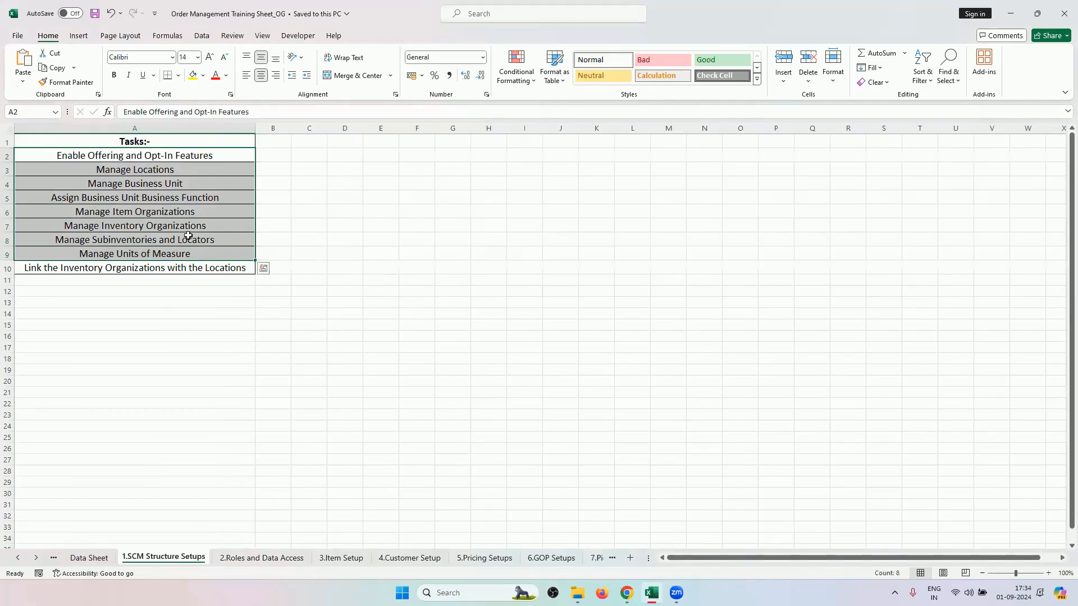
- Review the task lists on the roles, item, customer and pricing setup sheets, and the names and values on the Data Sheet
{"action": "left_click", "coordinate": [269, 559]}
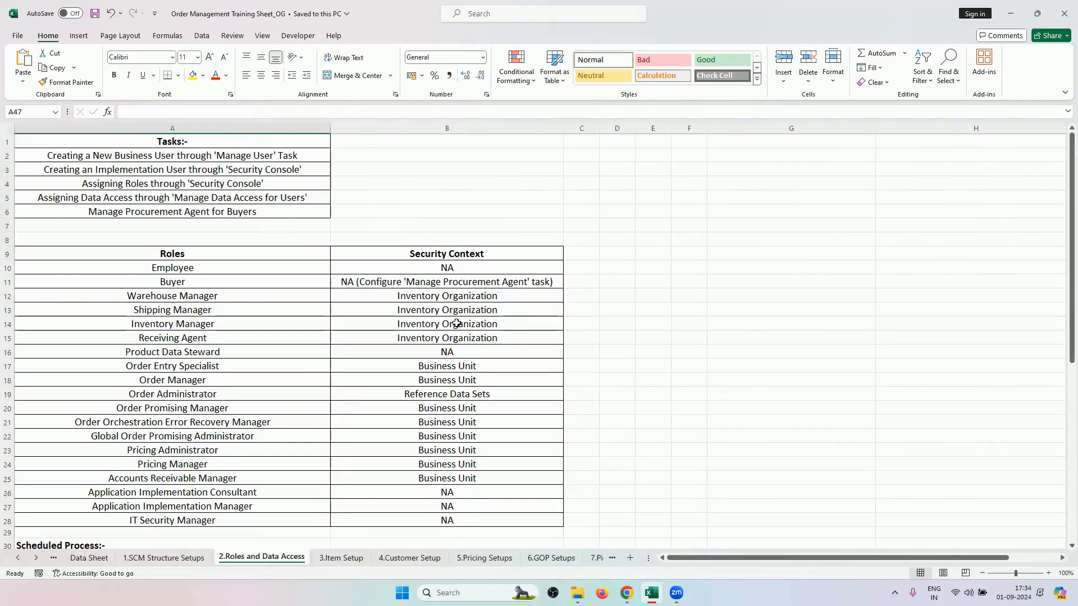
{"action": "left_click", "coordinate": [347, 558]}
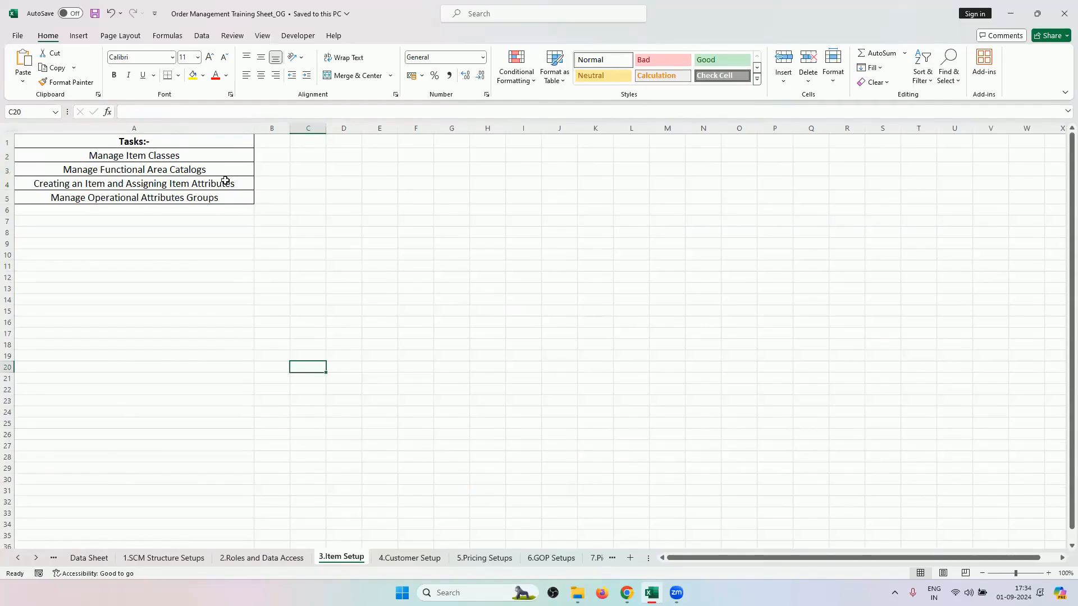
{"action": "left_click", "coordinate": [393, 559]}
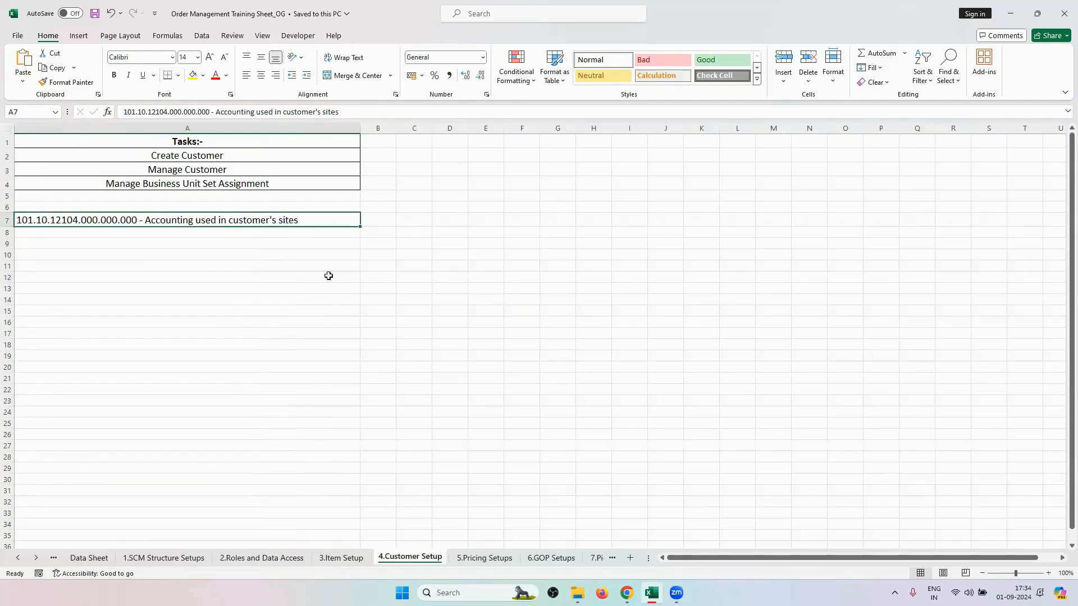
{"action": "left_click", "coordinate": [477, 558]}
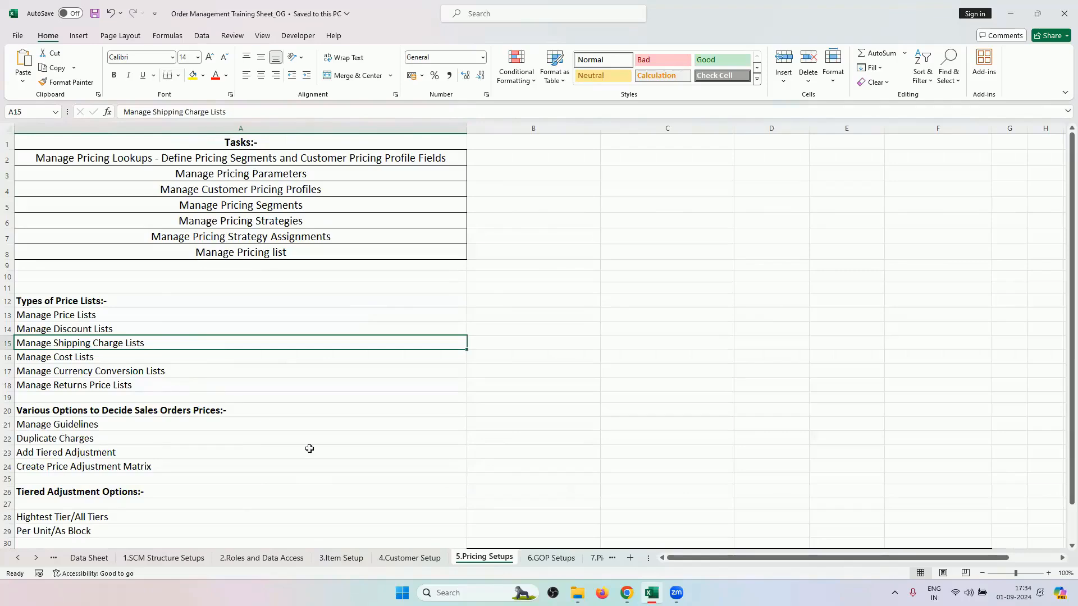
{"action": "left_click", "coordinate": [88, 558]}
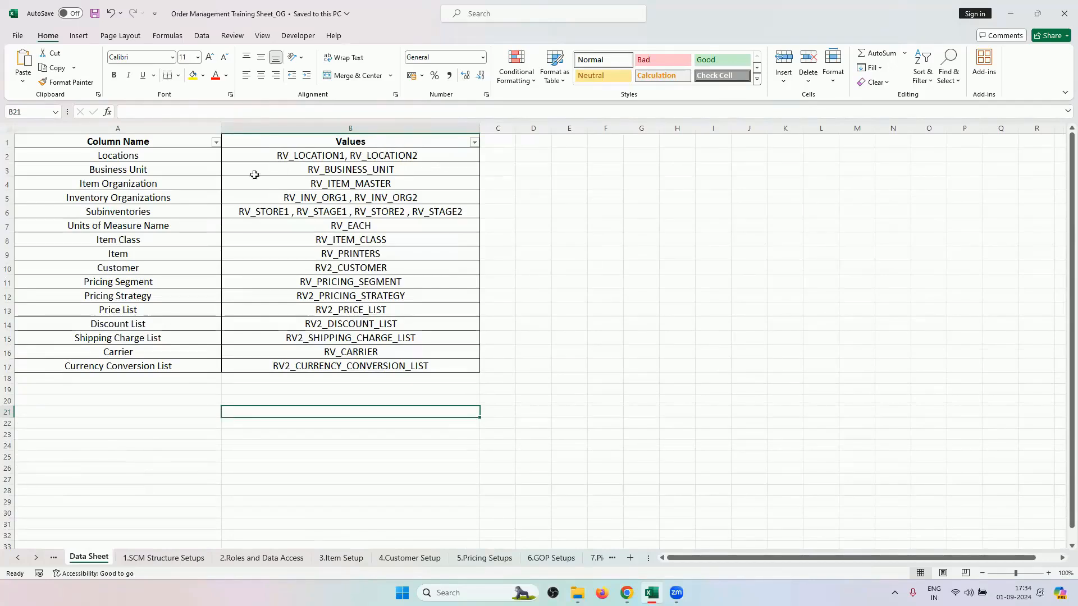
{"action": "left_click", "coordinate": [157, 154]}
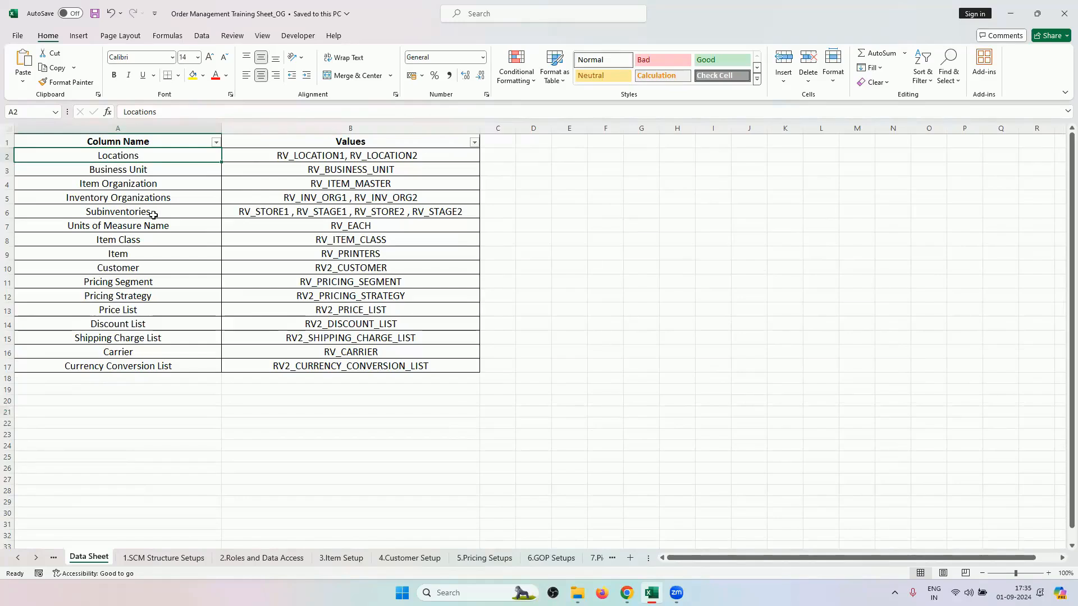
{"action": "left_click_drag", "start_coordinate": [157, 255], "coordinate": [267, 268]}
{"action": "left_click_drag", "start_coordinate": [196, 280], "coordinate": [328, 366]}
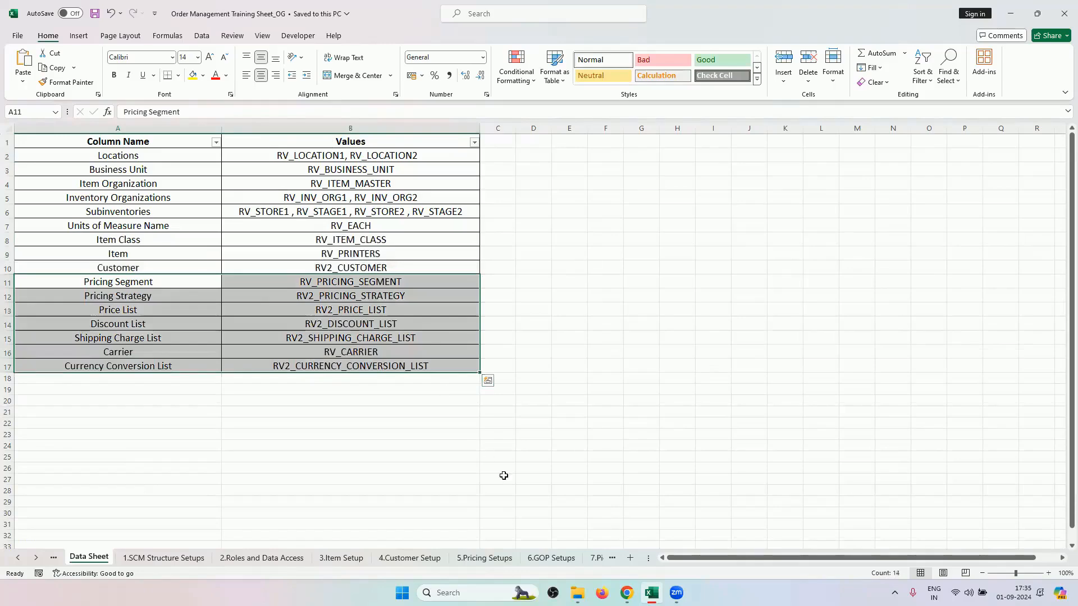
- Review the task lists on the GOP, Picking & Shipping, OM and AR Invoice setup sheets, and return to the Data Sheet
{"action": "left_click", "coordinate": [542, 560]}
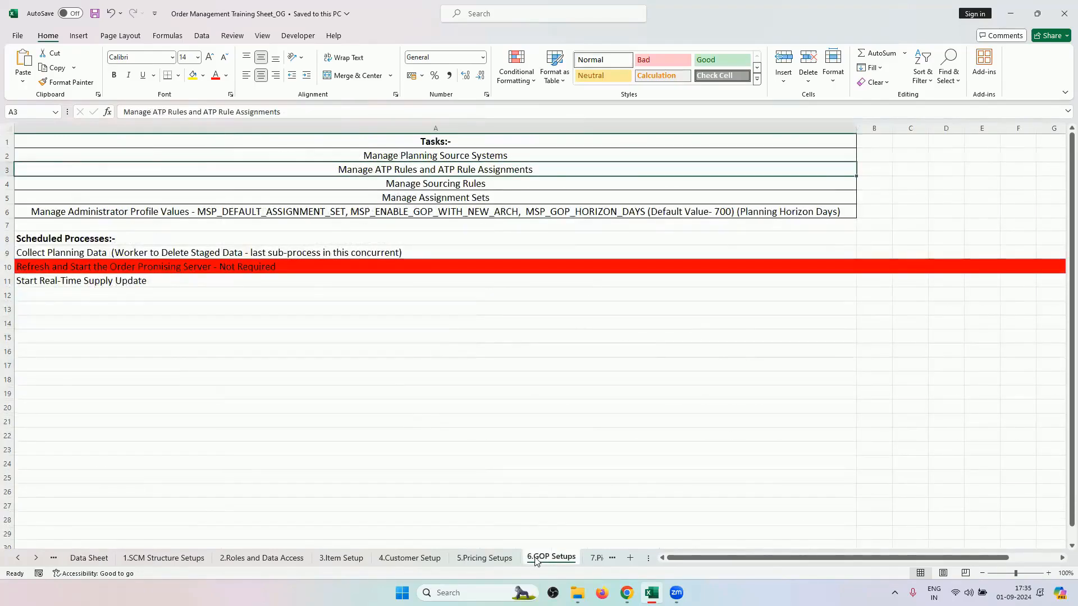
{"action": "left_click", "coordinate": [596, 560]}
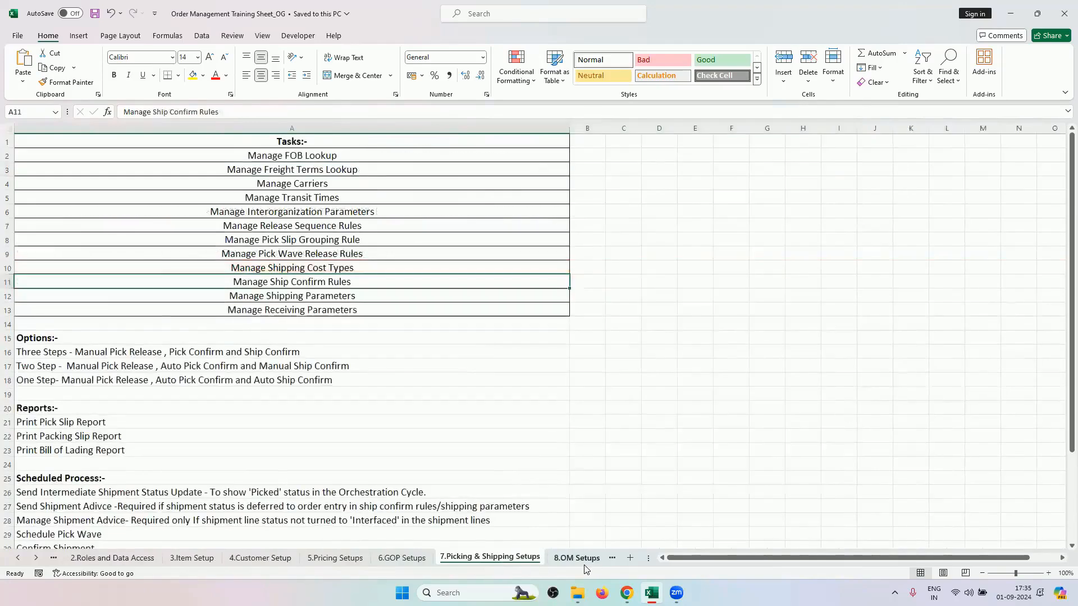
{"action": "left_click", "coordinate": [582, 562]}
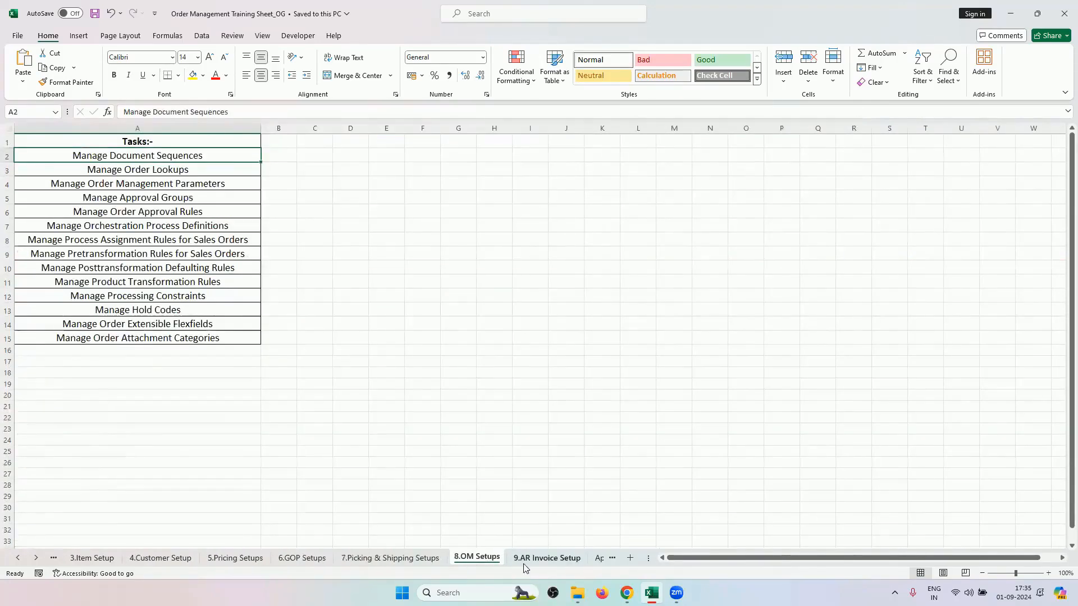
{"action": "left_click", "coordinate": [529, 559]}
{"action": "left_click", "coordinate": [16, 558]}
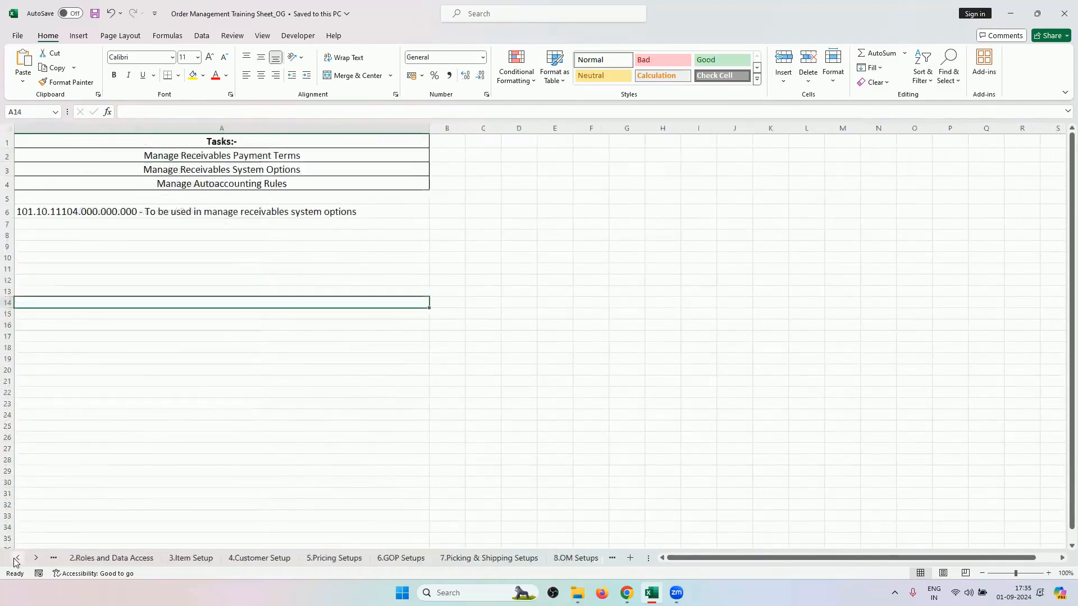
{"action": "left_click", "coordinate": [17, 558]}
{"action": "left_click", "coordinate": [17, 558]}
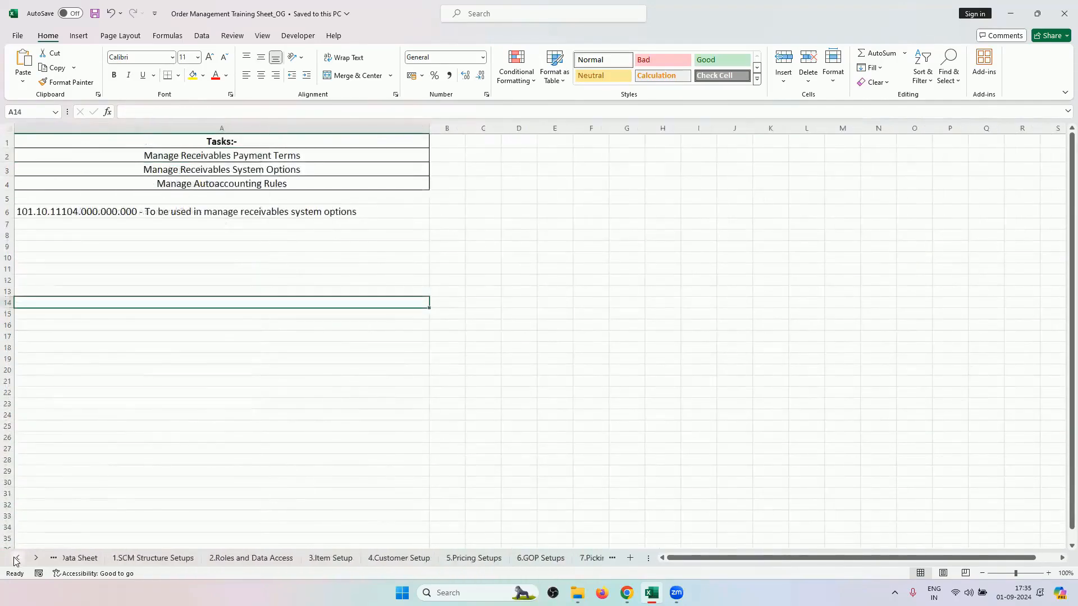
{"action": "left_click", "coordinate": [87, 558]}
{"action": "left_click", "coordinate": [222, 461]}
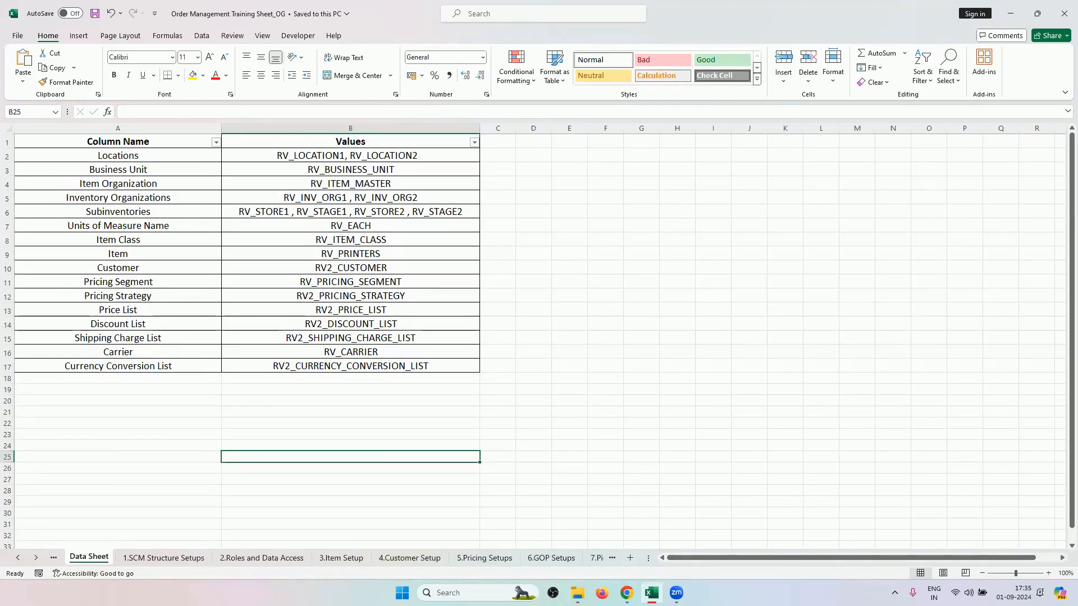
- Switch to Oracle Fusion in Chrome, start a new sales order in Order Management and check its business unit
{"action": "mouse_move", "coordinate": [626, 593]}
{"action": "left_click", "coordinate": [580, 542]}
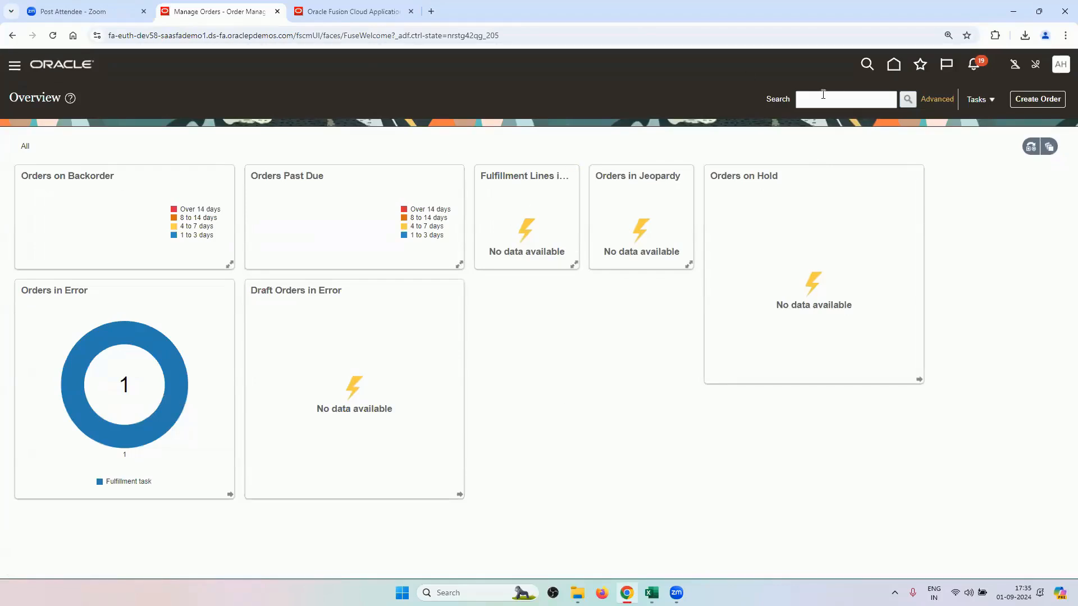
{"action": "left_click", "coordinate": [893, 65]}
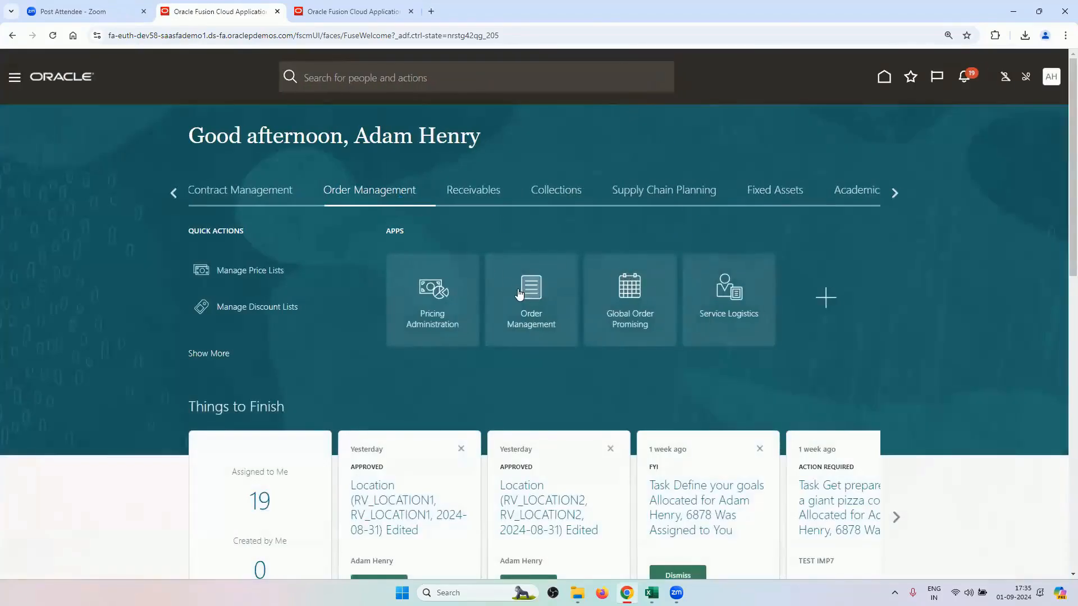
{"action": "left_click", "coordinate": [519, 291]}
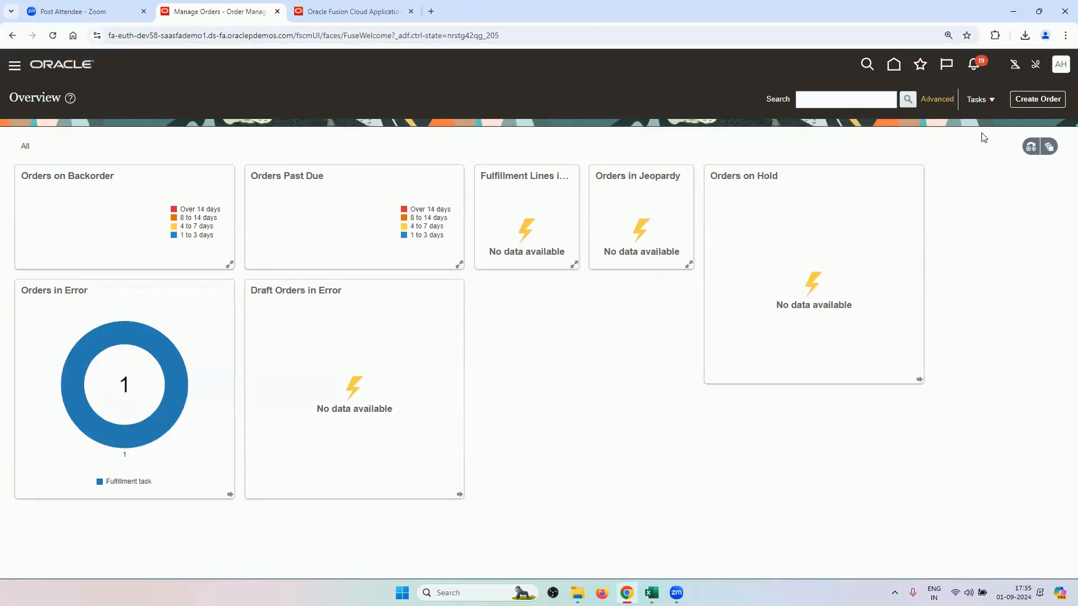
{"action": "left_click", "coordinate": [1037, 104]}
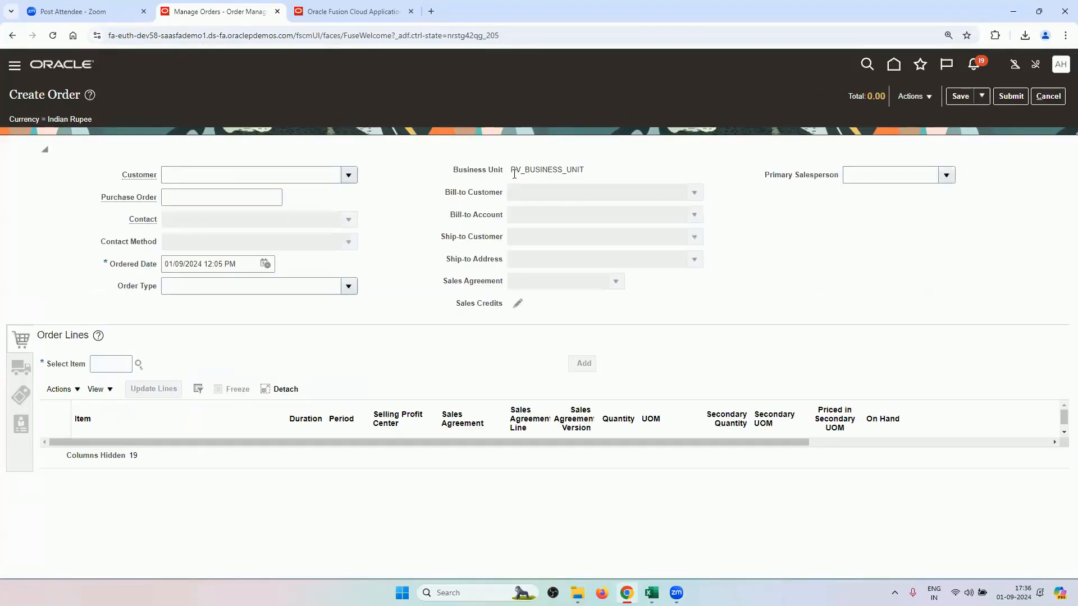
{"action": "left_click_drag", "start_coordinate": [515, 171], "coordinate": [572, 171]}
{"action": "left_click", "coordinate": [555, 171]}
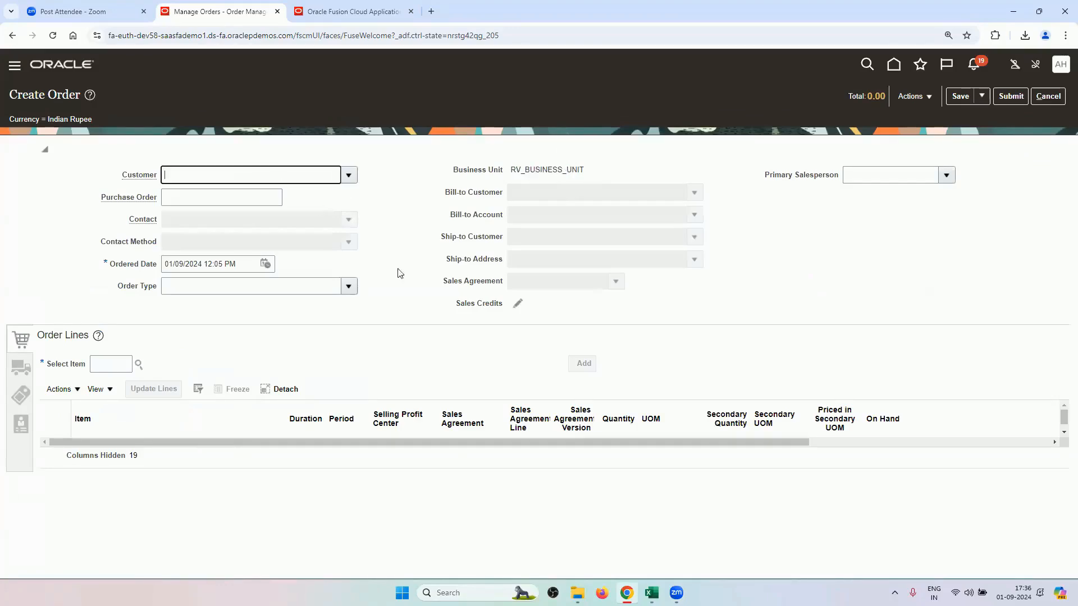
- Look up the customer value on the Excel Data Sheet and set the order's customer to RV2_CUSTOMER in Oracle
{"action": "left_click", "coordinate": [651, 592]}
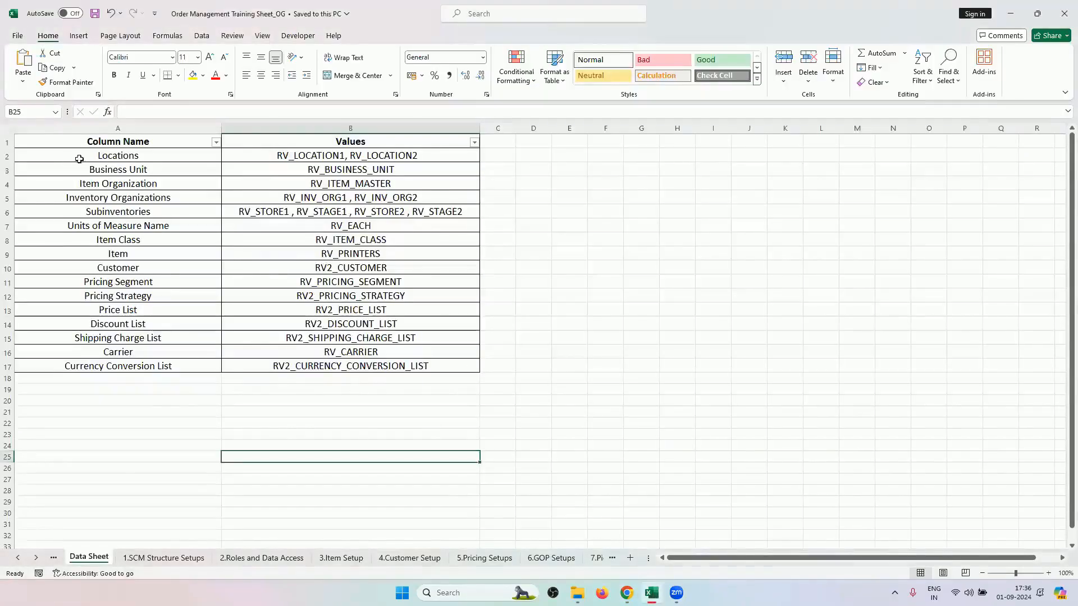
{"action": "left_click_drag", "start_coordinate": [166, 268], "coordinate": [284, 267]}
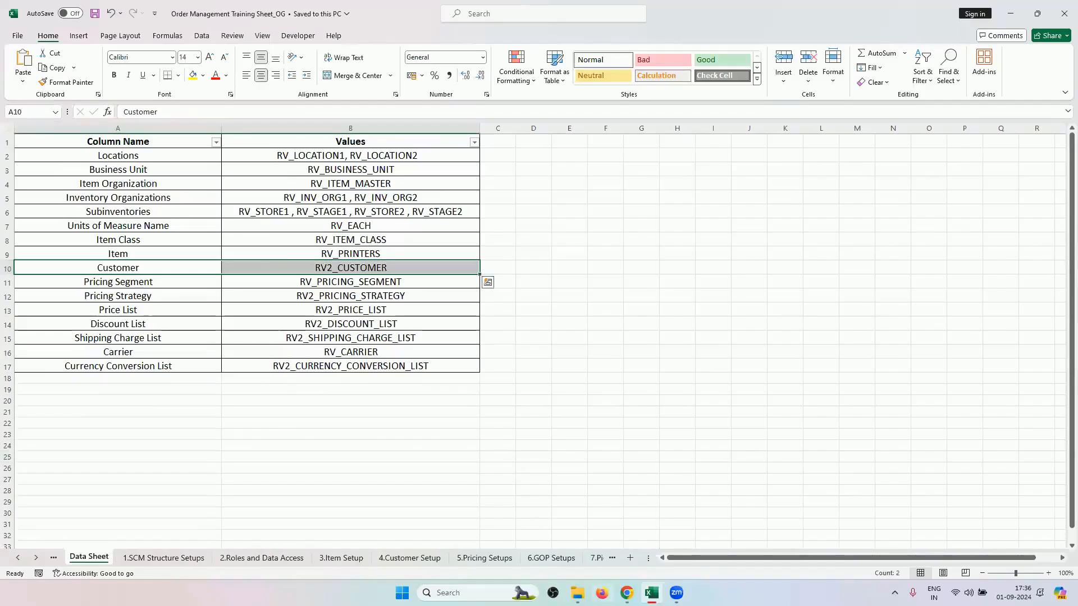
{"action": "left_click", "coordinate": [627, 593]}
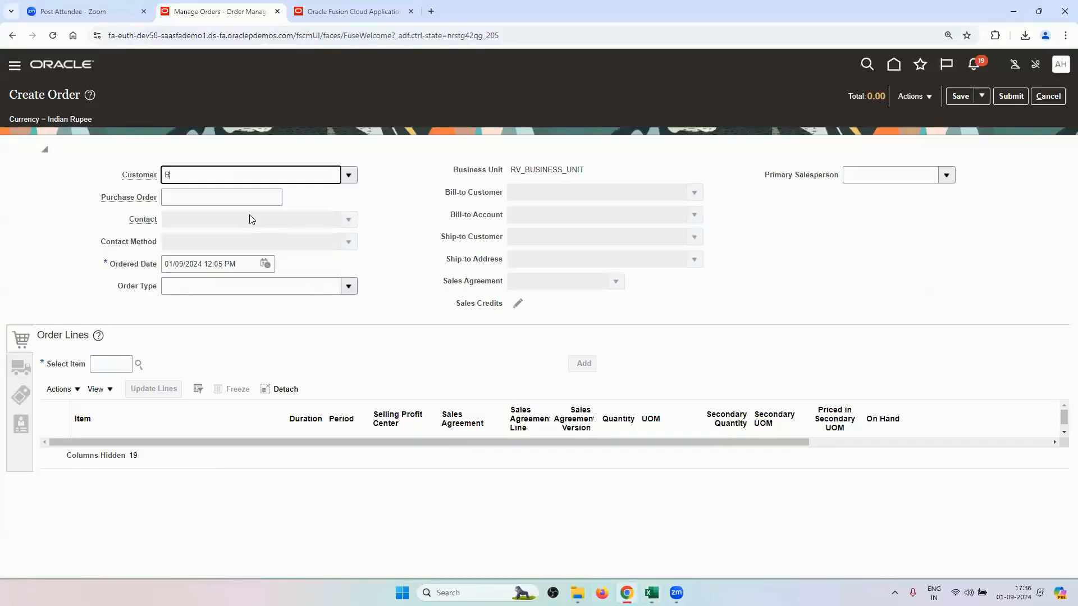
{"action": "type", "text": "_CUSTOMER"}
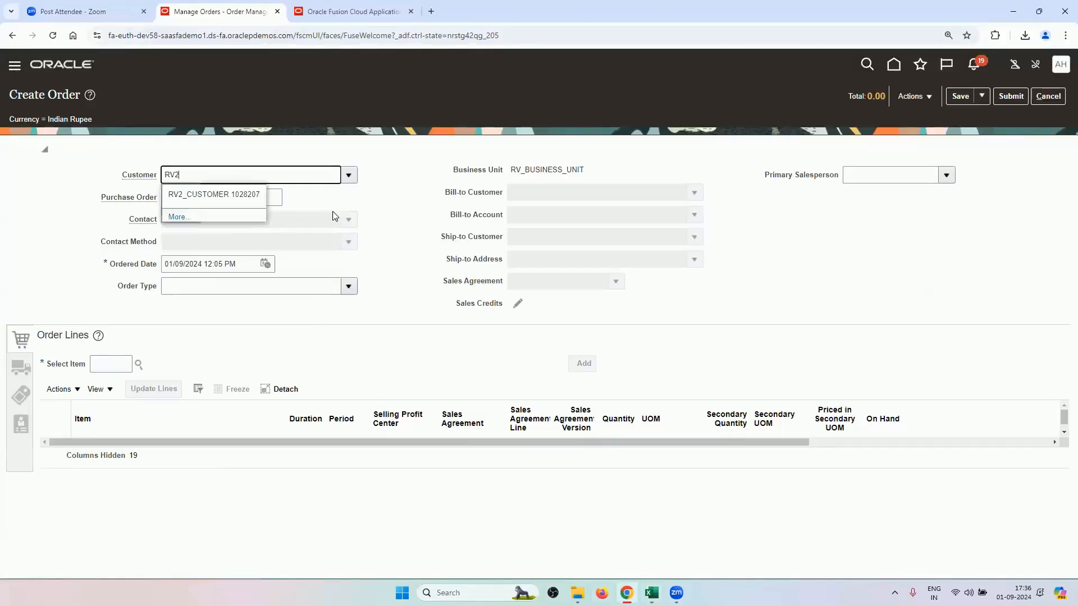
{"action": "left_click", "coordinate": [227, 195]}
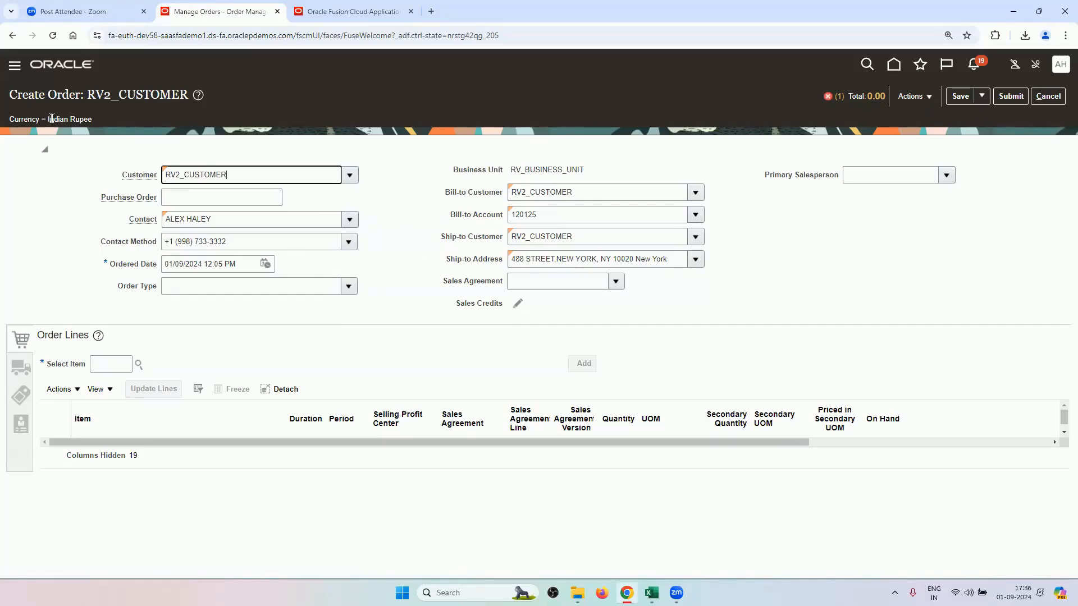
- Change the order currency to US Dollar in the order's currency details
{"action": "left_click", "coordinate": [914, 97]}
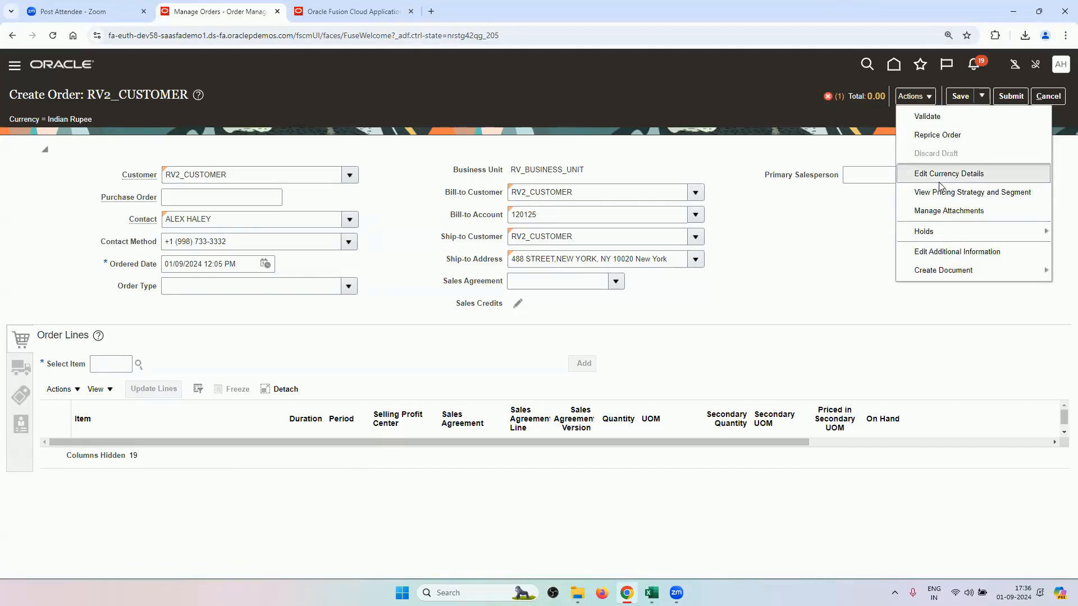
{"action": "left_click", "coordinate": [932, 176]}
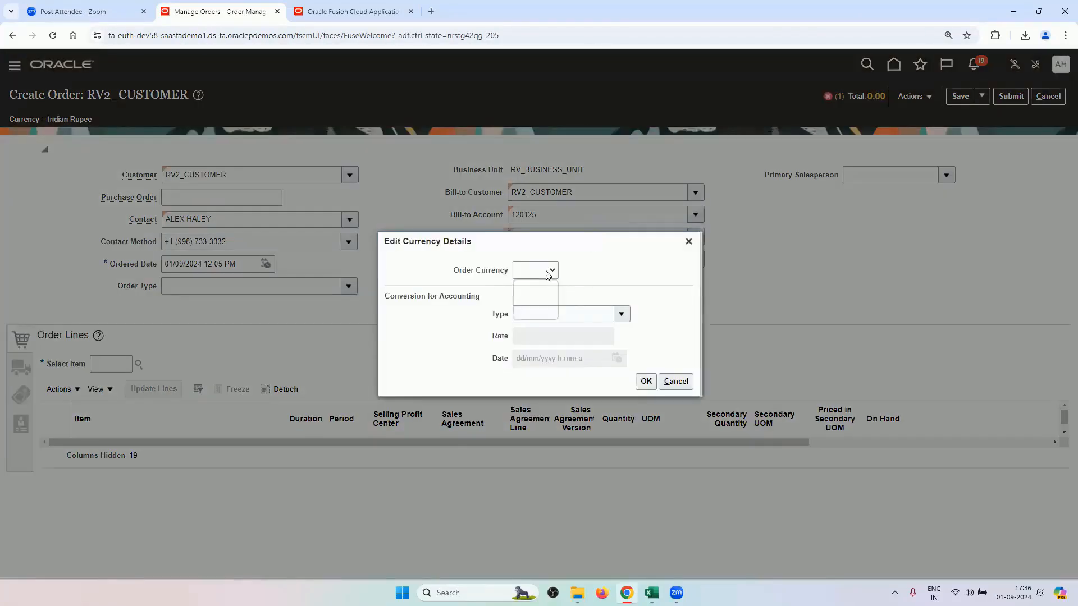
{"action": "left_click", "coordinate": [549, 271]}
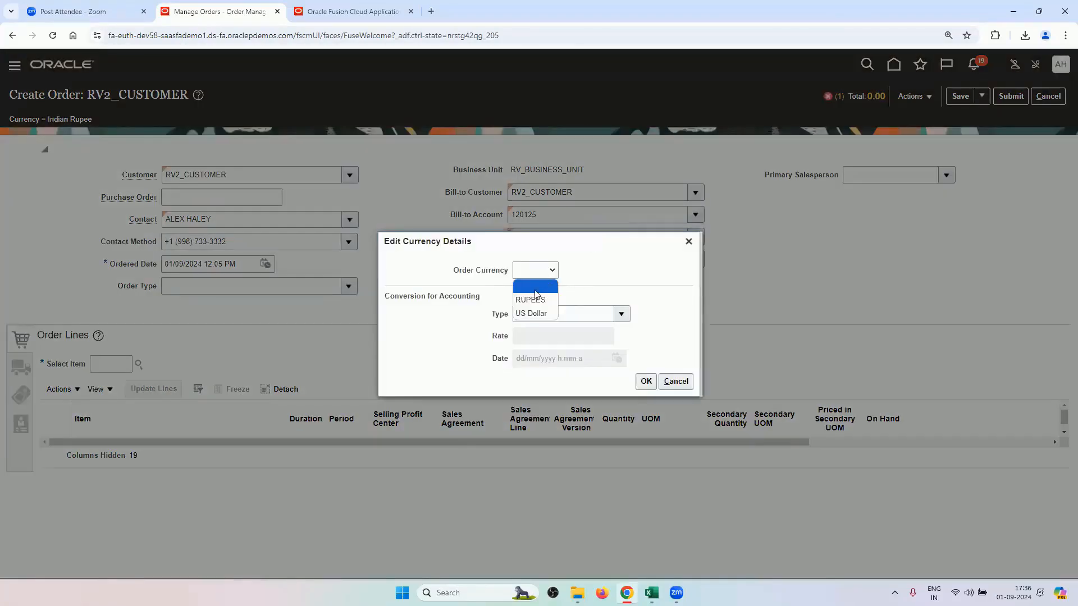
{"action": "left_click", "coordinate": [533, 315]}
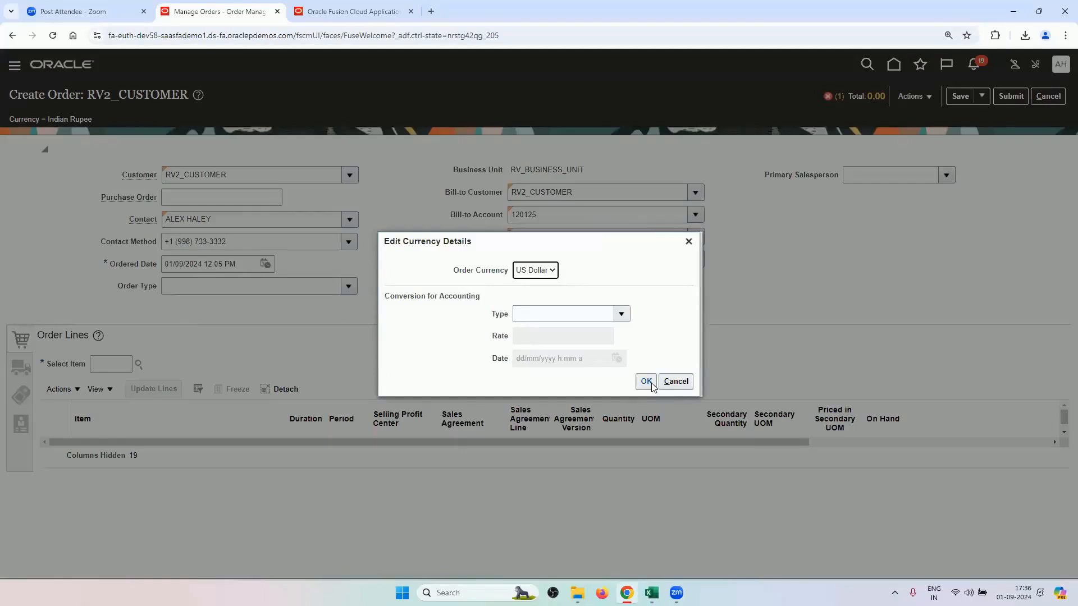
{"action": "left_click", "coordinate": [645, 381]}
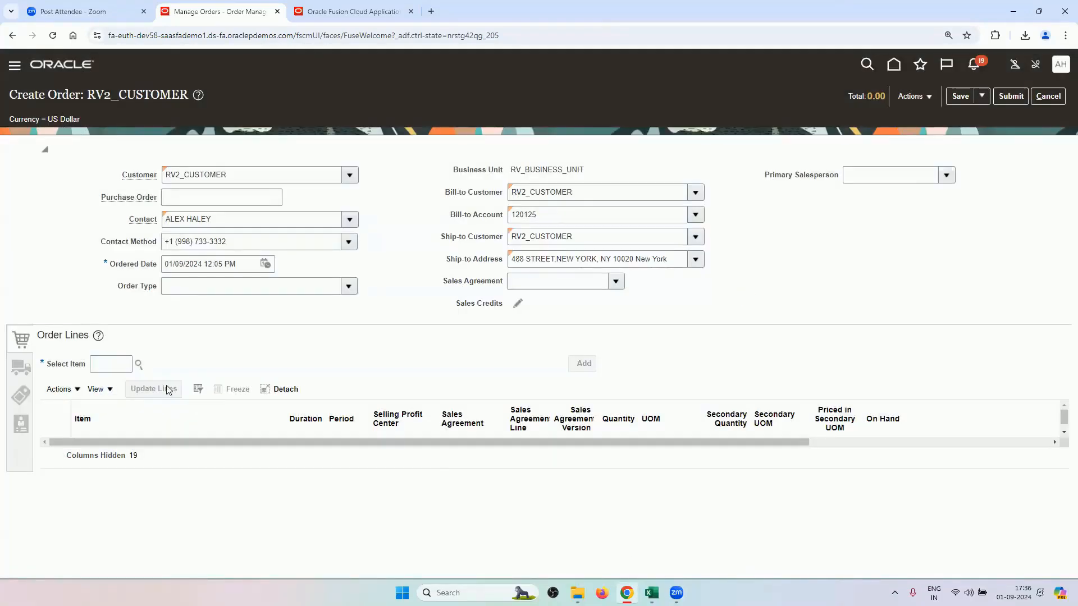
- Look up the item value on the Excel Data Sheet and select item RV_PRINTERS for the order line in Oracle
{"action": "left_click", "coordinate": [100, 365]}
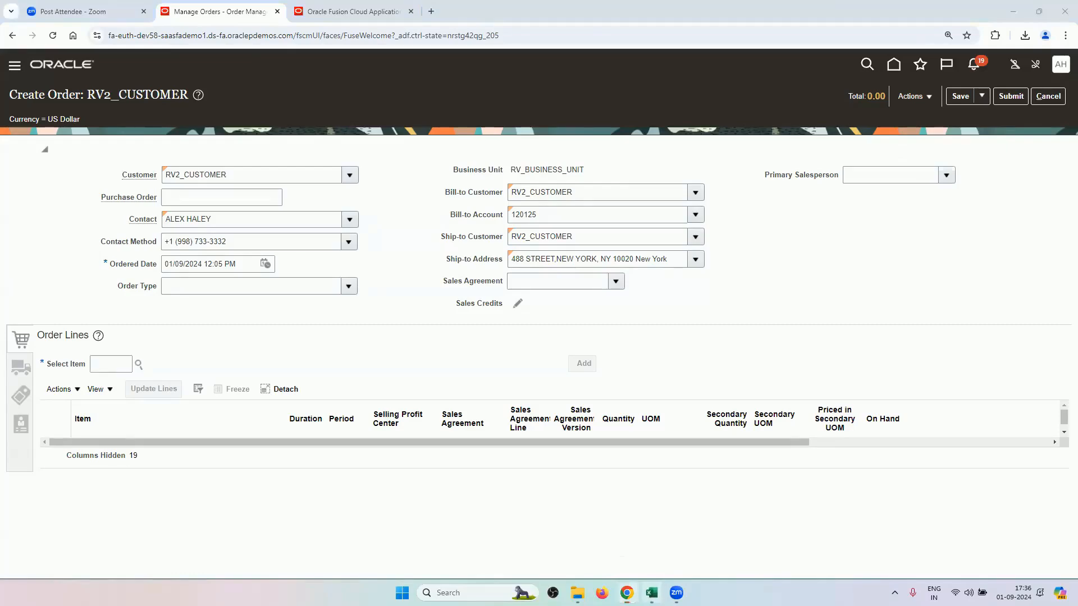
{"action": "left_click", "coordinate": [651, 593]}
{"action": "left_click_drag", "start_coordinate": [134, 254], "coordinate": [348, 253]}
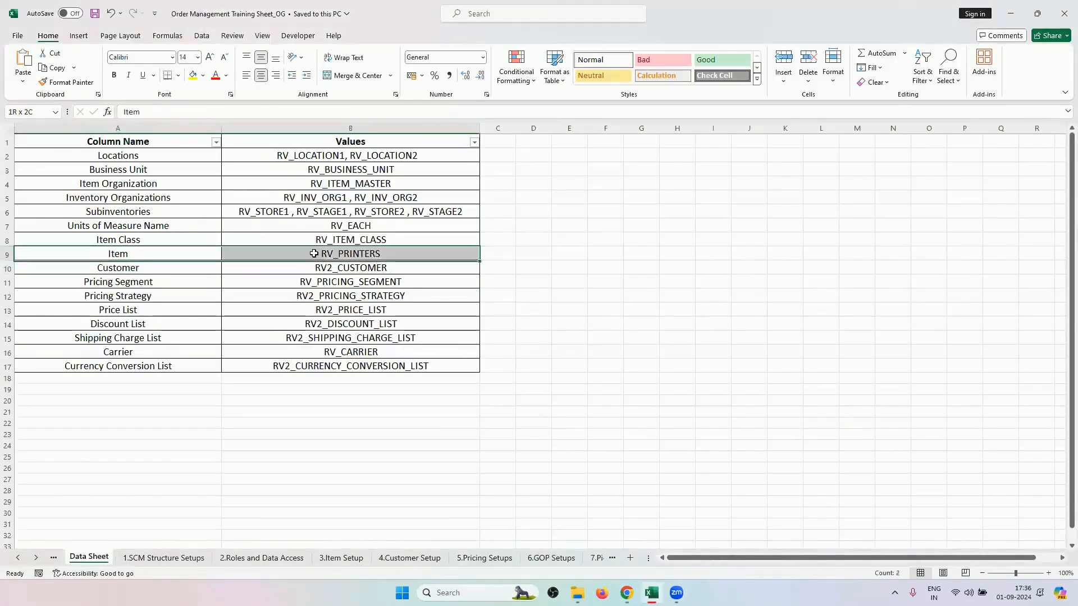
{"action": "left_click", "coordinate": [626, 592]}
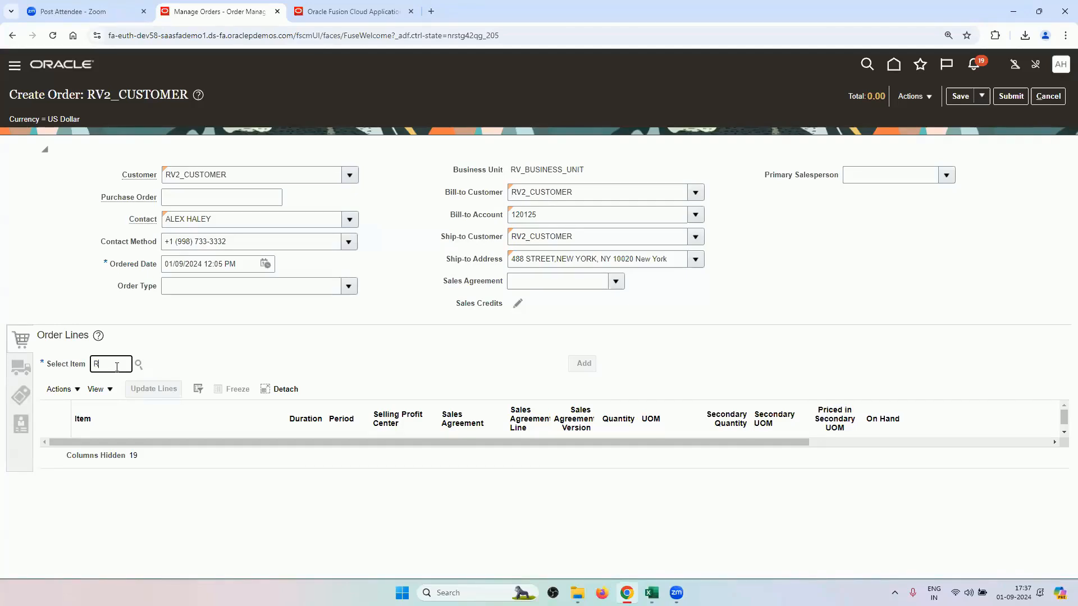
{"action": "left_click", "coordinate": [139, 364]}
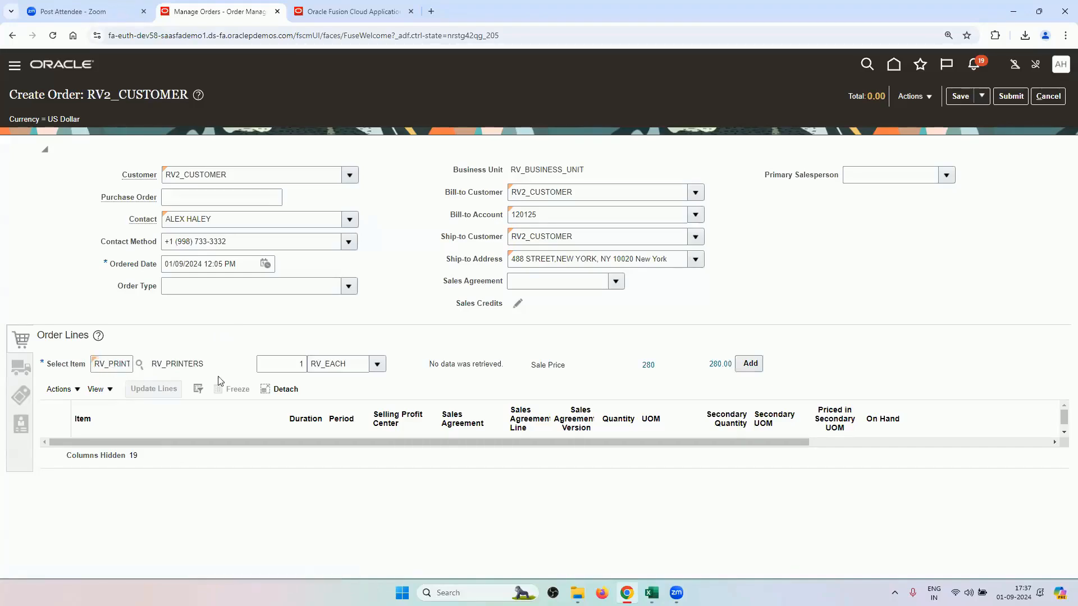
- Check the unit of measure and the sale price components, including price list and discount rule, for RV_PRINTERS
{"action": "left_click_drag", "start_coordinate": [353, 368], "coordinate": [305, 366]}
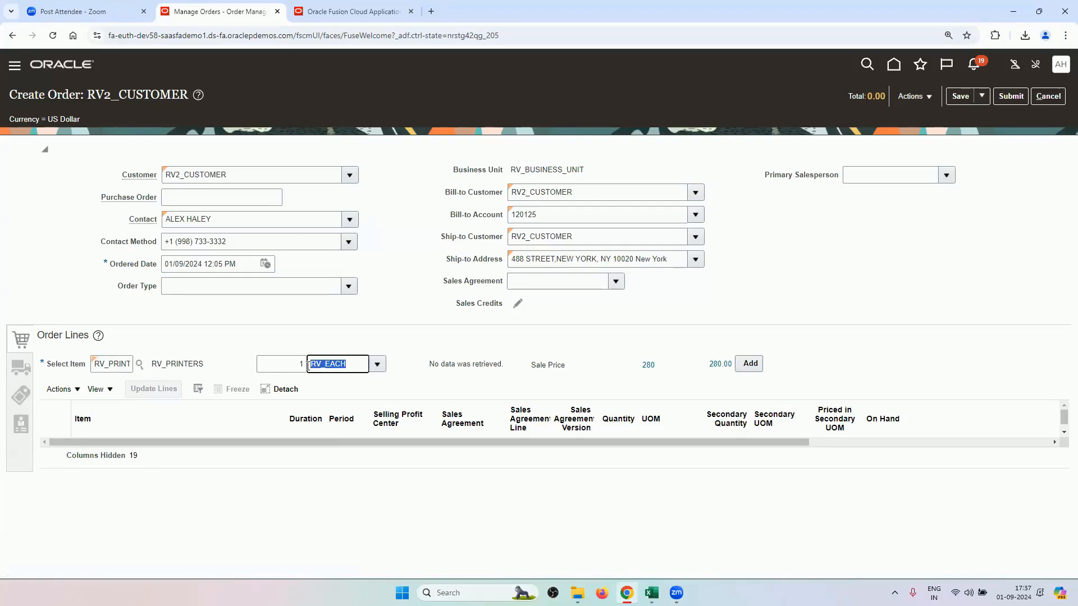
{"action": "left_click", "coordinate": [719, 365]}
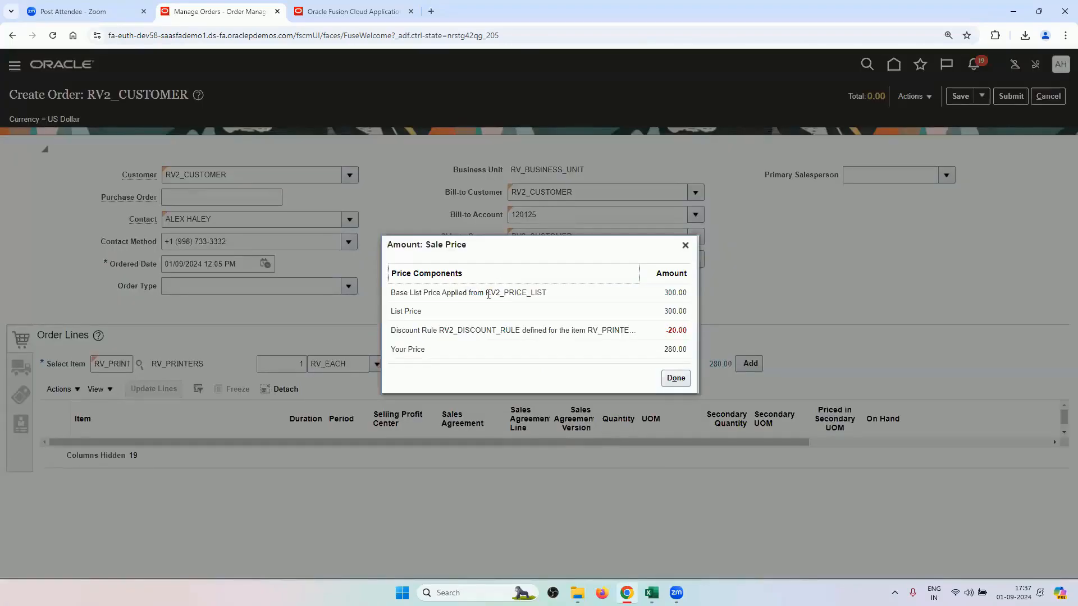
{"action": "left_click_drag", "start_coordinate": [486, 294], "coordinate": [550, 305]}
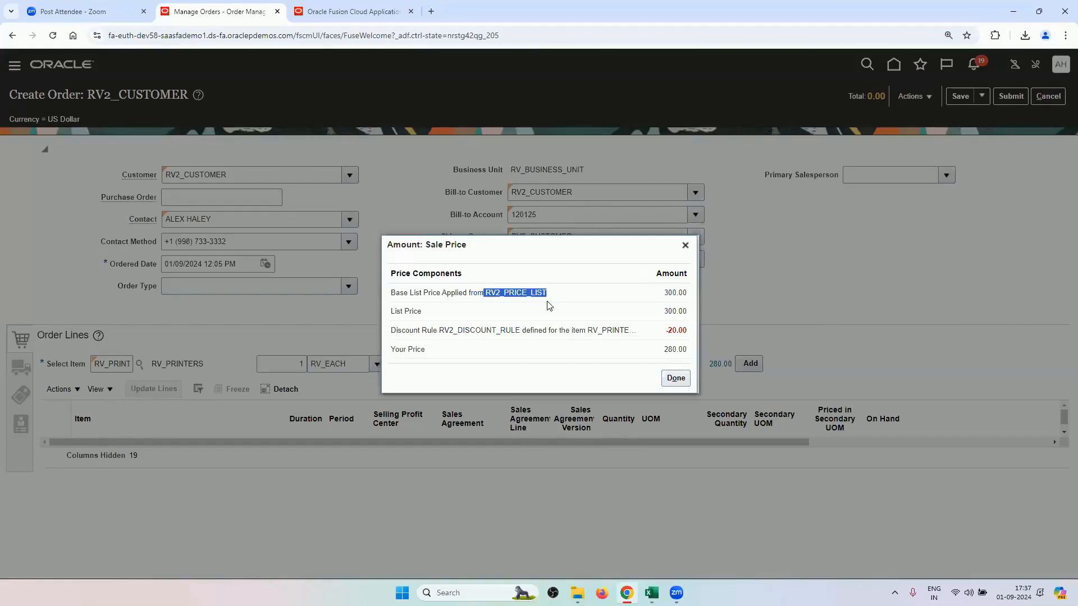
{"action": "left_click", "coordinate": [672, 297]}
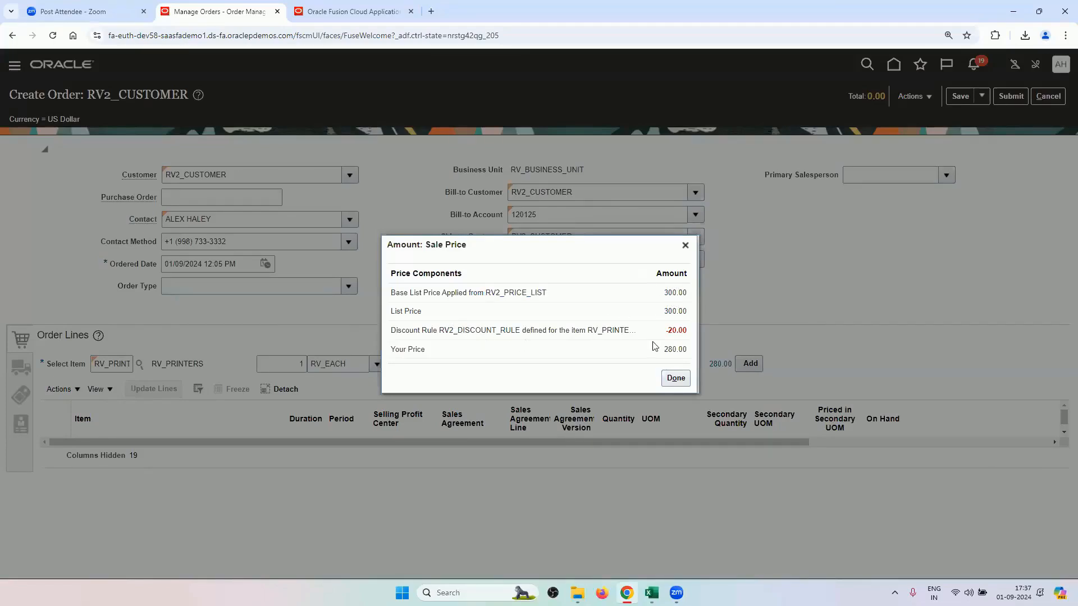
{"action": "left_click_drag", "start_coordinate": [444, 328], "coordinate": [527, 335]}
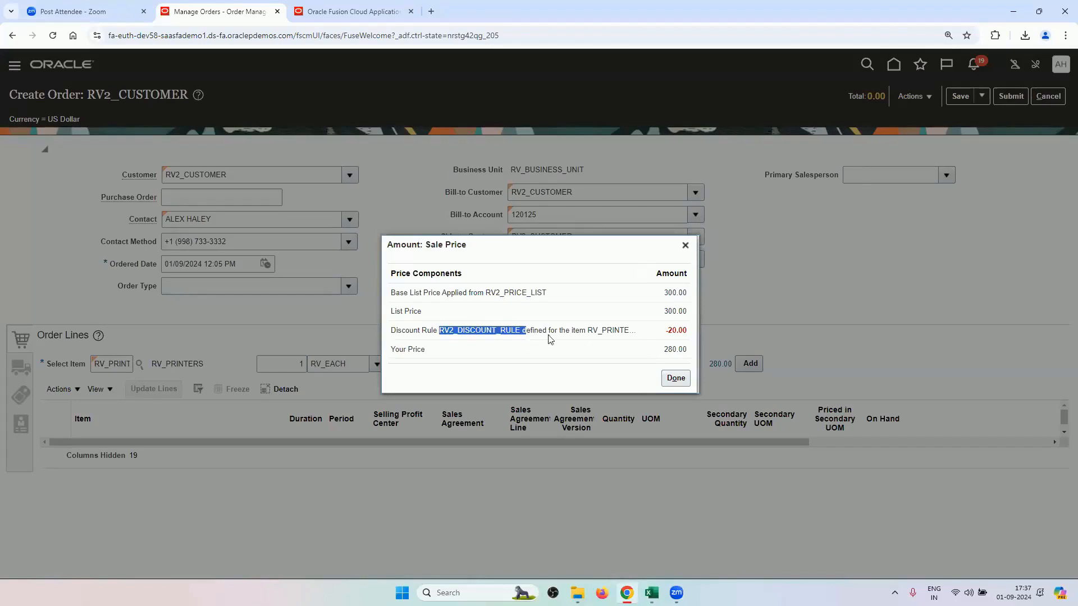
{"action": "left_click", "coordinate": [675, 377]}
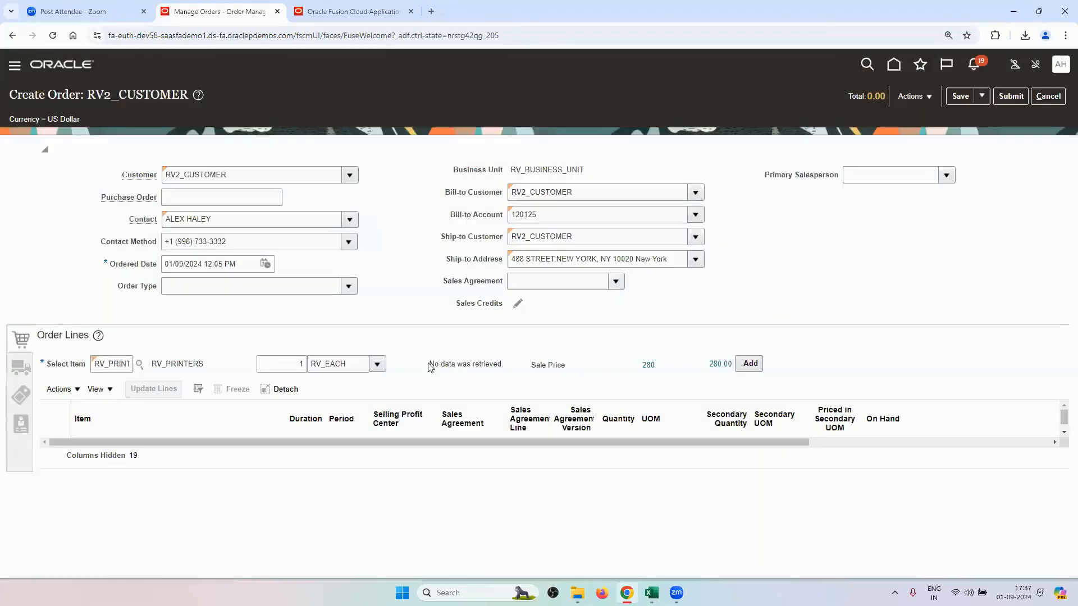
- Check the item's on-hand information, consult the GOP Setups sheet in the Excel training workbook, and return to Oracle
{"action": "left_click_drag", "start_coordinate": [430, 365], "coordinate": [507, 371]}
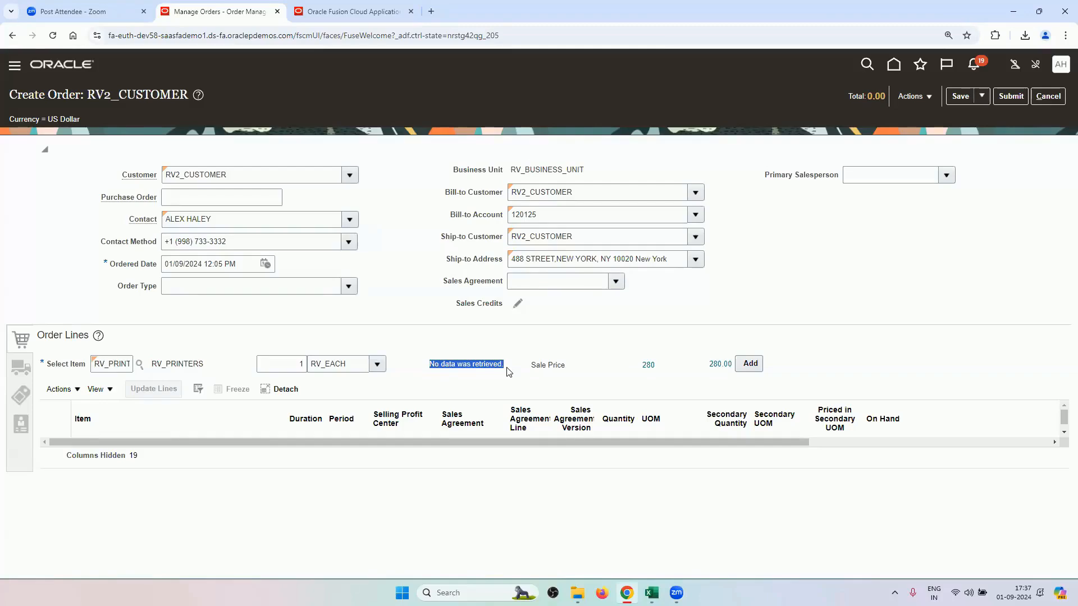
{"action": "left_click", "coordinate": [650, 590]}
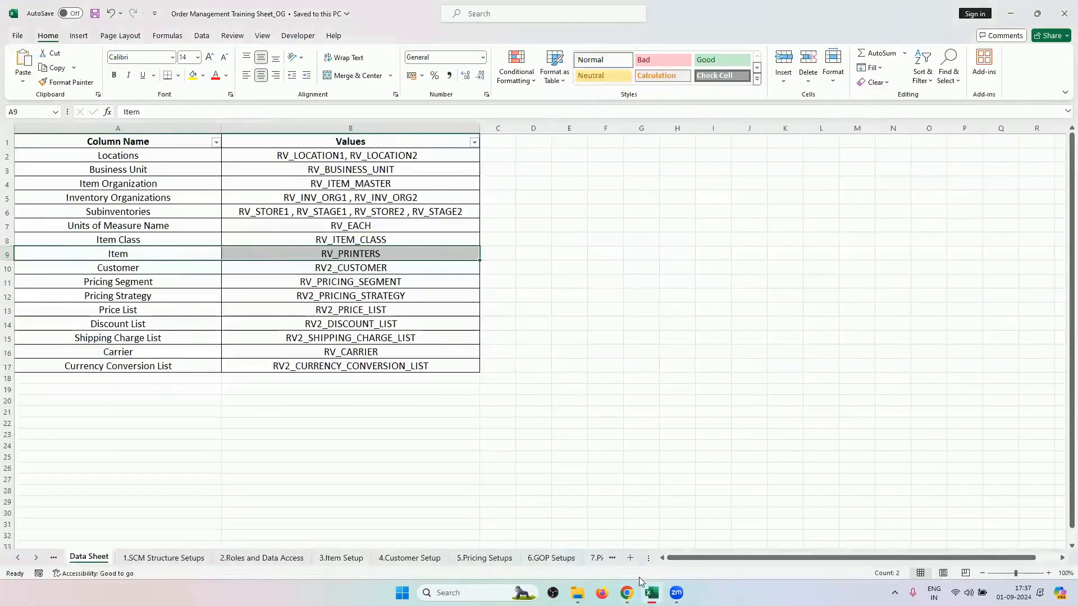
{"action": "left_click", "coordinate": [564, 558]}
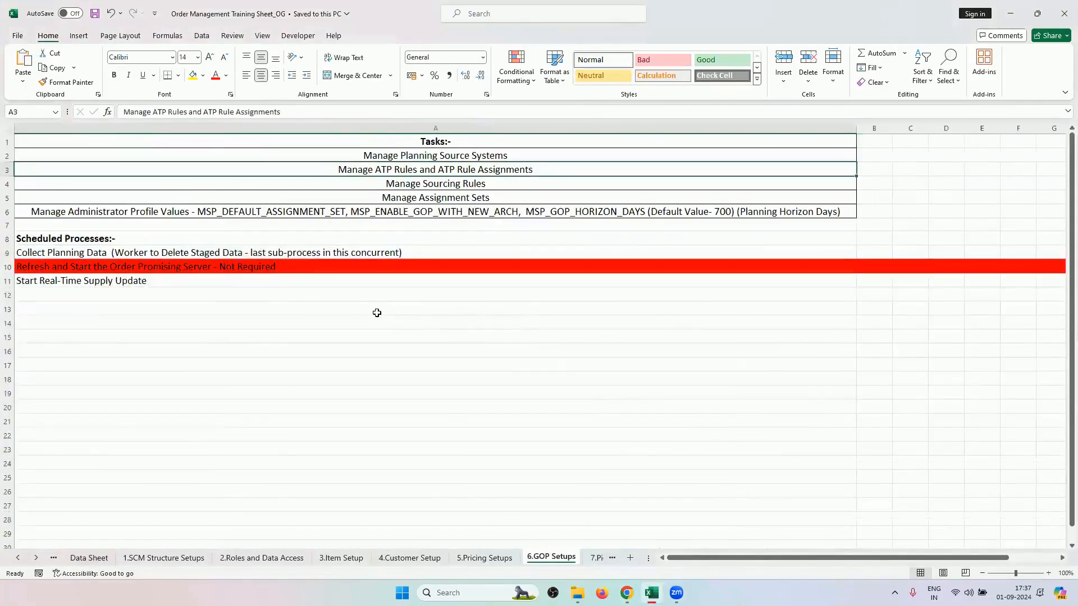
{"action": "left_click", "coordinate": [99, 563]}
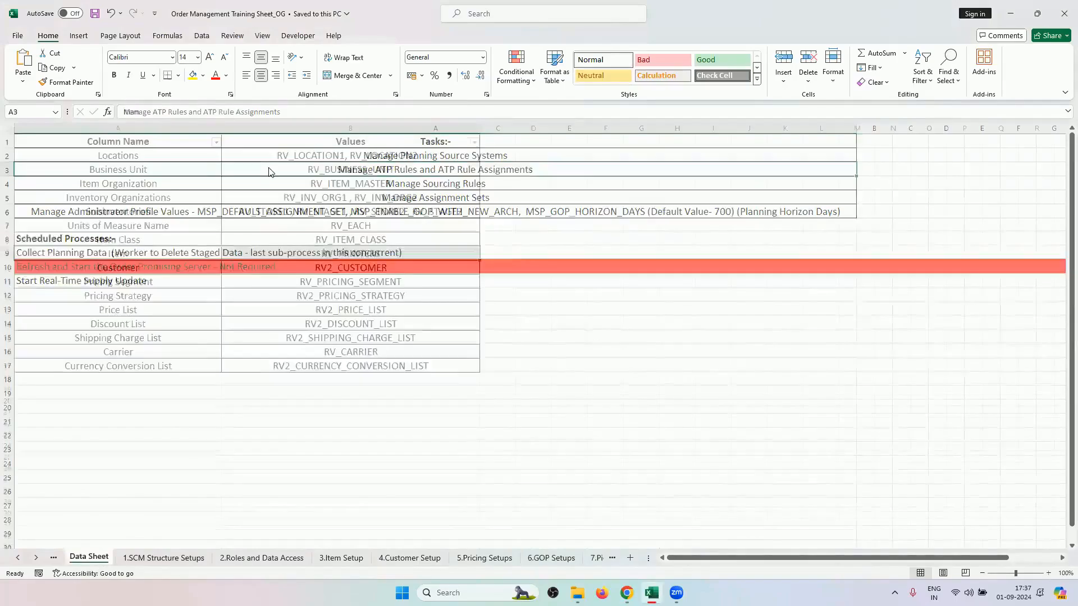
{"action": "key", "text": "alt+Tab"}
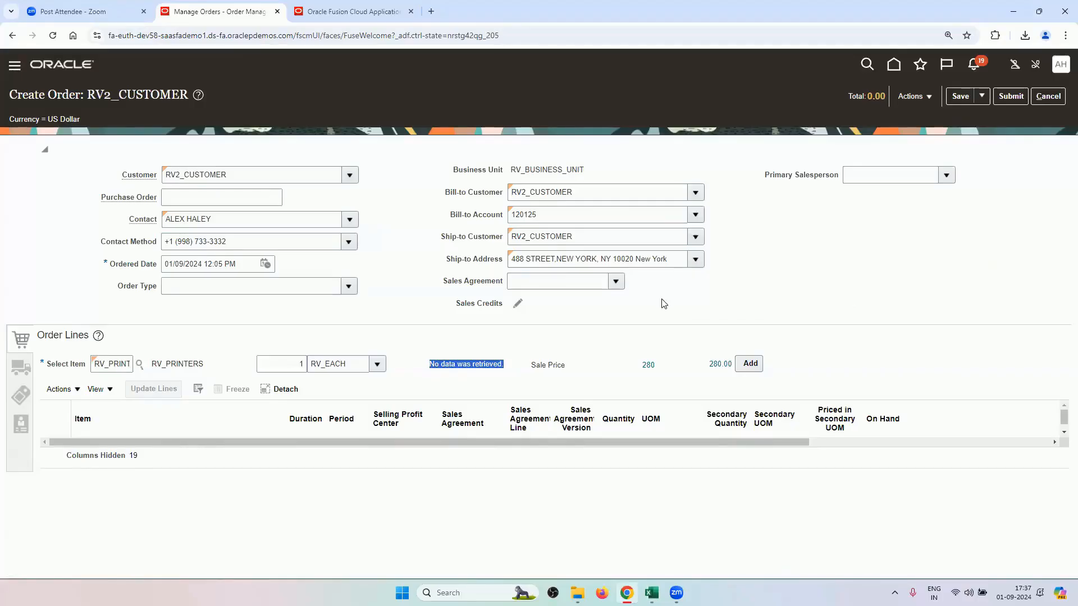
- Add one RV_EACH of RV_PRINTERS to the order lines and check the new line's price and amount
{"action": "left_click", "coordinate": [598, 325]}
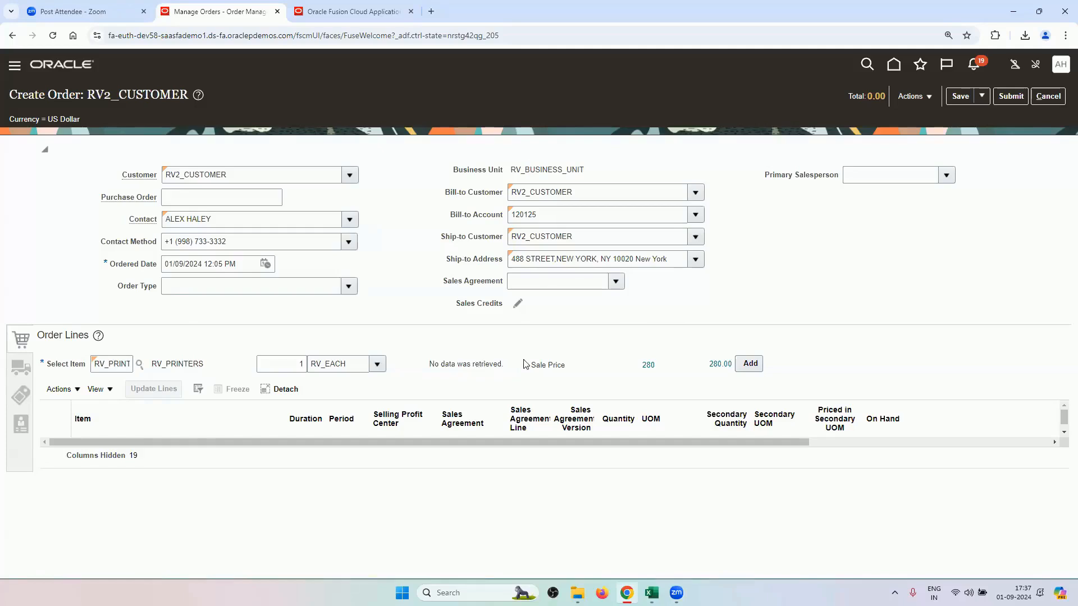
{"action": "left_click", "coordinate": [752, 365]}
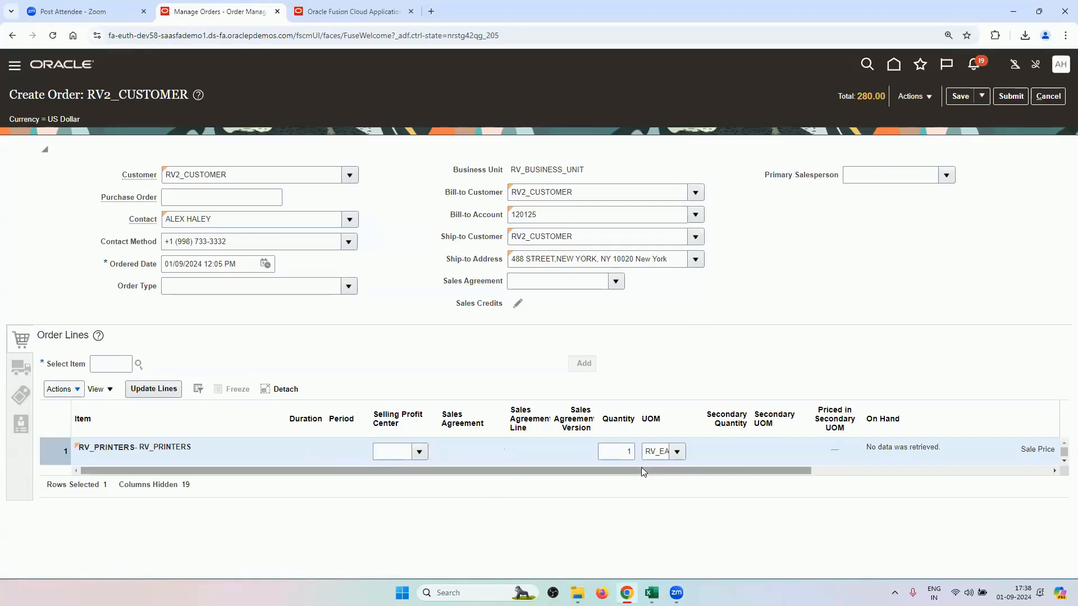
{"action": "left_click_drag", "start_coordinate": [641, 469], "coordinate": [889, 527]}
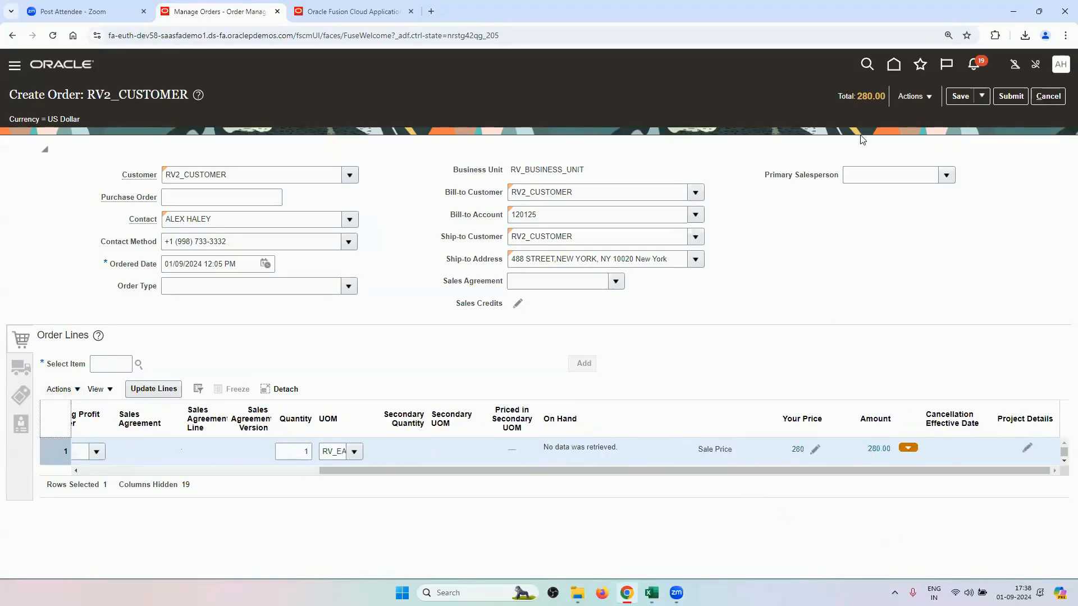
- View the pricing strategy and pricing segment applied to the order, then close the details
{"action": "left_click", "coordinate": [905, 100]}
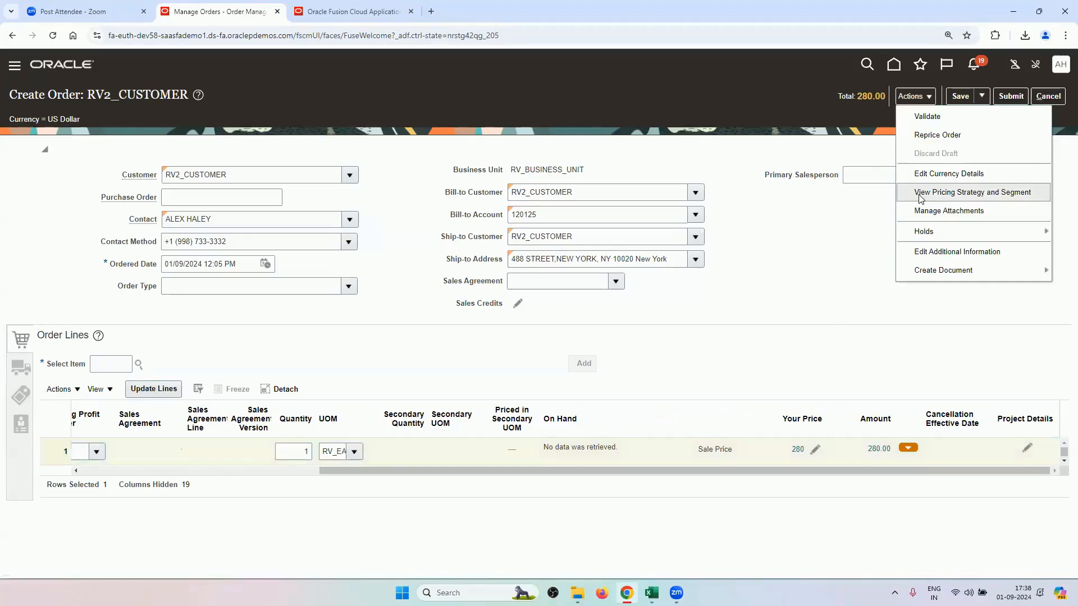
{"action": "left_click", "coordinate": [949, 197]}
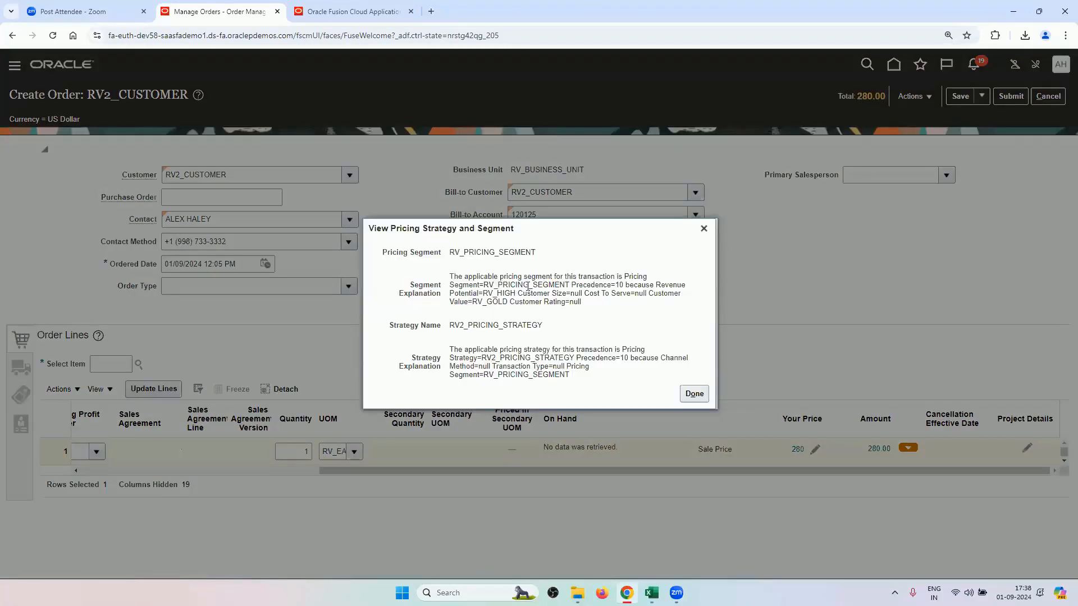
{"action": "left_click_drag", "start_coordinate": [450, 252], "coordinate": [531, 260]}
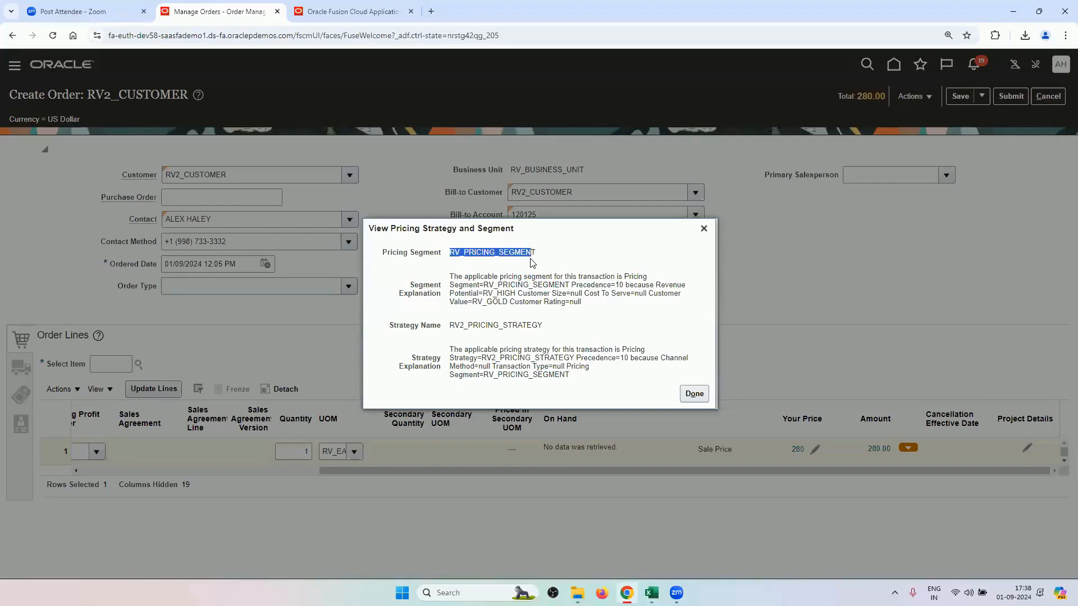
{"action": "left_click_drag", "start_coordinate": [450, 326], "coordinate": [538, 327]}
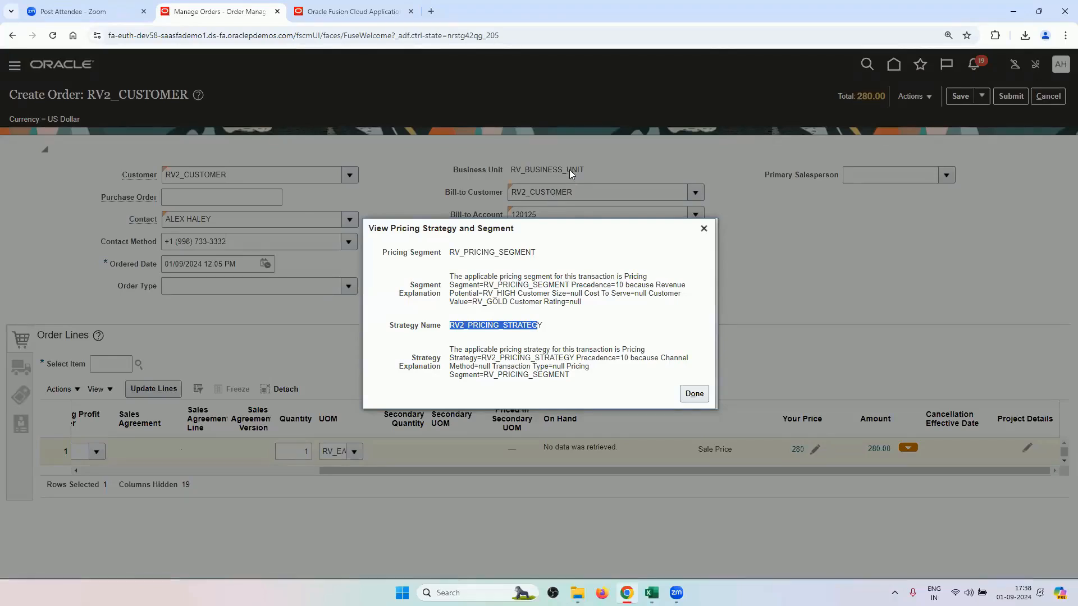
{"action": "left_click", "coordinate": [704, 229]}
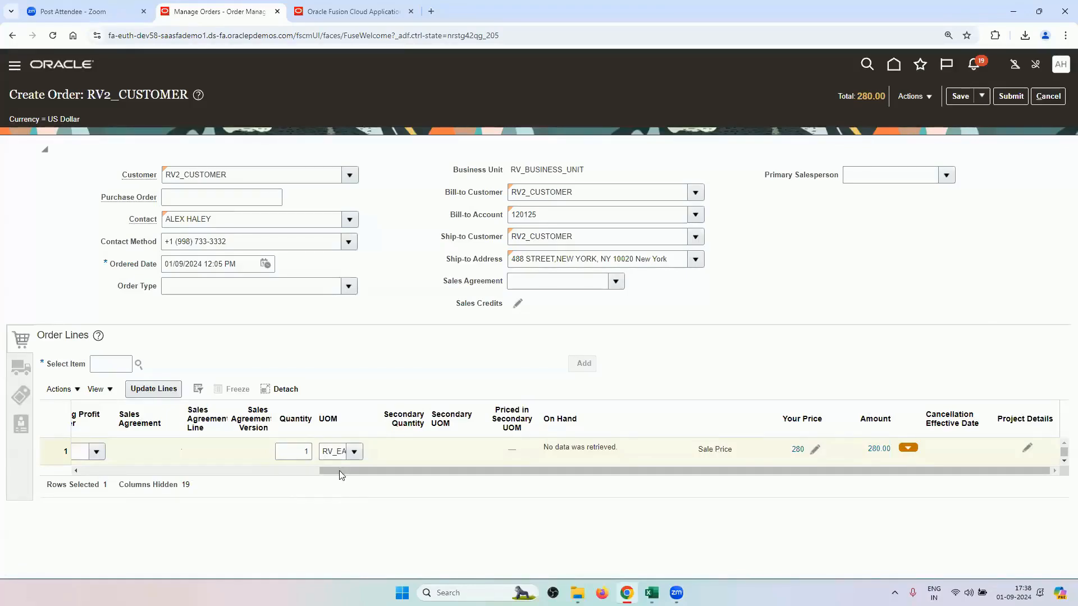
- Look over the order line's columns and open the order's general shipment details
{"action": "left_click_drag", "start_coordinate": [341, 470], "coordinate": [381, 470]}
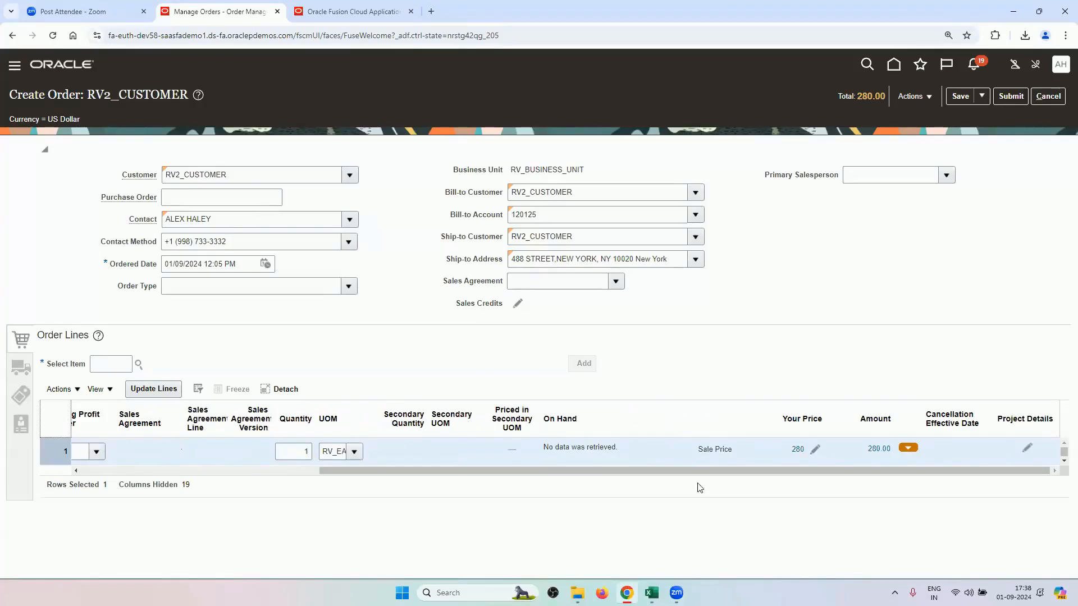
{"action": "left_click_drag", "start_coordinate": [696, 471], "coordinate": [350, 446]}
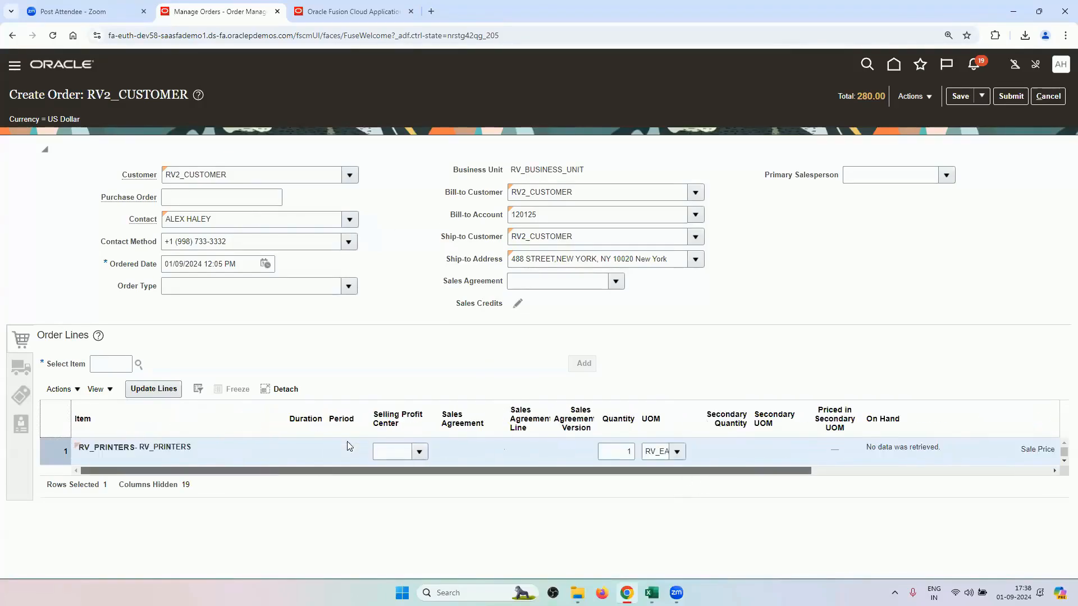
{"action": "left_click", "coordinate": [24, 369]}
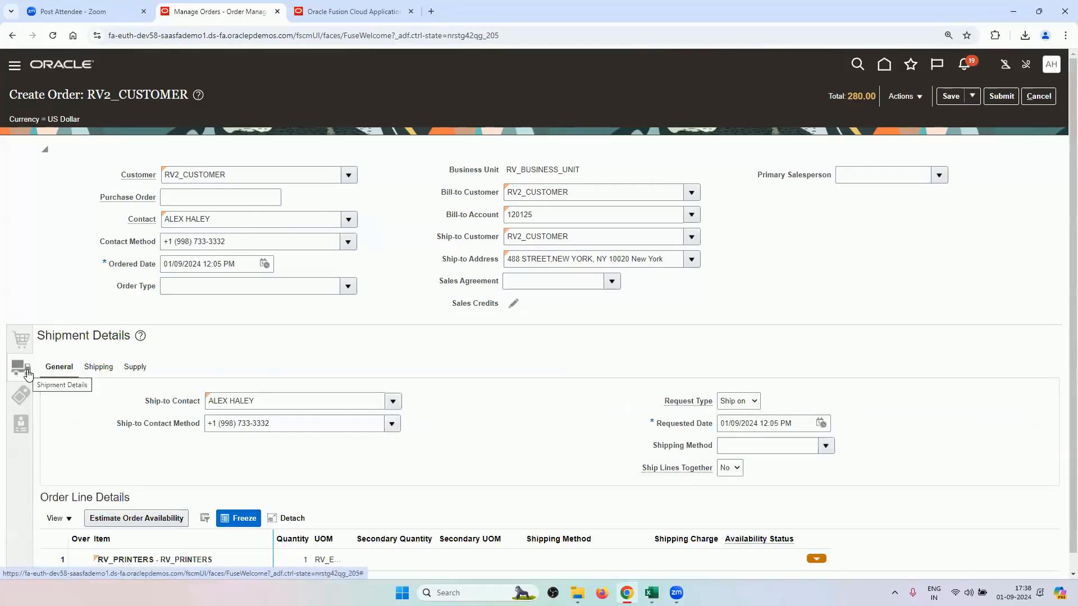
{"action": "scroll", "coordinate": [520, 351], "scroll_direction": "down", "scroll_amount": 1}
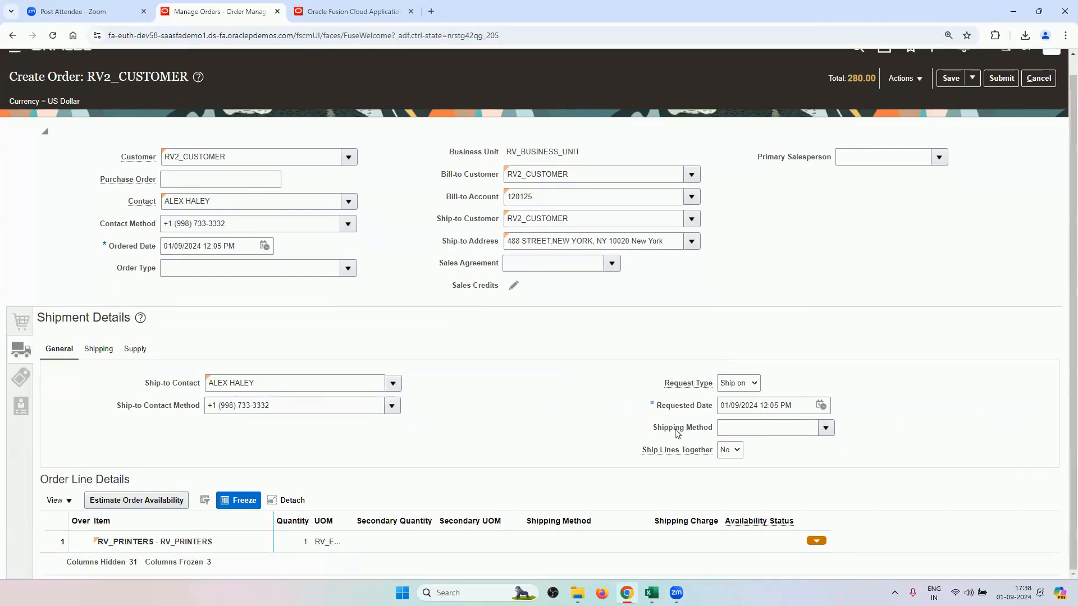
- Look up the carrier on the Excel Data Sheet and set the order's shipping method to RV_CARRIER Air Next day air in Oracle
{"action": "left_click", "coordinate": [651, 593]}
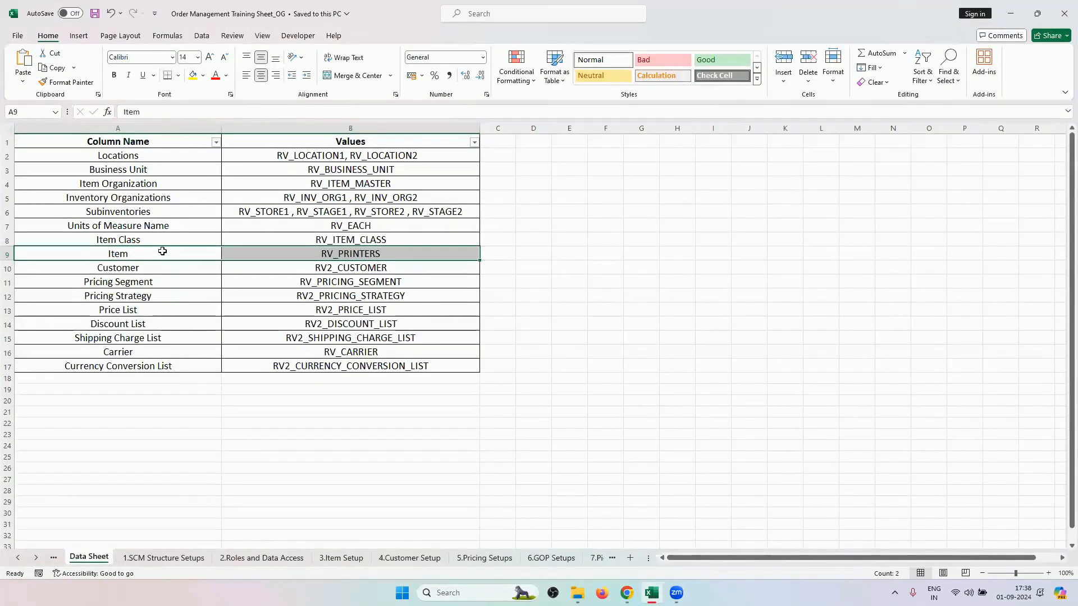
{"action": "left_click_drag", "start_coordinate": [163, 346], "coordinate": [294, 352]}
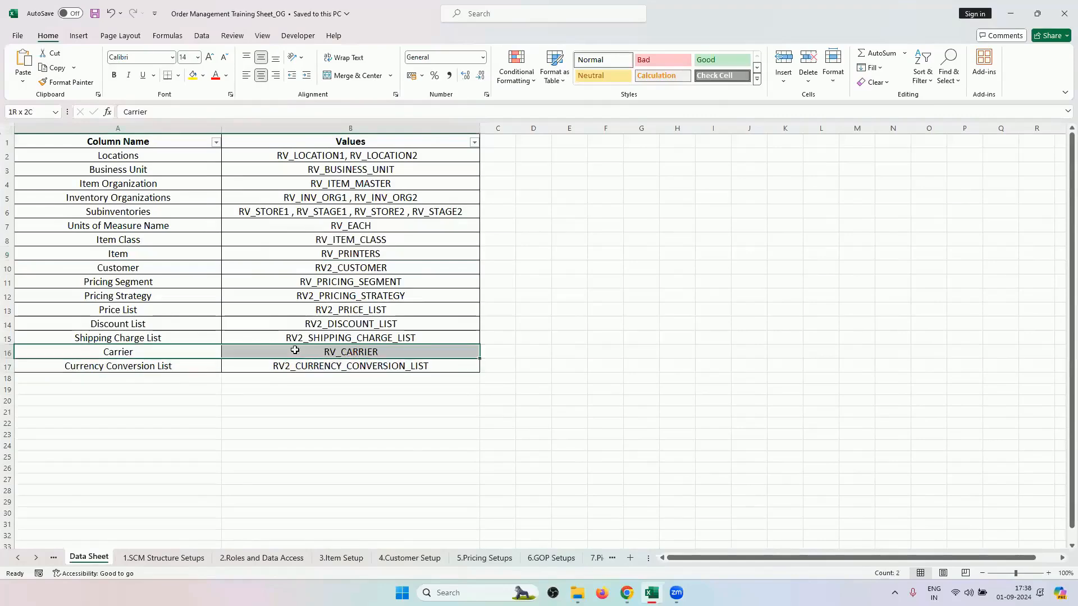
{"action": "key", "text": "alt+Tab"}
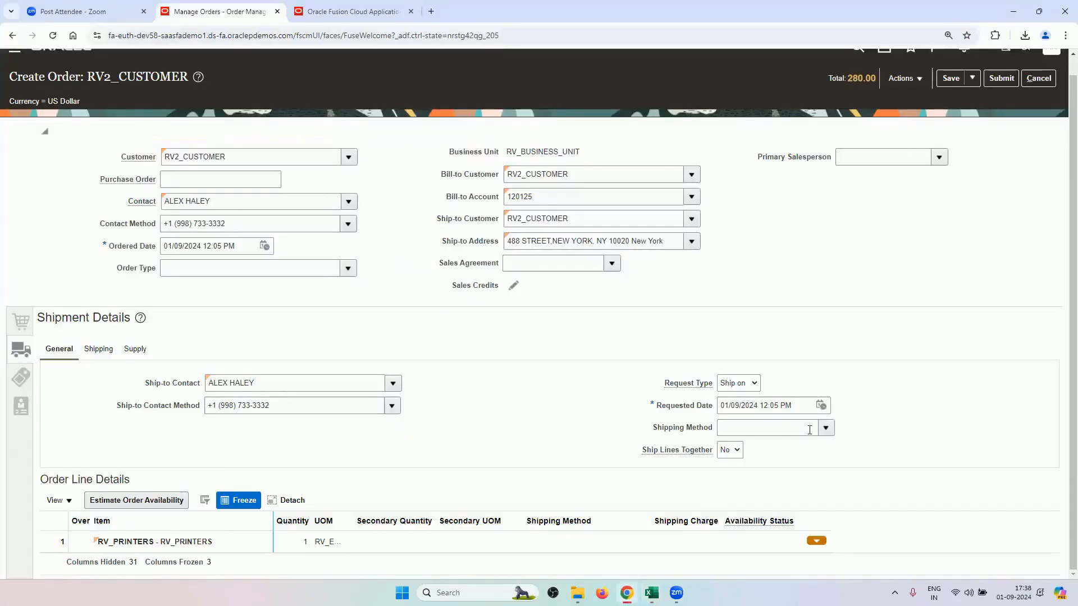
{"action": "left_click", "coordinate": [800, 431]}
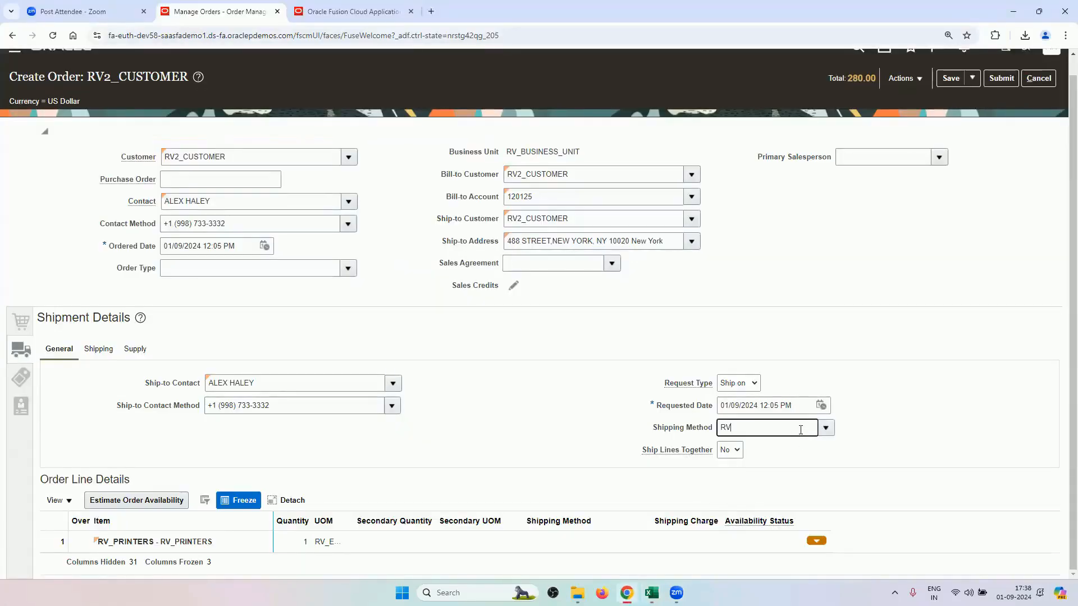
{"action": "key", "text": "Tab"}
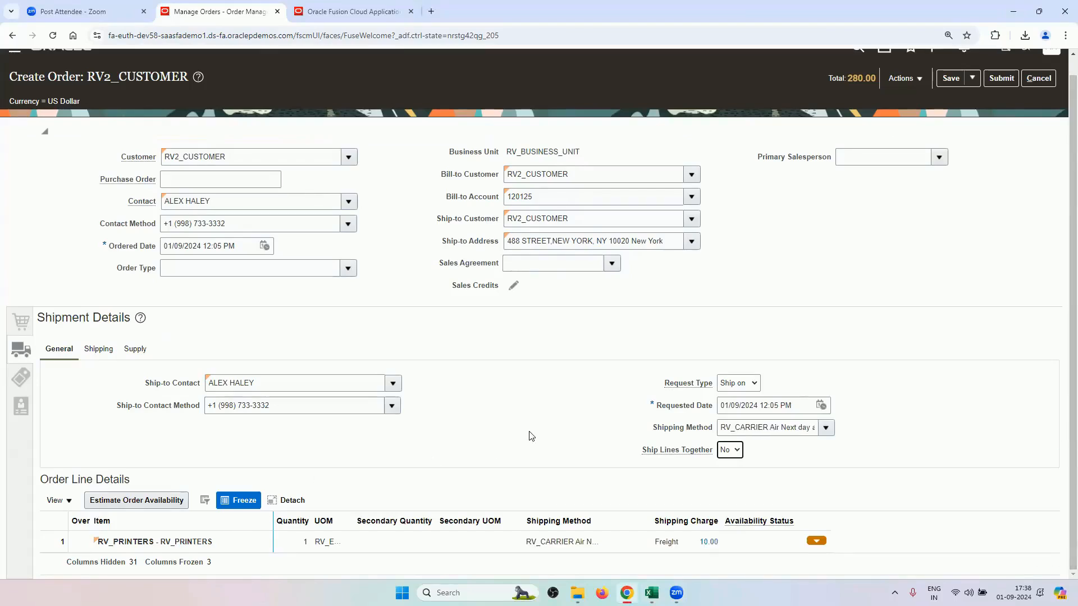
{"action": "left_click_drag", "start_coordinate": [764, 432], "coordinate": [825, 438]}
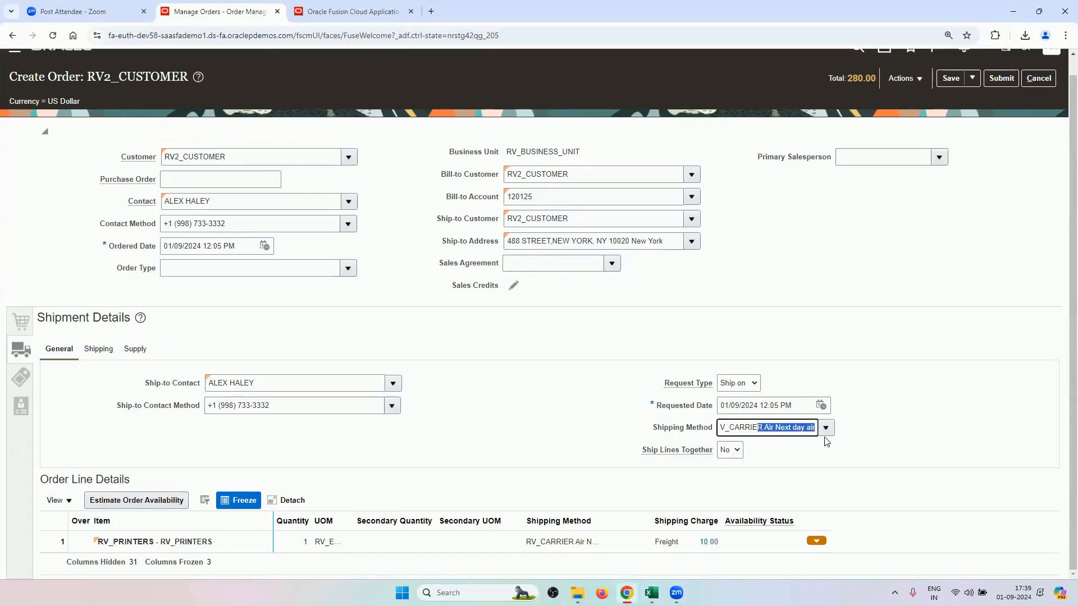
{"action": "left_click", "coordinate": [779, 443]}
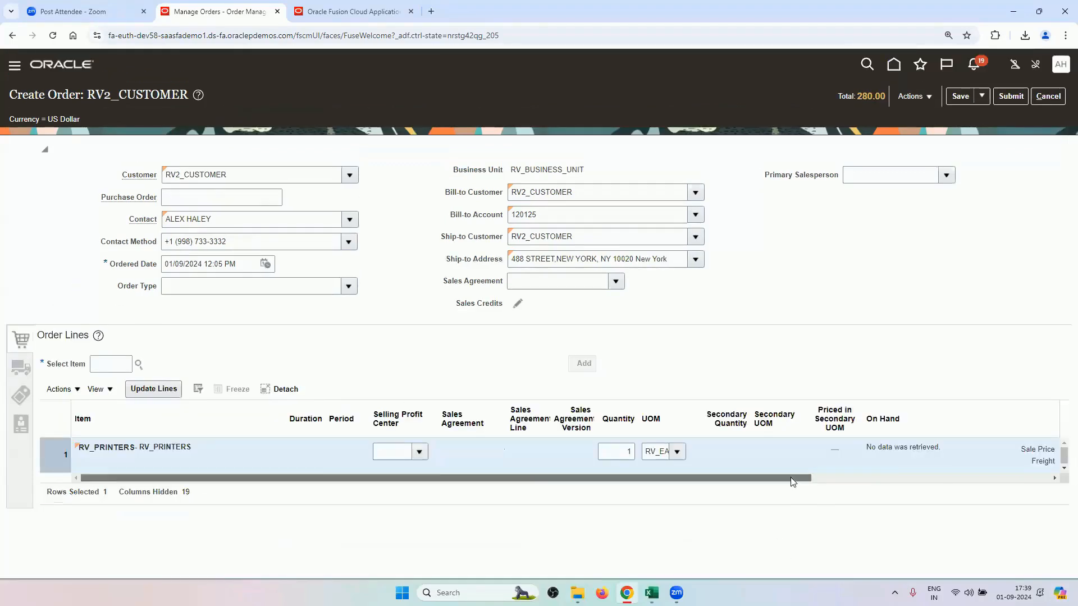
- Review the order line's sale price and freight charge against the shipping charge list on the Excel Data Sheet, then return to Oracle's shipment details
{"action": "left_click_drag", "start_coordinate": [790, 478], "coordinate": [1028, 504]}
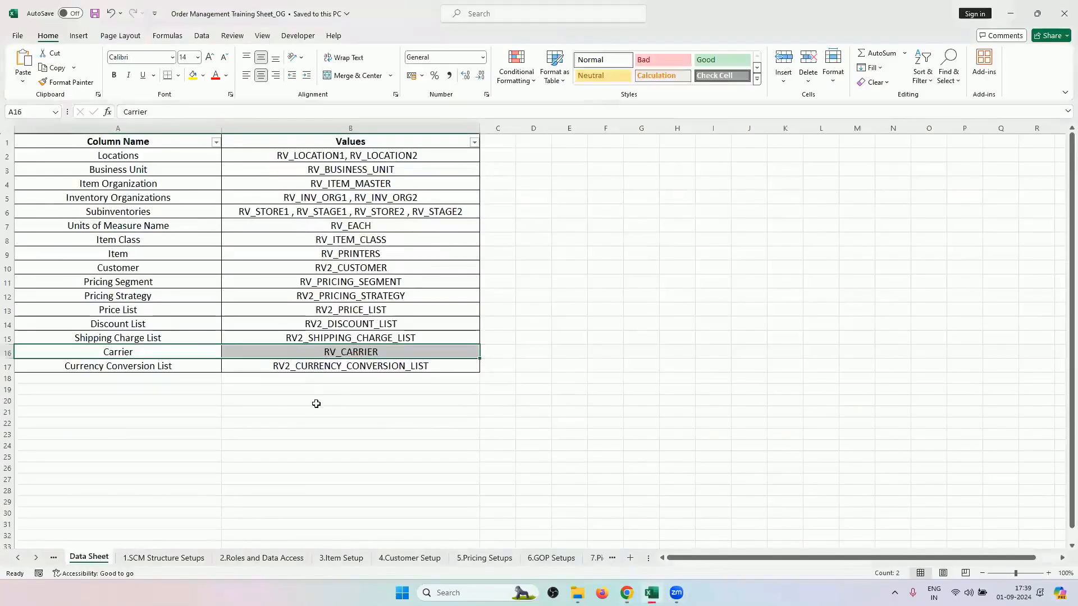
{"action": "left_click", "coordinate": [651, 593]}
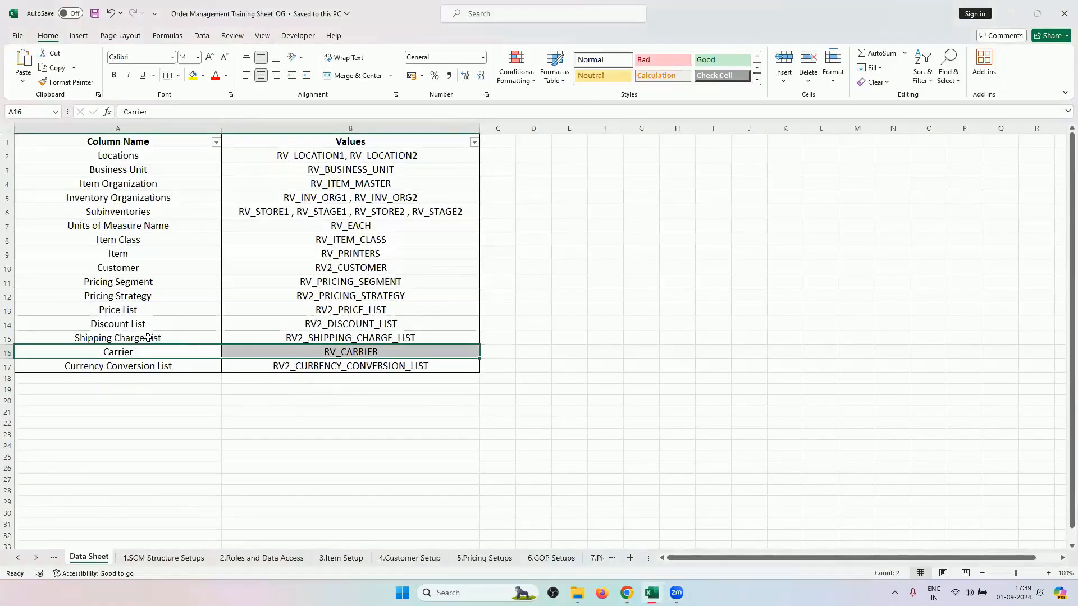
{"action": "left_click_drag", "start_coordinate": [148, 337], "coordinate": [289, 340]}
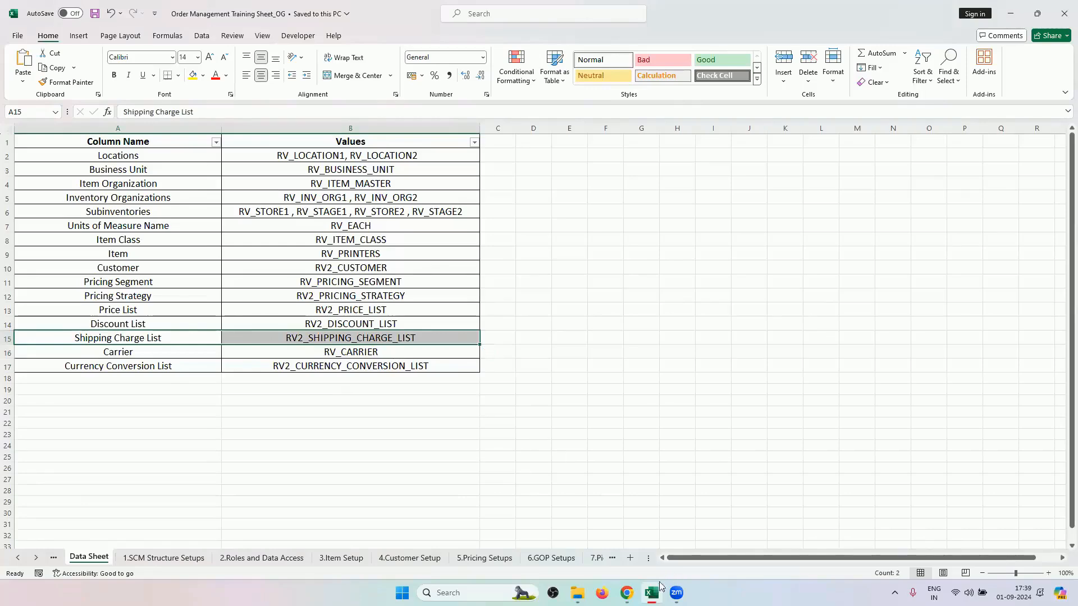
{"action": "left_click", "coordinate": [626, 593]}
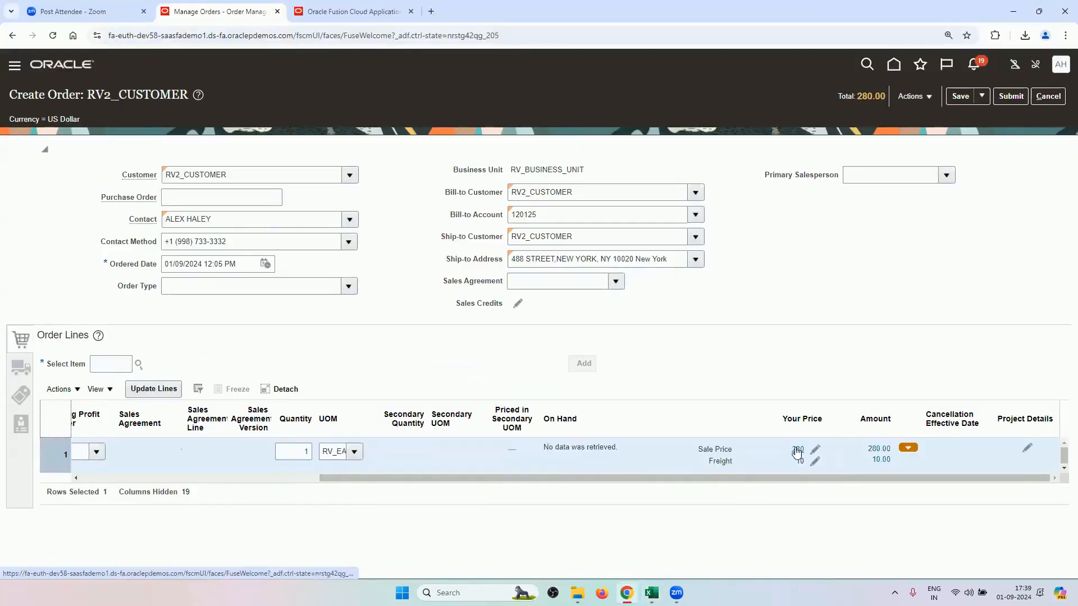
{"action": "left_click_drag", "start_coordinate": [818, 484], "coordinate": [170, 428]}
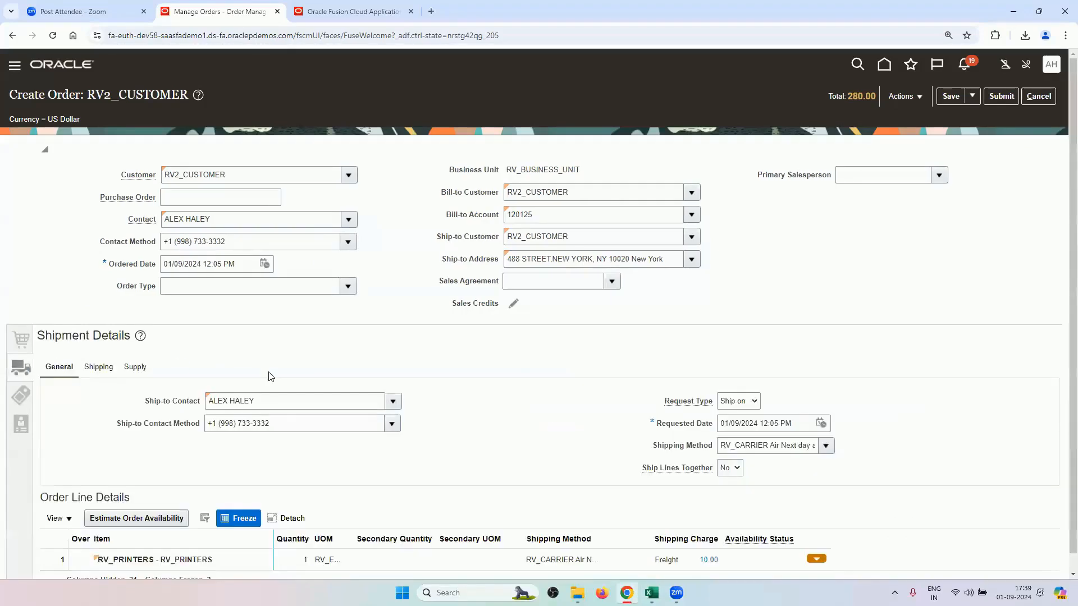
- Look over the FOB and shipment priority options in the order's shipping details, then open the supply details
{"action": "left_click", "coordinate": [99, 368]}
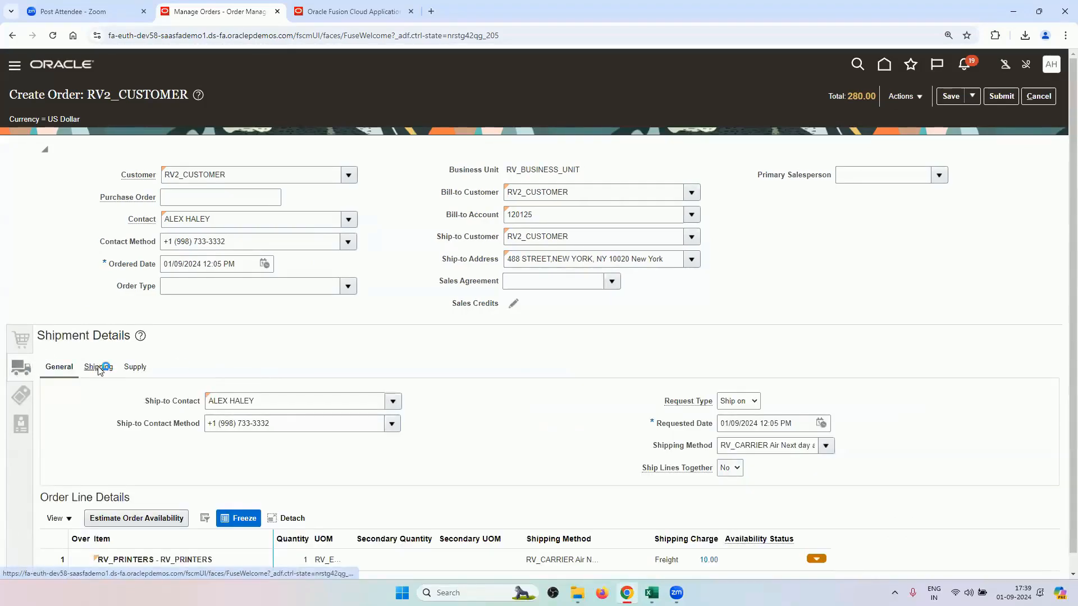
{"action": "scroll", "coordinate": [303, 448], "scroll_direction": "down", "scroll_amount": 1}
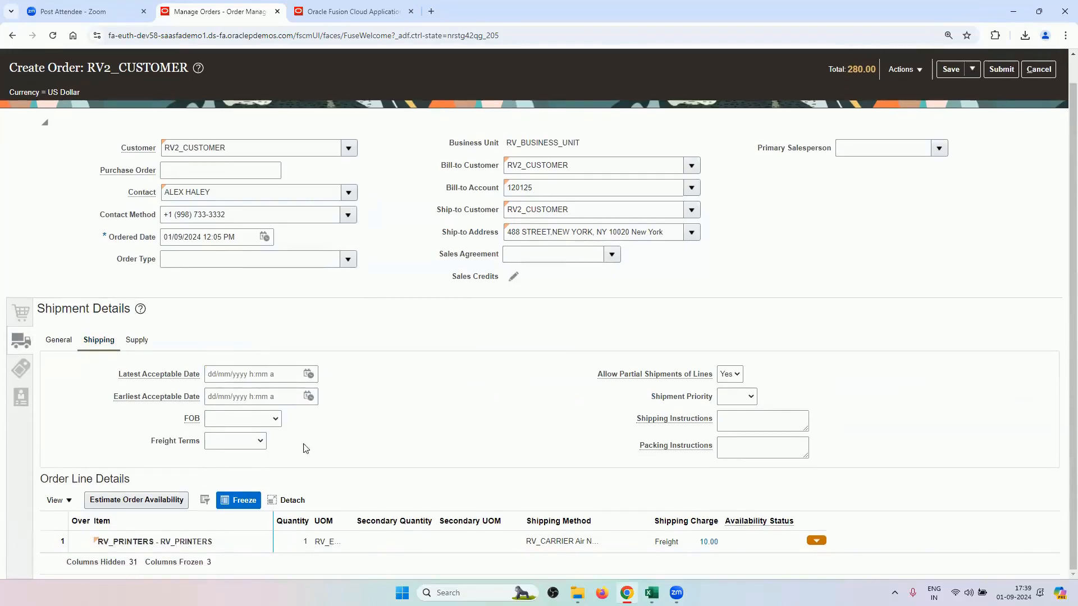
{"action": "left_click", "coordinate": [250, 424]}
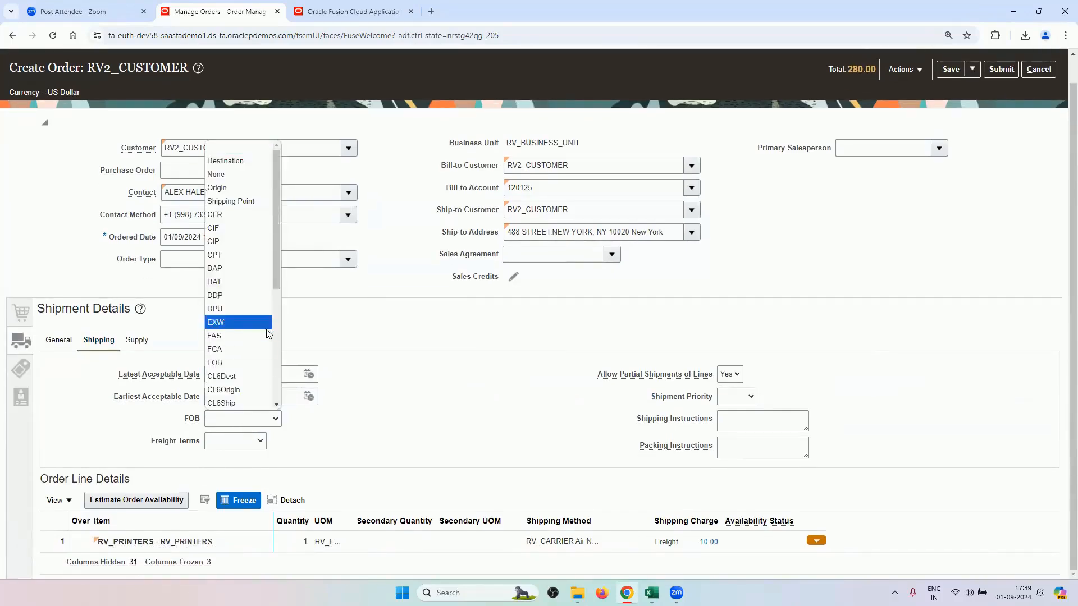
{"action": "scroll", "coordinate": [266, 334], "scroll_direction": "down", "scroll_amount": 5}
{"action": "left_click", "coordinate": [354, 400]}
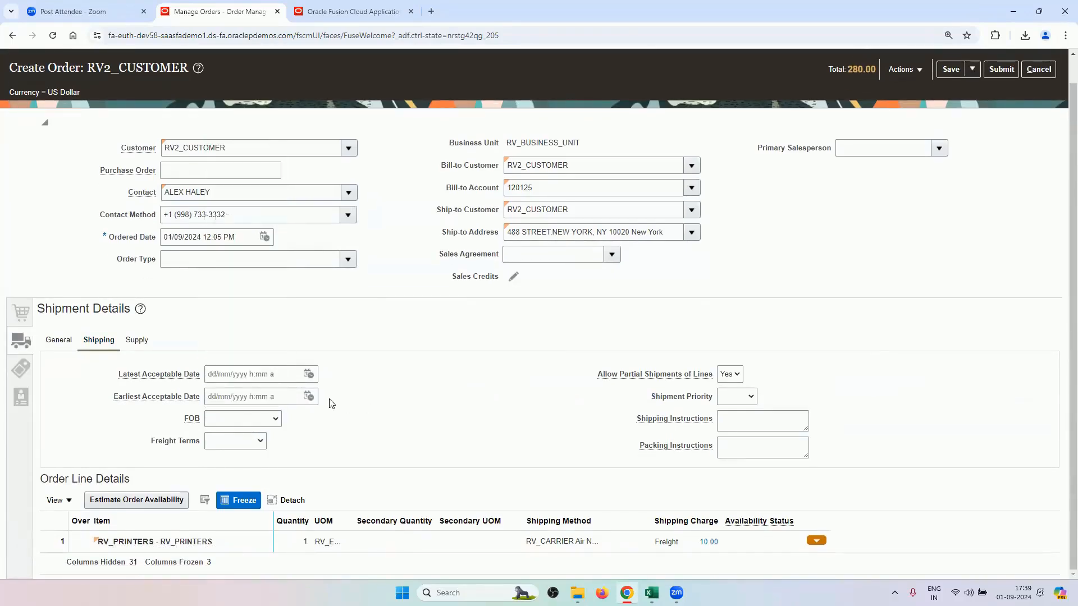
{"action": "left_click", "coordinate": [735, 397]}
{"action": "left_click", "coordinate": [138, 342]}
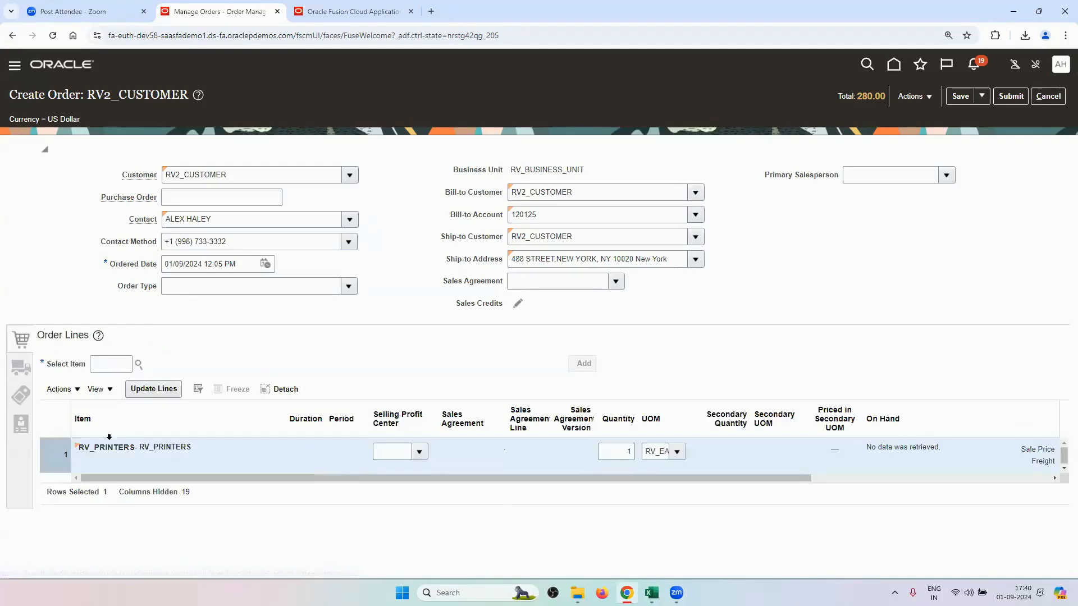
- Check the on-hand availability of the RV_PRINTERS order line, then return to the supply shipment details
{"action": "left_click_drag", "start_coordinate": [140, 450], "coordinate": [198, 461]}
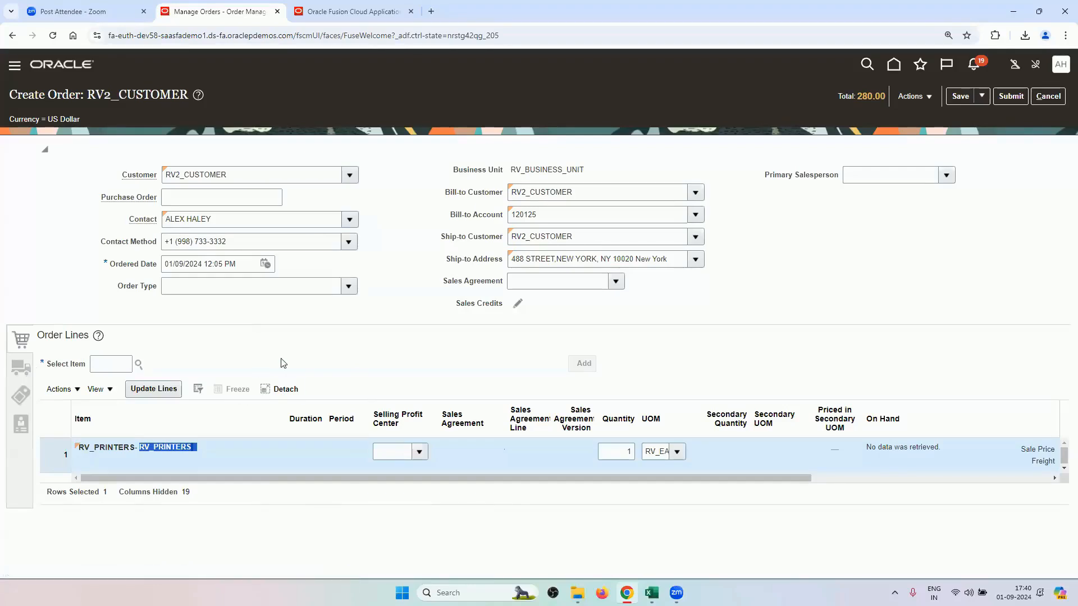
{"action": "left_click_drag", "start_coordinate": [865, 448], "coordinate": [941, 444]}
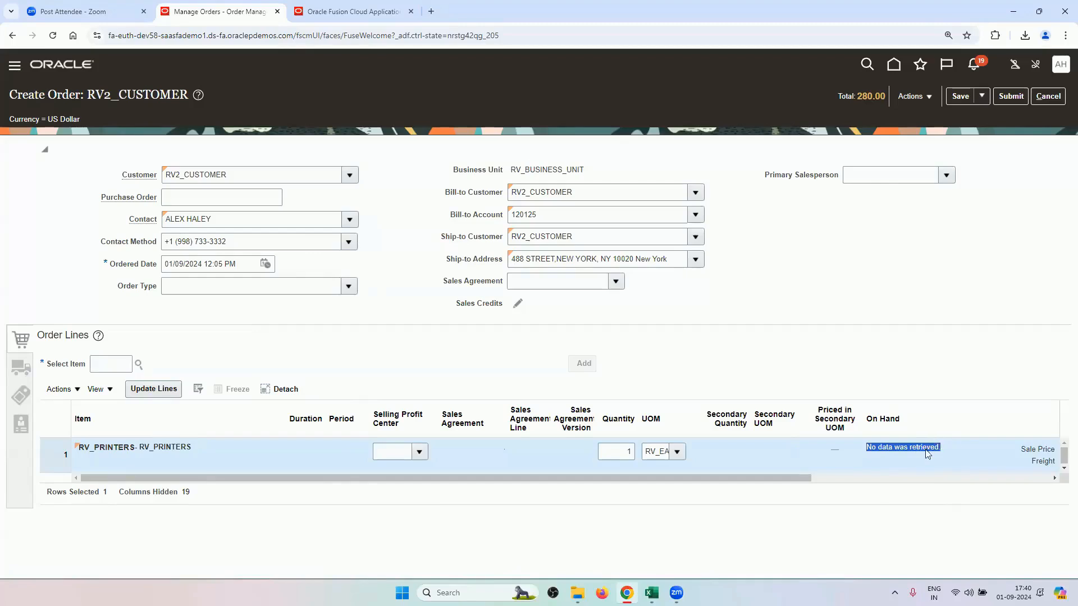
{"action": "left_click", "coordinate": [14, 366]}
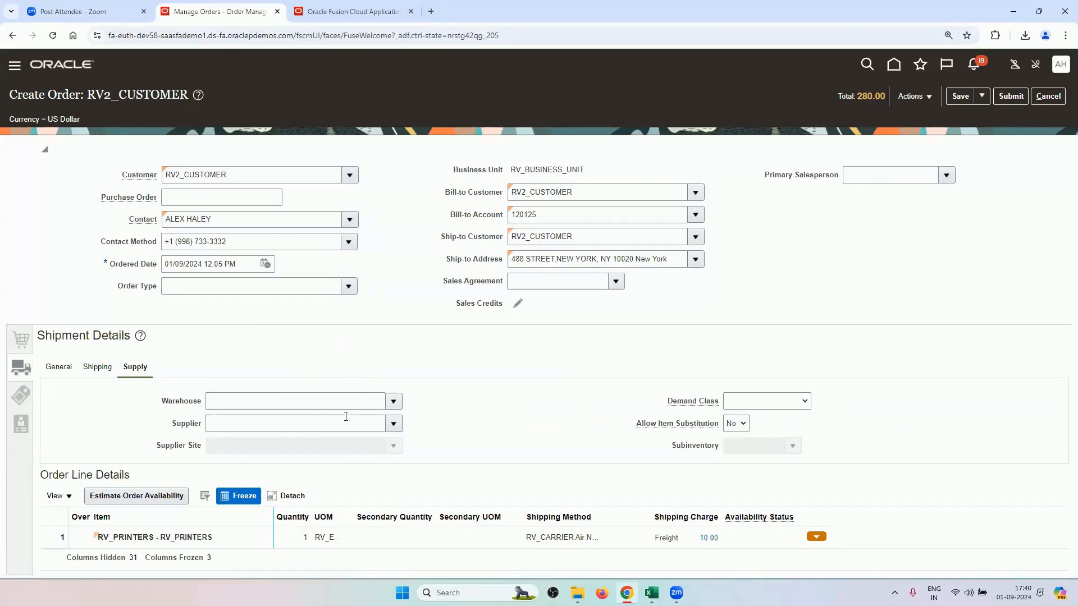
- Open the warehouse search for the order's supply and look up the inventory organizations on the Excel Data Sheet, then return to Oracle
{"action": "left_click", "coordinate": [394, 401]}
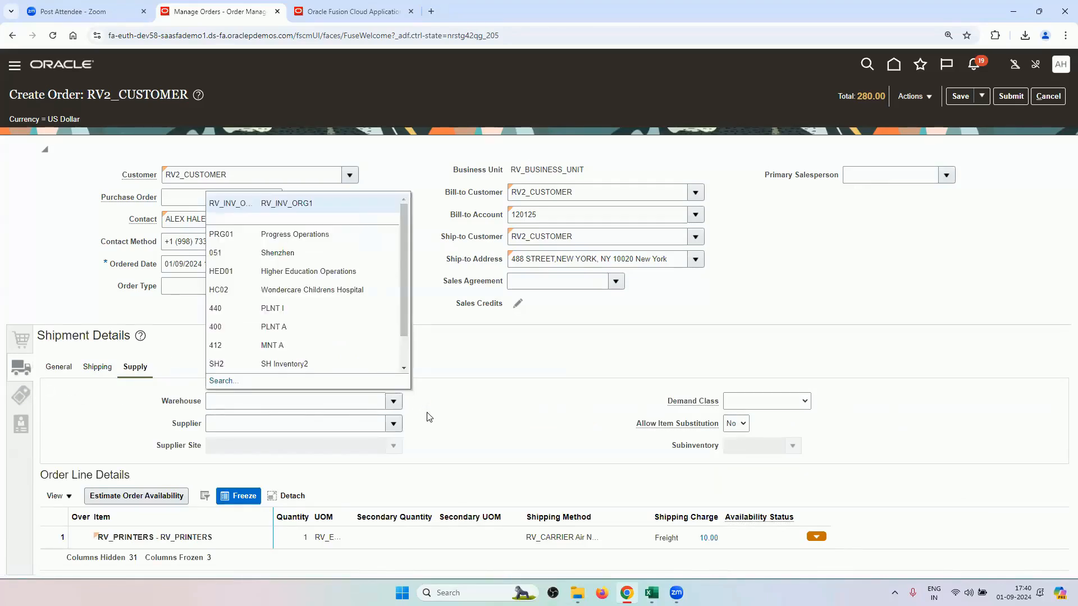
{"action": "left_click", "coordinate": [251, 382]}
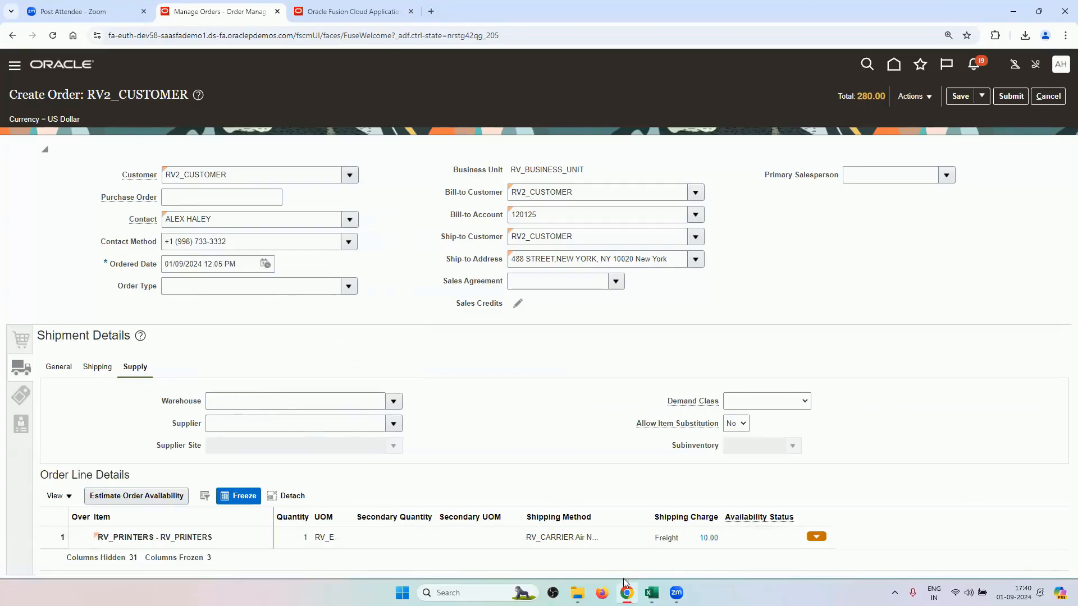
{"action": "key", "text": "alt+Tab"}
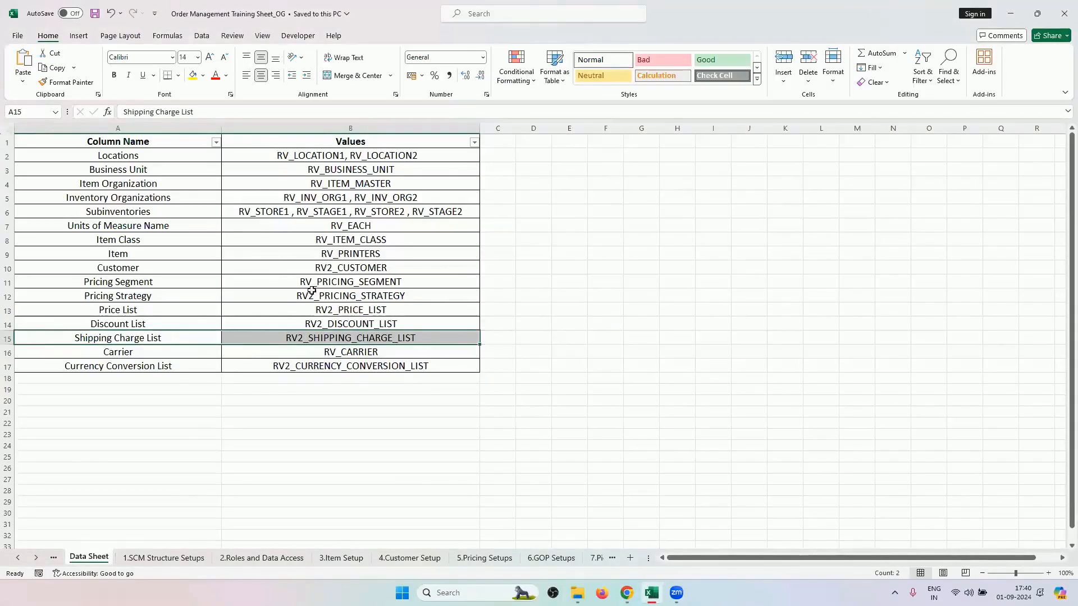
{"action": "left_click", "coordinate": [301, 198]}
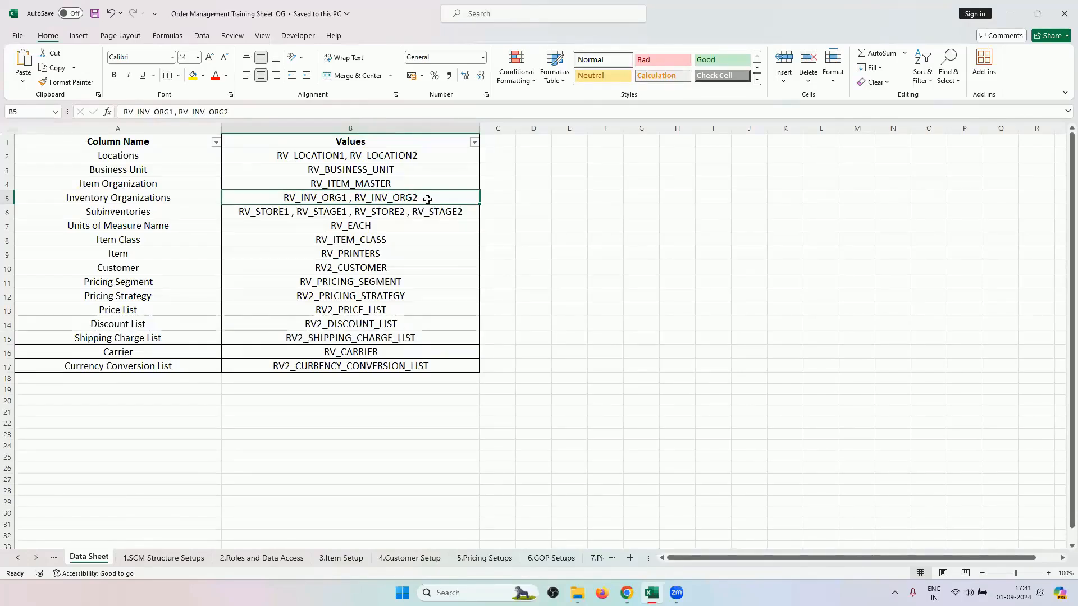
{"action": "key", "text": "alt+Tab"}
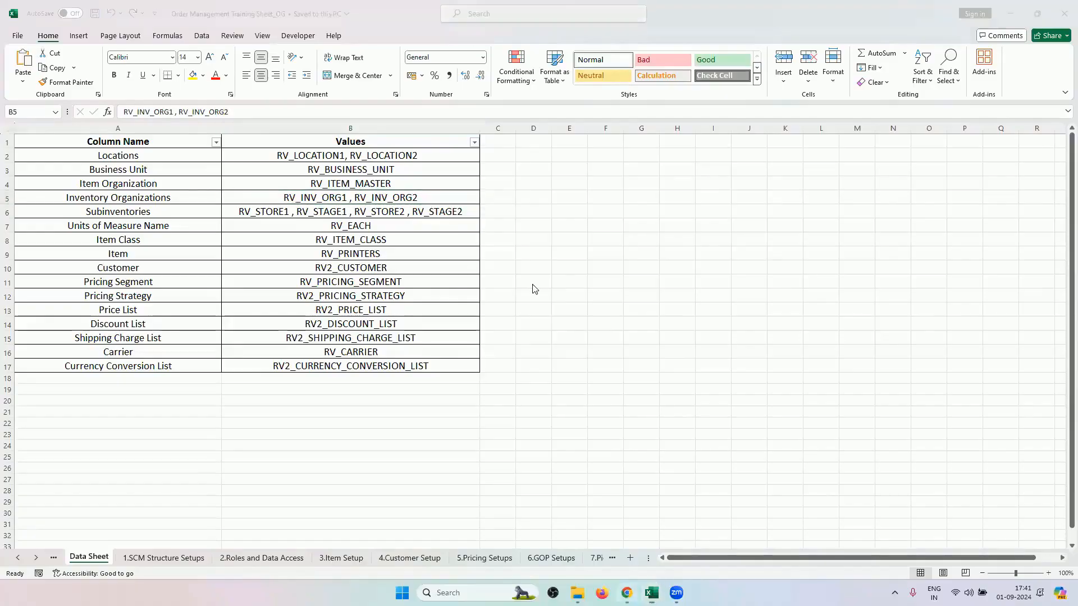
- Search the warehouses for RV, choose RV_INV_ORG1 as the warehouse, and set the subinventory to RV_STORE1
{"action": "type", "text": "RV"}
{"action": "left_click", "coordinate": [598, 328]}
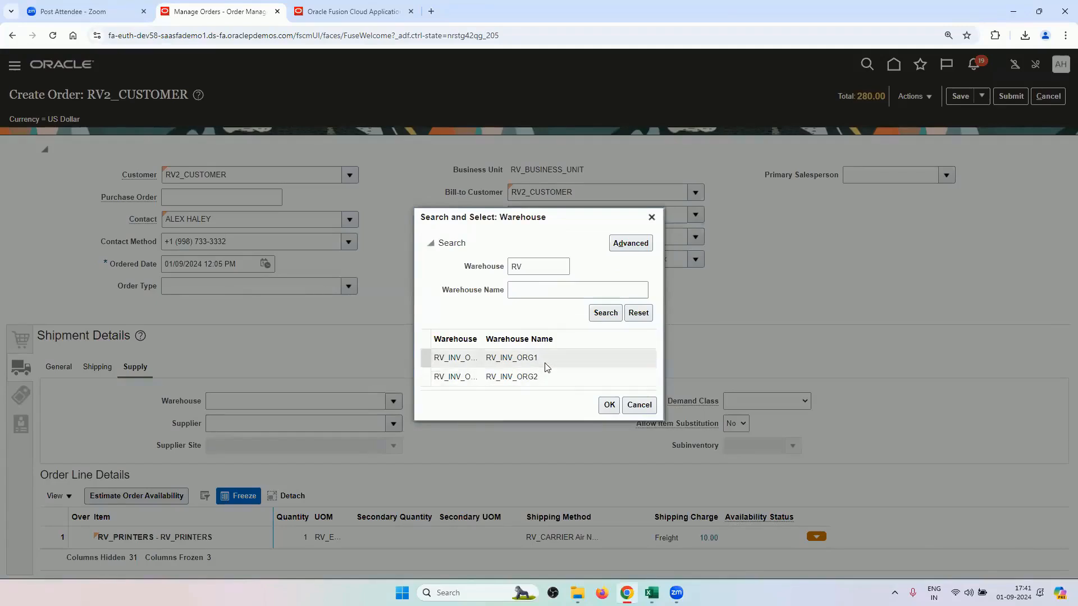
{"action": "left_click", "coordinate": [609, 405]}
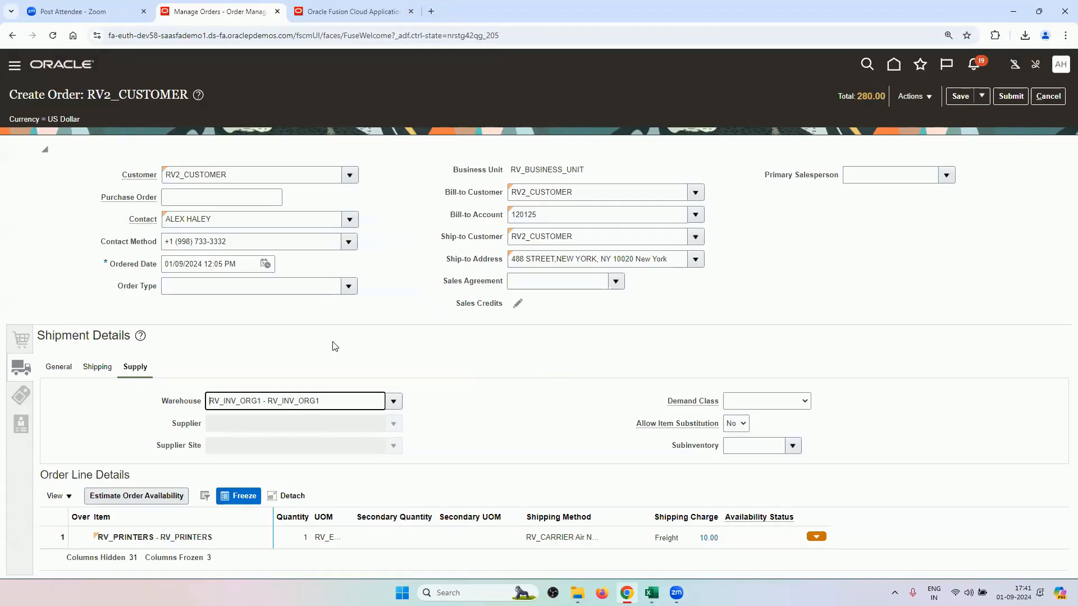
{"action": "left_click", "coordinate": [792, 447]}
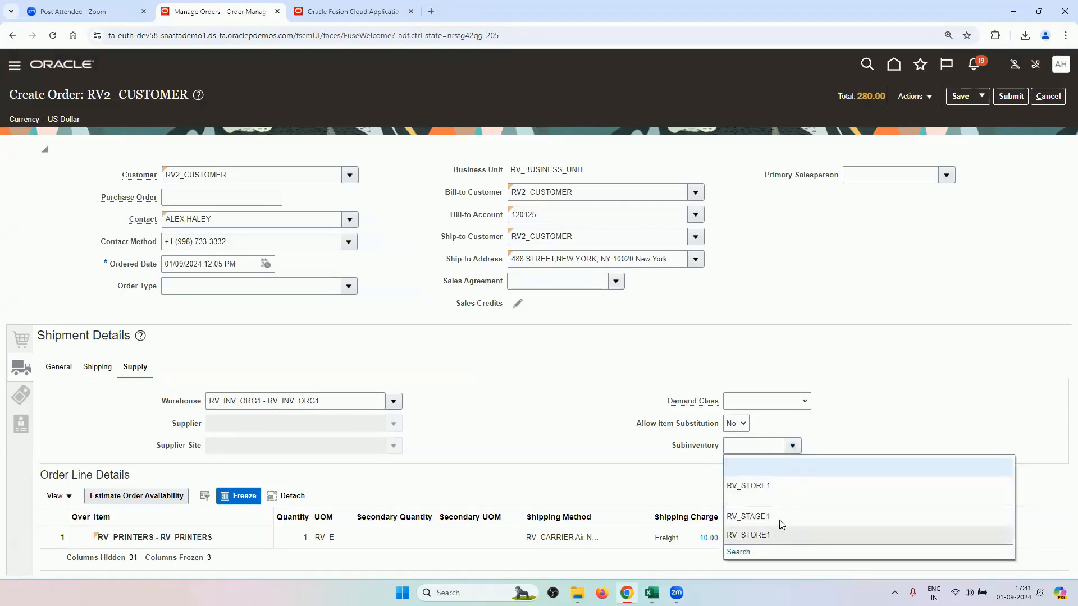
{"action": "left_click", "coordinate": [770, 536]}
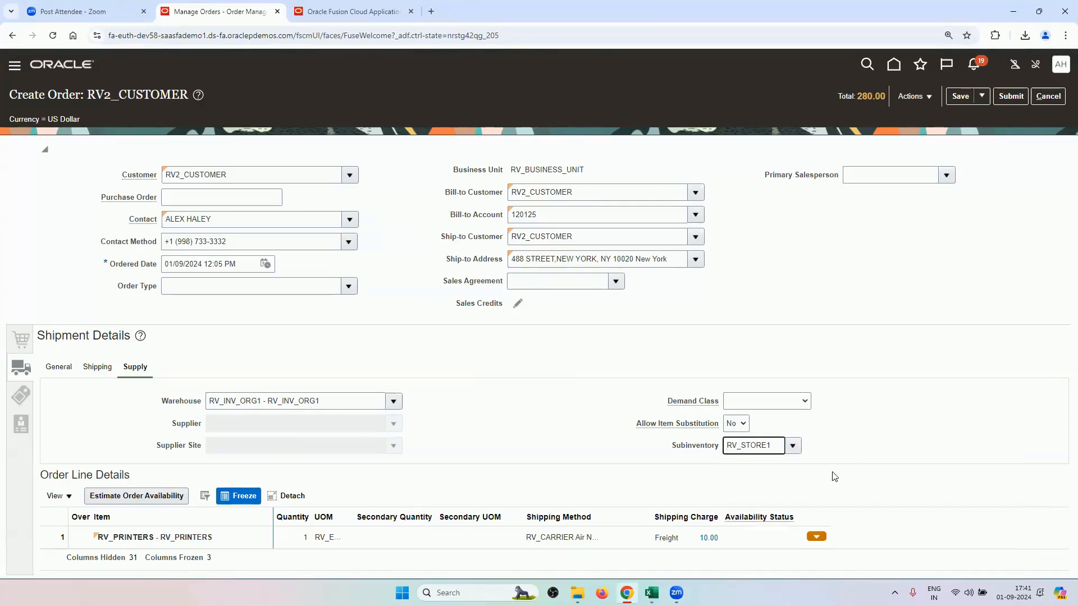
- Select the bill-to contact in the billing and payment details and look over the payment terms options
{"action": "left_click", "coordinate": [22, 397]}
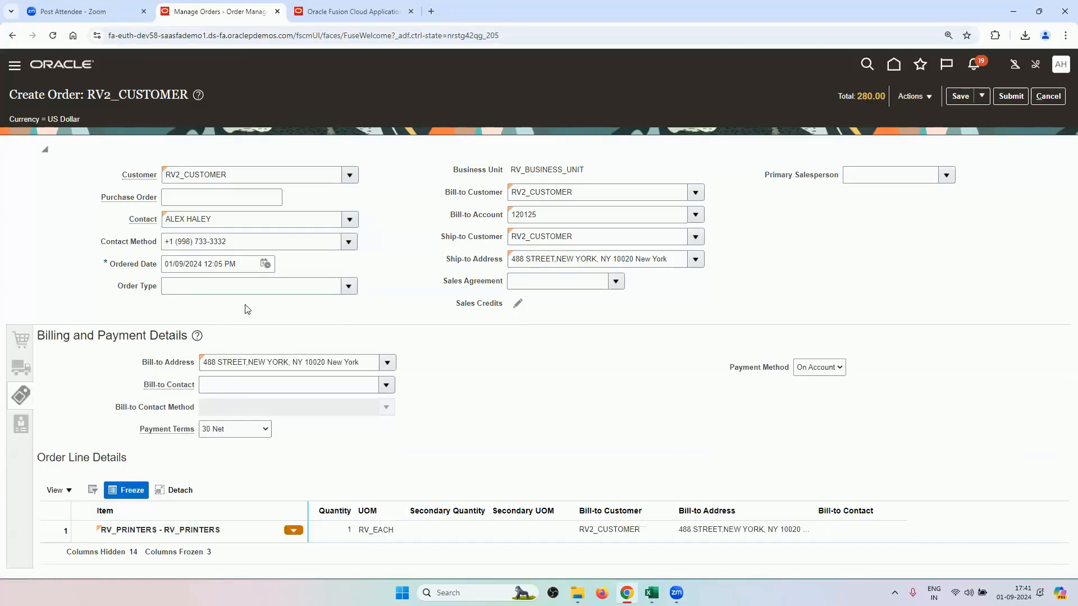
{"action": "left_click", "coordinate": [386, 384]}
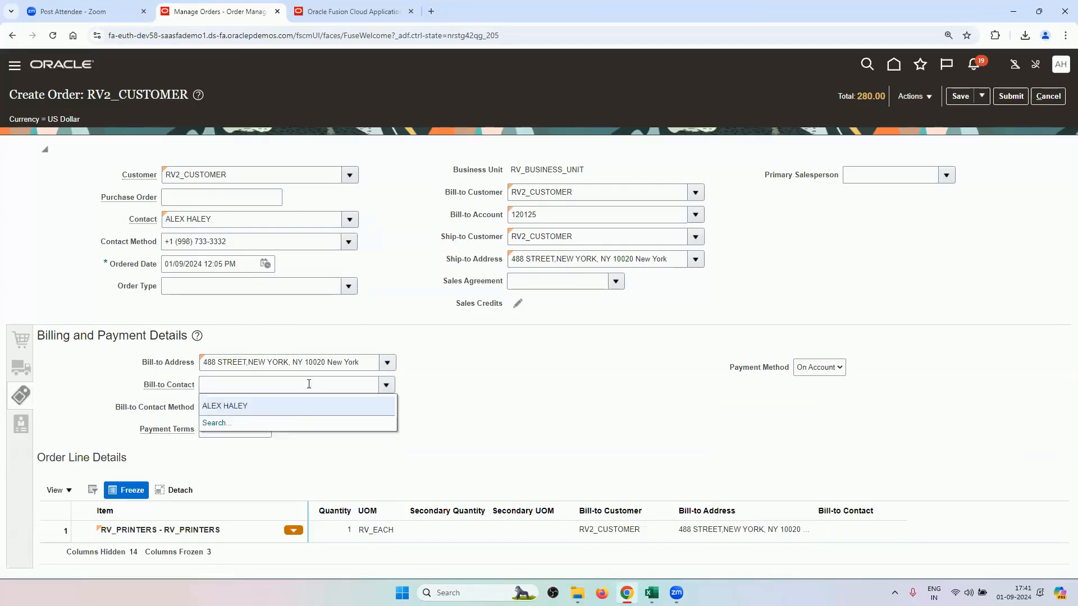
{"action": "left_click", "coordinate": [310, 408]}
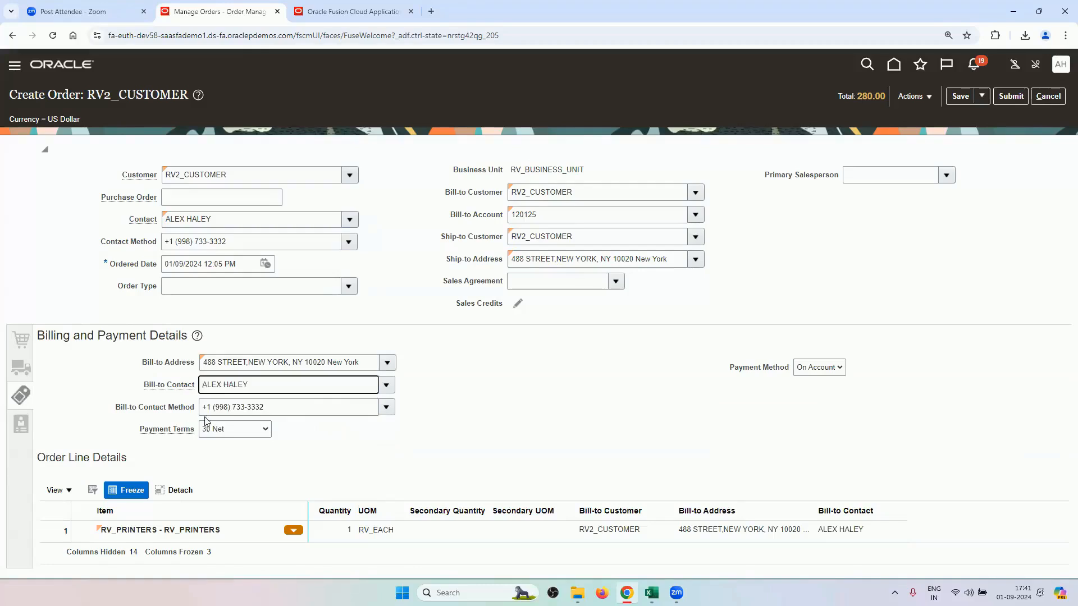
{"action": "left_click", "coordinate": [214, 430]}
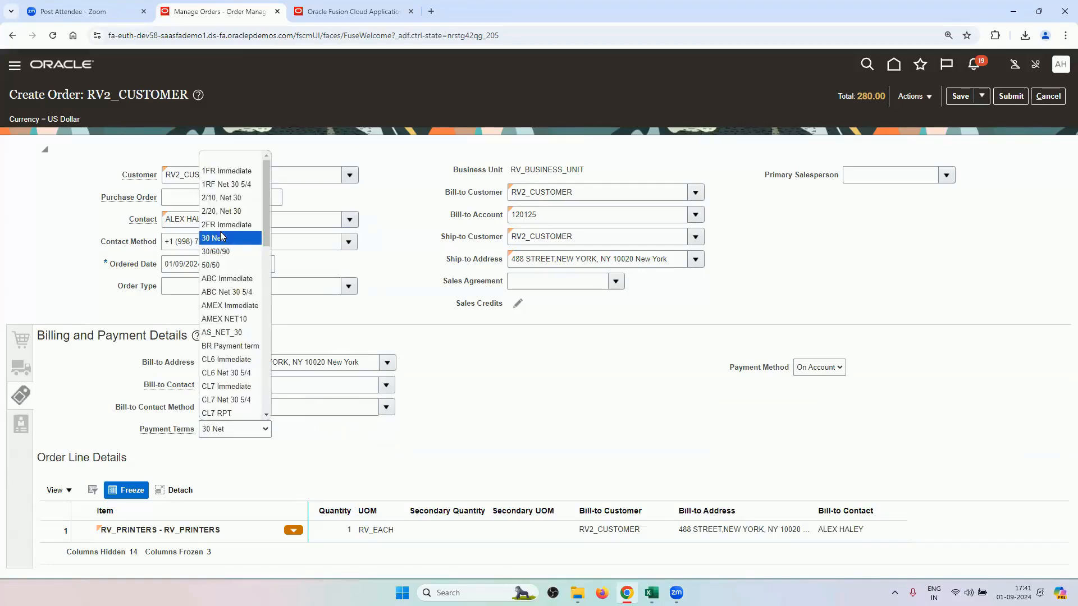
{"action": "left_click", "coordinate": [114, 357]}
- Review the order's billing, shipment and order line details, then submit the sales order and close the confirmation
{"action": "left_click", "coordinate": [22, 421]}
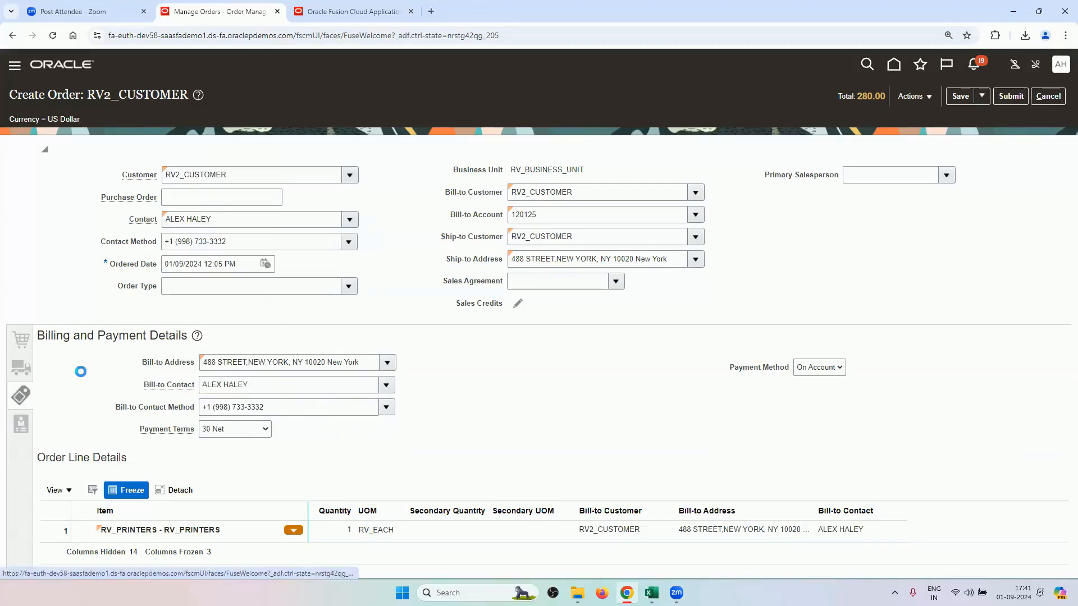
{"action": "left_click", "coordinate": [21, 396]}
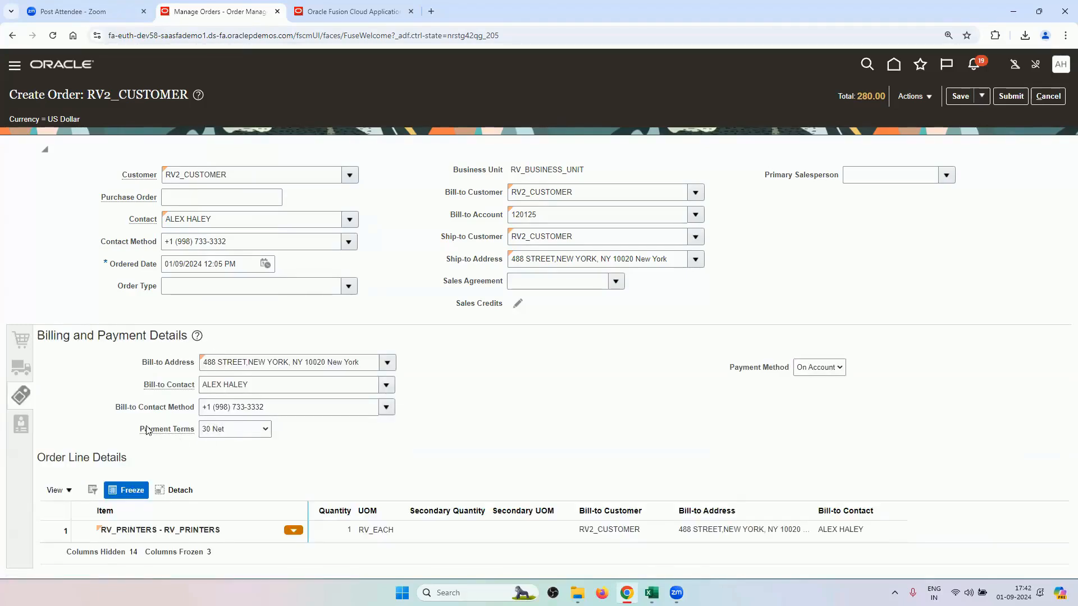
{"action": "left_click", "coordinate": [19, 370]}
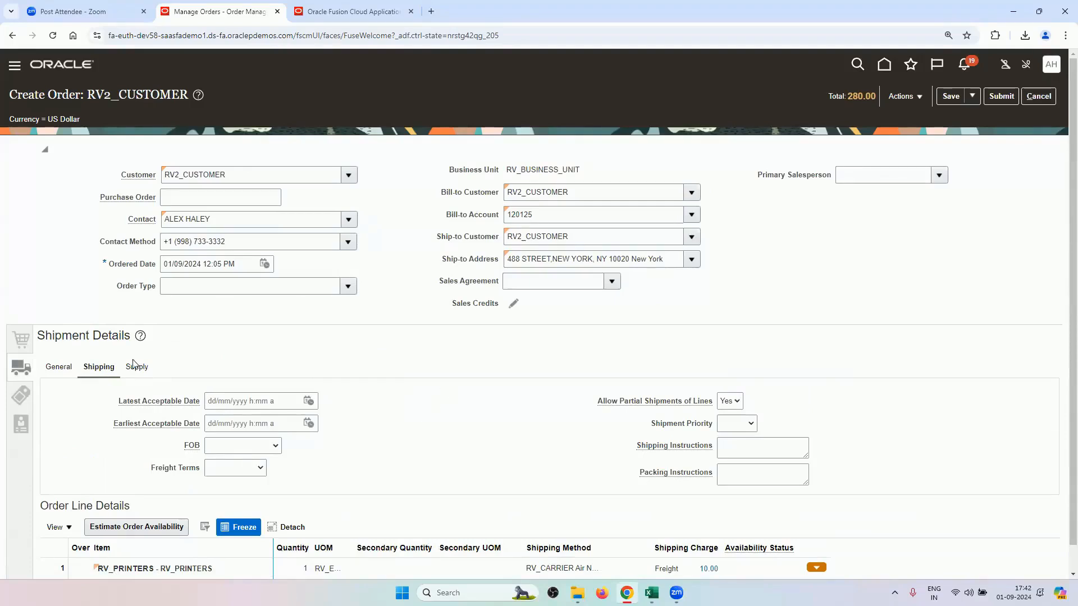
{"action": "left_click", "coordinate": [21, 343]}
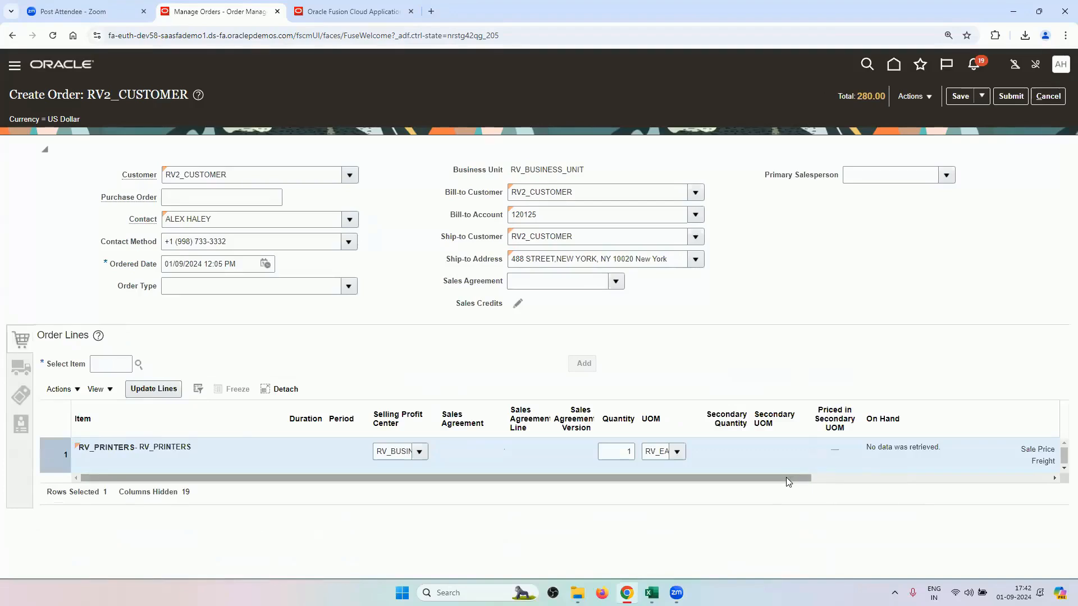
{"action": "left_click_drag", "start_coordinate": [787, 481], "coordinate": [1015, 483]}
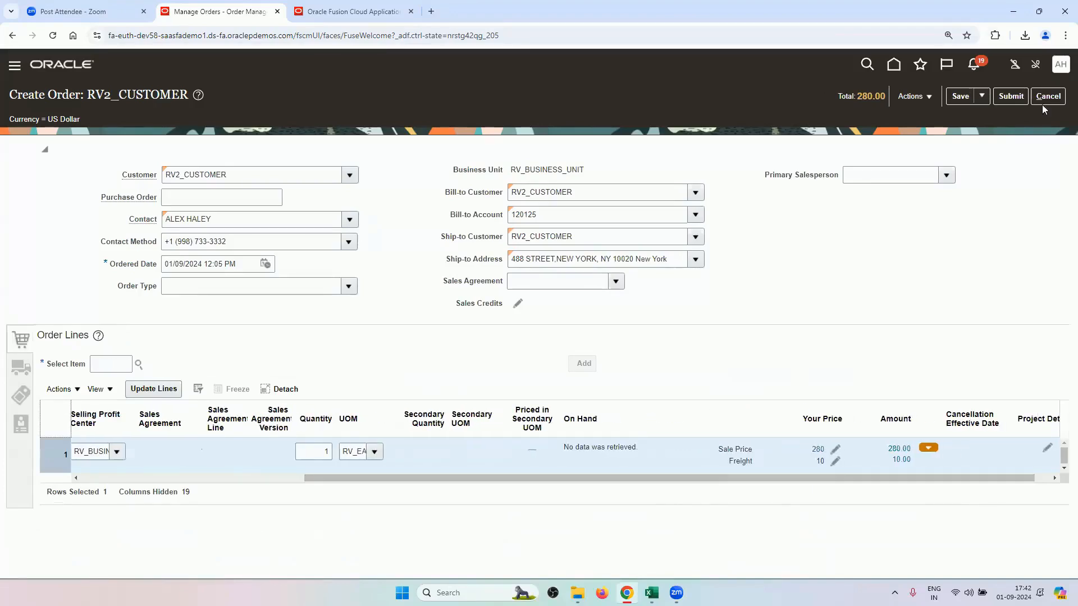
{"action": "left_click", "coordinate": [1010, 96]}
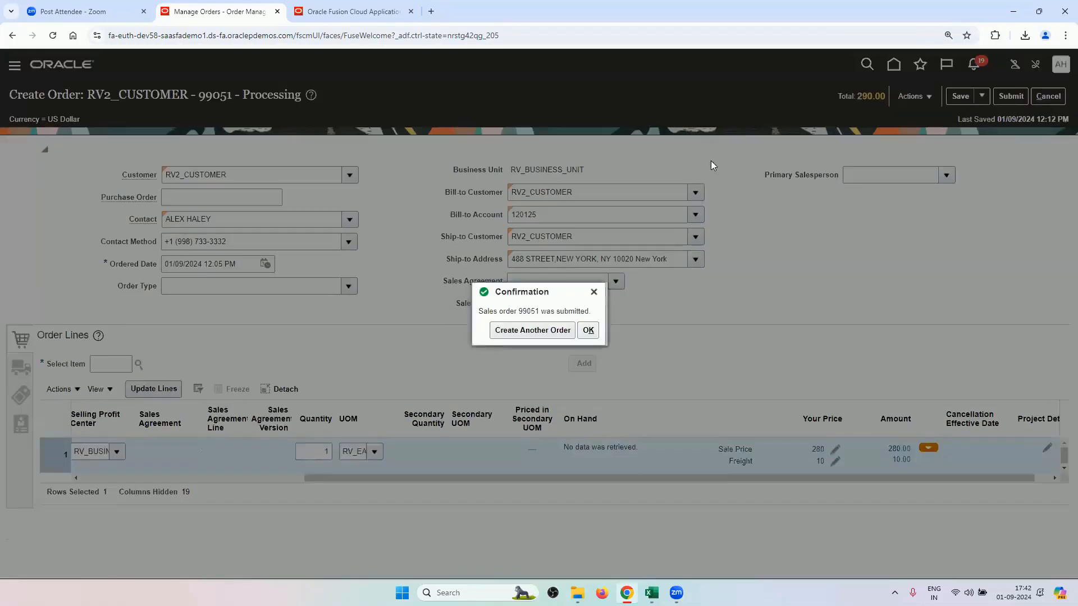
{"action": "left_click", "coordinate": [588, 331]}
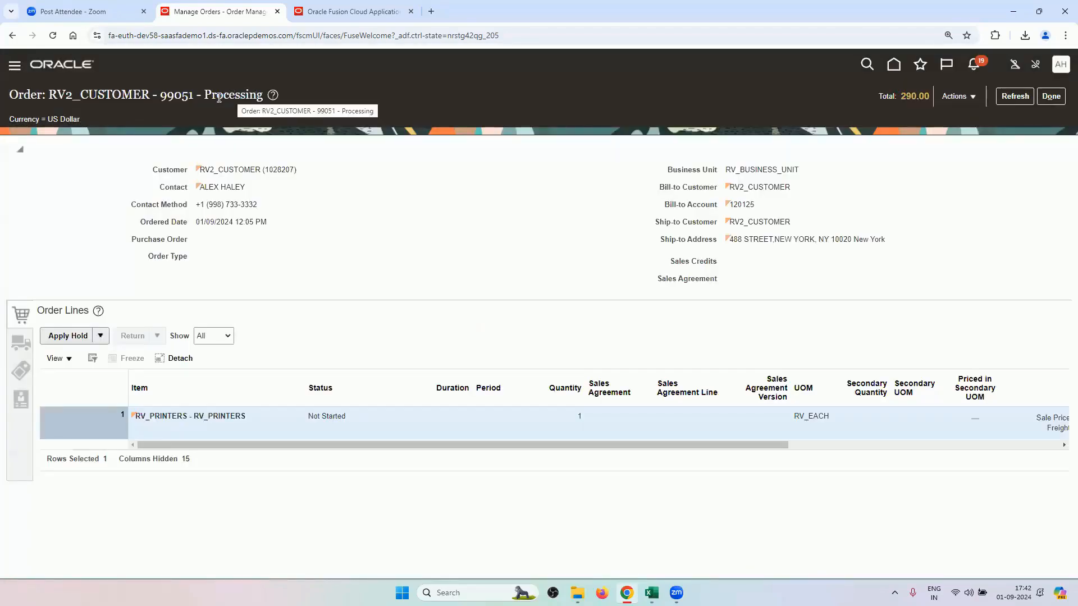
- Switch to the Excel training workbook and examine the Approvals sheet's Manage Order Management Parameters task for starting the sales order approval process
{"action": "left_click", "coordinate": [651, 592]}
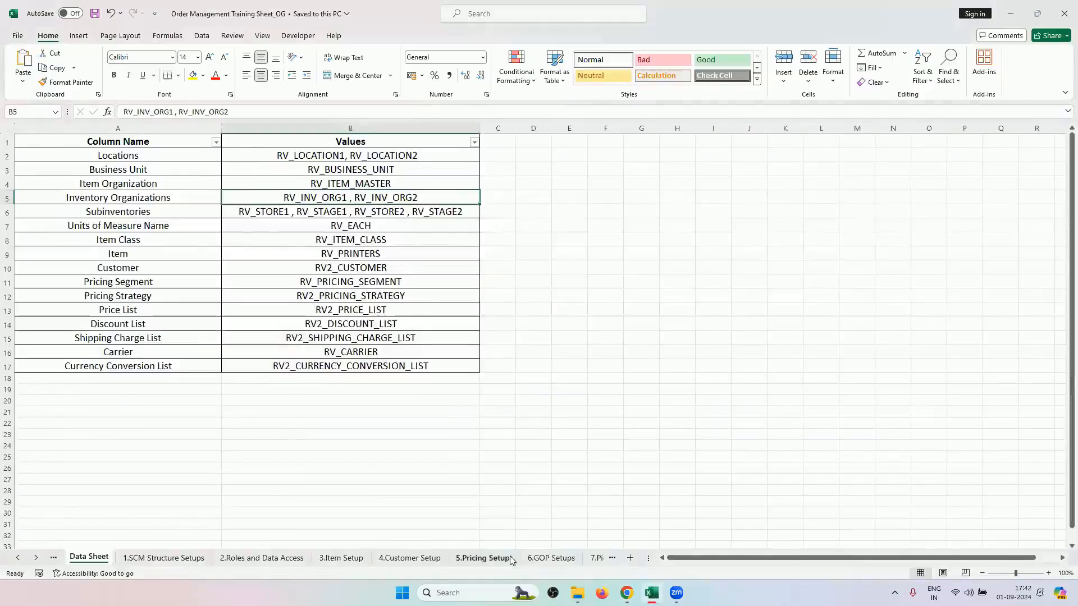
{"action": "left_click", "coordinate": [596, 561]}
{"action": "left_click", "coordinate": [594, 560]}
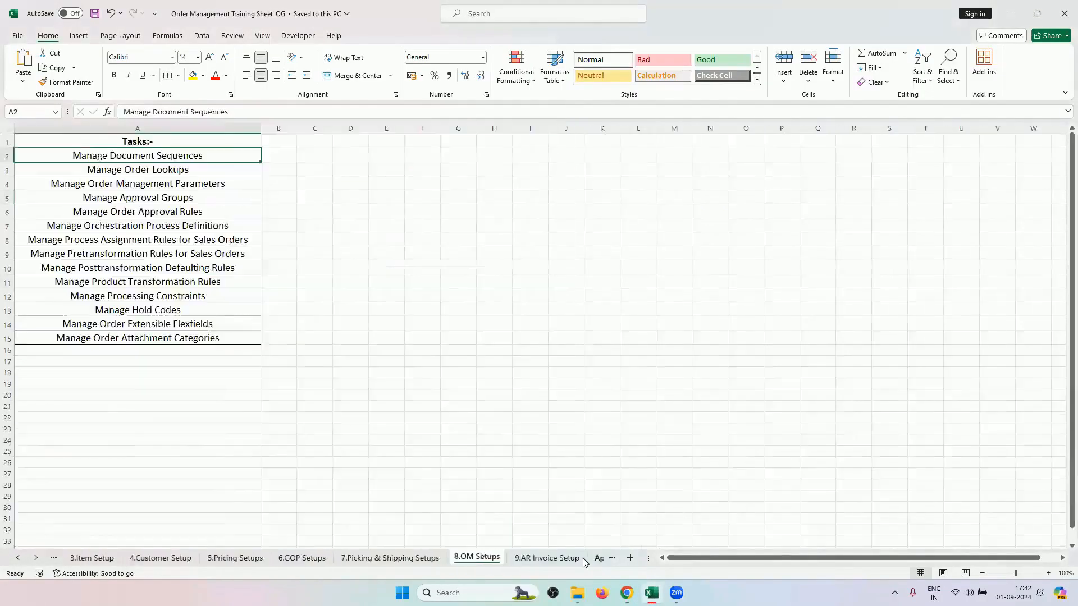
{"action": "left_click", "coordinate": [583, 560]}
{"action": "left_click", "coordinate": [586, 558]}
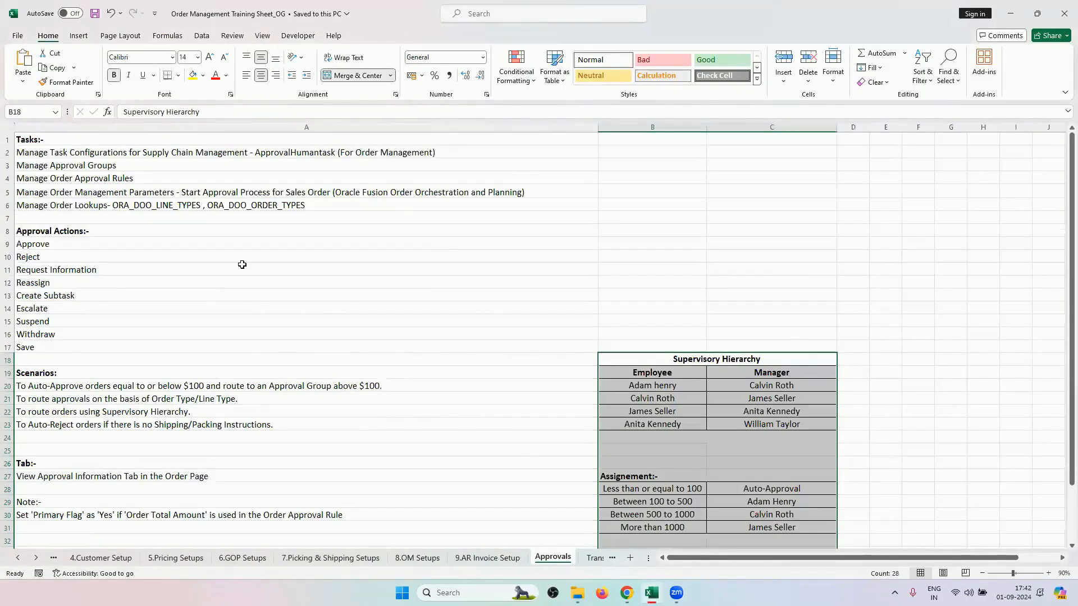
{"action": "left_click", "coordinate": [76, 192]}
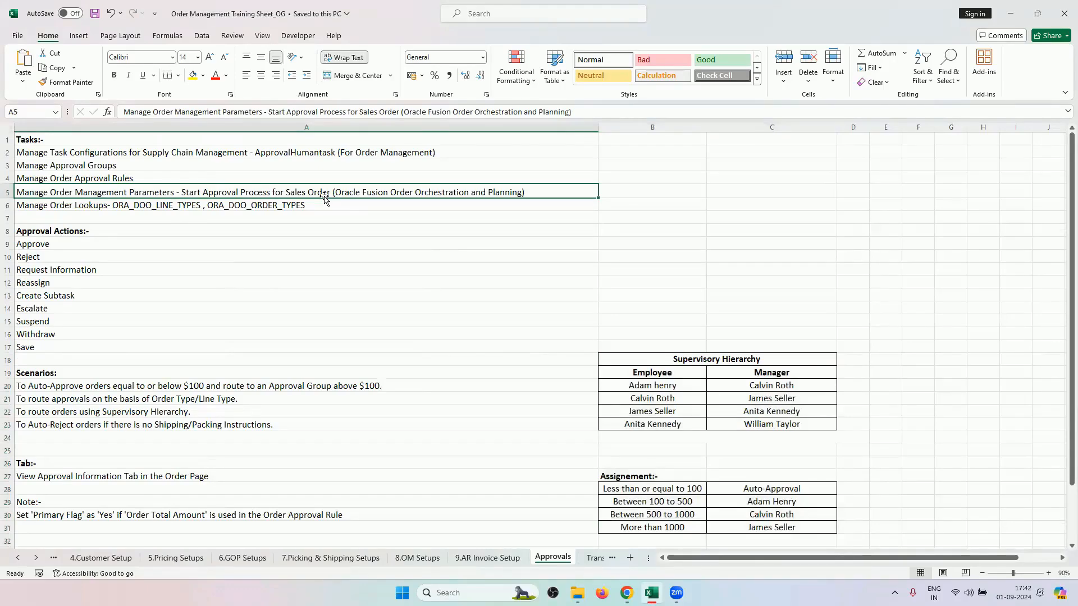
- Refresh the submitted order in Oracle to check its status, then return to Excel and read the approval actions and scenarios
{"action": "left_click", "coordinate": [624, 593]}
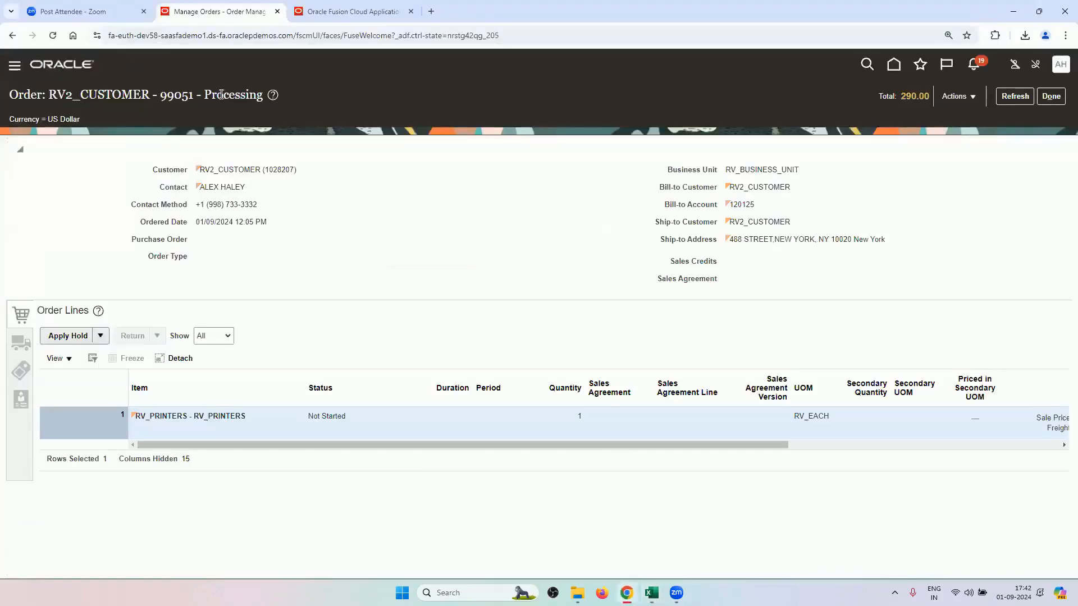
{"action": "left_click", "coordinate": [1014, 96]}
{"action": "left_click", "coordinate": [651, 593]}
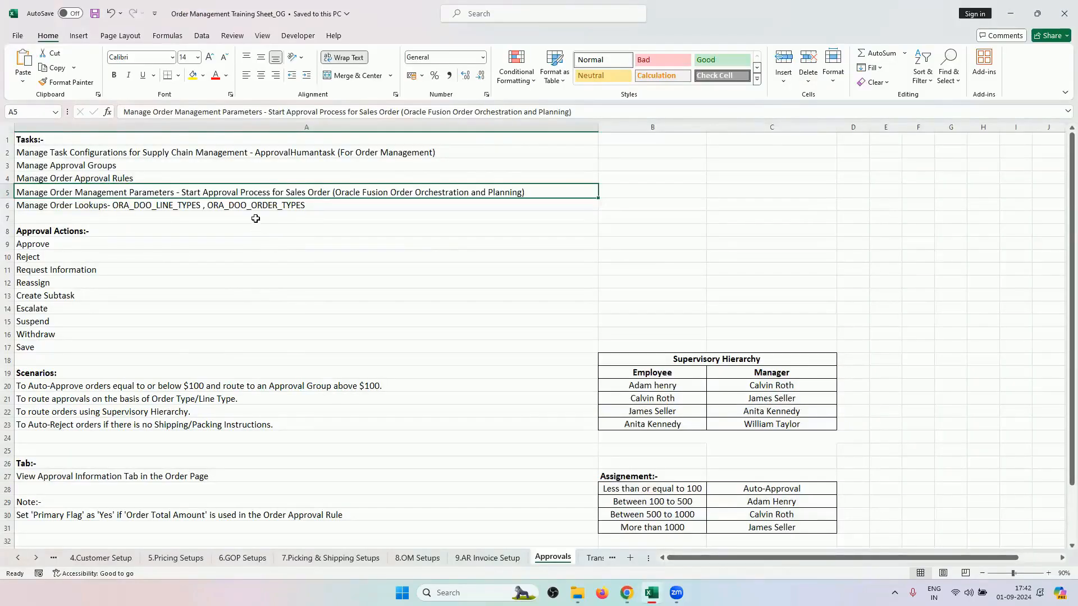
{"action": "scroll", "coordinate": [313, 320], "scroll_direction": "down", "scroll_amount": 2}
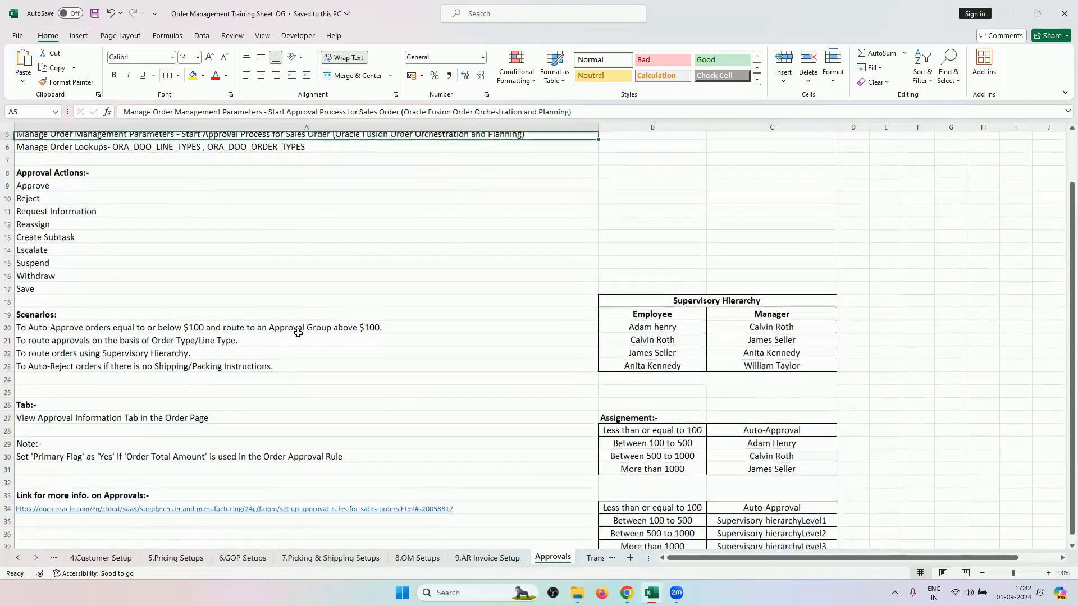
- Examine the scenarios, the Supervisory Hierarchy and the approval assignment tables on the Approvals sheet
{"action": "left_click_drag", "start_coordinate": [297, 320], "coordinate": [771, 450]}
{"action": "left_click", "coordinate": [604, 359]}
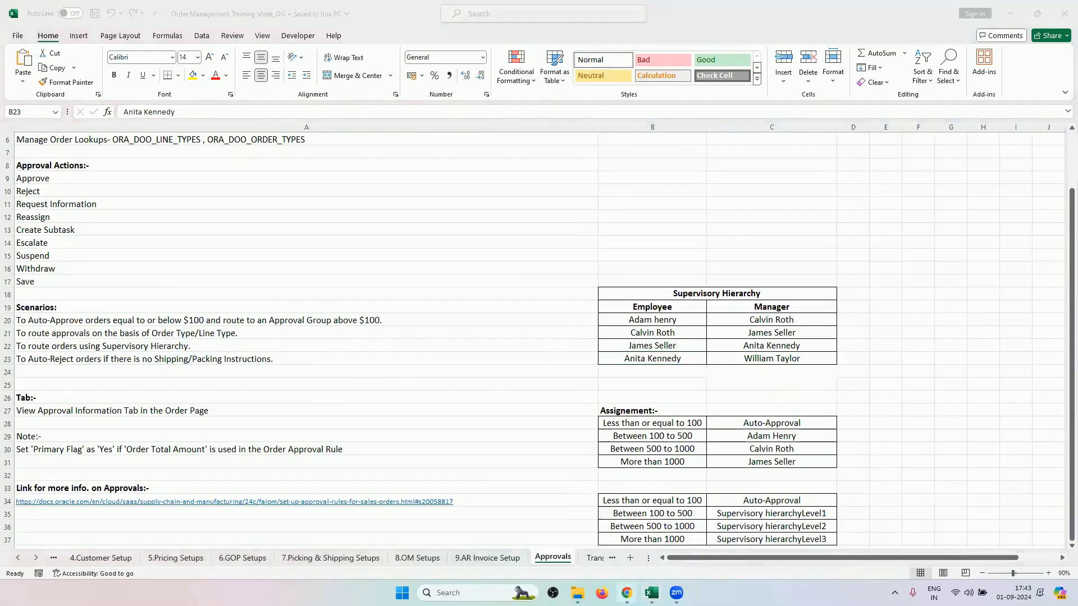
{"action": "left_click", "coordinate": [648, 566]}
{"action": "left_click", "coordinate": [651, 592]}
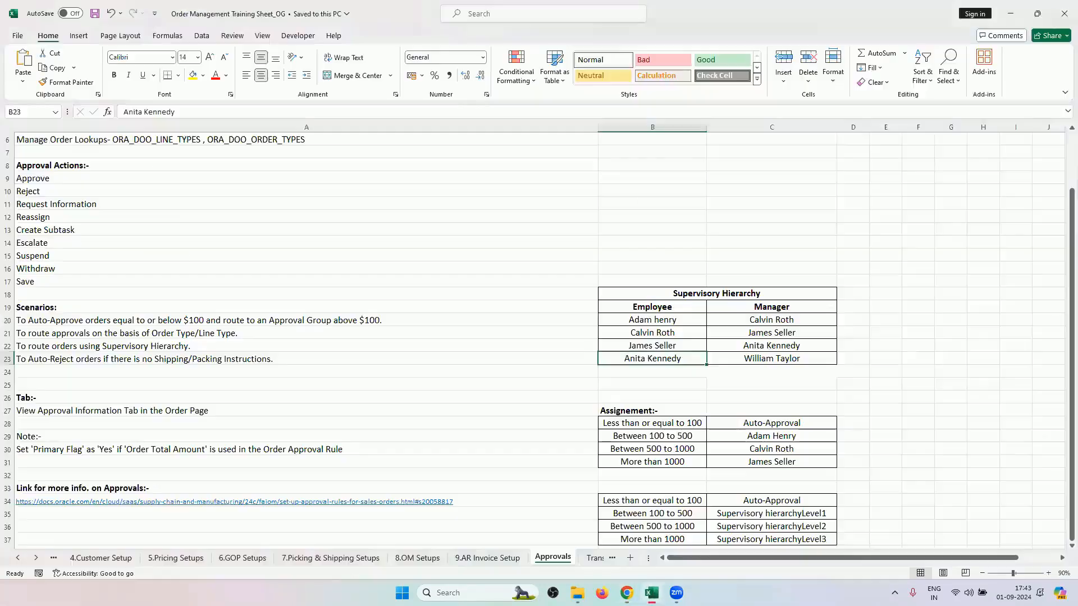
- Open the Orchestration Cycle sheet and read the four stages from Schedule to Invoice
{"action": "left_click", "coordinate": [17, 558]}
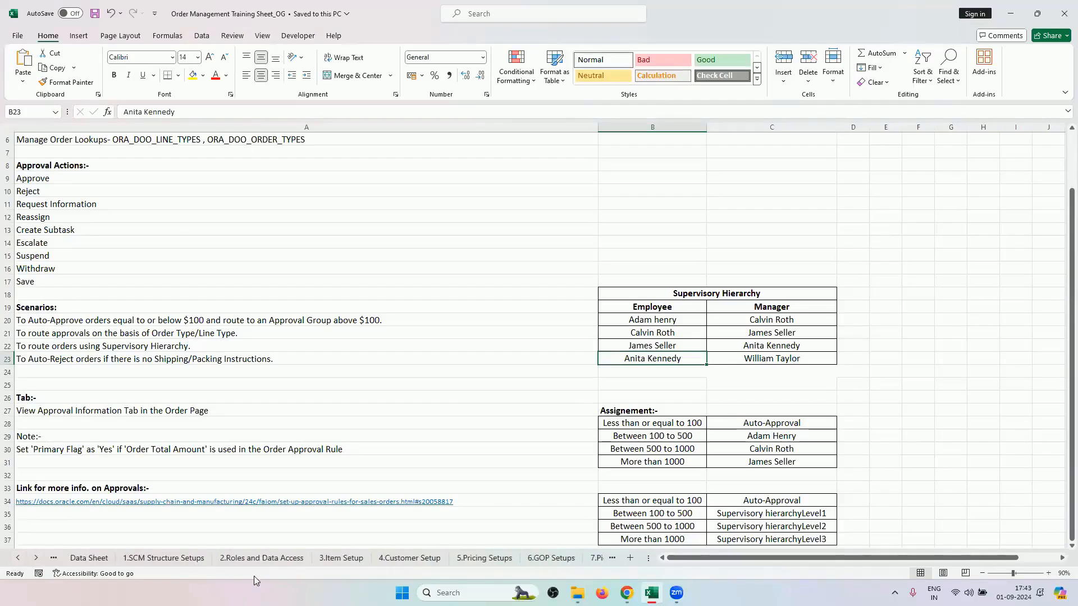
{"action": "left_click", "coordinate": [18, 558]}
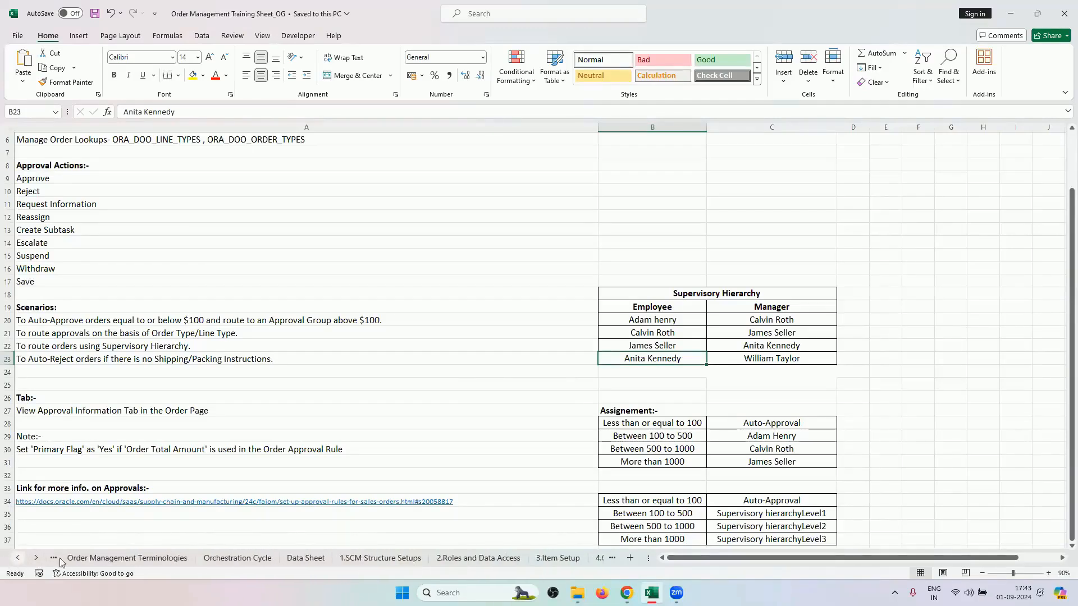
{"action": "left_click", "coordinate": [222, 560]}
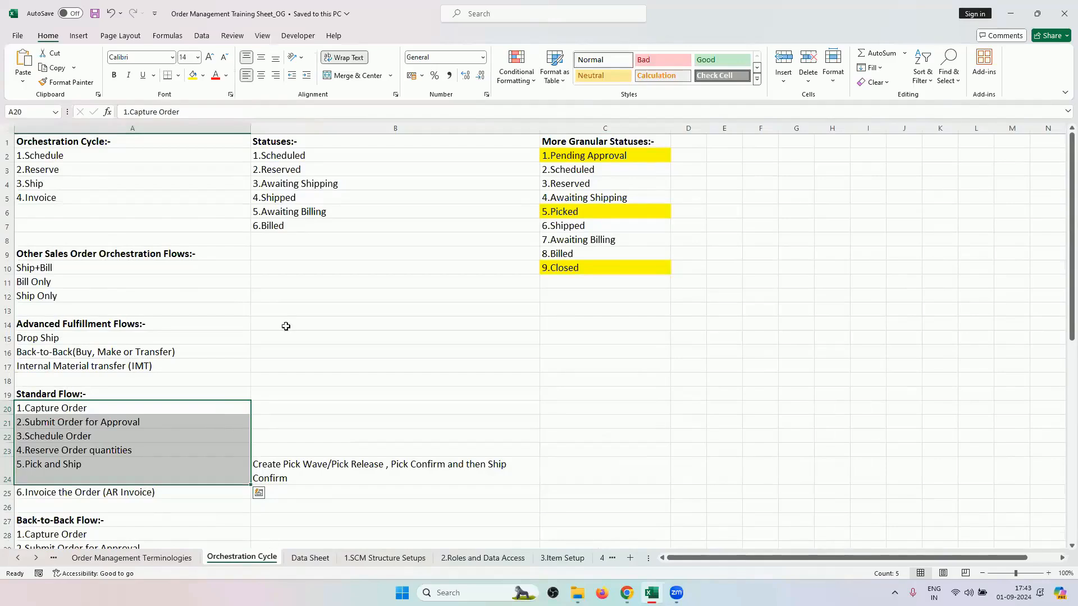
{"action": "left_click_drag", "start_coordinate": [94, 156], "coordinate": [98, 180]}
{"action": "left_click", "coordinate": [92, 170]}
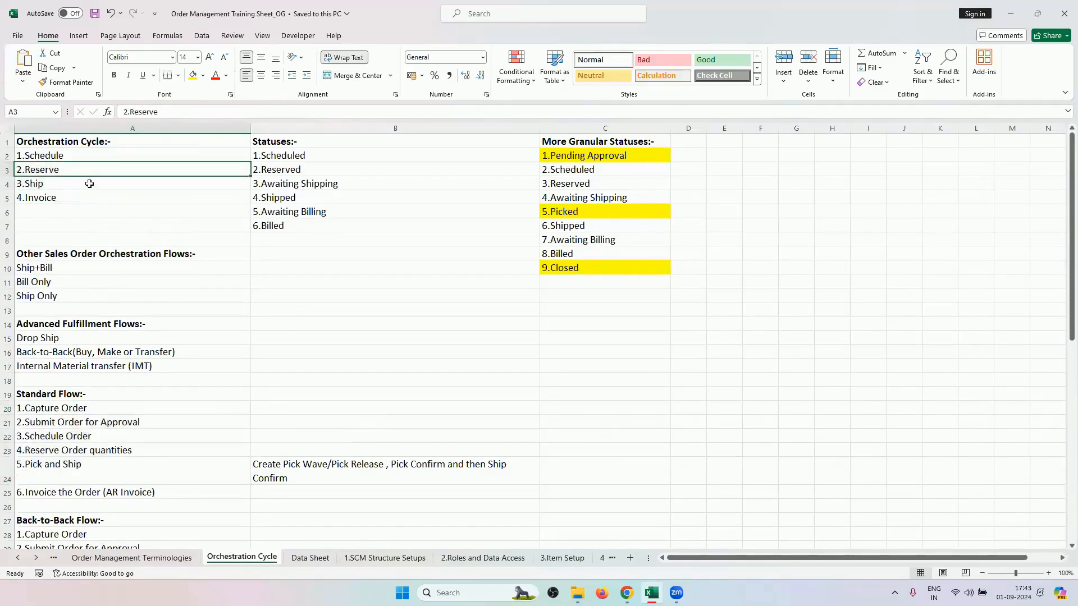
{"action": "left_click", "coordinate": [90, 184]}
{"action": "left_click", "coordinate": [94, 198]}
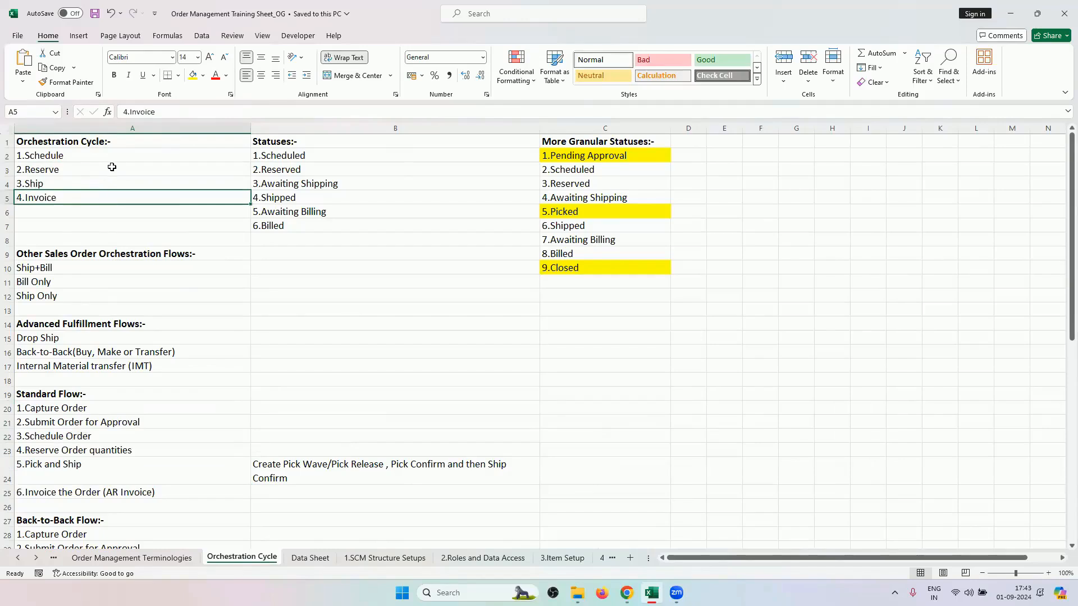
{"action": "left_click_drag", "start_coordinate": [111, 157], "coordinate": [98, 201]}
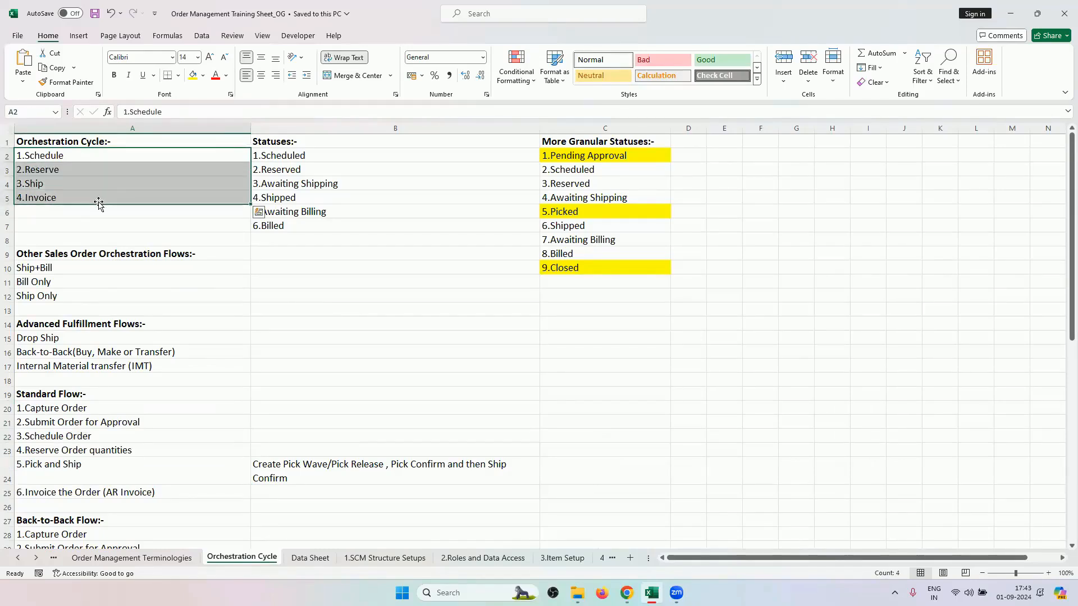
{"action": "left_click_drag", "start_coordinate": [140, 152], "coordinate": [141, 196]}
- Examine the Reserve, Schedule, Ship and Invoice rows individually, including the Standard Flow's pick and ship note
{"action": "left_click", "coordinate": [66, 175]}
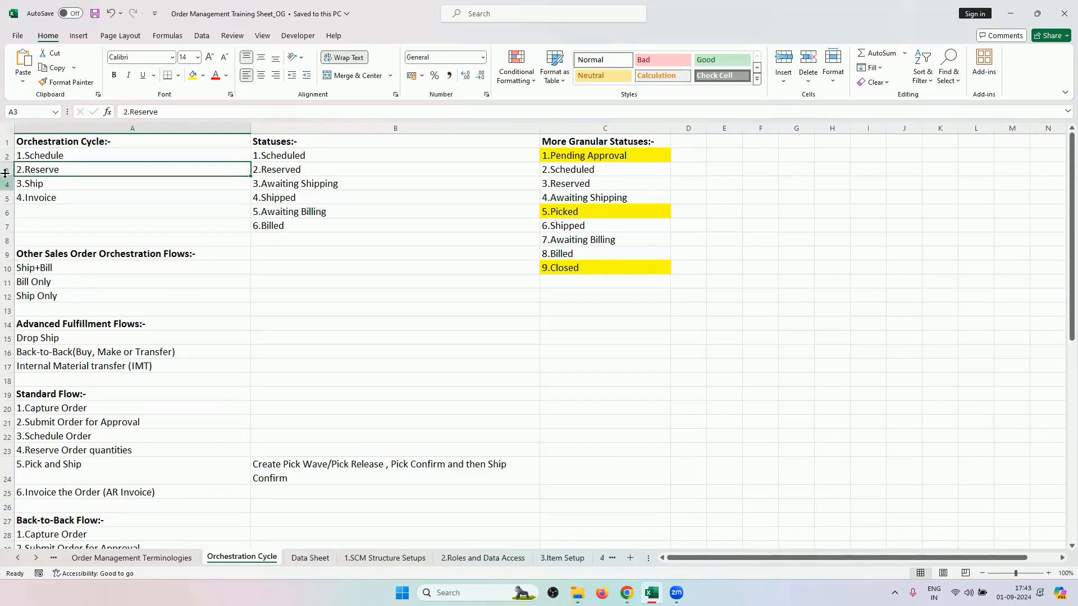
{"action": "left_click_drag", "start_coordinate": [8, 171], "coordinate": [9, 171]}
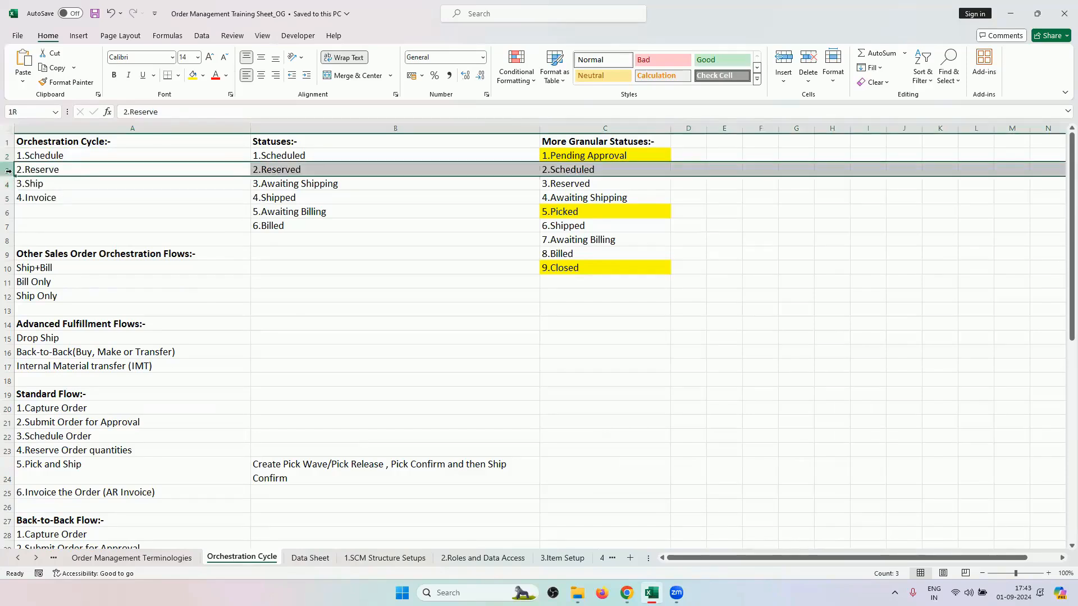
{"action": "left_click", "coordinate": [140, 212]}
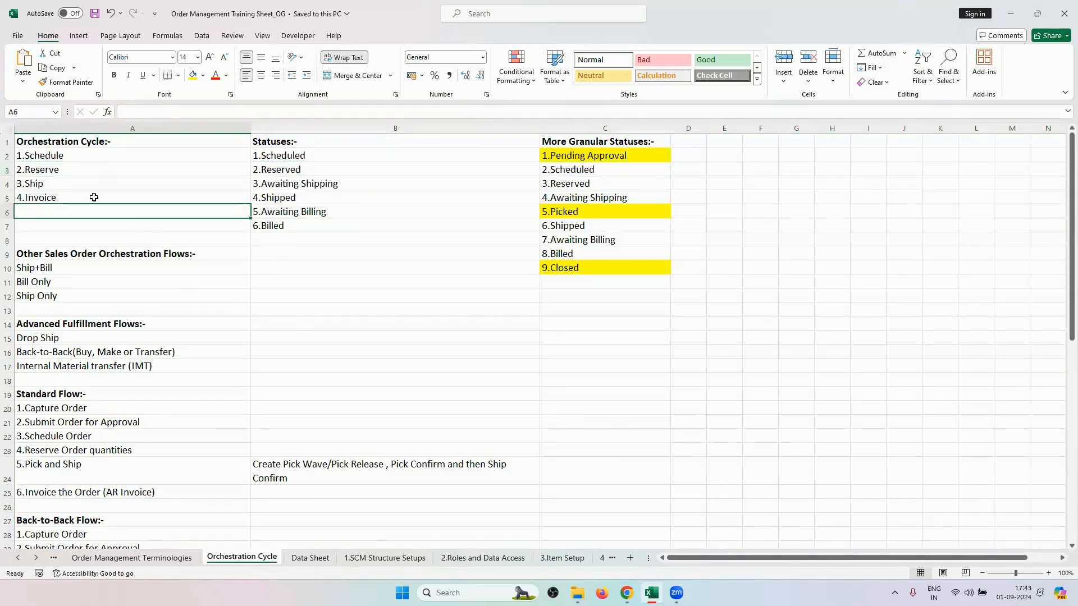
{"action": "left_click", "coordinate": [84, 168]}
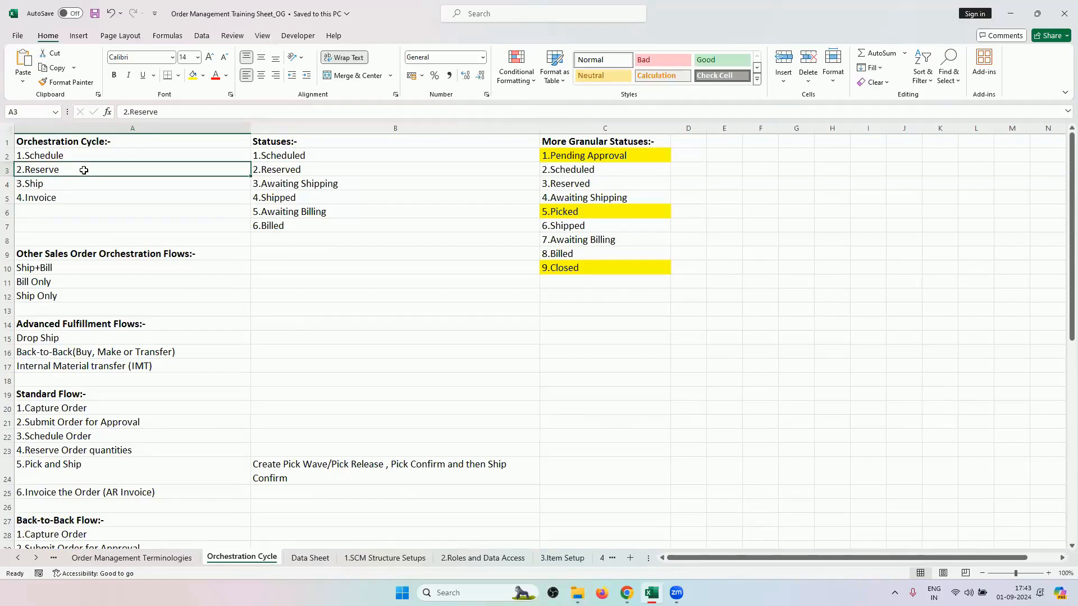
{"action": "left_click", "coordinate": [8, 169]}
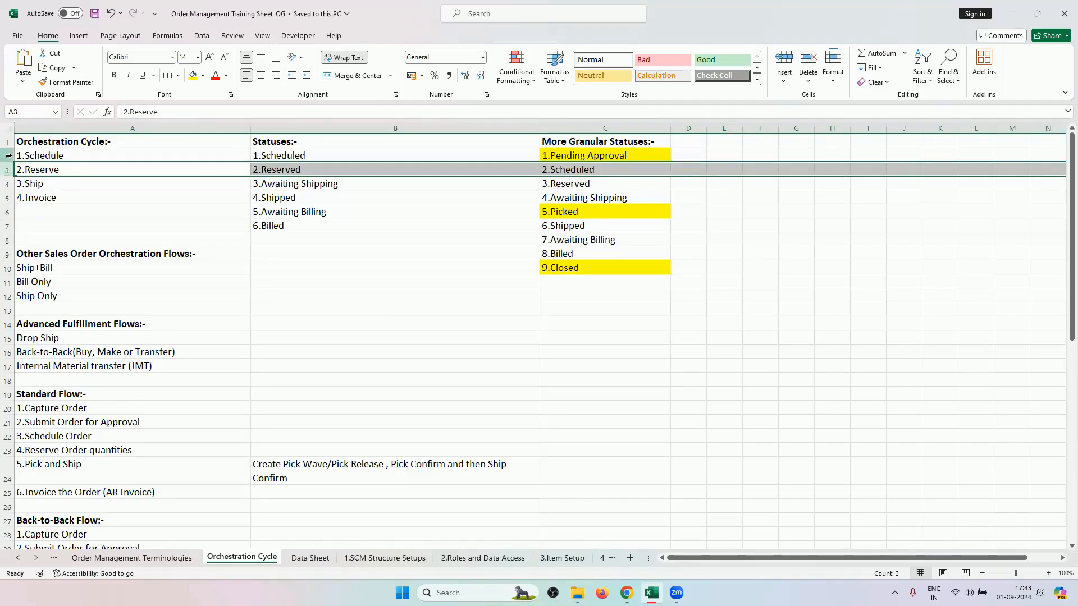
{"action": "left_click", "coordinate": [8, 155]}
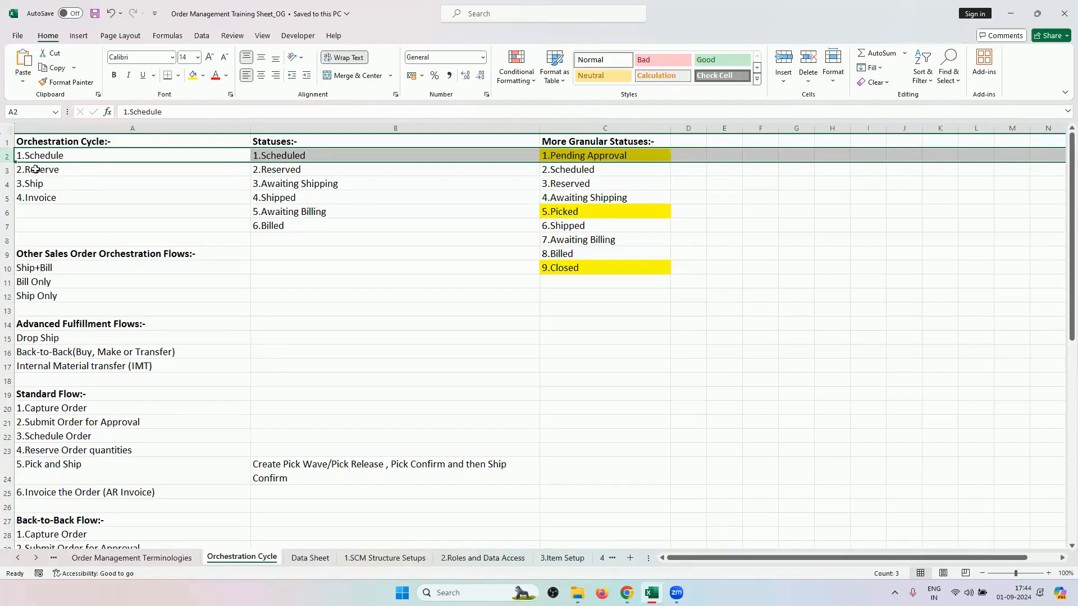
{"action": "left_click", "coordinate": [8, 185]}
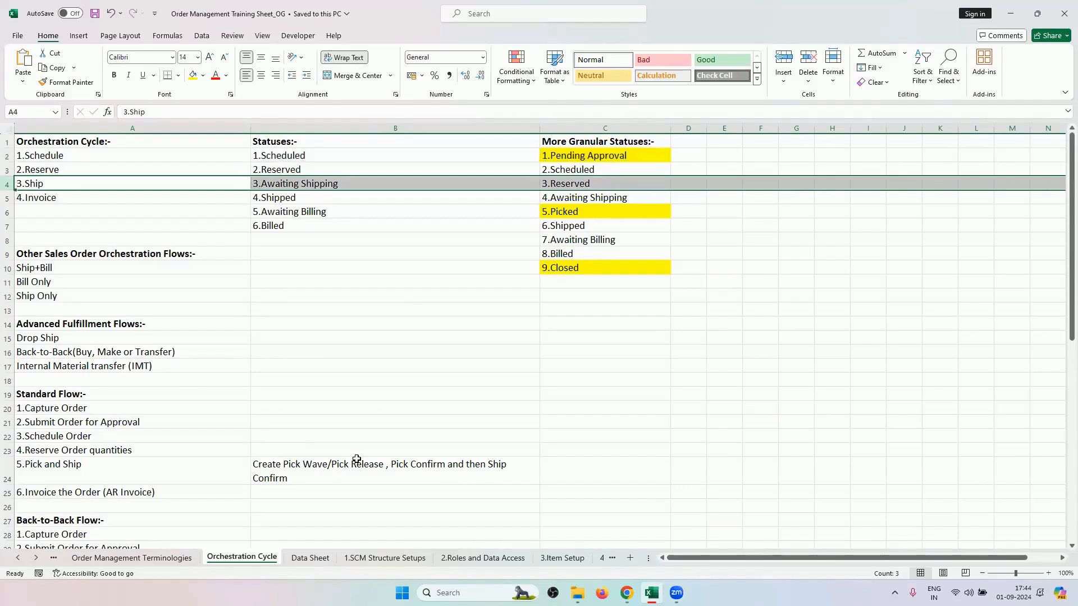
{"action": "left_click", "coordinate": [263, 472]}
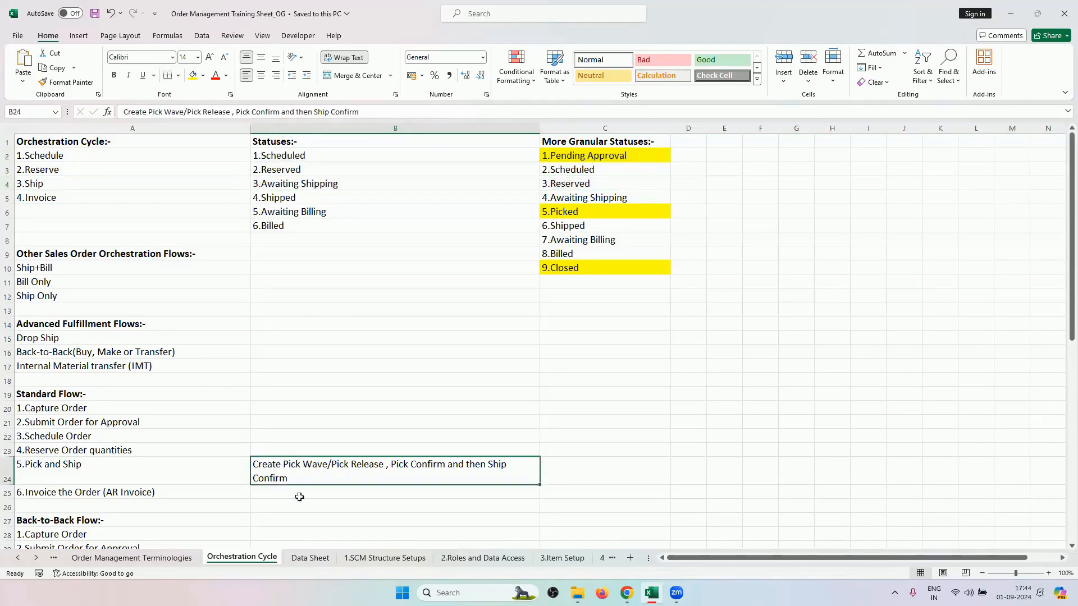
{"action": "left_click", "coordinate": [9, 182]}
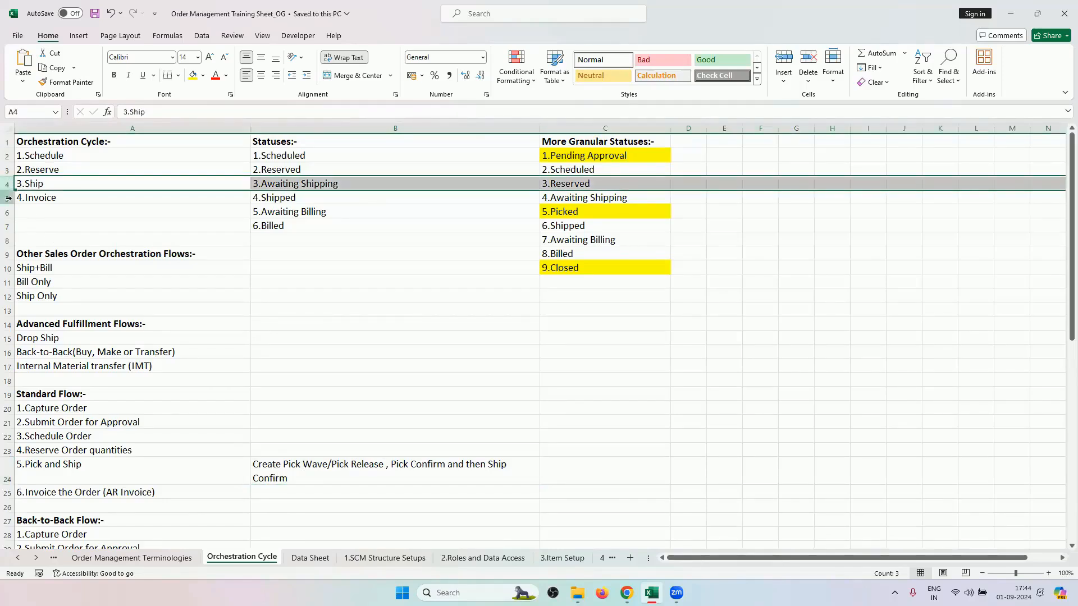
{"action": "left_click", "coordinate": [8, 198]}
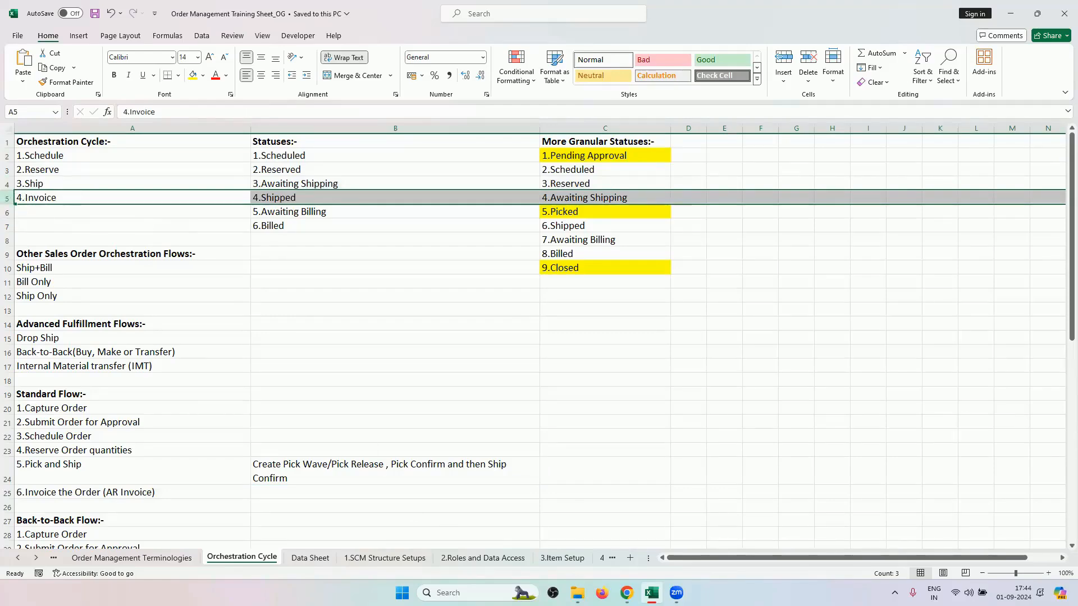
- Switch to the submitted order in Oracle, change it to the fulfillment view and open the fulfillment line's orchestration process
{"action": "left_click", "coordinate": [626, 592]}
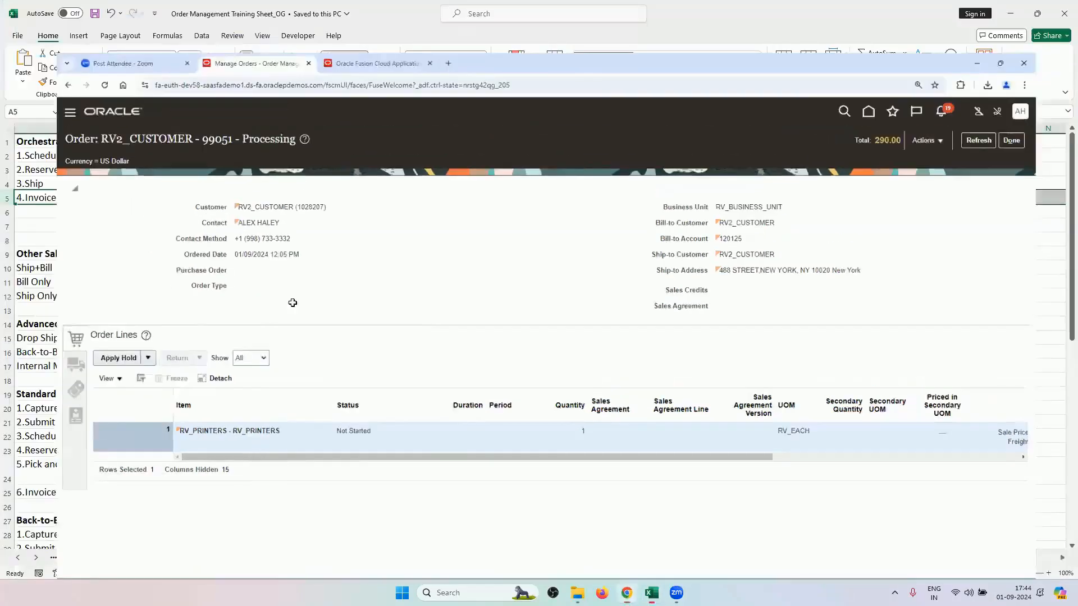
{"action": "left_click", "coordinate": [627, 593]}
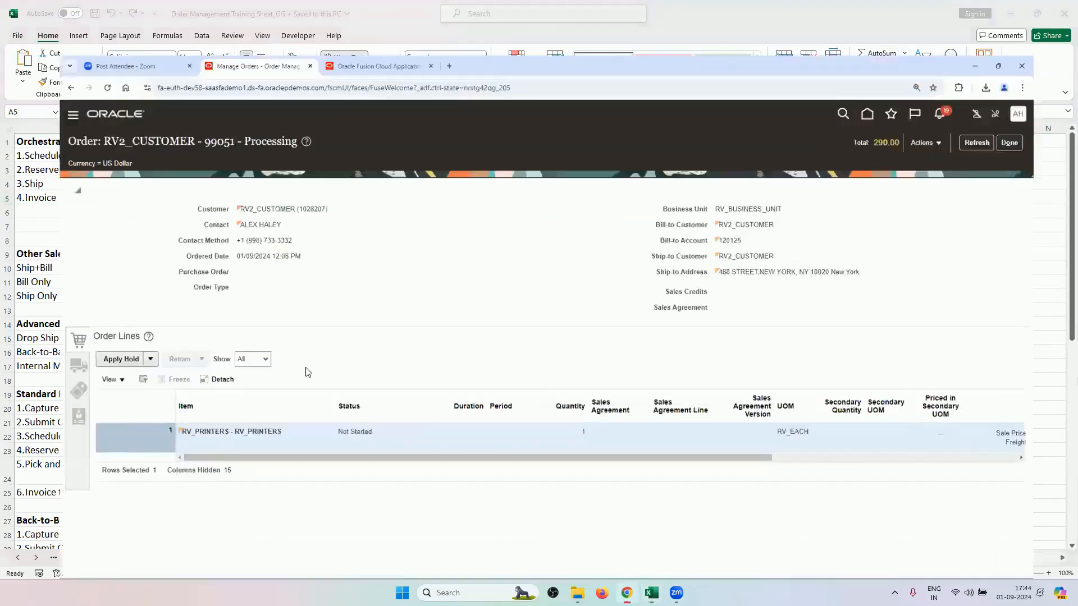
{"action": "left_click", "coordinate": [960, 100]}
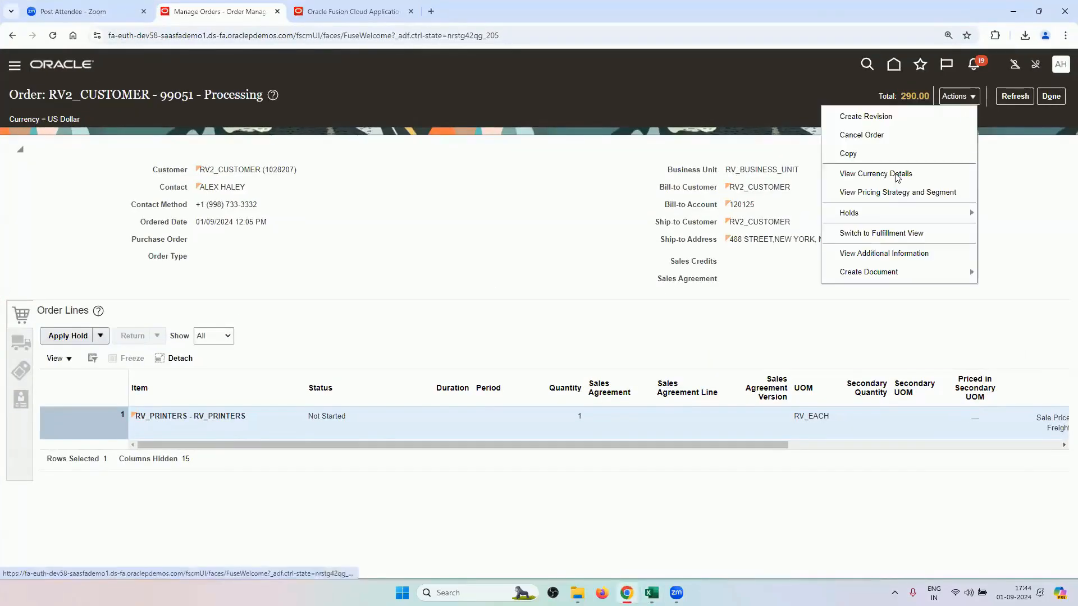
{"action": "left_click", "coordinate": [867, 233]}
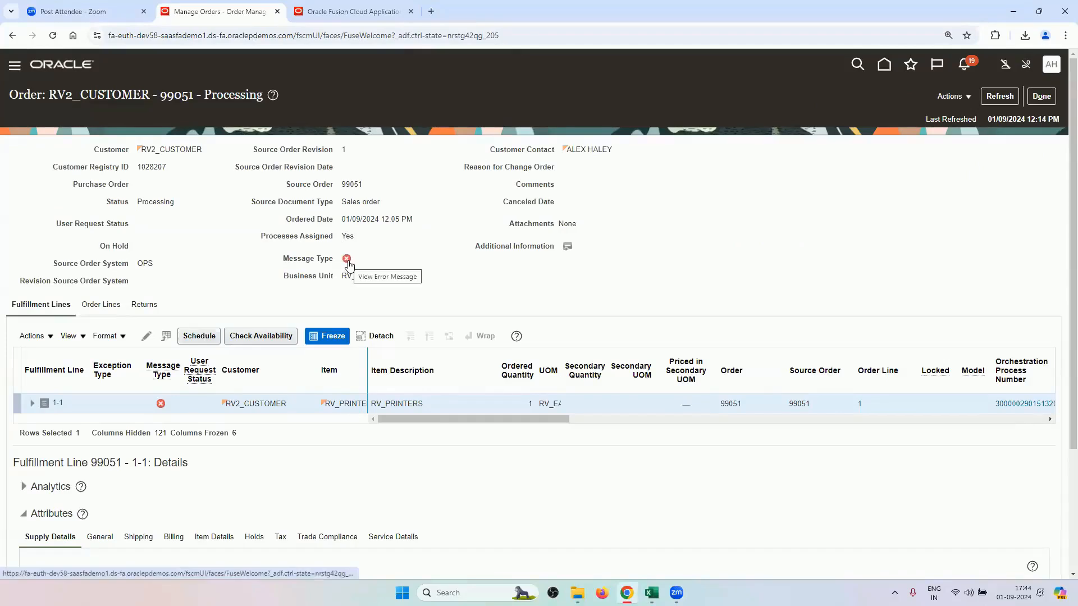
{"action": "left_click_drag", "start_coordinate": [430, 420], "coordinate": [550, 411]}
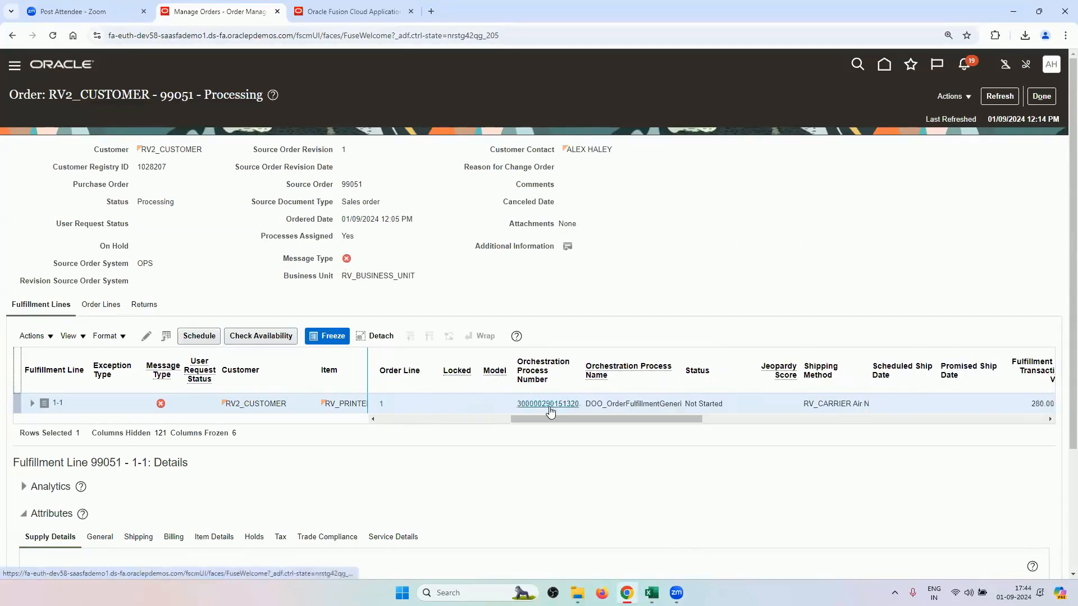
{"action": "left_click", "coordinate": [549, 405]}
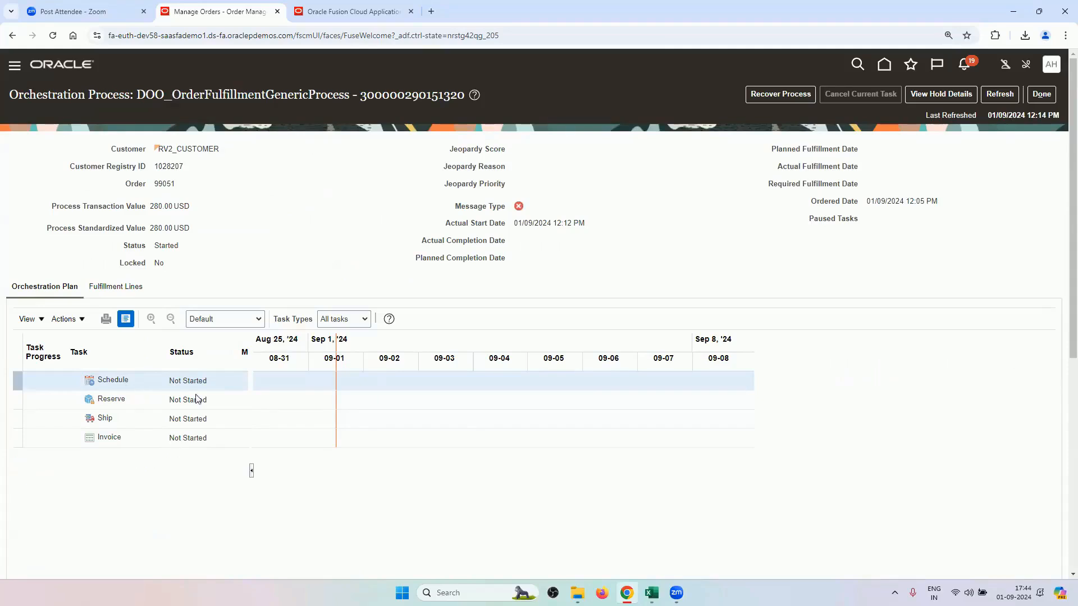
- Review the orchestration process's error messages, its orchestration plan and the fulfillment line's status
{"action": "left_click", "coordinate": [1042, 91]}
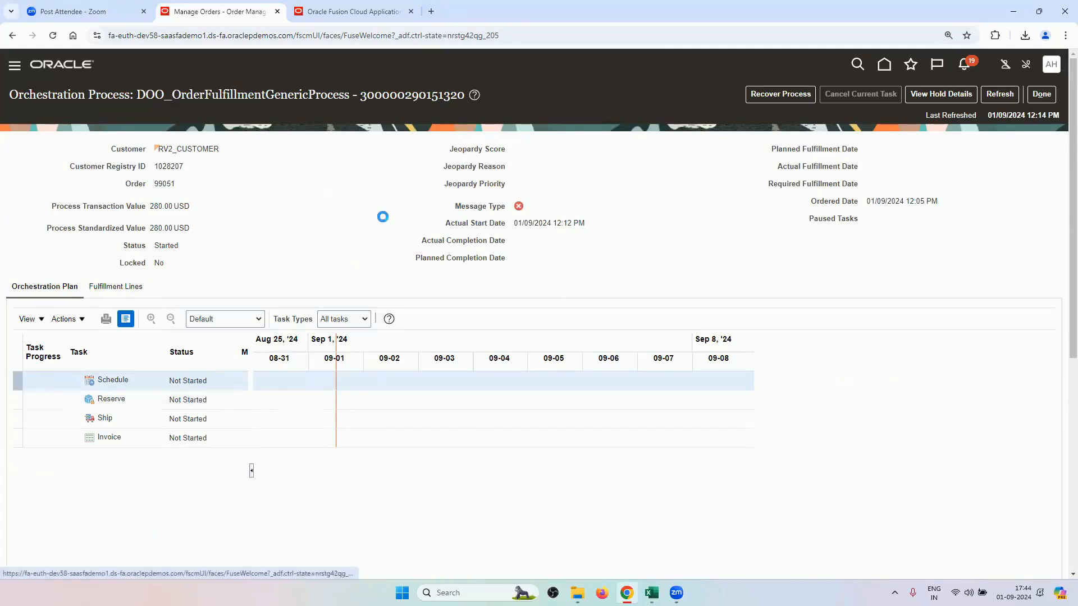
{"action": "left_click", "coordinate": [519, 208]}
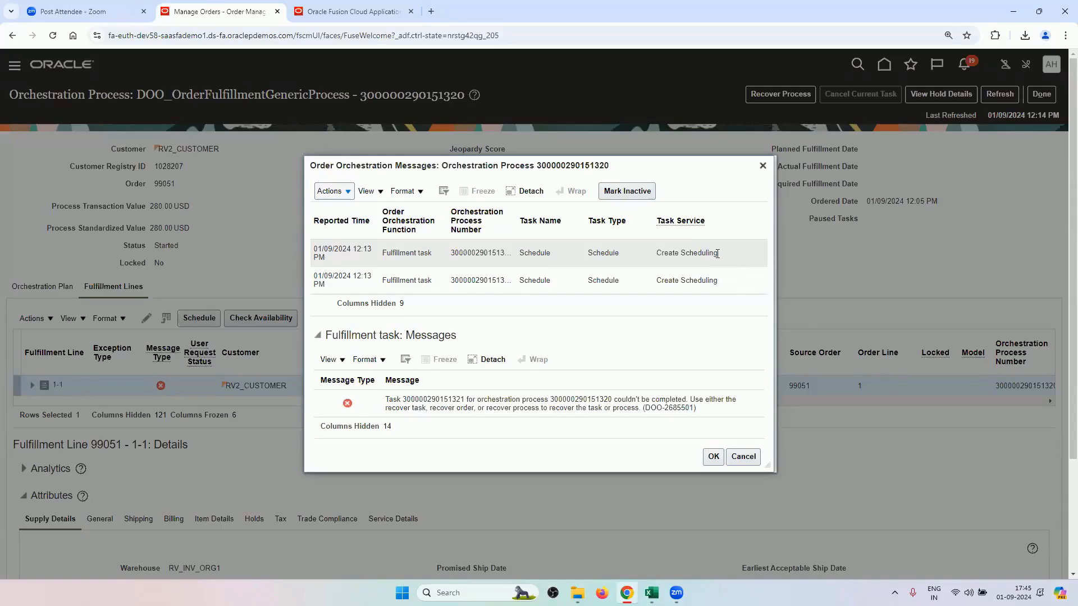
{"action": "left_click", "coordinate": [762, 166]}
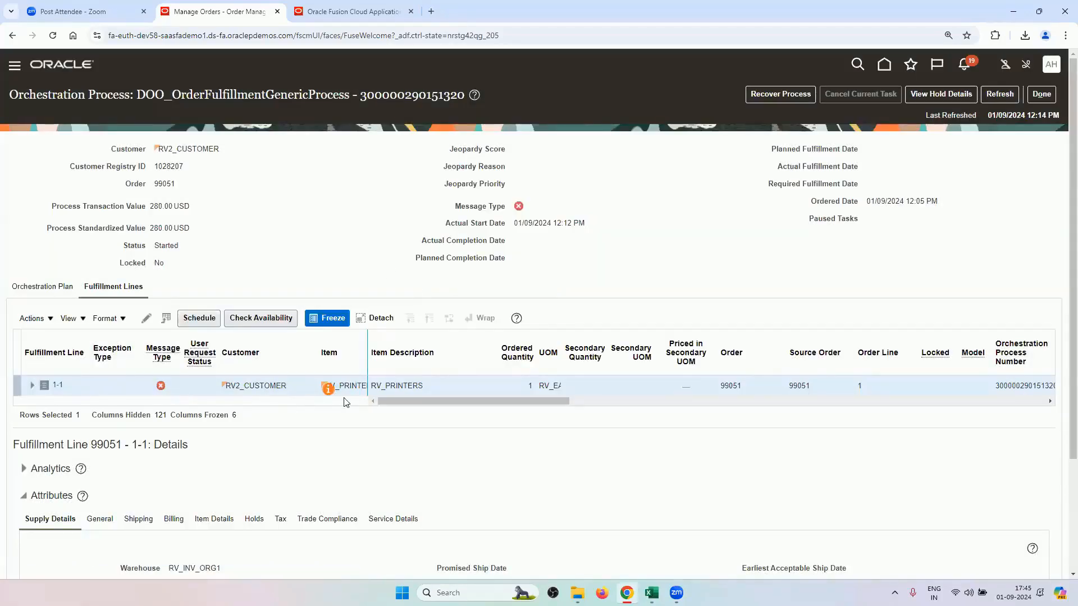
{"action": "mouse_move", "coordinate": [395, 410]}
{"action": "left_mouse_down"}
{"action": "mouse_move", "coordinate": [459, 411]}
{"action": "mouse_move", "coordinate": [394, 411]}
{"action": "left_mouse_up"}
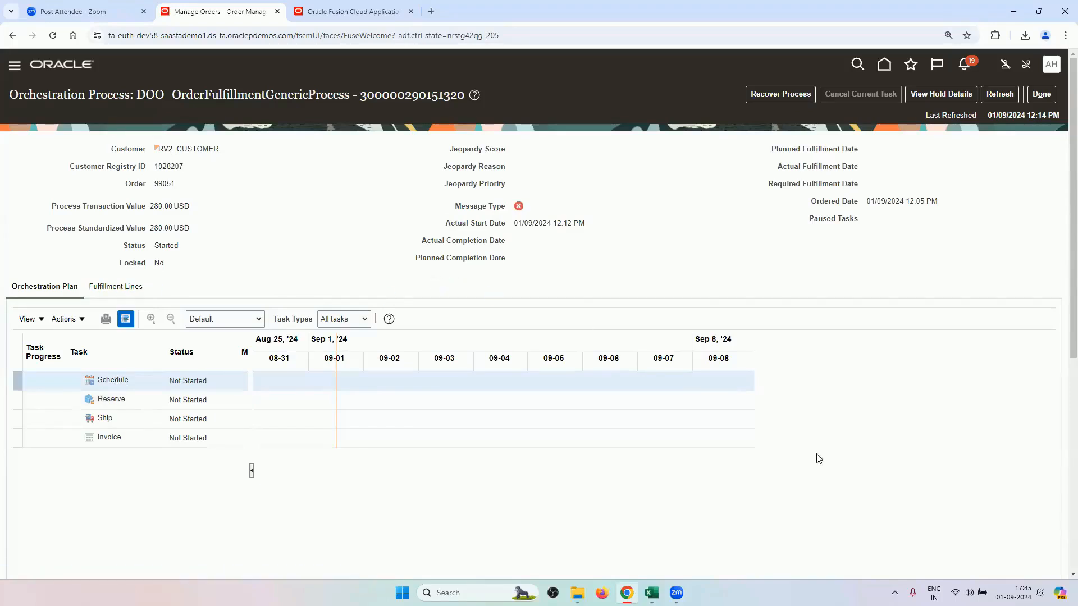
{"action": "left_click_drag", "start_coordinate": [556, 401], "coordinate": [654, 420]}
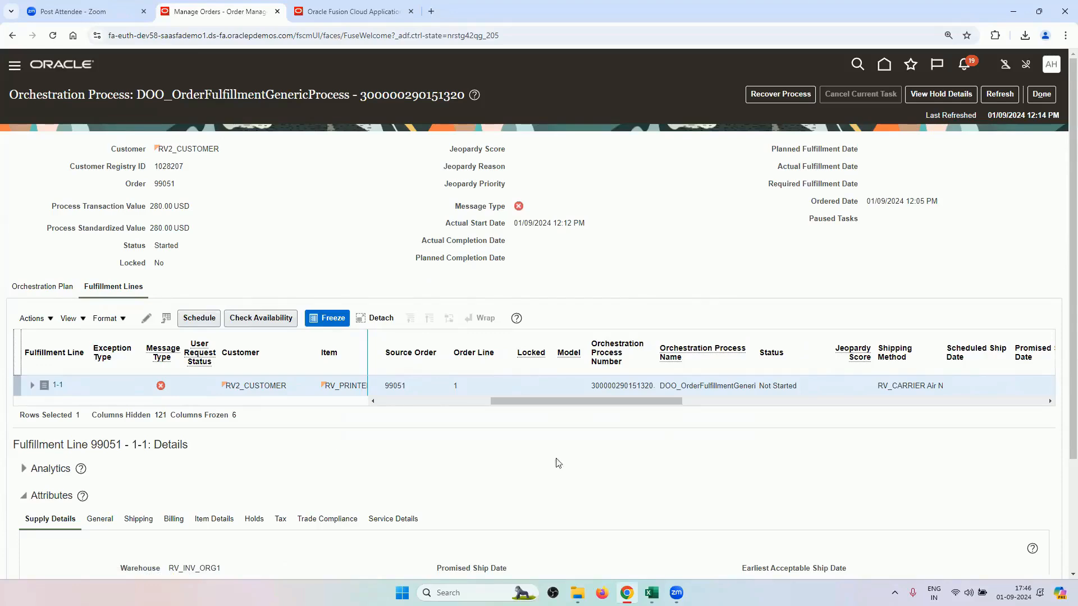
- Look through the Excel workbook's setup sheets from 1.SCM Structure Setups to 6.GOP Setups, then return to the order in Oracle
{"action": "left_click", "coordinate": [651, 593]}
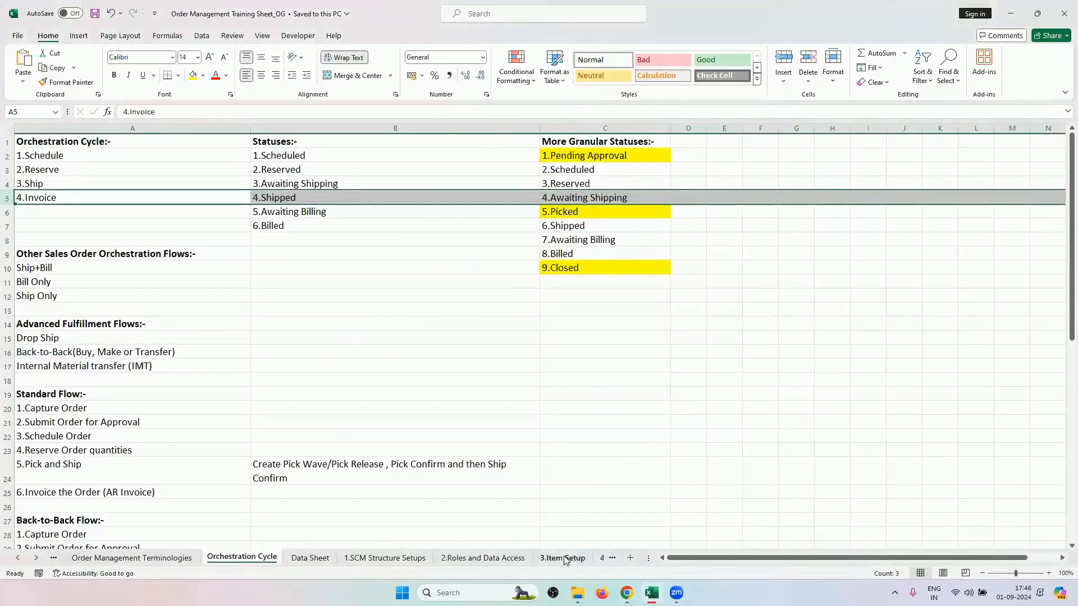
{"action": "left_click", "coordinate": [369, 560]}
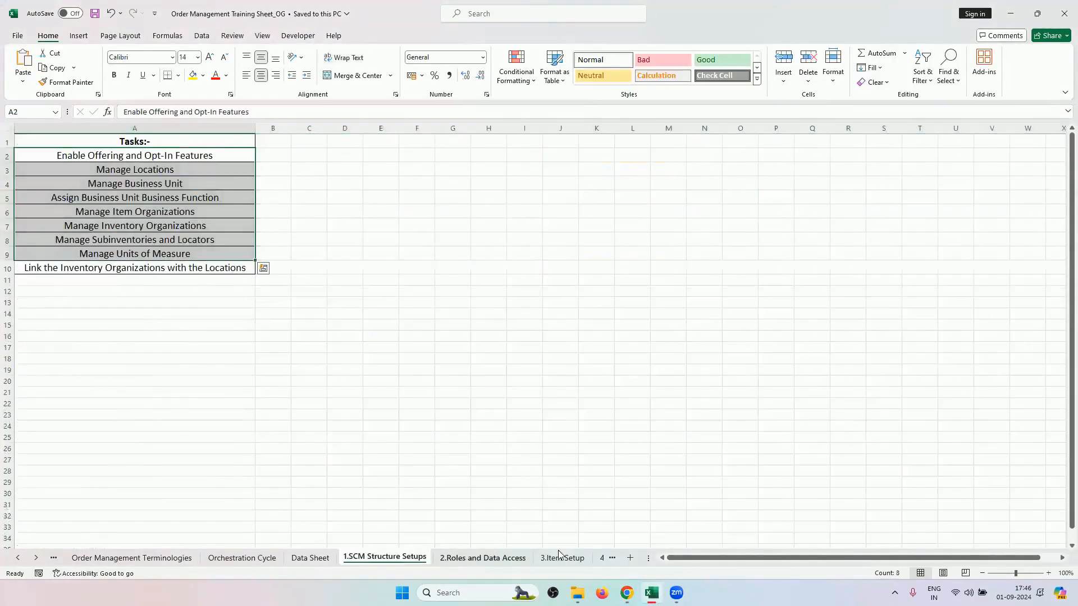
{"action": "left_click", "coordinate": [488, 558]}
{"action": "left_click", "coordinate": [581, 559]}
{"action": "left_click", "coordinate": [601, 558]}
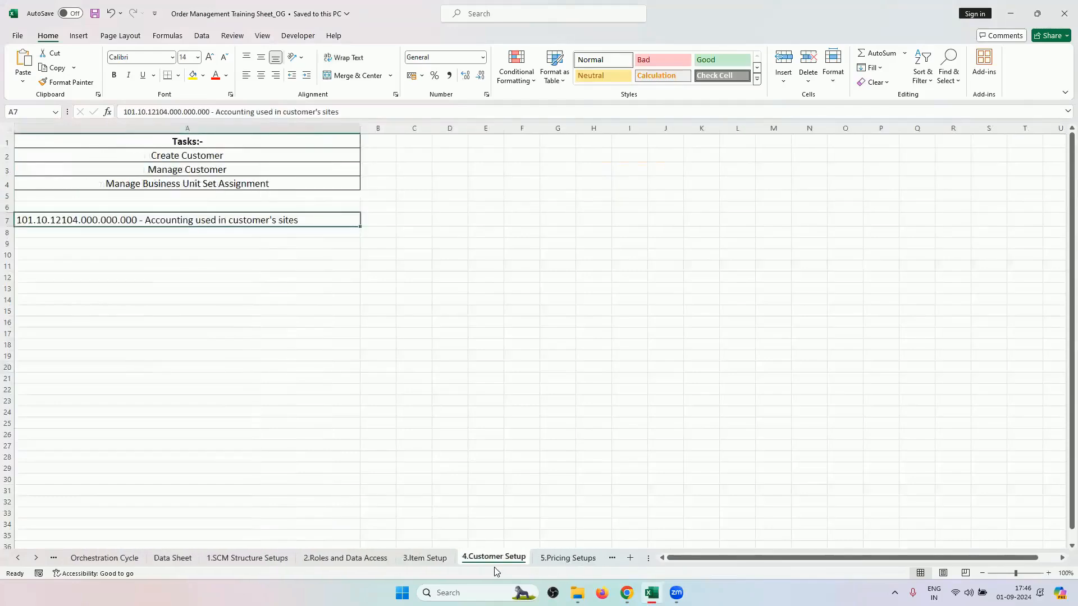
{"action": "left_click", "coordinate": [548, 559]}
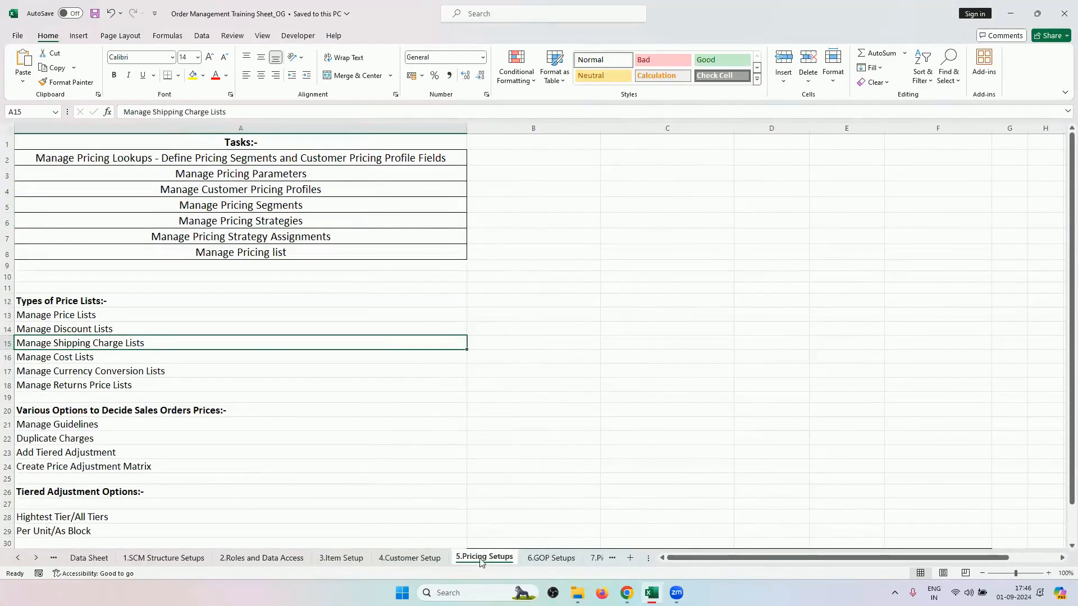
{"action": "mouse_move", "coordinate": [627, 592]}
{"action": "left_click", "coordinate": [532, 561]}
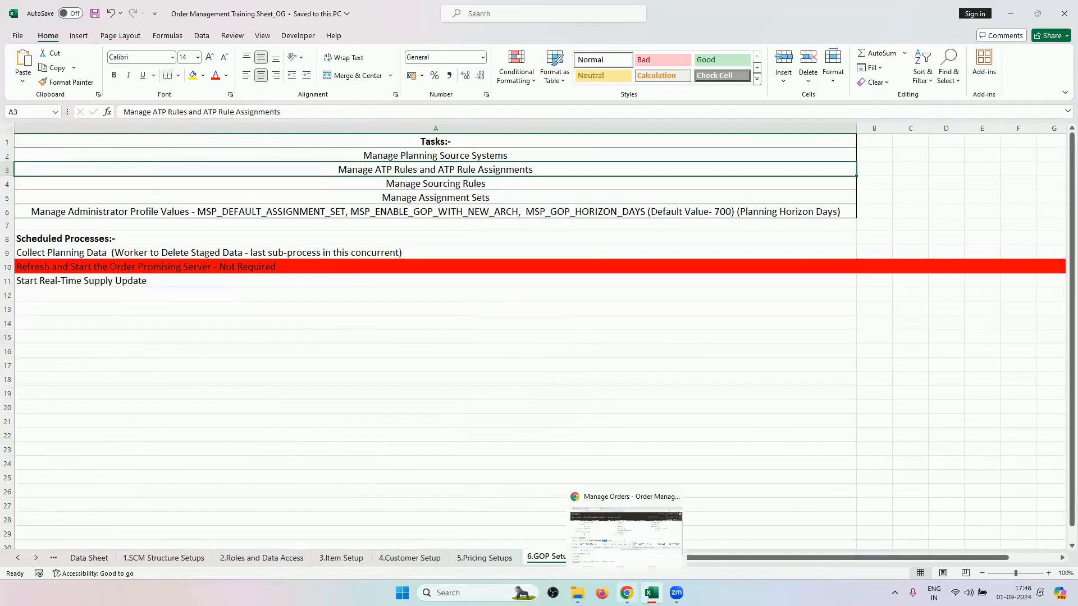
{"action": "left_click", "coordinate": [626, 593]}
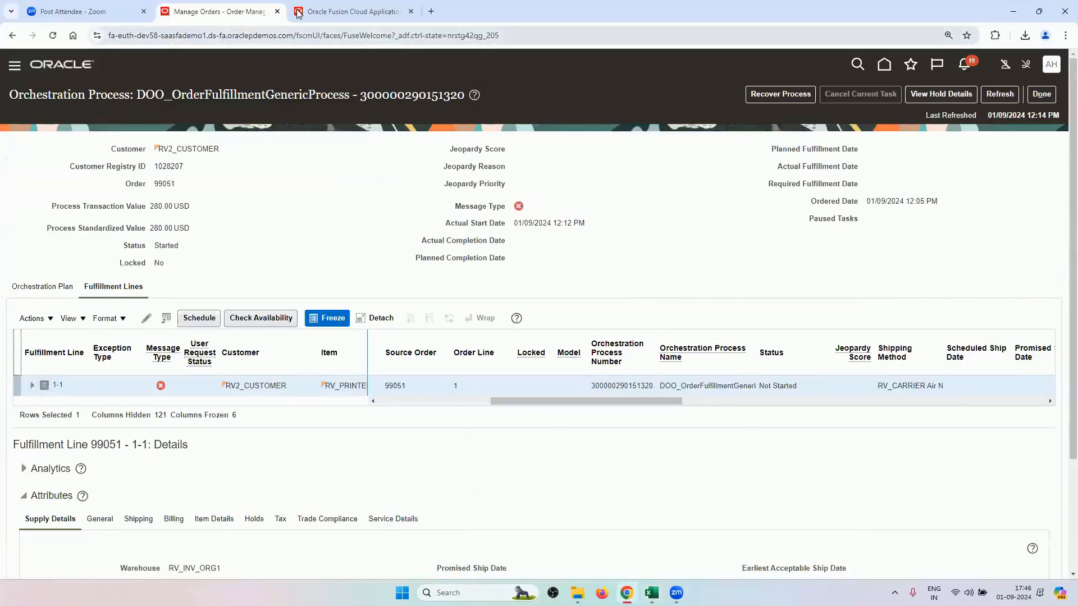
- Switch to the other Oracle session and open Manage Planning Source Systems from Plan Inputs, checking the task on Excel's 6.GOP Setups sheet
{"action": "left_click", "coordinate": [354, 11]}
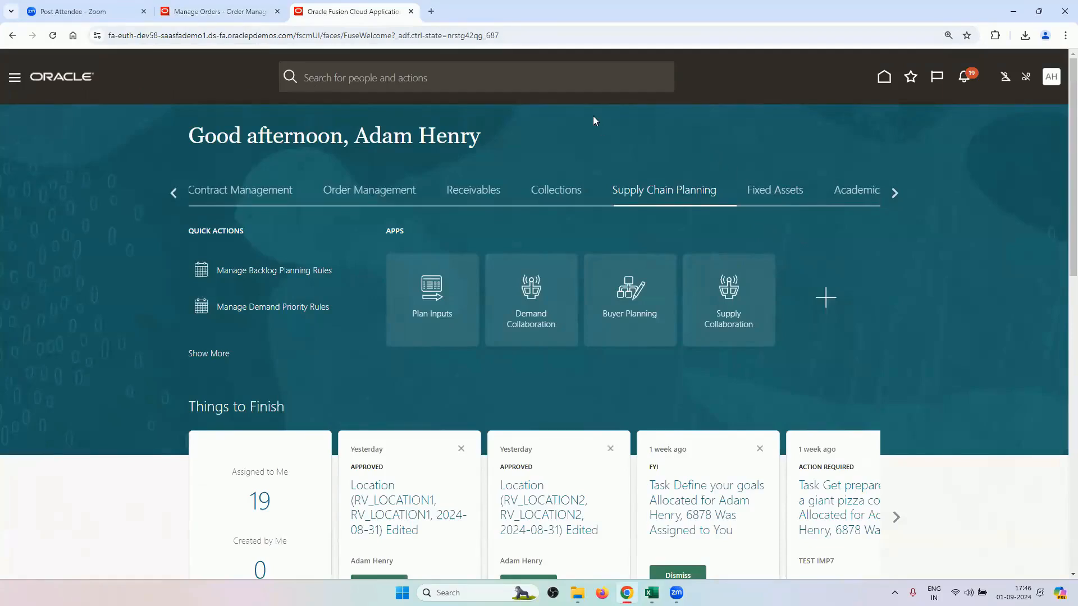
{"action": "left_click", "coordinate": [453, 293]}
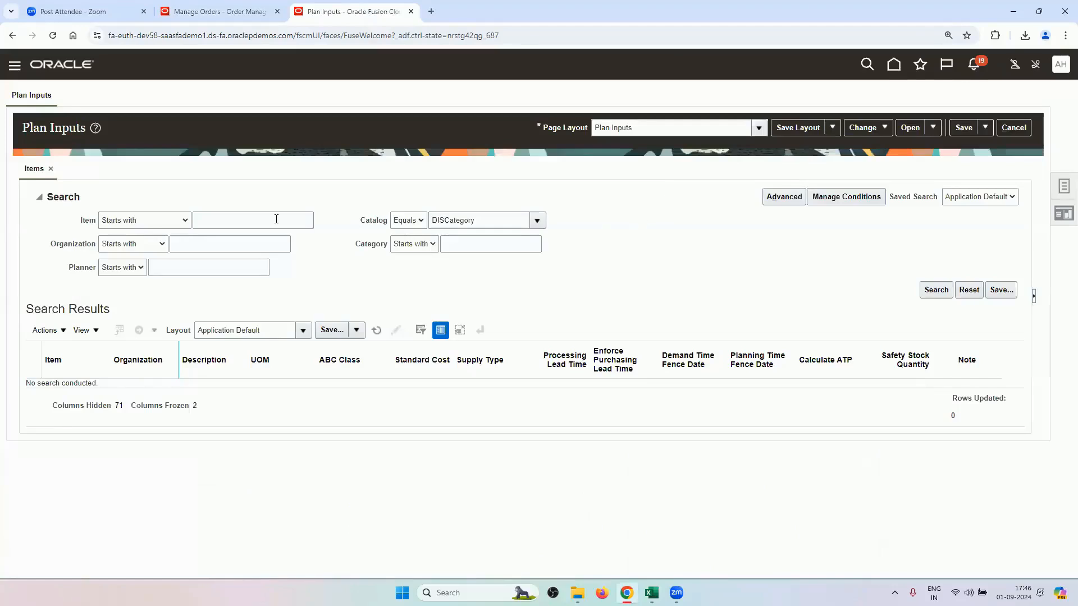
{"action": "left_click", "coordinate": [1064, 192]}
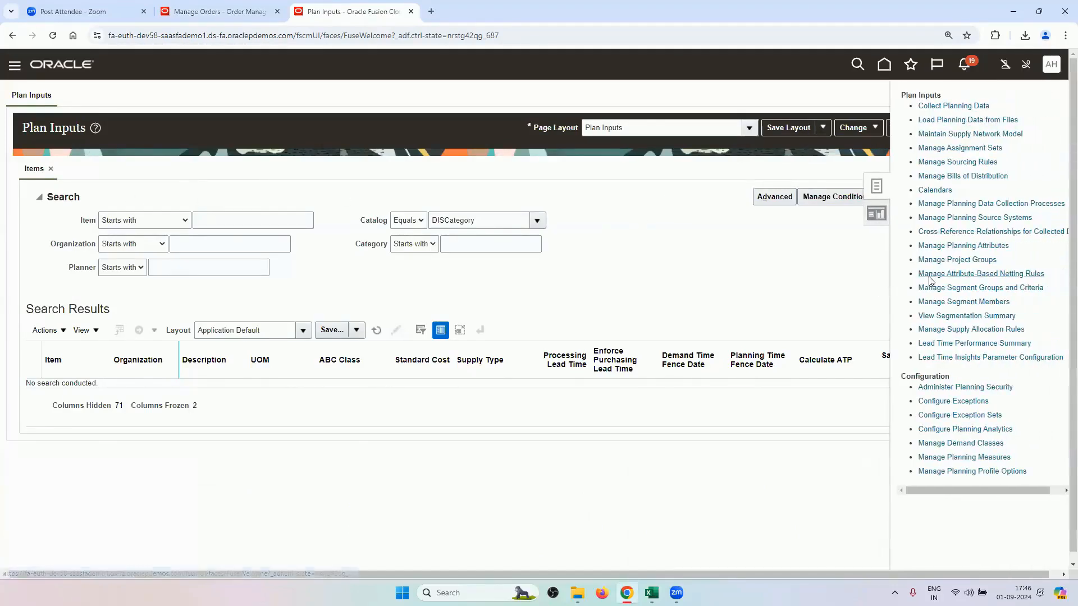
{"action": "left_click", "coordinate": [954, 218]}
{"action": "left_click", "coordinate": [651, 593]}
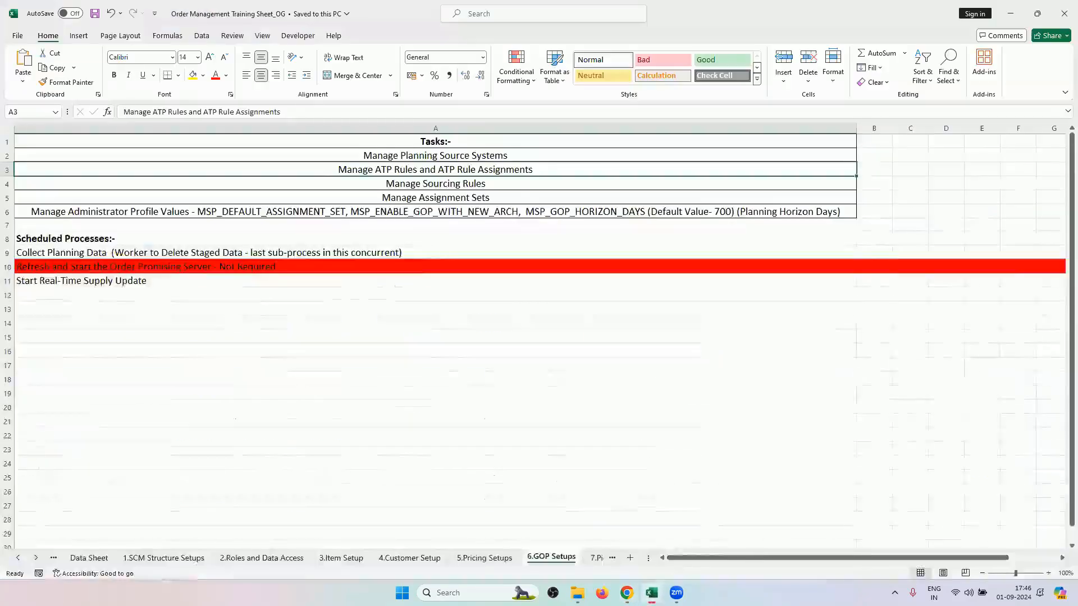
{"action": "left_click", "coordinate": [458, 154]}
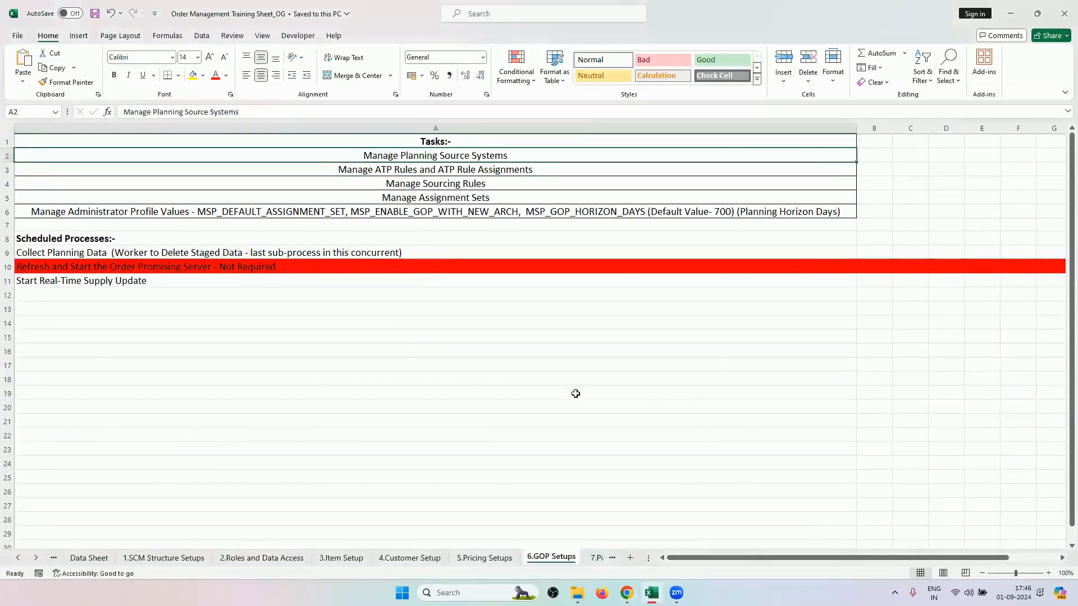
{"action": "key", "text": "alt+Tab"}
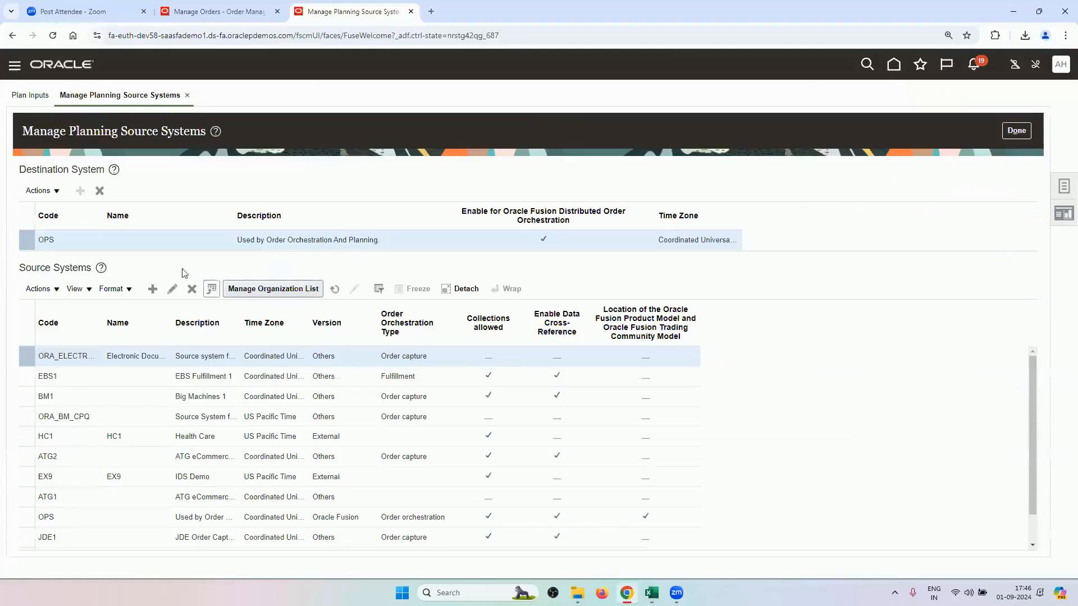
- Search the OPS source system's organization list for the RV organizations, check which are enabled for collections, and close the list
{"action": "left_click", "coordinate": [87, 513]}
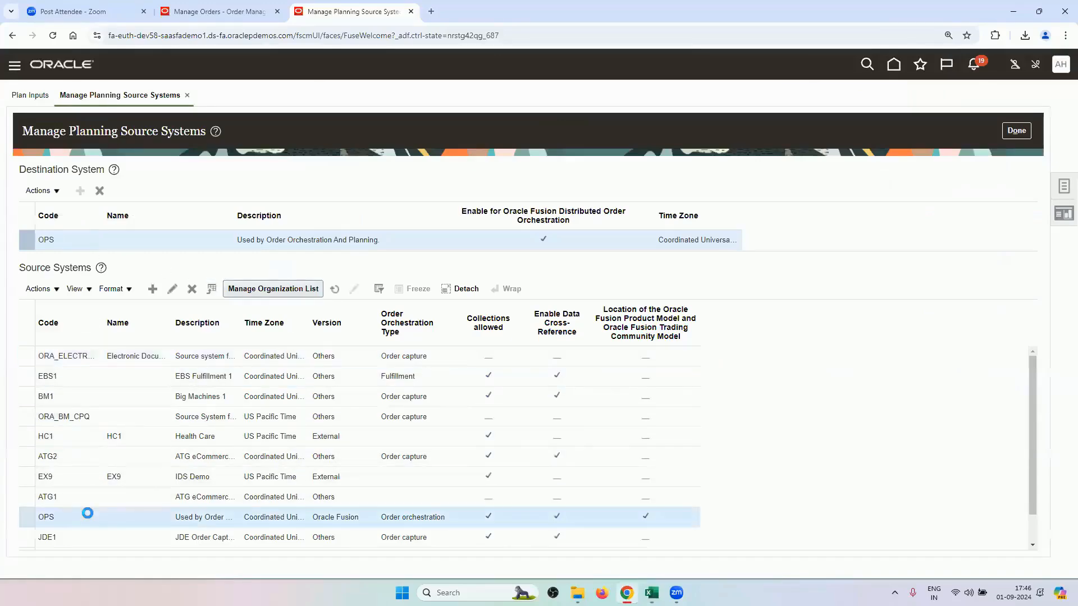
{"action": "left_click", "coordinate": [264, 290]}
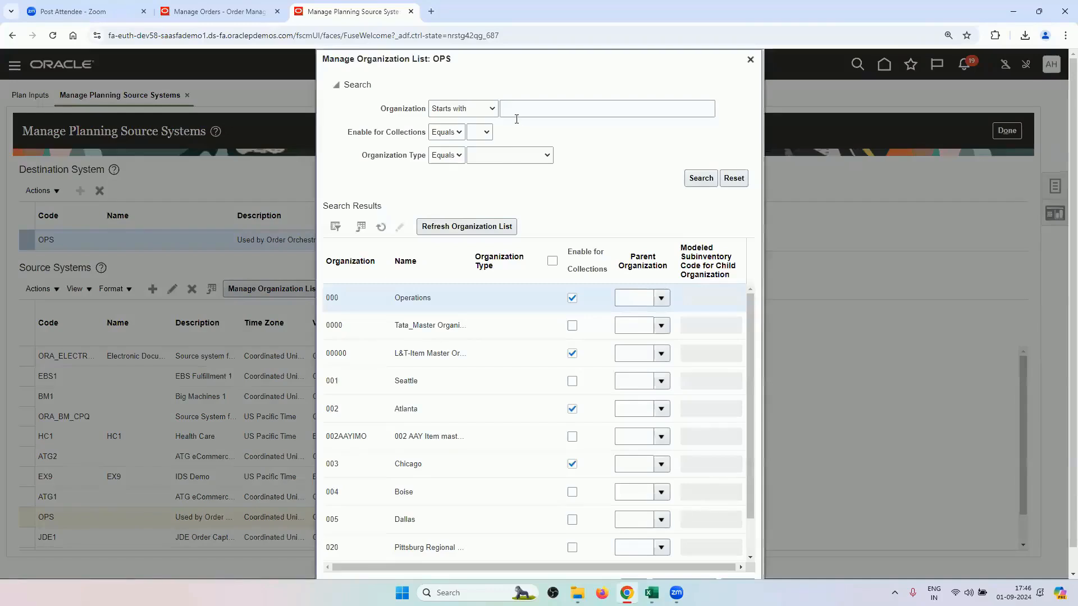
{"action": "left_click", "coordinate": [517, 115]}
{"action": "key", "text": "Return"}
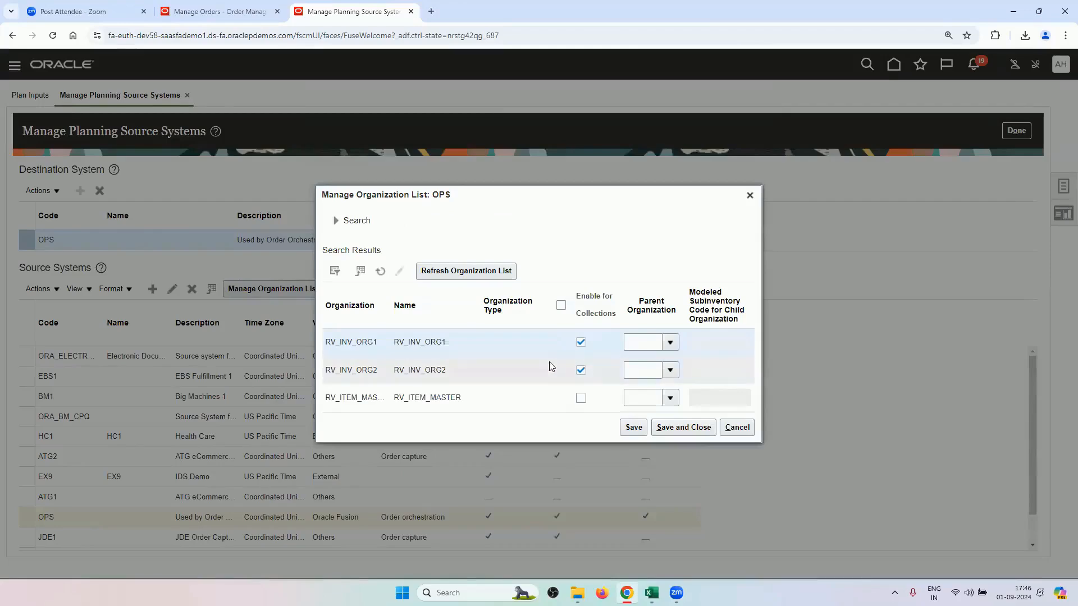
{"action": "left_click", "coordinate": [749, 195]}
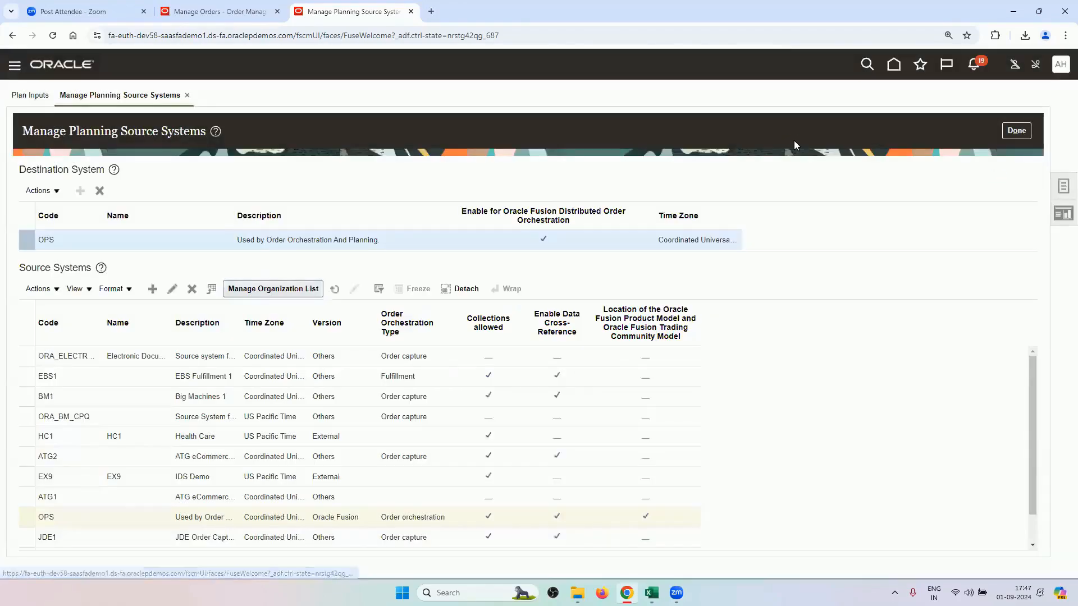
- Open Collect Planning Data with source system OPS and collection type Targeted, review its reference and supply entities, and close it without submitting
{"action": "left_click", "coordinate": [1061, 186]}
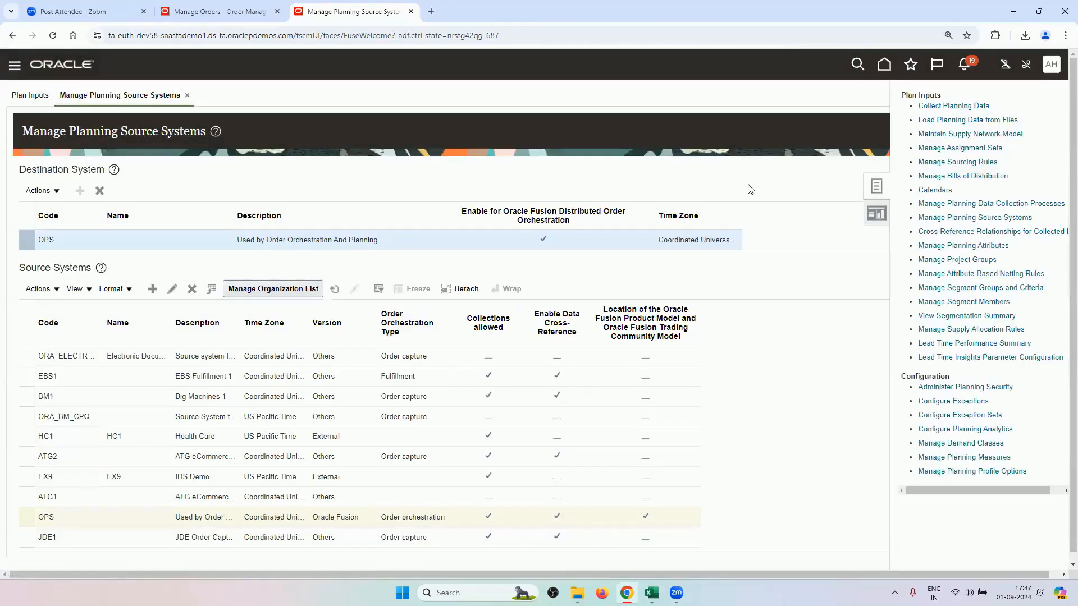
{"action": "left_click", "coordinate": [929, 106]}
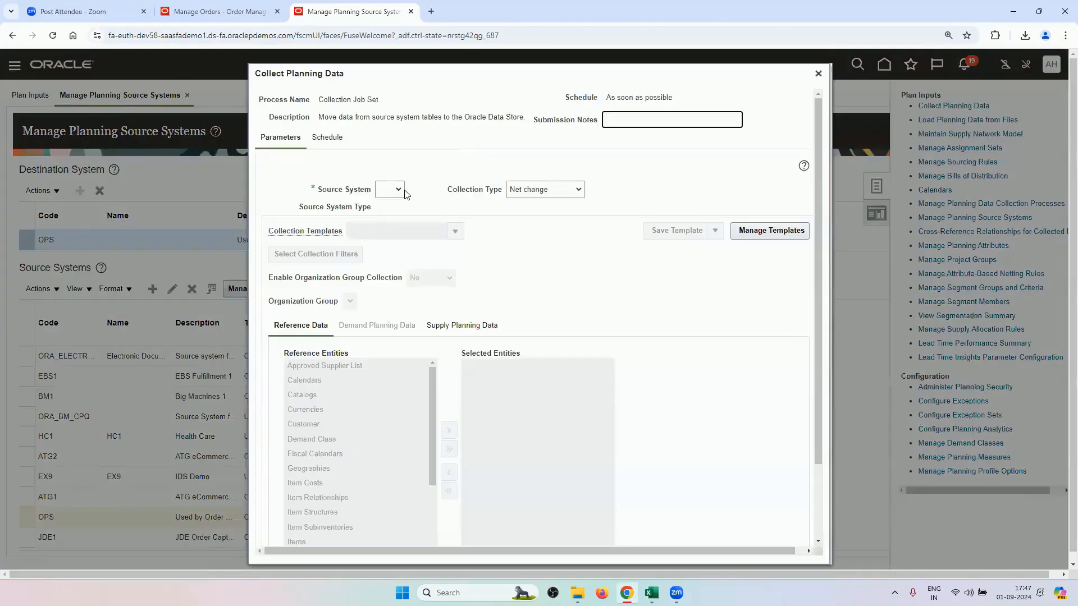
{"action": "left_click", "coordinate": [398, 190]}
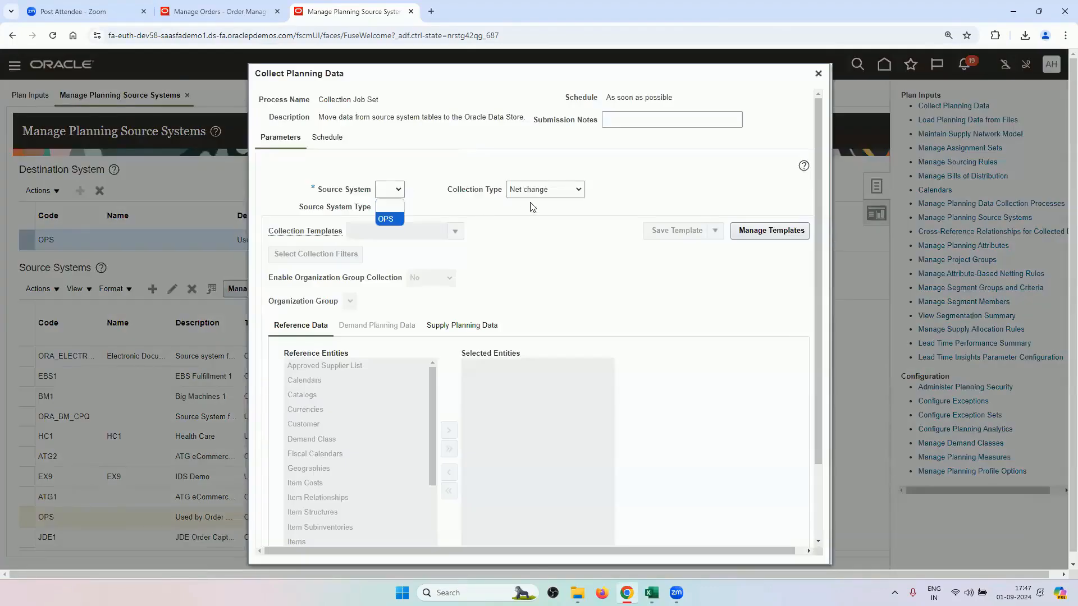
{"action": "left_click", "coordinate": [540, 192]}
{"action": "left_click", "coordinate": [533, 206]}
{"action": "left_click", "coordinate": [396, 190]}
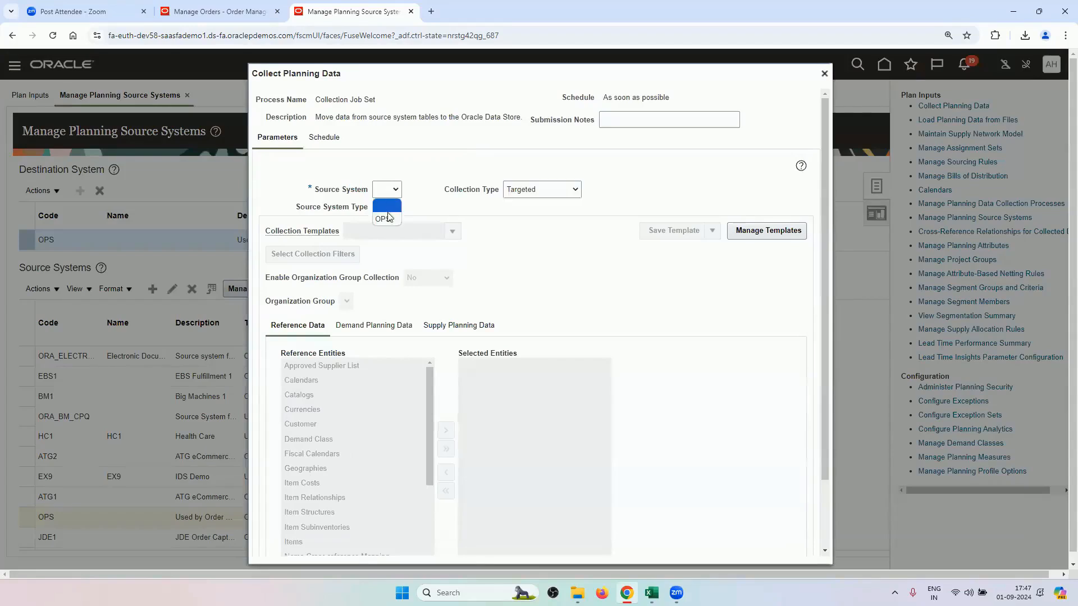
{"action": "left_click", "coordinate": [386, 215]}
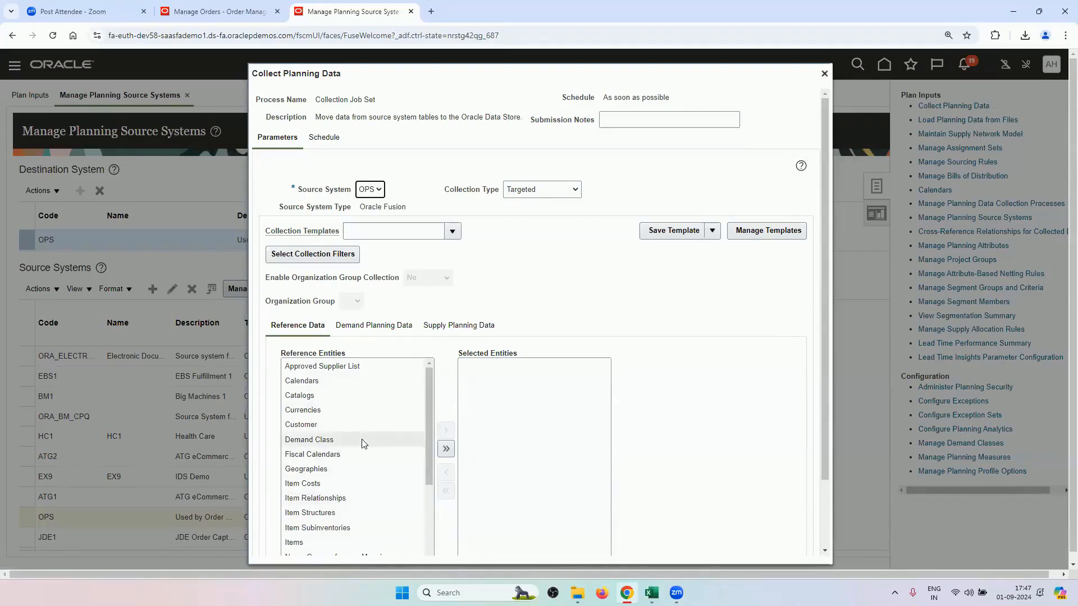
{"action": "scroll", "coordinate": [361, 440], "scroll_direction": "down", "scroll_amount": 3}
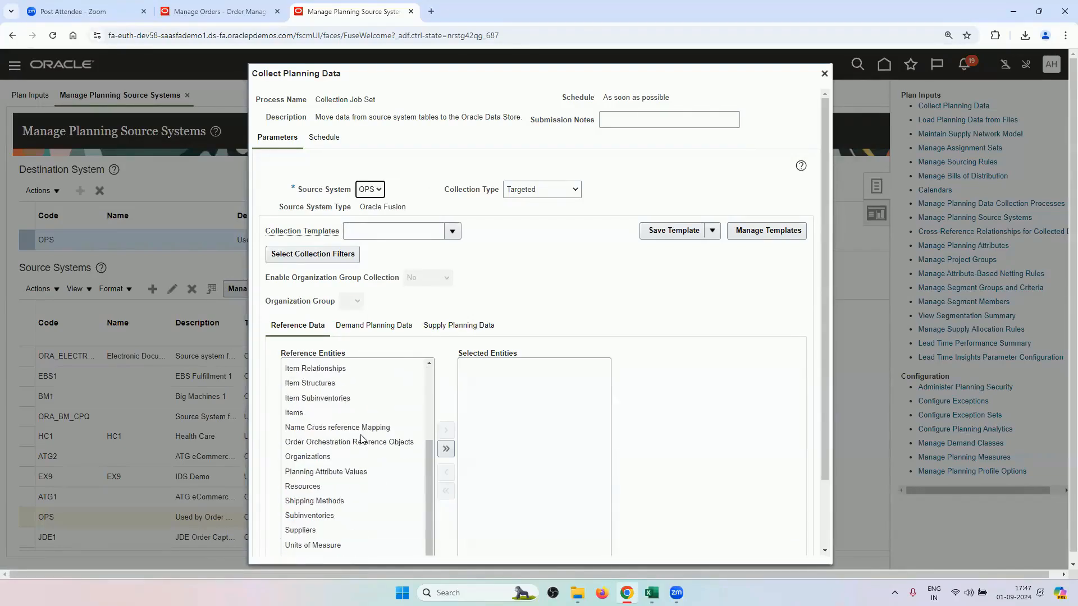
{"action": "left_click", "coordinate": [467, 326]}
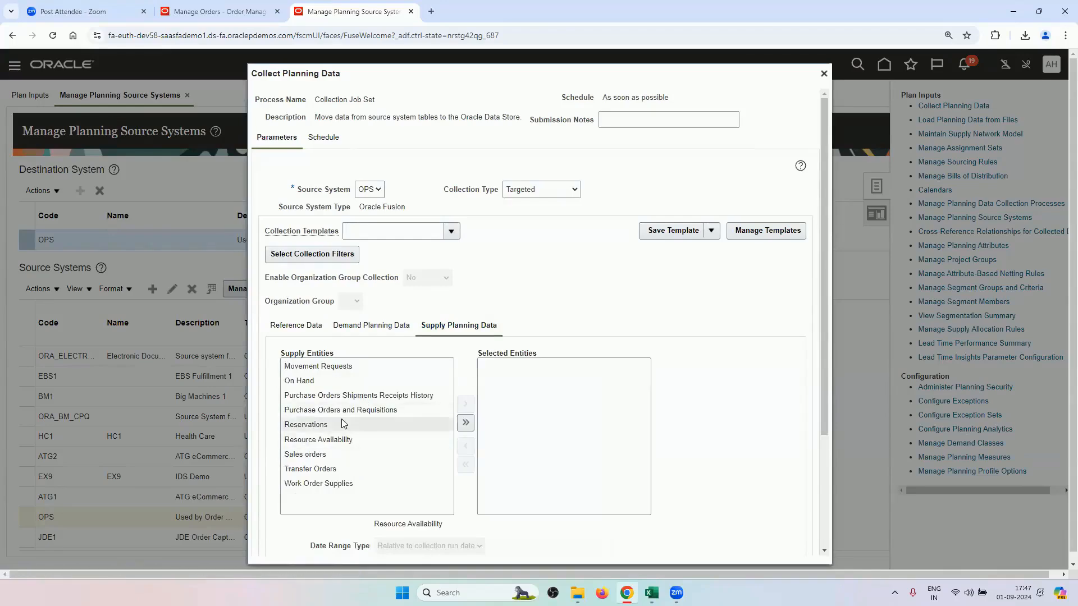
{"action": "left_click", "coordinate": [823, 74]}
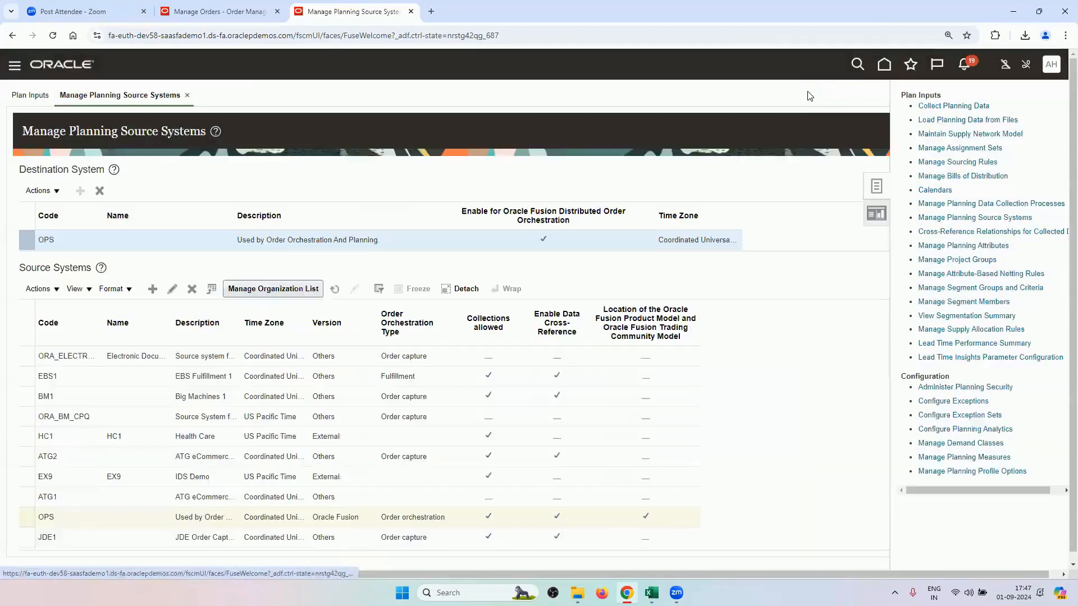
- Return to the Oracle home page and review the ATP rule, sourcing rule and assignment set tasks in the Excel workbook
{"action": "left_click", "coordinate": [878, 69]}
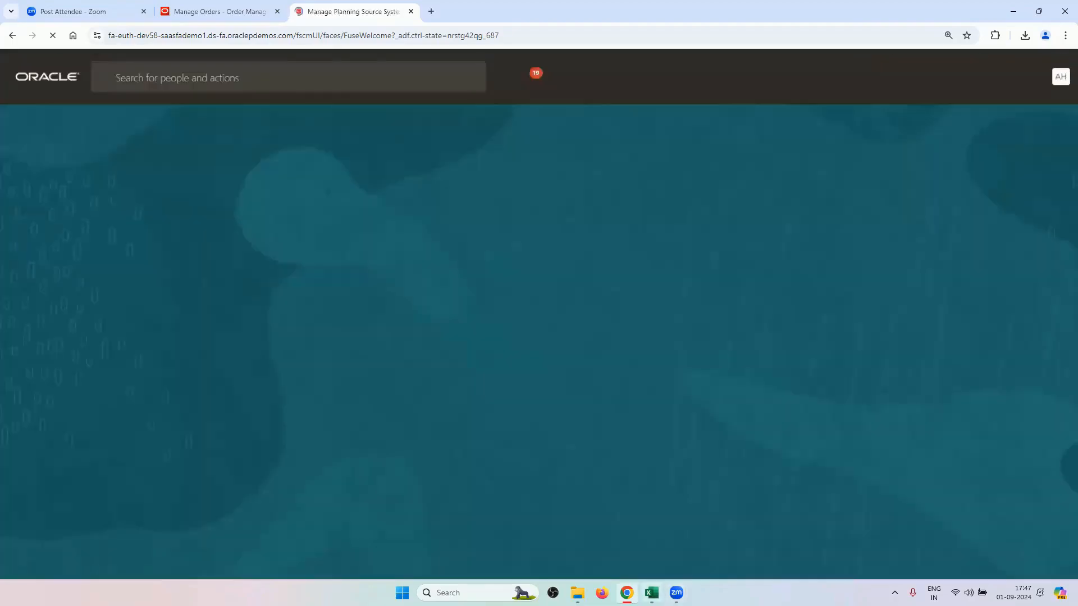
{"action": "key", "text": "alt+Tab"}
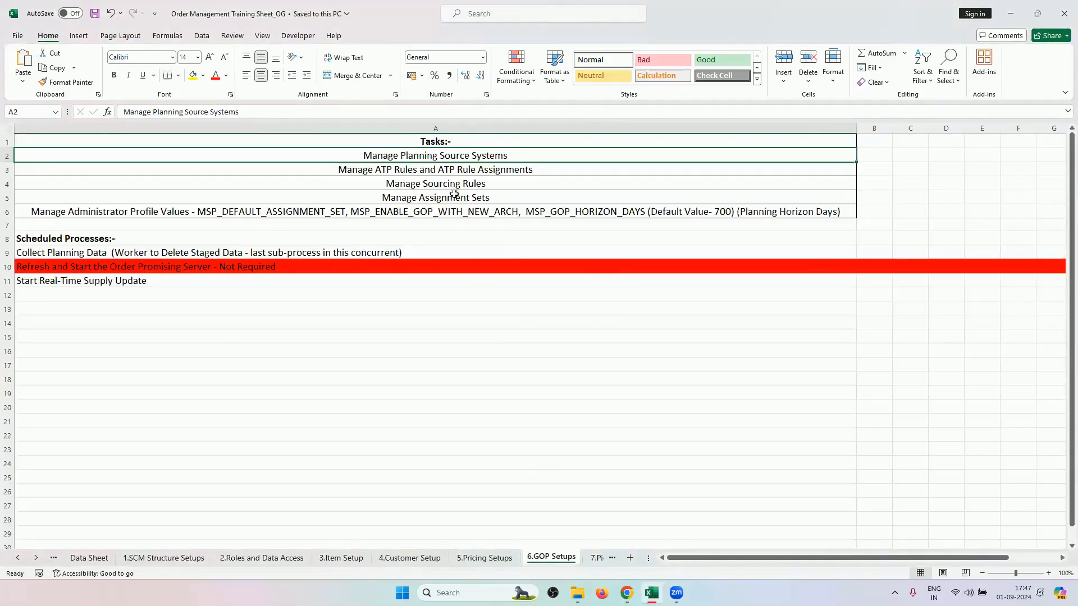
{"action": "left_click", "coordinate": [446, 170]}
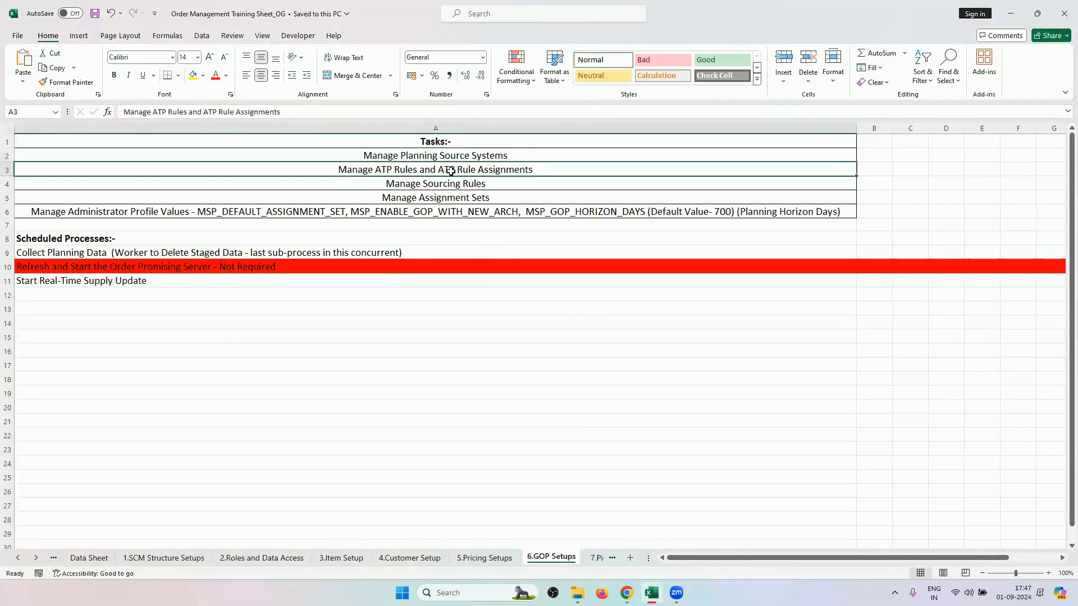
{"action": "left_click", "coordinate": [480, 186]}
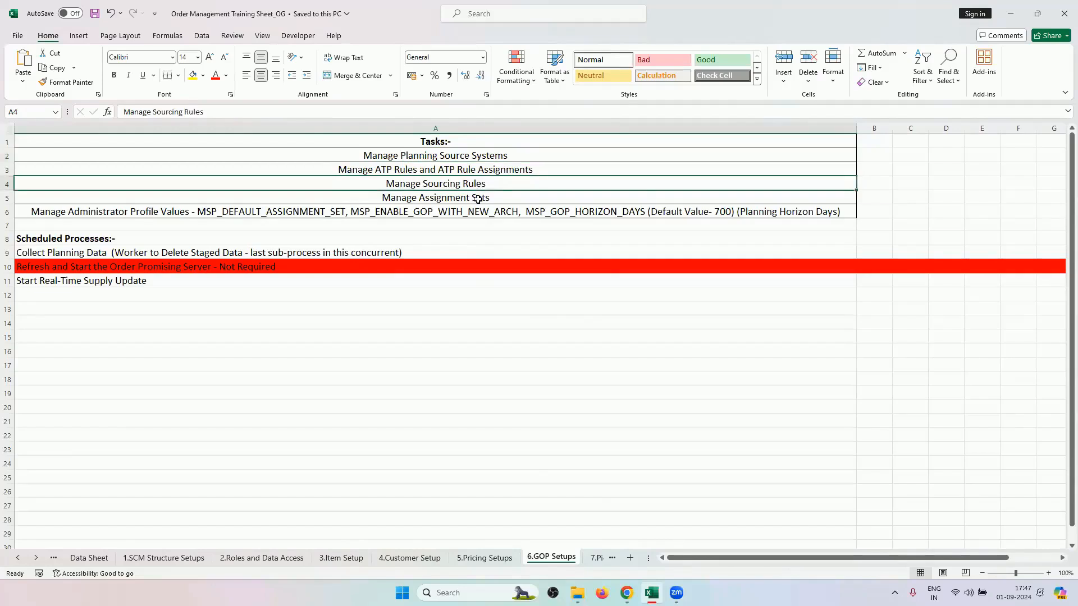
{"action": "left_click", "coordinate": [478, 198]}
{"action": "left_click_drag", "start_coordinate": [482, 173], "coordinate": [484, 199]}
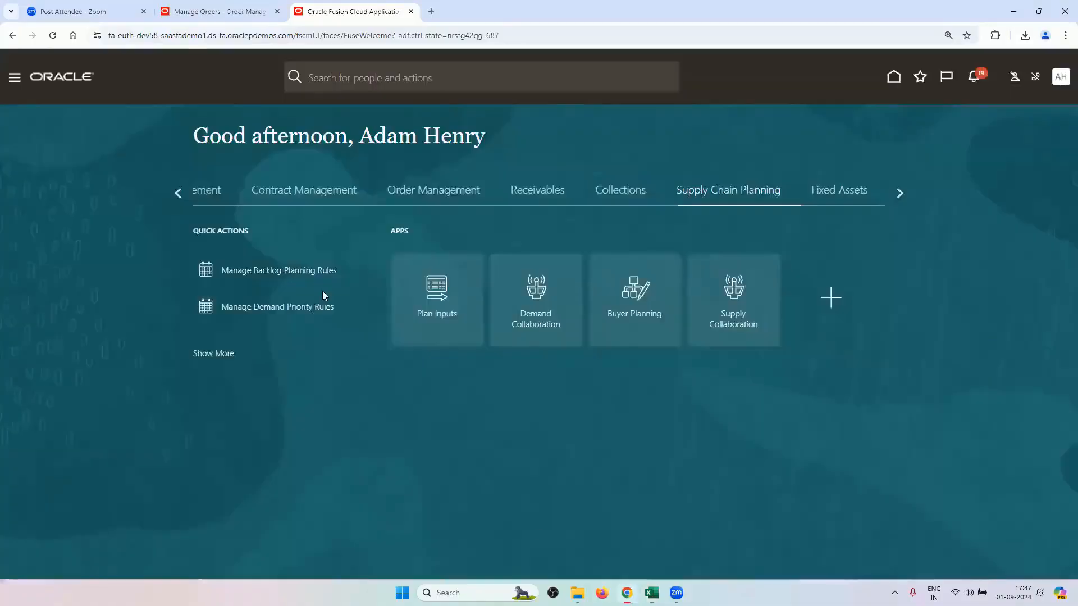
- Switch back to Oracle and open Global Order Promising from the Order Management apps
{"action": "left_click", "coordinate": [626, 593]}
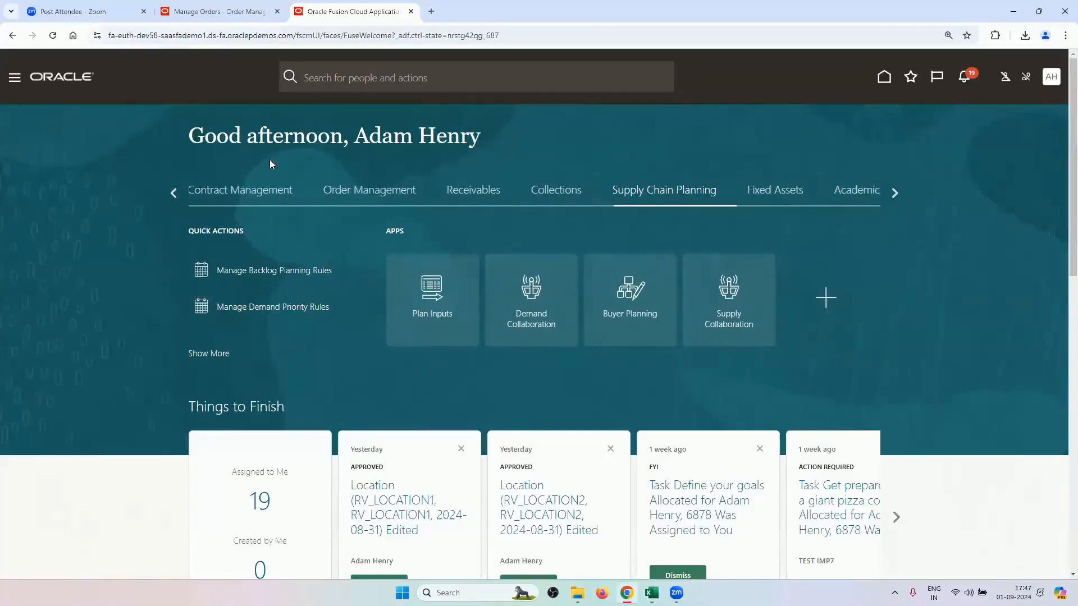
{"action": "left_click", "coordinate": [354, 197]}
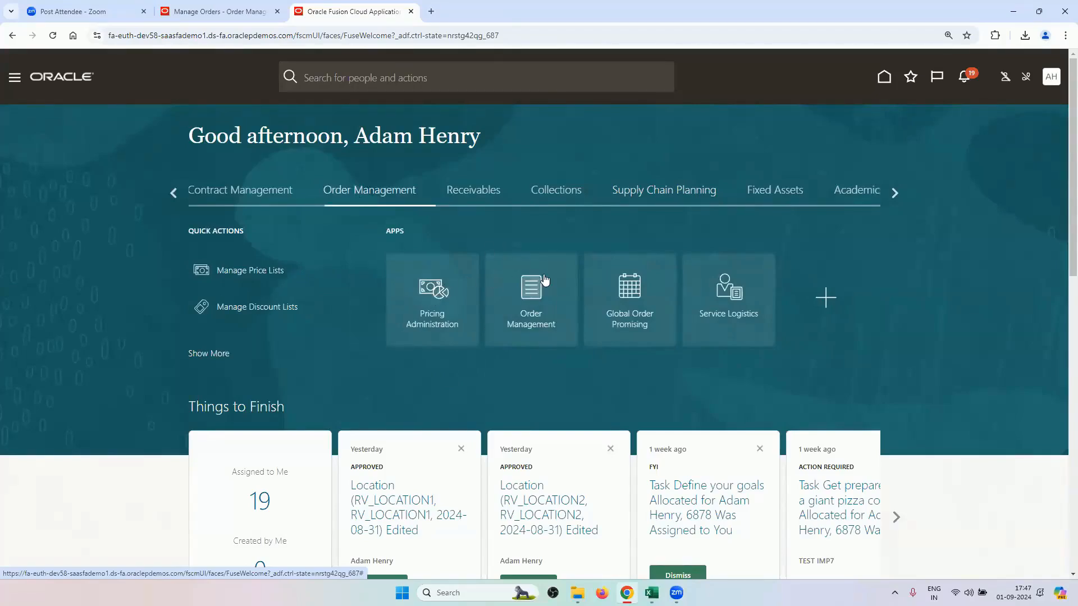
{"action": "left_click", "coordinate": [662, 305]}
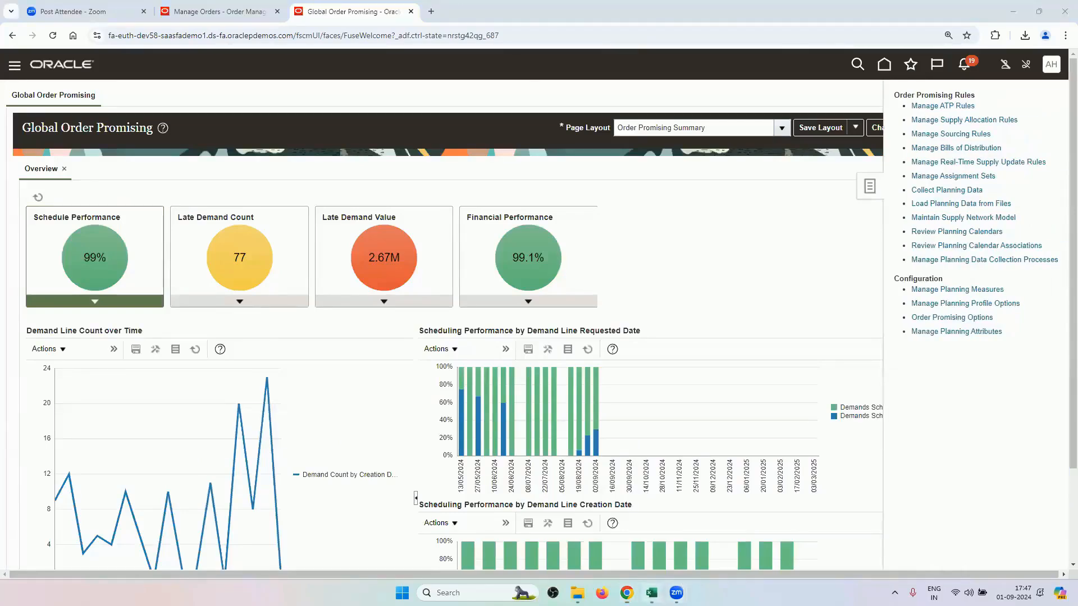
- Check the ATP rules task in the Excel workbook and open Manage ATP Rules in Oracle
{"action": "left_click", "coordinate": [651, 592]}
{"action": "left_click", "coordinate": [482, 197]}
{"action": "left_click", "coordinate": [382, 171]}
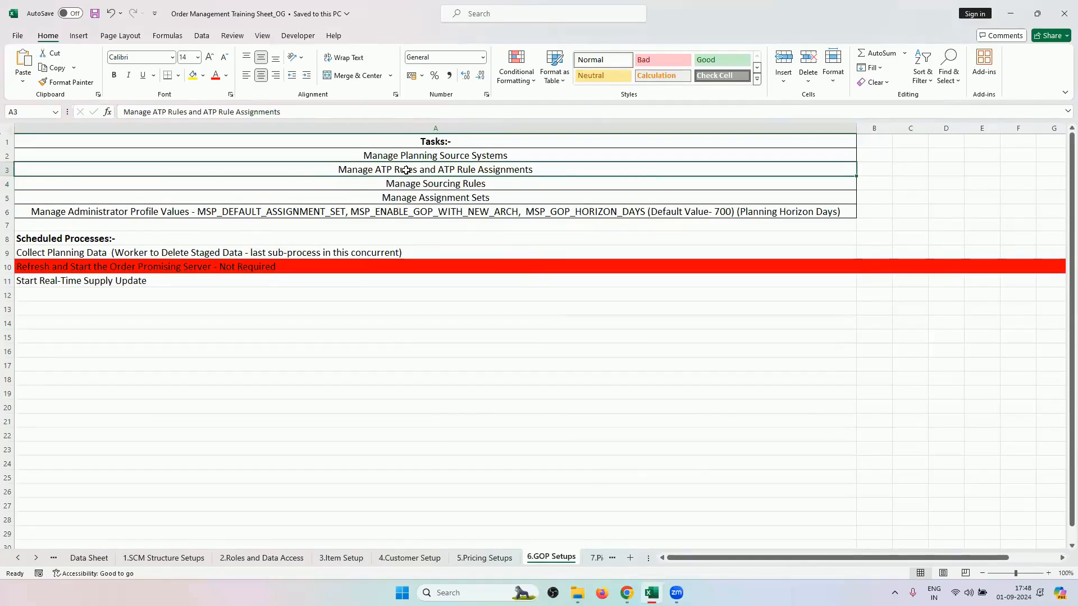
{"action": "left_click", "coordinate": [625, 588]}
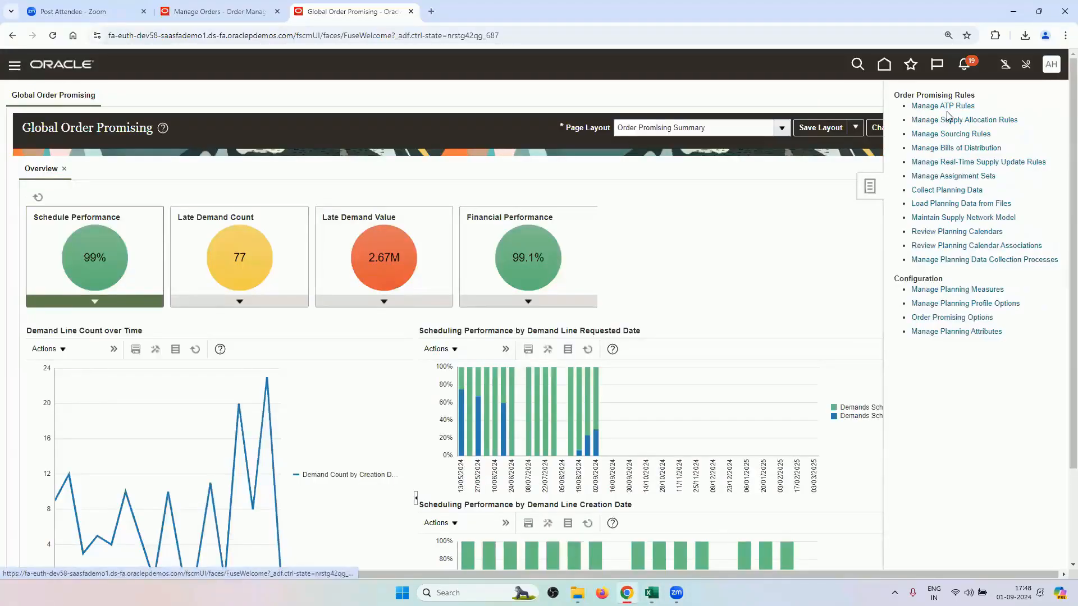
{"action": "left_click", "coordinate": [923, 106]}
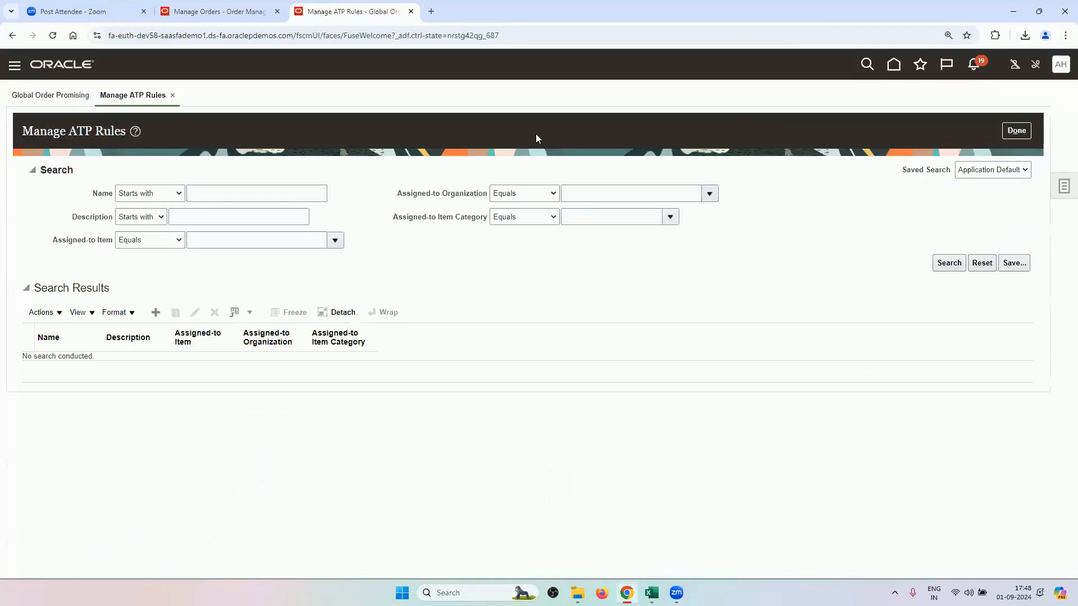
- Start a new ATP rule and name it RV_ATP_RULE
{"action": "left_click", "coordinate": [153, 314]}
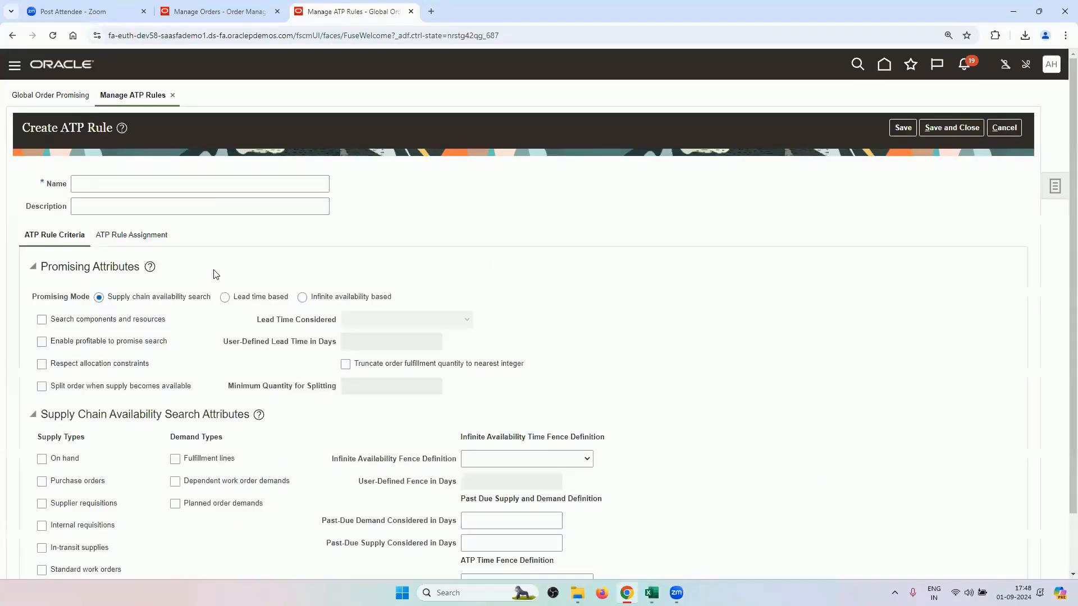
{"action": "left_click", "coordinate": [213, 192]}
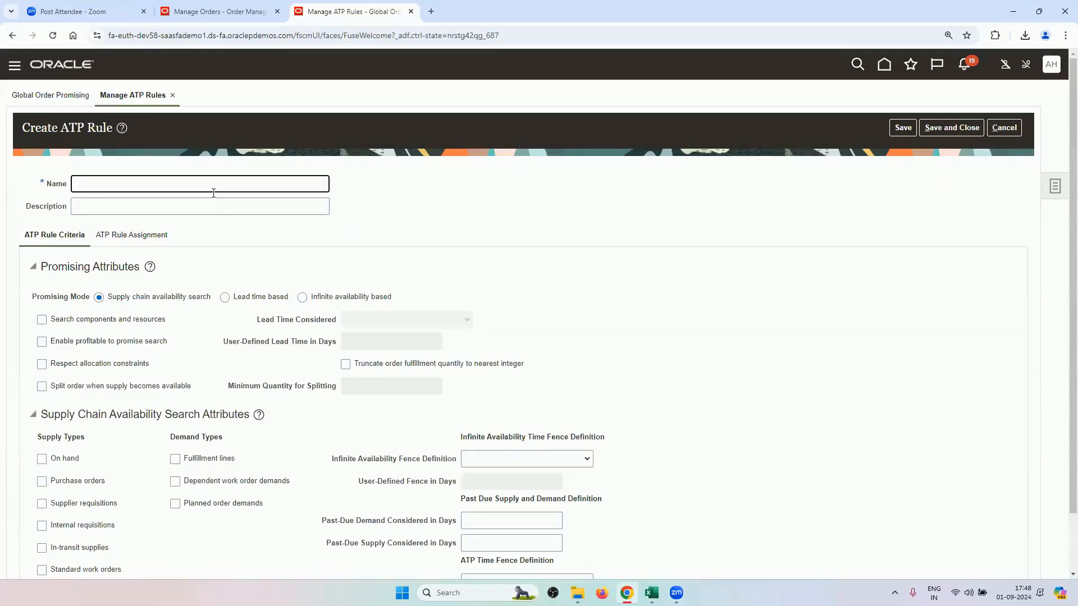
{"action": "type", "text": "RV_ATP_RULE"}
- Include all eight supply types in the ATP rule's availability search, from On hand through Planned supply
{"action": "scroll", "coordinate": [183, 240], "scroll_direction": "down", "scroll_amount": 1}
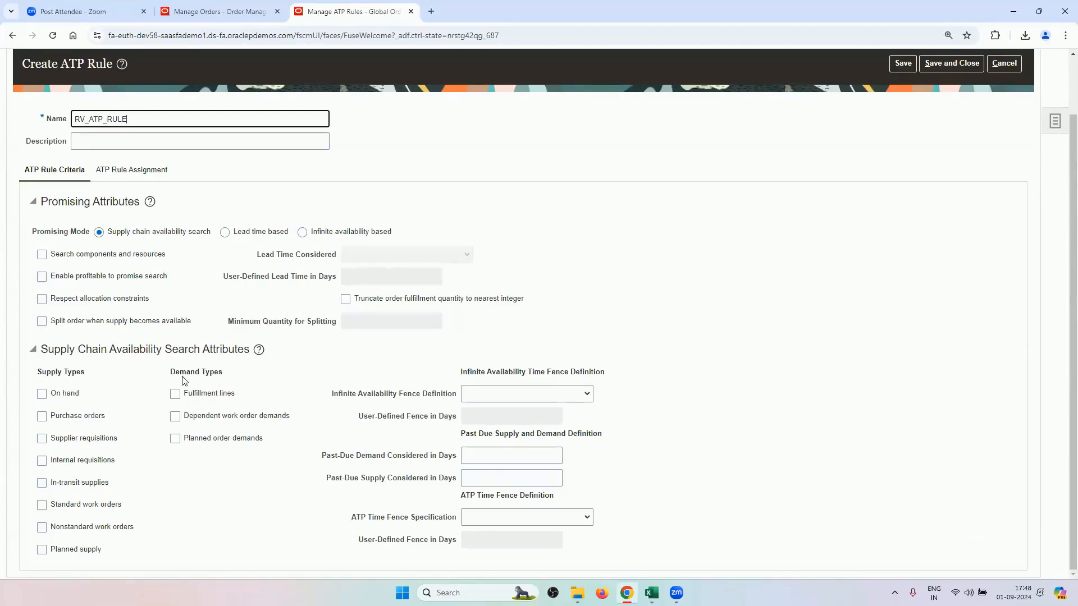
{"action": "left_click", "coordinate": [75, 397]}
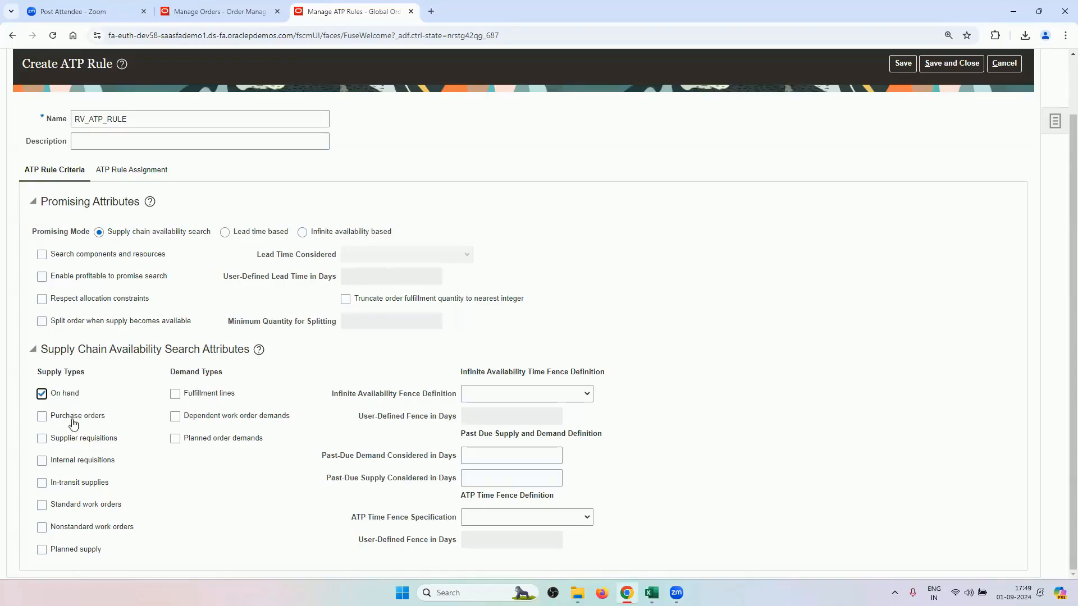
{"action": "left_click", "coordinate": [73, 424]}
{"action": "left_click", "coordinate": [81, 442]}
{"action": "left_click", "coordinate": [89, 463]}
{"action": "left_click", "coordinate": [97, 505]}
{"action": "left_click", "coordinate": [76, 486]}
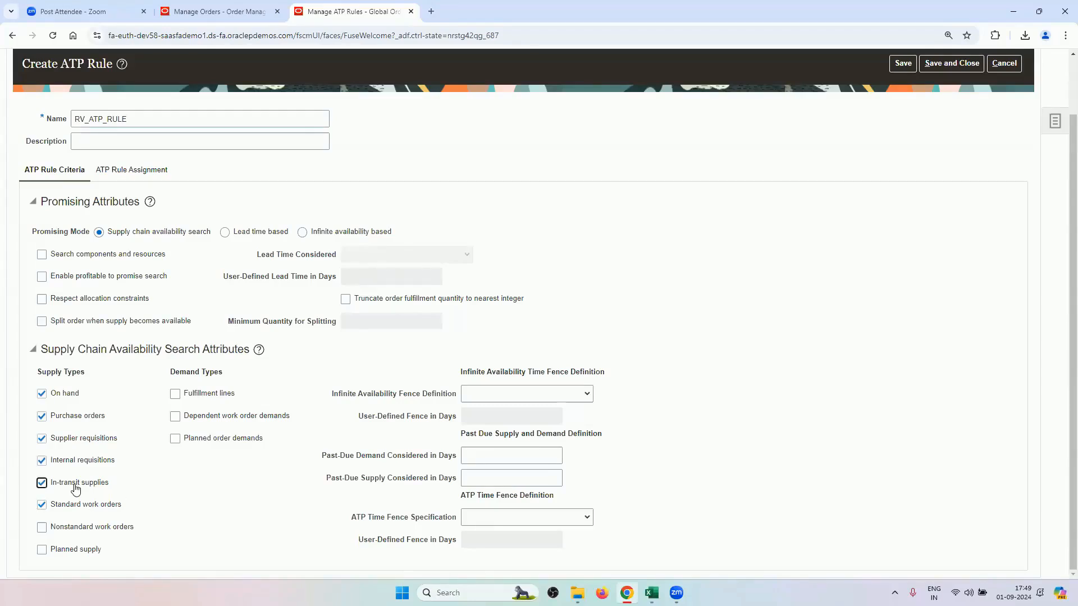
{"action": "left_click", "coordinate": [75, 531]}
{"action": "left_click", "coordinate": [74, 552]}
- Include fulfillment lines, dependent work order demands and planned order demands as the ATP rule's demand types
{"action": "left_click", "coordinate": [198, 397]}
{"action": "left_click", "coordinate": [261, 420]}
{"action": "left_click", "coordinate": [240, 445]}
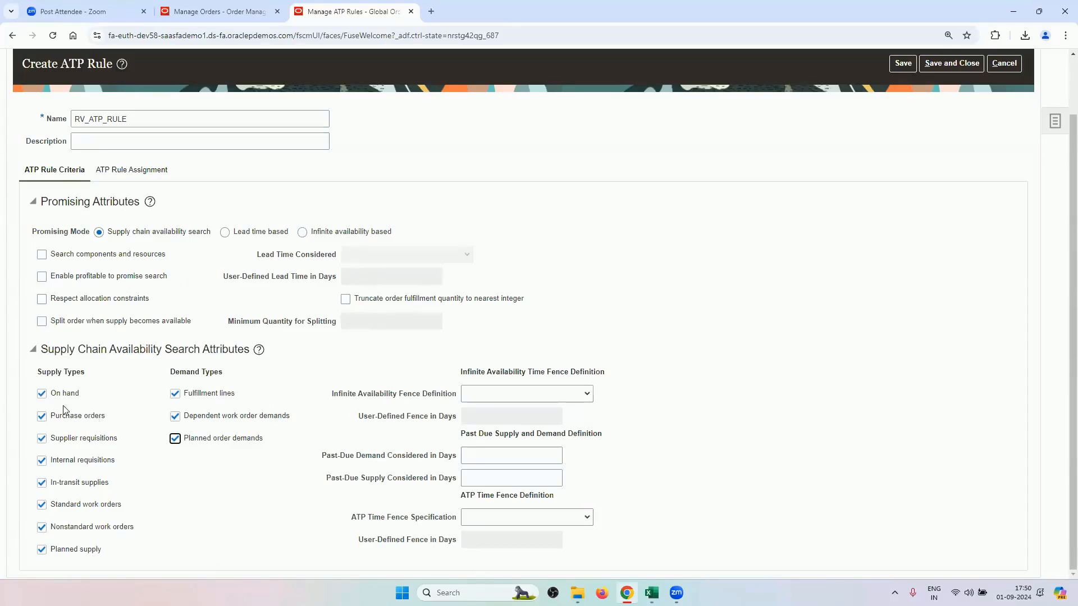
- Try the lead time based promising mode with a 6-day user-defined lead time and the infinite availability mode, returning to supply chain availability search
{"action": "left_click", "coordinate": [225, 233]}
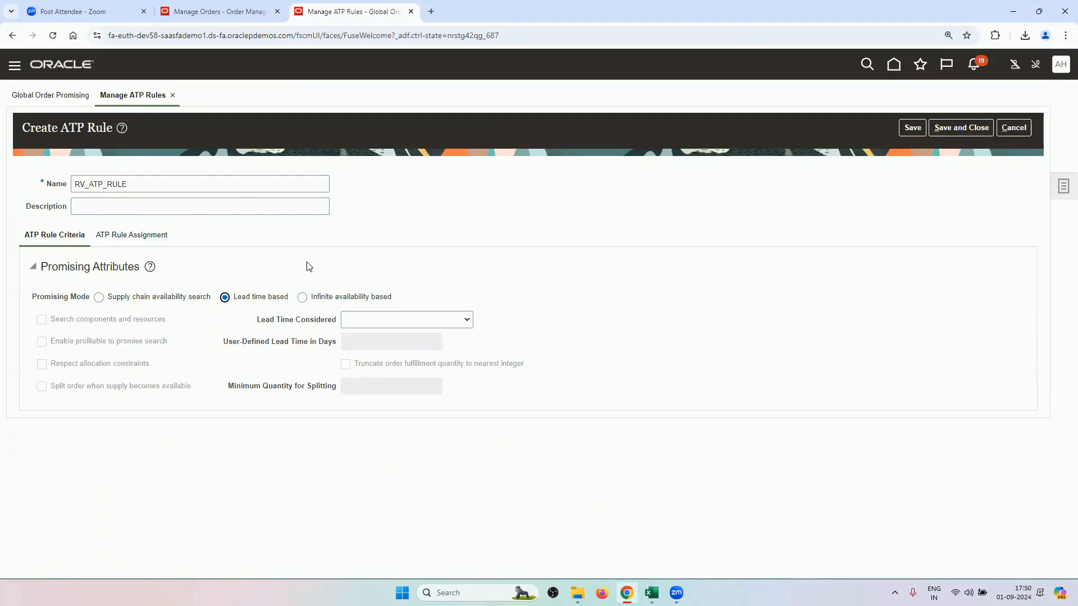
{"action": "left_click", "coordinate": [351, 320]}
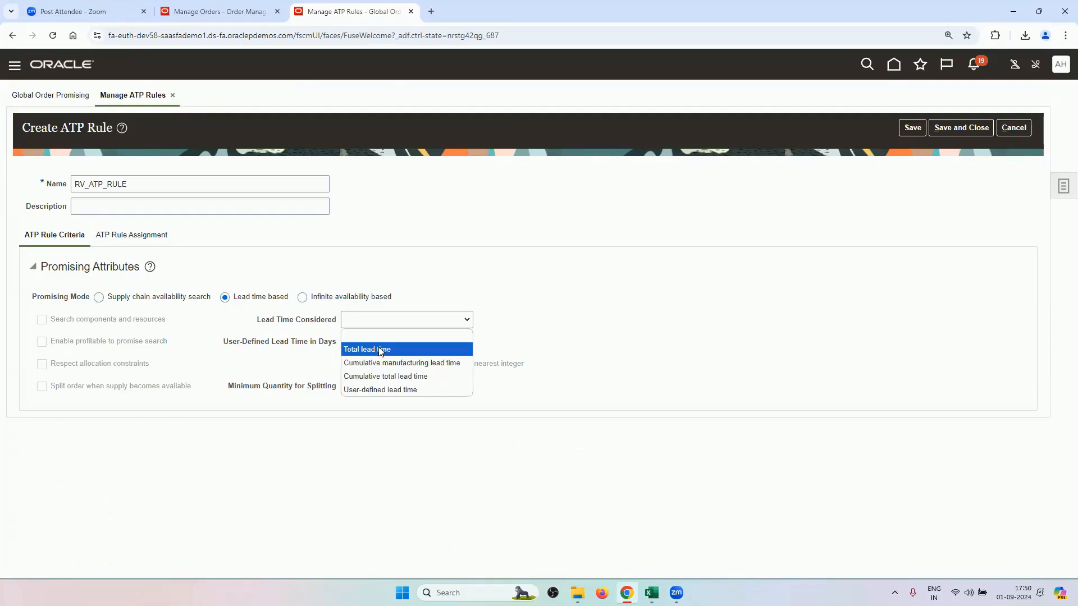
{"action": "left_click", "coordinate": [374, 392]}
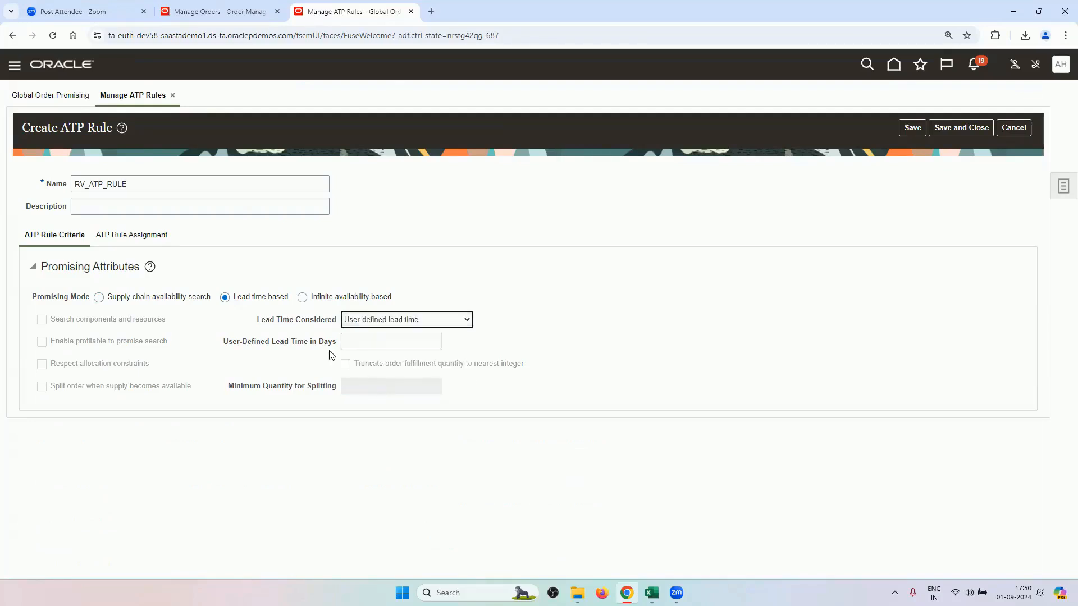
{"action": "left_click", "coordinate": [378, 344]}
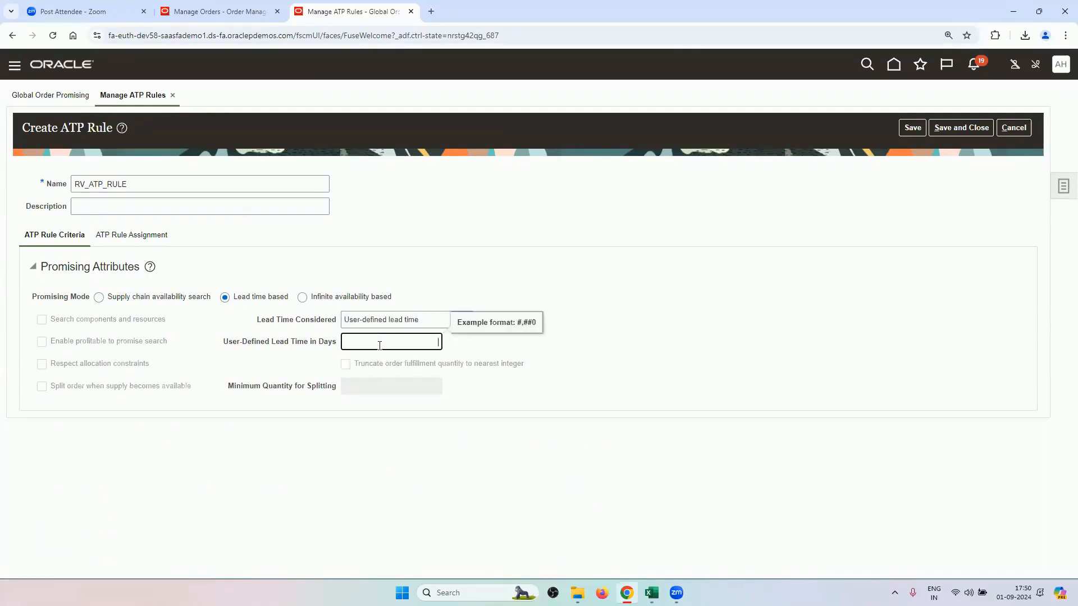
{"action": "type", "text": "6"}
{"action": "left_click", "coordinate": [304, 298]}
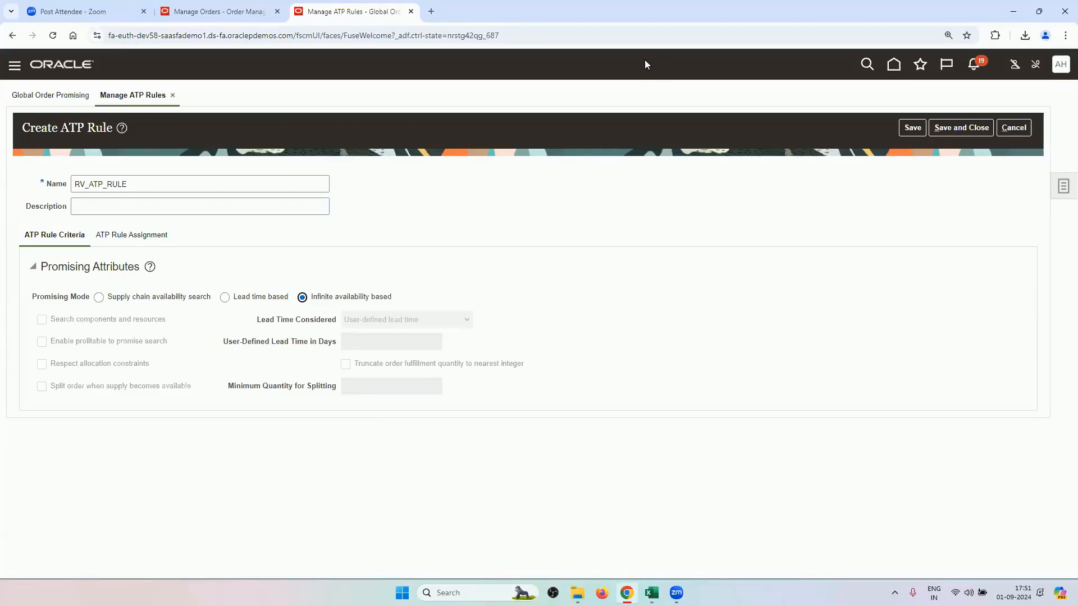
{"action": "left_click", "coordinate": [100, 301]}
- Set both the past-due demand and the past-due supply considered by the ATP rule to 100 days
{"action": "scroll", "coordinate": [159, 457], "scroll_direction": "down", "scroll_amount": 1}
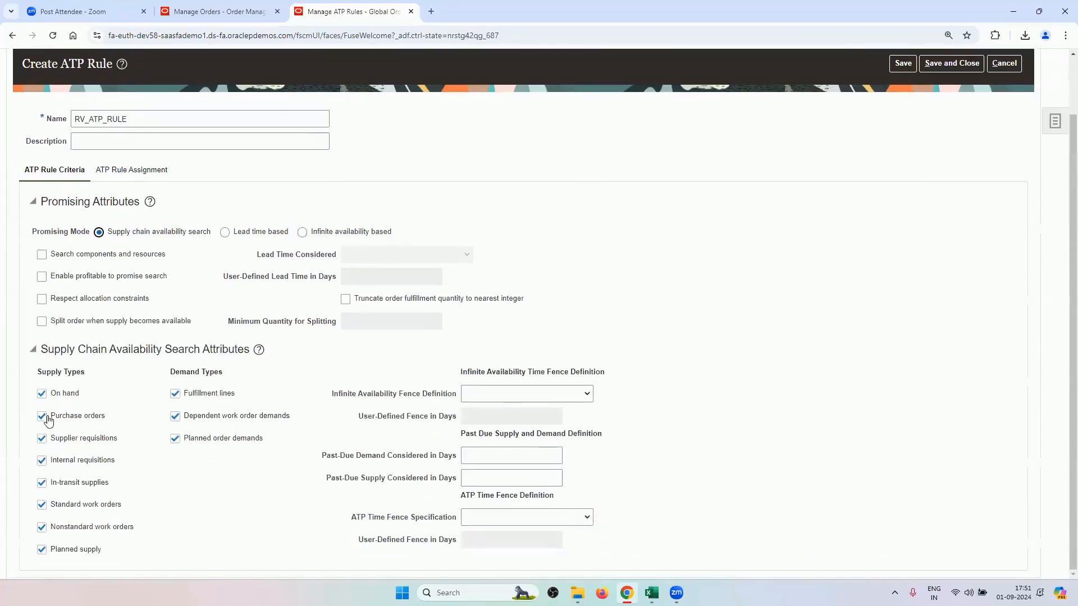
{"action": "left_click", "coordinate": [476, 394]}
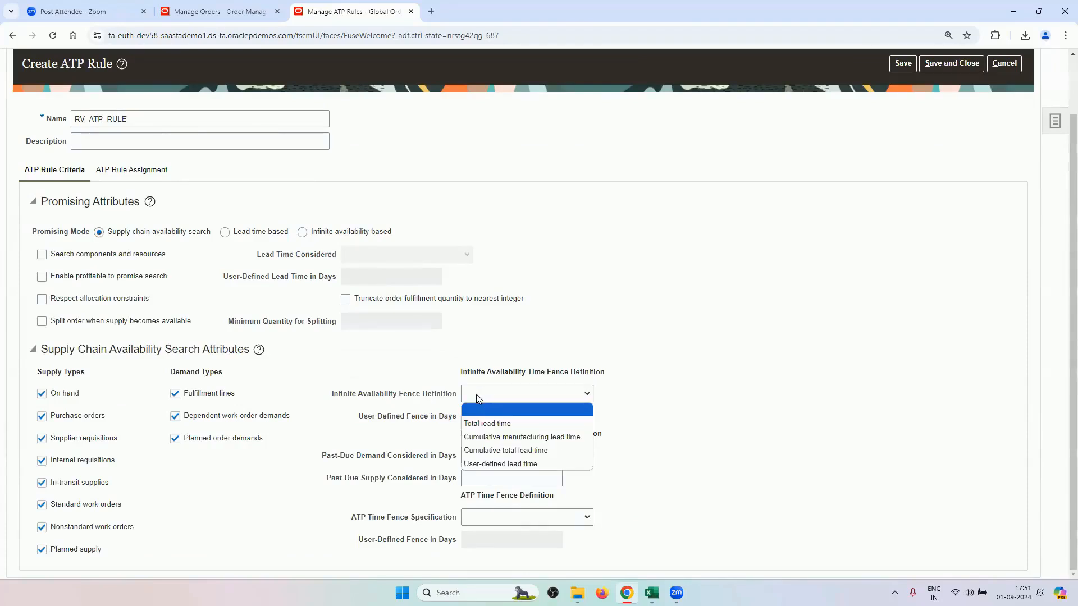
{"action": "left_click", "coordinate": [391, 435]}
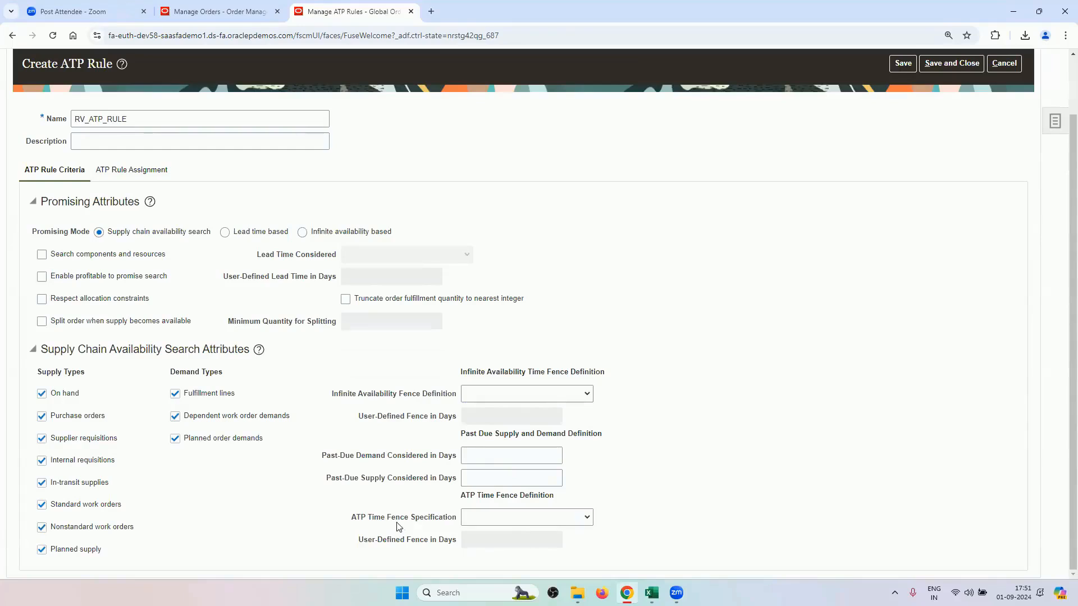
{"action": "left_click", "coordinate": [482, 456]}
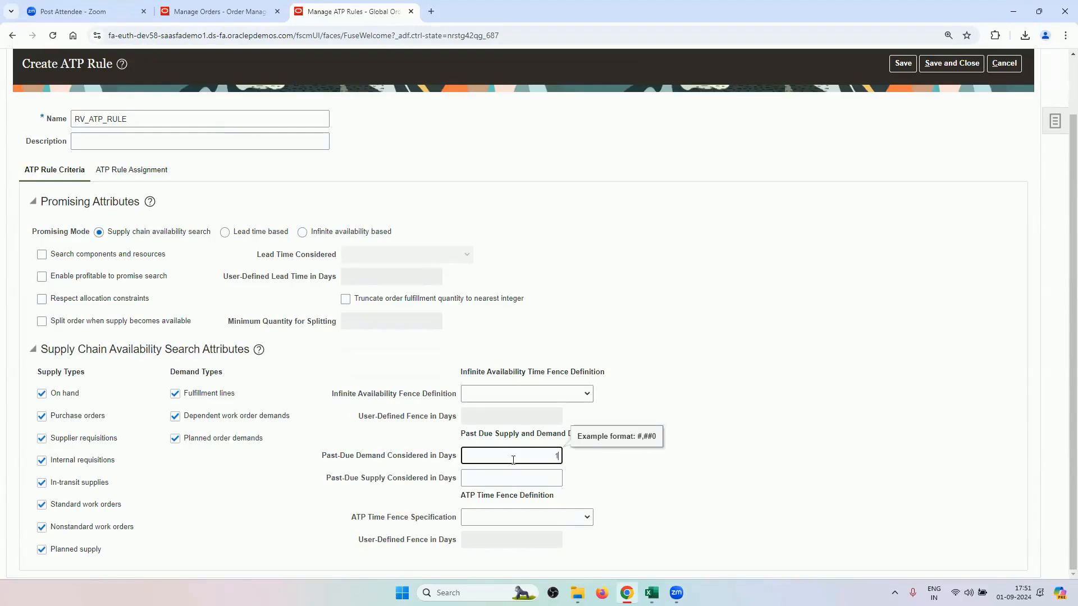
{"action": "left_click", "coordinate": [522, 478]}
{"action": "type", "text": "100"}
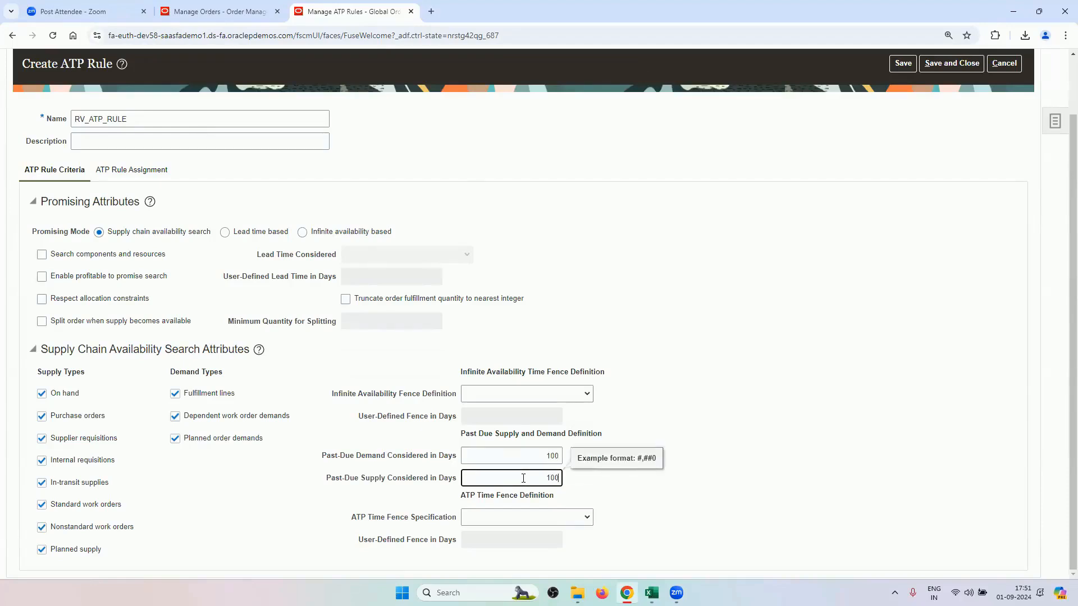
- Set the ATP time fence specification to User-defined lead time with a fence of 100 days
{"action": "left_click", "coordinate": [511, 516]}
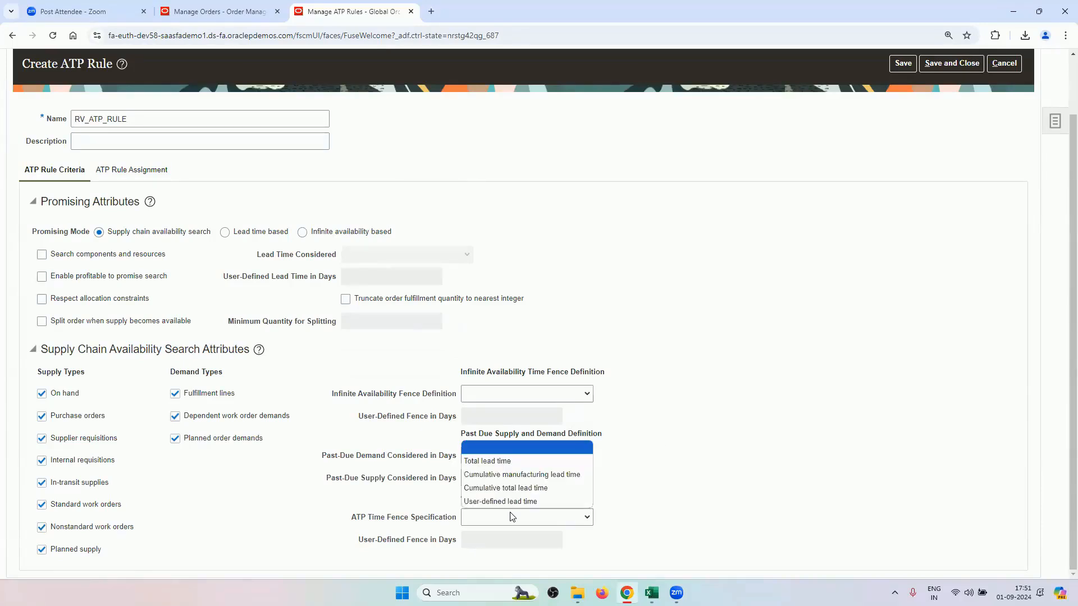
{"action": "left_click", "coordinate": [508, 502]}
{"action": "left_click", "coordinate": [473, 537]}
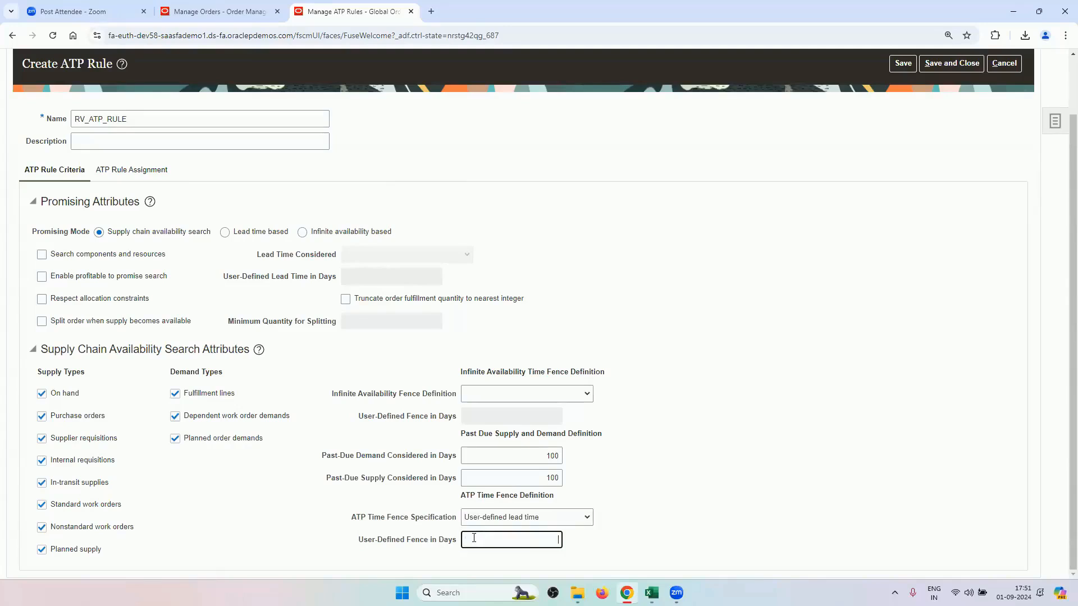
{"action": "type", "text": "100"}
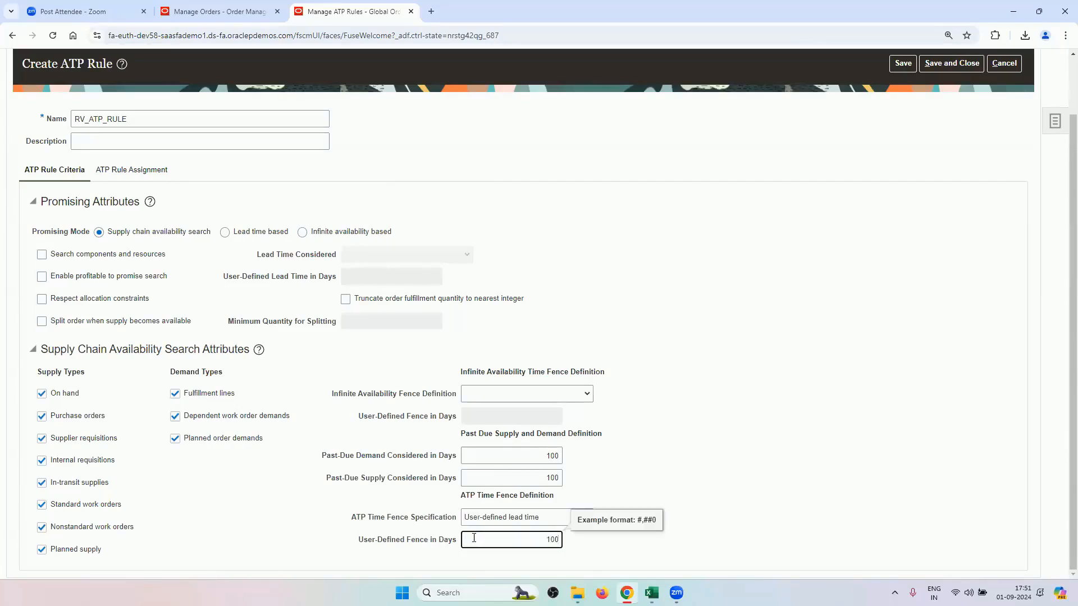
- Set the infinite availability fence definition to User-defined lead time with a fence of 100 days
{"action": "left_click", "coordinate": [489, 395]}
{"action": "left_click", "coordinate": [494, 464]}
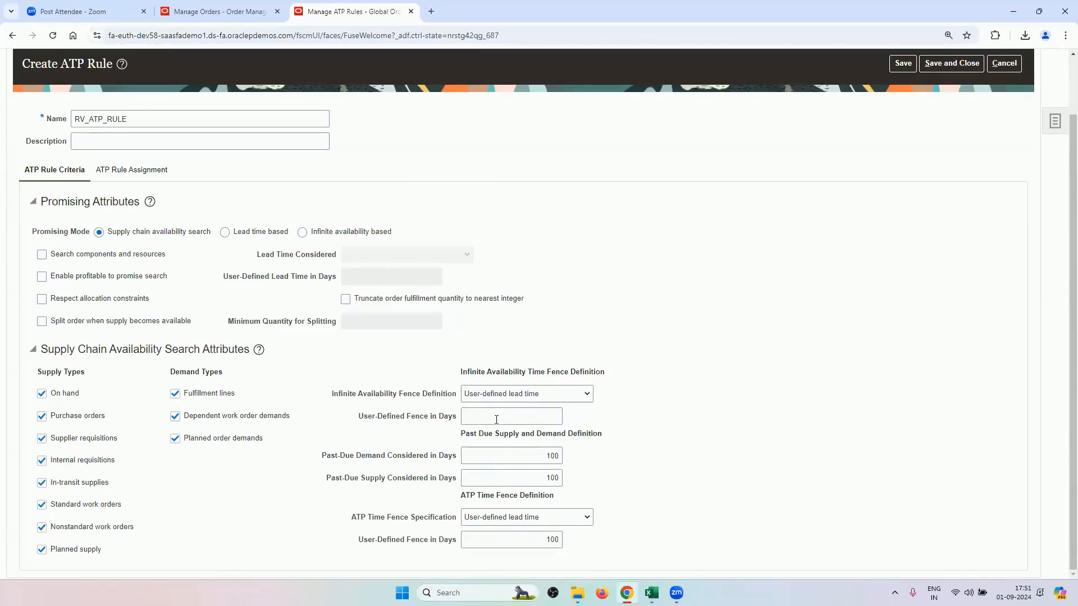
{"action": "left_click", "coordinate": [495, 421]}
{"action": "type", "text": "1"}
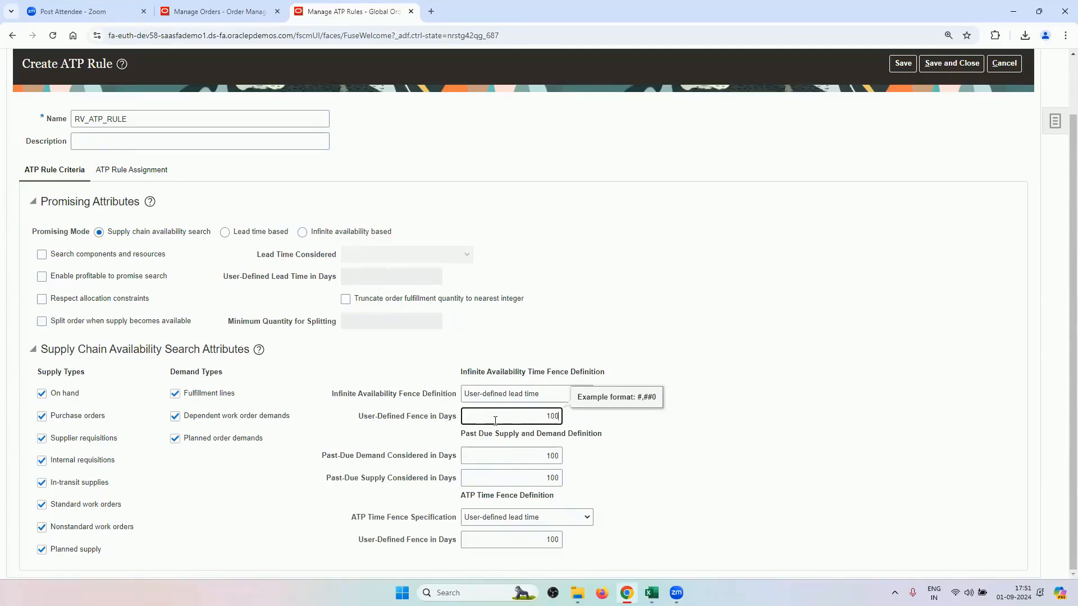
{"action": "type", "text": "00"}
{"action": "left_click", "coordinate": [224, 501]}
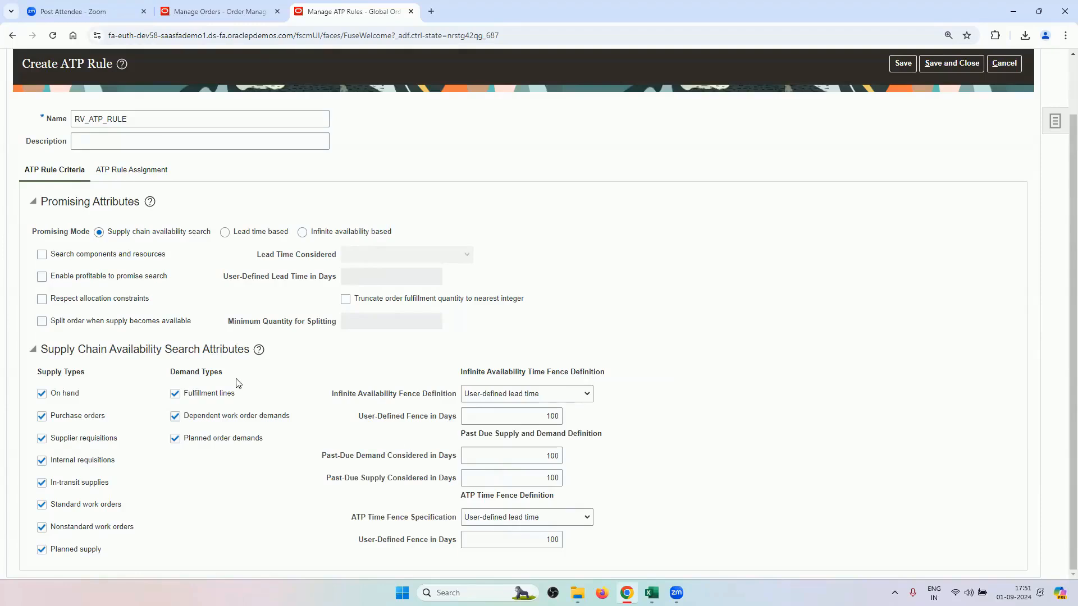
- Enable component and resource search, profitable to promise search, allocation constraints and order splitting when supply becomes available in the promising attributes
{"action": "scroll", "coordinate": [272, 412], "scroll_direction": "up", "scroll_amount": 1}
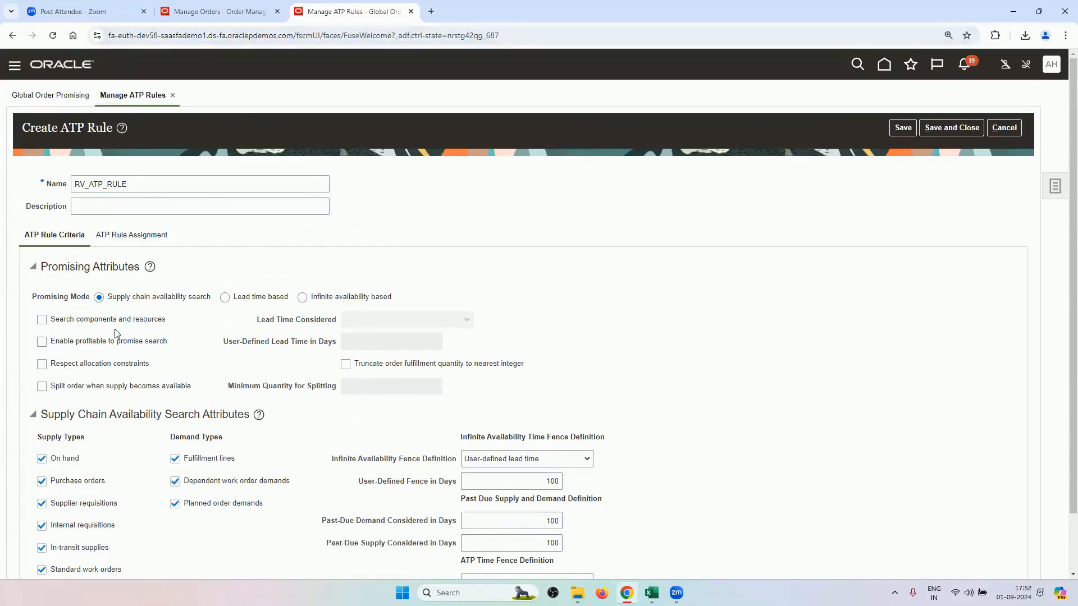
{"action": "left_click", "coordinate": [41, 319]}
{"action": "left_click", "coordinate": [60, 346]}
{"action": "left_click", "coordinate": [43, 369]}
{"action": "left_click", "coordinate": [74, 388]}
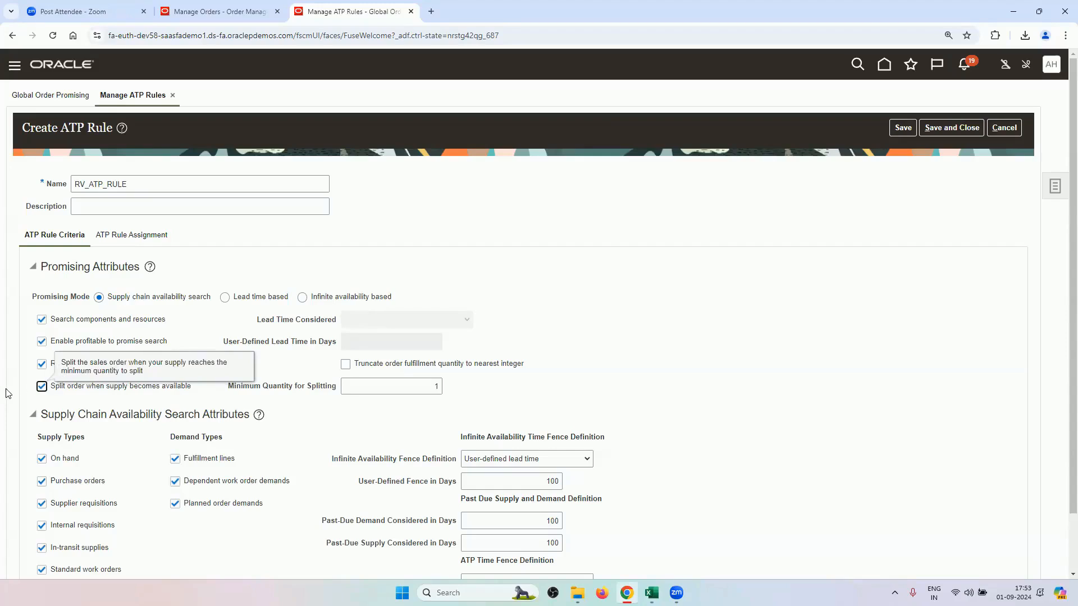
- Set the assignment basis of the ATP rule's assignment row to Item
{"action": "scroll", "coordinate": [182, 380], "scroll_direction": "down", "scroll_amount": 1}
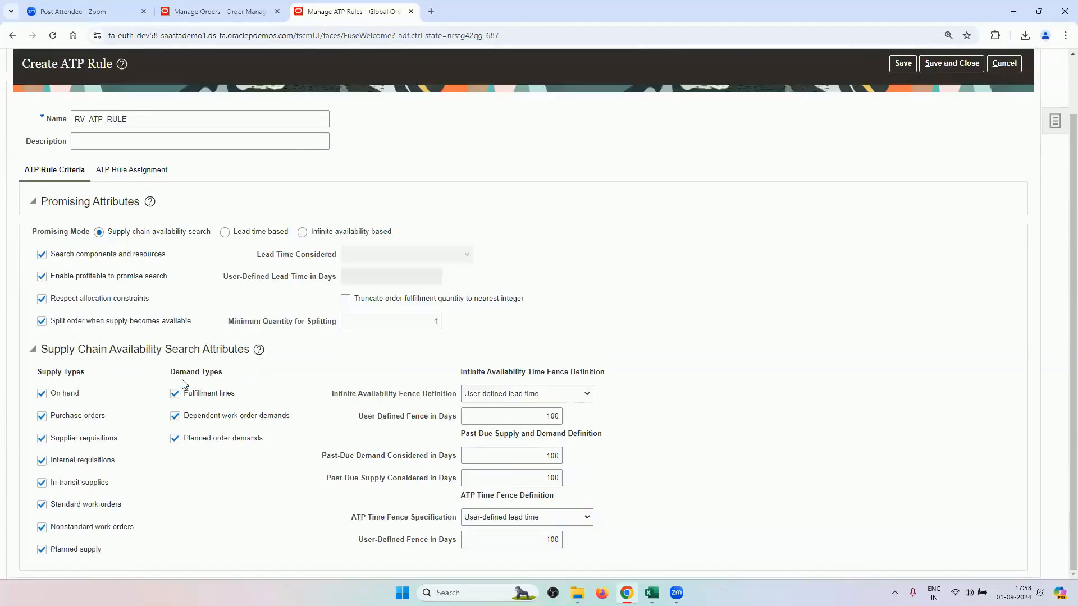
{"action": "scroll", "coordinate": [175, 426], "scroll_direction": "up", "scroll_amount": 1}
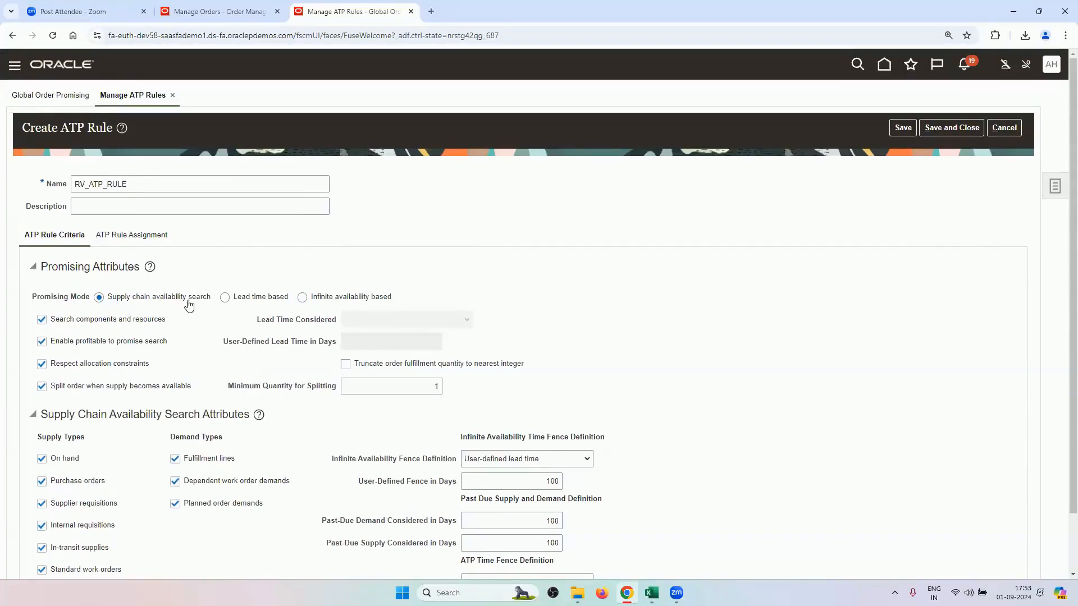
{"action": "scroll", "coordinate": [129, 312], "scroll_direction": "down", "scroll_amount": 1}
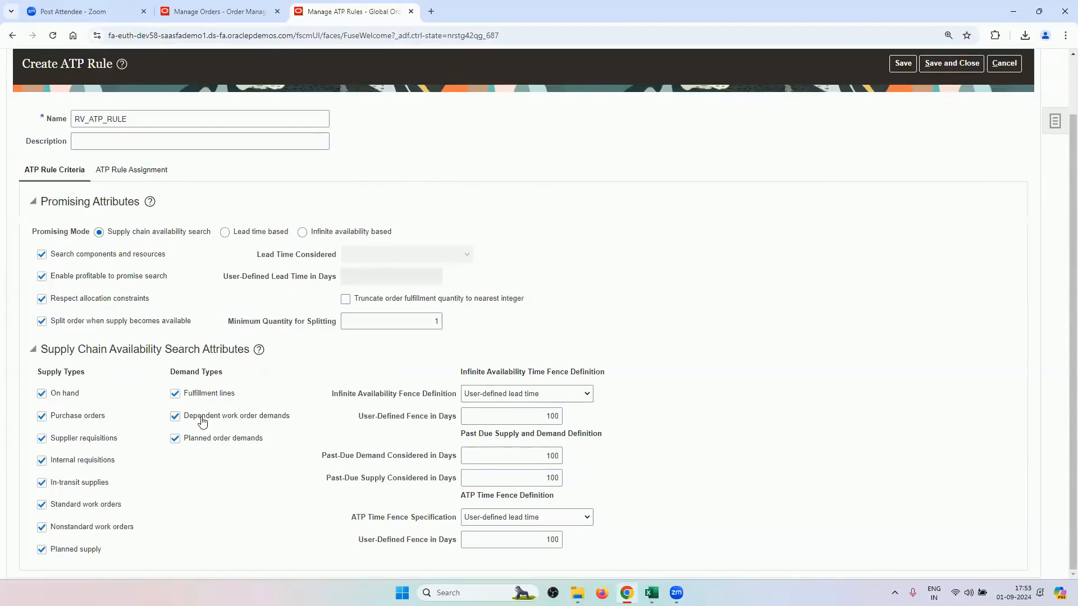
{"action": "scroll", "coordinate": [119, 338], "scroll_direction": "up", "scroll_amount": 1}
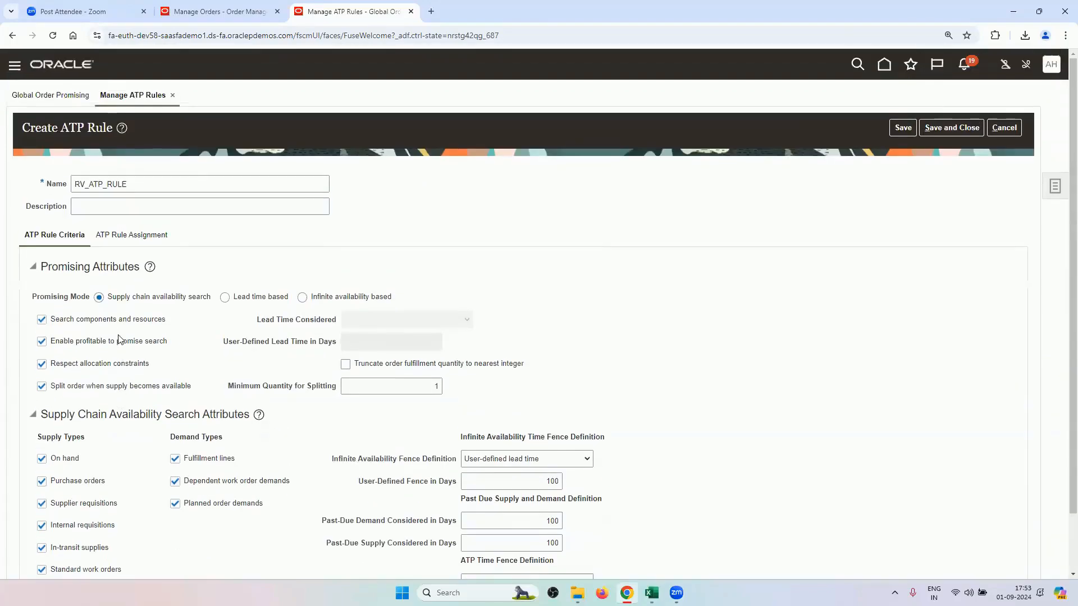
{"action": "left_click", "coordinate": [155, 238]}
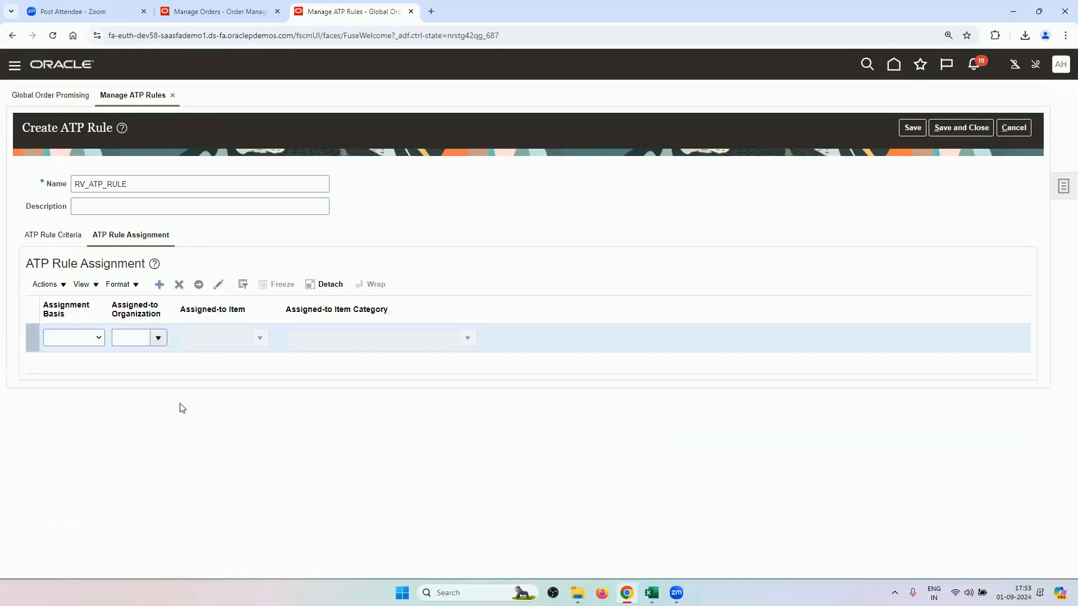
{"action": "left_click", "coordinate": [89, 339]}
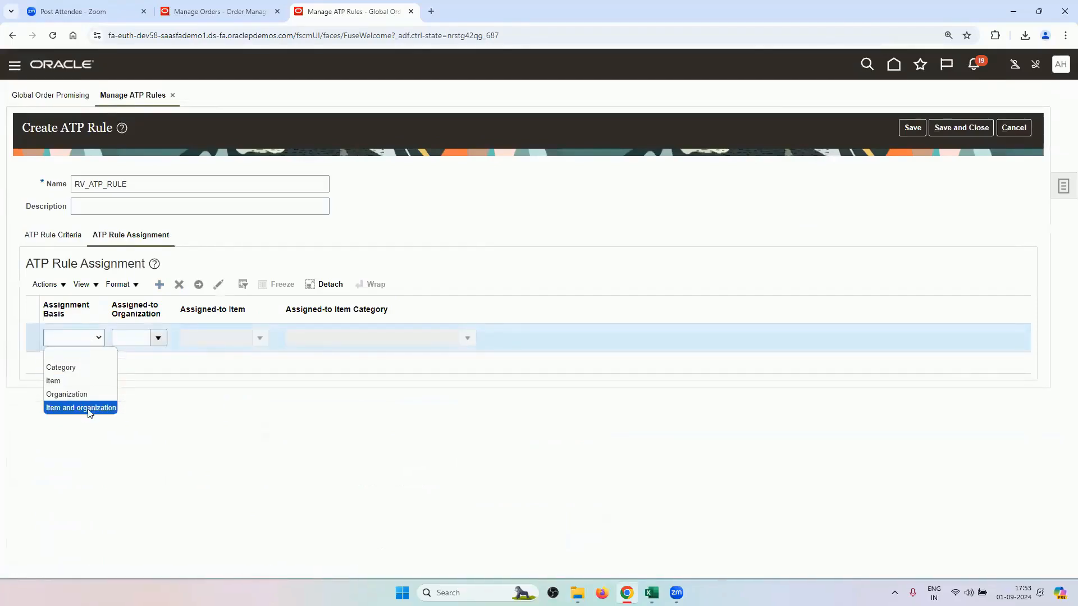
{"action": "left_click", "coordinate": [87, 381]}
{"action": "left_click", "coordinate": [78, 382]}
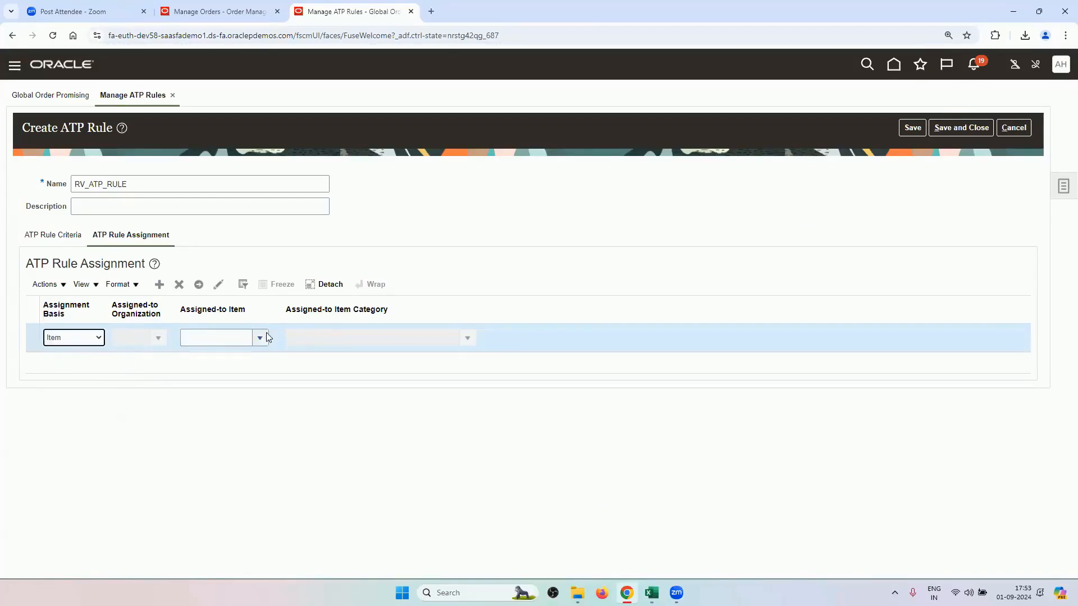
- Search for items starting with RV and assign the ATP rule to the item RV_PRINTERS
{"action": "left_click", "coordinate": [231, 340]}
{"action": "key", "text": "Tab"}
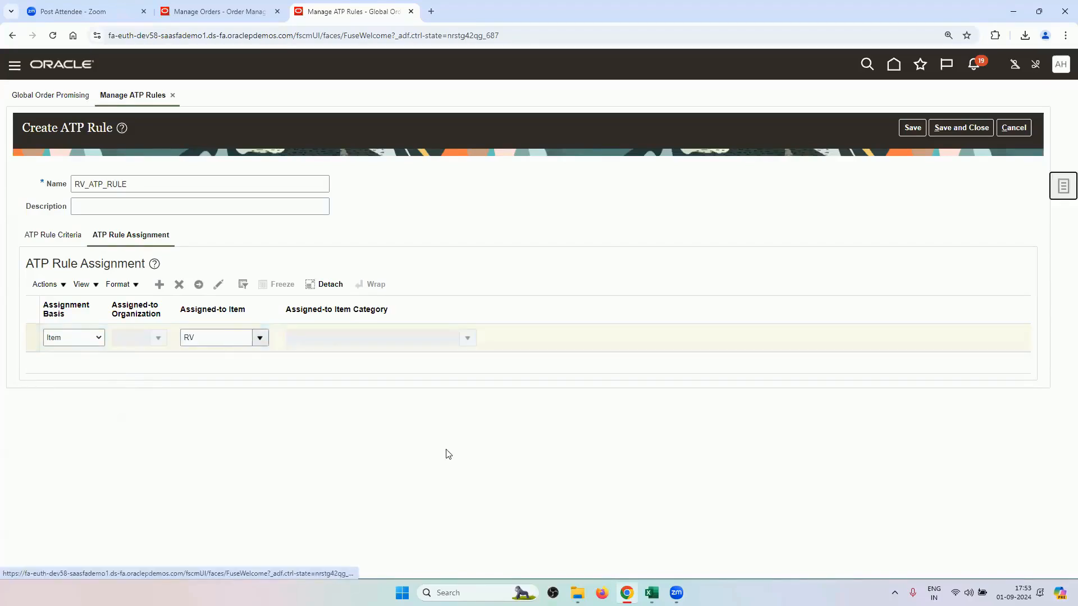
{"action": "left_click", "coordinate": [259, 337]}
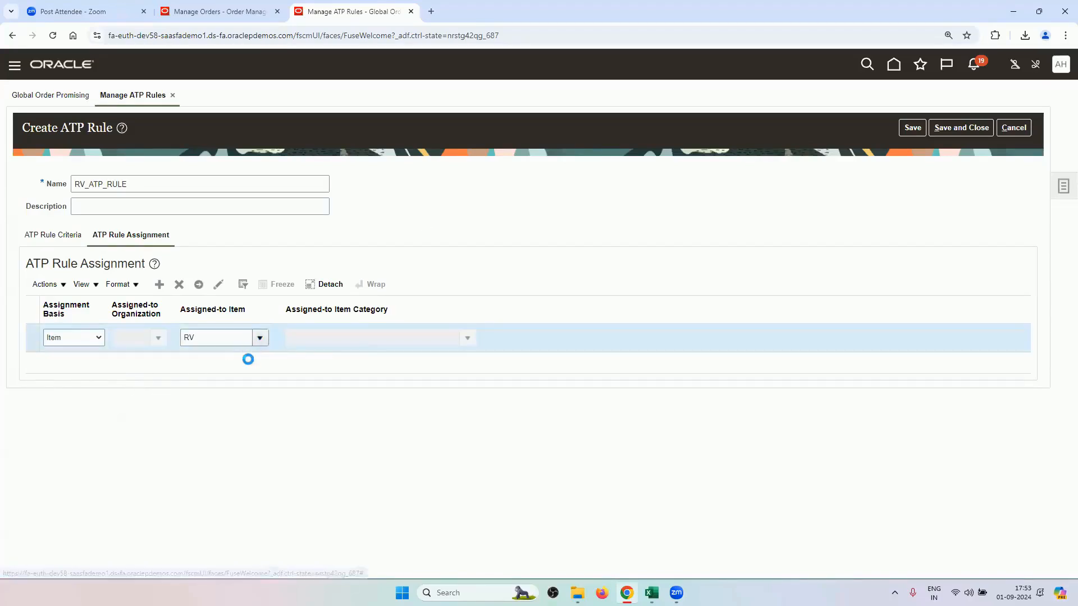
{"action": "left_click", "coordinate": [226, 544]}
{"action": "left_click", "coordinate": [601, 336]}
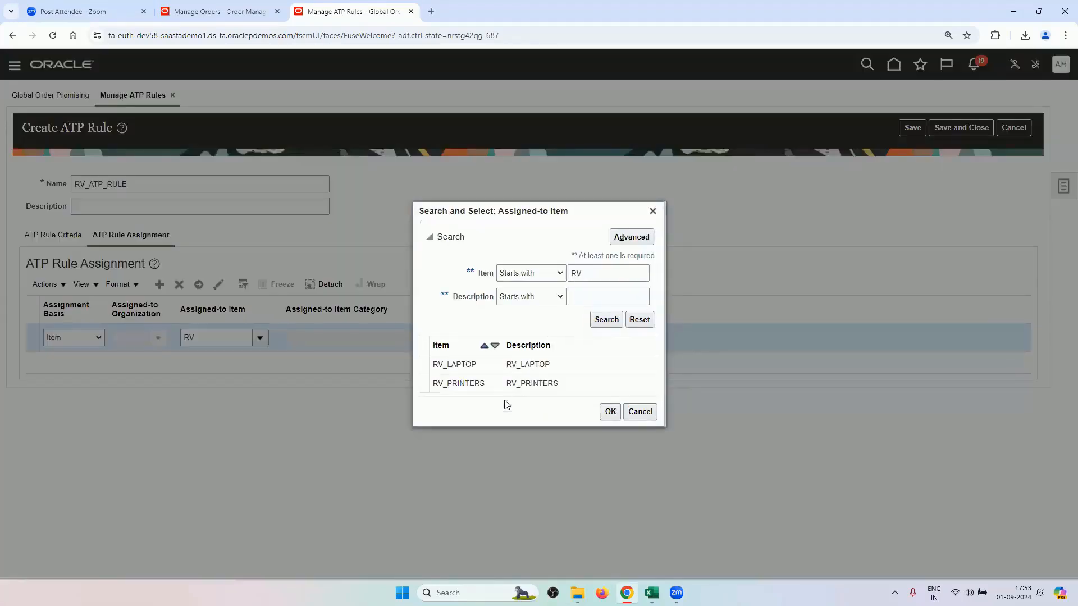
{"action": "left_click", "coordinate": [518, 387]}
{"action": "left_click", "coordinate": [610, 412]}
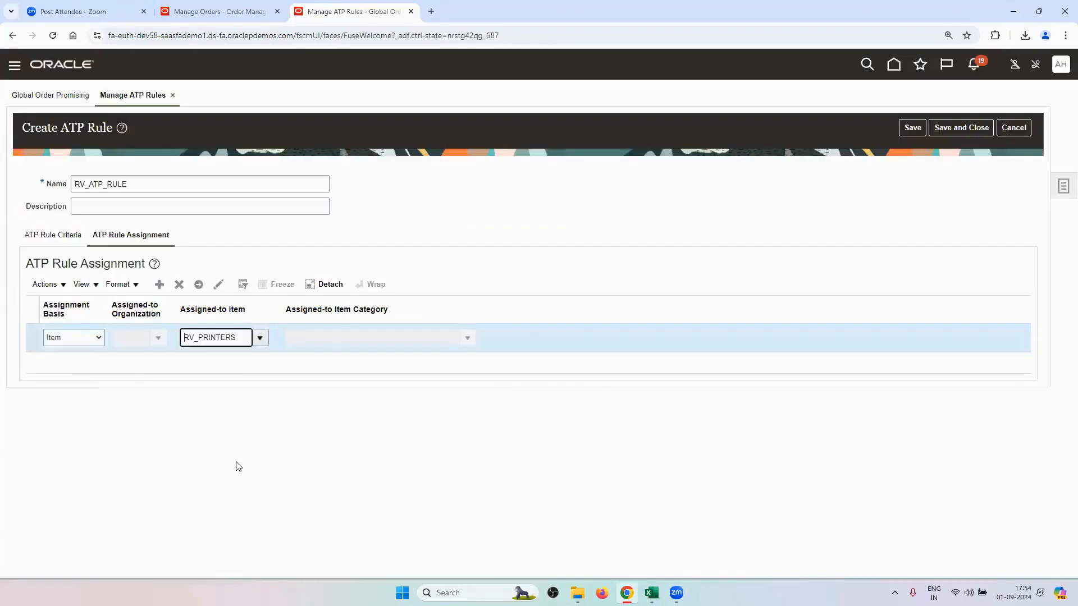
- Copy the rule name RV_ATP_RULE and save and close the new ATP rule
{"action": "left_click", "coordinate": [70, 241]}
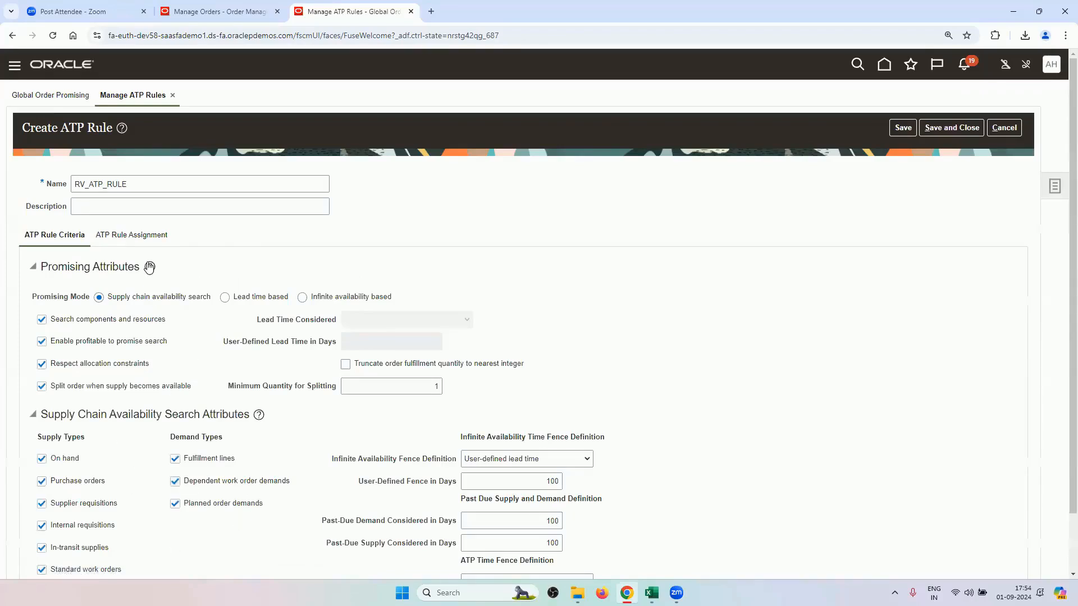
{"action": "left_click", "coordinate": [154, 236]}
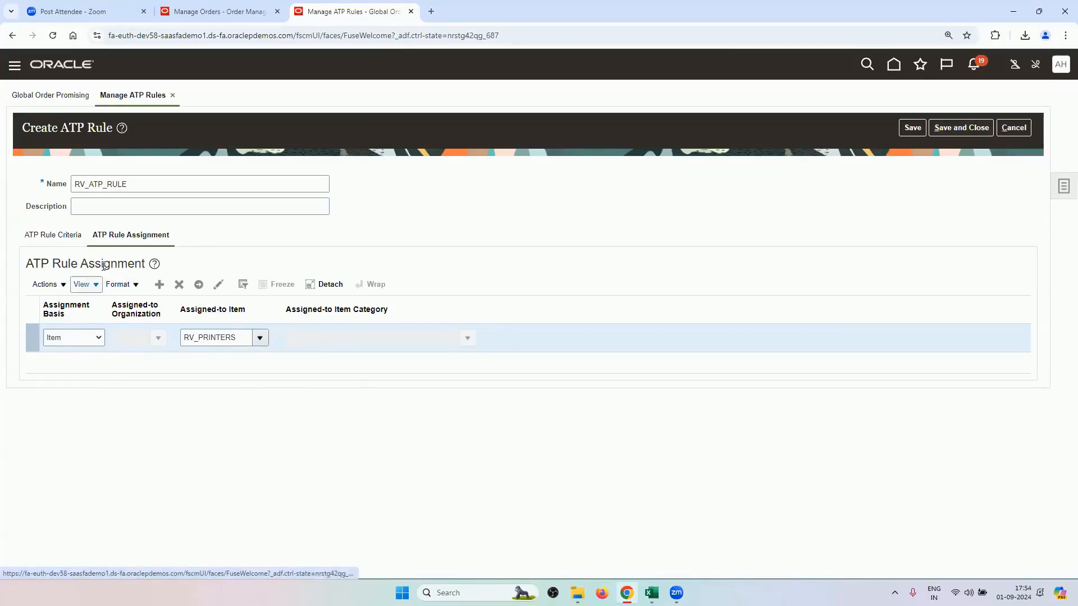
{"action": "double_click", "coordinate": [145, 188]}
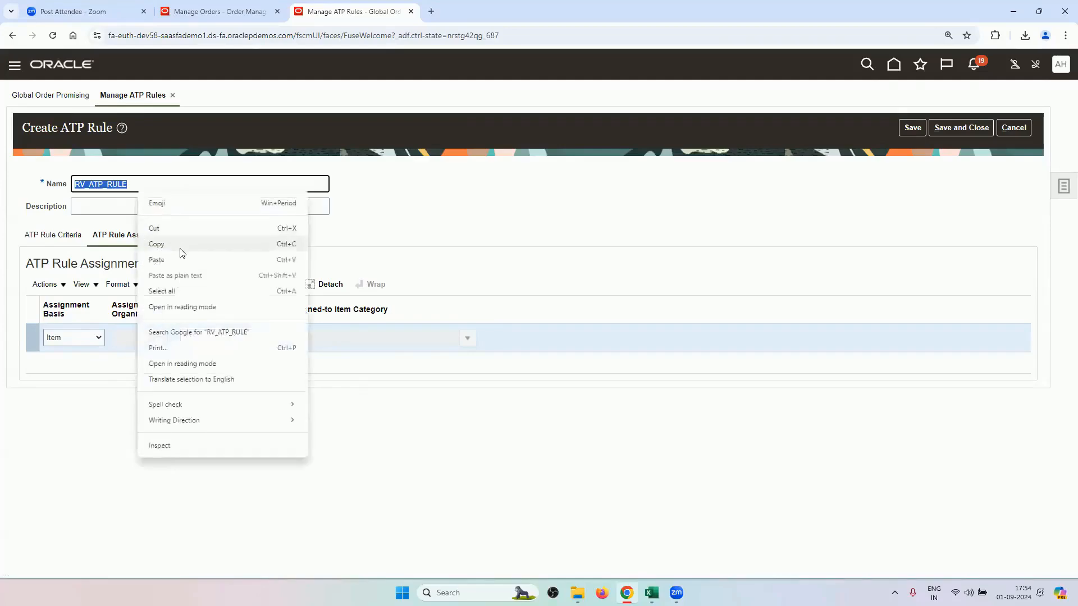
{"action": "left_click", "coordinate": [178, 246]}
{"action": "left_click", "coordinate": [956, 127]}
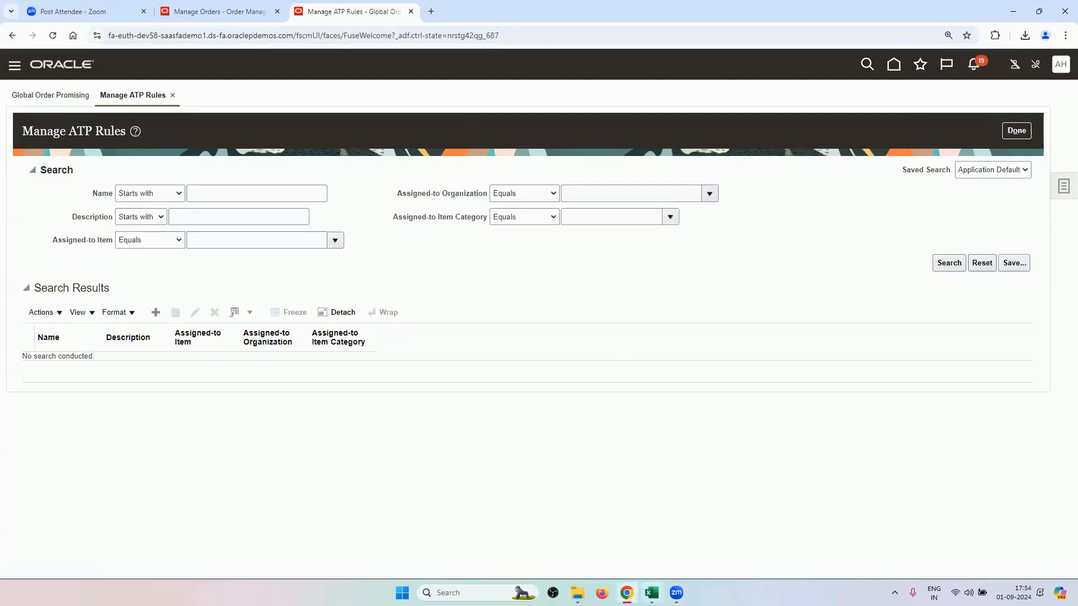
- Switch to Excel and enter RV_ATP_RULE in cell B18 of the Data Sheet, below the currency conversion list value
{"action": "left_click", "coordinate": [651, 592]}
{"action": "left_click", "coordinate": [74, 559]}
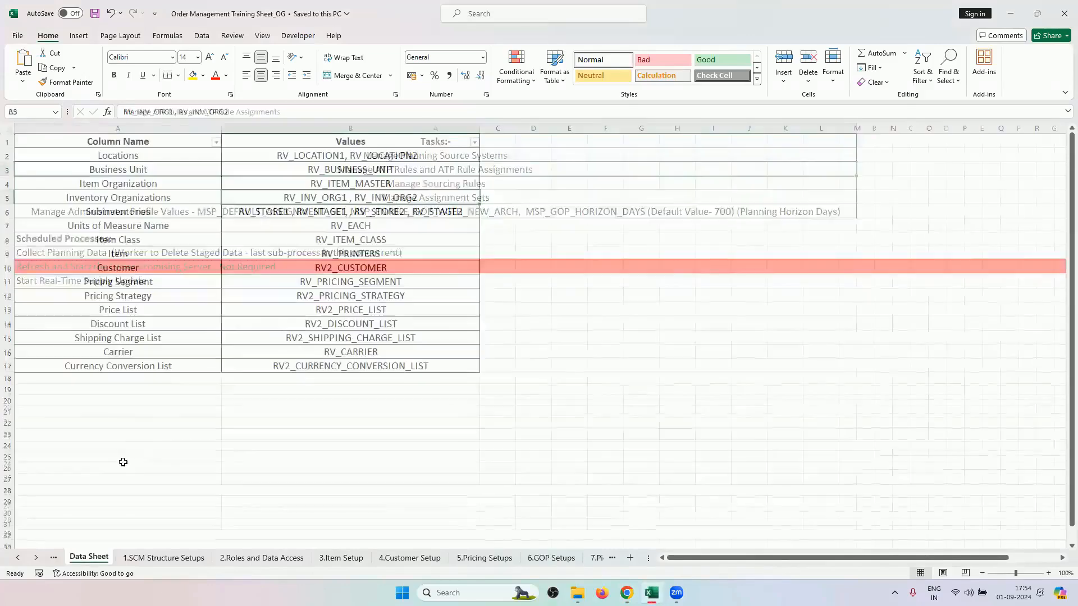
{"action": "left_click", "coordinate": [305, 380]}
{"action": "right_click", "coordinate": [305, 380]}
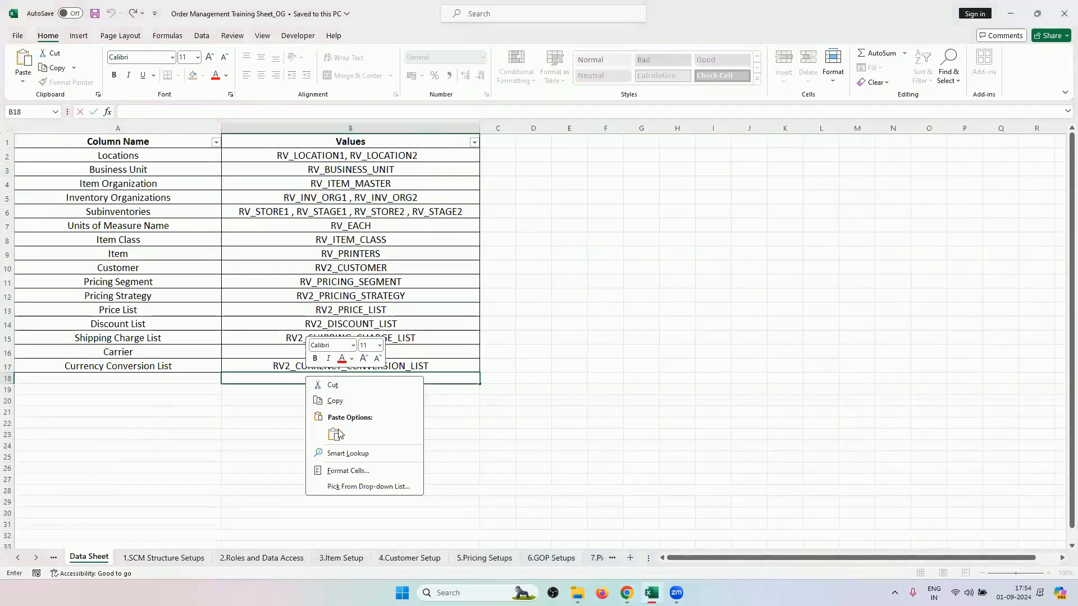
{"action": "key", "text": "Escape"}
{"action": "type", "text": "RV_ATP_RULE"}
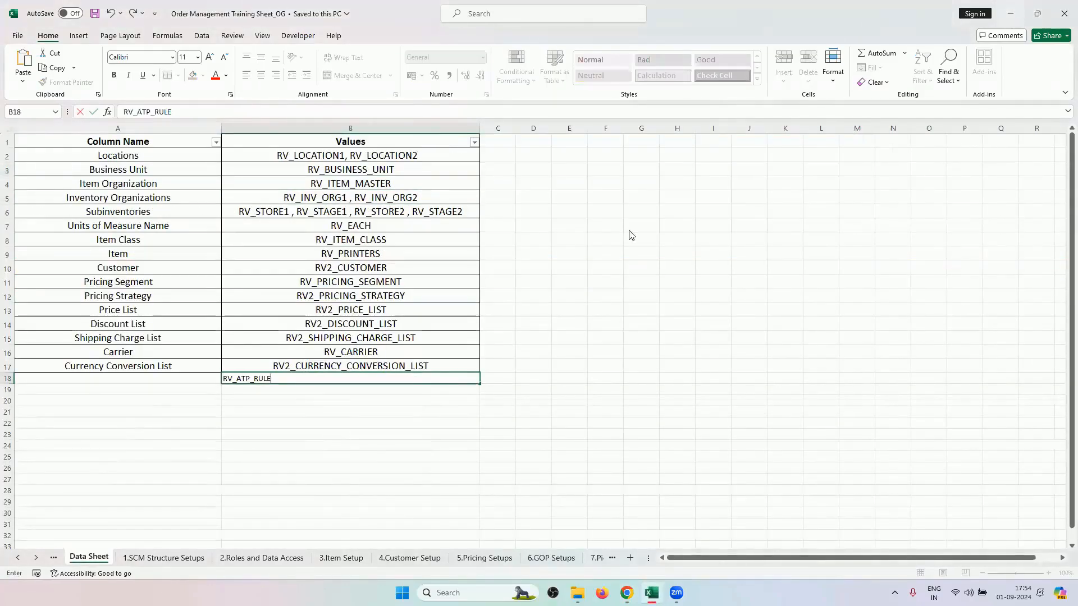
{"action": "left_click", "coordinate": [1021, 16]}
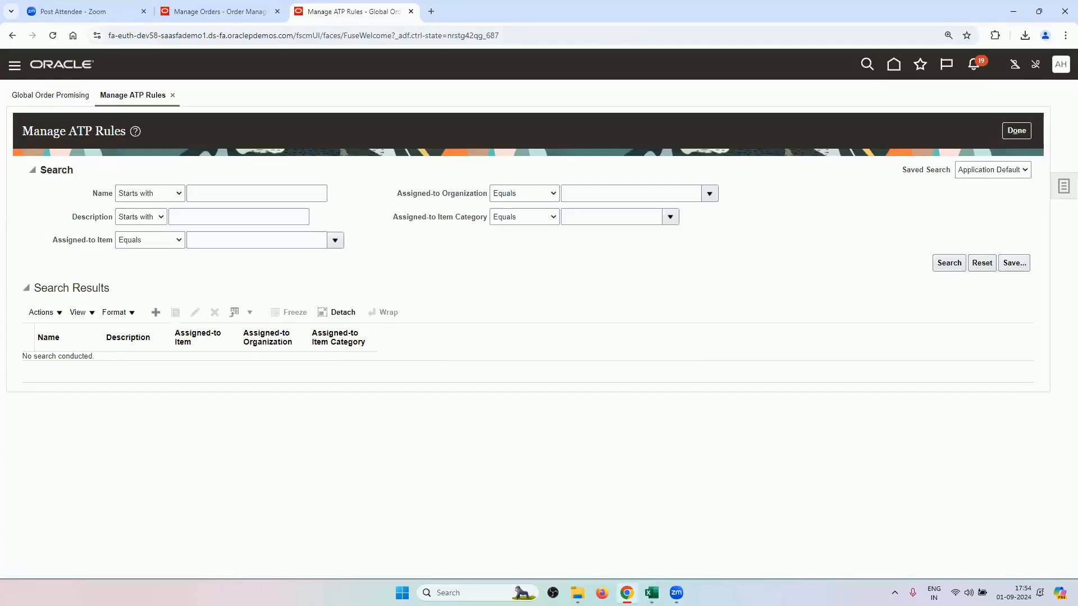
- Look up the Manage Sourcing Rules task on the 6.GOP Setups sheet in Excel and return to Oracle in Chrome
{"action": "left_click", "coordinate": [651, 593]}
{"action": "left_click", "coordinate": [539, 558]}
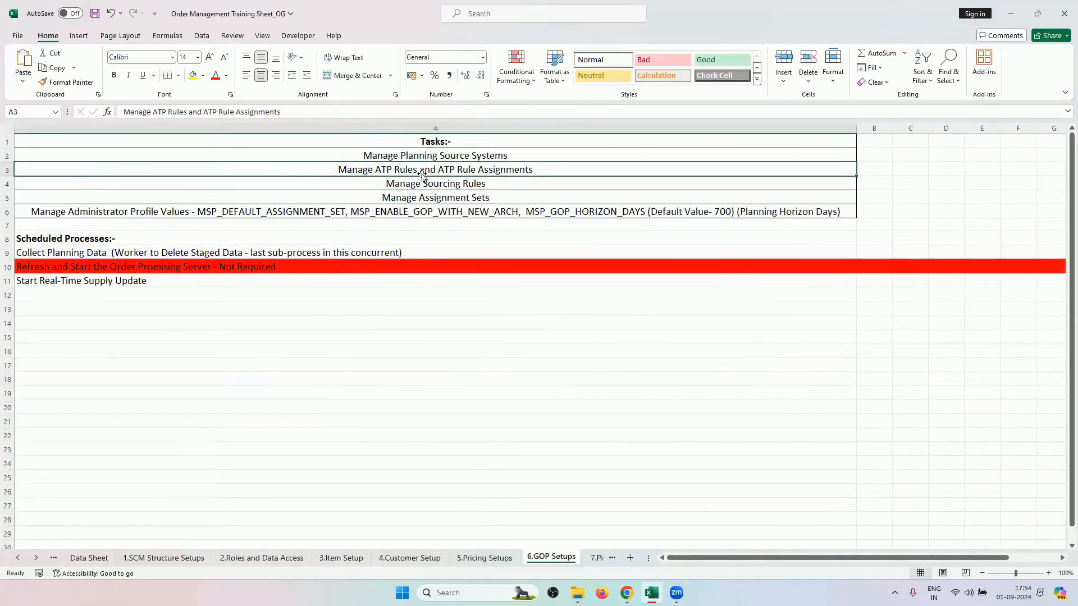
{"action": "left_click", "coordinate": [452, 183]}
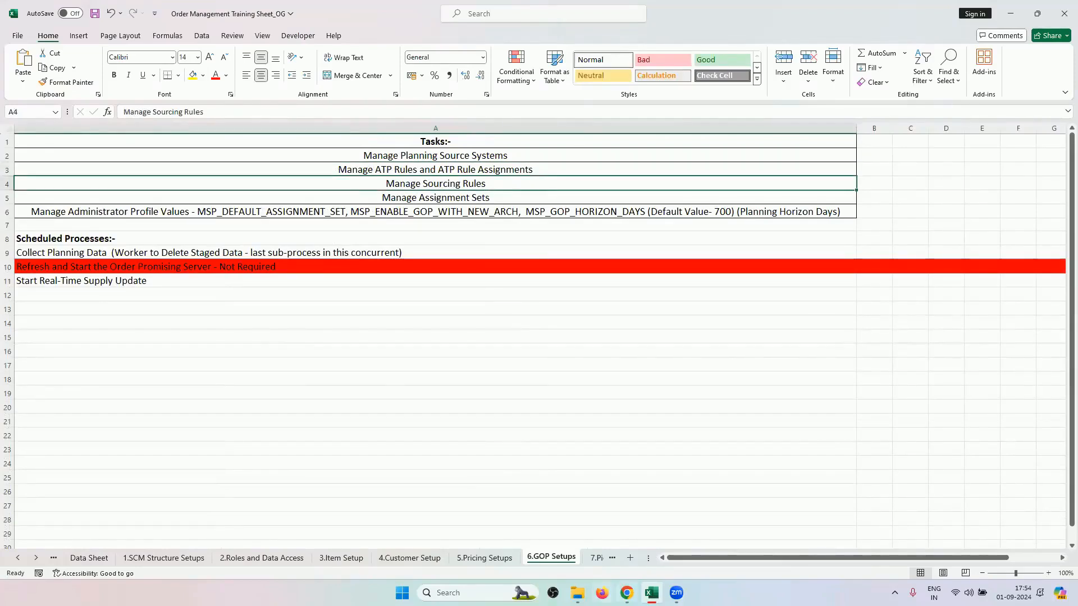
{"action": "left_click", "coordinate": [621, 591]}
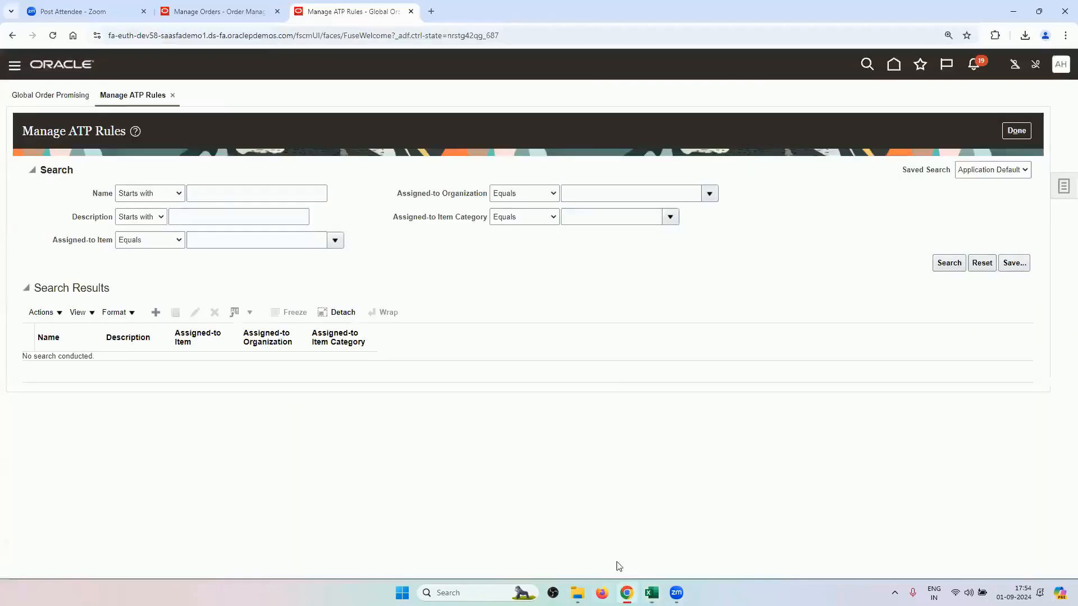
- Close the Manage ATP Rules page and open Manage Sourcing Rules from the Global Order Promising tasks
{"action": "left_click", "coordinate": [1015, 132]}
{"action": "left_click", "coordinate": [1059, 188]}
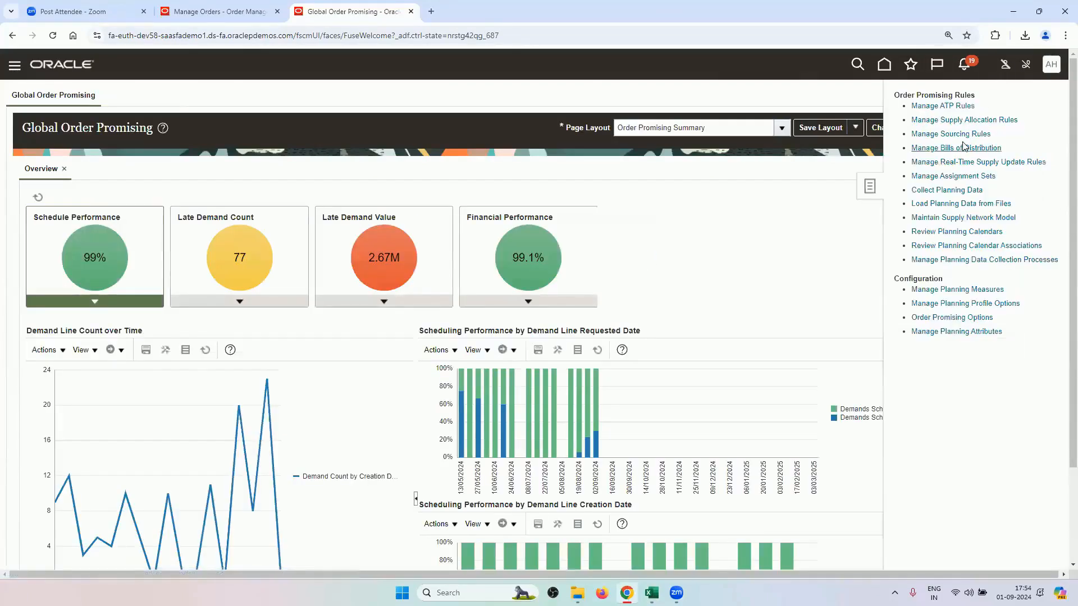
{"action": "left_click", "coordinate": [918, 149]}
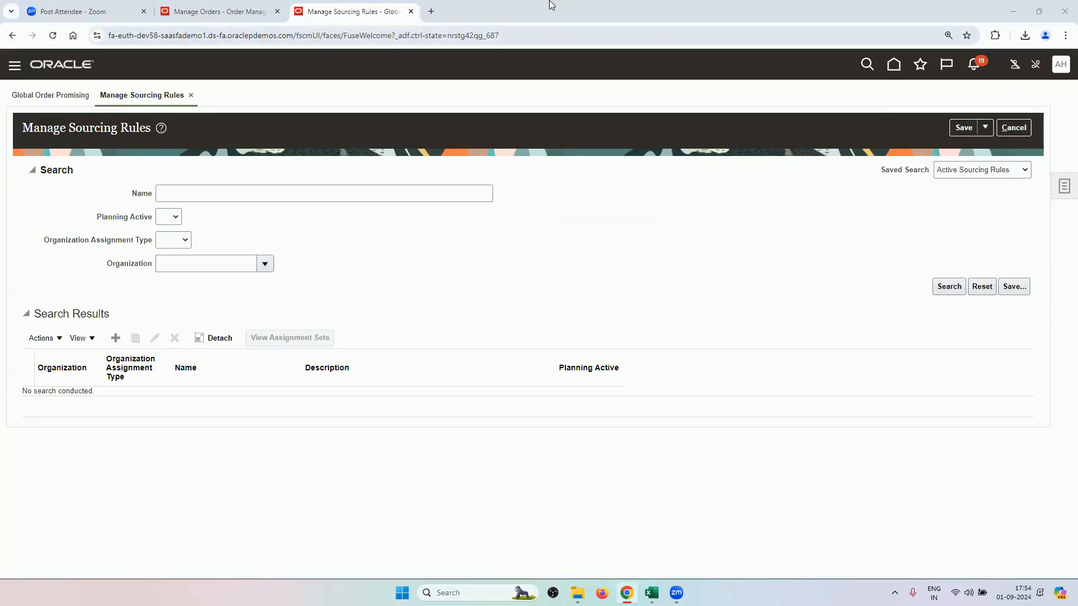
- Create a new sourcing rule named RV_SOURCING_RULE_GOLBAL and copy its name
{"action": "left_click", "coordinate": [116, 338]}
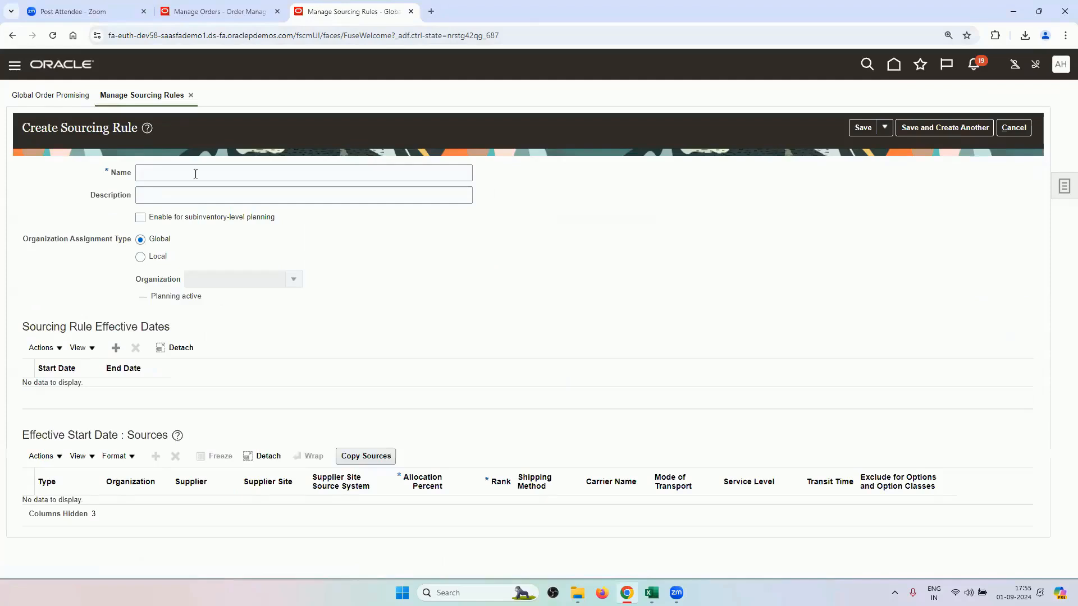
{"action": "left_click", "coordinate": [192, 175]}
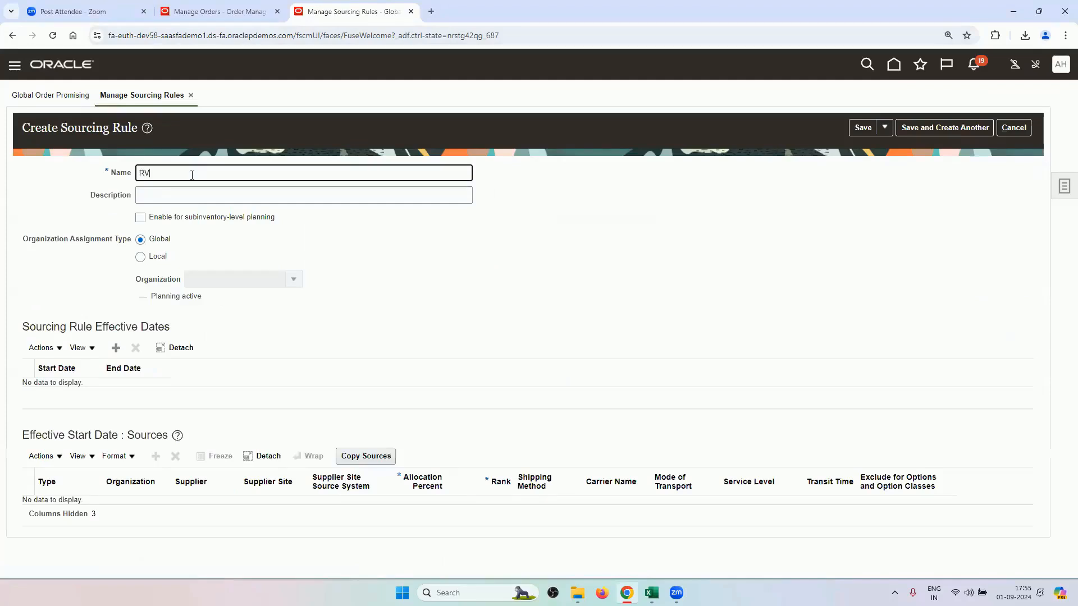
{"action": "type", "text": "RV_SOURCING_RULE_GOLBAL"}
{"action": "key", "text": "ctrl+a"}
{"action": "key", "text": "ctrl+c"}
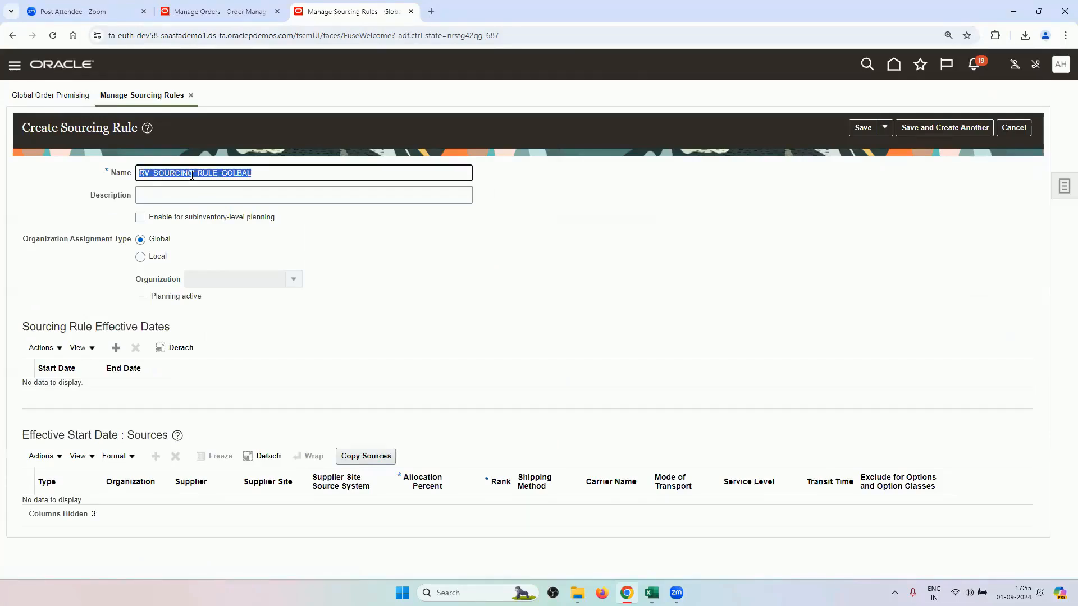
- Switch to Excel and paste the sourcing rule name into cell B19 of the Data Sheet, below RV_ATP_RULE
{"action": "left_click", "coordinate": [651, 593]}
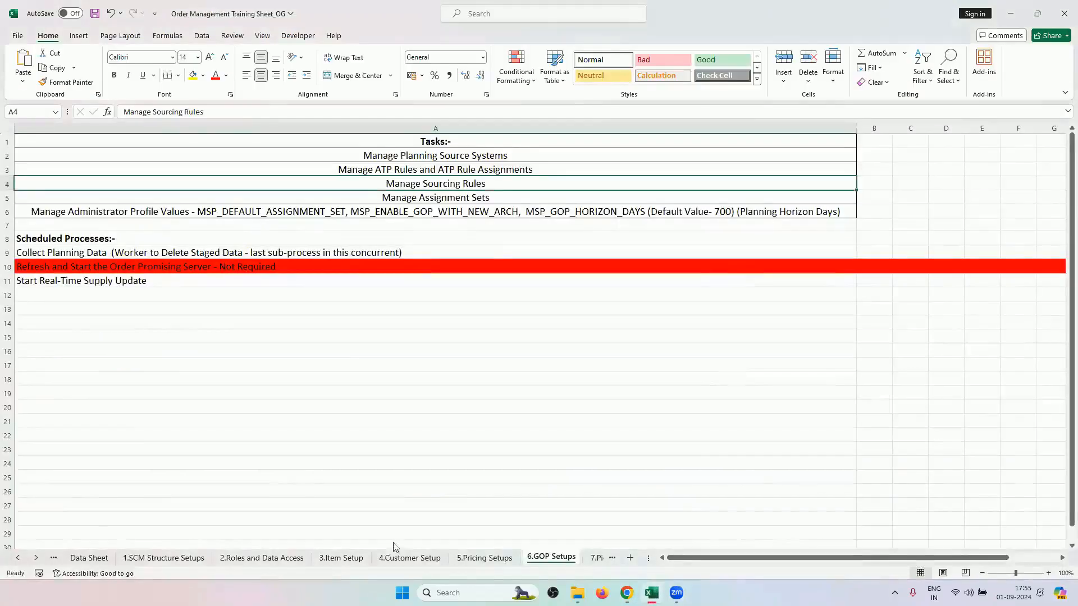
{"action": "left_click", "coordinate": [86, 559]}
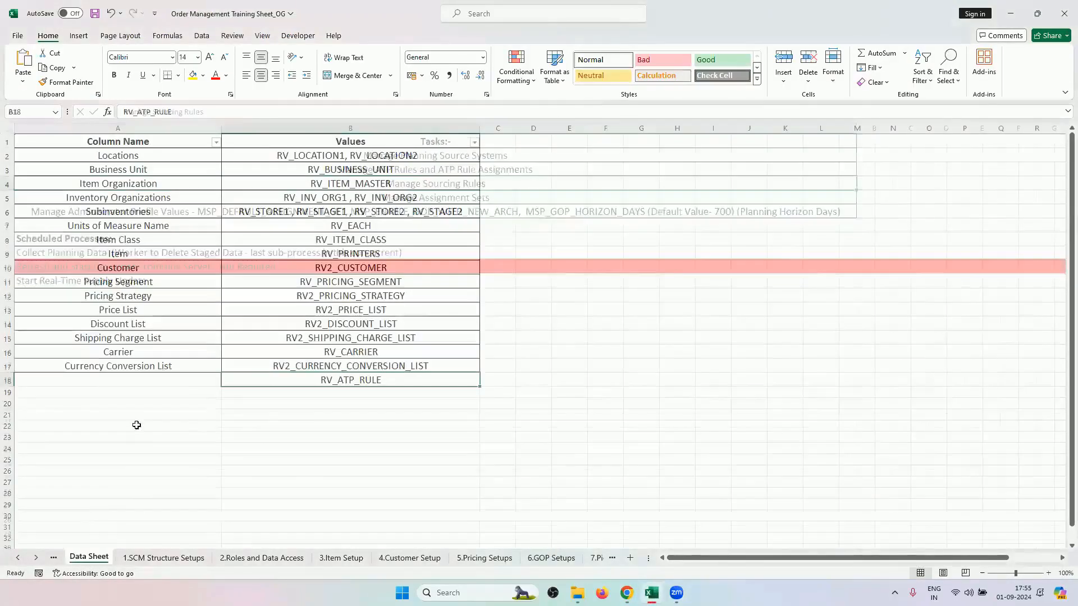
{"action": "left_click", "coordinate": [297, 395]}
{"action": "right_click", "coordinate": [297, 396]}
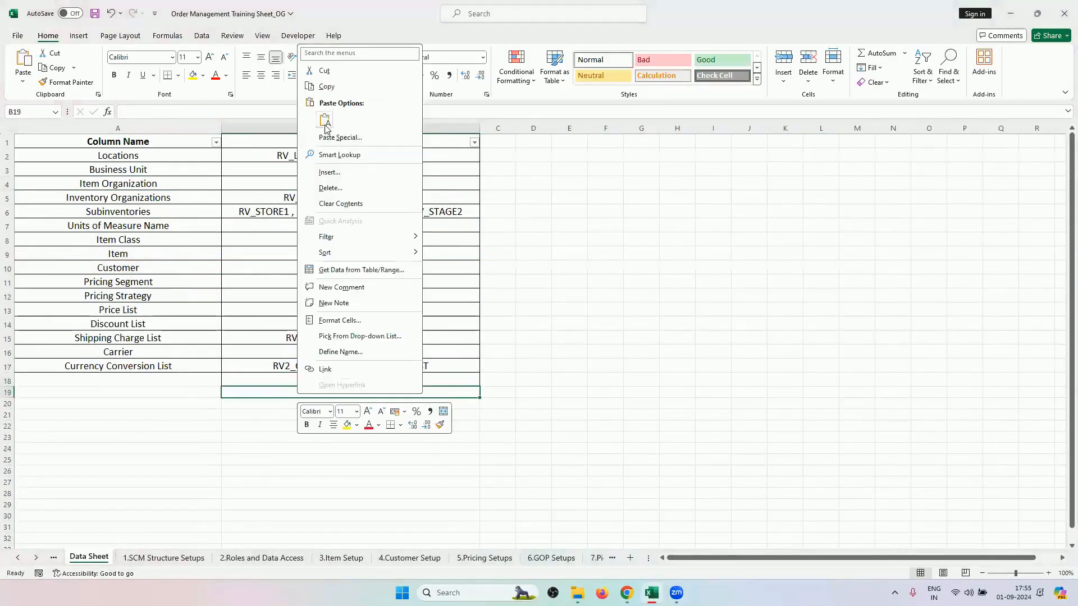
{"action": "left_click", "coordinate": [324, 121]}
{"action": "left_click", "coordinate": [301, 370]}
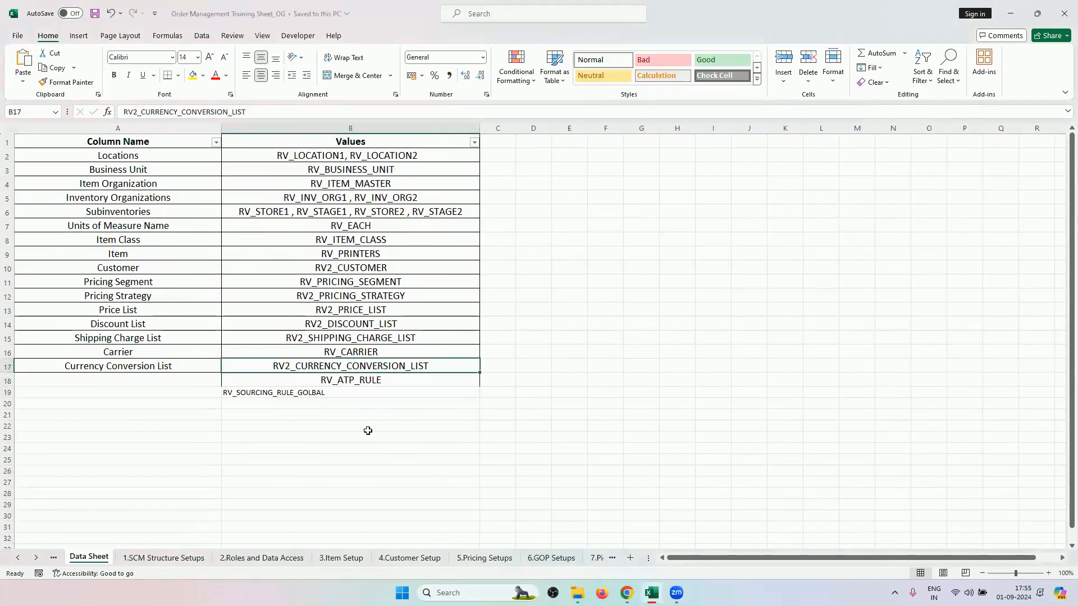
- Review the supply part of the RV2_CUSTOMER order's shipment details in Chrome and return to the new sourcing rule
{"action": "left_click", "coordinate": [627, 592]}
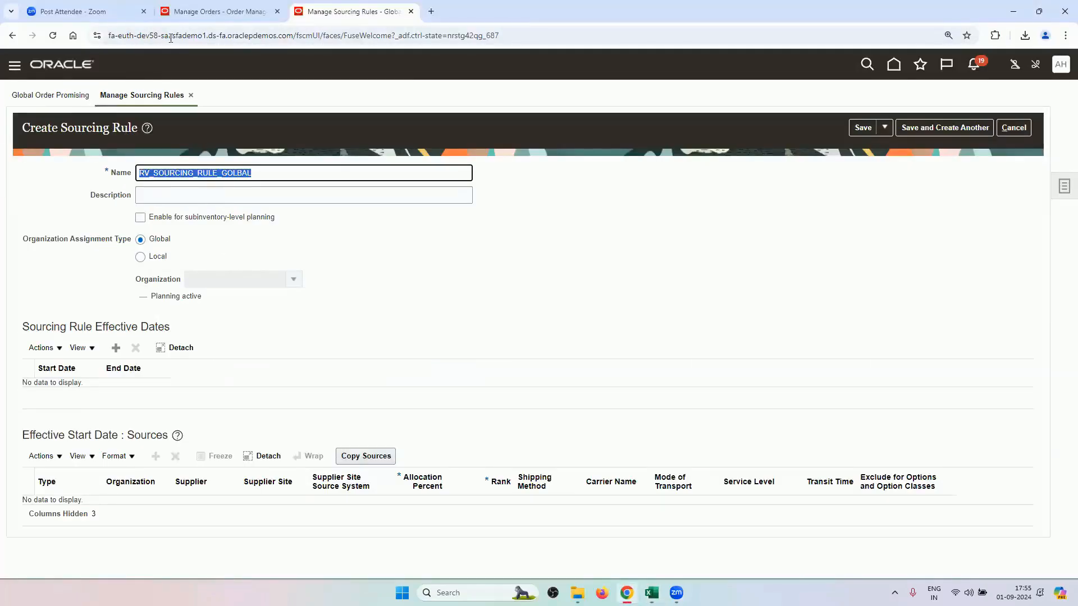
{"action": "left_click", "coordinate": [202, 11]}
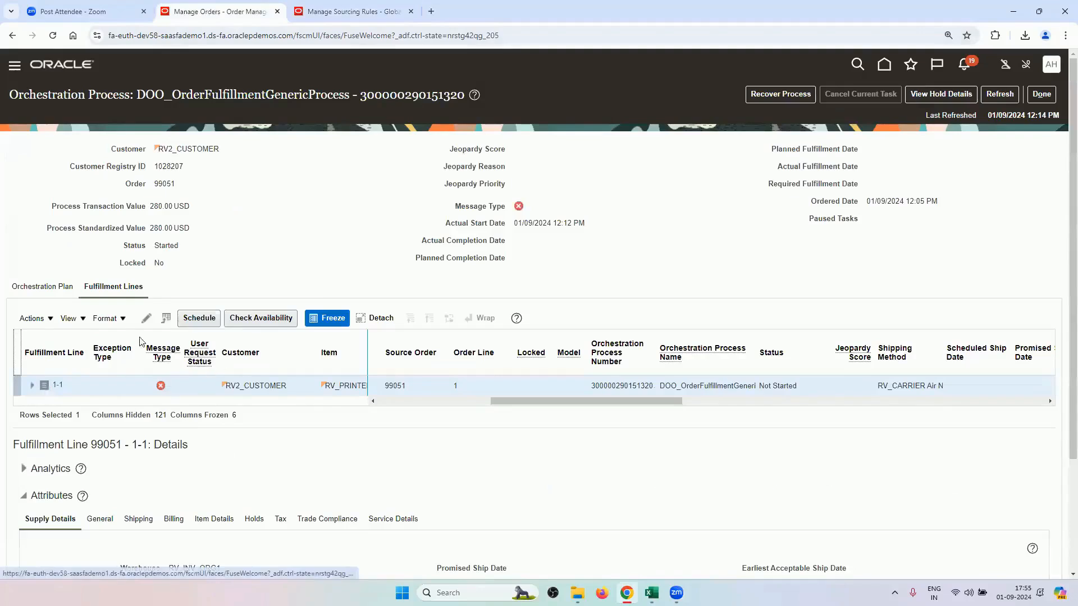
{"action": "left_click", "coordinate": [1041, 93]}
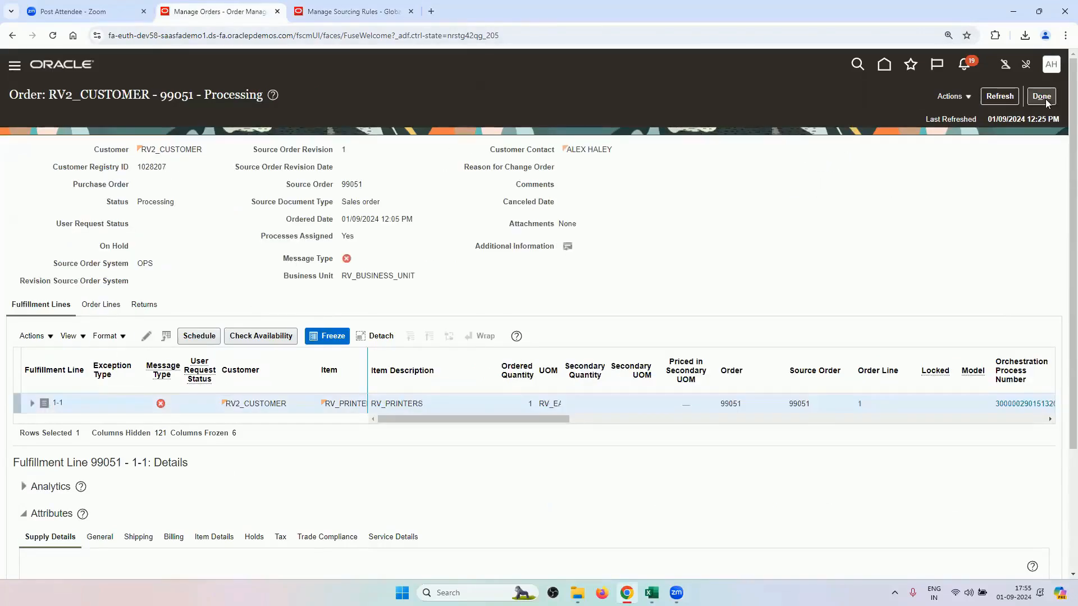
{"action": "left_click", "coordinate": [1043, 99]}
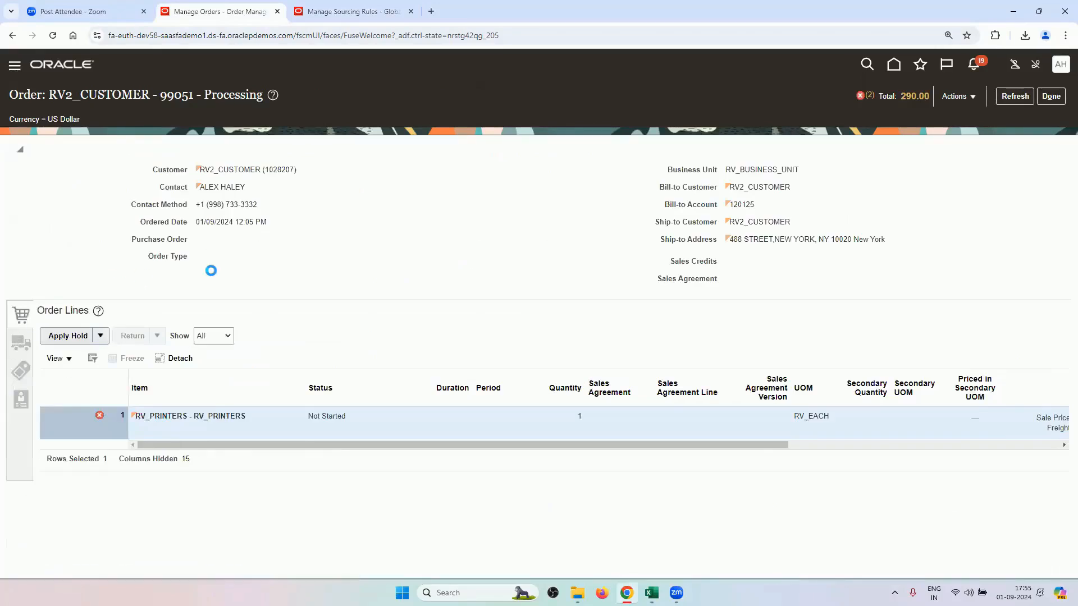
{"action": "left_click", "coordinate": [134, 342]}
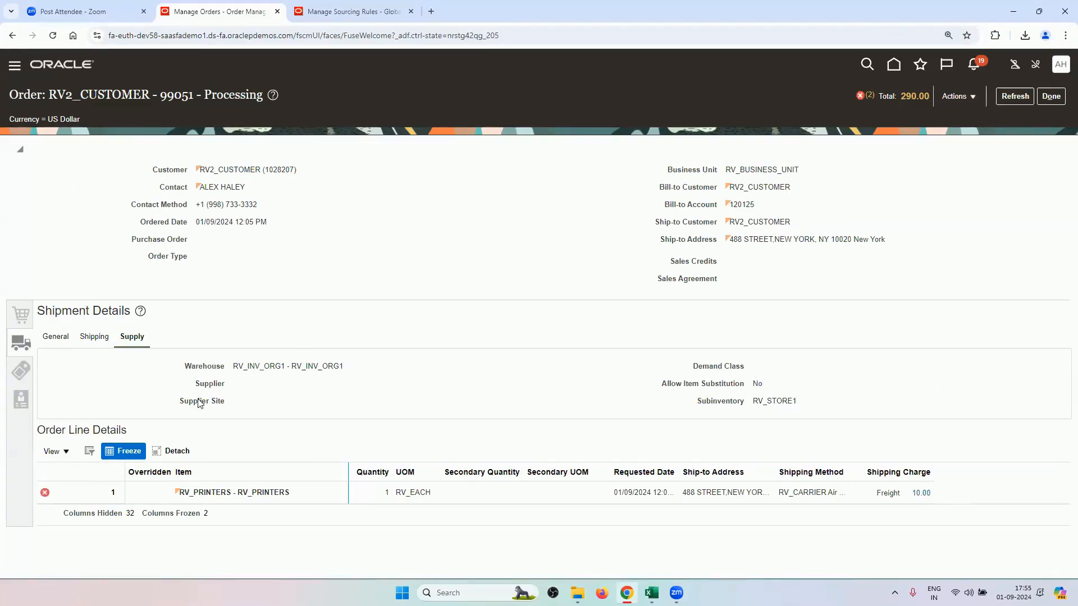
{"action": "left_click", "coordinate": [321, 10]}
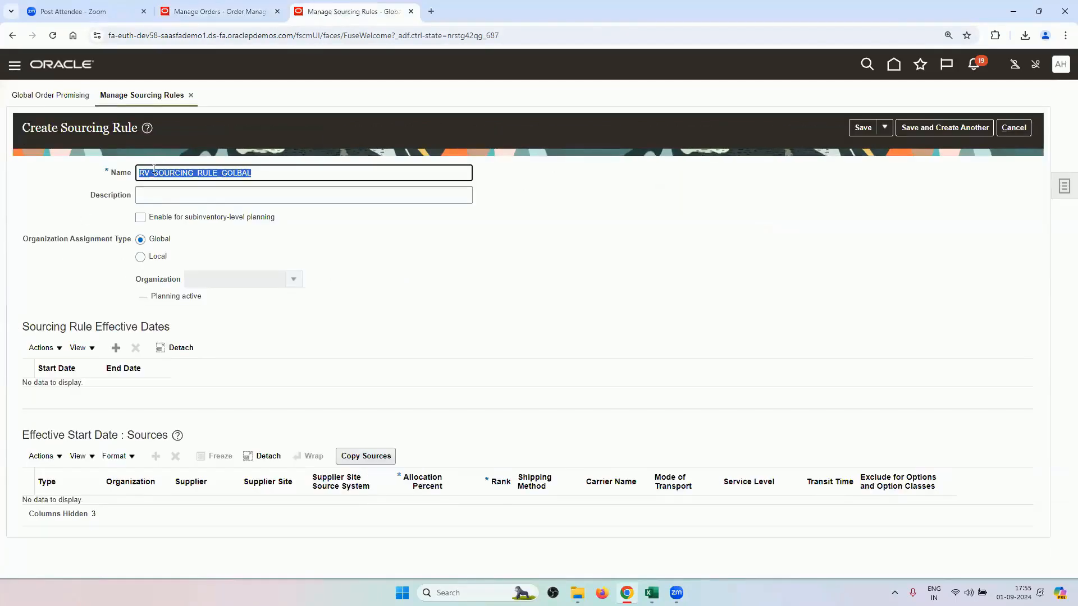
- Add an effective date row starting 01/09/2024 to the sourcing rule and a source row beneath it
{"action": "left_click", "coordinate": [235, 192]}
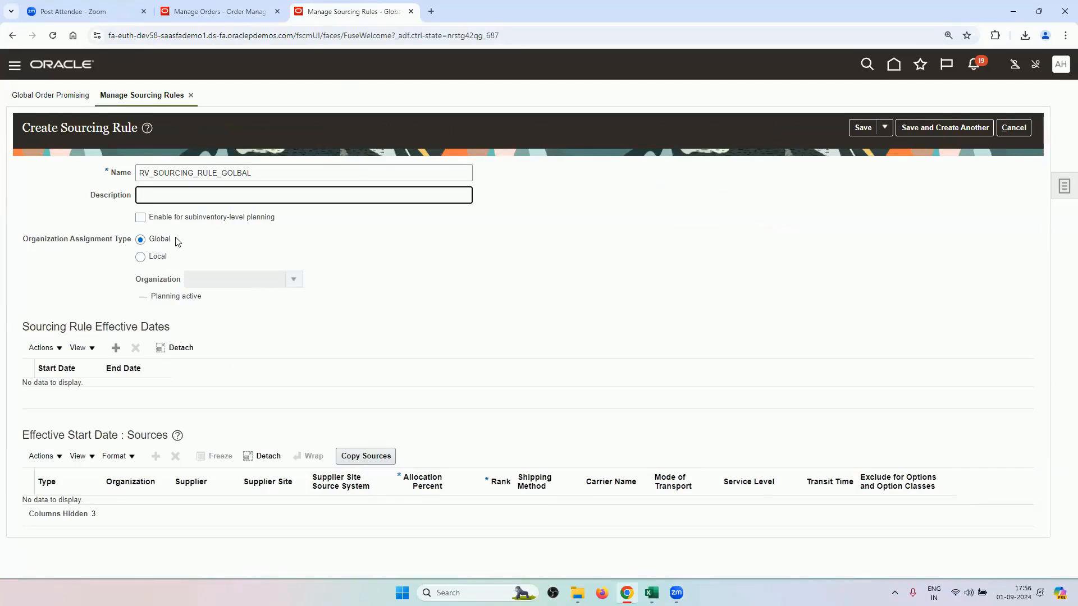
{"action": "left_click", "coordinate": [116, 347]}
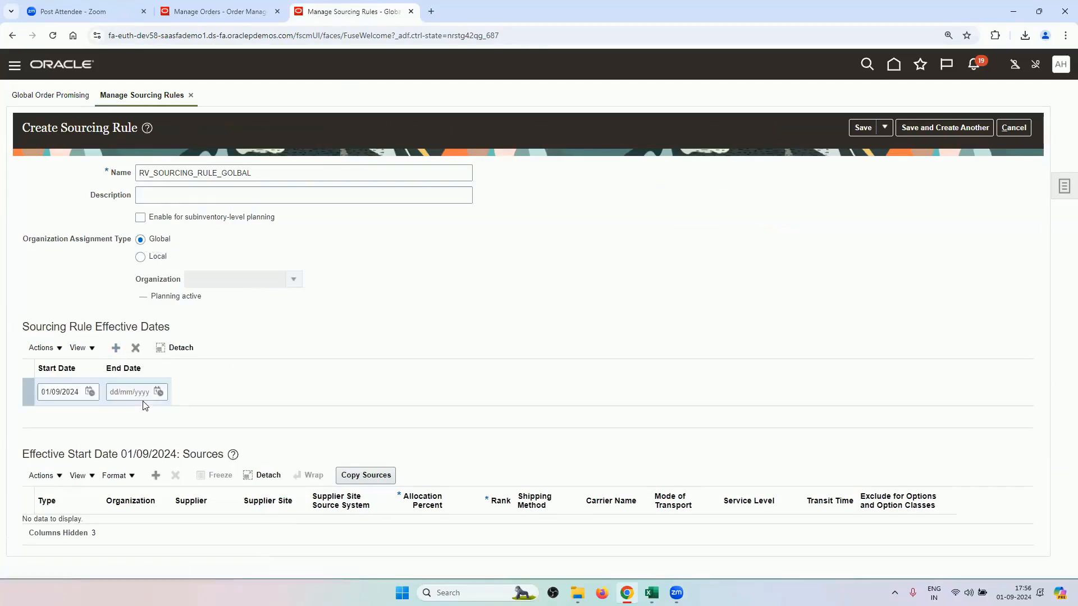
{"action": "left_click", "coordinate": [159, 477]}
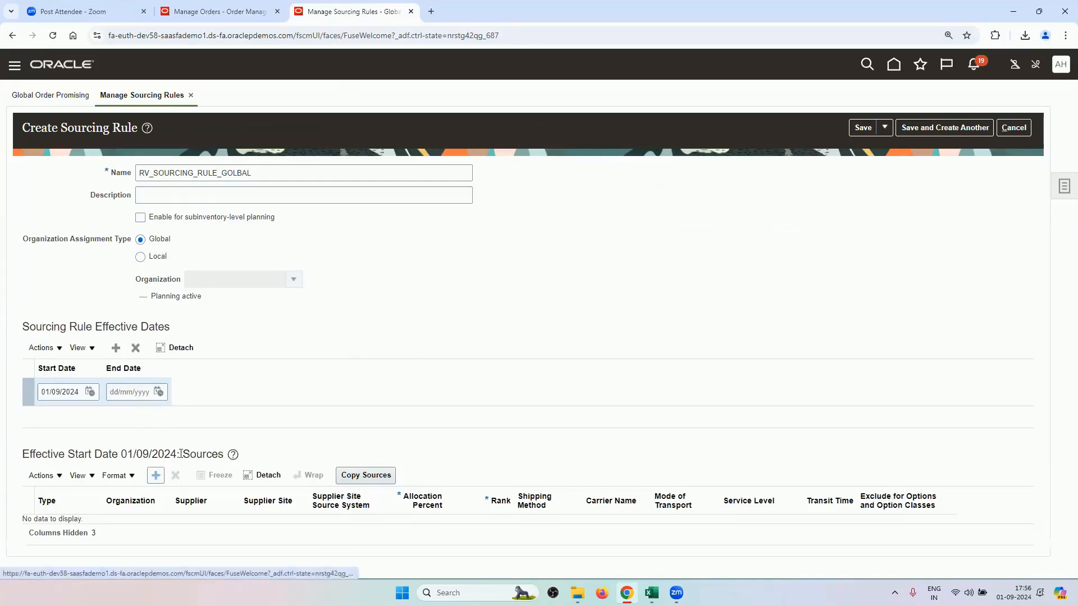
{"action": "left_click", "coordinate": [159, 477]}
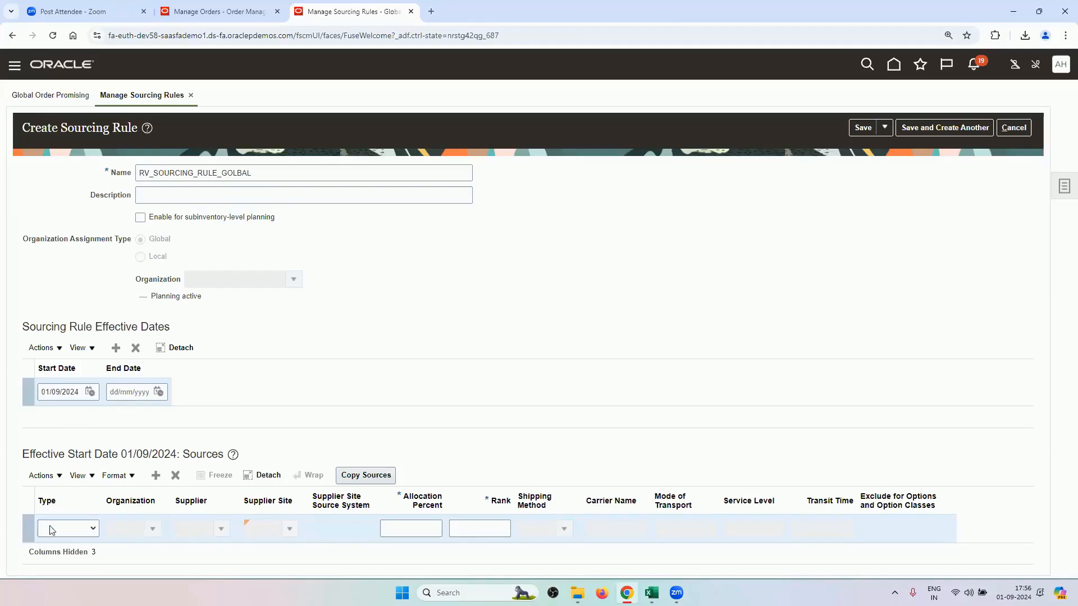
- Set the source row's type to Transfer from and its organization to RV_INV_ORG1
{"action": "left_click", "coordinate": [71, 530]}
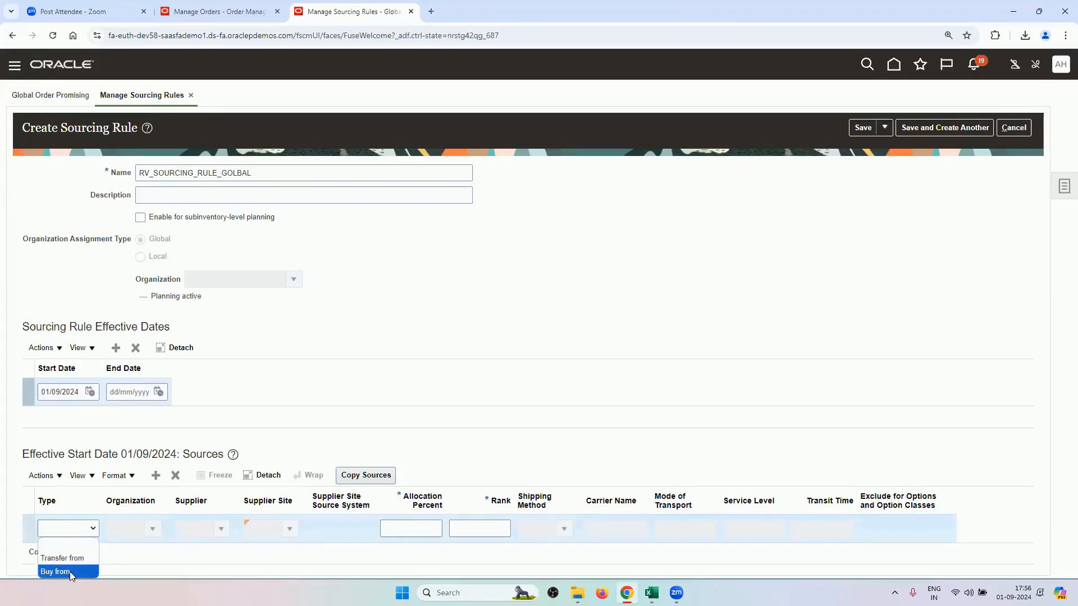
{"action": "left_click", "coordinate": [79, 559]}
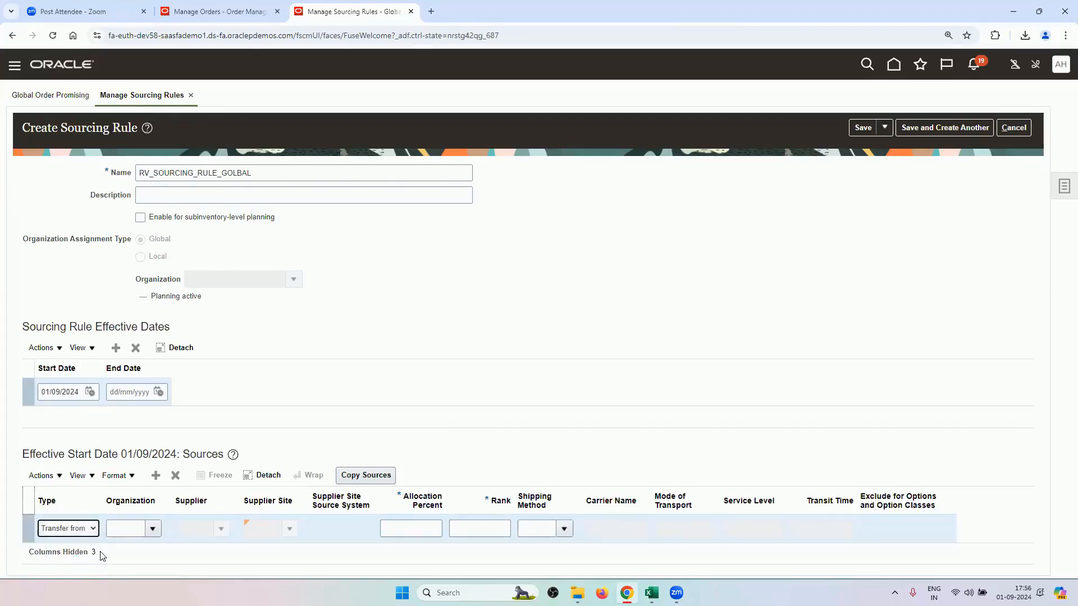
{"action": "left_click", "coordinate": [125, 528]}
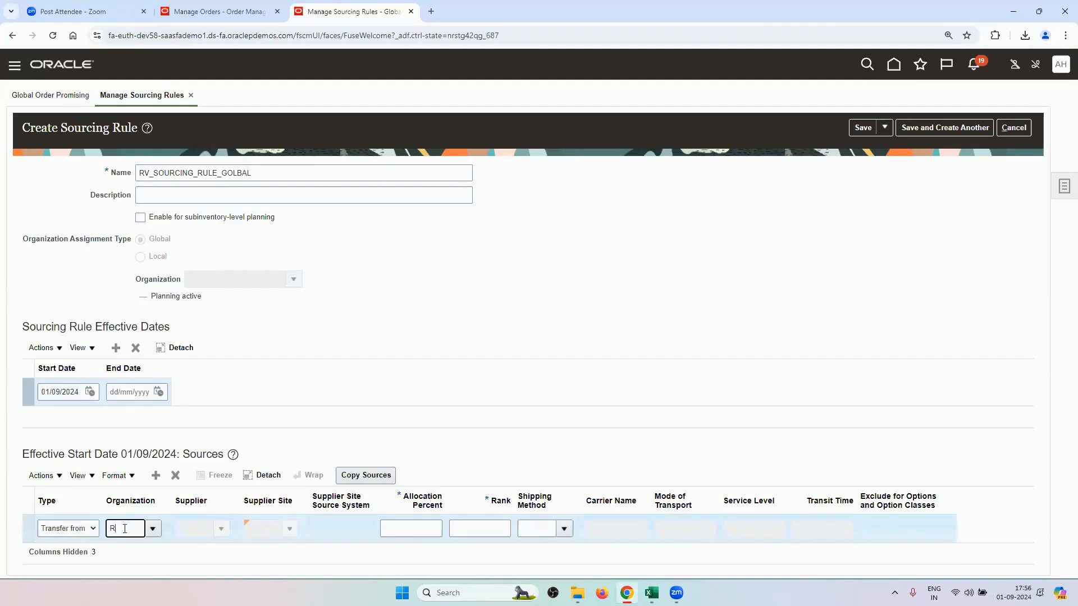
{"action": "type", "text": "RV"}
{"action": "key", "text": "Tab"}
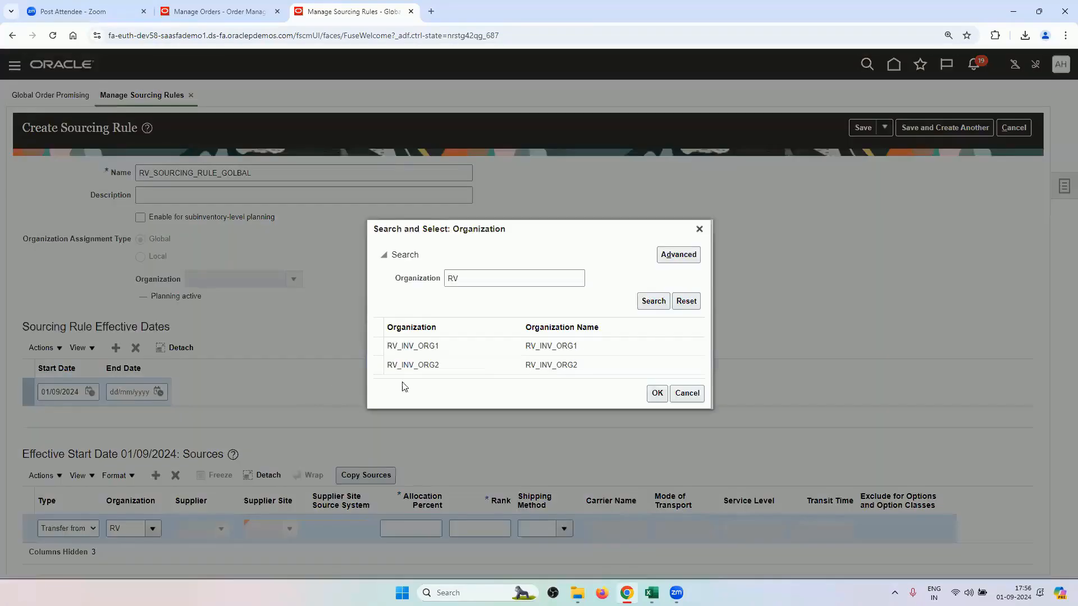
{"action": "left_click", "coordinate": [529, 345]}
{"action": "left_click", "coordinate": [656, 394]}
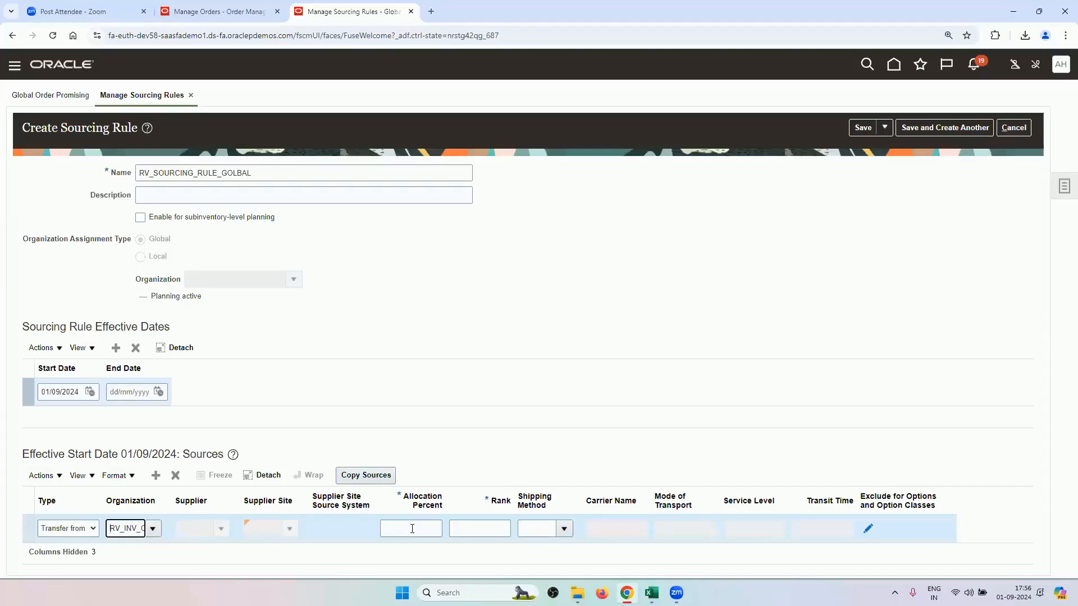
- Set the source row's allocation percent to 100 and its rank to 1
{"action": "left_click", "coordinate": [408, 529]}
{"action": "type", "text": "100"}
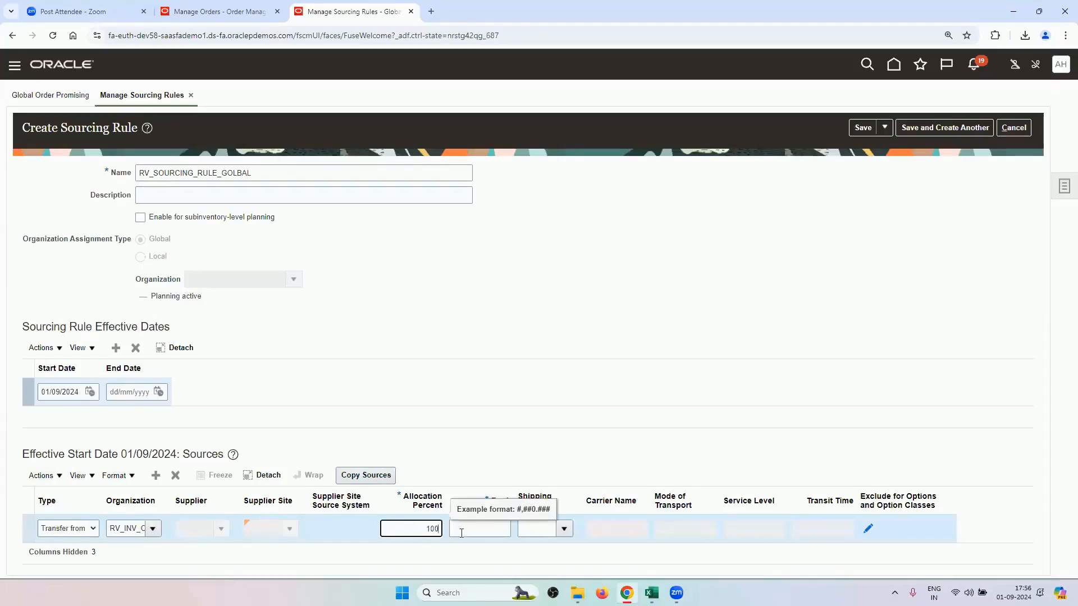
{"action": "left_click", "coordinate": [461, 531]}
{"action": "type", "text": "1"}
- Try to find a shipping method starting with RV for the source row, and leave the shipping method blank
{"action": "left_click", "coordinate": [528, 531]}
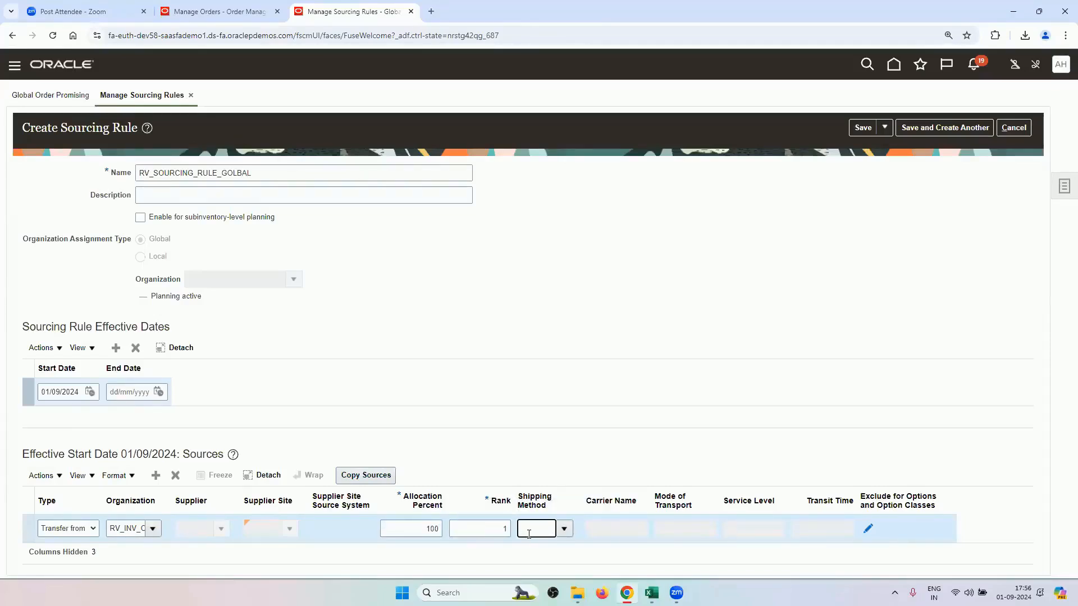
{"action": "key", "text": "Tab"}
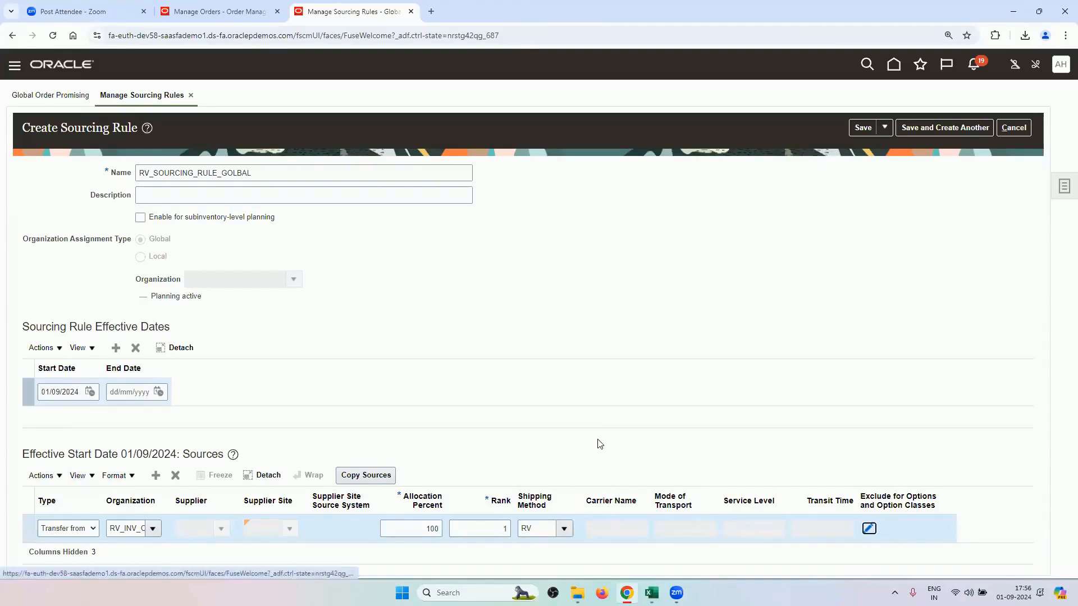
{"action": "left_click", "coordinate": [565, 529]}
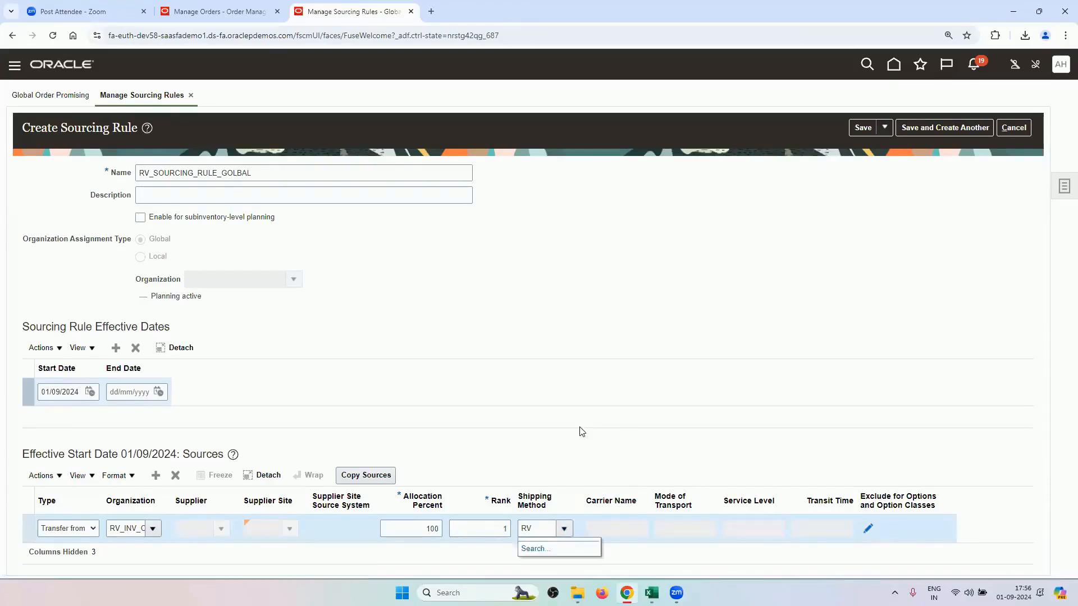
{"action": "left_click", "coordinate": [546, 549]}
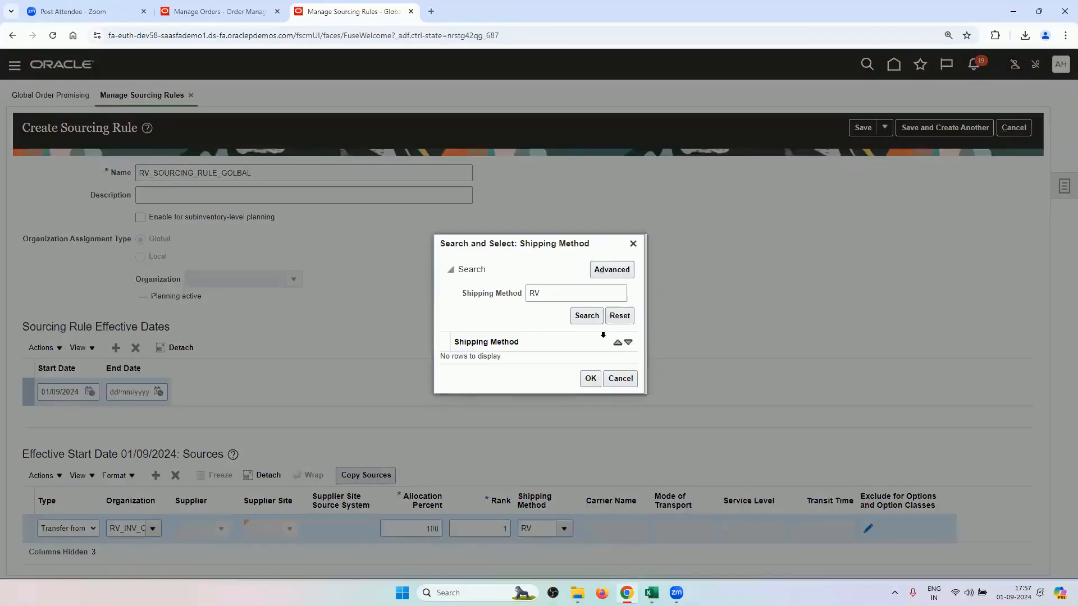
{"action": "left_click", "coordinate": [584, 316]}
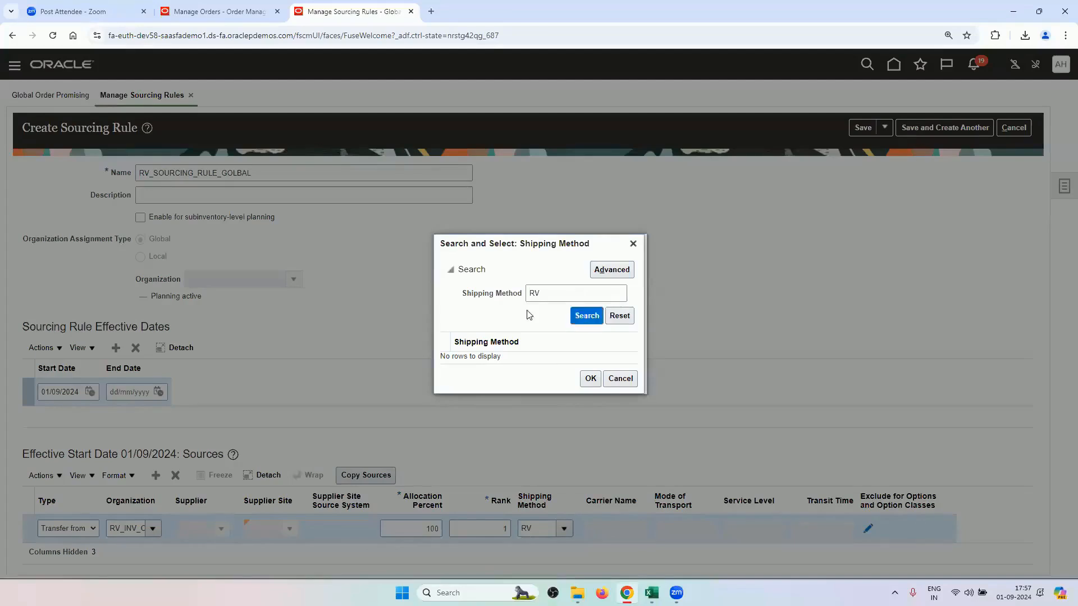
{"action": "left_click", "coordinate": [591, 378]}
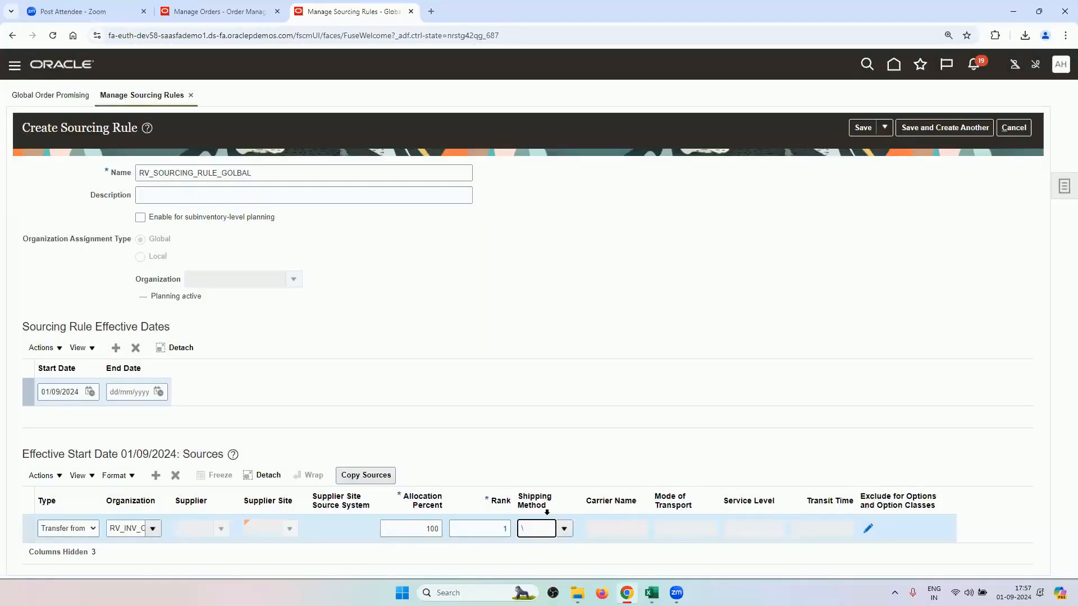
{"action": "key", "text": "BackSpace"}
{"action": "left_click", "coordinate": [571, 471]}
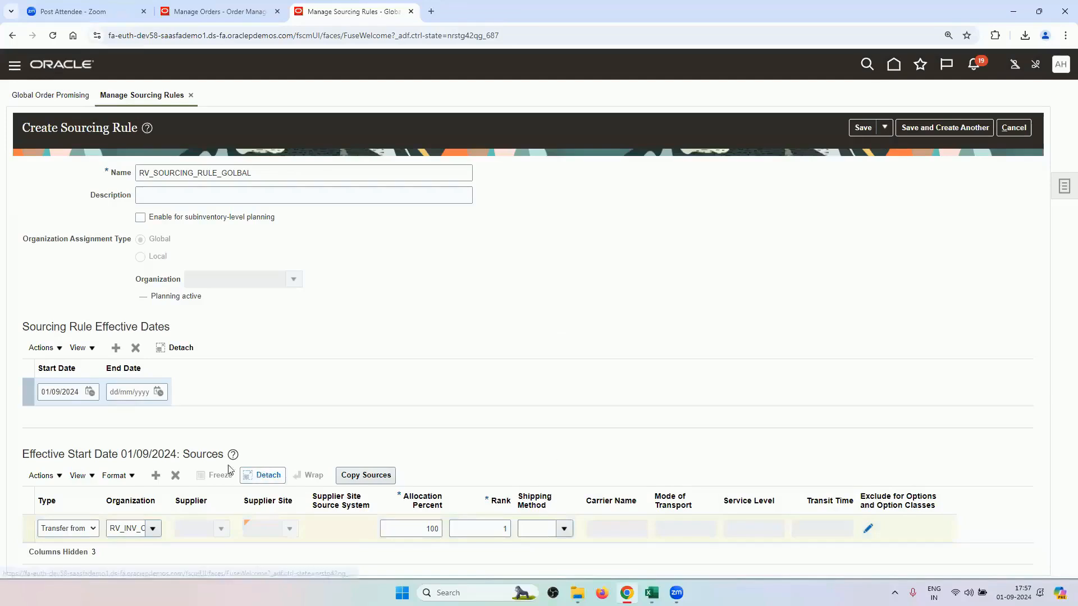
- Add a second source row of type Transfer from with organization RV_INV_ORG2
{"action": "left_click", "coordinate": [156, 475]}
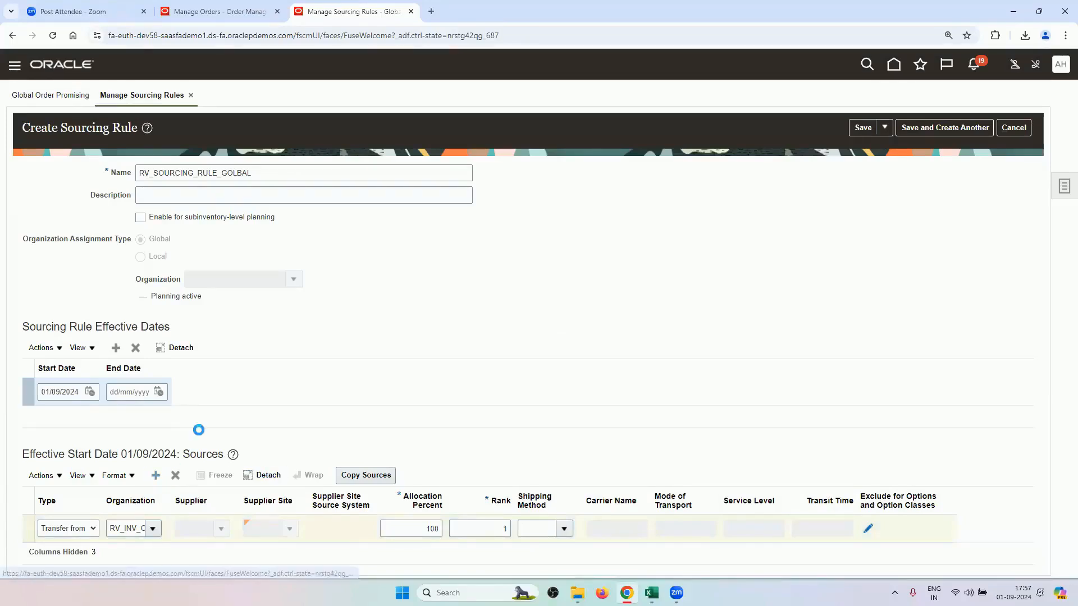
{"action": "left_click", "coordinate": [66, 503]}
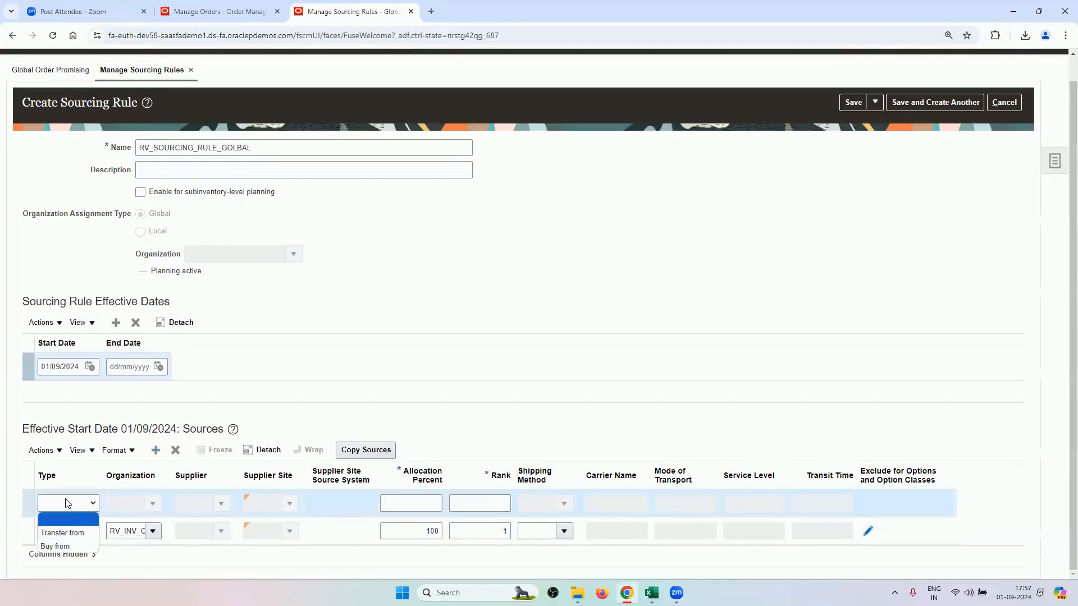
{"action": "left_click", "coordinate": [63, 533]}
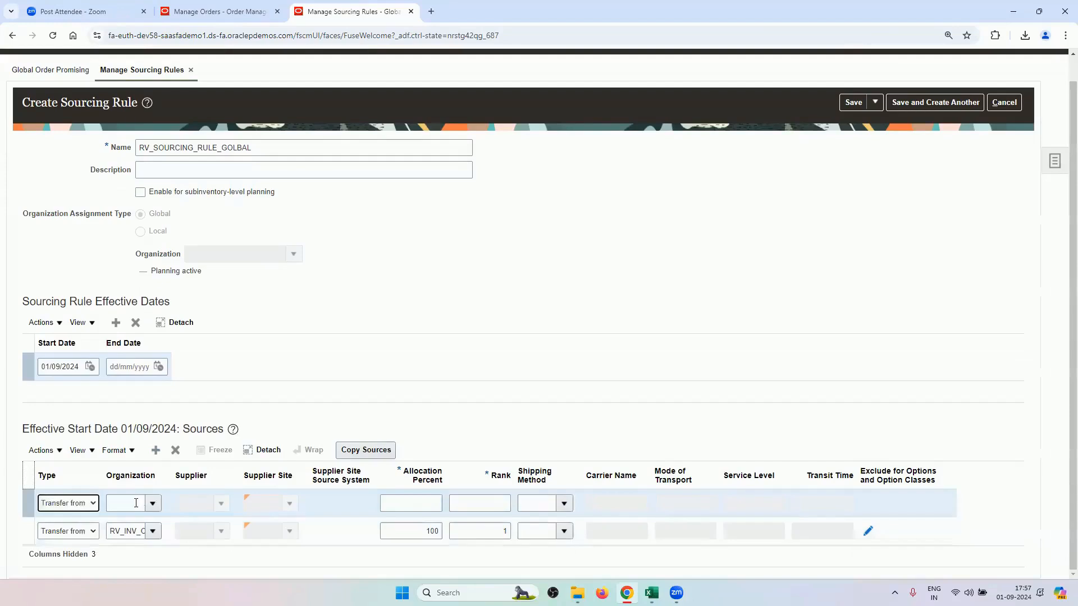
{"action": "left_click", "coordinate": [136, 503]}
{"action": "type", "text": "RV"}
{"action": "key", "text": "Tab"}
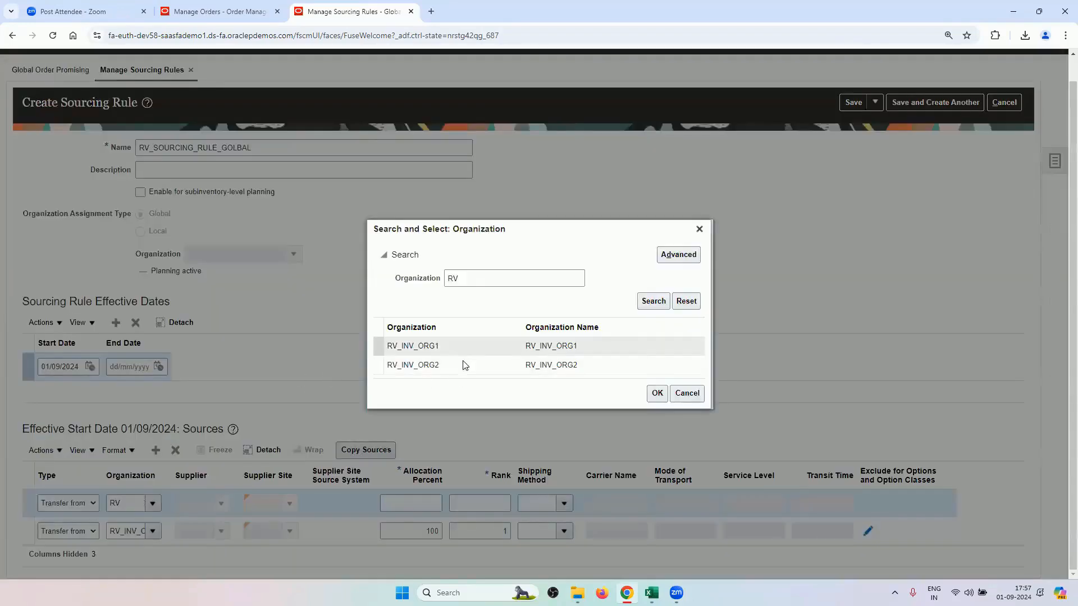
{"action": "left_click", "coordinate": [463, 366]}
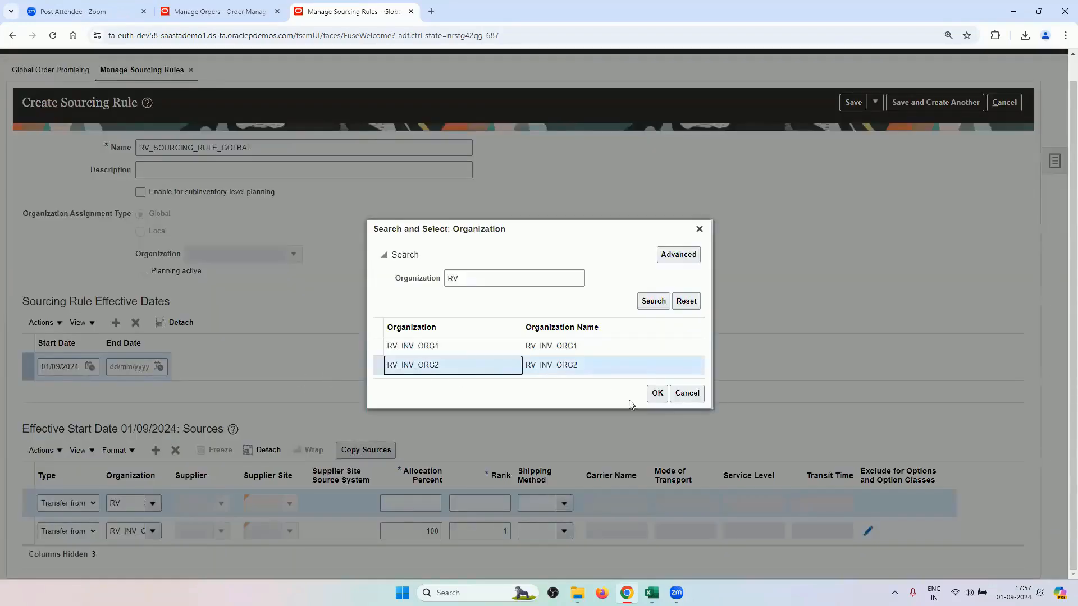
{"action": "left_click", "coordinate": [656, 393]}
- Set the RV_INV_ORG2 source's allocation percent to 100 and rank to 2, and widen the Organization column to show full names
{"action": "left_click", "coordinate": [408, 503]}
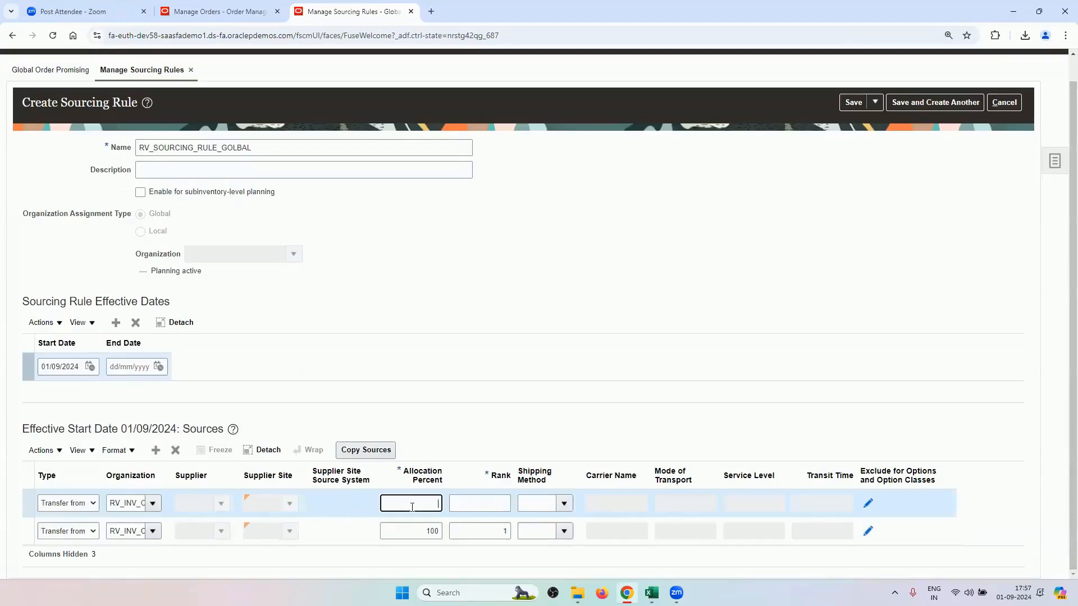
{"action": "type", "text": "100"}
{"action": "left_click", "coordinate": [469, 503]}
{"action": "left_click", "coordinate": [534, 430]}
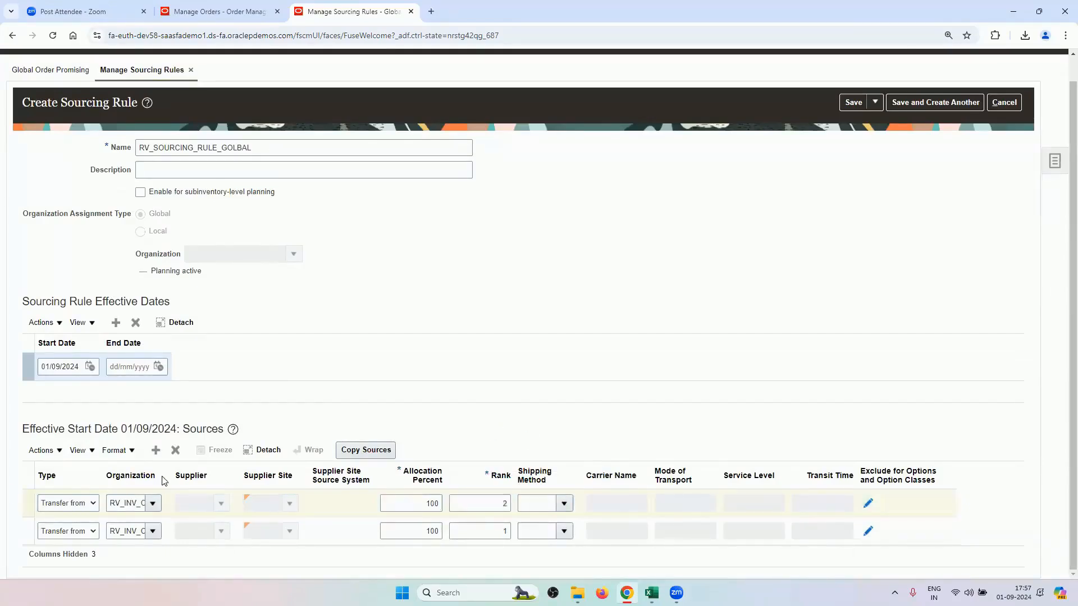
{"action": "left_click_drag", "start_coordinate": [171, 480], "coordinate": [228, 480]}
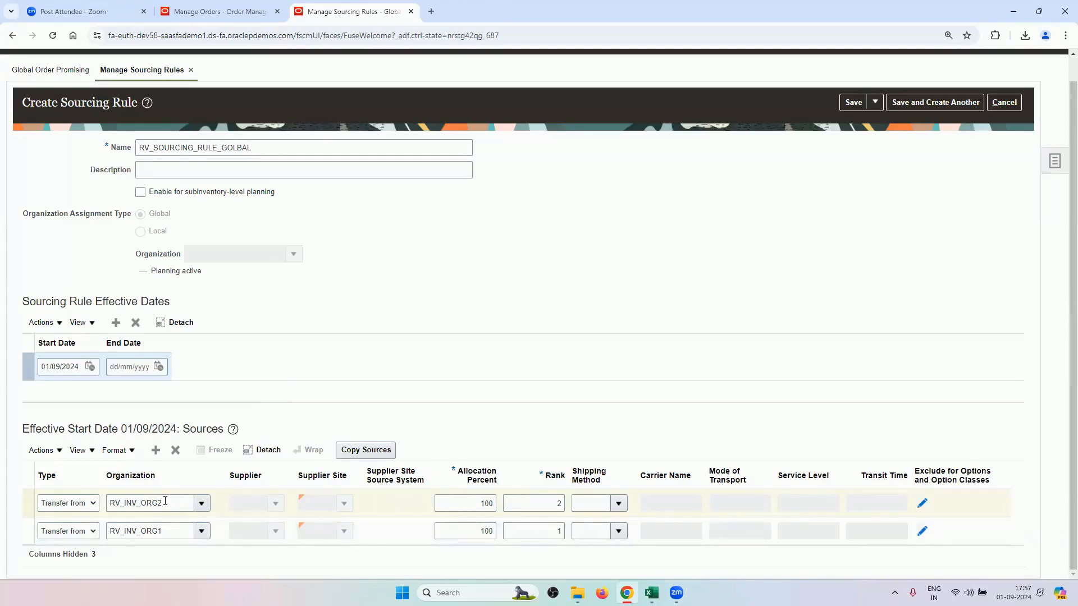
- Check the RV2_CUSTOMER order's supply warehouse against the sourcing rule's source organizations and allocation
{"action": "left_click", "coordinate": [235, 10]}
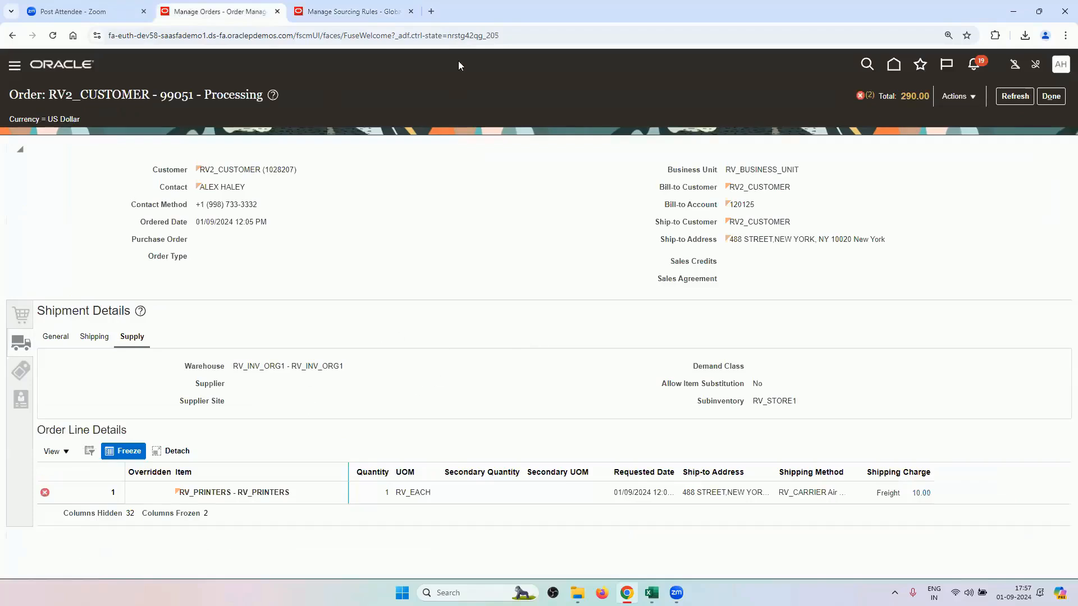
{"action": "left_click", "coordinate": [351, 11]}
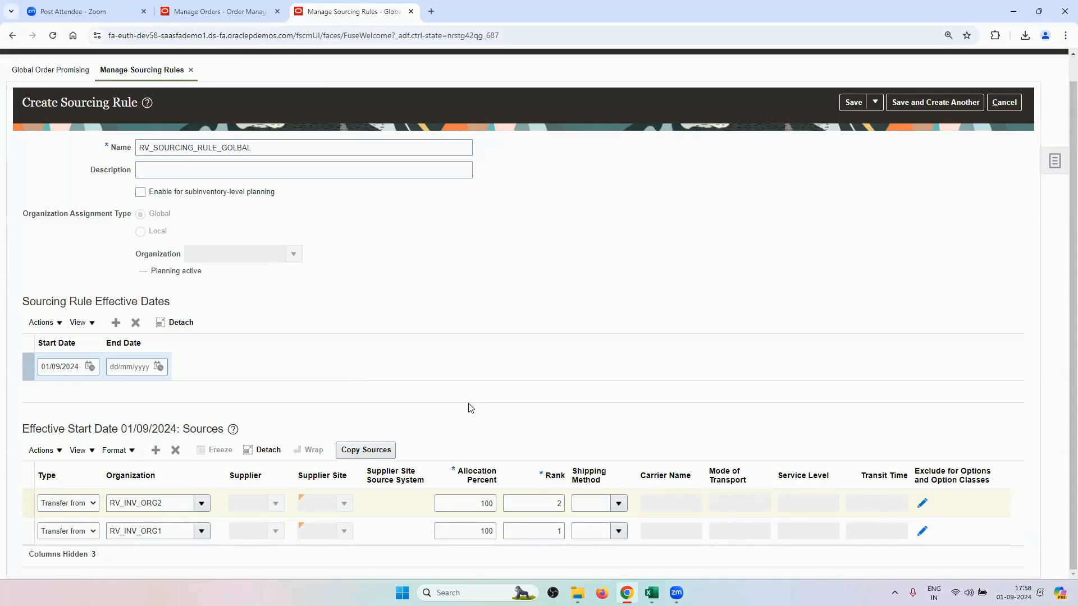
{"action": "left_click", "coordinate": [477, 505]}
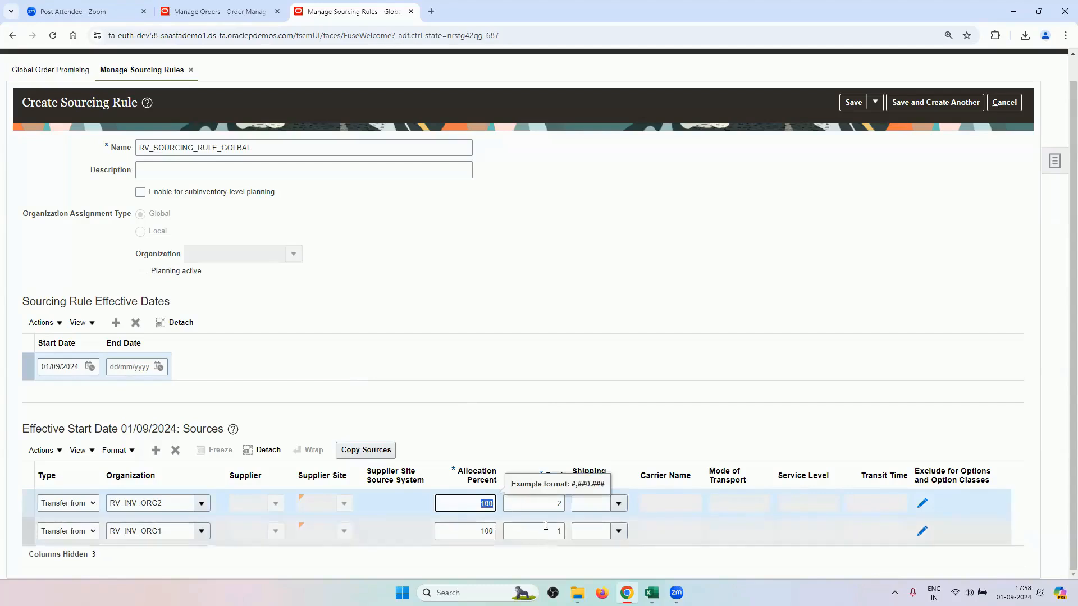
{"action": "left_click", "coordinate": [497, 434]}
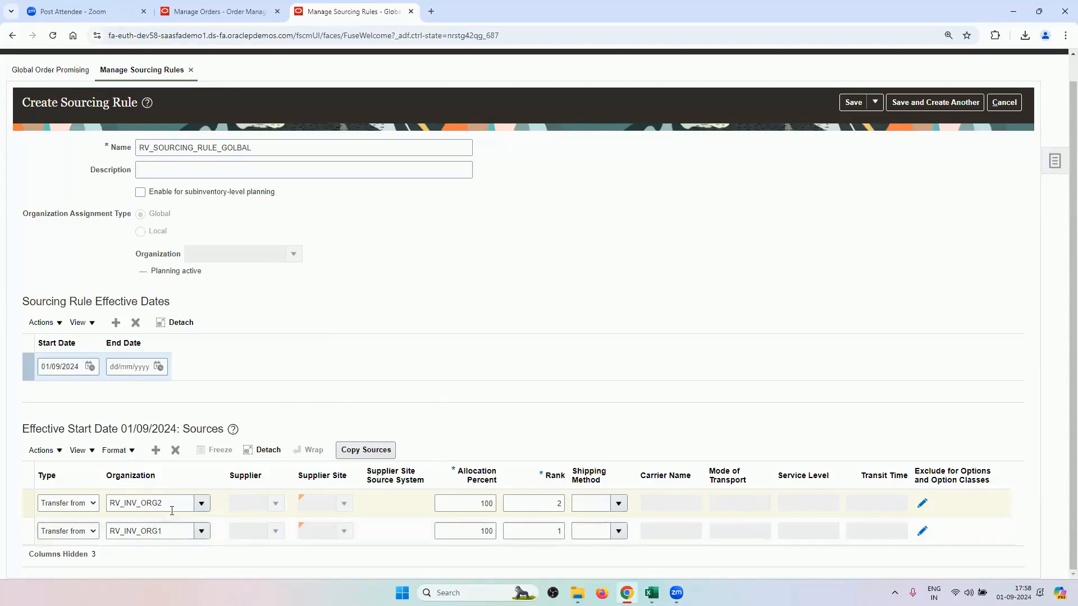
{"action": "left_click_drag", "start_coordinate": [163, 505], "coordinate": [111, 508]}
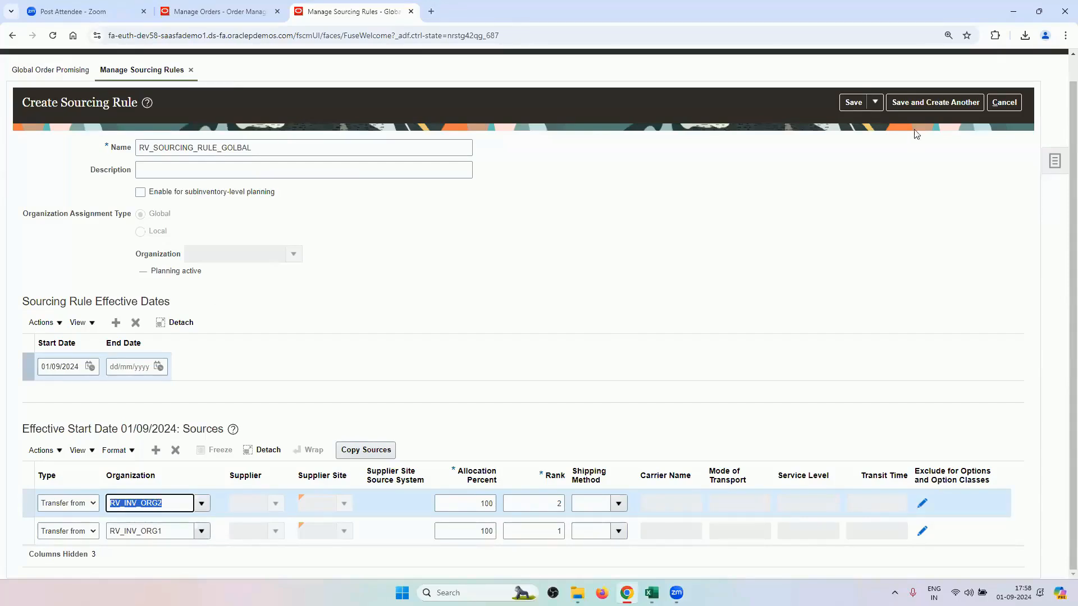
- Save the global sourcing rule, copy its name RV_SOURCING_RULE_GOLBAL and close the rule
{"action": "left_click", "coordinate": [851, 104]}
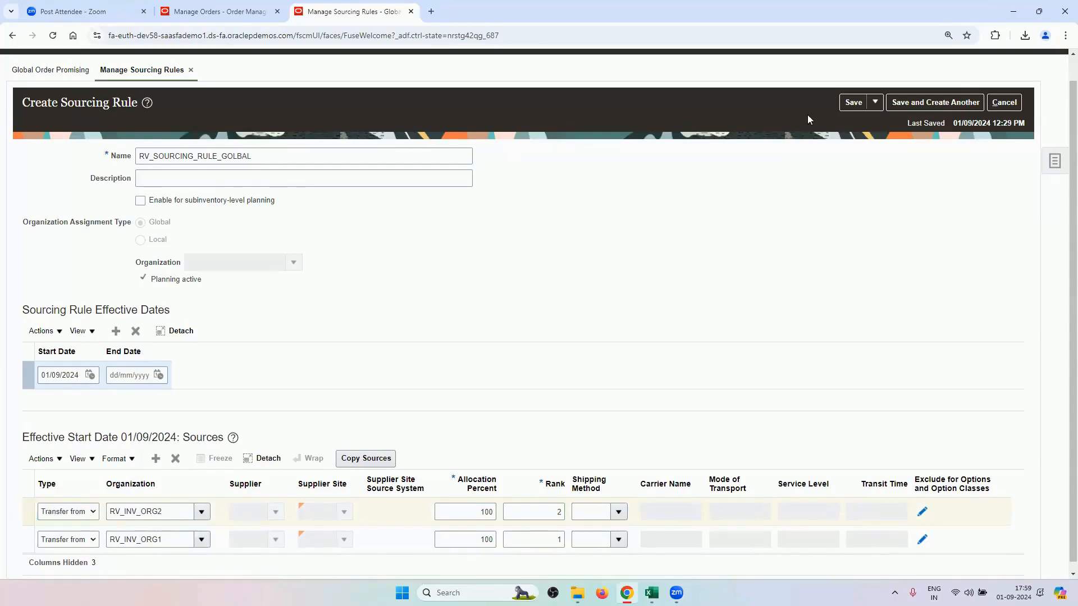
{"action": "left_click", "coordinate": [871, 103]}
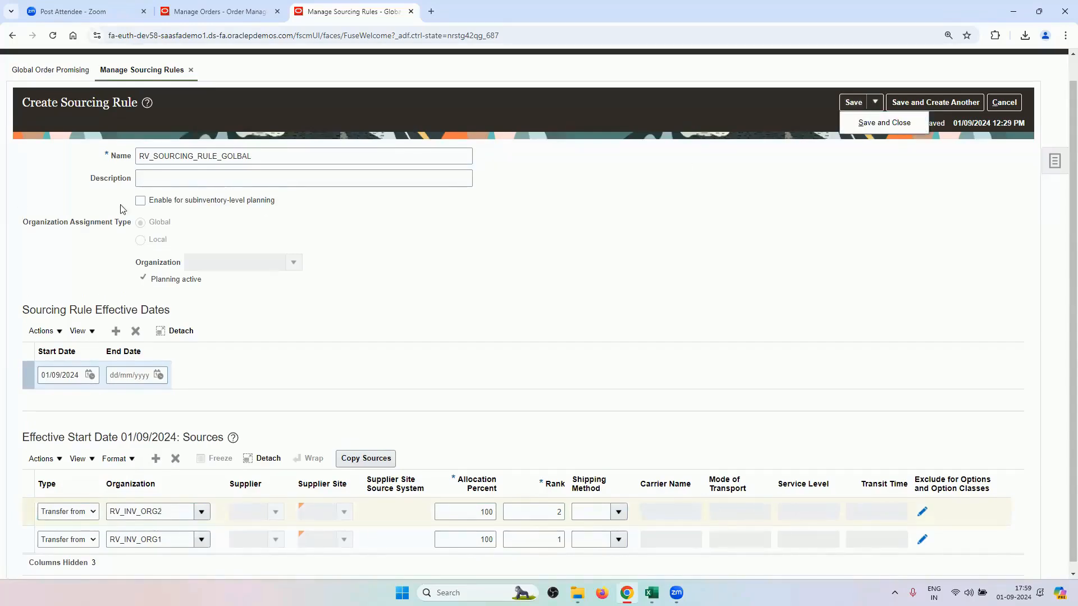
{"action": "double_click", "coordinate": [229, 156]}
{"action": "right_click", "coordinate": [230, 156]}
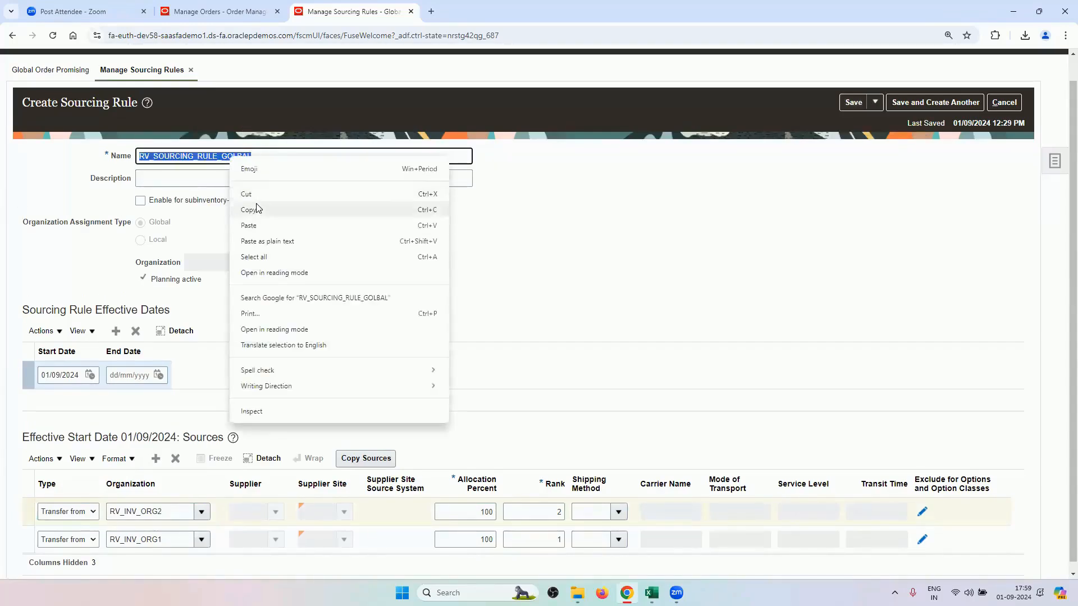
{"action": "left_click", "coordinate": [256, 206]}
{"action": "left_click", "coordinate": [875, 105]}
{"action": "left_click", "coordinate": [740, 251]}
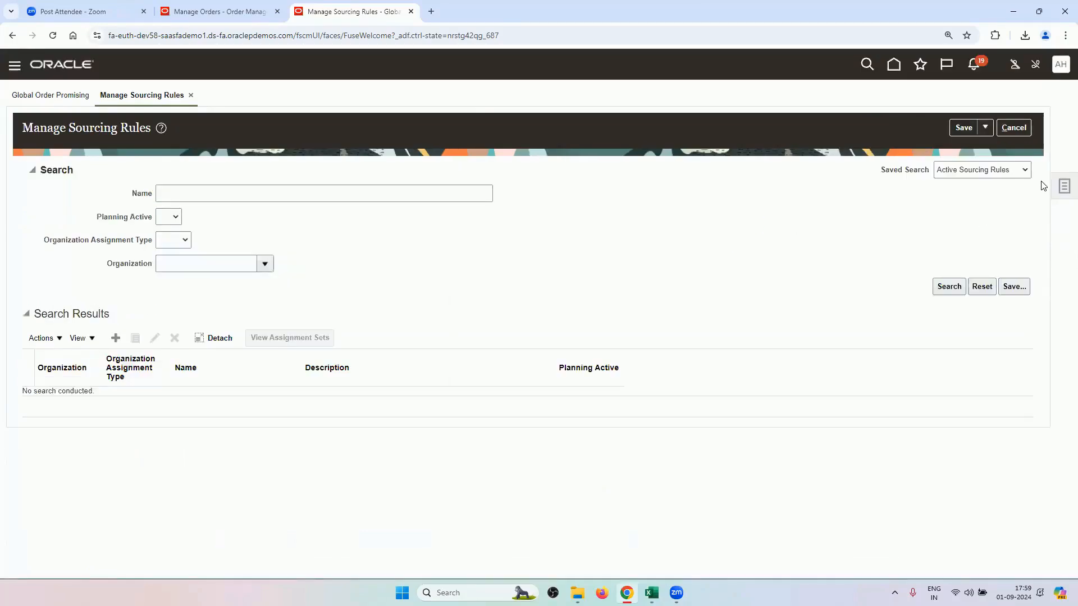
- Save and close the Manage Sourcing Rules page, and reopen it to start a new sourcing rule
{"action": "left_click", "coordinate": [984, 134]}
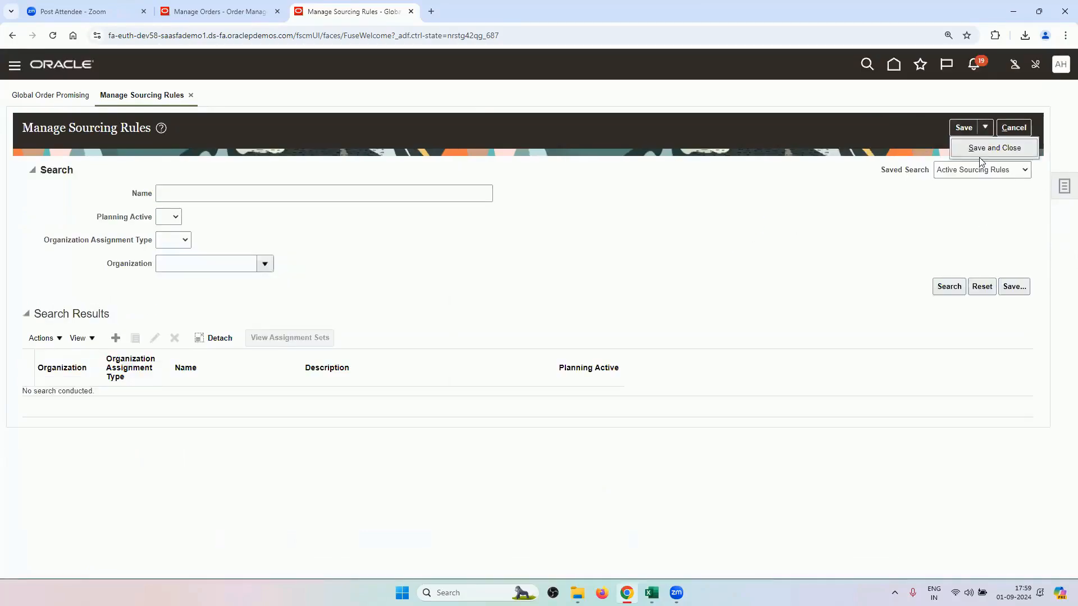
{"action": "left_click", "coordinate": [909, 186]}
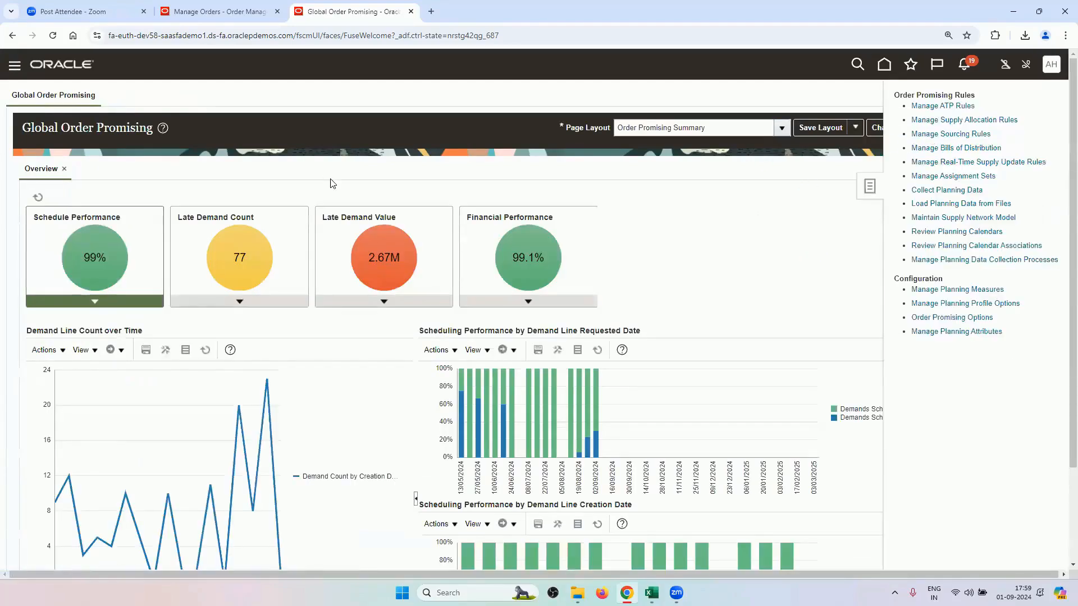
{"action": "left_click", "coordinate": [115, 339]}
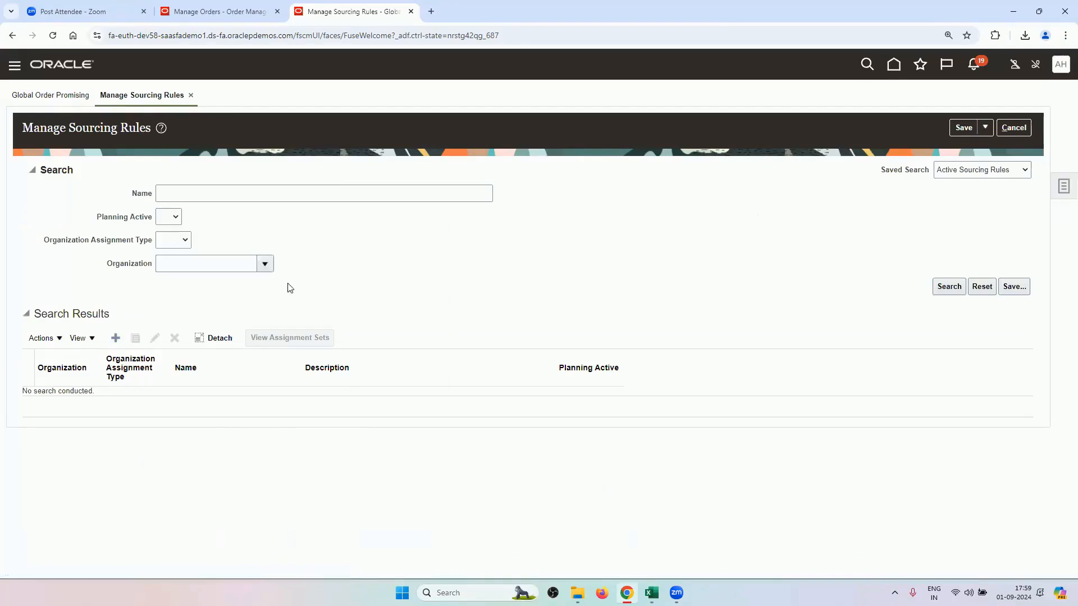
- Name the new sourcing rule RV_SOURCING_RULE_LOCAL and set its organization assignment type to Local
{"action": "left_click", "coordinate": [224, 178]}
{"action": "key", "text": "ctrl+v"}
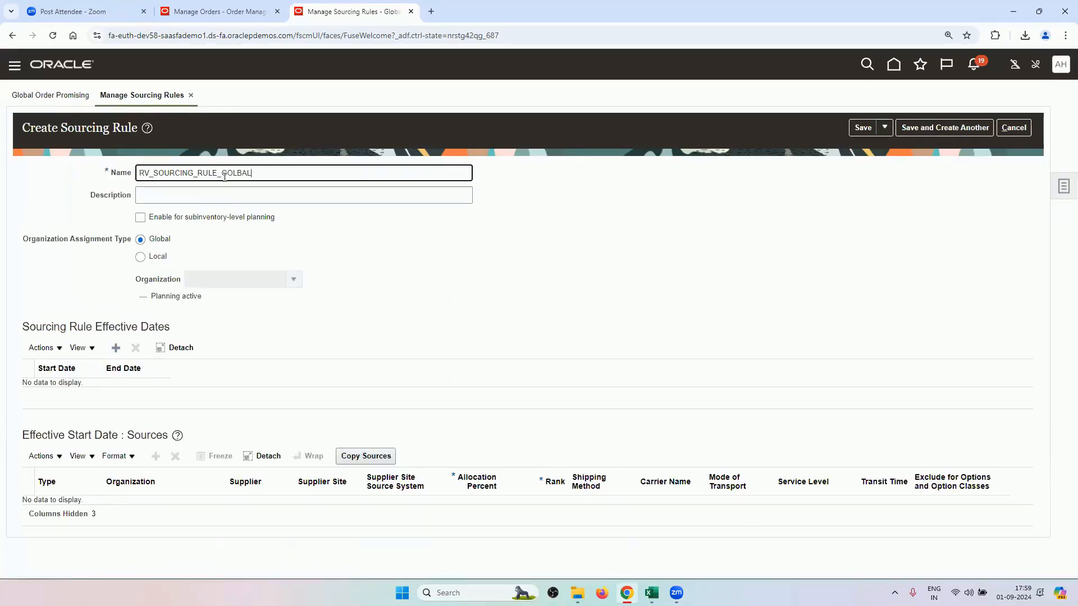
{"action": "key", "text": "BackSpace"}
{"action": "key", "text": "BackSpace"}
{"action": "key", "text": "BackSpace"}
{"action": "key", "text": "BackSpace"}
{"action": "type", "text": "LOCA"}
{"action": "left_click", "coordinate": [155, 257]}
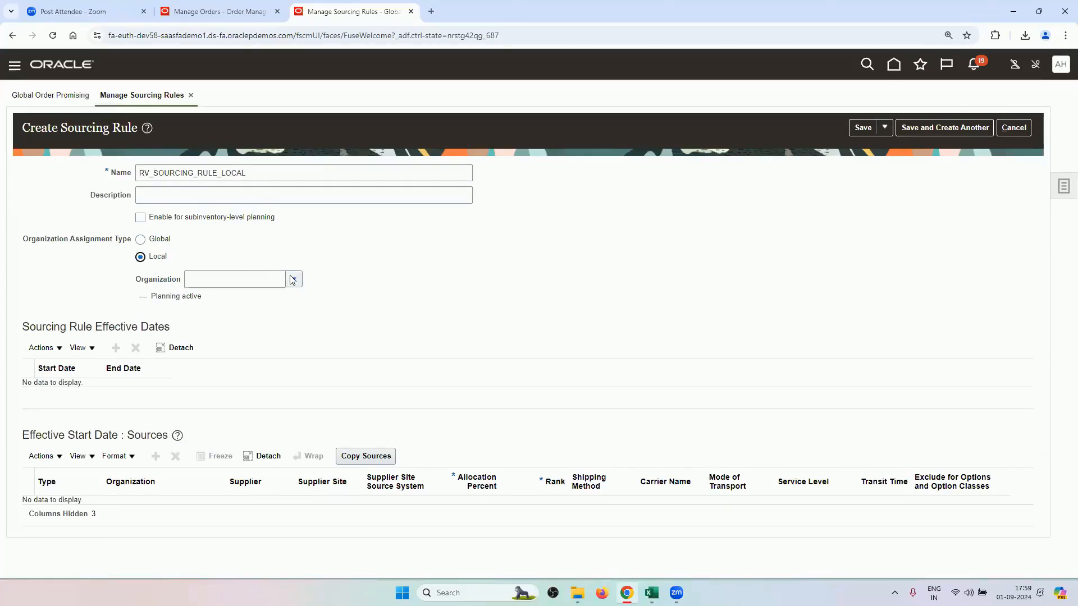
- Search the organizations for RV and assign RV_INV_ORG2 as the local sourcing rule's organization
{"action": "left_click", "coordinate": [293, 280]}
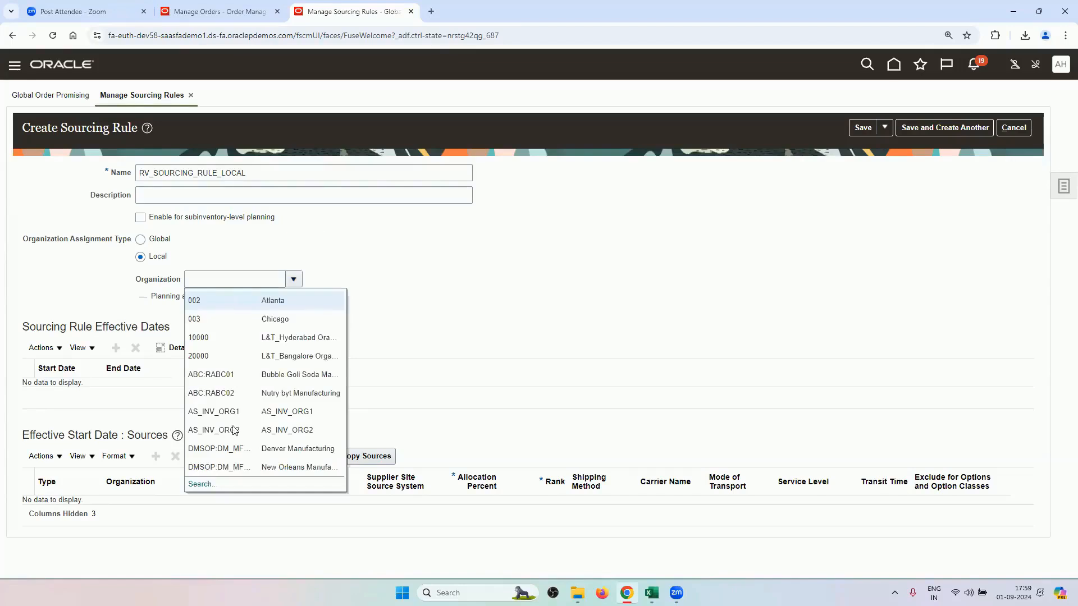
{"action": "left_click", "coordinate": [244, 485]}
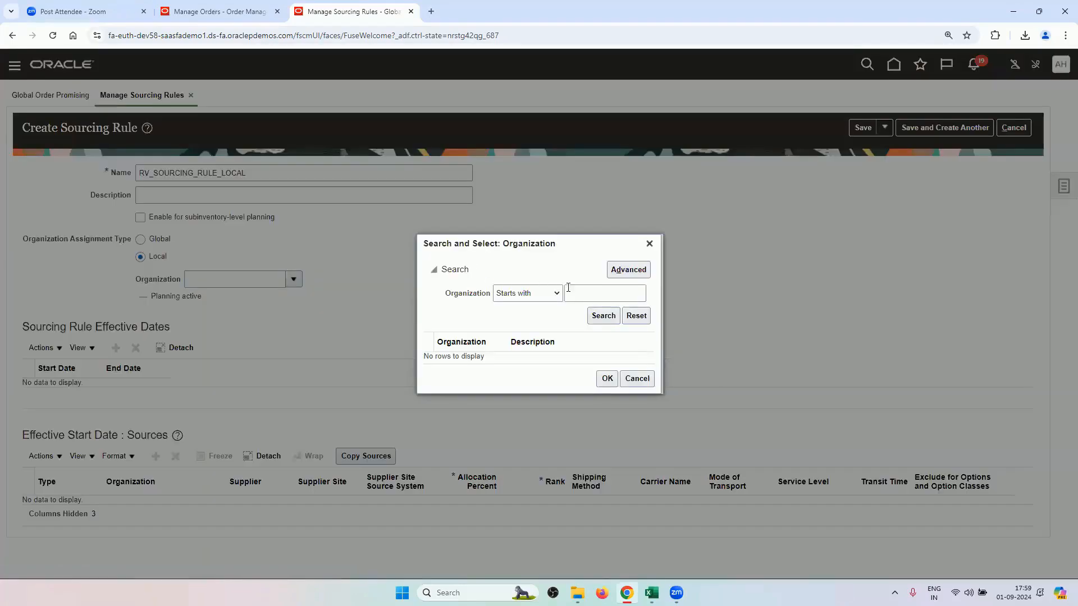
{"action": "left_click", "coordinate": [568, 290]}
{"action": "type", "text": "RV"}
{"action": "left_click", "coordinate": [601, 316]}
{"action": "left_click", "coordinate": [537, 365]}
{"action": "left_click", "coordinate": [606, 393]}
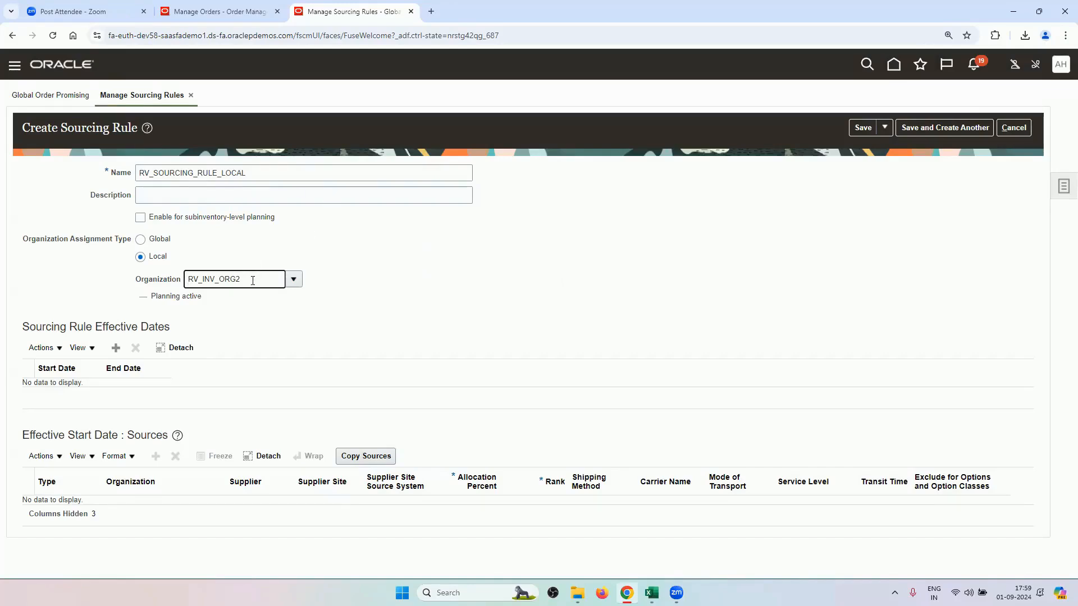
- Add an effective date row starting 01/09/2024 to the local rule, with a source row of type Buy from
{"action": "left_click", "coordinate": [115, 348]}
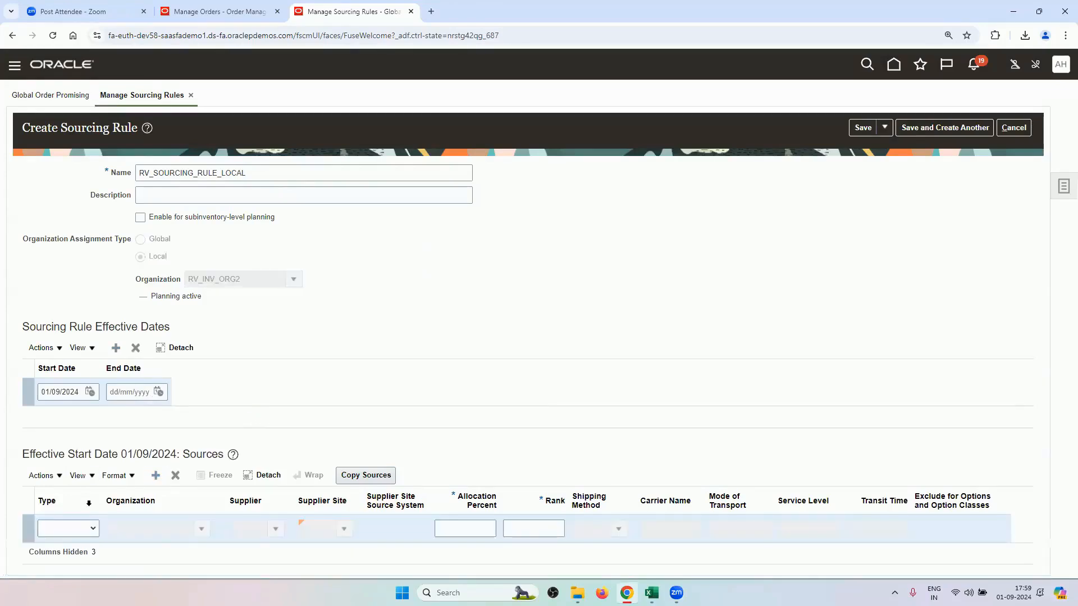
{"action": "left_click", "coordinate": [92, 528]}
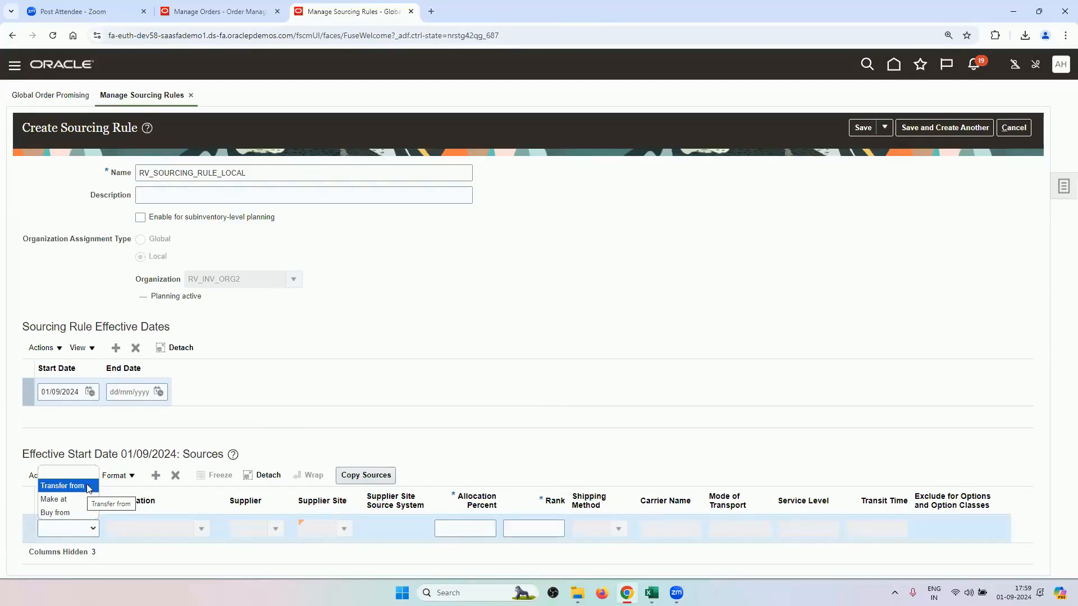
{"action": "left_click", "coordinate": [74, 515]}
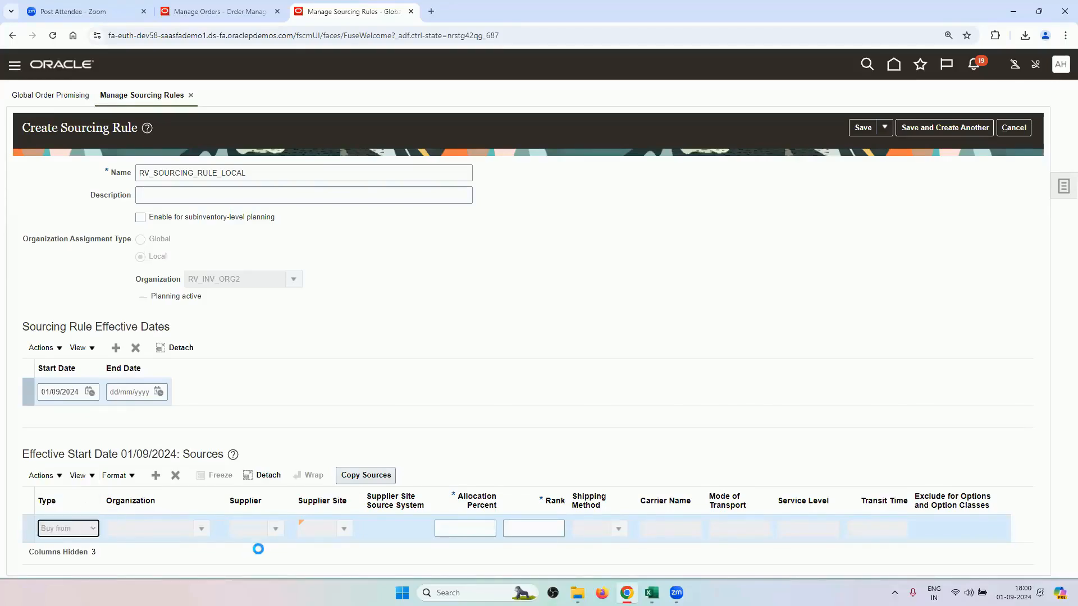
- Set the local rule's source to supplier Midtown, supplier site MCS Fed US and supplier site source system OPS
{"action": "left_click", "coordinate": [250, 536]}
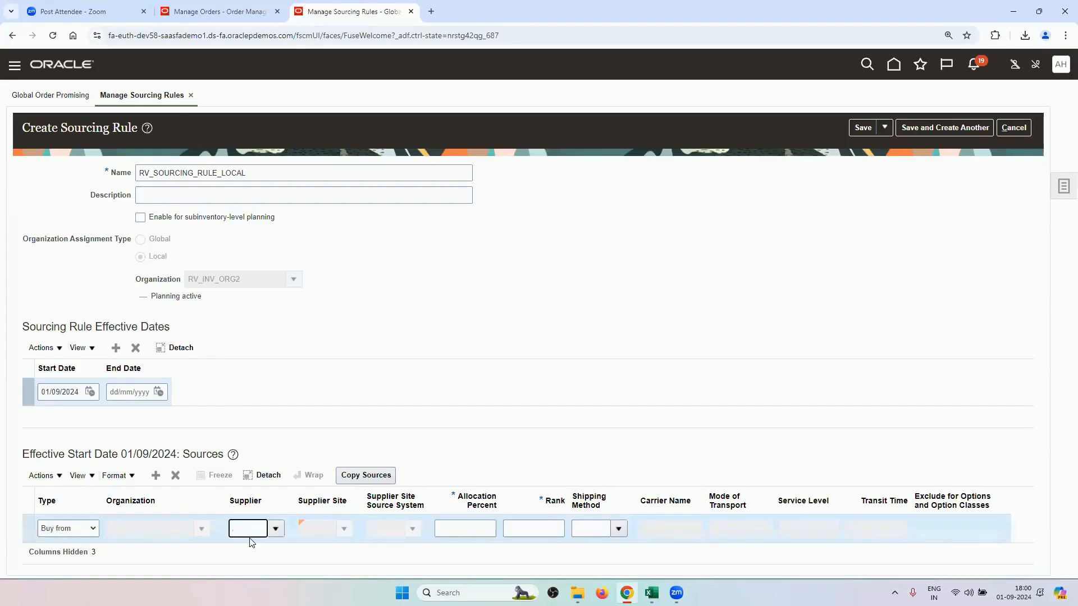
{"action": "type", "text": "MIDTOWN"}
{"action": "key", "text": "Tab"}
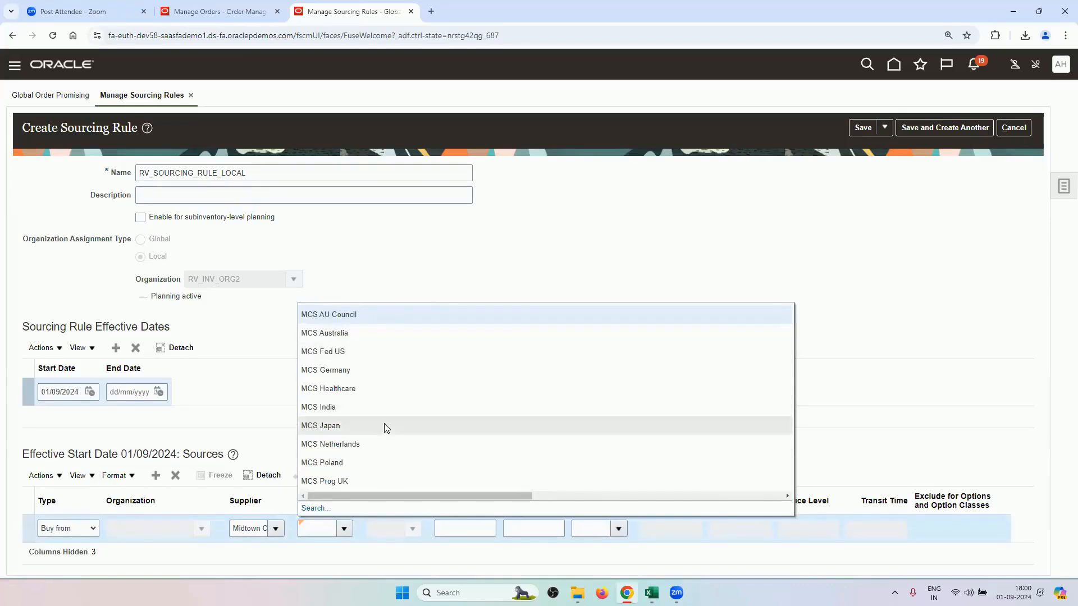
{"action": "left_click", "coordinate": [354, 388]}
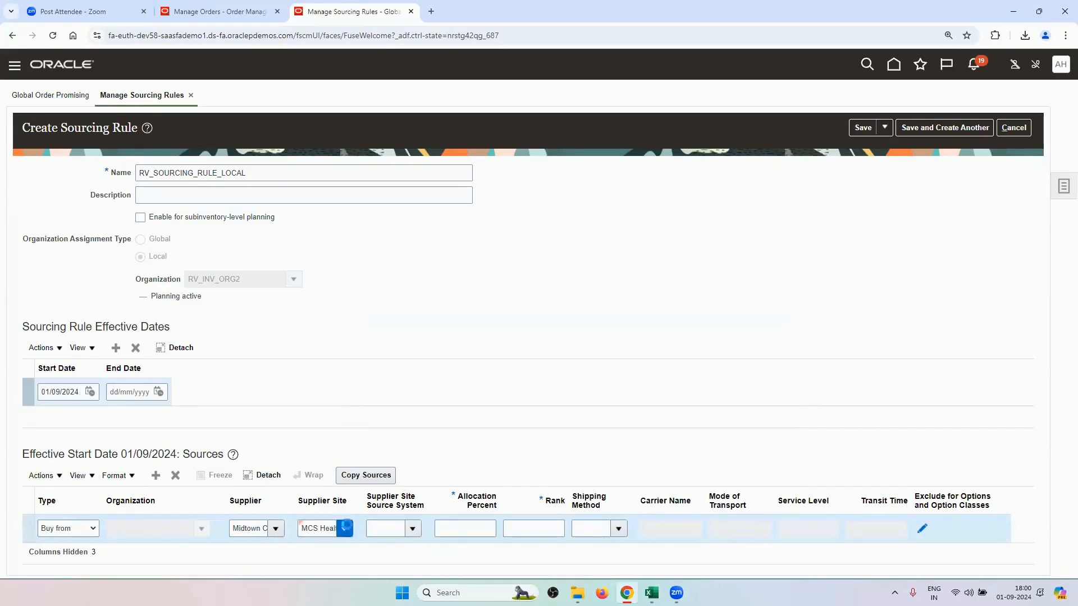
{"action": "left_click", "coordinate": [361, 388]}
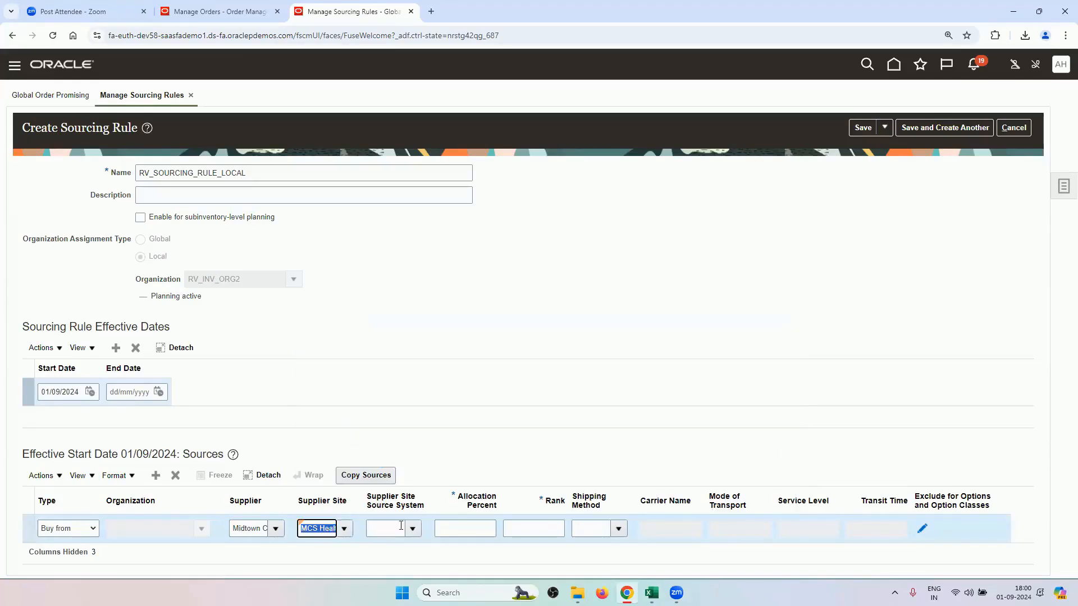
{"action": "left_click", "coordinate": [411, 532]}
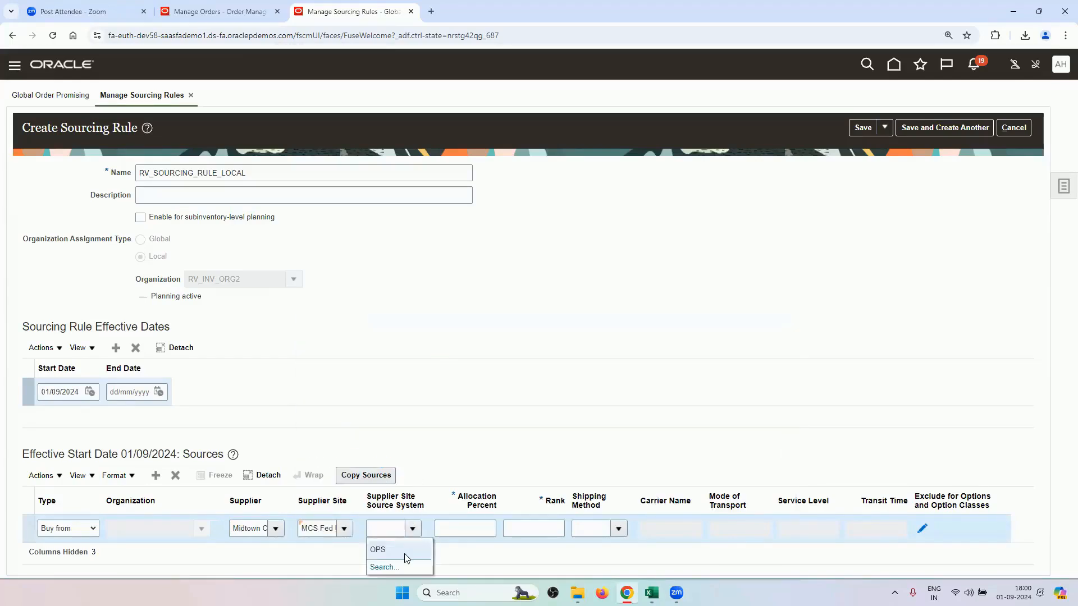
- Give the Buy from source an allocation percent of 100 and a rank of 1, leaving its shipping method blank
{"action": "left_click", "coordinate": [473, 534]}
{"action": "type", "text": "100"}
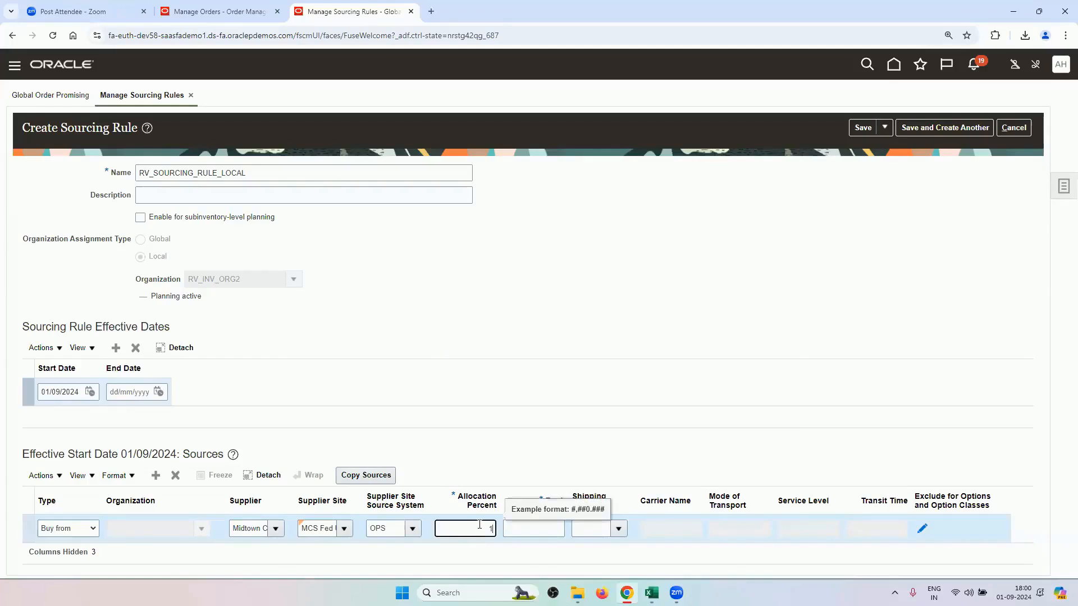
{"action": "left_click", "coordinate": [524, 526]}
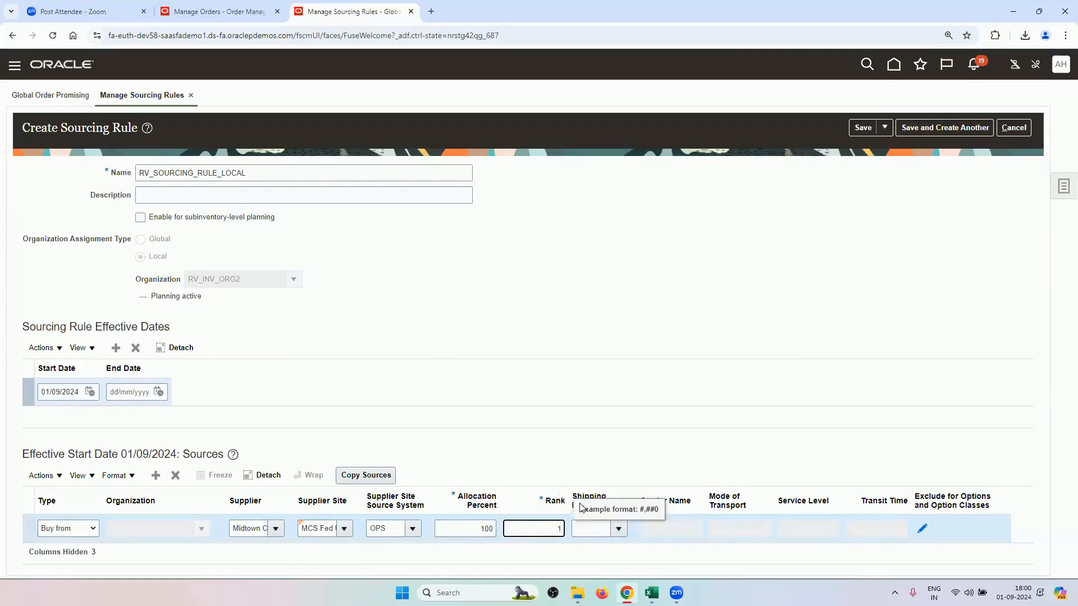
{"action": "left_click", "coordinate": [619, 530]}
{"action": "left_click", "coordinate": [612, 455]}
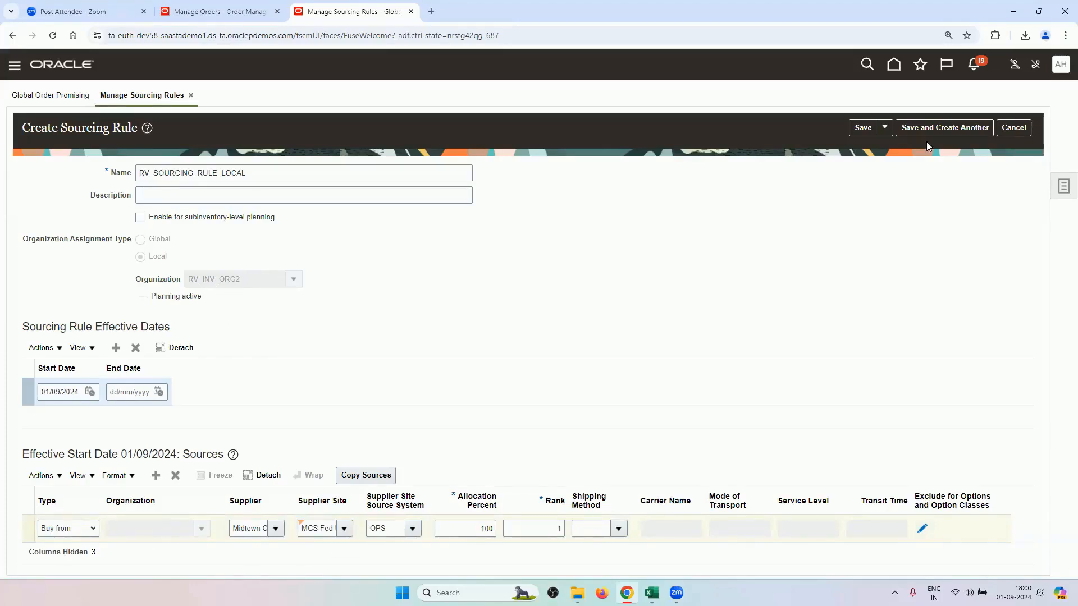
- Save and close the local sourcing rule, and save the Manage Sourcing Rules page
{"action": "left_click", "coordinate": [885, 131]}
{"action": "left_click", "coordinate": [881, 148]}
{"action": "left_click", "coordinate": [982, 128]}
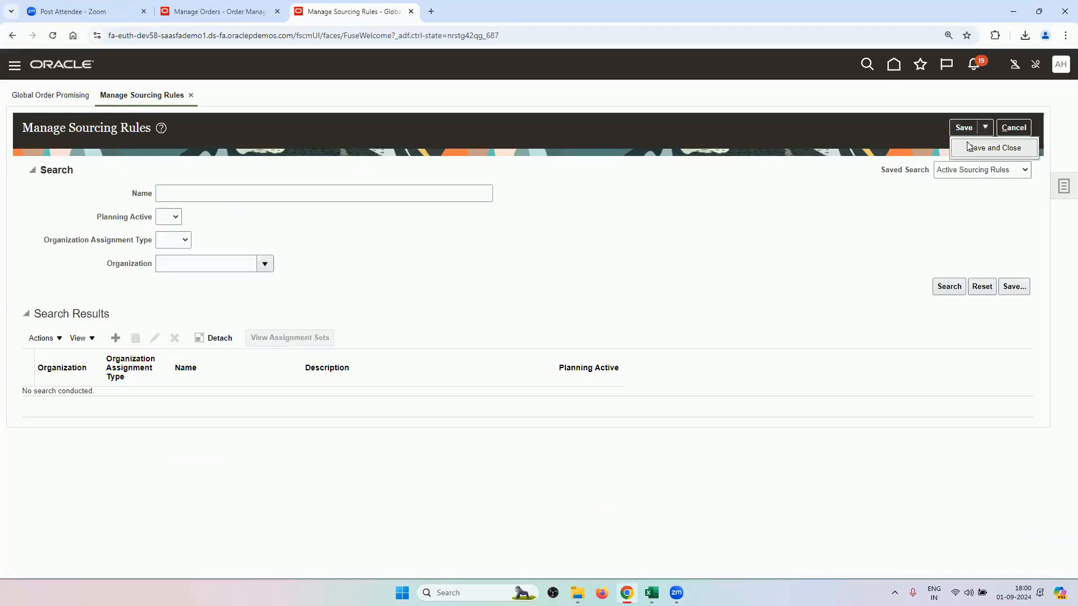
{"action": "left_click_drag", "start_coordinate": [968, 147], "coordinate": [865, 189]}
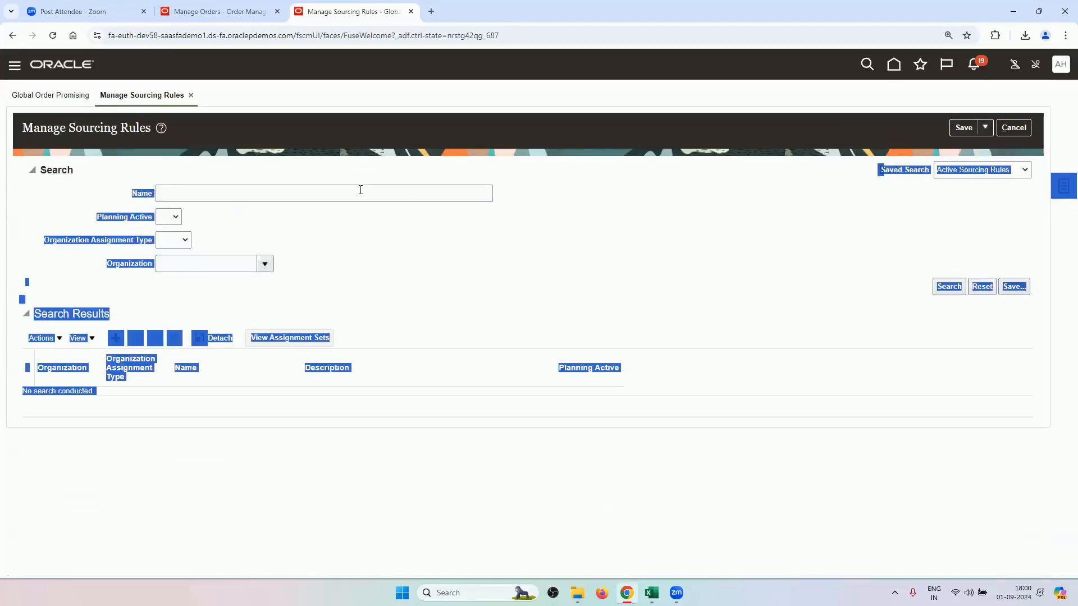
{"action": "left_click", "coordinate": [963, 127]}
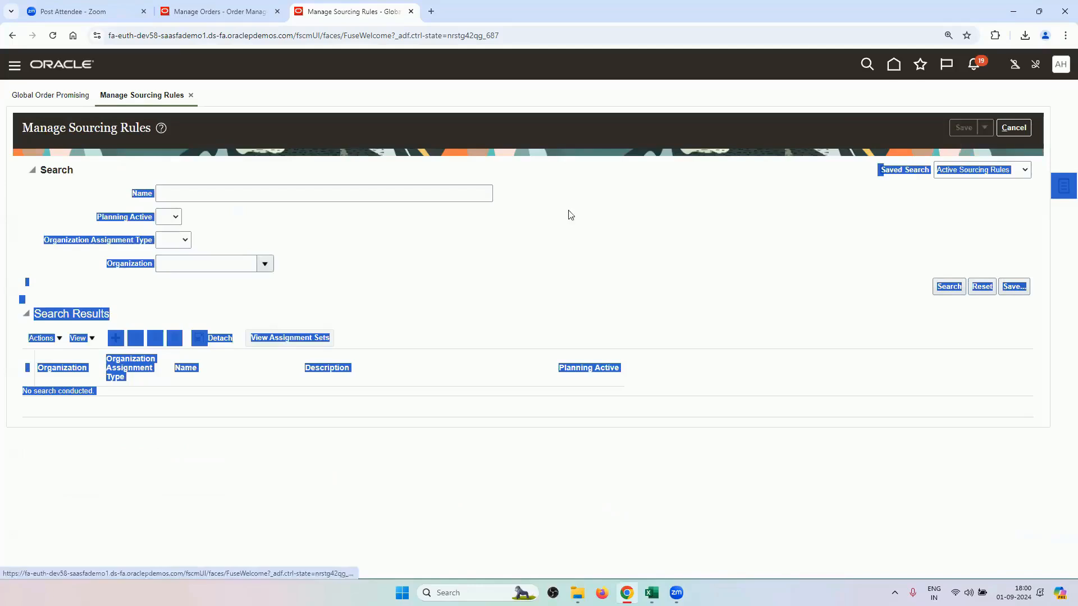
{"action": "left_click", "coordinate": [447, 243]}
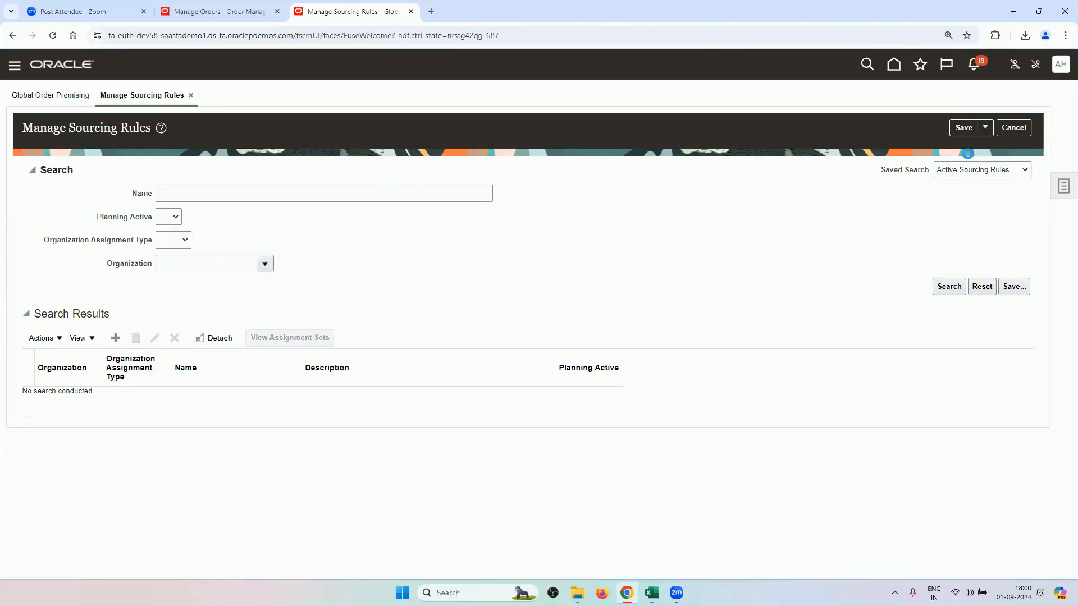
- Reopen the Manage Sourcing Rules page from Global Order Promising and search for the RV sourcing rules
{"action": "left_click", "coordinate": [1054, 189]}
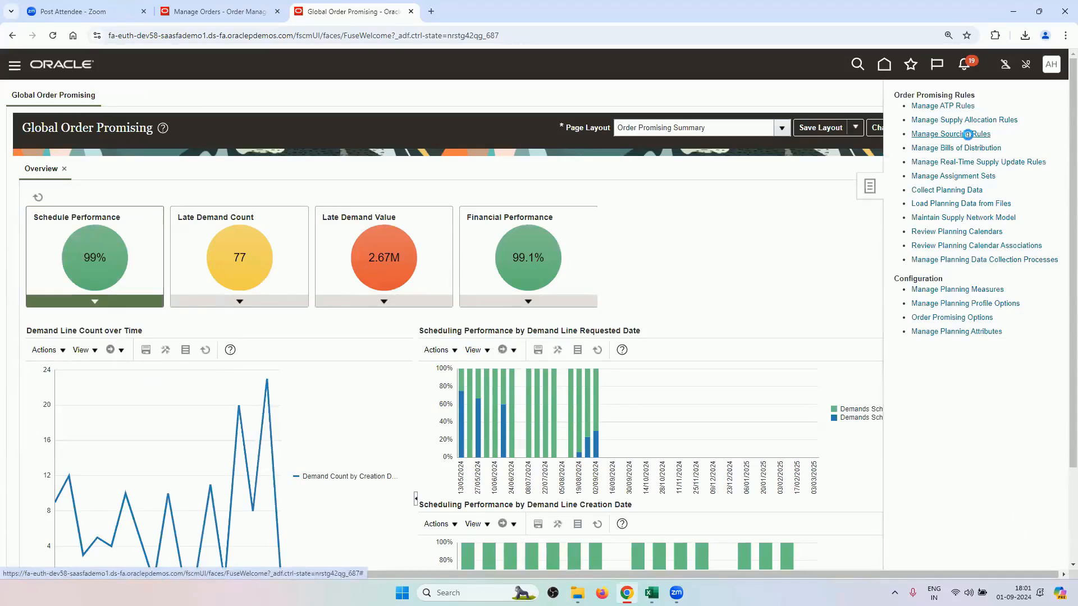
{"action": "left_click", "coordinate": [967, 134]}
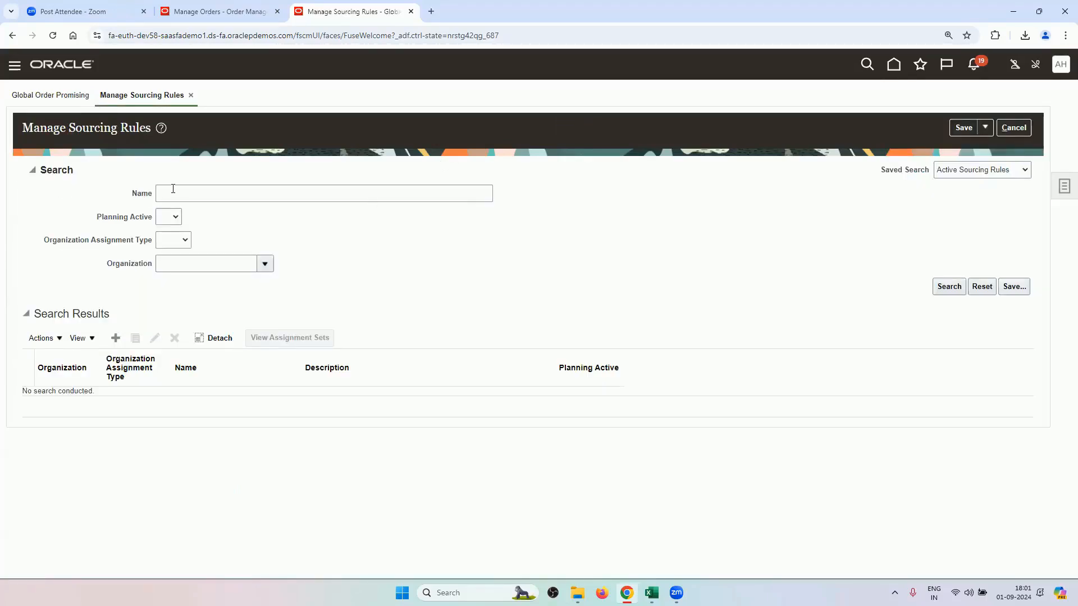
{"action": "left_click", "coordinate": [173, 189]}
{"action": "key", "text": "Return"}
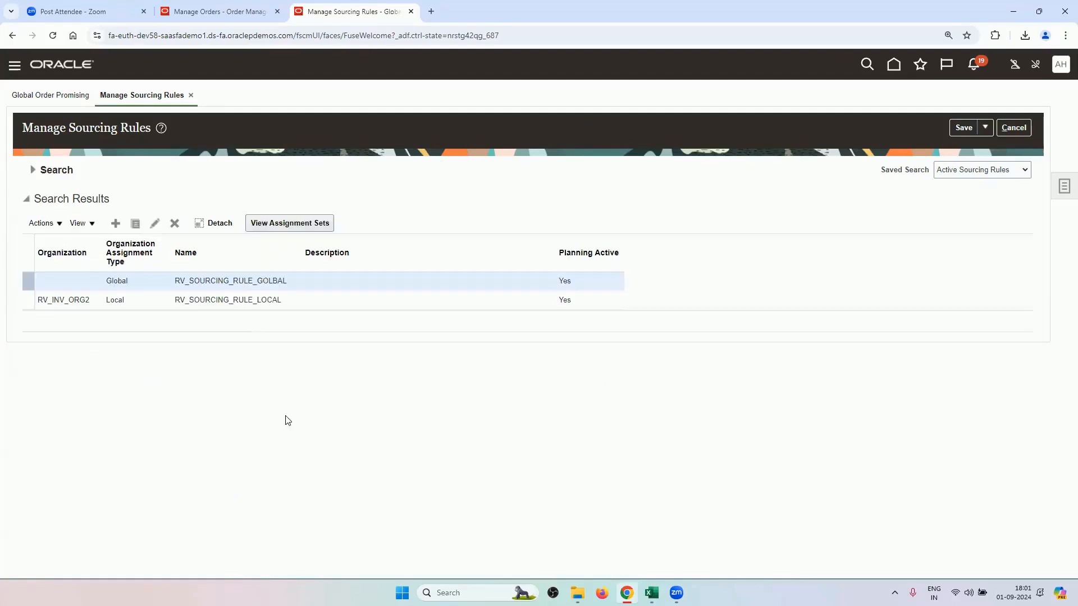
- Review the source details of RV_SOURCING_RULE_GOLBAL and RV_SOURCING_RULE_LOCAL, closing each without changes
{"action": "left_click", "coordinate": [155, 222]}
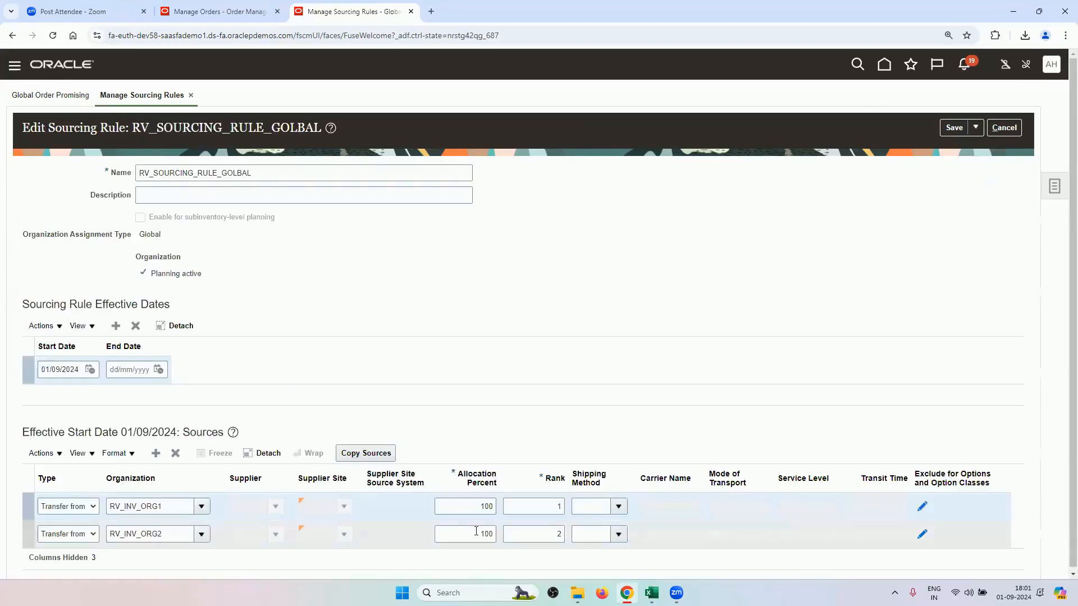
{"action": "double_click", "coordinate": [493, 505]}
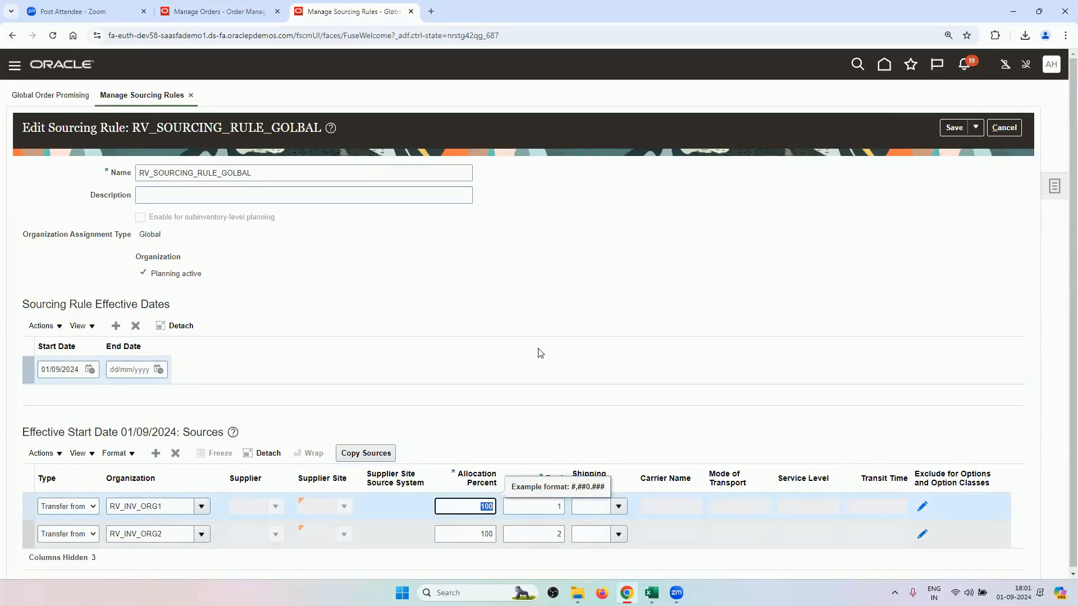
{"action": "left_click", "coordinate": [1016, 130]}
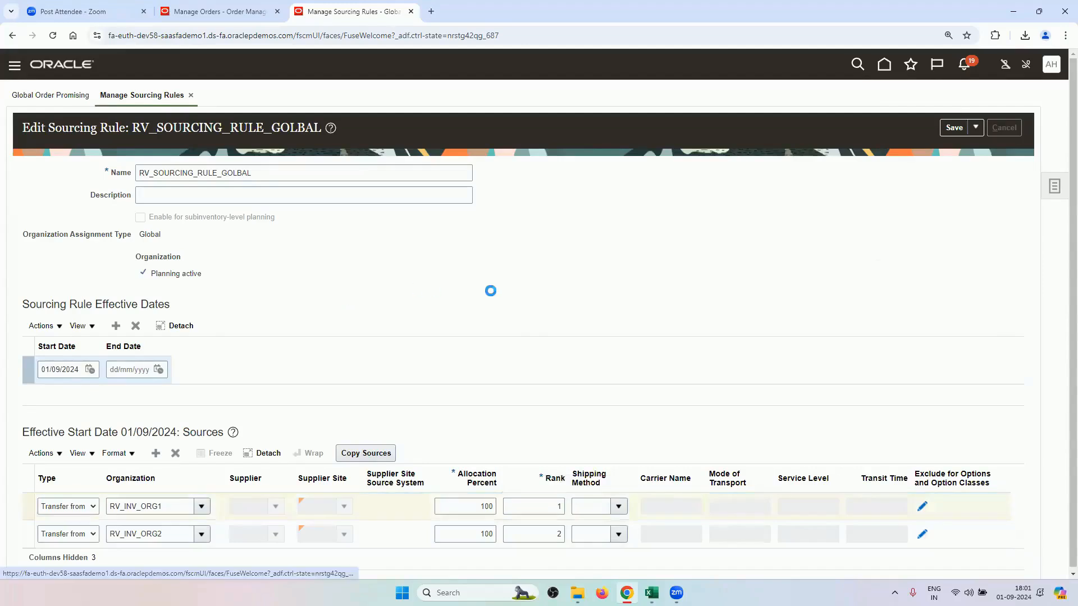
{"action": "left_click", "coordinate": [135, 301]}
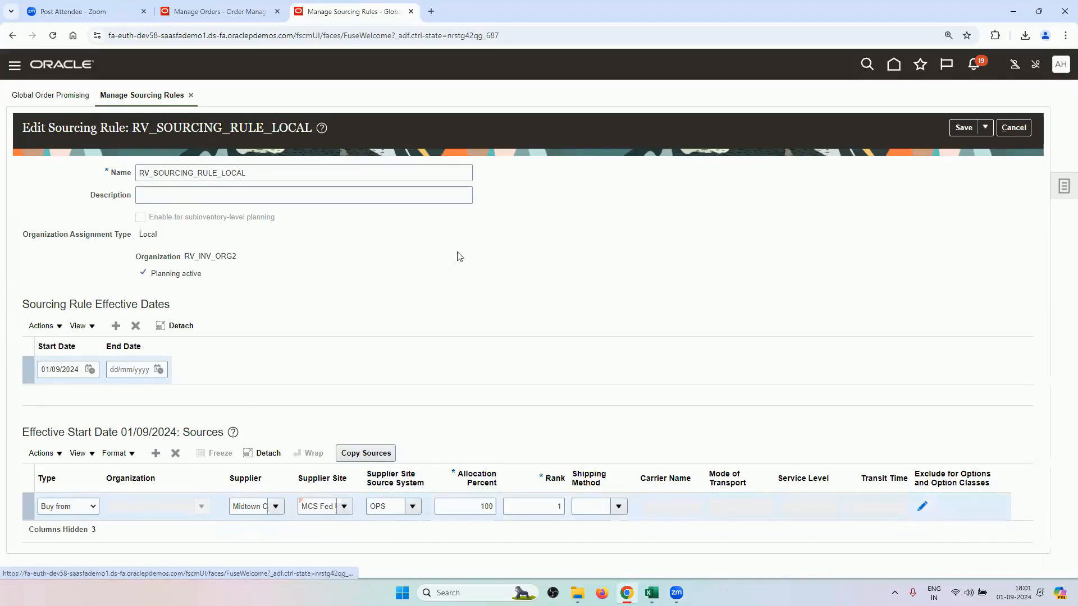
{"action": "left_click", "coordinate": [1014, 132]}
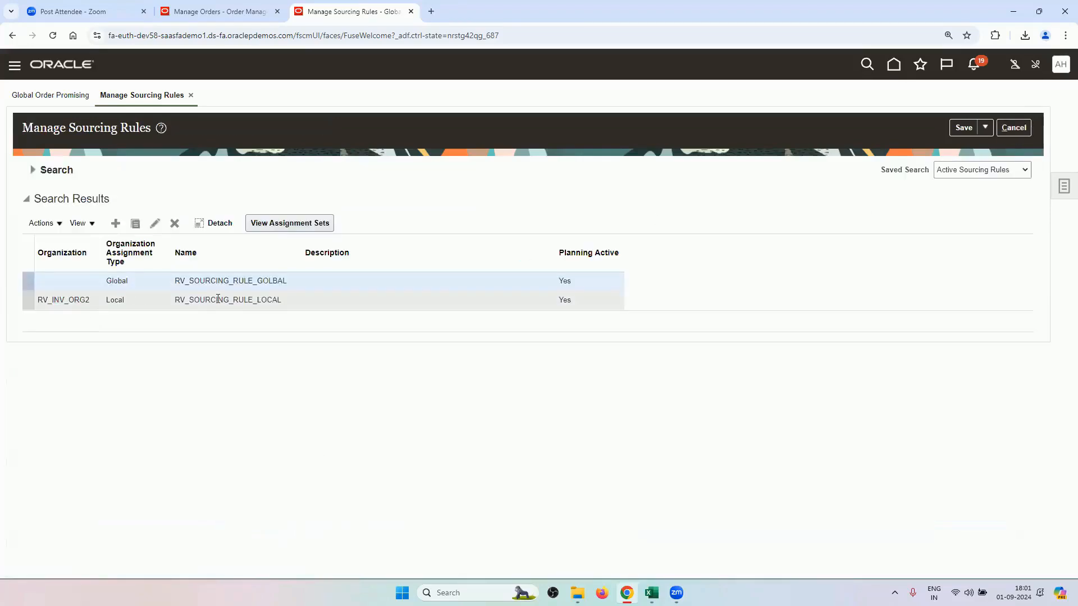
- Copy the name RV_SOURCING_RULE_LOCAL and paste it into cell B20 of the Data Sheet in the Excel training workbook
{"action": "double_click", "coordinate": [218, 300]}
{"action": "double_click", "coordinate": [215, 301]}
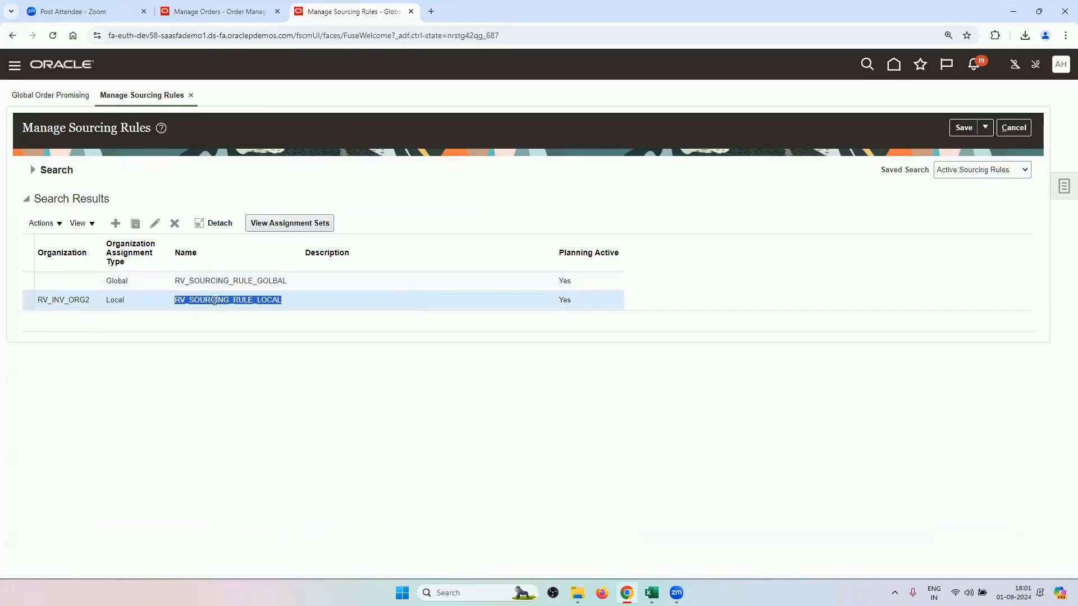
{"action": "right_click", "coordinate": [215, 301]}
{"action": "left_click", "coordinate": [230, 313]}
{"action": "left_click", "coordinate": [651, 593]}
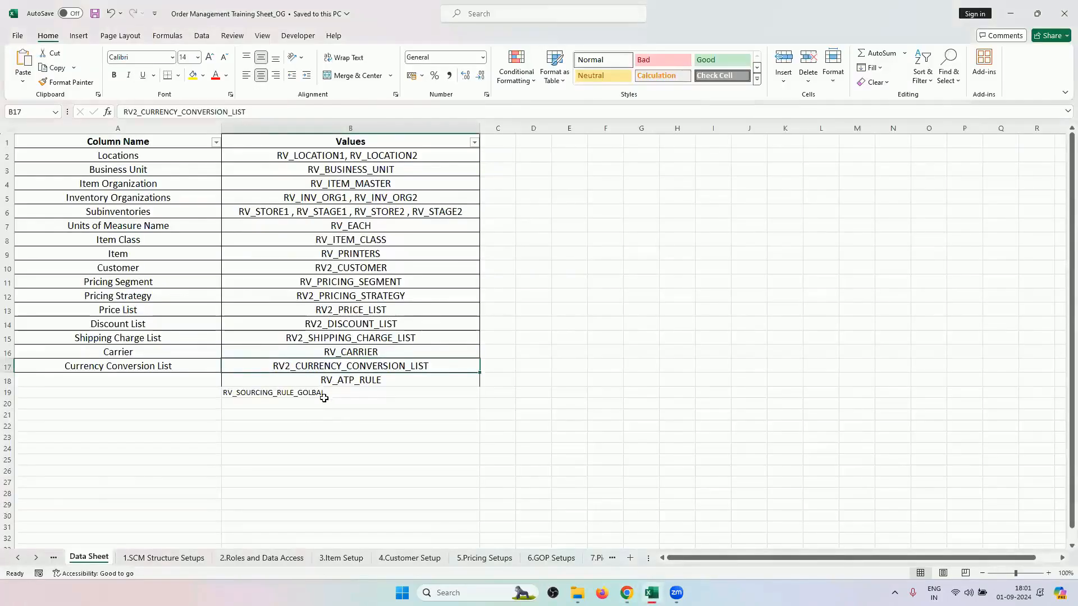
{"action": "double_click", "coordinate": [323, 399]}
{"action": "right_click", "coordinate": [323, 403]}
{"action": "left_click", "coordinate": [314, 404]}
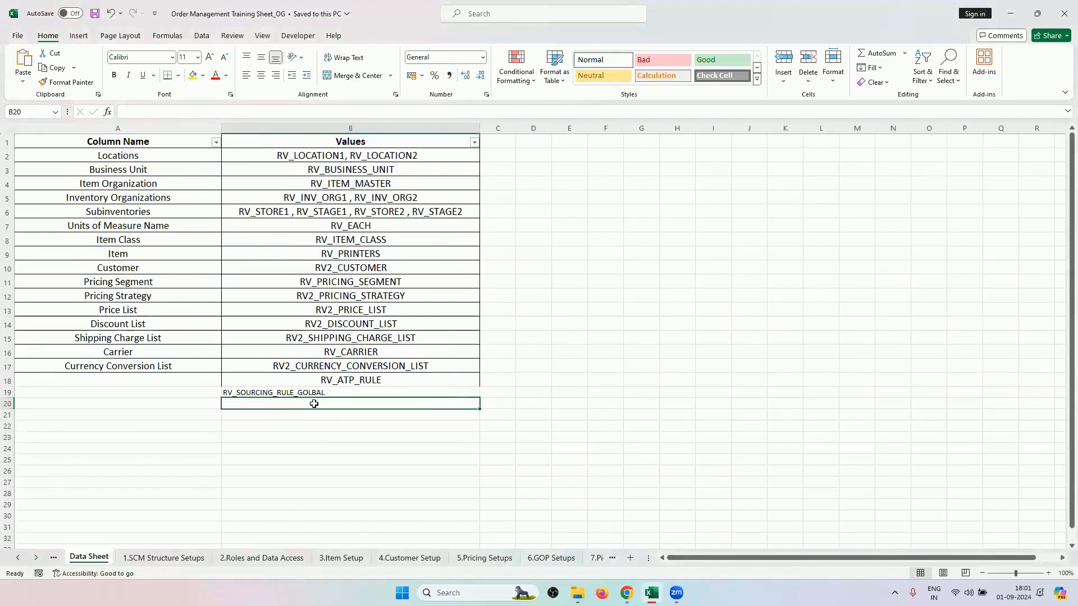
{"action": "double_click", "coordinate": [314, 404]}
{"action": "right_click", "coordinate": [314, 404]}
{"action": "left_click", "coordinate": [340, 458]}
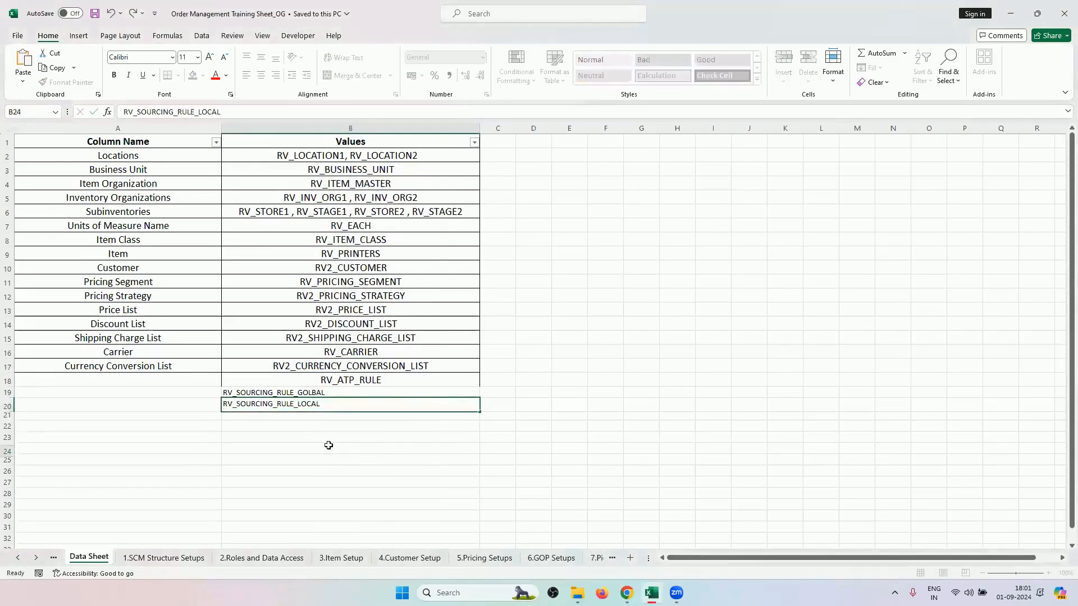
{"action": "left_click", "coordinate": [327, 446]}
- Copy the formatting of the RV_ATP_RULE cell onto the two sourcing rule names in B19 and B20
{"action": "left_click", "coordinate": [336, 381]}
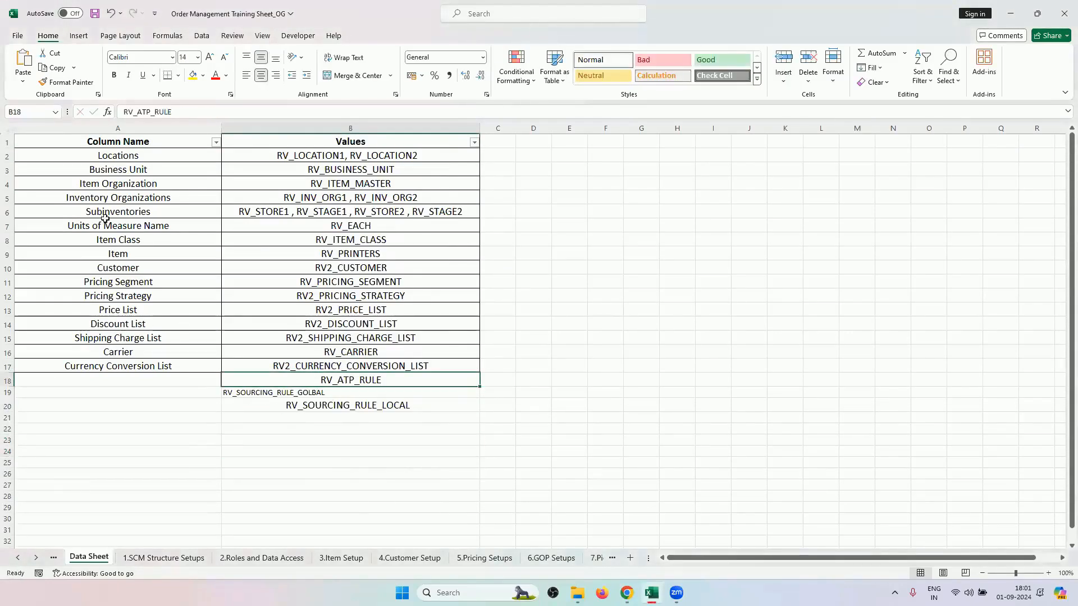
{"action": "left_click", "coordinate": [66, 82]}
{"action": "left_click_drag", "start_coordinate": [298, 401], "coordinate": [299, 408]}
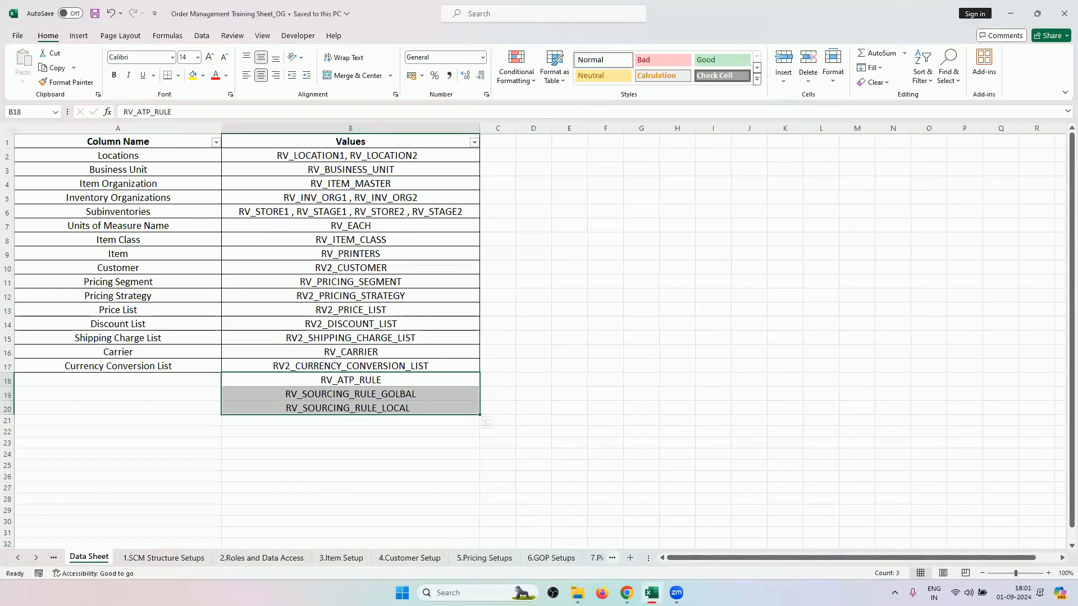
- Look up the Manage Assignment Sets task on the workbook's 6.GOP Setups sheet
{"action": "left_click", "coordinate": [627, 593]}
{"action": "left_click", "coordinate": [651, 592]}
{"action": "left_click", "coordinate": [567, 558]}
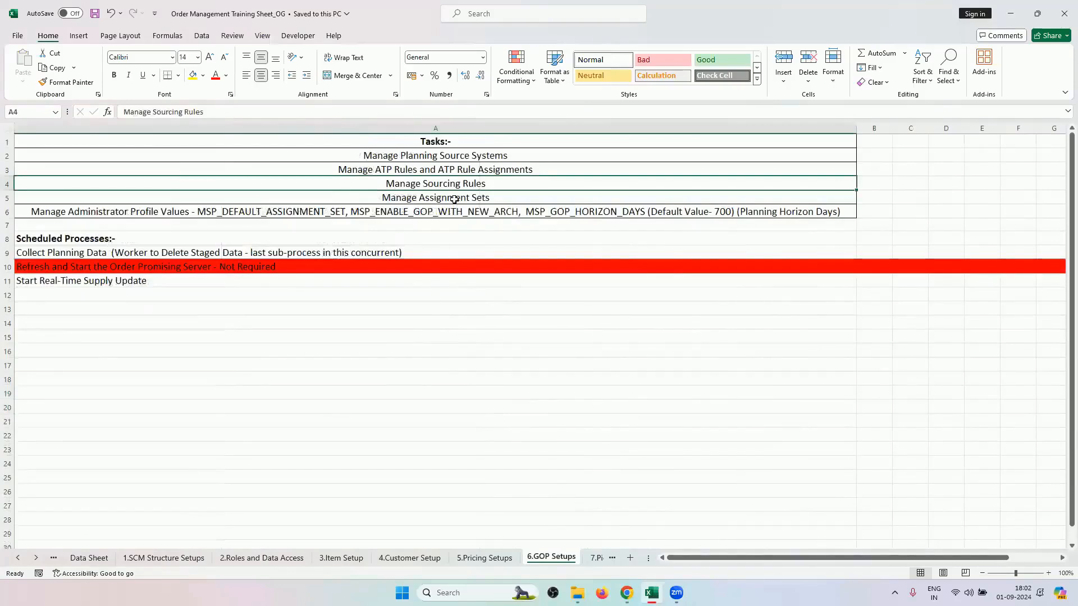
{"action": "left_click", "coordinate": [434, 198]}
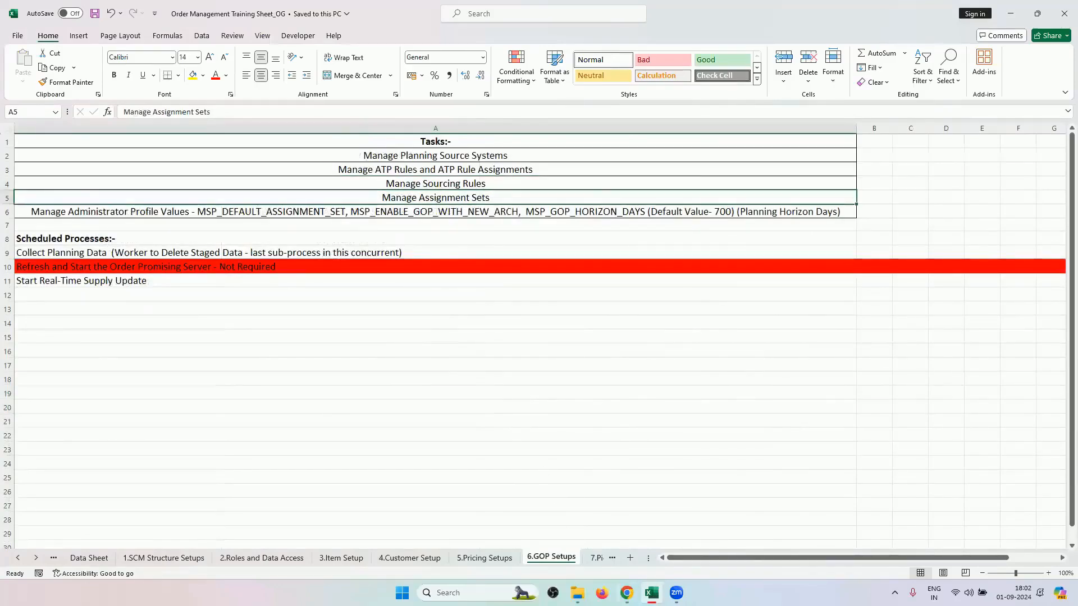
- Switch back to Oracle Fusion in Chrome, leave Manage Sourcing Rules and open the Manage Assignment Sets task
{"action": "left_click", "coordinate": [626, 593]}
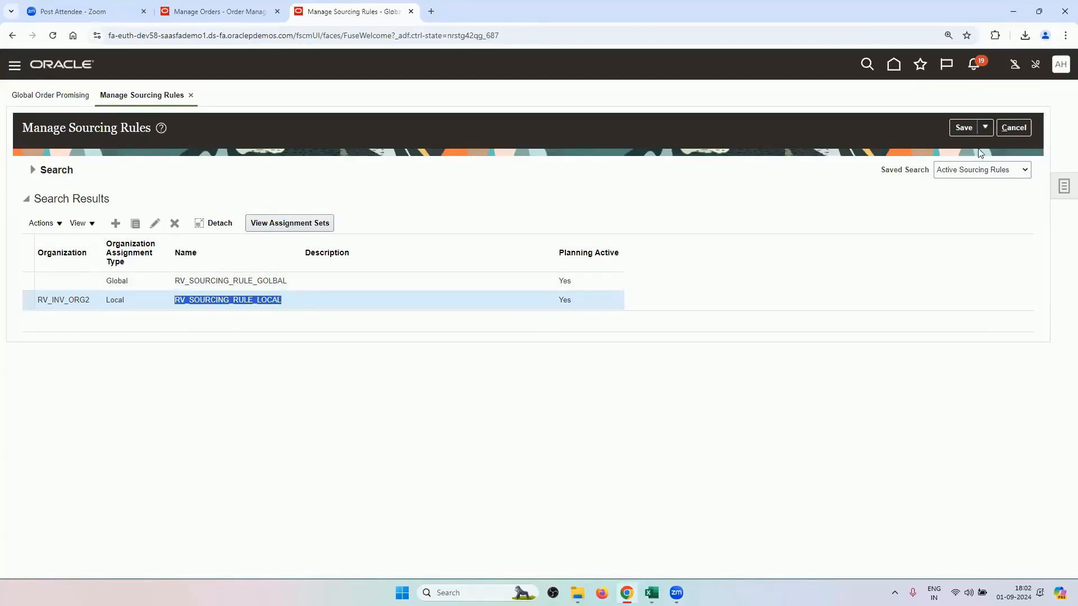
{"action": "left_click", "coordinate": [823, 217]}
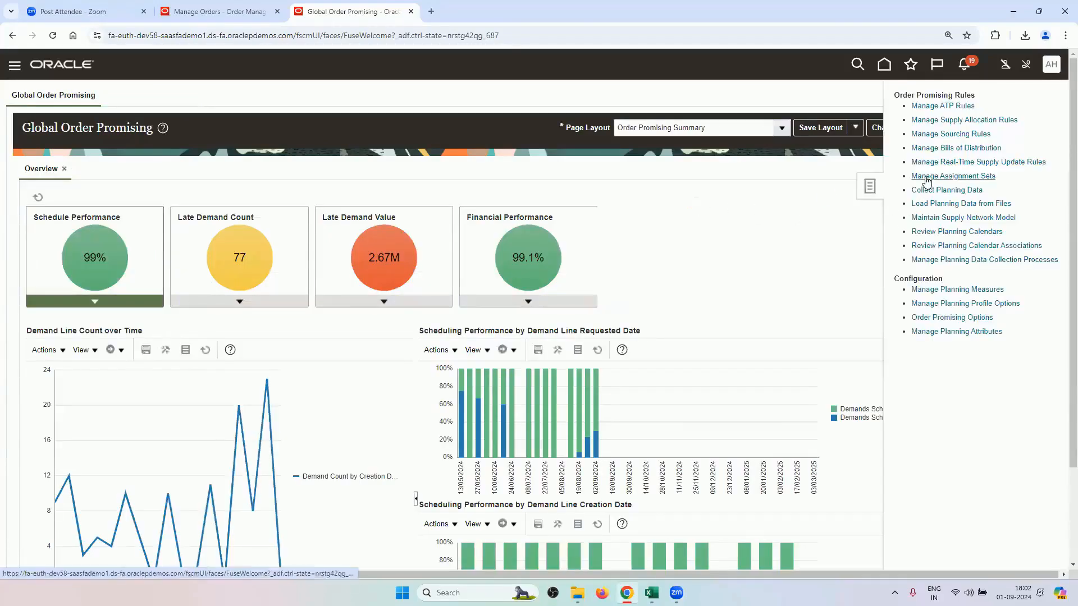
{"action": "left_click", "coordinate": [926, 178]}
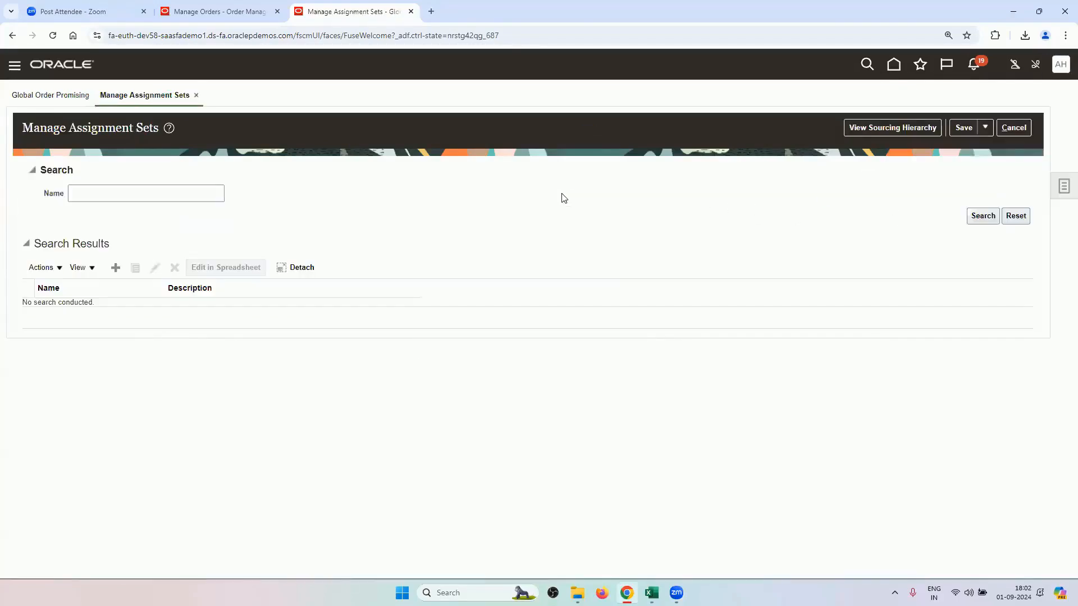
- Create a new assignment set and name it RV_ASSIGNMENT_SET
{"action": "left_click", "coordinate": [116, 269]}
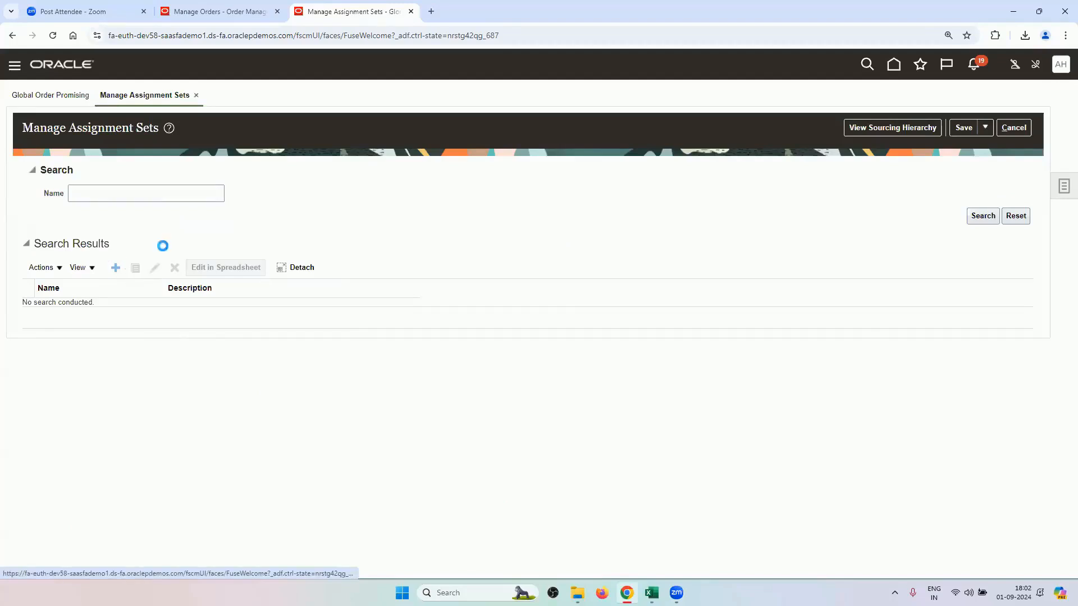
{"action": "left_click", "coordinate": [152, 175]}
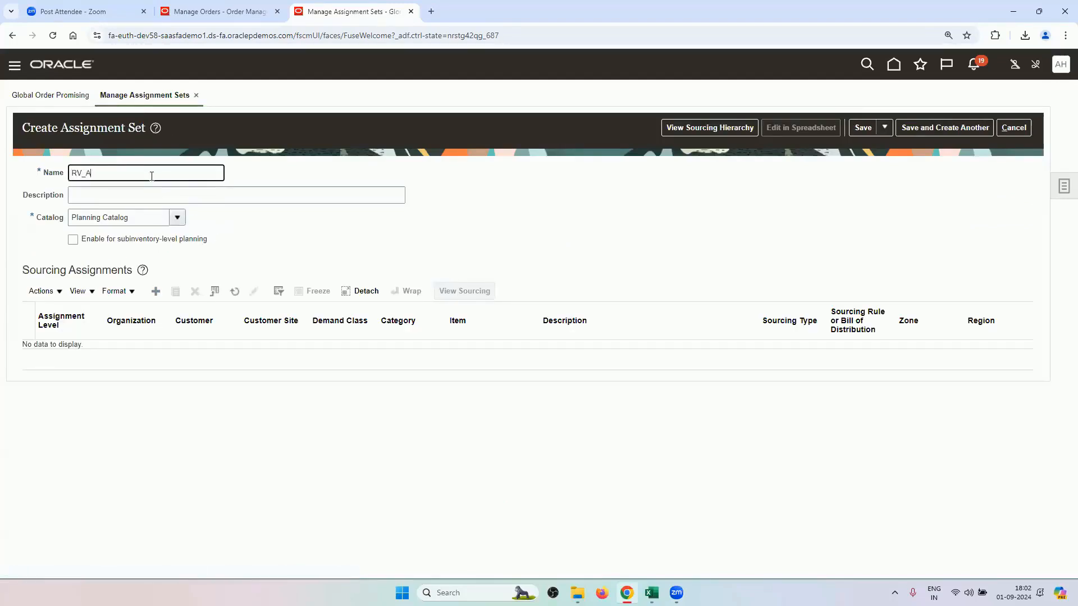
{"action": "type", "text": "RV_ASSIGNMENT_SET"}
- Add a sourcing assignment to RV_ASSIGNMENT_SET and set its assignment level to Item
{"action": "left_click", "coordinate": [156, 292]}
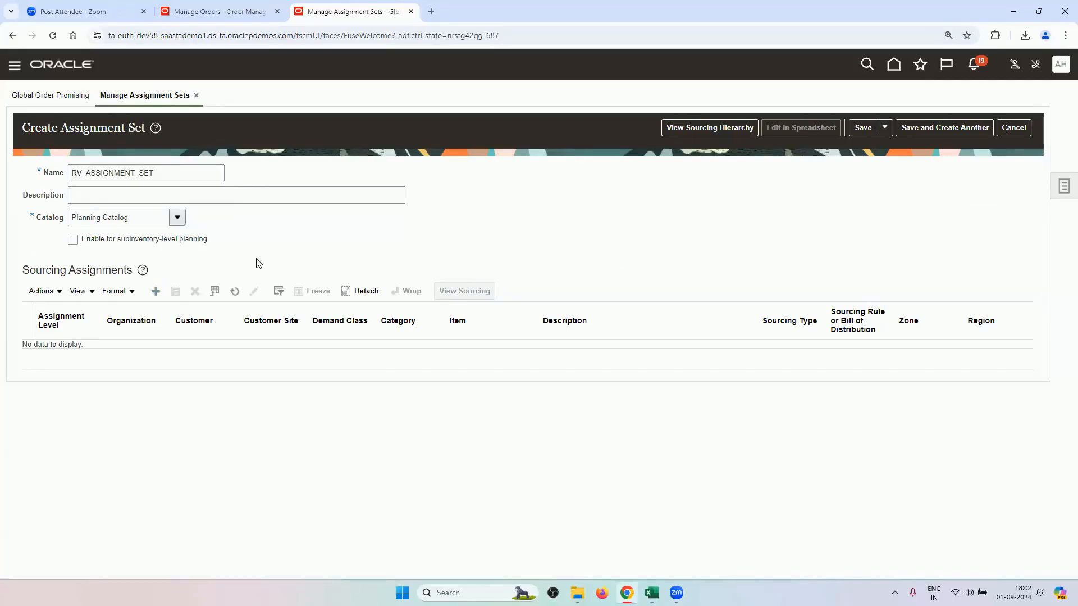
{"action": "left_click", "coordinate": [99, 356]}
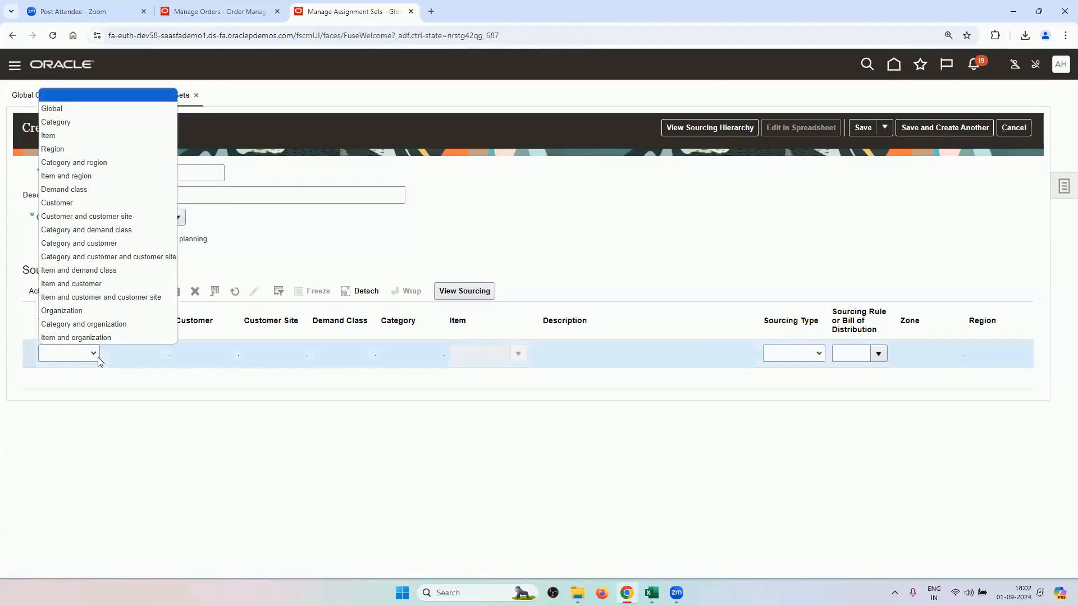
{"action": "left_click", "coordinate": [91, 359]}
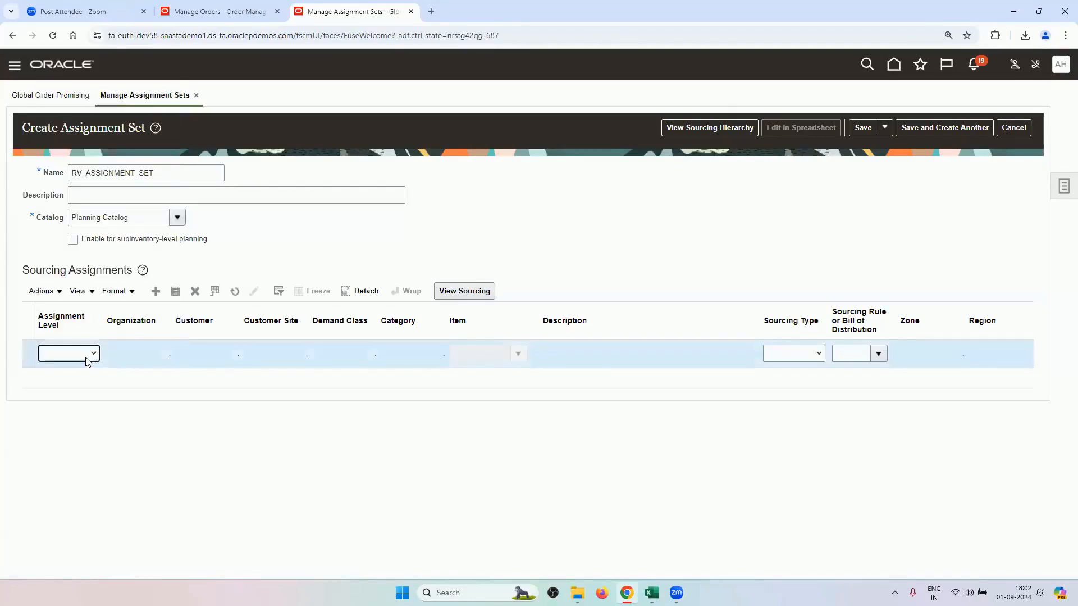
{"action": "left_click", "coordinate": [88, 362]}
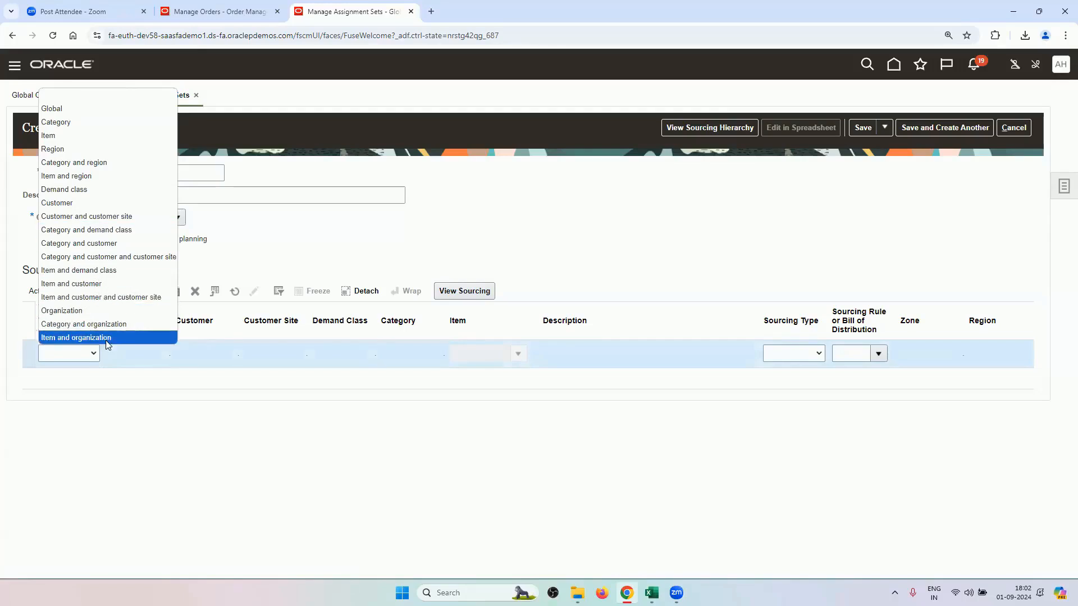
{"action": "left_click", "coordinate": [87, 136]}
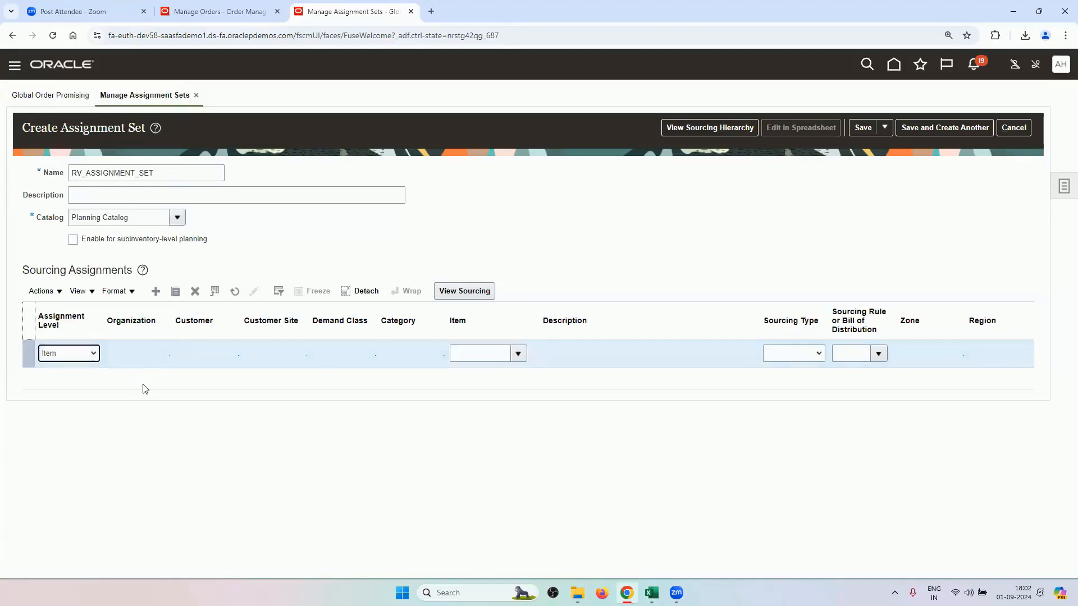
- Look up items starting with RV and choose RV_PRINTERS as the item of the new sourcing assignment
{"action": "left_click", "coordinate": [472, 355]}
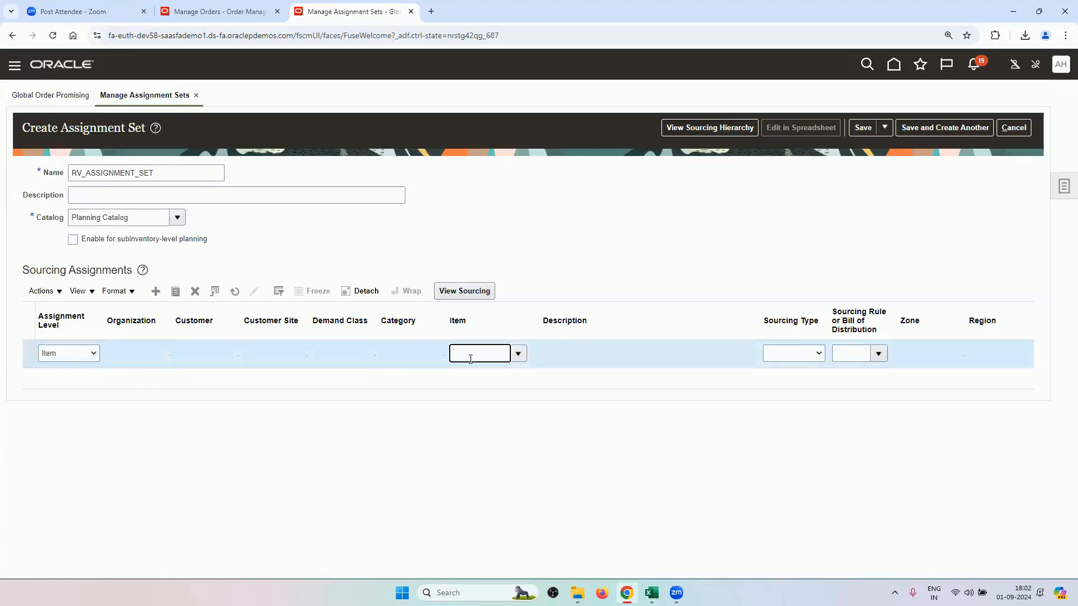
{"action": "type", "text": "RV"}
{"action": "key", "text": "Tab"}
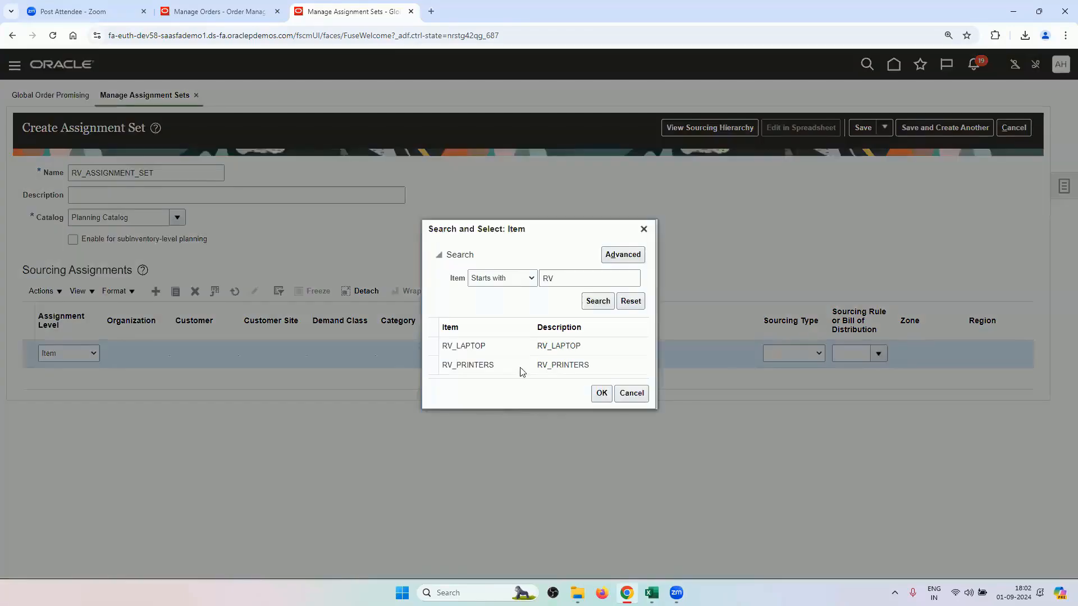
{"action": "left_click", "coordinate": [520, 366]}
{"action": "left_click", "coordinate": [599, 393]}
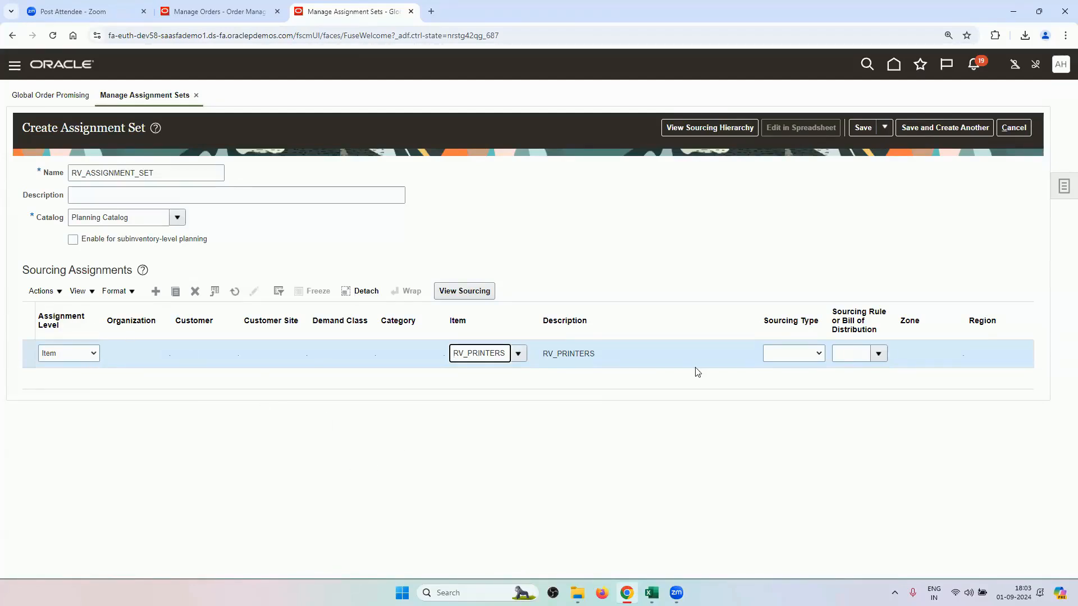
- Set the RV_PRINTERS assignment's sourcing type to Sourcing rule and assign it RV_SOURCING_RULE_GOLBAL
{"action": "left_click", "coordinate": [784, 354]}
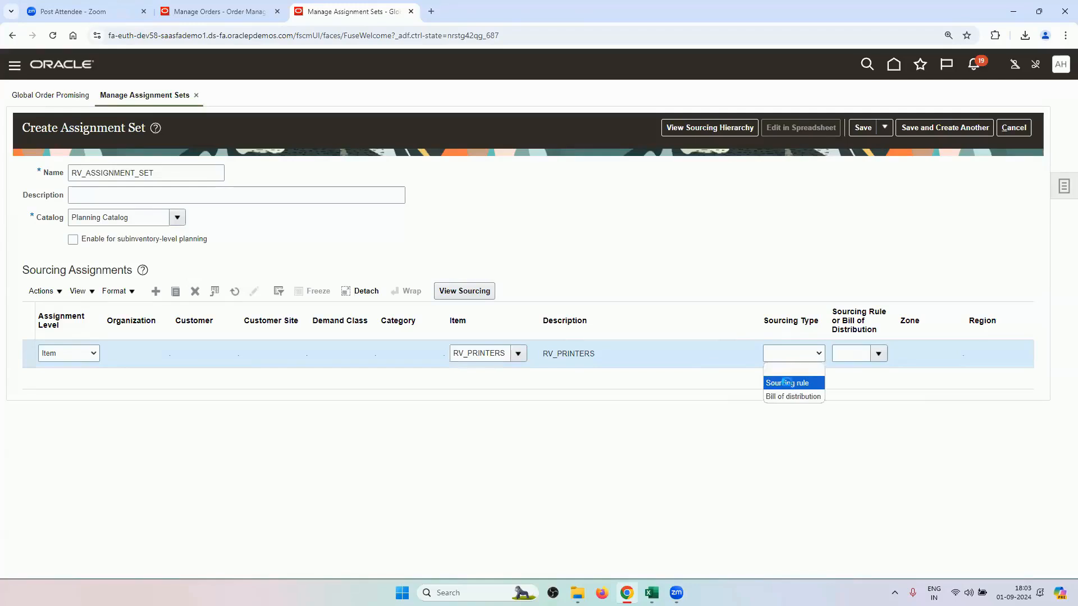
{"action": "left_click", "coordinate": [784, 382]}
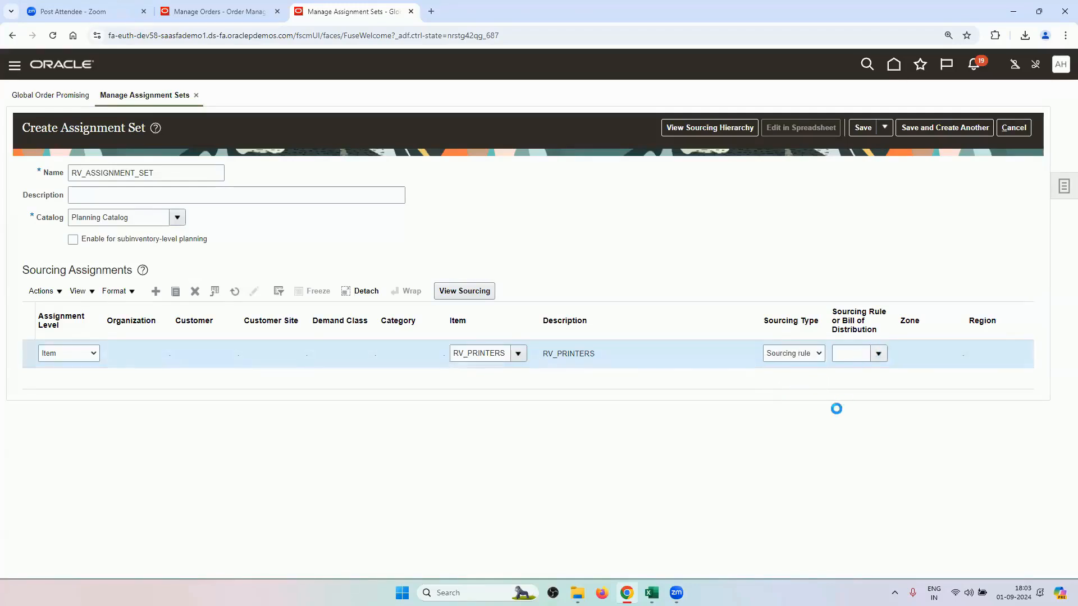
{"action": "left_click", "coordinate": [873, 562]}
{"action": "type", "text": "R"}
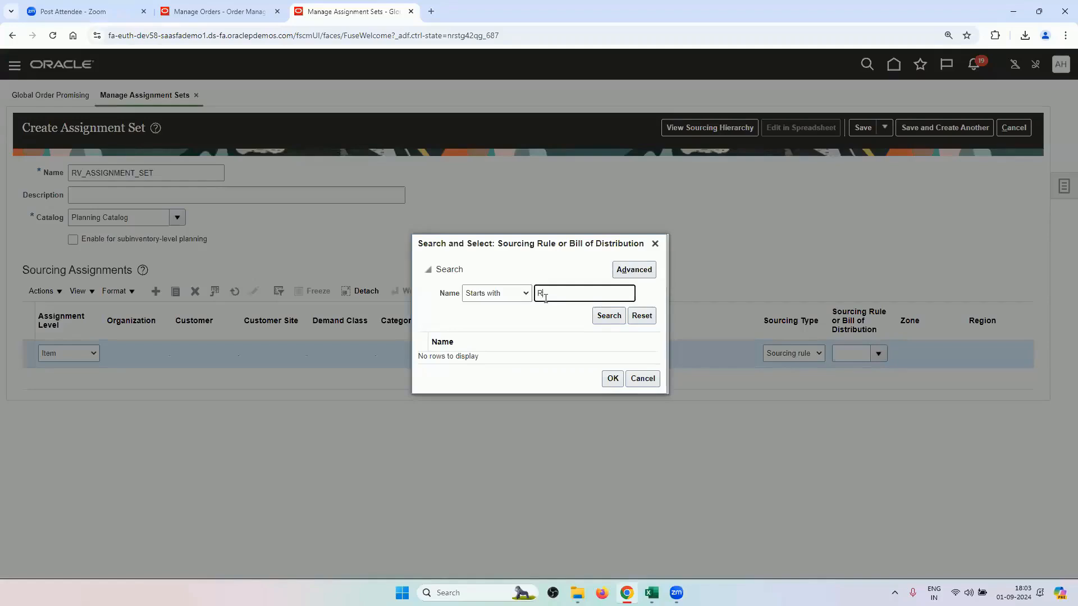
{"action": "type", "text": "V"}
{"action": "left_click", "coordinate": [607, 315]}
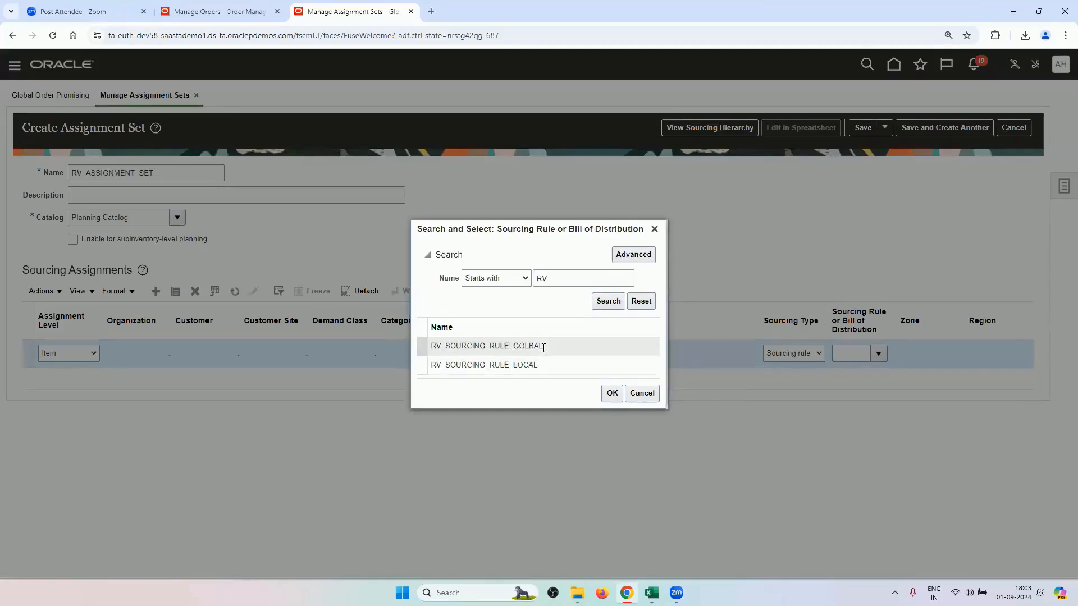
{"action": "left_click", "coordinate": [464, 350]}
{"action": "left_click", "coordinate": [612, 393]}
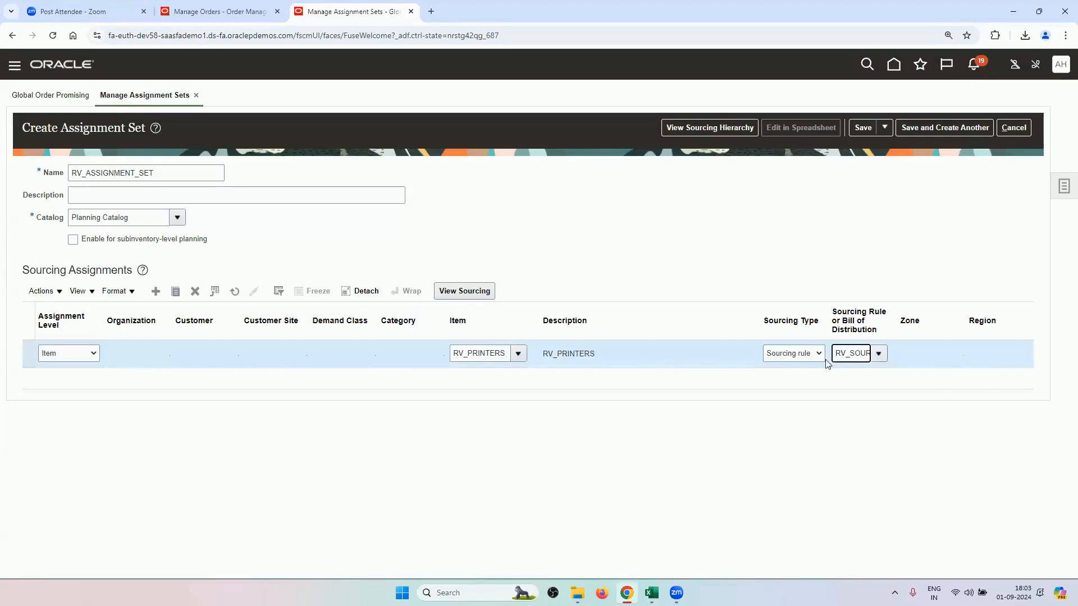
- Add a second sourcing assignment at the Item and organization level for the item RV_PRINTERS
{"action": "left_click", "coordinate": [156, 291]}
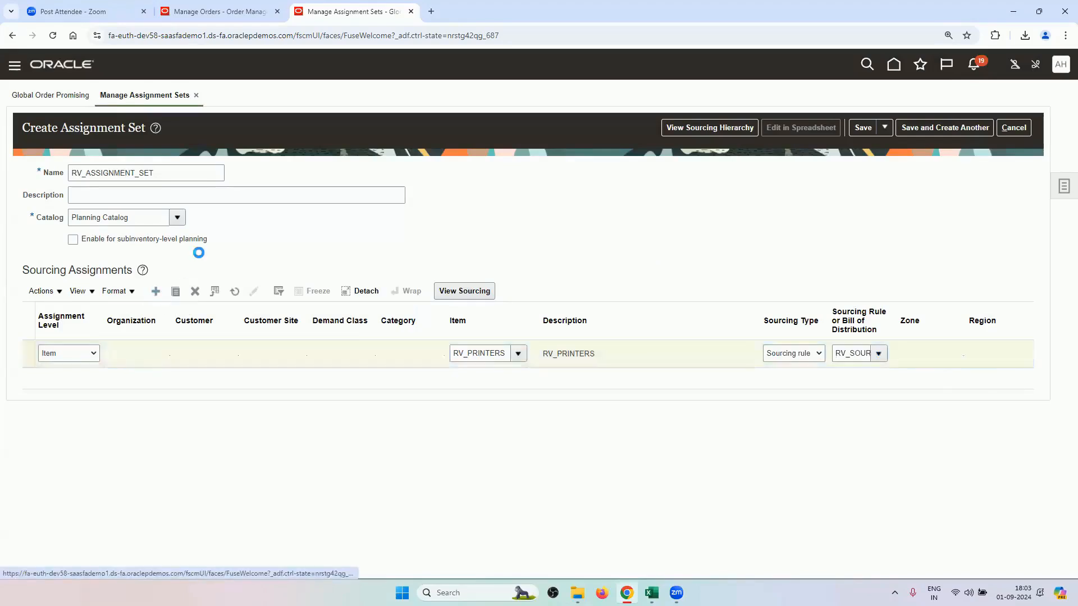
{"action": "left_click", "coordinate": [89, 357]}
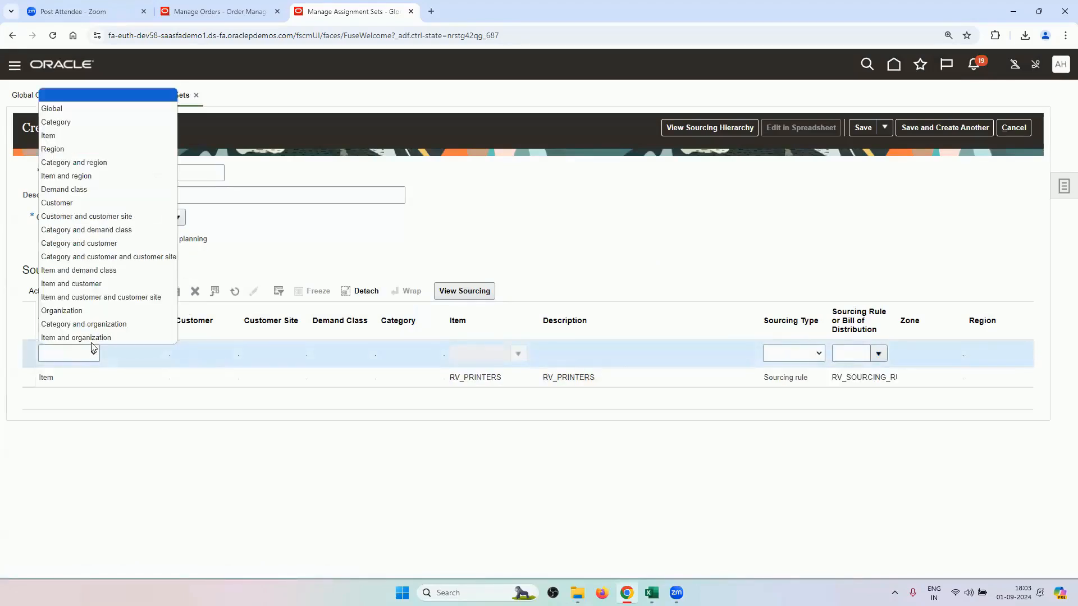
{"action": "left_click", "coordinate": [84, 337]}
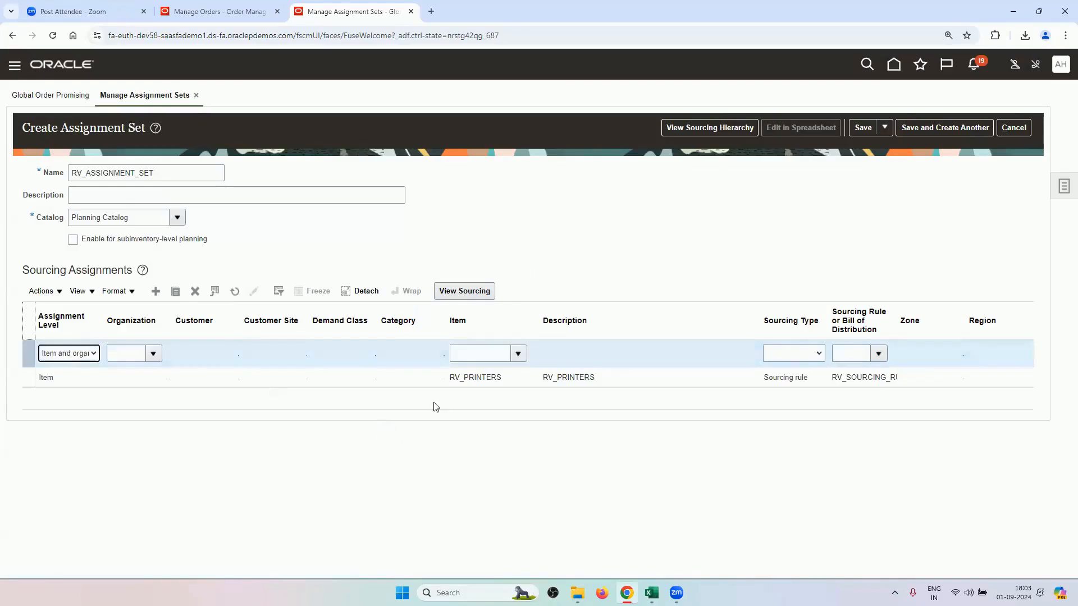
{"action": "left_click", "coordinate": [471, 351]}
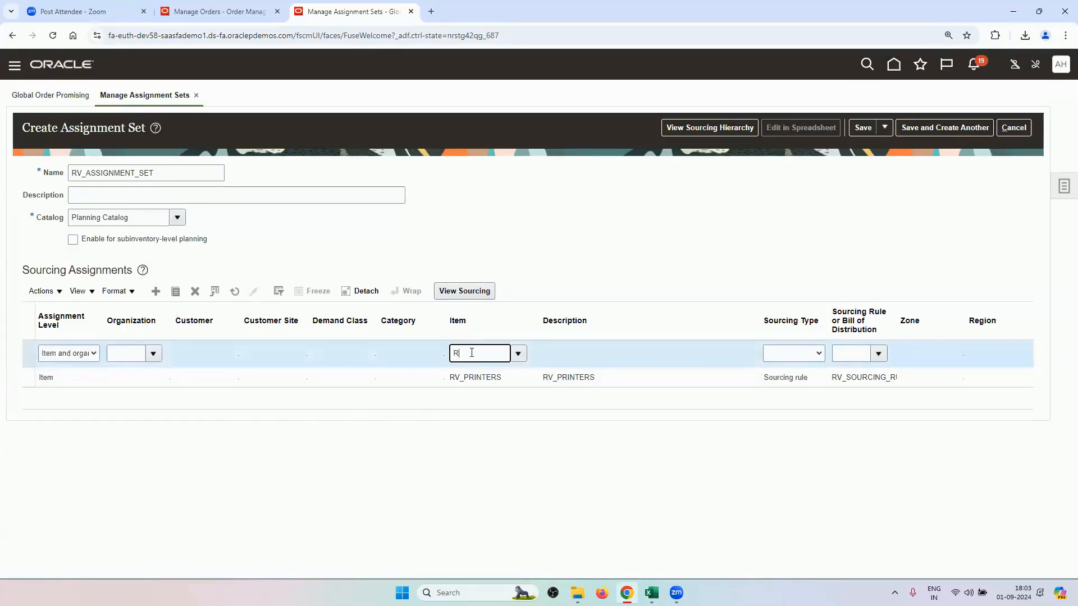
{"action": "type", "text": "RV"}
{"action": "key", "text": "Tab"}
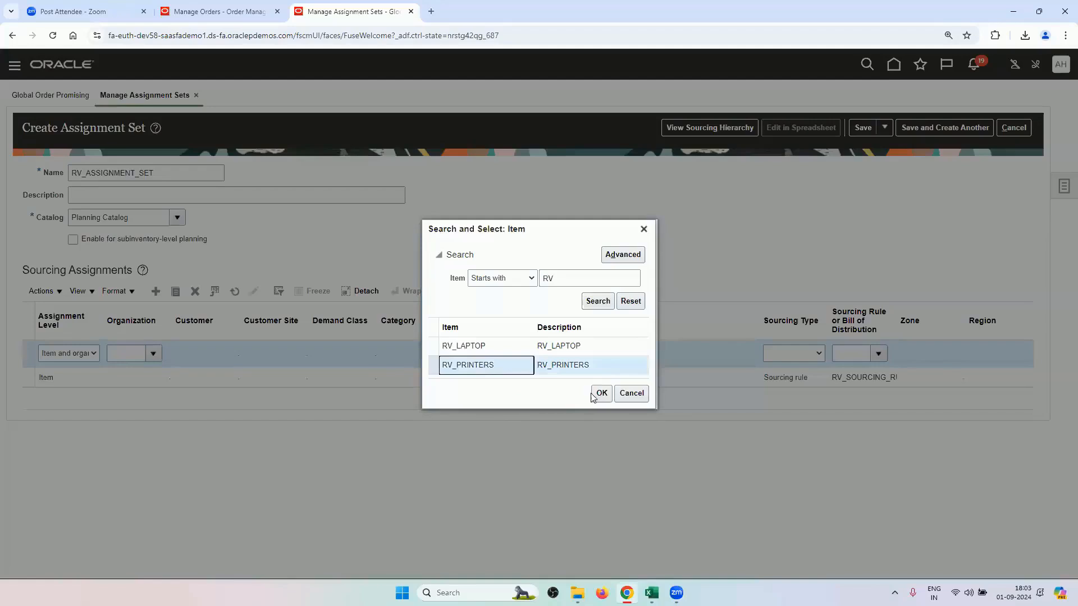
{"action": "left_click", "coordinate": [595, 395]}
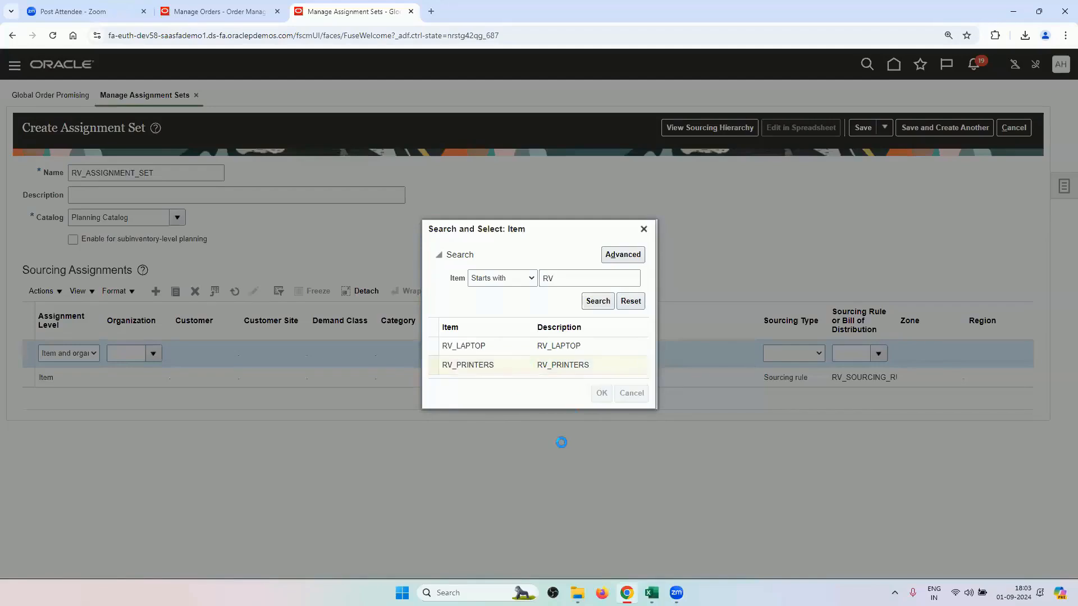
- Set the second assignment's sourcing type to Sourcing rule and search for a rule starting with RV to assign
{"action": "left_click", "coordinate": [797, 353]}
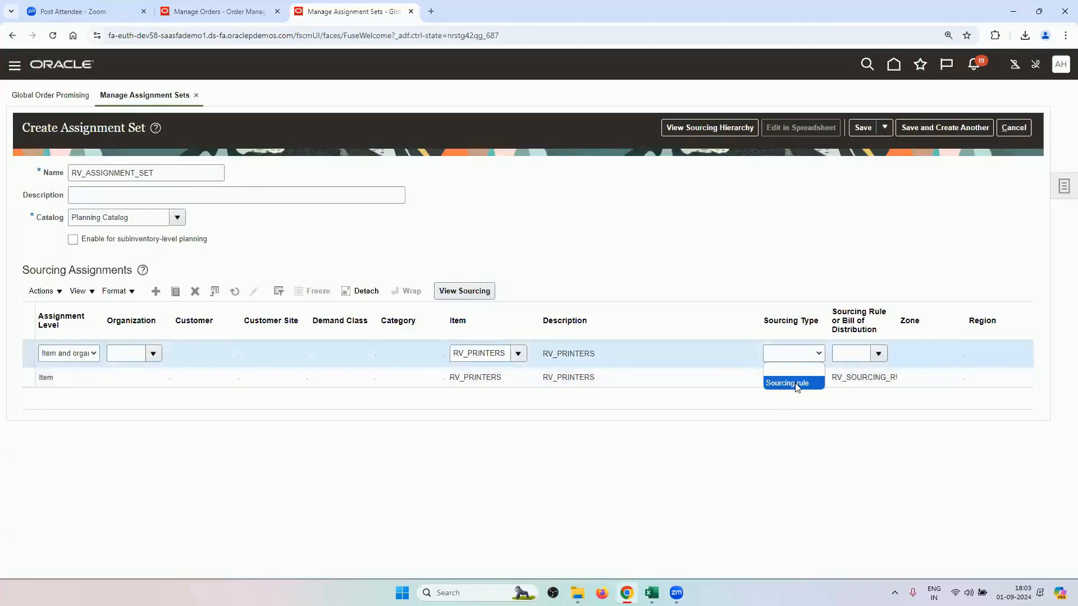
{"action": "left_click", "coordinate": [788, 383]}
{"action": "left_click", "coordinate": [878, 353]}
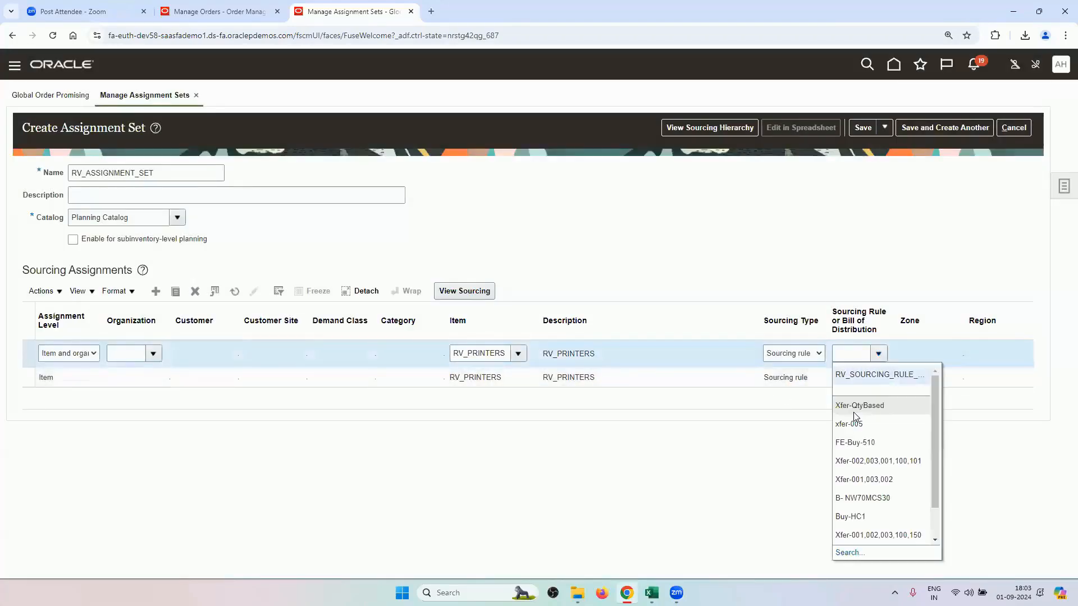
{"action": "left_click", "coordinate": [870, 552]}
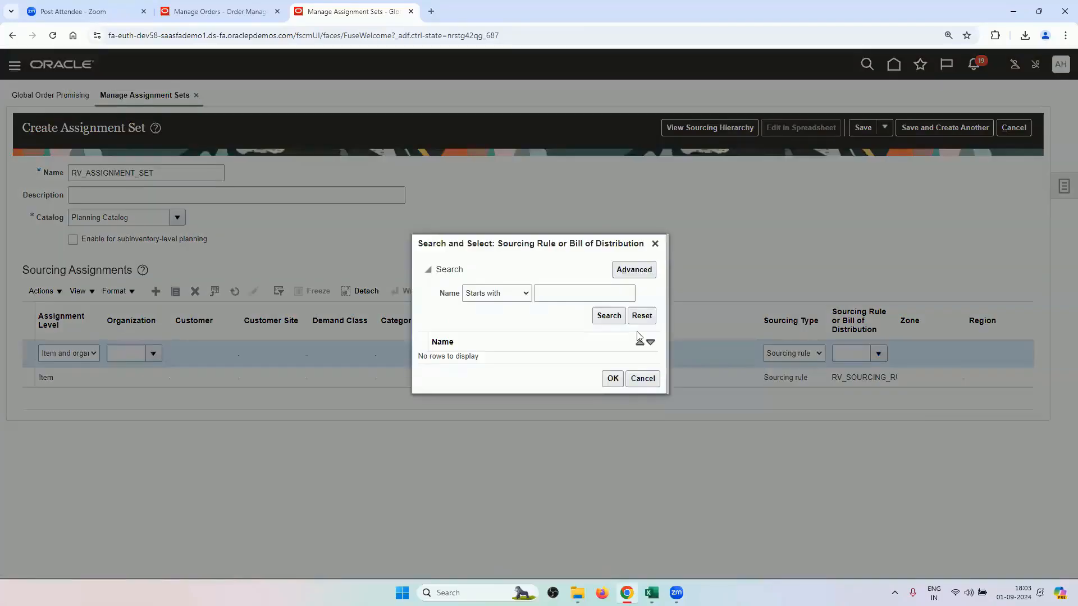
{"action": "left_click", "coordinate": [611, 313]}
{"action": "left_click", "coordinate": [564, 208]}
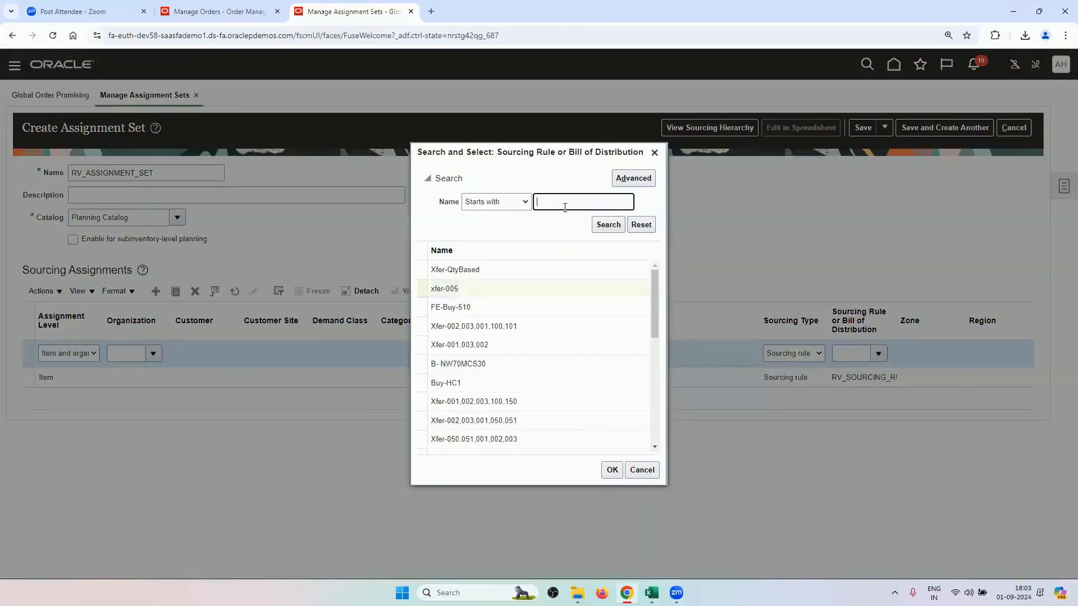
{"action": "type", "text": "RV"}
{"action": "left_click", "coordinate": [606, 224]}
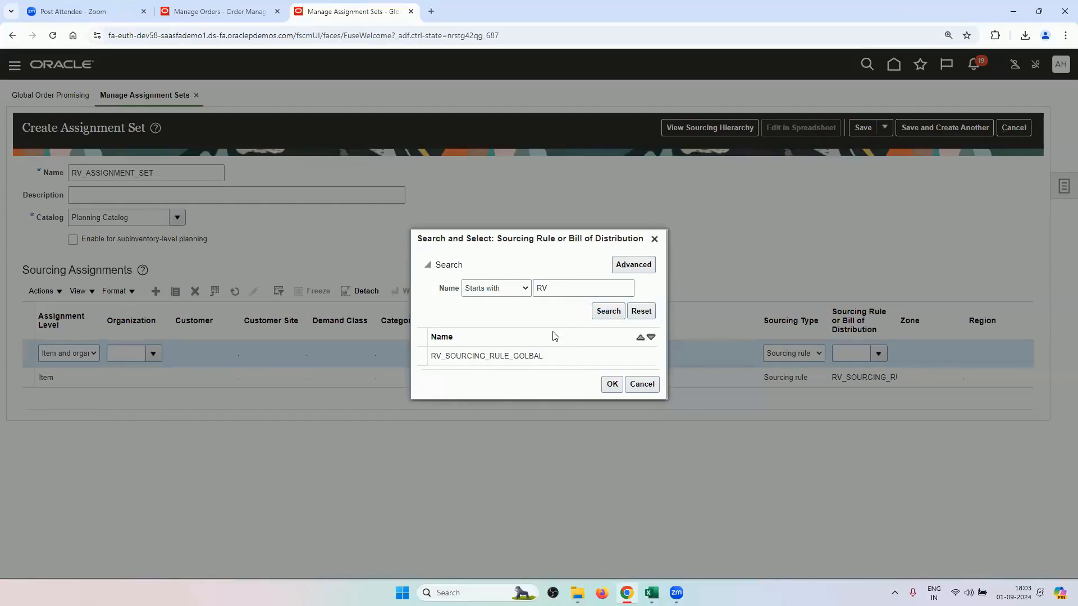
{"action": "left_click", "coordinate": [641, 385]}
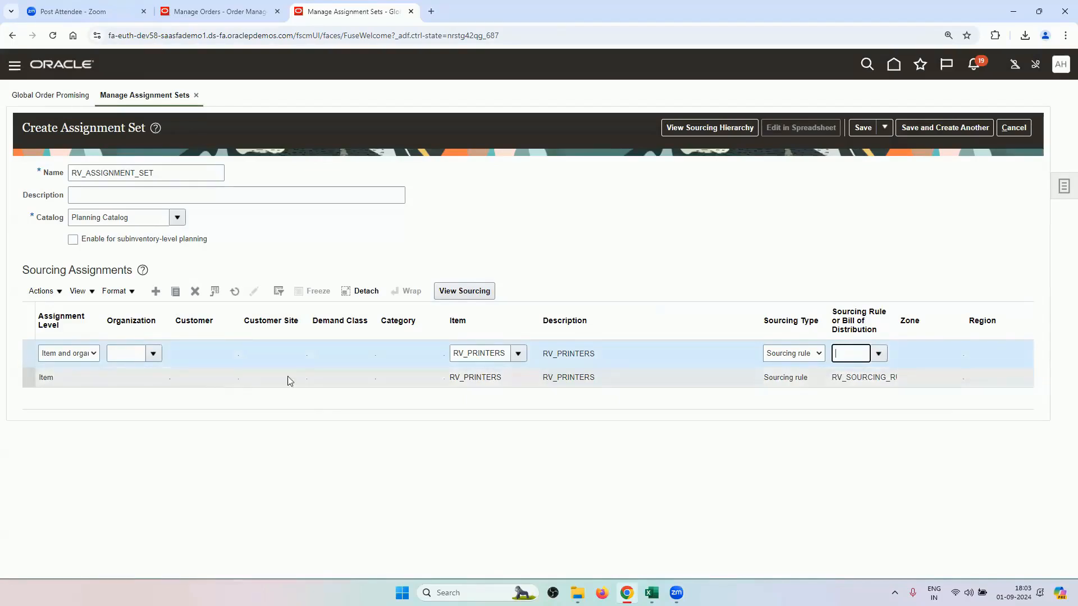
{"action": "left_click", "coordinate": [877, 354]}
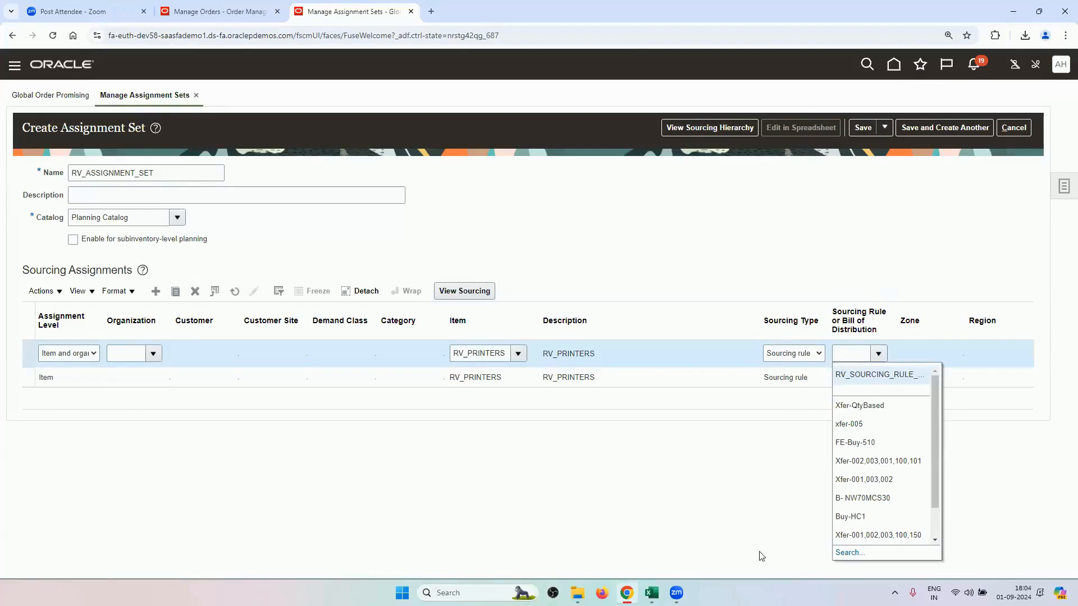
{"action": "left_click", "coordinate": [797, 439]}
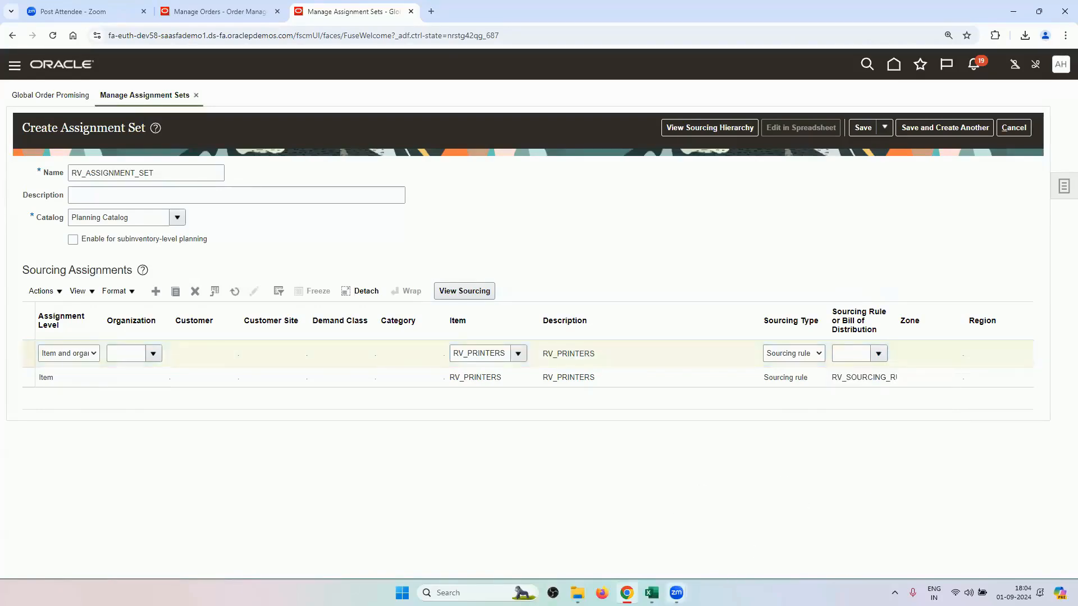
- Delete the Item and organization assignment row for RV_PRINTERS
{"action": "key", "text": "alt+Tab"}
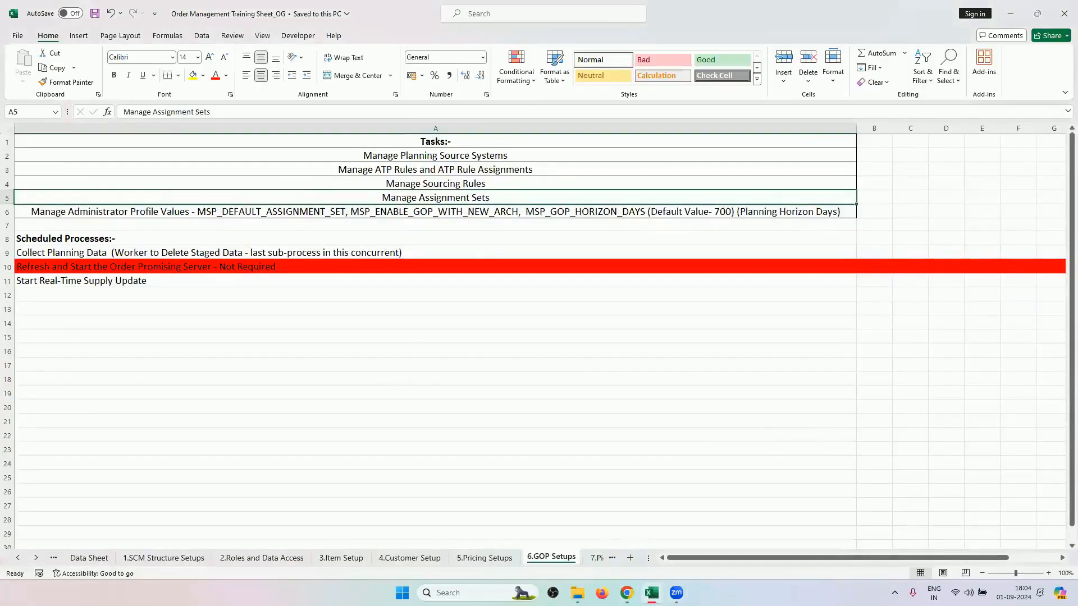
{"action": "key", "text": "alt+Tab"}
{"action": "left_click", "coordinate": [441, 377]}
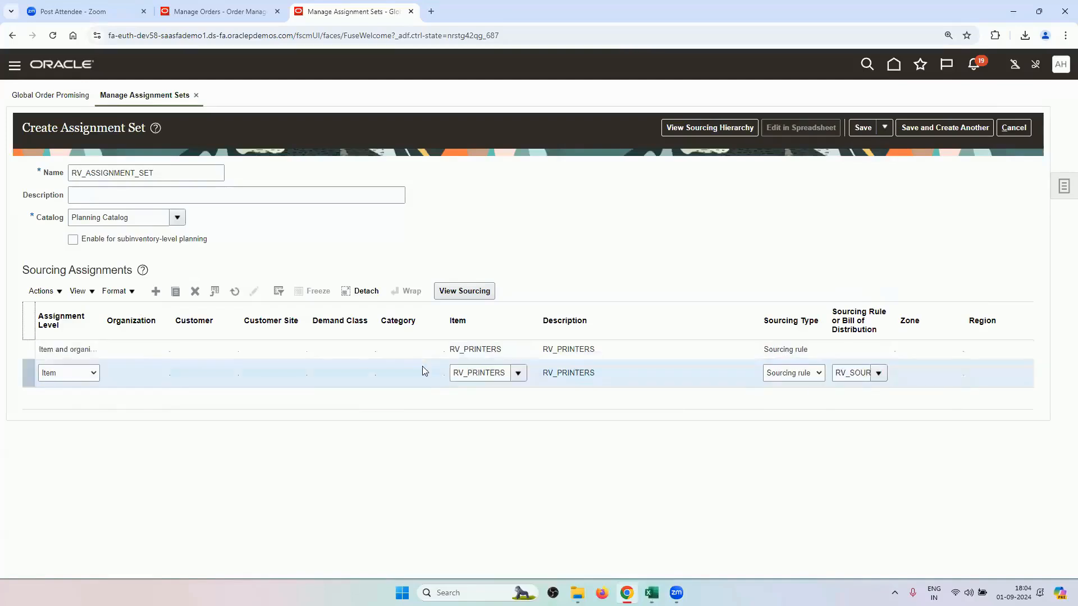
{"action": "left_click", "coordinate": [392, 351]}
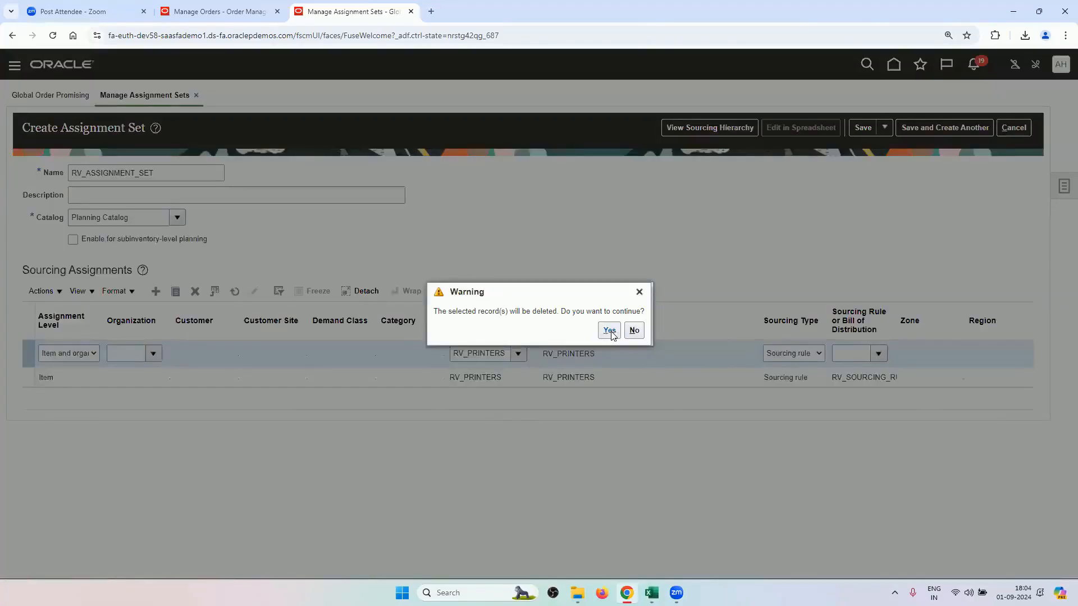
{"action": "left_click", "coordinate": [610, 331]}
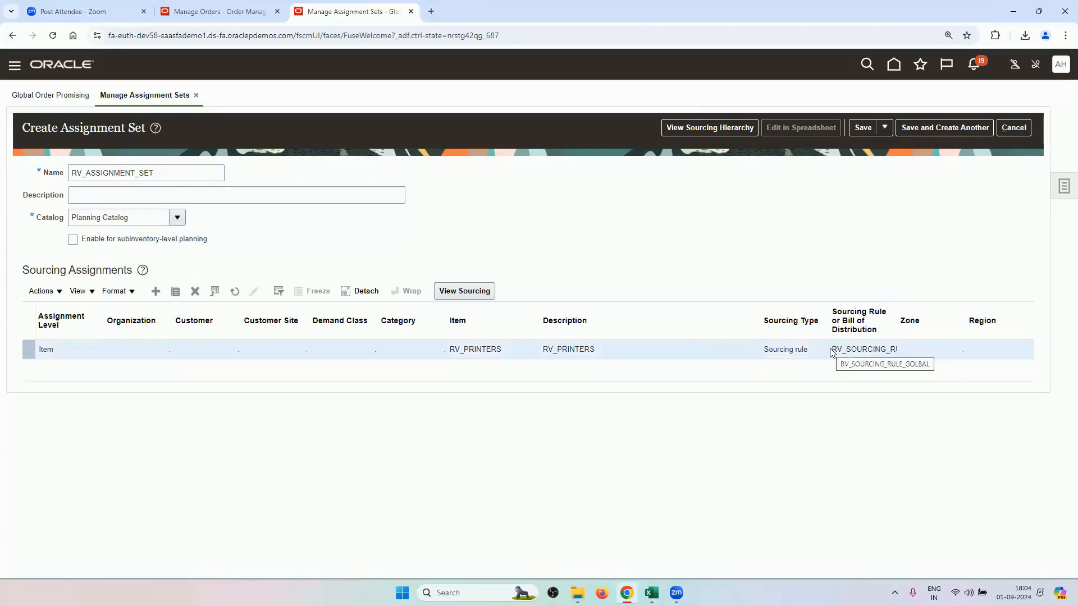
- Switch to the Excel workbook and look up the Manage Transit Times task on the 7.Picking & Shipping Setups sheet
{"action": "left_click", "coordinate": [651, 593]}
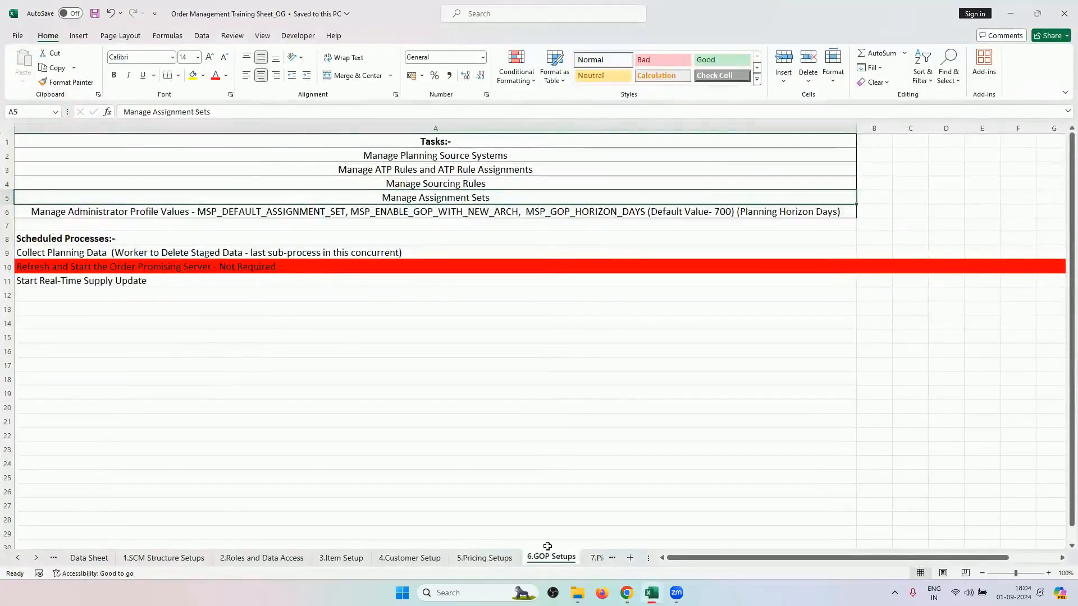
{"action": "left_click", "coordinate": [588, 560]}
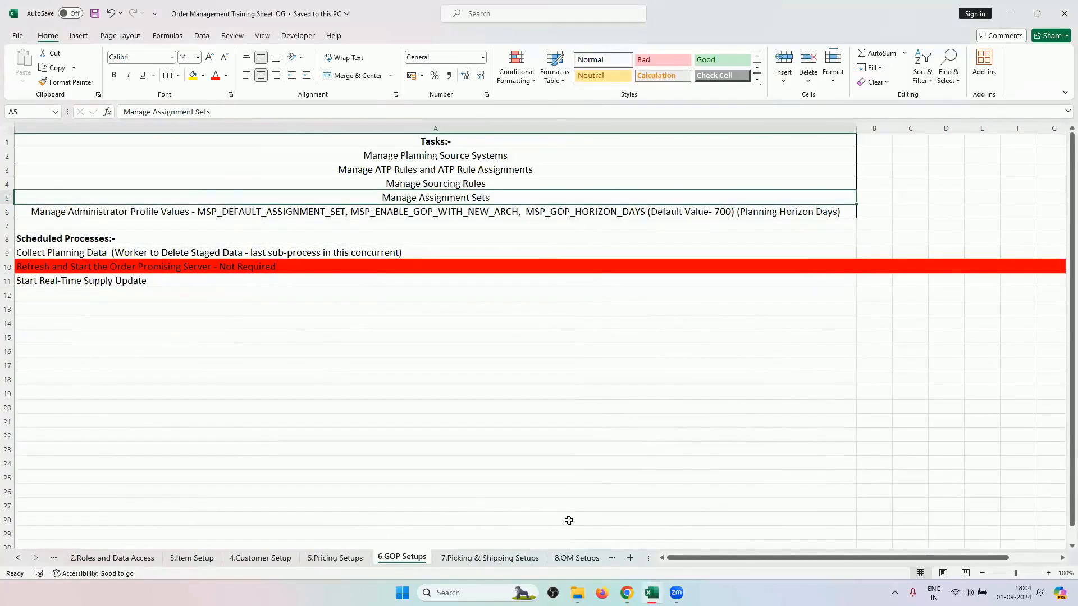
{"action": "left_click", "coordinate": [530, 559]}
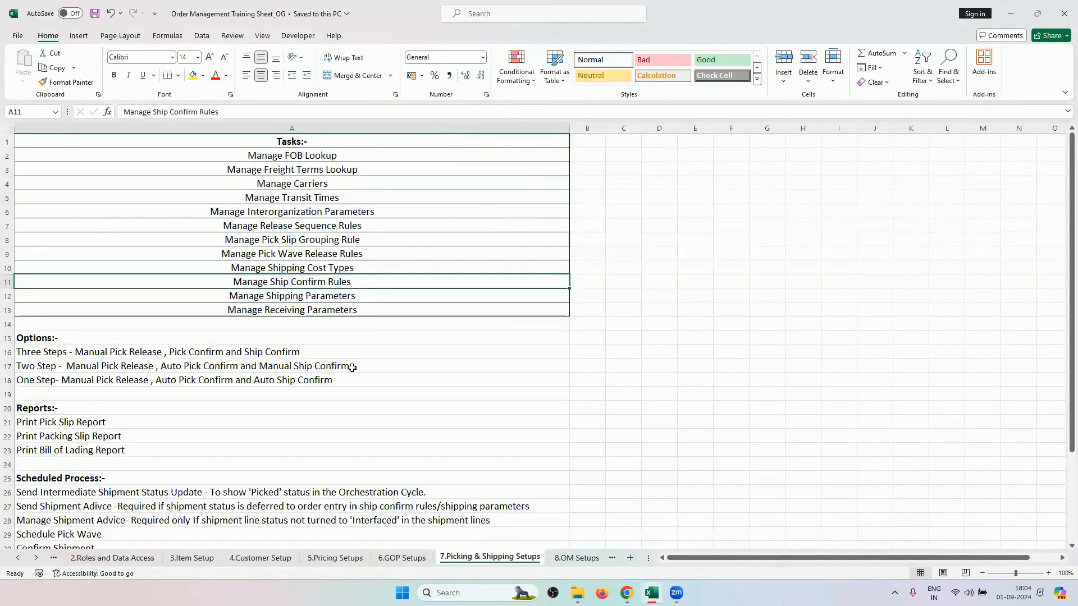
{"action": "left_click", "coordinate": [331, 199]}
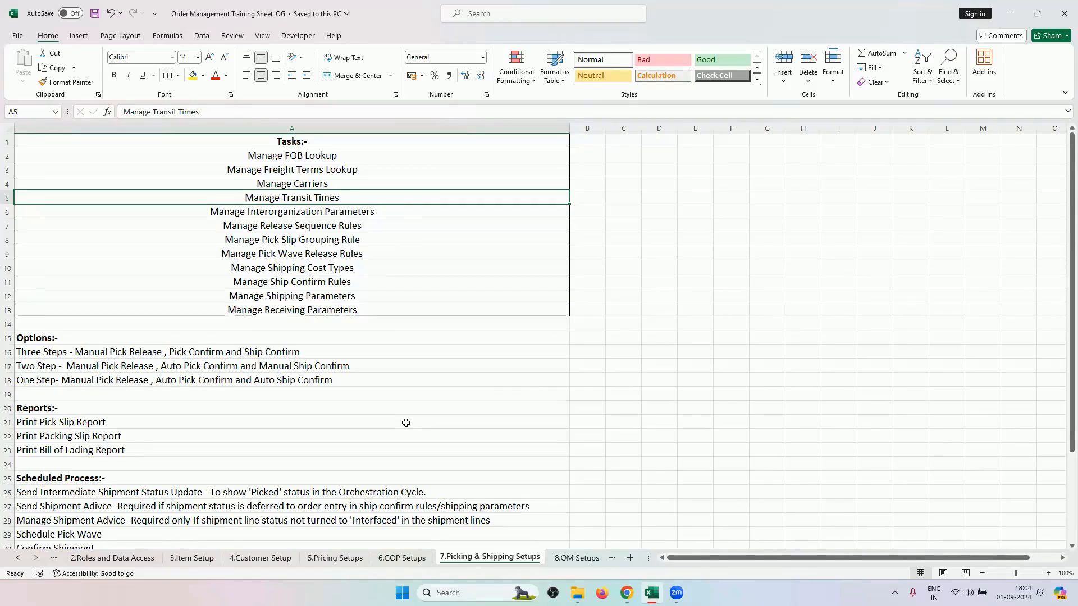
- Review the picking and shipping tasks from Manage FOB Lookup to Manage Shipping Cost Types in the Excel workbook and open the 6.GOP Setups sheet
{"action": "mouse_move", "coordinate": [626, 593]}
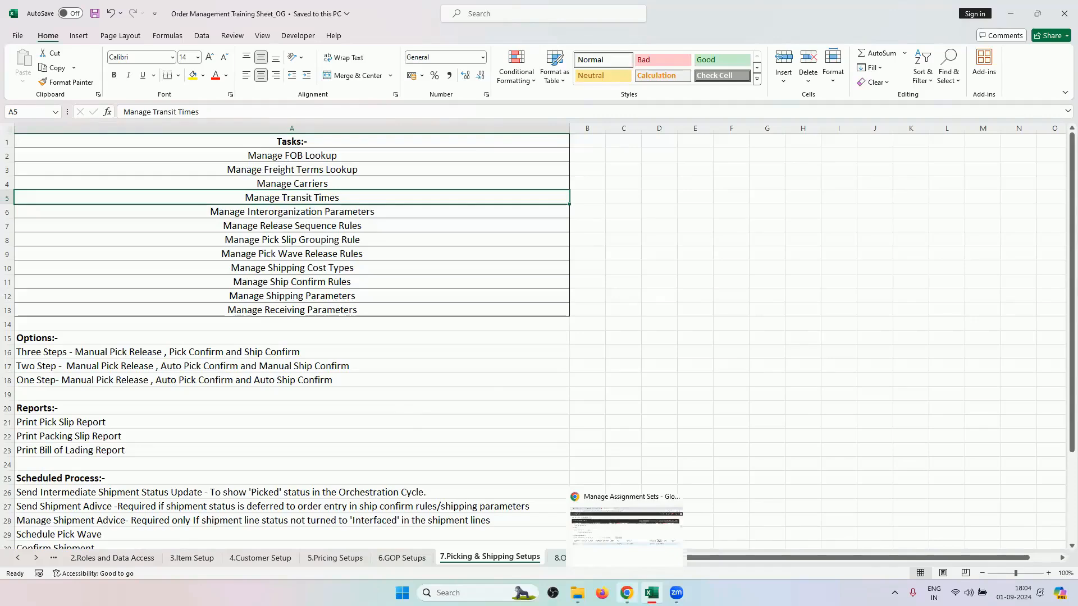
{"action": "left_click", "coordinate": [626, 525]}
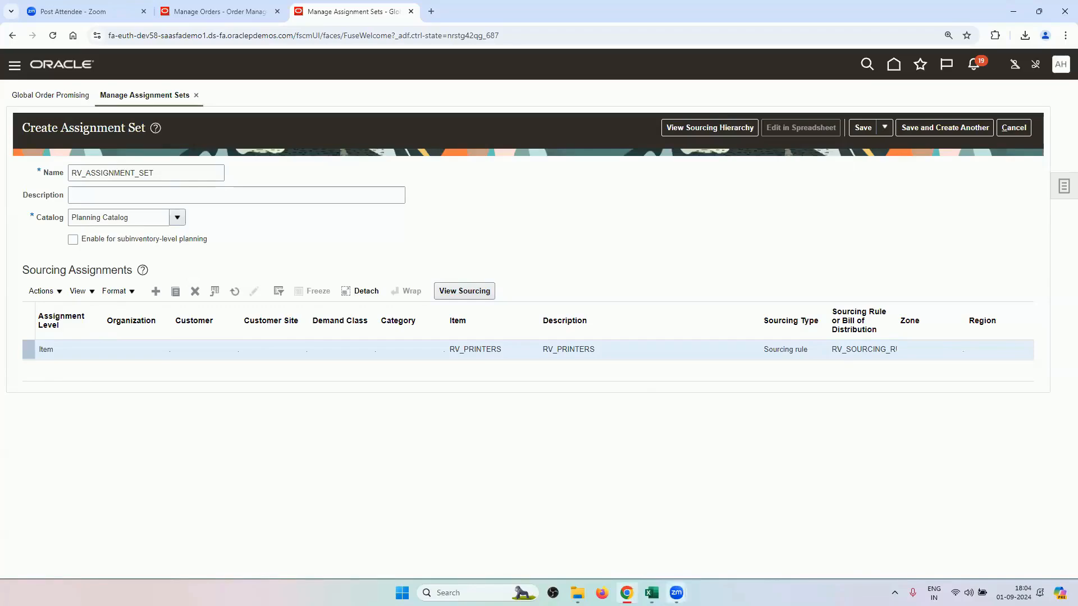
{"action": "left_click", "coordinate": [651, 592]}
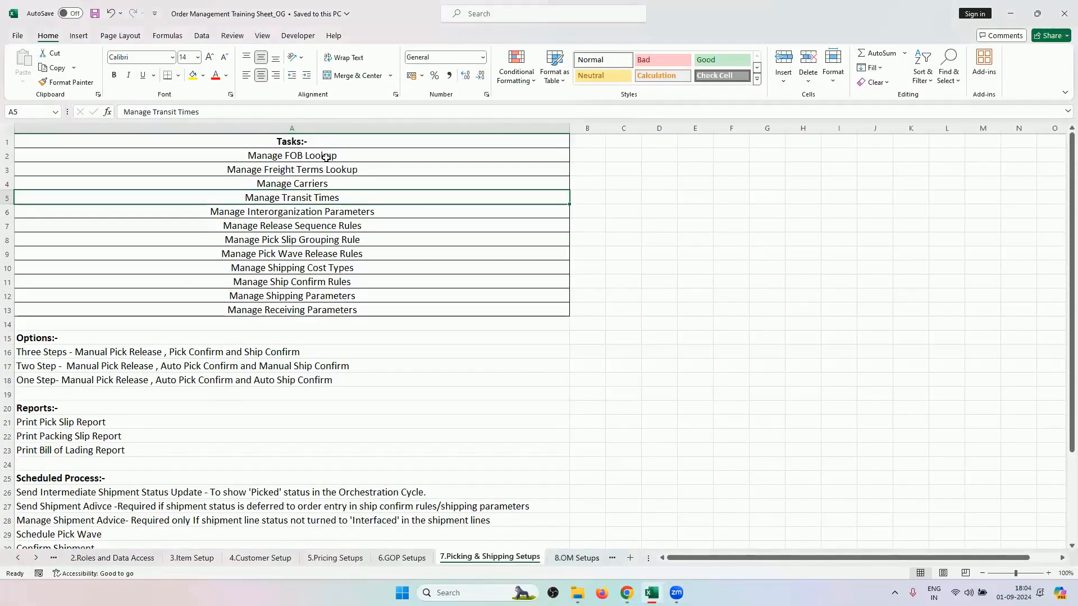
{"action": "left_click_drag", "start_coordinate": [326, 157], "coordinate": [317, 264]}
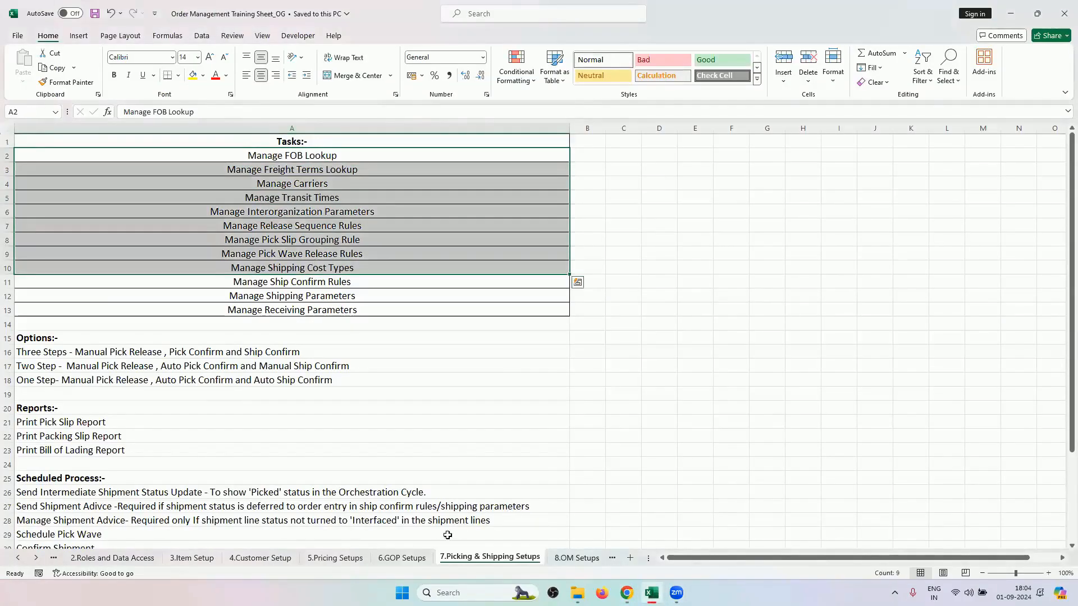
{"action": "left_click", "coordinate": [413, 559]}
- Switch back to Oracle in Chrome and save and close the assignment set RV_ASSIGNMENT_SET
{"action": "left_click", "coordinate": [626, 592]}
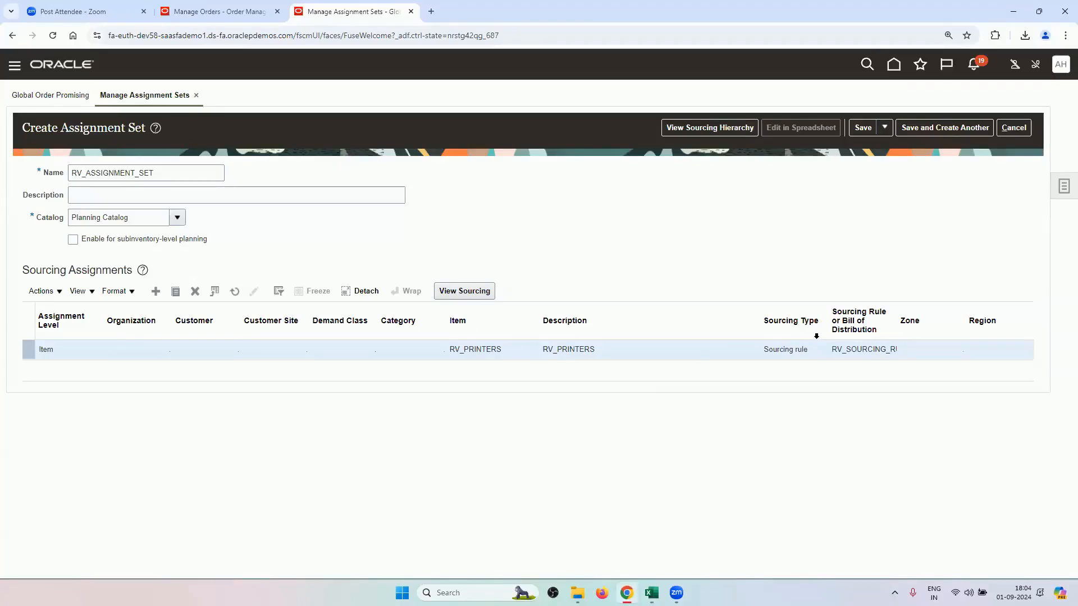
{"action": "left_click", "coordinate": [884, 127]}
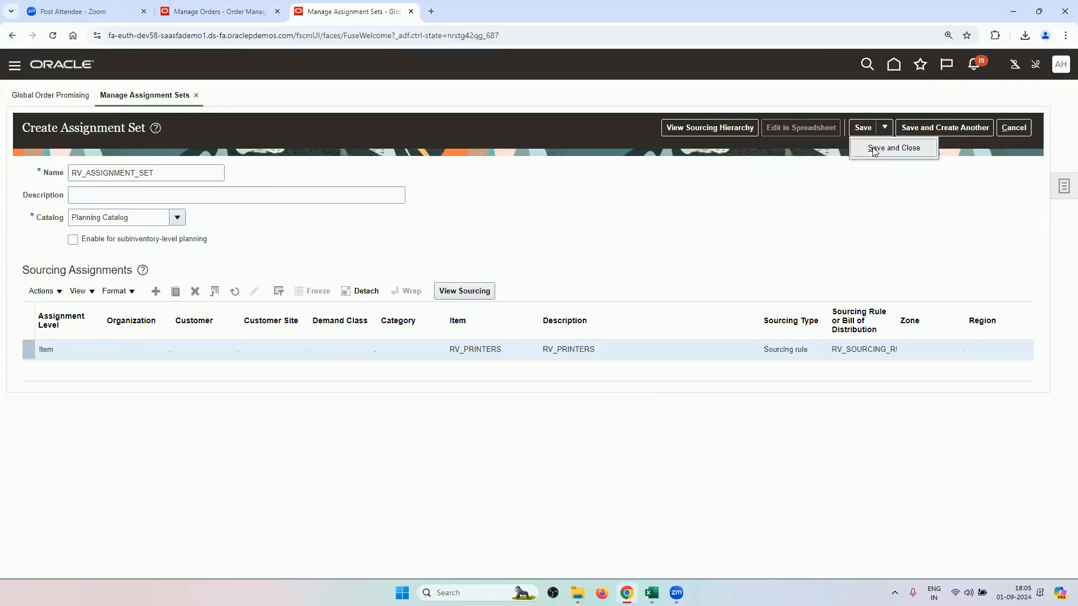
{"action": "left_click", "coordinate": [874, 149]}
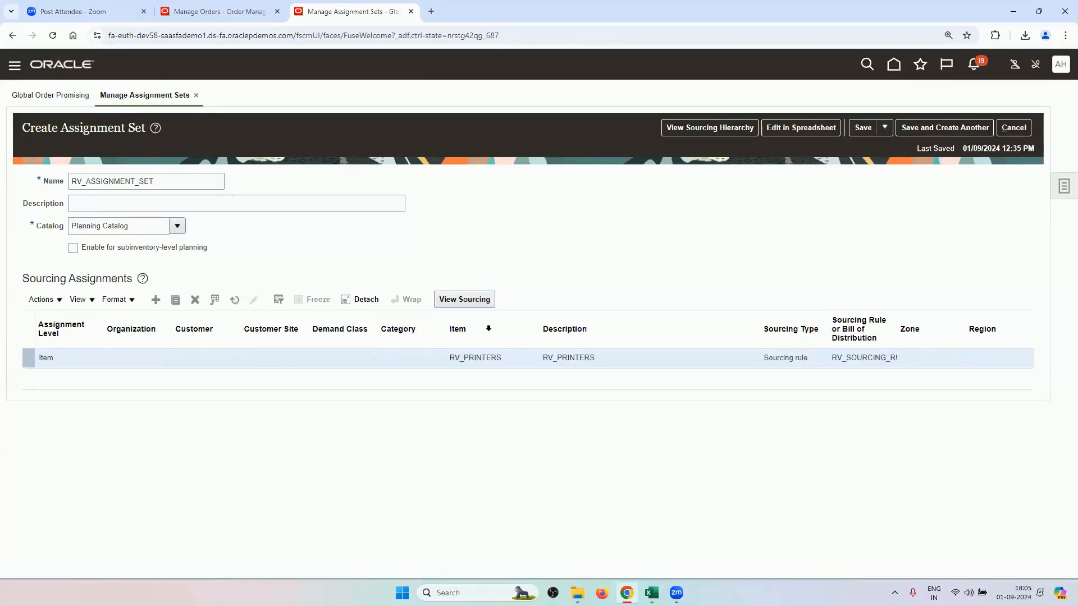
{"action": "left_click", "coordinate": [884, 128]}
{"action": "left_click", "coordinate": [893, 148]}
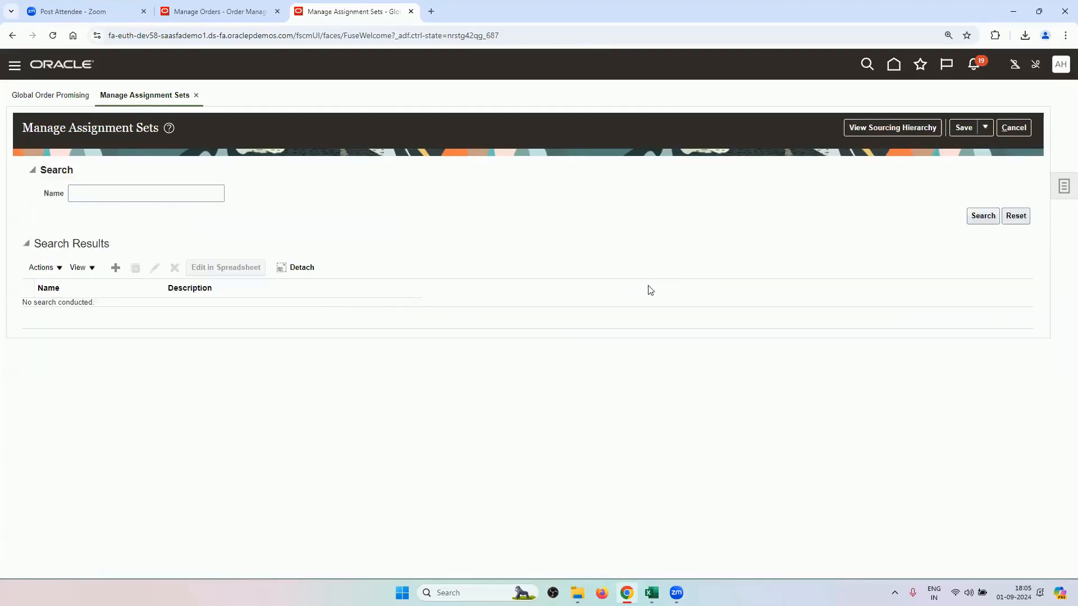
- Open the Manage Sourcing Rules task and search for sourcing rules with the name RV
{"action": "left_click", "coordinate": [1059, 185]}
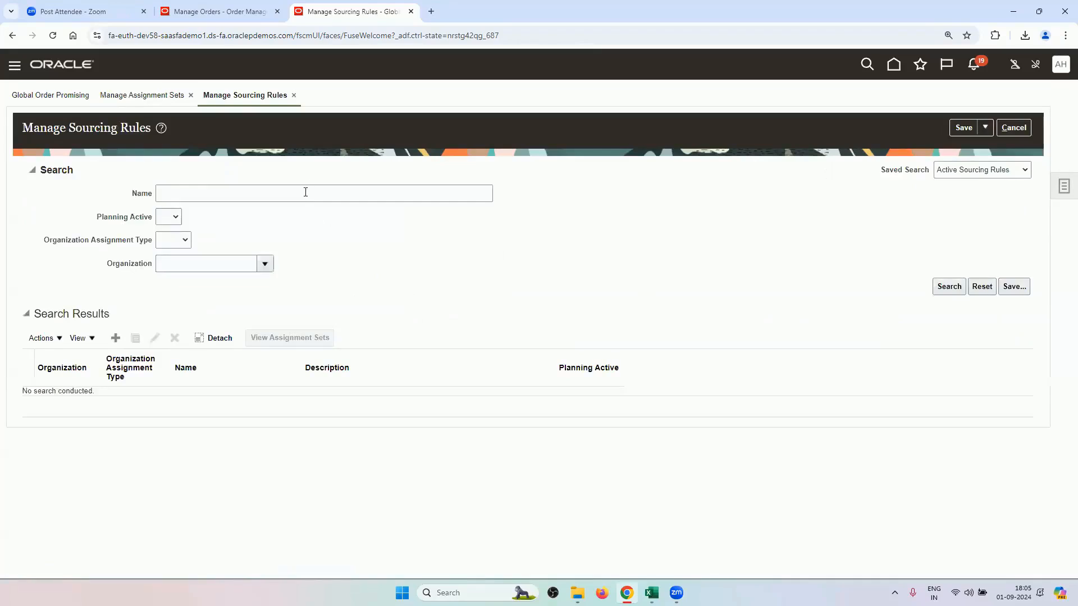
{"action": "left_click", "coordinate": [297, 194]}
{"action": "type", "text": "RV"}
{"action": "key", "text": "Return"}
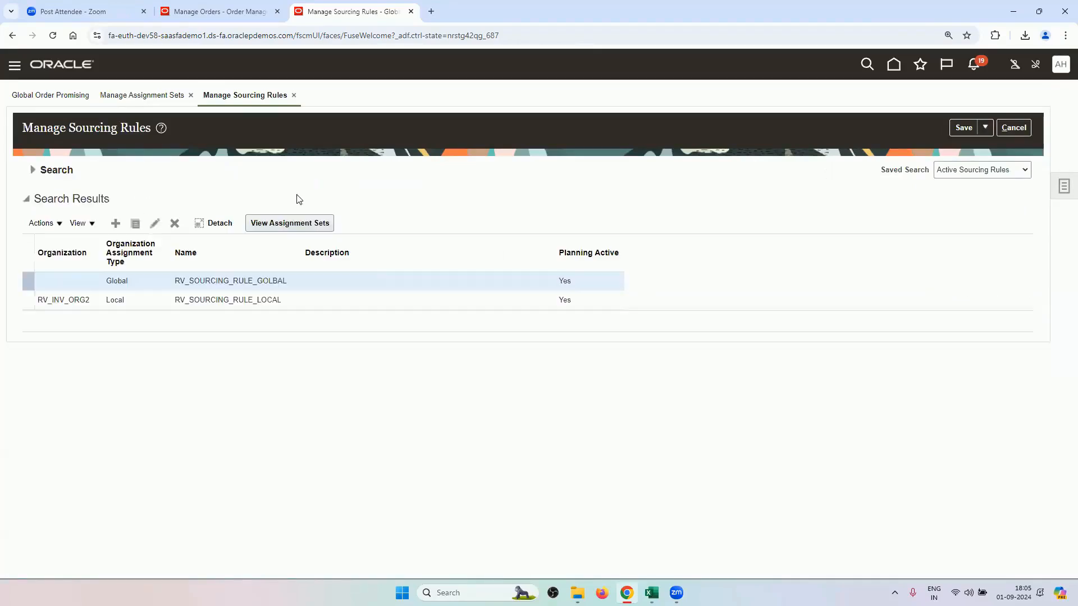
- Open the sourcing rule RV_SOURCING_RULE_GOLBAL, examine its source organizations and ranks, and cancel out of editing
{"action": "left_click", "coordinate": [155, 223]}
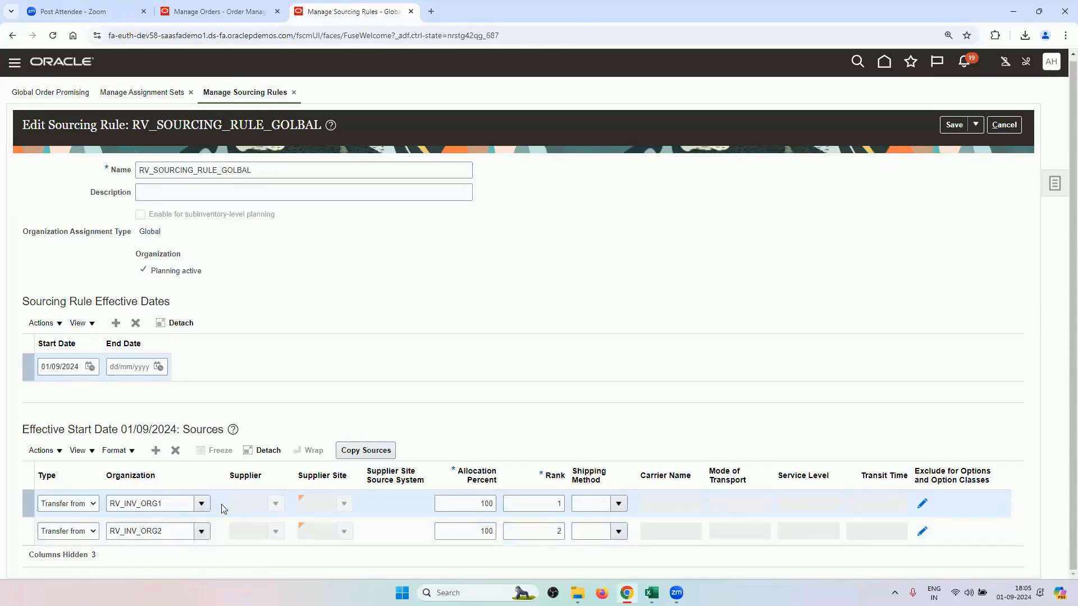
{"action": "left_click", "coordinate": [179, 537]}
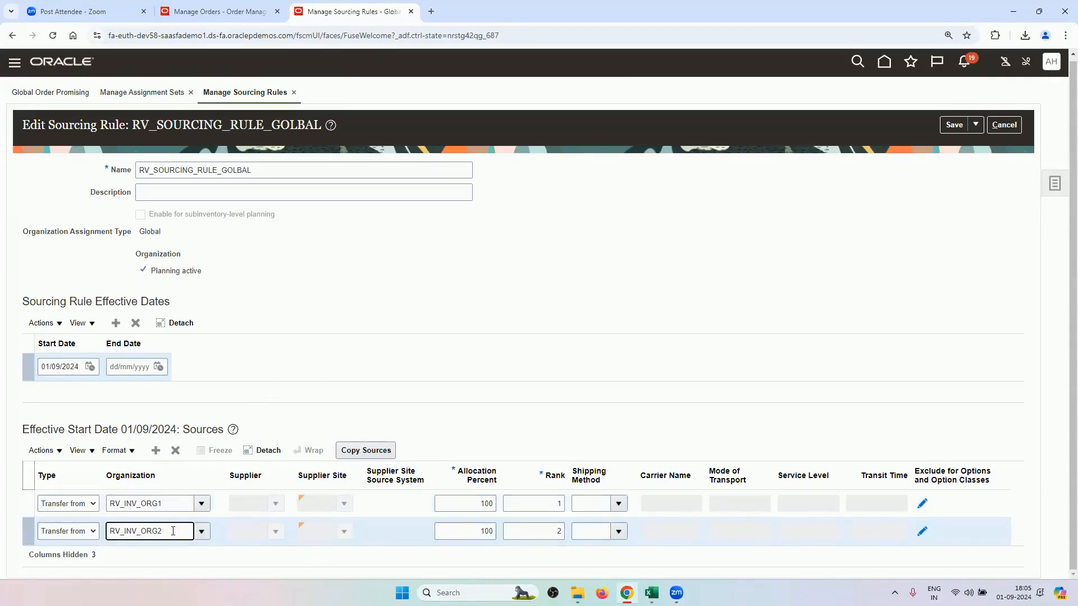
{"action": "left_click_drag", "start_coordinate": [180, 534], "coordinate": [109, 528]}
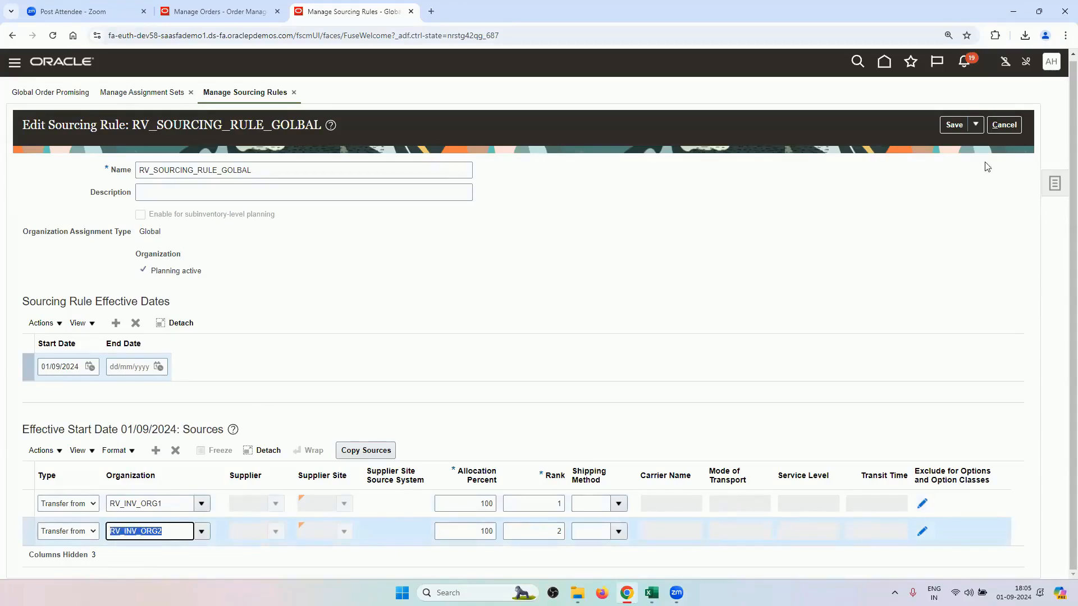
{"action": "left_click", "coordinate": [1004, 124]}
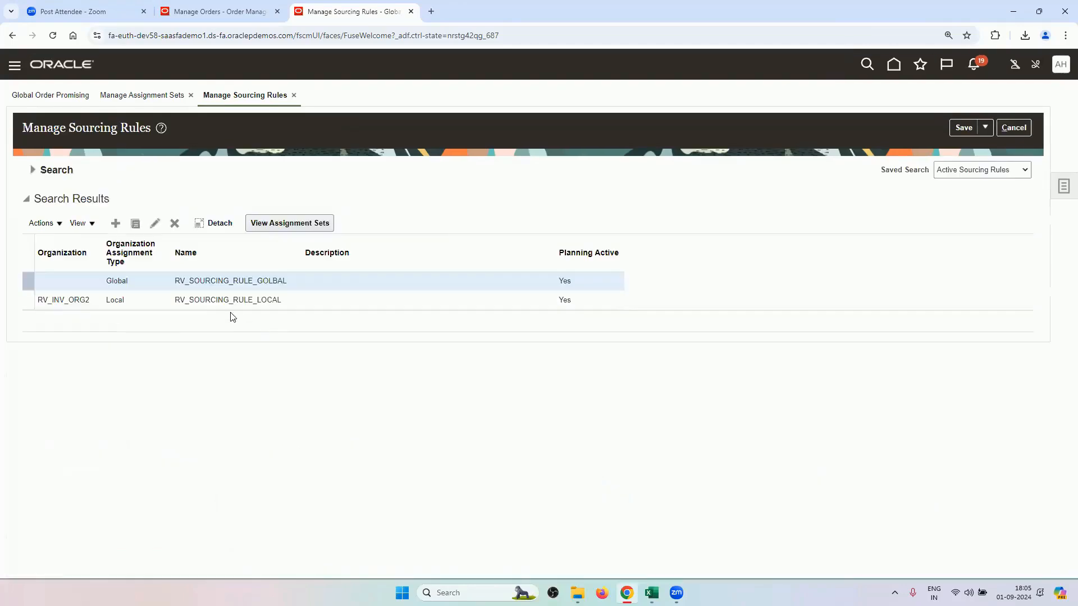
- Open the sourcing rule RV_SOURCING_RULE_LOCAL to examine its organization and supplier source
{"action": "left_click", "coordinate": [212, 300]}
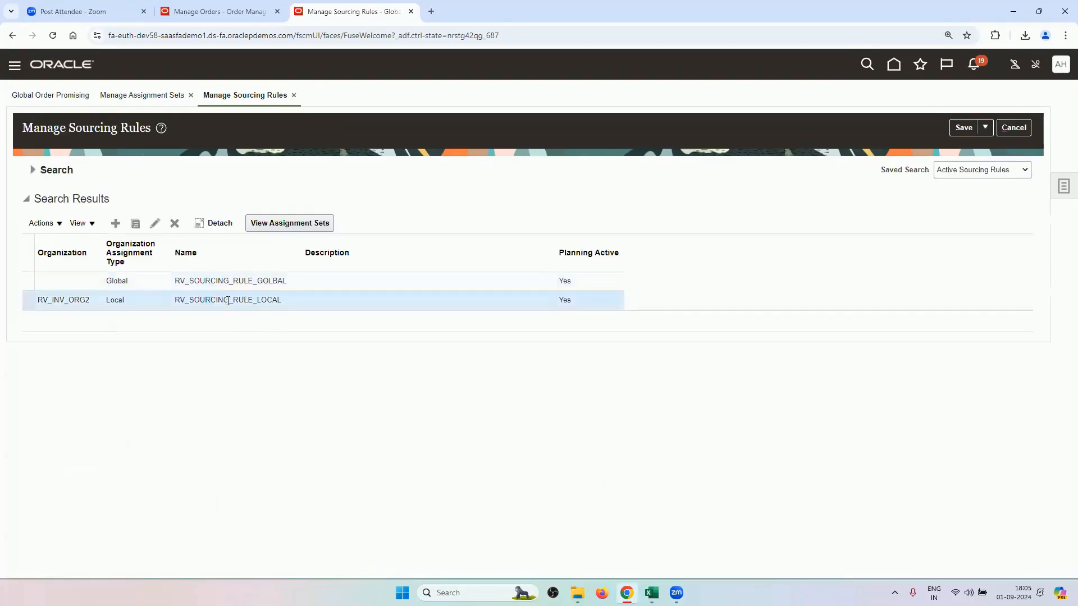
{"action": "left_click", "coordinate": [154, 224]}
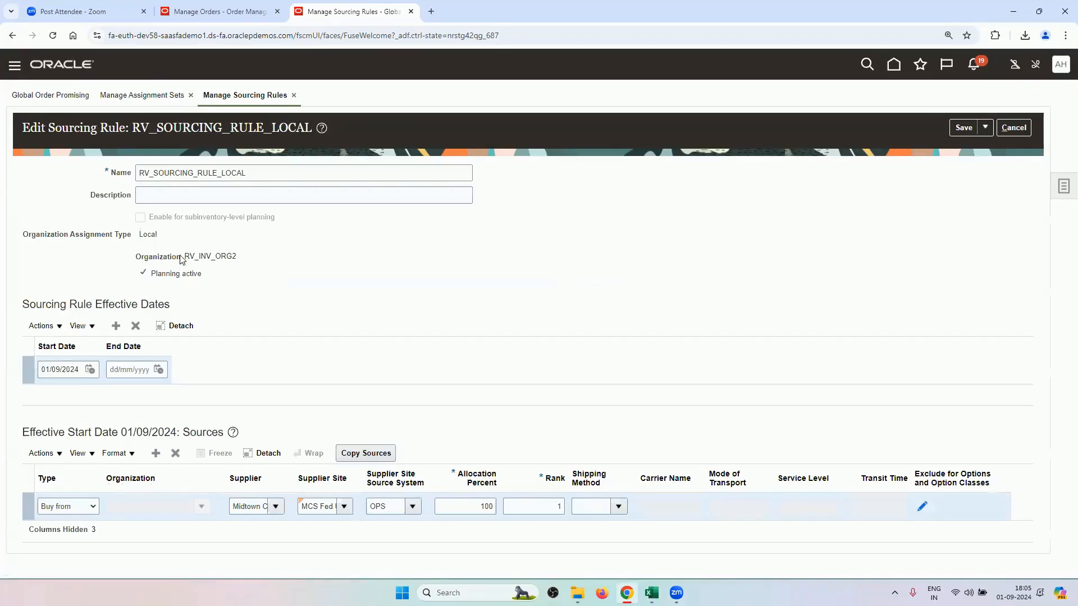
- Set the source type of RV_SOURCING_RULE_LOCAL to Buy from, then save and close the rule
{"action": "left_click_drag", "start_coordinate": [187, 255], "coordinate": [238, 256]}
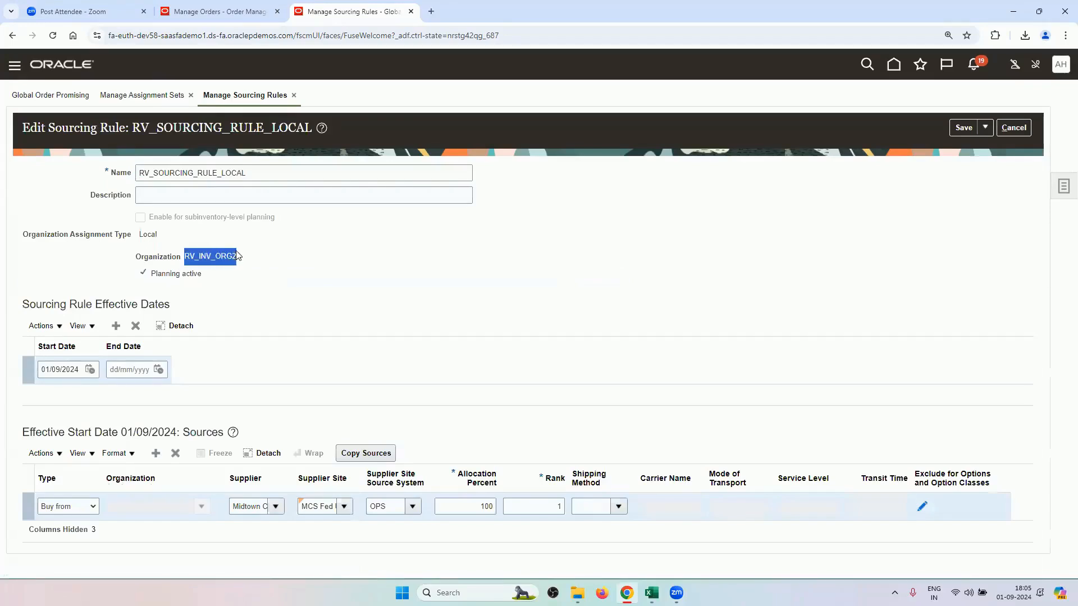
{"action": "left_click", "coordinate": [295, 372]}
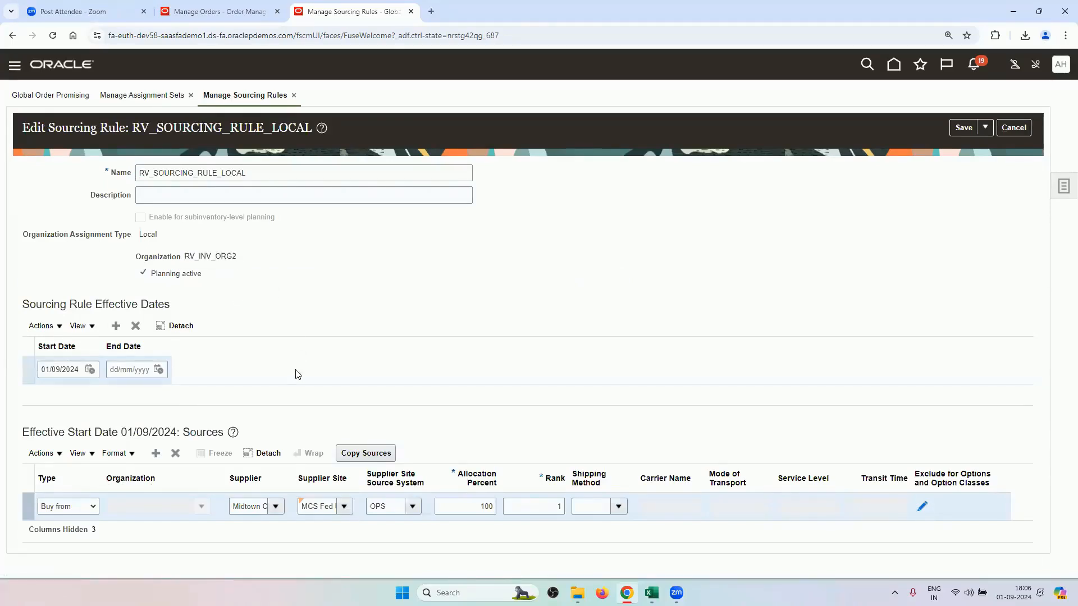
{"action": "left_click", "coordinate": [86, 507]}
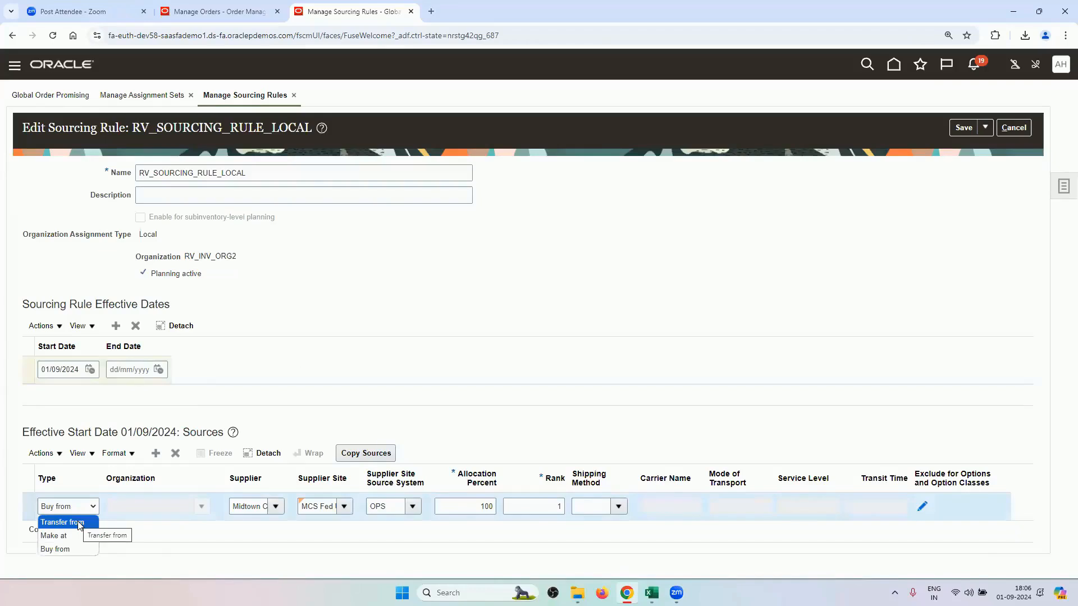
{"action": "left_click", "coordinate": [90, 549]}
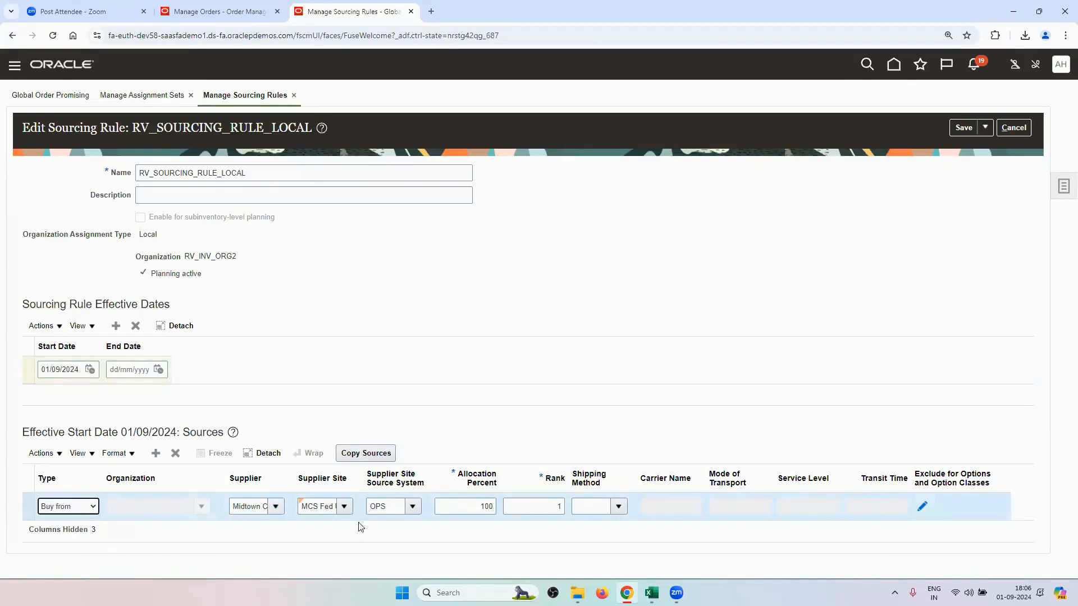
{"action": "left_click", "coordinate": [985, 129]}
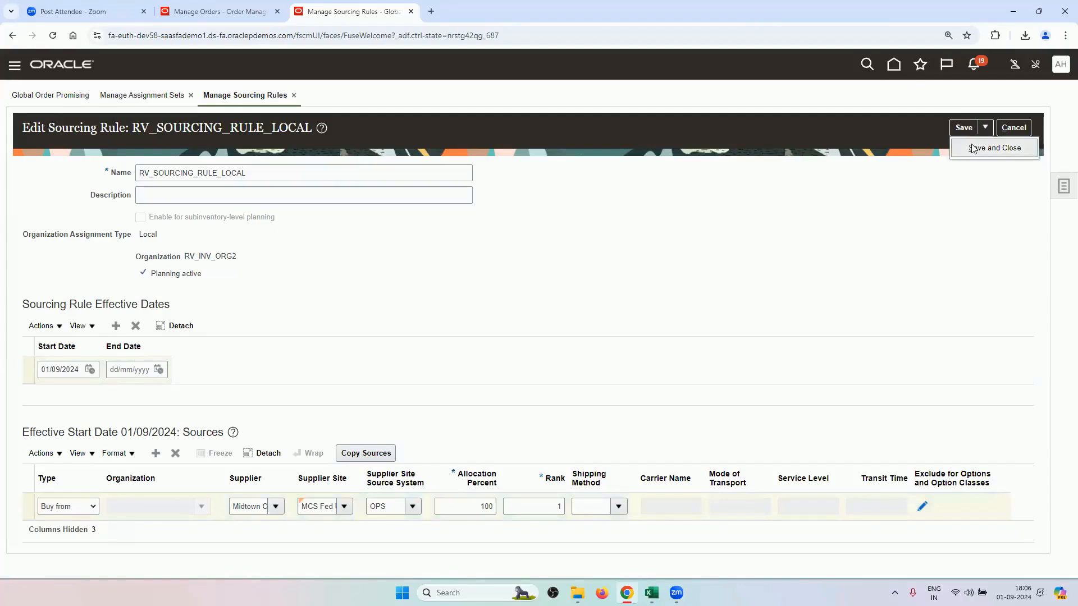
{"action": "left_click", "coordinate": [972, 149]}
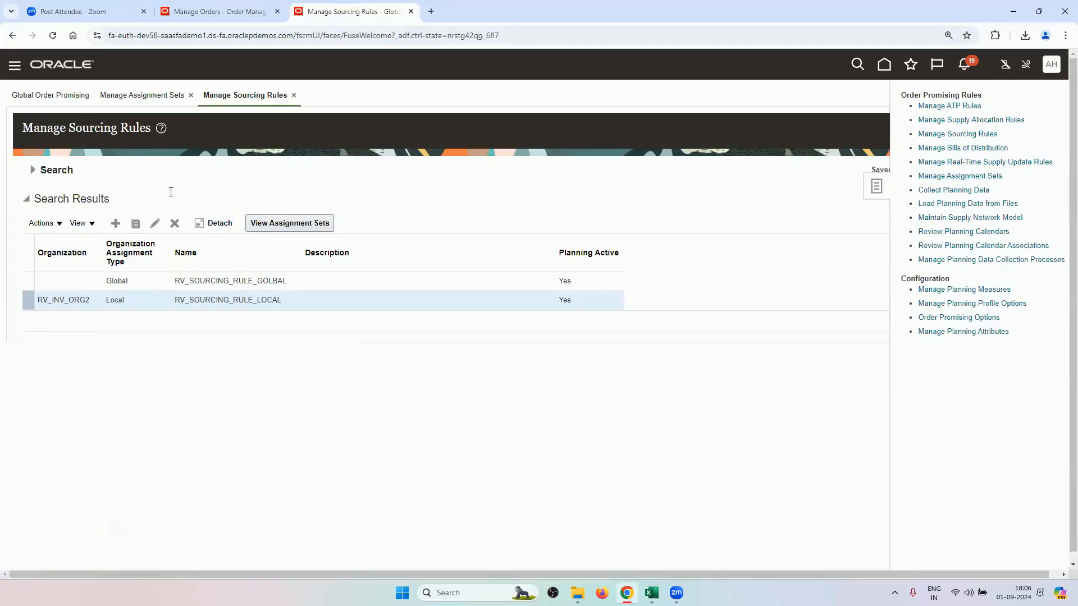
- Search the assignment sets for RV and open RV_ASSIGNMENT_SET for editing to check its assigned sourcing rule
{"action": "type", "text": "RV"}
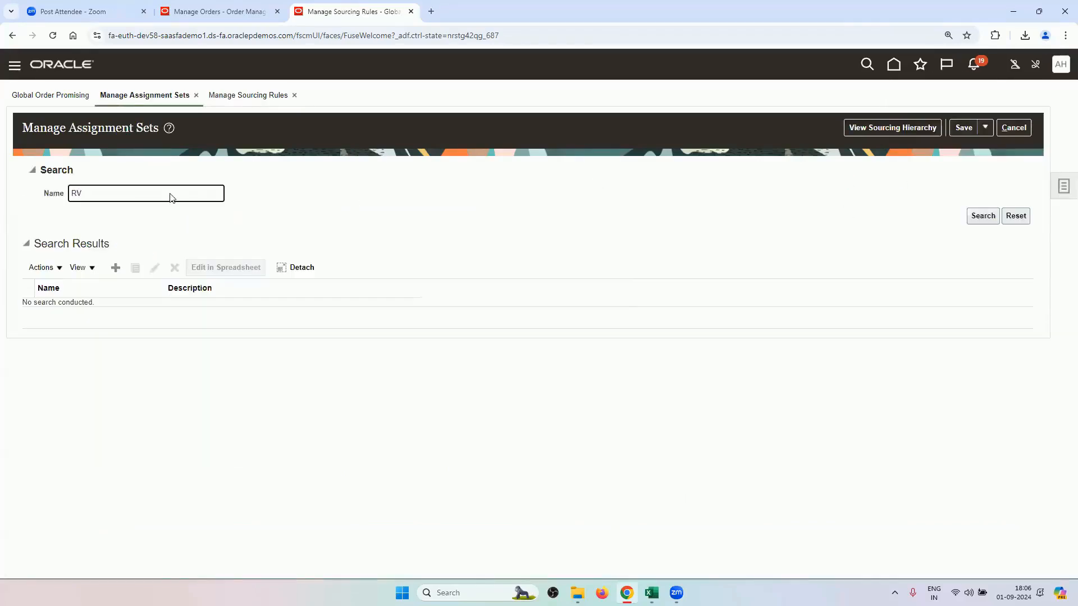
{"action": "key", "text": "Return"}
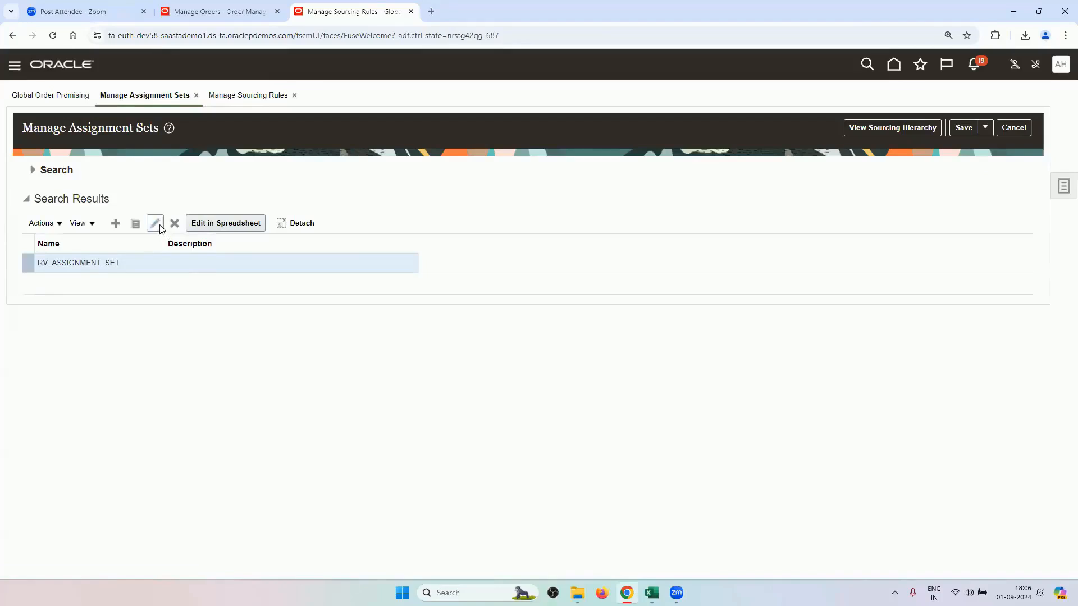
{"action": "left_click", "coordinate": [155, 224]}
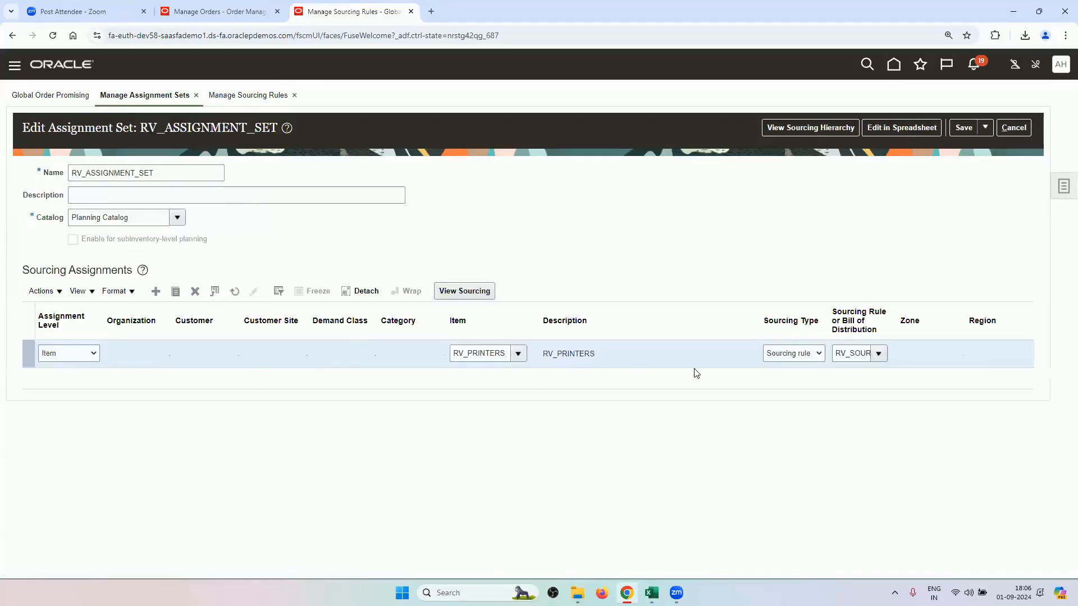
{"action": "double_click", "coordinate": [849, 353]}
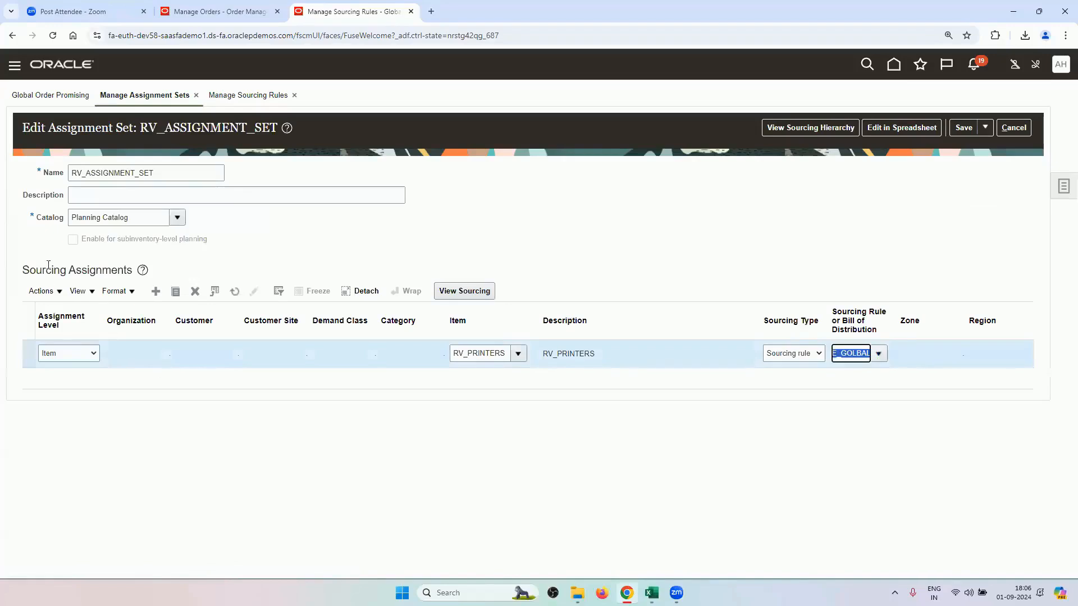
- Add a sourcing assignment at the Item and organization level for organization RV_INV_ORG2
{"action": "left_click", "coordinate": [157, 291]}
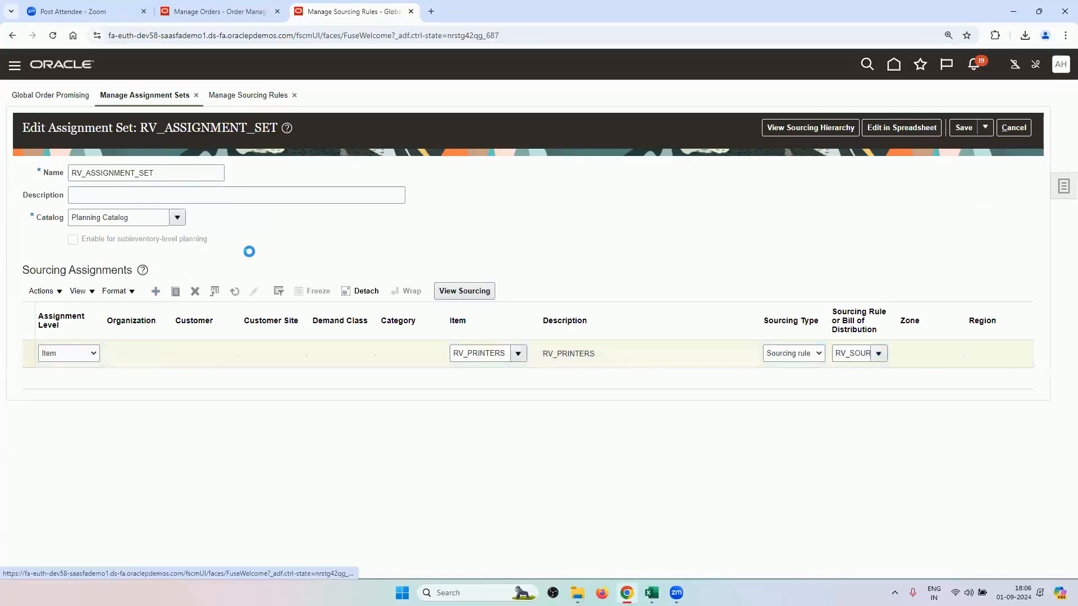
{"action": "left_click", "coordinate": [78, 355]}
{"action": "left_click", "coordinate": [90, 337]}
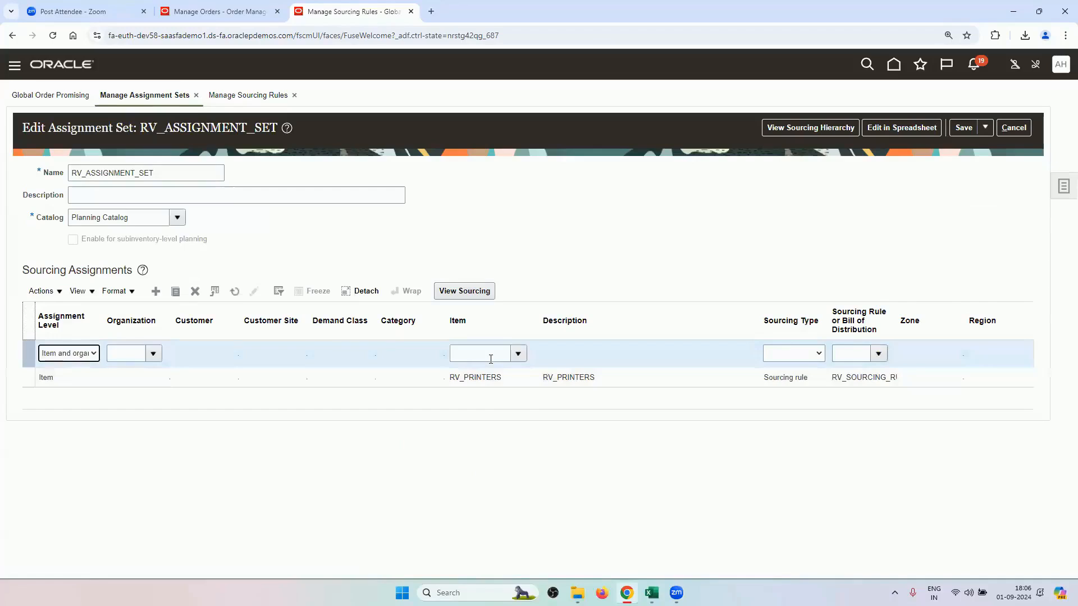
{"action": "left_click", "coordinate": [153, 353]}
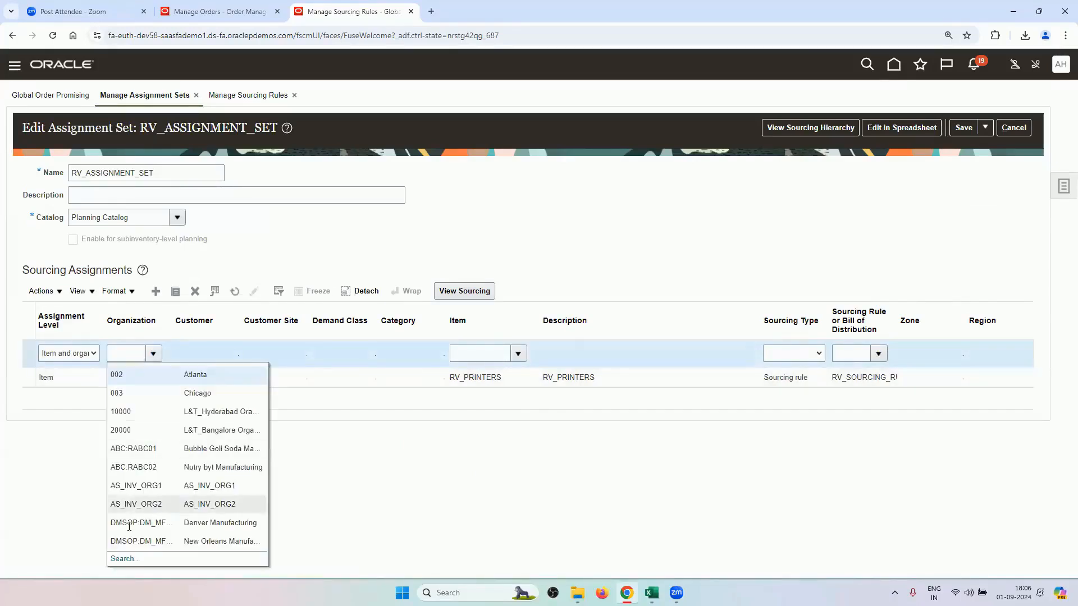
{"action": "left_click", "coordinate": [126, 559]}
{"action": "left_click", "coordinate": [582, 294]}
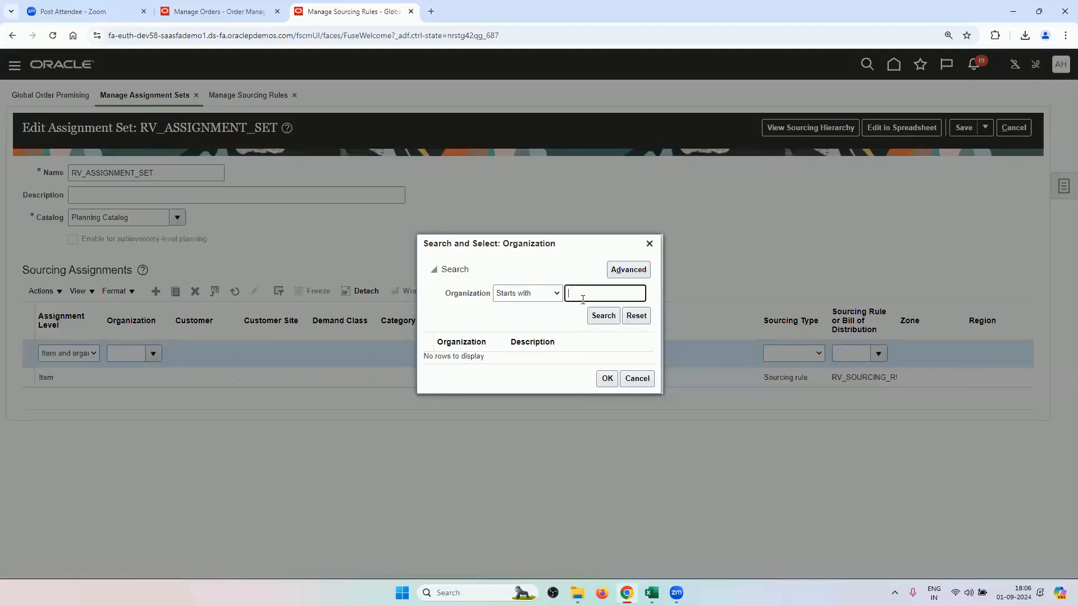
{"action": "type", "text": "RV"}
{"action": "left_click", "coordinate": [602, 316]}
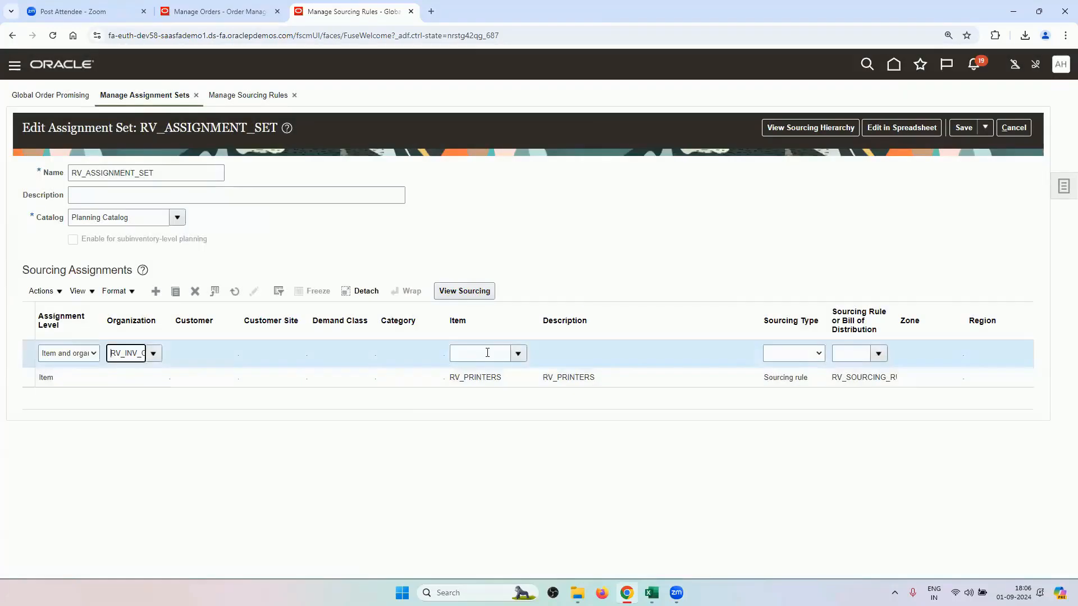
- Set the new assignment's item to RV_PRINTERS and its sourcing type to Sourcing rule
{"action": "left_click", "coordinate": [485, 351]}
{"action": "type", "text": "RV"}
{"action": "key", "text": "Tab"}
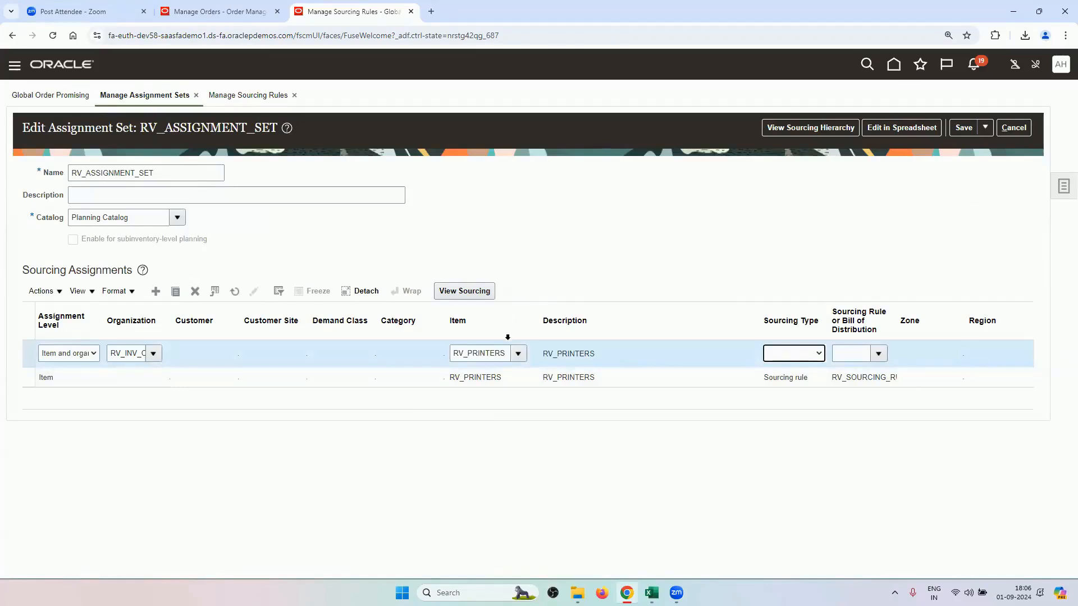
{"action": "left_click", "coordinate": [775, 358]}
{"action": "left_click", "coordinate": [787, 383]}
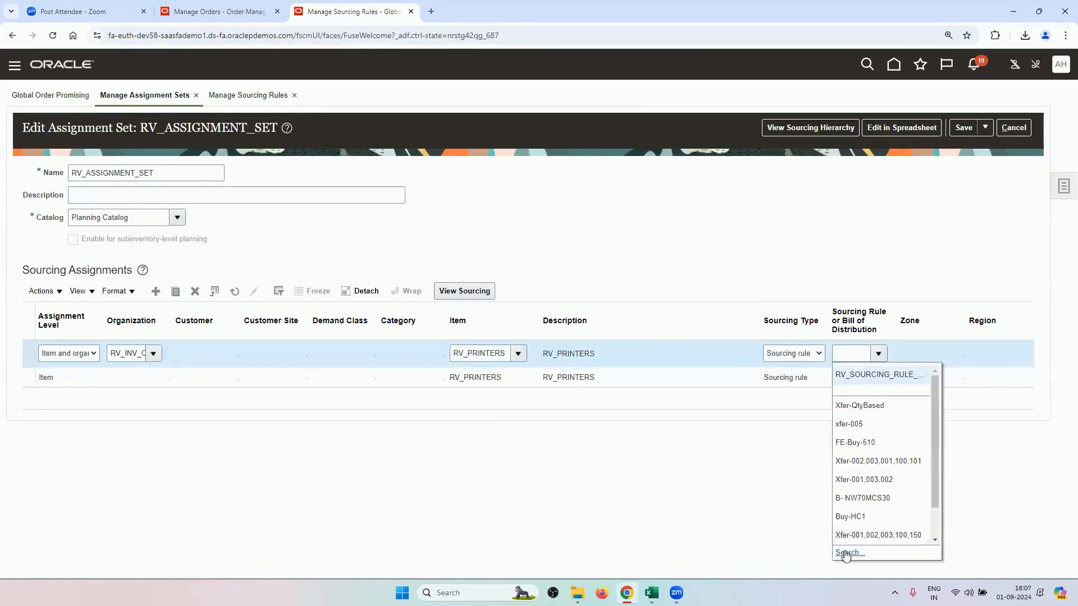
- Search the sourcing rules for RV and assign RV_SOURCING_RULE_LOCAL to the new assignment row
{"action": "left_click", "coordinate": [843, 552]}
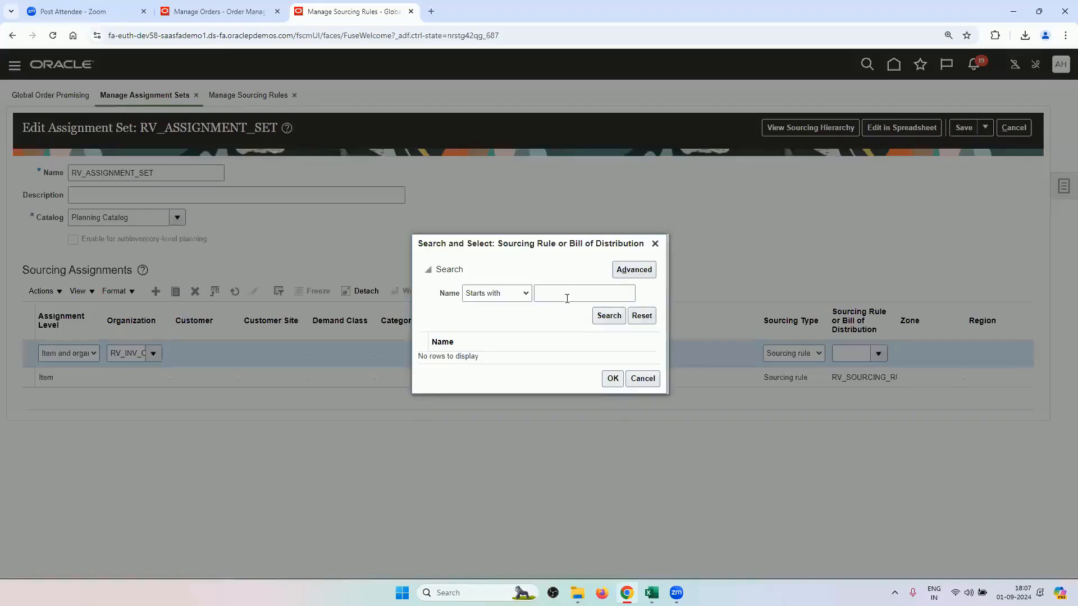
{"action": "left_click", "coordinate": [567, 293]}
{"action": "type", "text": "RV"}
{"action": "key", "text": "Return"}
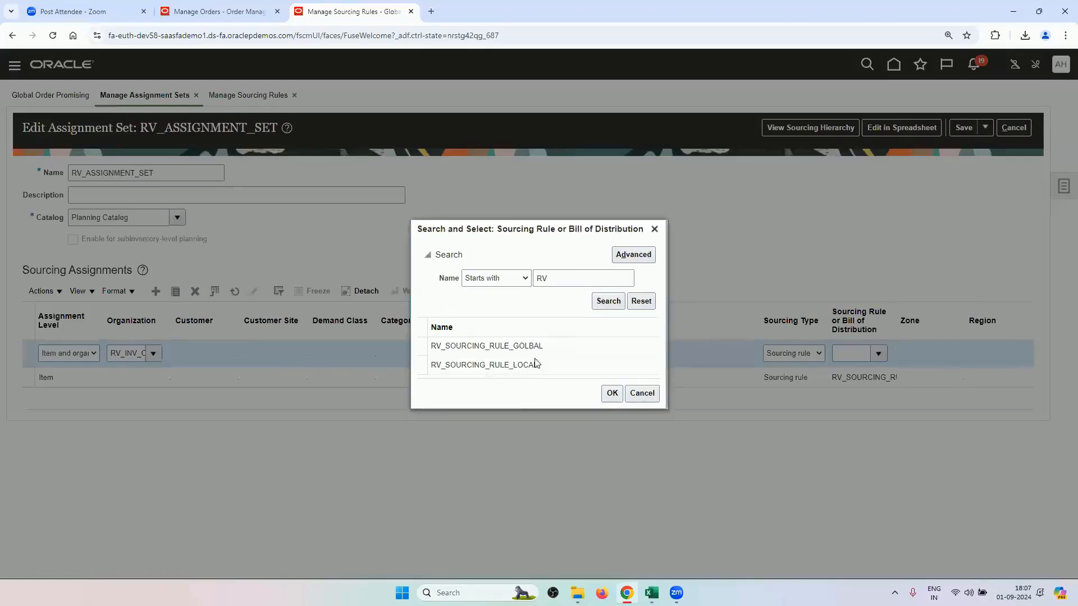
{"action": "left_click", "coordinate": [522, 366]}
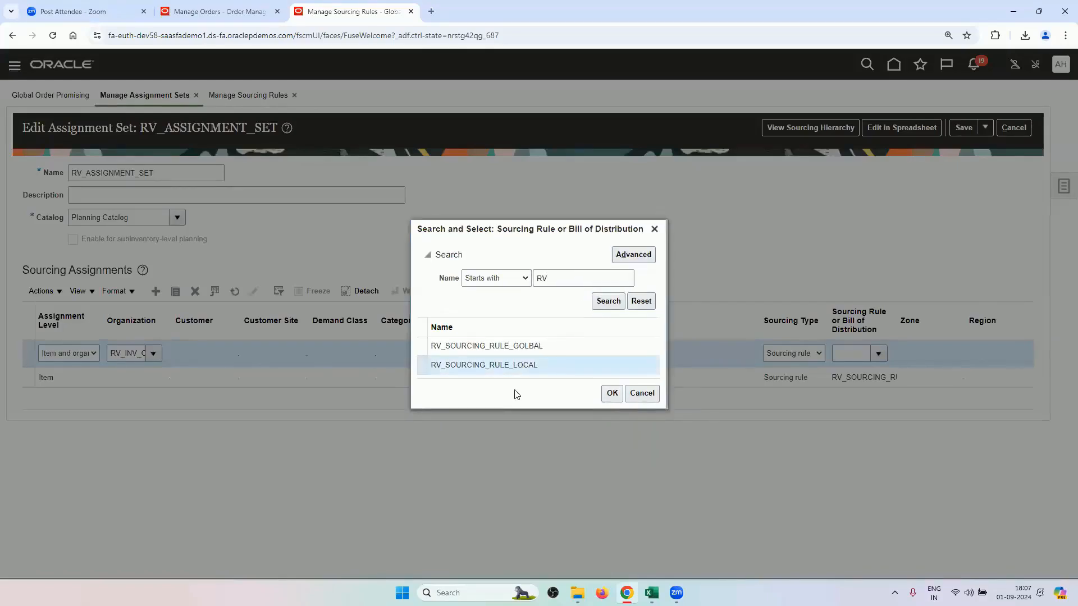
{"action": "left_click", "coordinate": [612, 394]}
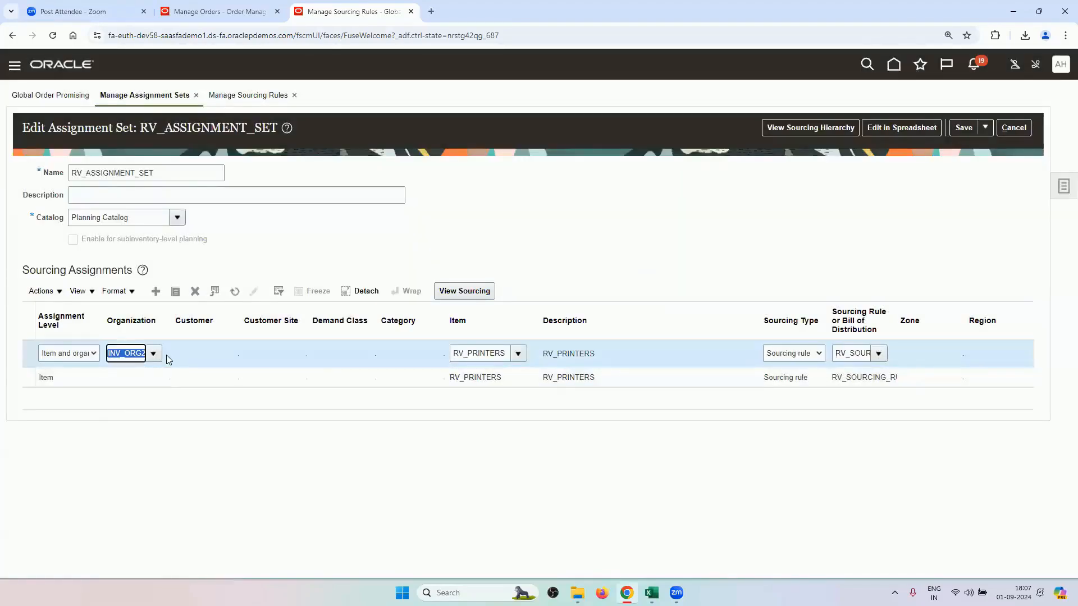
- Widen the Sourcing Rule or Bill of Distribution column and compare the organization, item and rule of both RV_PRINTERS assignments
{"action": "left_click", "coordinate": [181, 448]}
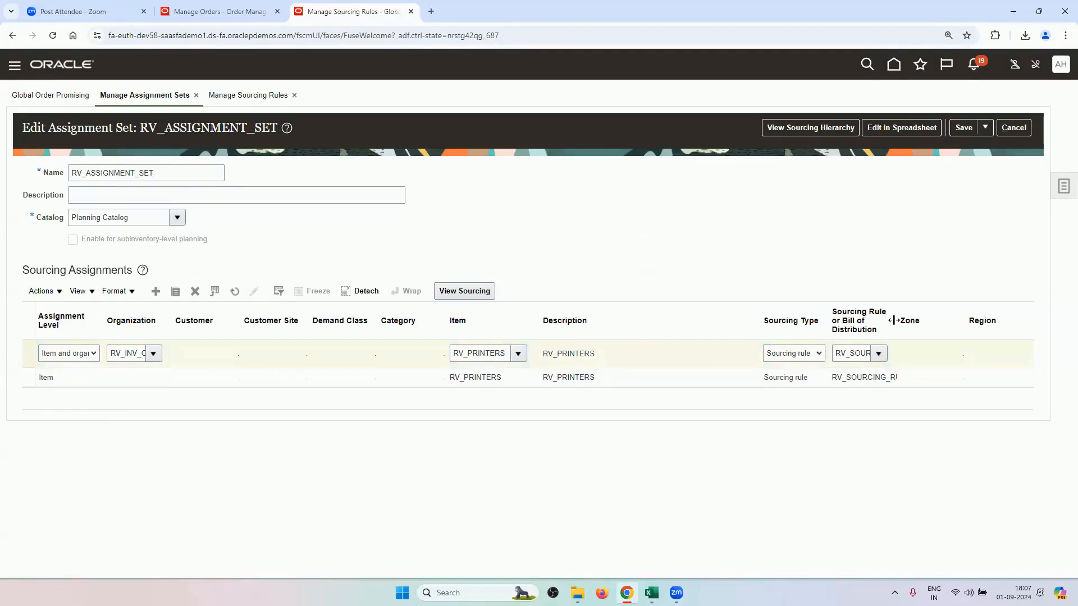
{"action": "left_click_drag", "start_coordinate": [893, 321], "coordinate": [1017, 321]}
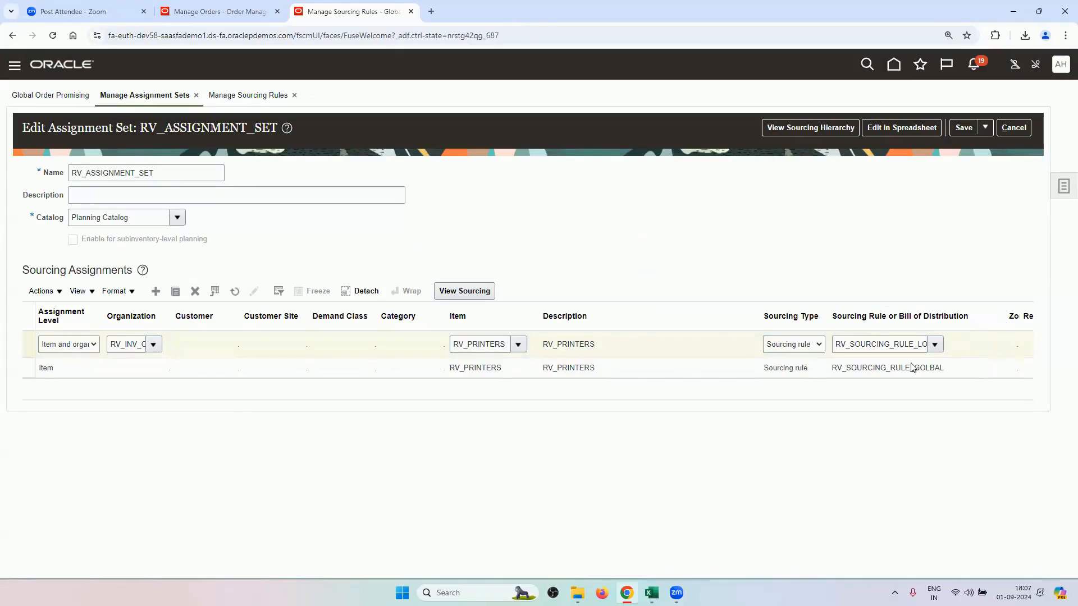
{"action": "left_click", "coordinate": [251, 369]}
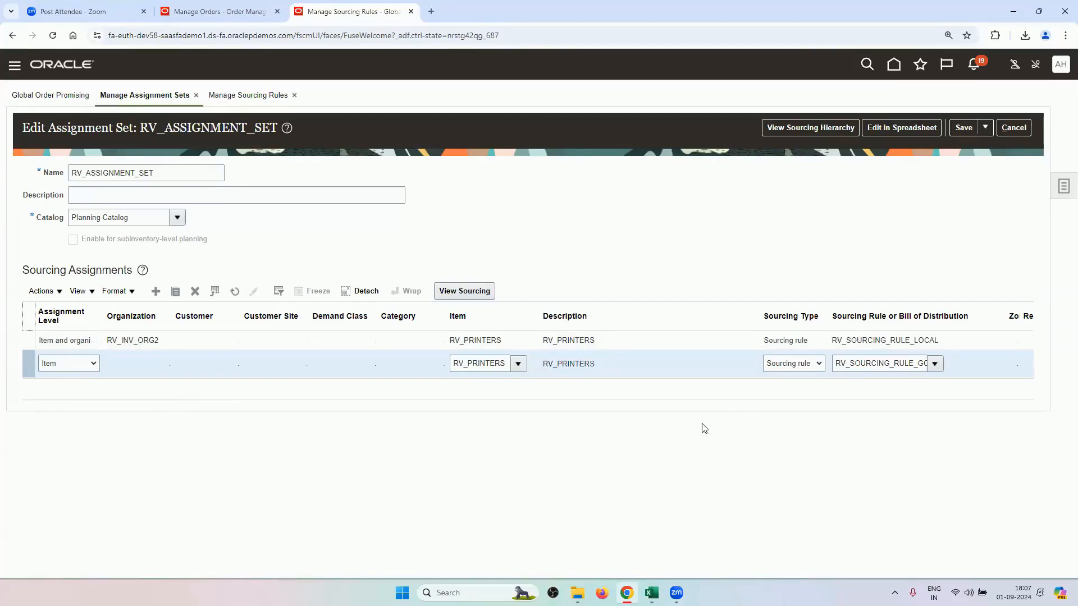
{"action": "left_click_drag", "start_coordinate": [850, 366], "coordinate": [926, 367]}
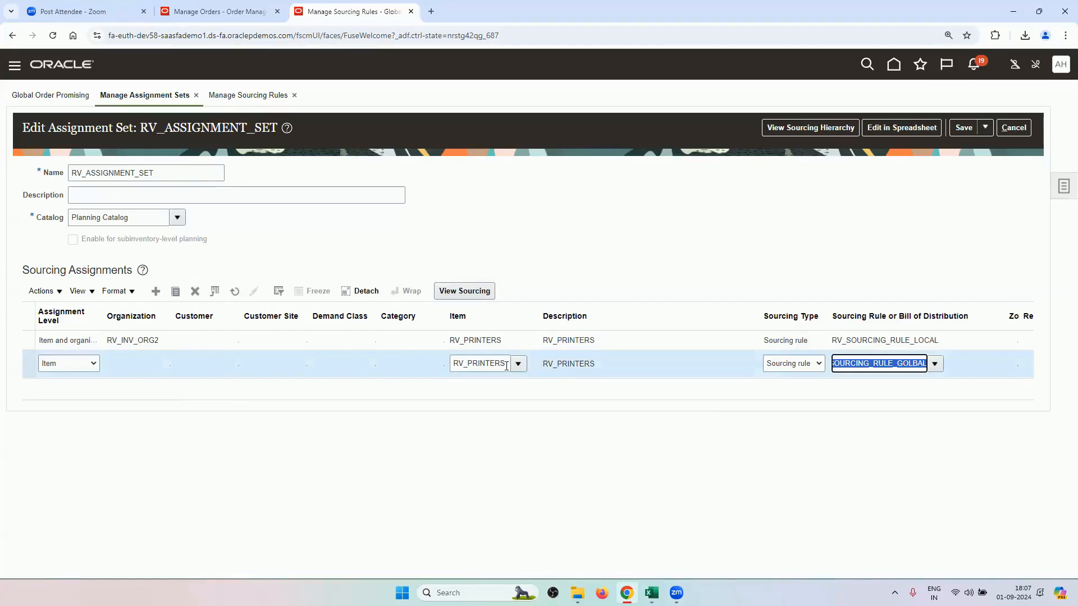
{"action": "left_click", "coordinate": [493, 341]}
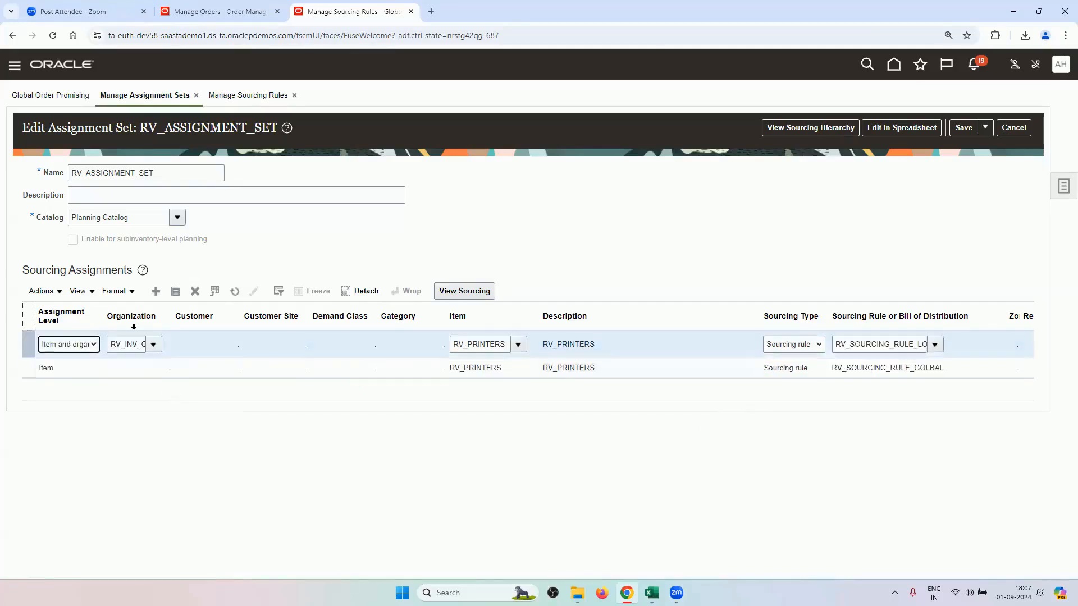
{"action": "double_click", "coordinate": [128, 345]}
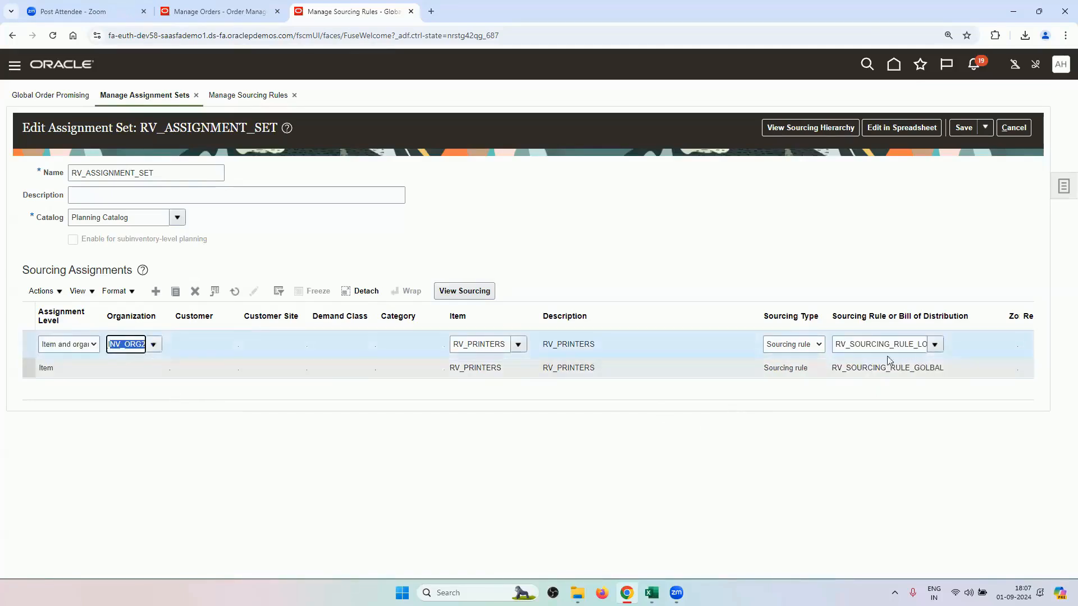
{"action": "double_click", "coordinate": [864, 346]}
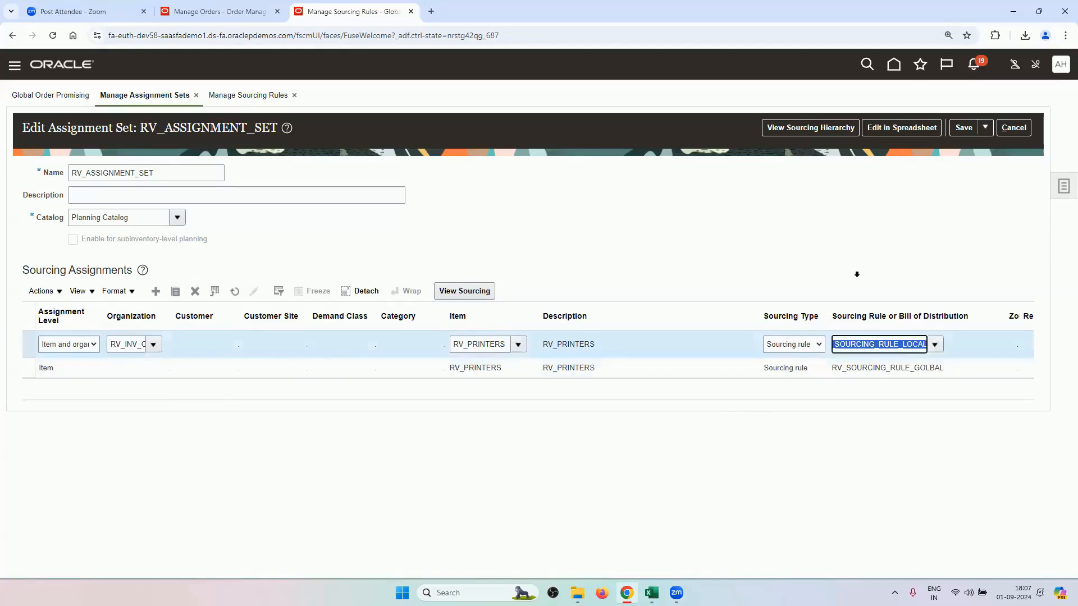
{"action": "left_click", "coordinate": [830, 269]}
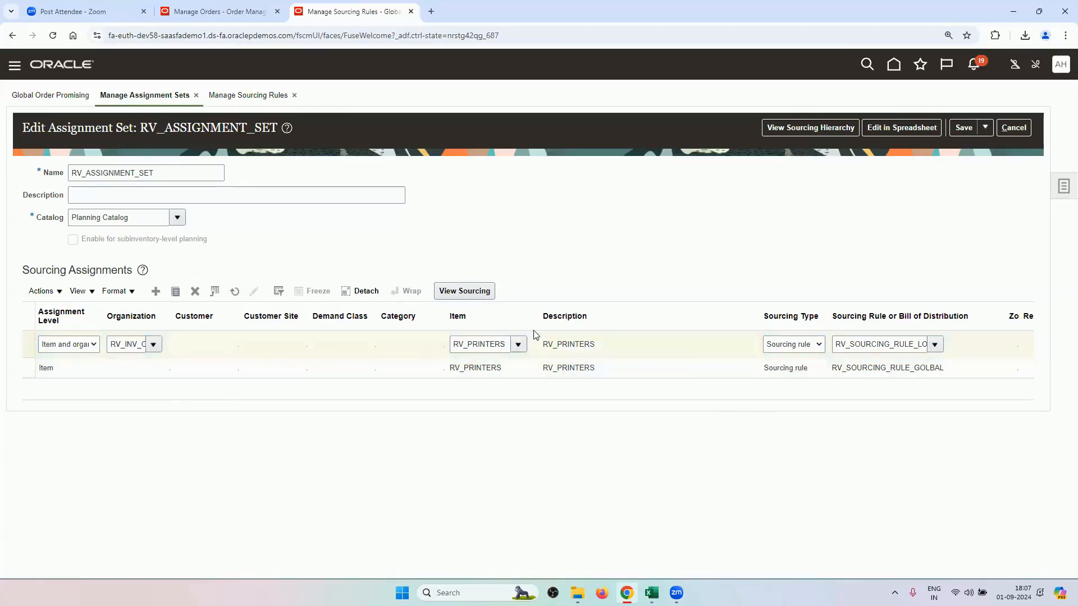
- Save and close RV_ASSIGNMENT_SET and the Manage Assignment Sets page
{"action": "left_click", "coordinate": [985, 128]}
{"action": "left_click", "coordinate": [1002, 147]}
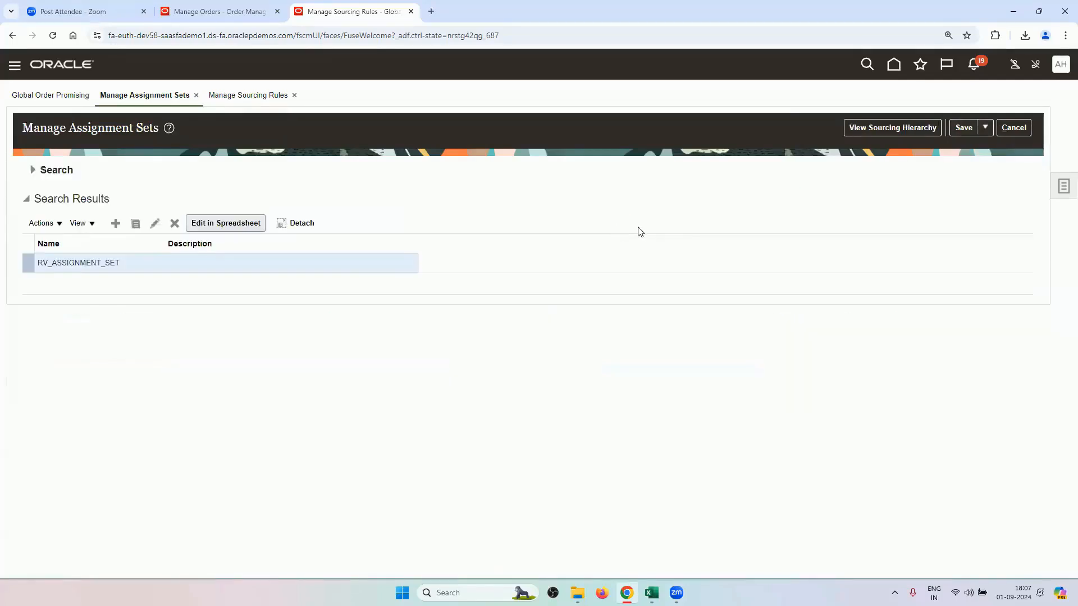
{"action": "left_click", "coordinate": [985, 128]}
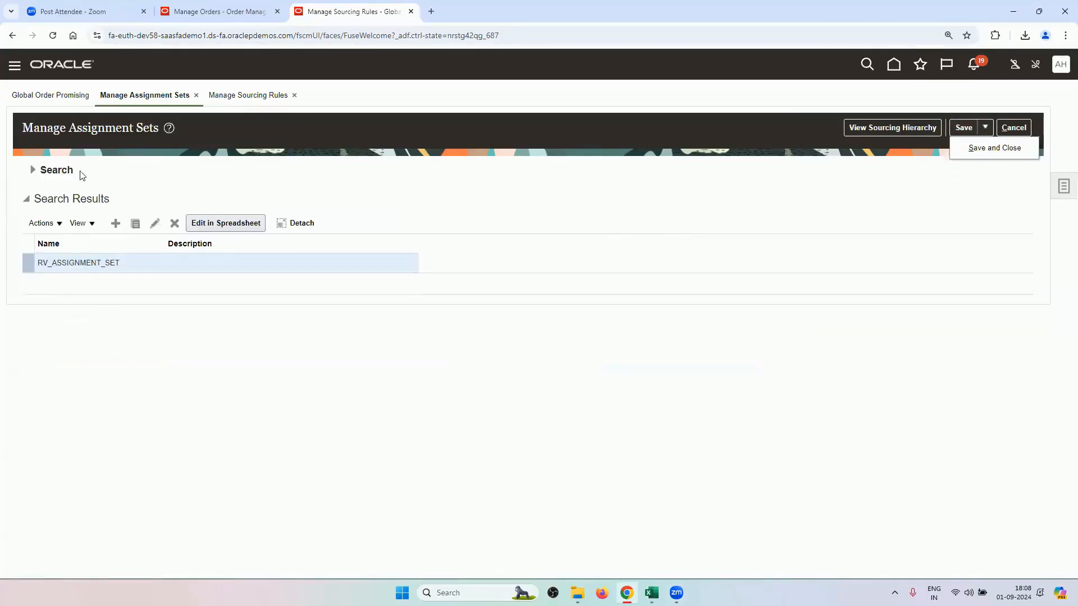
{"action": "left_click", "coordinate": [34, 170]}
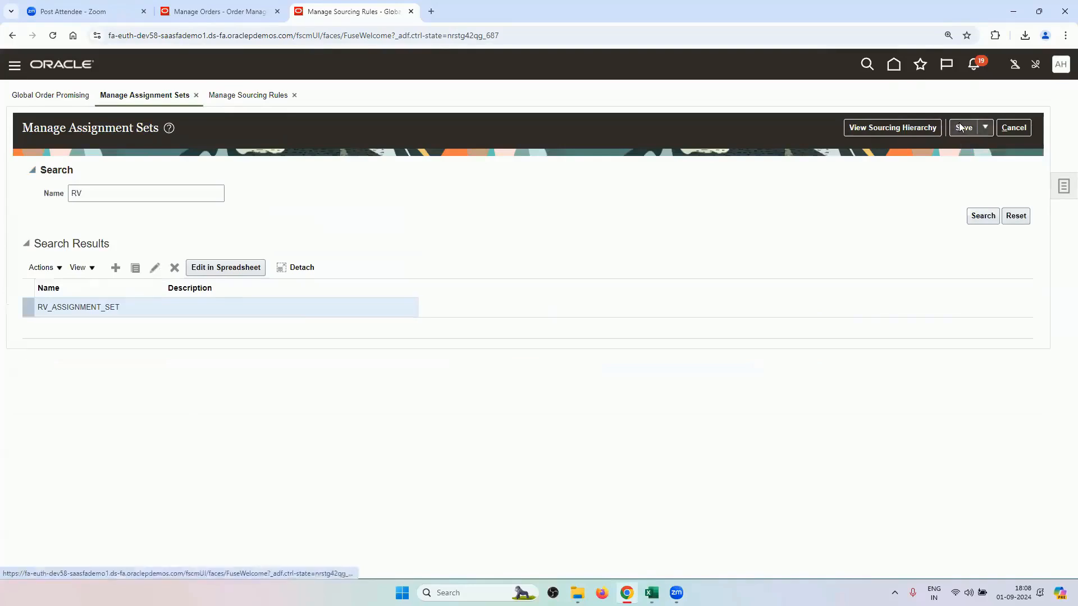
{"action": "left_click", "coordinate": [985, 127]}
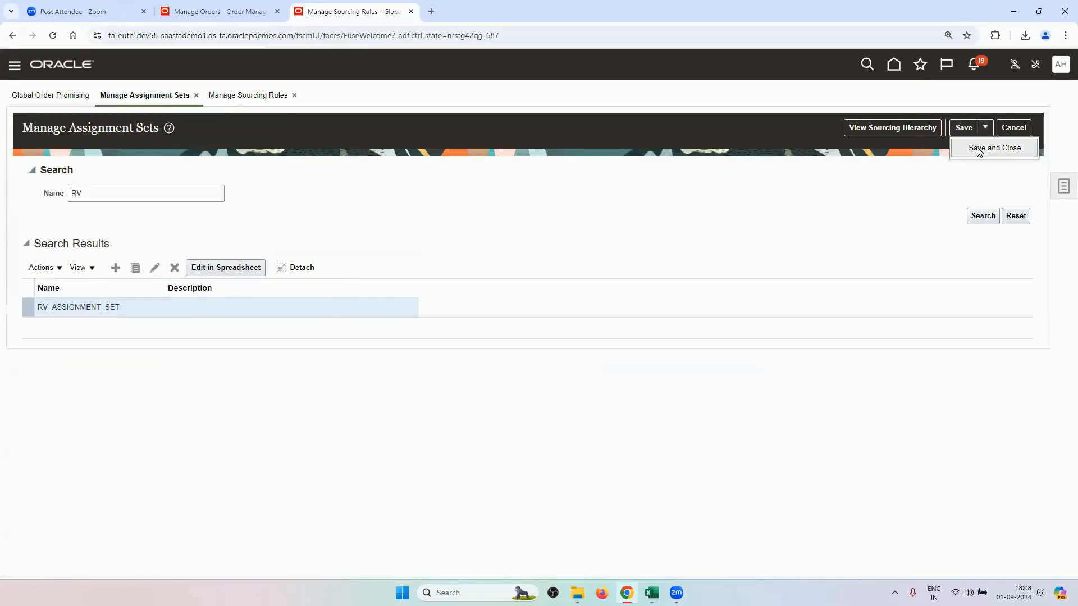
{"action": "left_click", "coordinate": [969, 158]}
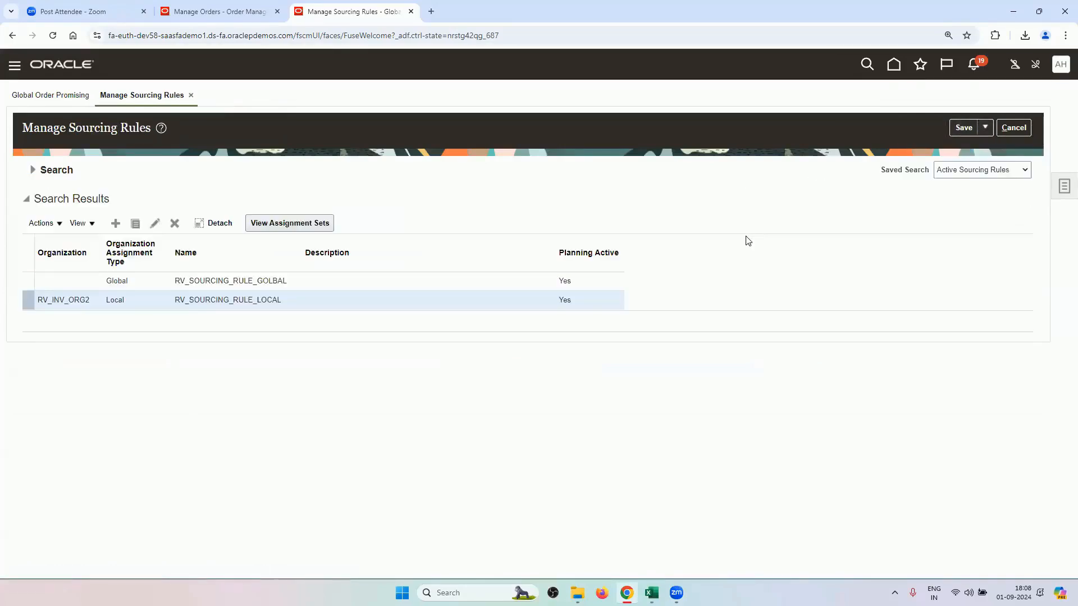
- Save and close the Manage Sourcing Rules page, and check the GOP Setups task list in the Excel training sheet
{"action": "left_click", "coordinate": [986, 130]}
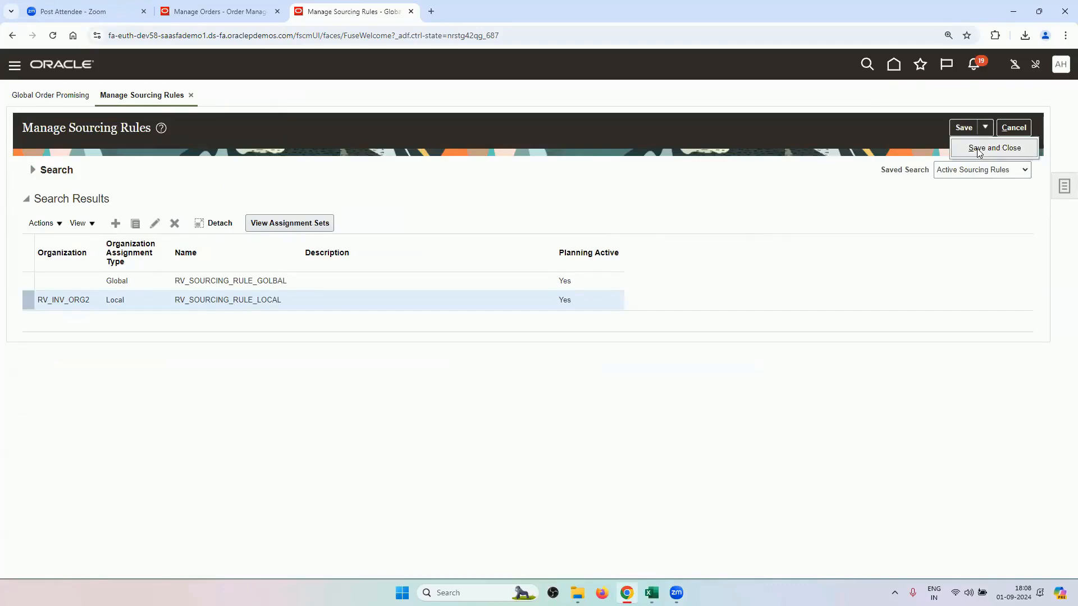
{"action": "left_click", "coordinate": [978, 149]}
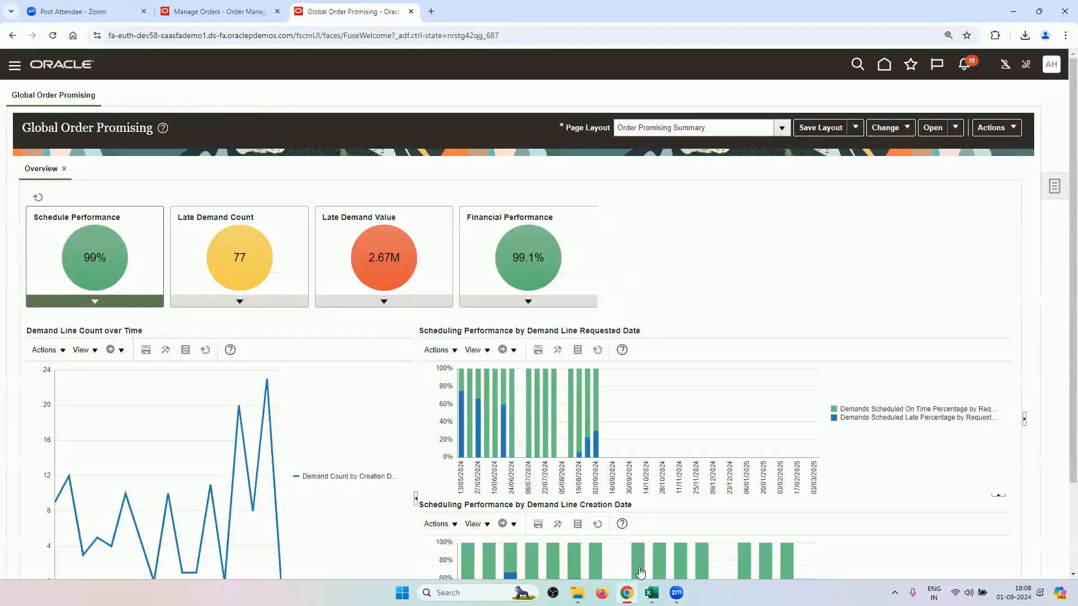
{"action": "left_click", "coordinate": [651, 593]}
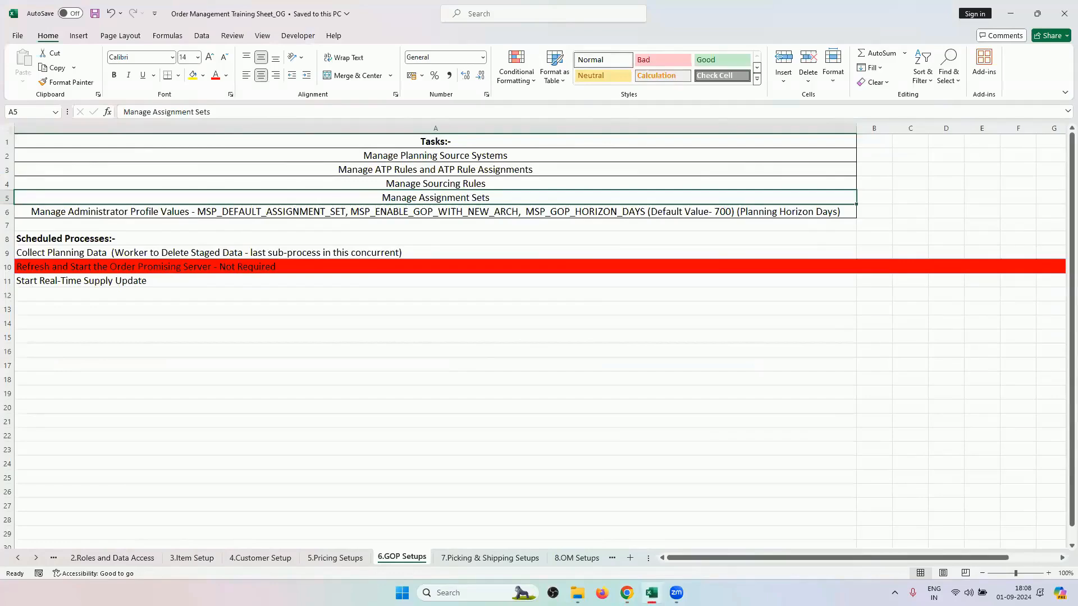
{"action": "left_click", "coordinate": [651, 593]}
- Search the sourcing rules for RV, review the sources of RV_SOURCING_RULE_GOLBAL and leave the rule without saving
{"action": "left_click", "coordinate": [1053, 186]}
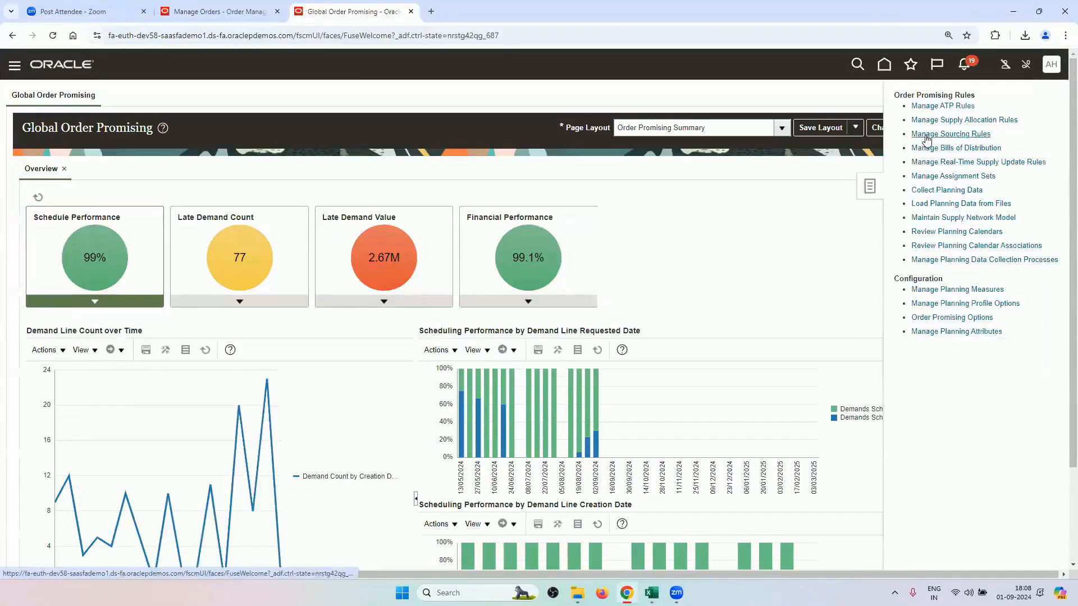
{"action": "left_click", "coordinate": [926, 134]}
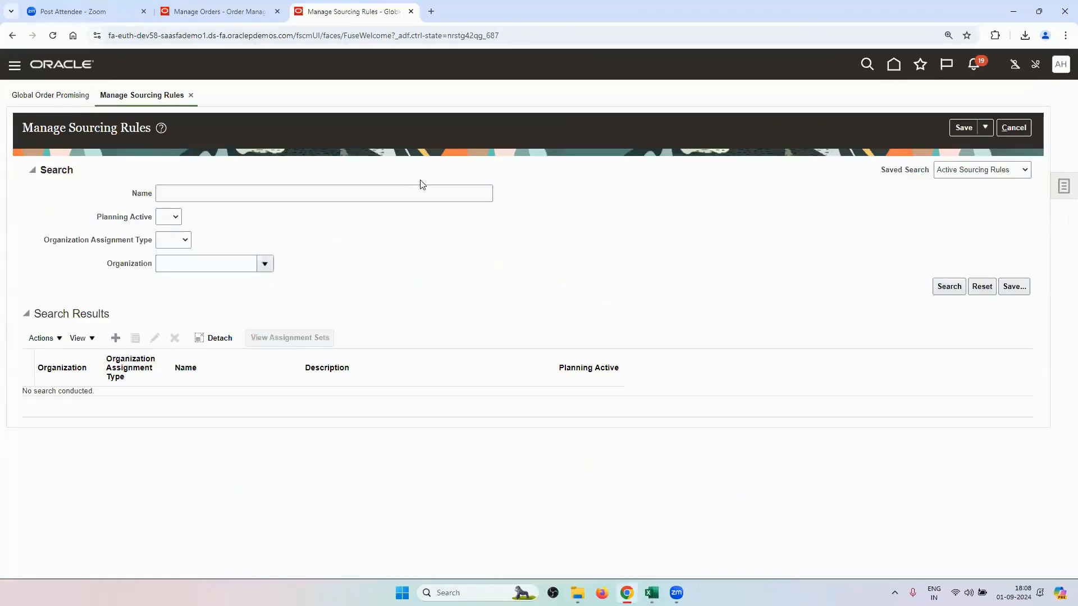
{"action": "left_click", "coordinate": [445, 194]}
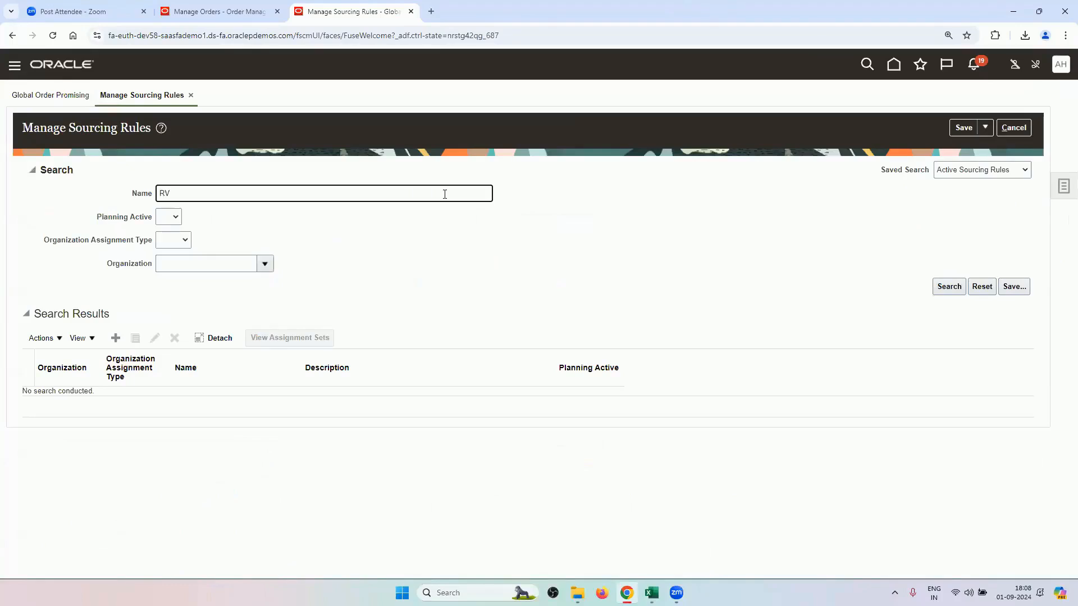
{"action": "key", "text": "Return"}
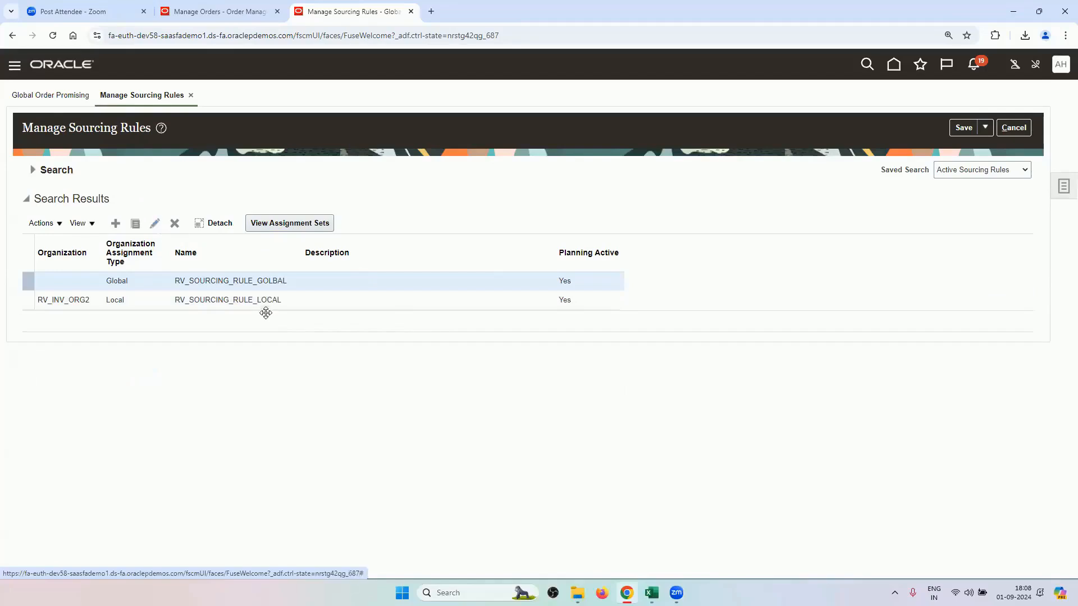
{"action": "left_click", "coordinate": [155, 224]}
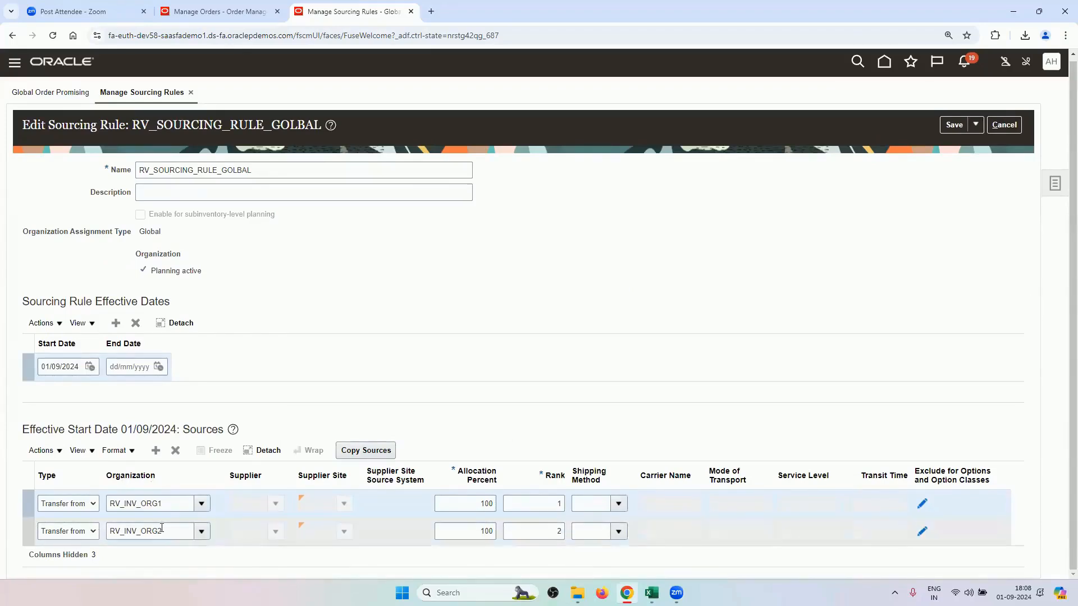
{"action": "left_click", "coordinate": [994, 130]}
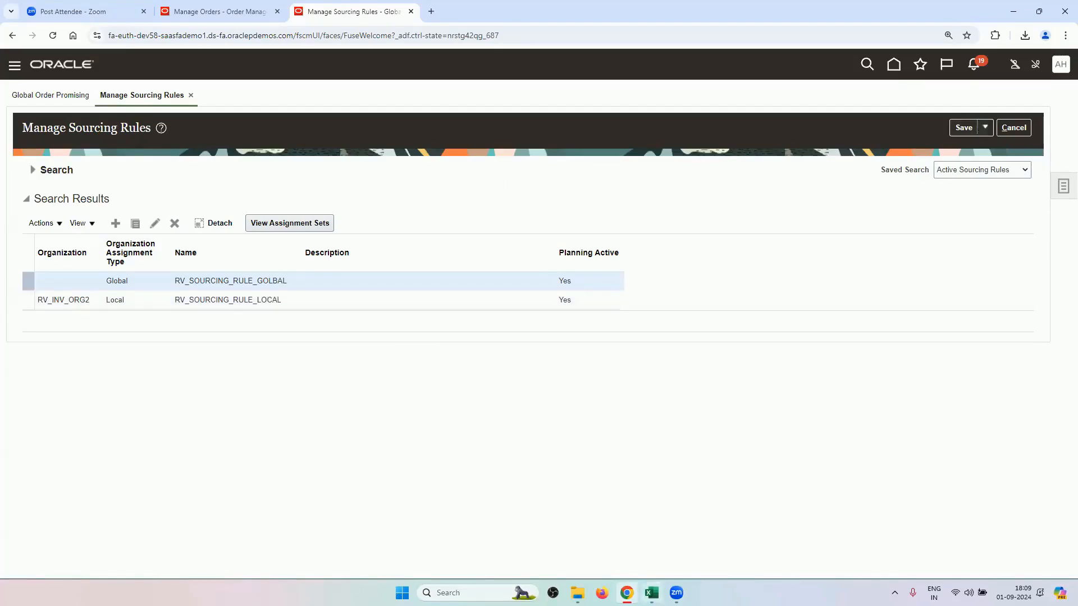
- Find RV_ASSIGNMENT_SET in Manage Assignment Sets, review its sourcing assignments and leave the assignment sets without saving
{"action": "left_click", "coordinate": [650, 593]}
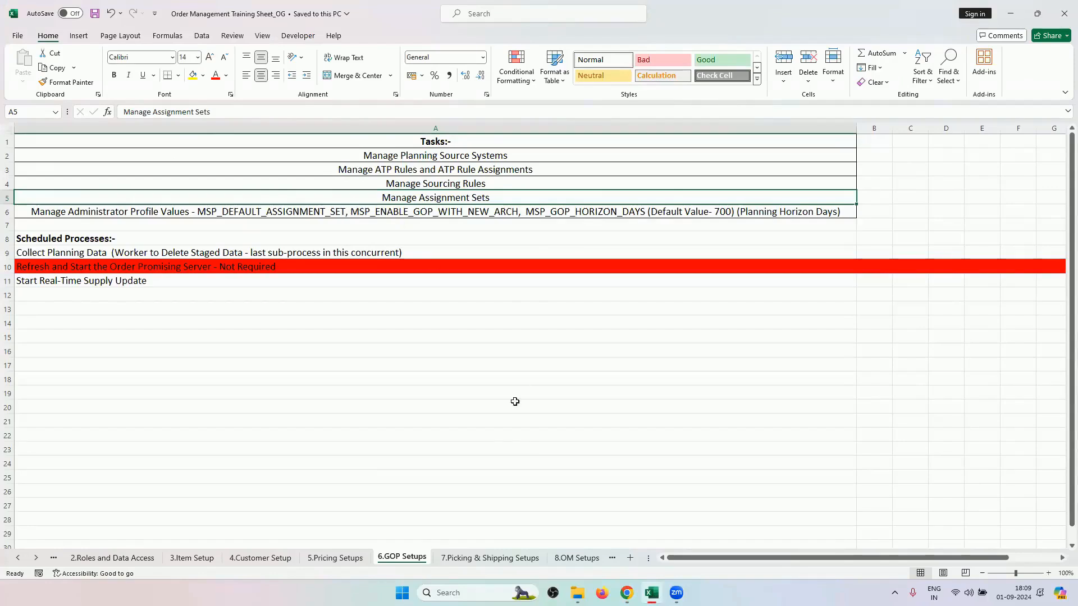
{"action": "left_click", "coordinate": [627, 592]}
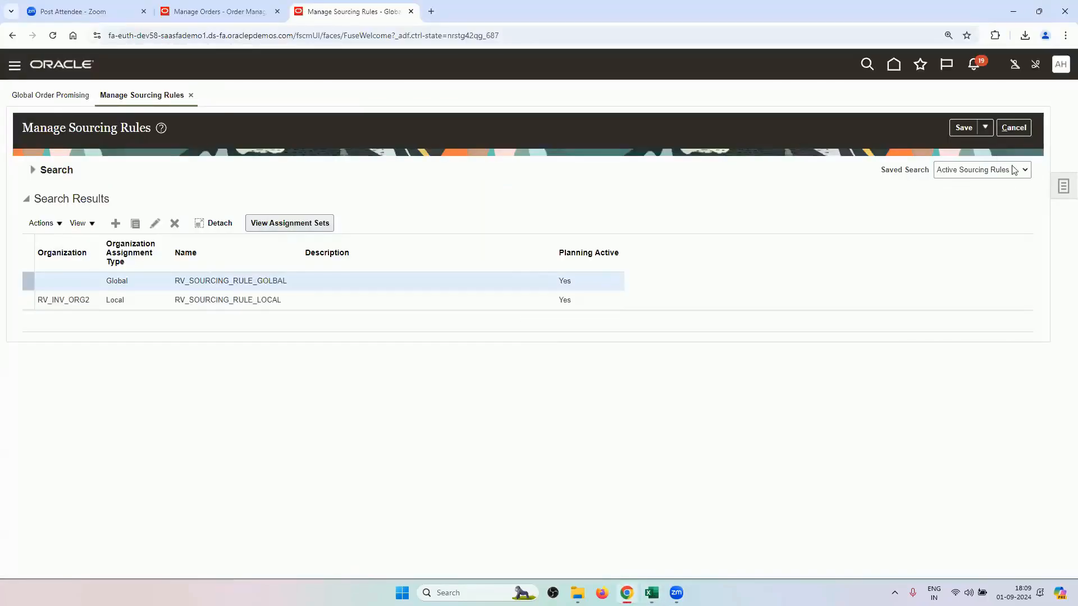
{"action": "left_click", "coordinate": [1063, 186]}
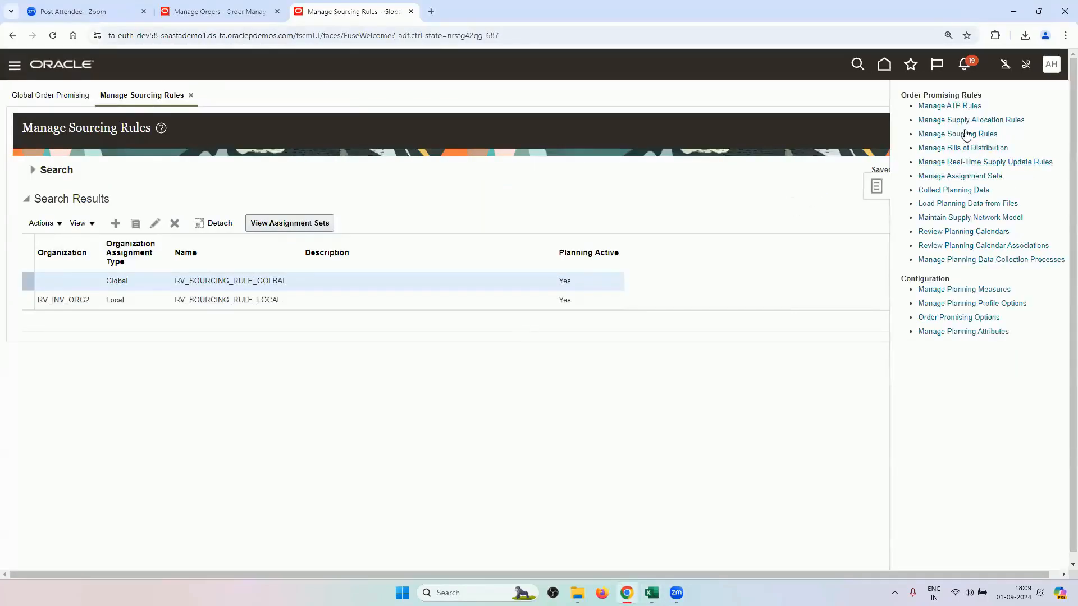
{"action": "left_click", "coordinate": [959, 177]}
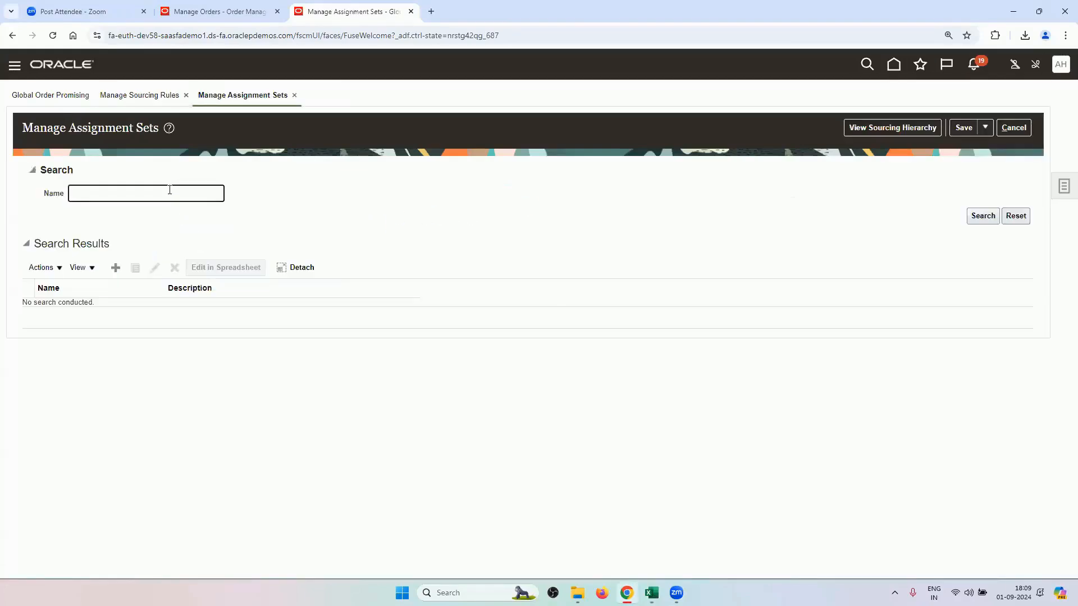
{"action": "key", "text": "Return"}
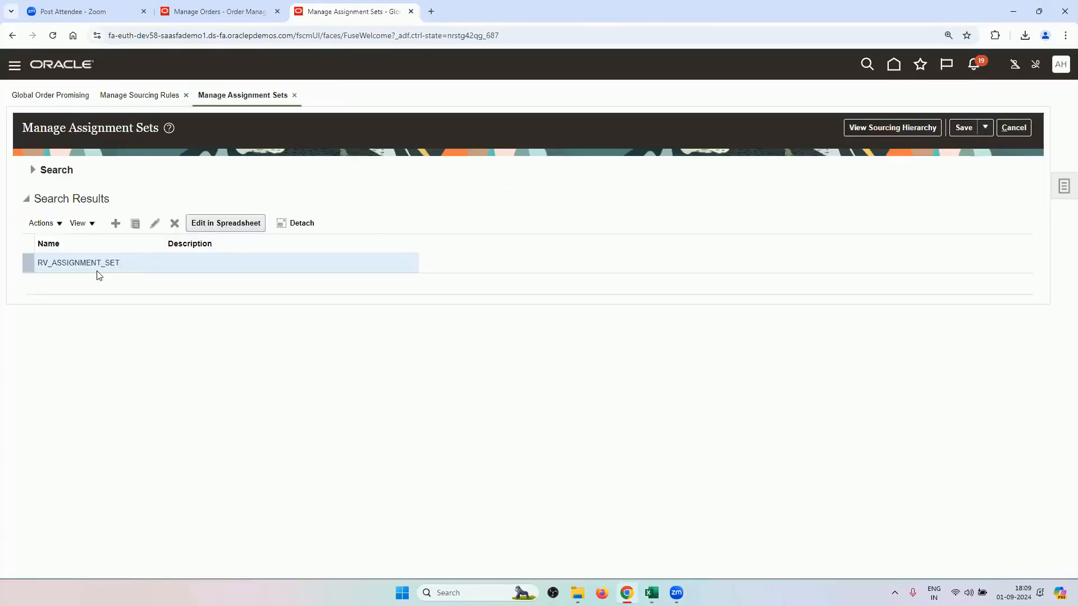
{"action": "left_click", "coordinate": [154, 223]}
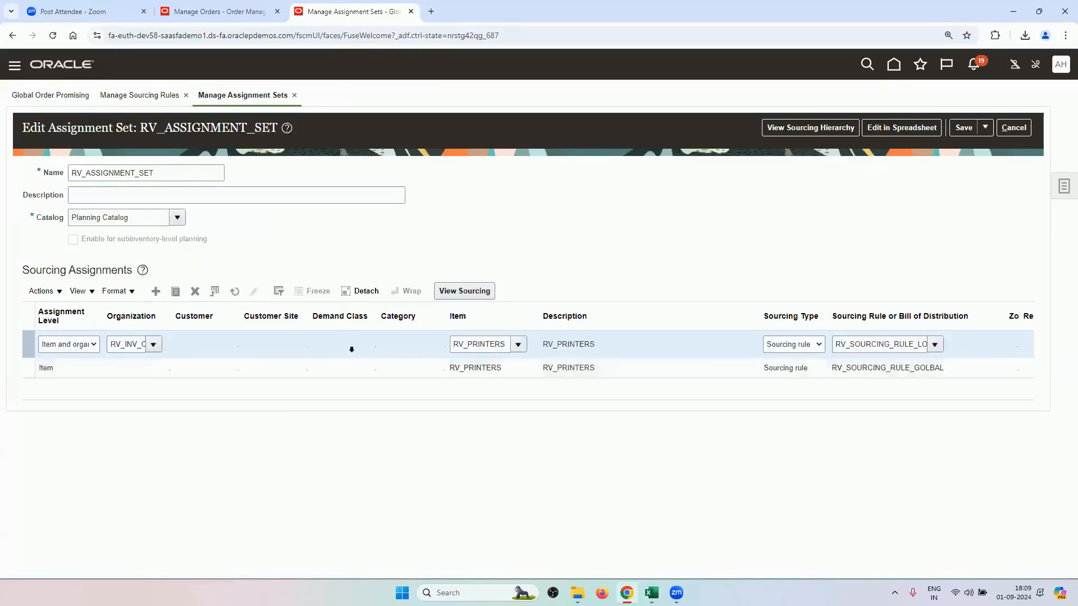
{"action": "left_click", "coordinate": [1014, 128]}
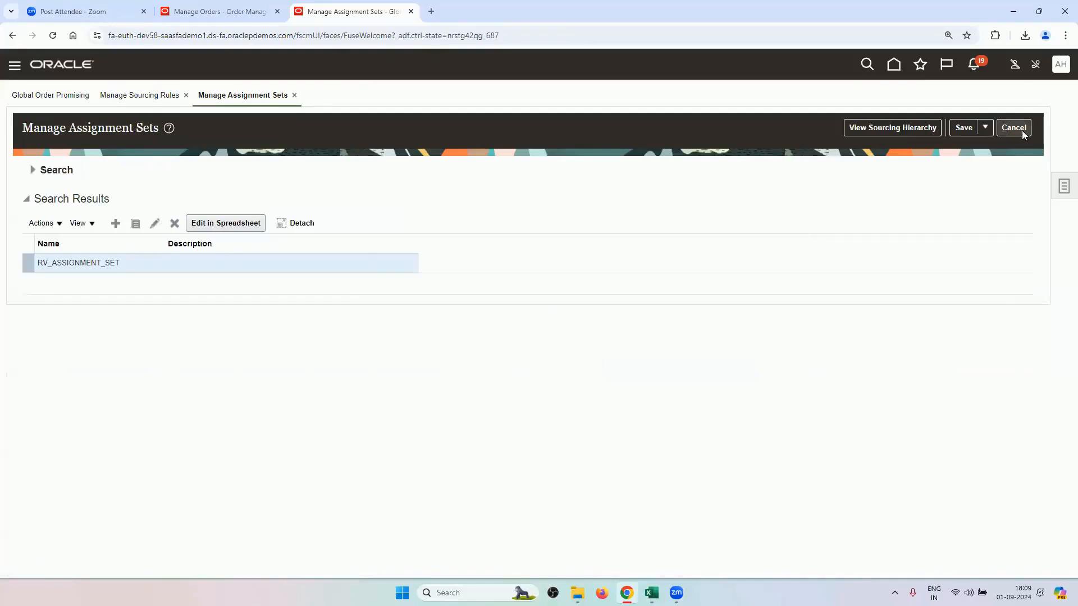
{"action": "left_click", "coordinate": [1013, 128]}
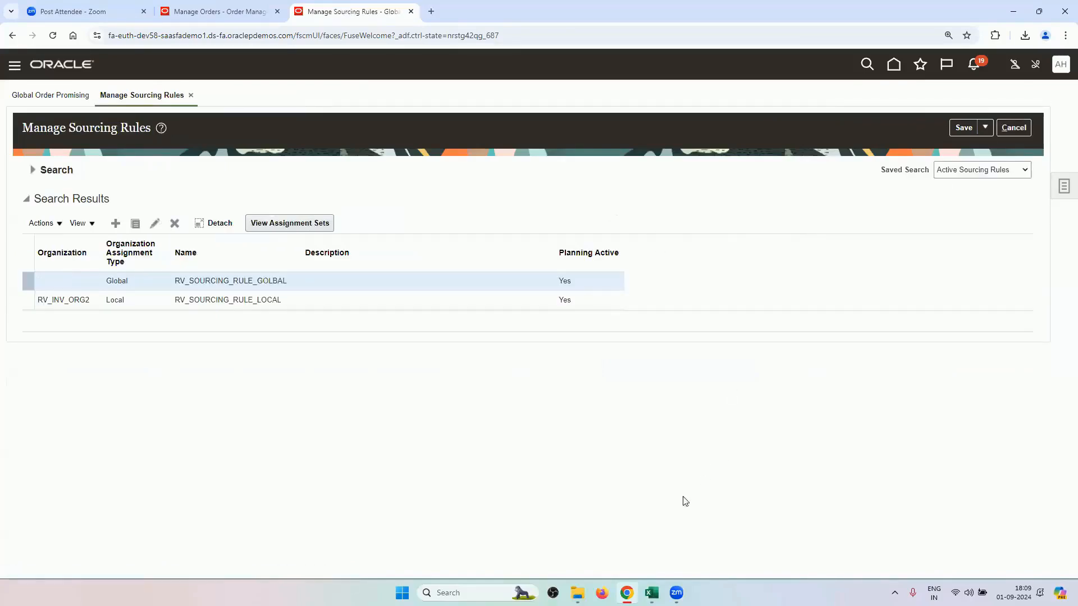
- Switch to the Excel training sheet and copy the task name Manage Administrator Profile Values from cell A6
{"action": "left_click", "coordinate": [651, 593]}
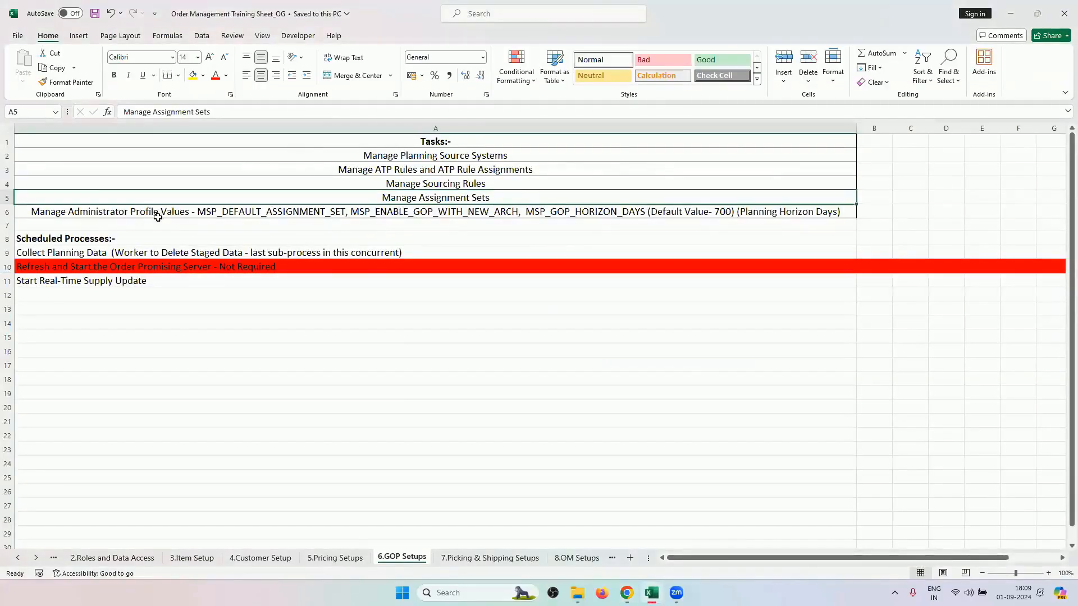
{"action": "double_click", "coordinate": [175, 212]}
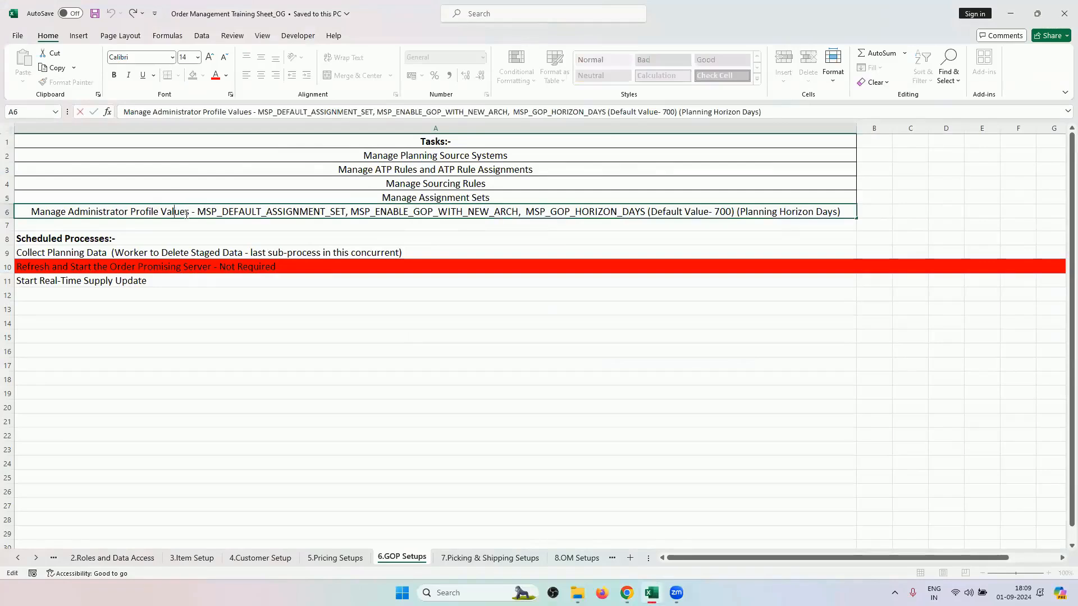
{"action": "left_click_drag", "start_coordinate": [190, 211], "coordinate": [31, 211]}
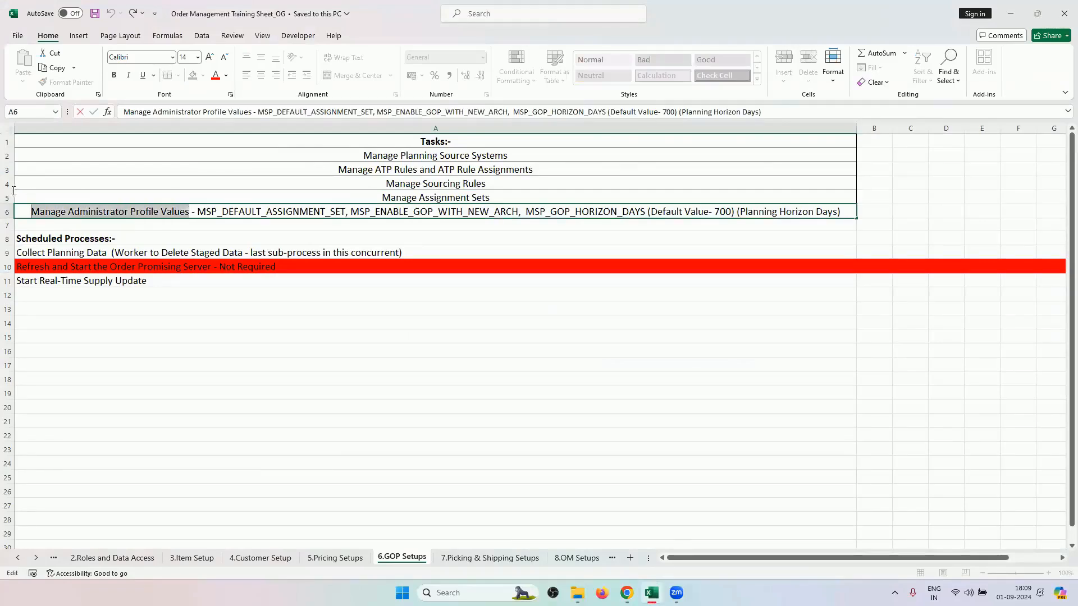
{"action": "key", "text": "ctrl+c"}
- Switch back to Chrome and open the task search page in Setup and Maintenance
{"action": "left_click", "coordinate": [626, 593]}
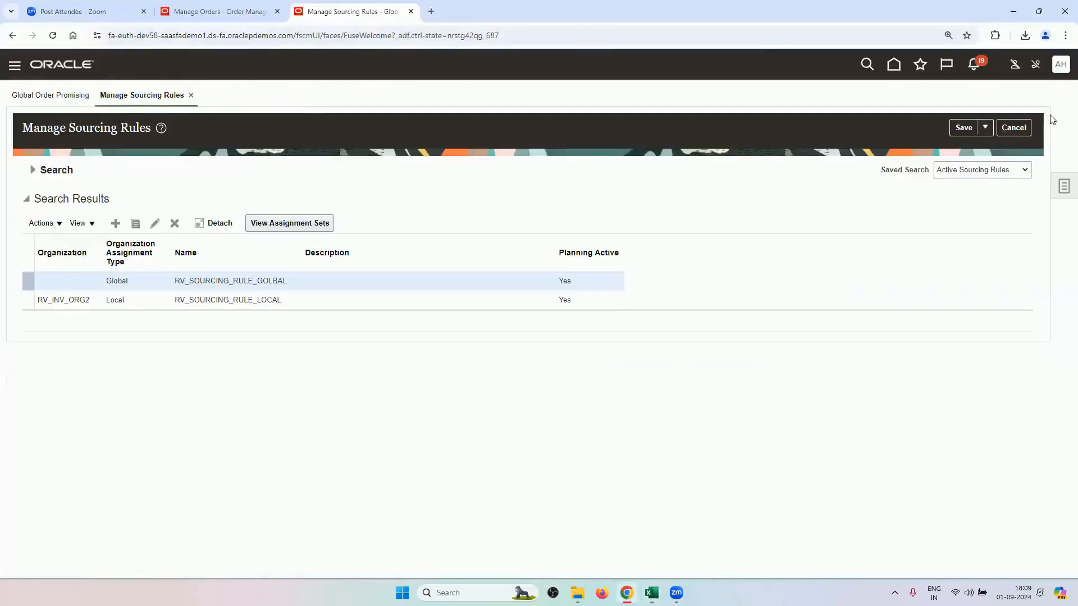
{"action": "left_click", "coordinate": [1061, 70]}
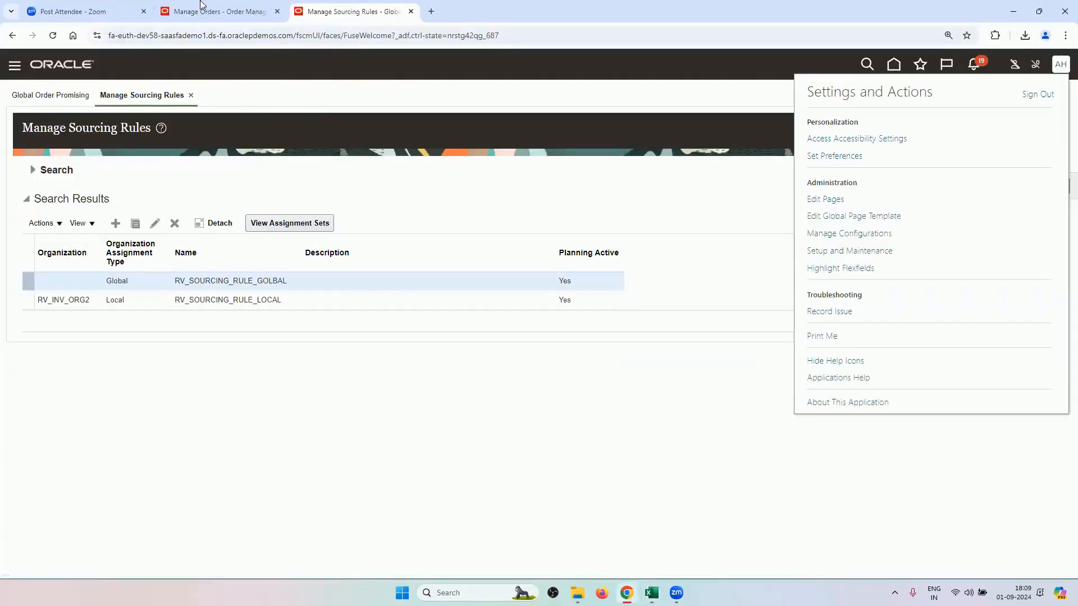
{"action": "left_click", "coordinate": [865, 251]}
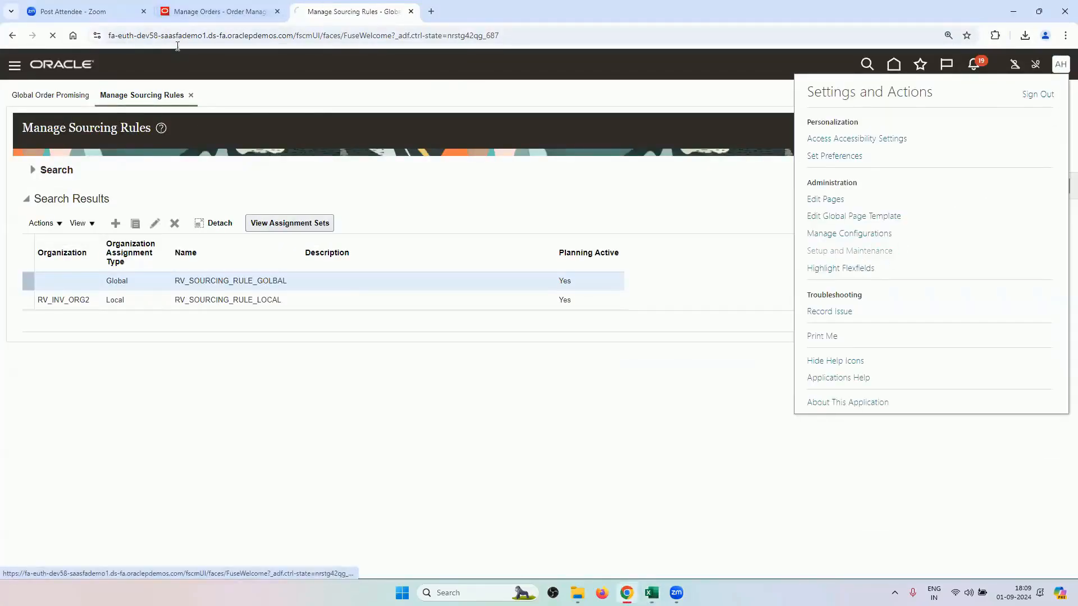
{"action": "left_click", "coordinate": [219, 11]}
{"action": "left_click", "coordinate": [352, 11]}
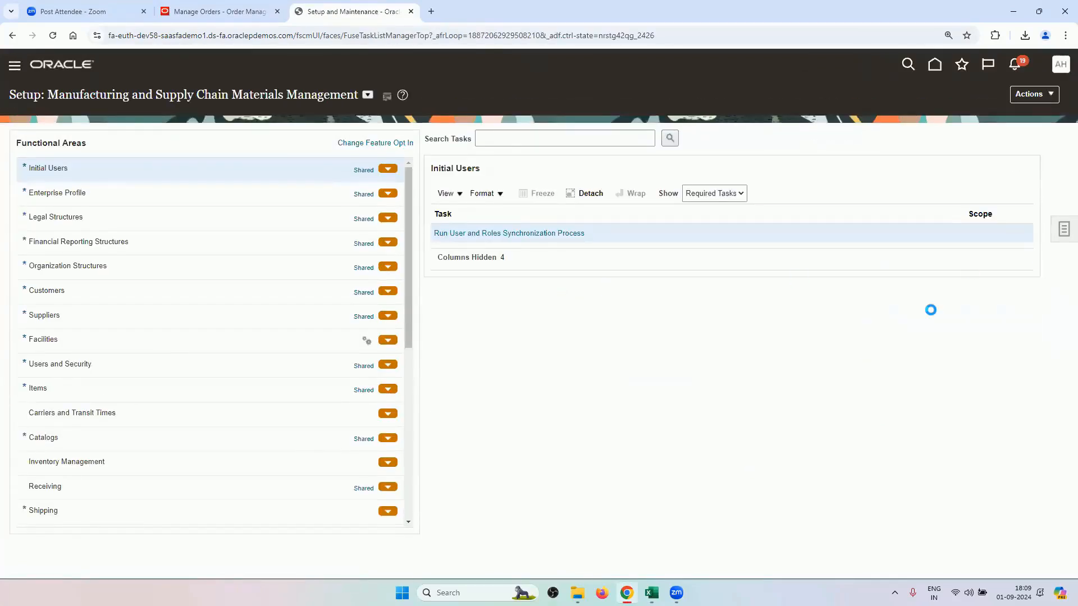
{"action": "left_click", "coordinate": [926, 235]}
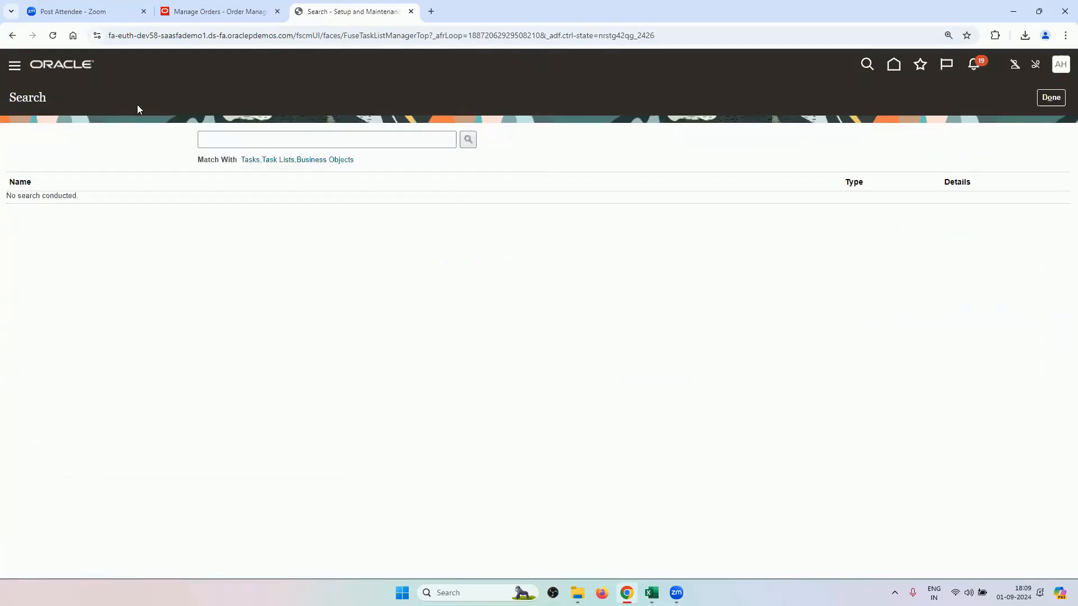
- Search the setup tasks for the copied name Manage Administrator Profile Values and open that task
{"action": "left_click", "coordinate": [218, 143]}
{"action": "key", "text": "ctrl+v"}
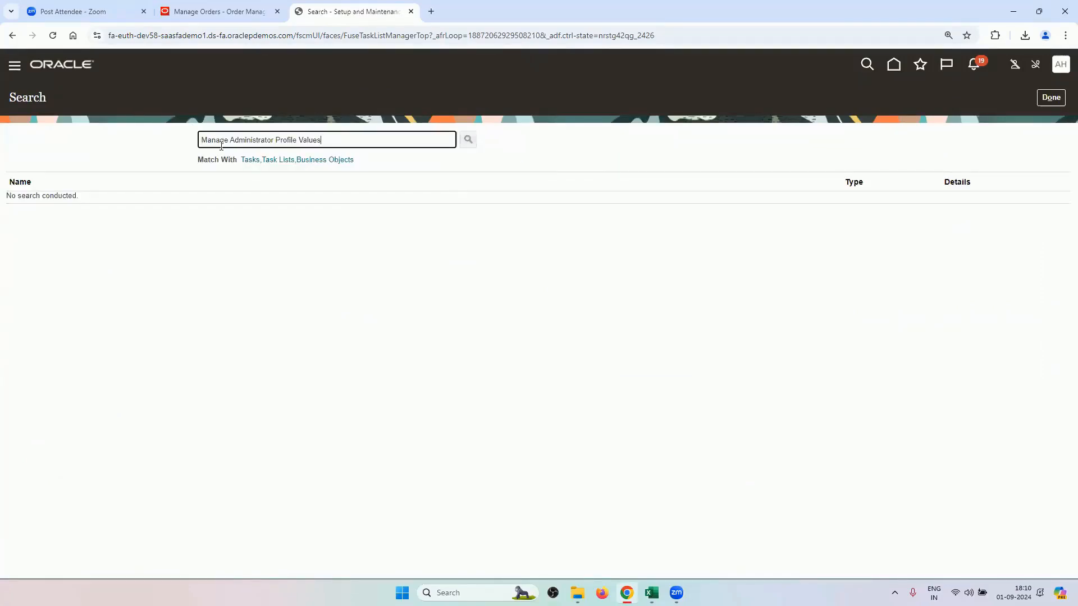
{"action": "key", "text": "Return"}
{"action": "left_click", "coordinate": [120, 202]}
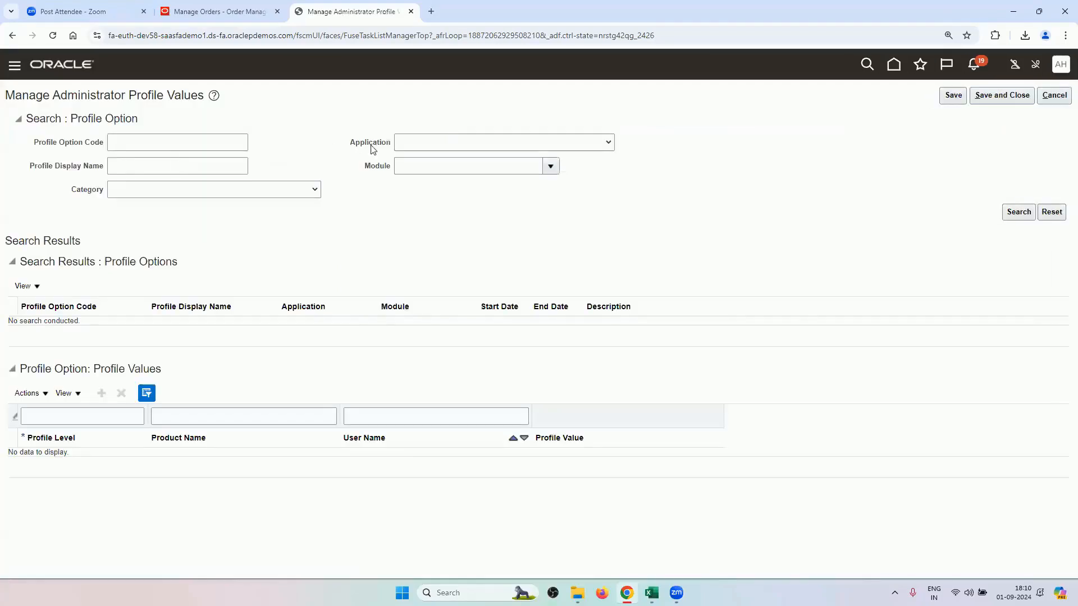
- Search the profile options for the application Global Order Promising
{"action": "left_click", "coordinate": [476, 146]}
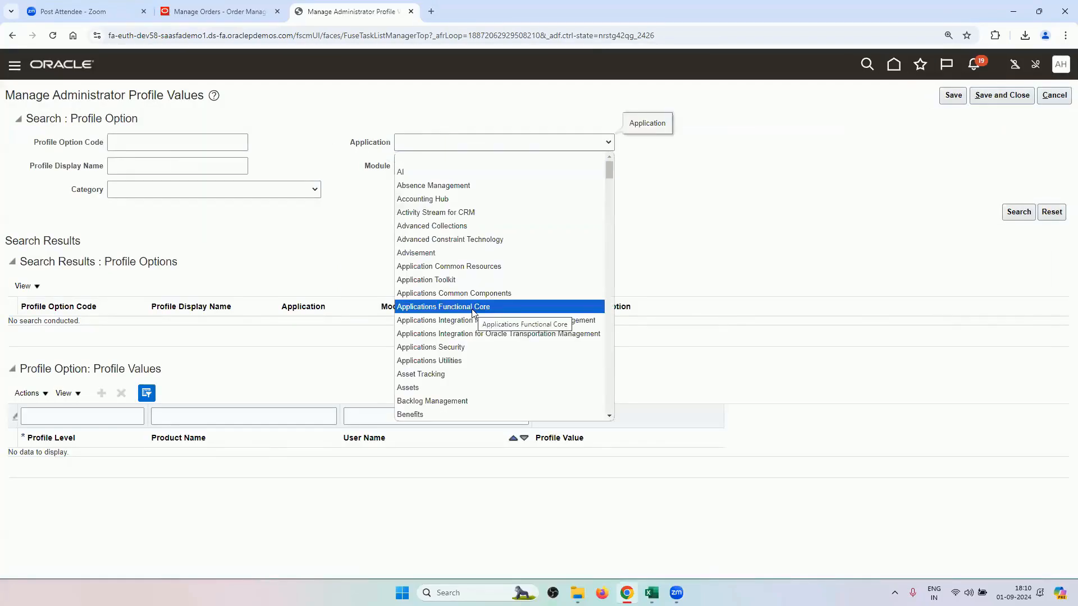
{"action": "key", "text": "g"}
{"action": "key", "text": "Down"}
{"action": "key", "text": "Down"}
{"action": "key", "text": "Down"}
{"action": "key", "text": "Down"}
{"action": "key", "text": "Down"}
{"action": "key", "text": "Down"}
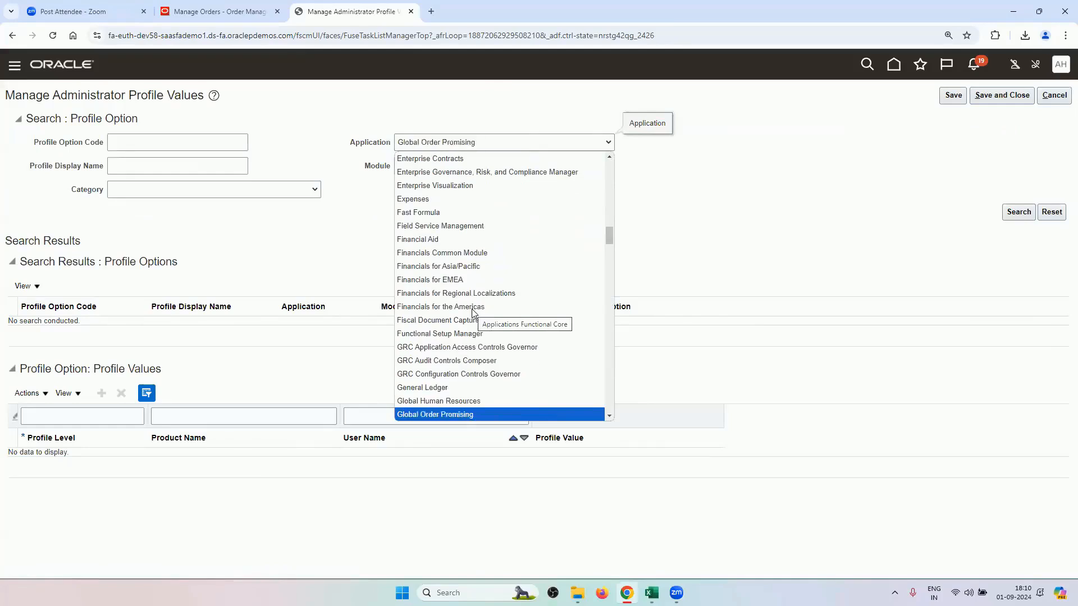
{"action": "key", "text": "Up"}
{"action": "key", "text": "Return"}
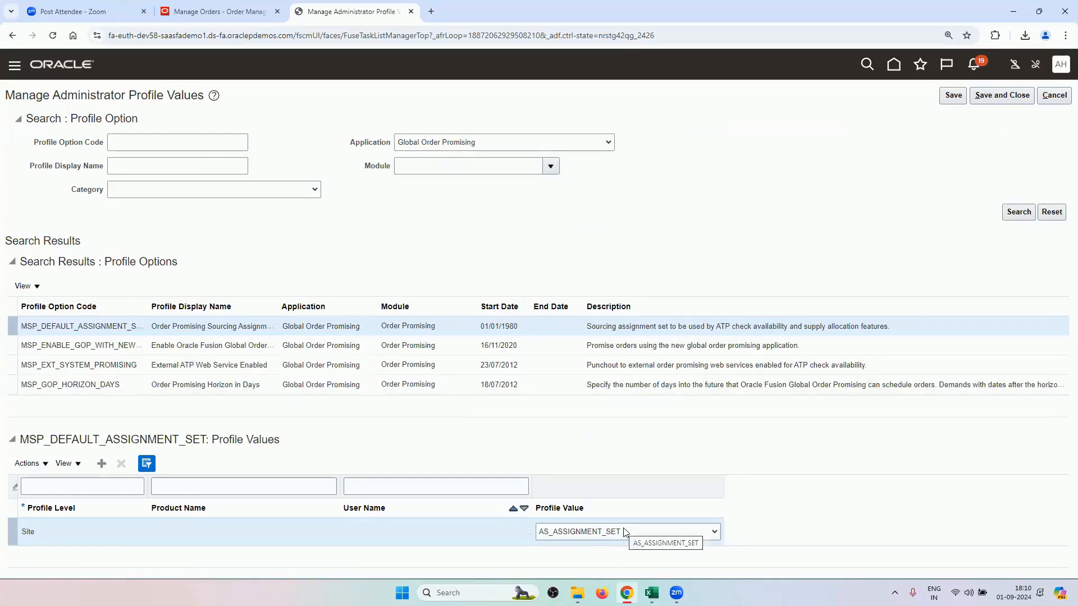
- Switch to Excel, review the Data Sheet values and the GOP Setups task list, and return to the profile options in Chrome
{"action": "key", "text": "alt+Tab"}
{"action": "left_click", "coordinate": [438, 199]}
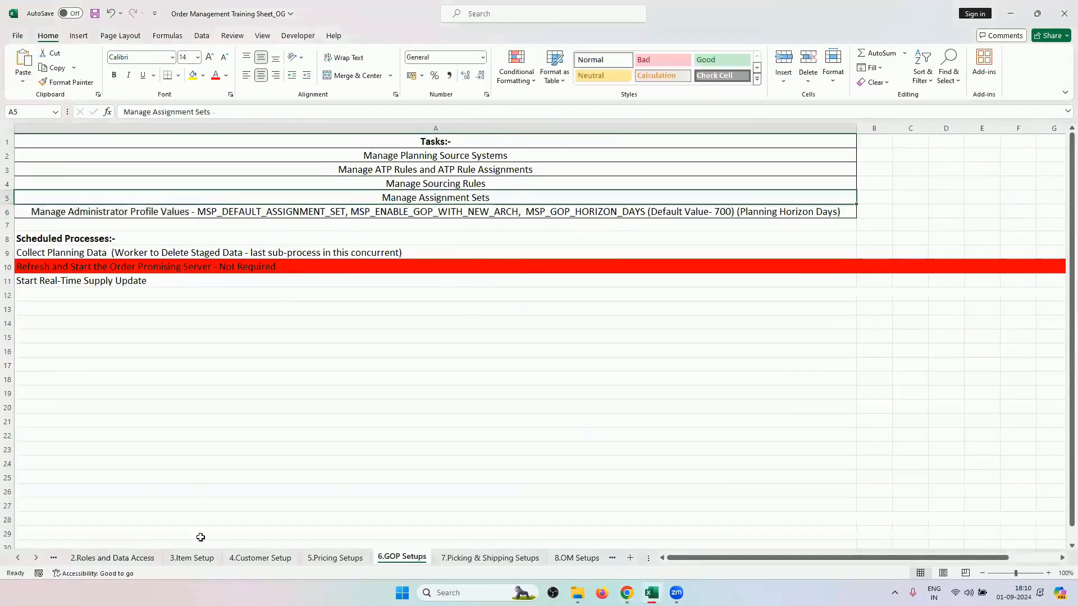
{"action": "left_click", "coordinate": [34, 558]}
{"action": "left_click", "coordinate": [20, 558]}
{"action": "left_click", "coordinate": [21, 558]}
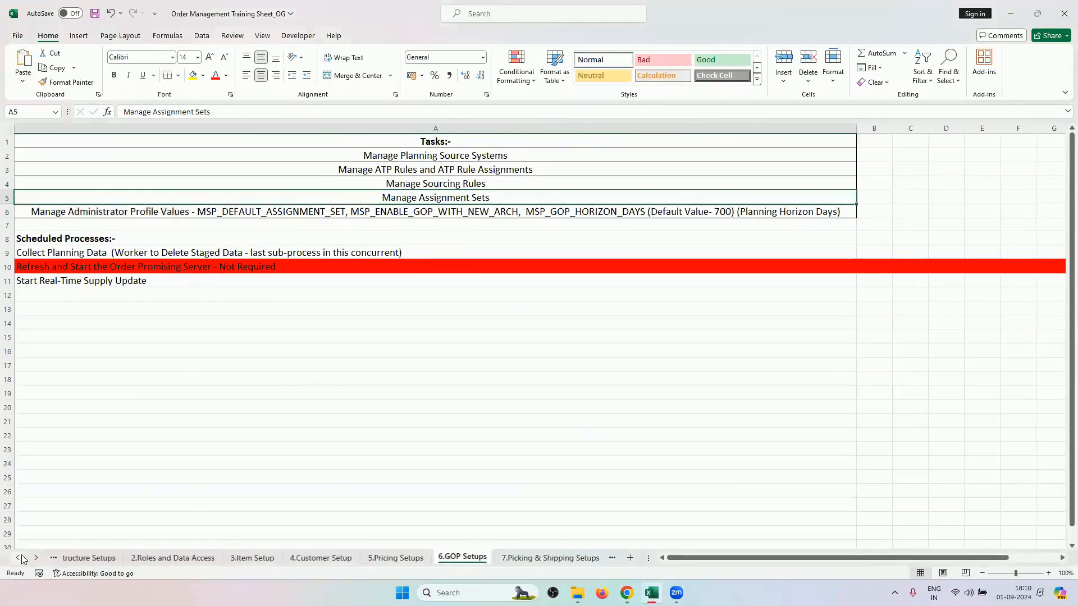
{"action": "left_click", "coordinate": [53, 558]}
{"action": "left_click", "coordinate": [90, 557]}
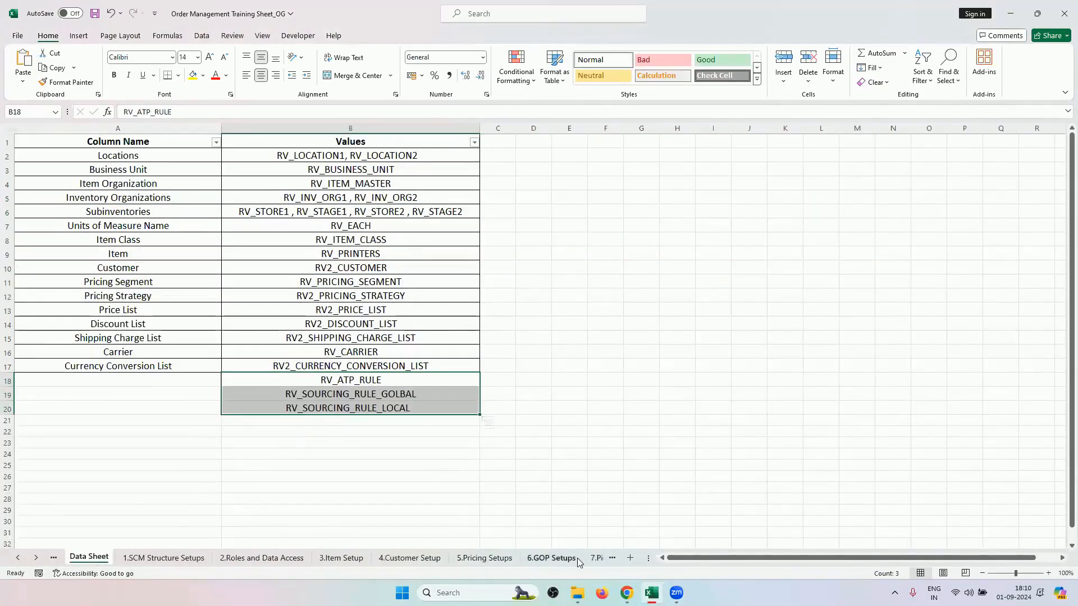
{"action": "left_click", "coordinate": [551, 557]}
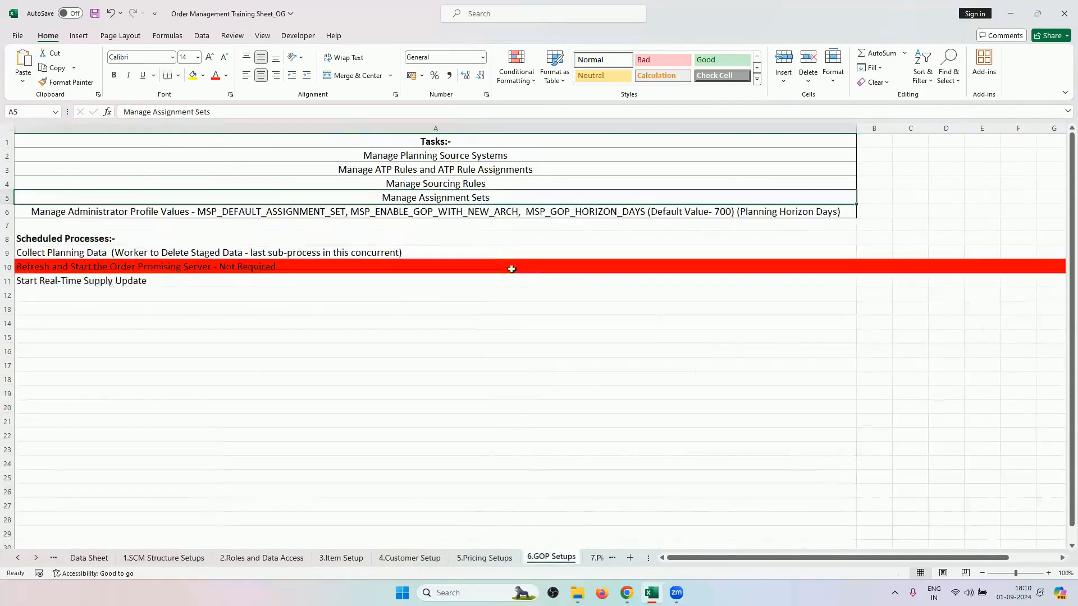
{"action": "left_click", "coordinate": [627, 593]}
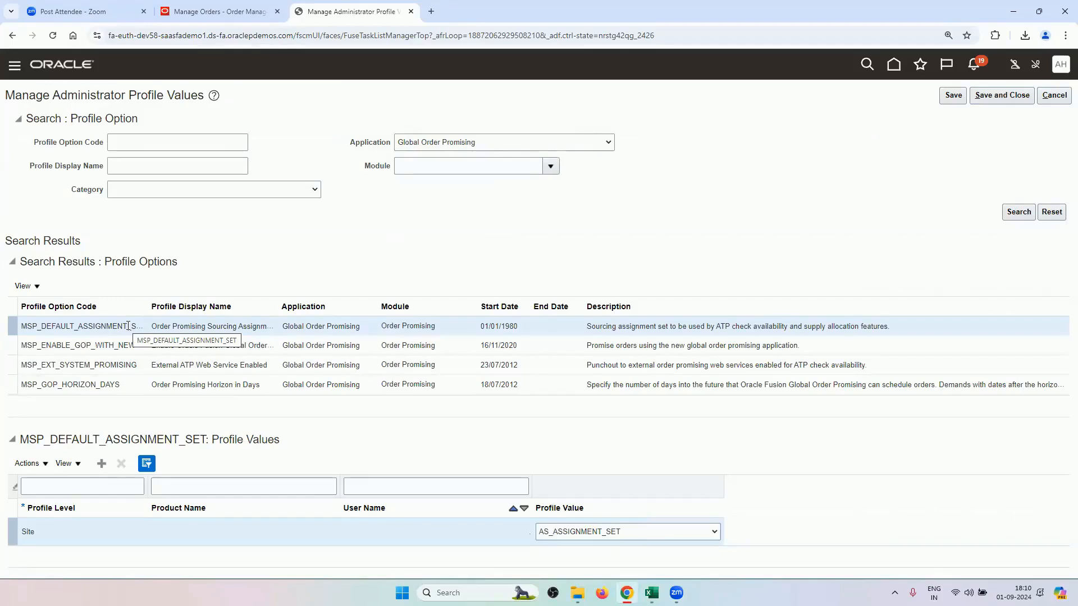
- Set the Site-level profile value of MSP_DEFAULT_ASSIGNMENT_SET to RV_ASSIGNMENT_SET, and save and close the profile values
{"action": "left_click", "coordinate": [571, 535]}
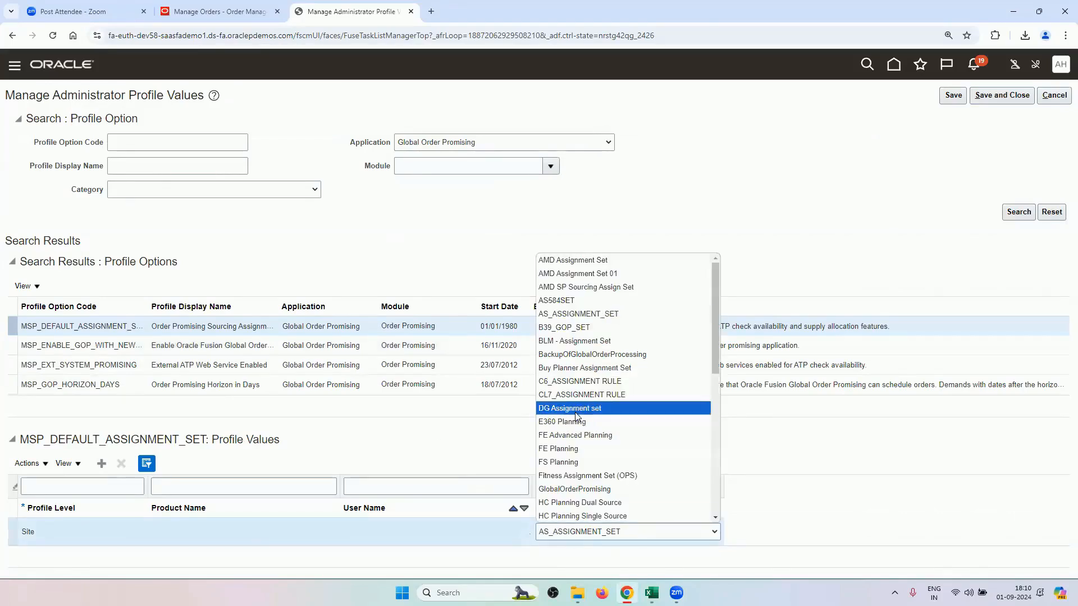
{"action": "scroll", "coordinate": [578, 415], "scroll_direction": "down", "scroll_amount": 10}
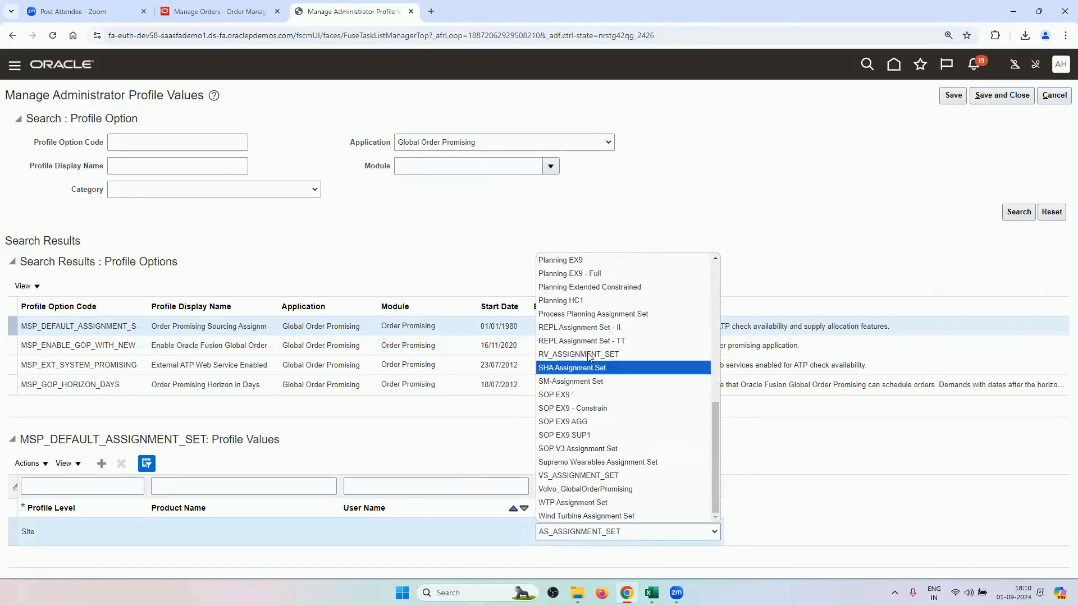
{"action": "left_click", "coordinate": [588, 355]}
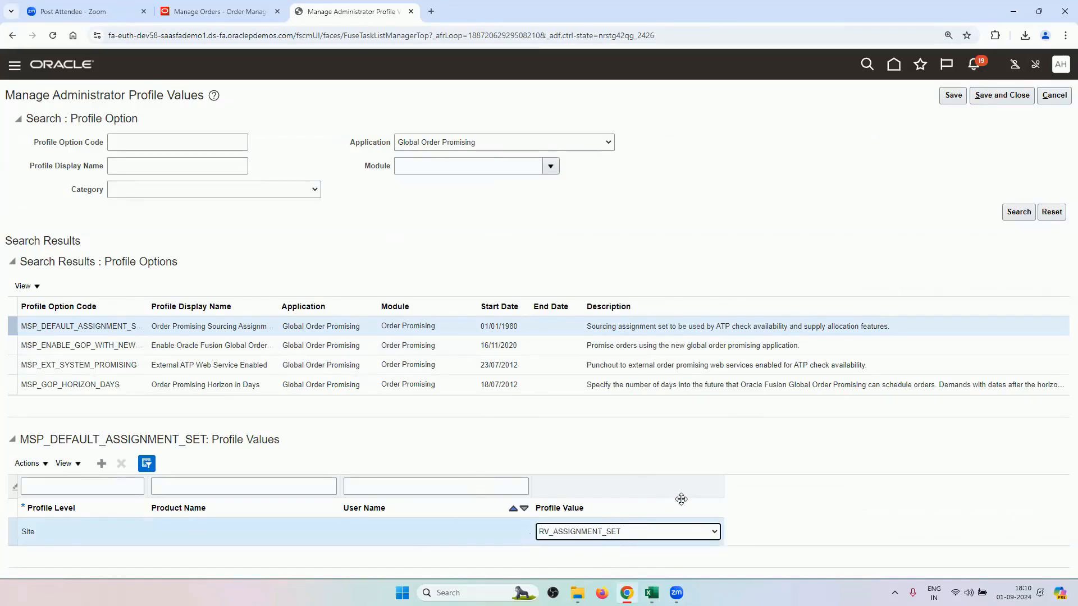
{"action": "left_click", "coordinate": [1008, 95]}
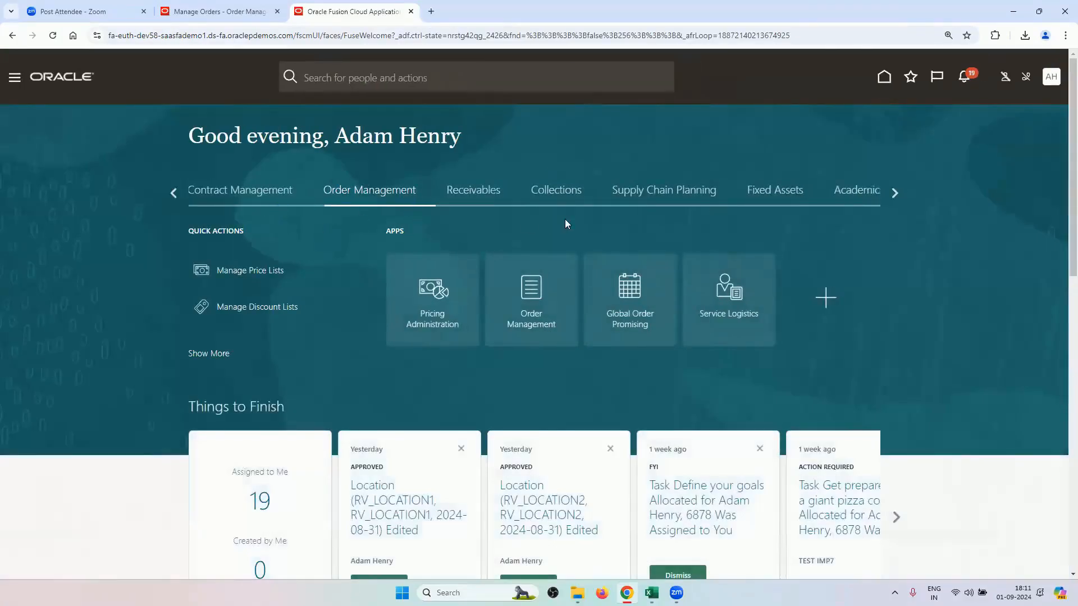
- Open Collect Planning Data from the Supply Chain Planning Plan Inputs page and set source system OPS with collection type Targeted
{"action": "left_click", "coordinate": [631, 192]}
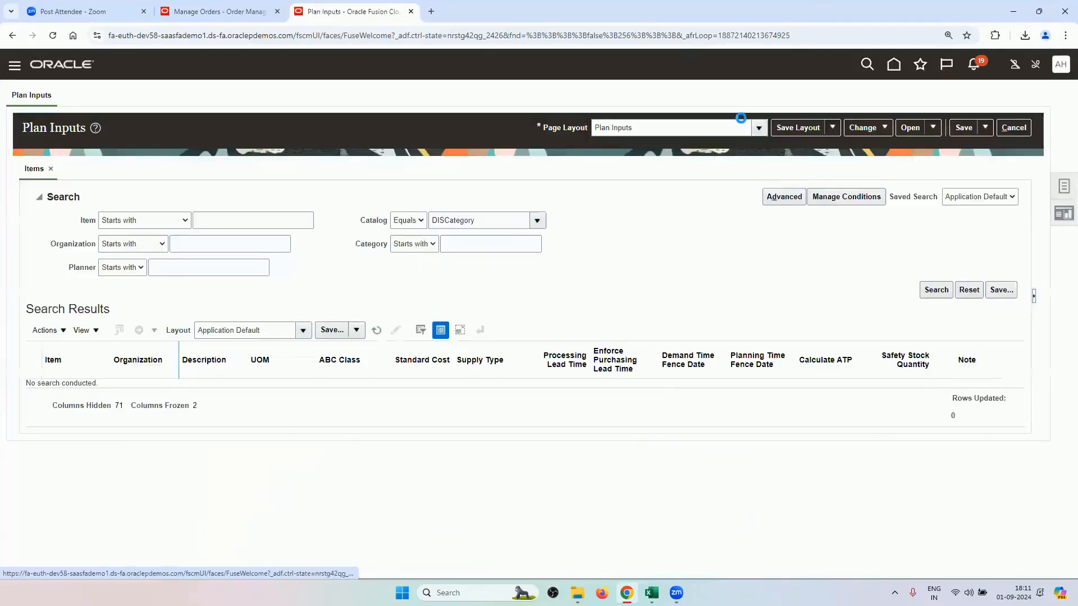
{"action": "left_click", "coordinate": [931, 106]}
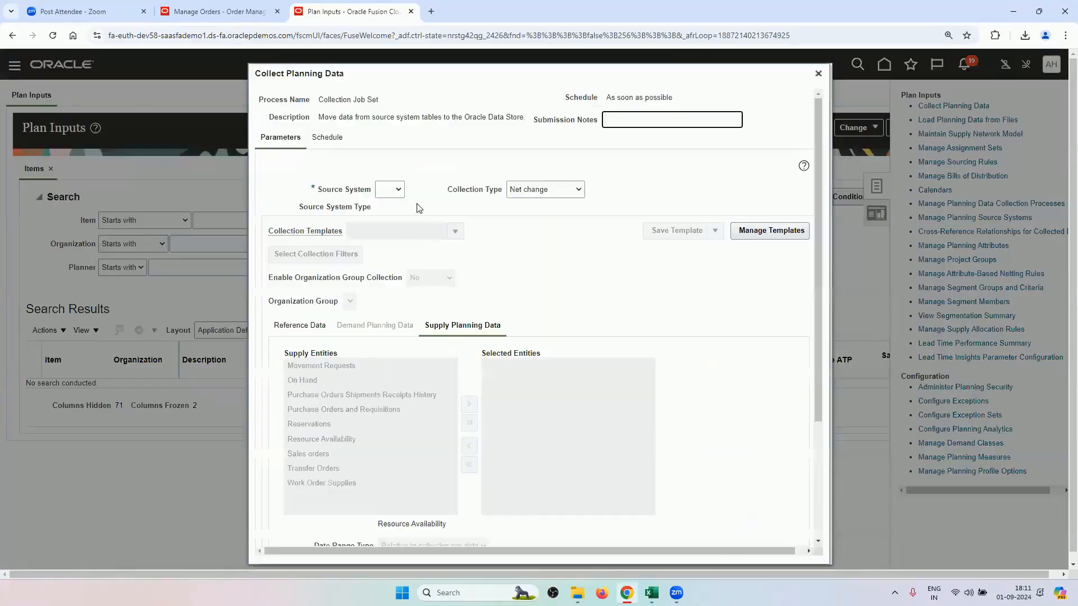
{"action": "left_click", "coordinate": [397, 189]}
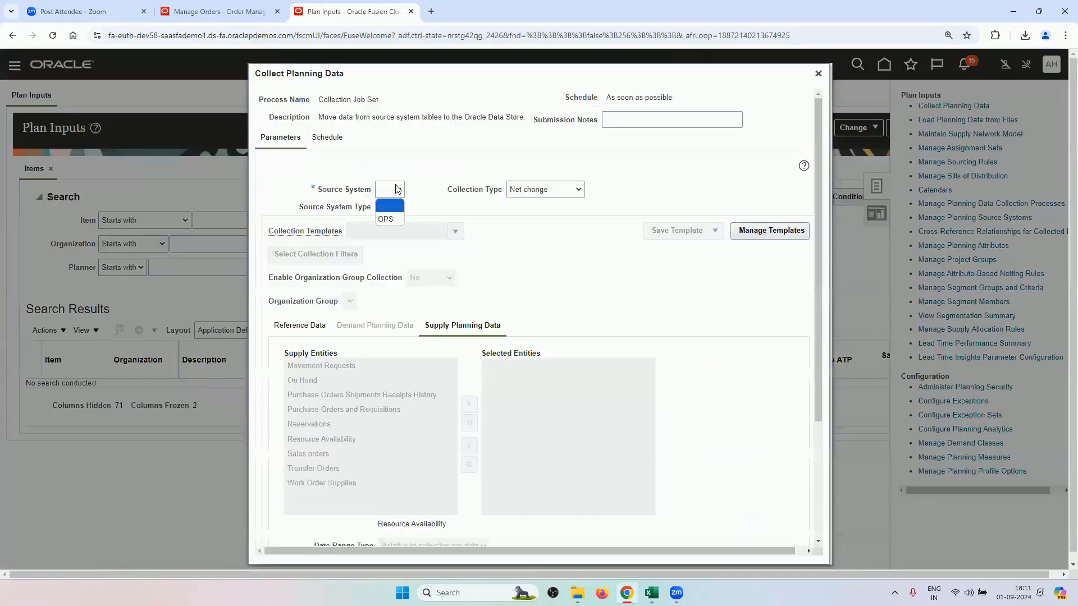
{"action": "left_click", "coordinate": [391, 217]}
{"action": "left_click", "coordinate": [532, 192]}
{"action": "left_click", "coordinate": [530, 191]}
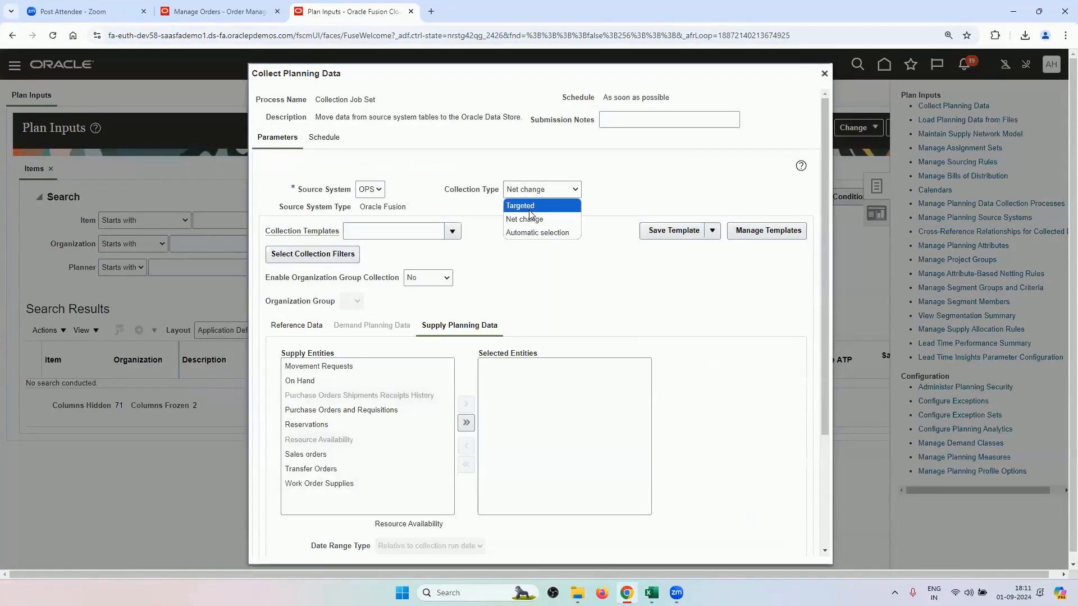
{"action": "left_click", "coordinate": [527, 205]}
- Add Order Orchestration Reference Objects to the selected reference entities and submit the planning data collection
{"action": "scroll", "coordinate": [386, 291], "scroll_direction": "down", "scroll_amount": 2}
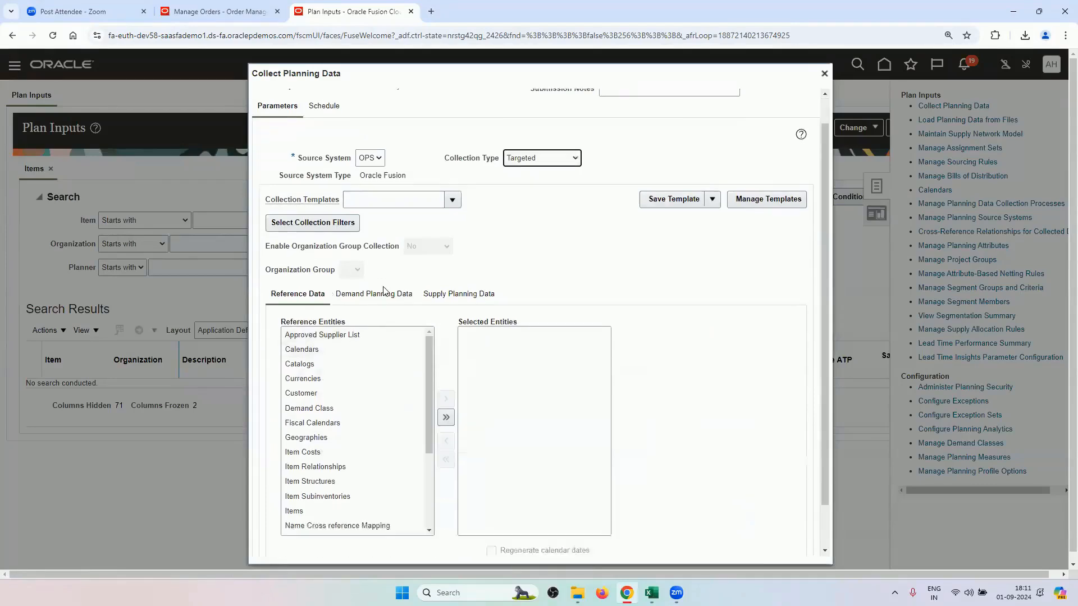
{"action": "scroll", "coordinate": [339, 447], "scroll_direction": "down", "scroll_amount": 2}
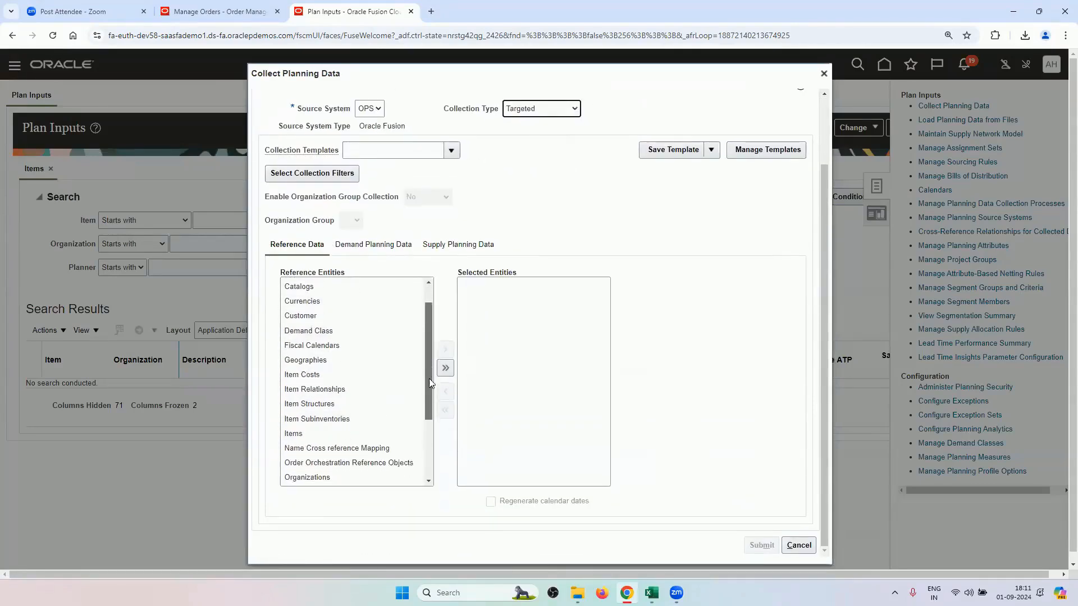
{"action": "left_click", "coordinate": [339, 442]}
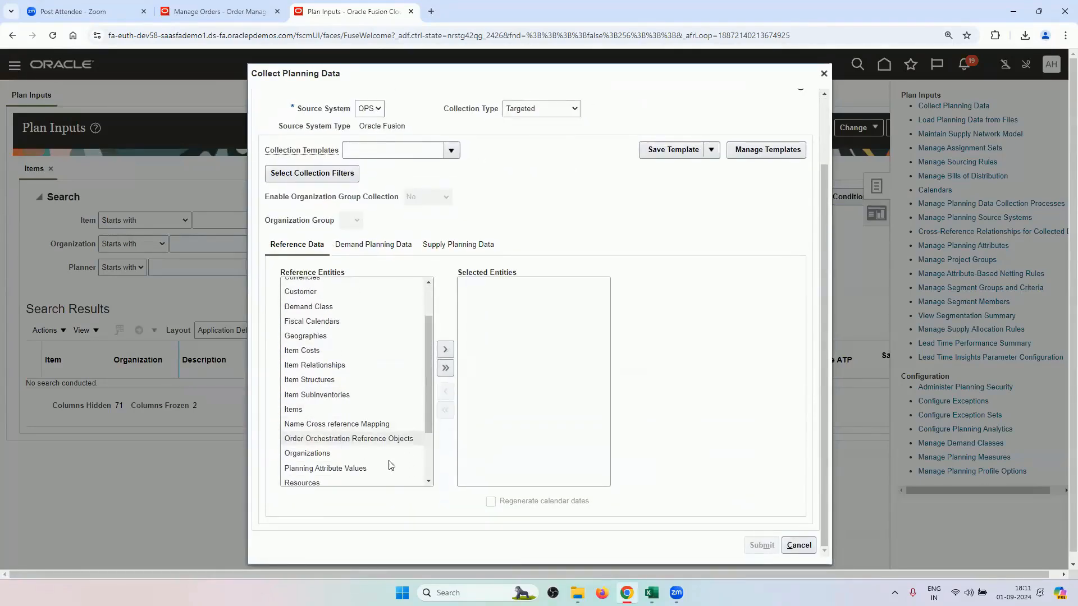
{"action": "left_click", "coordinate": [445, 349]}
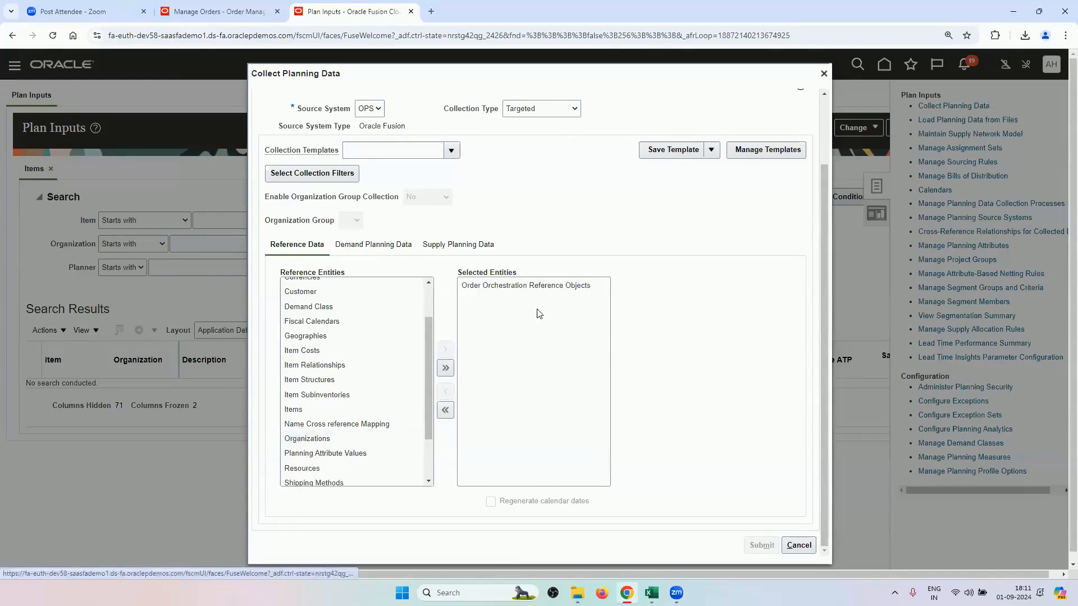
{"action": "left_click", "coordinate": [547, 286]}
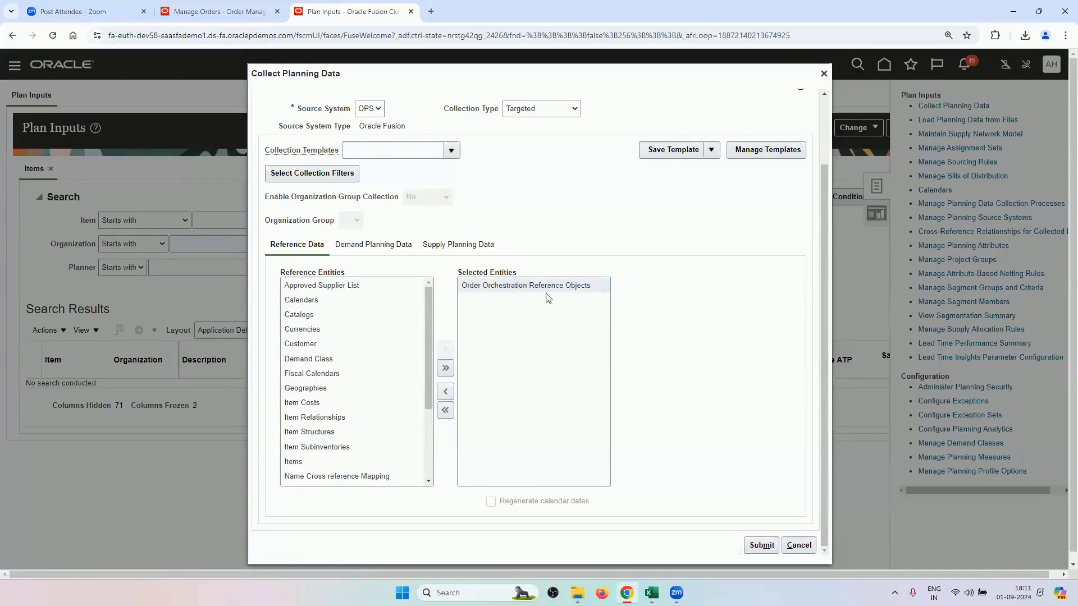
{"action": "scroll", "coordinate": [621, 308], "scroll_direction": "up", "scroll_amount": 3}
{"action": "scroll", "coordinate": [617, 311], "scroll_direction": "down", "scroll_amount": 3}
{"action": "left_click", "coordinate": [758, 547]}
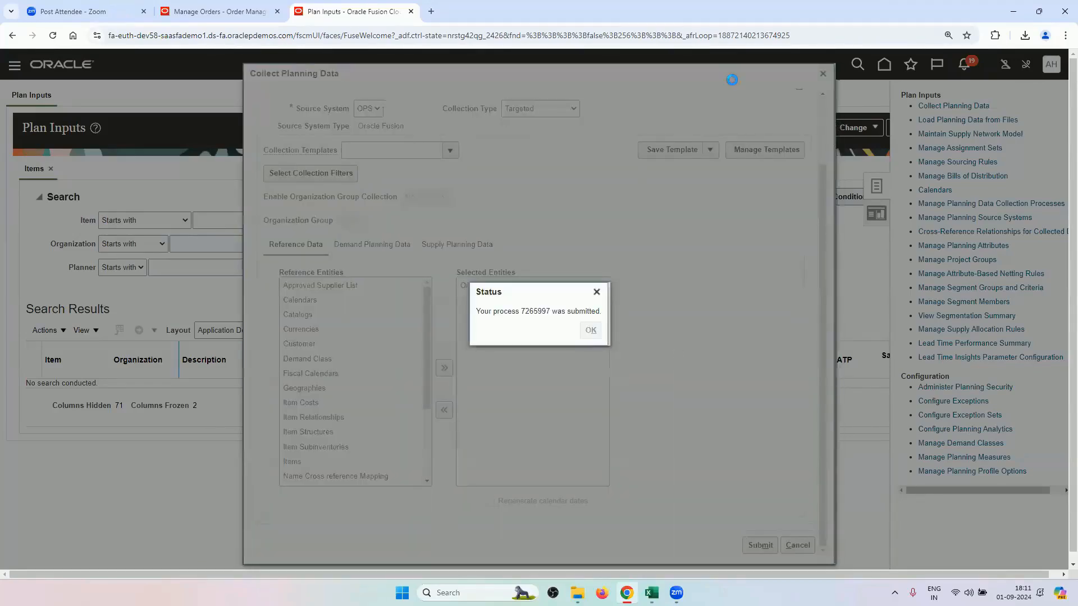
{"action": "left_click", "coordinate": [589, 330]}
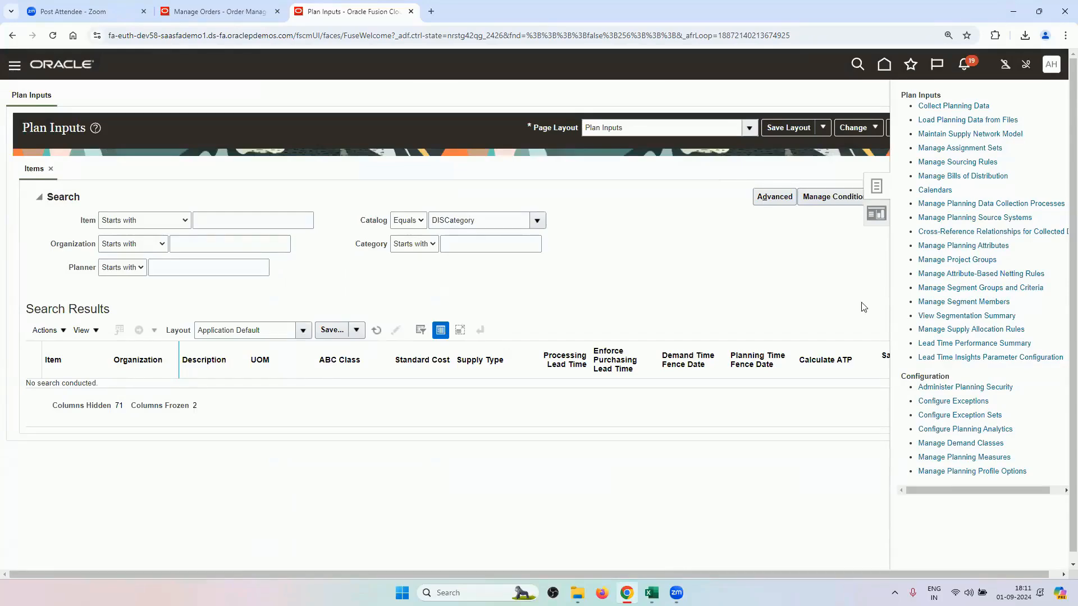
- Switch to Excel, review the GOP Setups tasks and the Collect Planning Data scheduled process, and return to Plan Inputs in Chrome
{"action": "left_click", "coordinate": [651, 592]}
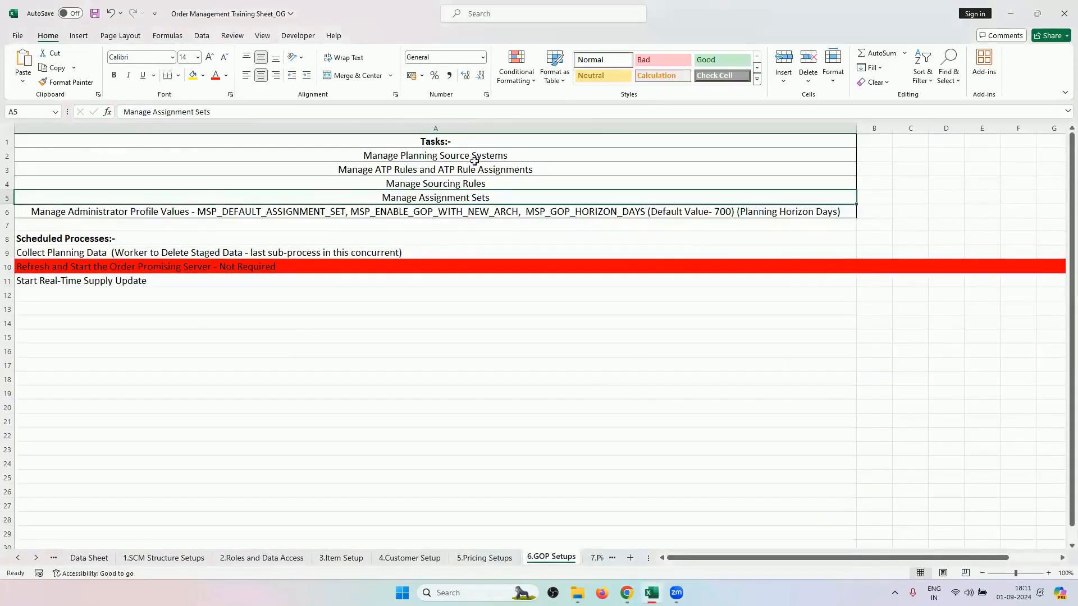
{"action": "left_click_drag", "start_coordinate": [475, 161], "coordinate": [470, 210]}
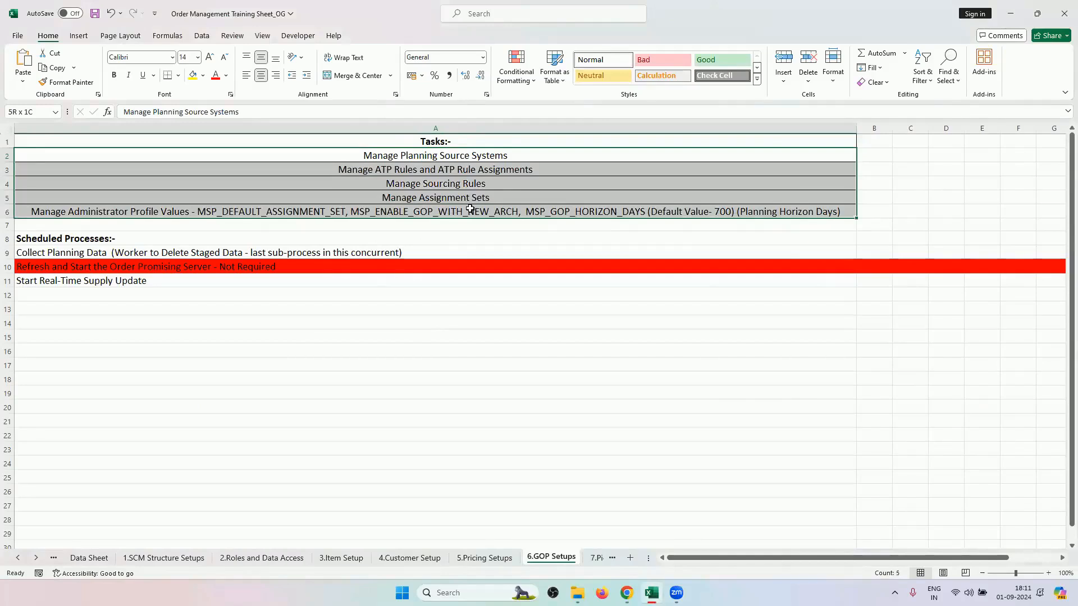
{"action": "left_click", "coordinate": [73, 252]}
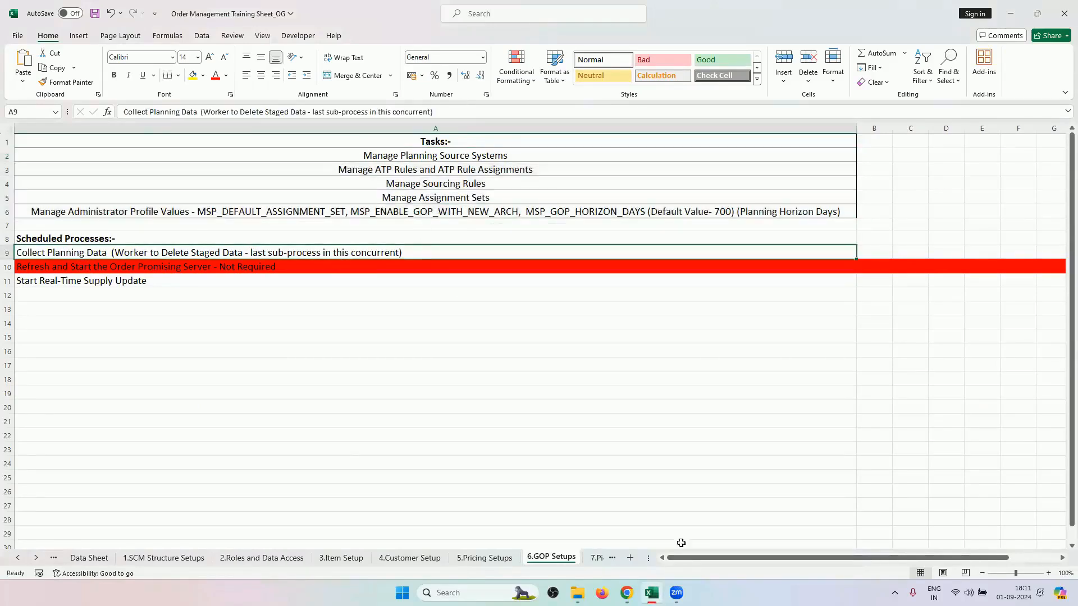
{"action": "mouse_move", "coordinate": [626, 593]}
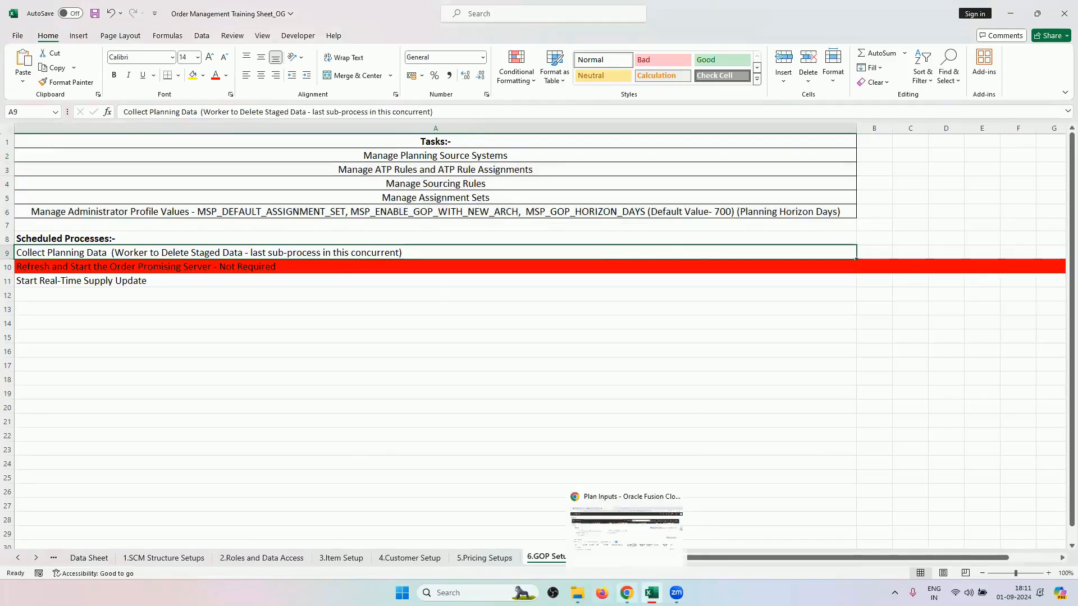
{"action": "left_click", "coordinate": [626, 528]}
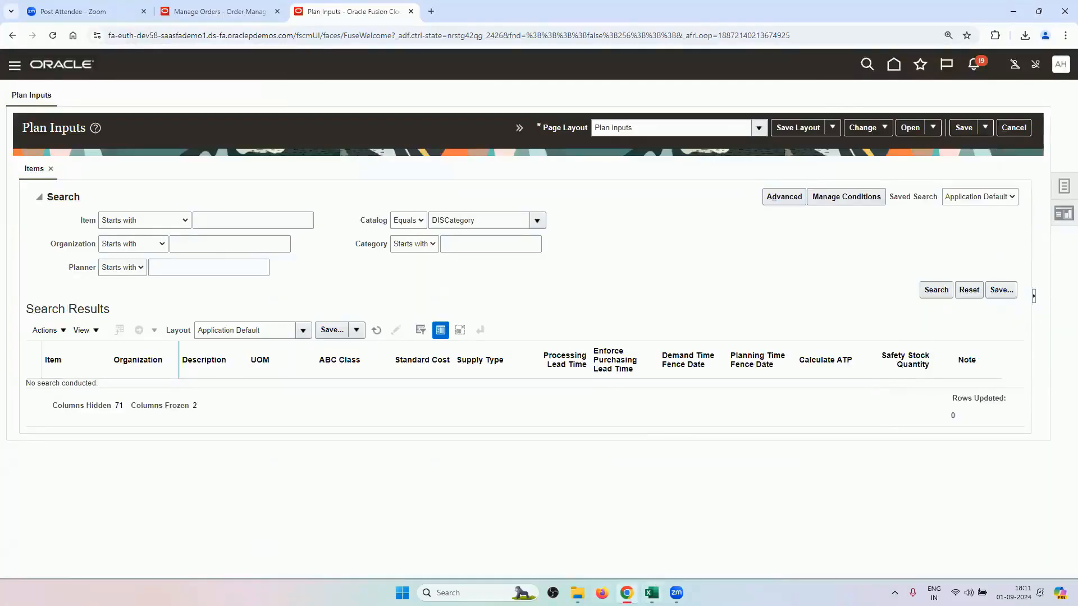
{"action": "left_click", "coordinate": [651, 593]}
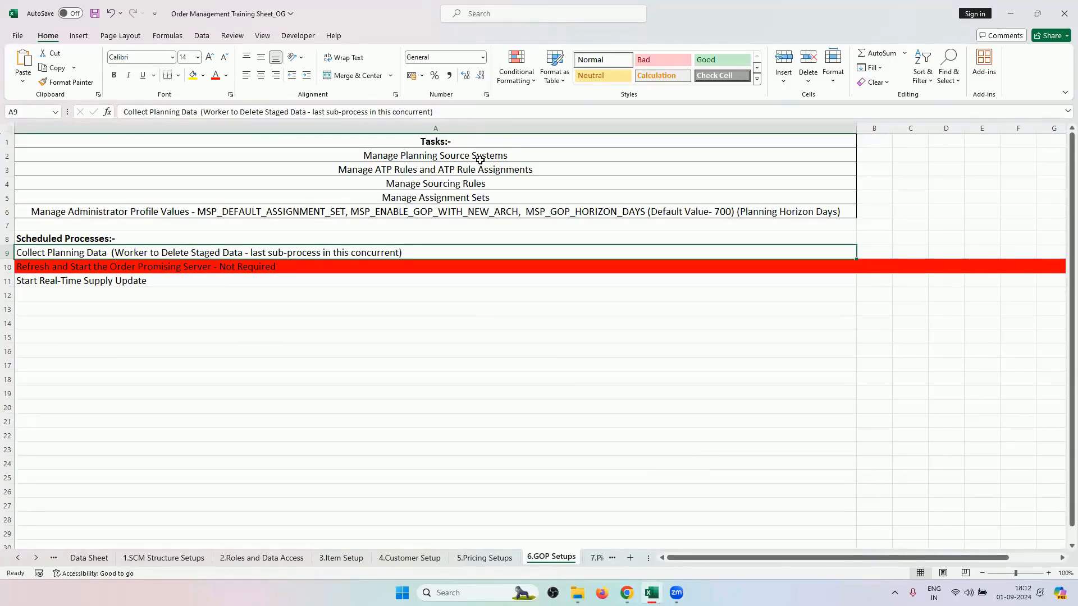
{"action": "left_click_drag", "start_coordinate": [480, 160], "coordinate": [508, 209]}
{"action": "mouse_move", "coordinate": [626, 592]}
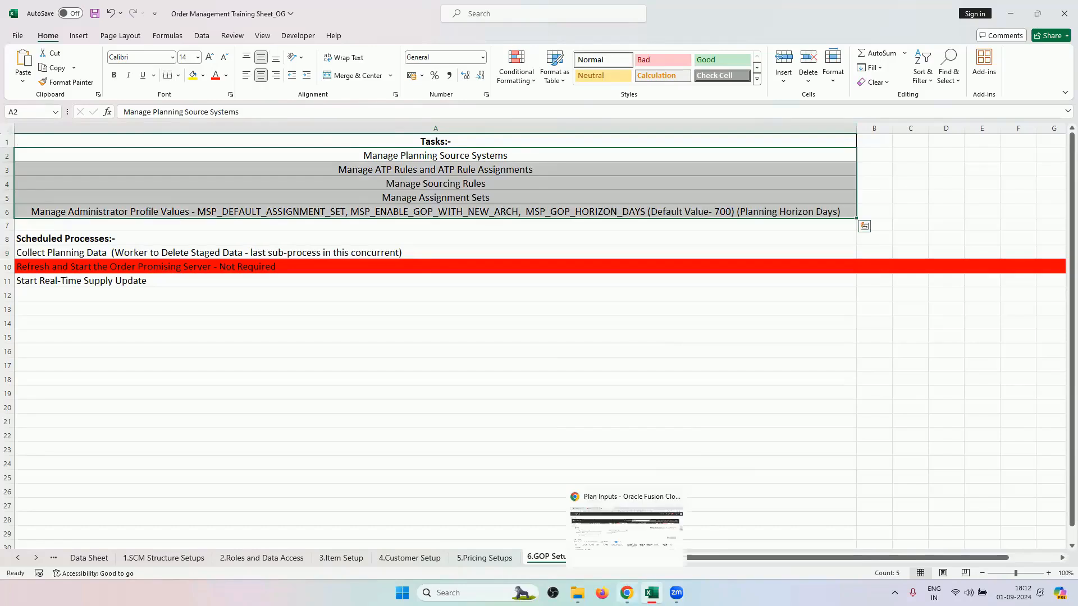
{"action": "left_click", "coordinate": [626, 528]}
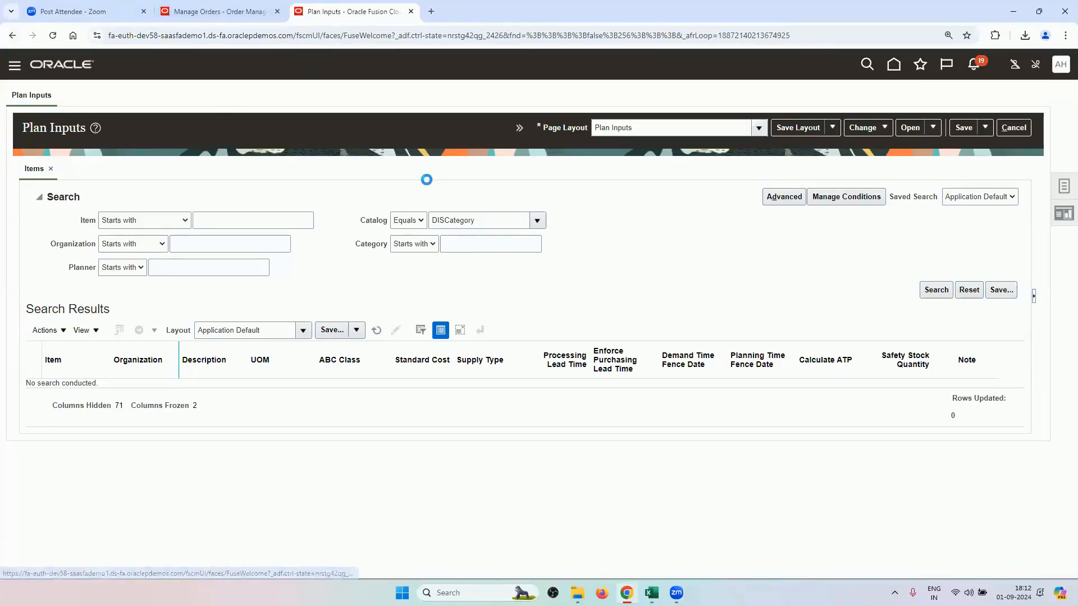
- Open the Scheduled Processes page and review the status of the collection job set and its sub-processes
{"action": "left_click", "coordinate": [15, 65]}
{"action": "scroll", "coordinate": [261, 340], "scroll_direction": "down", "scroll_amount": 5}
{"action": "left_click", "coordinate": [17, 63]}
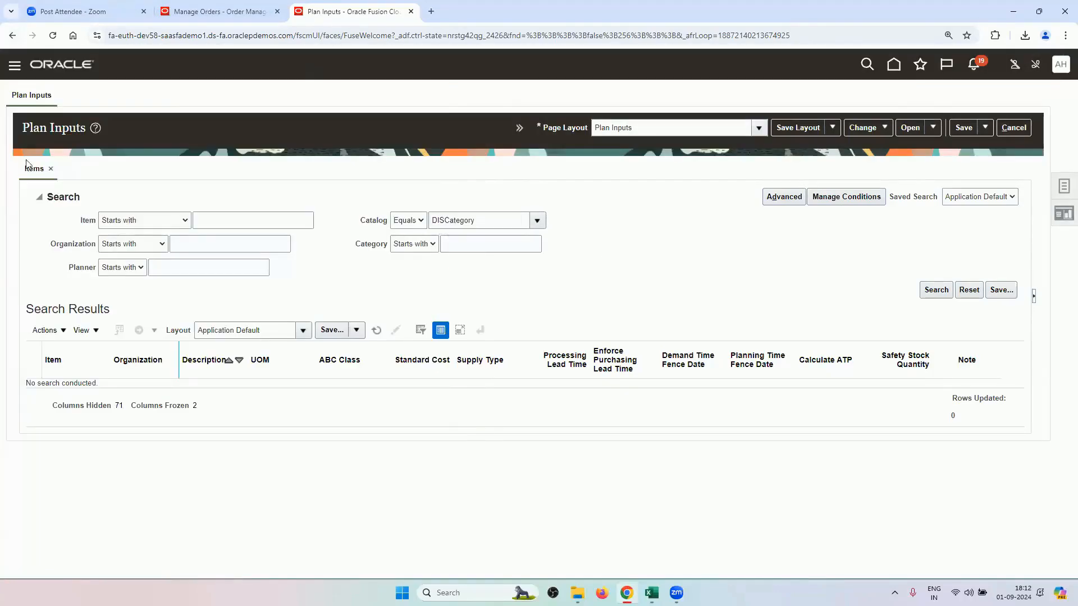
{"action": "left_click", "coordinate": [15, 66]}
{"action": "scroll", "coordinate": [273, 327], "scroll_direction": "down", "scroll_amount": 2}
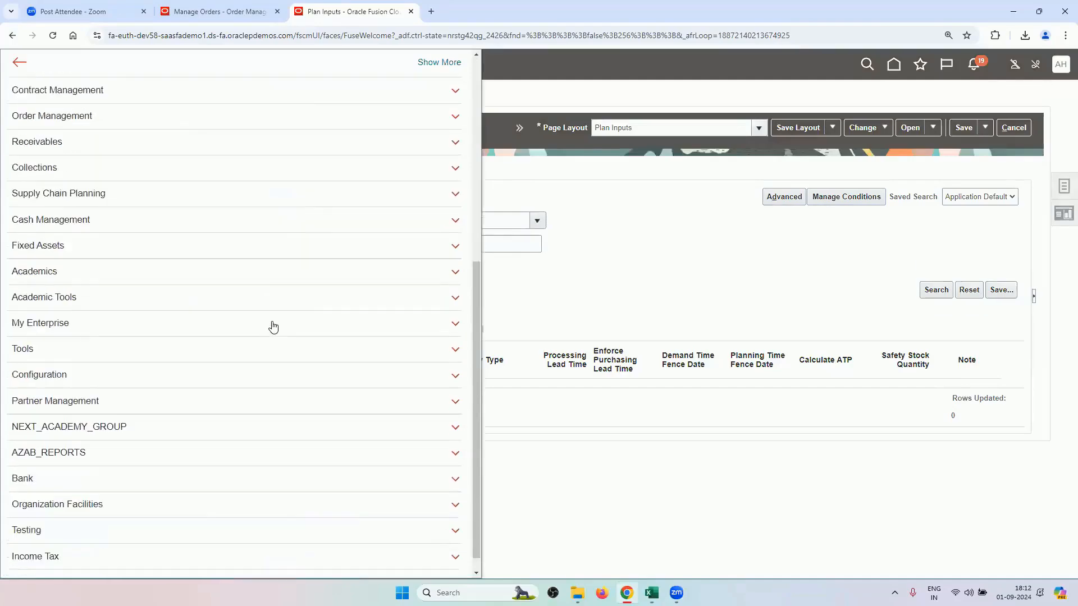
{"action": "left_click", "coordinate": [161, 337]}
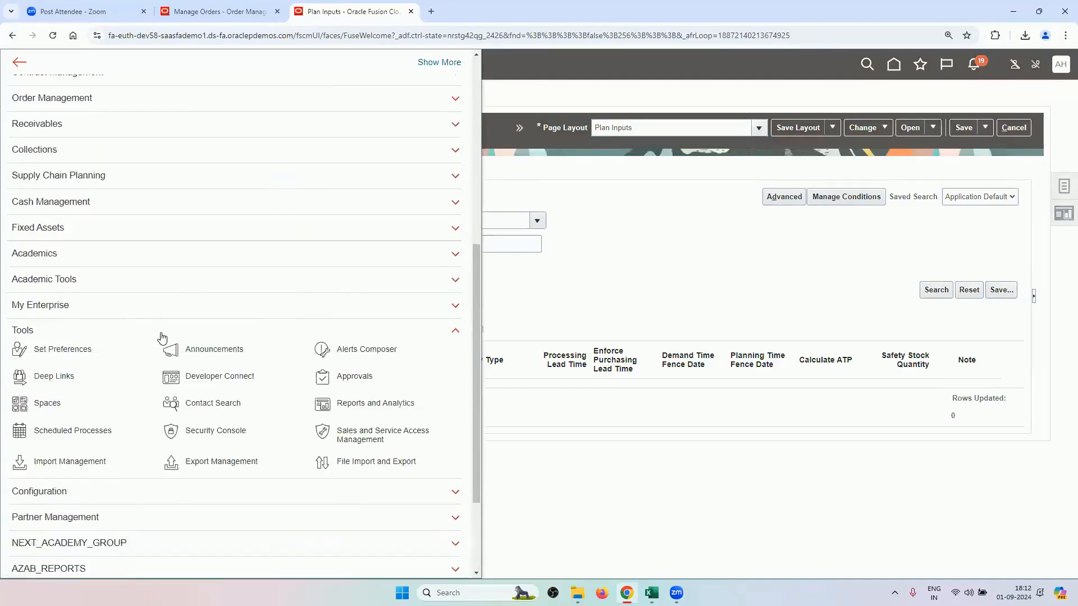
{"action": "left_click", "coordinate": [106, 435]}
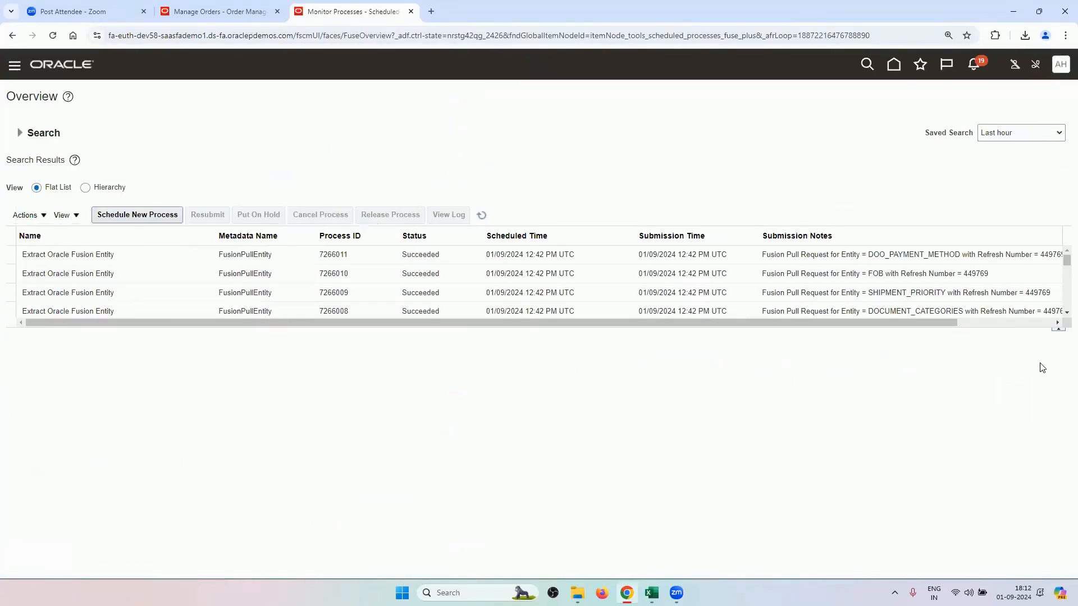
{"action": "scroll", "coordinate": [1063, 310], "scroll_direction": "down", "scroll_amount": 5}
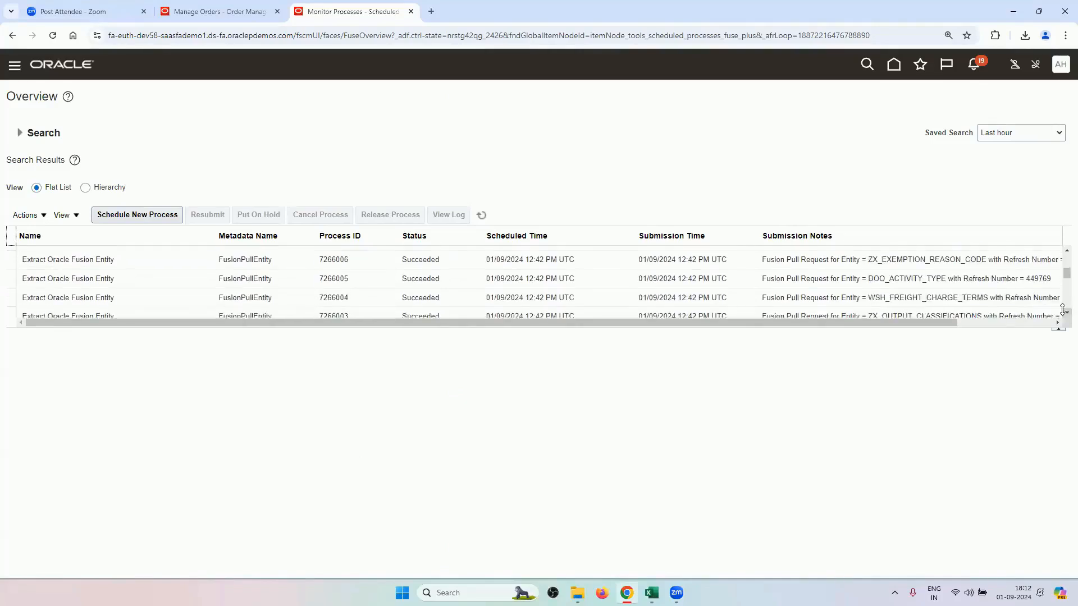
{"action": "scroll", "coordinate": [1062, 309], "scroll_direction": "down", "scroll_amount": 2}
{"action": "scroll", "coordinate": [1062, 313], "scroll_direction": "down", "scroll_amount": 4}
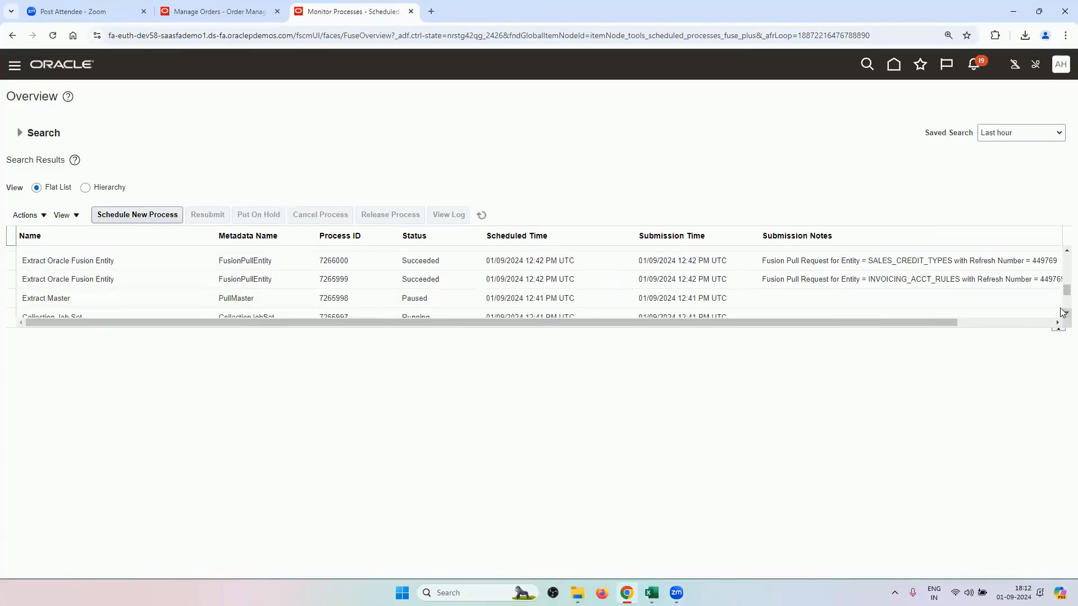
{"action": "scroll", "coordinate": [1062, 312], "scroll_direction": "down", "scroll_amount": 1}
{"action": "scroll", "coordinate": [836, 263], "scroll_direction": "up", "scroll_amount": 5}
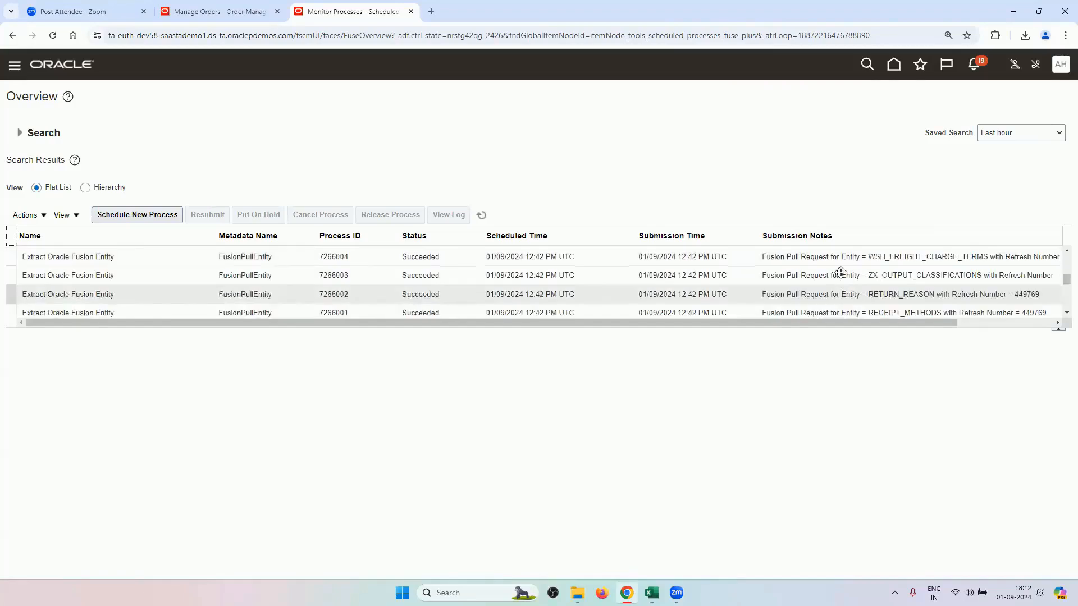
- Return to the home page and open Setup and Maintenance
{"action": "left_click", "coordinate": [893, 66]}
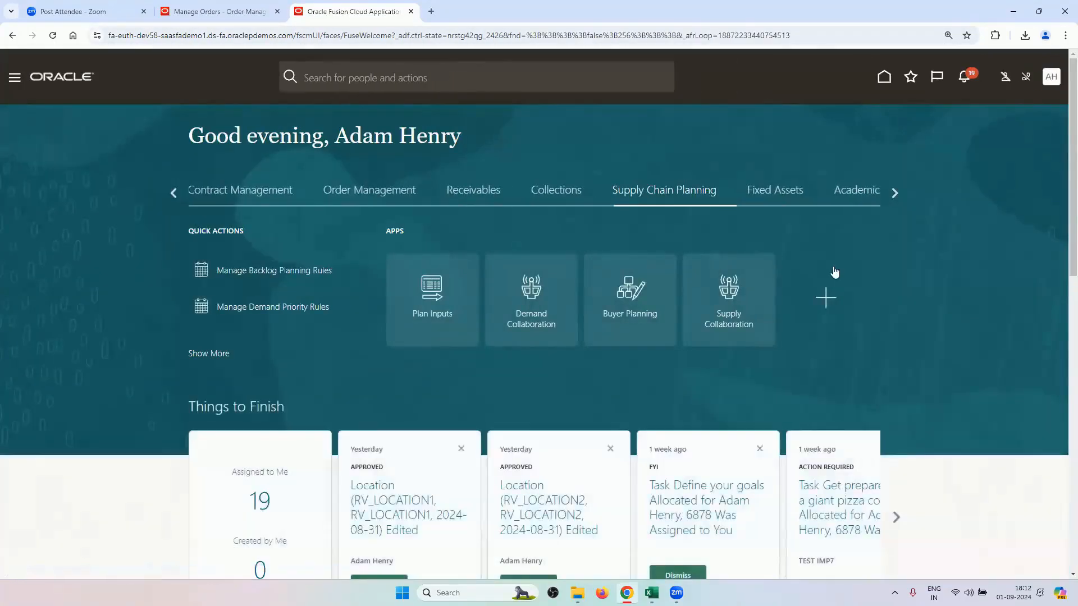
{"action": "left_click", "coordinate": [836, 264]}
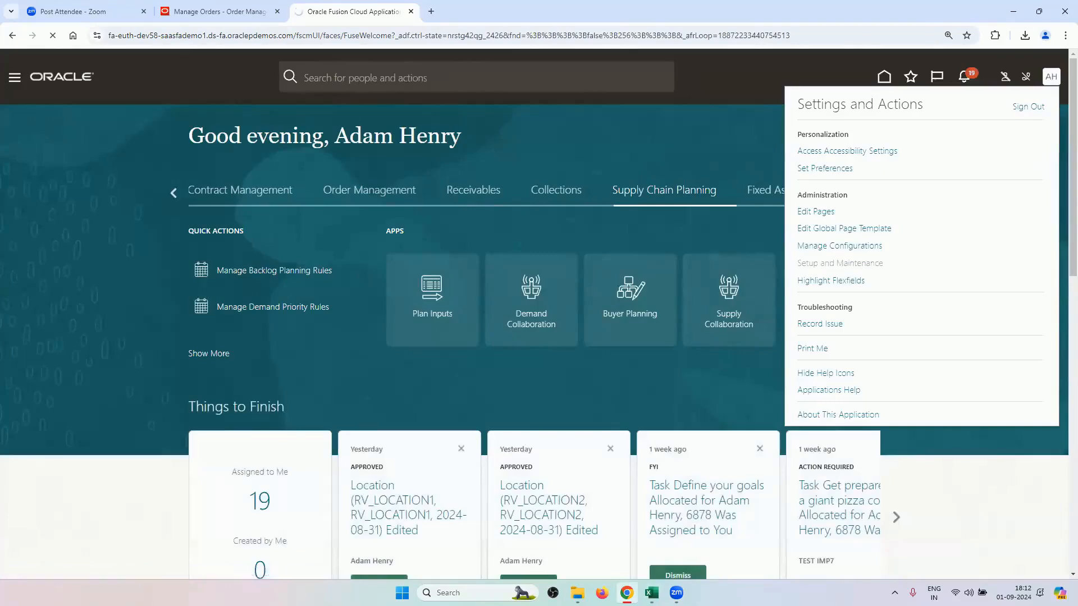
- Switch to Excel and review the Schedule, Reserve and Ship stages on the Orchestration Cycle sheet
{"action": "left_click", "coordinate": [651, 593]}
{"action": "left_click", "coordinate": [21, 557]}
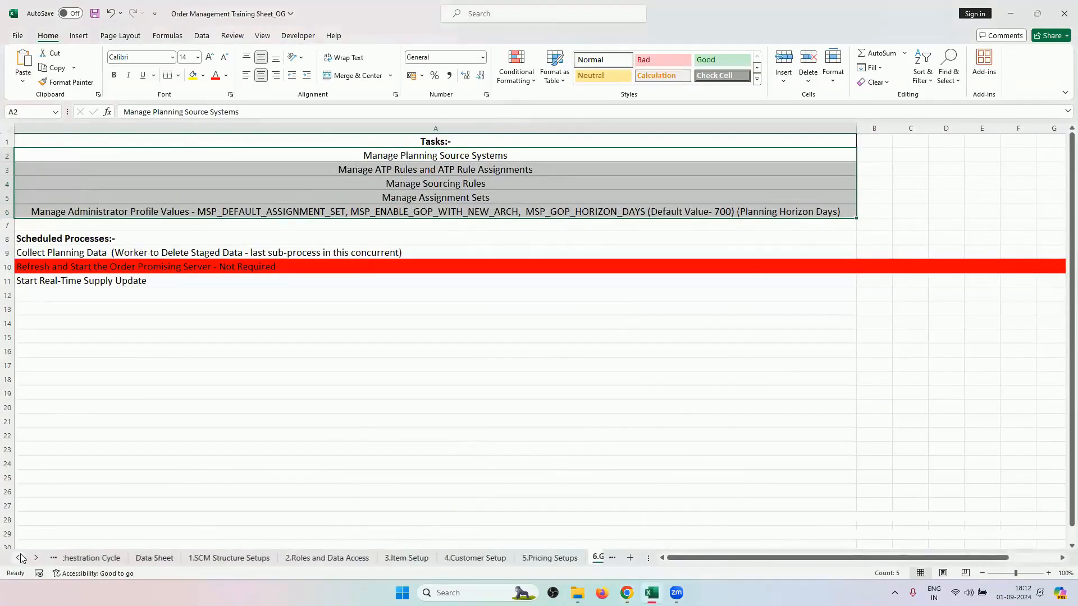
{"action": "left_click", "coordinate": [21, 557]}
{"action": "left_click", "coordinate": [219, 558]}
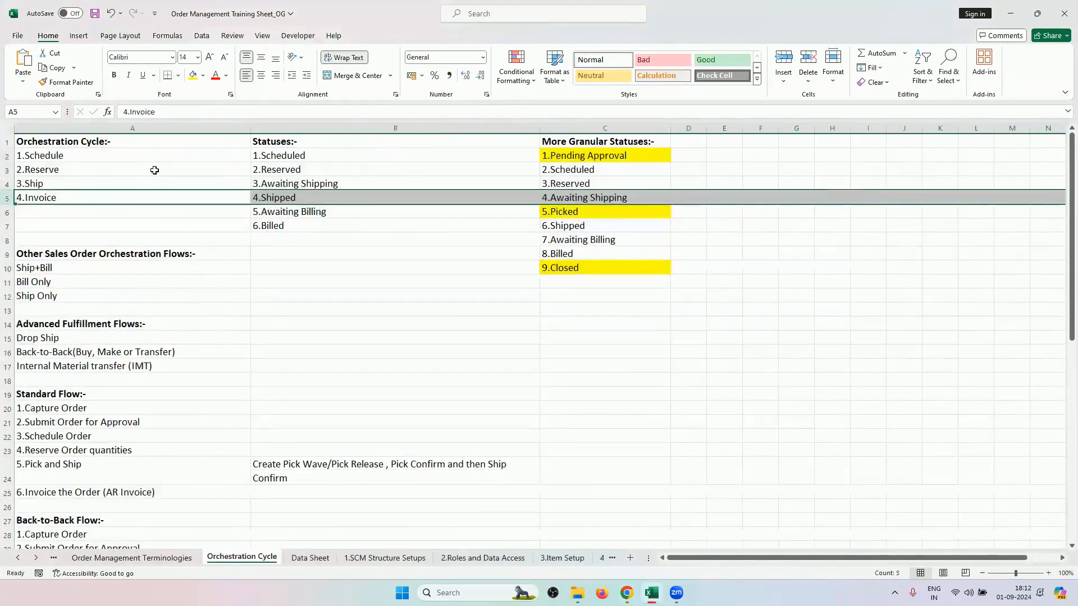
{"action": "left_click_drag", "start_coordinate": [140, 151], "coordinate": [130, 171]}
{"action": "left_click", "coordinate": [118, 184]}
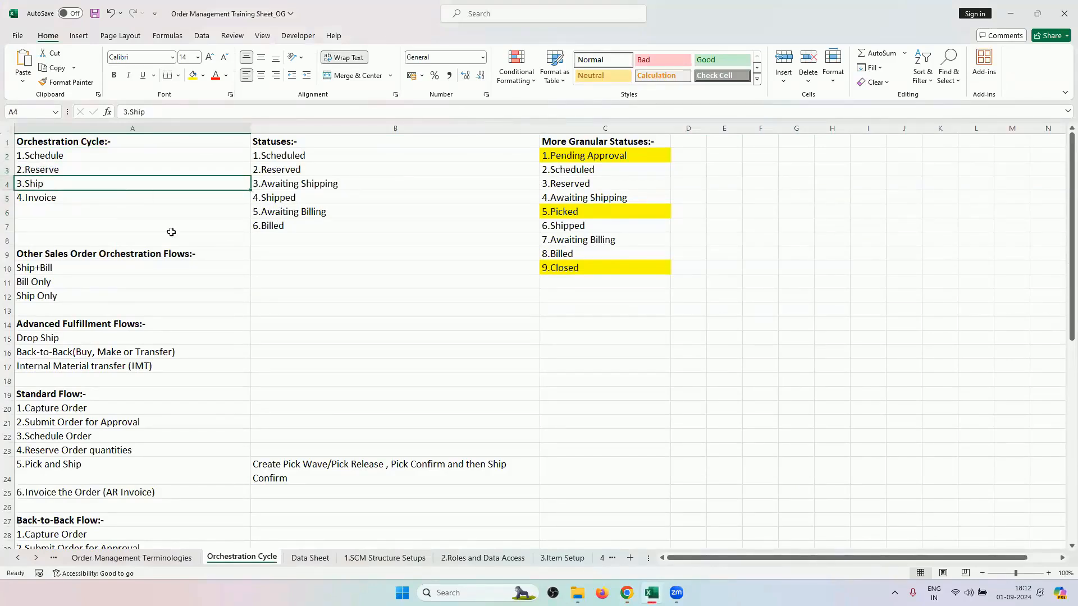
- Open the 7.Picking & Shipping Setups sheet and review its list of setup tasks
{"action": "left_click", "coordinate": [567, 559]}
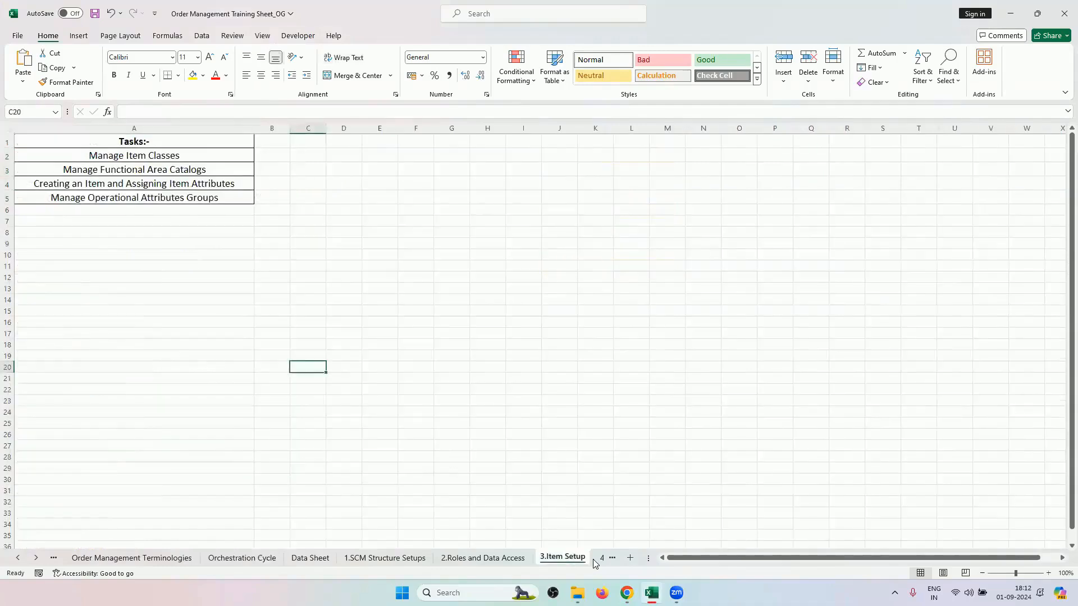
{"action": "left_click", "coordinate": [600, 558]}
{"action": "left_click", "coordinate": [568, 559]}
{"action": "left_click", "coordinate": [568, 559]}
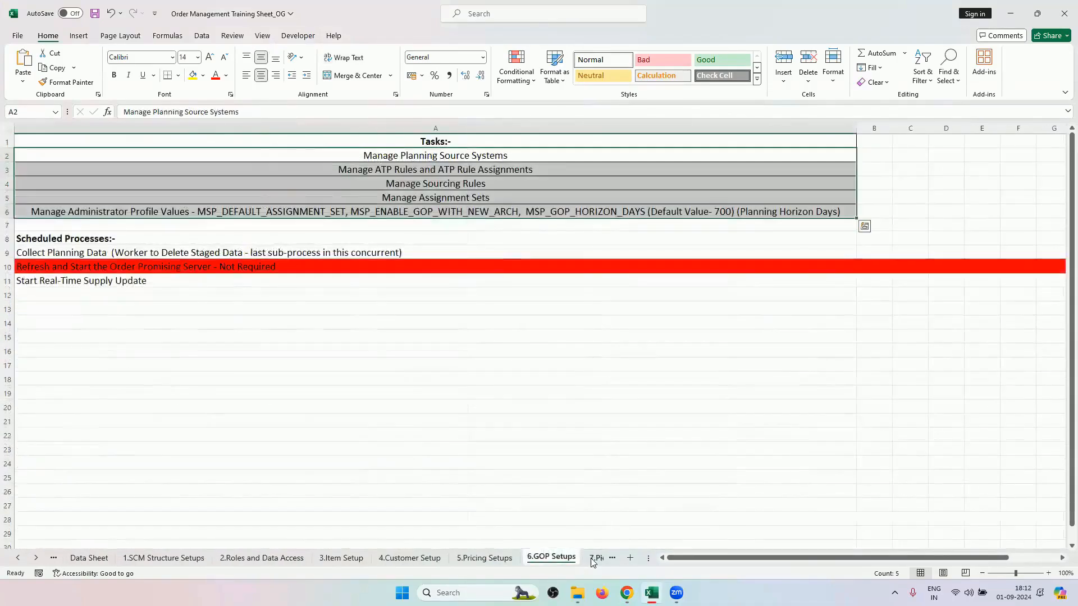
{"action": "left_click", "coordinate": [596, 557]}
{"action": "left_click", "coordinate": [651, 254]}
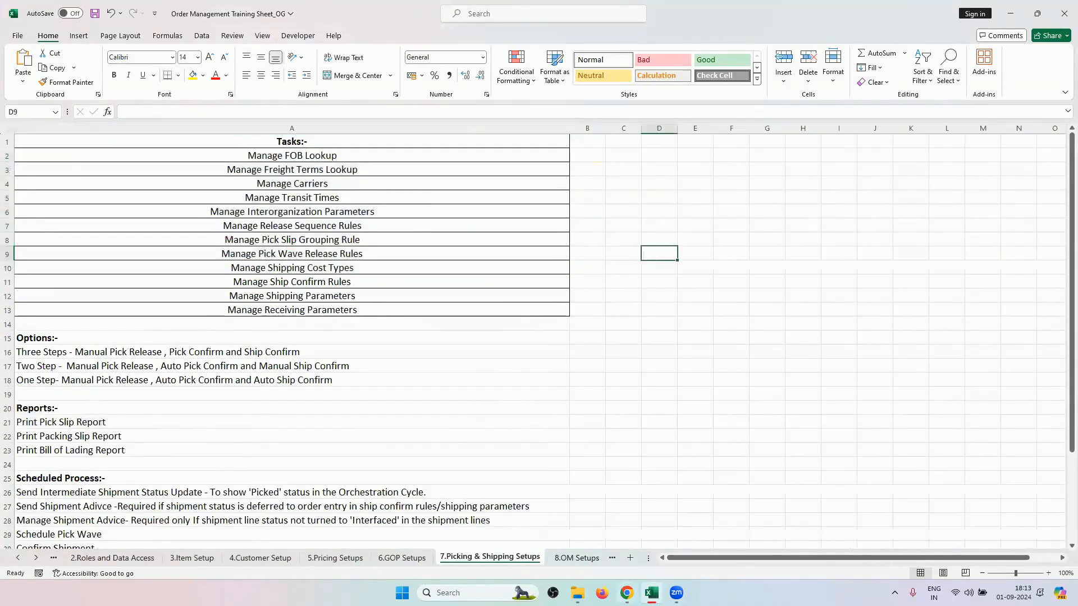
- Switch to Chrome, examine the sales order's FOB and Freight Terms shipping fields, and return to the Manage FOB Lookup task in Excel
{"action": "left_click", "coordinate": [627, 592]}
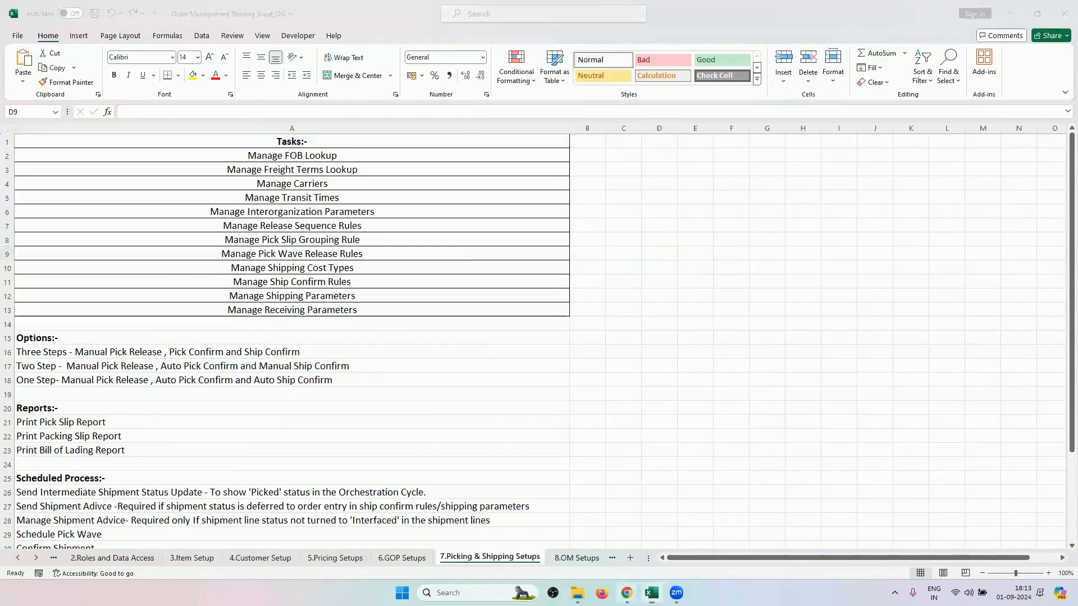
{"action": "left_click", "coordinate": [227, 7]}
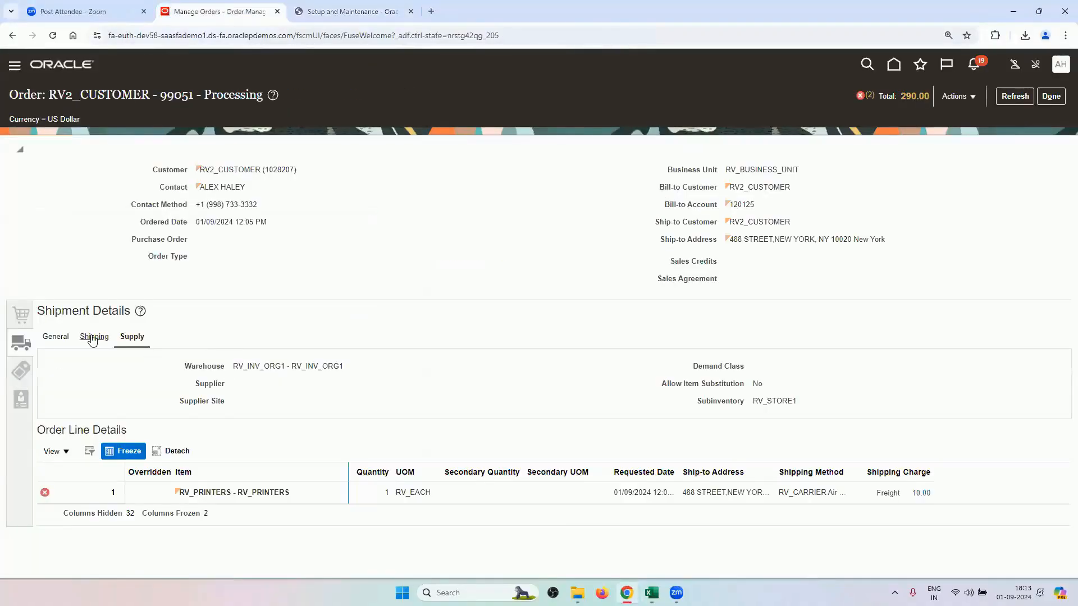
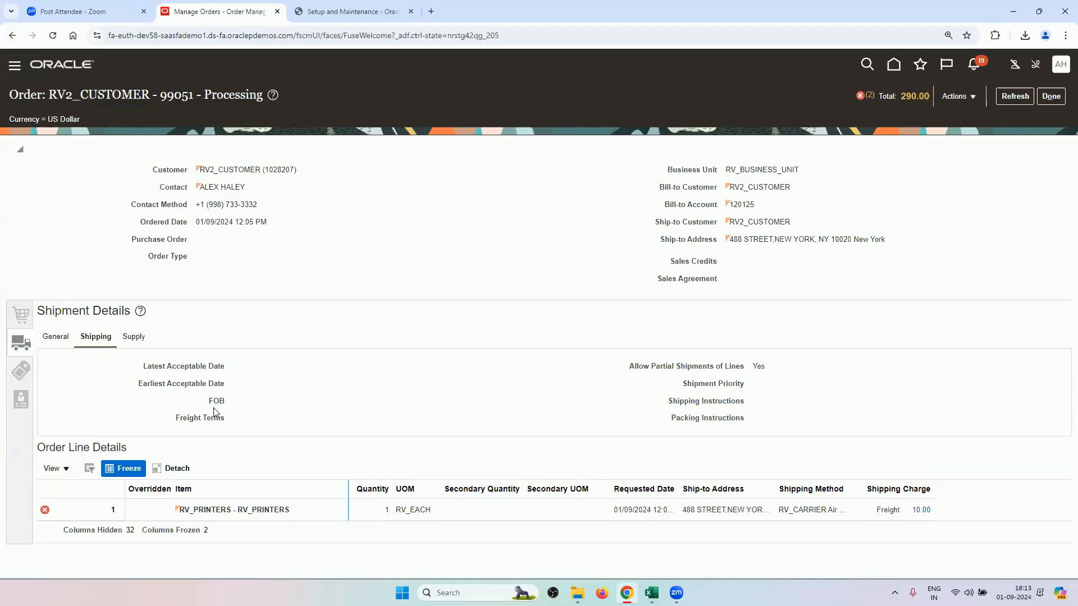
{"action": "key", "text": "alt+Tab"}
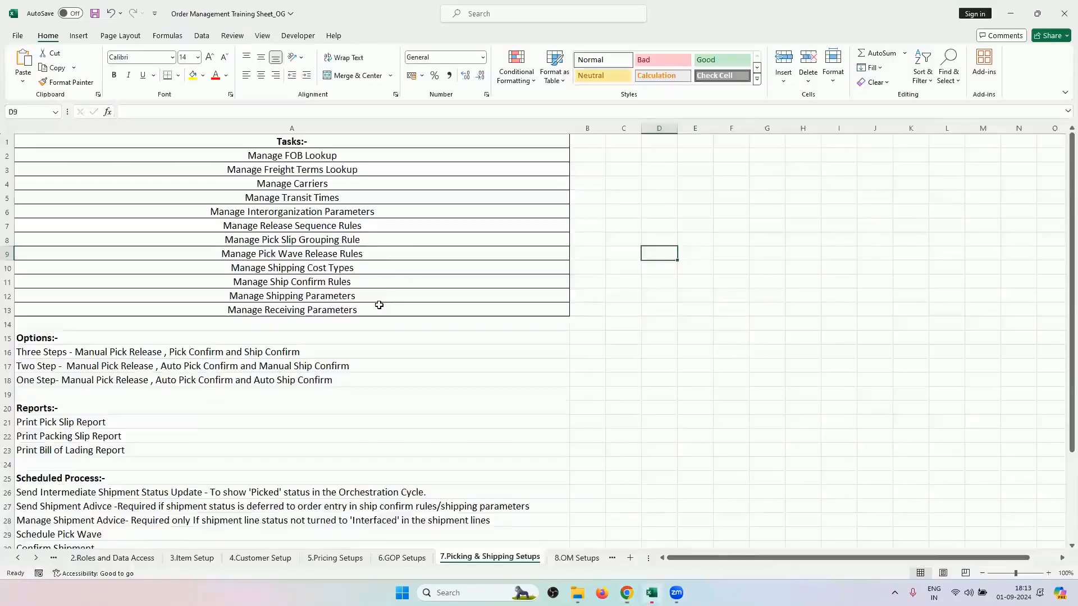
{"action": "left_click", "coordinate": [349, 161]}
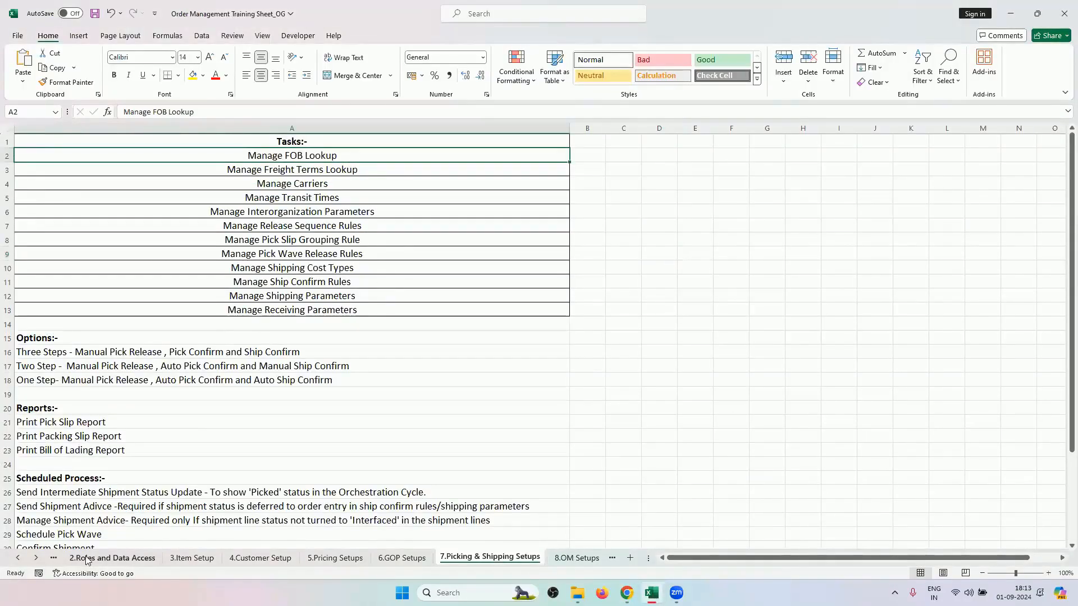
- On the Data Sheet, enter RV_ASSIGNMENT_SET in cell B21 below the sourcing rules and save the workbook
{"action": "left_click", "coordinate": [20, 557]}
{"action": "left_click", "coordinate": [21, 557]}
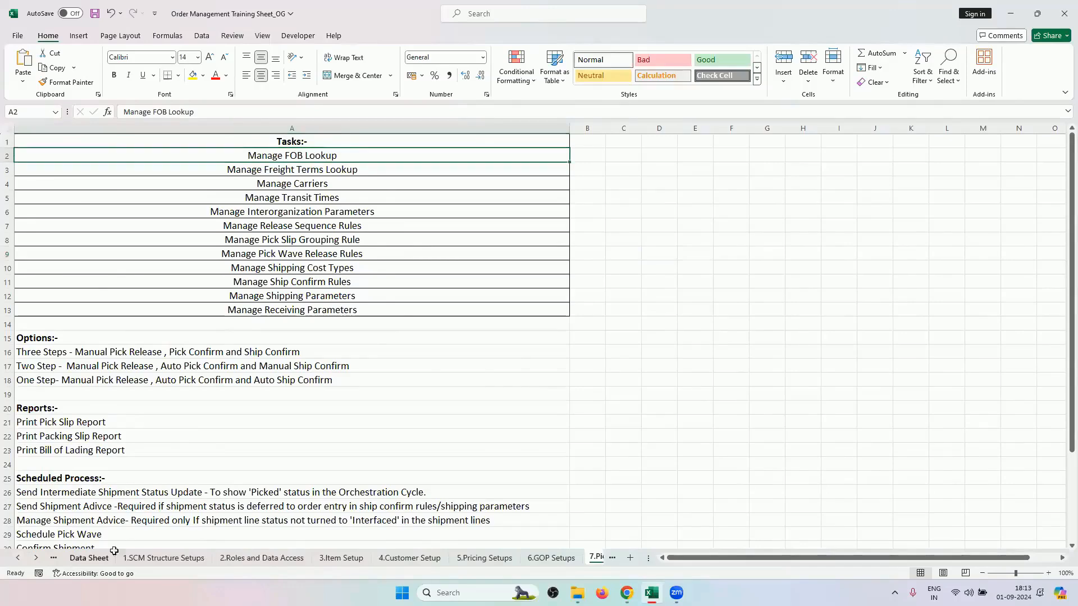
{"action": "left_click", "coordinate": [89, 557]}
{"action": "left_click", "coordinate": [351, 422]}
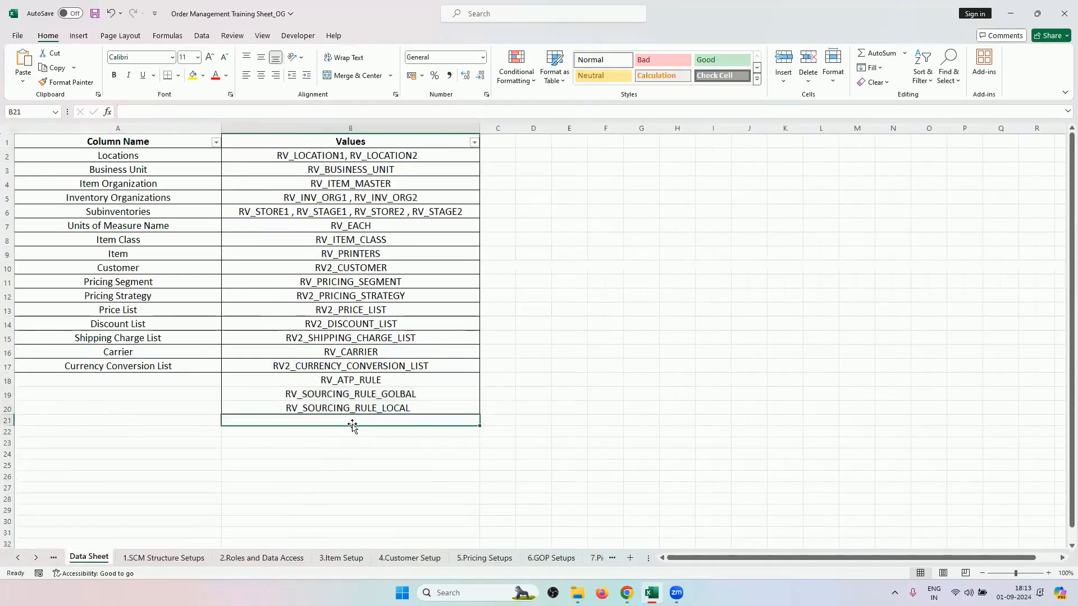
{"action": "type", "text": "RV_AS"}
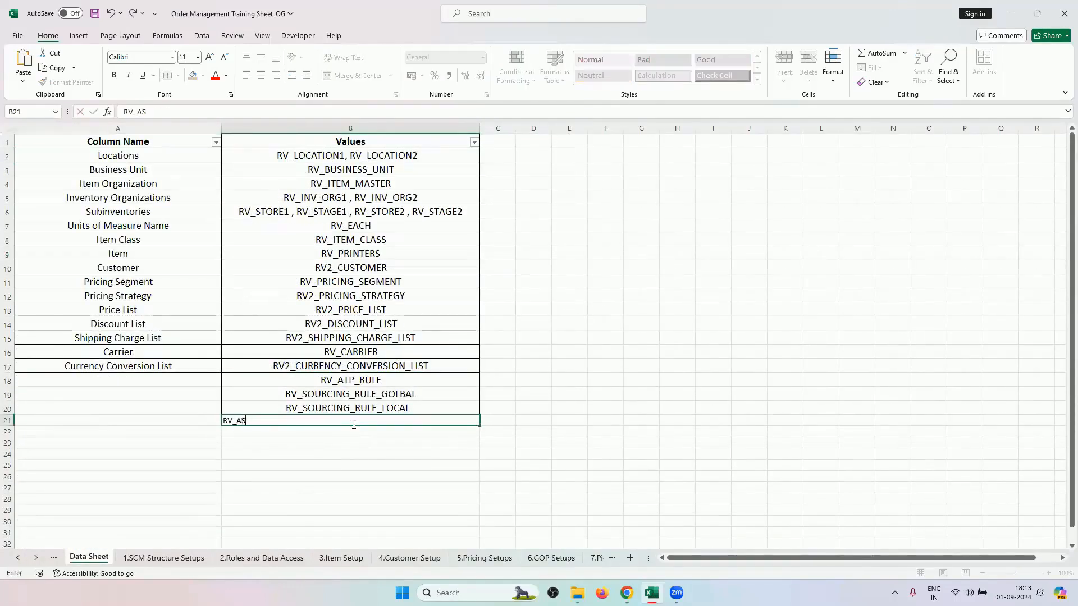
{"action": "type", "text": "SIGNMENT_SE"}
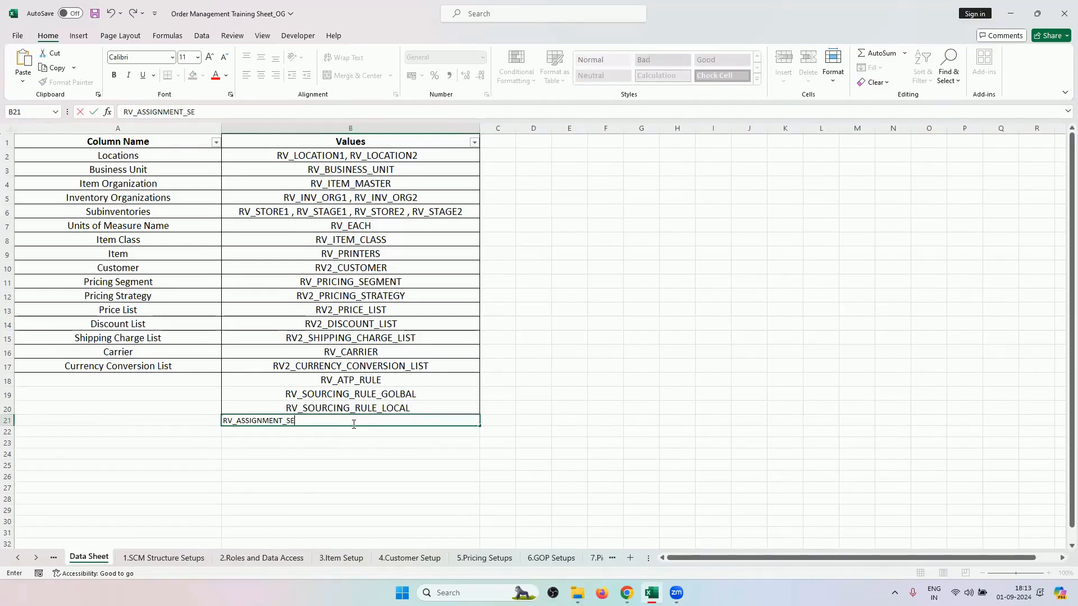
{"action": "type", "text": "T"}
{"action": "key", "text": "ctrl+s"}
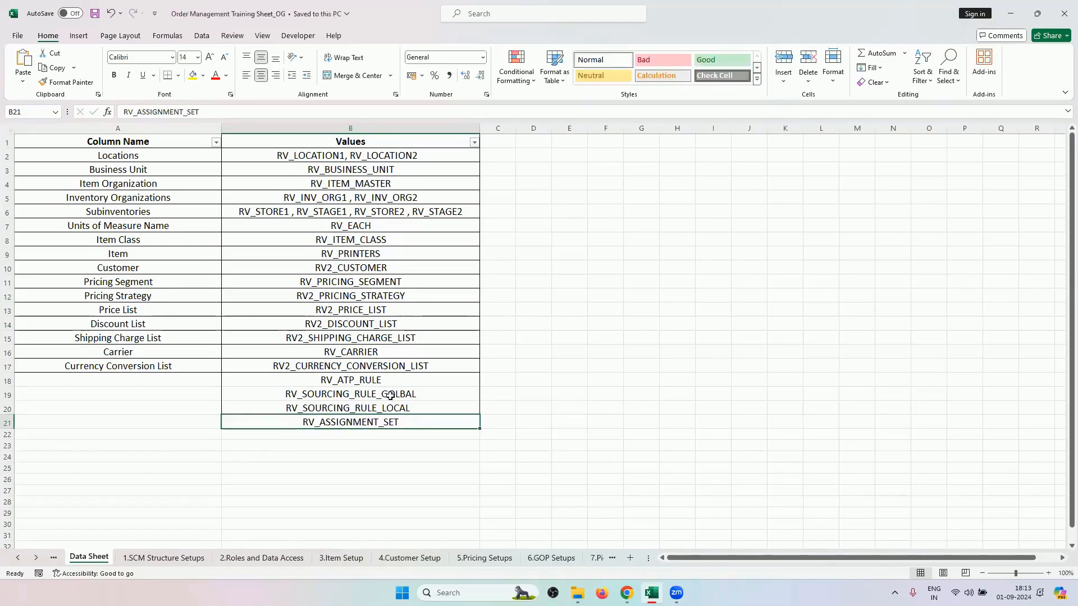
- Enter GOP SETUPS in cell A18 and merge and center A18:A21 beside the ATP rule, sourcing rules and assignment set
{"action": "left_click", "coordinate": [395, 380]}
{"action": "left_click", "coordinate": [397, 394]}
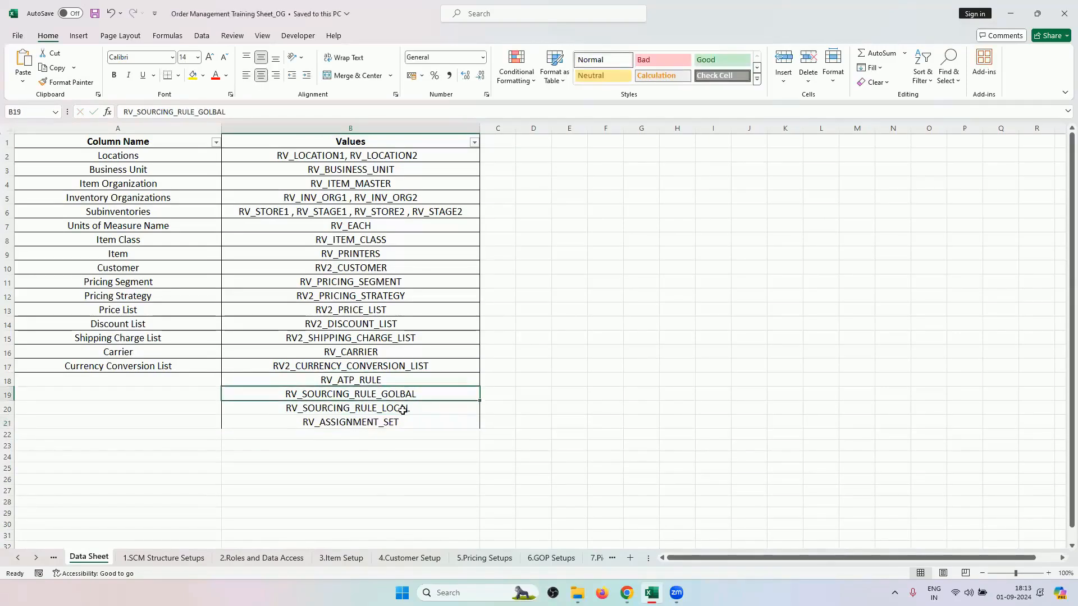
{"action": "left_click", "coordinate": [408, 408]}
{"action": "left_click", "coordinate": [410, 422]}
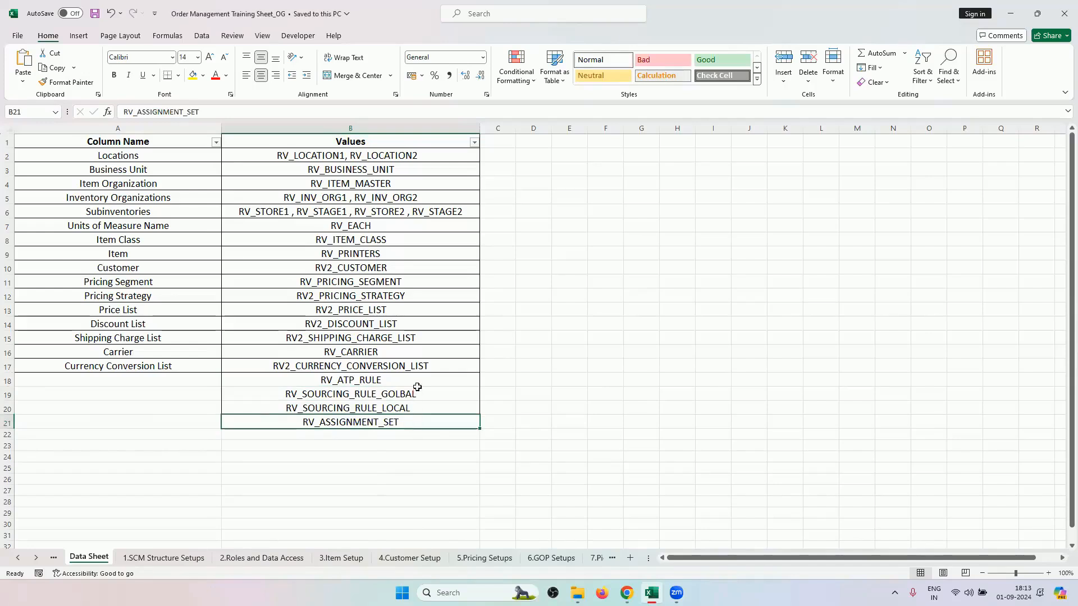
{"action": "left_click_drag", "start_coordinate": [151, 380], "coordinate": [163, 426]}
{"action": "left_click", "coordinate": [164, 381]}
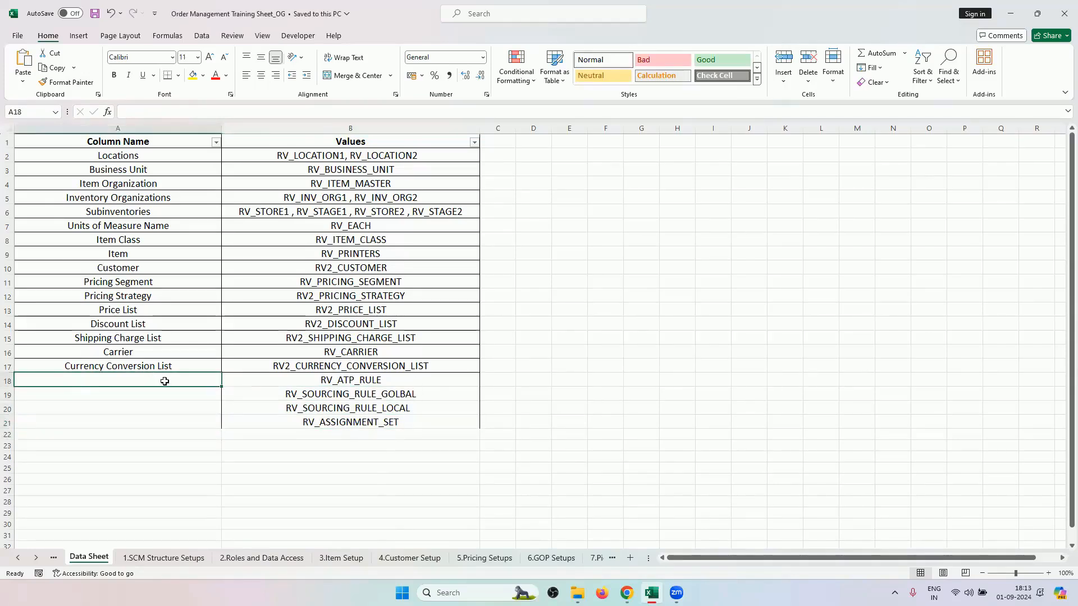
{"action": "type", "text": "GOP SET"}
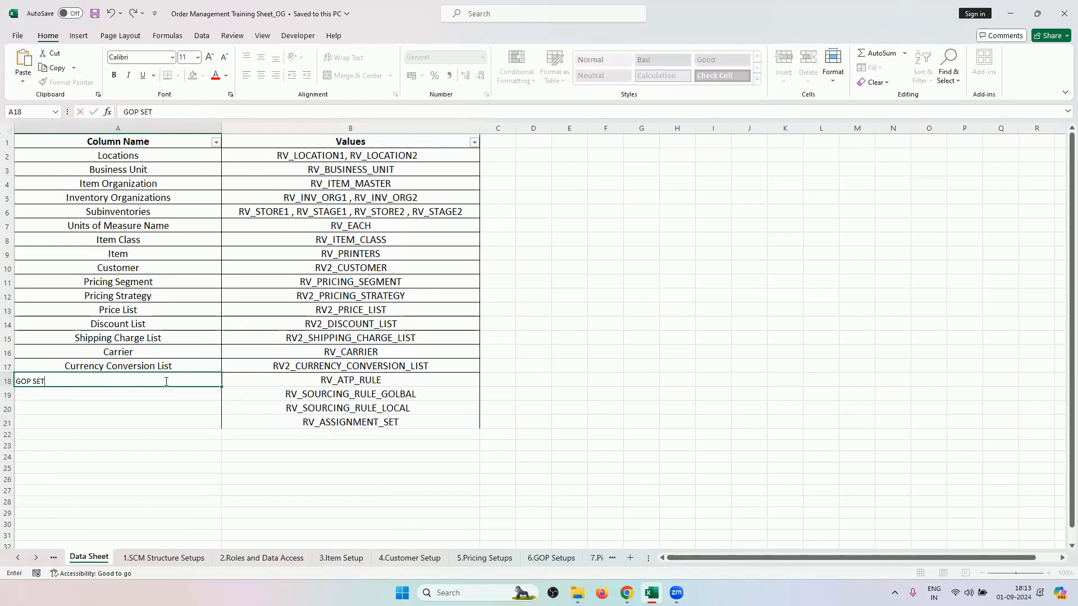
{"action": "type", "text": "UPS"}
{"action": "left_click_drag", "start_coordinate": [259, 431], "coordinate": [260, 424]}
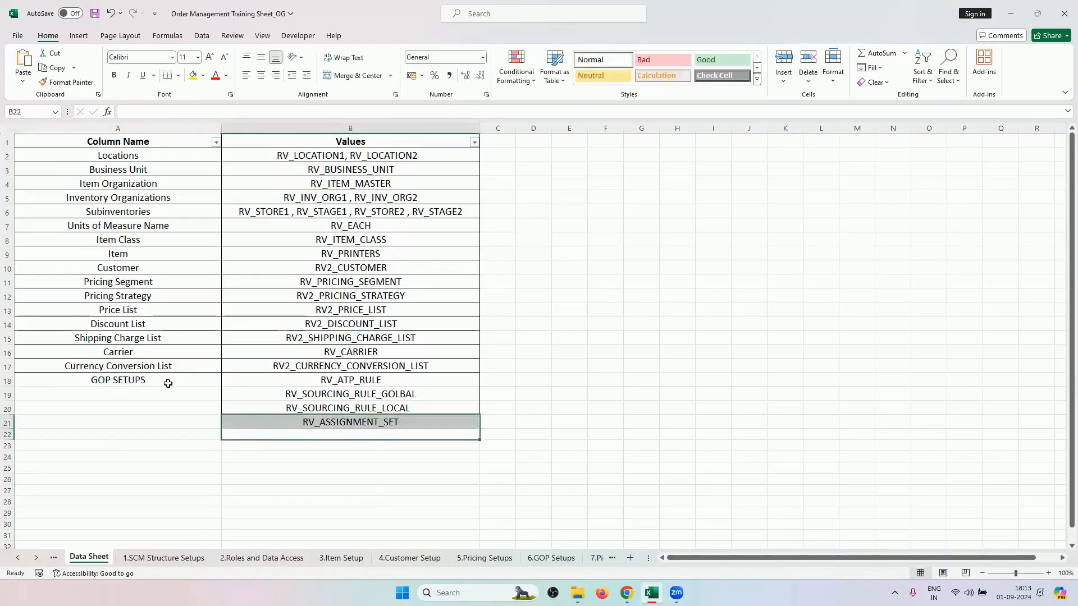
{"action": "left_click_drag", "start_coordinate": [168, 384], "coordinate": [162, 426]}
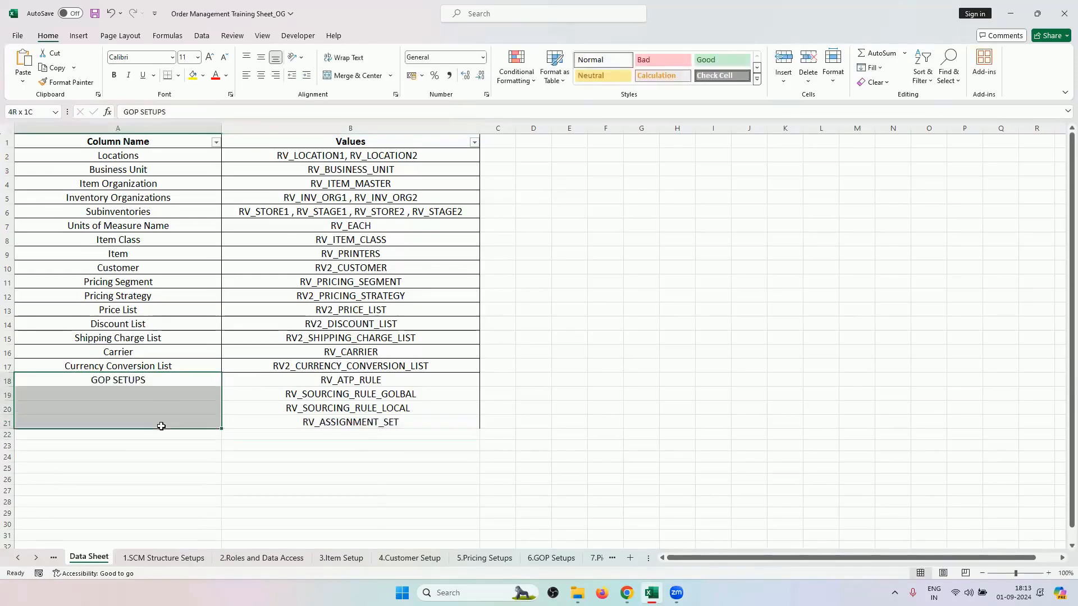
{"action": "left_click", "coordinate": [332, 76]}
- Apply all borders to the GOP SETUPS block A18:B21 and save the workbook
{"action": "left_click", "coordinate": [247, 442]}
{"action": "left_click_drag", "start_coordinate": [175, 392], "coordinate": [270, 397]}
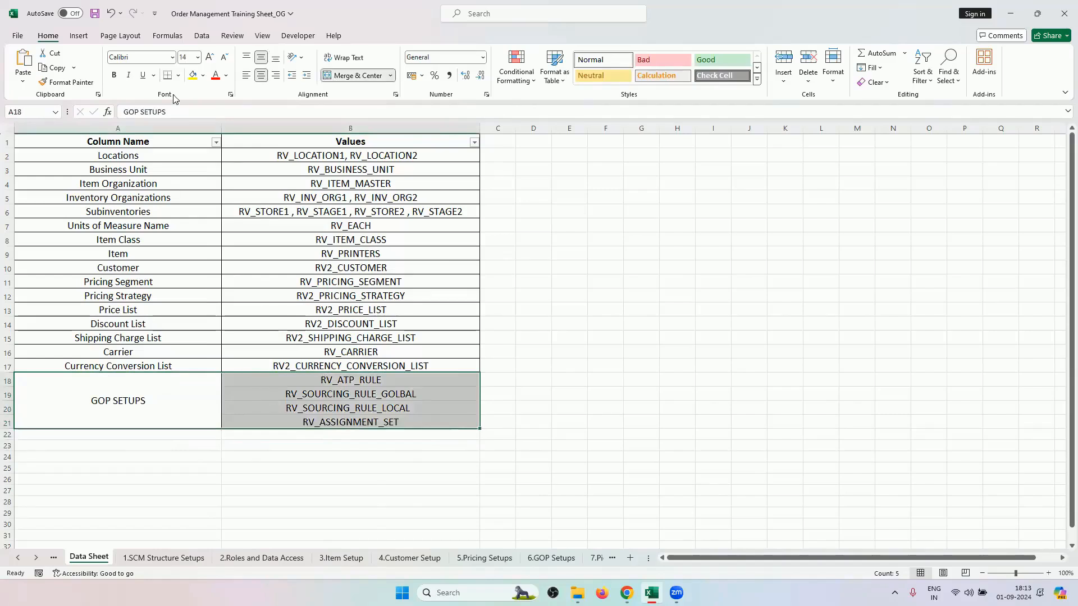
{"action": "left_click", "coordinate": [177, 76]}
{"action": "left_click", "coordinate": [219, 189]}
{"action": "left_click", "coordinate": [343, 309]}
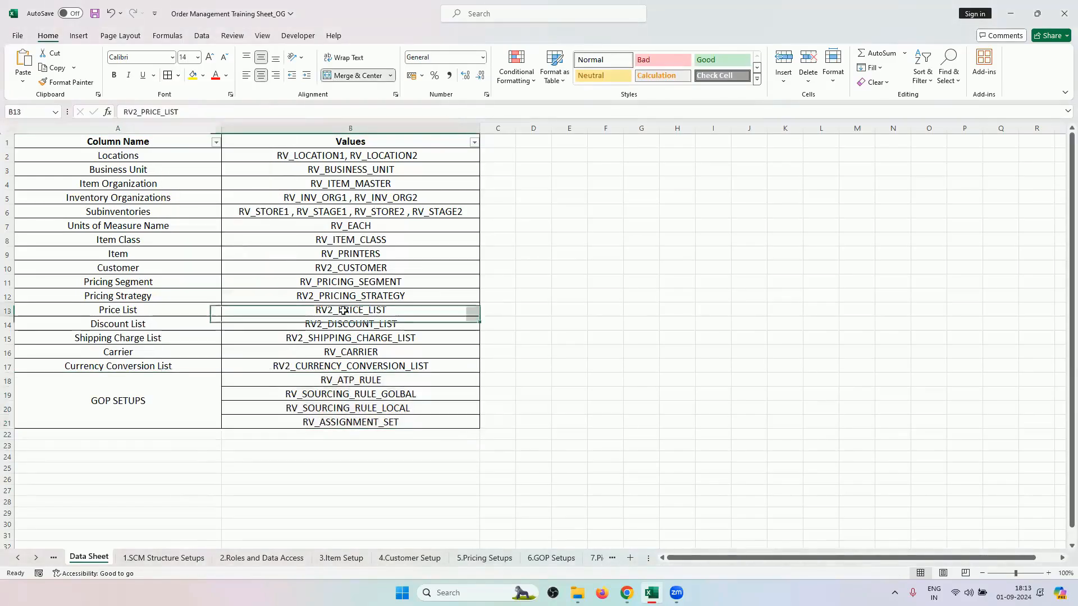
{"action": "key", "text": "ctrl+s"}
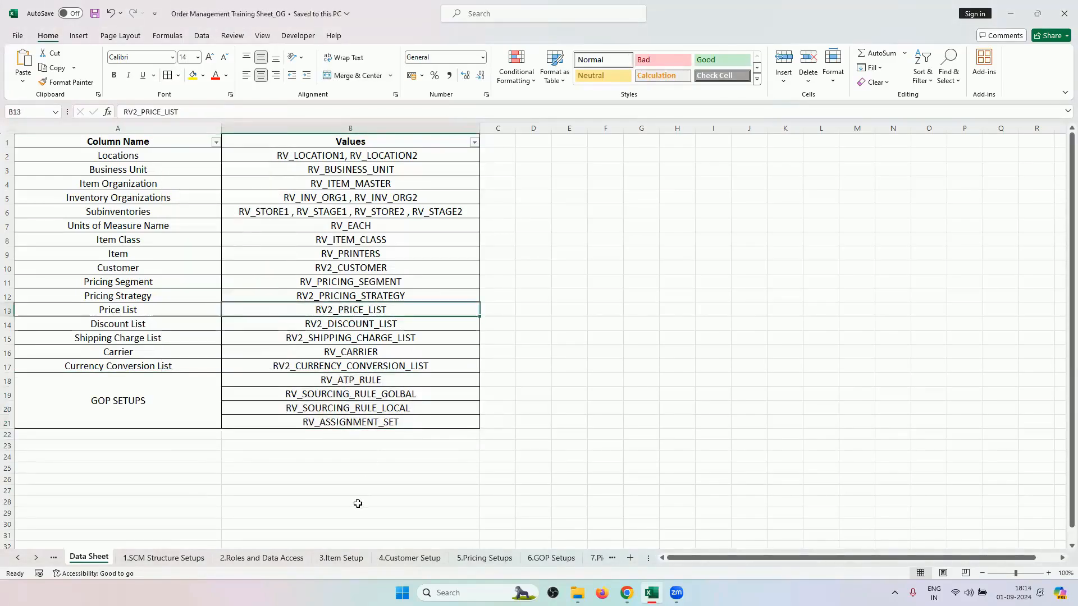
- Copy the Manage FOB Lookup task name from the picking and shipping sheet and search for it in Setup and Maintenance in Chrome
{"action": "left_click", "coordinate": [593, 558]}
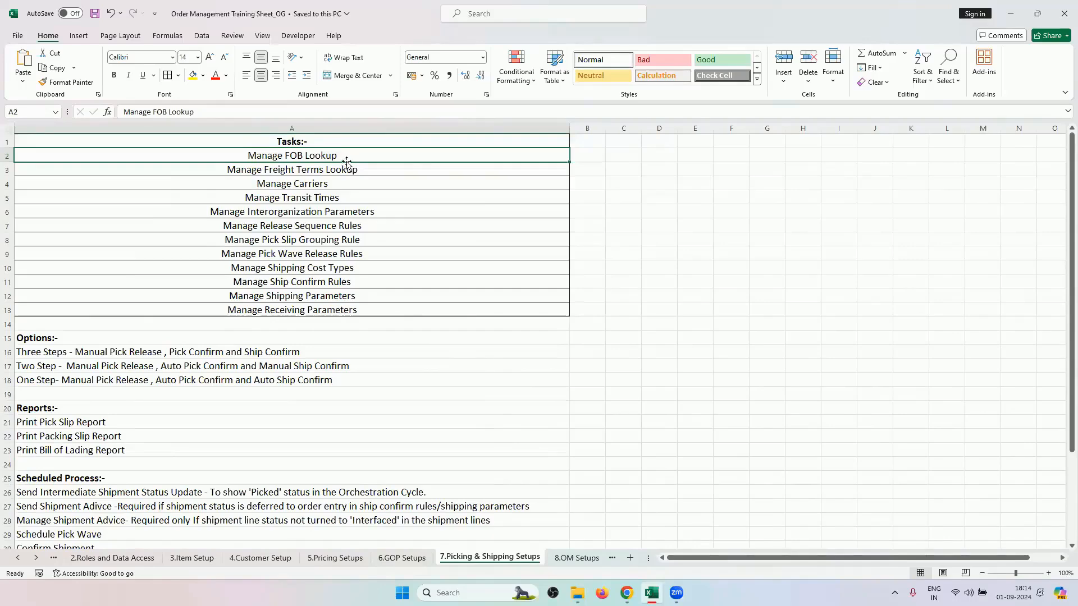
{"action": "key", "text": "ctrl+c"}
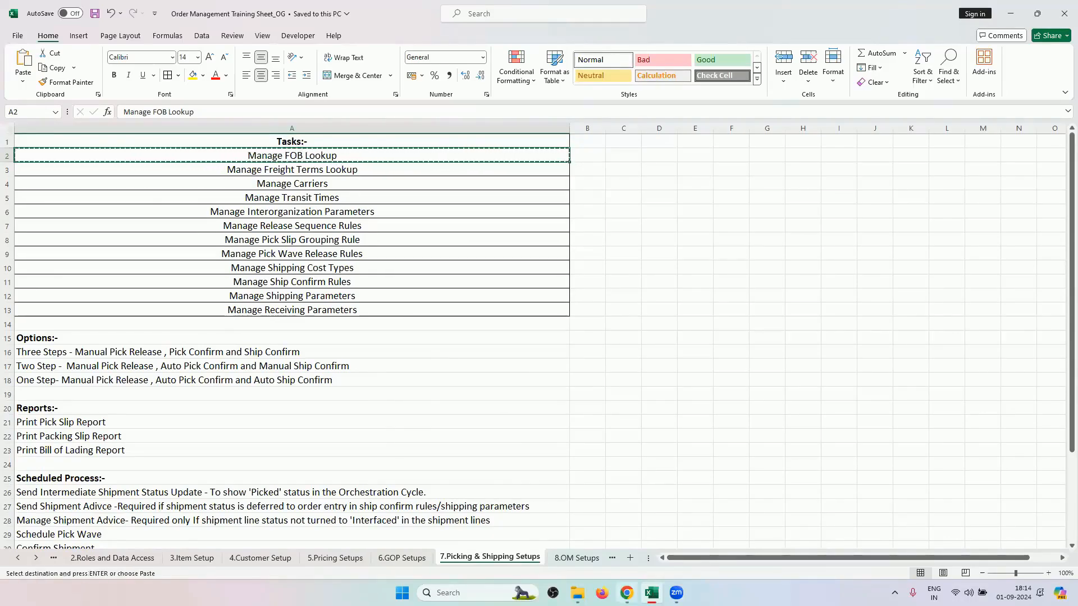
{"action": "left_click", "coordinate": [626, 592]}
{"action": "left_click", "coordinate": [372, 13]}
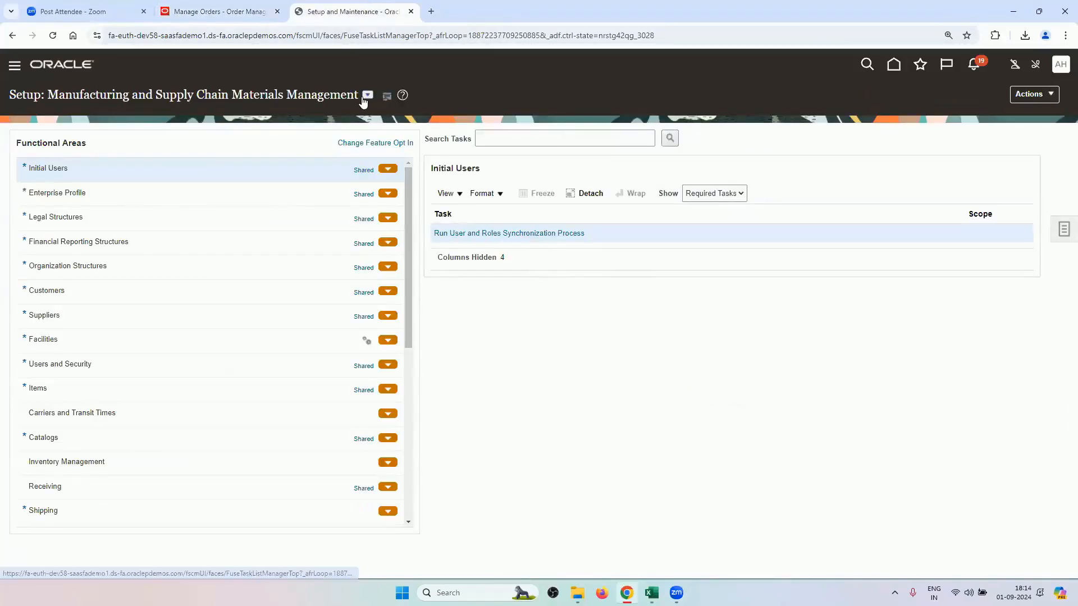
{"action": "left_click", "coordinate": [549, 138]}
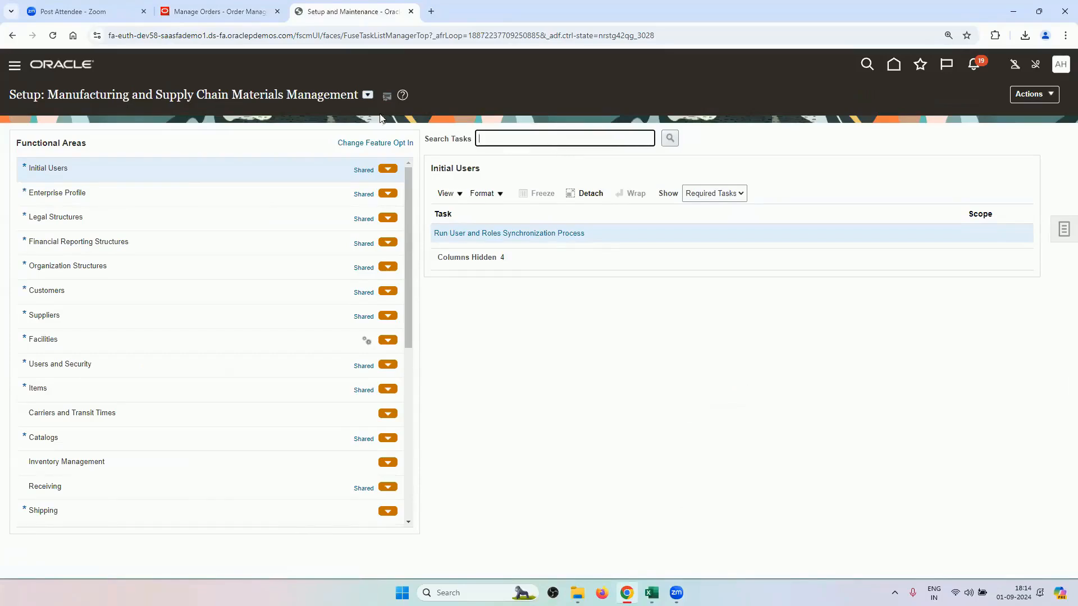
{"action": "left_click", "coordinate": [368, 94]}
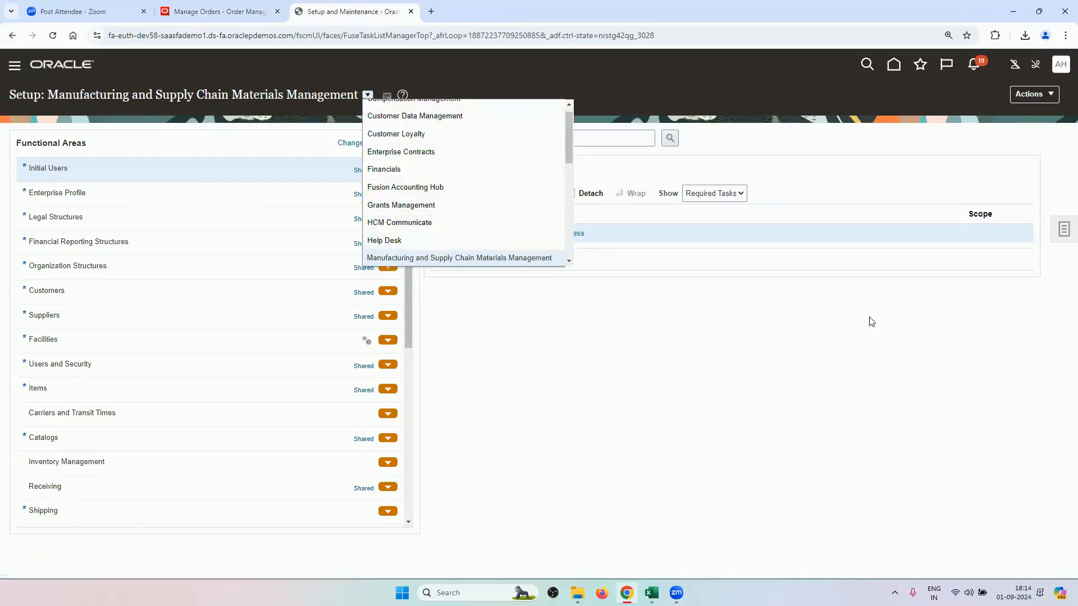
{"action": "left_click", "coordinate": [1056, 231]}
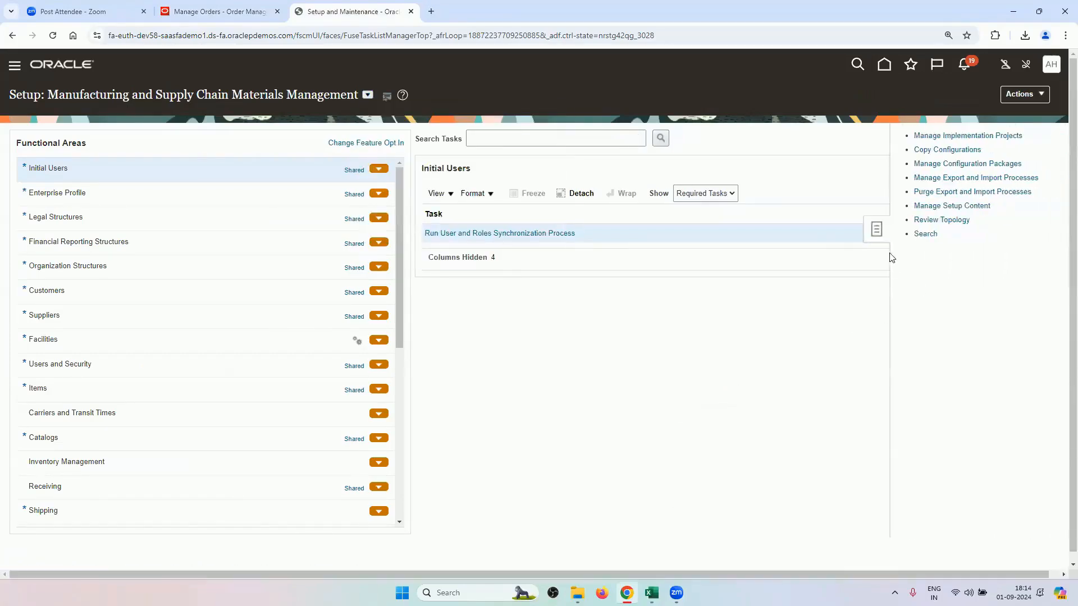
{"action": "left_click", "coordinate": [502, 145]}
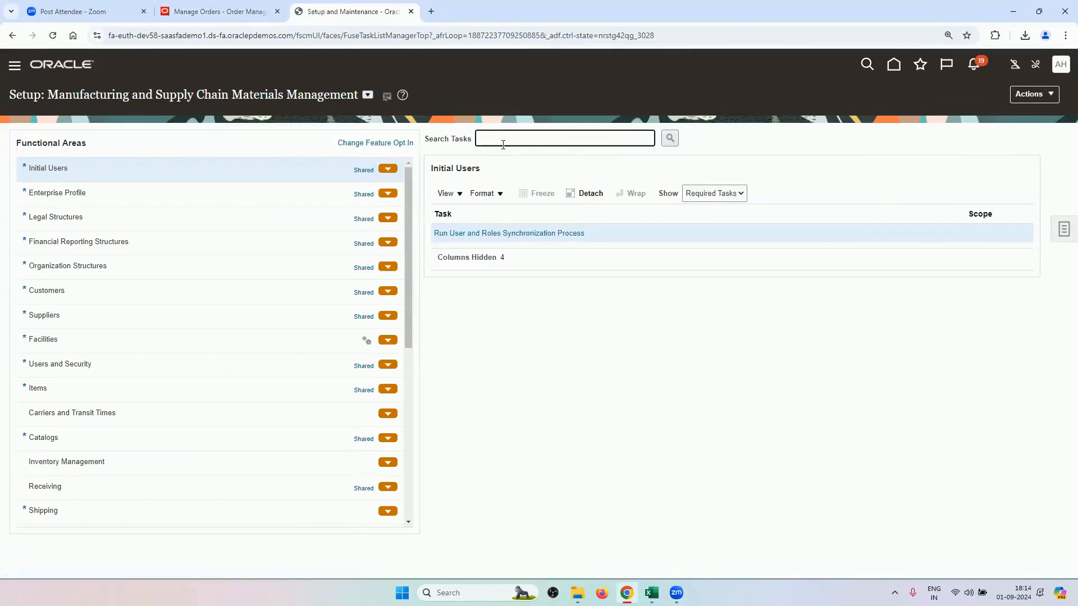
{"action": "key", "text": "ctrl+v"}
{"action": "key", "text": "Return"}
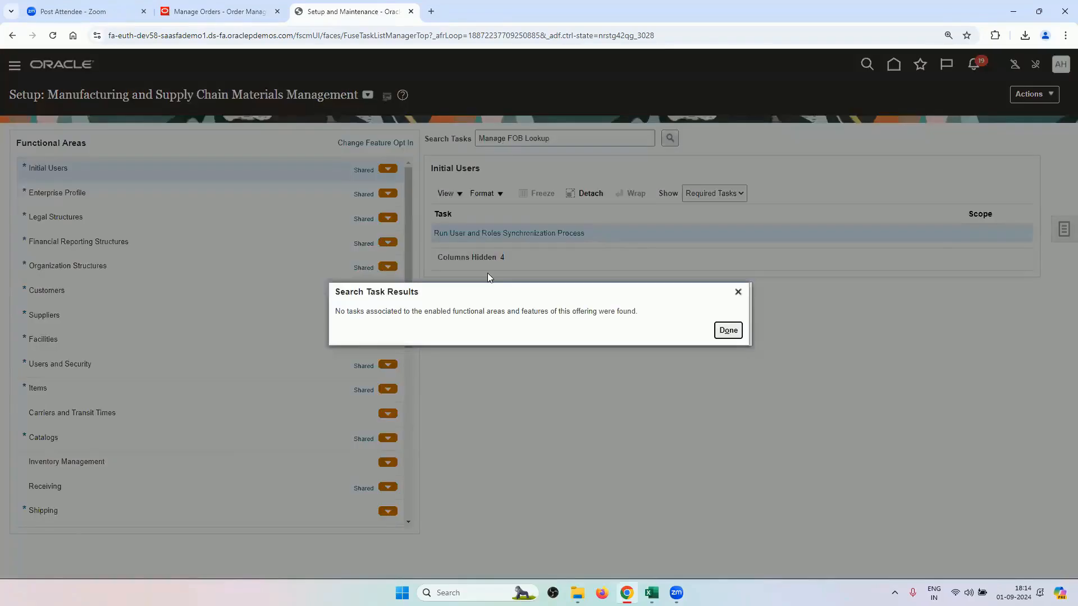
{"action": "left_click", "coordinate": [738, 292]}
- Shorten the task search to Manage FOB, switch the offering to Procurement, and open the Manage FOB Lookup task from the results
{"action": "double_click", "coordinate": [537, 138]}
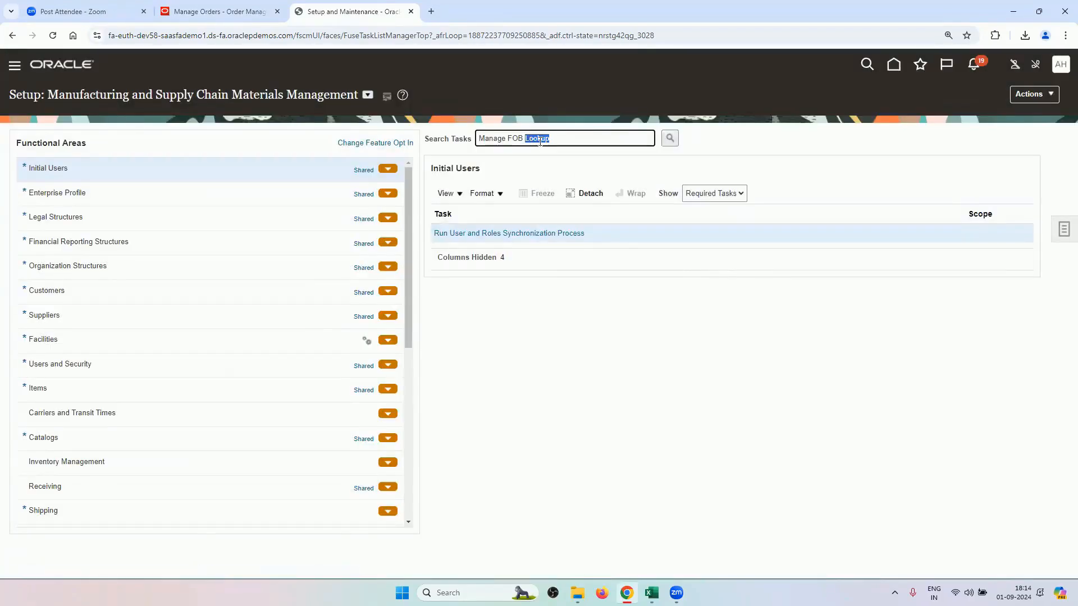
{"action": "key", "text": "BackSpace"}
{"action": "left_click", "coordinate": [368, 94]}
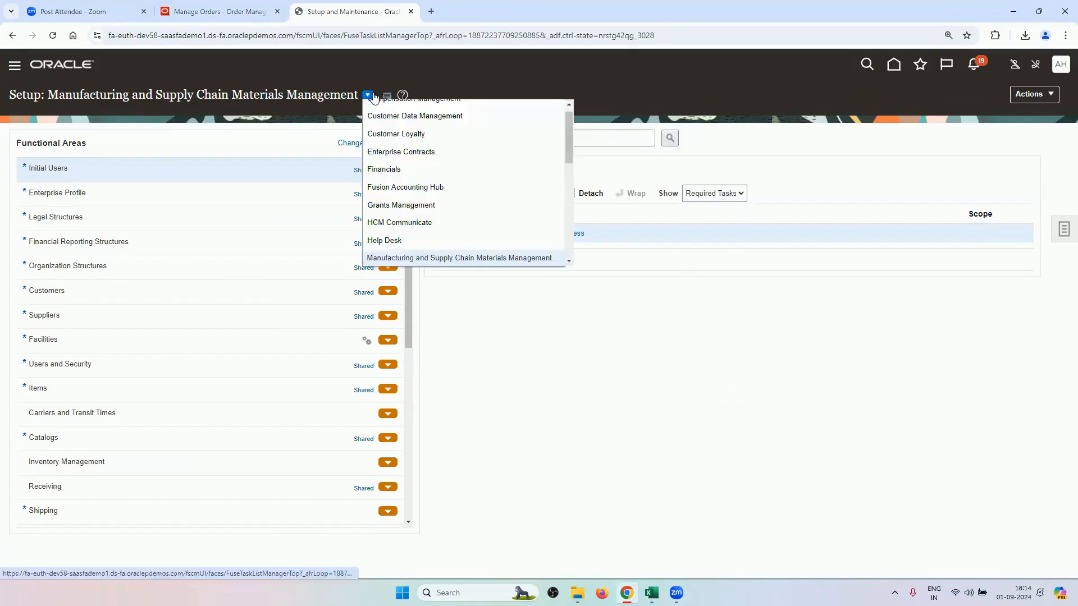
{"action": "scroll", "coordinate": [432, 208], "scroll_direction": "down", "scroll_amount": 2}
{"action": "left_click", "coordinate": [535, 141]}
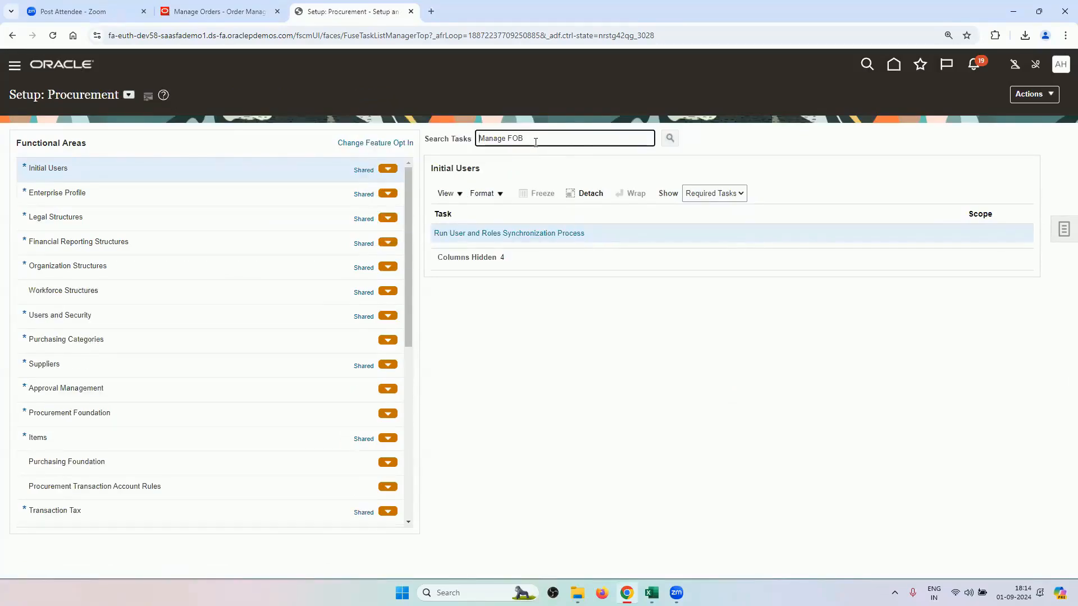
{"action": "key", "text": "Return"}
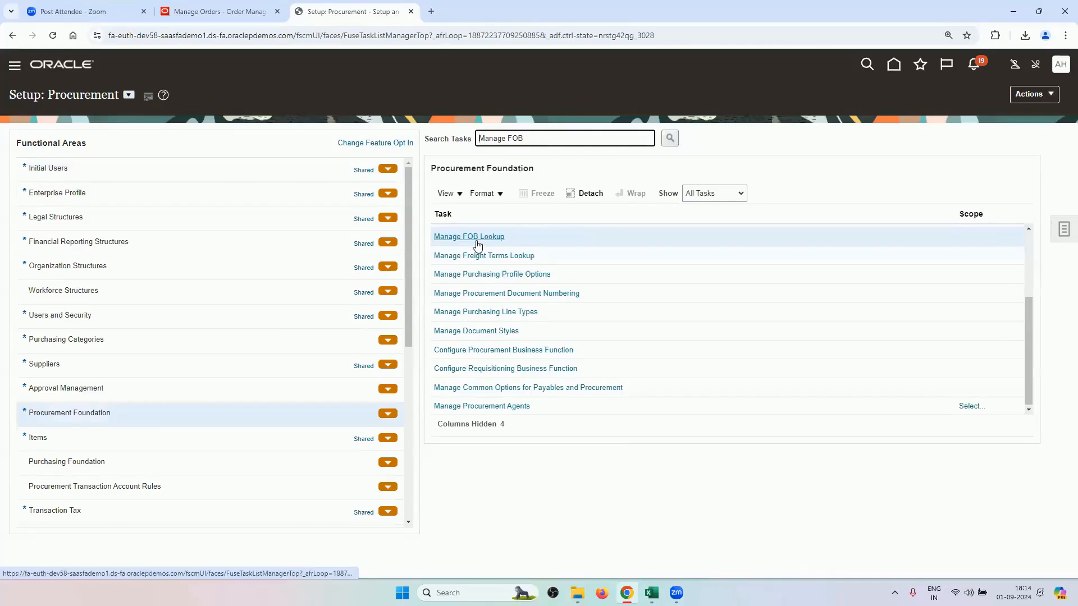
{"action": "left_click", "coordinate": [476, 241]}
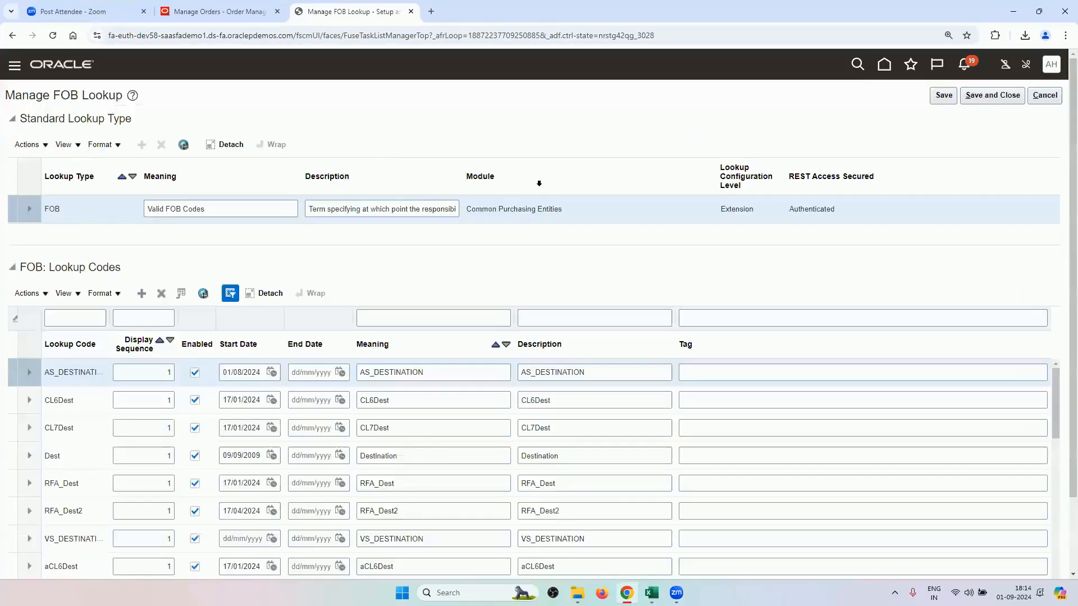
- Read the FOB lookup type's description through to its end
{"action": "left_click", "coordinate": [386, 216]}
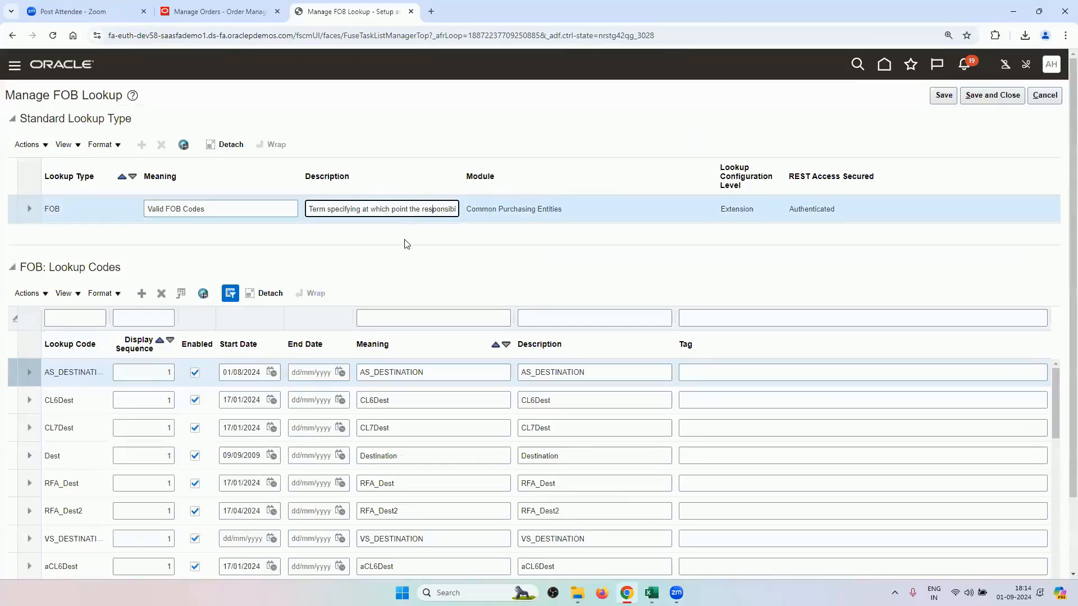
{"action": "key", "text": "Right"}
{"action": "key", "text": "Right"}
{"action": "key", "text": "Right"}
{"action": "key", "text": "Right"}
{"action": "key", "text": "Right"}
{"action": "key", "text": "Right"}
{"action": "key", "text": "Right"}
{"action": "key", "text": "Right"}
{"action": "key", "text": "Right"}
{"action": "key", "text": "Right"}
{"action": "key", "text": "Right"}
{"action": "key", "text": "Right"}
{"action": "key", "text": "Right"}
{"action": "key", "text": "Right"}
{"action": "key", "text": "Right"}
{"action": "key", "text": "Right"}
{"action": "key", "text": "Right"}
{"action": "key", "text": "Right"}
{"action": "key", "text": "Right"}
{"action": "key", "text": "Right"}
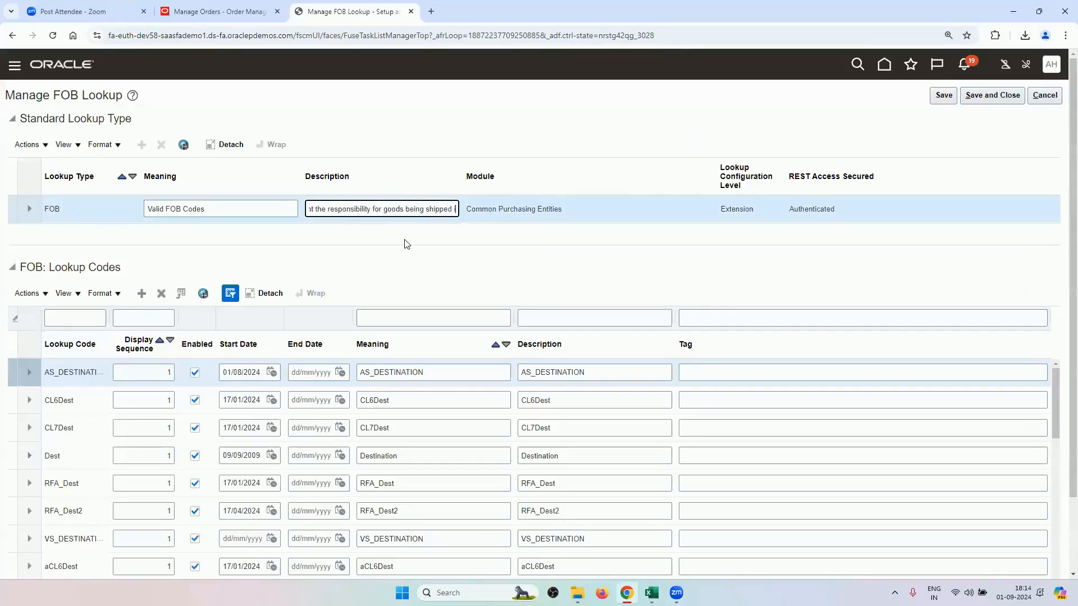
{"action": "key", "text": "Right"}
{"action": "key", "text": "Right"}
{"action": "key", "text": "Right"}
{"action": "key", "text": "Right"}
{"action": "key", "text": "Right"}
{"action": "key", "text": "Right"}
{"action": "key", "text": "Right"}
{"action": "key", "text": "Right"}
{"action": "key", "text": "Right"}
{"action": "key", "text": "Right"}
{"action": "key", "text": "Right"}
{"action": "key", "text": "Right"}
{"action": "key", "text": "Right"}
{"action": "key", "text": "Right"}
{"action": "key", "text": "Right"}
{"action": "key", "text": "Right"}
{"action": "key", "text": "Right"}
{"action": "key", "text": "Right"}
{"action": "key", "text": "Right"}
{"action": "key", "text": "Right"}
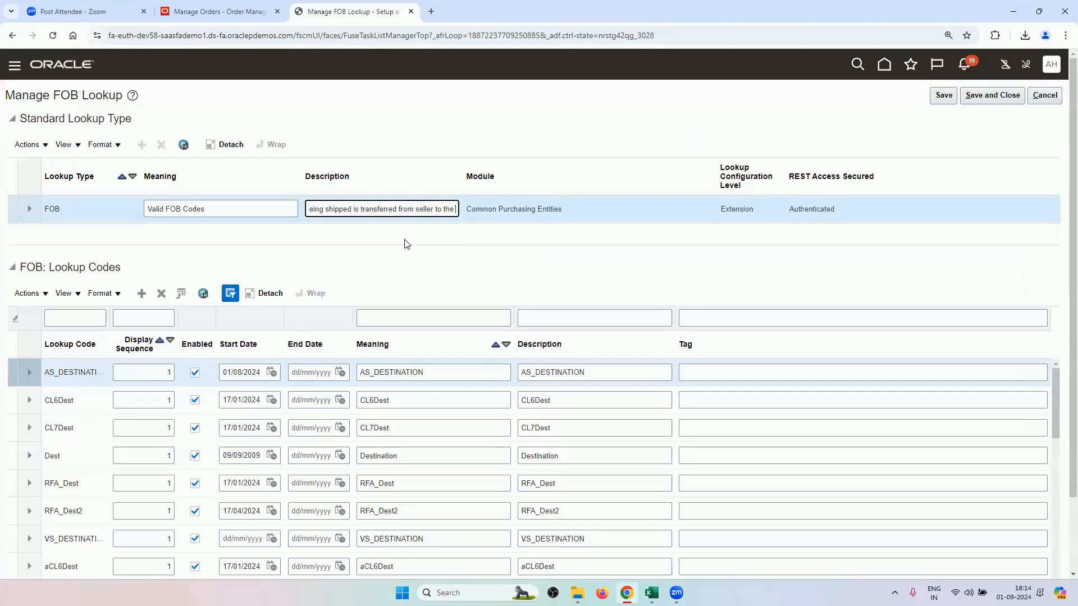
{"action": "key", "text": "Right"}
{"action": "key", "text": "Right"}
{"action": "key", "text": "Right"}
{"action": "key", "text": "Right"}
{"action": "key", "text": "Right"}
{"action": "key", "text": "Right"}
- Examine the existing FOB lookup codes, their meanings and tags down to the end of the list
{"action": "scroll", "coordinate": [404, 238], "scroll_direction": "down", "scroll_amount": 2}
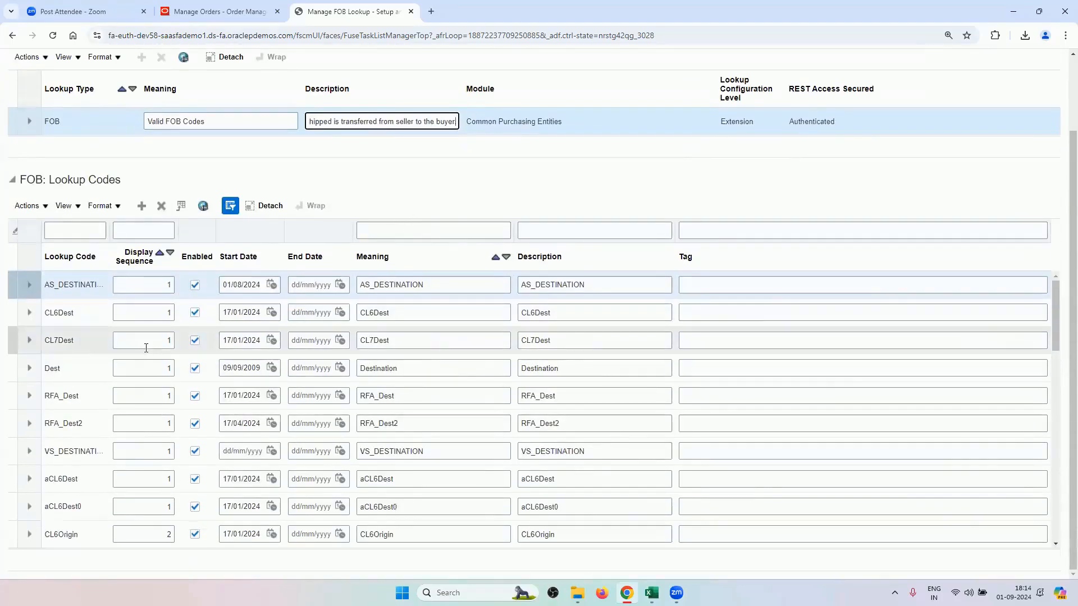
{"action": "scroll", "coordinate": [96, 385], "scroll_direction": "down", "scroll_amount": 5}
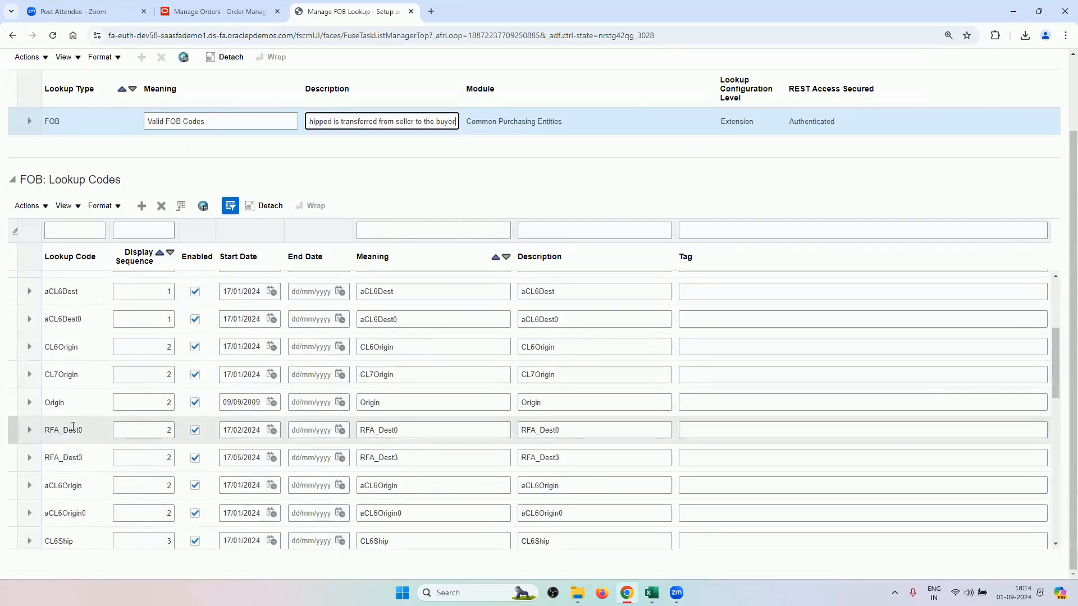
{"action": "scroll", "coordinate": [75, 432], "scroll_direction": "down", "scroll_amount": 2}
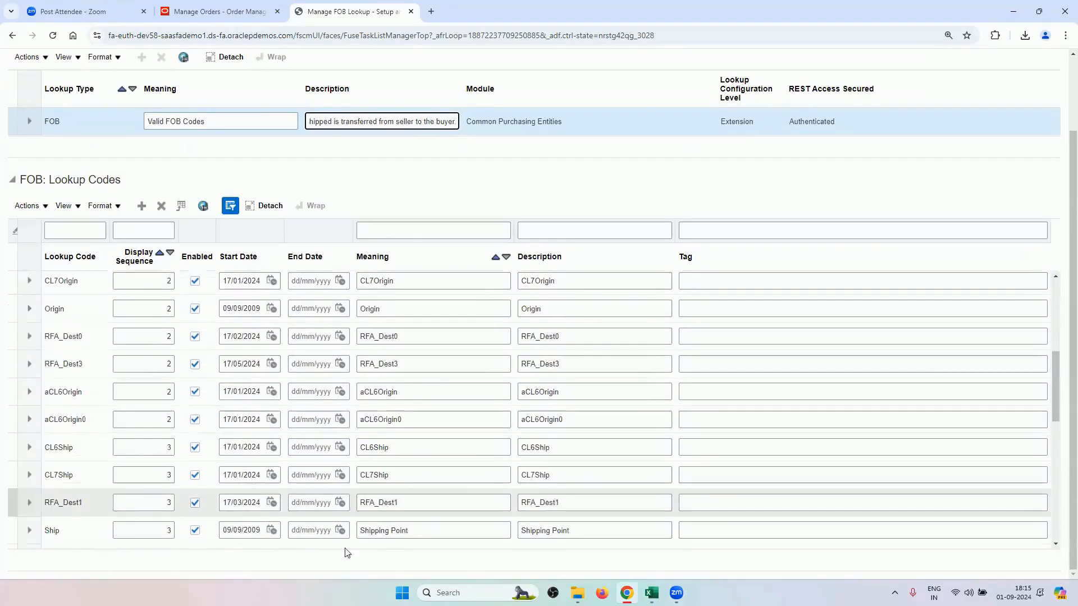
{"action": "scroll", "coordinate": [420, 490], "scroll_direction": "down", "scroll_amount": 6}
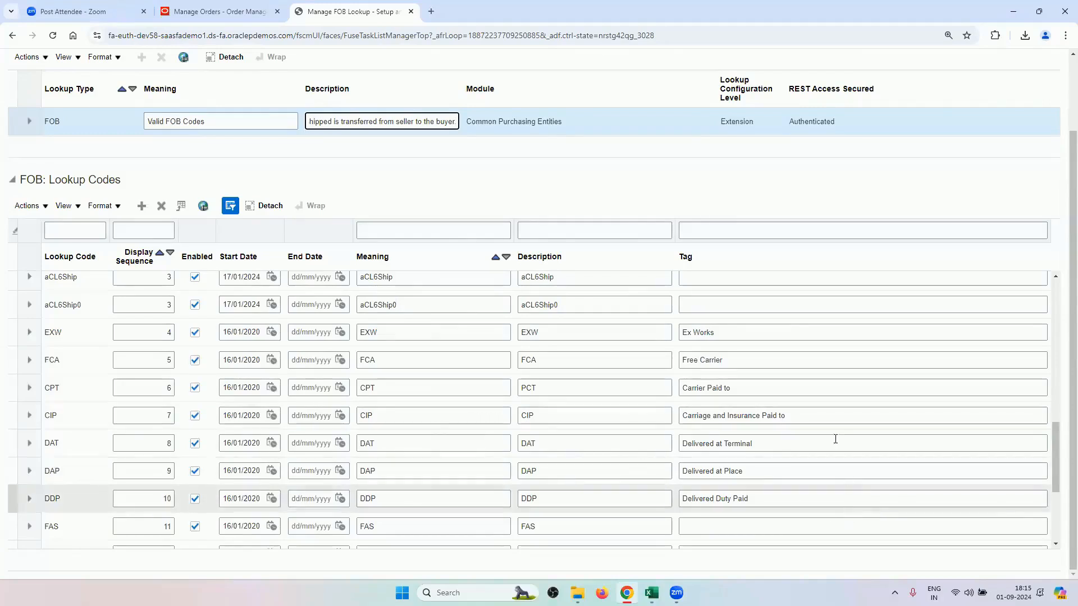
{"action": "scroll", "coordinate": [571, 442], "scroll_direction": "down", "scroll_amount": 3}
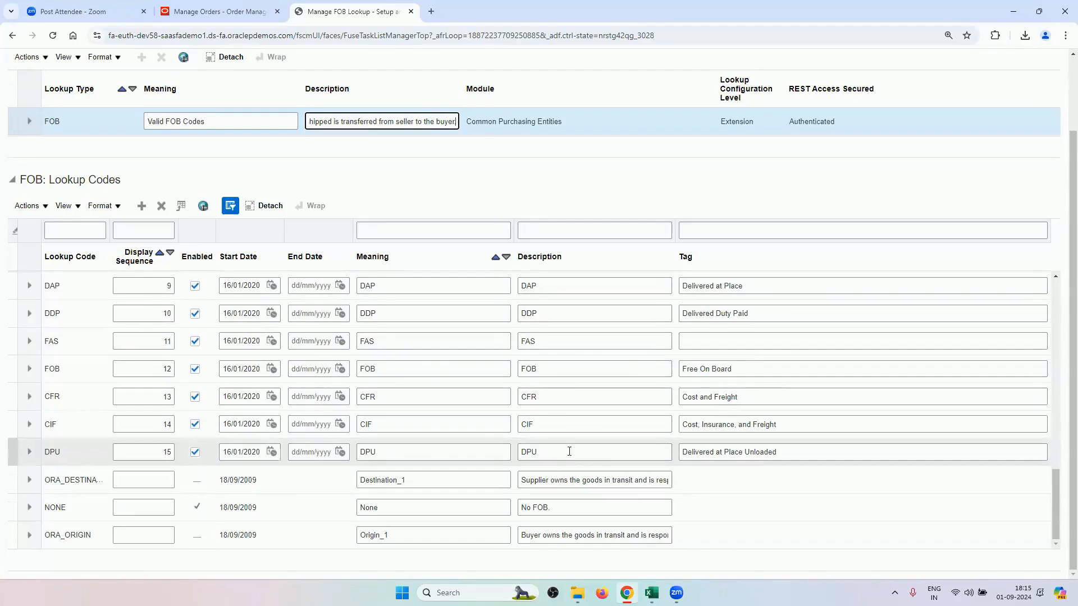
- Add a FOB lookup code RV_DESTINATION with display sequence 1 and copy the code text
{"action": "scroll", "coordinate": [409, 423], "scroll_direction": "up", "scroll_amount": 8}
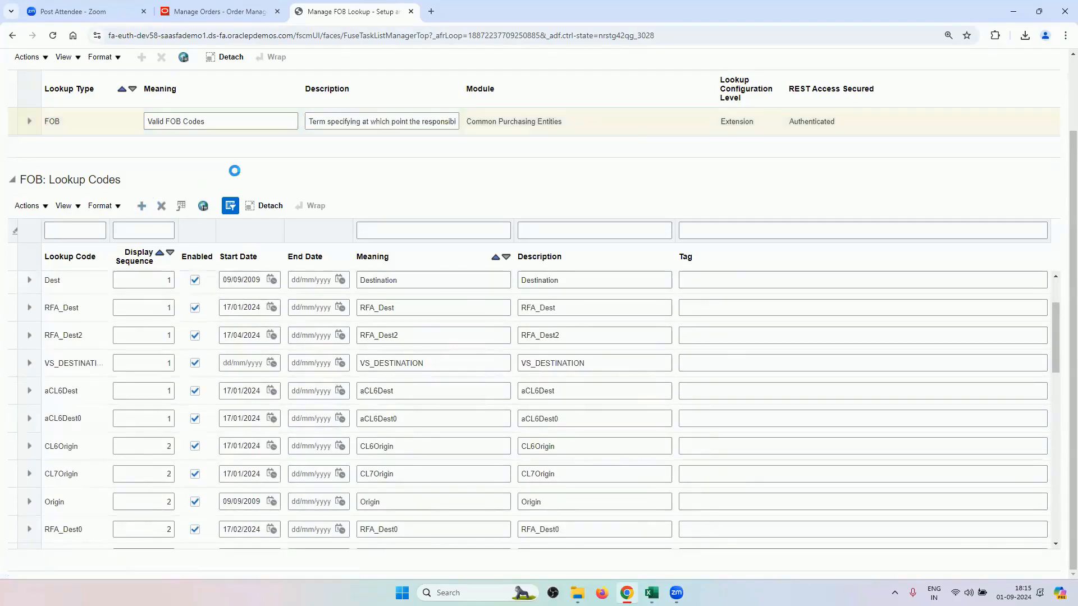
{"action": "scroll", "coordinate": [233, 172], "scroll_direction": "up", "scroll_amount": 2}
{"action": "scroll", "coordinate": [216, 418], "scroll_direction": "up", "scroll_amount": 2}
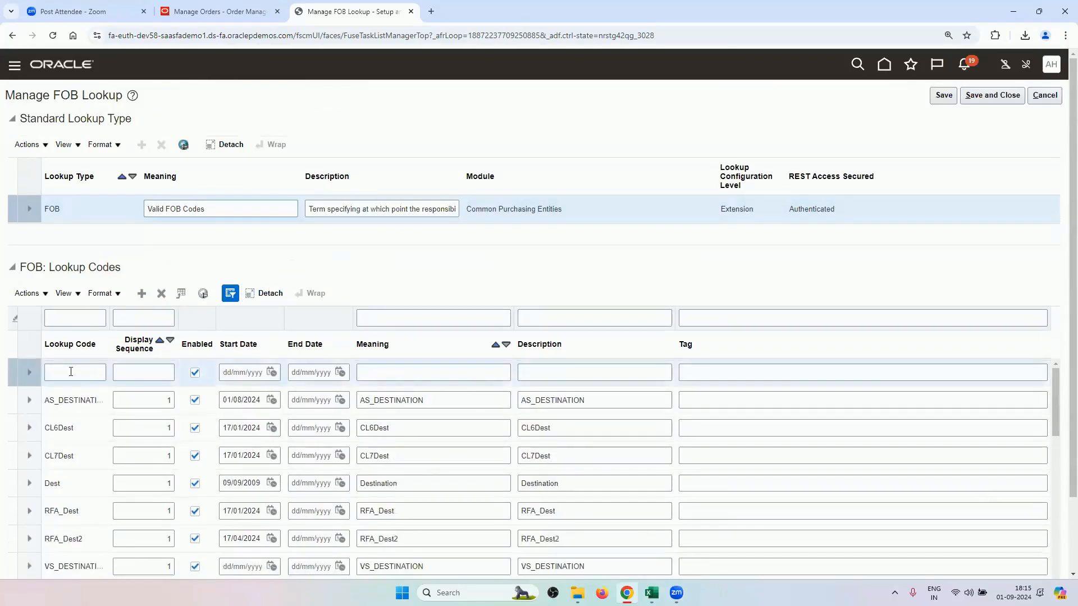
{"action": "left_click", "coordinate": [71, 372]}
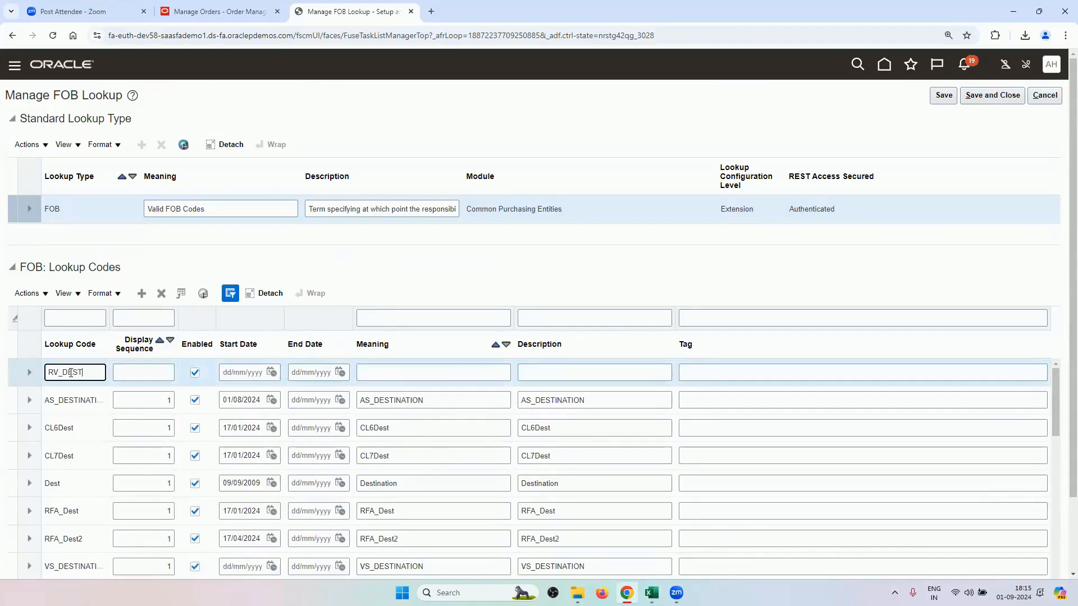
{"action": "type", "text": "RV_DESTINATION"}
{"action": "double_click", "coordinate": [71, 375]}
{"action": "key", "text": "ctrl+c"}
{"action": "left_click", "coordinate": [161, 373]}
{"action": "type", "text": "1"}
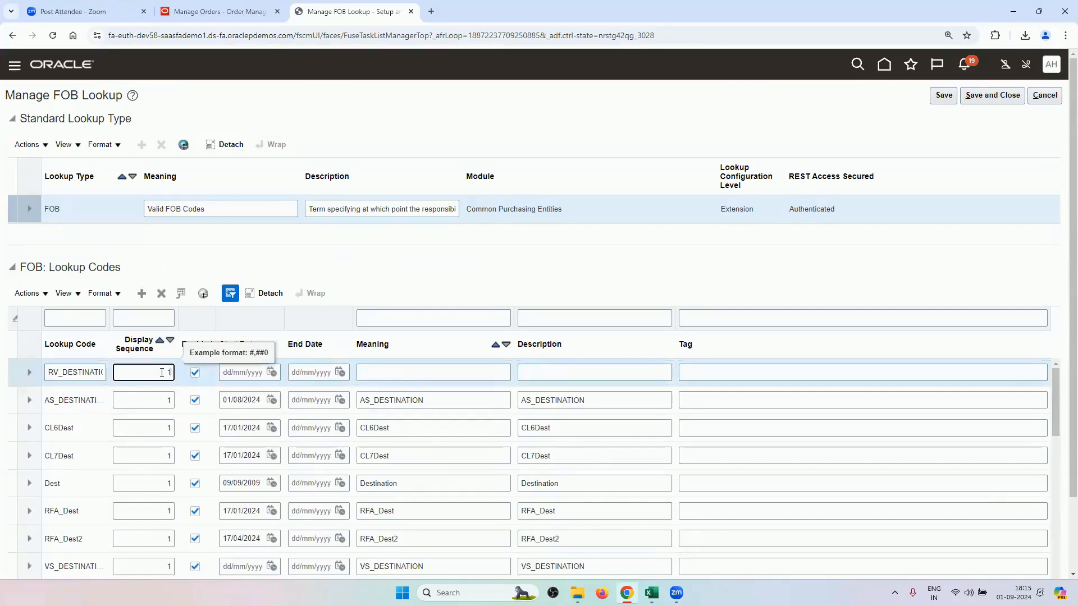
- Set the RV_DESTINATION start date to 01/08/2024, use RV_DESTINATION as its meaning and description, and save and close the FOB lookup
{"action": "left_click", "coordinate": [339, 372]}
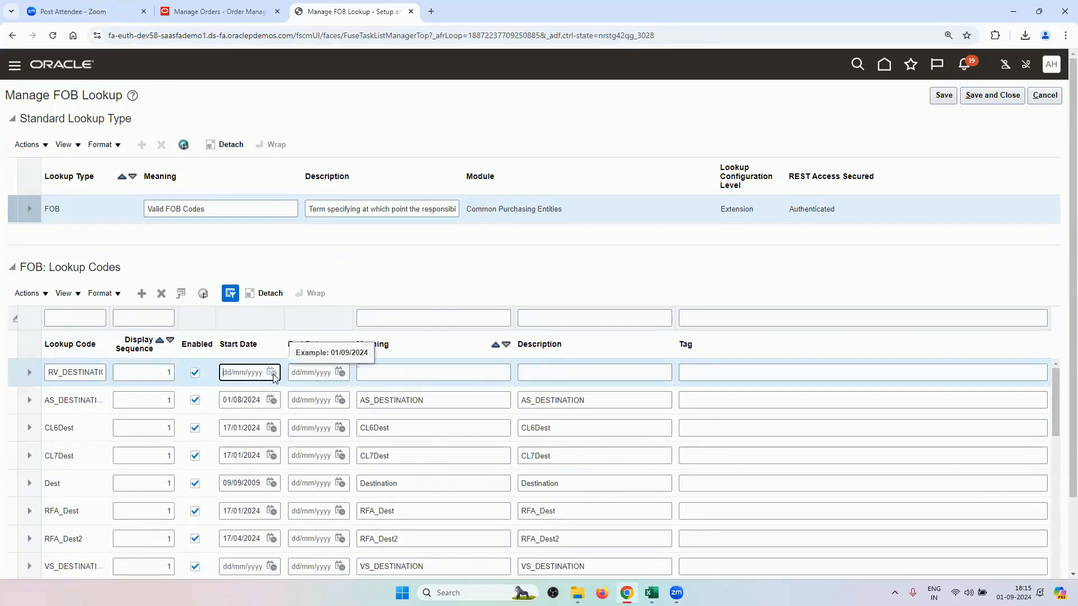
{"action": "left_click", "coordinate": [282, 393]}
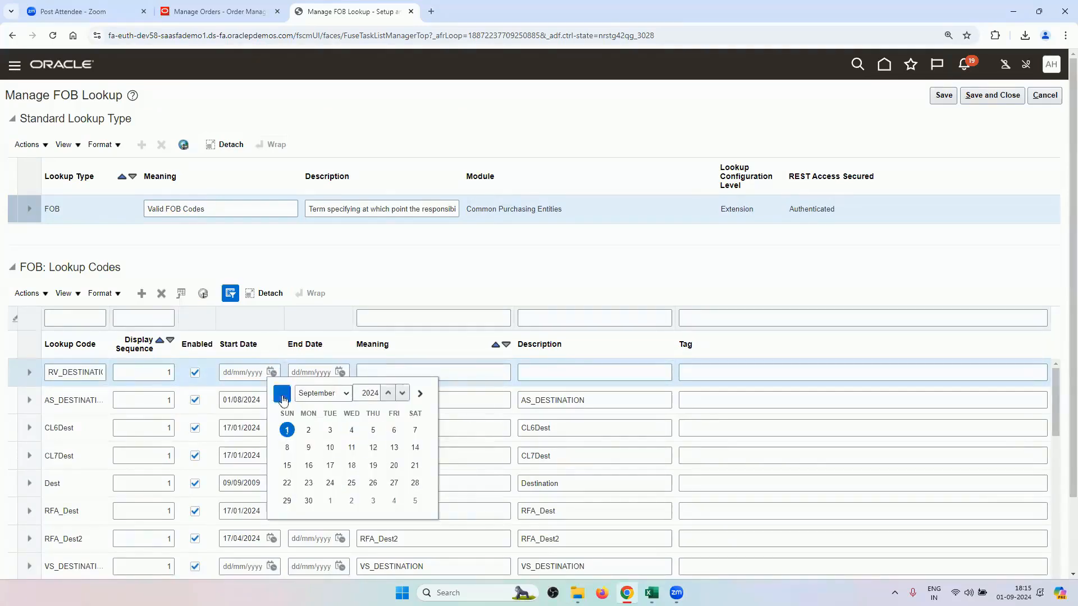
{"action": "left_click", "coordinate": [395, 431]}
{"action": "left_click", "coordinate": [412, 373]}
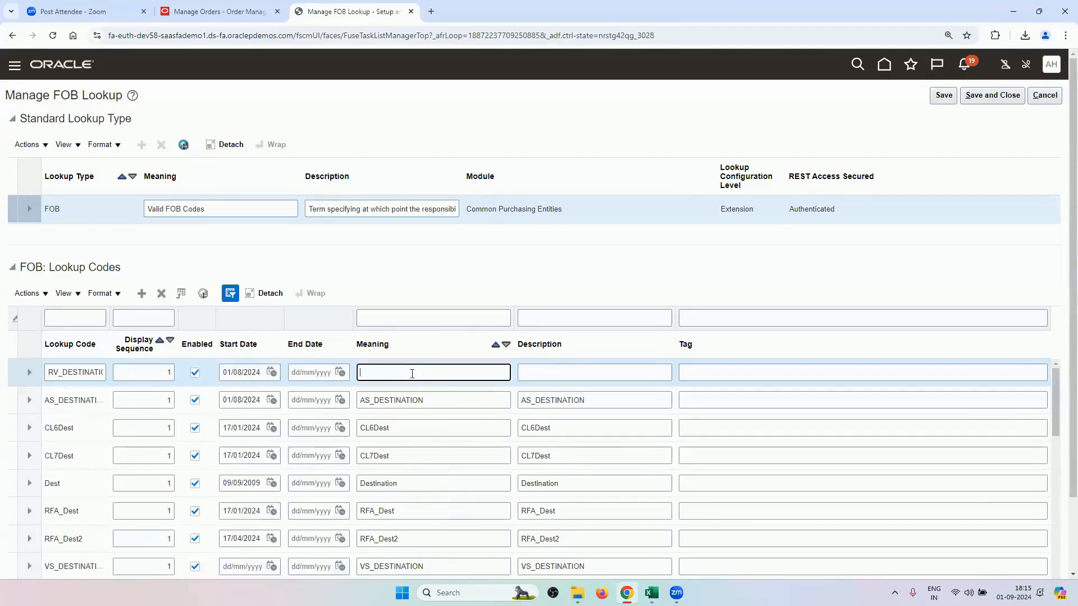
{"action": "key", "text": "ctrl+v"}
{"action": "left_click", "coordinate": [567, 368]}
{"action": "key", "text": "ctrl+v"}
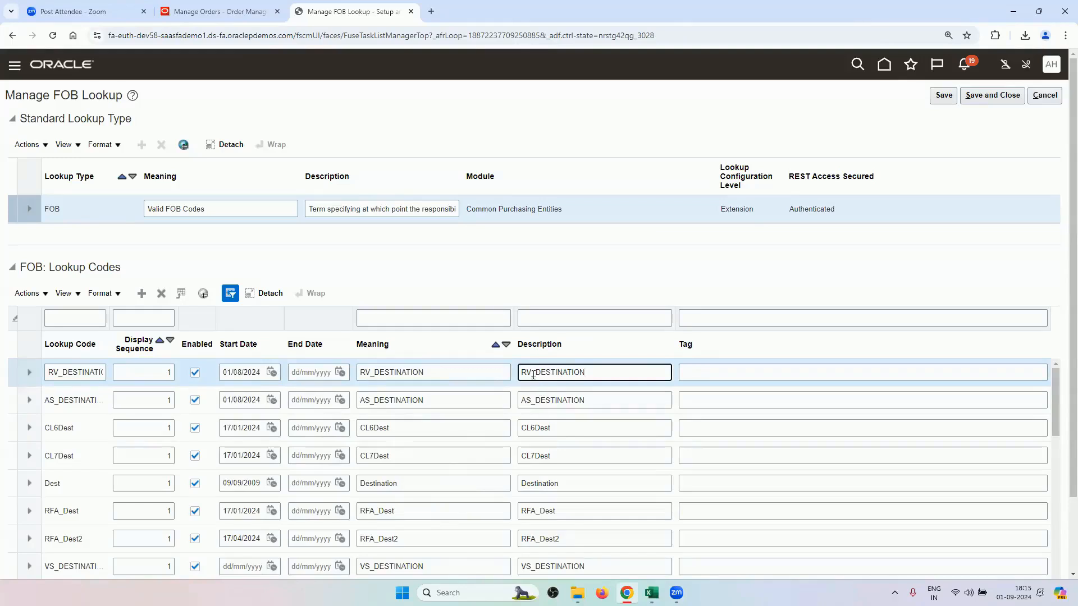
{"action": "left_click", "coordinate": [970, 96]}
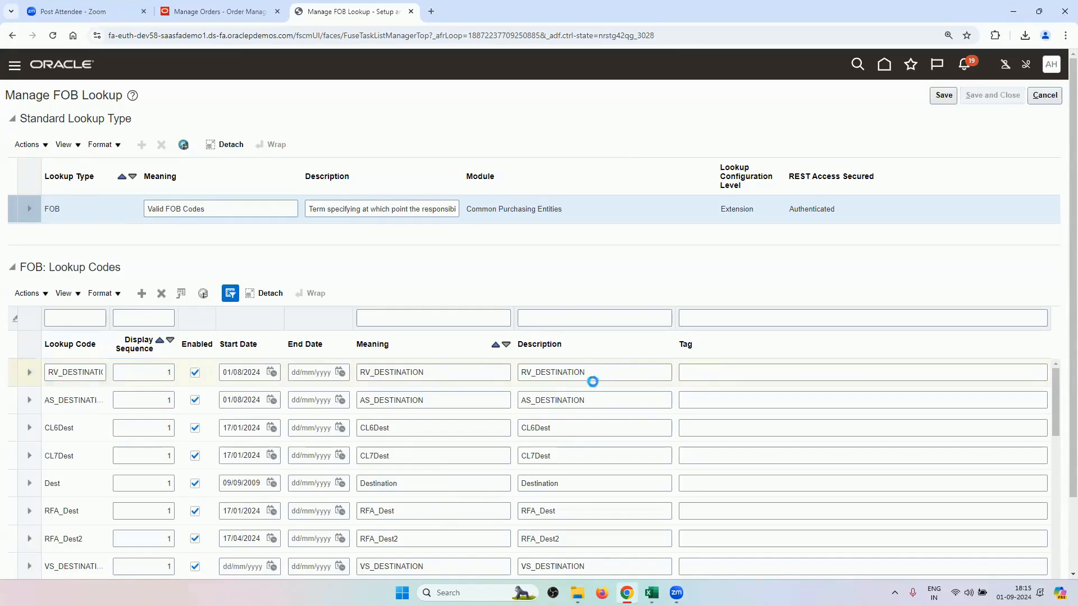
- Check the FOB field in the order's shipping details and review the task list on the picking and shipping sheet in Excel
{"action": "left_click", "coordinate": [242, 9]}
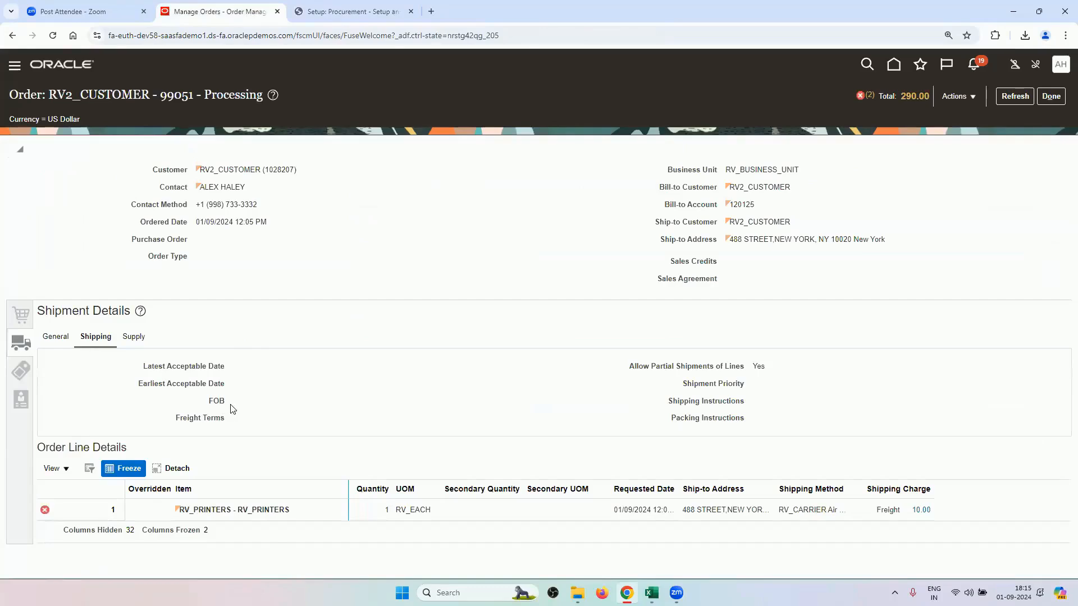
{"action": "left_click", "coordinate": [393, 13]}
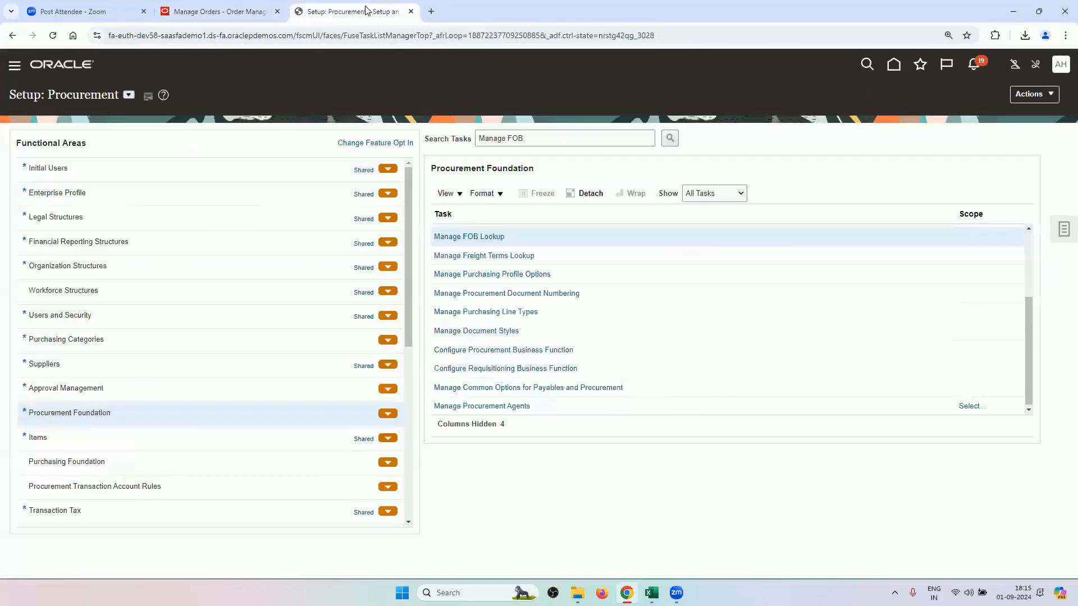
{"action": "left_click", "coordinate": [651, 592]}
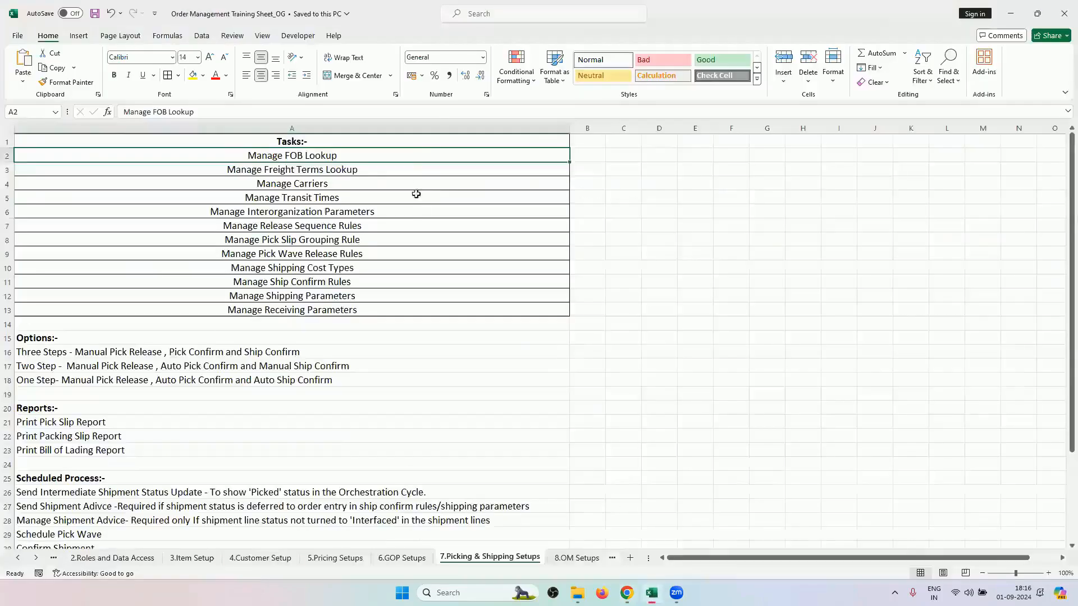
{"action": "left_click_drag", "start_coordinate": [412, 155], "coordinate": [384, 304]}
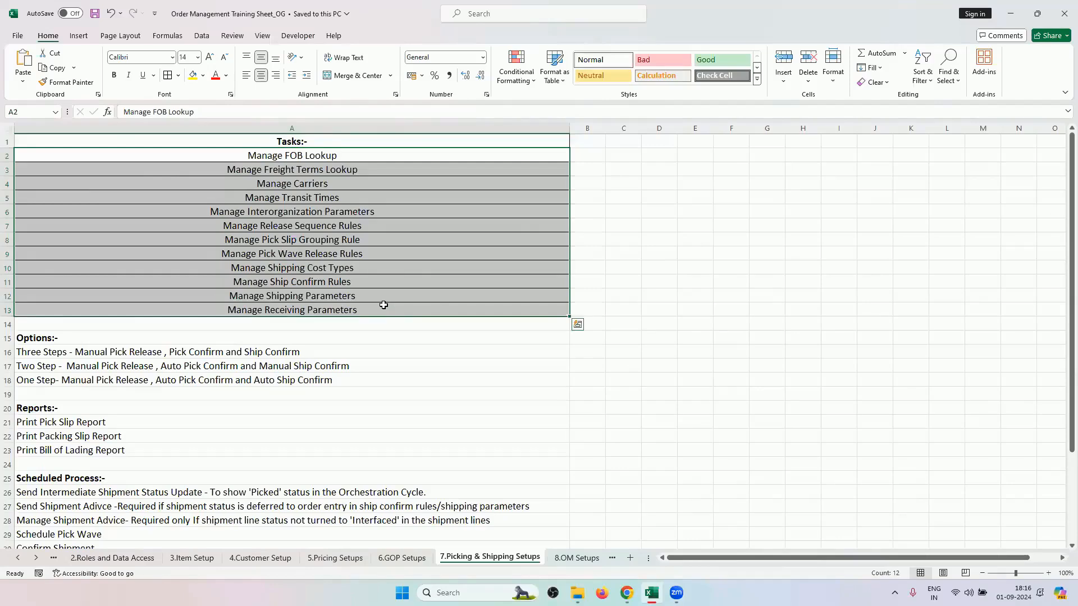
- Return to Chrome, open the Manage Freight Terms Lookup task and read the lookup type's description
{"action": "left_click", "coordinate": [352, 169]}
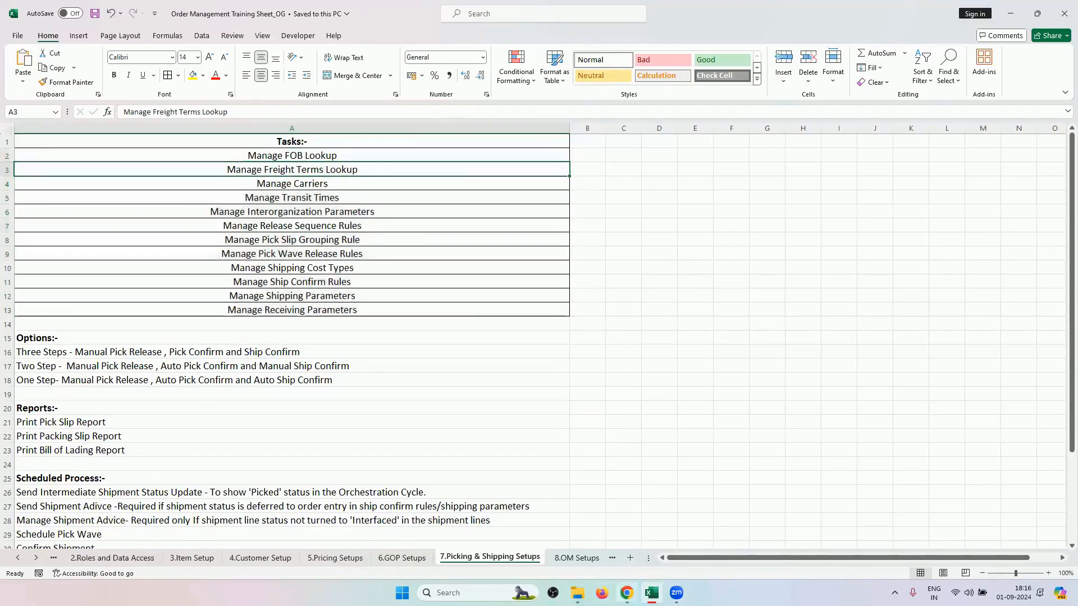
{"action": "left_click", "coordinate": [627, 593]}
{"action": "left_click", "coordinate": [479, 256]}
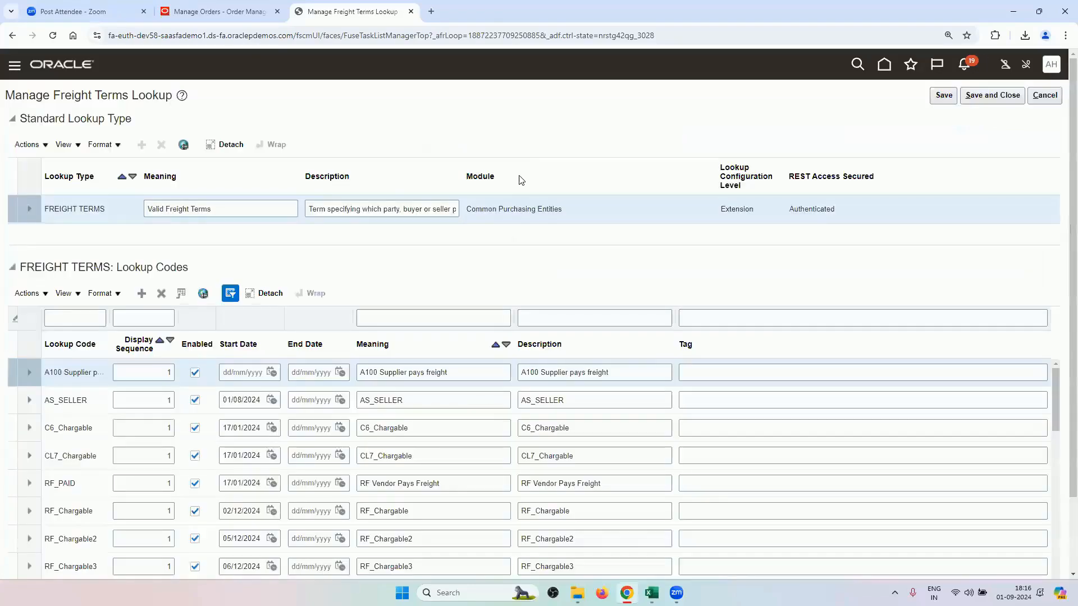
{"action": "left_click_drag", "start_coordinate": [354, 213], "coordinate": [456, 214]}
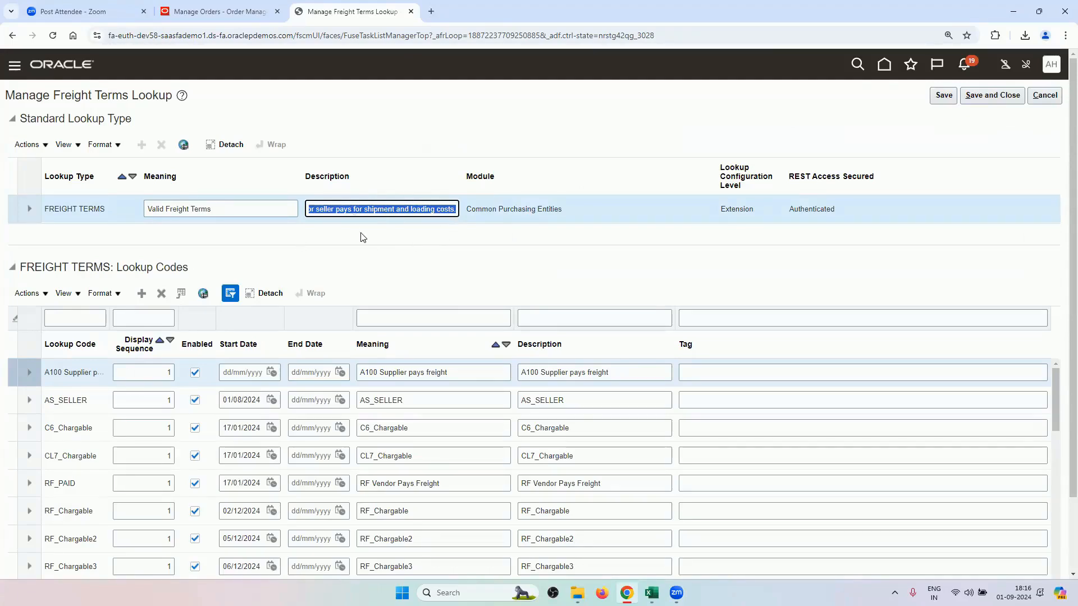
- Add a freight terms lookup code RV_SELLER with display sequence 1 and copy the code text
{"action": "left_click", "coordinate": [144, 294]}
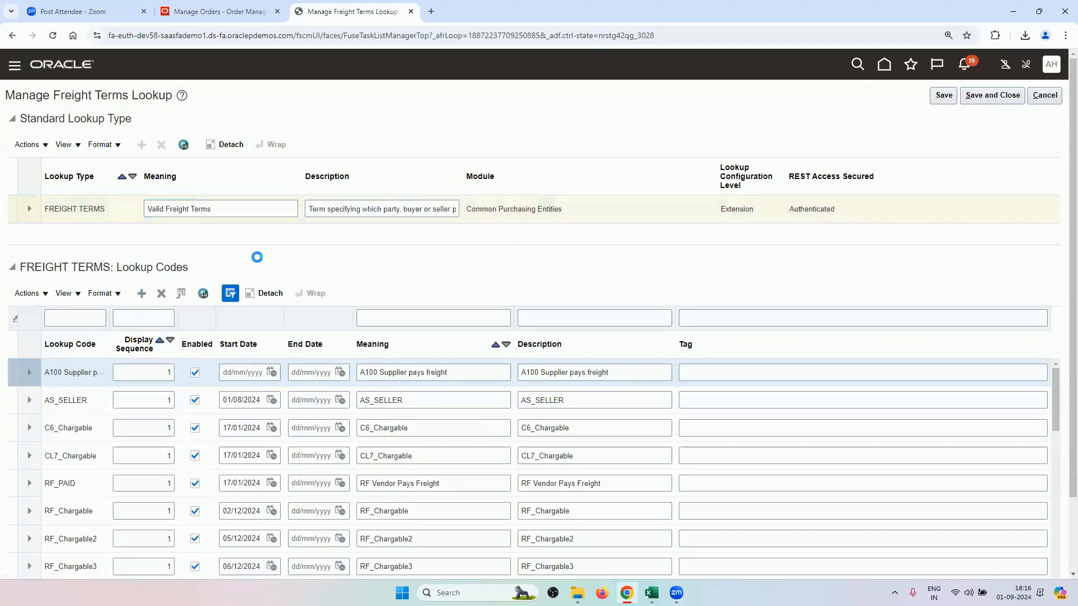
{"action": "left_click", "coordinate": [83, 375]}
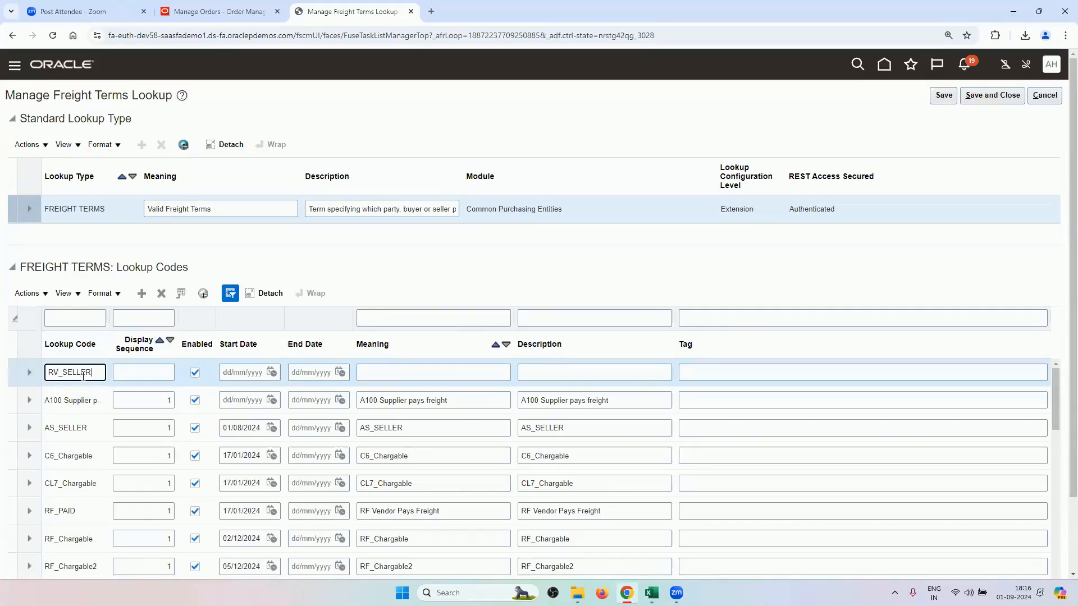
{"action": "double_click", "coordinate": [83, 374]}
{"action": "key", "text": "ctrl+c"}
{"action": "left_click", "coordinate": [140, 379]}
{"action": "type", "text": "1"}
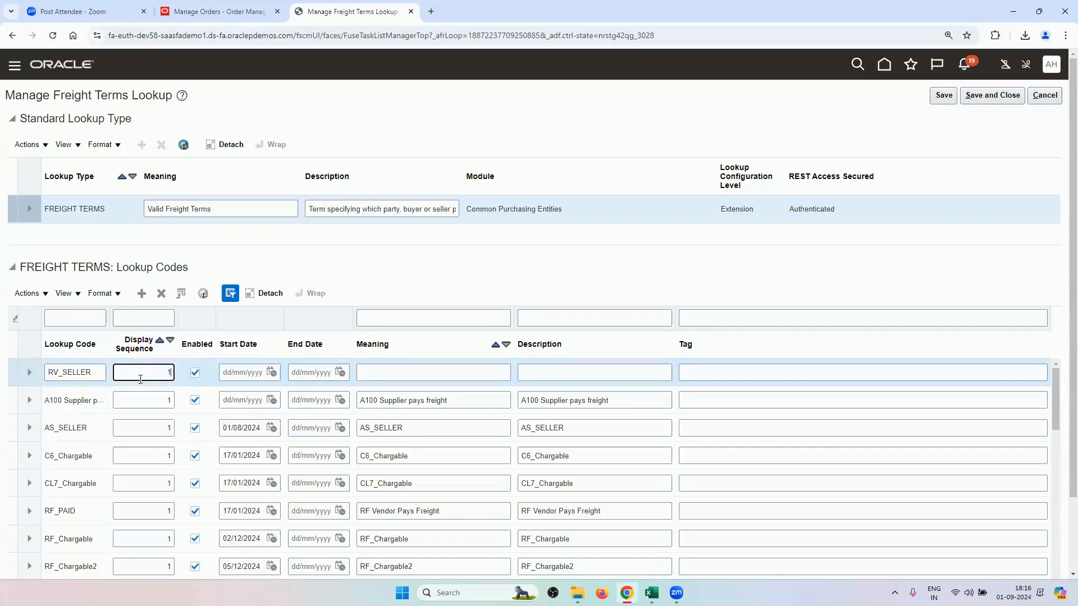
- Set the RV_SELLER start date to 01/08/2024, use RV_SELLER as its meaning and description, and save and close the freight terms lookup
{"action": "left_click", "coordinate": [255, 373]}
{"action": "left_click", "coordinate": [271, 372]}
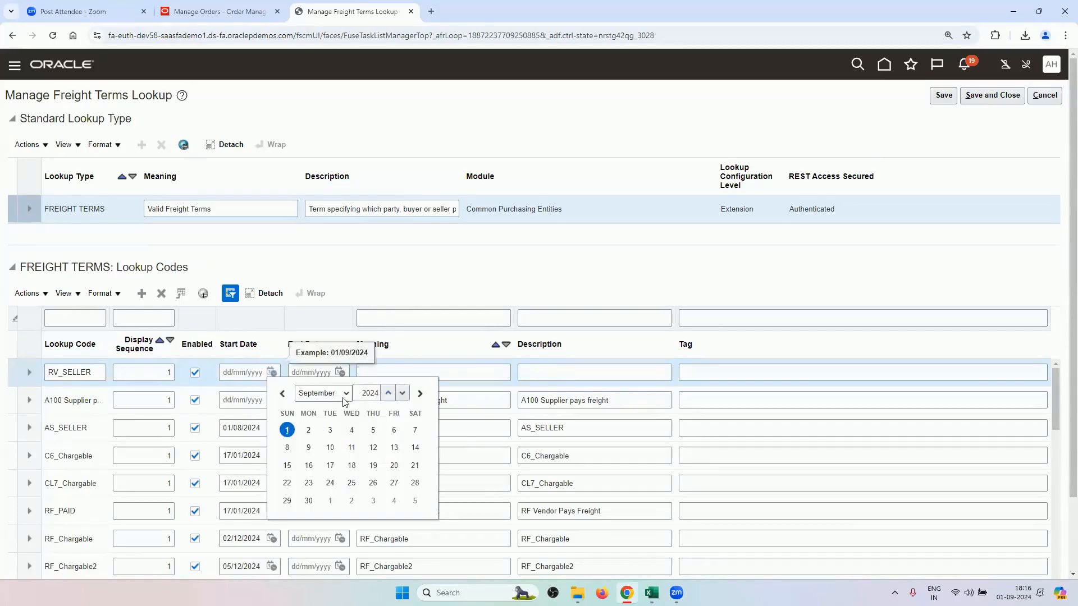
{"action": "left_click", "coordinate": [373, 429]}
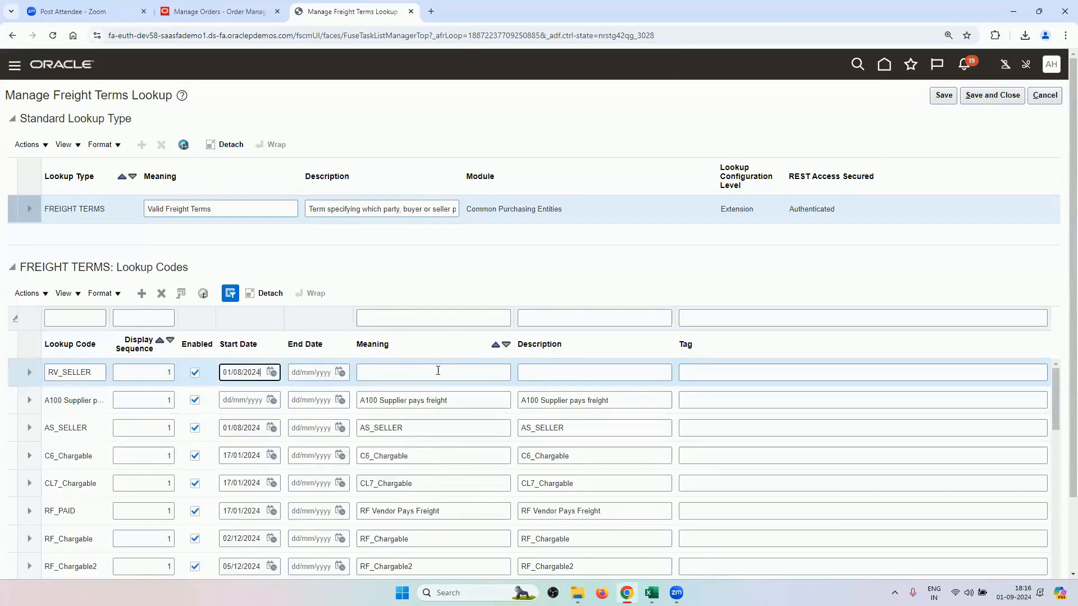
{"action": "left_click", "coordinate": [438, 372]}
{"action": "key", "text": "ctrl+v"}
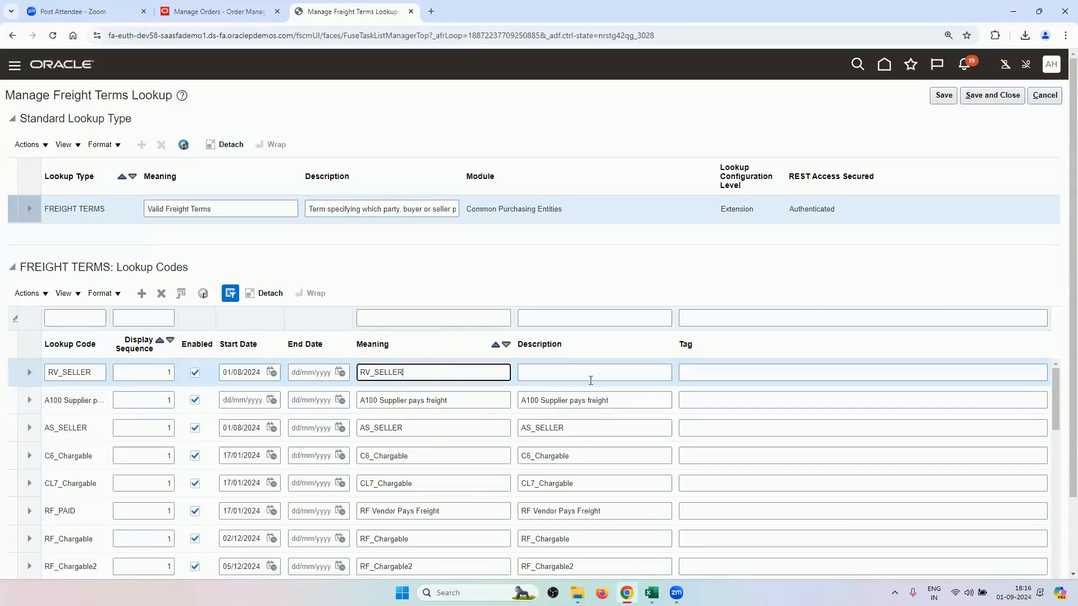
{"action": "left_click", "coordinate": [591, 378]}
{"action": "key", "text": "ctrl+v"}
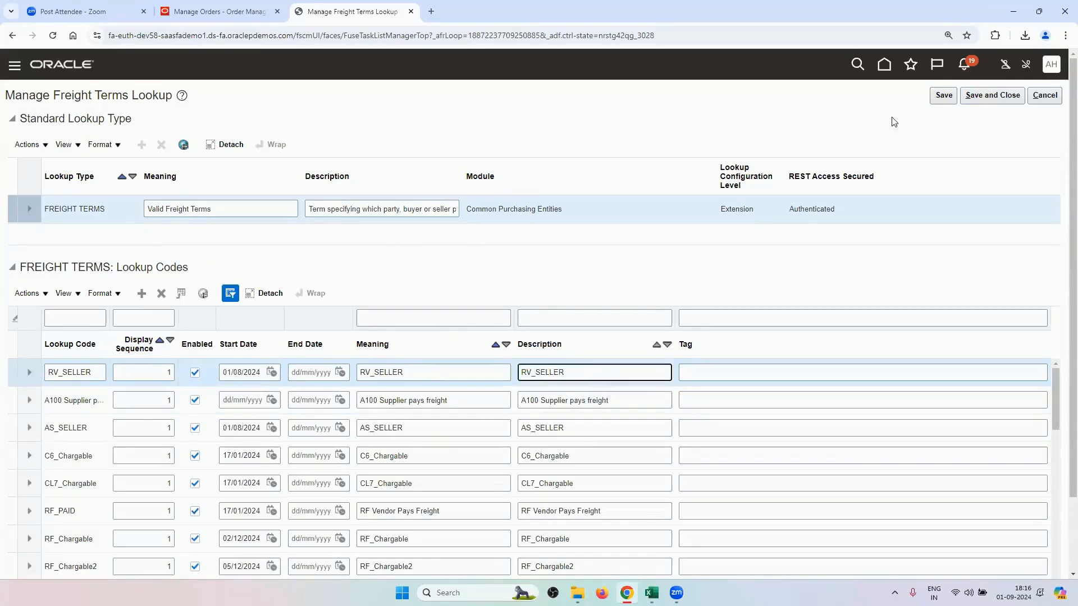
{"action": "left_click", "coordinate": [1005, 97]}
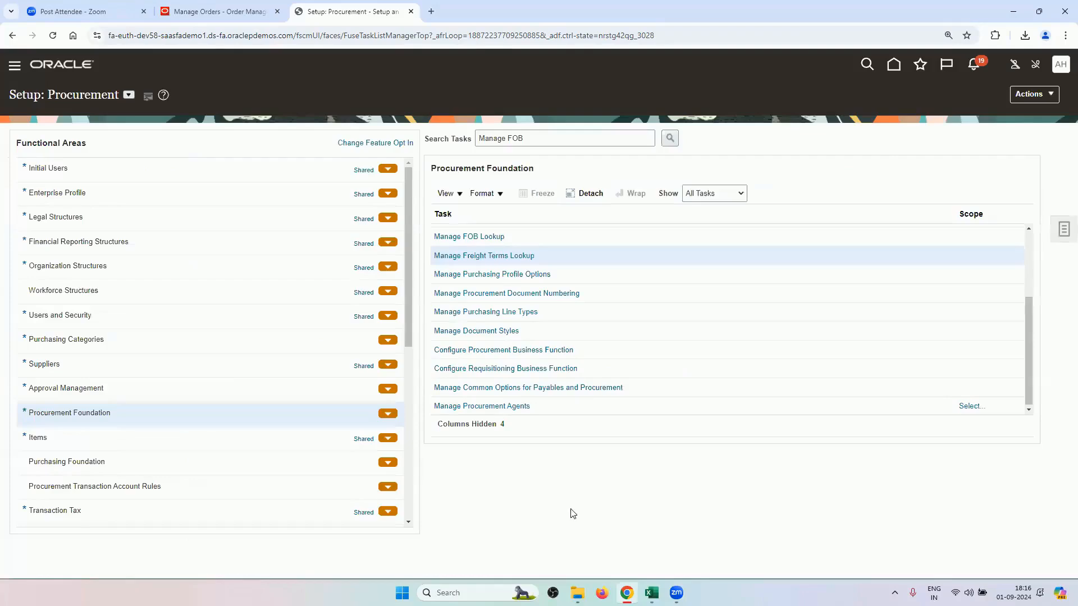
- Copy the Manage Carriers task name from the Excel sheet, search the Procurement setup tasks for it in Chrome and open the task
{"action": "left_click", "coordinate": [651, 593]}
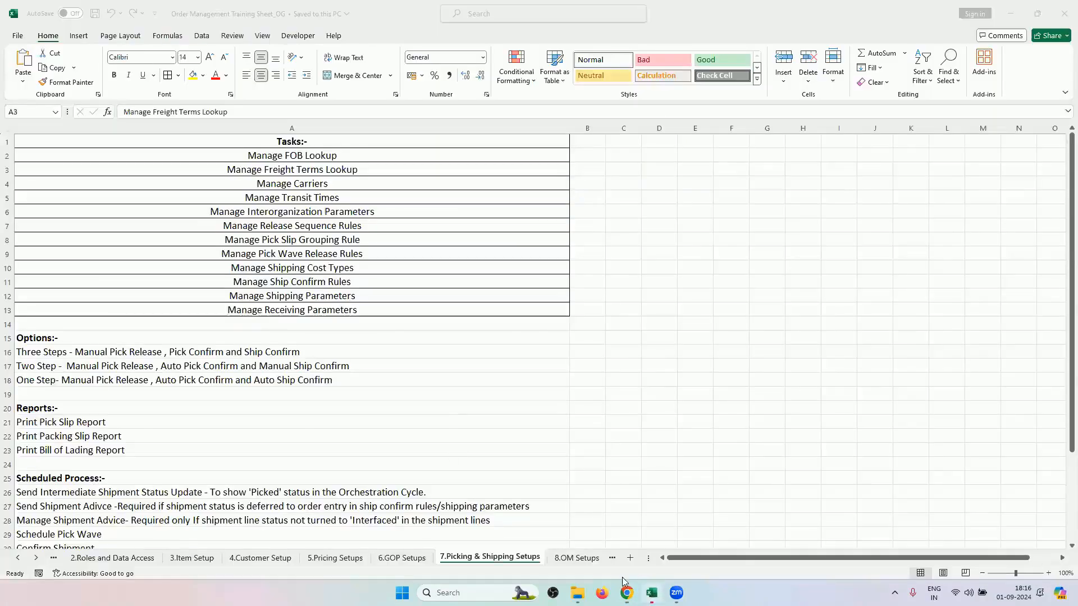
{"action": "left_click", "coordinate": [303, 187]}
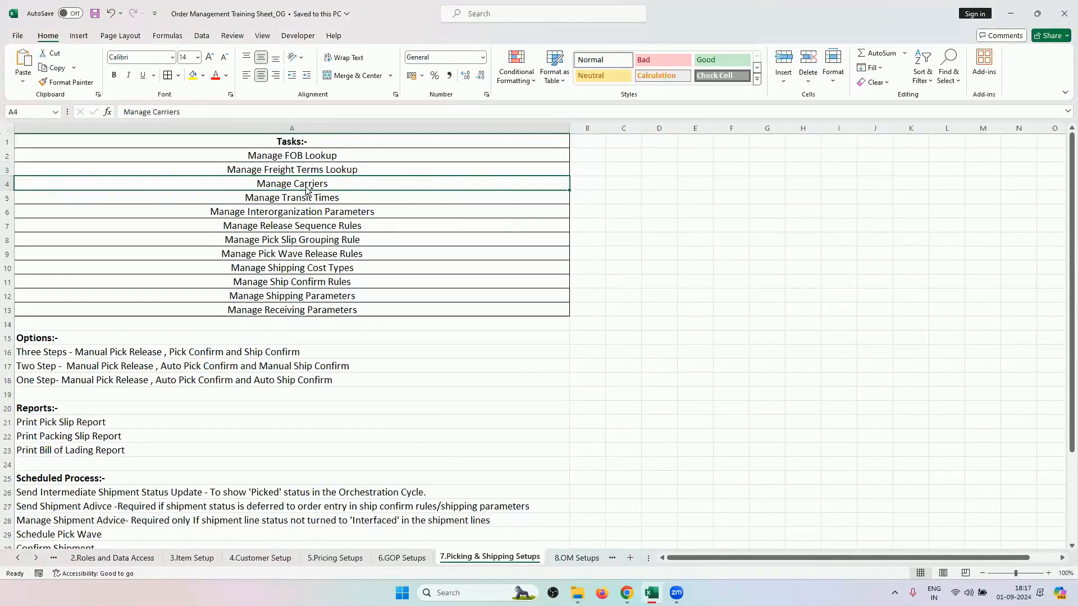
{"action": "key", "text": "ctrl+c"}
{"action": "left_click", "coordinate": [627, 592]}
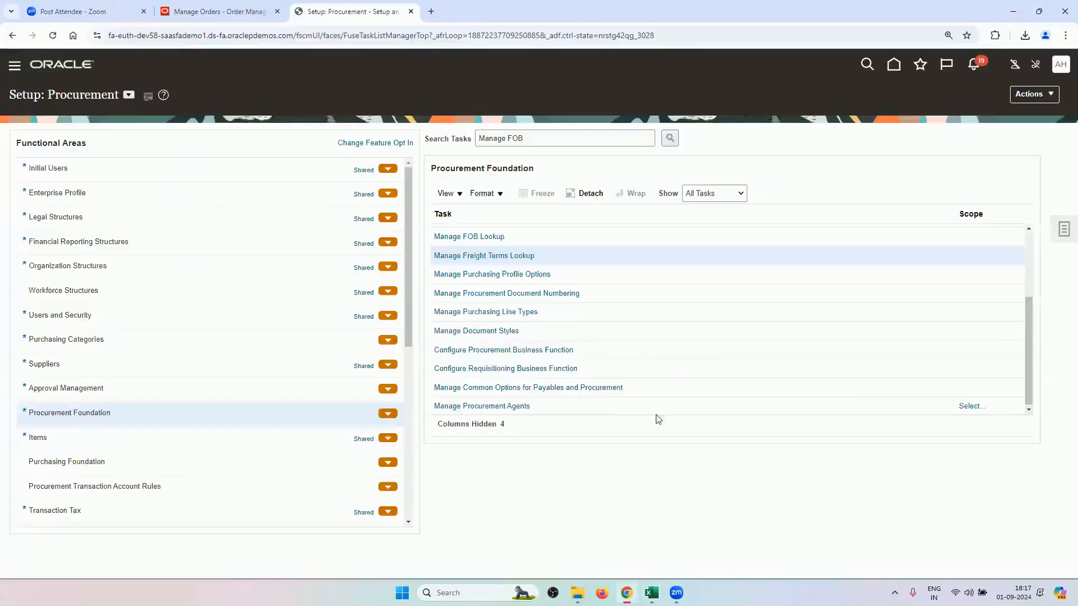
{"action": "triple_click", "coordinate": [558, 141]}
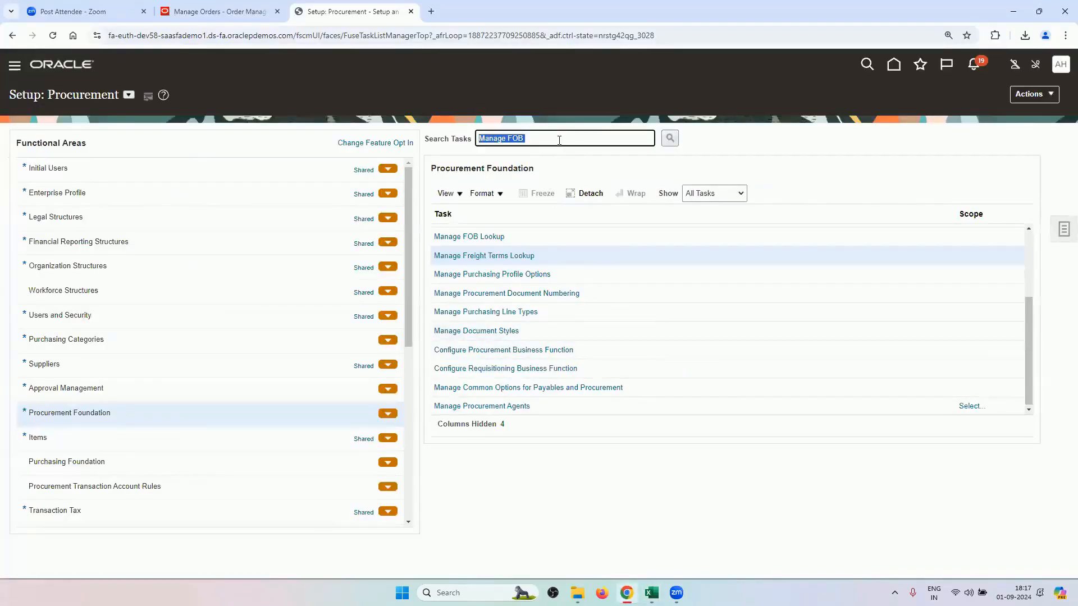
{"action": "key", "text": "BackSpace"}
{"action": "key", "text": "ctrl+v"}
{"action": "key", "text": "Return"}
{"action": "left_click", "coordinate": [372, 331]}
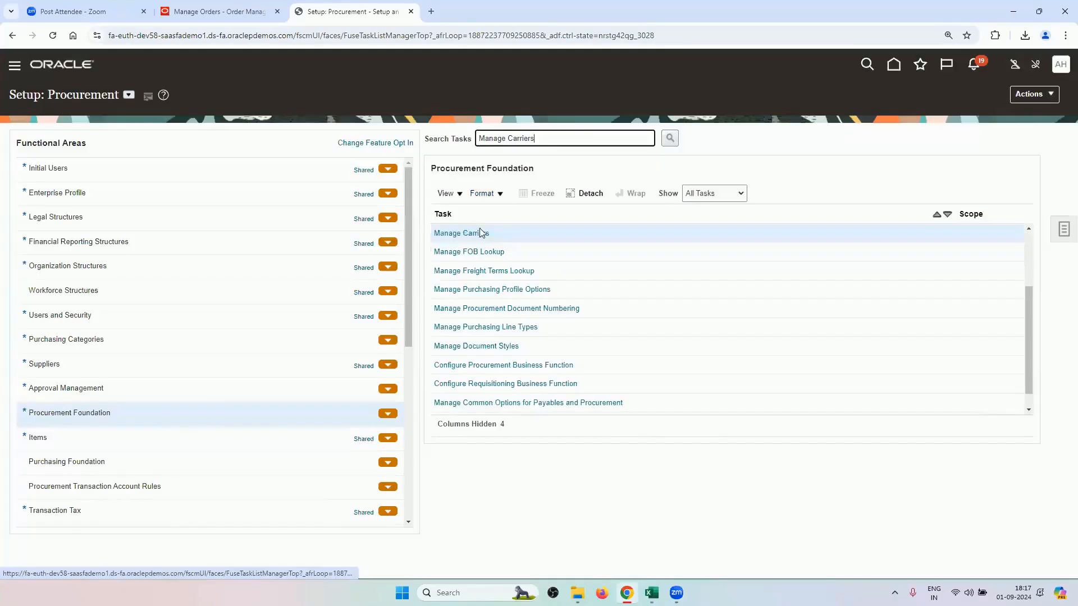
{"action": "left_click", "coordinate": [478, 236]}
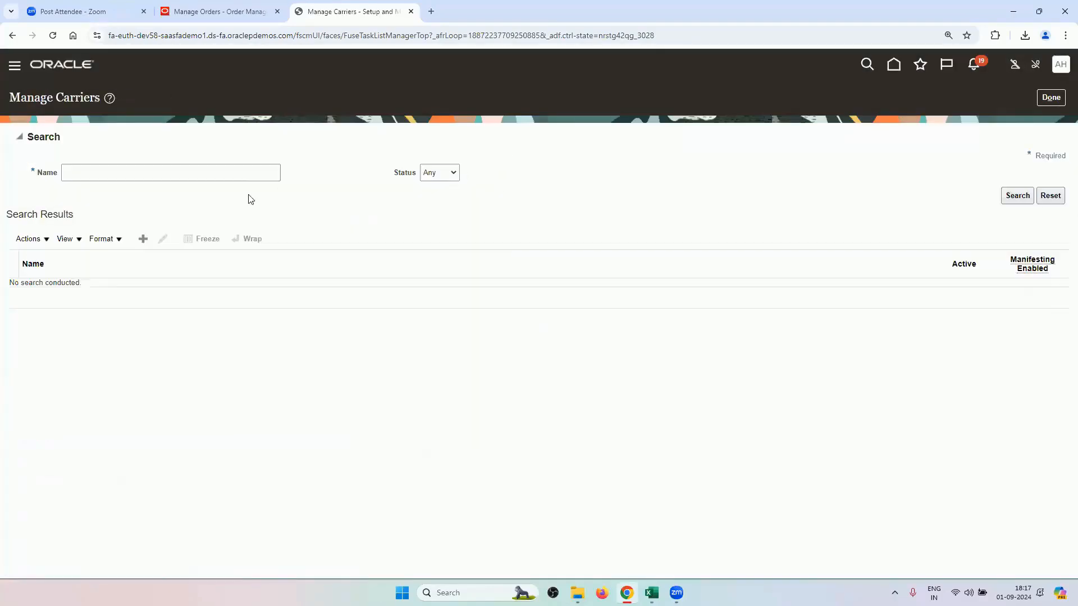
- Search carriers for RV, review RV_CARRIER's shipping methods and organization associations, save and close it, and leave Manage Carriers
{"action": "left_click", "coordinate": [239, 178]}
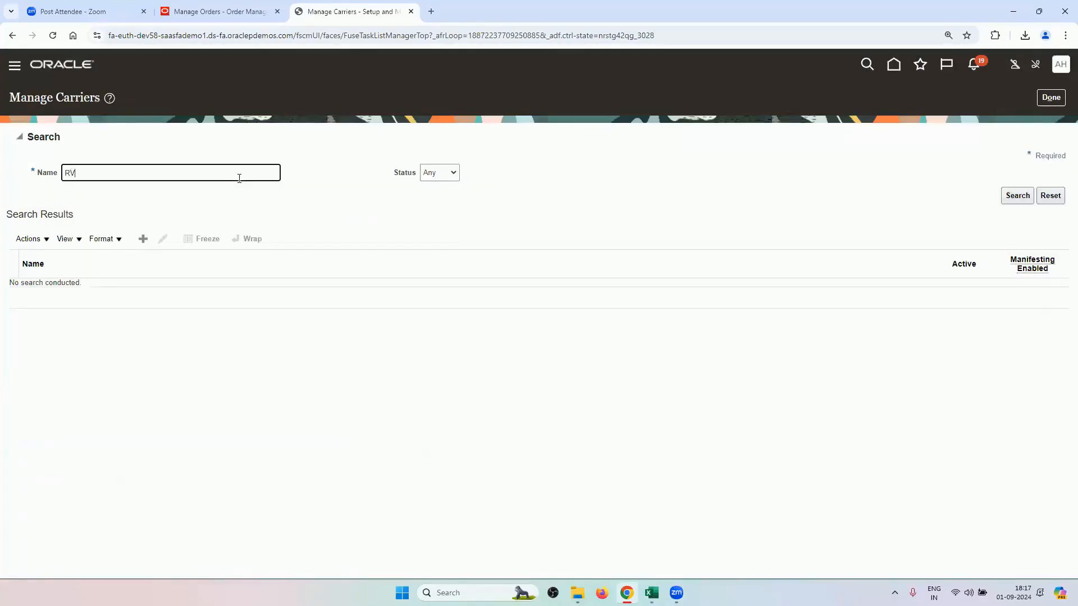
{"action": "key", "text": "Return"}
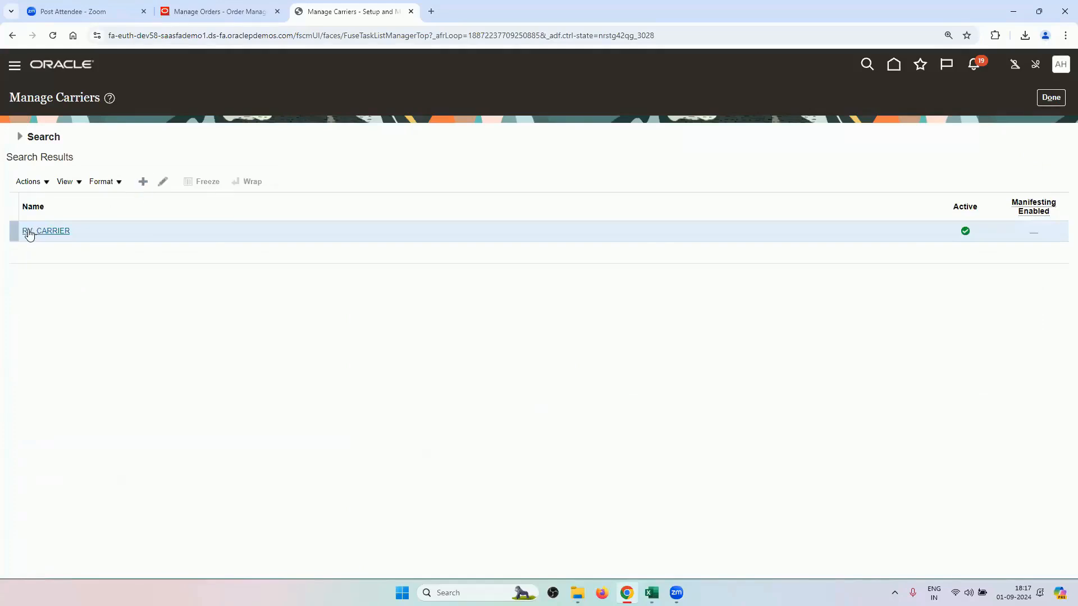
{"action": "left_click", "coordinate": [163, 182]}
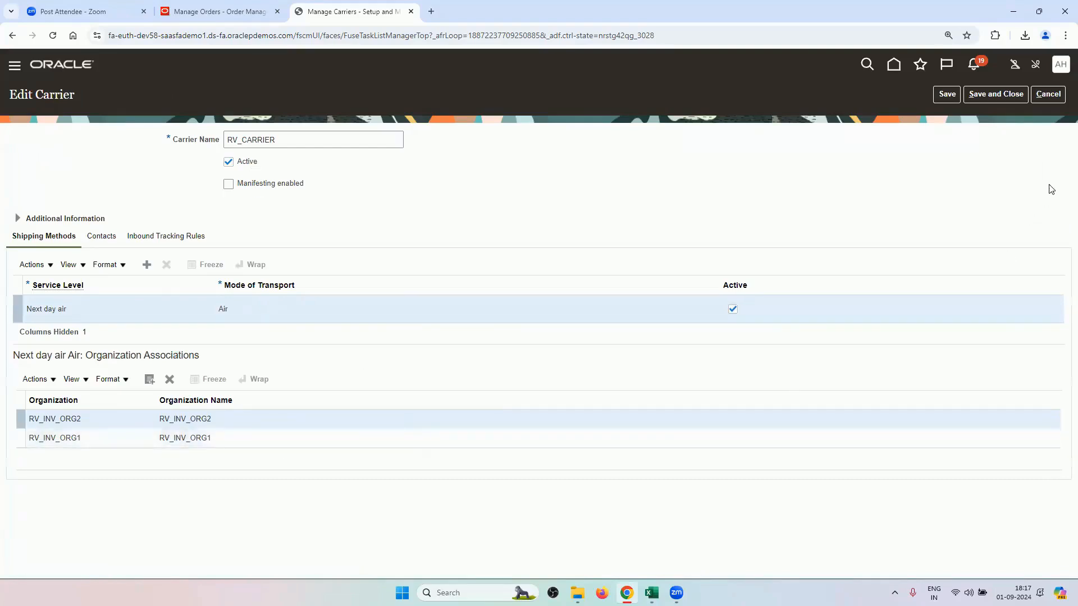
{"action": "left_click", "coordinate": [997, 100]}
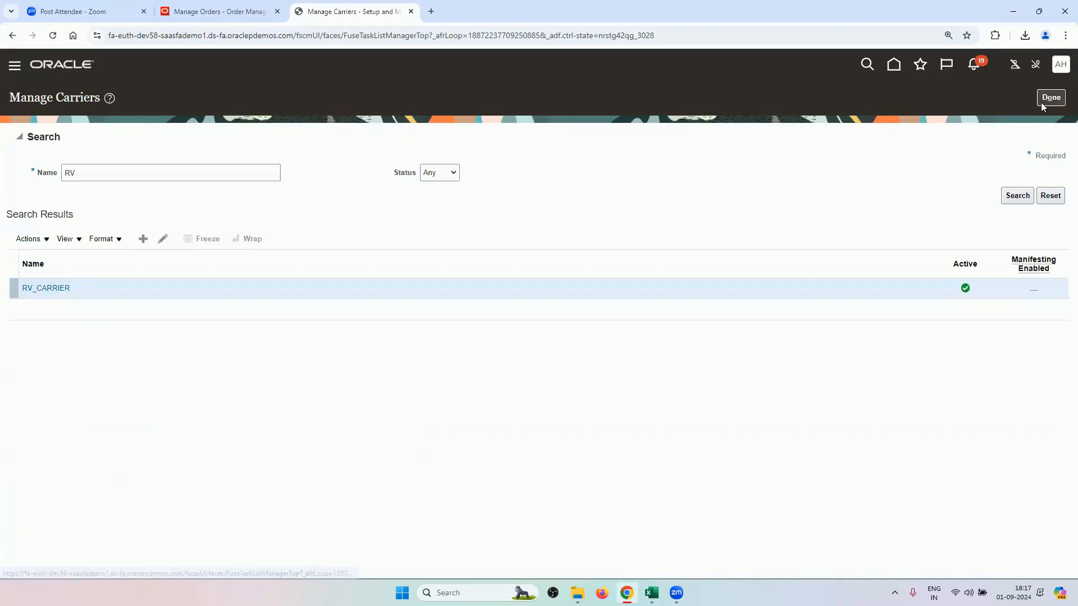
{"action": "left_click", "coordinate": [1041, 101]}
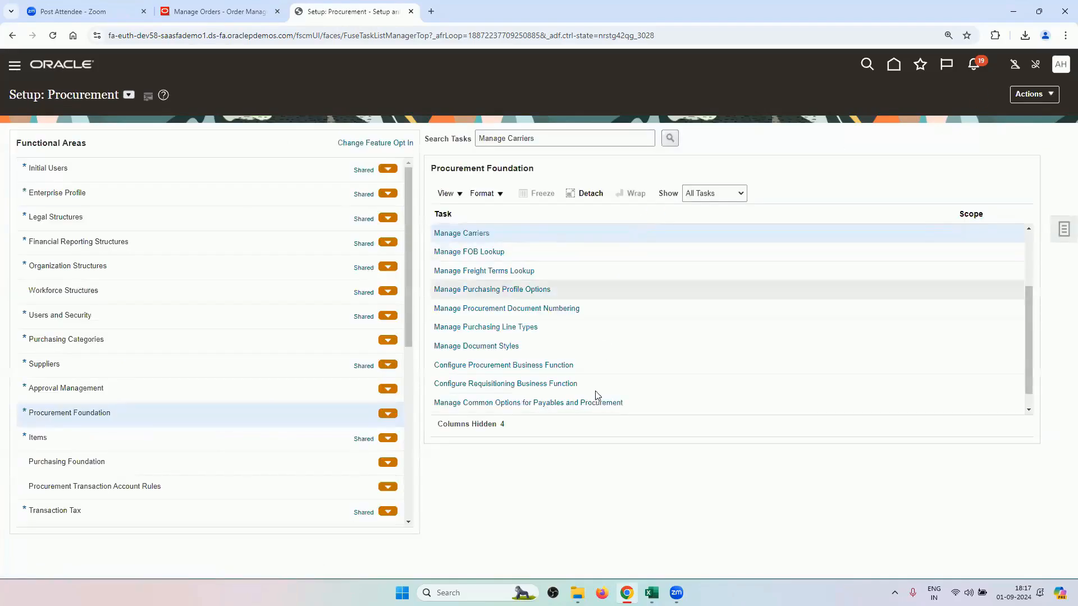
- Copy the Manage Transit Times task name from the Excel sheet and search for it in the Procurement setup in Chrome
{"action": "left_click", "coordinate": [651, 592]}
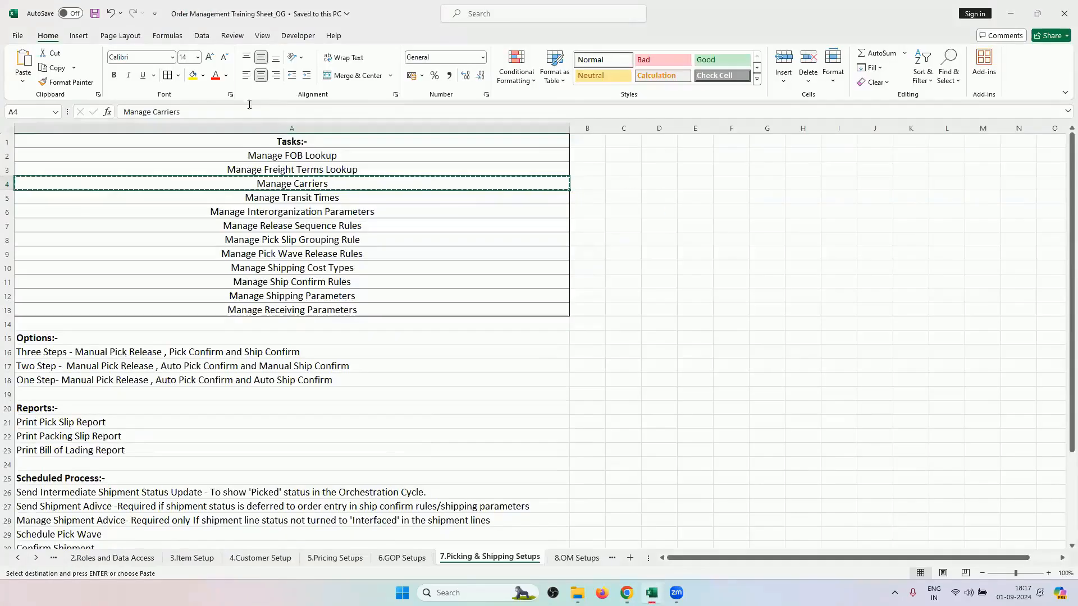
{"action": "left_click", "coordinate": [317, 197]}
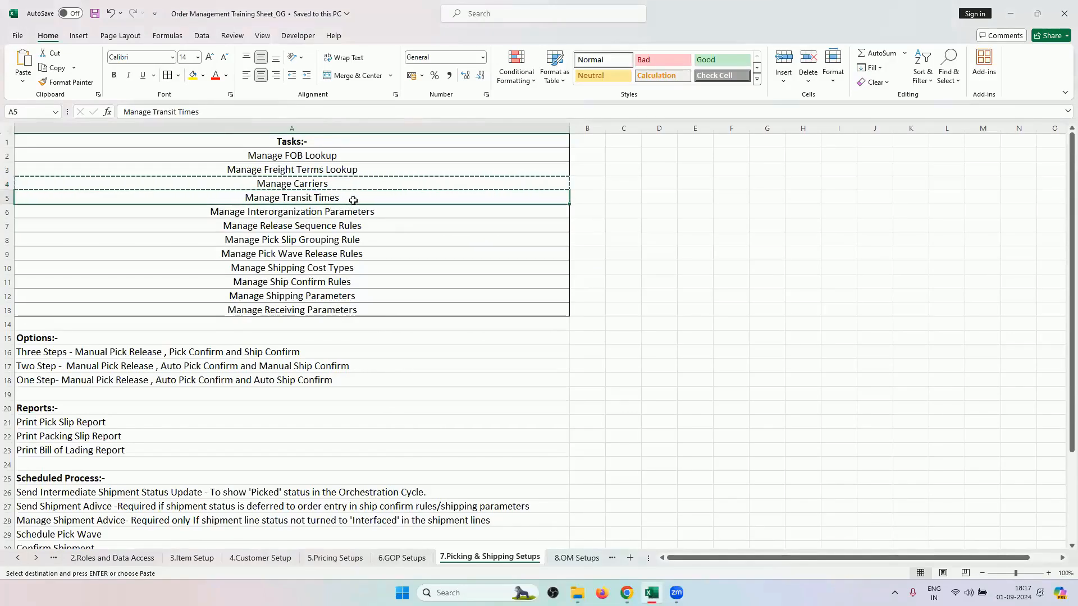
{"action": "key", "text": "ctrl+c"}
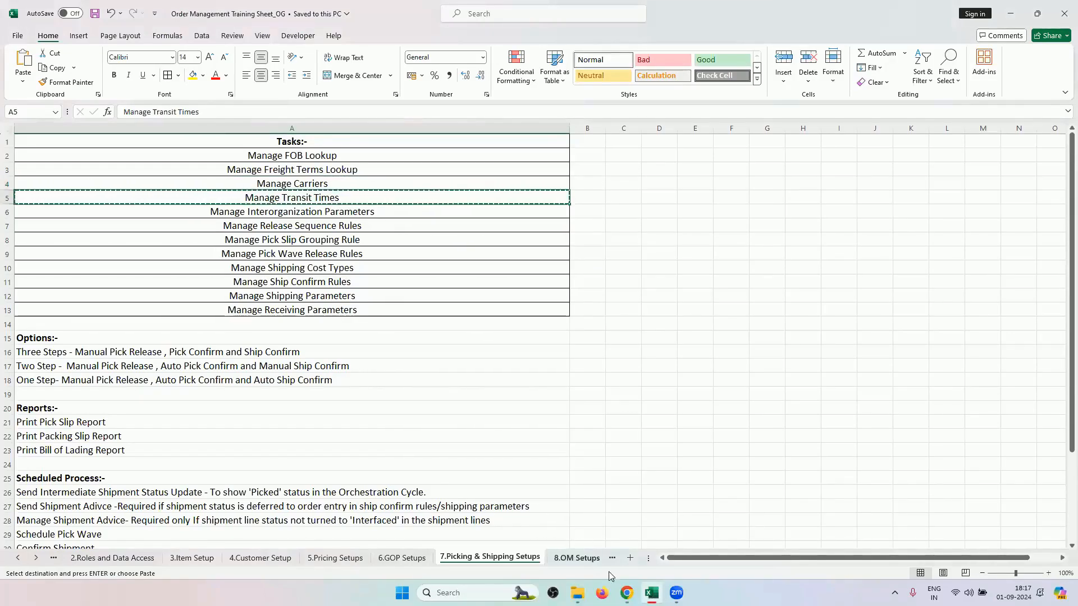
{"action": "left_click", "coordinate": [627, 593]}
{"action": "left_click", "coordinate": [533, 145]}
{"action": "key", "text": "ctrl+a"}
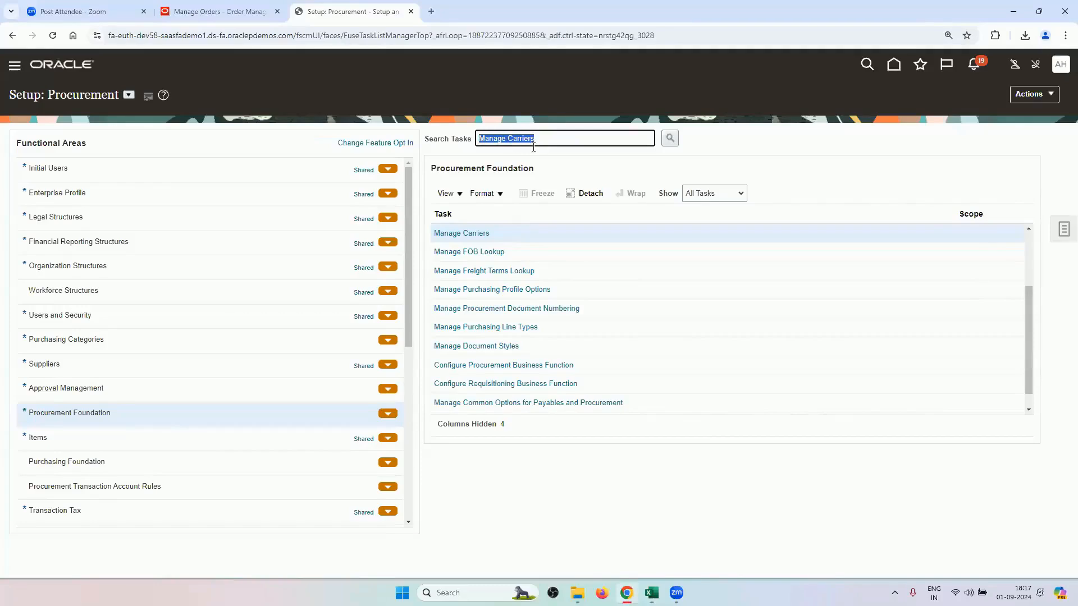
{"action": "key", "text": "BackSpace"}
{"action": "key", "text": "ctrl+v"}
{"action": "key", "text": "Return"}
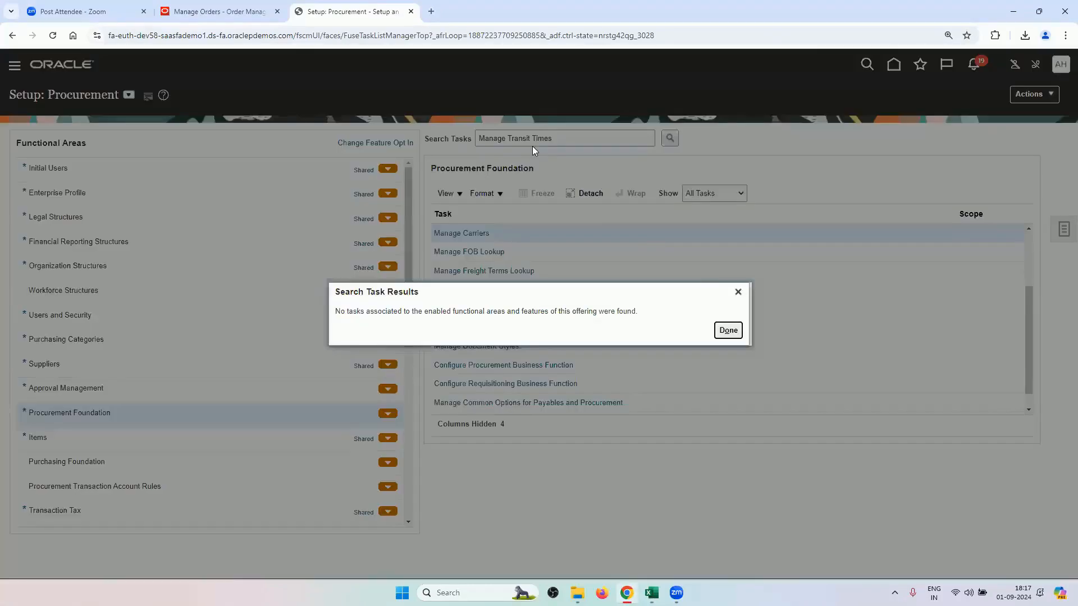
{"action": "left_click", "coordinate": [738, 291]}
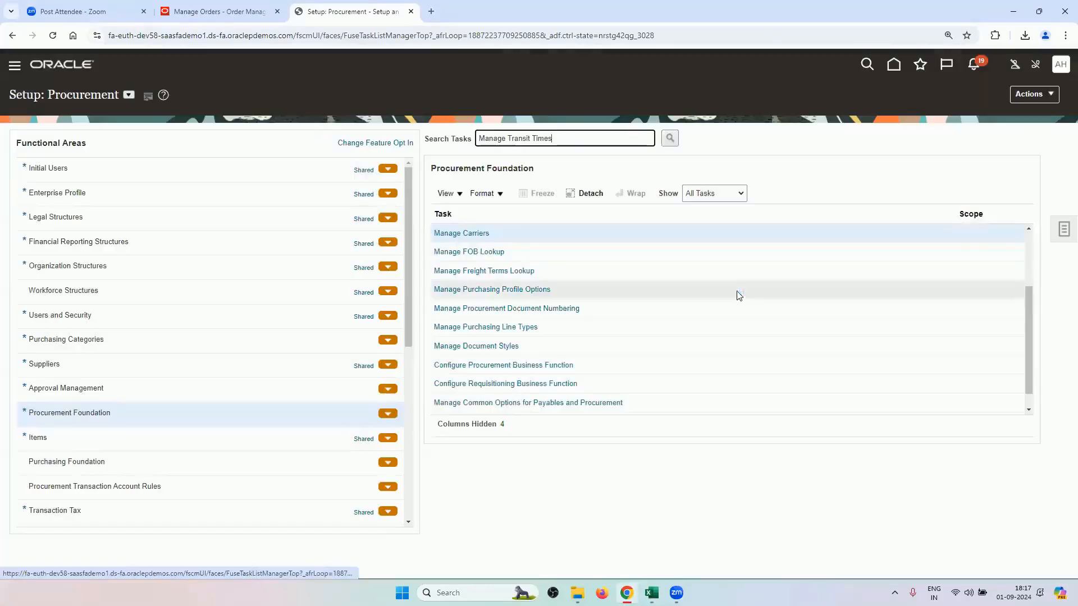
- Switch to the Manufacturing and Supply Chain Materials Management setup, search for Manage Transit Times and open that task
{"action": "left_click", "coordinate": [128, 95]}
{"action": "left_click", "coordinate": [221, 207]}
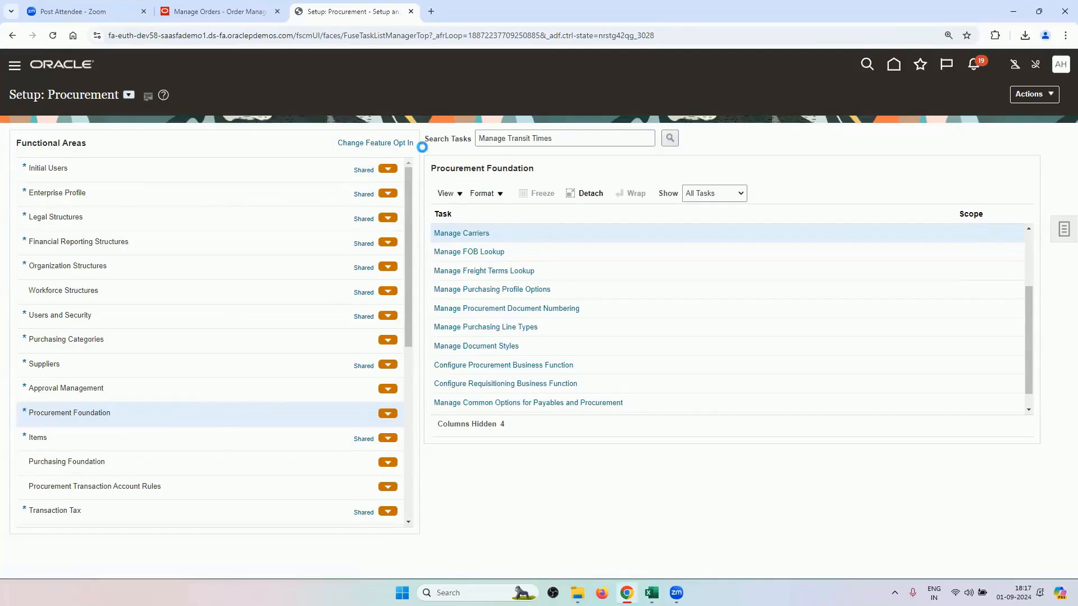
{"action": "key", "text": "Return"}
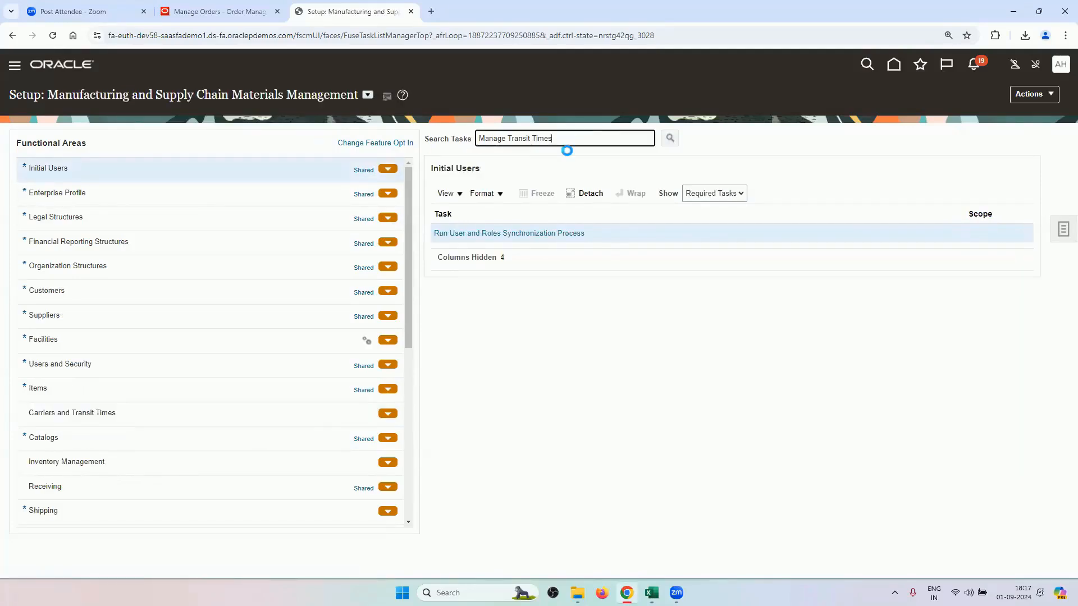
{"action": "left_click", "coordinate": [396, 340]}
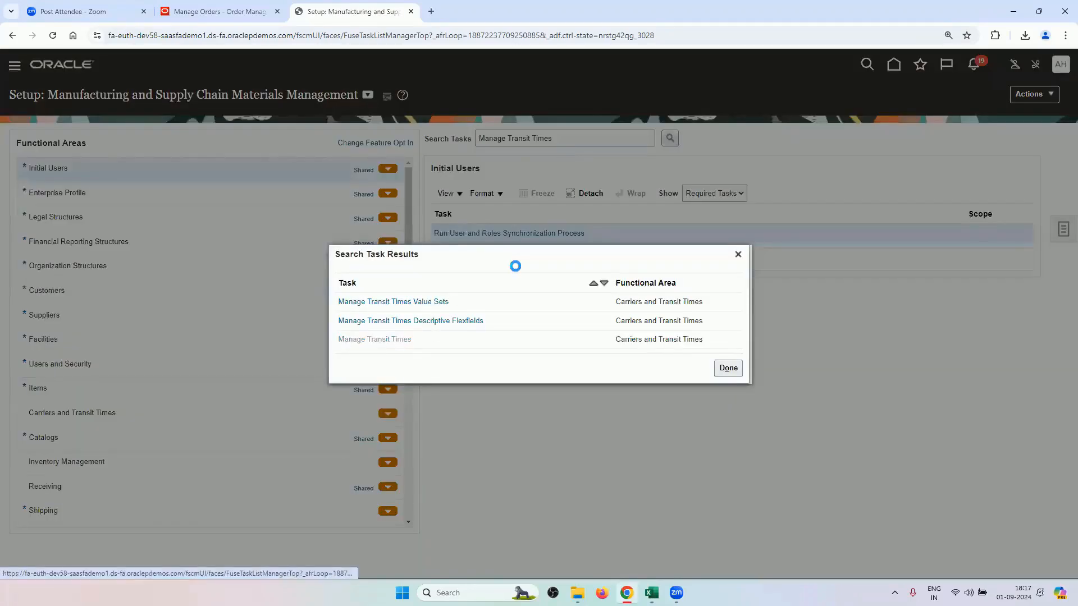
{"action": "left_click", "coordinate": [481, 347]}
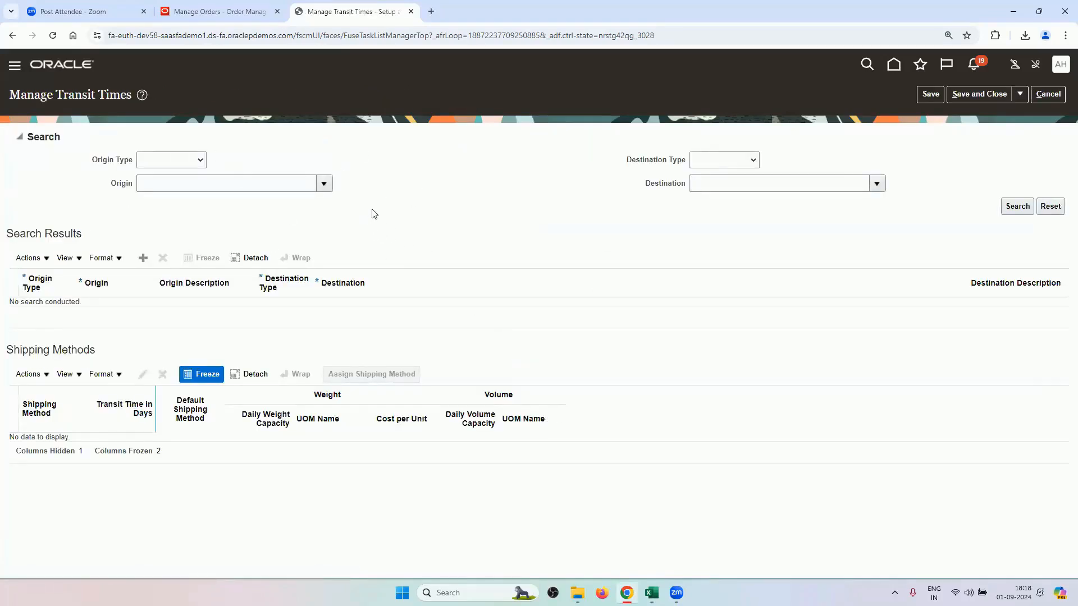
- Switch the RV2_CUSTOMER order to the fulfillment view and examine the scheduled arrival date in the line's supply details
{"action": "left_click", "coordinate": [225, 11]}
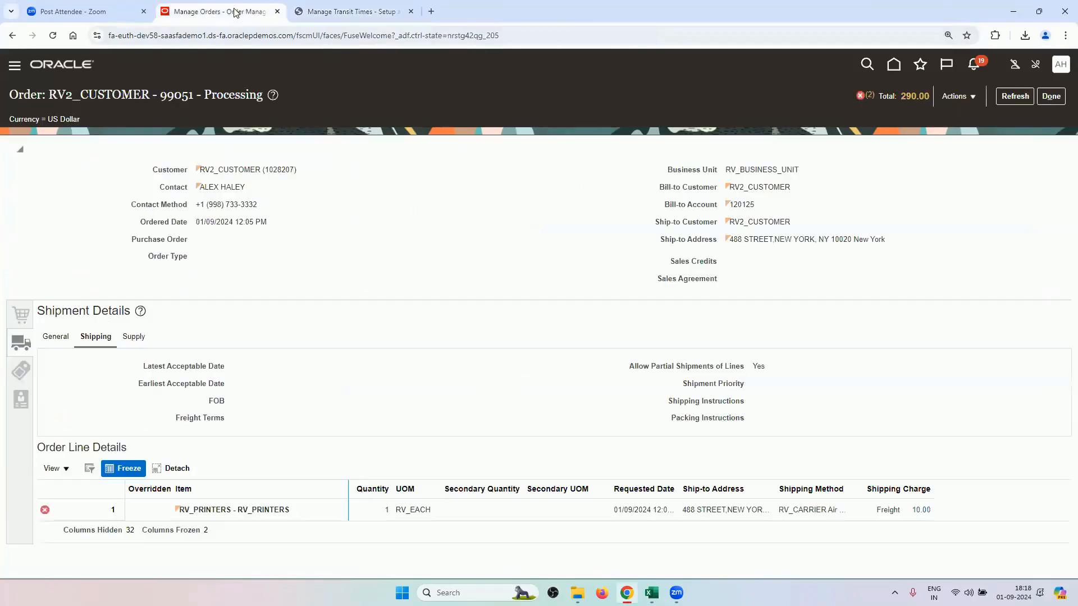
{"action": "left_click", "coordinate": [960, 96]}
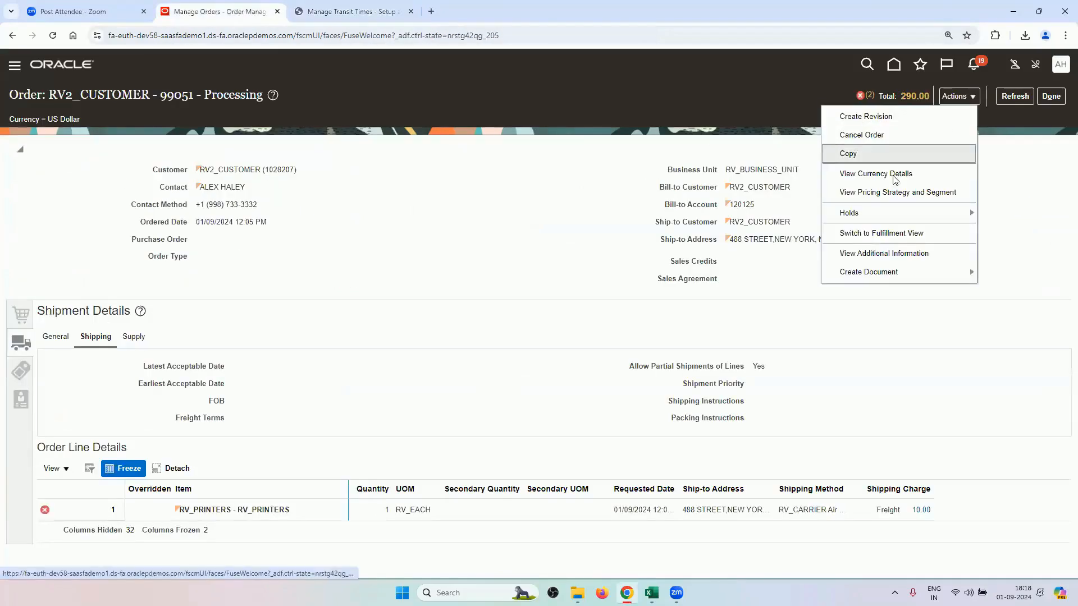
{"action": "left_click", "coordinate": [898, 250]}
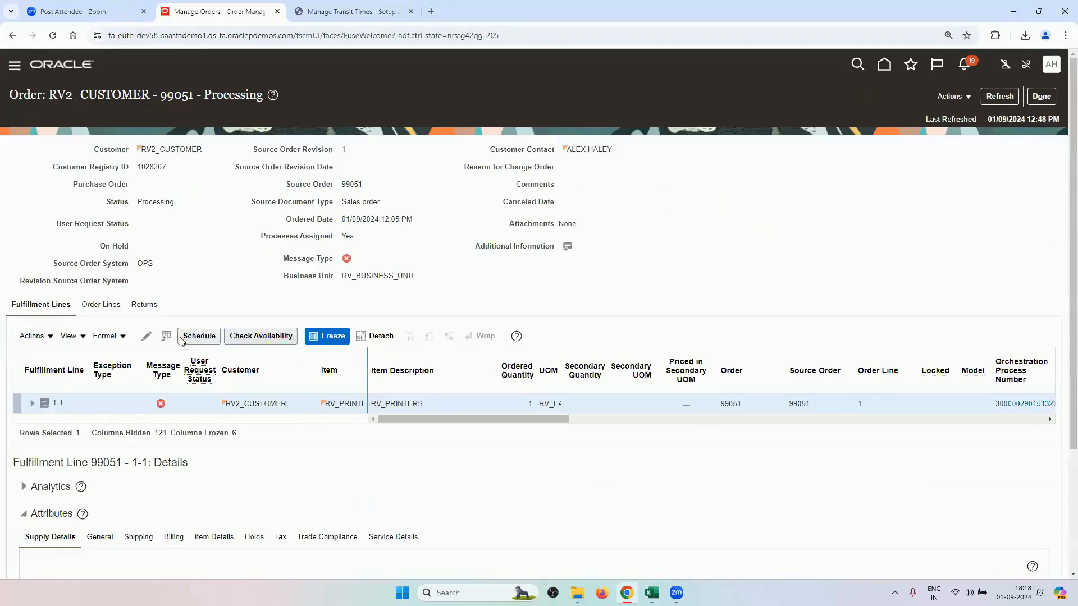
{"action": "scroll", "coordinate": [320, 477], "scroll_direction": "down", "scroll_amount": 3}
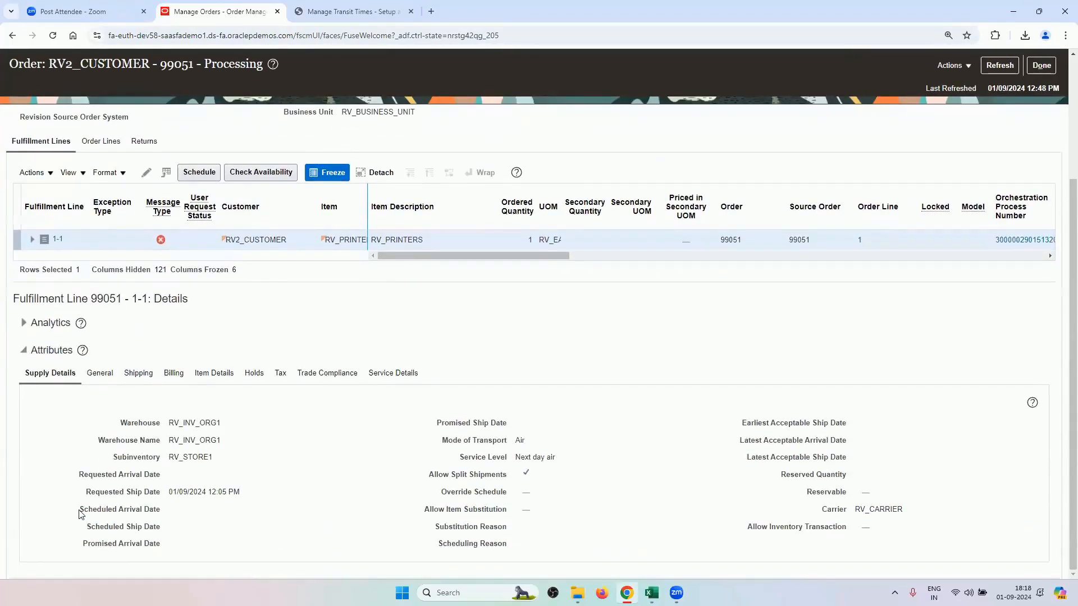
{"action": "left_click_drag", "start_coordinate": [79, 509], "coordinate": [166, 516]}
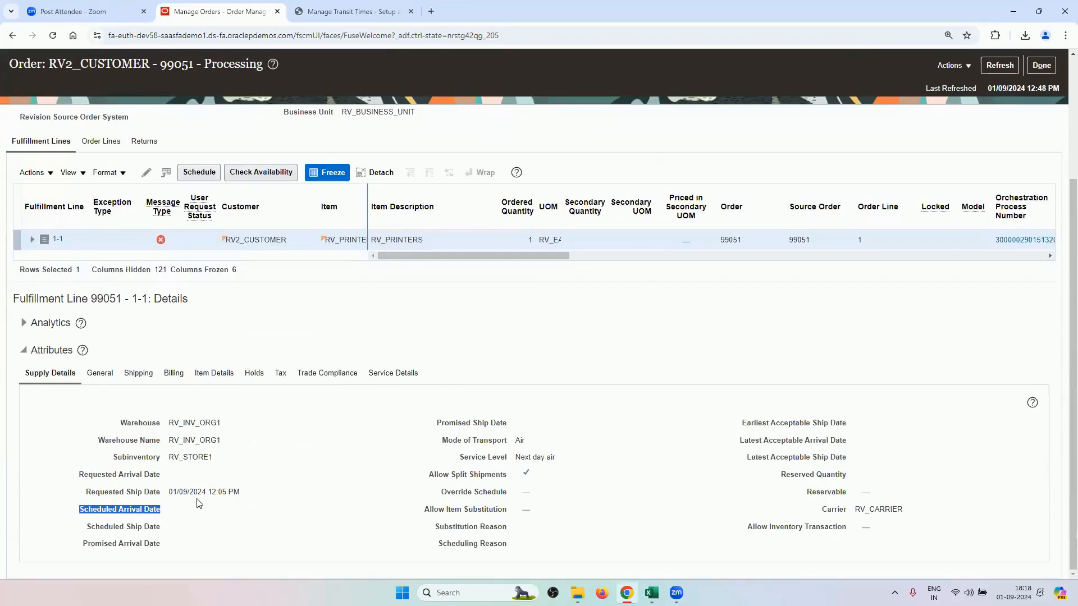
- Examine the order's warehouse name, customer and supply details alongside the Manage Transit Times page to identify origin and destination
{"action": "left_click", "coordinate": [349, 12]}
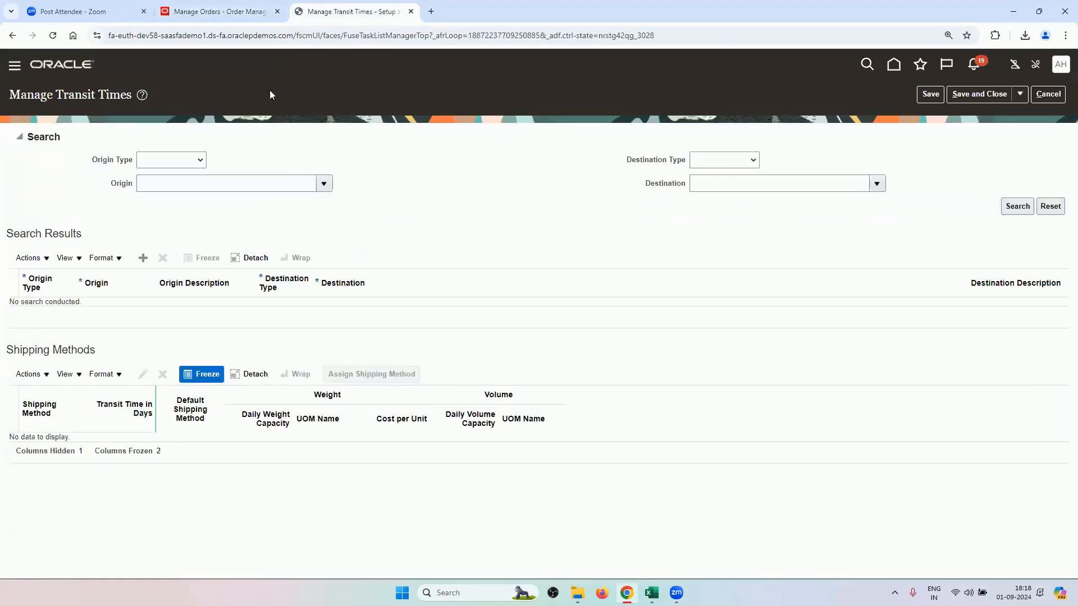
{"action": "left_click", "coordinate": [229, 4]}
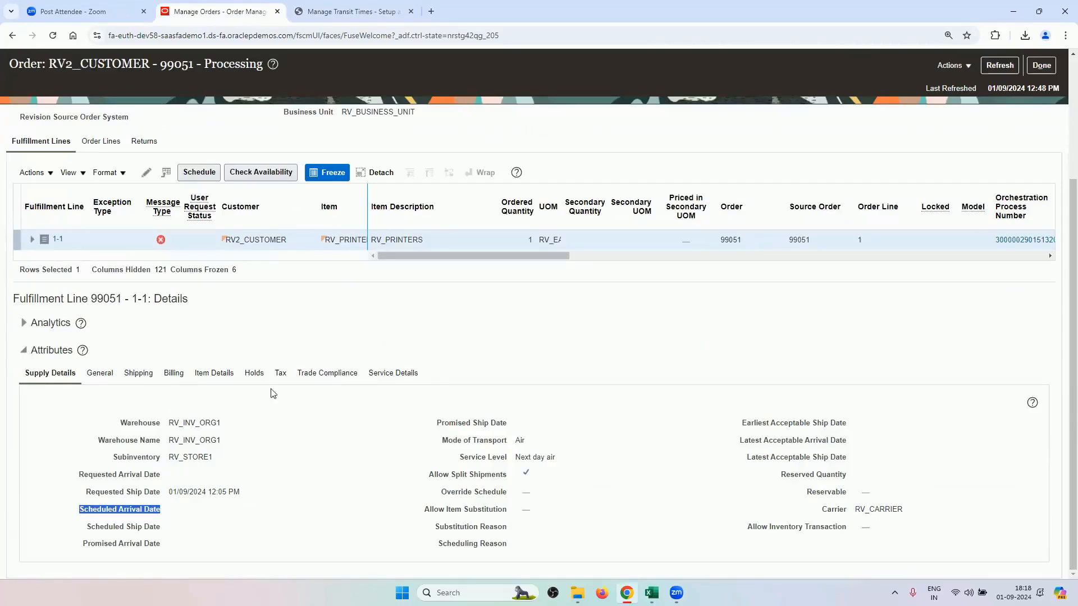
{"action": "left_click_drag", "start_coordinate": [222, 440], "coordinate": [168, 445]}
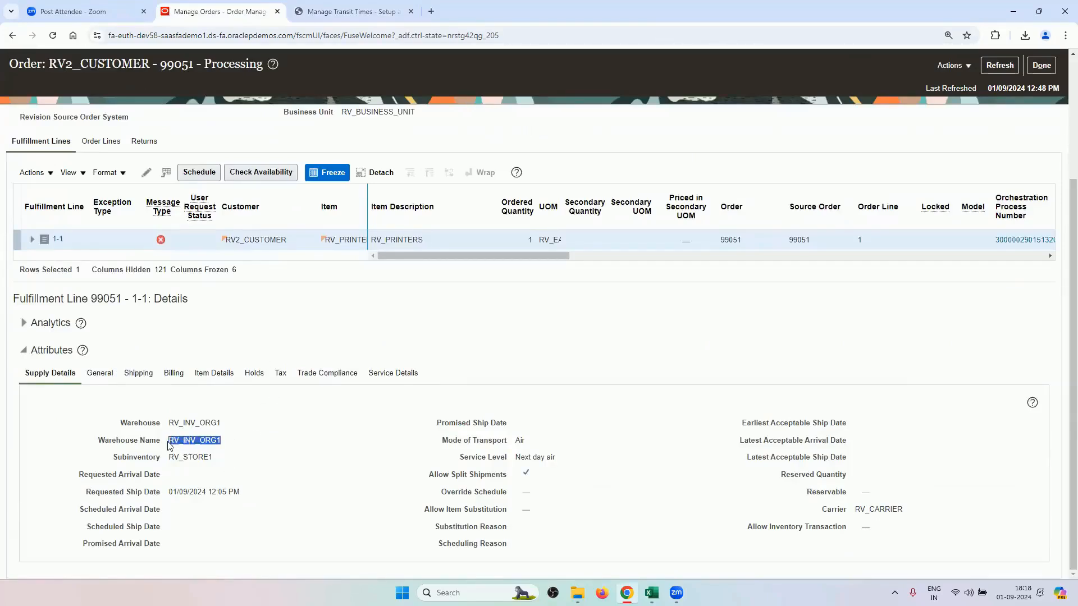
{"action": "scroll", "coordinate": [253, 339], "scroll_direction": "up", "scroll_amount": 3}
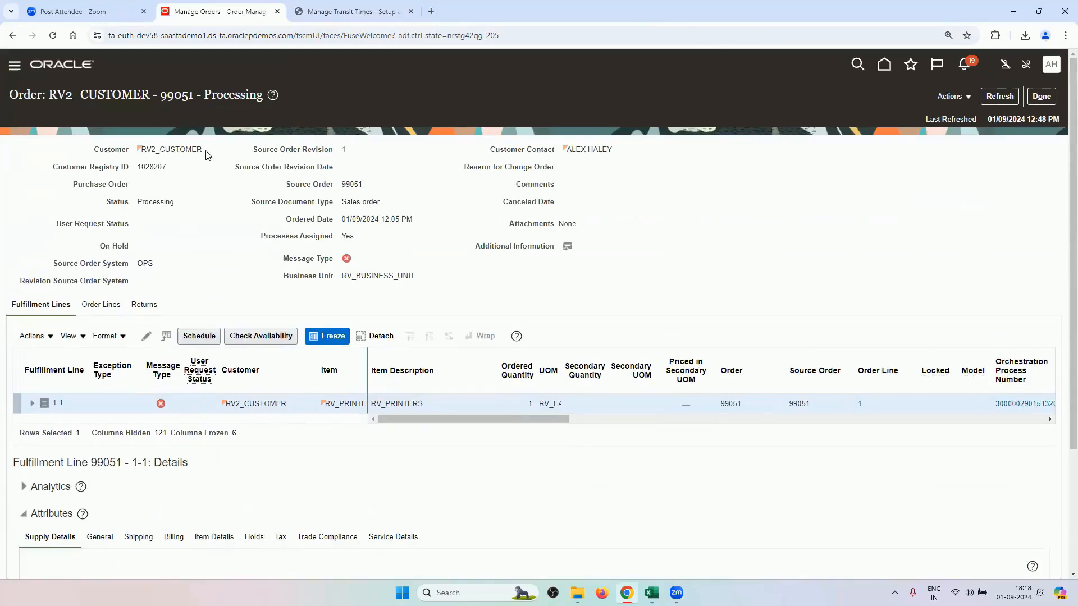
{"action": "left_click_drag", "start_coordinate": [208, 155], "coordinate": [138, 150]}
{"action": "scroll", "coordinate": [241, 292], "scroll_direction": "down", "scroll_amount": 1}
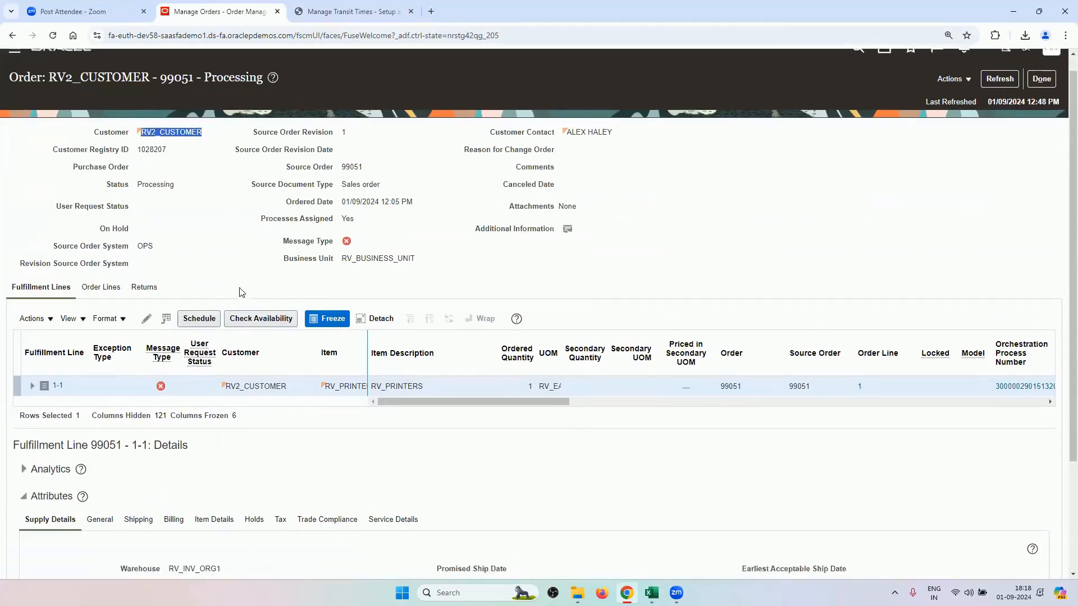
{"action": "left_click", "coordinate": [360, 10]}
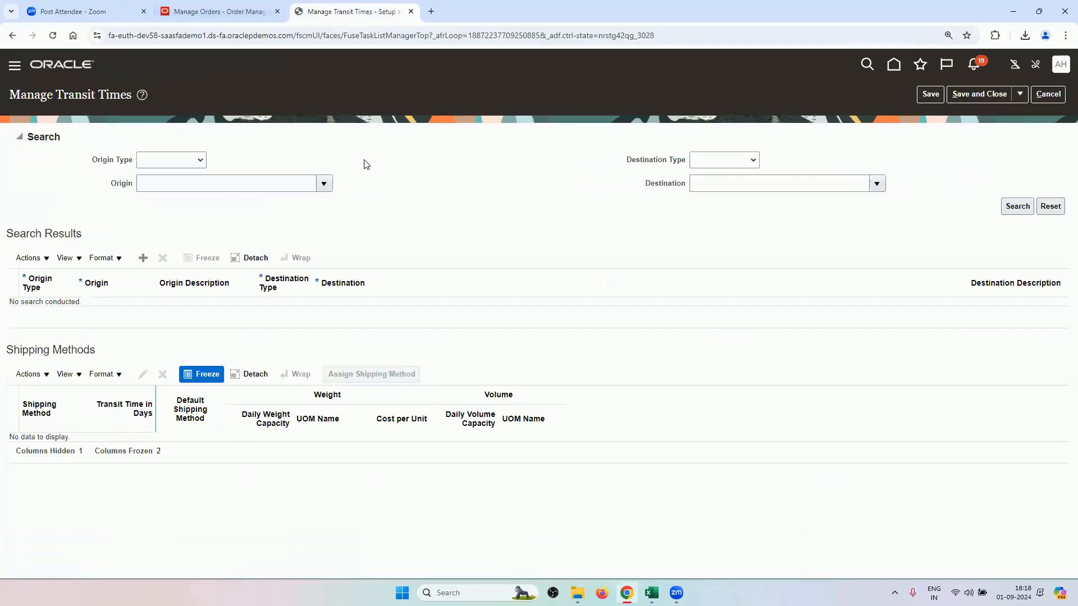
{"action": "left_click", "coordinate": [219, 11]}
{"action": "scroll", "coordinate": [230, 449], "scroll_direction": "down", "scroll_amount": 2}
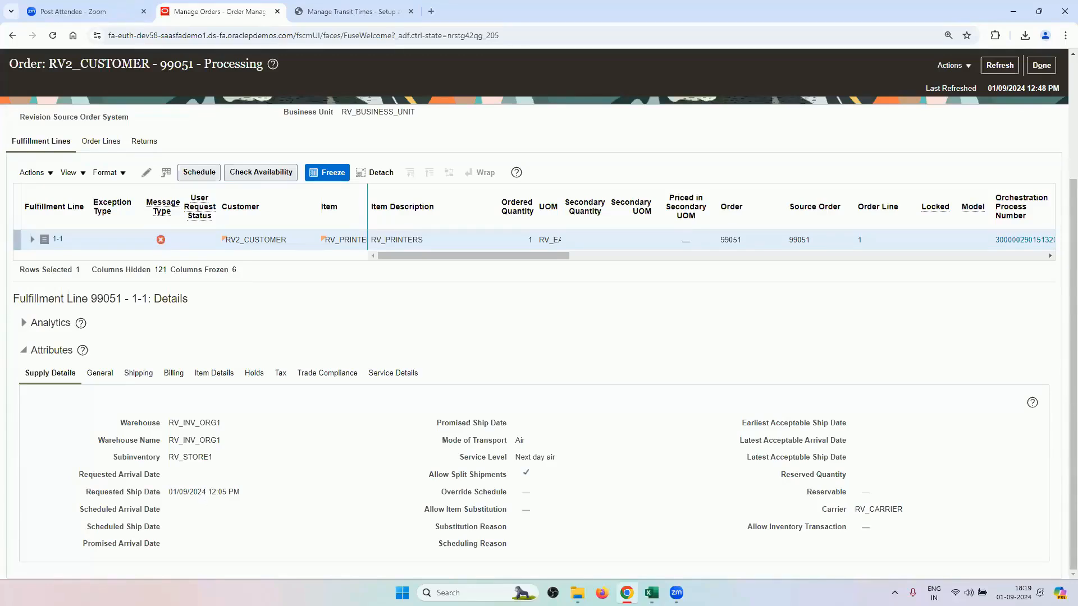
- In Manage Transit Times, set the new row's origin type to Internal location and its origin to RV_LOCATION1
{"action": "left_click", "coordinate": [348, 9]}
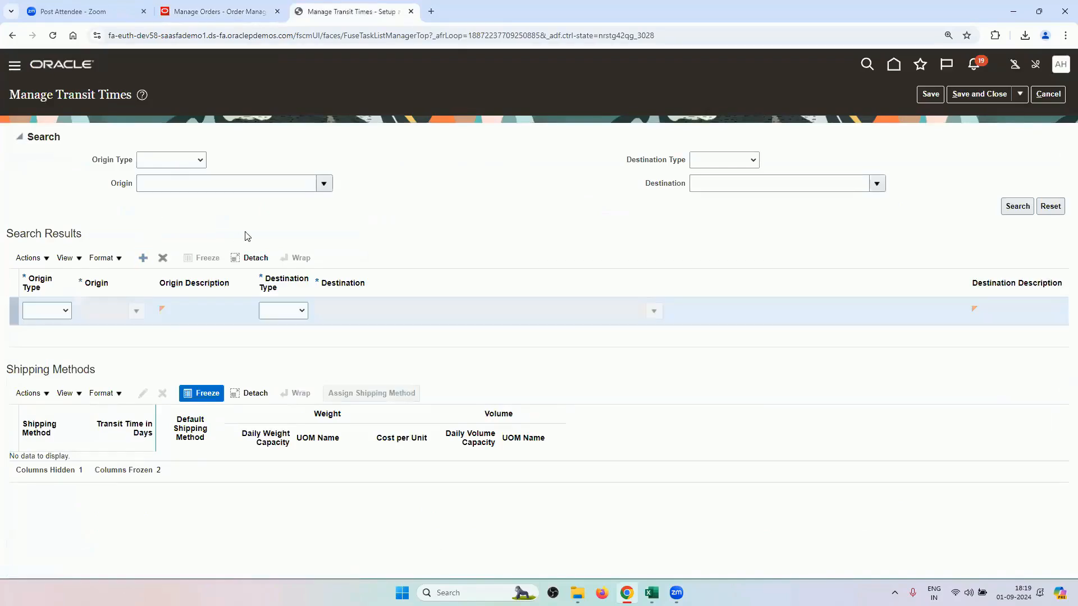
{"action": "left_click", "coordinate": [58, 321]}
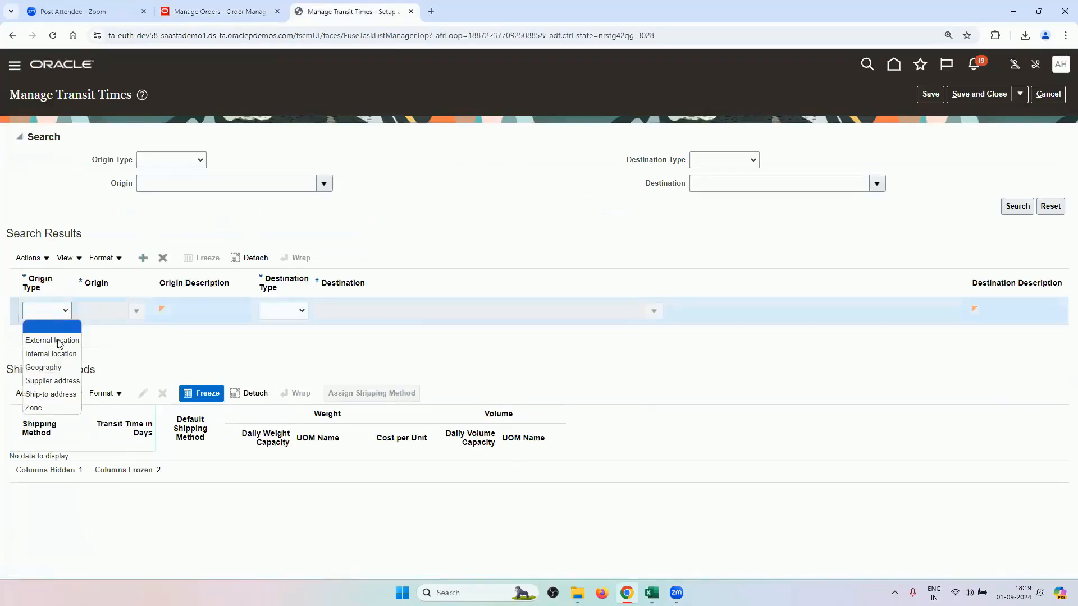
{"action": "left_click", "coordinate": [61, 351]}
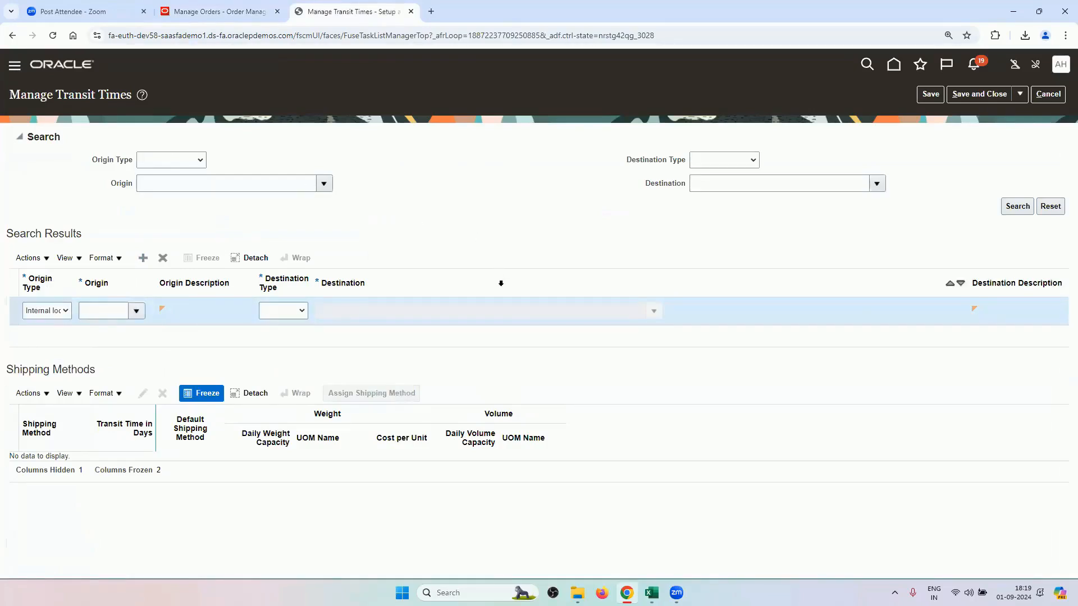
{"action": "left_click", "coordinate": [135, 311]}
{"action": "left_click", "coordinate": [113, 520]}
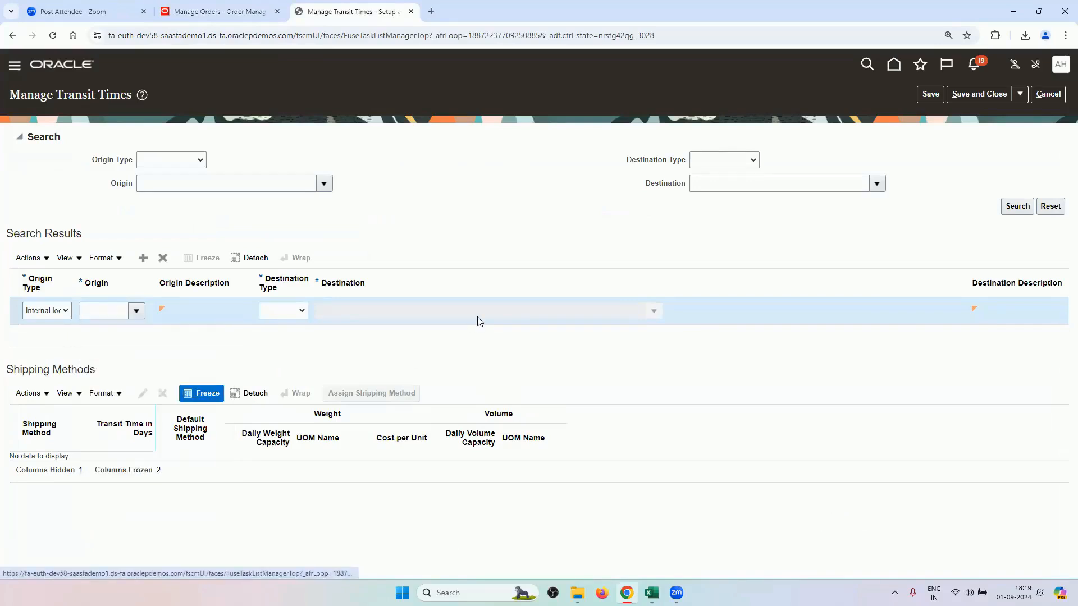
{"action": "type", "text": "RV"}
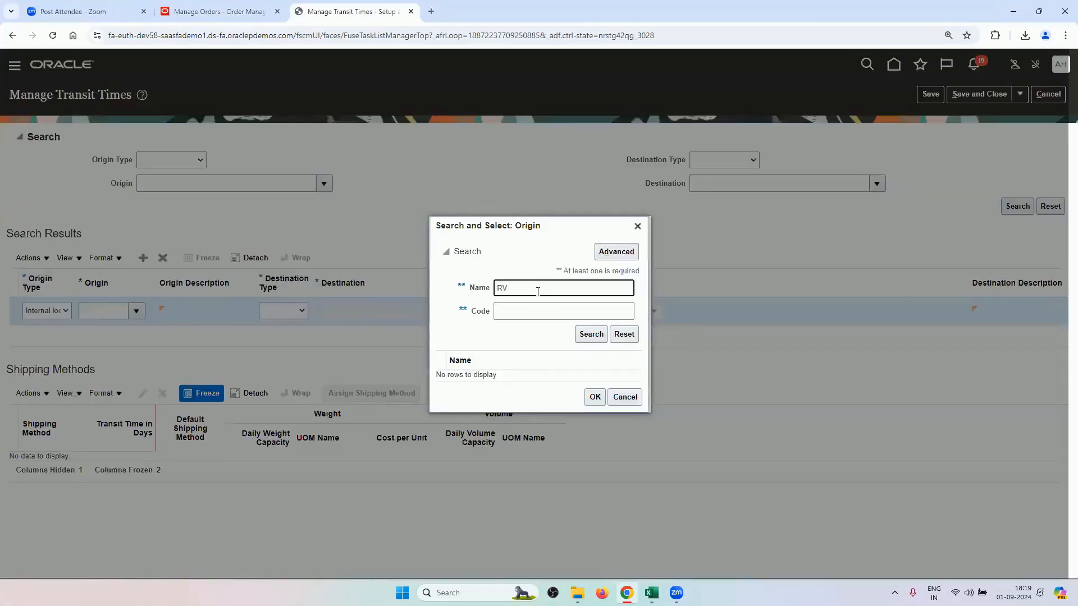
{"action": "key", "text": "Return"}
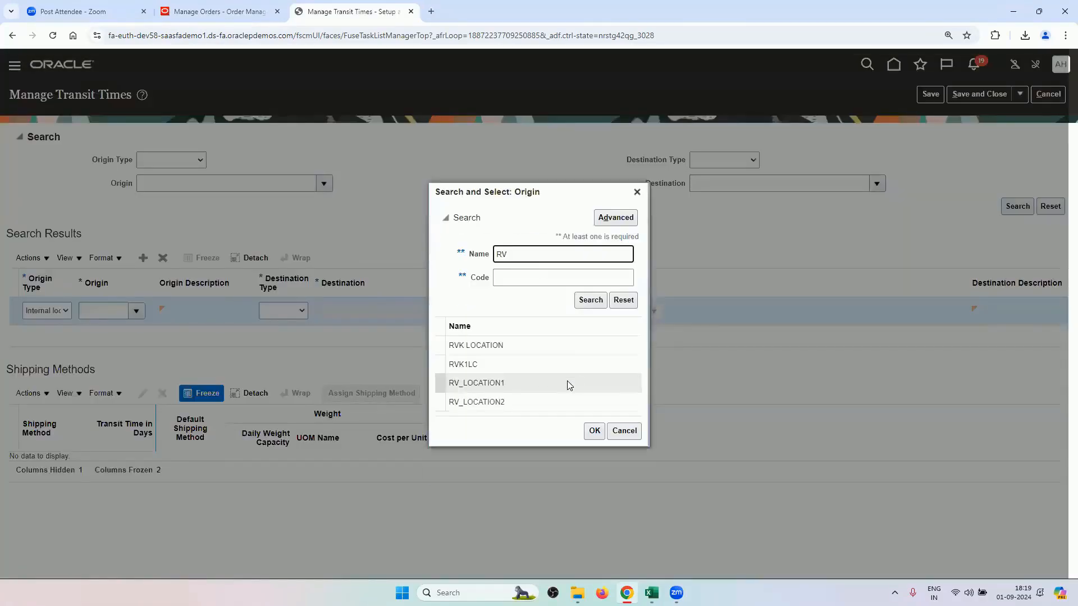
{"action": "left_click", "coordinate": [569, 387]}
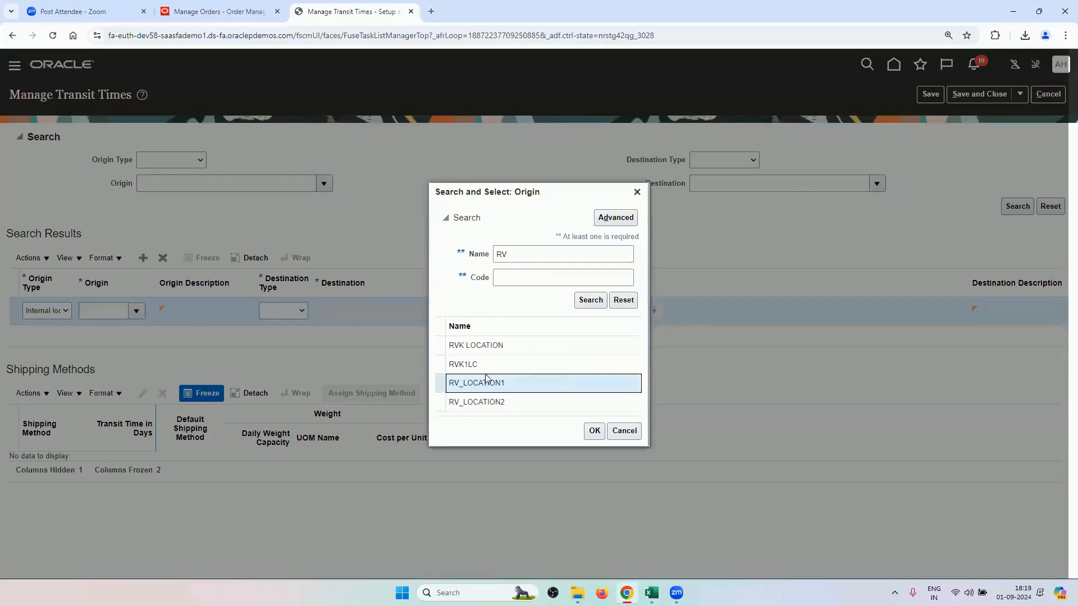
{"action": "left_click", "coordinate": [497, 404]}
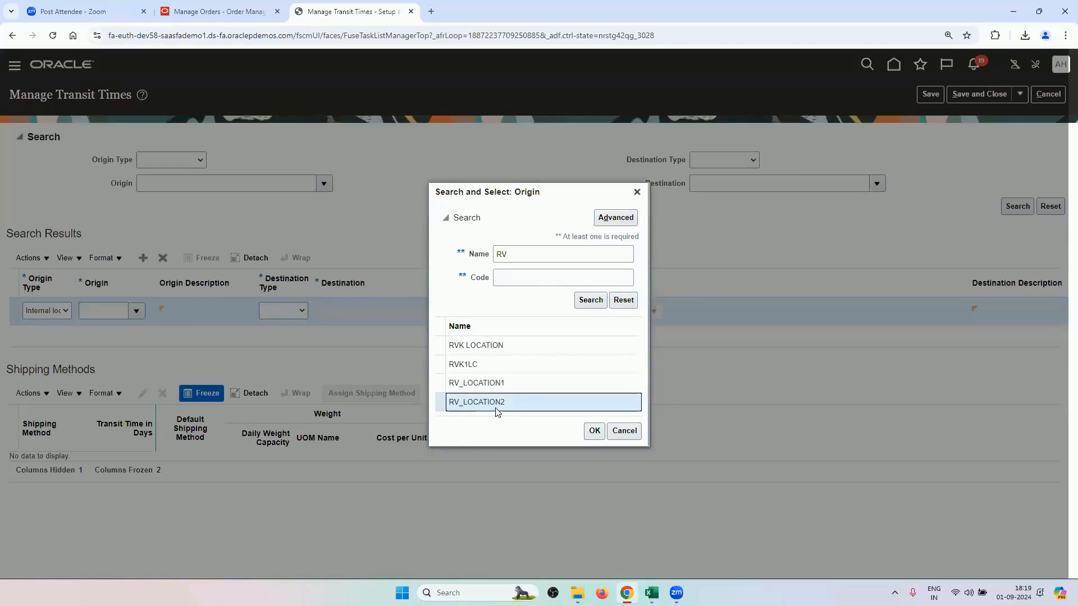
{"action": "left_click", "coordinate": [526, 386]}
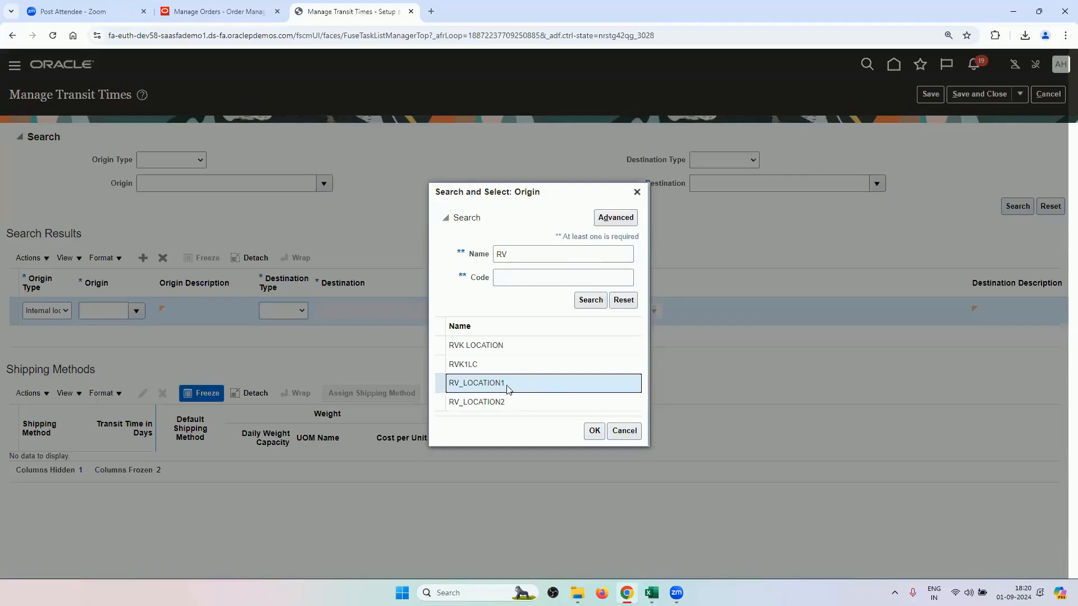
{"action": "left_click", "coordinate": [594, 431]}
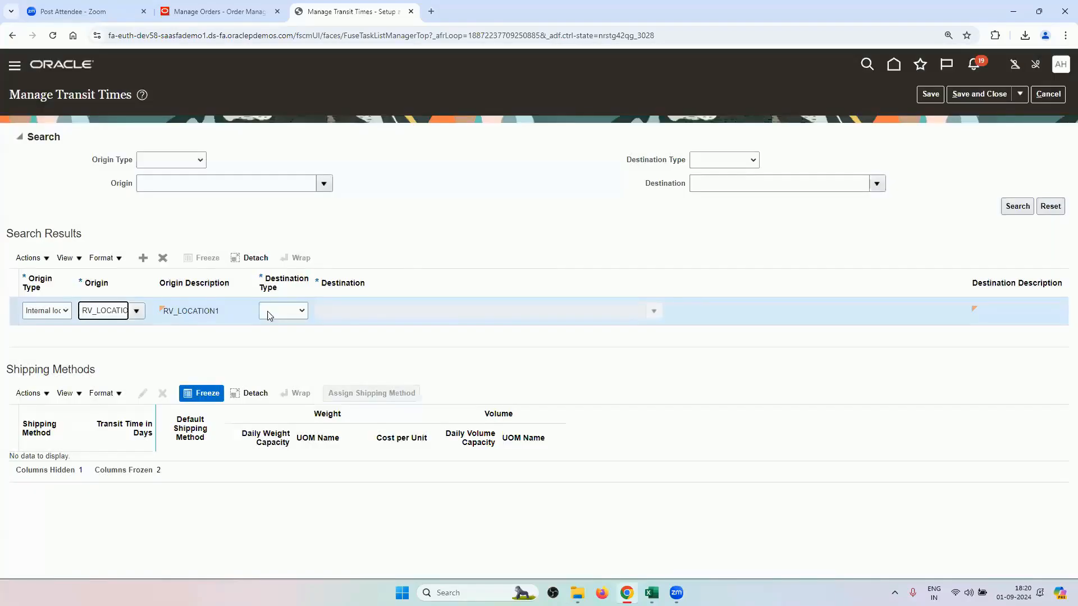
- Set the RV_LOCATION1 row's destination type to Ship-to address and choose RV2_CUSTOMER as the destination
{"action": "left_click", "coordinate": [283, 312]}
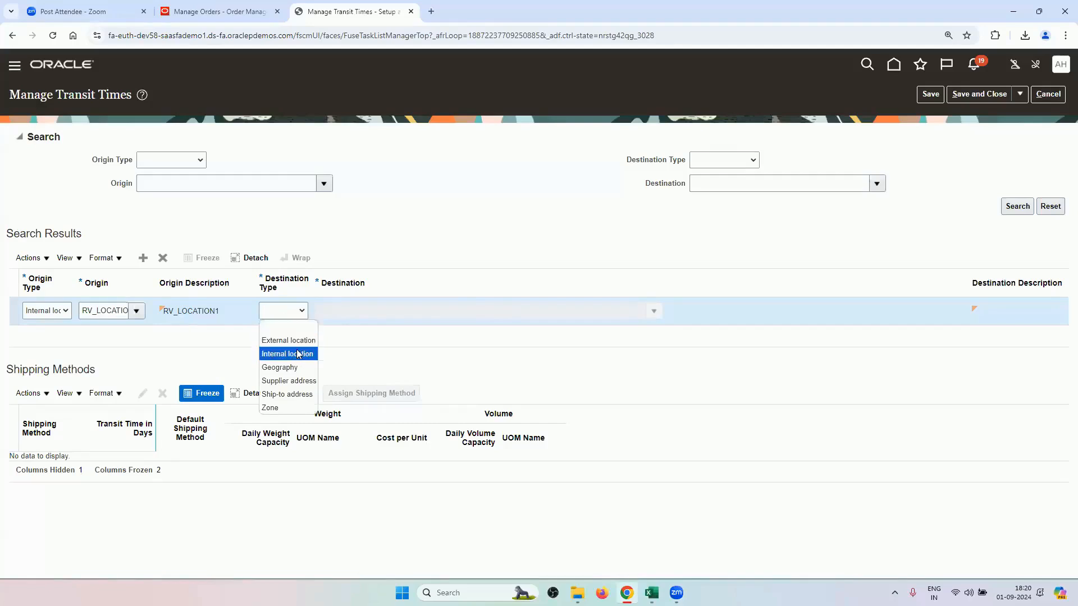
{"action": "left_click", "coordinate": [289, 394]}
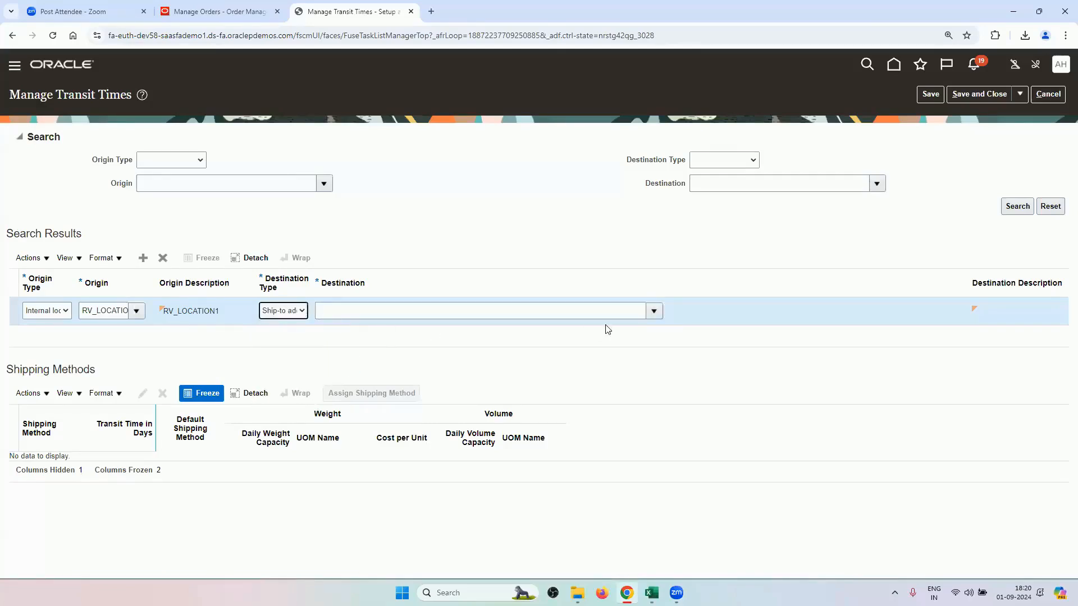
{"action": "left_click", "coordinate": [654, 312]}
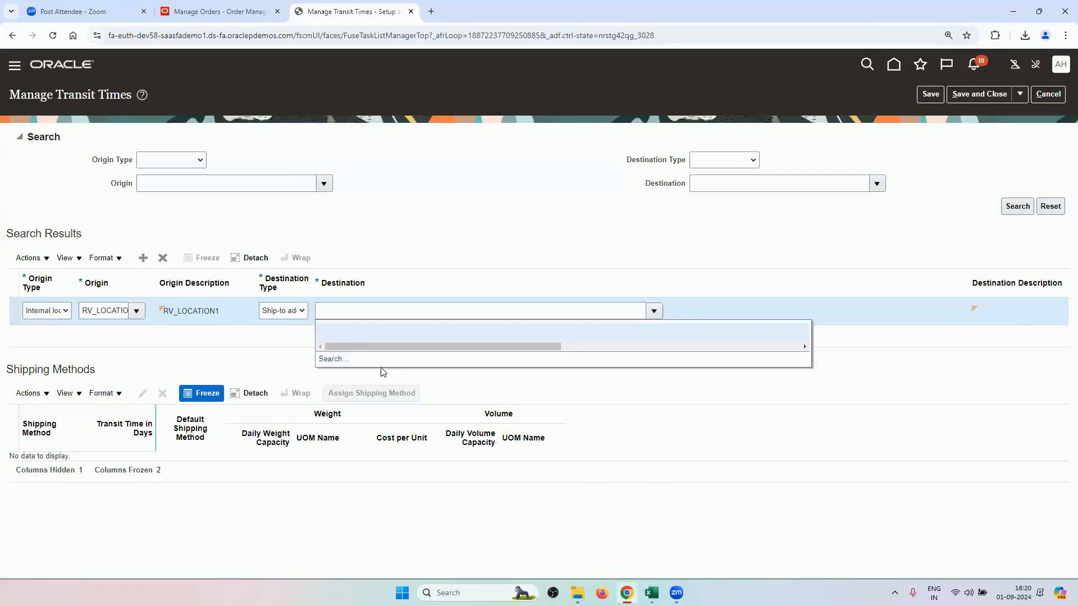
{"action": "left_click", "coordinate": [333, 359]}
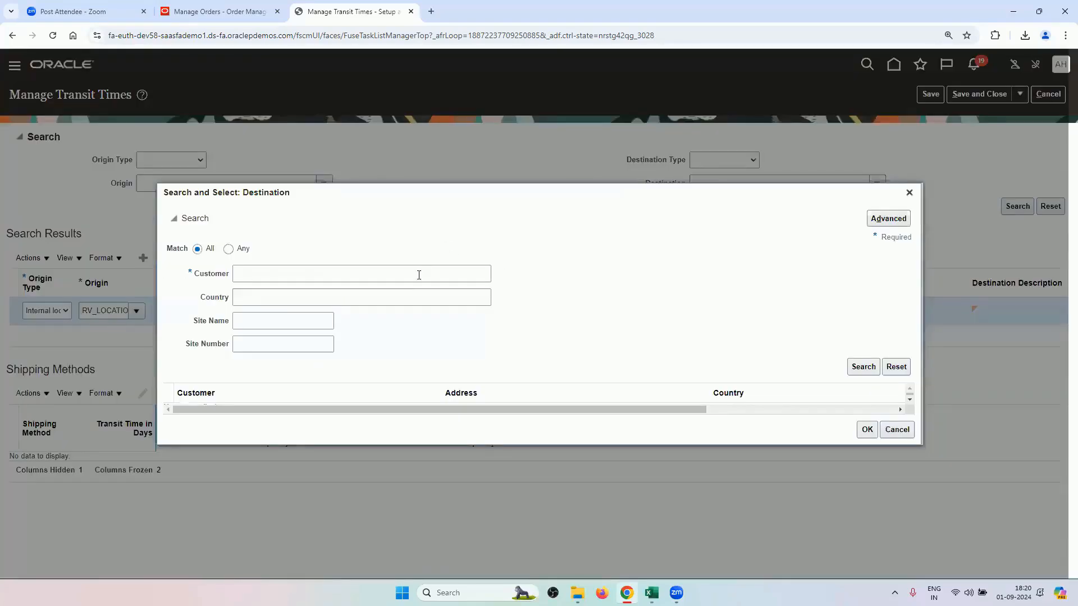
{"action": "left_click", "coordinate": [417, 275]}
{"action": "type", "text": "RV2"}
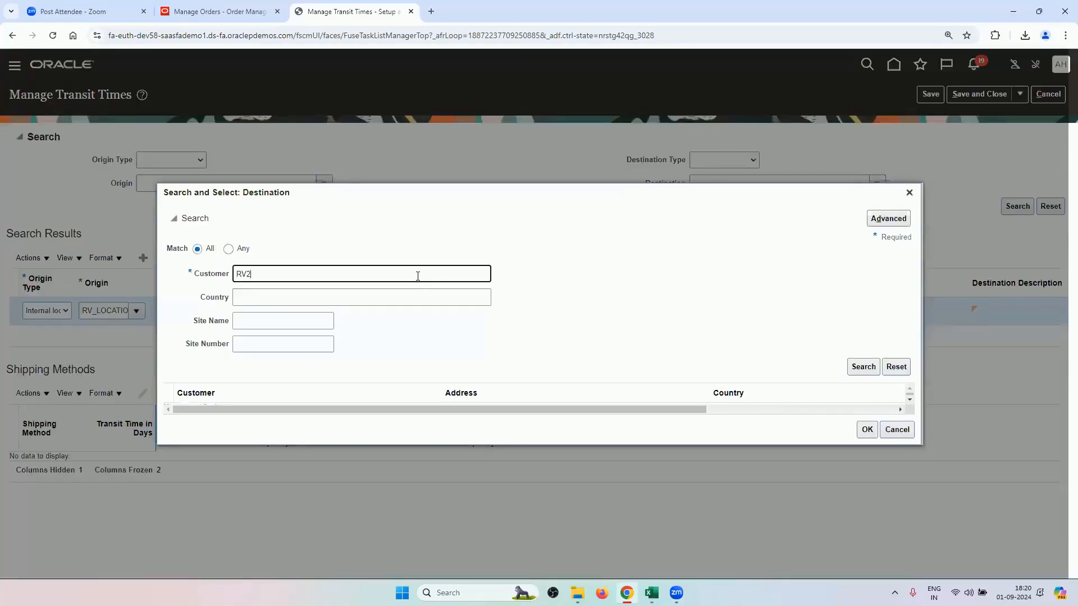
{"action": "key", "text": "Return"}
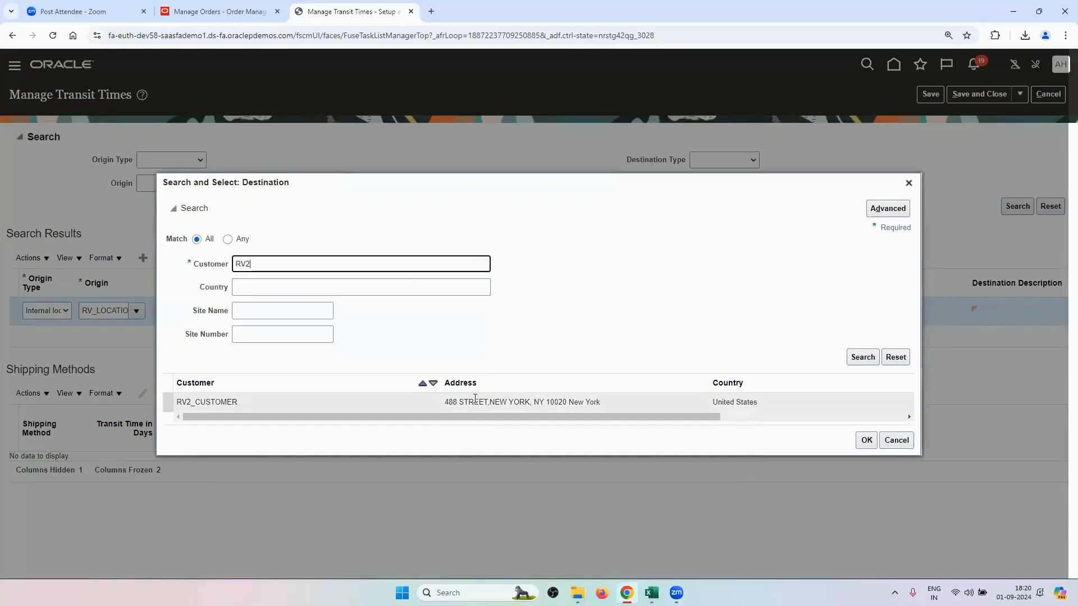
{"action": "left_click", "coordinate": [474, 402]}
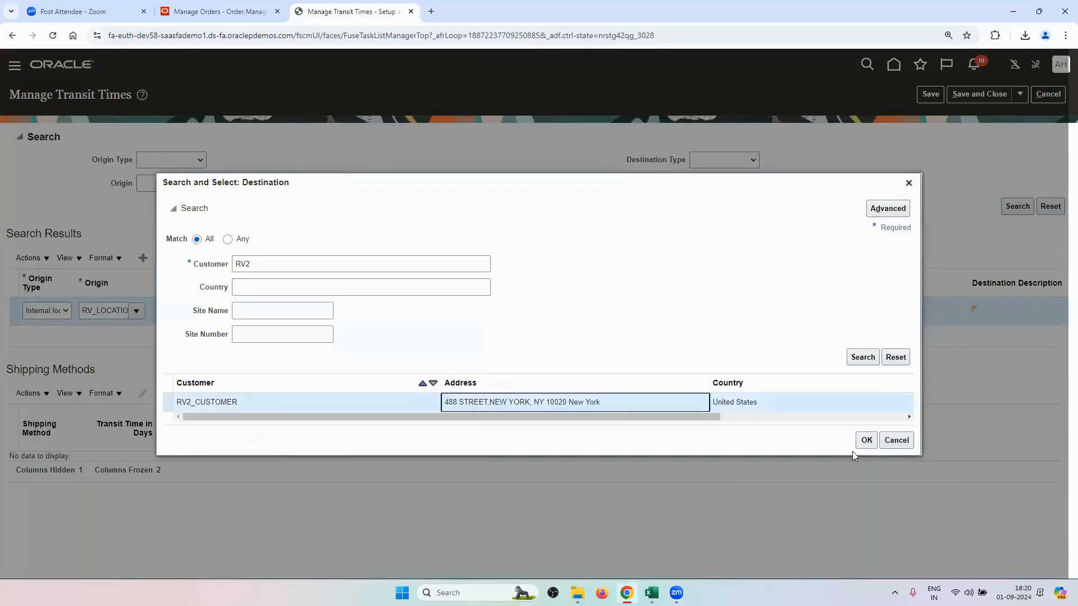
{"action": "left_click", "coordinate": [865, 440]}
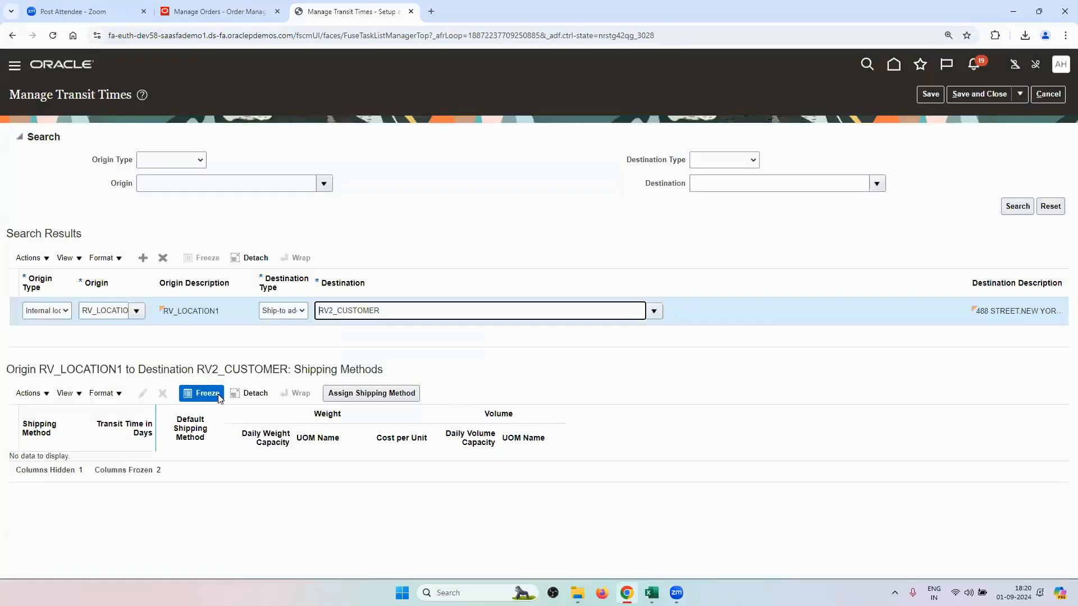
- Assign RV_CARRIER-Air-Next day air as the route's default shipping method with a transit time of 4 days, and save
{"action": "left_click", "coordinate": [366, 394]}
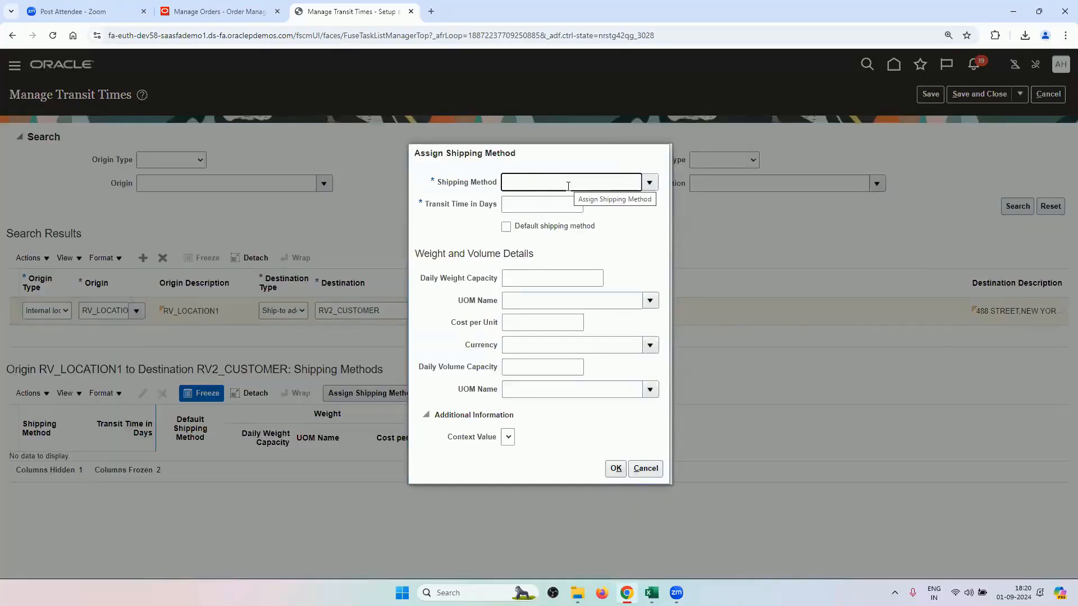
{"action": "type", "text": "RV"}
{"action": "key", "text": "Tab"}
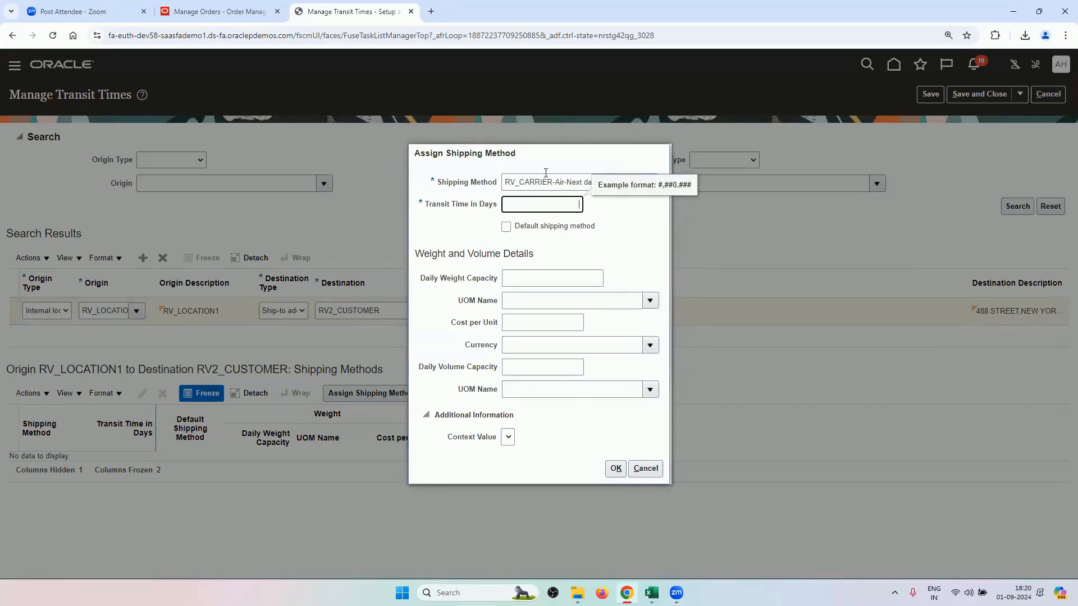
{"action": "left_click_drag", "start_coordinate": [533, 153], "coordinate": [679, 177]}
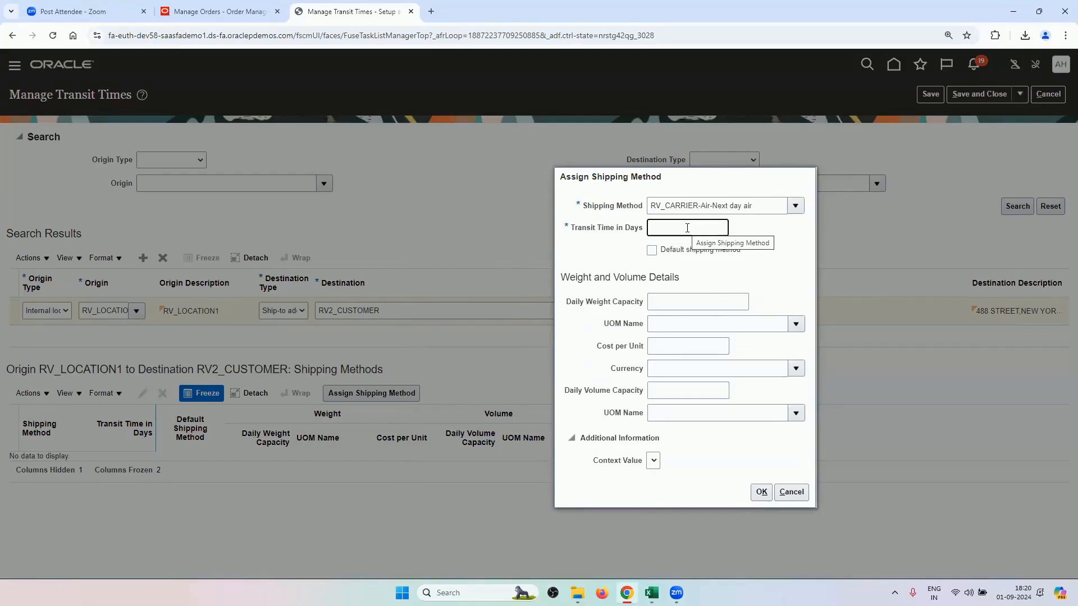
{"action": "type", "text": "4"}
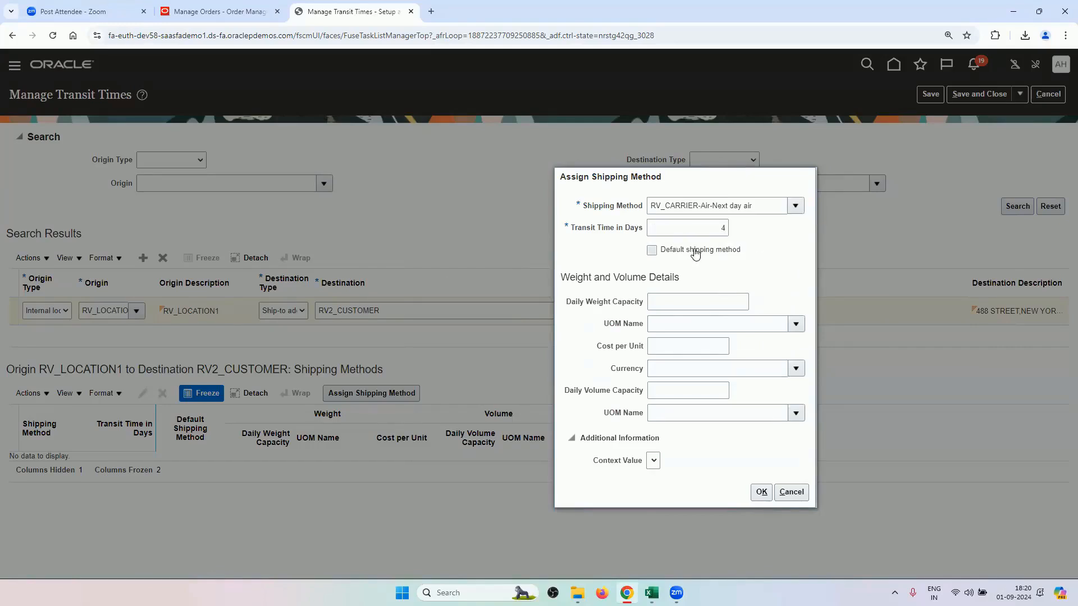
{"action": "left_click", "coordinate": [698, 251]}
{"action": "left_click", "coordinate": [758, 493]}
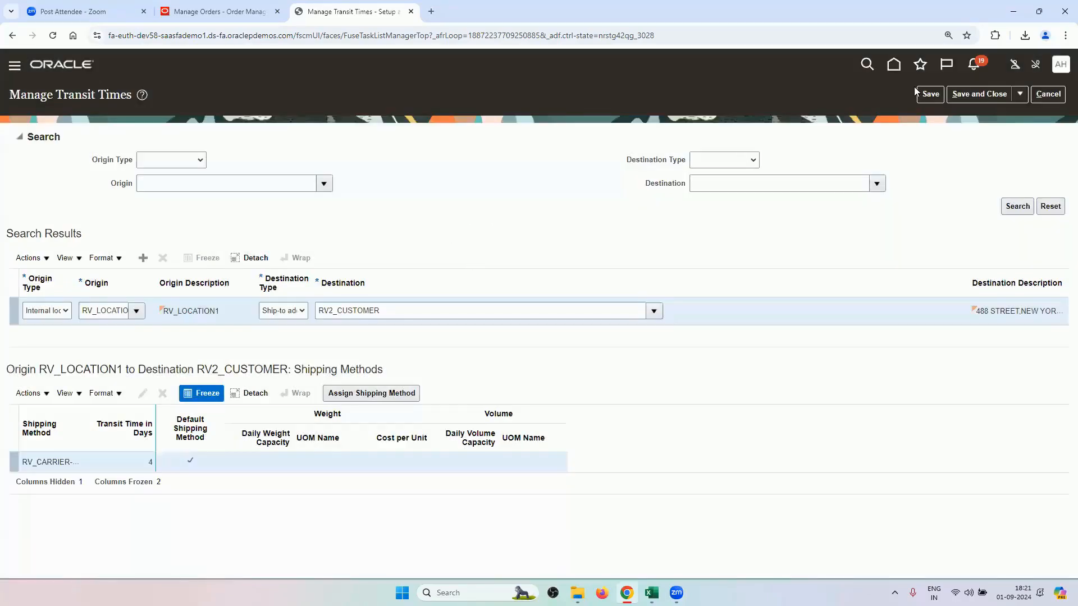
{"action": "left_click", "coordinate": [920, 97]}
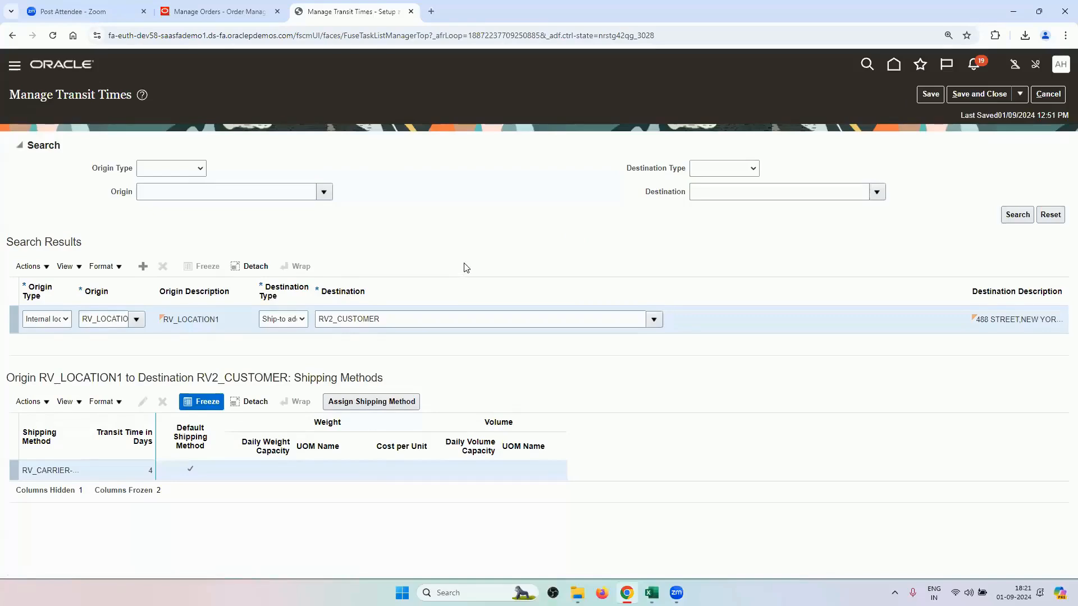
- Add another transit time row with origin type Internal location and origin RV_LOCATION2
{"action": "left_click", "coordinate": [144, 267]}
{"action": "left_click", "coordinate": [49, 319]}
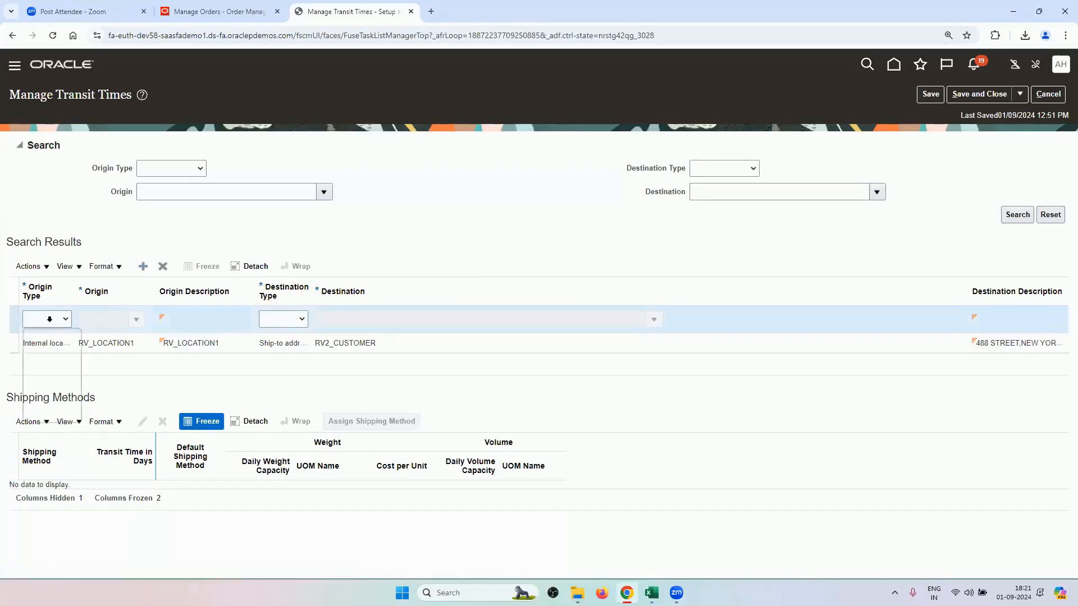
{"action": "left_click", "coordinate": [45, 349]}
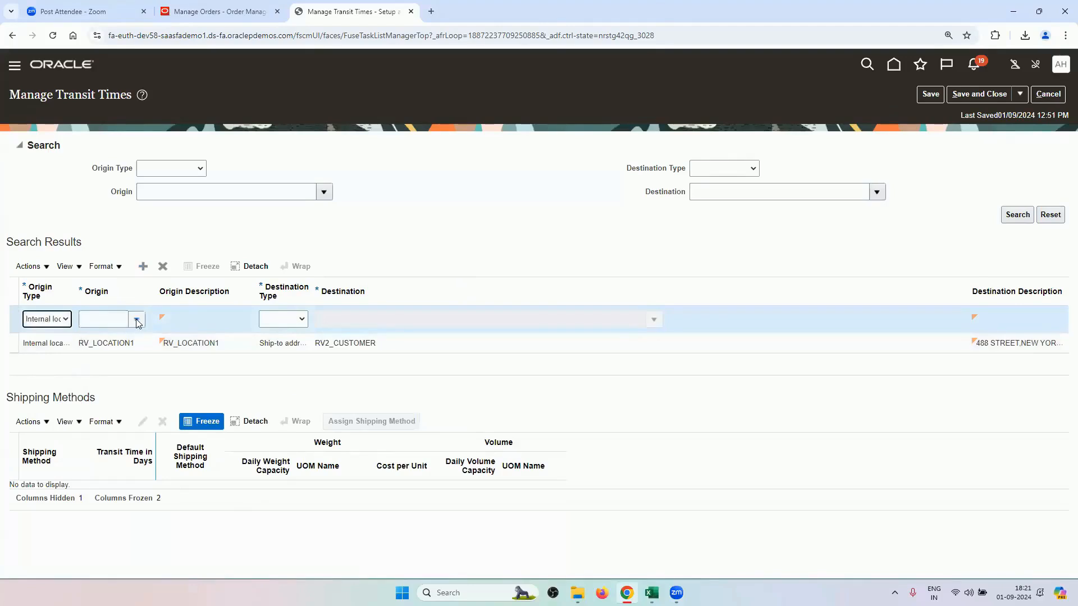
{"action": "left_click", "coordinate": [136, 320]}
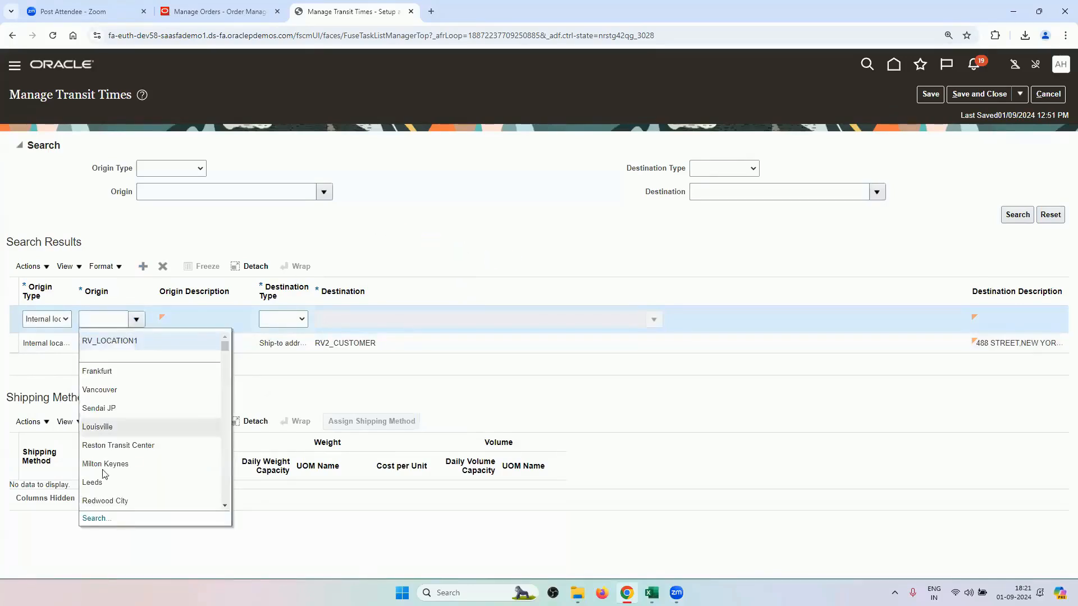
{"action": "left_click", "coordinate": [107, 517]}
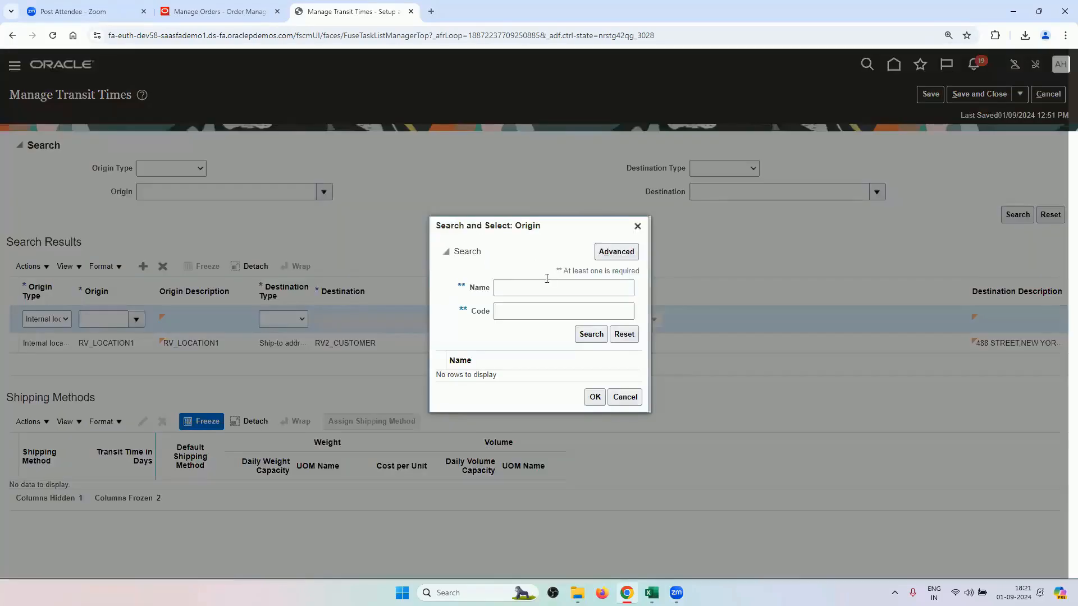
{"action": "left_click", "coordinate": [546, 289]}
{"action": "type", "text": "RV"}
{"action": "left_click", "coordinate": [589, 335]}
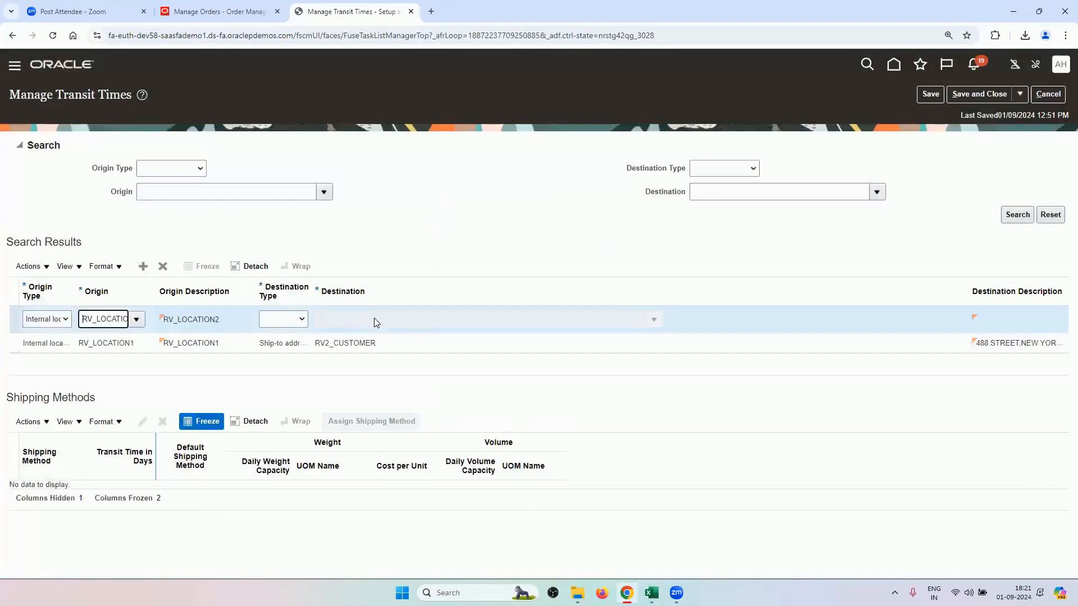
- Set the RV_LOCATION2 row's destination type to Ship-to address and choose RV2_CUSTOMER as the destination
{"action": "left_click", "coordinate": [296, 319]}
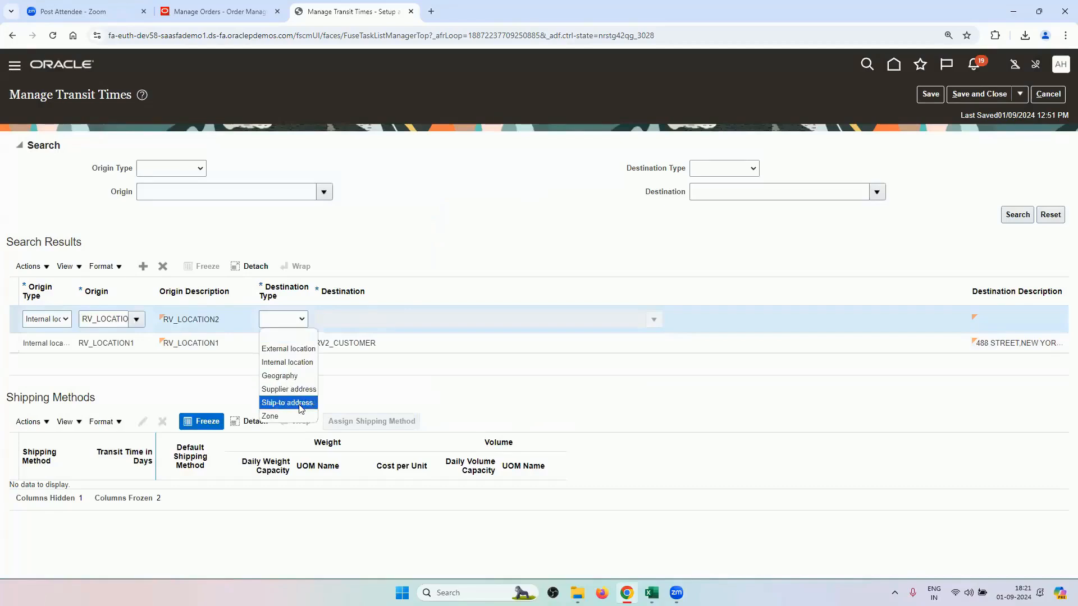
{"action": "left_click", "coordinate": [292, 403]}
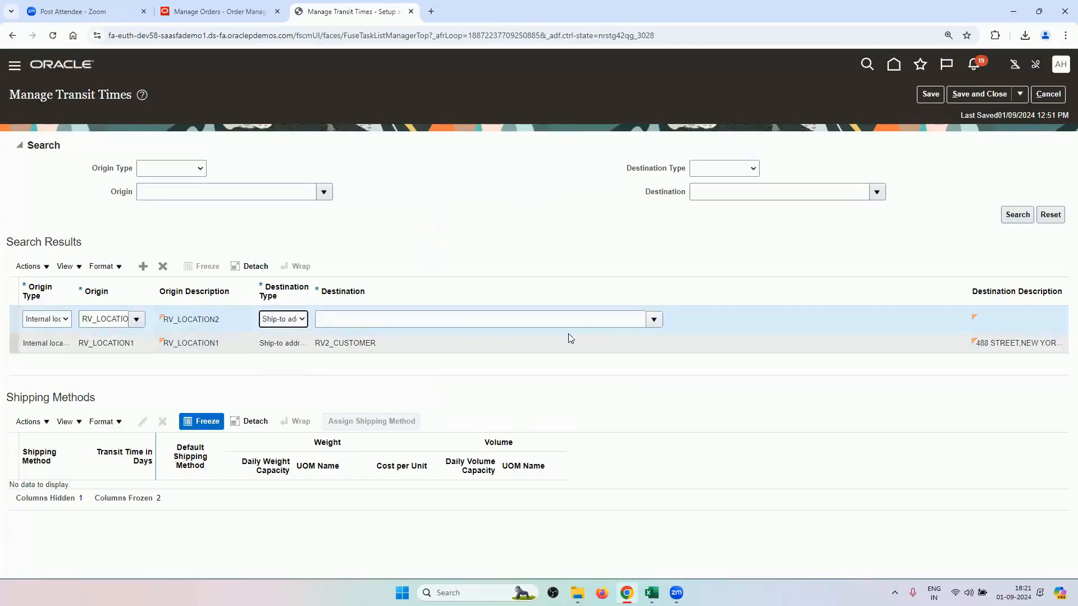
{"action": "left_click", "coordinate": [567, 320]}
{"action": "left_click", "coordinate": [655, 320]}
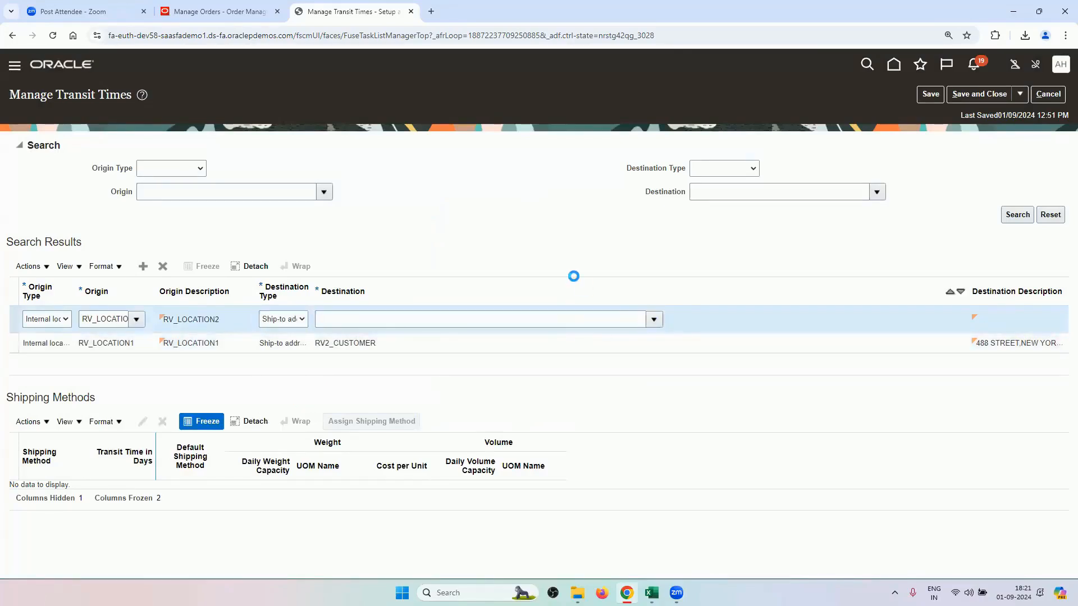
{"action": "left_click", "coordinate": [440, 370]}
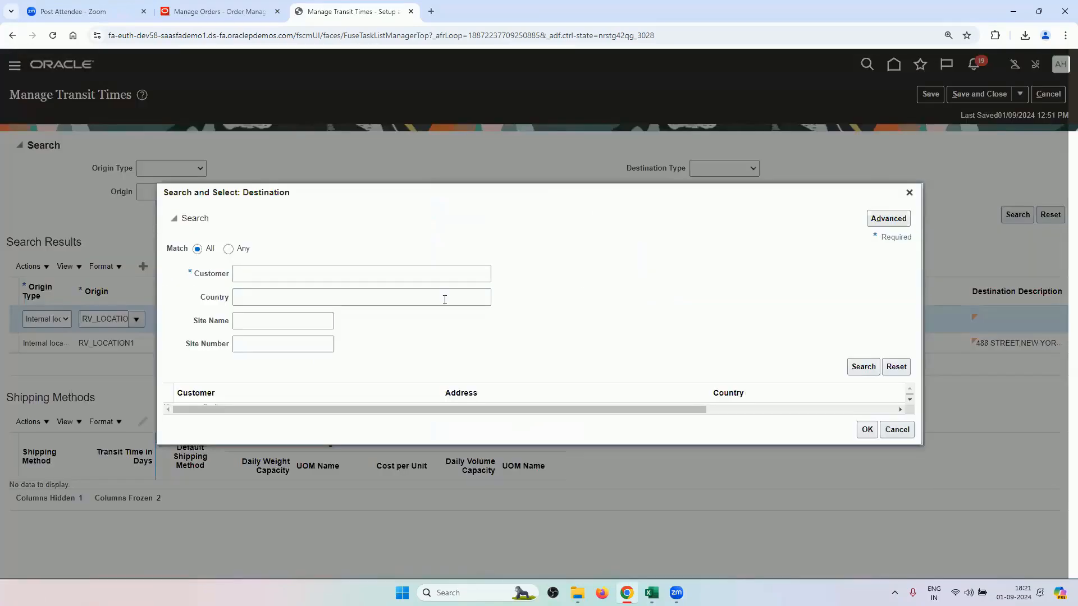
{"action": "left_click", "coordinate": [442, 279]}
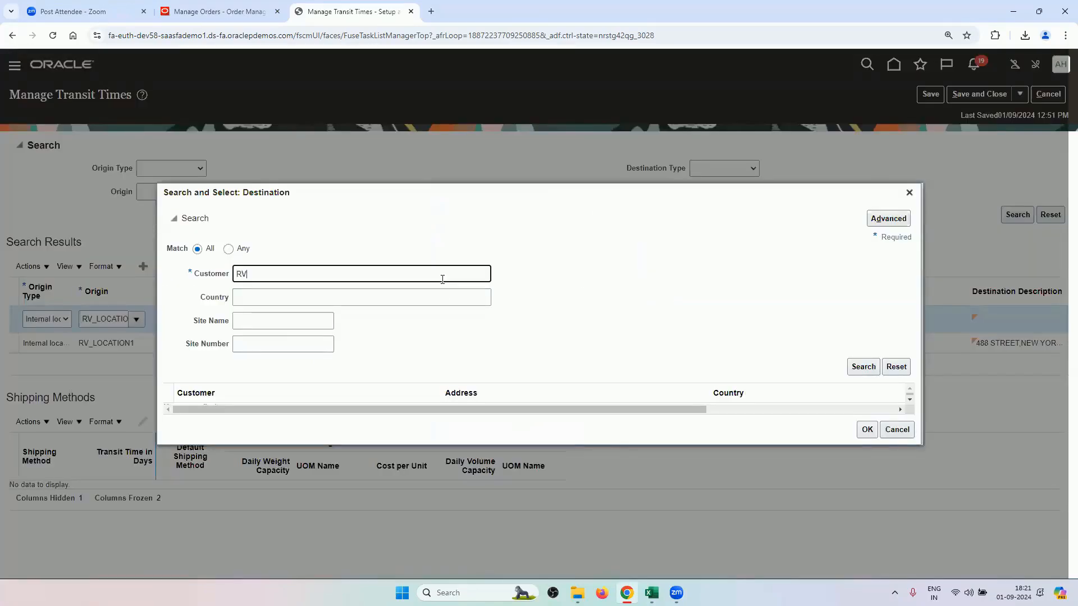
{"action": "key", "text": "Return"}
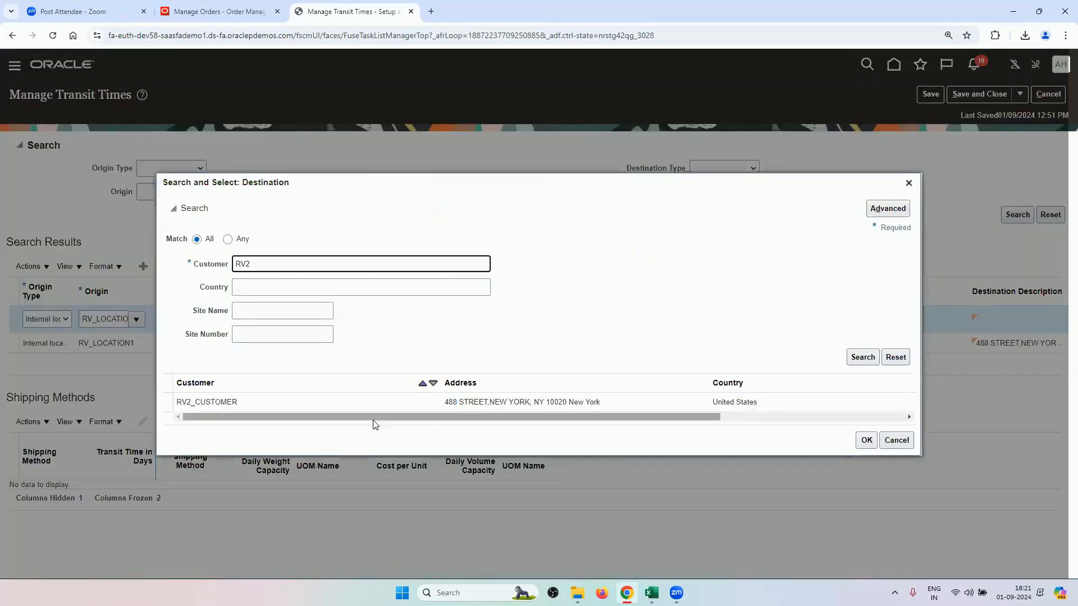
{"action": "left_click", "coordinate": [378, 402]}
{"action": "left_click", "coordinate": [867, 441]}
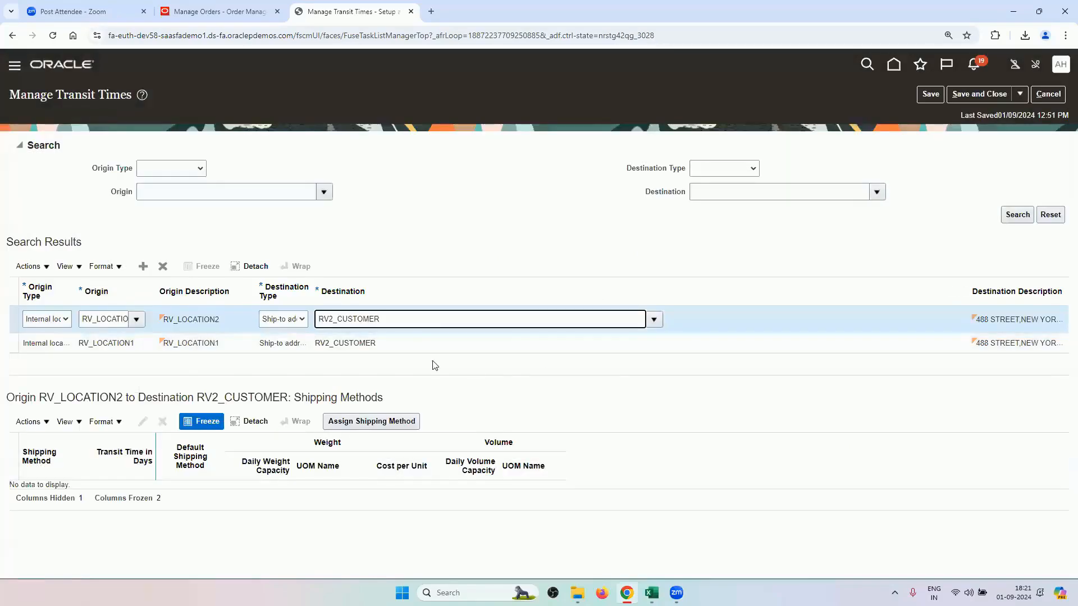
- Assign the RV_CARRIER-Air-Next day air shipping method to the RV_LOCATION2 to RV2_CUSTOMER route with a transit time of 5 days, and save
{"action": "left_click", "coordinate": [371, 421]}
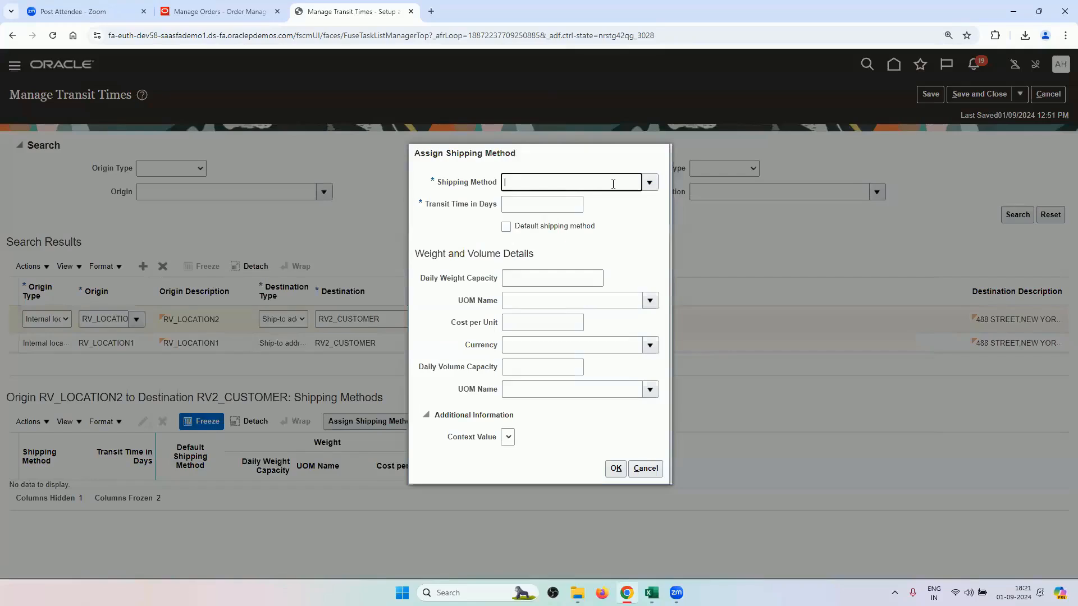
{"action": "key", "text": "Tab"}
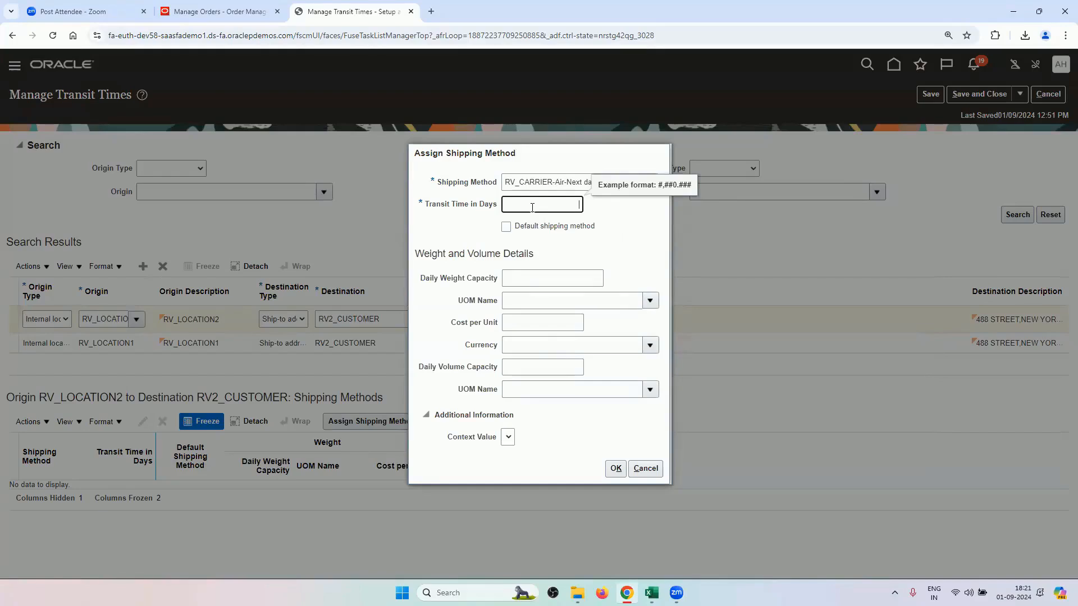
{"action": "left_click", "coordinate": [611, 248]}
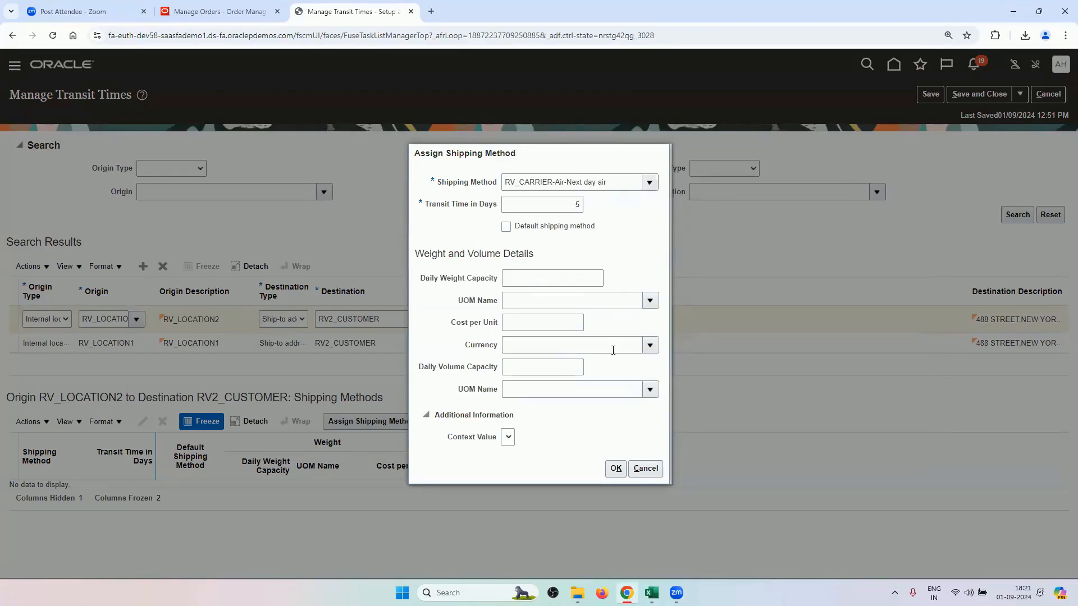
{"action": "left_click", "coordinate": [616, 469]}
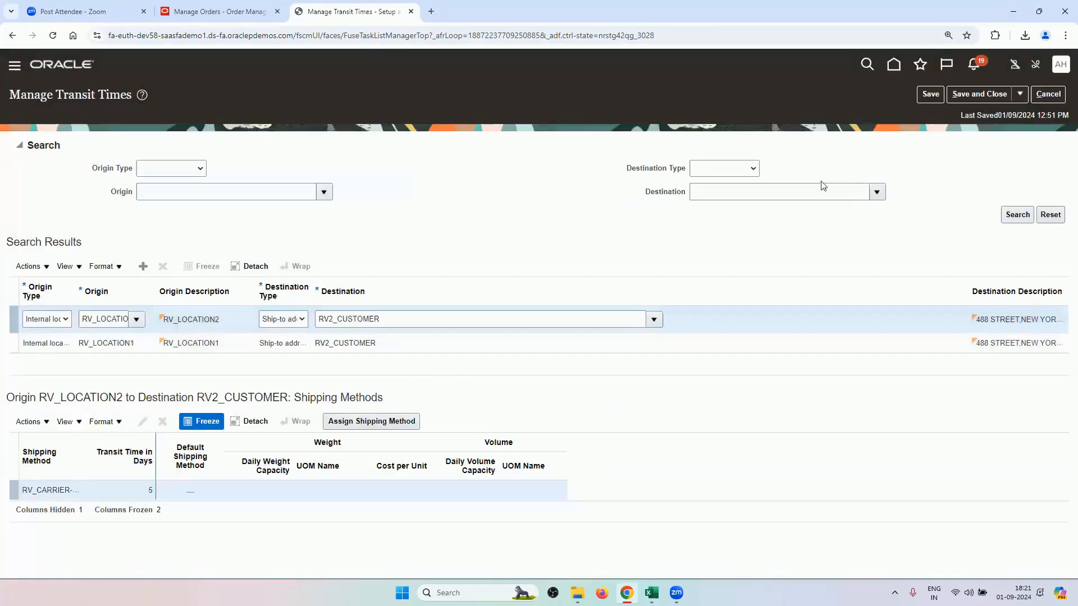
{"action": "left_click", "coordinate": [932, 95]}
{"action": "left_click", "coordinate": [930, 94]}
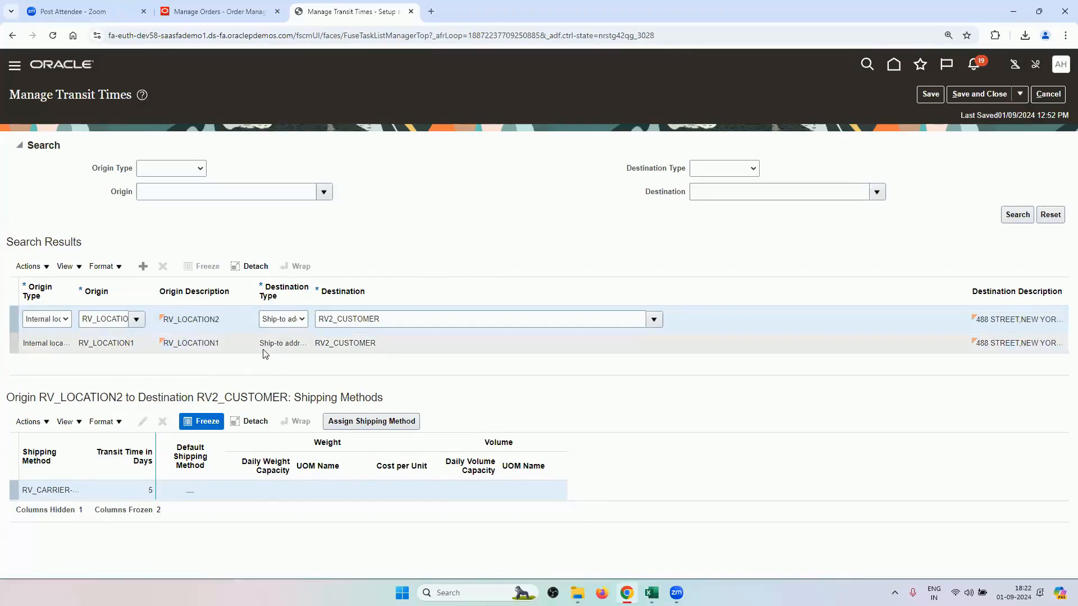
- Add a new transit time row with origin type Internal location and origin RV_LOCATION1
{"action": "left_click", "coordinate": [144, 268]}
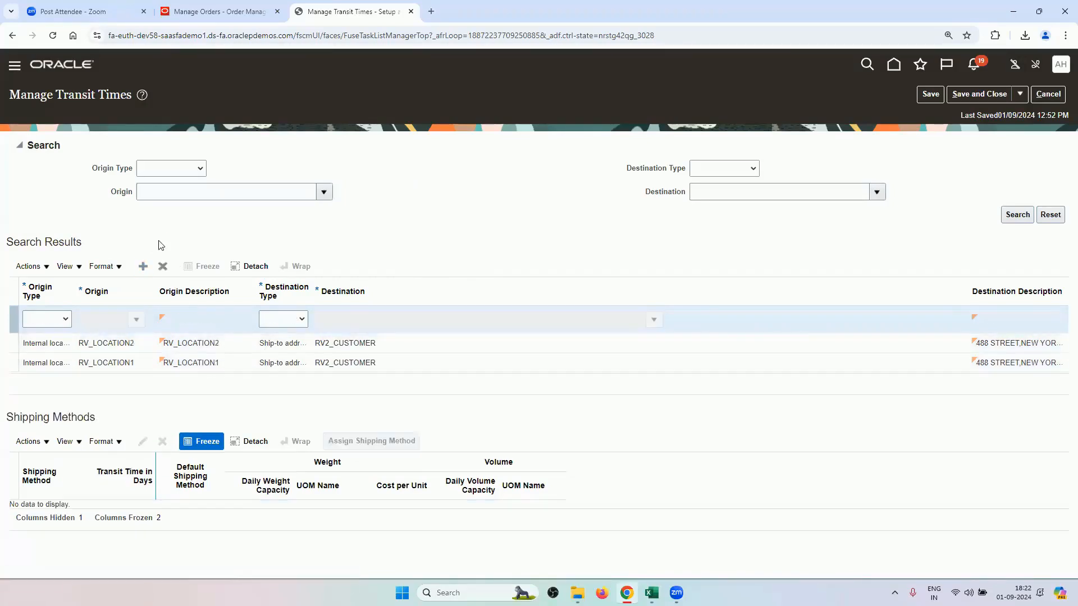
{"action": "left_click", "coordinate": [47, 320]}
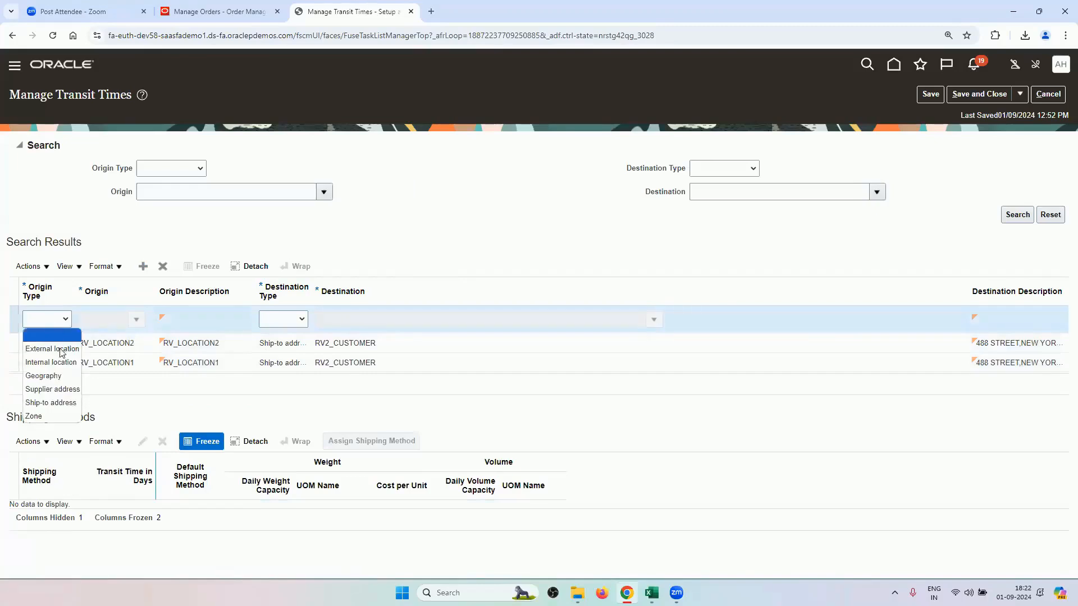
{"action": "left_click", "coordinate": [52, 358]}
{"action": "left_click", "coordinate": [109, 322]}
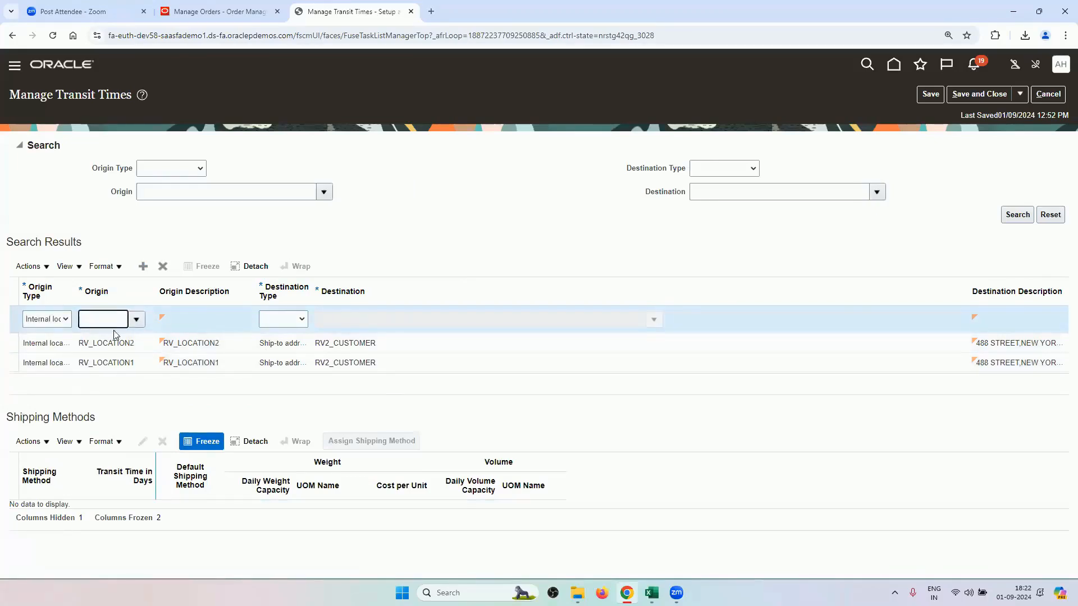
{"action": "left_click", "coordinate": [136, 320]}
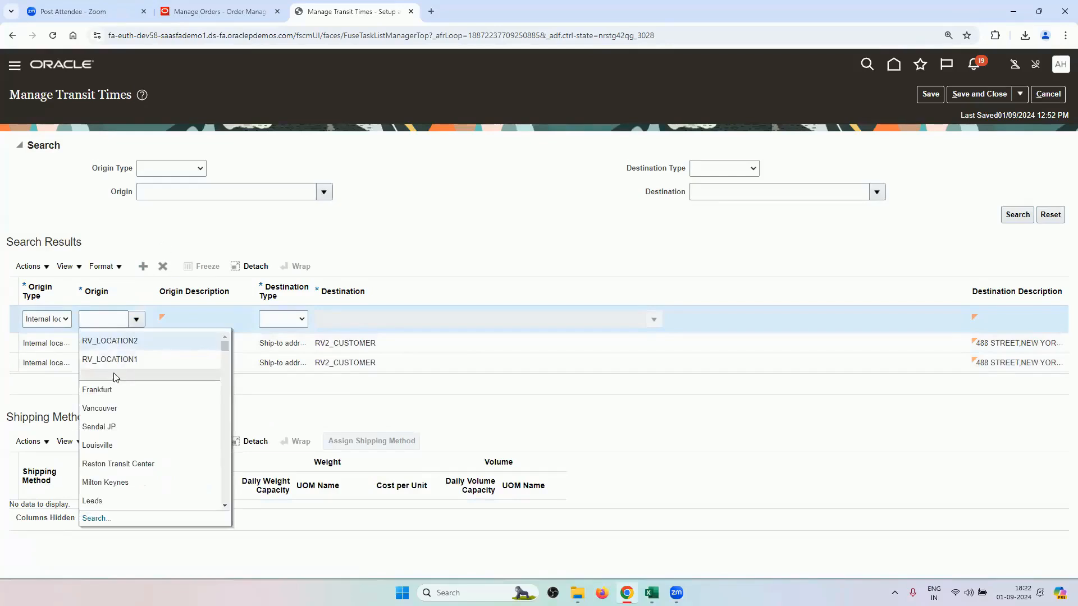
{"action": "left_click", "coordinate": [111, 359]}
- Set the new RV_LOCATION1 row's destination type to Internal location and choose RV_LOCATION2 as the destination
{"action": "left_click", "coordinate": [293, 319]}
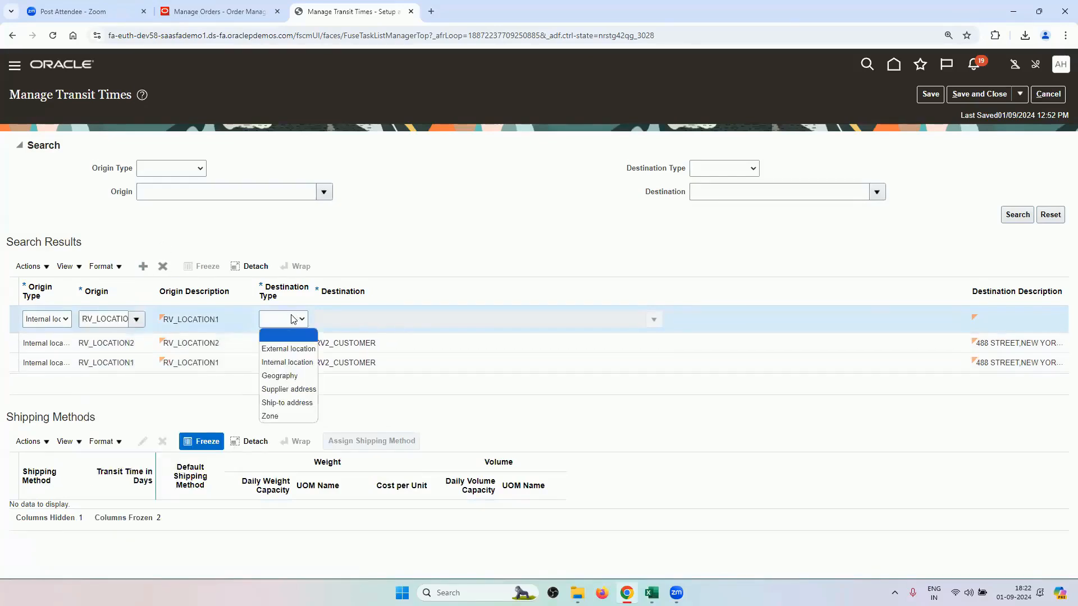
{"action": "left_click", "coordinate": [288, 362]}
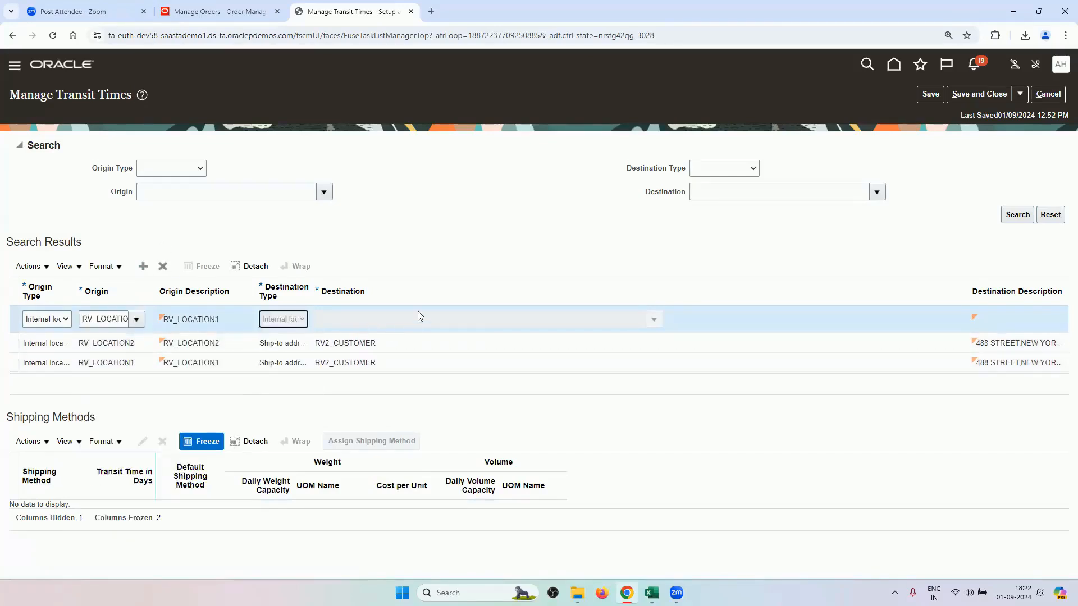
{"action": "left_click", "coordinate": [653, 319]}
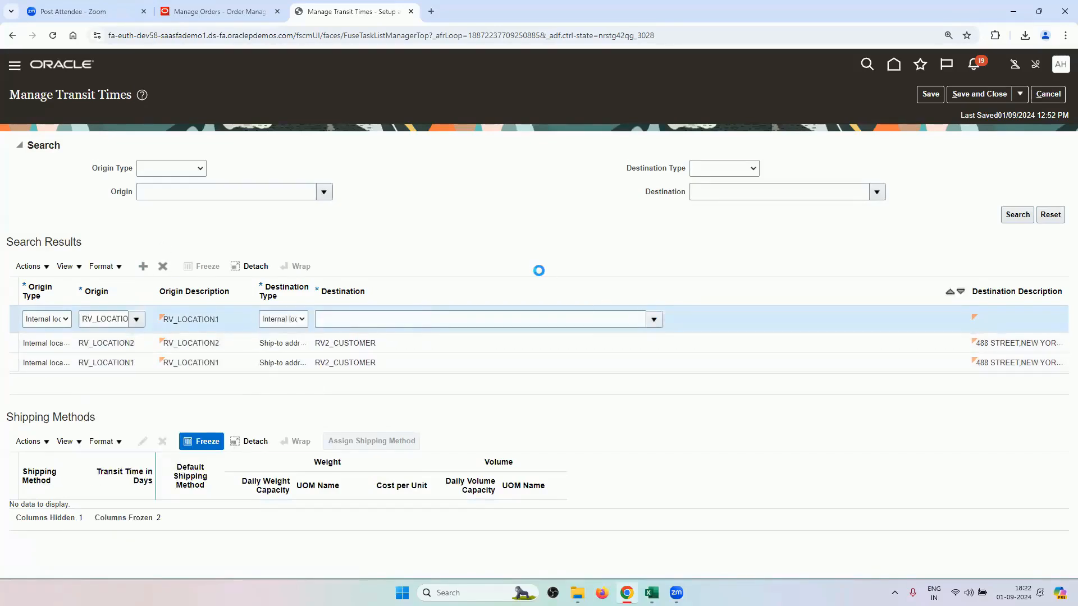
{"action": "left_click", "coordinate": [395, 320]}
{"action": "key", "text": "Tab"}
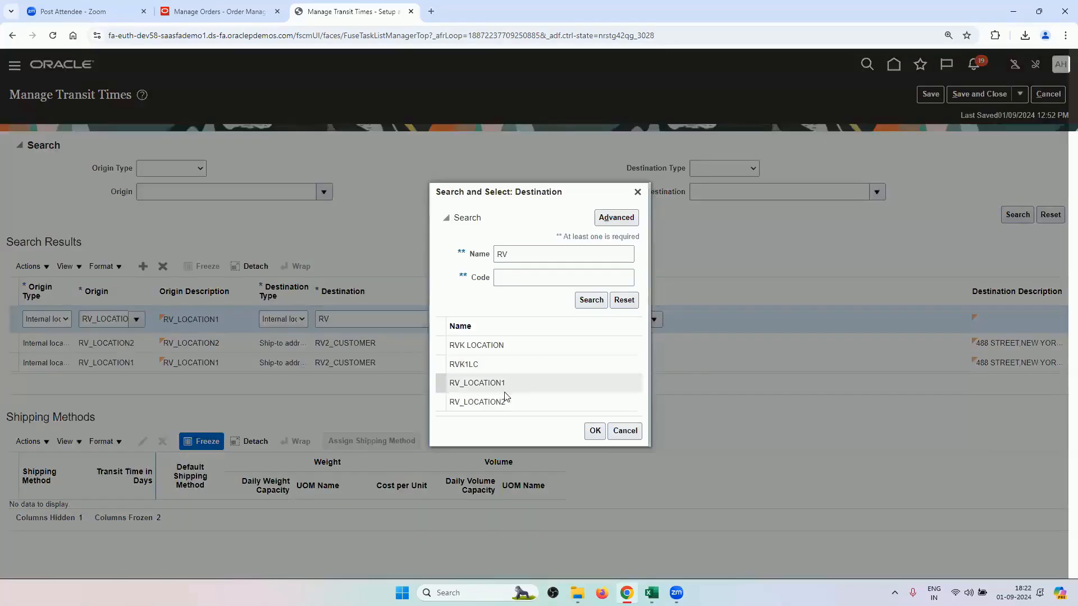
{"action": "left_click", "coordinate": [522, 401]}
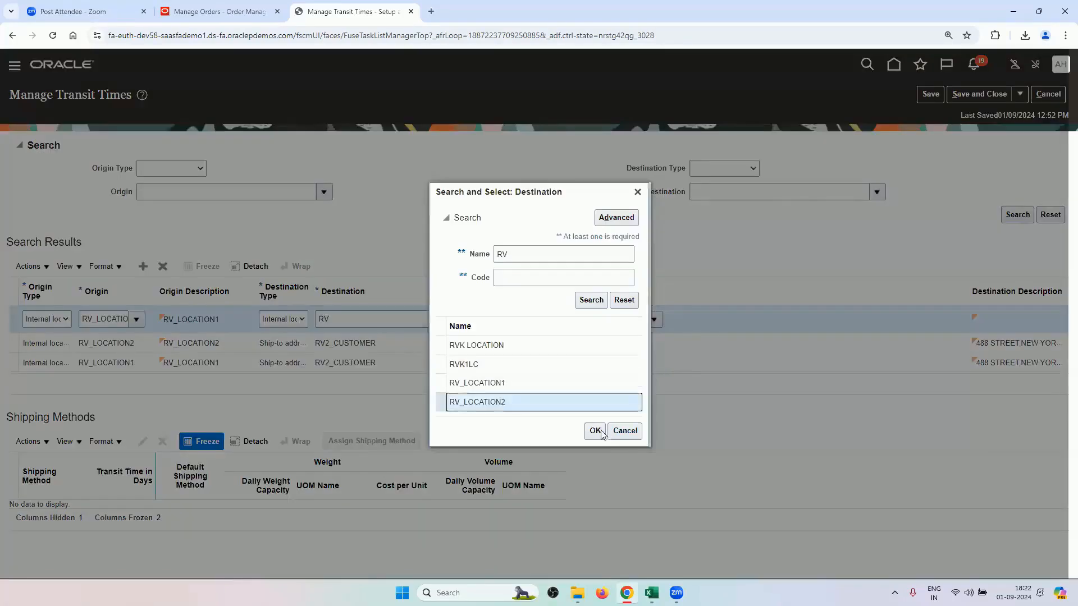
{"action": "left_click", "coordinate": [595, 431]}
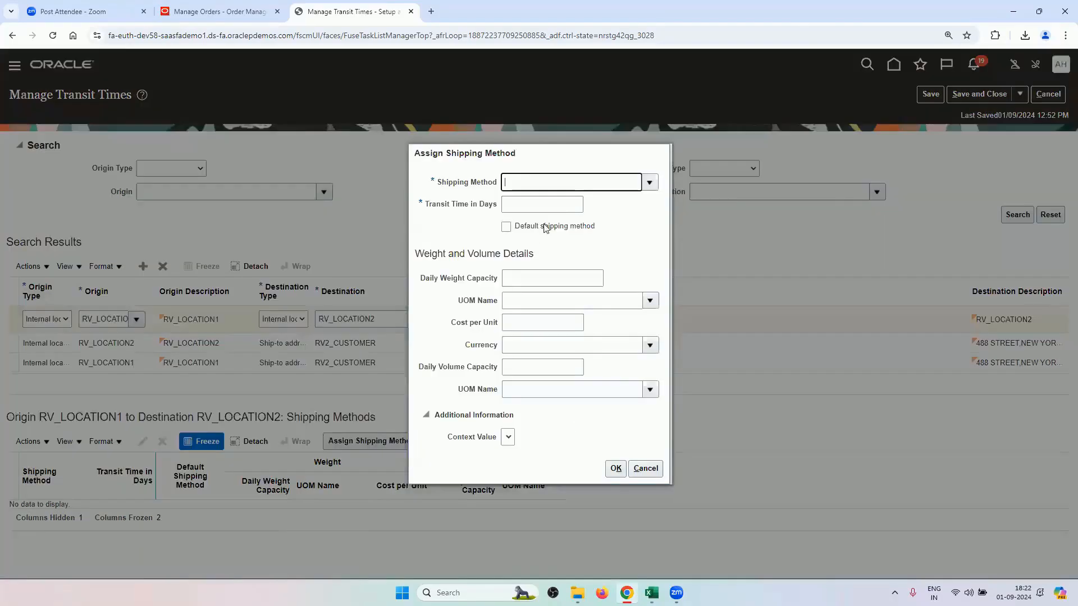
- Assign the RV_CARRIER shipping method to the RV_LOCATION1 to RV_LOCATION2 route with a transit time of 2 days
{"action": "left_click", "coordinate": [542, 205]}
{"action": "left_click", "coordinate": [539, 183]}
{"action": "type", "text": "RV"}
{"action": "key", "text": "Tab"}
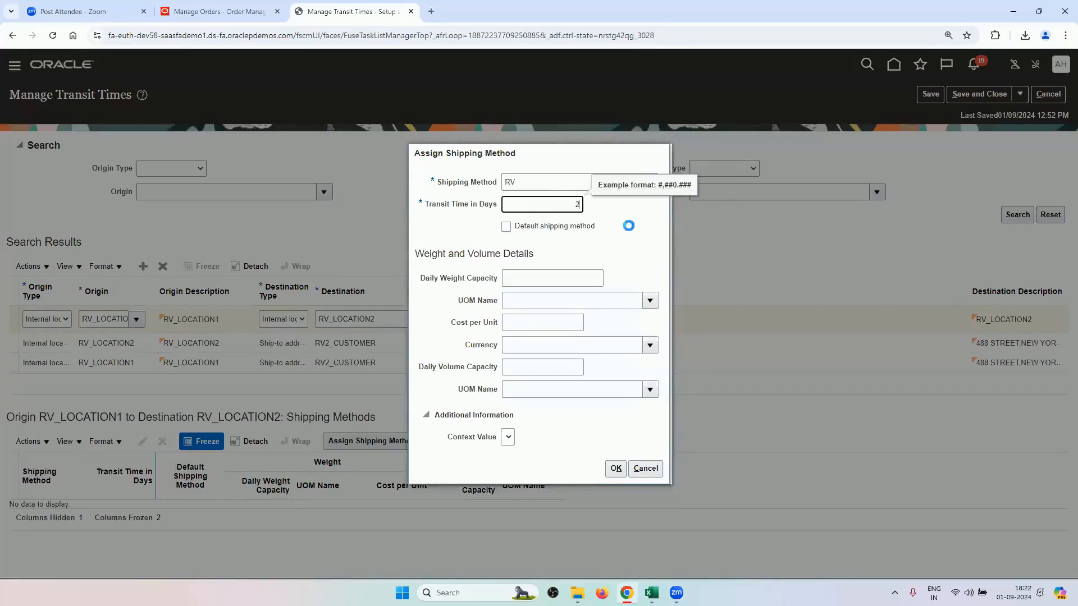
{"action": "left_click", "coordinate": [615, 469]}
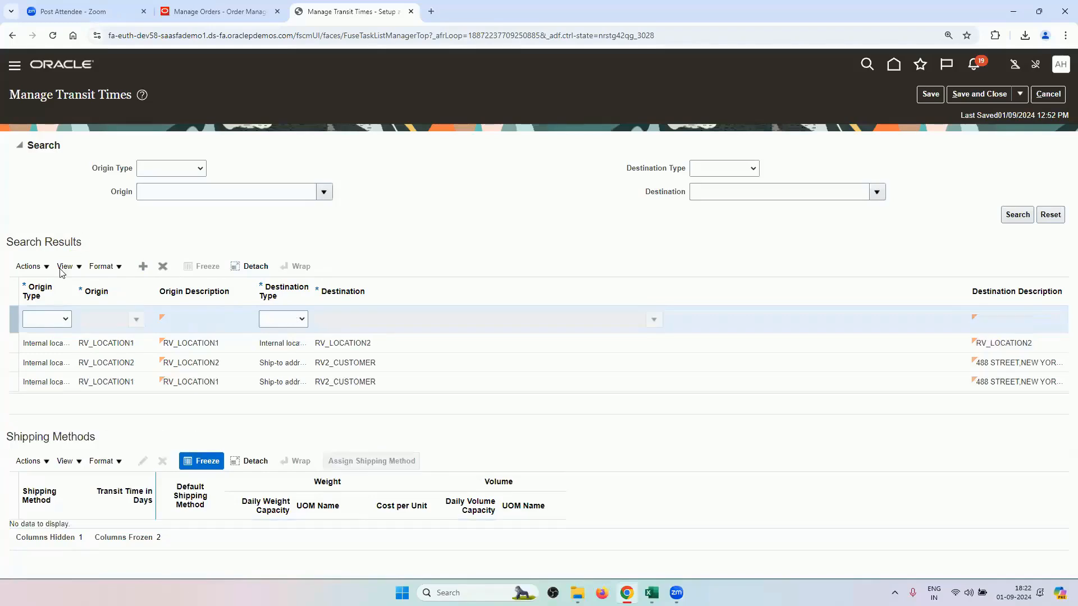
- Add one more transit time row with origin type Internal location and RV_LOCATION2 as its origin
{"action": "left_click", "coordinate": [54, 318]}
{"action": "left_click", "coordinate": [64, 363]}
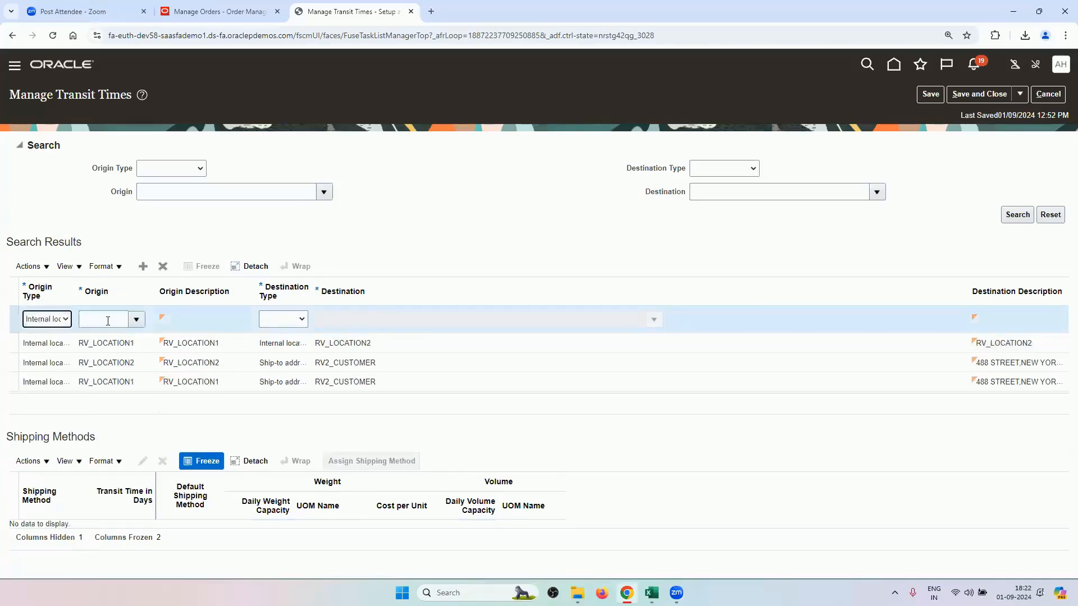
{"action": "left_click", "coordinate": [108, 321]}
{"action": "type", "text": "R"}
{"action": "left_click", "coordinate": [136, 319]}
{"action": "left_click", "coordinate": [158, 360]}
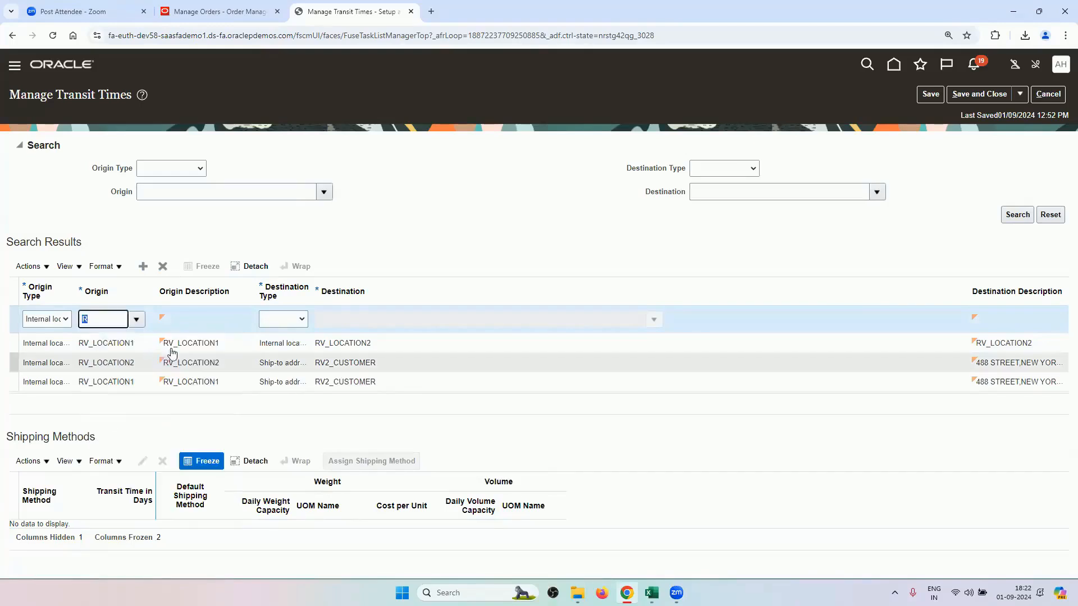
- Set the new RV_LOCATION2 row's destination type to Internal location and choose RV_LOCATION1 as the destination
{"action": "left_click", "coordinate": [289, 321]}
{"action": "left_click", "coordinate": [286, 345]}
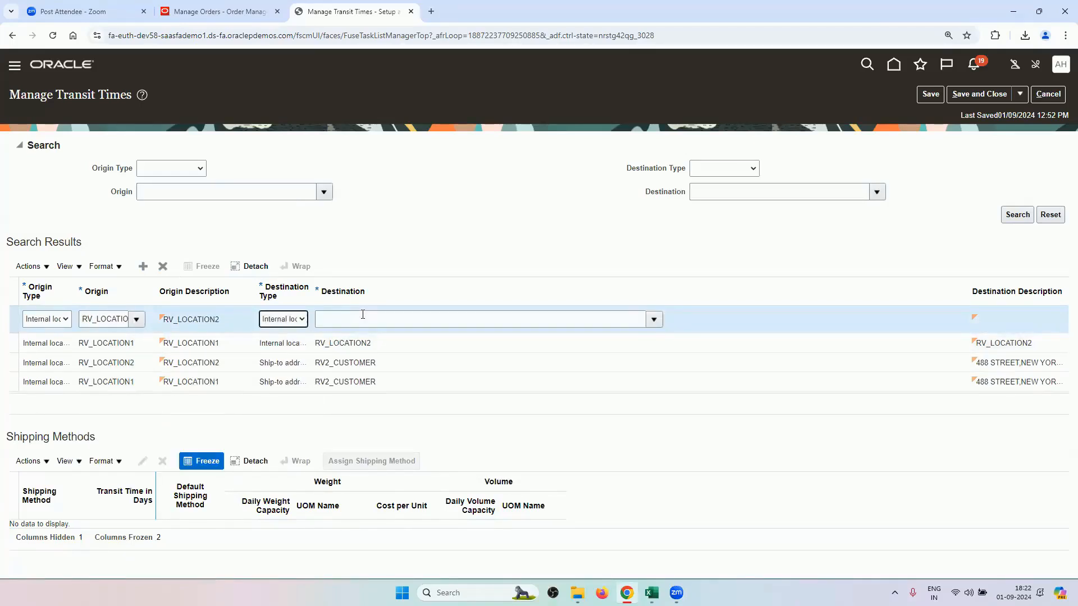
{"action": "left_click", "coordinate": [362, 315]}
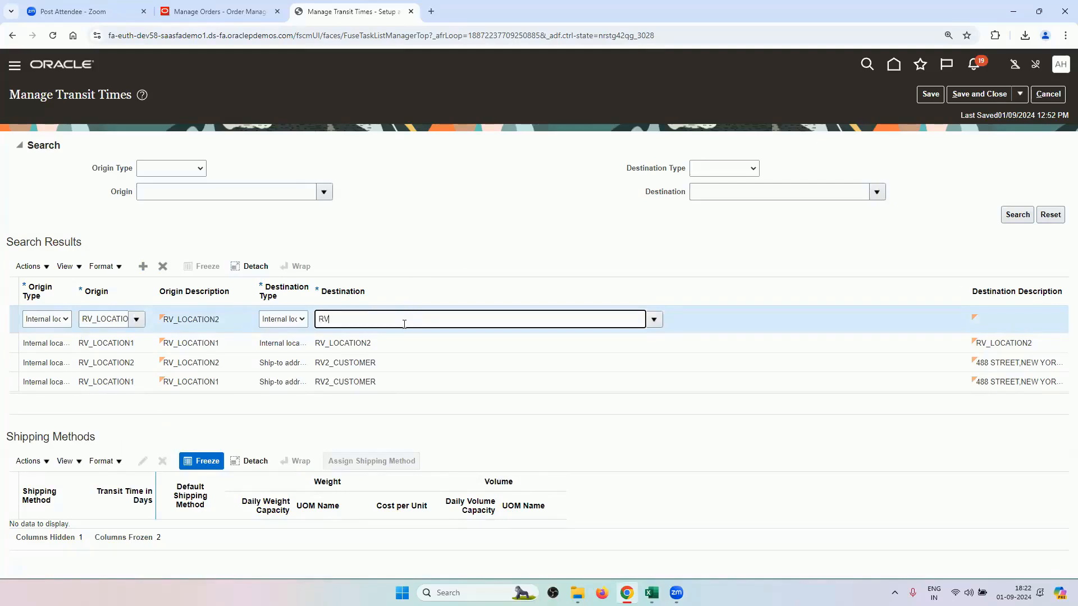
{"action": "key", "text": "Tab"}
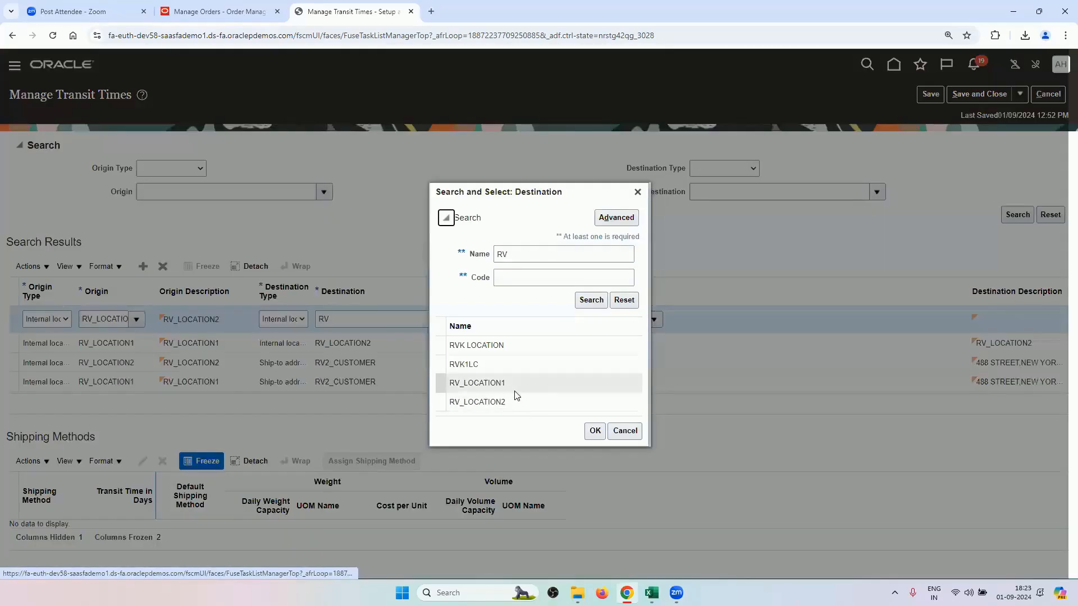
{"action": "left_click", "coordinate": [514, 391]}
{"action": "left_click", "coordinate": [595, 430]}
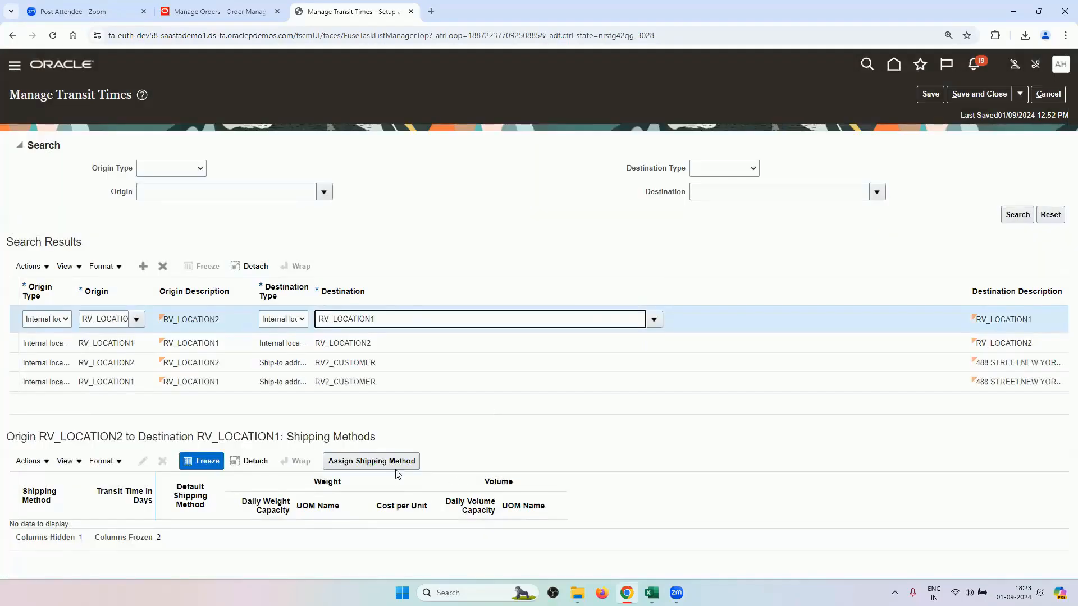
- Assign RV_CARRIER-Air-Next day air as the default shipping method for RV_LOCATION2 to RV_LOCATION1 with a transit time of 2 days
{"action": "left_click", "coordinate": [393, 462]}
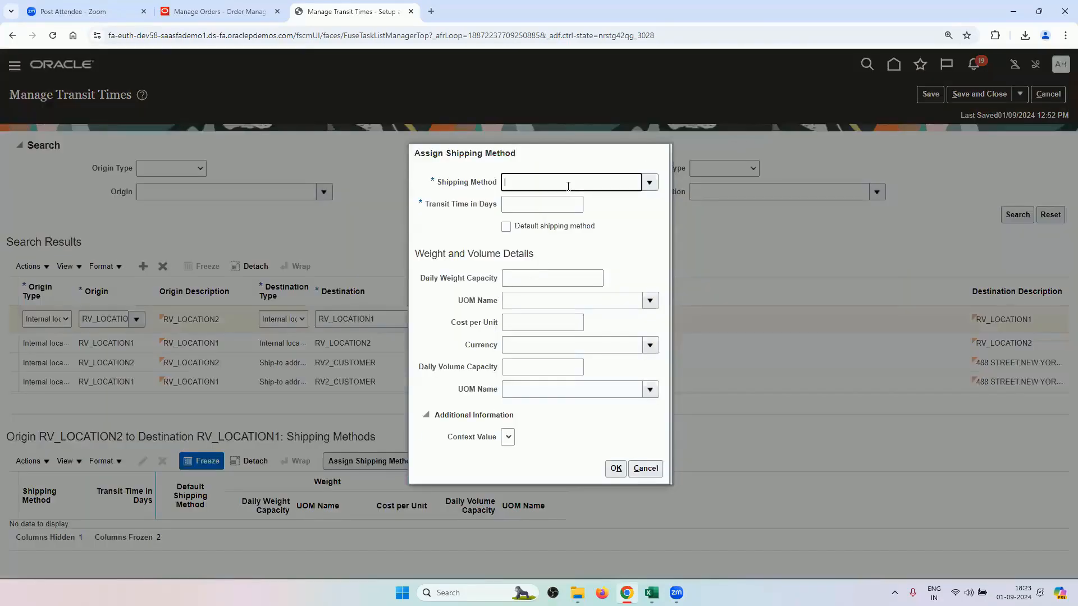
{"action": "type", "text": "RV"}
{"action": "left_click", "coordinate": [544, 209]}
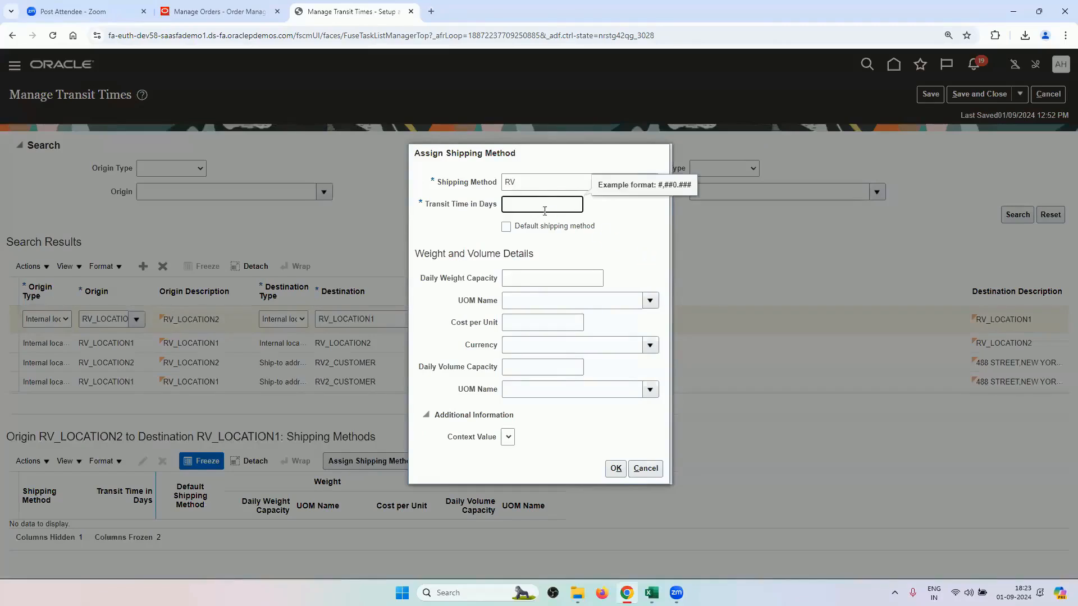
{"action": "type", "text": "2"}
{"action": "left_click", "coordinate": [556, 228]}
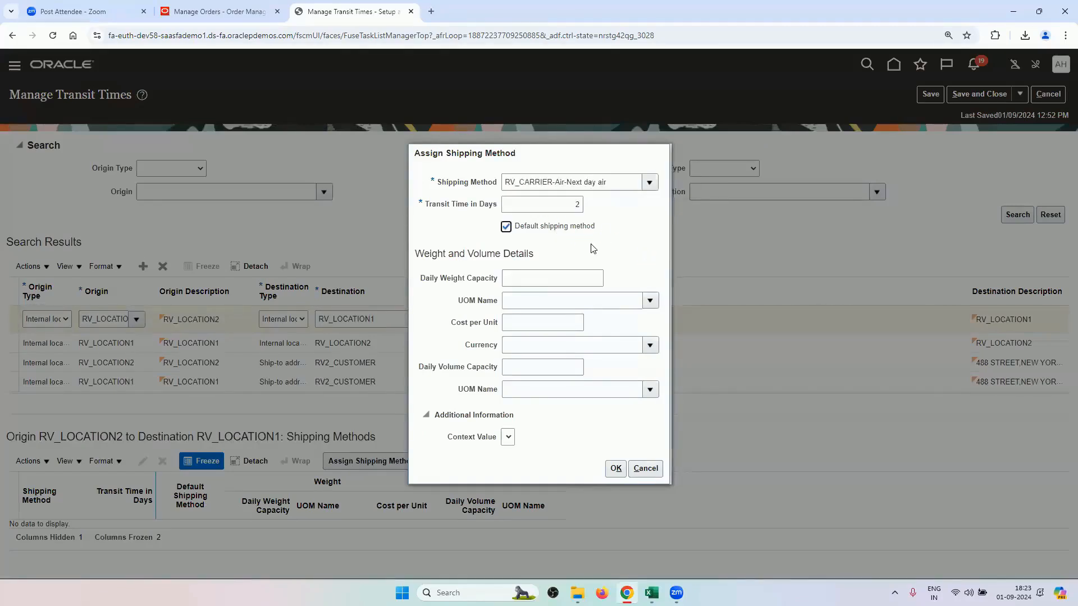
{"action": "left_click", "coordinate": [615, 468]}
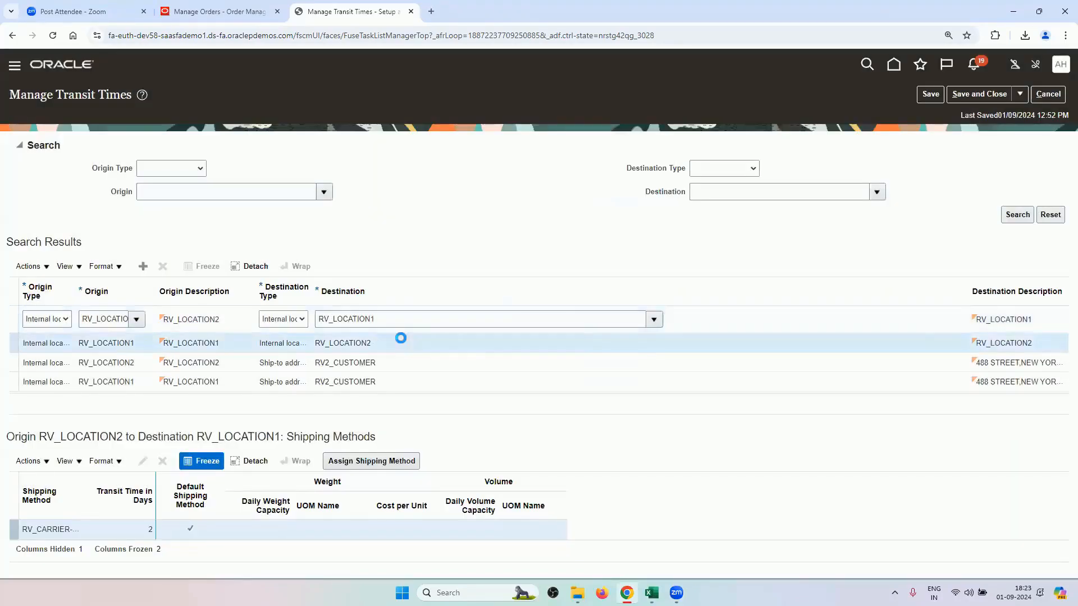
- Mark RV_CARRIER-Air-Next day air as the default shipping method for the RV_LOCATION1 to RV_LOCATION2 route
{"action": "left_click", "coordinate": [401, 339]}
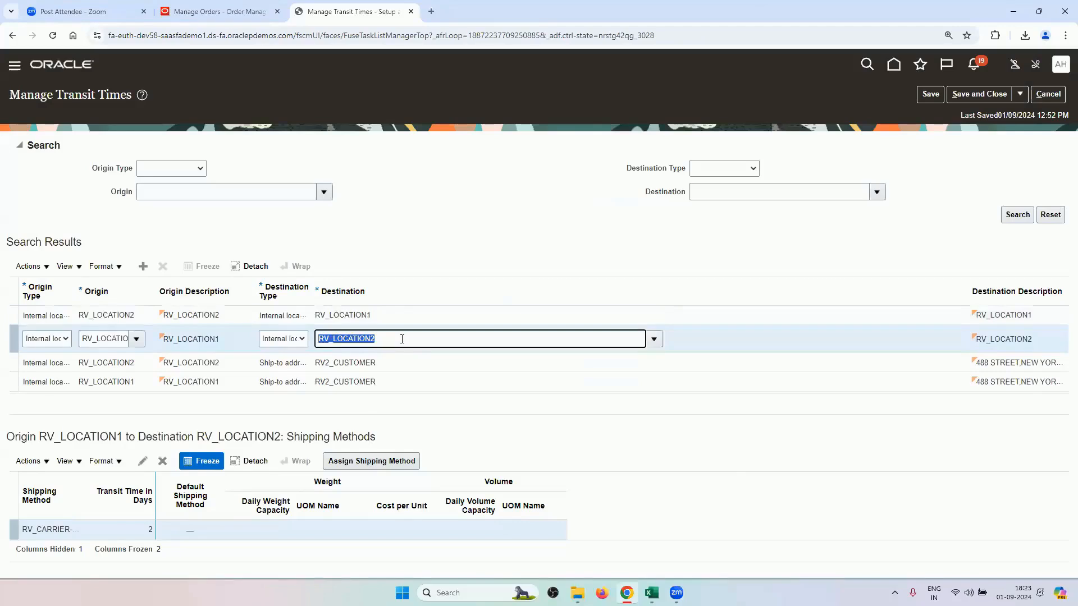
{"action": "left_click", "coordinate": [144, 465]}
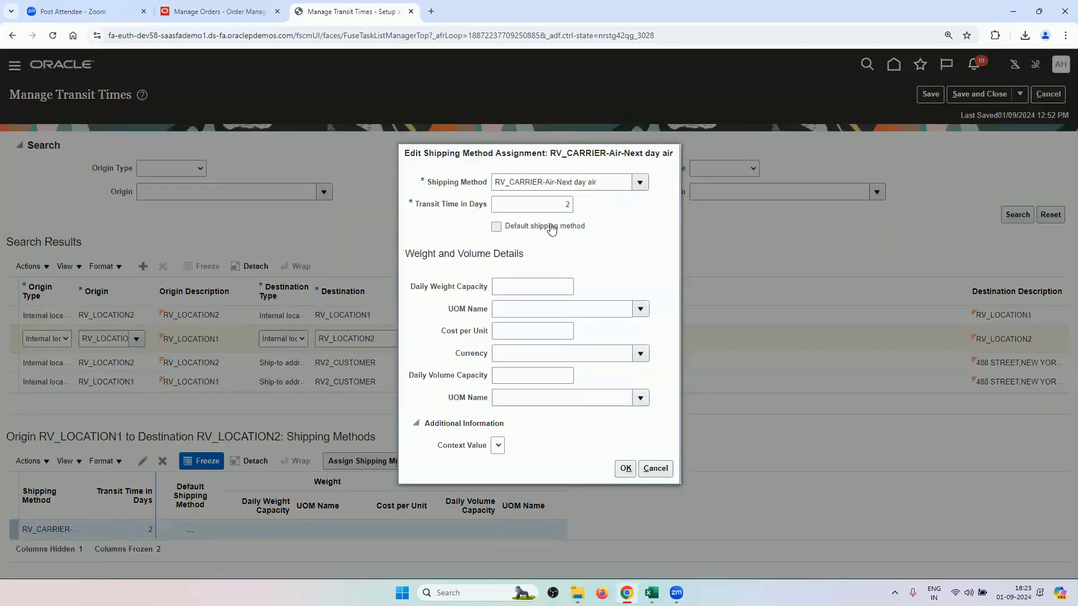
{"action": "left_click", "coordinate": [550, 226]}
{"action": "left_click", "coordinate": [625, 468]}
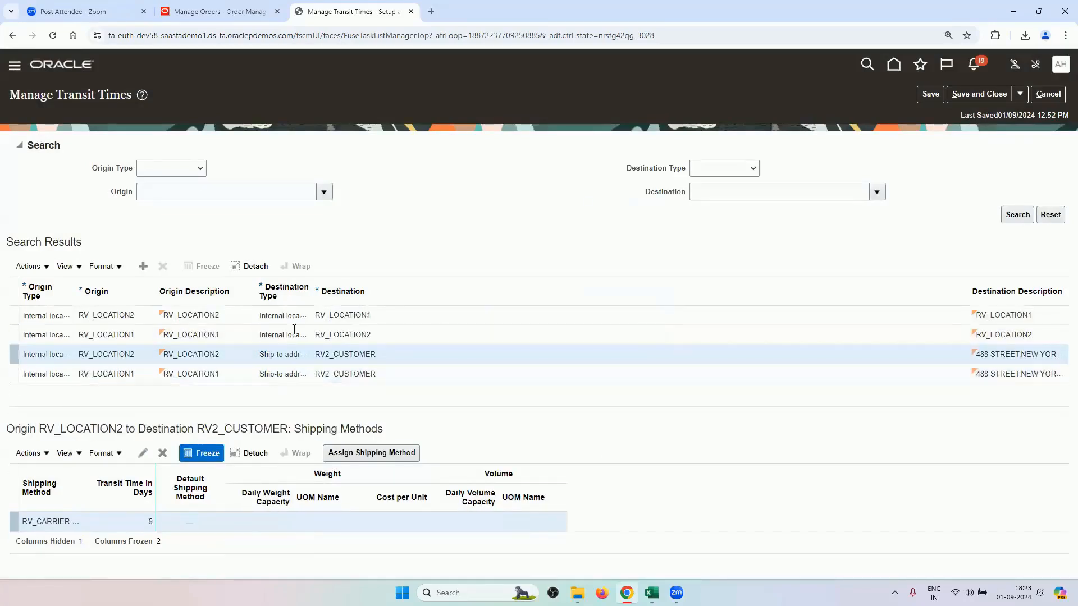
- Make RV_CARRIER-Air-Next day air the default shipping method for the RV_LOCATION2 to RV2_CUSTOMER route
{"action": "left_click", "coordinate": [143, 453]}
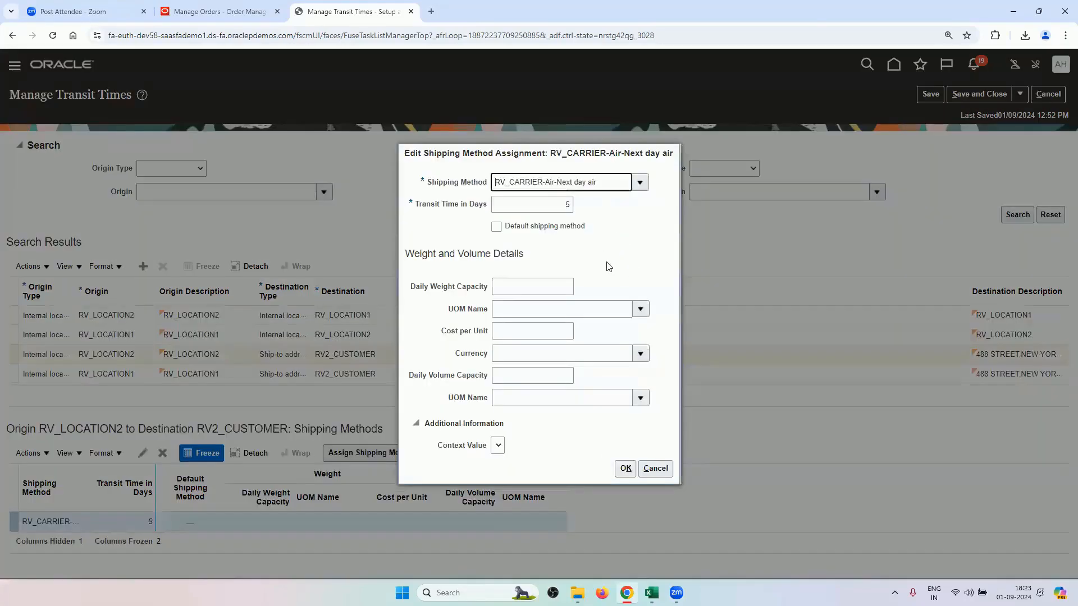
{"action": "left_click", "coordinate": [496, 226]}
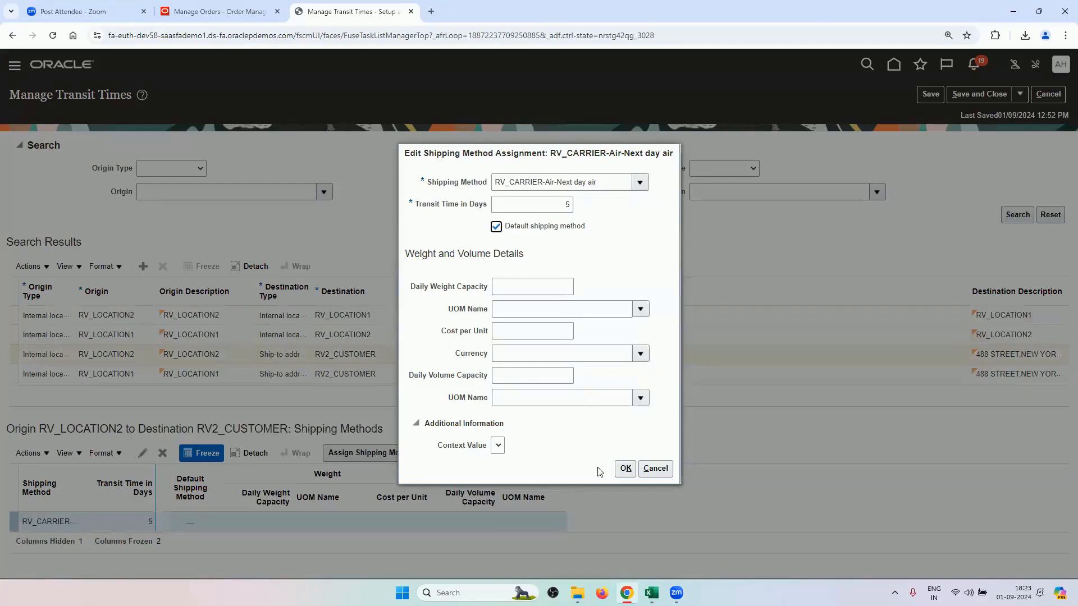
{"action": "left_click", "coordinate": [625, 468]}
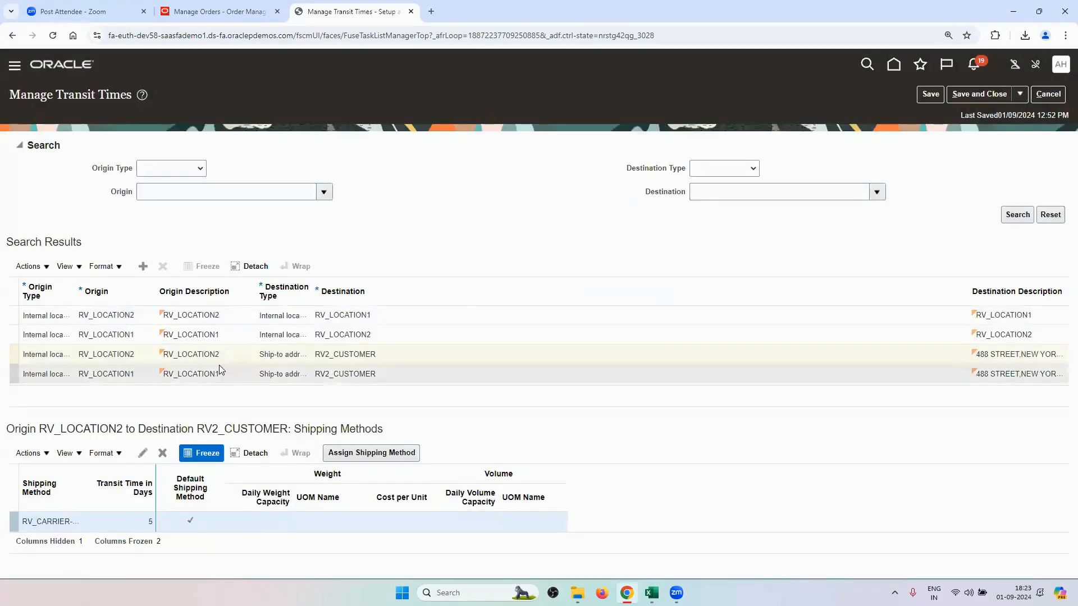
- Check the default shipping method on the remaining transit time routes and save the transit times
{"action": "left_click", "coordinate": [224, 368]}
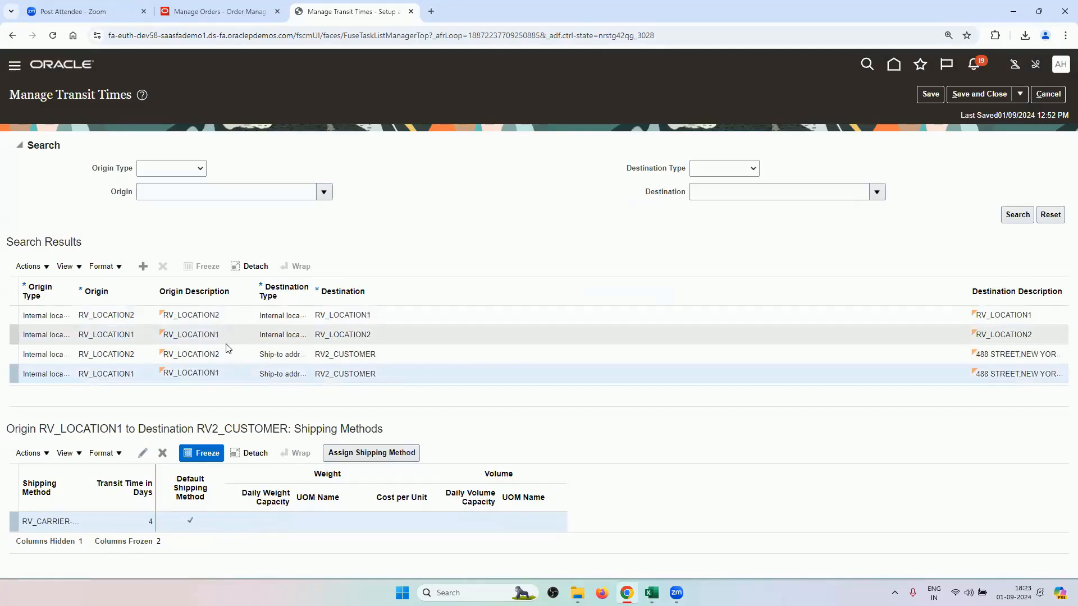
{"action": "left_click", "coordinate": [124, 314]}
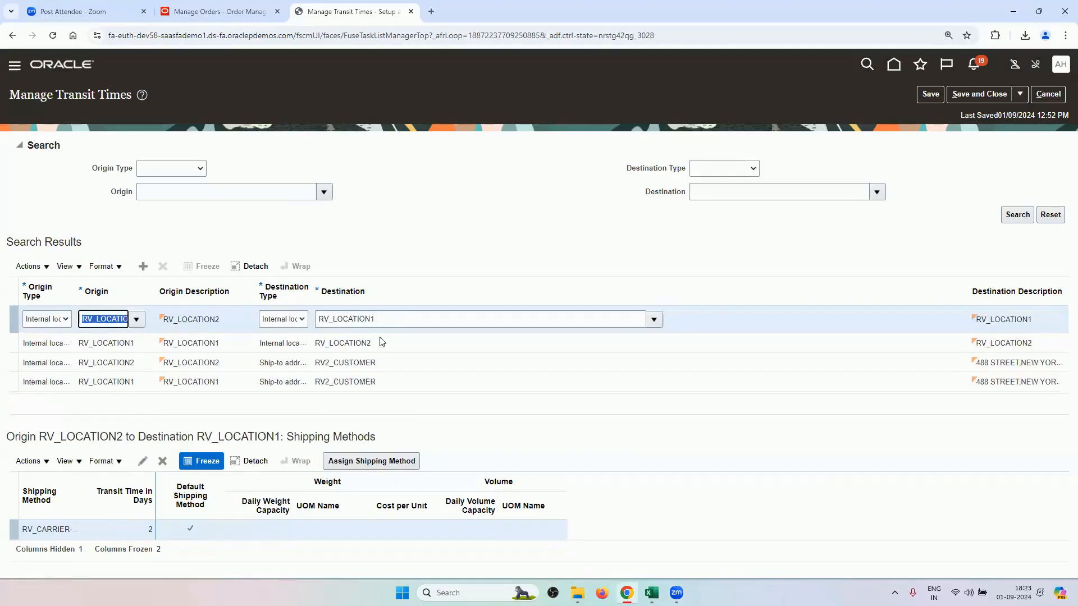
{"action": "left_click", "coordinate": [385, 361]}
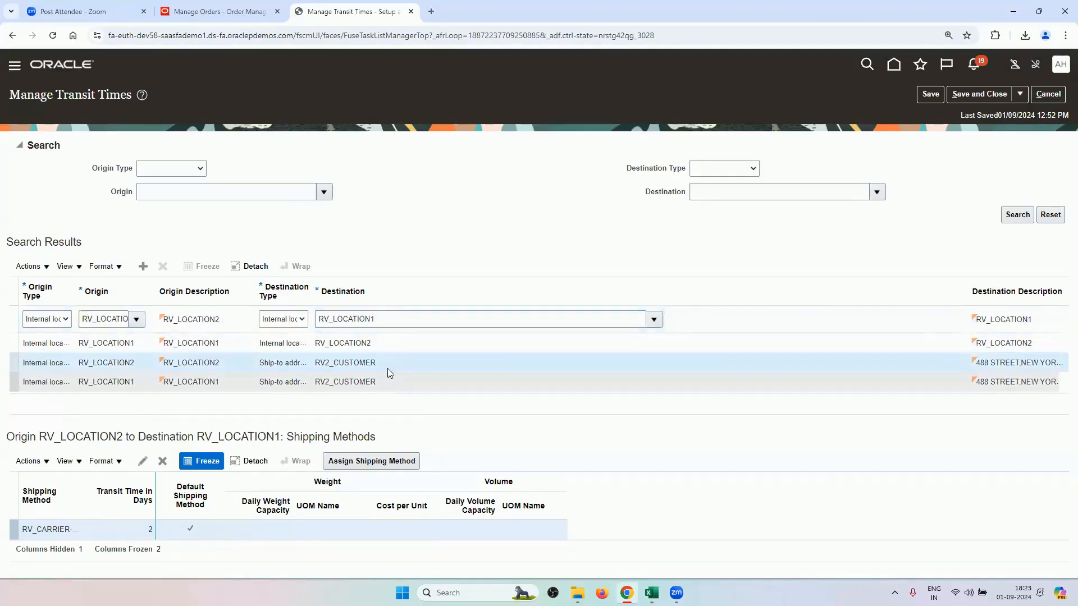
{"action": "left_click", "coordinate": [234, 328]}
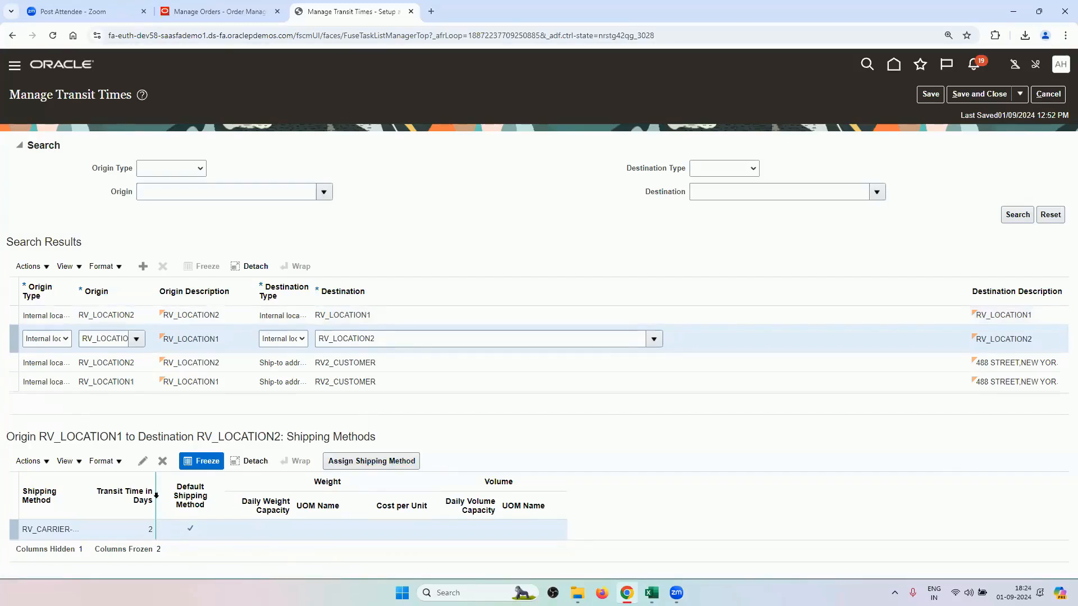
{"action": "double_click", "coordinate": [89, 339]}
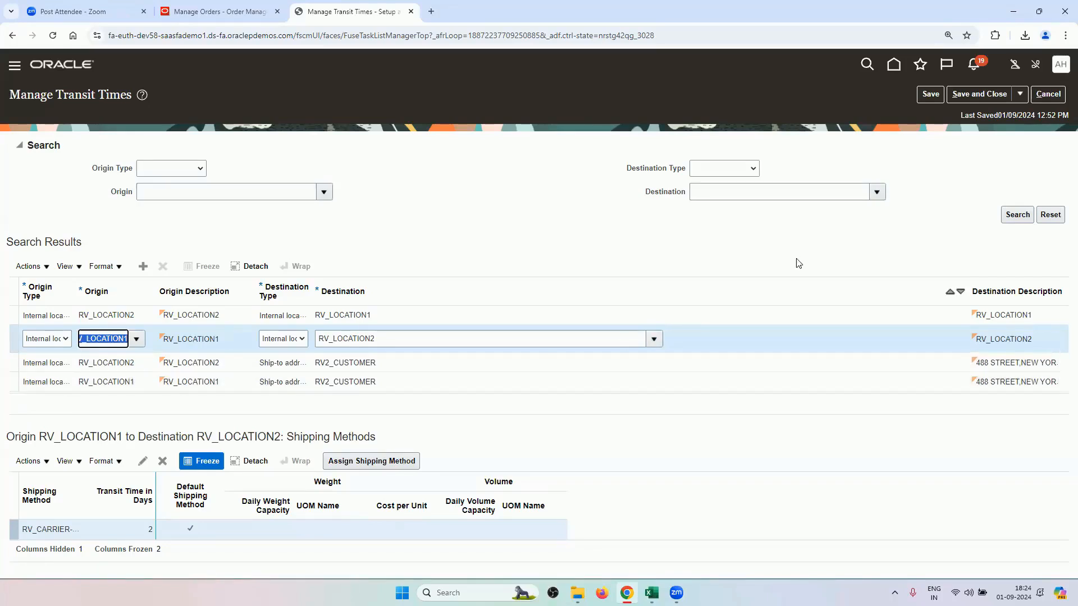
{"action": "left_click", "coordinate": [985, 99]}
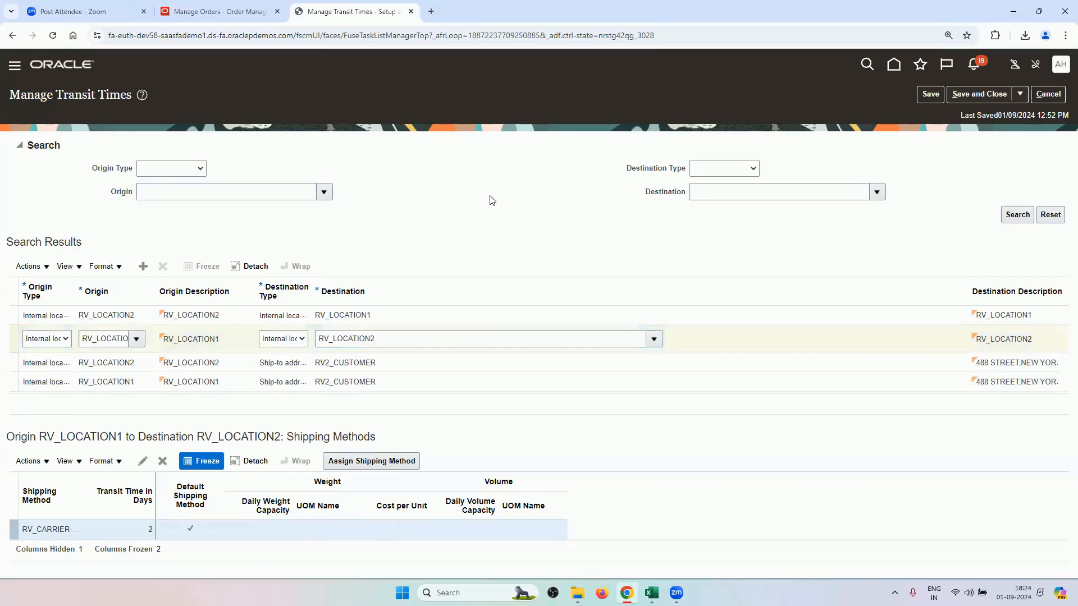
{"action": "left_click", "coordinate": [929, 95]}
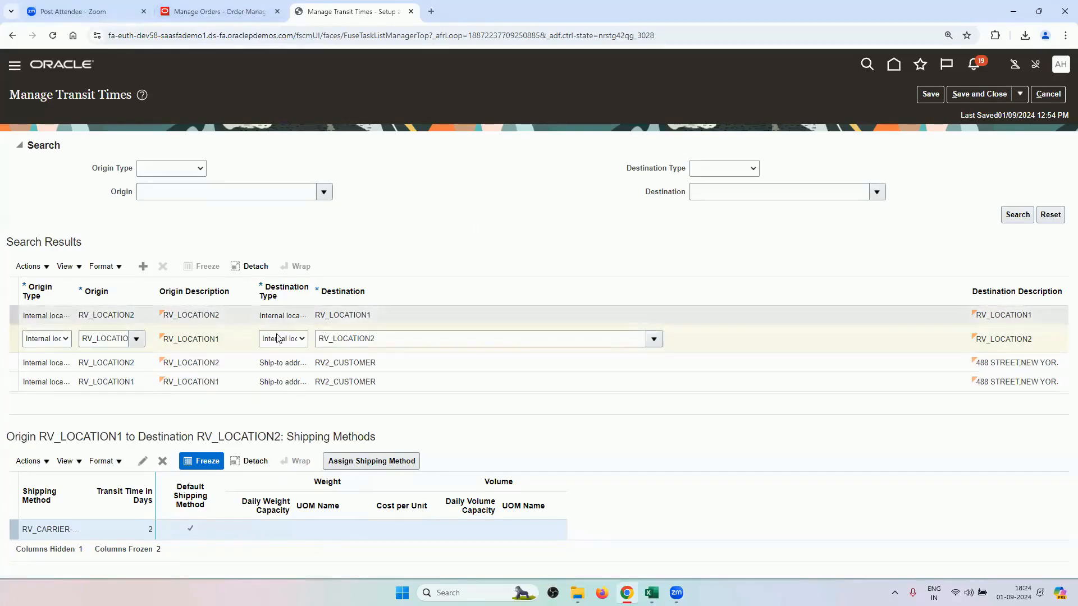
- Compare the supply details of the RV2_CUSTOMER order's fulfillment line with the transit times from RV_LOCATION1 and RV_LOCATION2 to RV2_CUSTOMER
{"action": "left_click", "coordinate": [235, 13]}
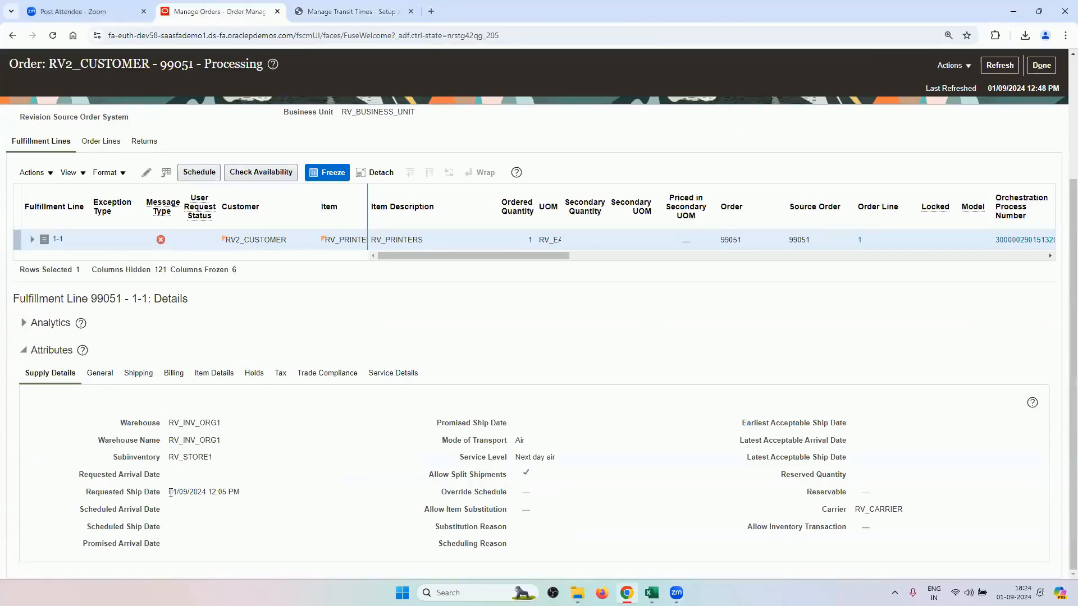
{"action": "left_click", "coordinate": [366, 6]}
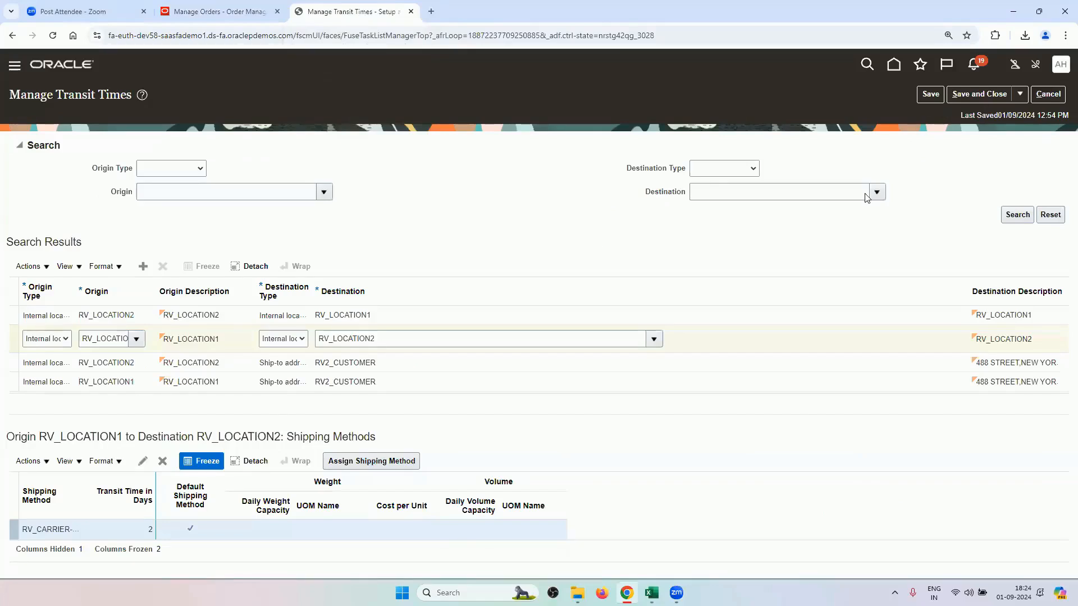
{"action": "left_click", "coordinate": [227, 382]}
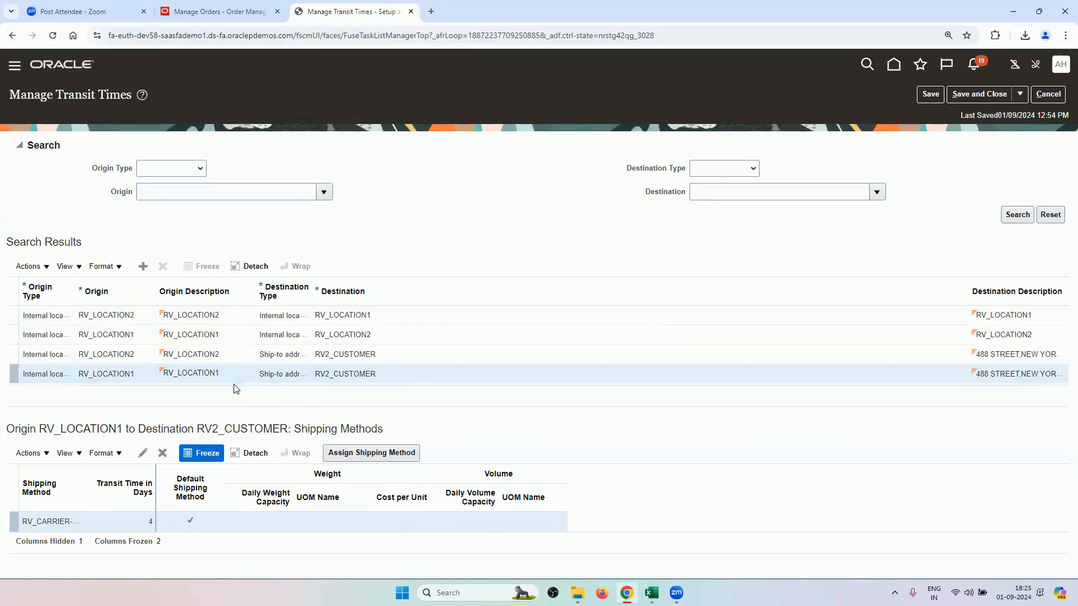
{"action": "left_click", "coordinate": [249, 361]}
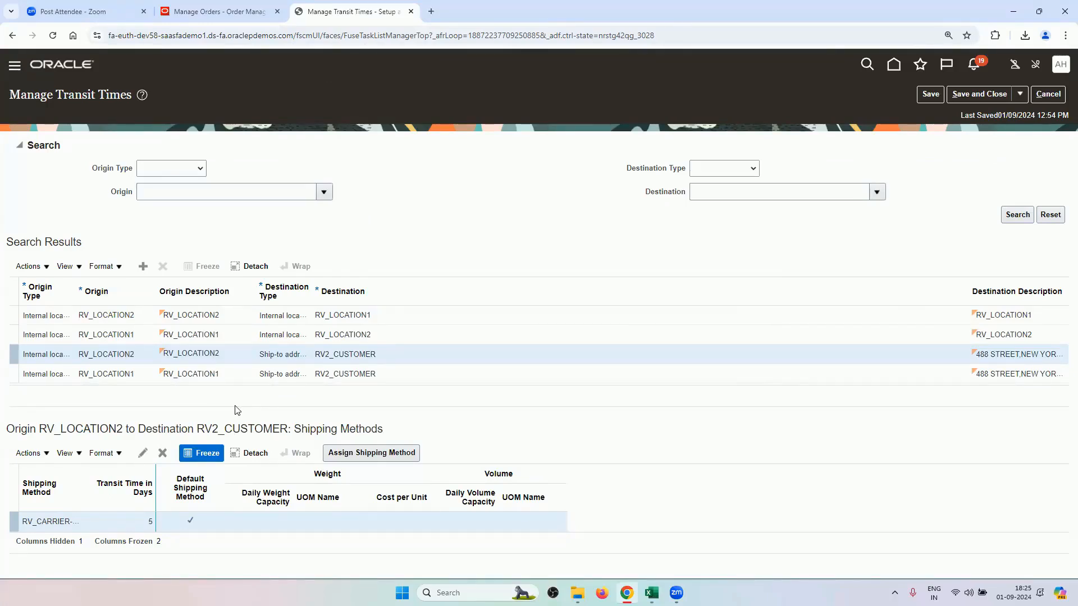
{"action": "left_click", "coordinate": [240, 378]}
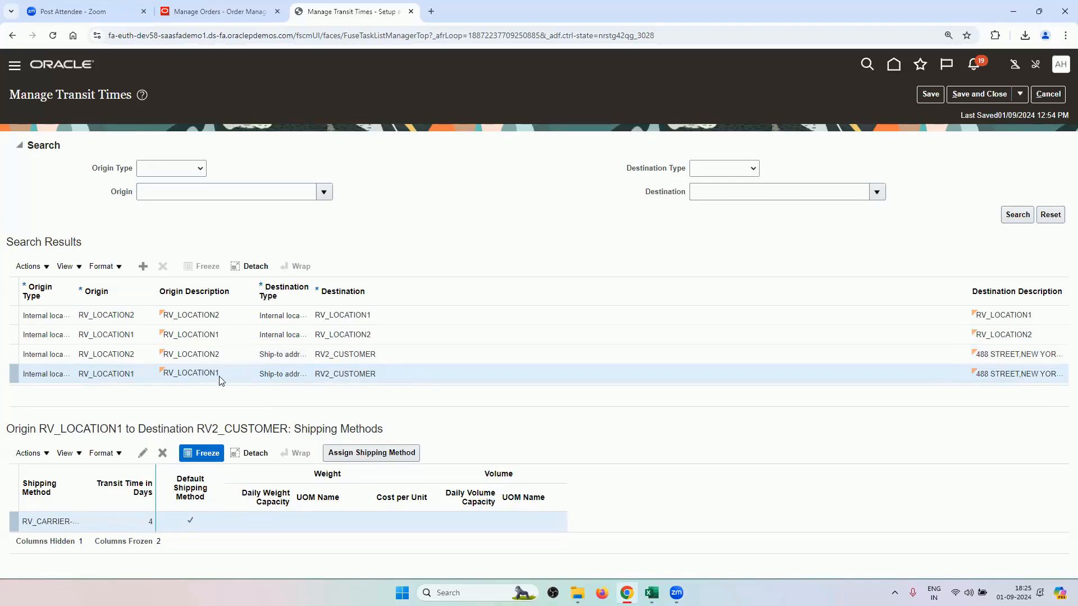
{"action": "left_click", "coordinate": [346, 355]}
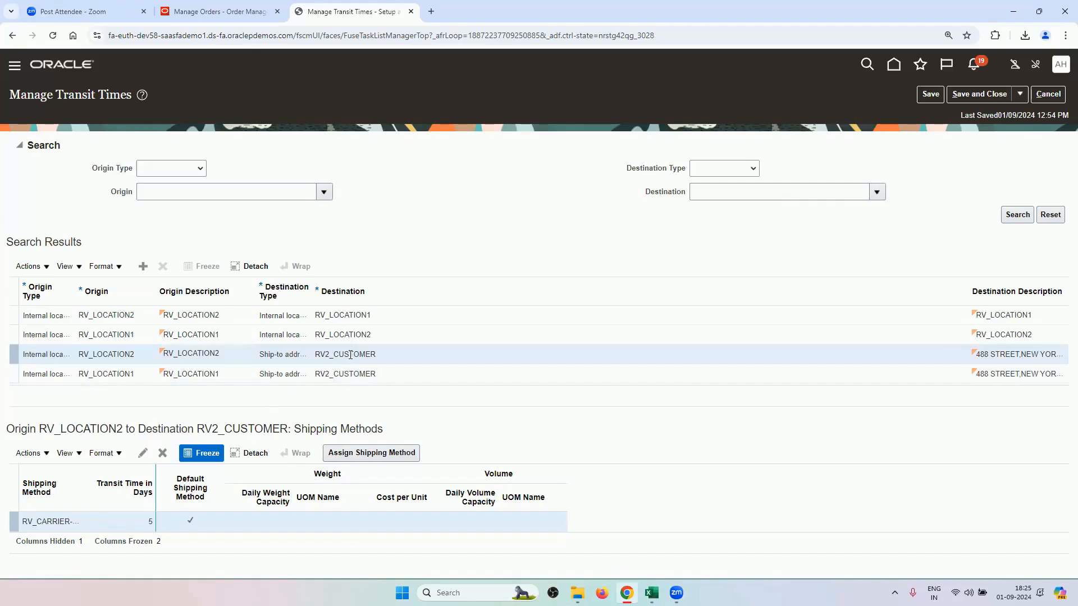
- Review the transit times of the internal and customer routes, and save and close Manage Transit Times
{"action": "left_click", "coordinate": [365, 315]}
{"action": "left_click", "coordinate": [359, 333]}
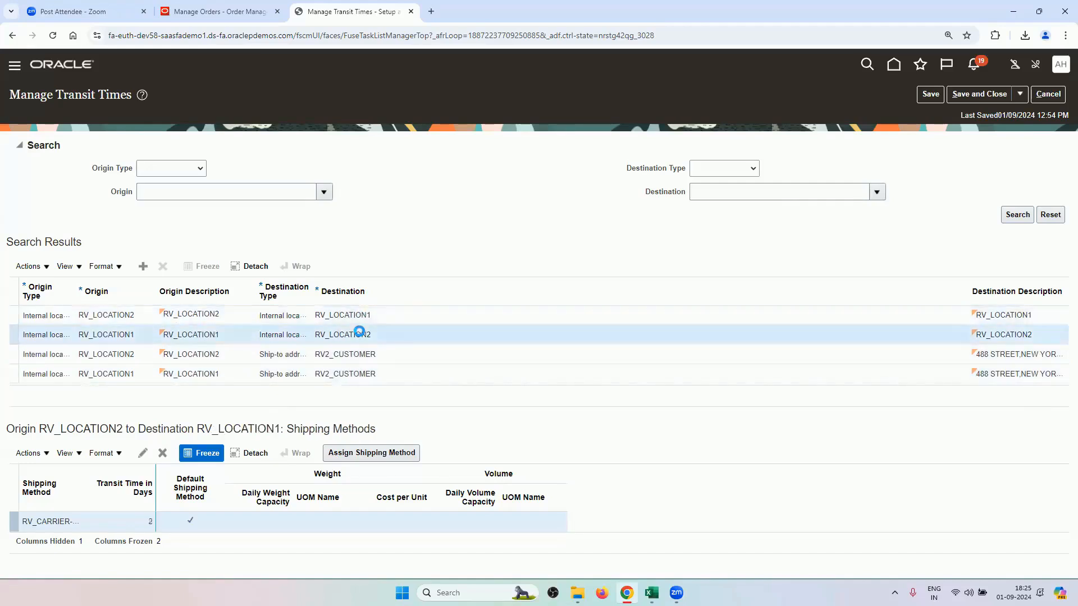
{"action": "left_click", "coordinate": [356, 316]}
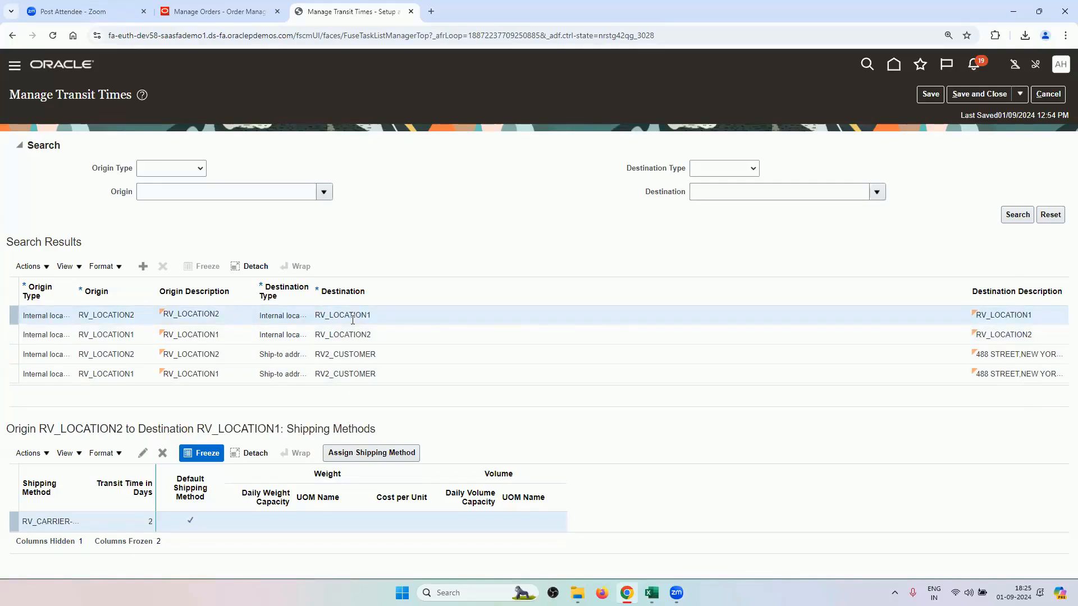
{"action": "left_click", "coordinate": [344, 334]}
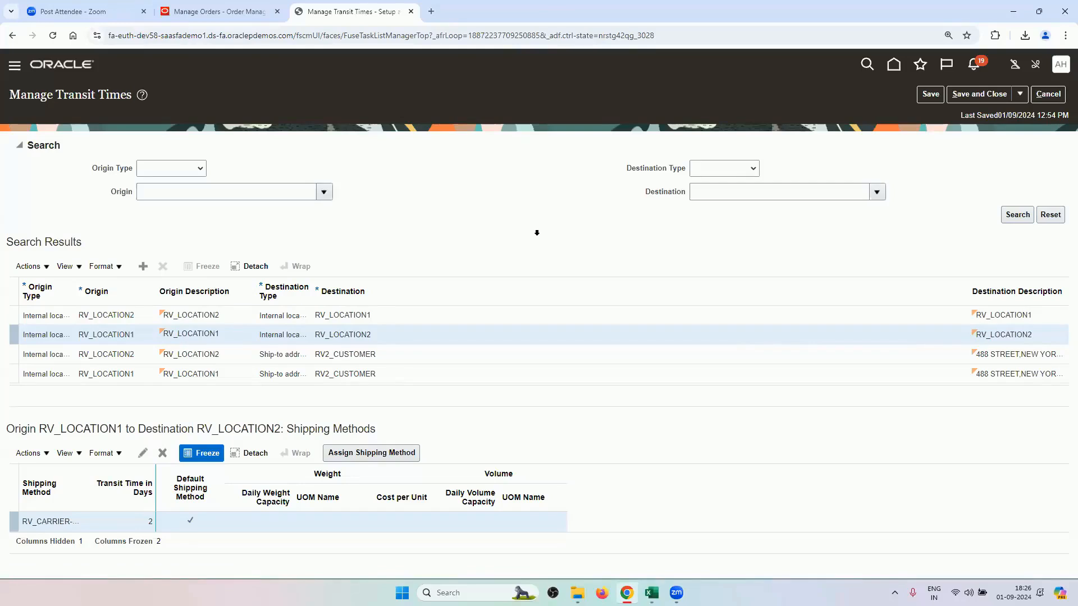
{"action": "left_click", "coordinate": [391, 372]}
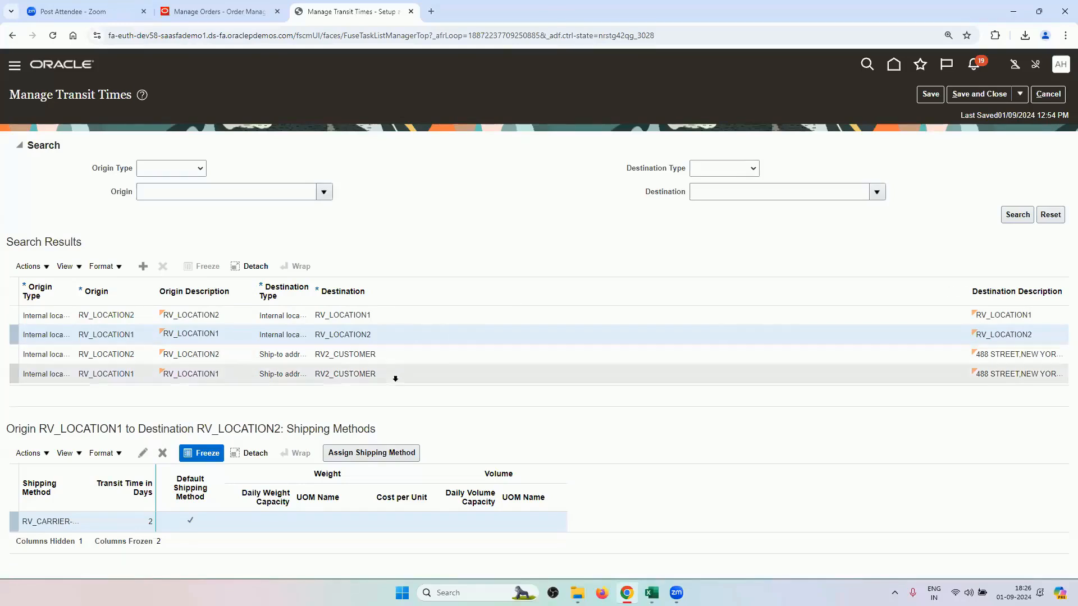
{"action": "left_click", "coordinate": [380, 354]}
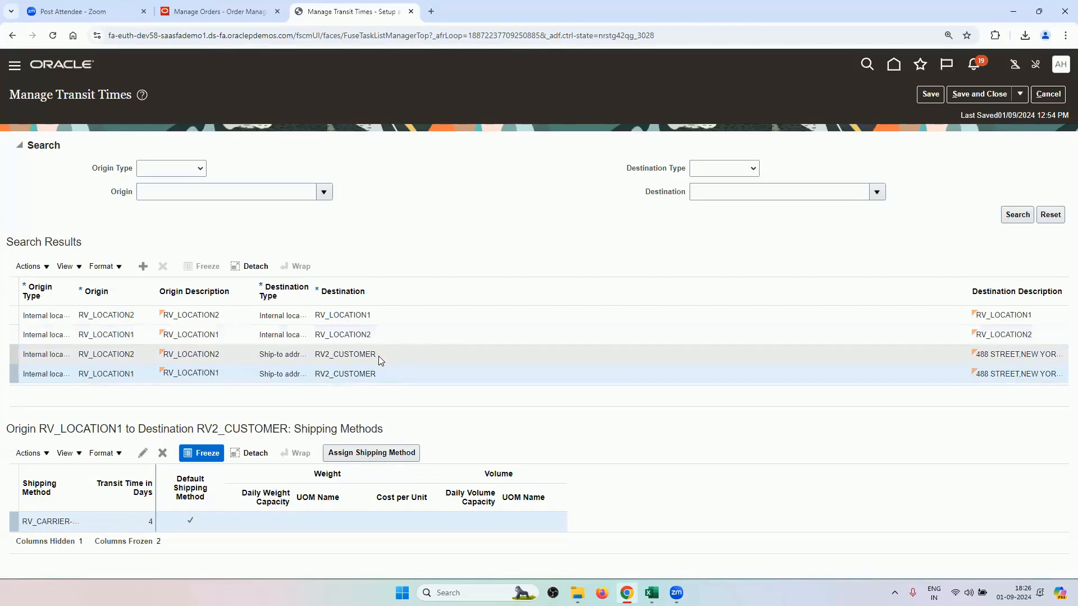
{"action": "left_click", "coordinate": [379, 356]}
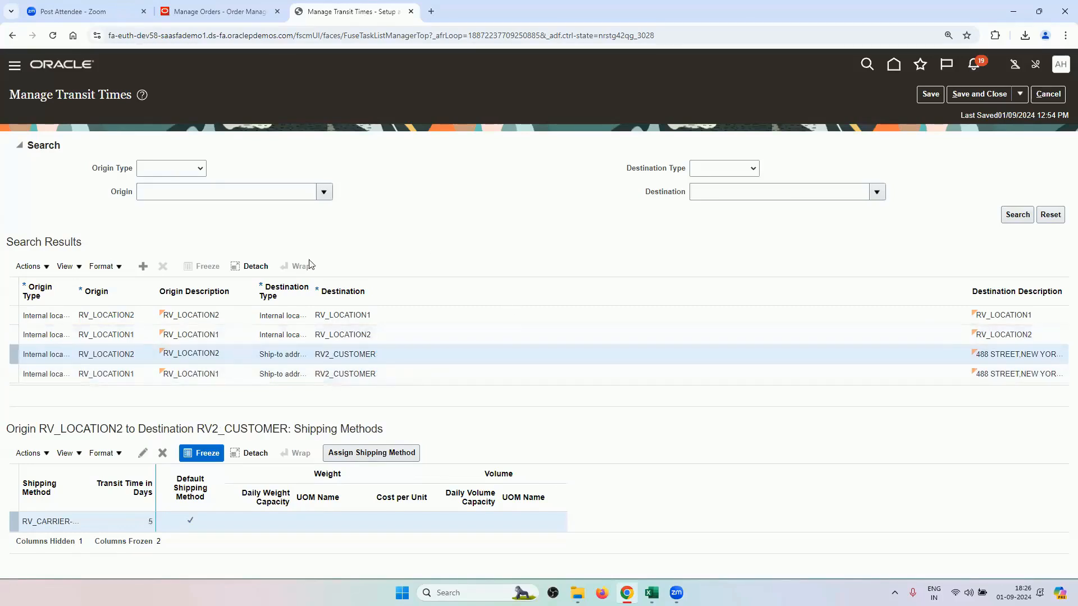
{"action": "left_click", "coordinate": [317, 321]}
{"action": "left_click", "coordinate": [319, 329]}
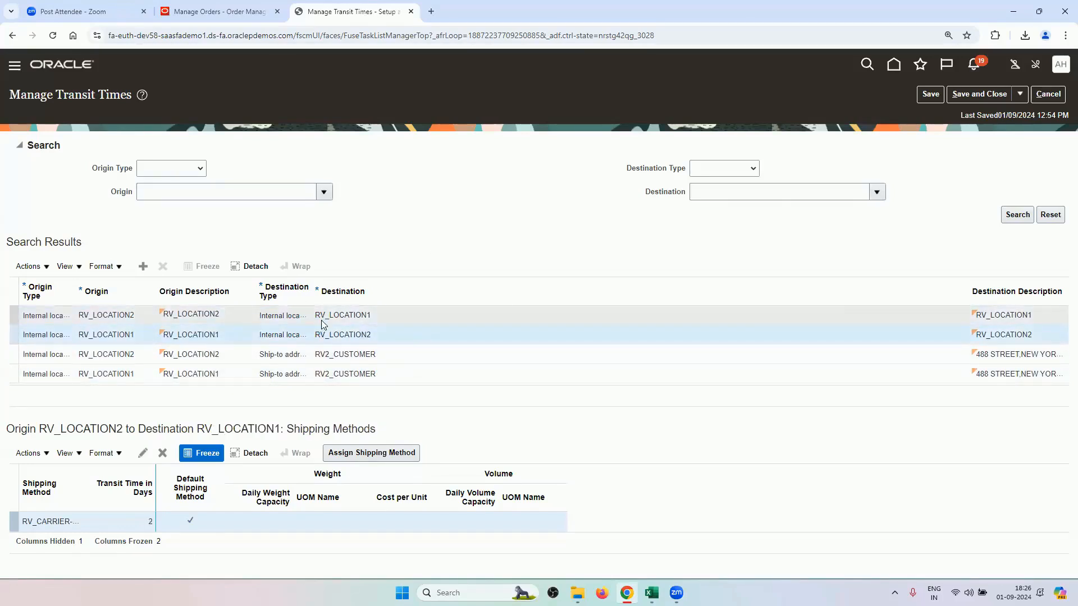
{"action": "left_click", "coordinate": [322, 322]}
{"action": "left_click", "coordinate": [981, 99]}
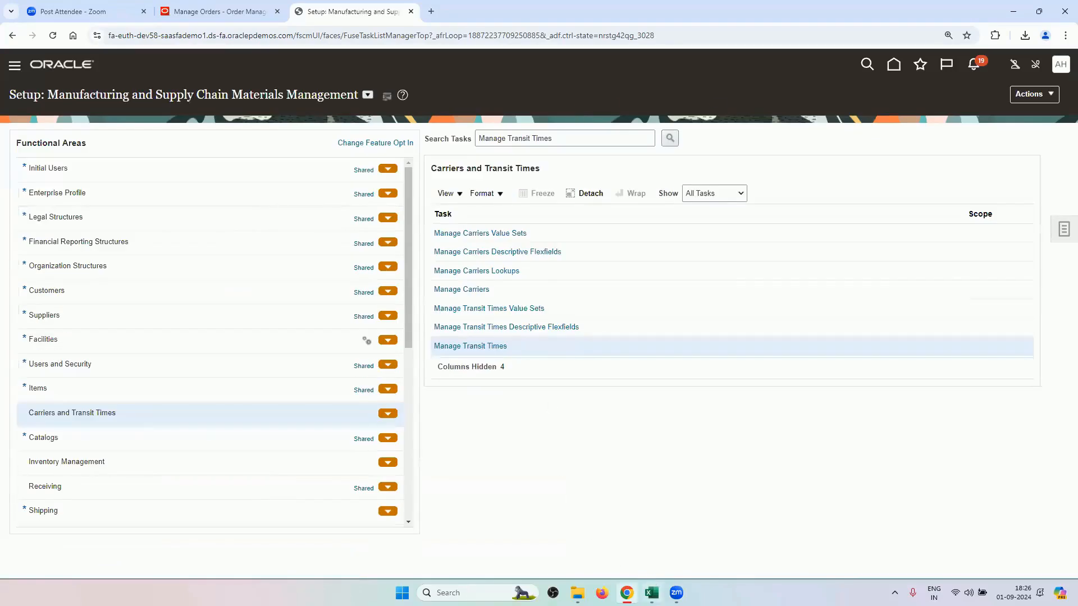
- Reopen Manage Transit Times and examine the Scheduled Arrival Date field in the supply details of the RV2_CUSTOMER order
{"action": "left_click", "coordinate": [651, 593]}
{"action": "left_click", "coordinate": [627, 592]}
{"action": "left_click", "coordinate": [465, 348]}
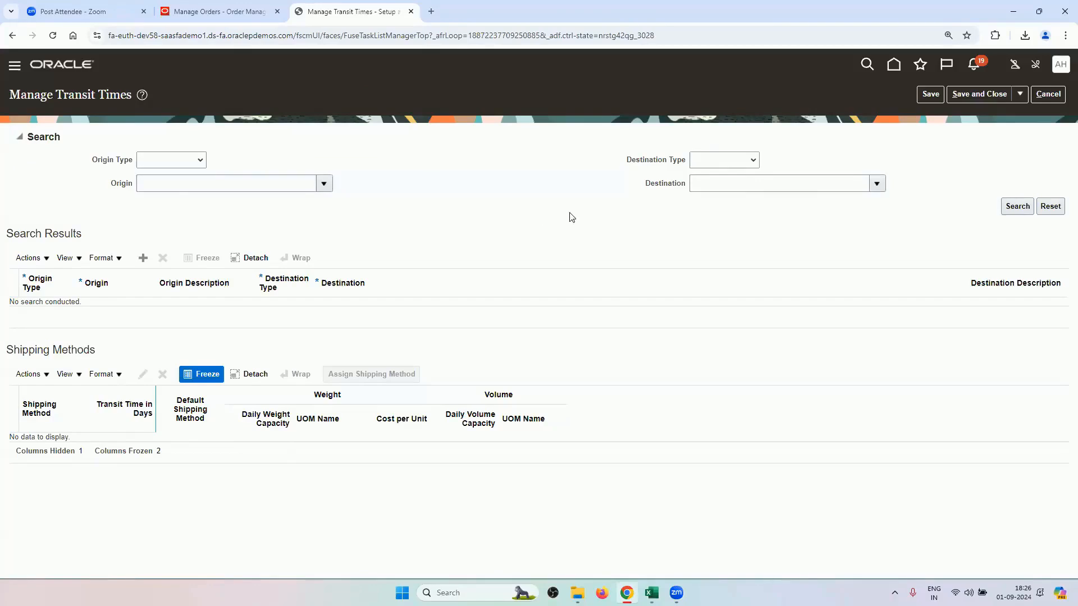
{"action": "left_click", "coordinate": [216, 10]}
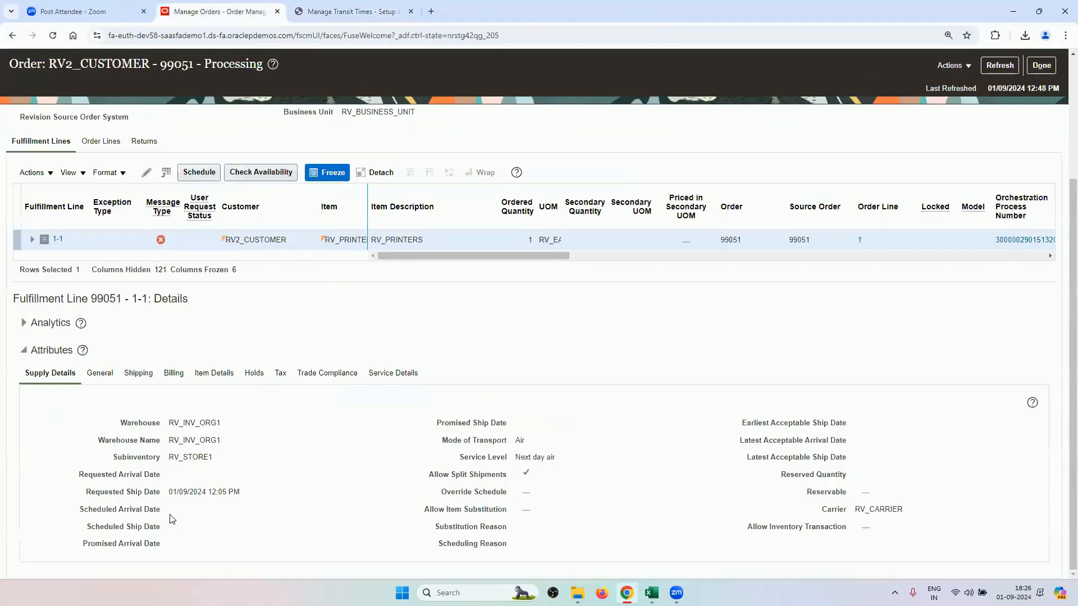
{"action": "left_click_drag", "start_coordinate": [163, 509], "coordinate": [80, 512]}
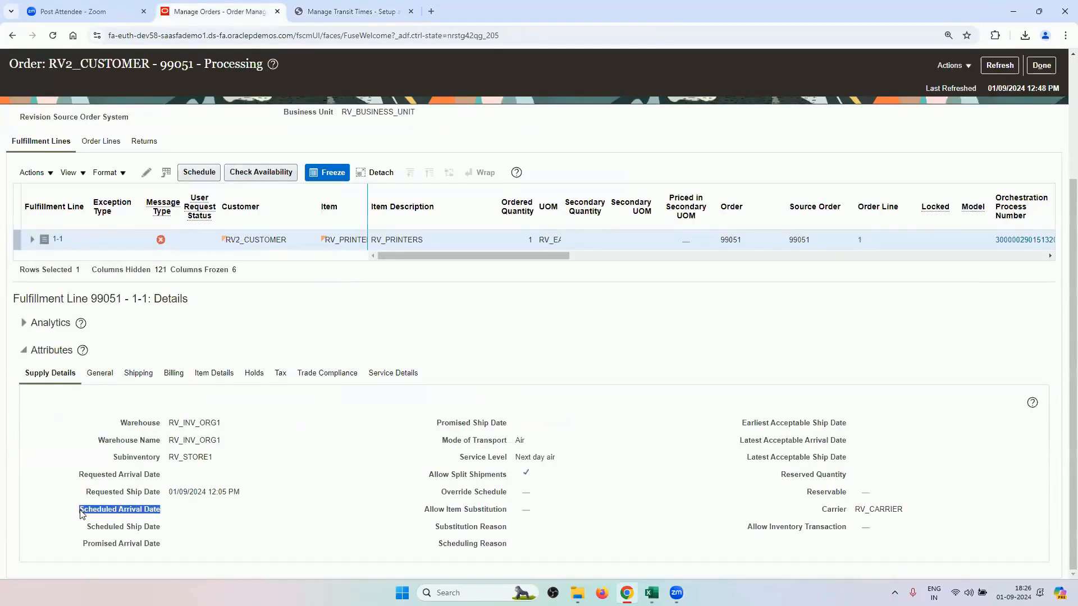
{"action": "left_click", "coordinate": [328, 12]}
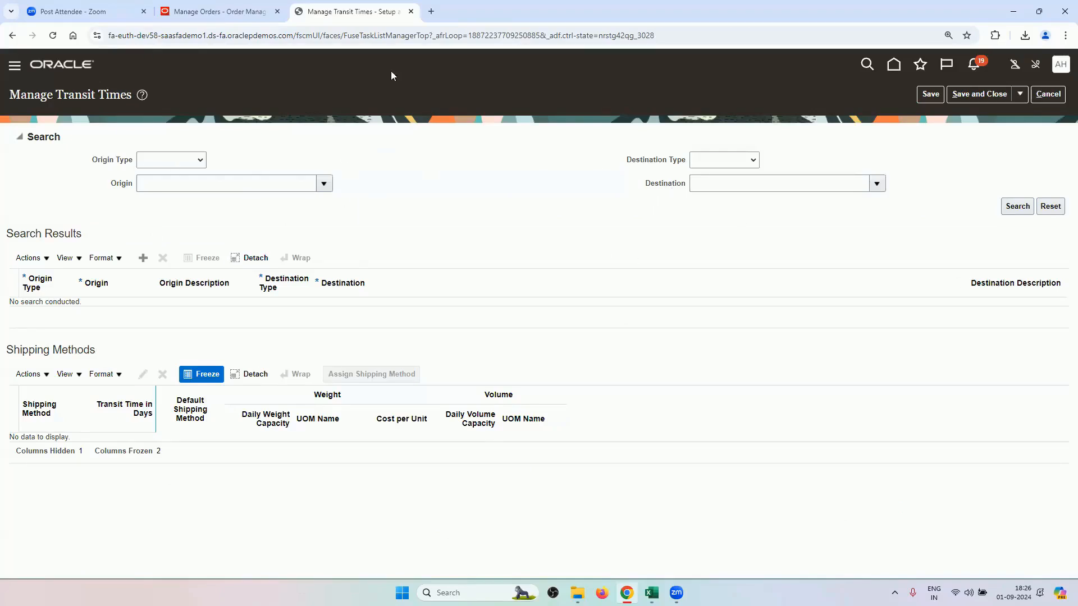
{"action": "left_click", "coordinate": [247, 8]}
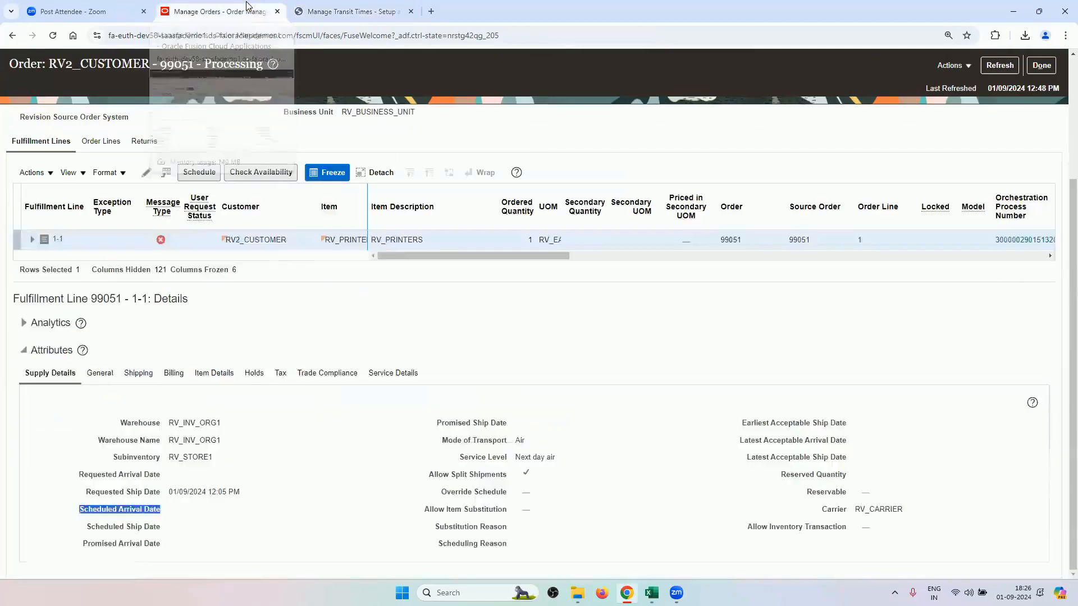
{"action": "left_click", "coordinate": [303, 8]}
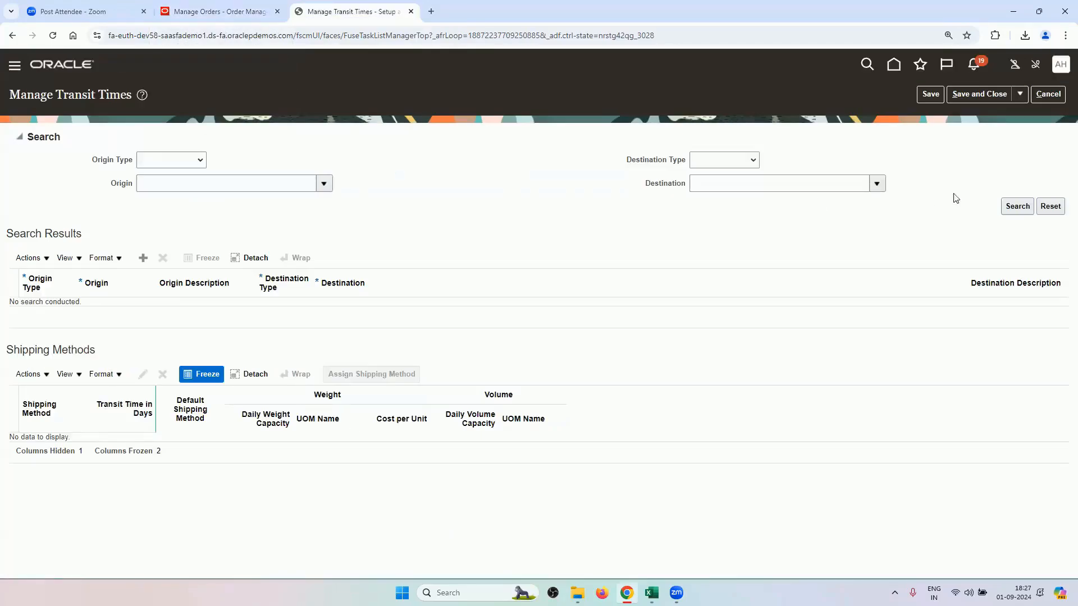
- Cancel out of Manage Transit Times and switch to the Picking & Shipping Setups task list in Excel
{"action": "left_click", "coordinate": [1046, 95]}
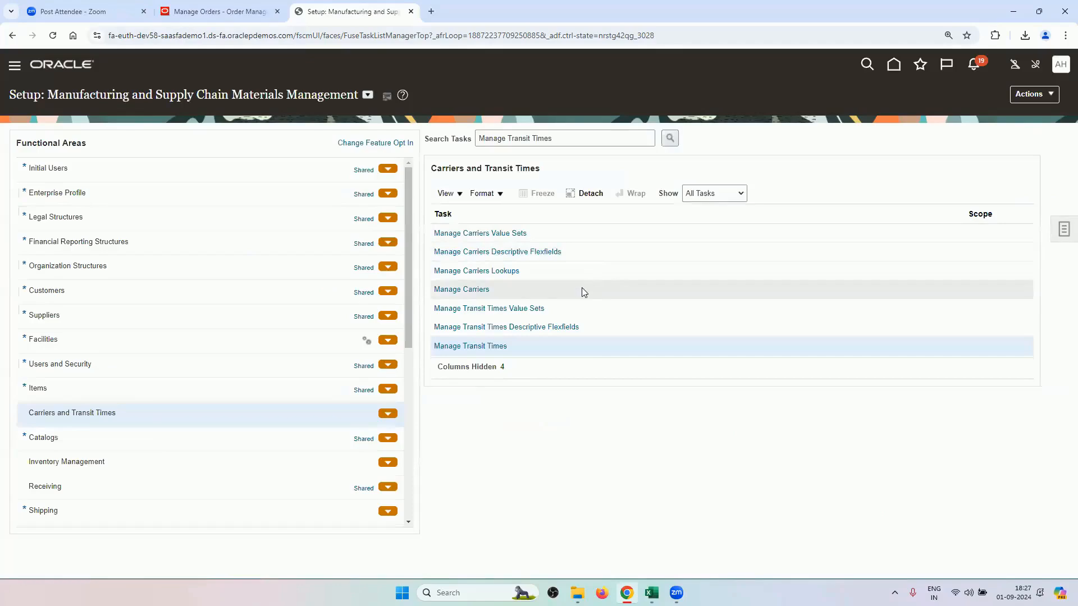
{"action": "left_click", "coordinate": [651, 593]}
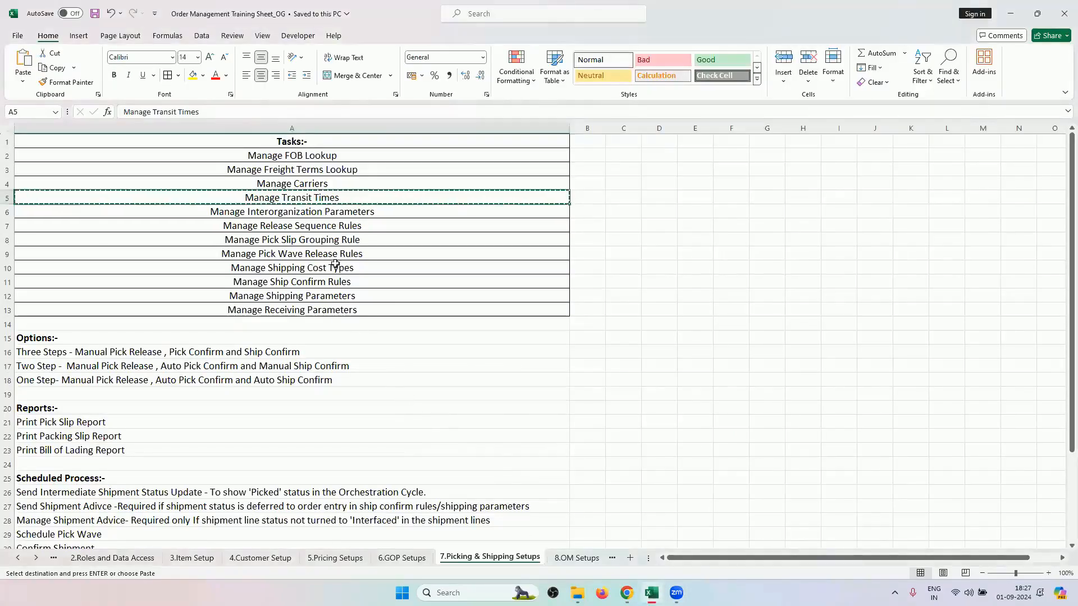
- Copy the task name Manage Interorganization Parameters from the Excel task list and switch to the Oracle setup page in Chrome
{"action": "left_click", "coordinate": [366, 211]}
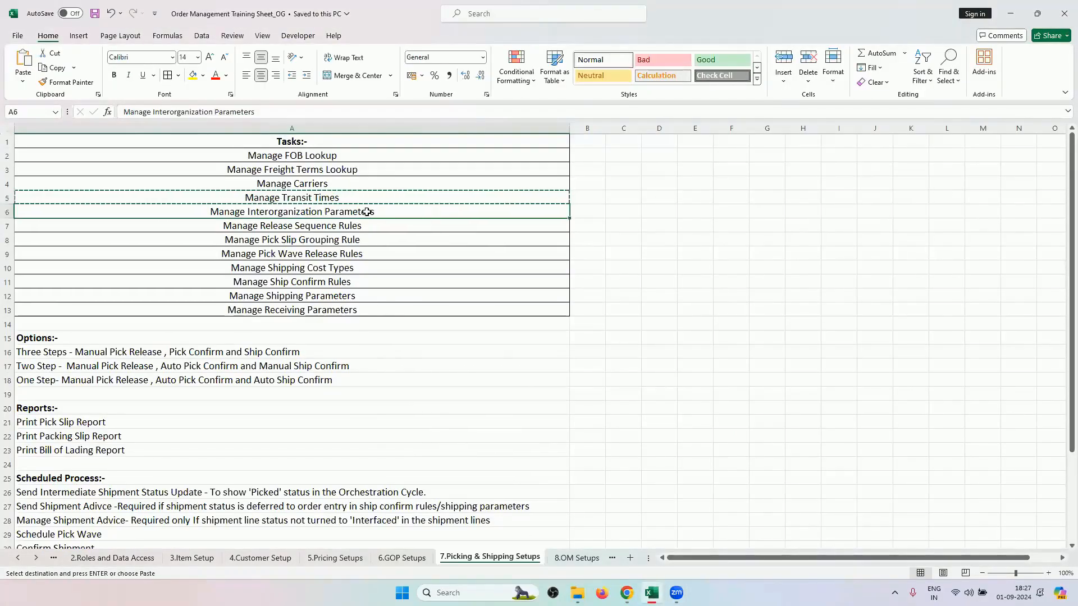
{"action": "key", "text": "ctrl+c"}
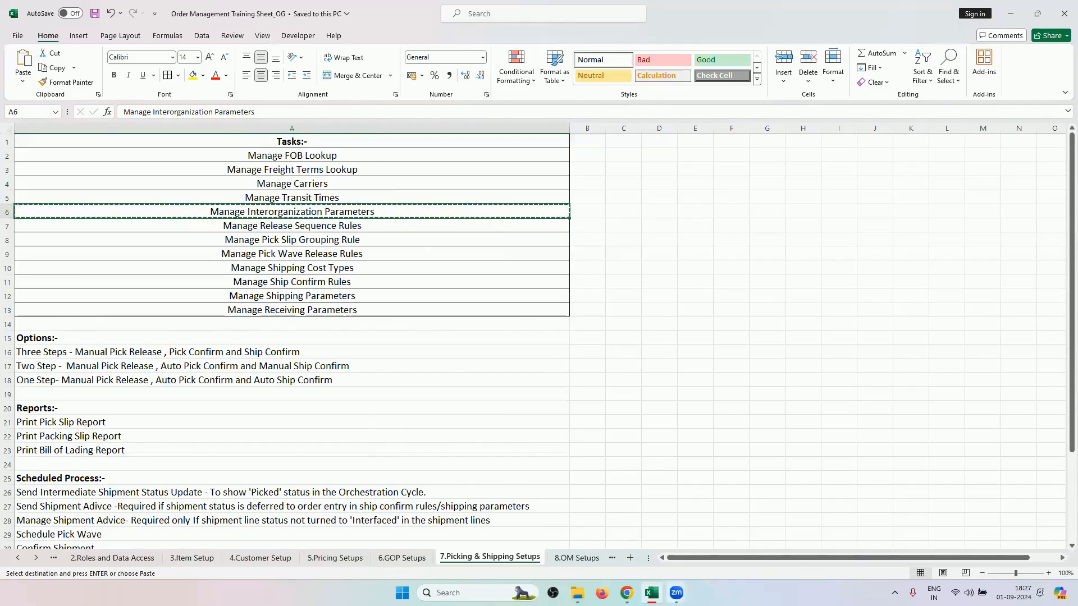
{"action": "left_click", "coordinate": [626, 592]}
- Search the setup tasks for Manage Interorganization Parameters and open that task
{"action": "double_click", "coordinate": [582, 138]}
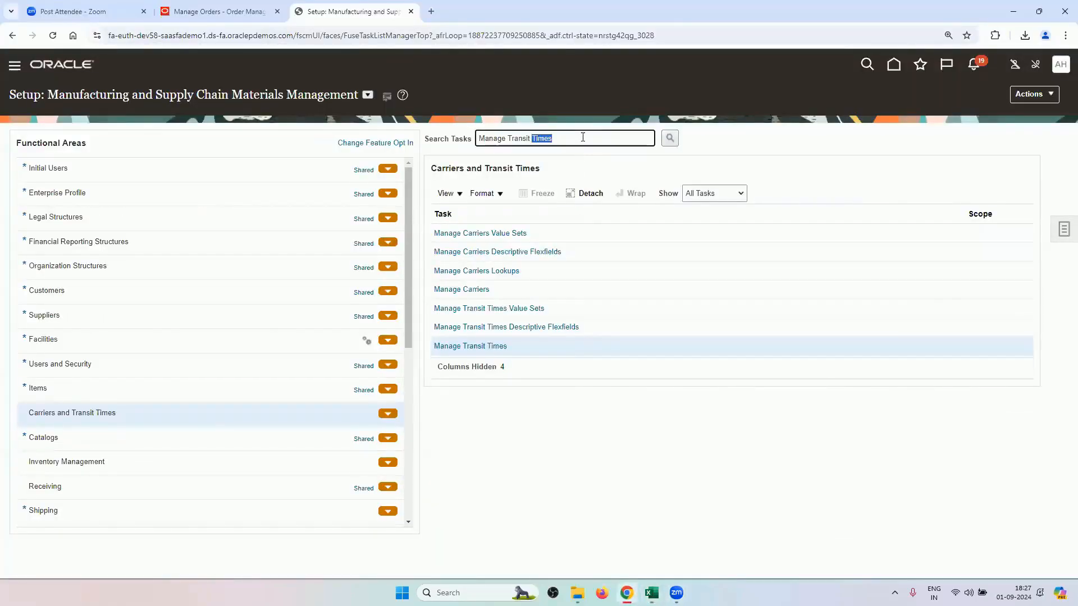
{"action": "left_click", "coordinate": [575, 141]}
{"action": "double_click", "coordinate": [561, 140]}
{"action": "key", "text": "BackSpace"}
{"action": "key", "text": "BackSpace"}
{"action": "key", "text": "BackSpace"}
{"action": "key", "text": "BackSpace"}
{"action": "key", "text": "BackSpace"}
{"action": "key", "text": "BackSpace"}
{"action": "key", "text": "BackSpace"}
{"action": "key", "text": "BackSpace"}
{"action": "key", "text": "BackSpace"}
{"action": "key", "text": "BackSpace"}
{"action": "key", "text": "BackSpace"}
{"action": "key", "text": "BackSpace"}
{"action": "key", "text": "BackSpace"}
{"action": "key", "text": "BackSpace"}
{"action": "key", "text": "BackSpace"}
{"action": "key", "text": "BackSpace"}
{"action": "key", "text": "ctrl+v"}
{"action": "key", "text": "Return"}
{"action": "left_click", "coordinate": [540, 233]}
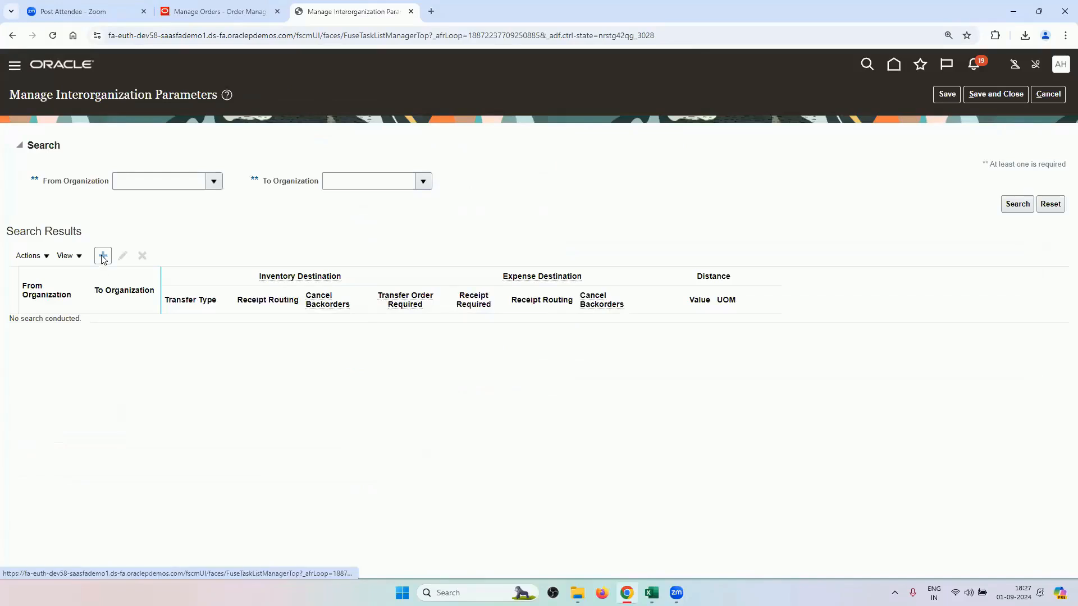
- Create interorganization parameters from RV_INV_ORG1 to RV_INV_ORG2 with a transfer order required
{"action": "left_click", "coordinate": [103, 257]}
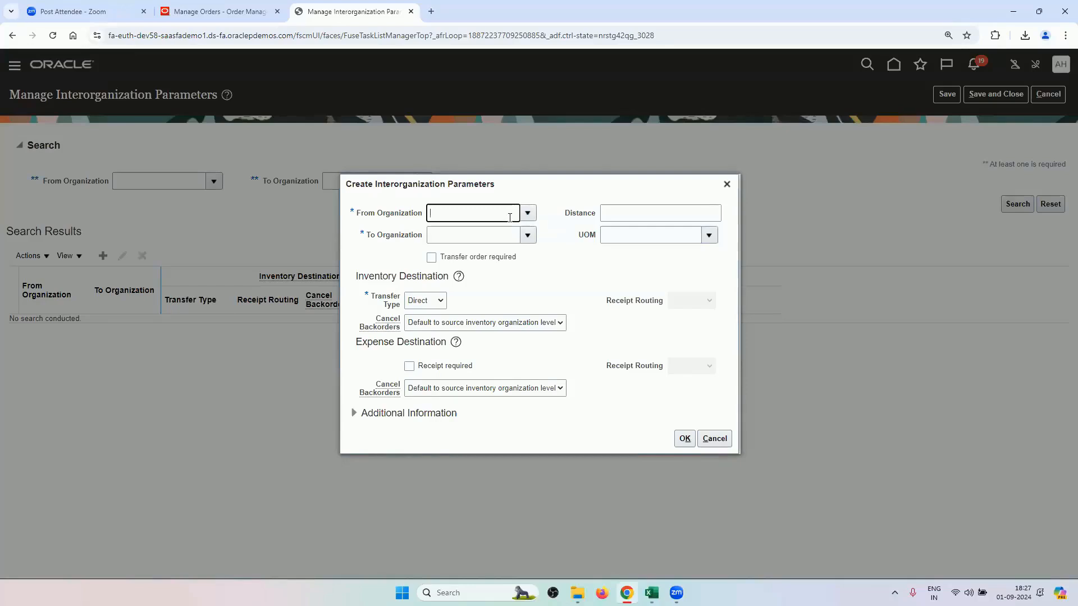
{"action": "type", "text": "RV"}
{"action": "key", "text": "Tab"}
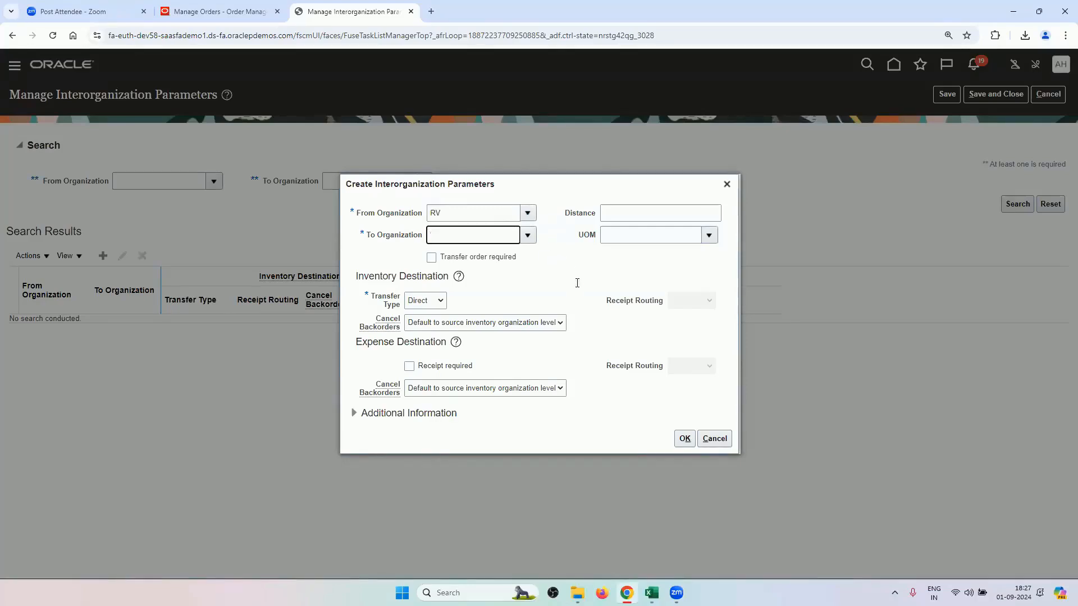
{"action": "left_click", "coordinate": [533, 358]}
{"action": "left_click", "coordinate": [654, 404]}
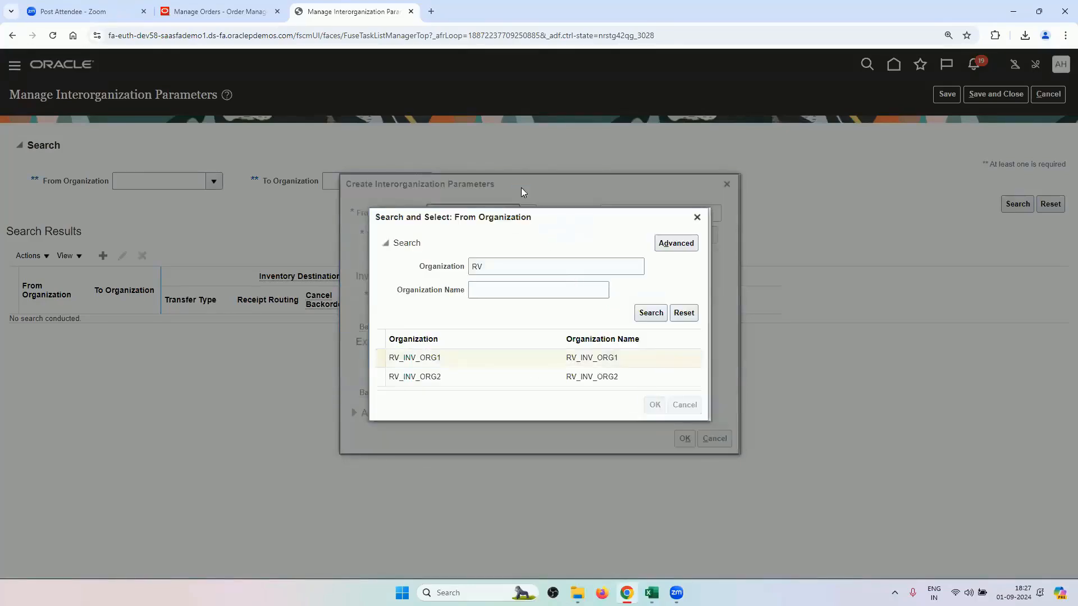
{"action": "left_click", "coordinate": [490, 238]}
{"action": "type", "text": "R"}
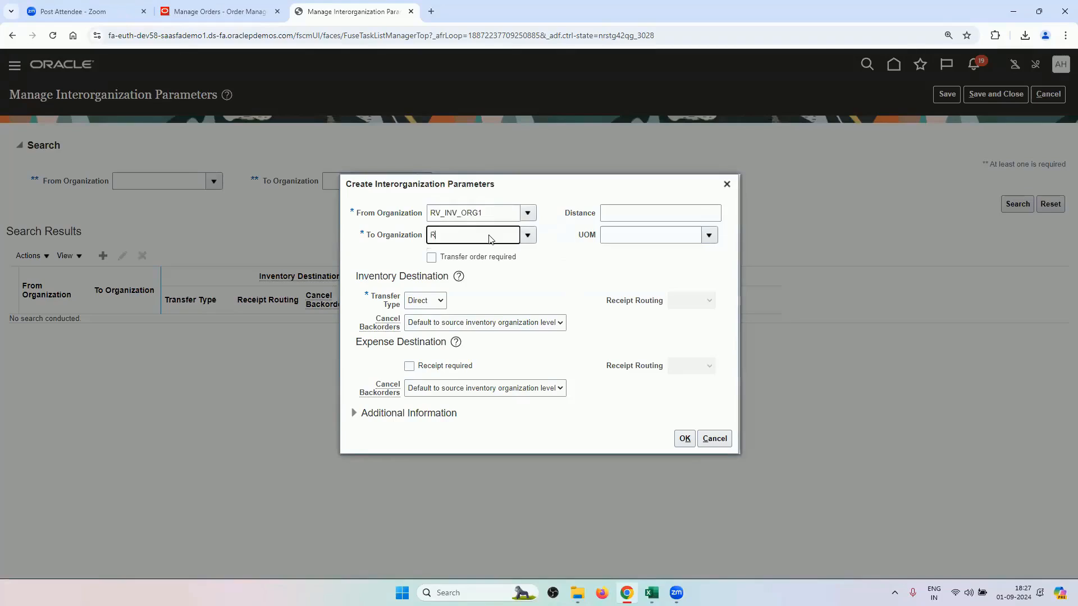
{"action": "type", "text": "V"}
{"action": "key", "text": "Tab"}
{"action": "left_click", "coordinate": [502, 258]}
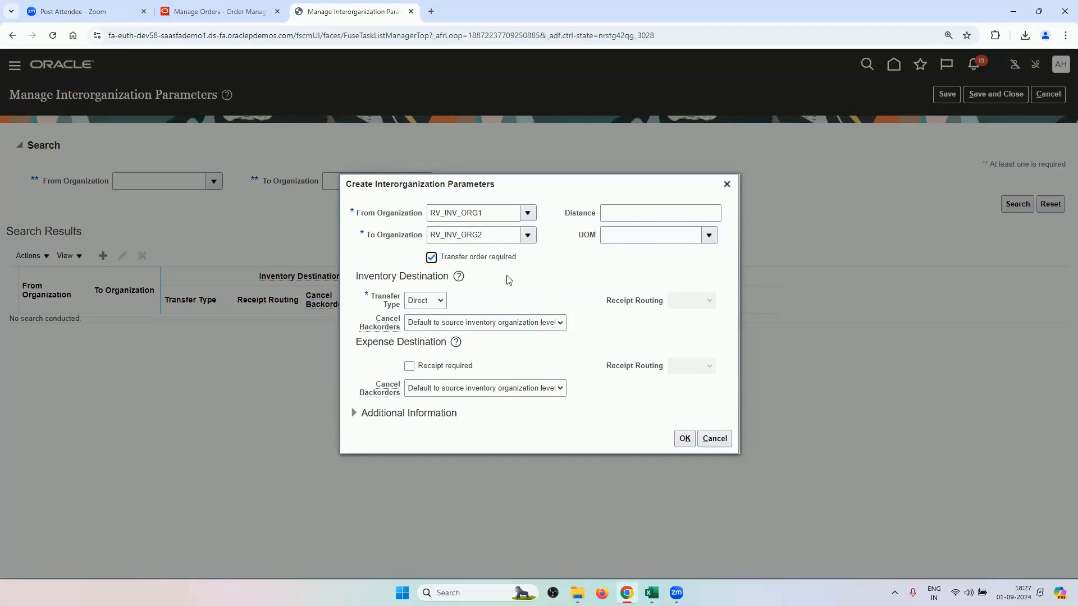
- Set the inventory destination's transfer type to In transit and its receipt routing to Direct for RV_INV_ORG1 to RV_INV_ORG2
{"action": "left_click", "coordinate": [437, 301]}
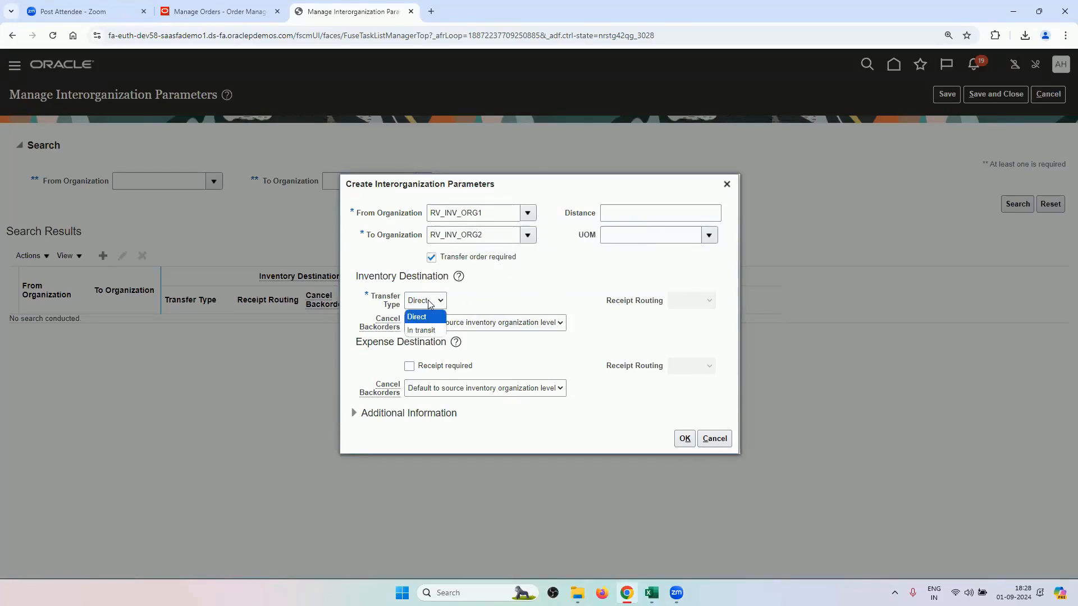
{"action": "left_click", "coordinate": [438, 317]}
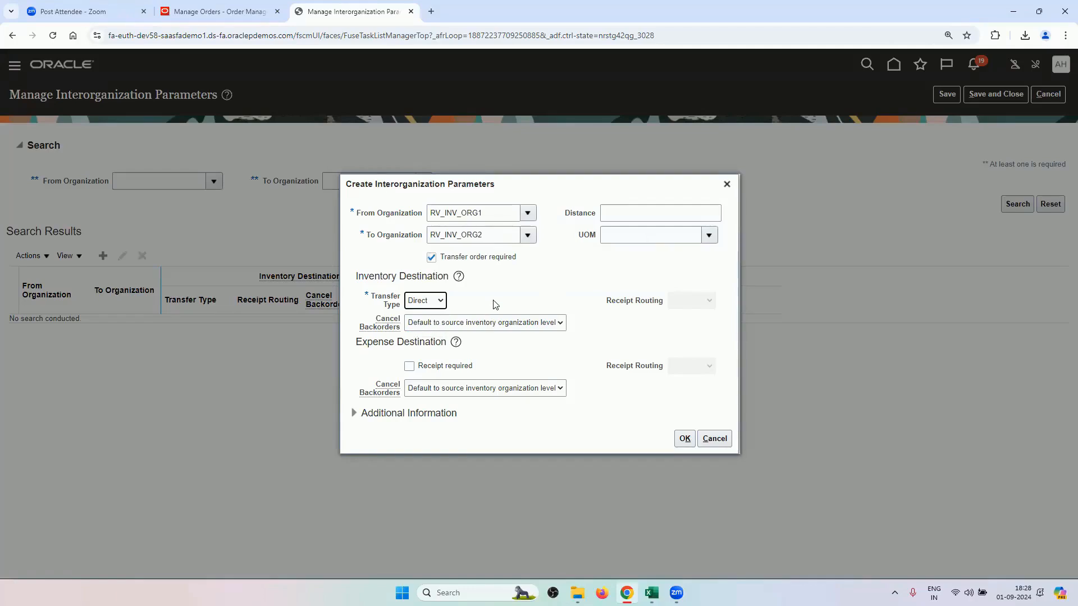
{"action": "left_click", "coordinate": [440, 301]}
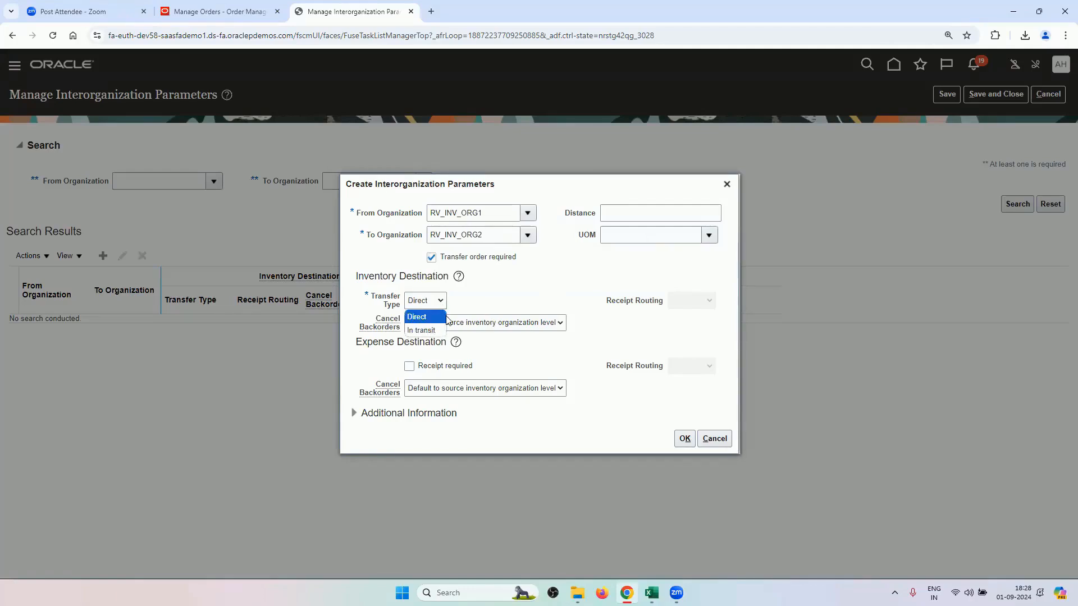
{"action": "left_click", "coordinate": [436, 331]}
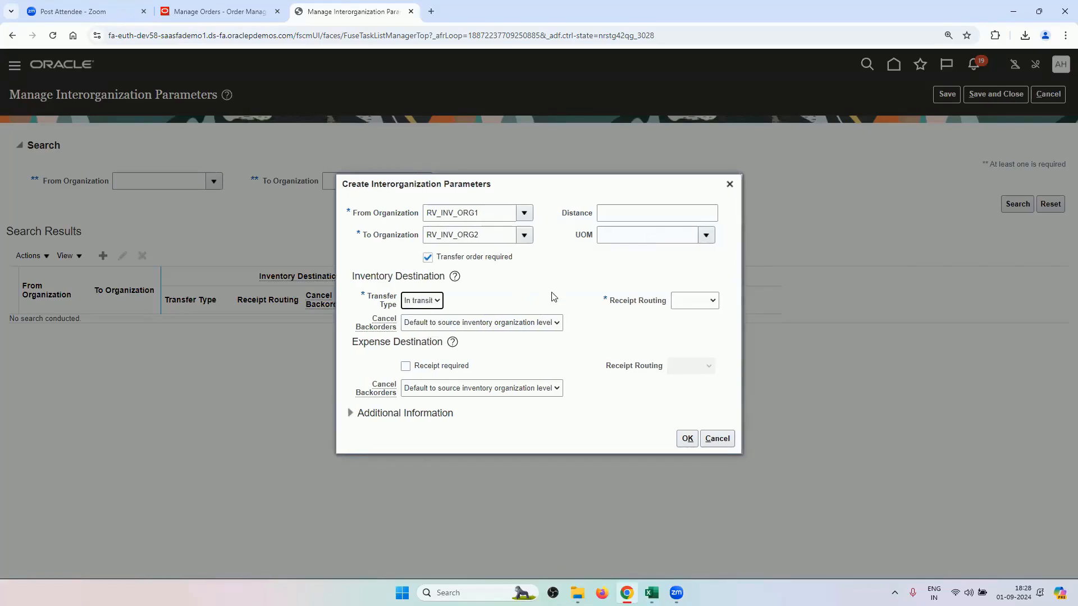
{"action": "left_click", "coordinate": [696, 301]}
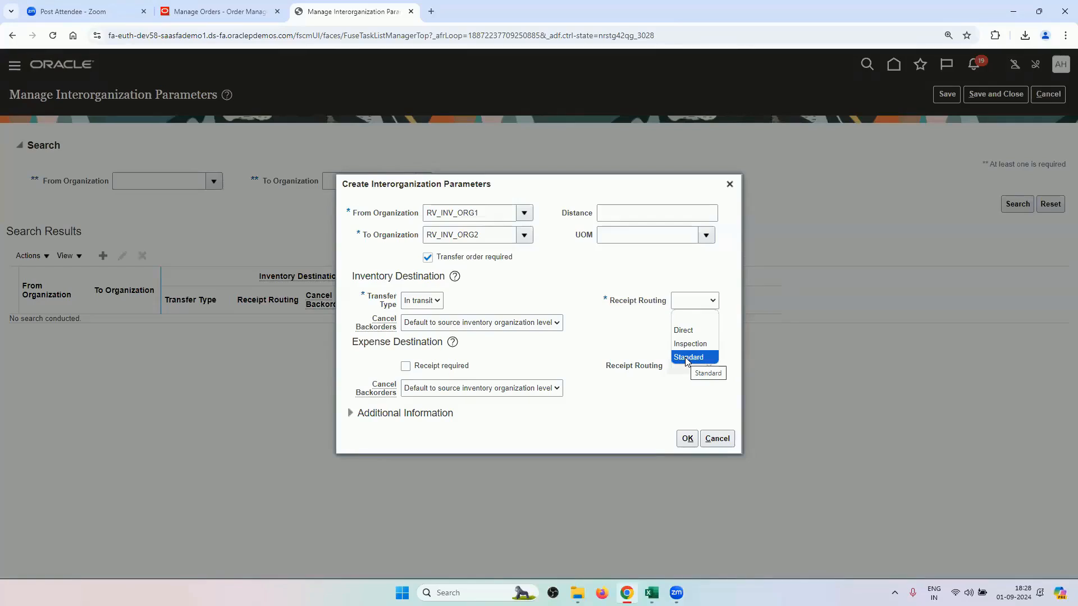
{"action": "left_click", "coordinate": [697, 331]}
- Require a receipt with Direct routing for the expense destination and confirm the RV_INV_ORG1 to RV_INV_ORG2 parameters
{"action": "left_click", "coordinate": [443, 367]}
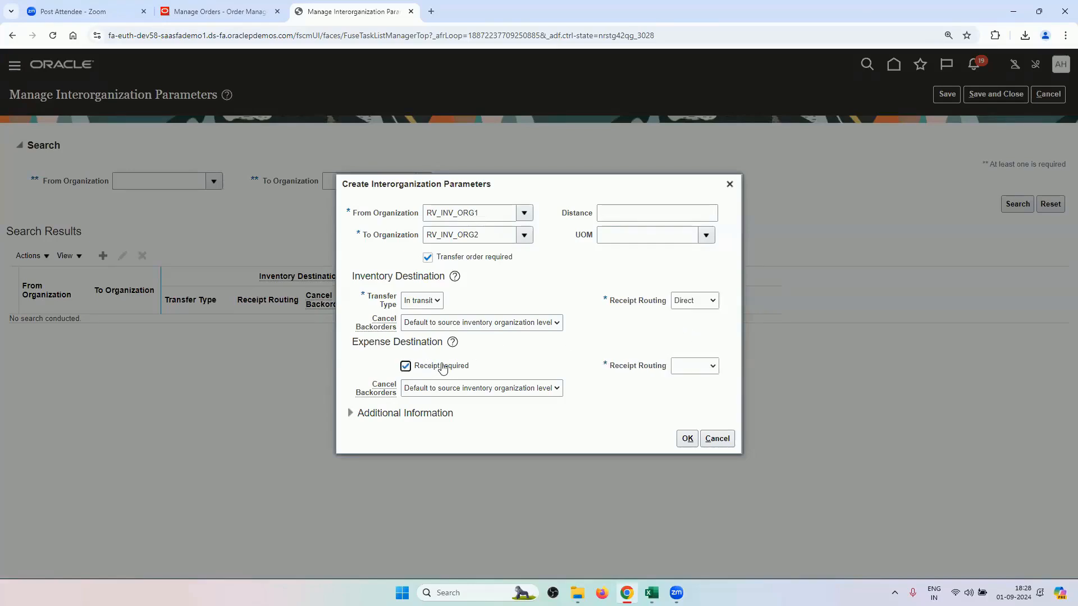
{"action": "left_click", "coordinate": [697, 370]}
{"action": "left_click", "coordinate": [689, 393]}
{"action": "left_click", "coordinate": [686, 439]}
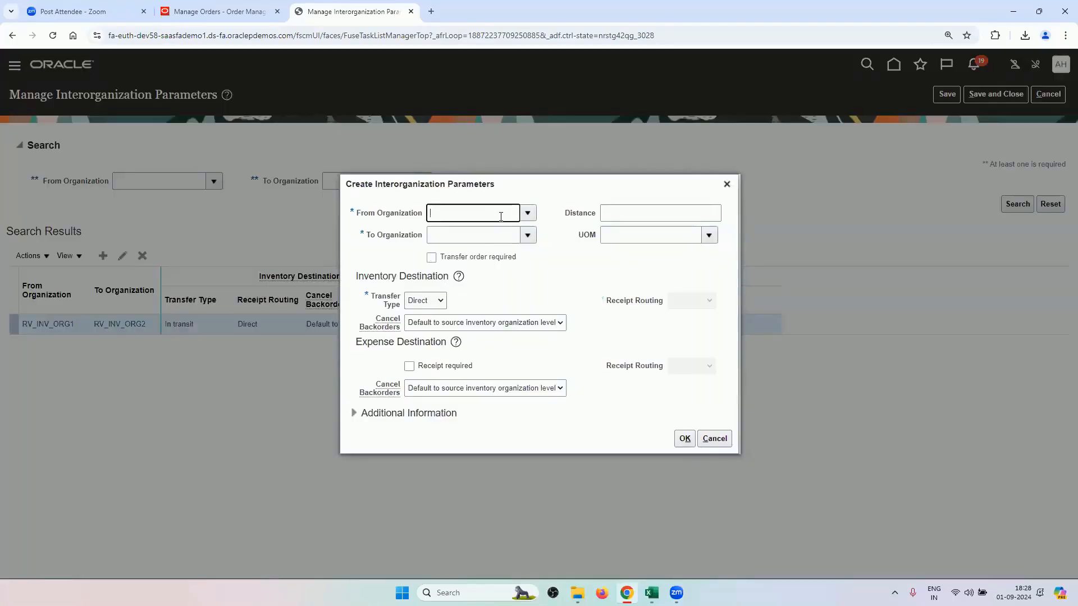
- Define the reverse parameters from RV_INV_ORG2 to RV_INV_ORG1 with a transfer order required
{"action": "key", "text": "Tab"}
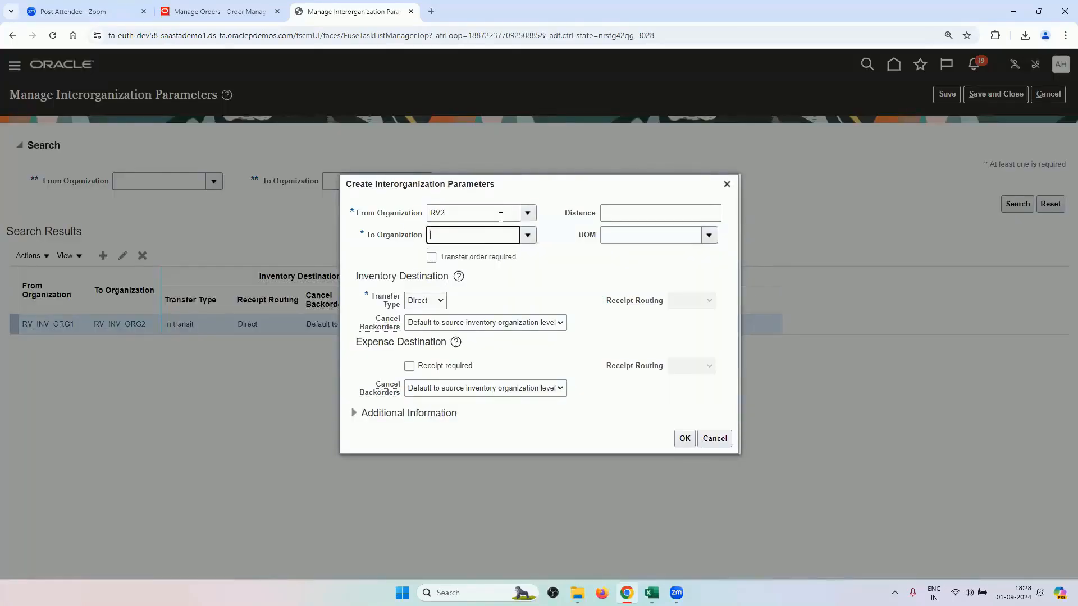
{"action": "left_click", "coordinate": [514, 281]}
{"action": "type", "text": "RV"}
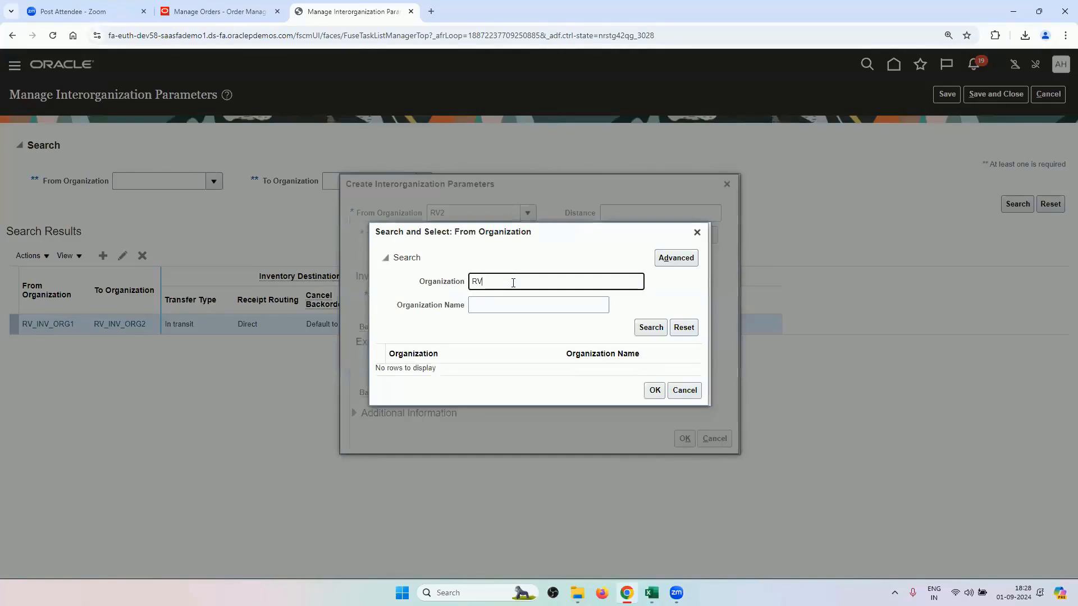
{"action": "key", "text": "Return"}
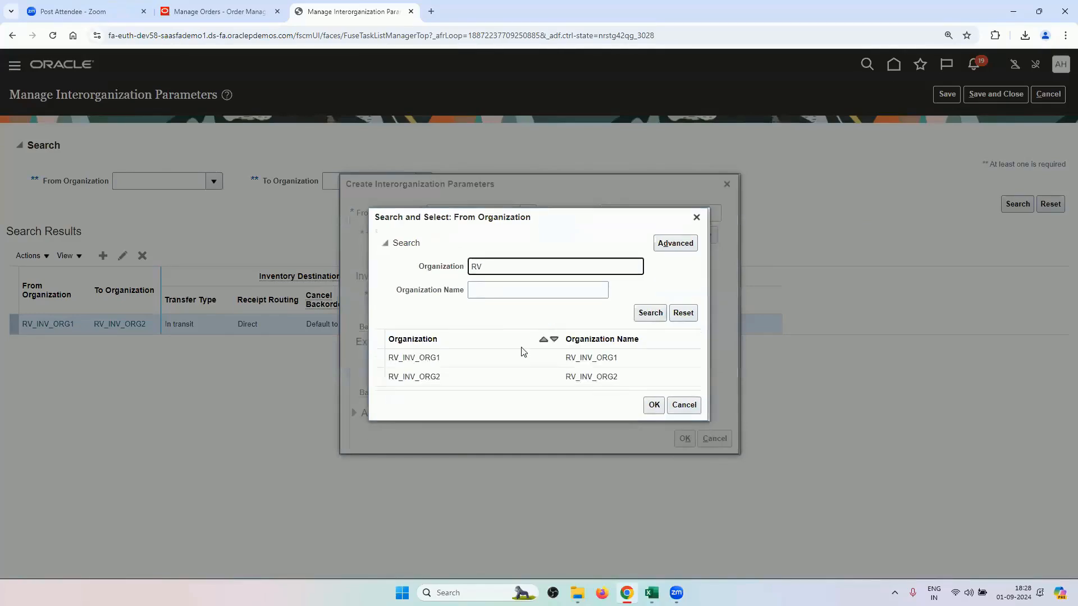
{"action": "left_click", "coordinate": [510, 376]}
{"action": "left_click", "coordinate": [653, 404]}
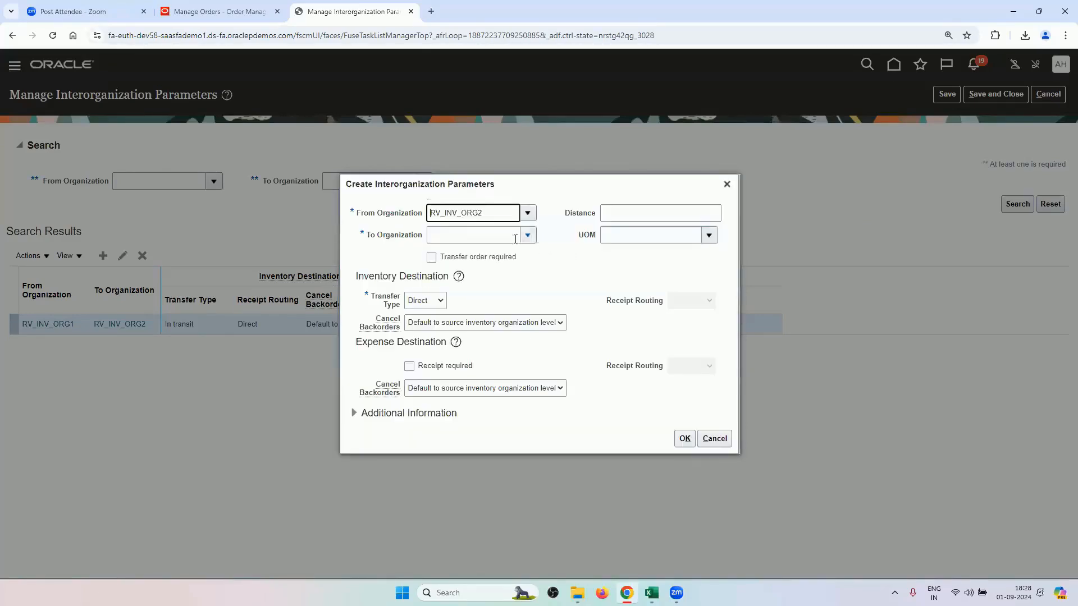
{"action": "left_click", "coordinate": [500, 238]}
{"action": "type", "text": "RV_INV_ORG1"}
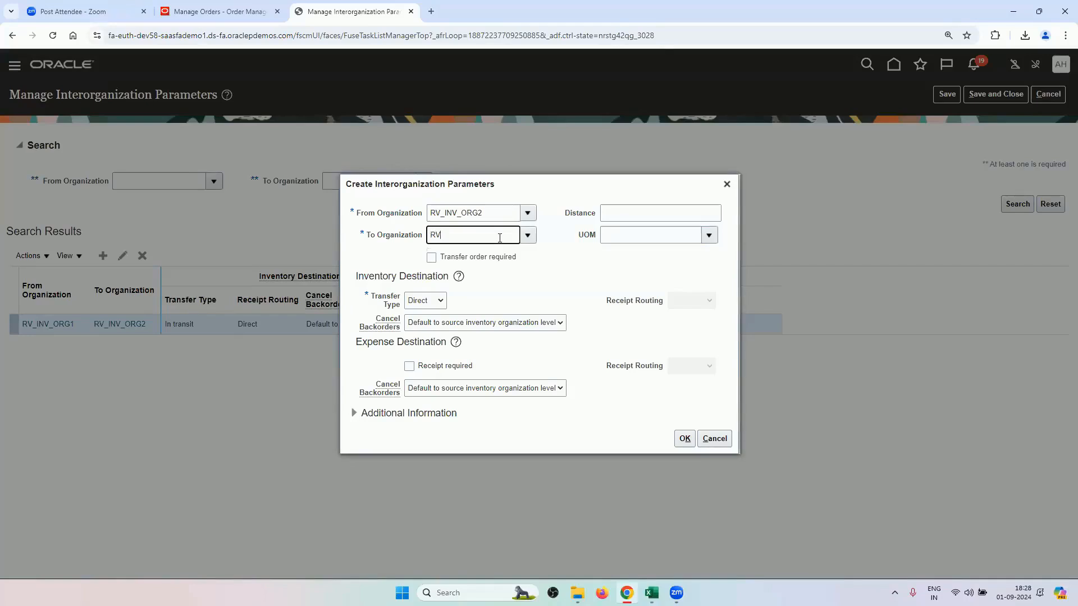
{"action": "key", "text": "Tab"}
{"action": "left_click", "coordinate": [431, 257]}
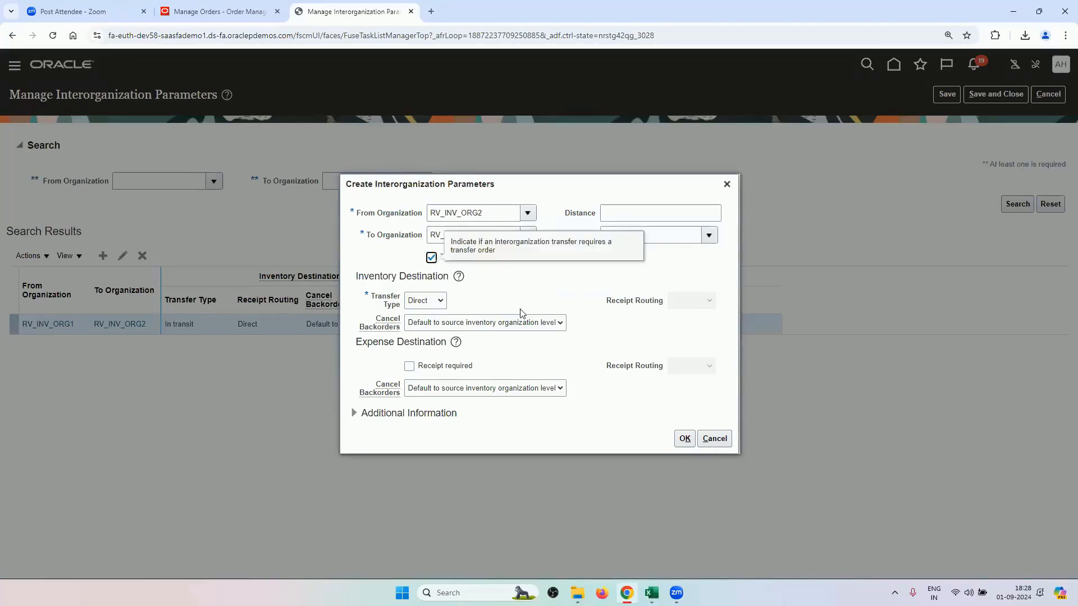
- Set the reverse route's inventory destination to transfer type In transit and receipt routing Direct
{"action": "left_click", "coordinate": [436, 302]}
{"action": "left_click", "coordinate": [427, 331]}
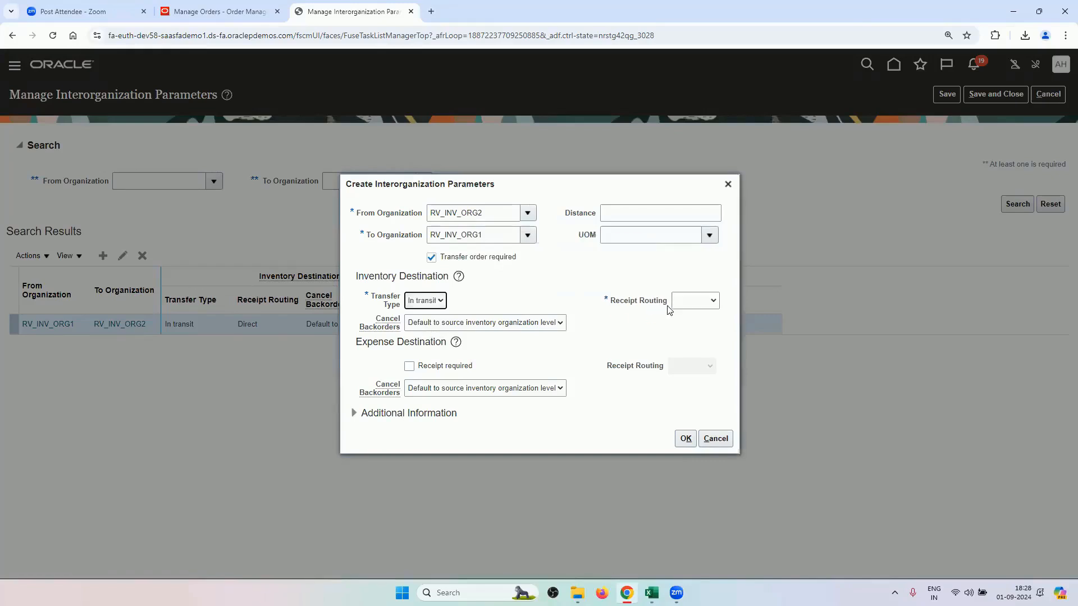
{"action": "left_click", "coordinate": [682, 302]}
{"action": "left_click", "coordinate": [679, 329]}
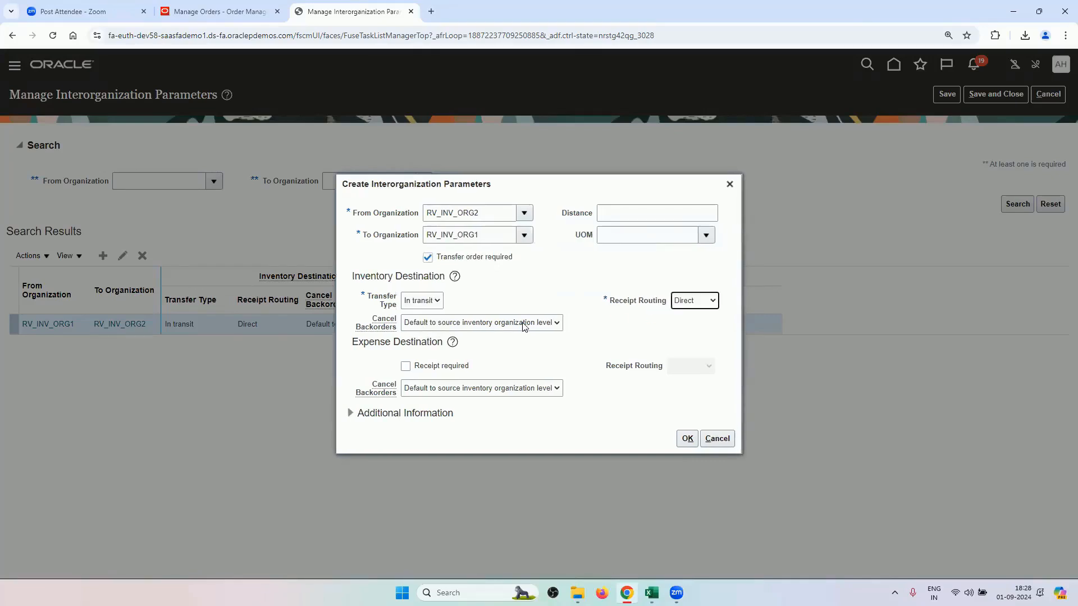
- Require a receipt with Direct routing for the reverse route's expense destination, confirm it, and save and close Manage Interorganization Parameters
{"action": "left_click", "coordinate": [442, 366]}
{"action": "left_click", "coordinate": [694, 366]}
{"action": "left_click", "coordinate": [684, 395]}
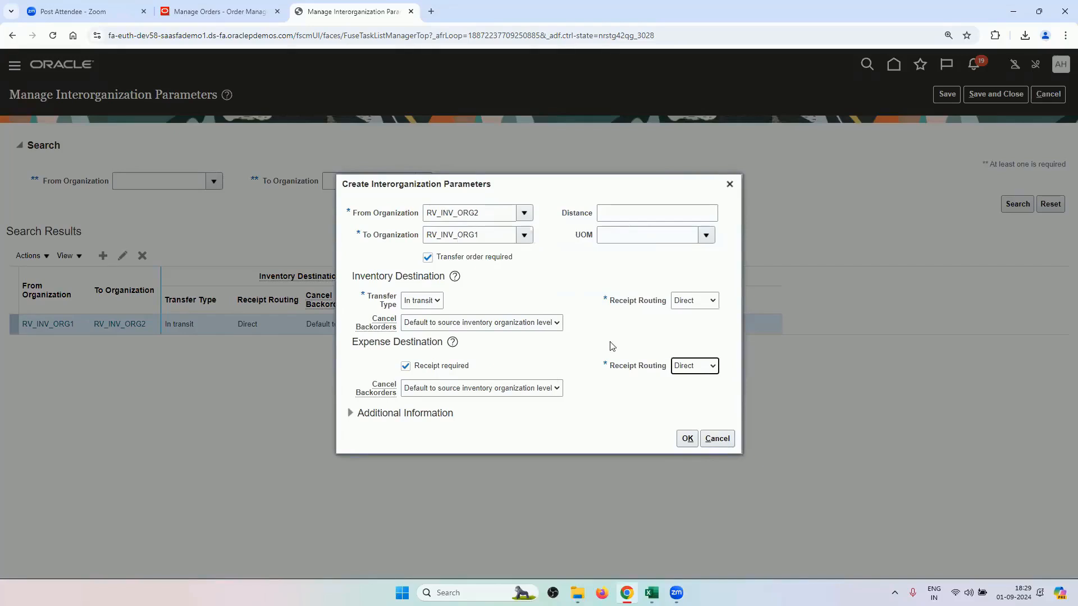
{"action": "left_click", "coordinate": [685, 441]}
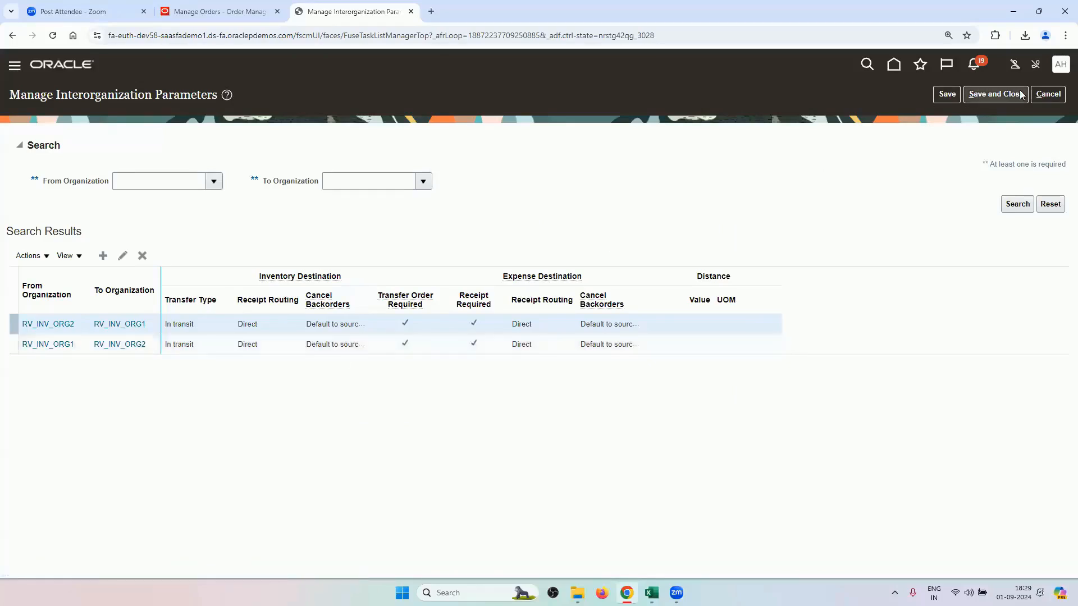
{"action": "left_click", "coordinate": [995, 96]}
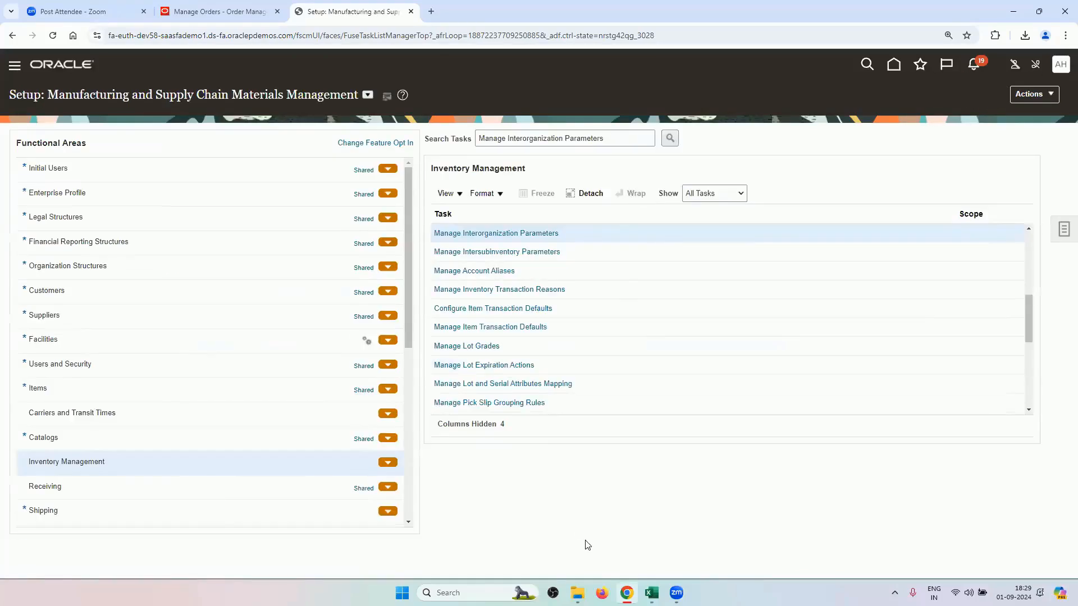
- Switch to the Excel task list and review the tasks through Manage Interorganization Parameters and those from Manage Release Sequence Rules onward
{"action": "left_click", "coordinate": [651, 593]}
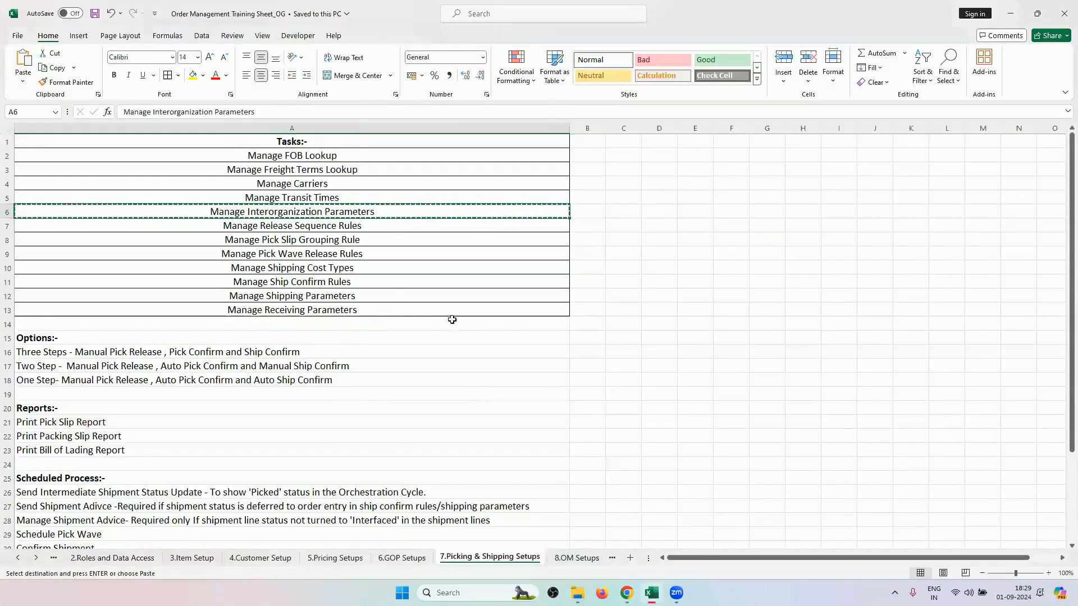
{"action": "left_click_drag", "start_coordinate": [351, 157], "coordinate": [370, 219]}
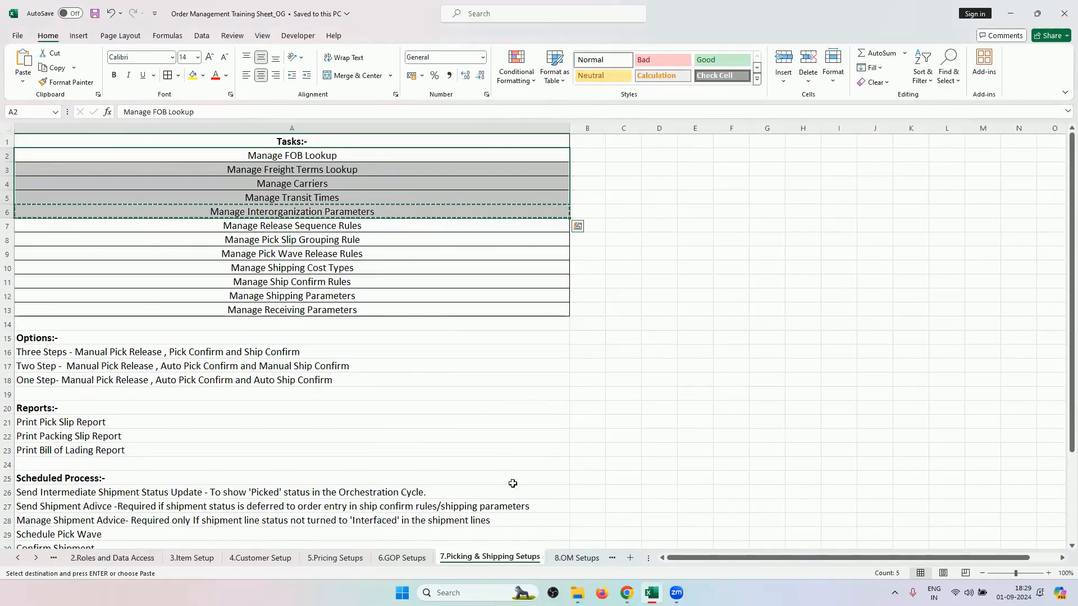
{"action": "left_click", "coordinate": [331, 285]}
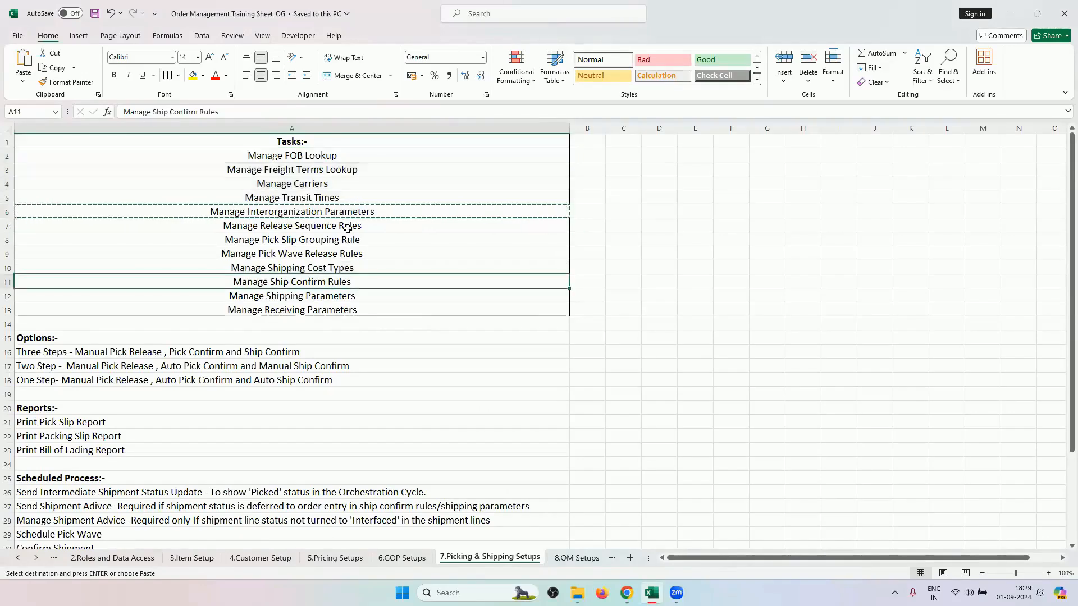
{"action": "left_click_drag", "start_coordinate": [348, 227], "coordinate": [362, 307]}
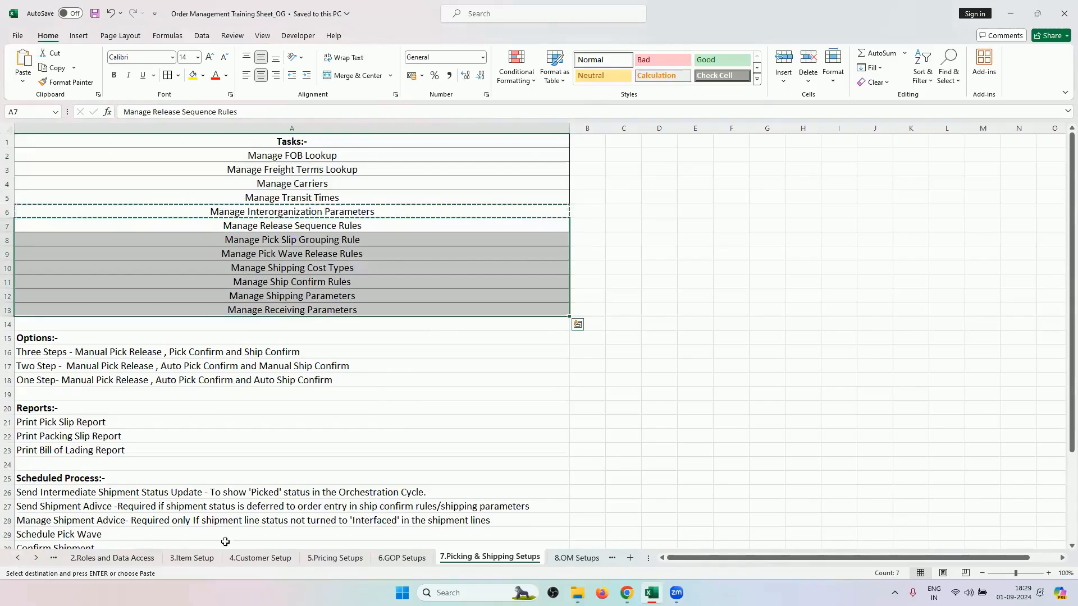
- Look through the Data Sheet, 1.SCM Structure Setups, 2.Roles and Data Access and 3.Item Setup worksheets
{"action": "left_click", "coordinate": [15, 559]}
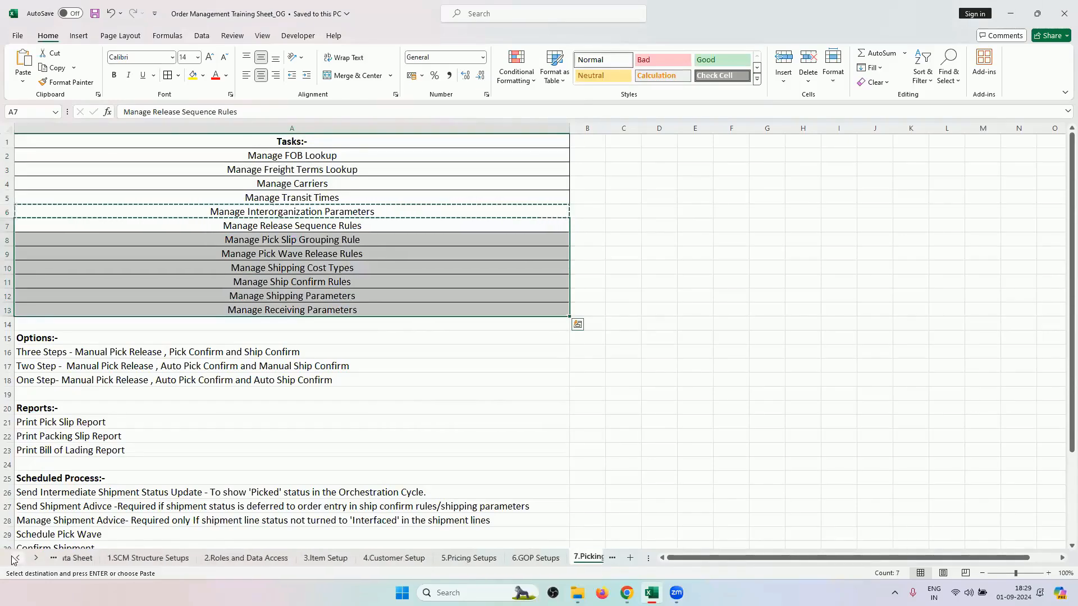
{"action": "left_click", "coordinate": [16, 558]}
{"action": "left_click", "coordinate": [15, 559]}
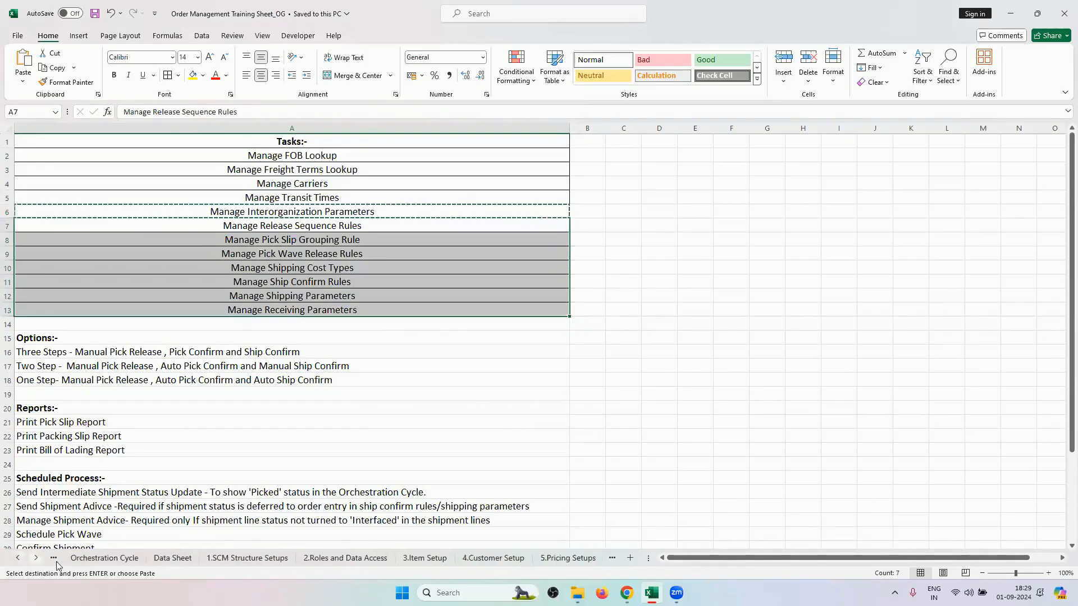
{"action": "left_click", "coordinate": [170, 558]}
{"action": "left_click", "coordinate": [241, 557]}
{"action": "left_click", "coordinate": [345, 557]}
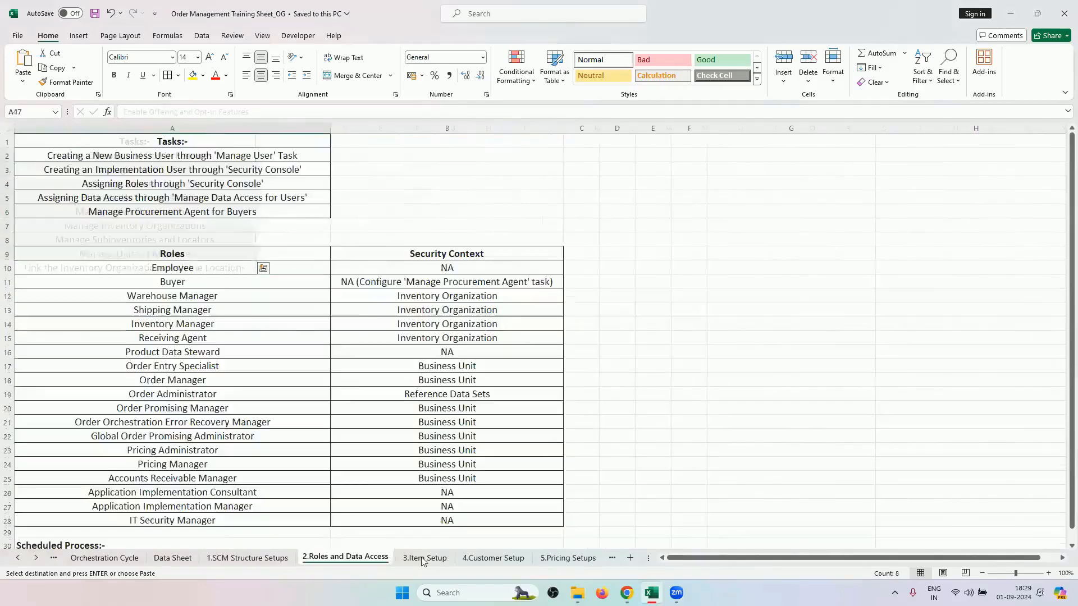
{"action": "left_click", "coordinate": [423, 557]}
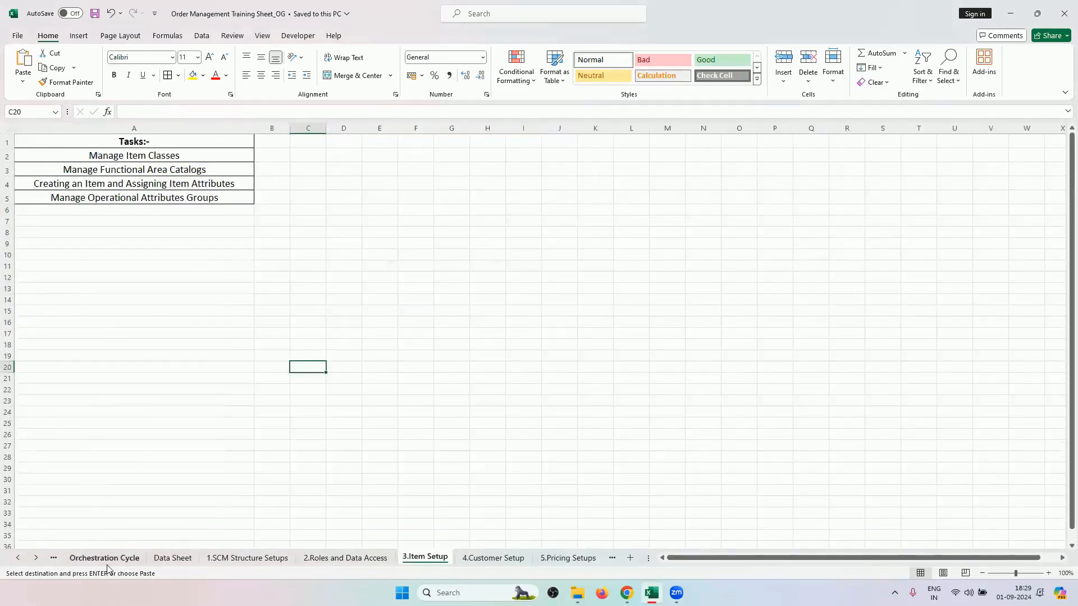
- Open the Orchestration Cycle worksheet and examine the Pick and Ship stage of the Standard Flow
{"action": "left_click", "coordinate": [104, 558]}
{"action": "scroll", "coordinate": [176, 397], "scroll_direction": "down", "scroll_amount": 2}
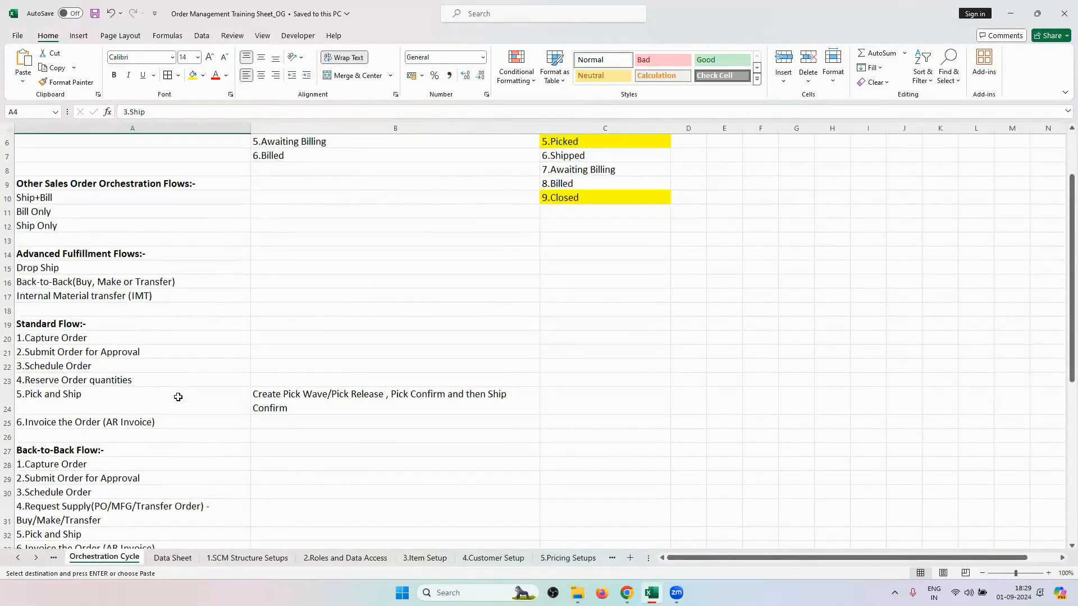
{"action": "left_click", "coordinate": [91, 397]}
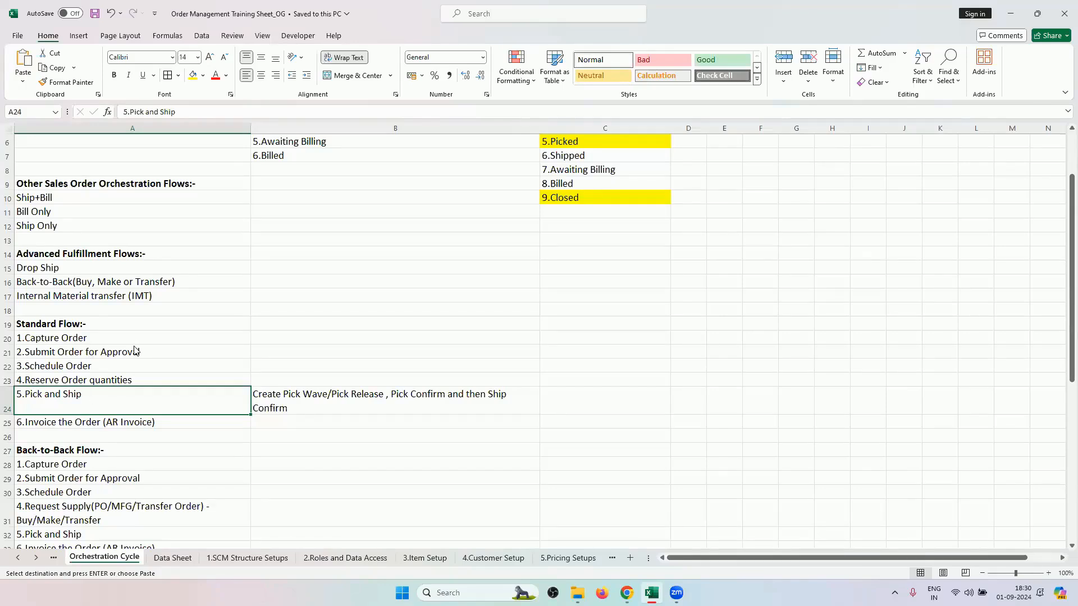
- Open the 7.Picking & Shipping Setups worksheet and review the Manage Pick Wave Release Rules and Manage Shipping Cost Types tasks
{"action": "left_click", "coordinate": [21, 558]}
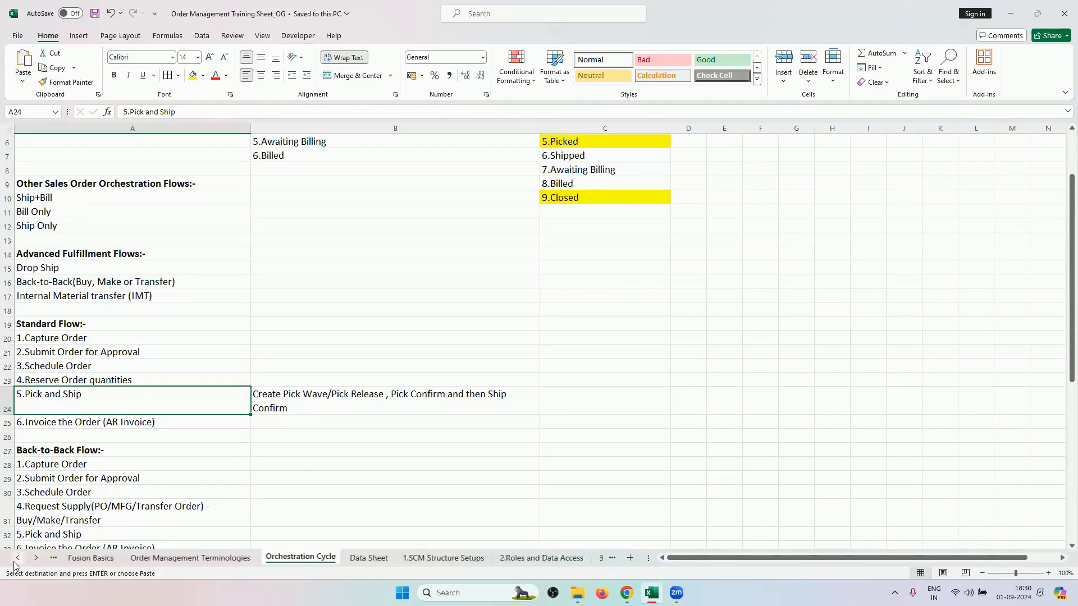
{"action": "left_click", "coordinate": [21, 558]}
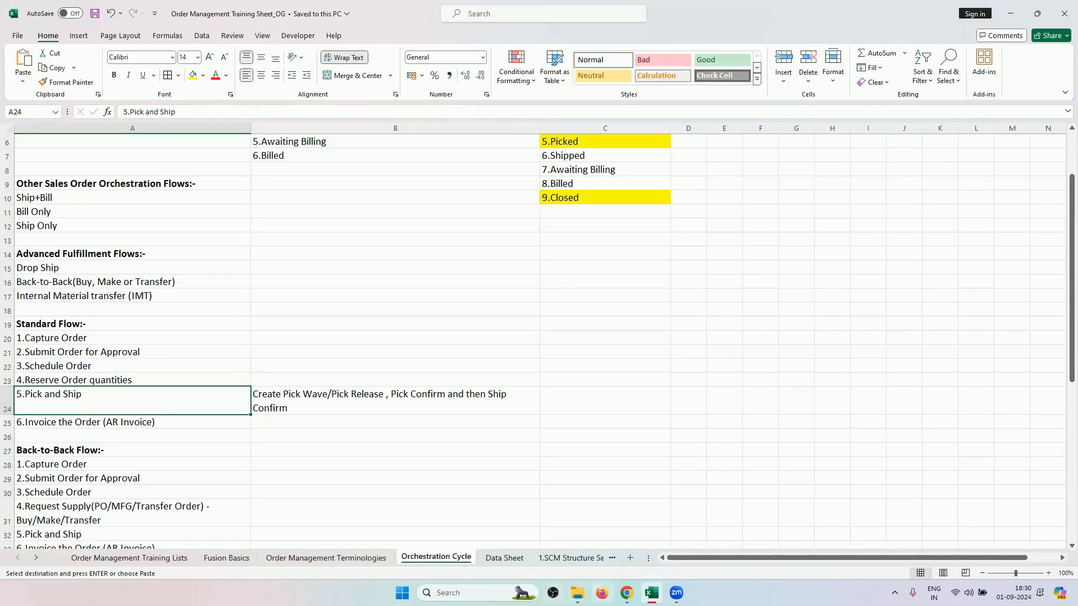
{"action": "left_click", "coordinate": [36, 558]}
{"action": "left_click", "coordinate": [36, 558]}
{"action": "left_click", "coordinate": [36, 557]}
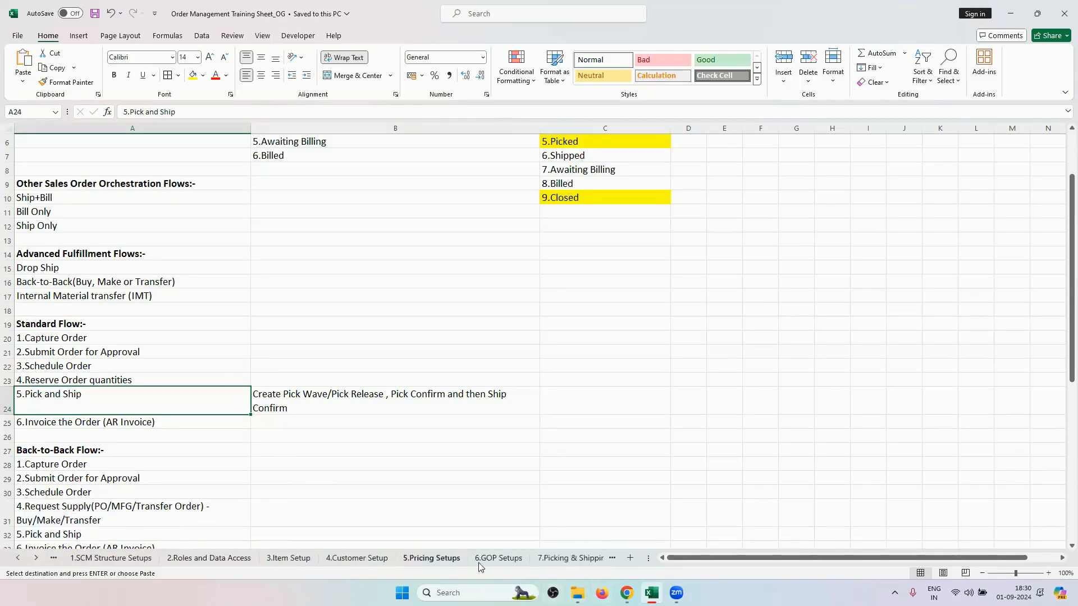
{"action": "left_click", "coordinate": [544, 565]}
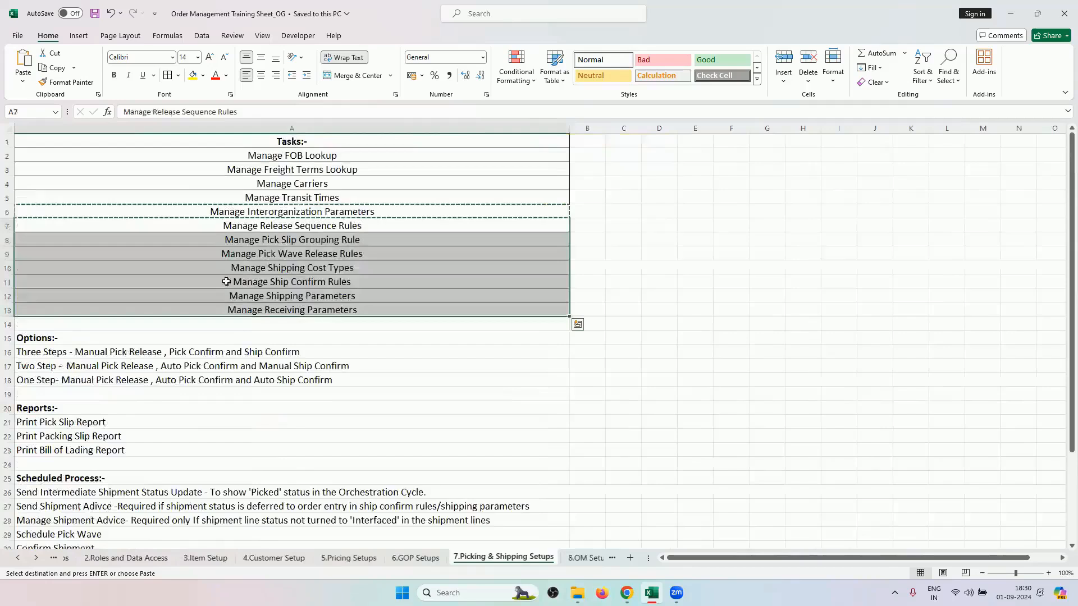
{"action": "left_click", "coordinate": [303, 252]}
{"action": "left_click_drag", "start_coordinate": [285, 271], "coordinate": [321, 273]}
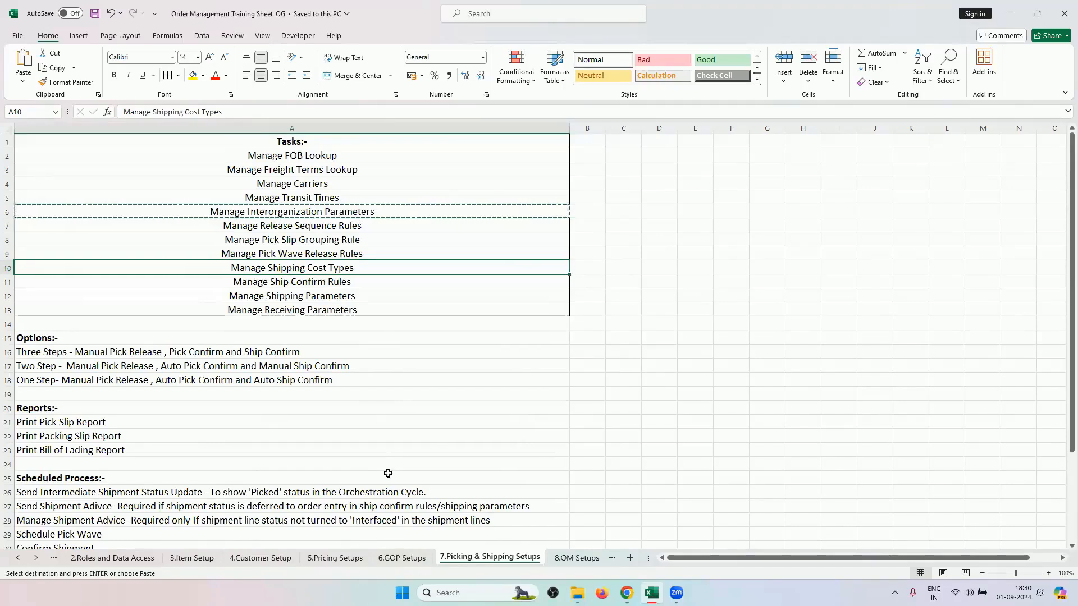
- Return to the Orchestration Cycle worksheet and select the Standard Flow's Pick and Ship cell
{"action": "left_click", "coordinate": [17, 558]}
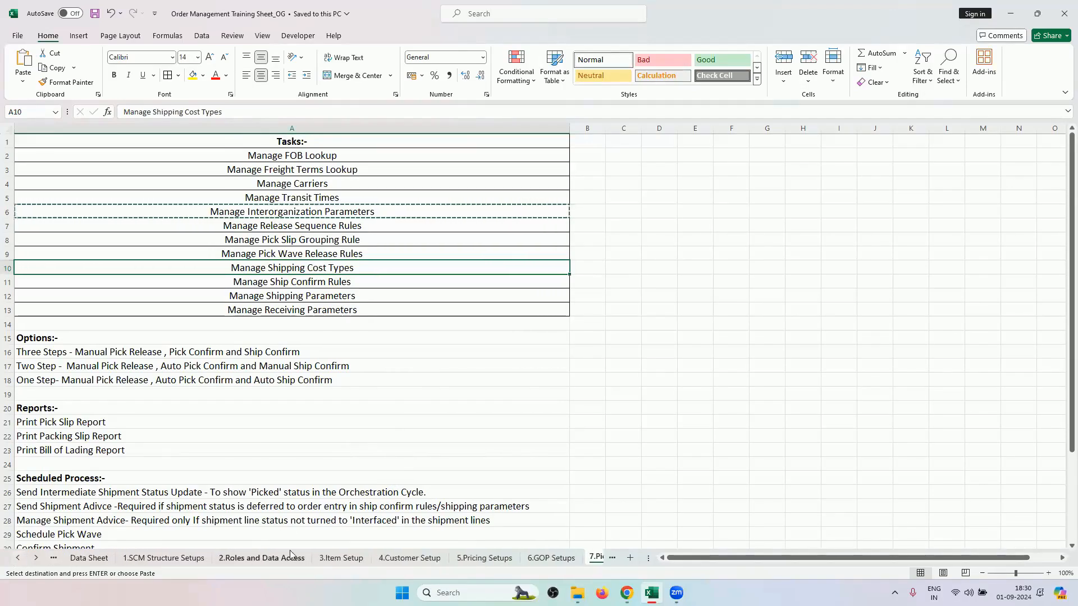
{"action": "left_click", "coordinate": [17, 557]}
{"action": "left_click", "coordinate": [17, 557]}
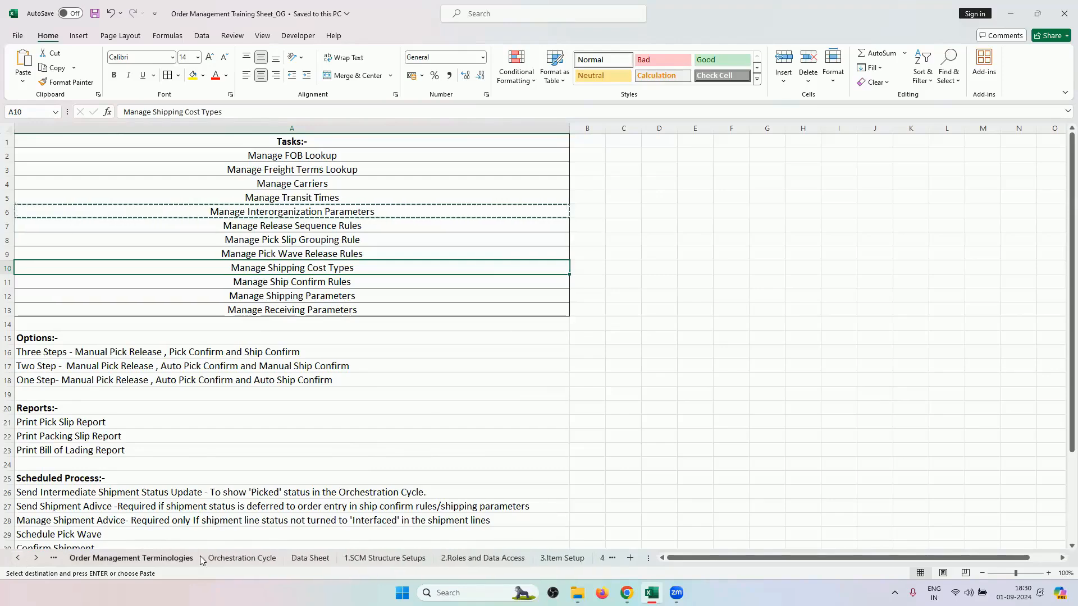
{"action": "left_click", "coordinate": [242, 558]}
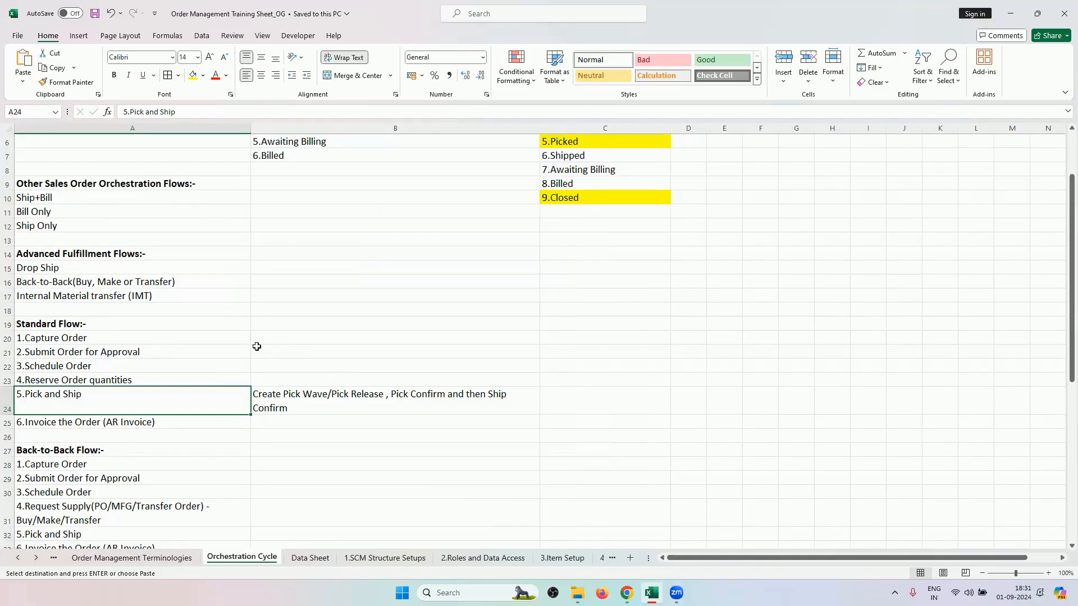
{"action": "key", "text": "alt+Tab"}
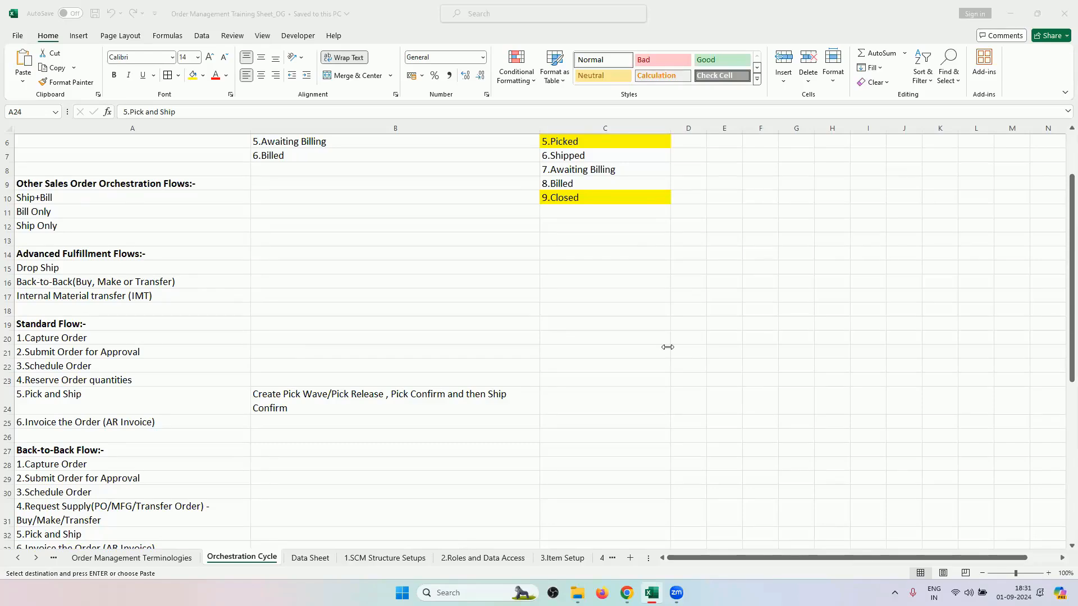
{"action": "scroll", "coordinate": [128, 280], "scroll_direction": "down", "scroll_amount": 2}
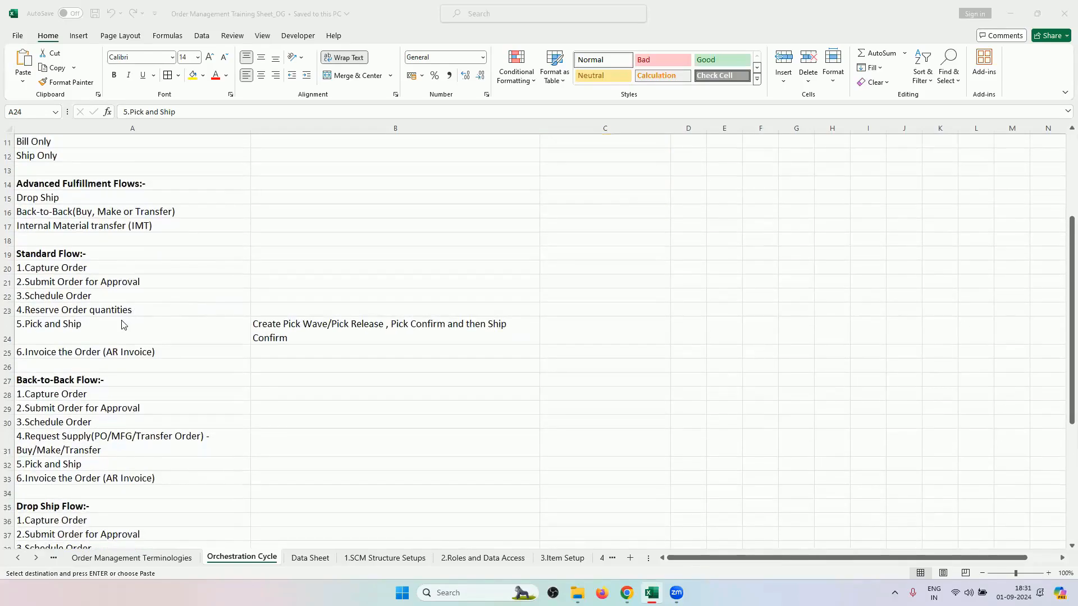
{"action": "left_click", "coordinate": [118, 327]}
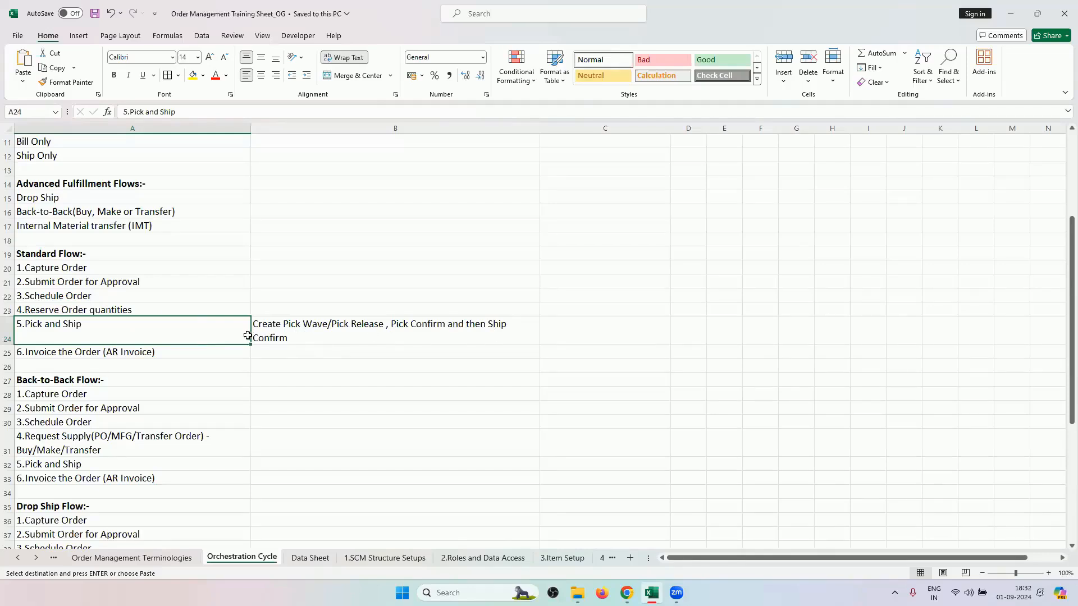
- Examine the Standard Flow from Capture Order to Invoice the Order, including the pick release, pick confirm and ship confirm note
{"action": "left_click", "coordinate": [343, 331]}
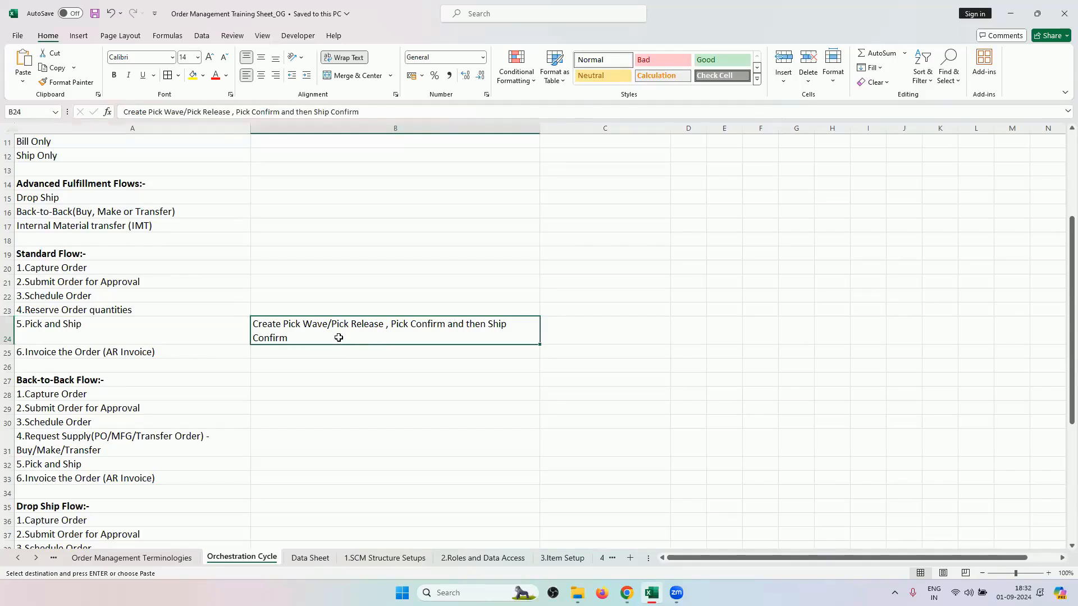
{"action": "left_click", "coordinate": [179, 329]}
{"action": "left_click", "coordinate": [303, 344]}
{"action": "left_click_drag", "start_coordinate": [107, 269], "coordinate": [134, 348]}
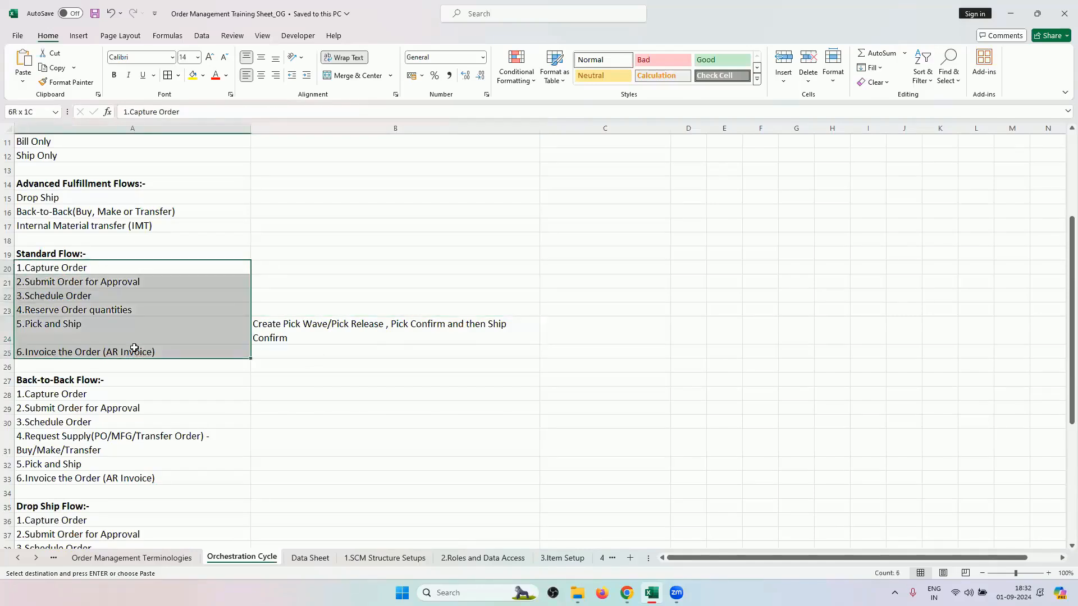
{"action": "left_click", "coordinate": [264, 332]}
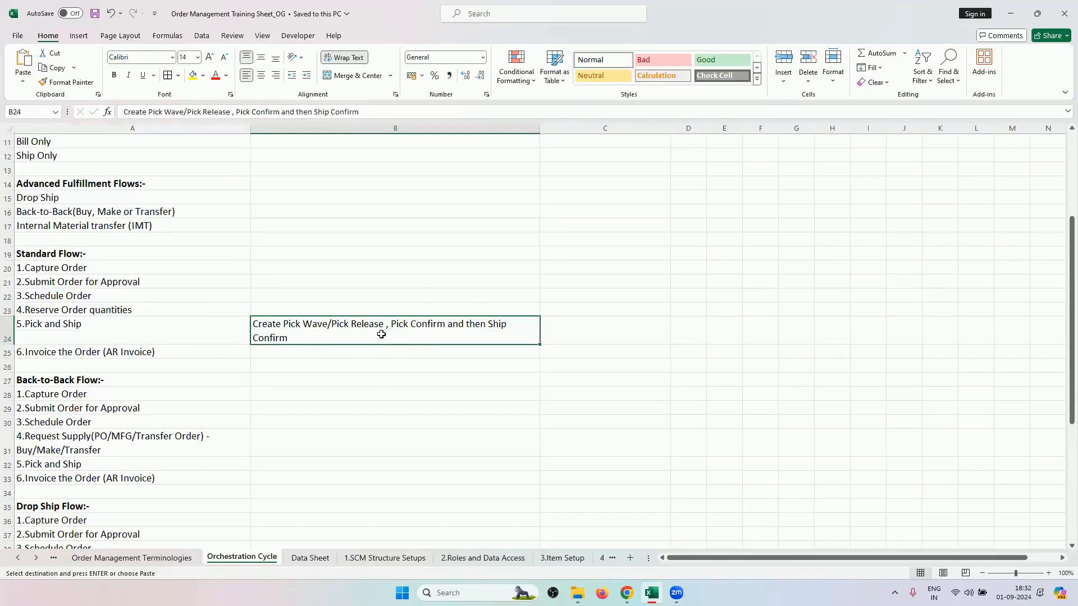
- Browse the workbook's worksheets forward to the Picking & Shipping, OM and AR Invoice setup sheets
{"action": "left_click", "coordinate": [37, 558]}
{"action": "left_click", "coordinate": [37, 559]}
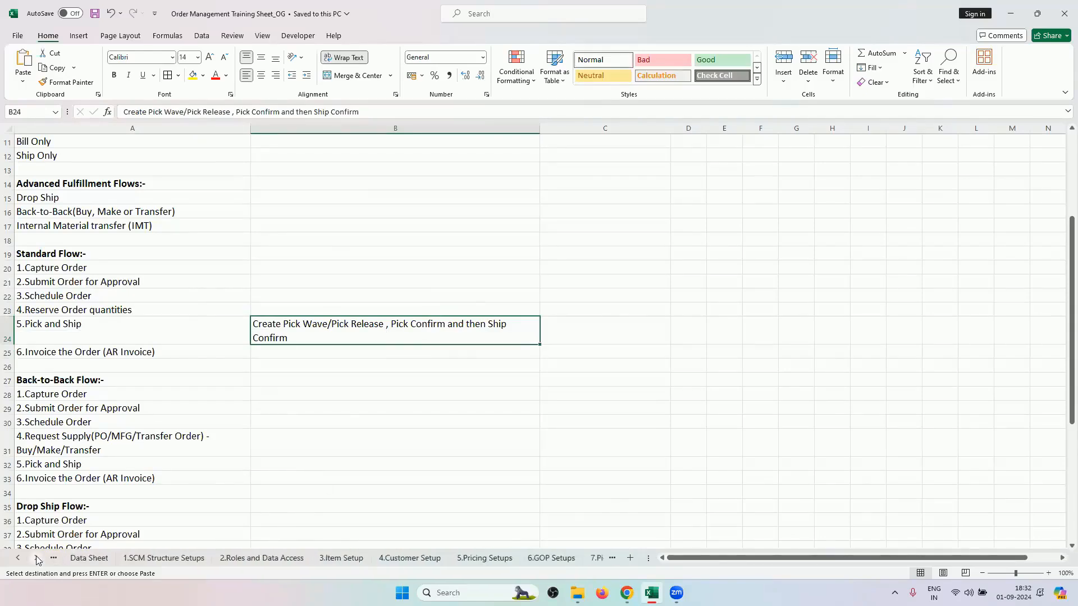
{"action": "left_click", "coordinate": [37, 559]}
{"action": "left_click", "coordinate": [37, 558]}
{"action": "left_click", "coordinate": [37, 559]}
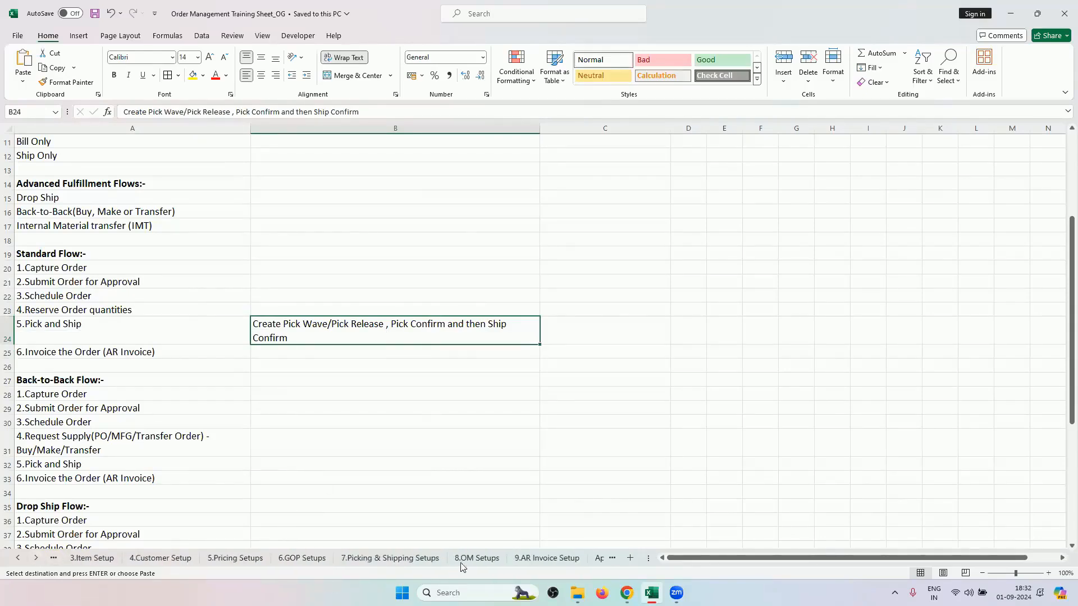
- Copy the task name Manage Release Sequence Rules from the 7.Picking & Shipping Setups sheet
{"action": "left_click", "coordinate": [408, 562]}
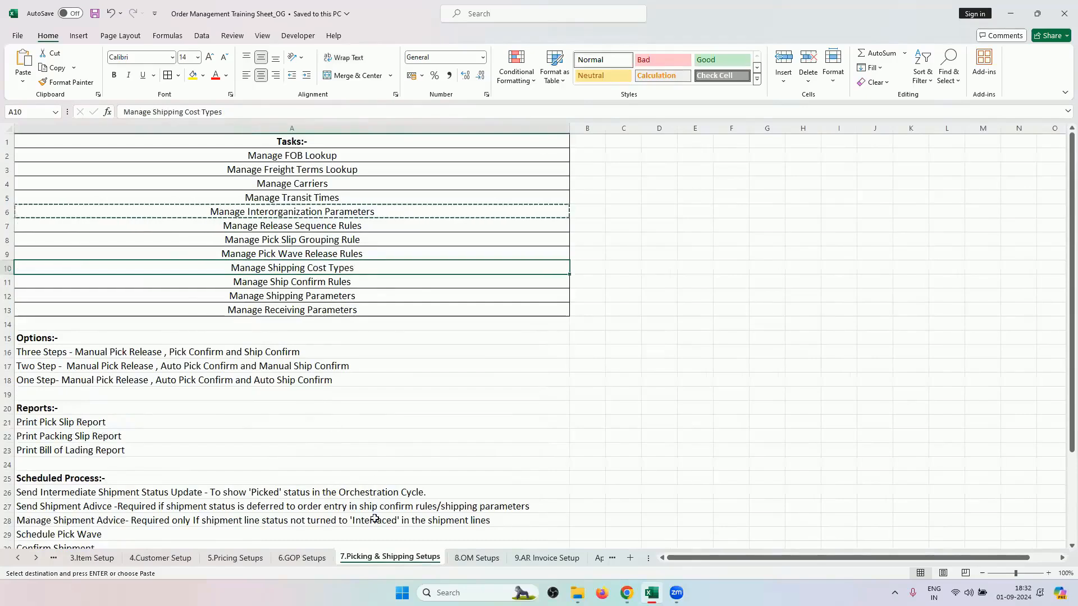
{"action": "left_click_drag", "start_coordinate": [353, 225], "coordinate": [376, 303]}
{"action": "double_click", "coordinate": [325, 241]}
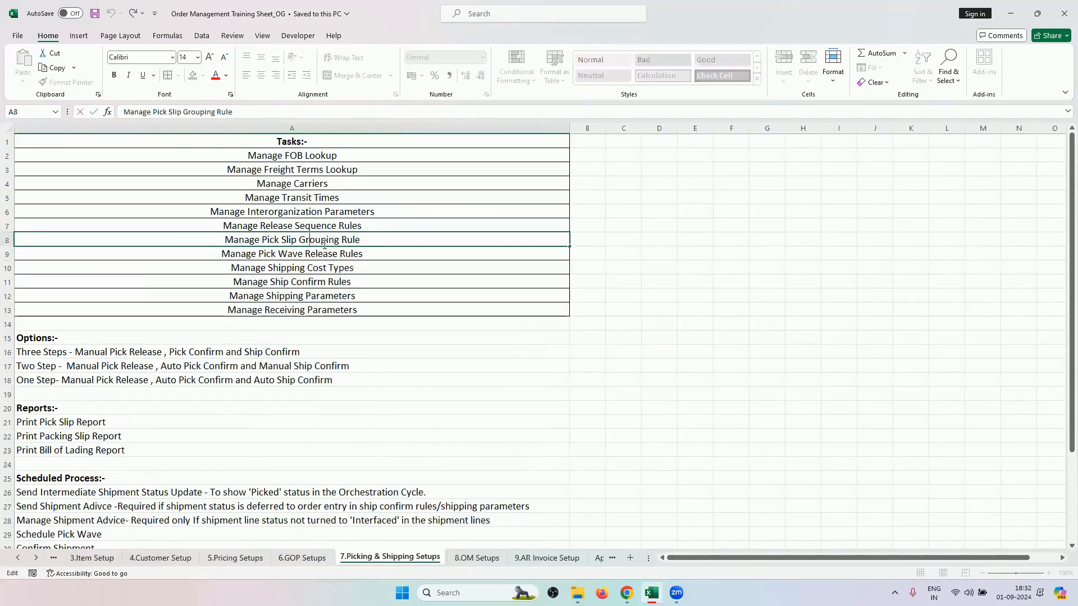
{"action": "left_click_drag", "start_coordinate": [382, 227], "coordinate": [397, 308]}
{"action": "left_click", "coordinate": [367, 226]}
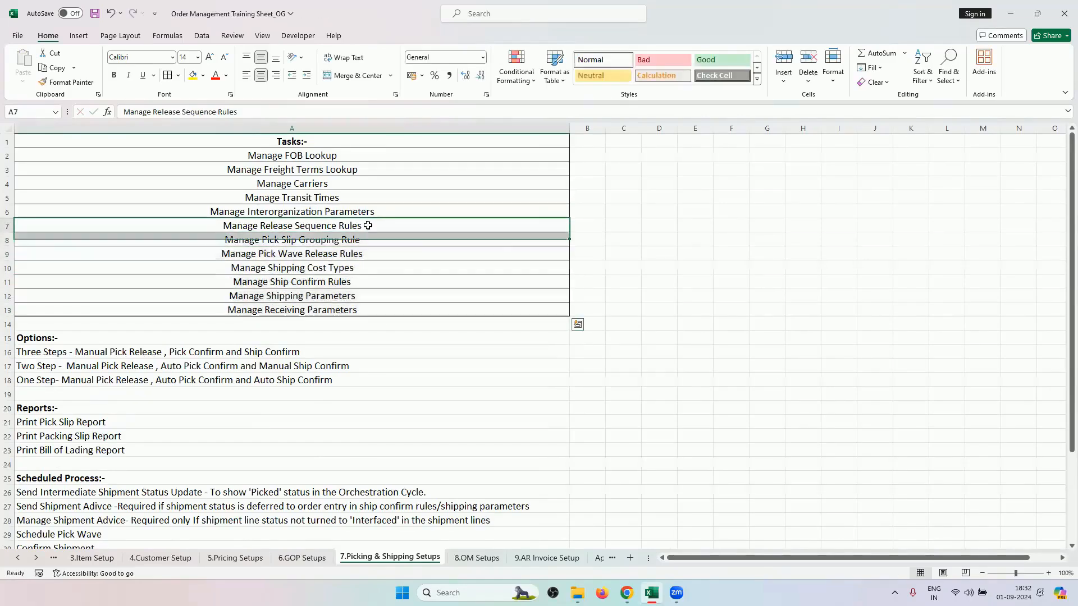
{"action": "key", "text": "ctrl+c"}
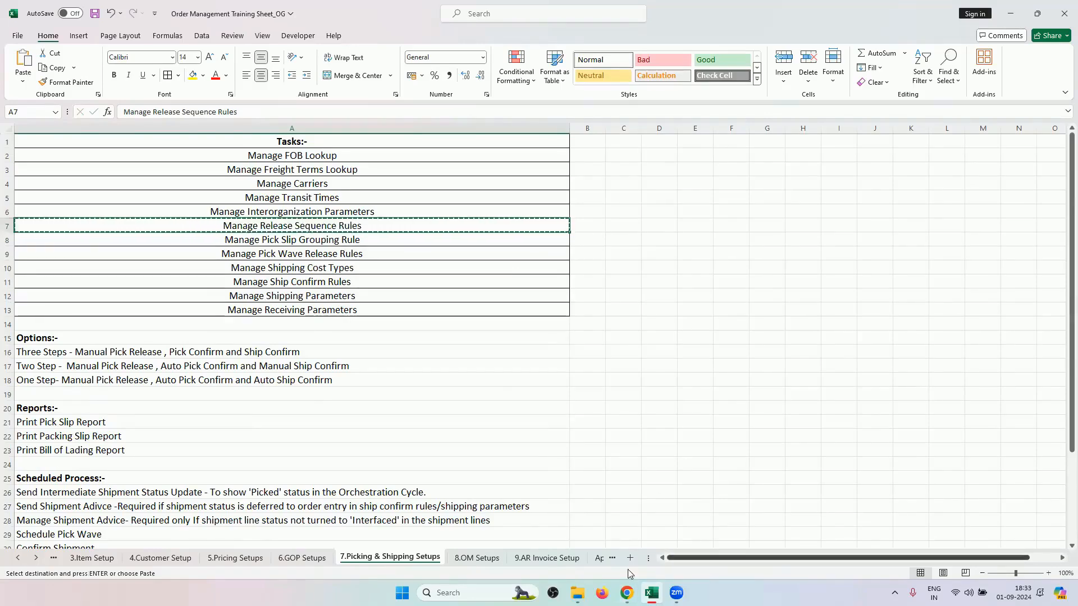
- Switch to Oracle in Chrome, search the setup tasks for Manage Release Sequence Rules, and open that task
{"action": "left_click", "coordinate": [626, 591]}
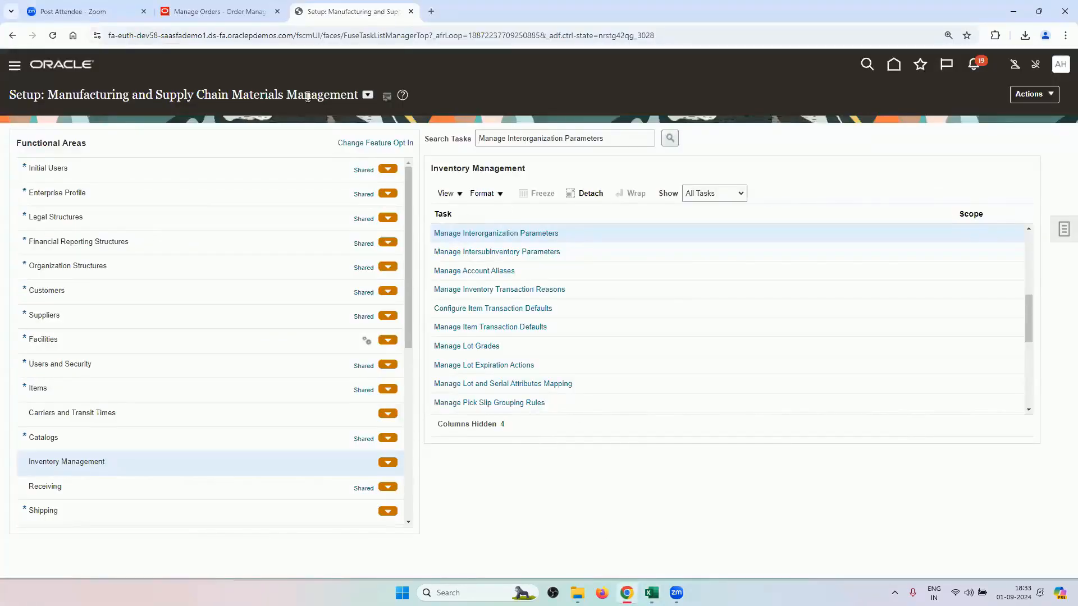
{"action": "left_click", "coordinate": [538, 140]}
{"action": "triple_click", "coordinate": [539, 140]}
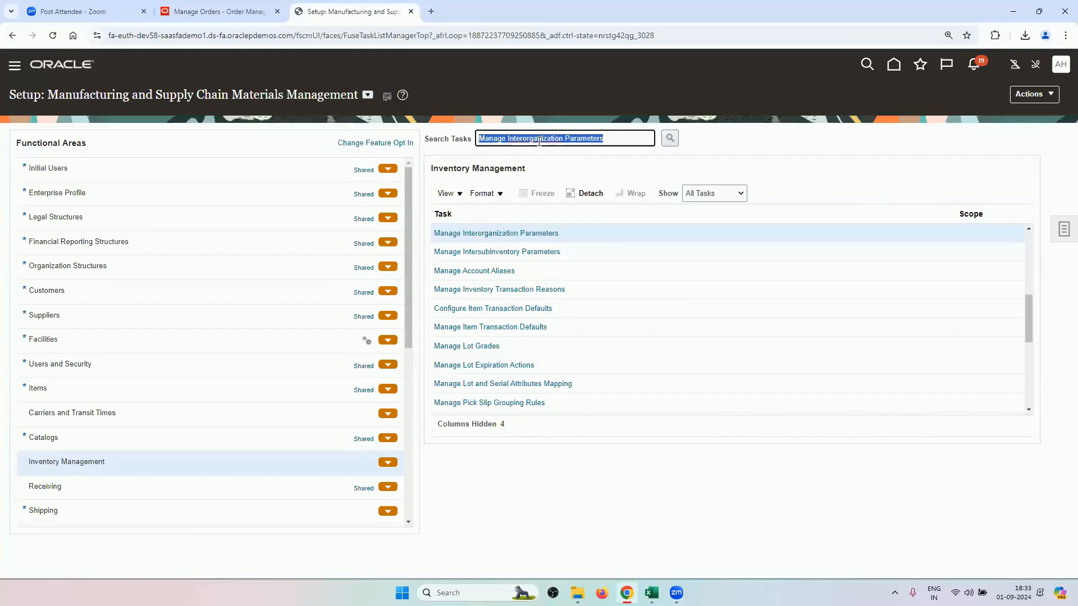
{"action": "key", "text": "BackSpace"}
{"action": "key", "text": "ctrl+v"}
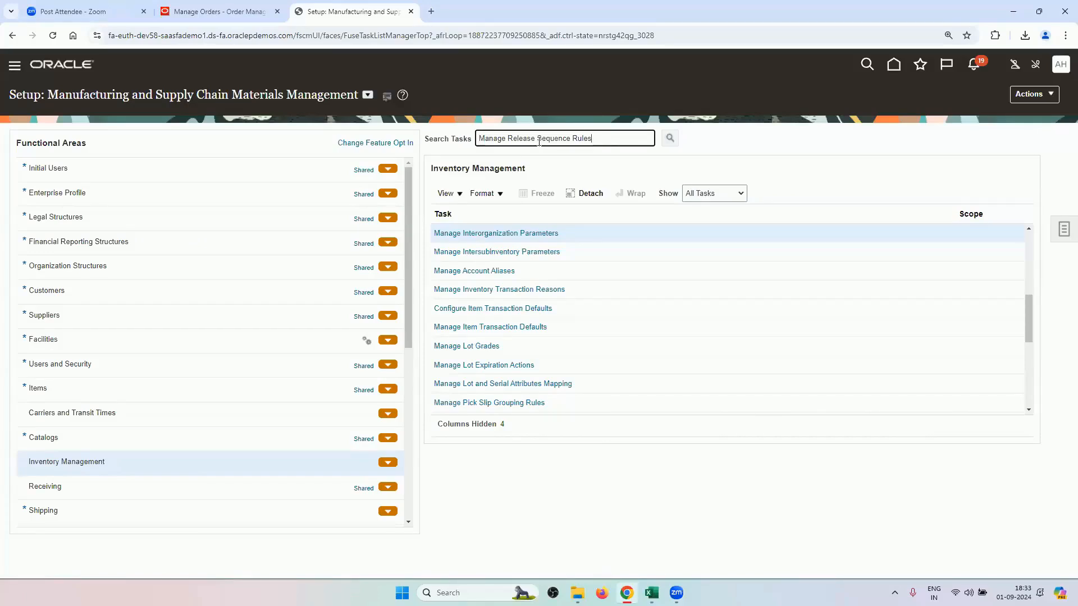
{"action": "key", "text": "Return"}
{"action": "left_click", "coordinate": [531, 233]}
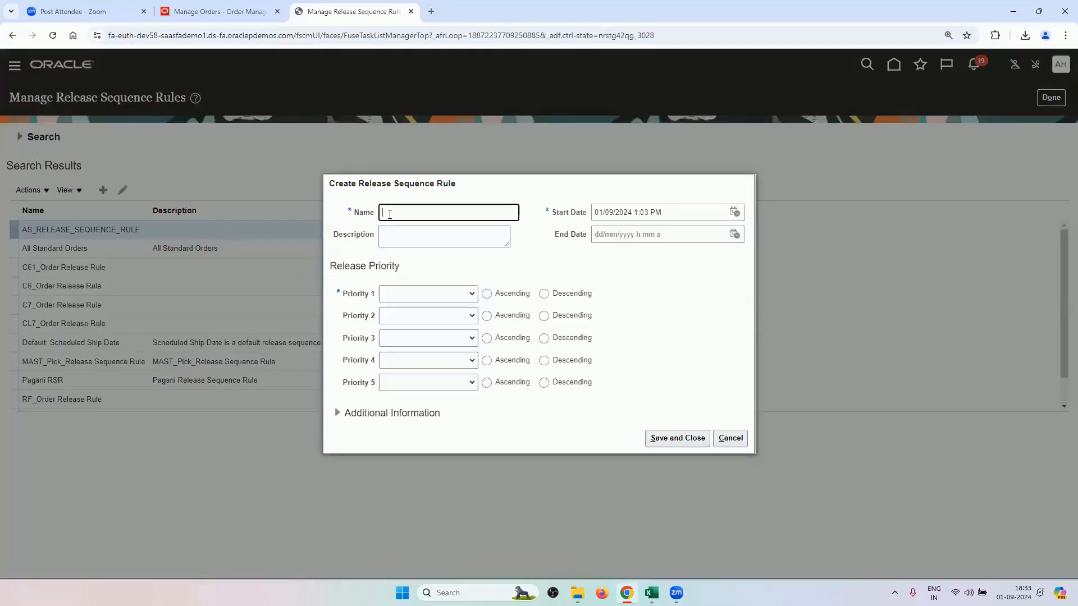
- Name the new release sequence rule RV_RELEASE_SEQUENCE_RULE
{"action": "type", "text": "RF_RELEASE_SEQUENCE_RULE"}
{"action": "double_click", "coordinate": [390, 214]}
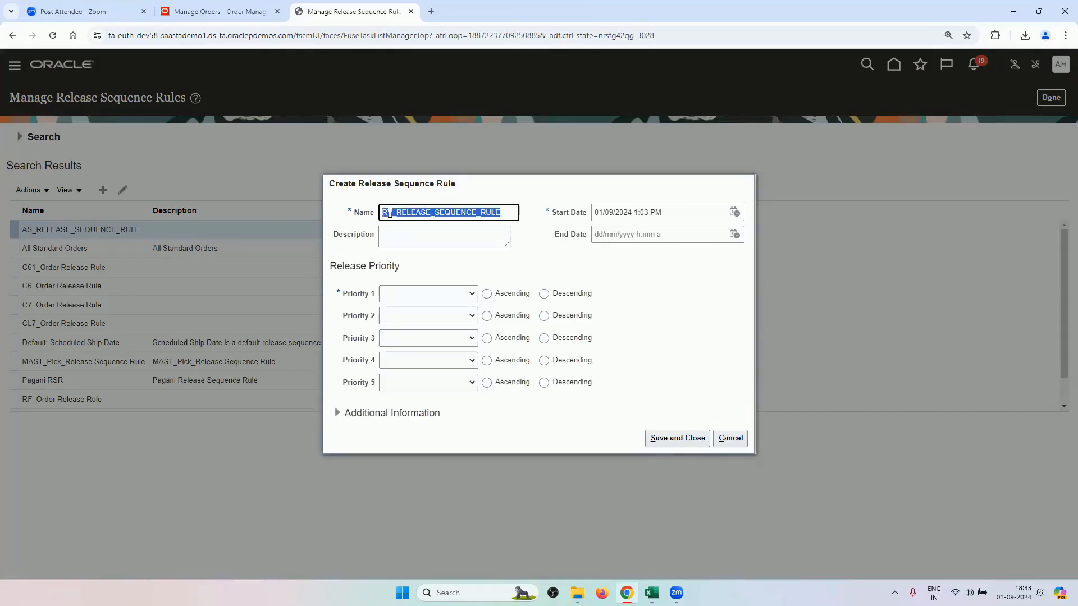
{"action": "left_click", "coordinate": [651, 593]}
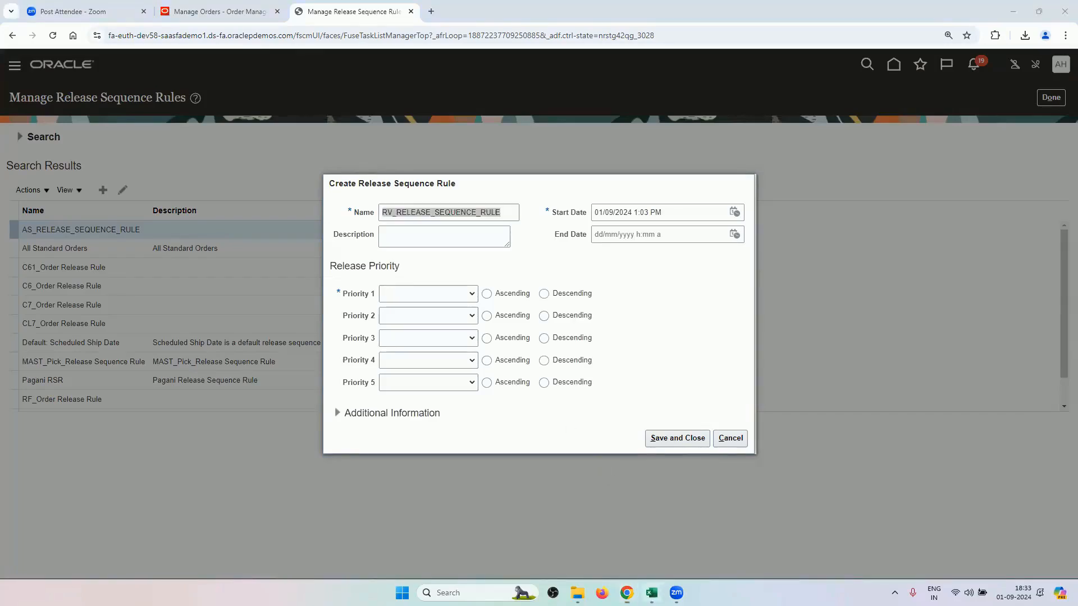
{"action": "left_click", "coordinate": [17, 557]}
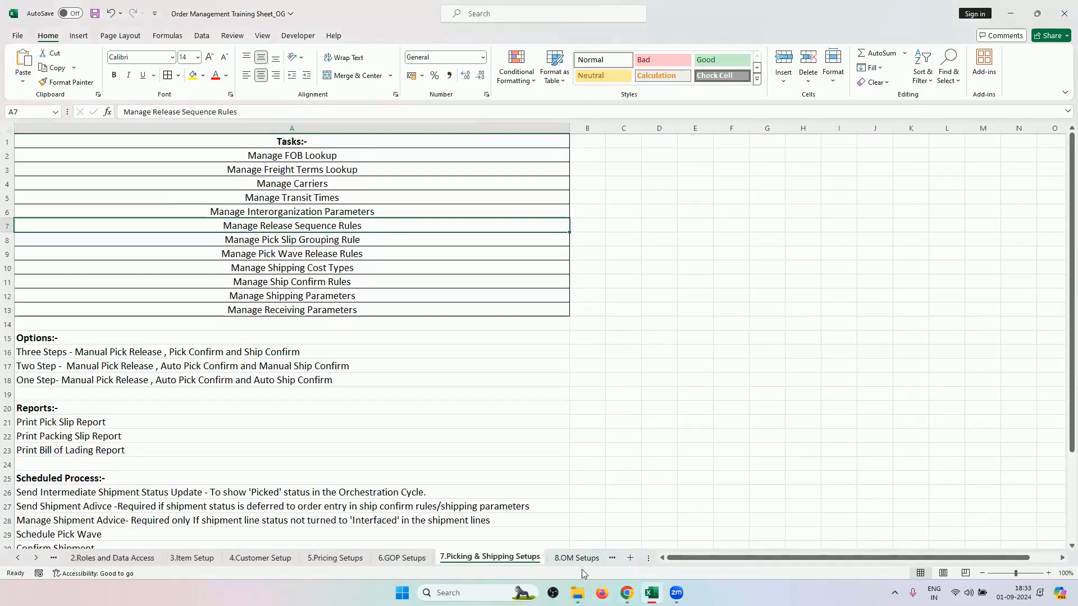
{"action": "left_click", "coordinate": [626, 593]}
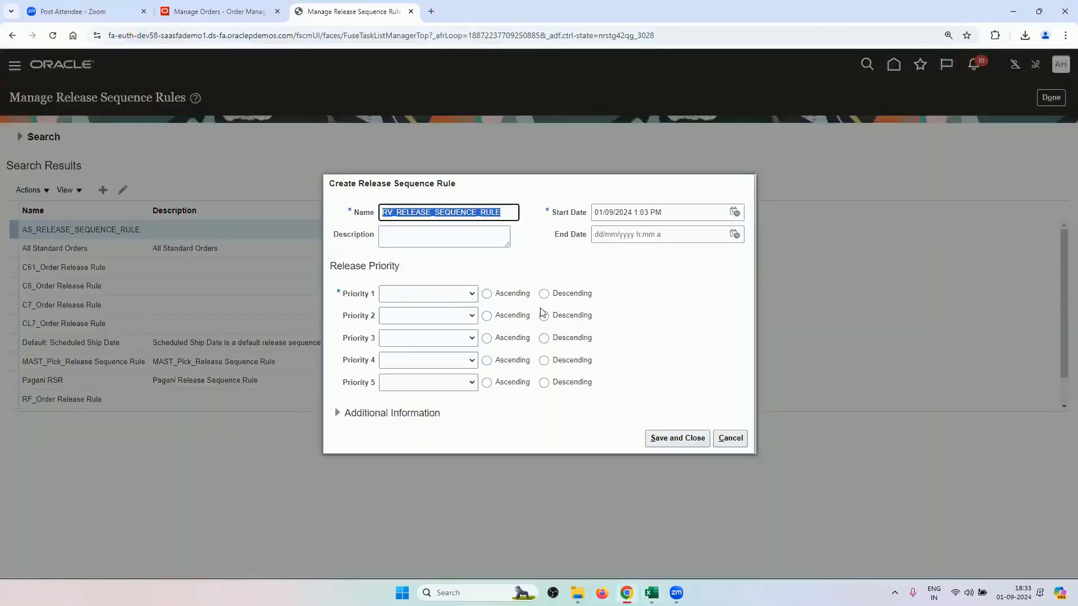
{"action": "left_click", "coordinate": [493, 268]}
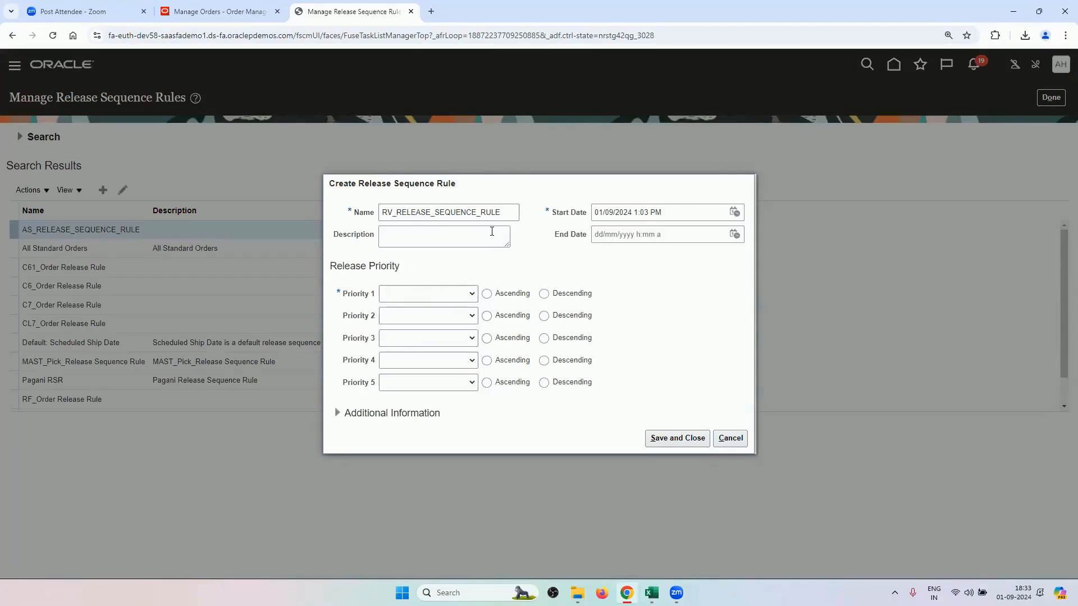
- Set the rule's Priority 1 to Sales order in Ascending sequence
{"action": "left_click", "coordinate": [454, 296]}
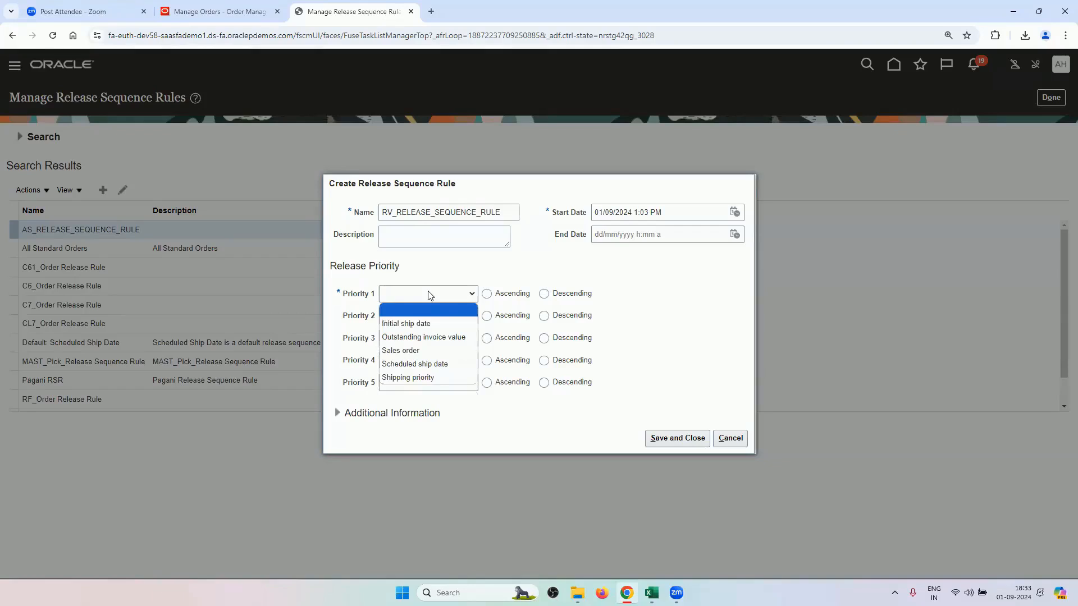
{"action": "left_click", "coordinate": [441, 351]}
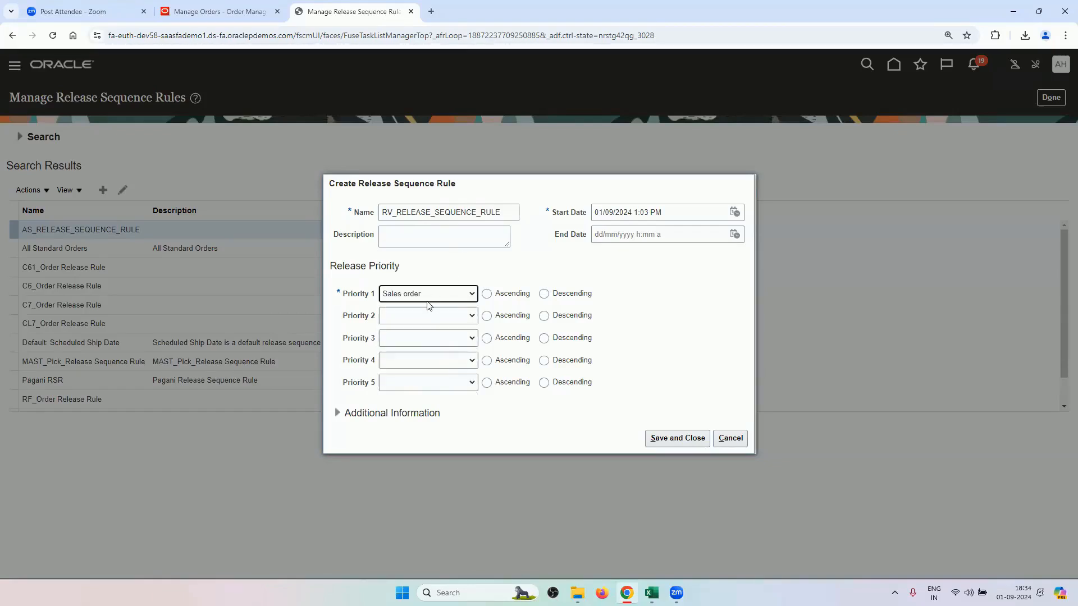
{"action": "left_click", "coordinate": [409, 317]}
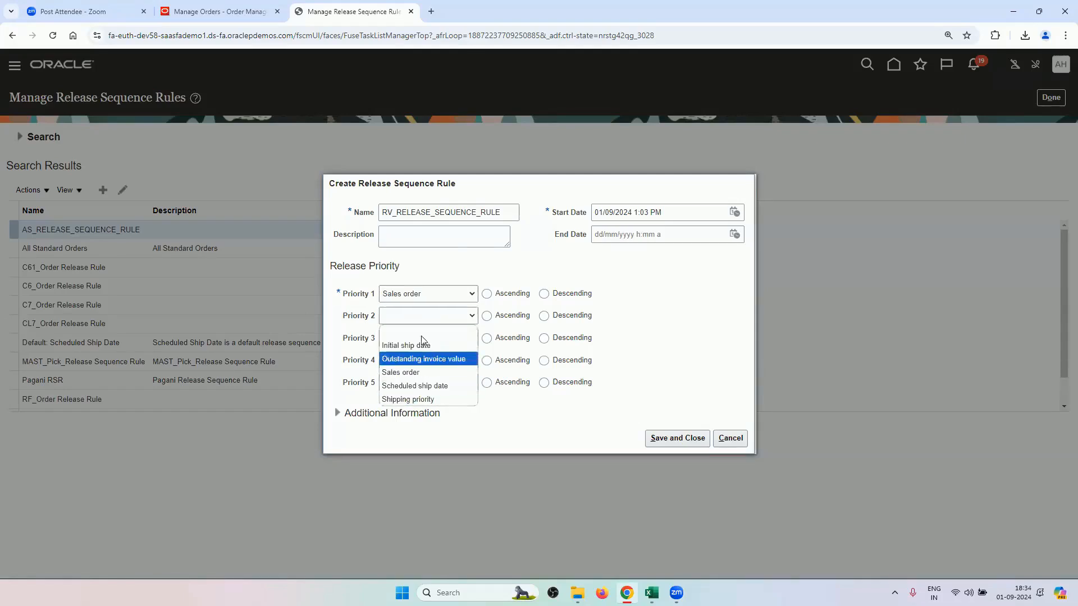
{"action": "left_click", "coordinate": [465, 272]}
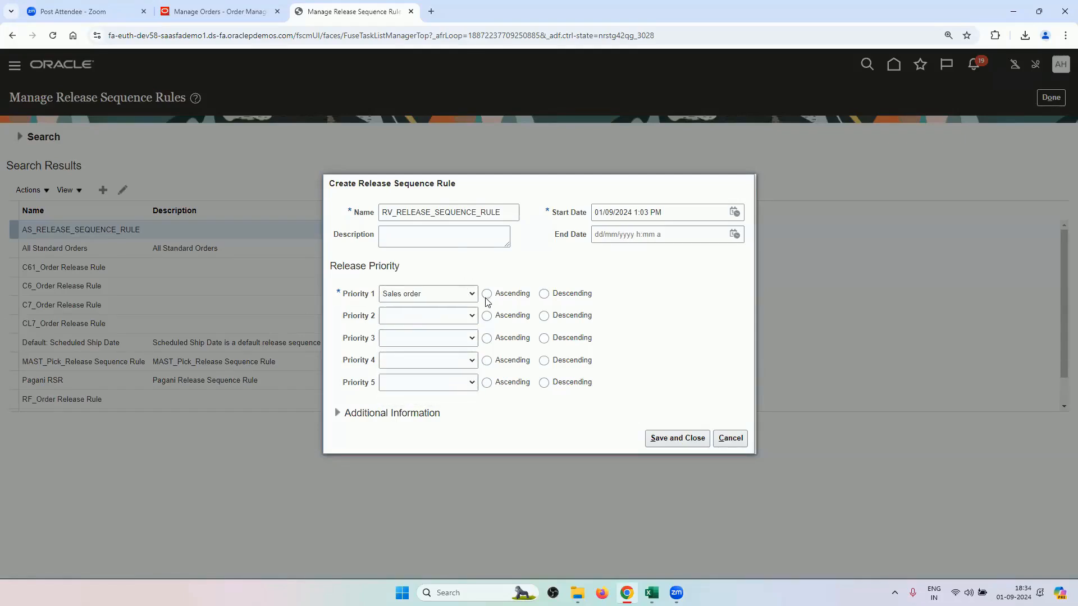
{"action": "left_click", "coordinate": [487, 294]}
- Examine the Shipment Priority attribute in the open sales order's shipping details, and return to the release sequence rule
{"action": "left_click", "coordinate": [416, 297]}
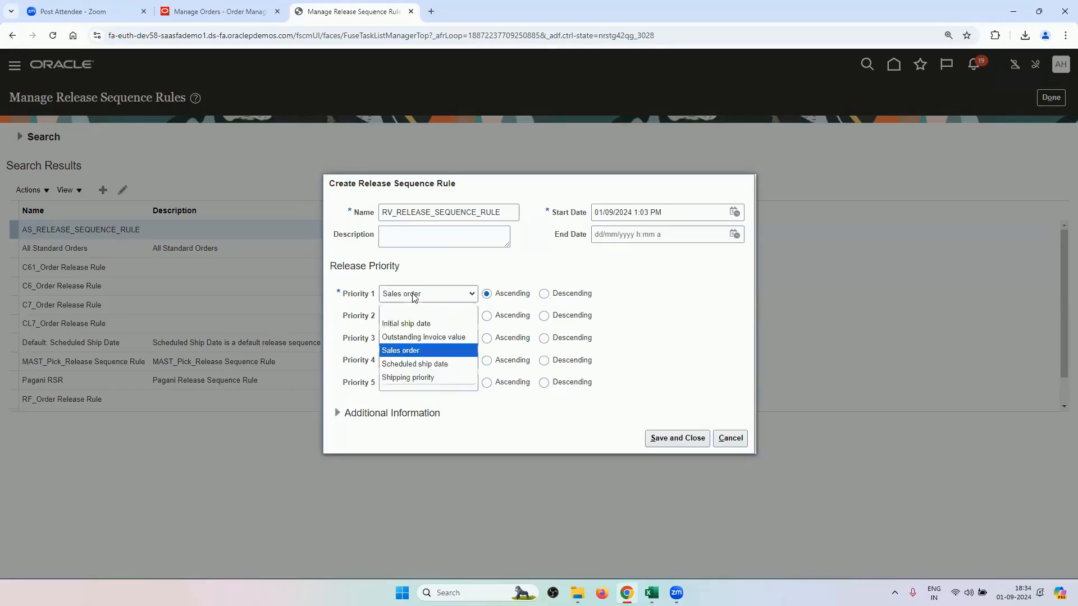
{"action": "left_click", "coordinate": [219, 11]}
{"action": "left_click", "coordinate": [219, 11]}
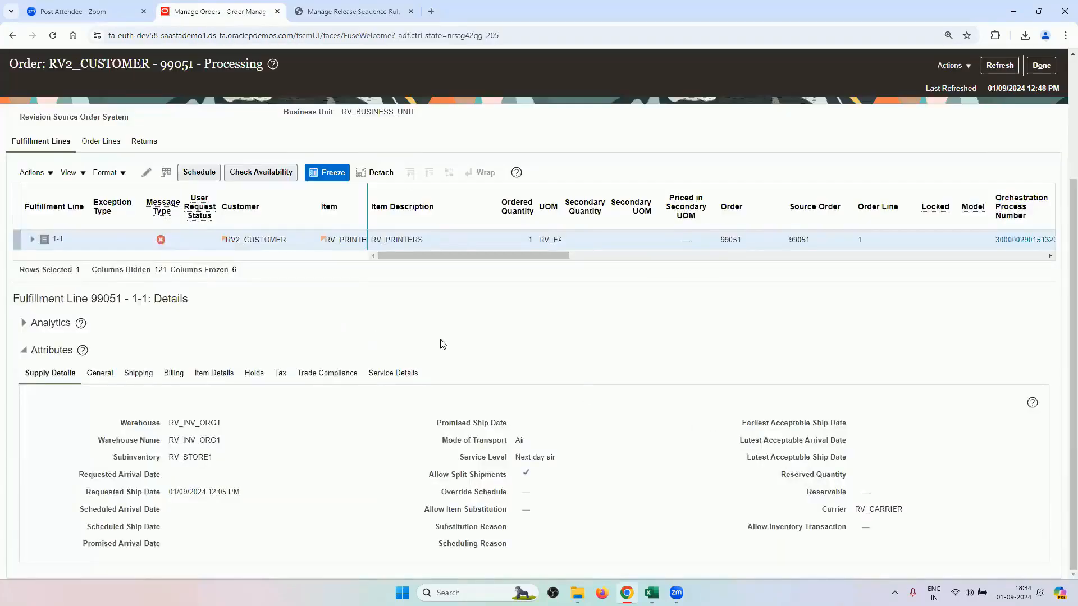
{"action": "left_click", "coordinate": [1041, 65]}
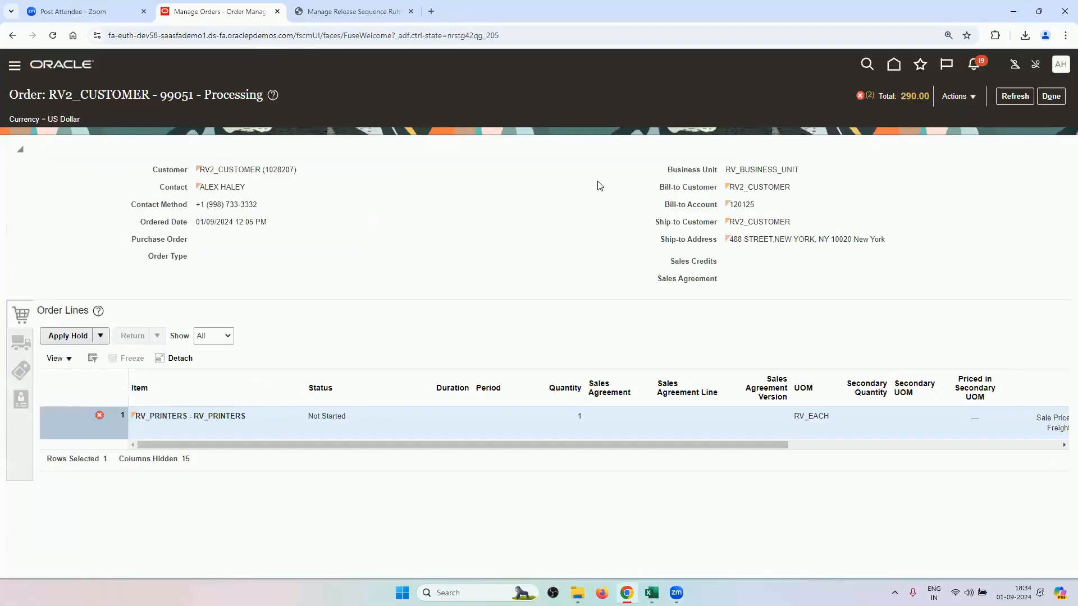
{"action": "left_click", "coordinate": [21, 342]}
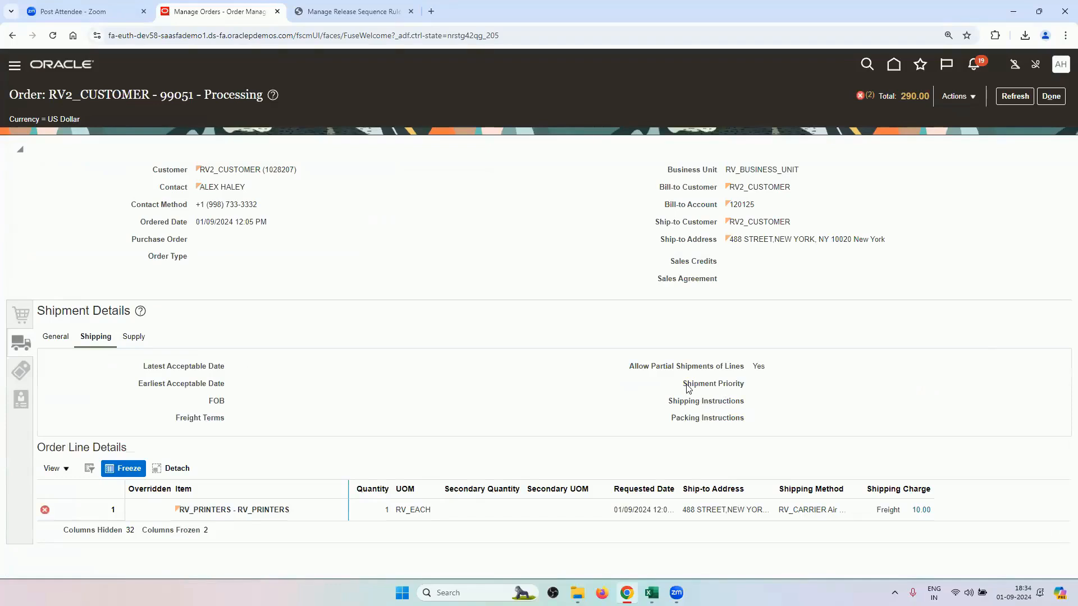
{"action": "left_click_drag", "start_coordinate": [687, 387], "coordinate": [758, 390]}
{"action": "left_click", "coordinate": [313, 8]}
- Try Scheduled ship date as the rule's Priority 1
{"action": "left_click", "coordinate": [415, 292]}
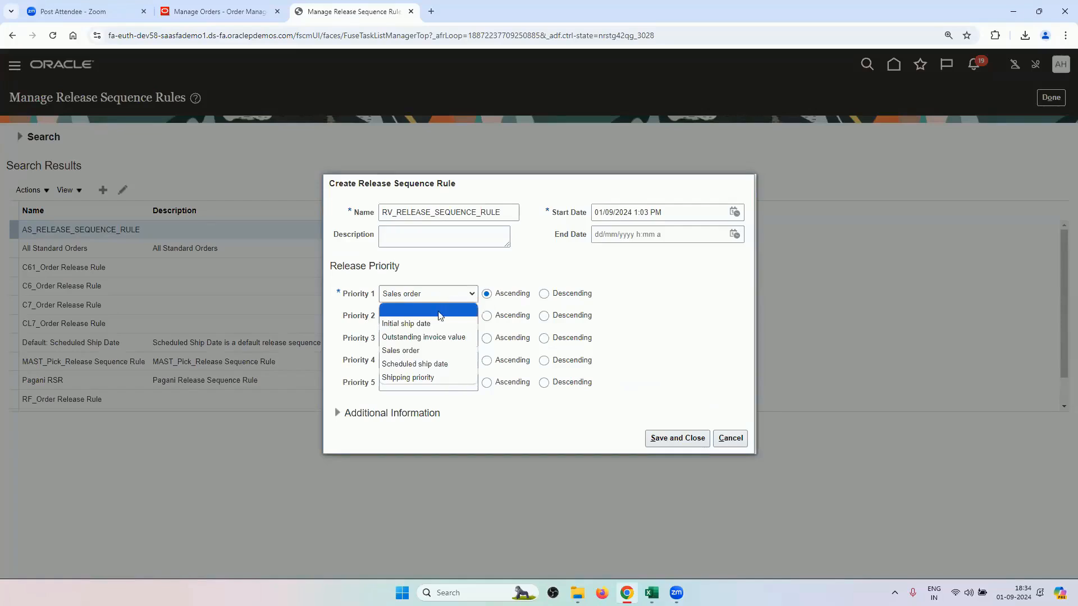
{"action": "left_click", "coordinate": [433, 351]}
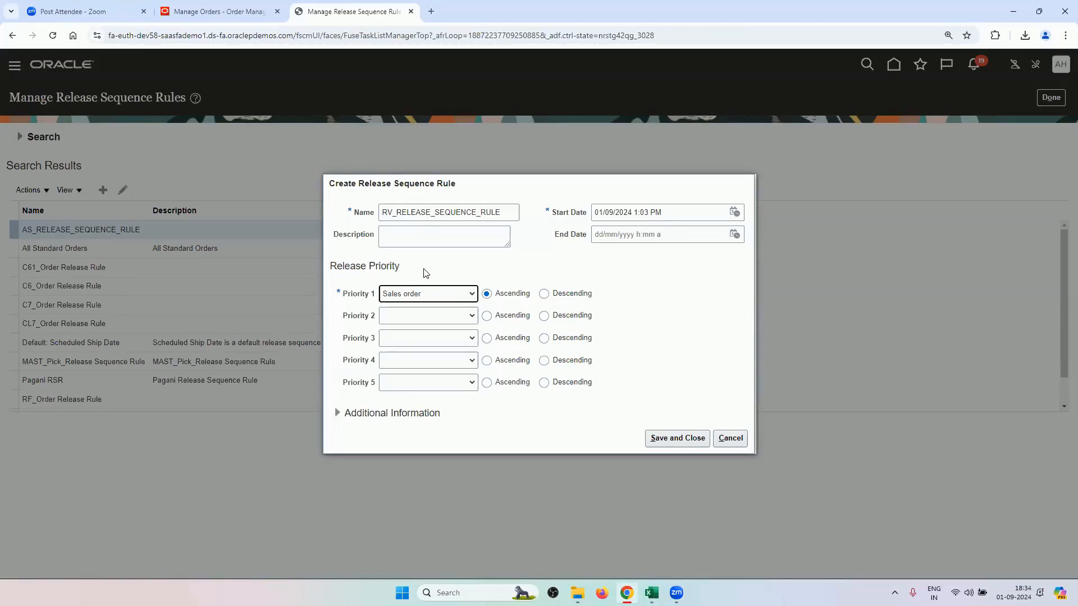
{"action": "left_click", "coordinate": [433, 295]}
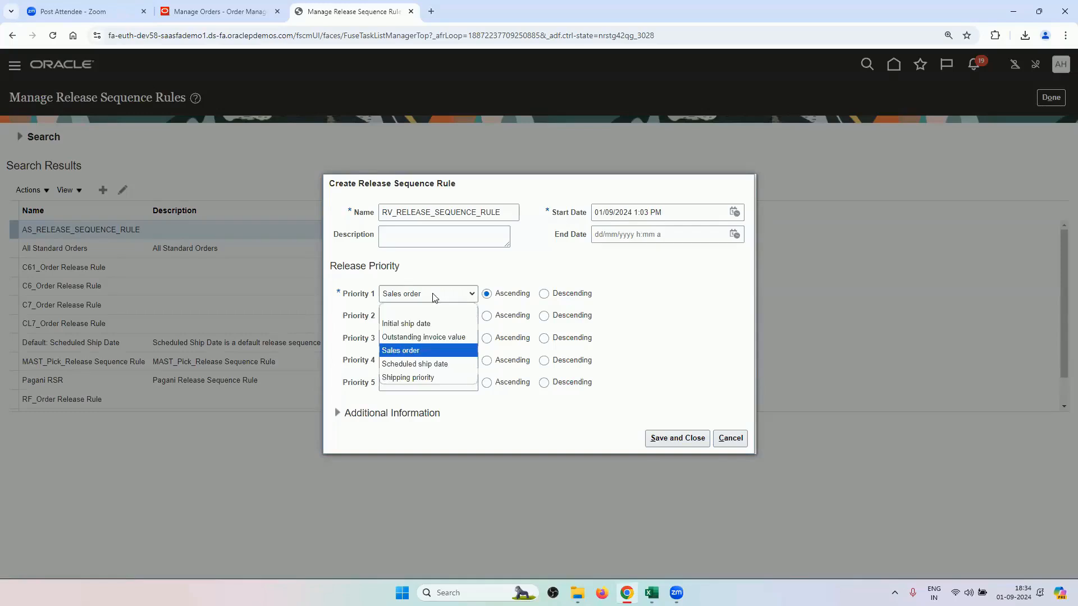
{"action": "left_click", "coordinate": [453, 370]}
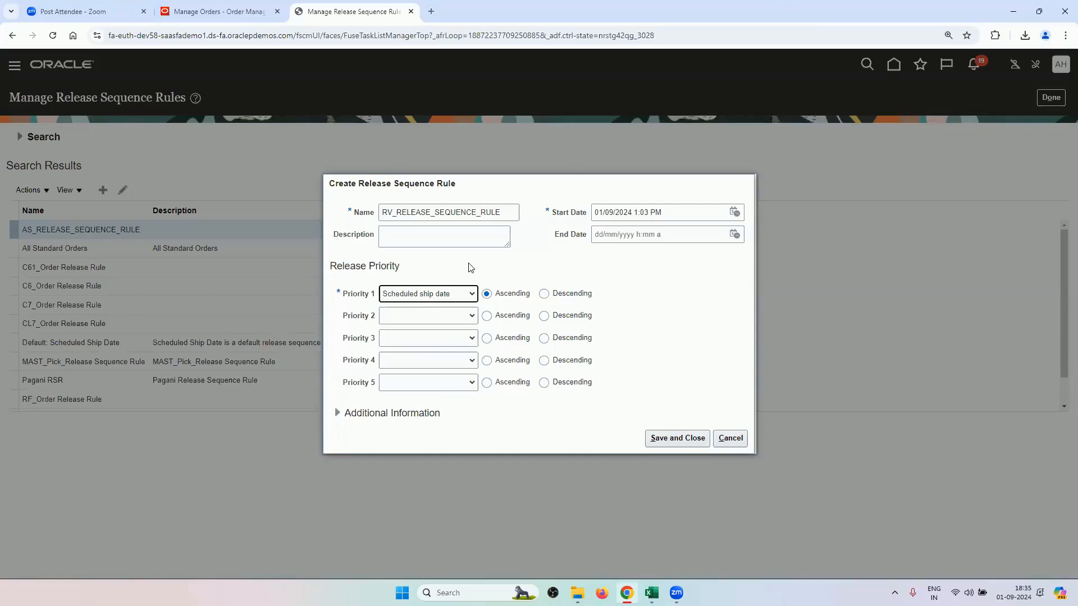
- Set Priority 1 to Sales order, save the release sequence rule, and return to the setup task list
{"action": "left_click", "coordinate": [444, 299]}
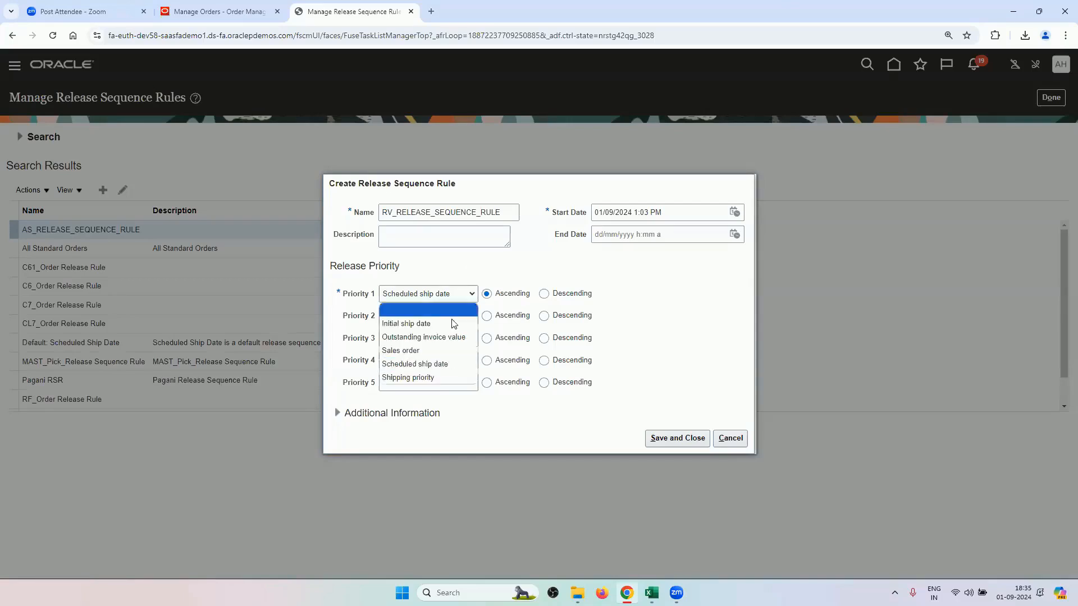
{"action": "left_click", "coordinate": [449, 353]}
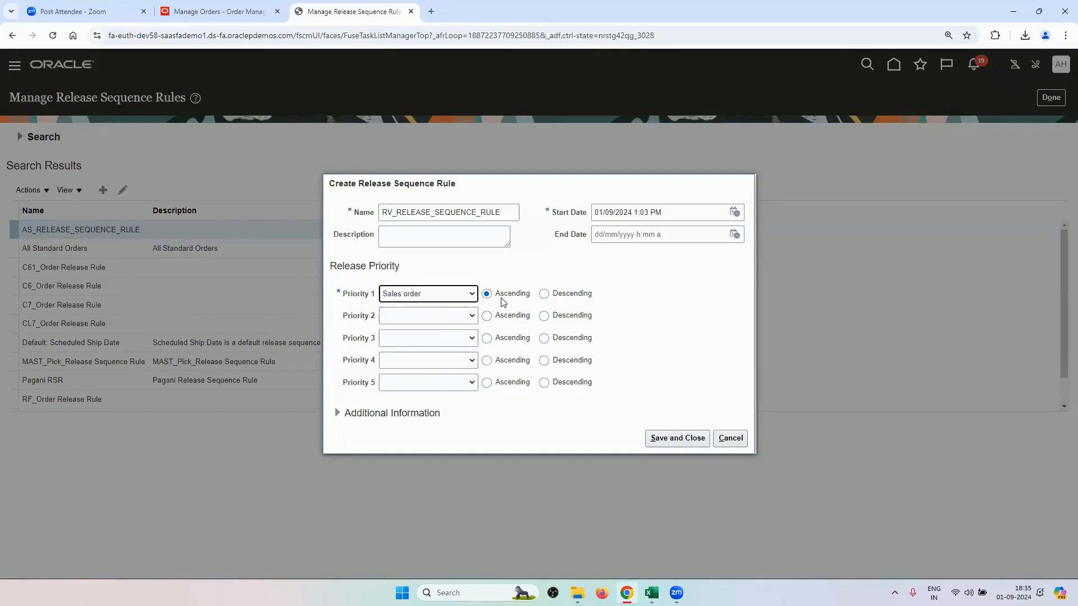
{"action": "left_click", "coordinate": [451, 324]}
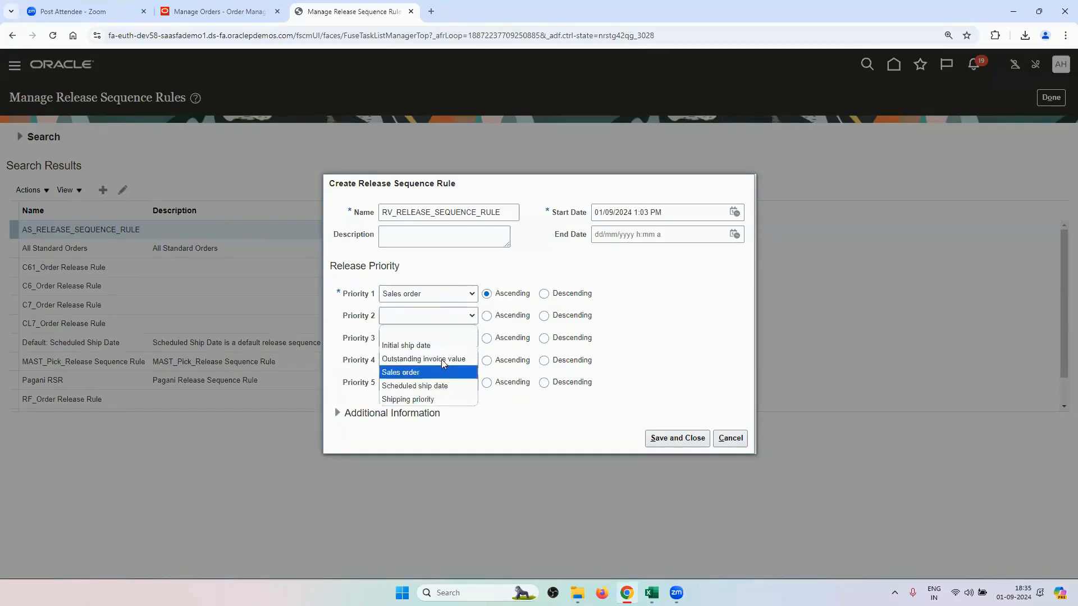
{"action": "left_click", "coordinate": [543, 324]}
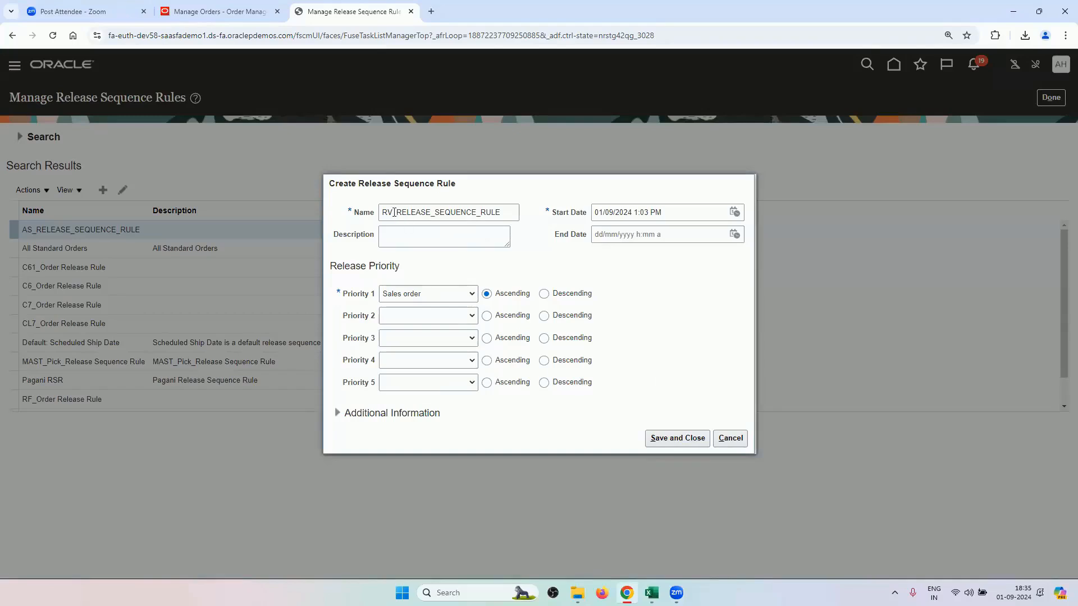
{"action": "left_click", "coordinate": [678, 438]}
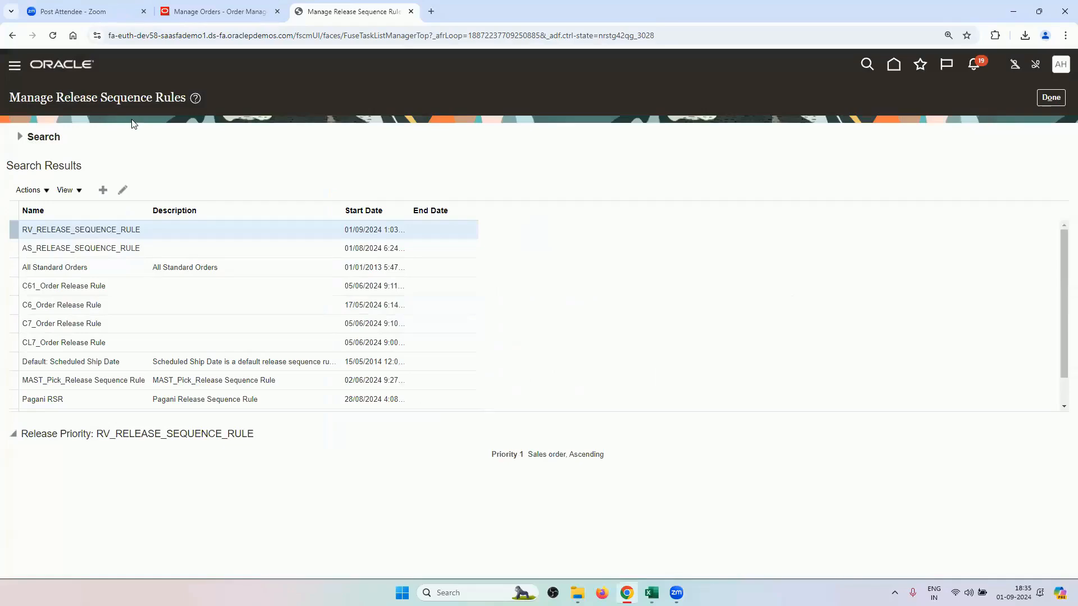
{"action": "left_click", "coordinate": [1049, 98]}
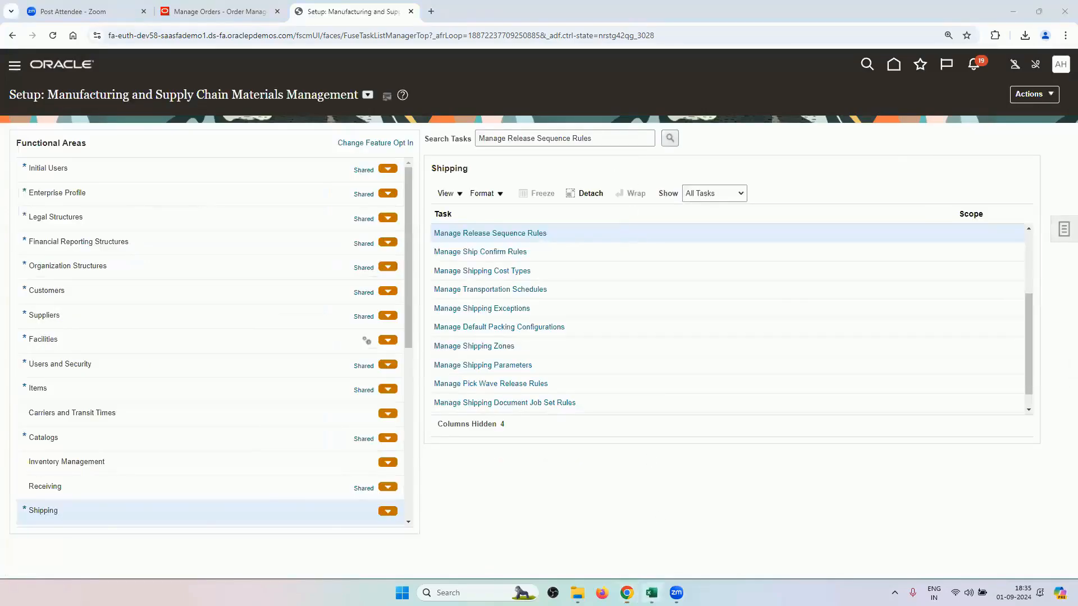
- Switch to the Excel training sheet and copy the task name Manage Pick Slip Grouping Rule
{"action": "left_click", "coordinate": [651, 592]}
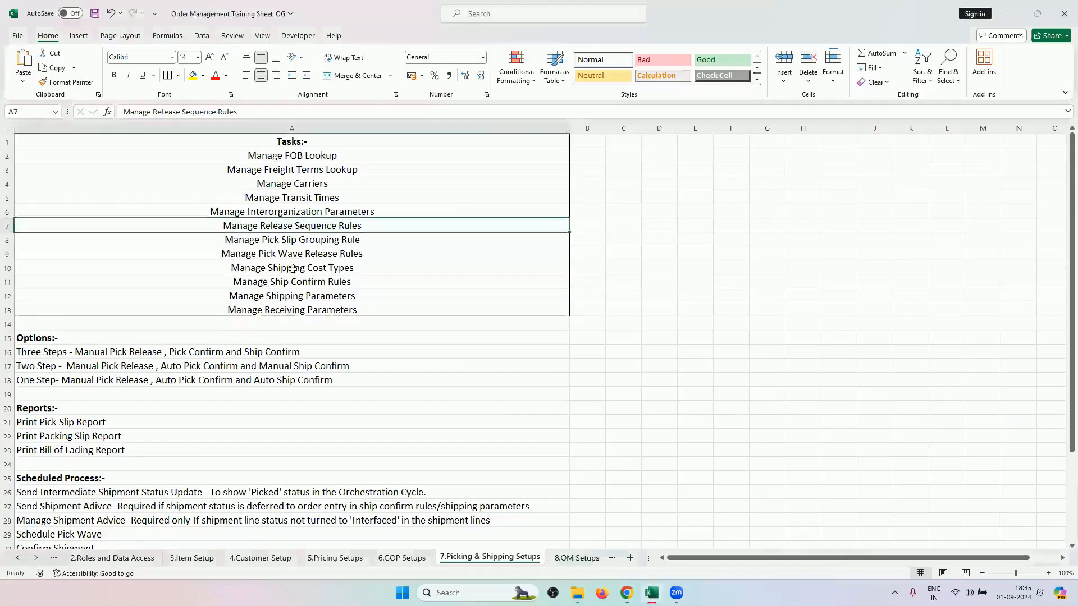
{"action": "left_click", "coordinate": [335, 240]}
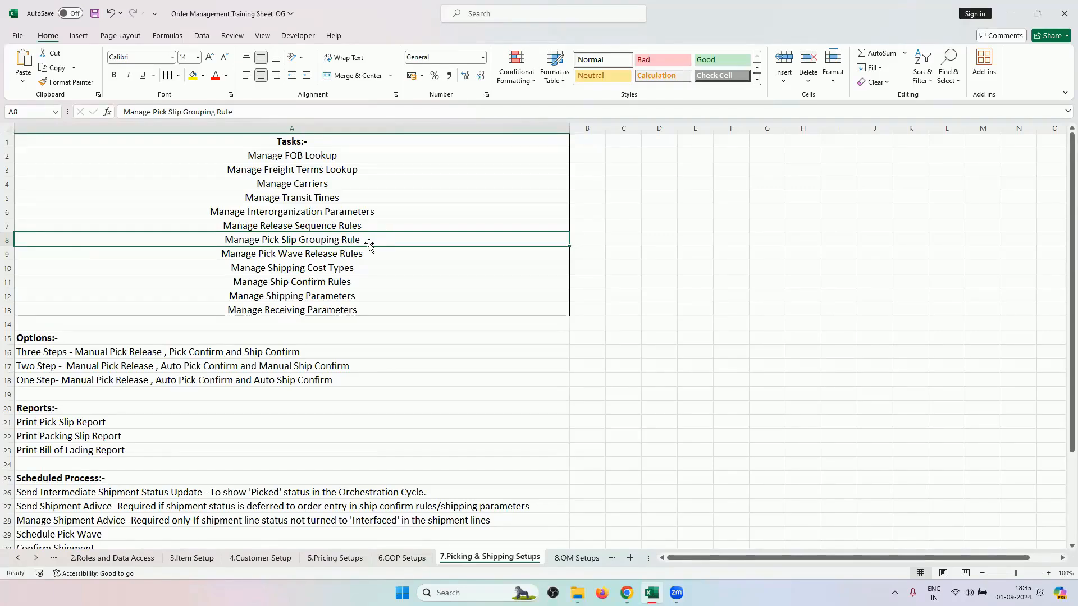
{"action": "key", "text": "ctrl+c"}
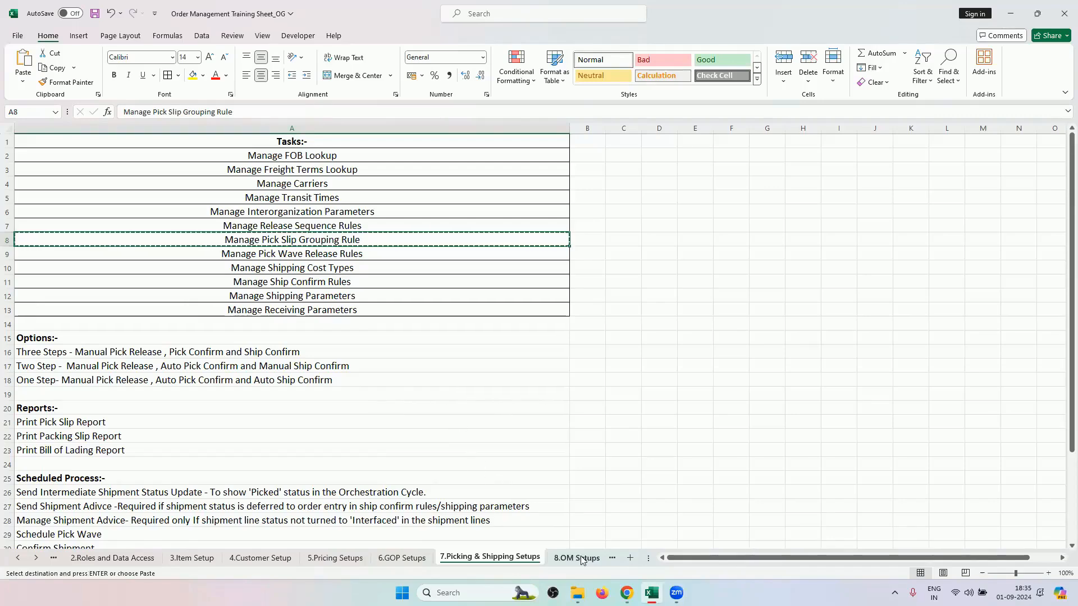
- Back in Oracle setup, search the tasks for Manage Pick Slip Grouping Rule and open the Manage Pick Slip Grouping Rules task
{"action": "key", "text": "alt+Tab"}
{"action": "double_click", "coordinate": [554, 140]}
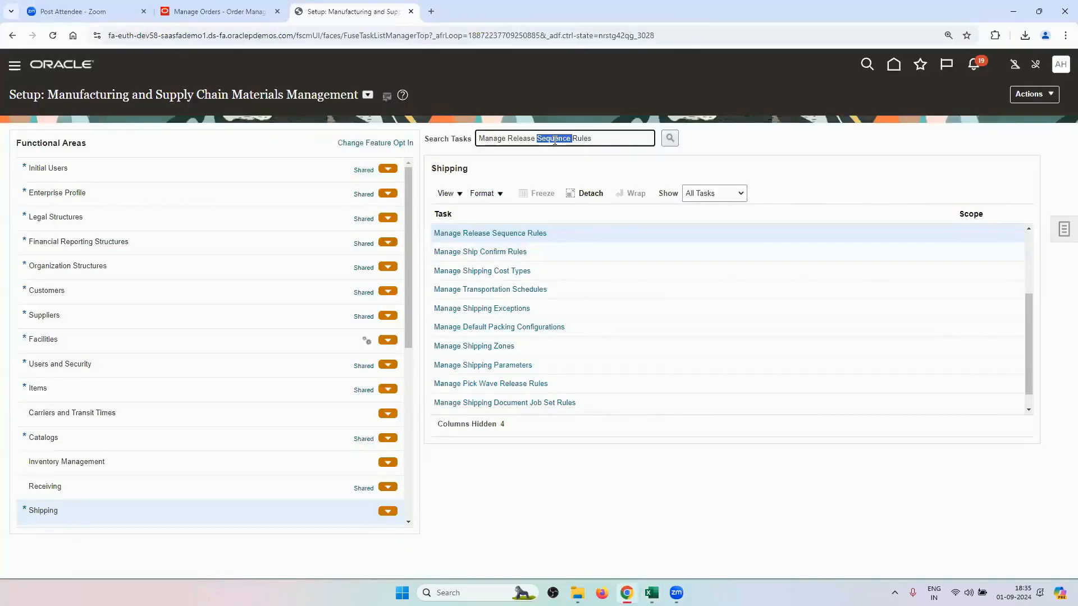
{"action": "triple_click", "coordinate": [554, 140]}
{"action": "key", "text": "BackSpace"}
{"action": "key", "text": "ctrl+v"}
{"action": "key", "text": "Return"}
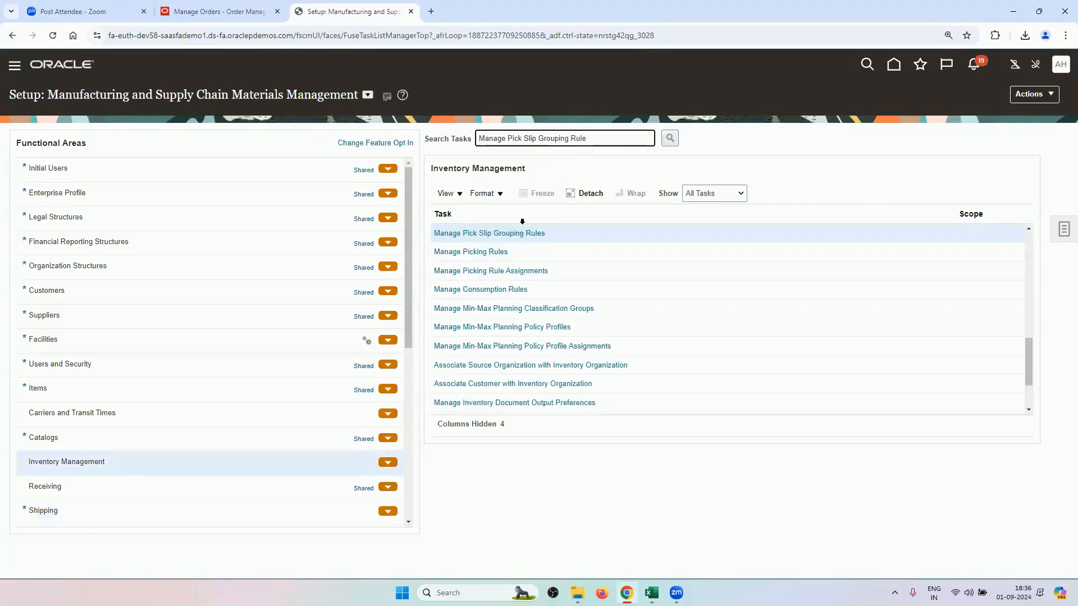
{"action": "left_click", "coordinate": [518, 233]}
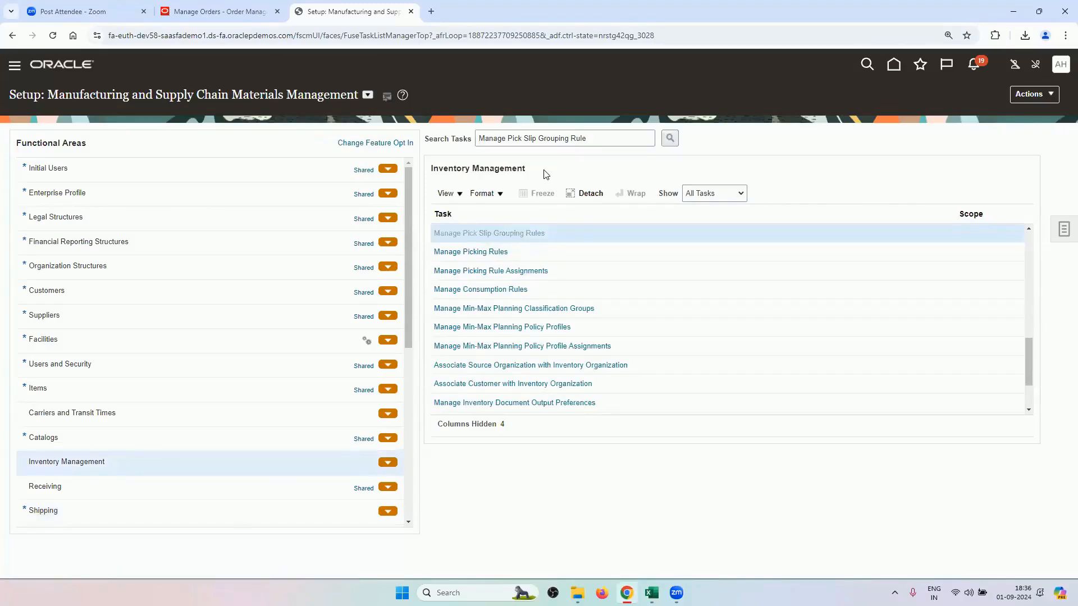
- Start a pick slip grouping rule named RV_PICK_SLIP_GROUPING_RULE and group it by Order number
{"action": "left_click", "coordinate": [103, 192]}
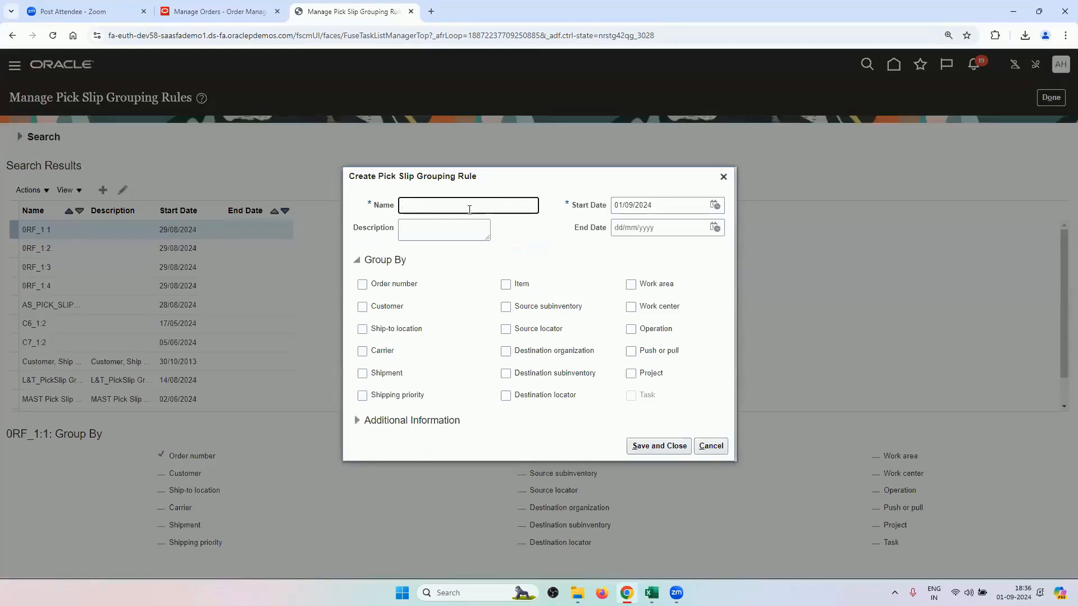
{"action": "type", "text": "RV_PICJ"}
{"action": "type", "text": "_SLIP_GROUPING_RULE"}
{"action": "key", "text": "ctrl+a"}
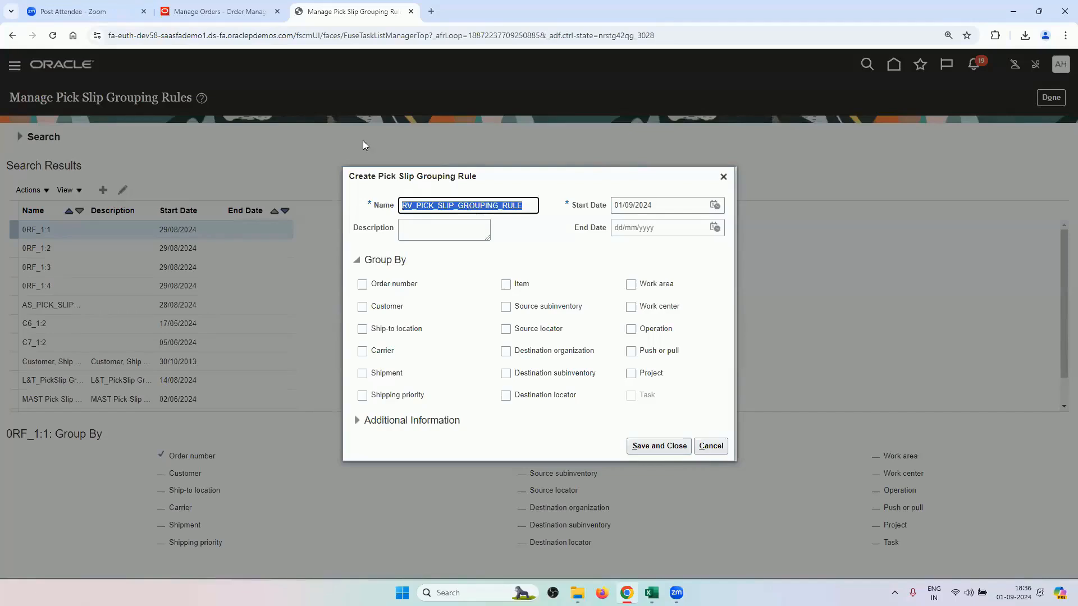
{"action": "left_click", "coordinate": [508, 242]}
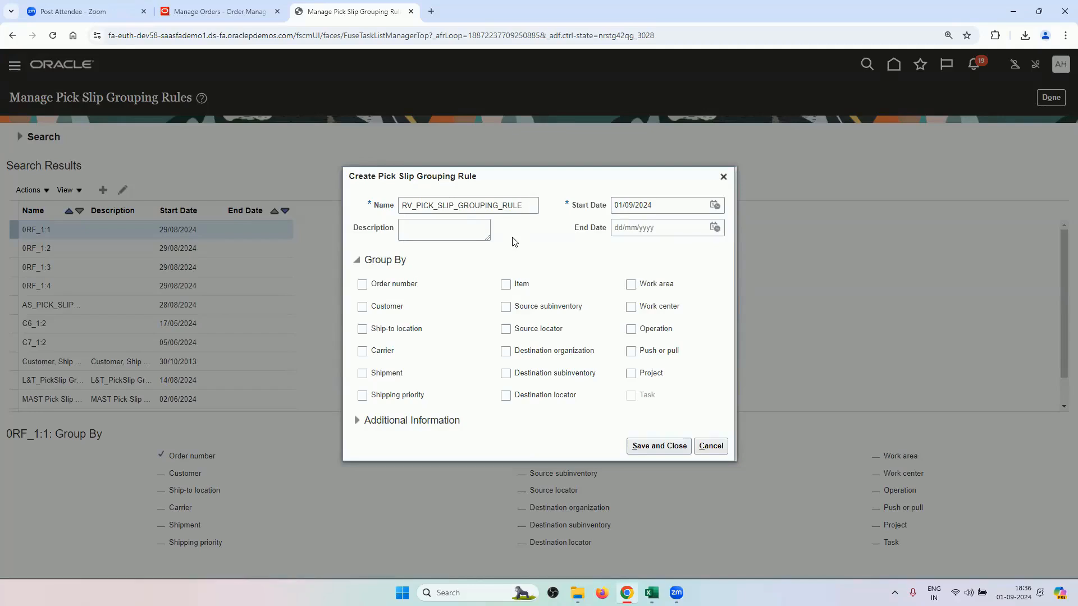
{"action": "left_click", "coordinate": [395, 286]}
- Try Item and Customer as additional grouping criteria for the rule, and clear both again
{"action": "left_click", "coordinate": [516, 286]}
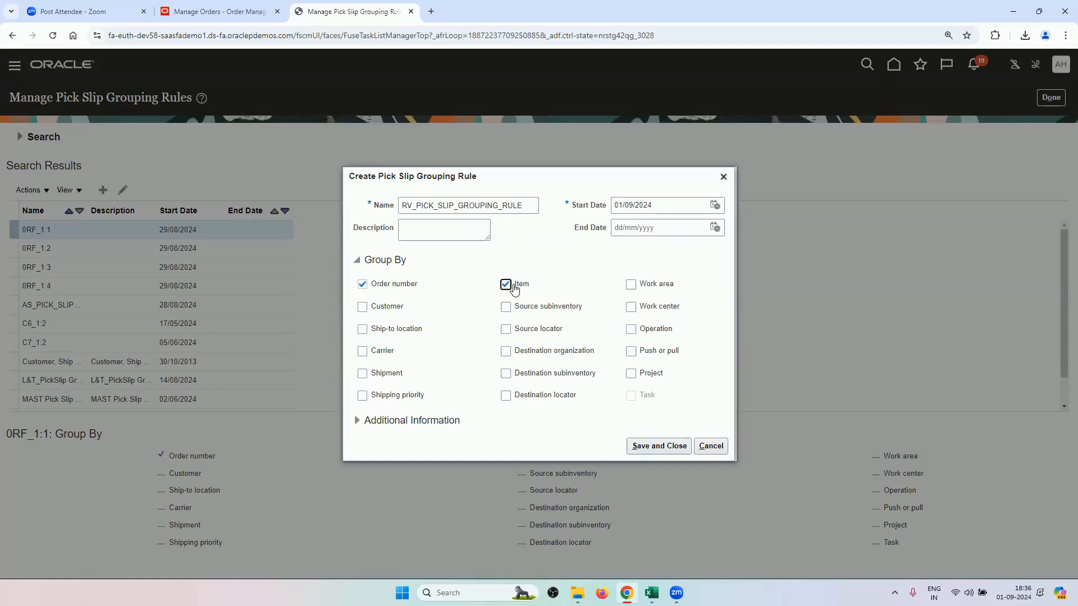
{"action": "left_click", "coordinate": [390, 307]}
{"action": "left_click", "coordinate": [509, 290]}
{"action": "left_click", "coordinate": [397, 309]}
- Save the pick slip grouping rule and return to the setup task list
{"action": "left_click", "coordinate": [660, 446]}
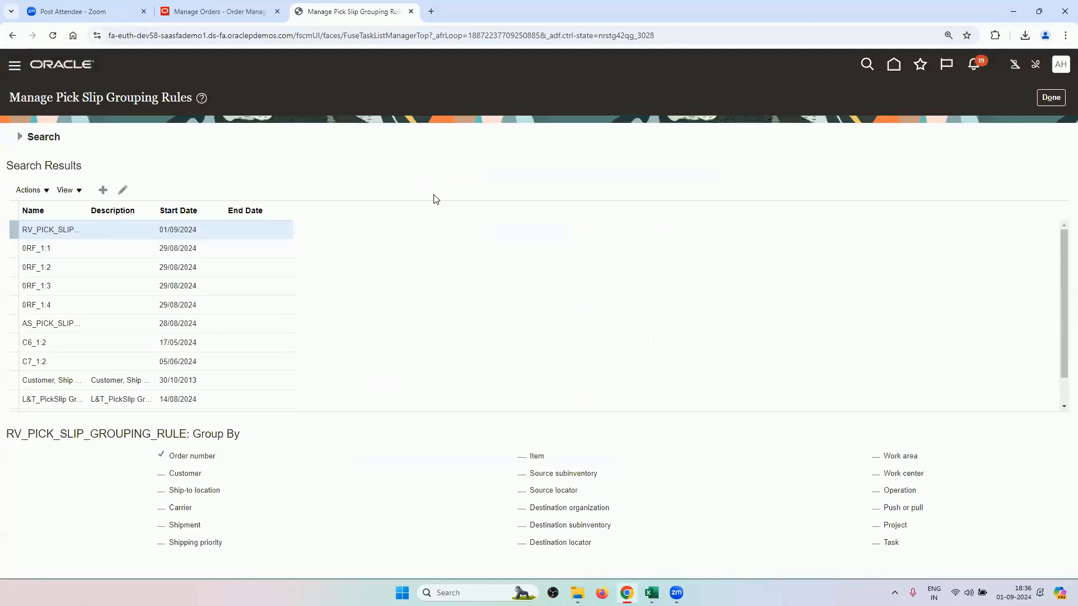
{"action": "left_click", "coordinate": [1046, 100]}
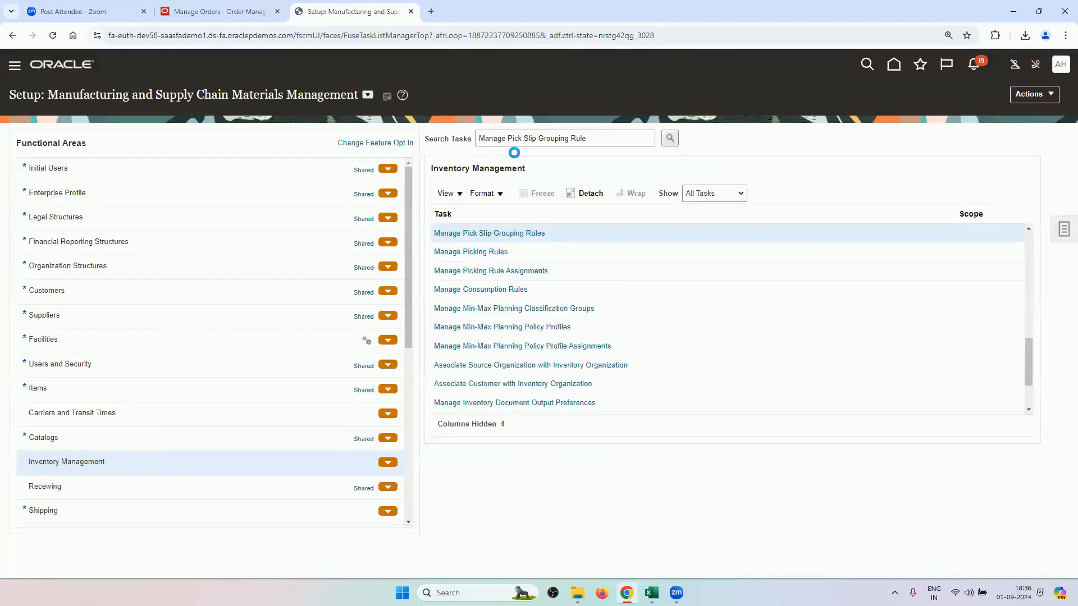
- Switch to the Excel training sheet and review the remaining tasks from Manage Pick Wave Release Rules to Manage Receiving Parameters
{"action": "left_click", "coordinate": [651, 592]}
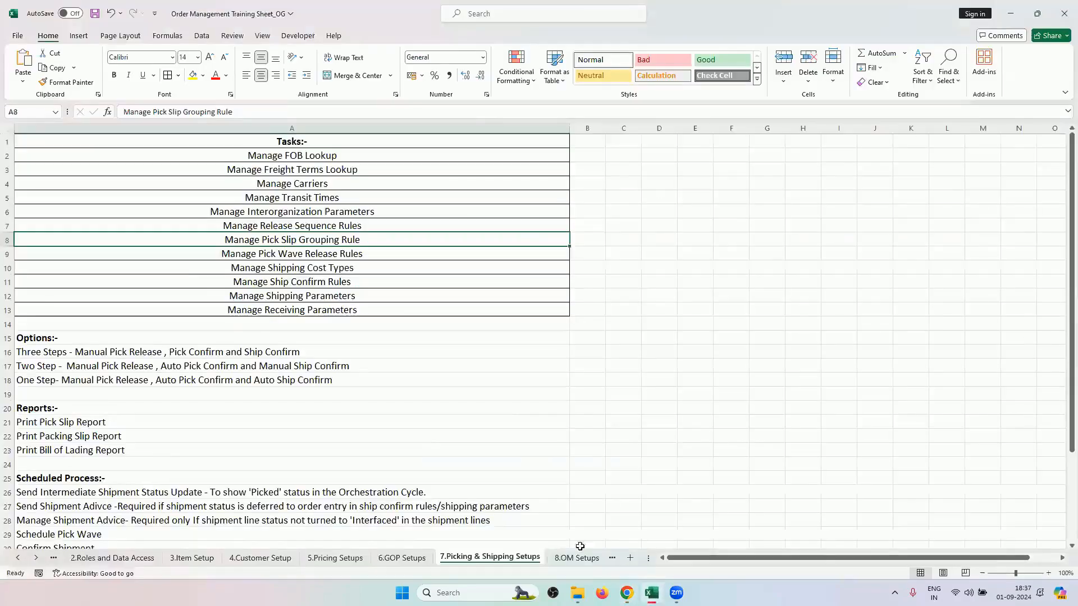
{"action": "left_click", "coordinate": [296, 253]}
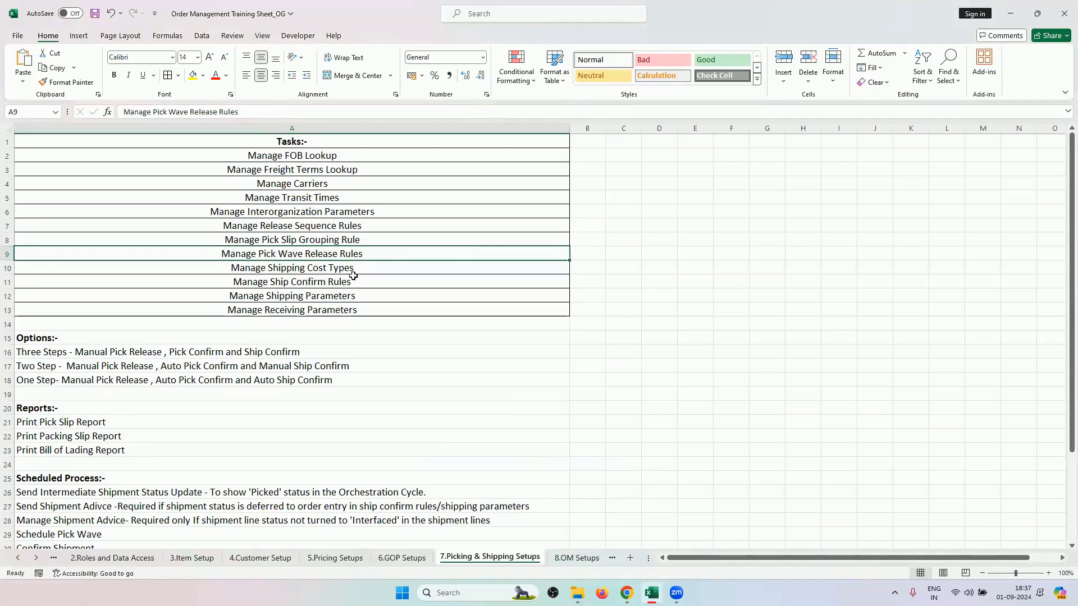
{"action": "left_click_drag", "start_coordinate": [352, 268], "coordinate": [356, 310]}
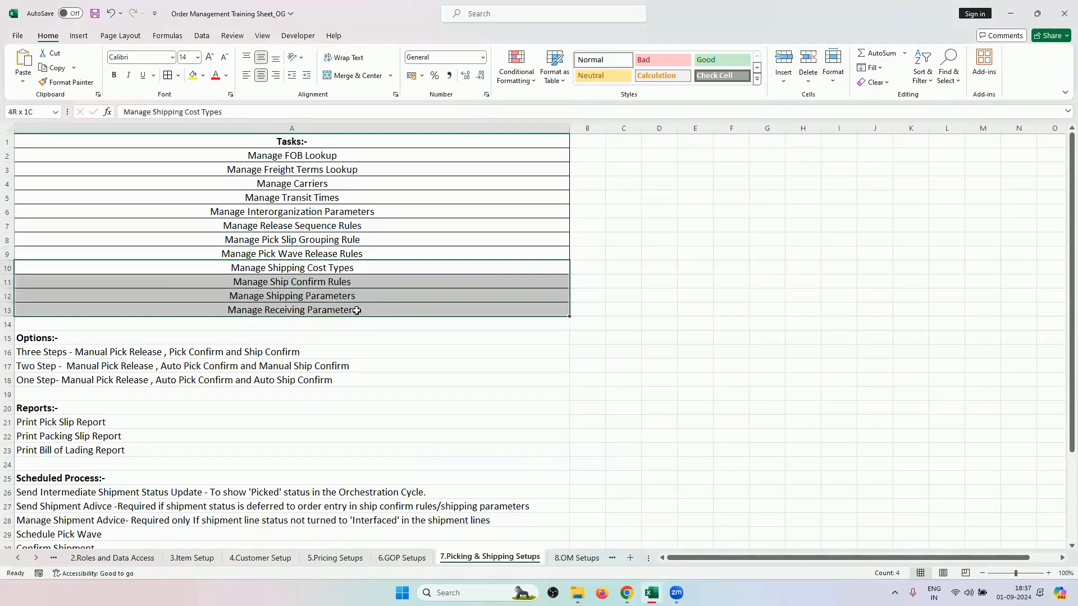
{"action": "left_click", "coordinate": [333, 254]}
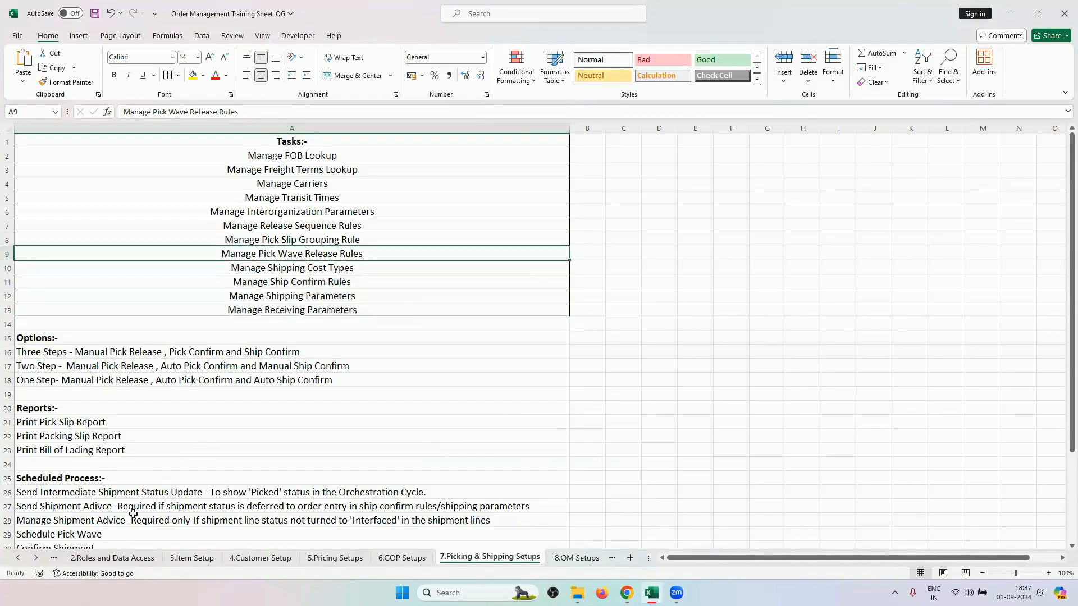
- Open the Orchestration Cycle sheet and examine the description beside Pick and Ship in the Standard Flow
{"action": "left_click", "coordinate": [18, 560]}
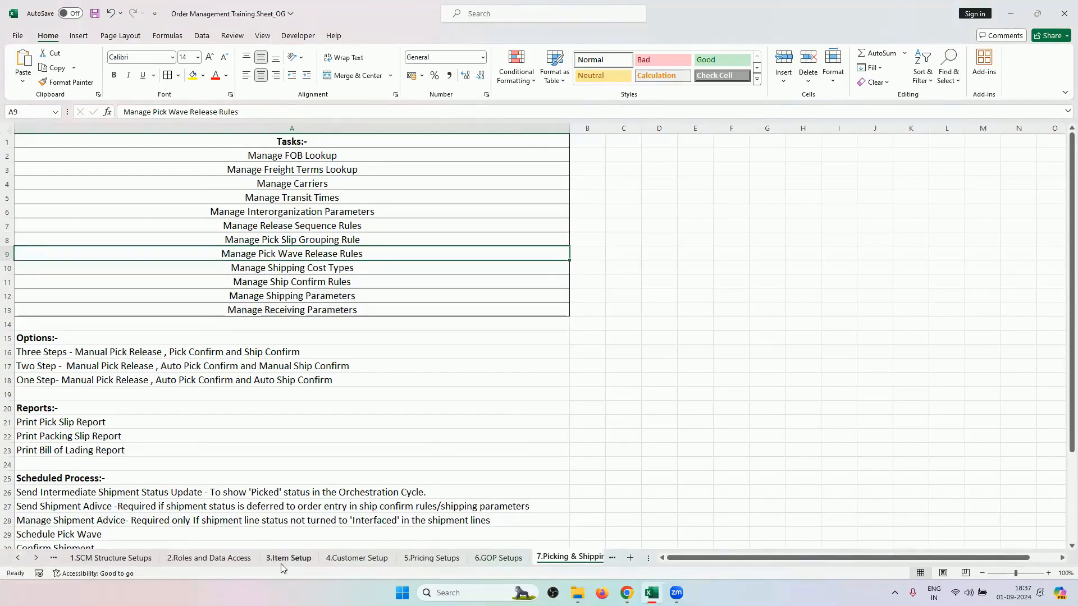
{"action": "left_click", "coordinate": [18, 558]}
{"action": "left_click", "coordinate": [19, 558]}
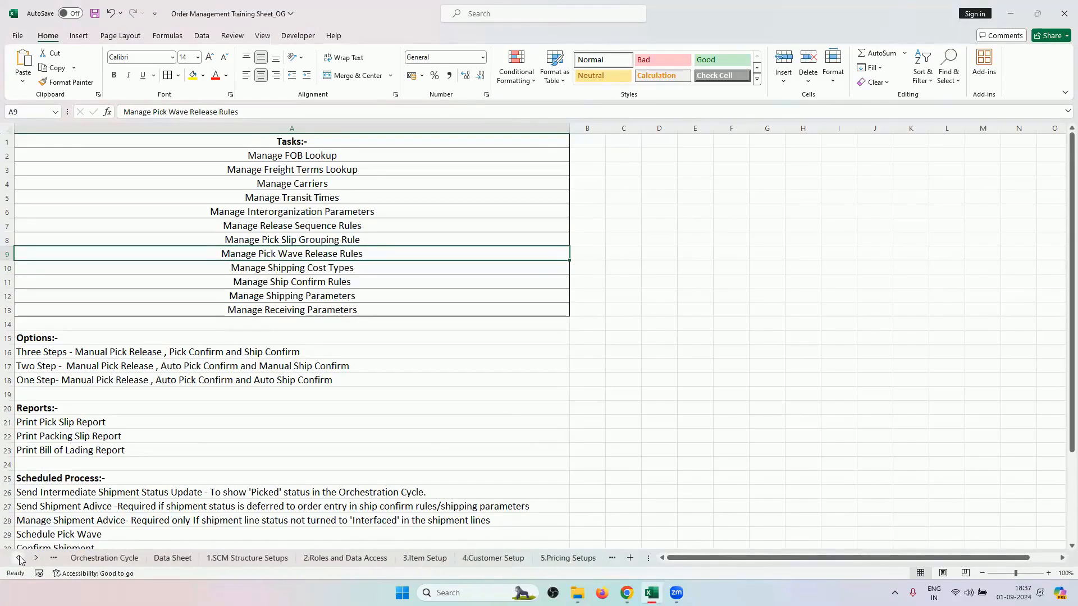
{"action": "left_click", "coordinate": [19, 559]}
{"action": "left_click", "coordinate": [19, 559]}
{"action": "left_click", "coordinate": [19, 559]}
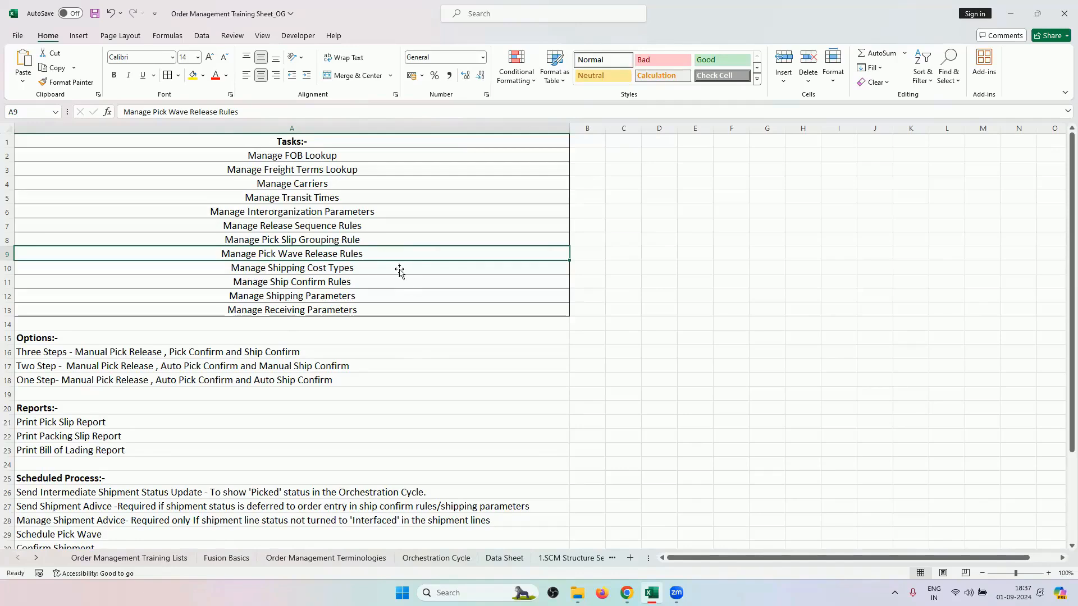
{"action": "left_click", "coordinate": [437, 558]}
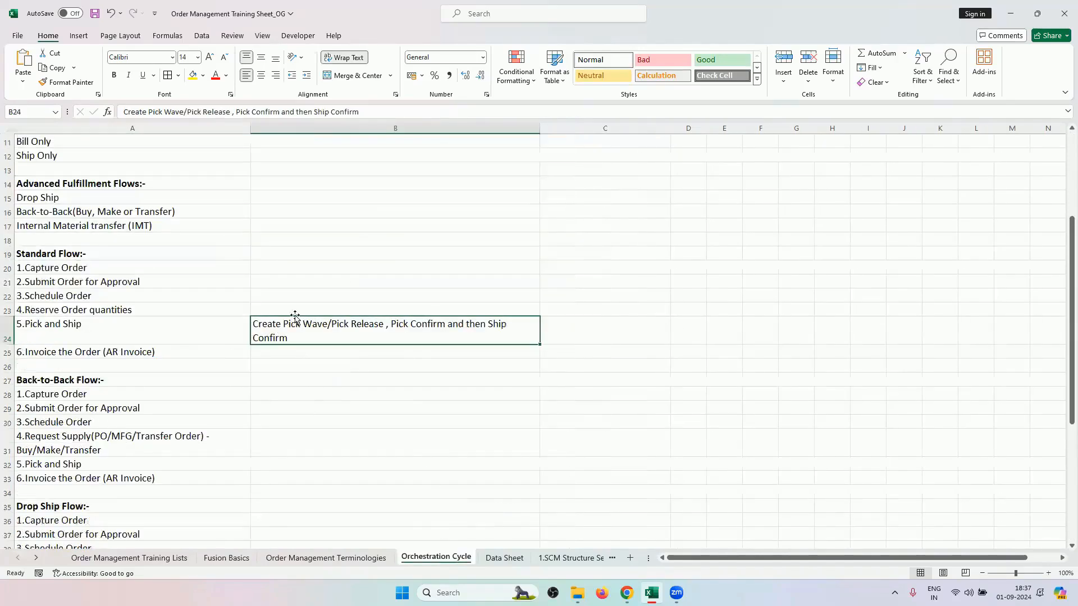
{"action": "double_click", "coordinate": [260, 325]}
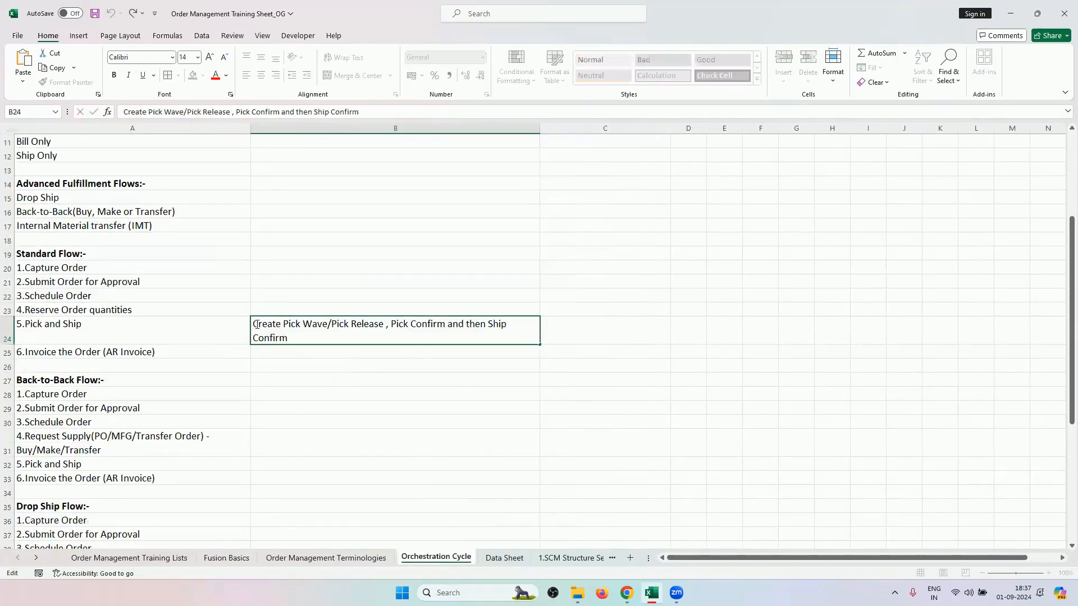
{"action": "left_click_drag", "start_coordinate": [254, 324], "coordinate": [316, 324]}
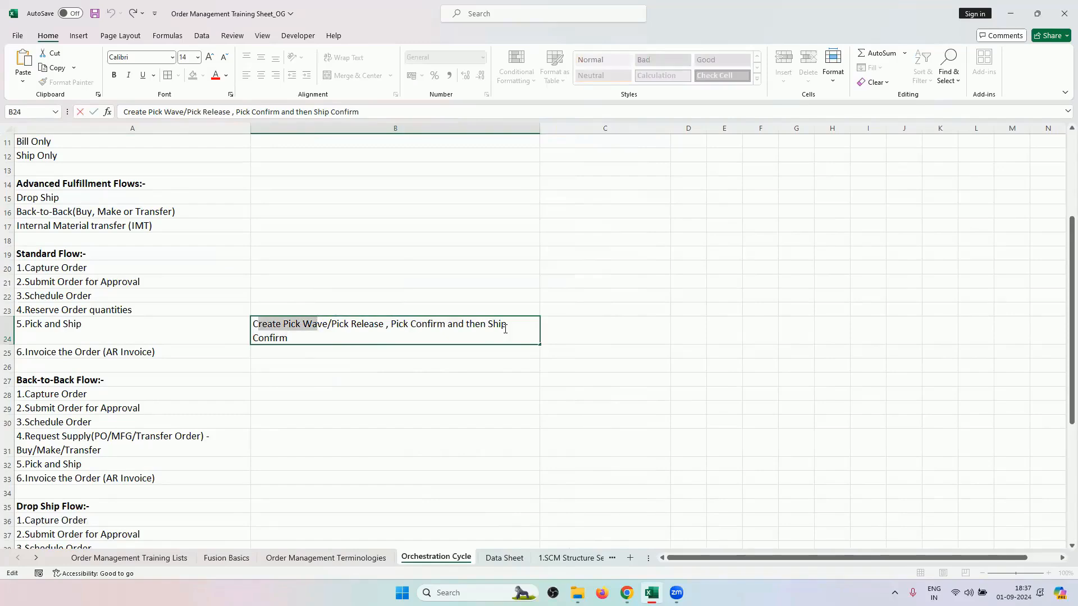
- Return to the 7.Picking & Shipping Setups sheet of the workbook
{"action": "left_click", "coordinate": [564, 558]}
{"action": "left_click", "coordinate": [566, 558]}
{"action": "left_click", "coordinate": [589, 558]}
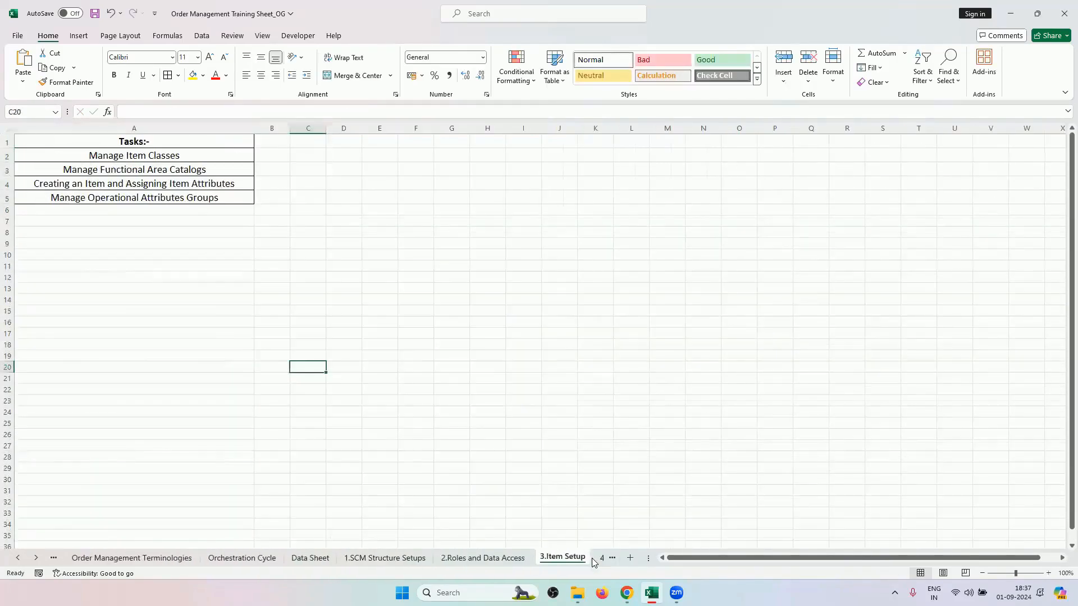
{"action": "left_click", "coordinate": [595, 558]}
{"action": "left_click", "coordinate": [570, 558]}
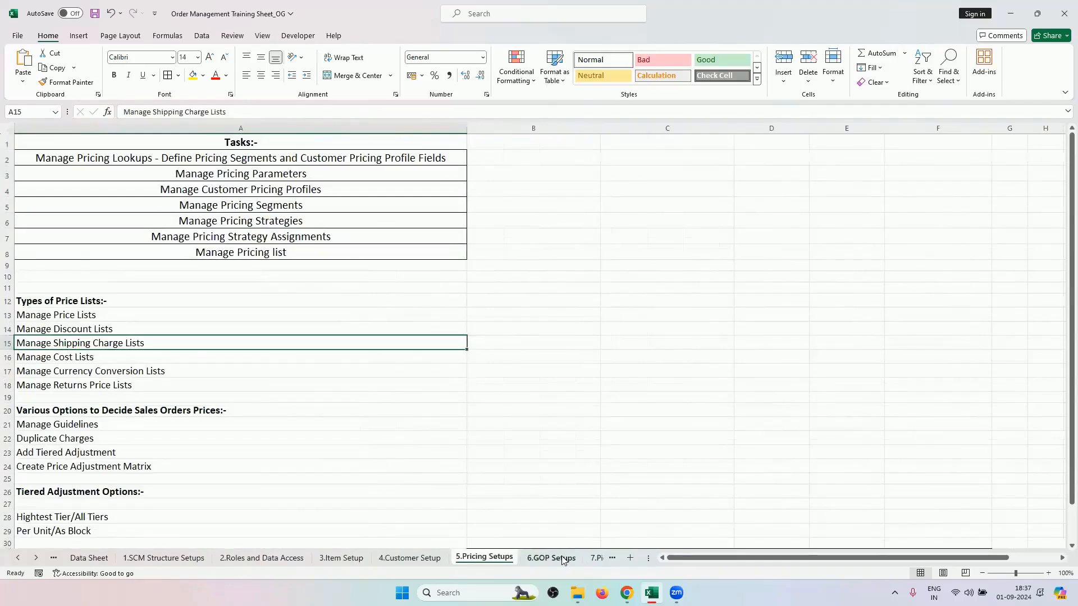
{"action": "left_click", "coordinate": [559, 558]}
{"action": "left_click", "coordinate": [596, 558]}
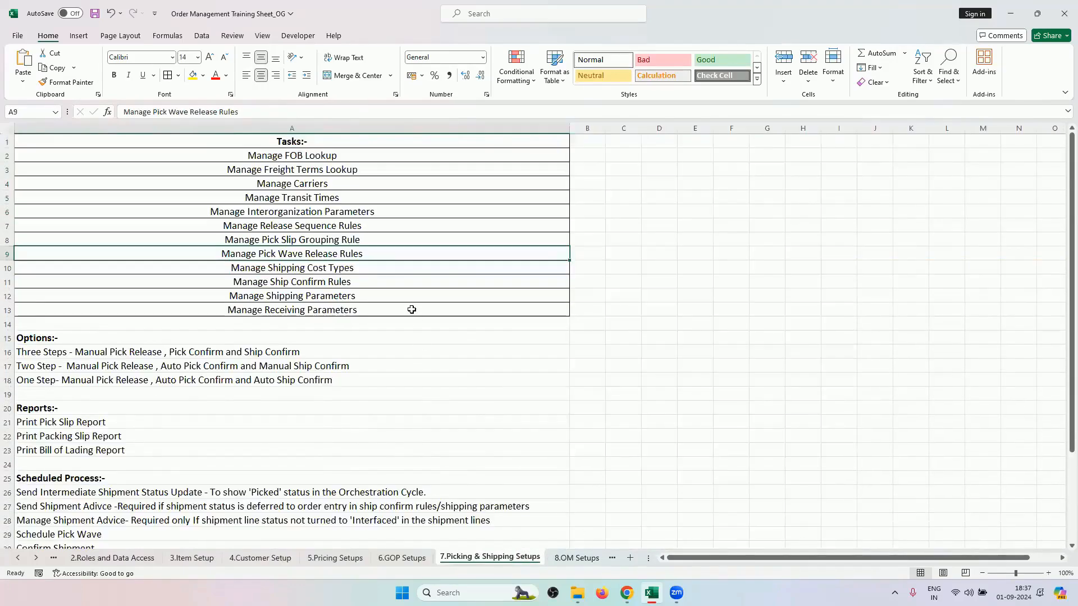
- Copy the task name Manage Shipping Cost Types from the task list
{"action": "left_click_drag", "start_coordinate": [379, 269], "coordinate": [376, 296]}
{"action": "left_click", "coordinate": [372, 256]}
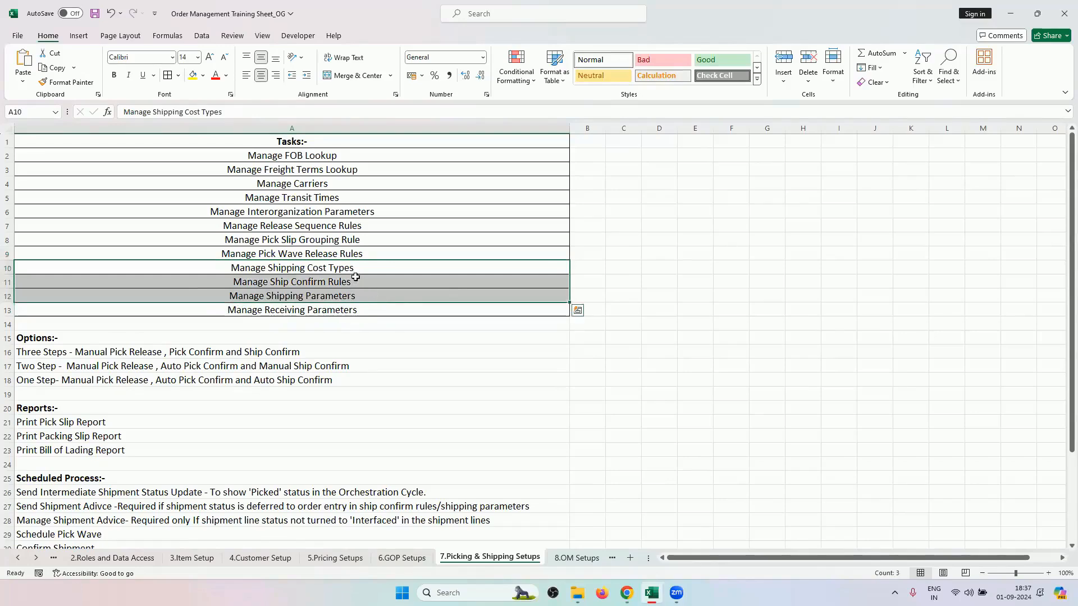
{"action": "left_click", "coordinate": [359, 268]}
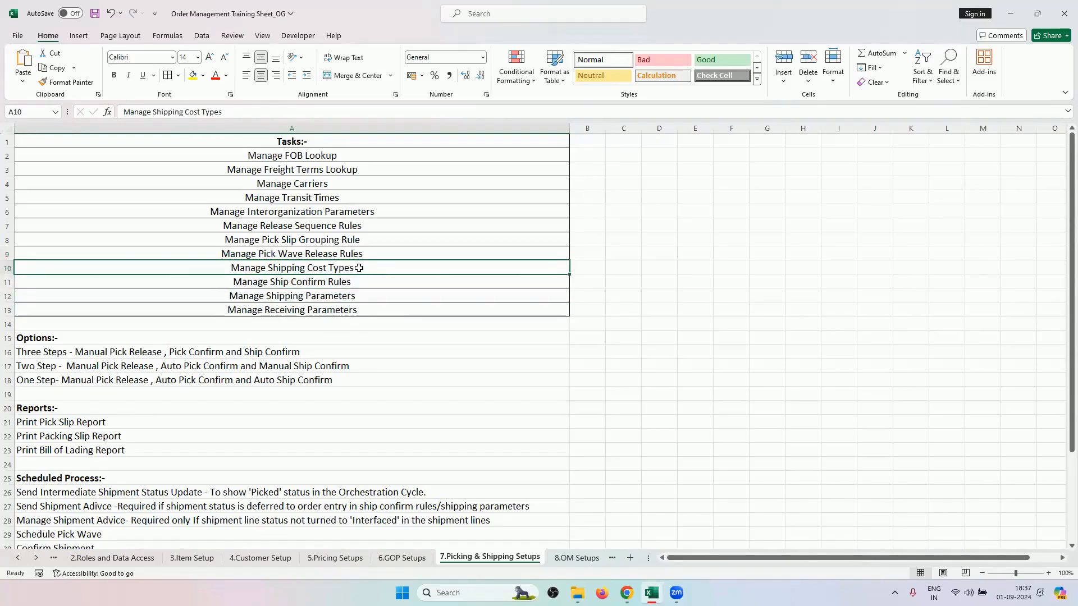
{"action": "key", "text": "ctrl+c"}
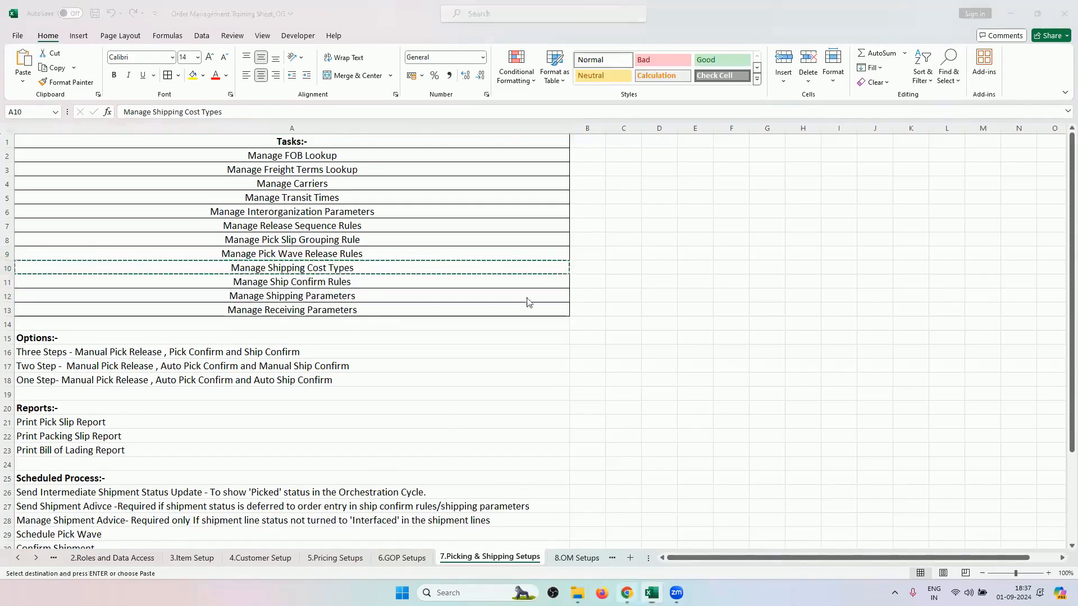
- Back in Oracle setup, search the tasks for Manage Shipping Cost Types and open that task
{"action": "key", "text": "alt+Tab"}
{"action": "left_click_drag", "start_coordinate": [480, 139], "coordinate": [587, 139]}
{"action": "key", "text": "BackSpace"}
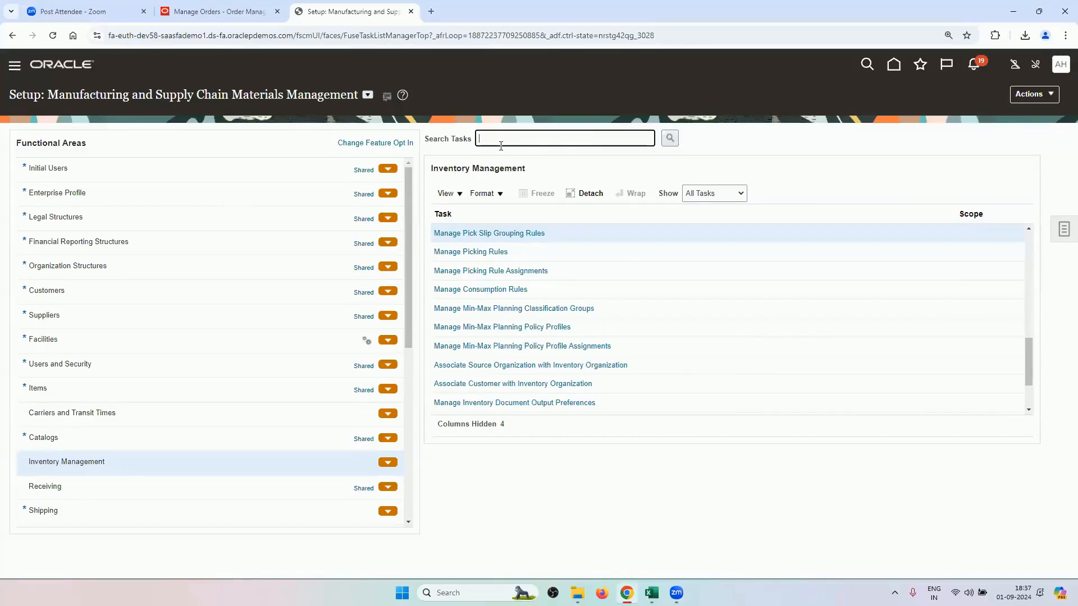
{"action": "key", "text": "ctrl+v"}
{"action": "key", "text": "Return"}
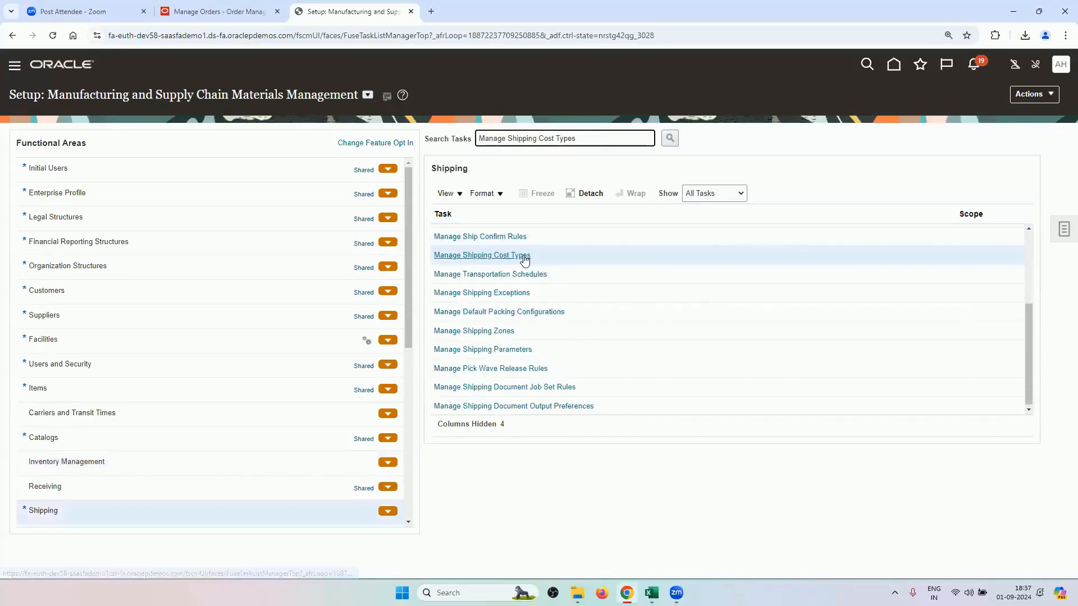
{"action": "left_click", "coordinate": [524, 256]}
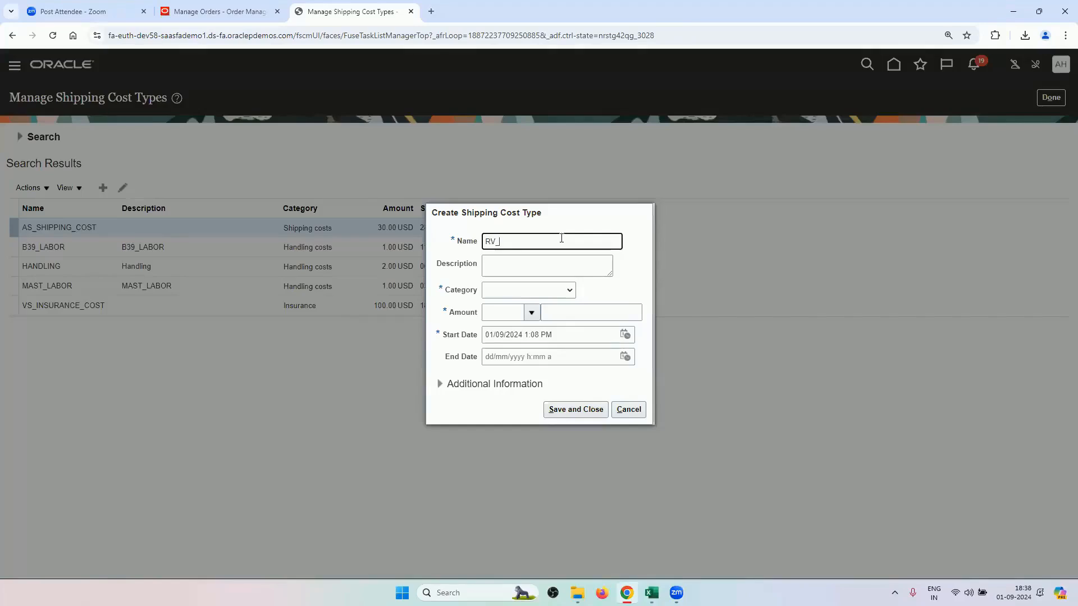
- Name the new shipping cost type RV_SHIPPING_COST with category Shipping costs and an amount of 30 USD
{"action": "type", "text": "IPPING_COST"}
{"action": "left_click", "coordinate": [563, 291]}
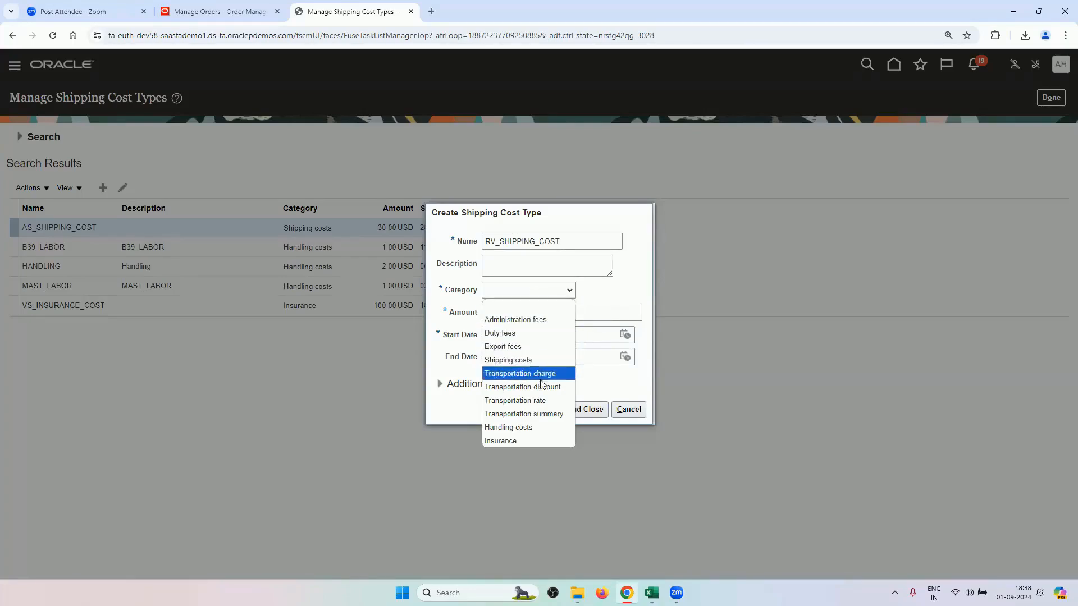
{"action": "left_click", "coordinate": [512, 360]}
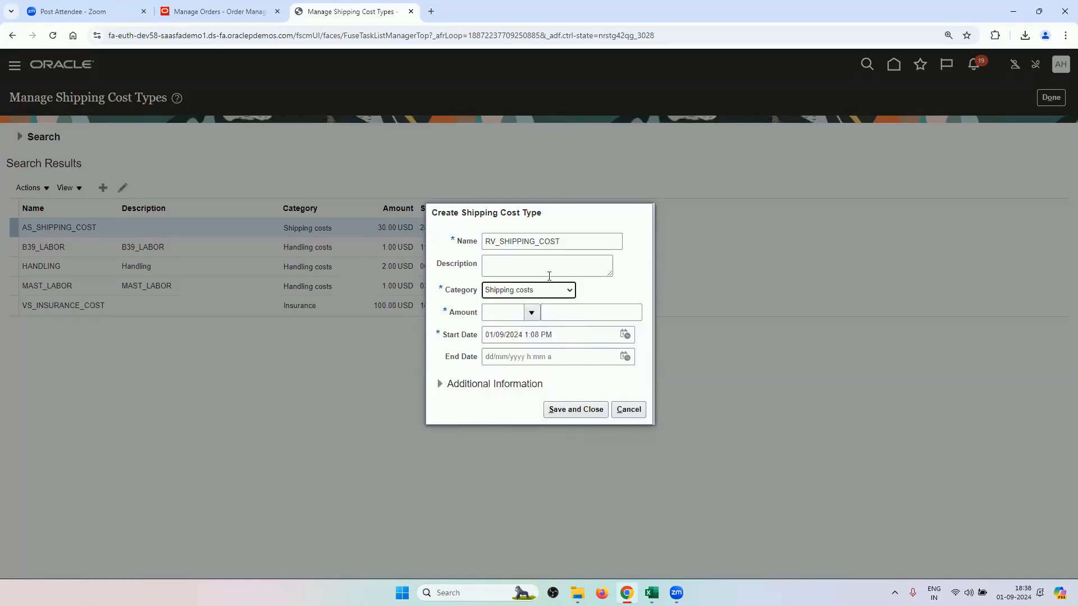
{"action": "left_click", "coordinate": [531, 314]}
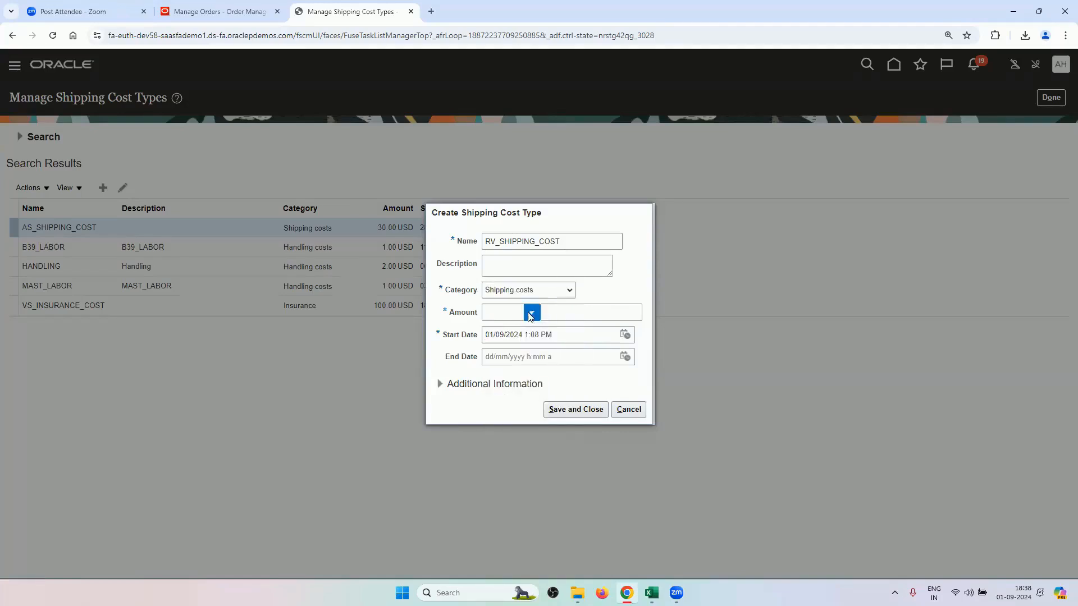
{"action": "left_click", "coordinate": [524, 359]}
{"action": "left_click", "coordinate": [598, 315]}
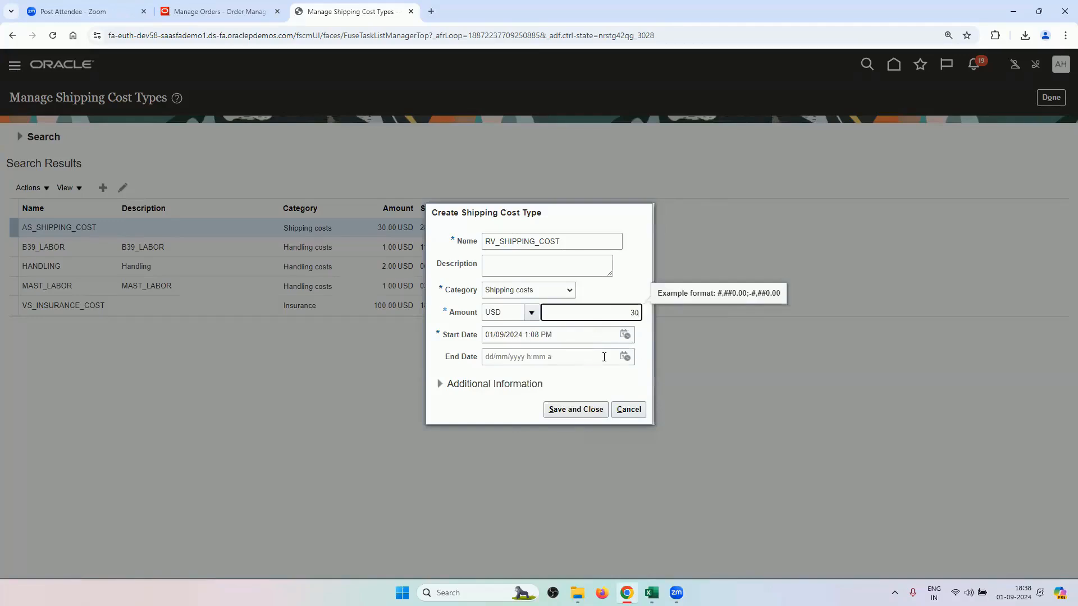
- Set the cost type's start date to 1 August 2024, save it and return to the setup task list
{"action": "left_click", "coordinate": [624, 335]}
{"action": "left_click", "coordinate": [645, 379]}
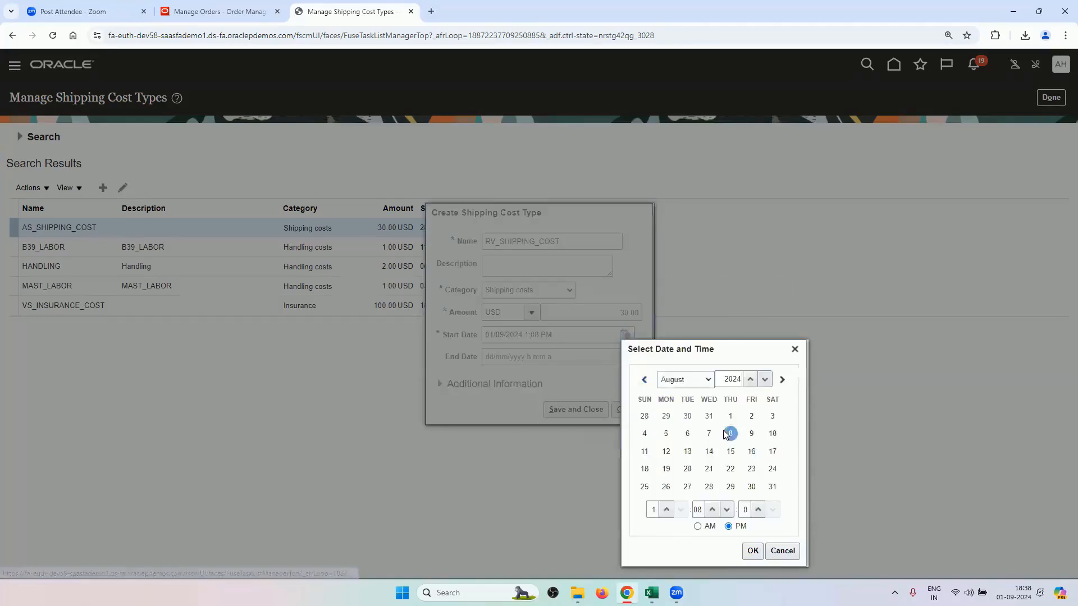
{"action": "left_click", "coordinate": [729, 416]}
{"action": "left_click", "coordinate": [760, 553]}
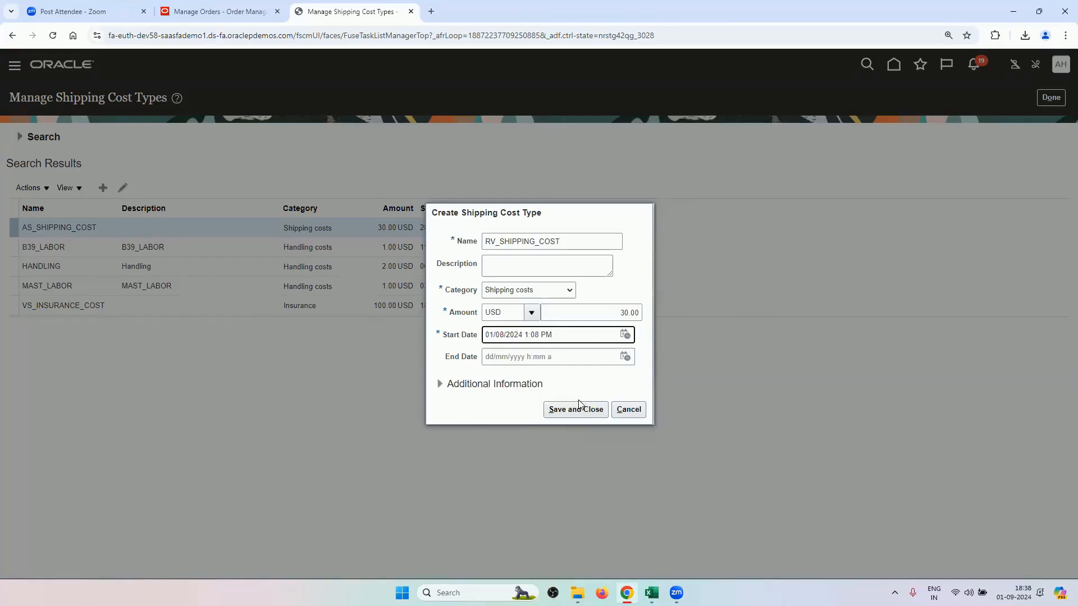
{"action": "left_click", "coordinate": [574, 415]}
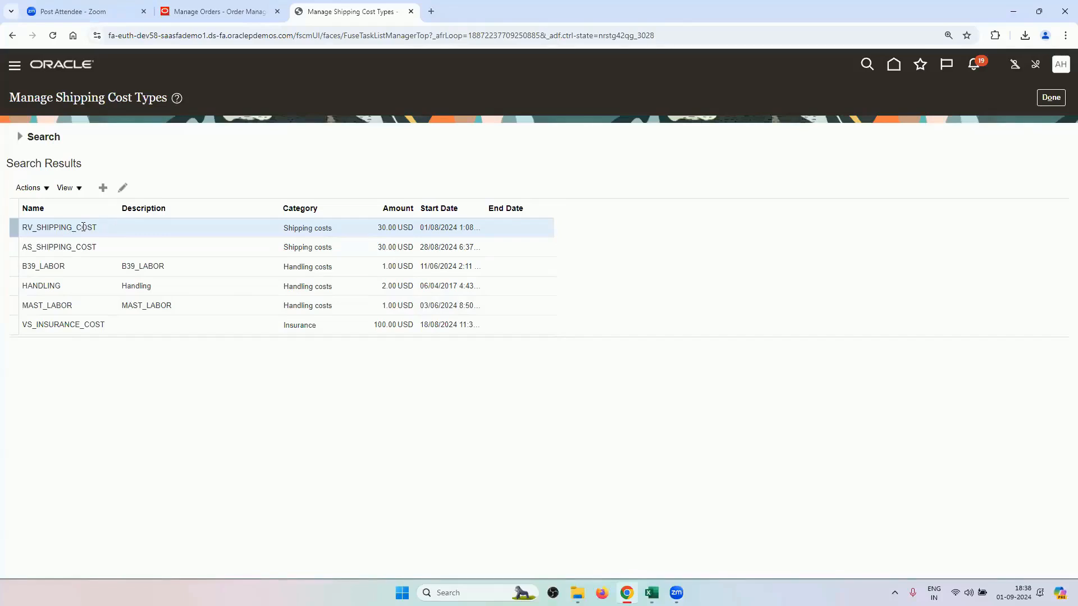
{"action": "left_click", "coordinate": [1051, 99]}
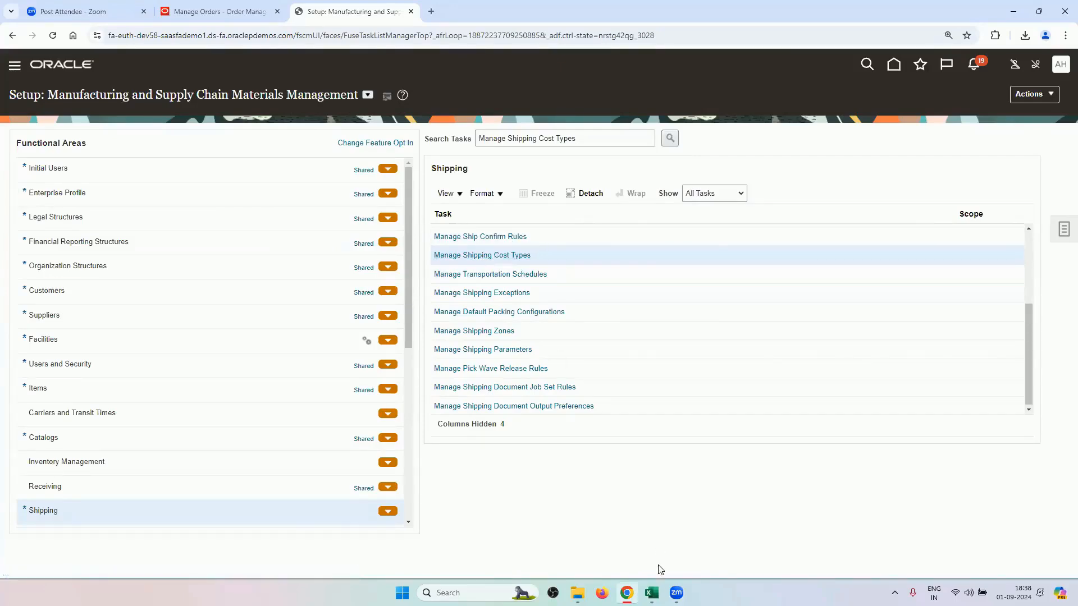
- Reopen Manage Shipping Cost Types, examine the category options in the AS_SHIPPING_COST record, and return to the task list without saving
{"action": "left_click", "coordinate": [651, 592]}
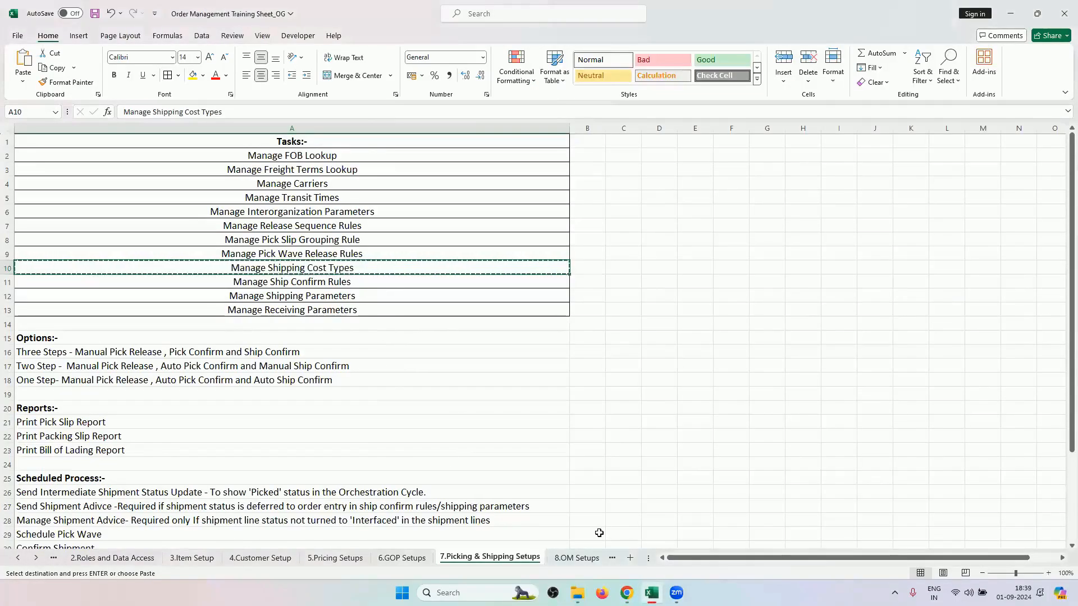
{"action": "key", "text": "alt+Tab"}
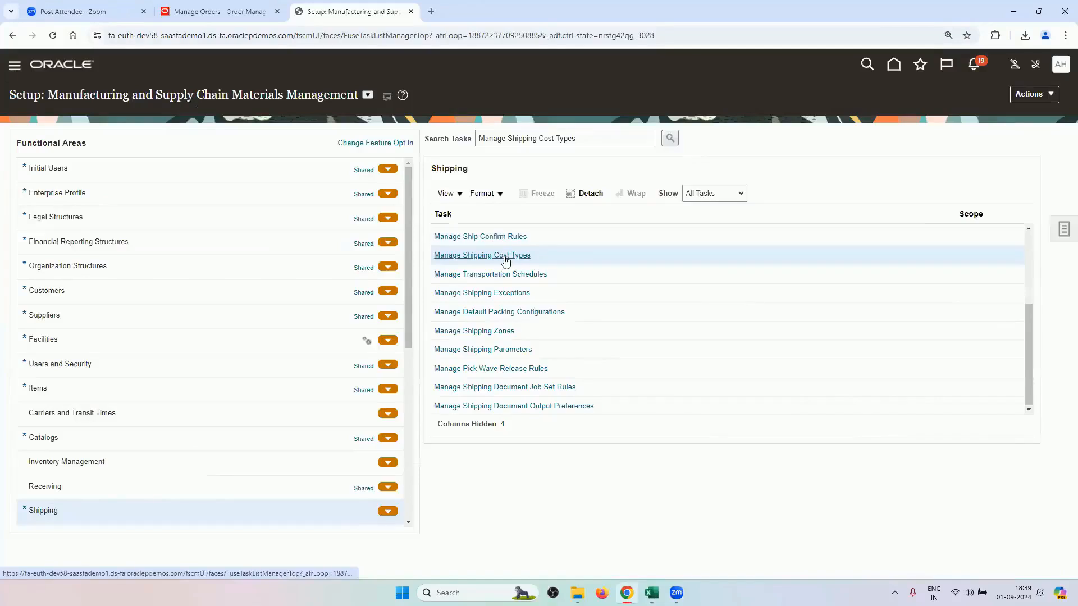
{"action": "left_click", "coordinate": [505, 256]}
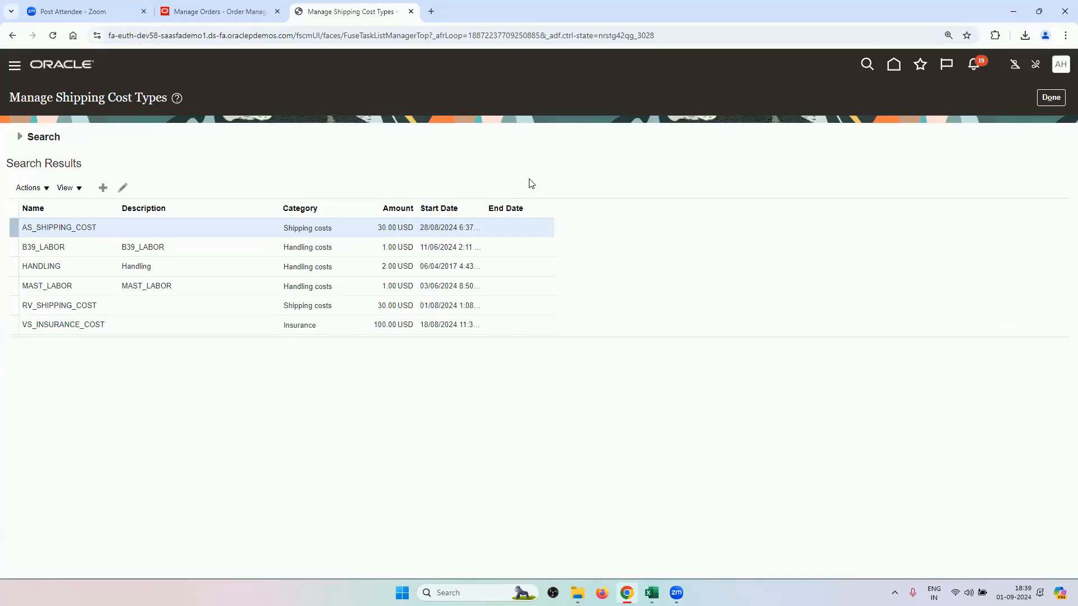
{"action": "left_click", "coordinate": [122, 188]}
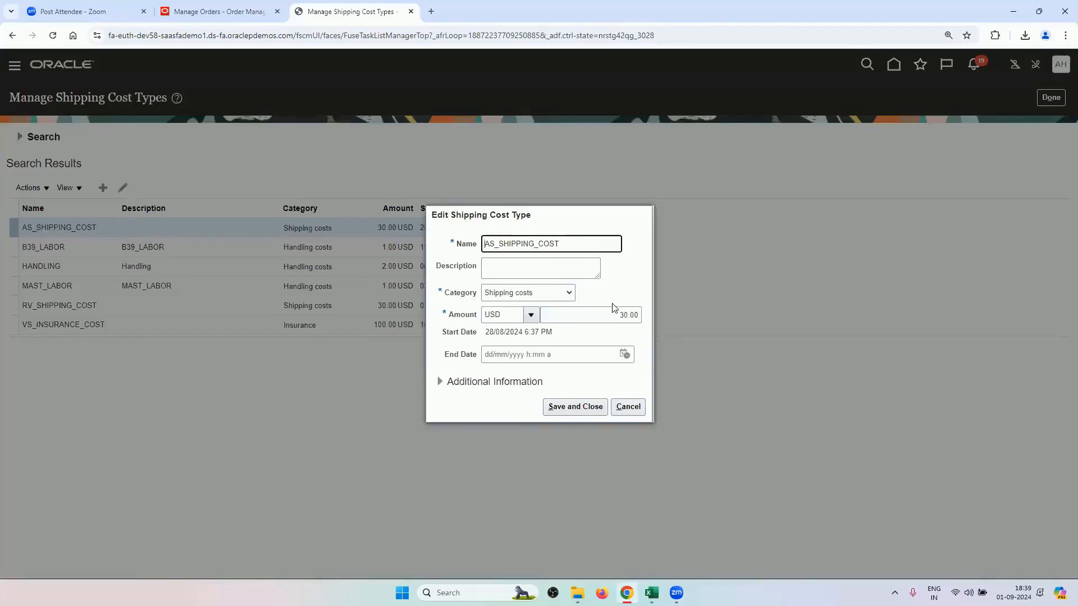
{"action": "left_click", "coordinate": [546, 297]}
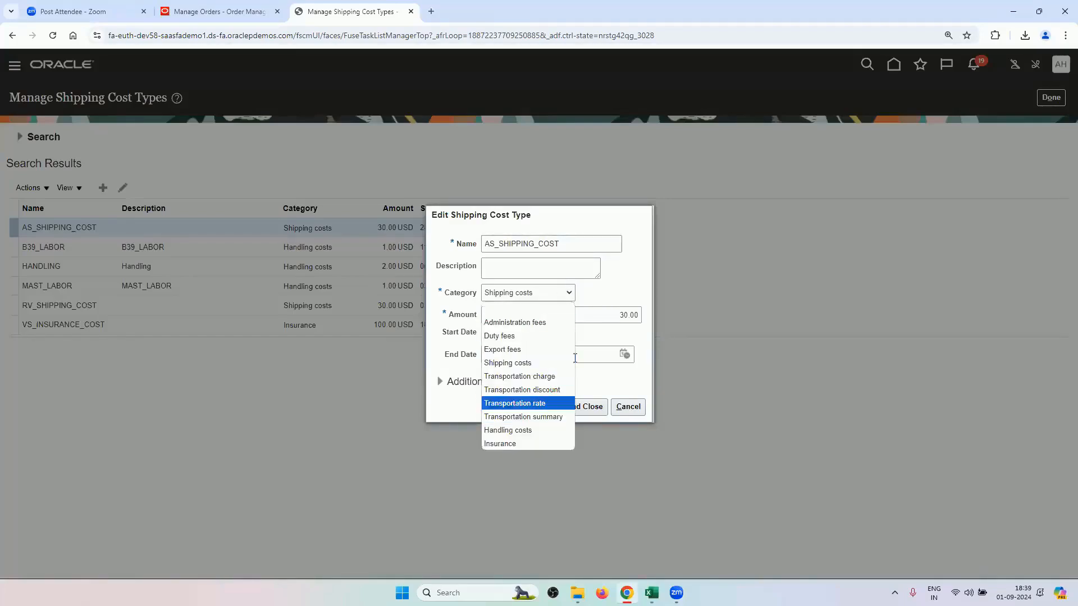
{"action": "left_click", "coordinate": [622, 285]}
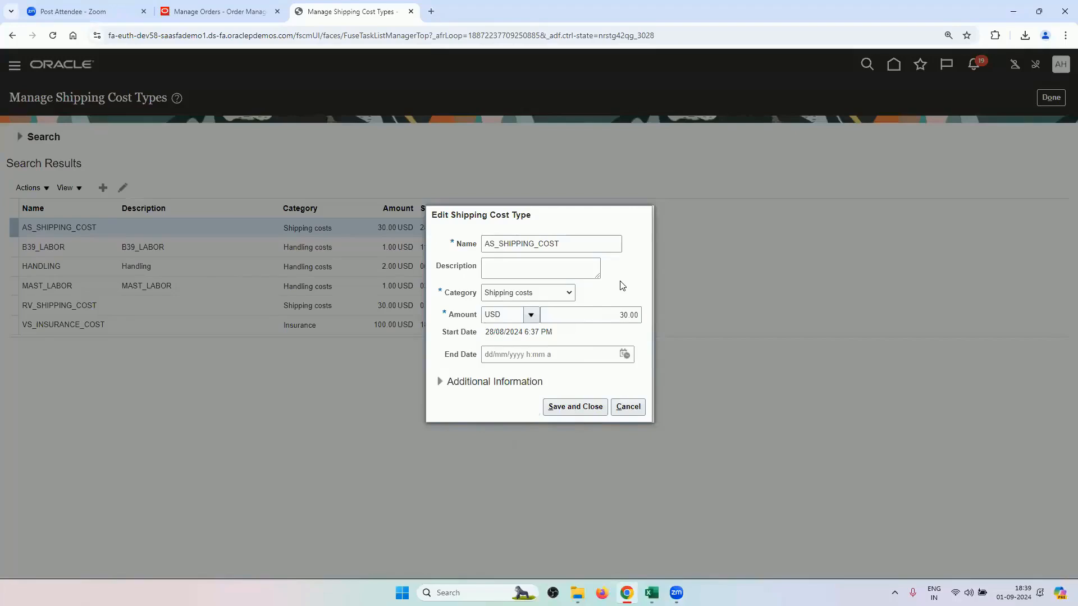
{"action": "left_click", "coordinate": [644, 409]}
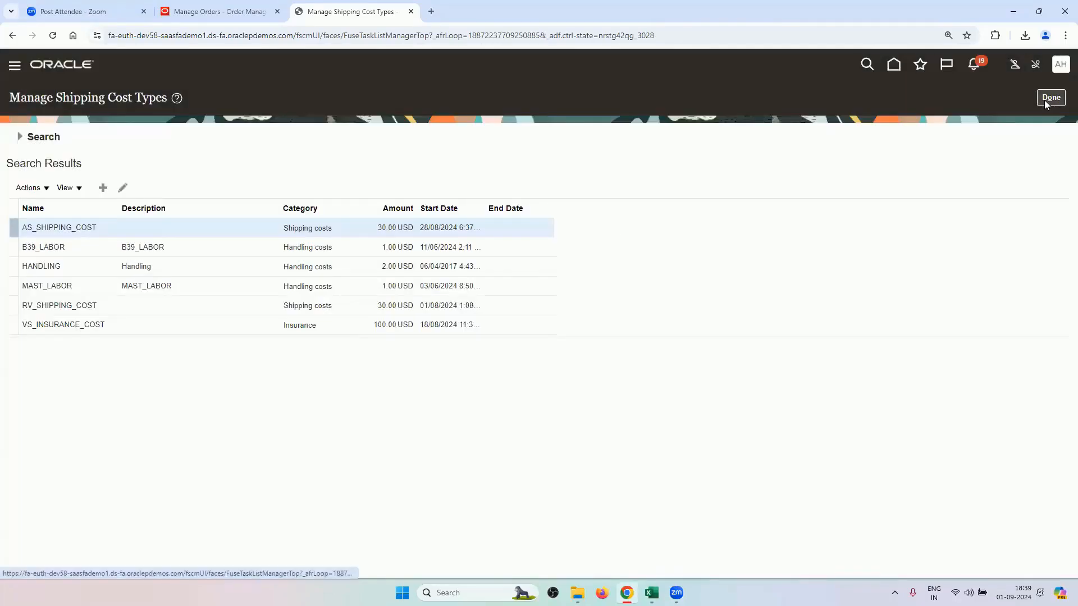
{"action": "left_click", "coordinate": [1051, 98]}
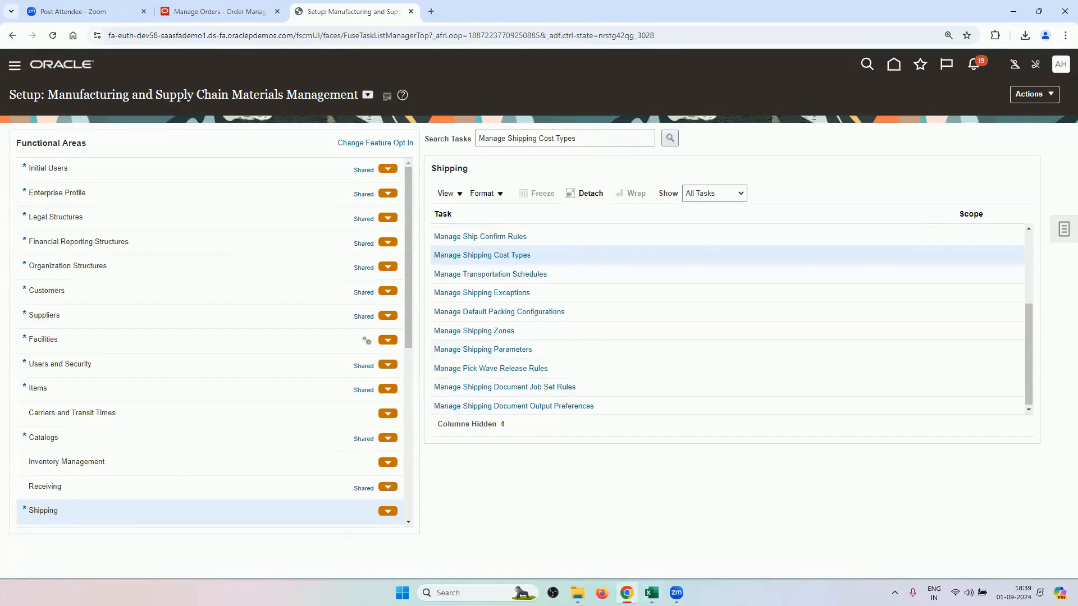
- Copy the task name Manage Ship Confirm Rules from the Excel workbook's task list
{"action": "key", "text": "alt+Tab"}
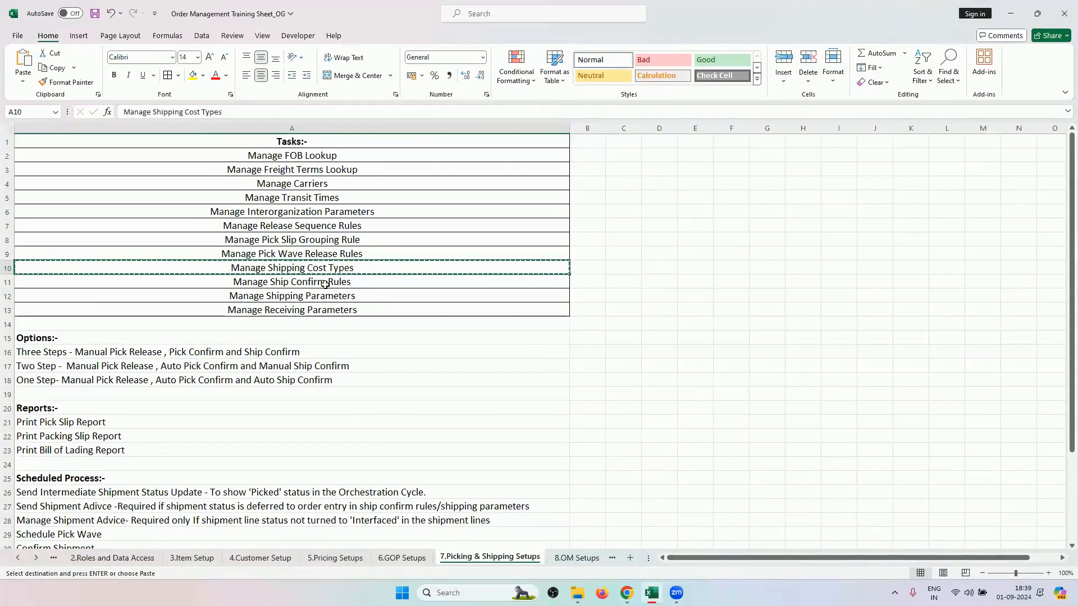
{"action": "left_click", "coordinate": [327, 283]}
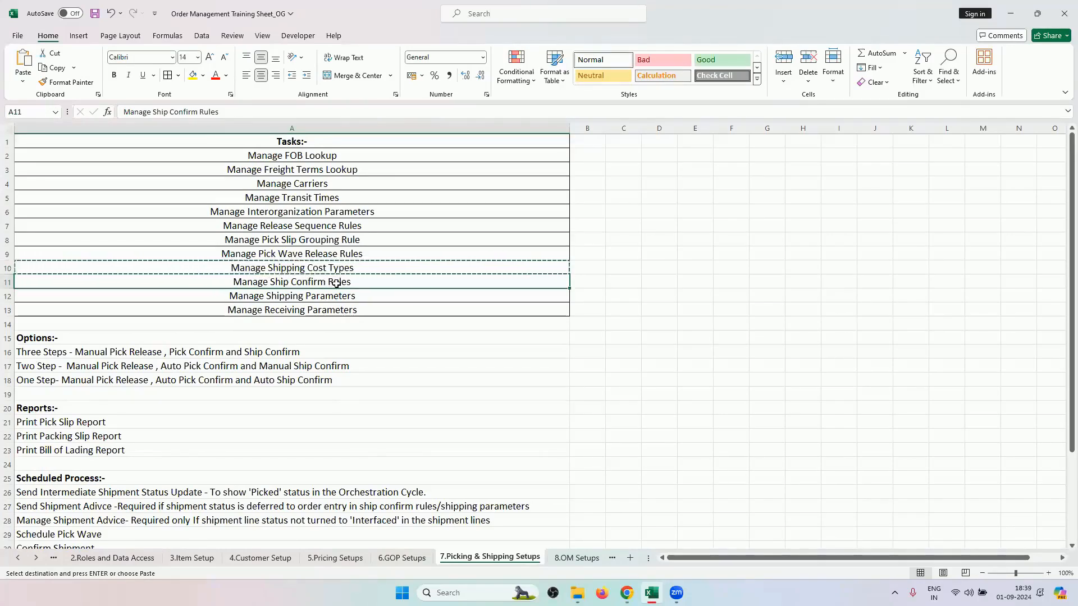
{"action": "key", "text": "ctrl+c"}
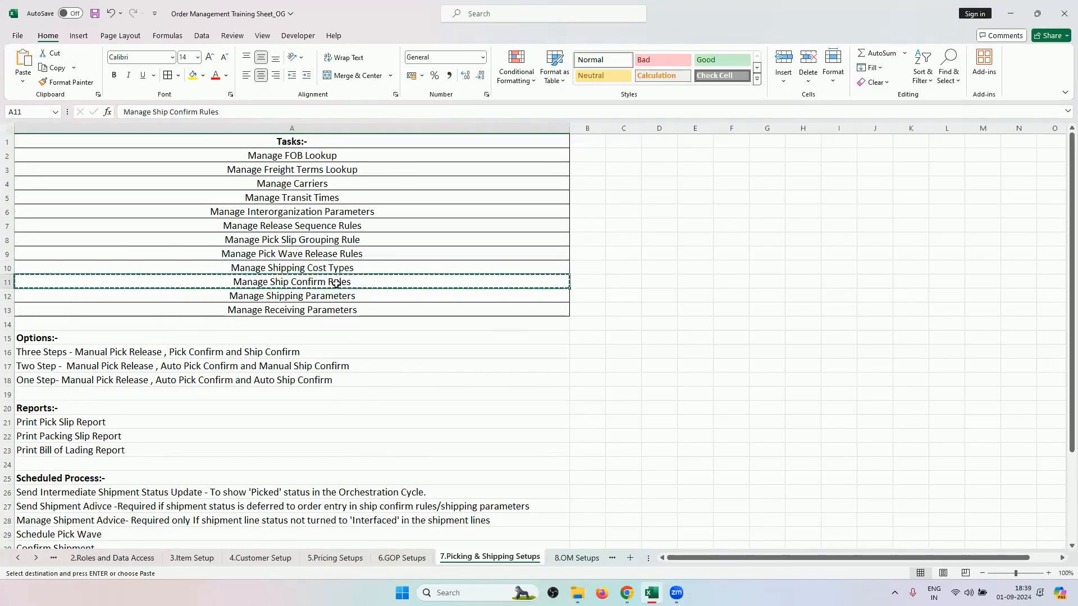
- Back in Oracle setup, replace the task search text with Manage Ship Confirm Rules and open that task
{"action": "left_click", "coordinate": [627, 592]}
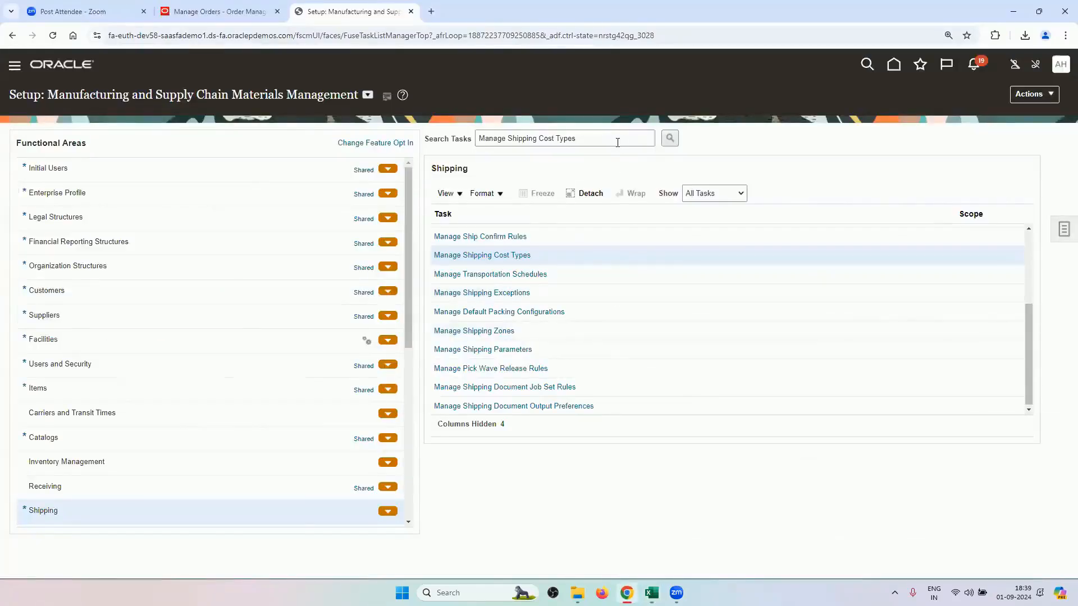
{"action": "triple_click", "coordinate": [613, 140]}
{"action": "key", "text": "BackSpace"}
{"action": "key", "text": "ctrl+v"}
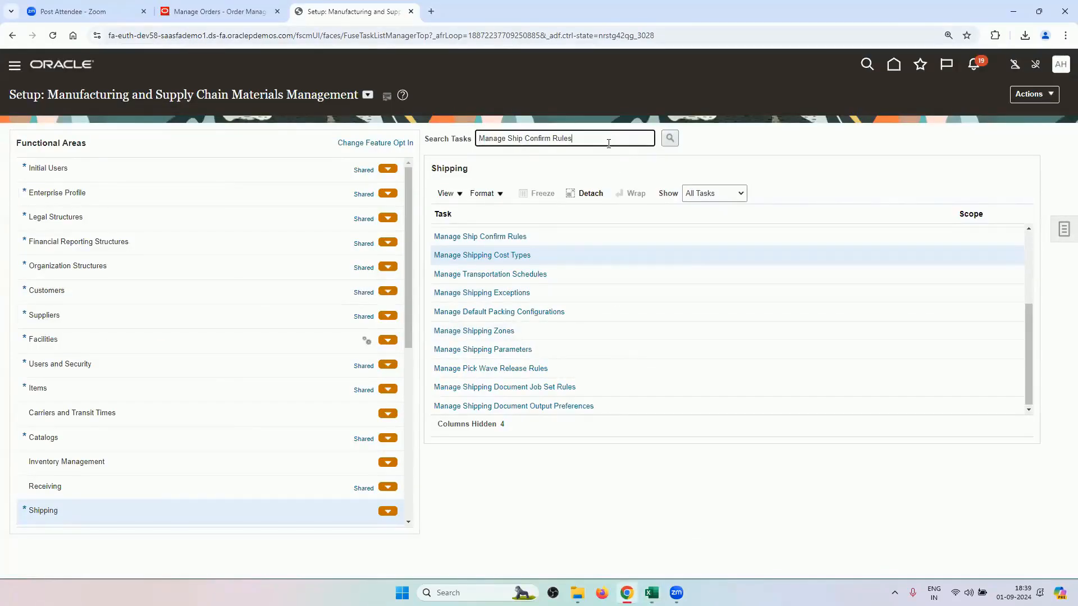
{"action": "left_click", "coordinate": [512, 238]}
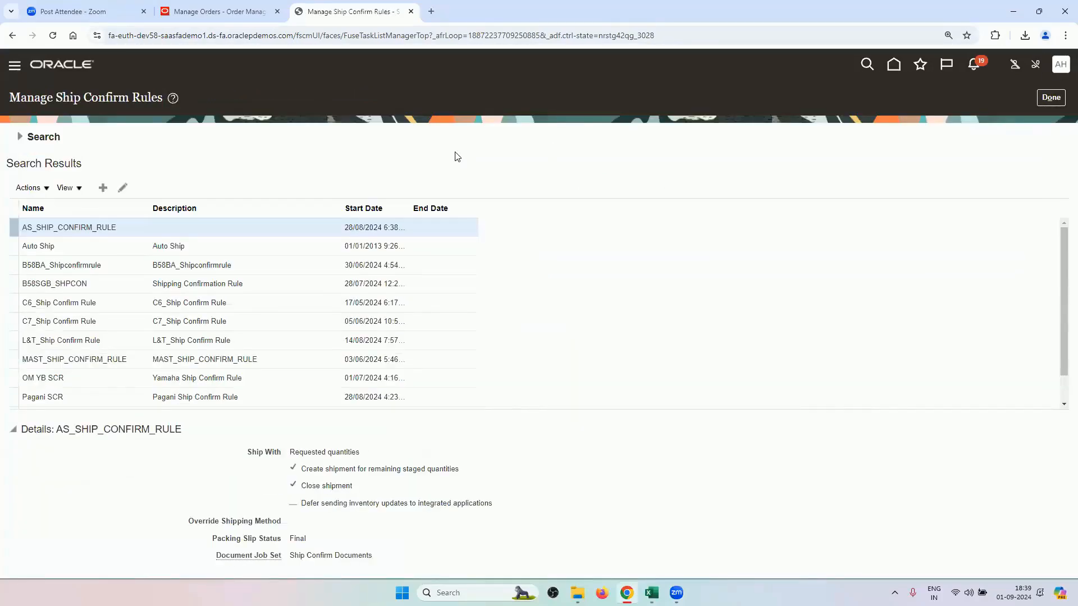
{"action": "left_click", "coordinate": [651, 593]}
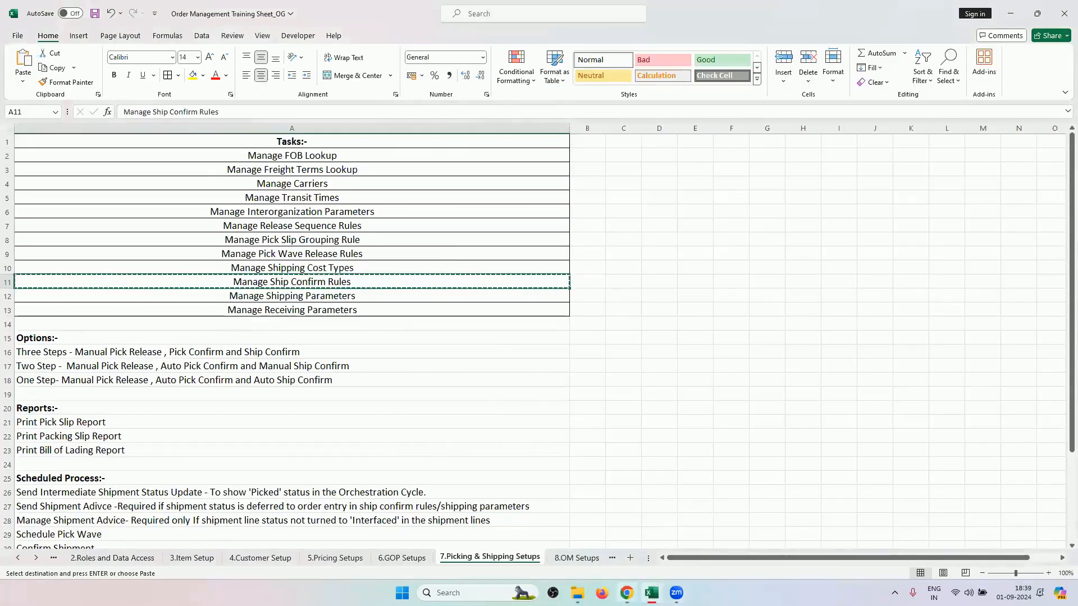
{"action": "left_click", "coordinate": [626, 593]}
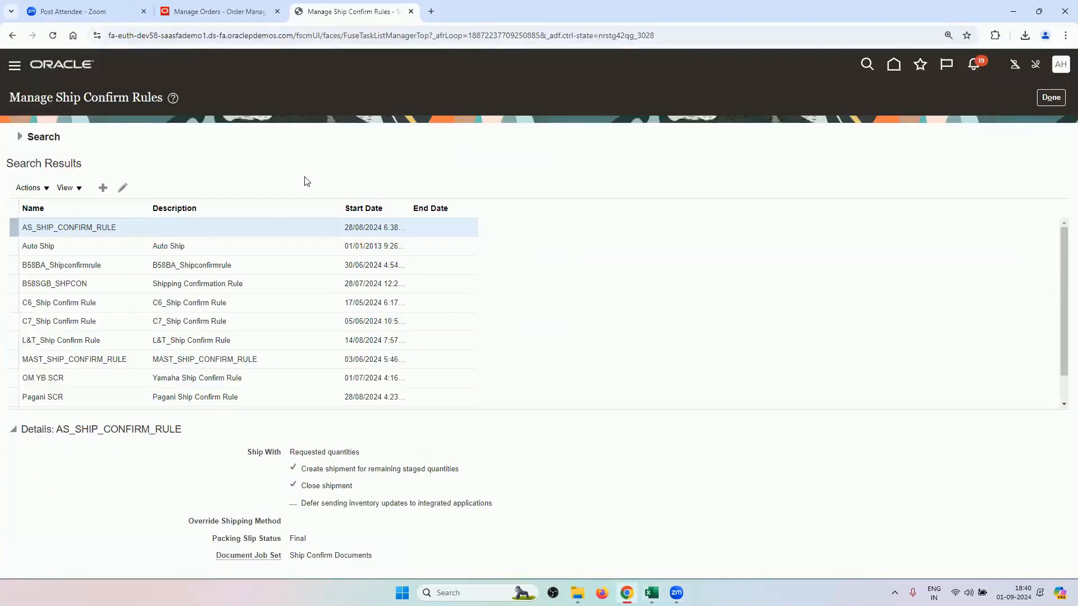
- Start a new ship confirm rule named RV_SHIP_CONFIRM_RULE with deferral of inventory updates to integrated applications turned off
{"action": "left_click", "coordinate": [103, 190]}
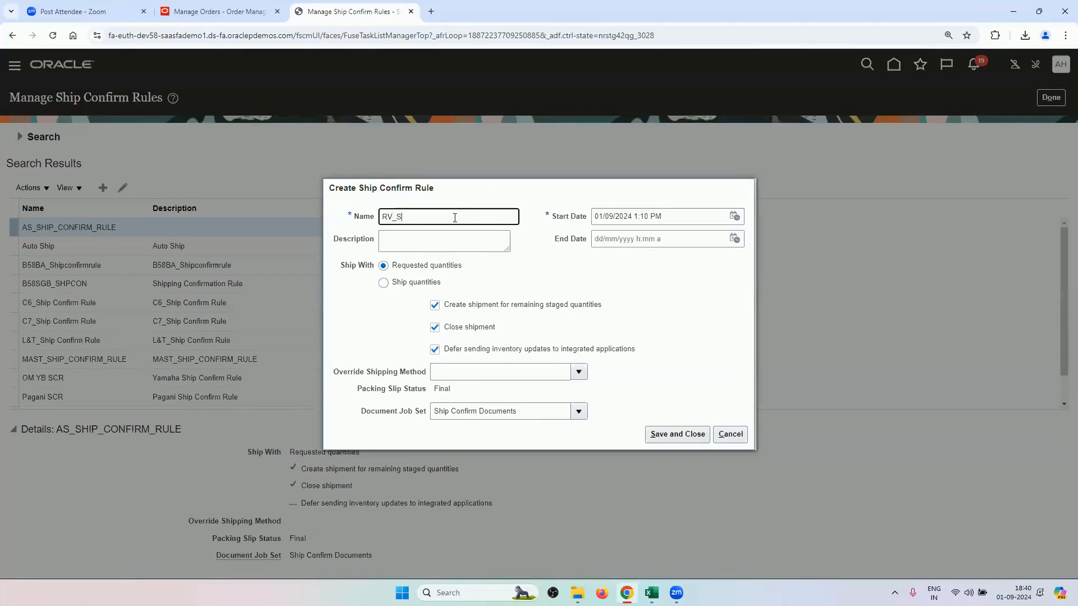
{"action": "type", "text": "PO"}
{"action": "type", "text": "CONFIRM"}
{"action": "type", "text": "_RULE"}
{"action": "left_click", "coordinate": [219, 11]}
{"action": "left_click", "coordinate": [348, 12]}
{"action": "left_click", "coordinate": [436, 350]}
{"action": "left_click", "coordinate": [434, 353]}
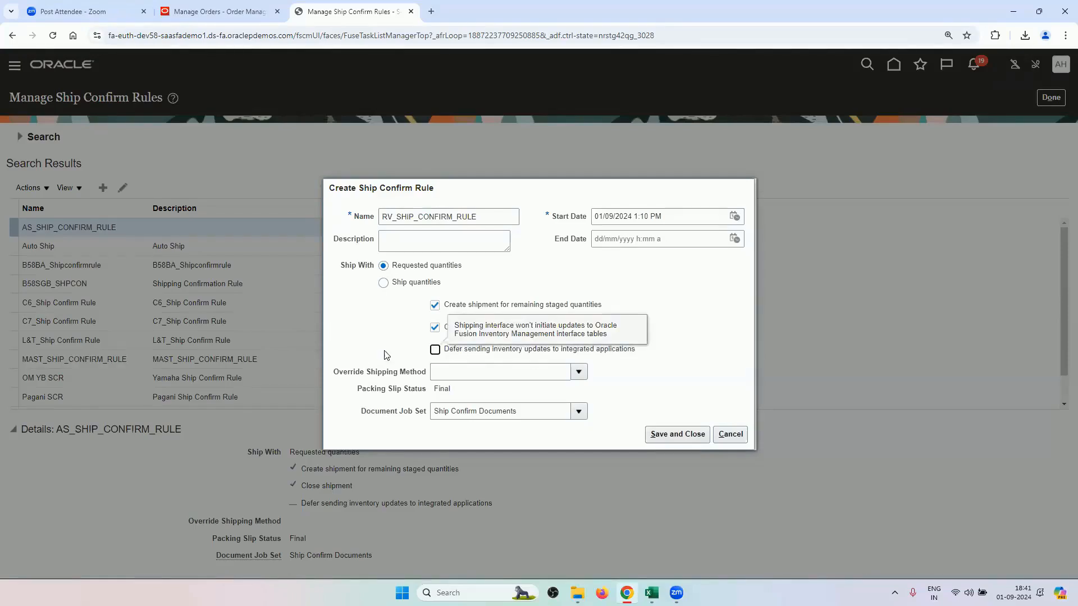
- Open the workbook's Orchestration Cycle sheet in Excel and examine the statuses from Awaiting Shipping through Awaiting Billing
{"action": "key", "text": "alt+Tab"}
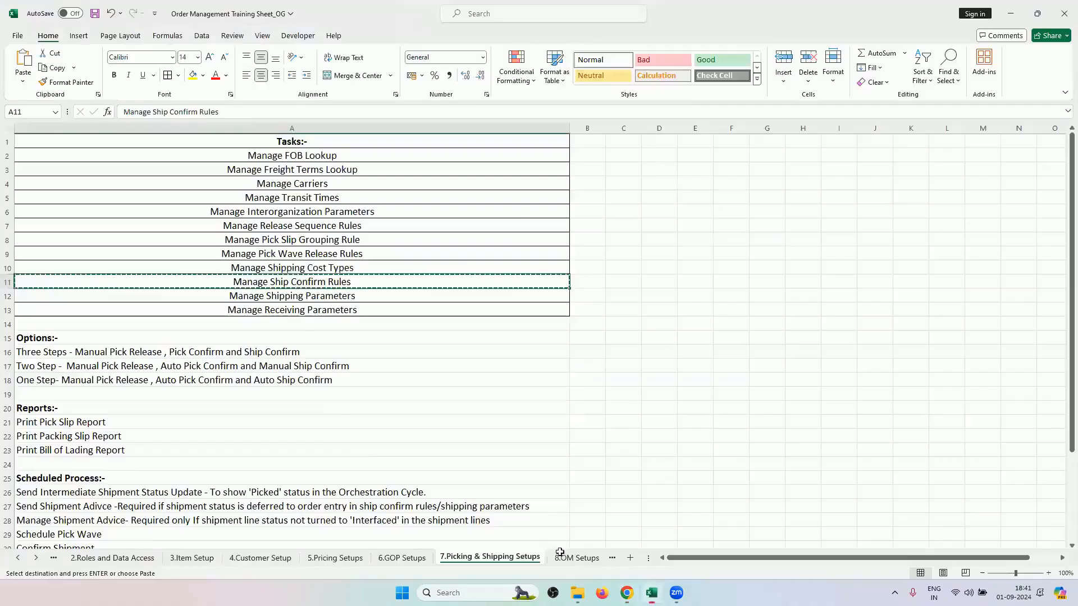
{"action": "left_click", "coordinate": [18, 558]}
{"action": "left_click", "coordinate": [17, 557]}
{"action": "left_click", "coordinate": [17, 557]}
{"action": "left_click", "coordinate": [18, 558]}
{"action": "left_click", "coordinate": [17, 557]}
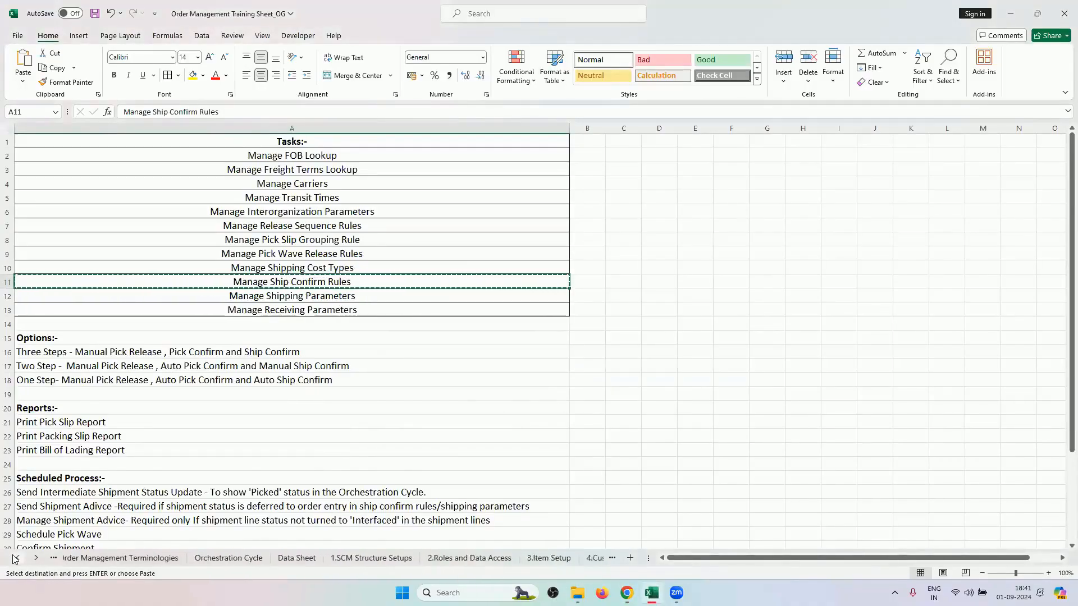
{"action": "left_click", "coordinate": [228, 557]}
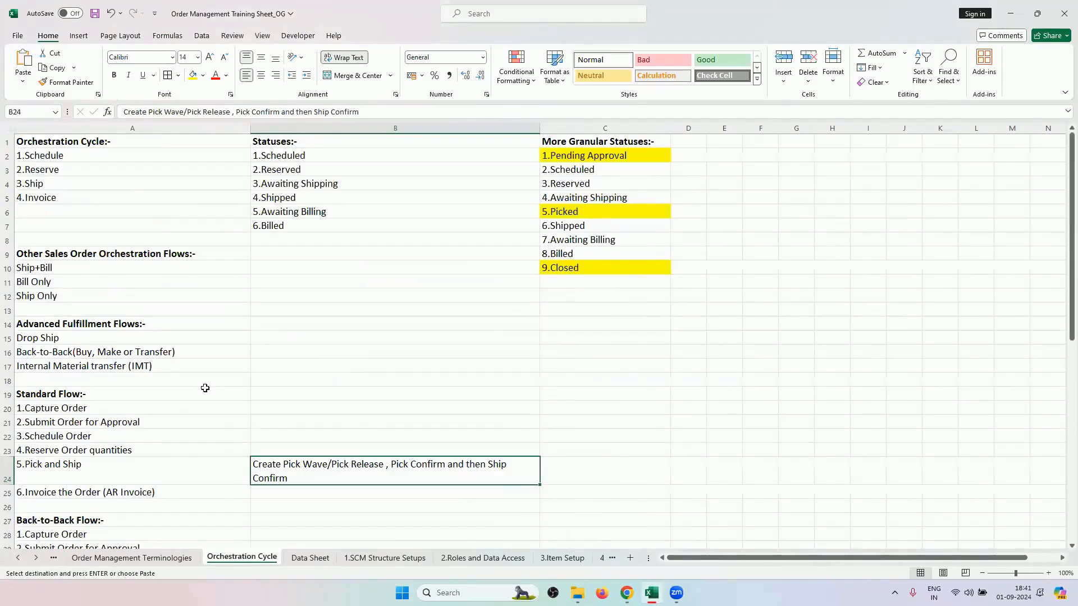
{"action": "left_click", "coordinate": [332, 182]}
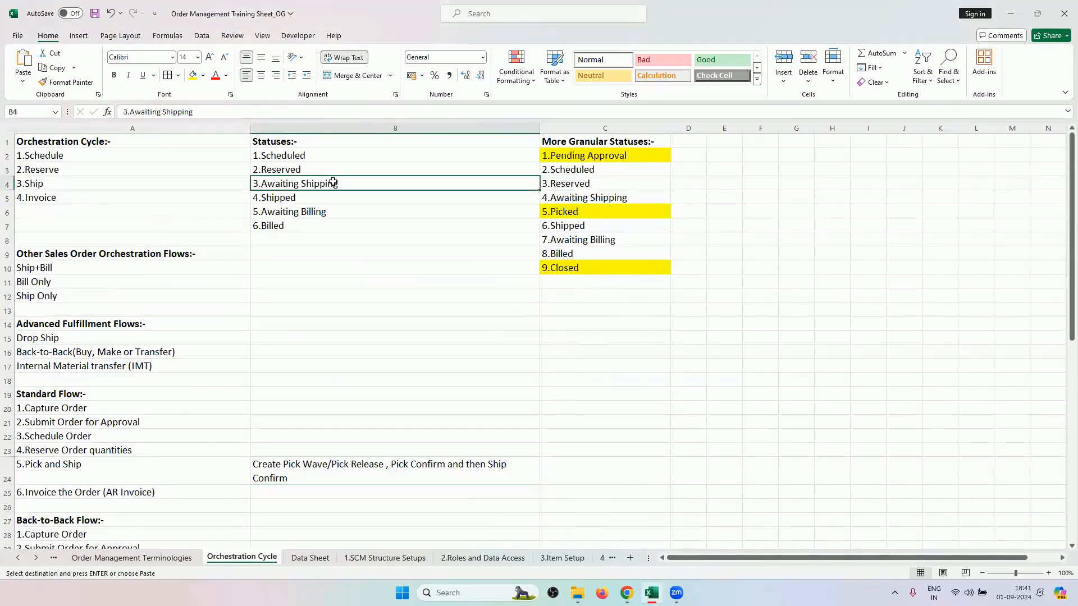
{"action": "left_click", "coordinate": [323, 195]}
{"action": "left_click", "coordinate": [315, 211]}
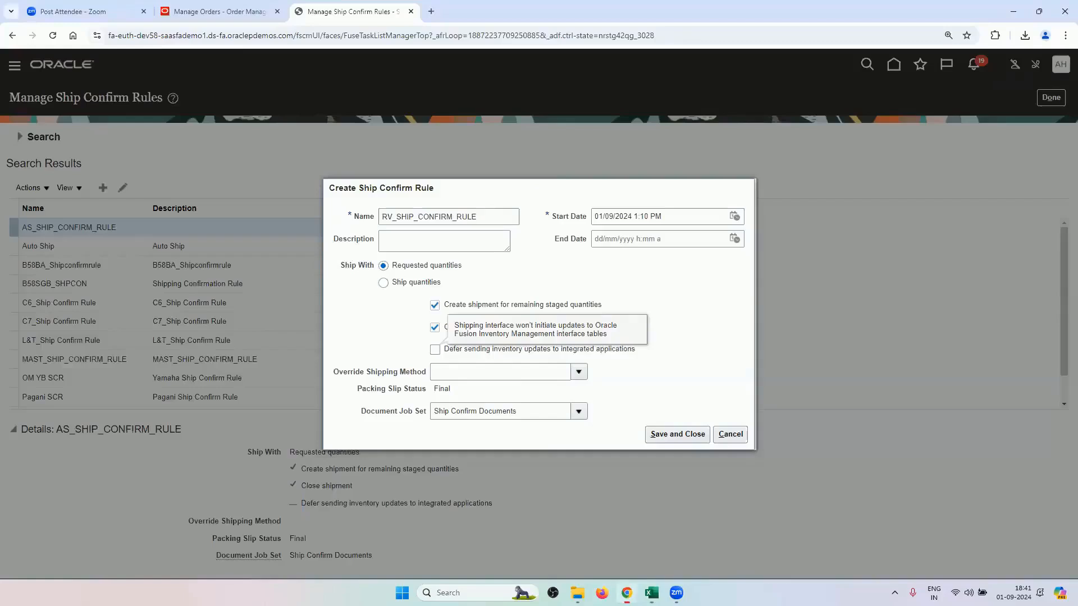
- Back in Oracle, toggle the ship confirm rule's option for deferring inventory updates to integrated applications
{"action": "left_click", "coordinate": [626, 592]}
{"action": "left_click", "coordinate": [435, 350]}
- In the Excel Orchestration Cycle sheet, review the Shipped and Awaiting Billing statuses and the Send Intermediate Shipment Status Update scheduled process
{"action": "left_click", "coordinate": [651, 592]}
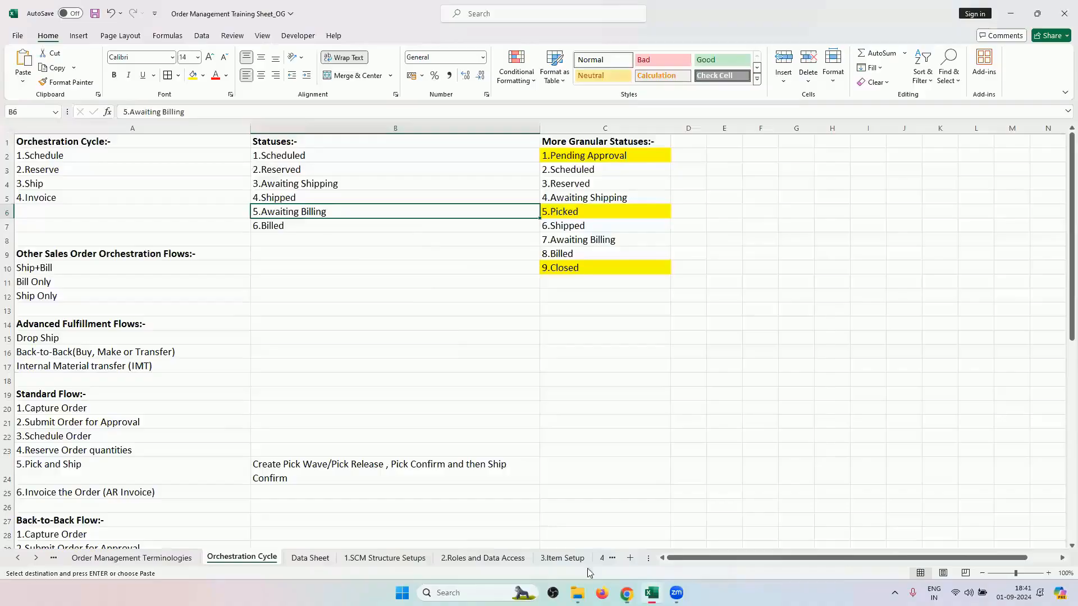
{"action": "left_click_drag", "start_coordinate": [324, 201], "coordinate": [317, 216]}
{"action": "scroll", "coordinate": [203, 440], "scroll_direction": "down", "scroll_amount": 10}
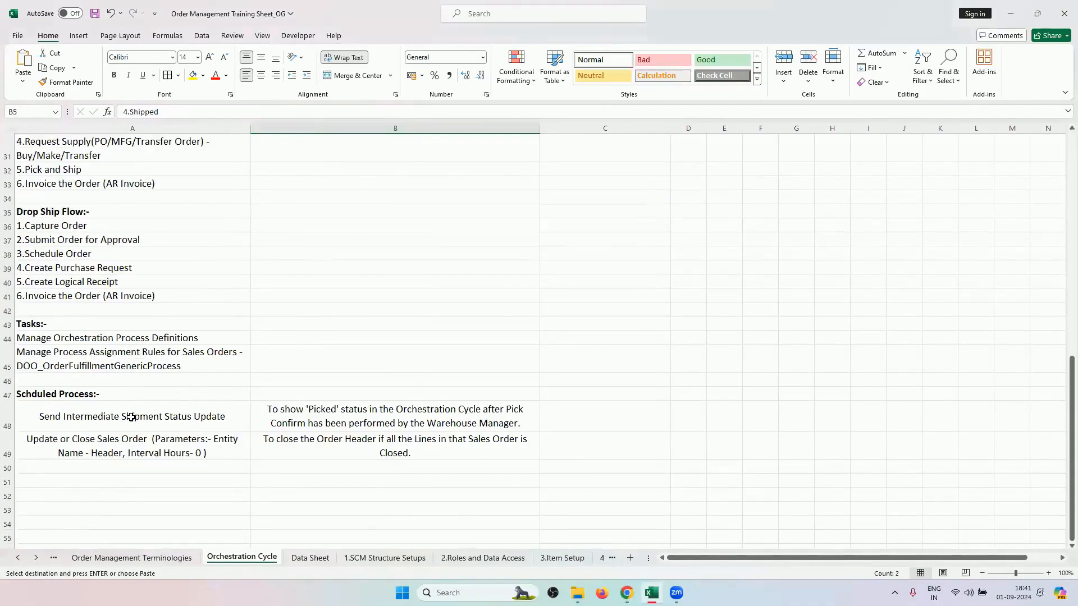
{"action": "left_click", "coordinate": [103, 428]}
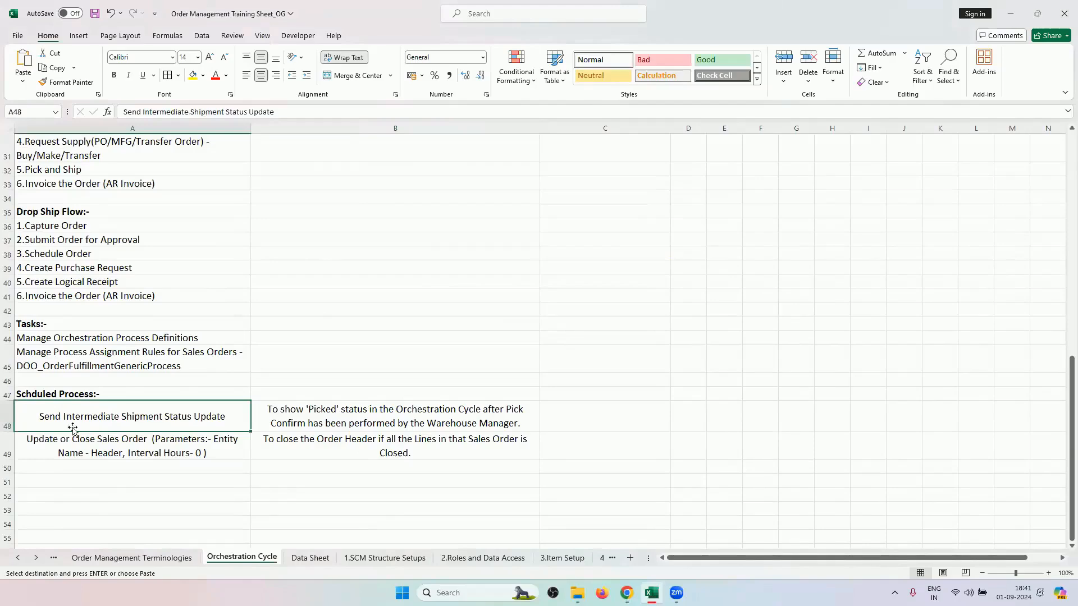
{"action": "scroll", "coordinate": [101, 408], "scroll_direction": "up", "scroll_amount": 5}
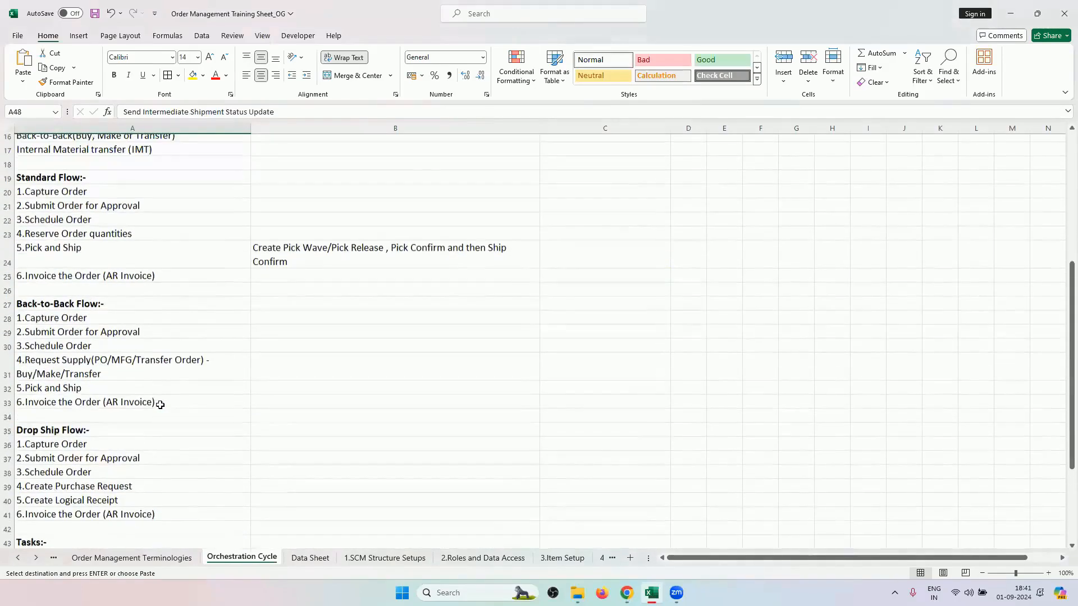
- Go to the 7.Picking & Shipping Setups sheet and examine the Send Shipment Advice entry among the scheduled processes
{"action": "scroll", "coordinate": [160, 405], "scroll_direction": "down", "scroll_amount": 4}
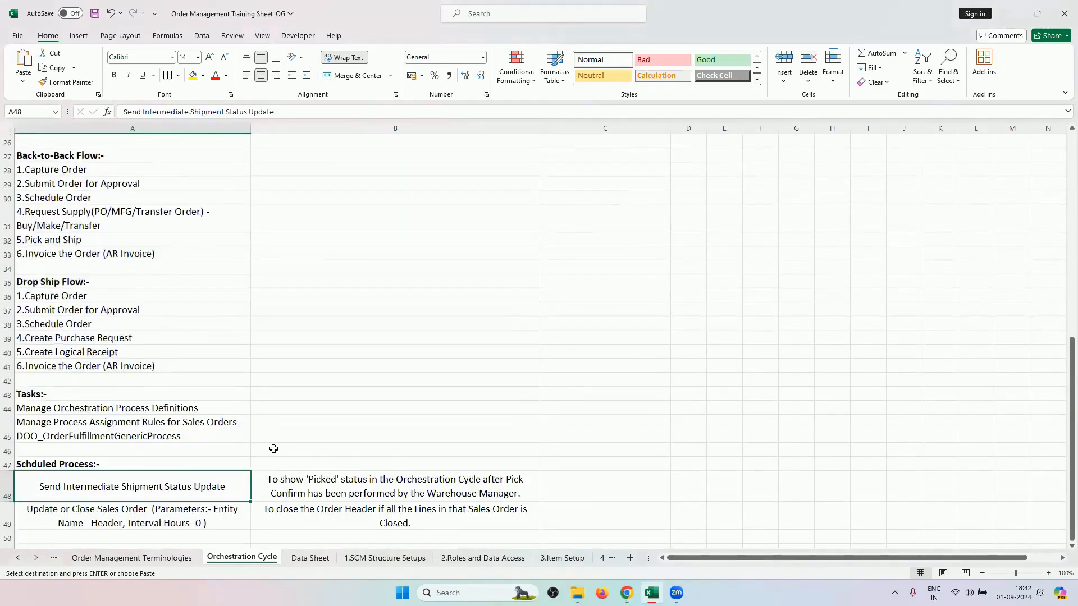
{"action": "scroll", "coordinate": [272, 445], "scroll_direction": "down", "scroll_amount": 2}
{"action": "left_click", "coordinate": [550, 557]}
{"action": "left_click", "coordinate": [601, 558]}
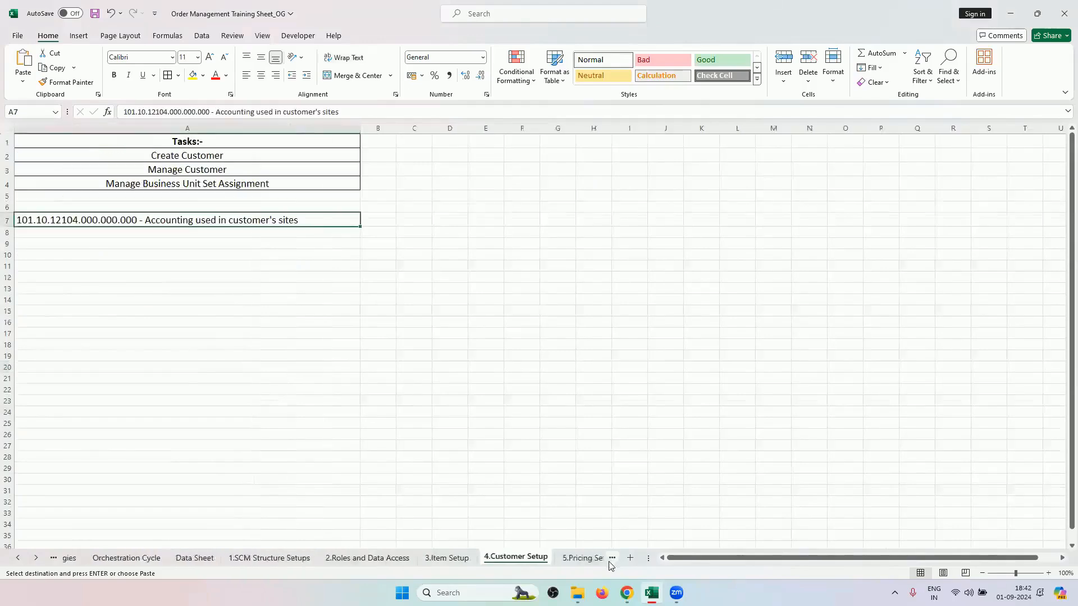
{"action": "left_click", "coordinate": [608, 558]}
{"action": "left_click", "coordinate": [596, 558]}
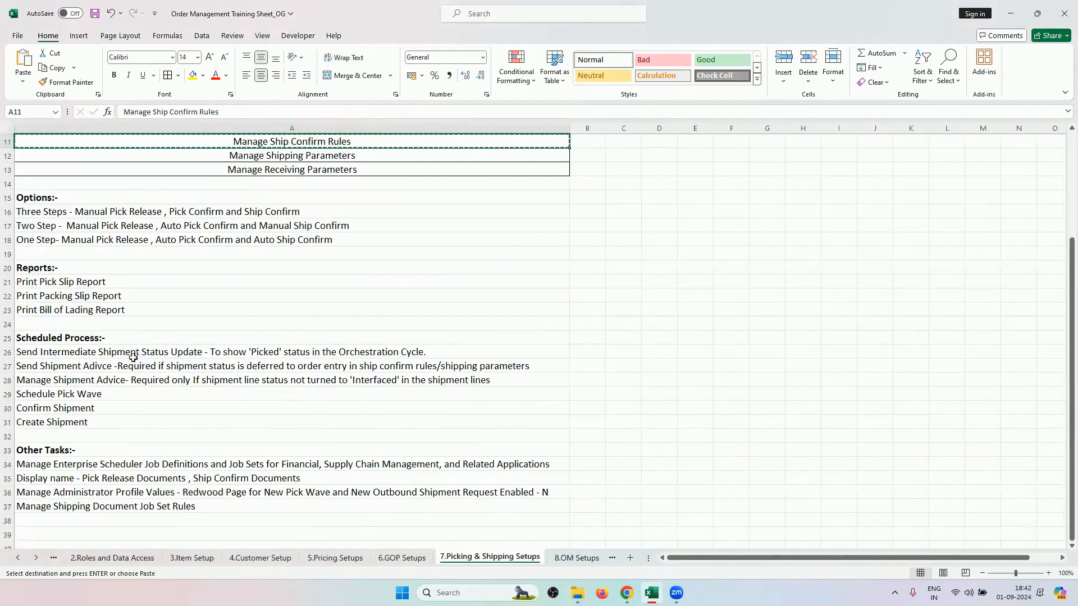
{"action": "left_click", "coordinate": [112, 367]}
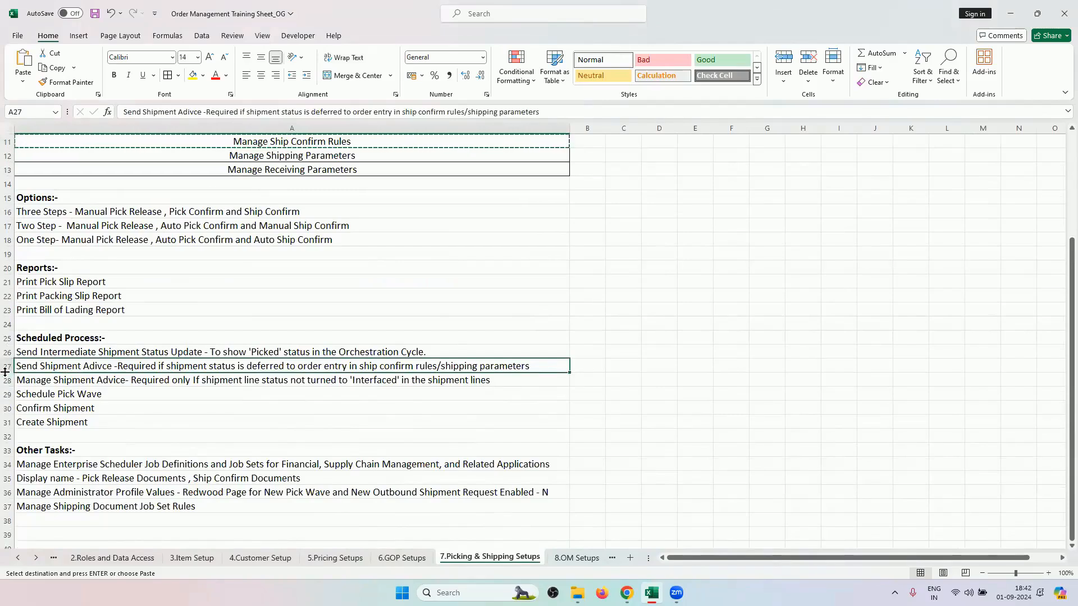
{"action": "left_click", "coordinate": [8, 368]}
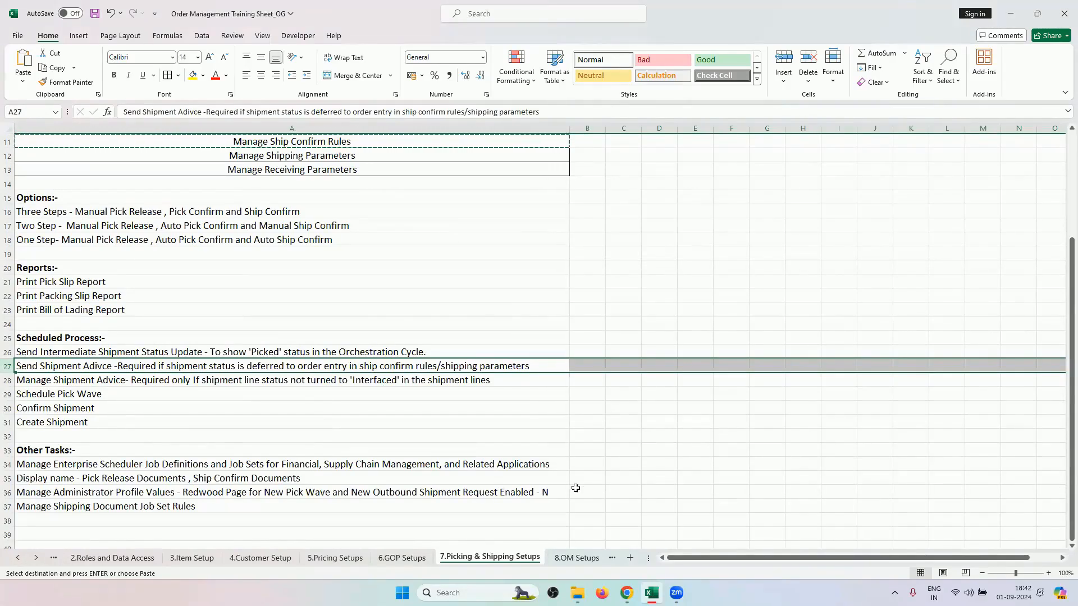
- Check the ship confirm rule form in Oracle, then review the order statuses on Excel's Orchestration Cycle sheet
{"action": "left_click", "coordinate": [626, 593]}
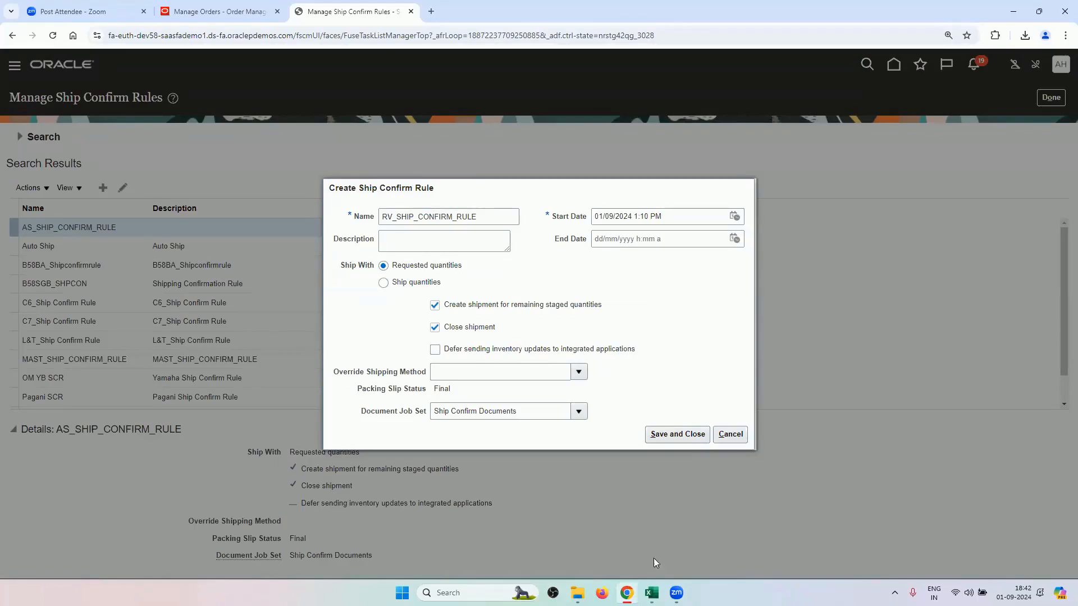
{"action": "left_click", "coordinate": [651, 593]}
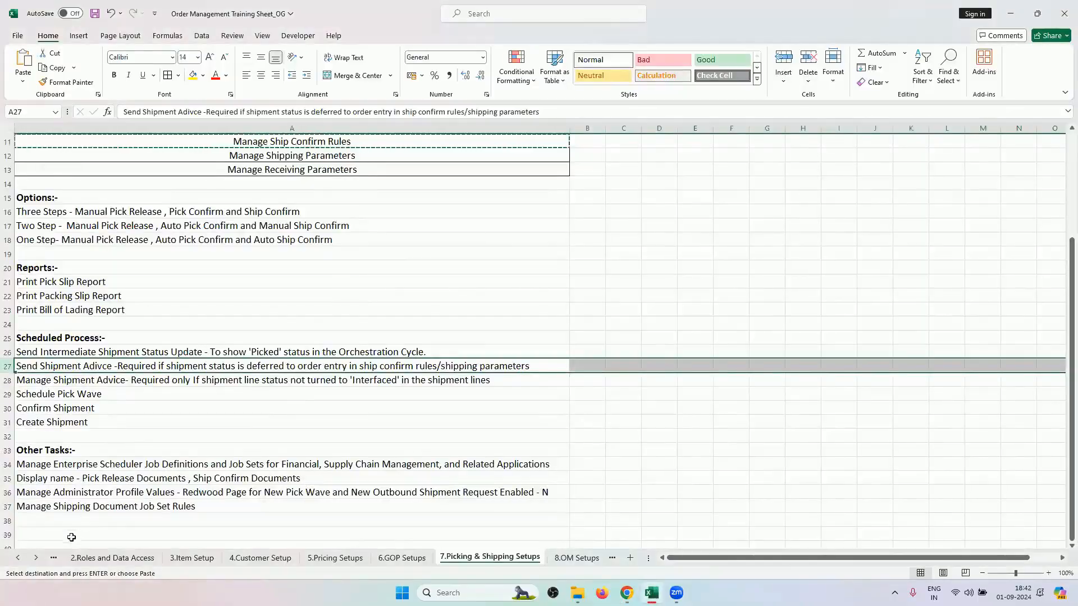
{"action": "left_click", "coordinate": [18, 557]}
{"action": "left_click", "coordinate": [18, 557]}
{"action": "left_click", "coordinate": [18, 557]}
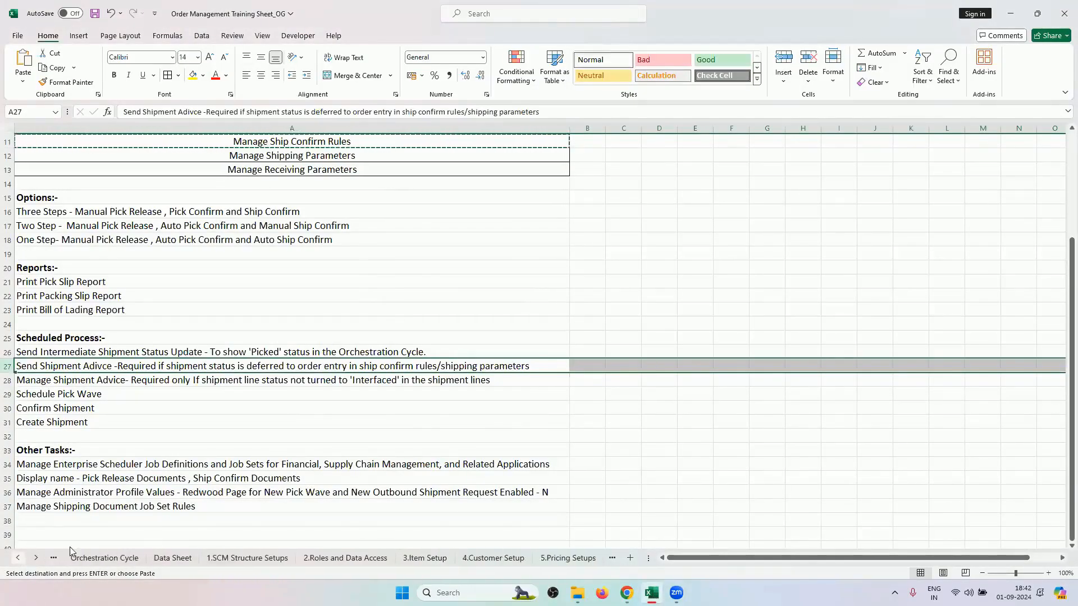
{"action": "left_click", "coordinate": [125, 557]}
{"action": "scroll", "coordinate": [385, 323], "scroll_direction": "up", "scroll_amount": 10}
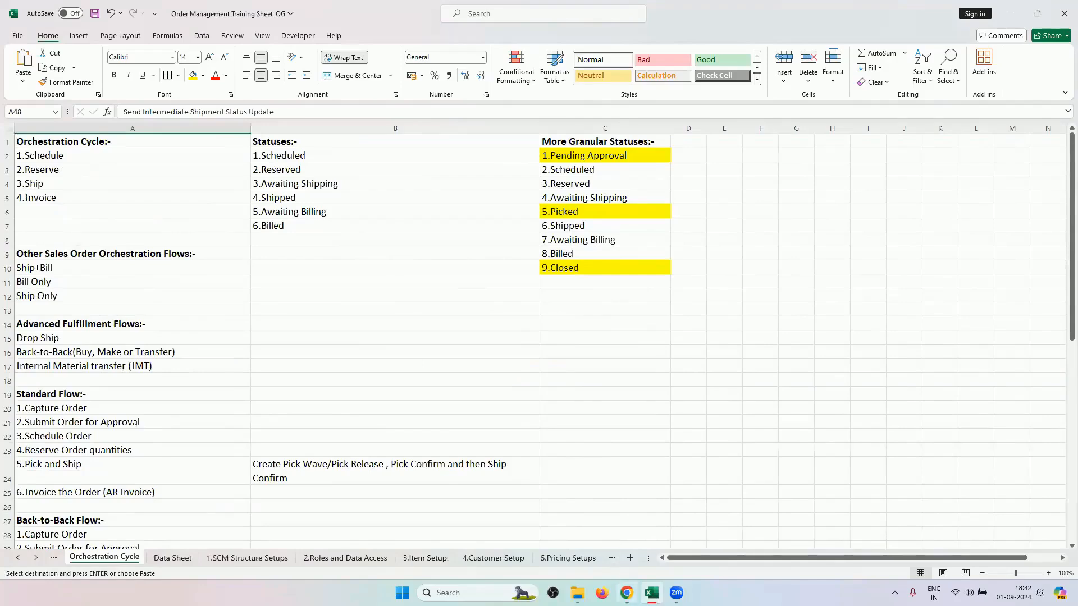
- Back in Oracle, check the override shipping methods, leave that field blank, and save the RV_SHIP_CONFIRM_RULE ship confirm rule
{"action": "left_click", "coordinate": [626, 593]}
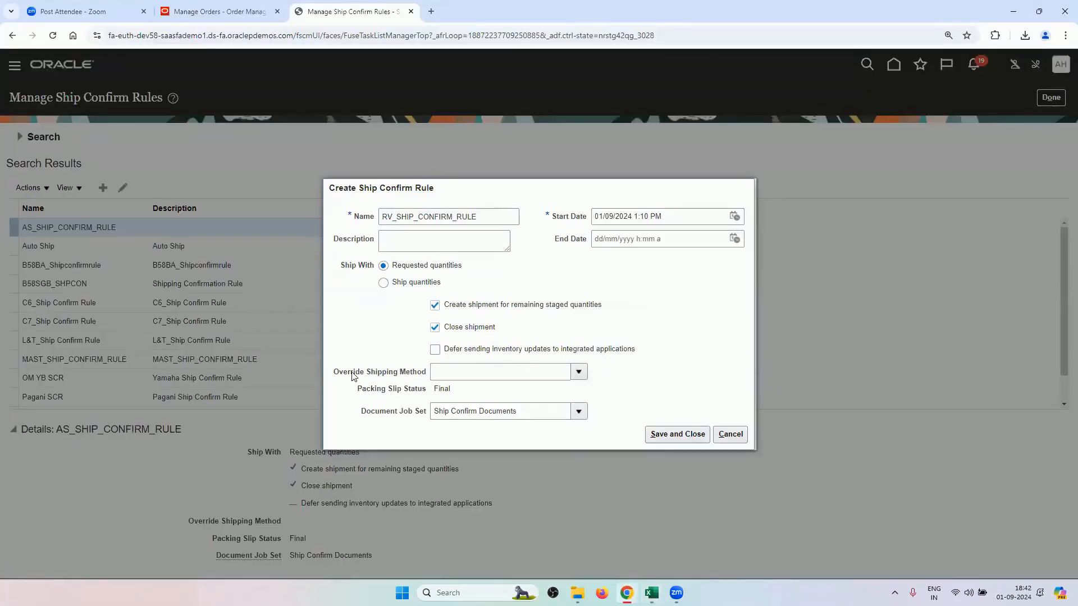
{"action": "left_click", "coordinate": [579, 374]}
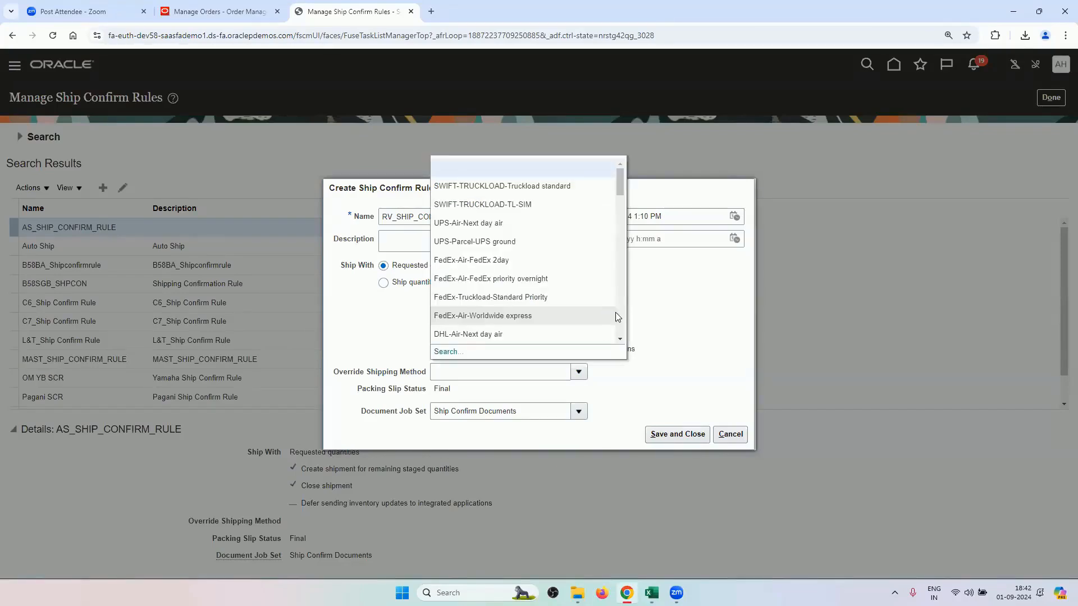
{"action": "left_click", "coordinate": [658, 298]}
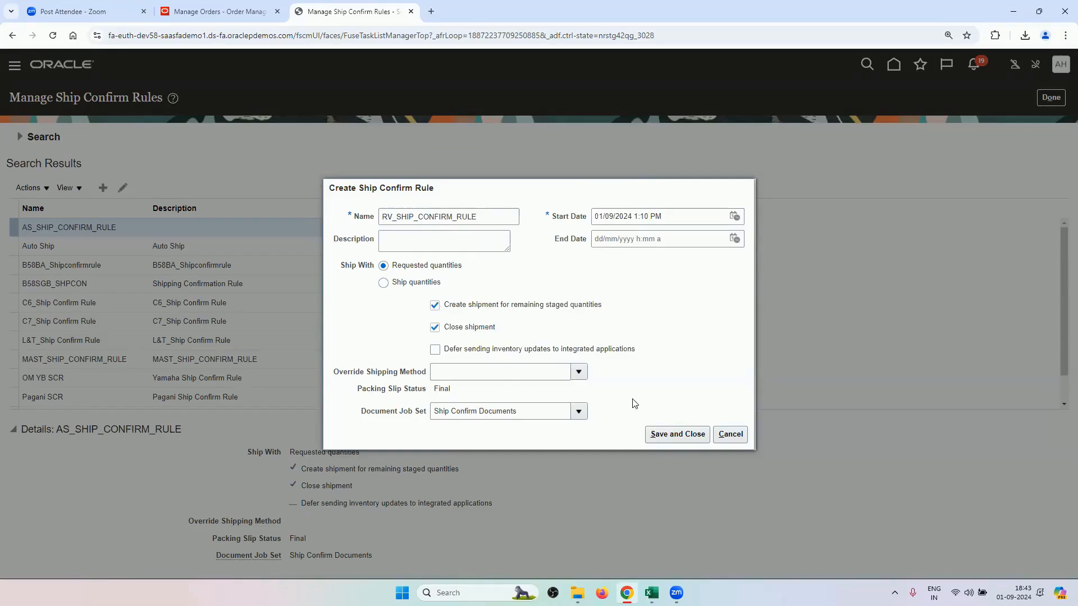
{"action": "left_click", "coordinate": [659, 437]}
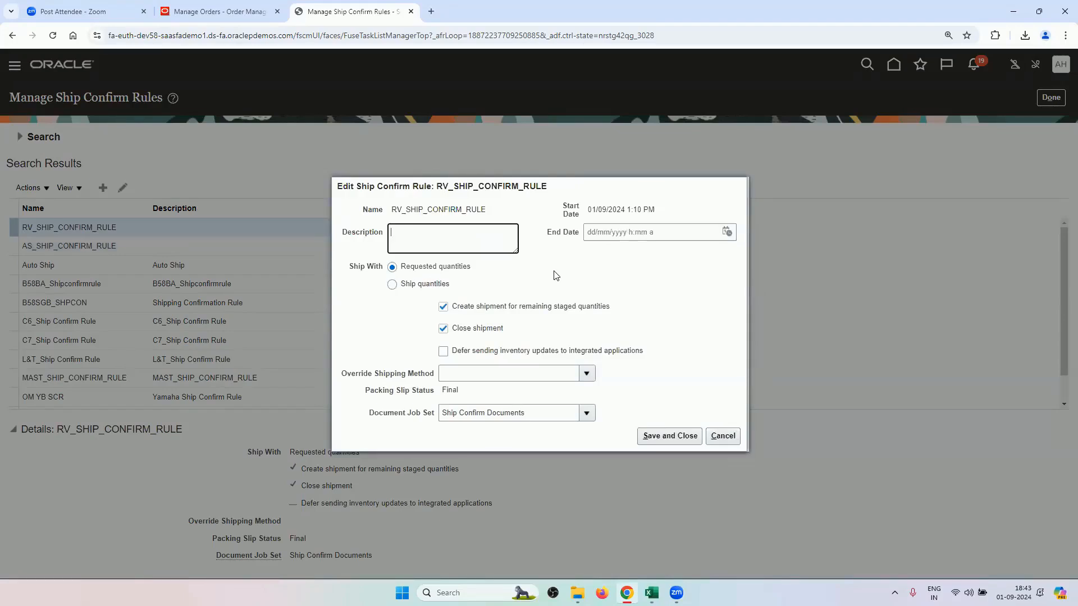
- In RV_SHIP_CONFIRM_RULE, alternate Ship With between Ship quantities and Requested quantities, trying Backorder and Ship requested quantities as options for unentered quantities
{"action": "left_click", "coordinate": [392, 284]}
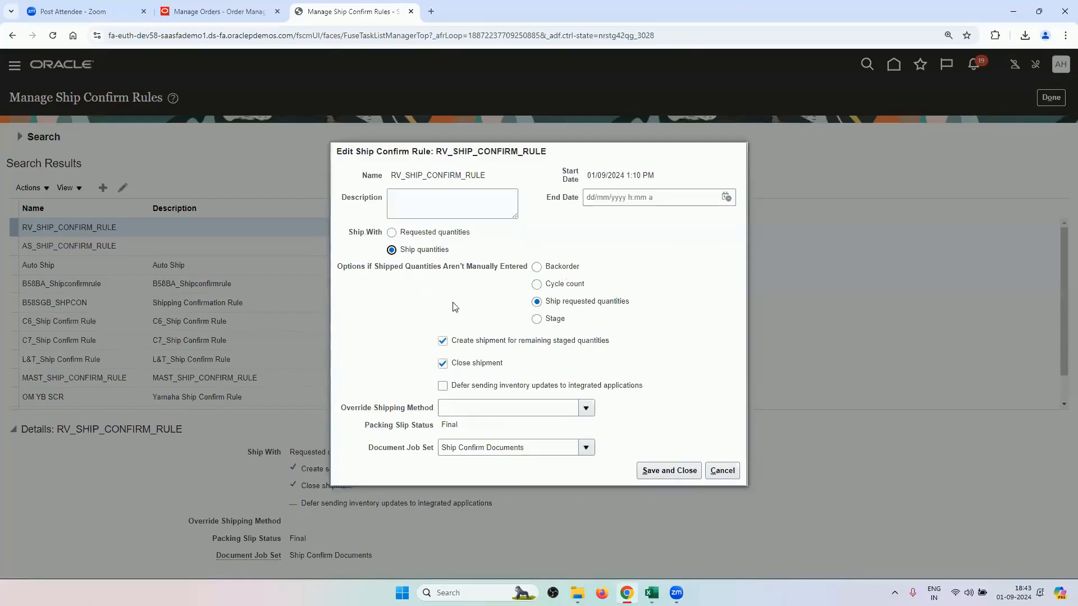
{"action": "left_click", "coordinate": [442, 235]}
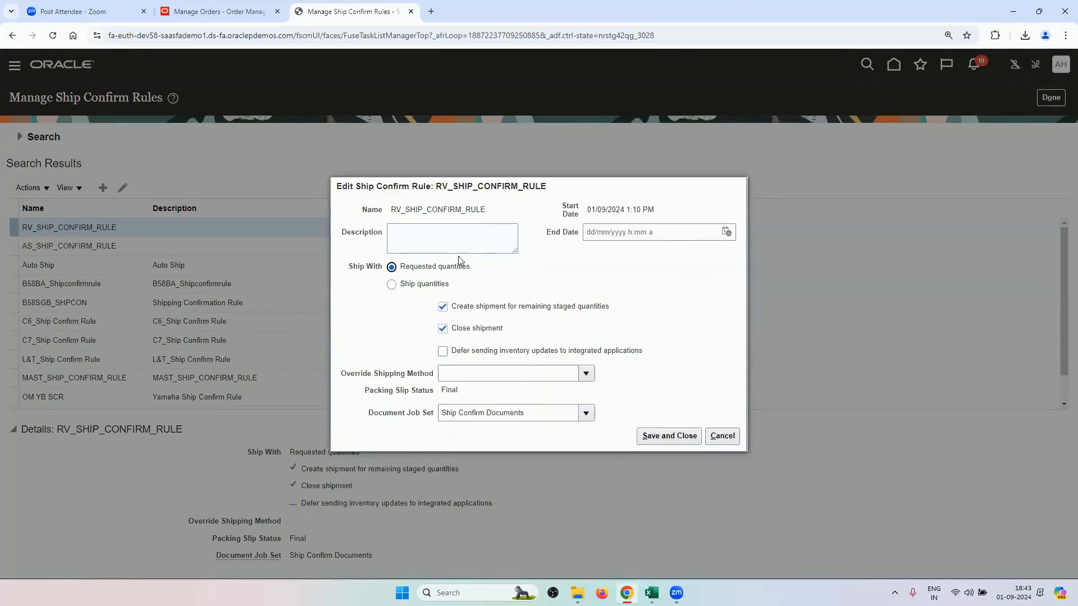
{"action": "left_click", "coordinate": [436, 285]}
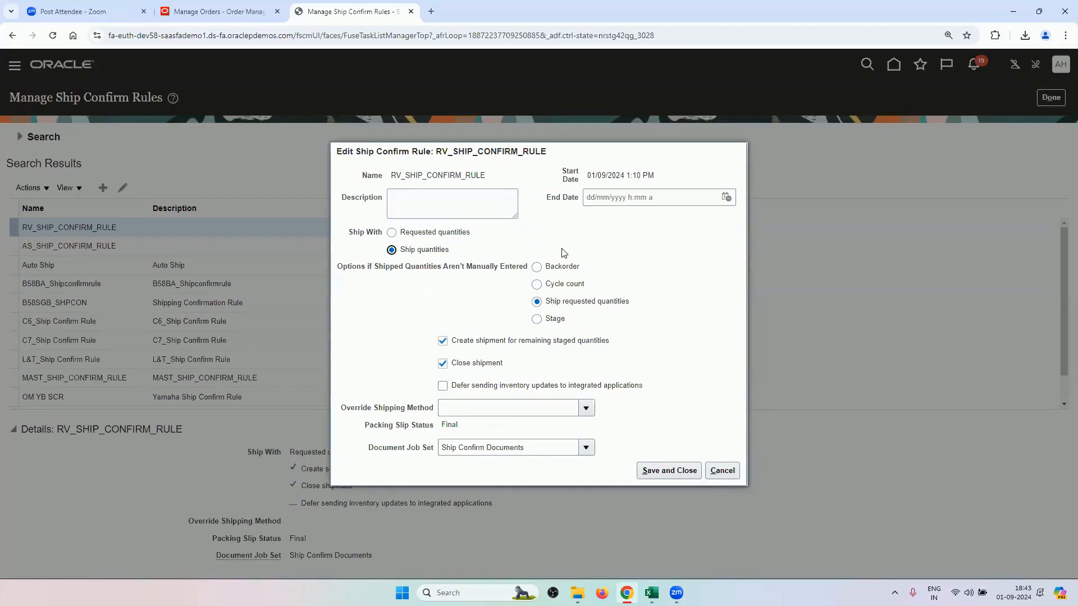
{"action": "left_click", "coordinate": [454, 234]}
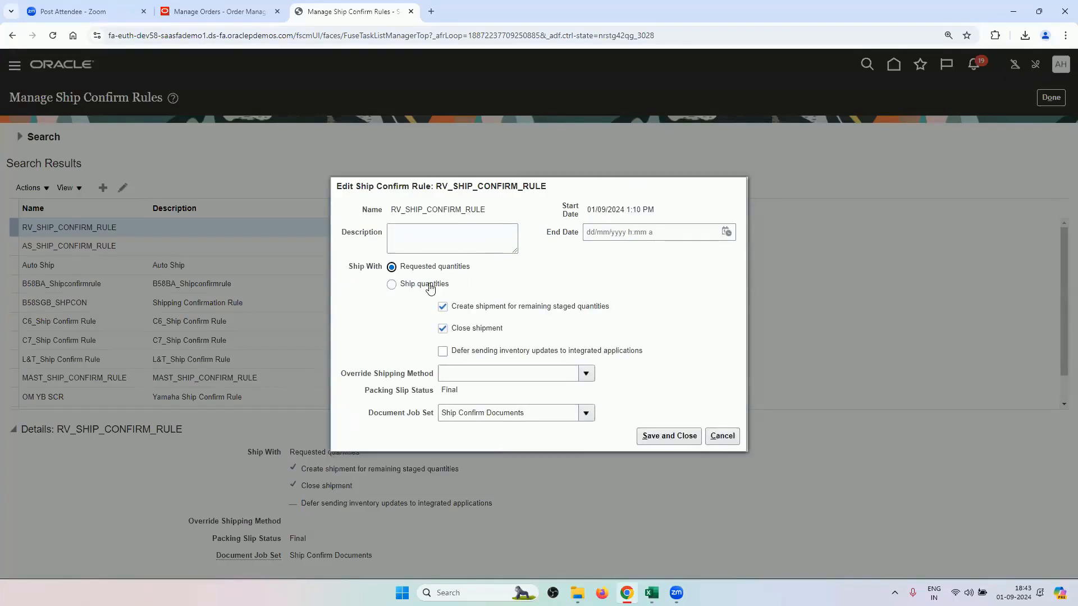
{"action": "left_click", "coordinate": [441, 283]}
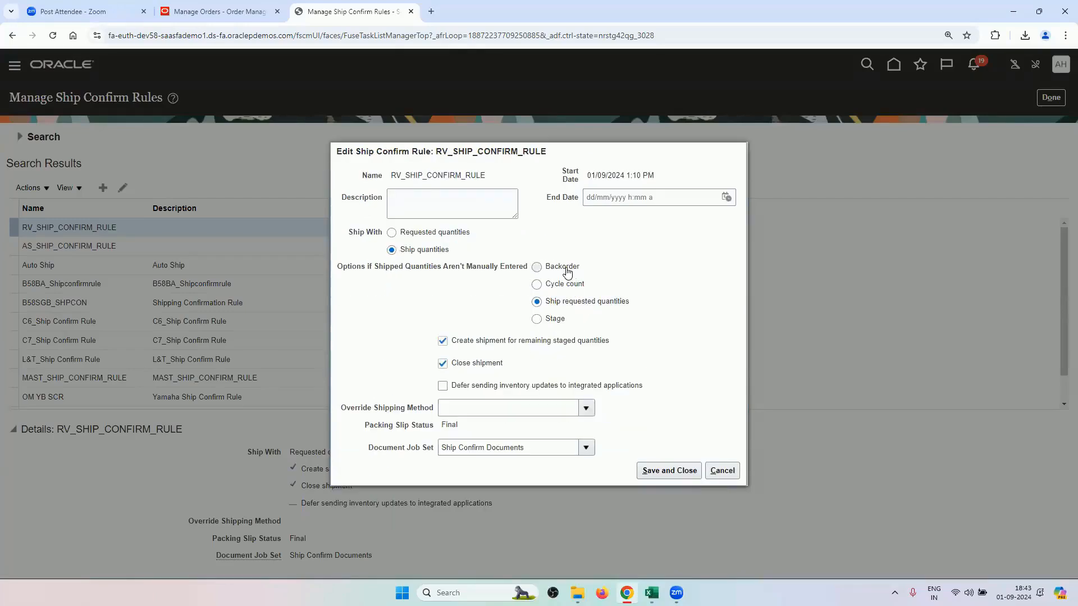
{"action": "left_click", "coordinate": [567, 270]}
{"action": "left_click", "coordinate": [607, 305]}
- Set Ship With to Requested quantities, save RV_SHIP_CONFIRM_RULE, and return to the Manufacturing and Supply Chain setup page
{"action": "left_click", "coordinate": [447, 232]}
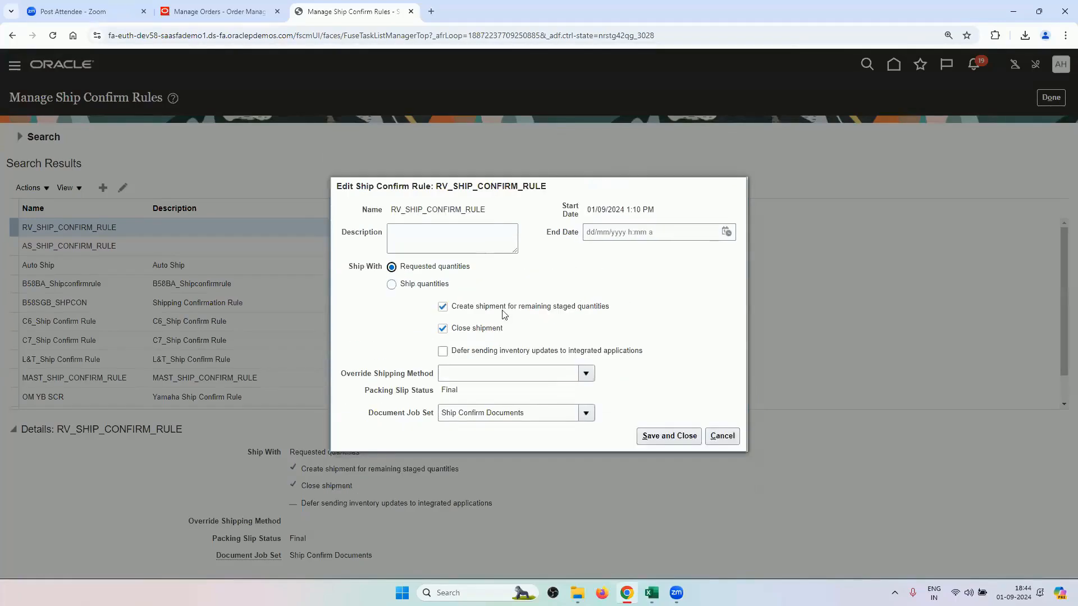
{"action": "left_click", "coordinate": [683, 440]}
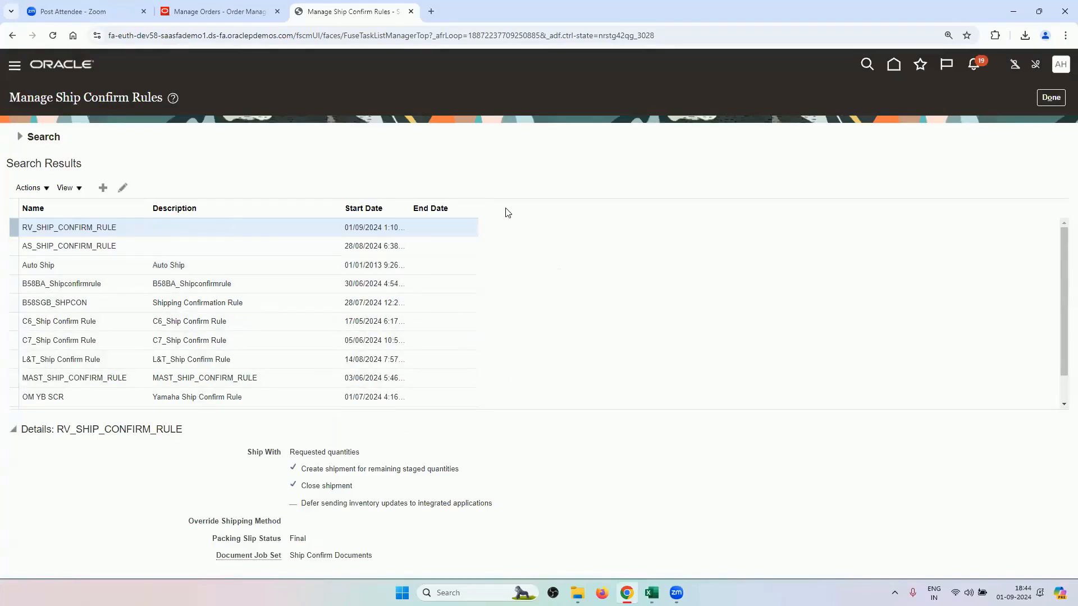
{"action": "left_click", "coordinate": [1050, 98]}
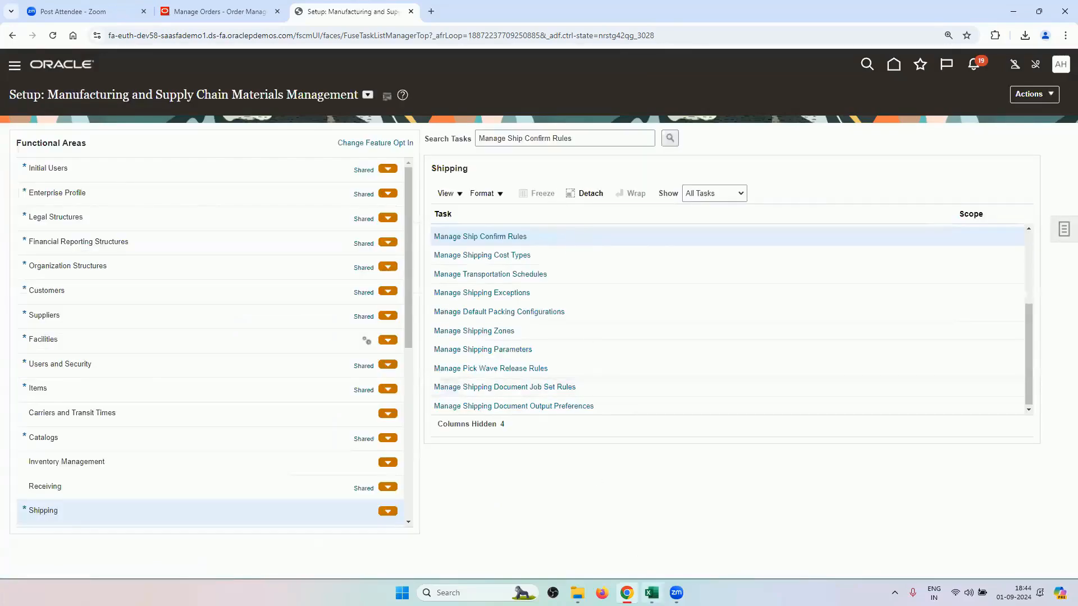
- In Excel, copy the task name Manage Shipping Parameters from the 7.Picking & Shipping Setups sheet
{"action": "left_click", "coordinate": [626, 593]}
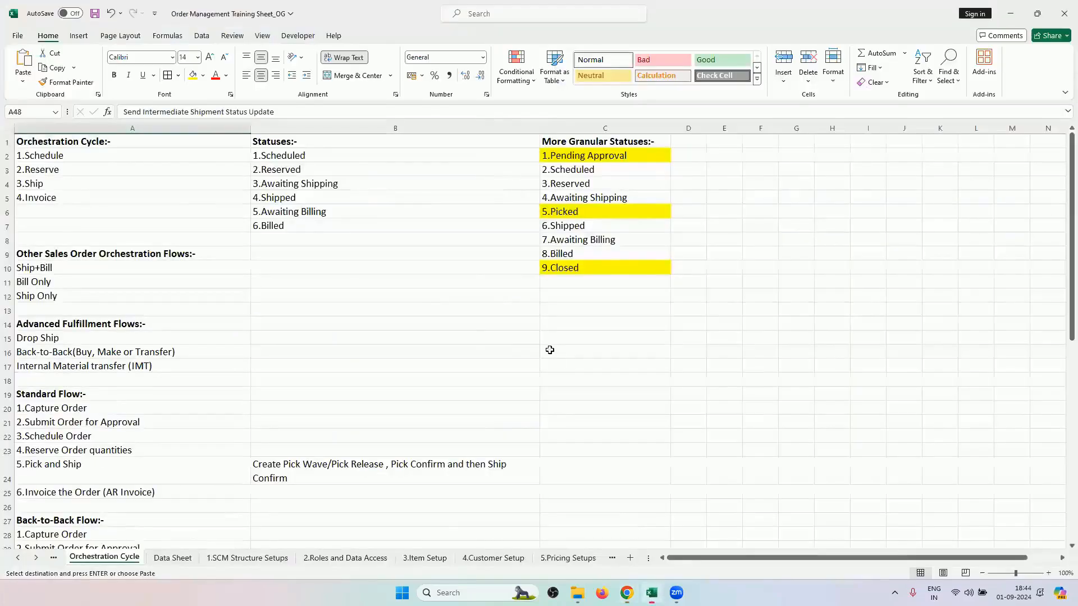
{"action": "left_click", "coordinate": [561, 558]}
{"action": "left_click", "coordinate": [569, 559]}
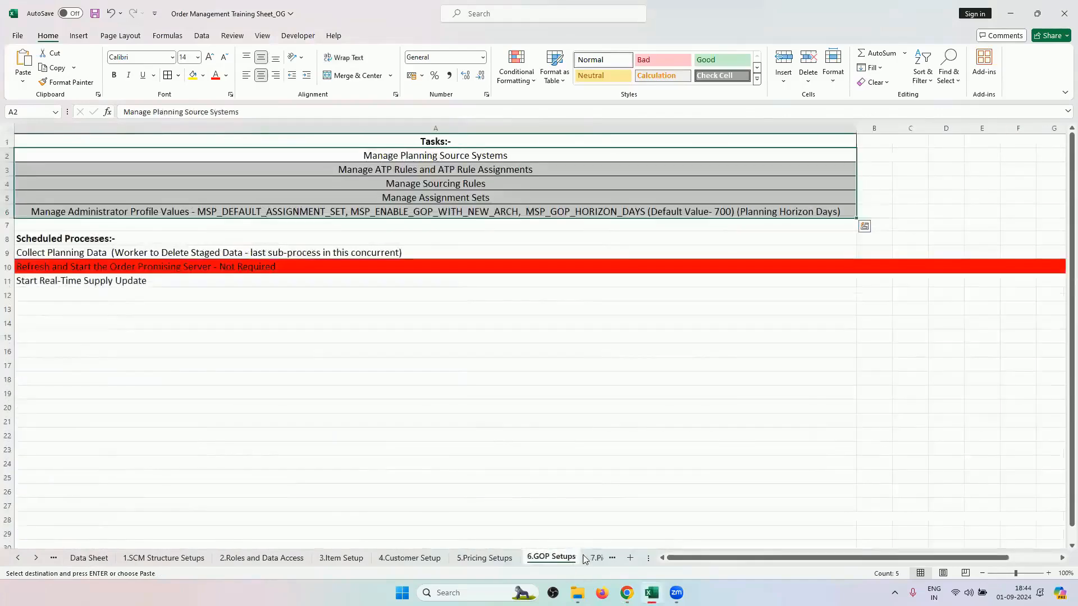
{"action": "left_click", "coordinate": [569, 559]}
{"action": "scroll", "coordinate": [431, 335], "scroll_direction": "up", "scroll_amount": 4}
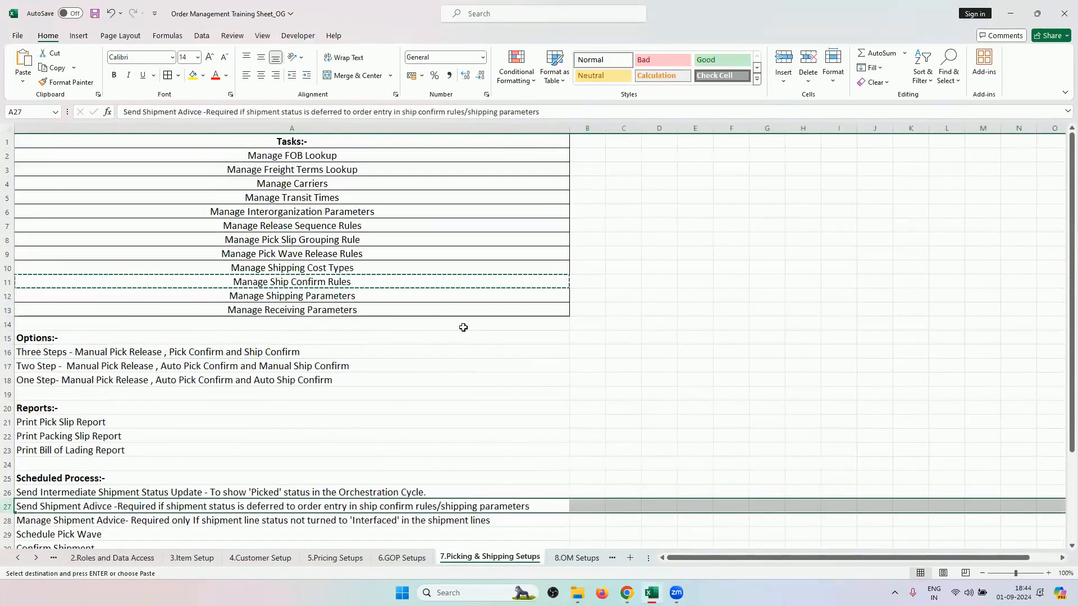
{"action": "double_click", "coordinate": [291, 298]}
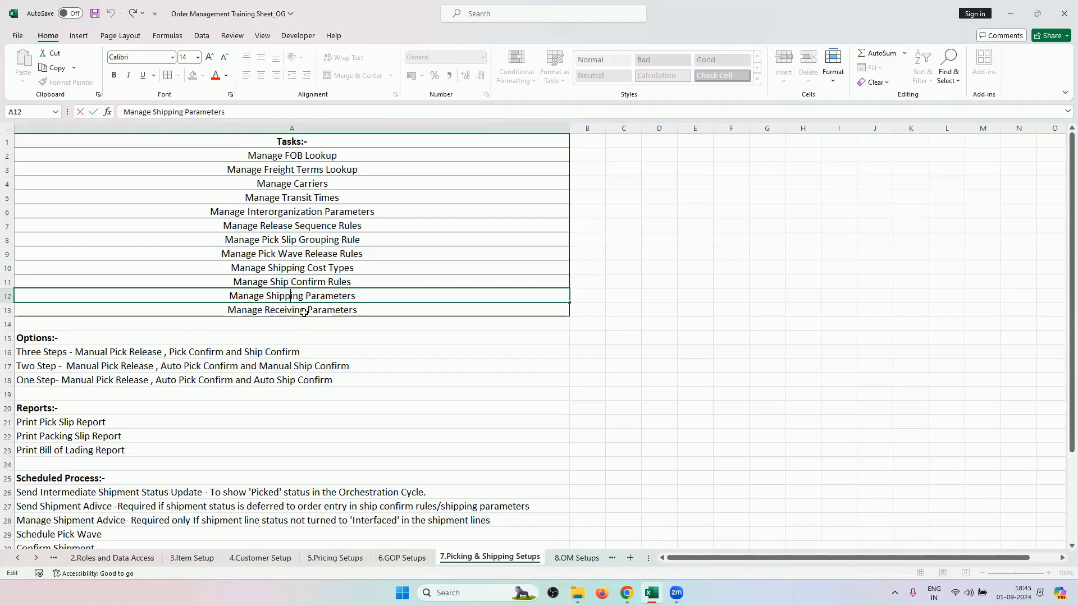
{"action": "triple_click", "coordinate": [314, 298]}
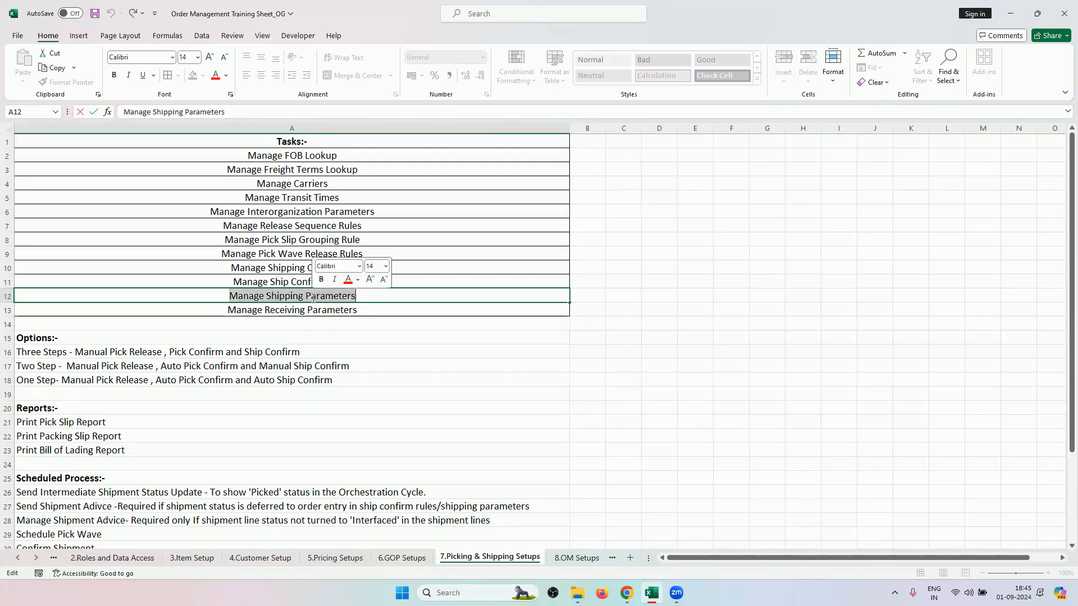
{"action": "key", "text": "ctrl+c"}
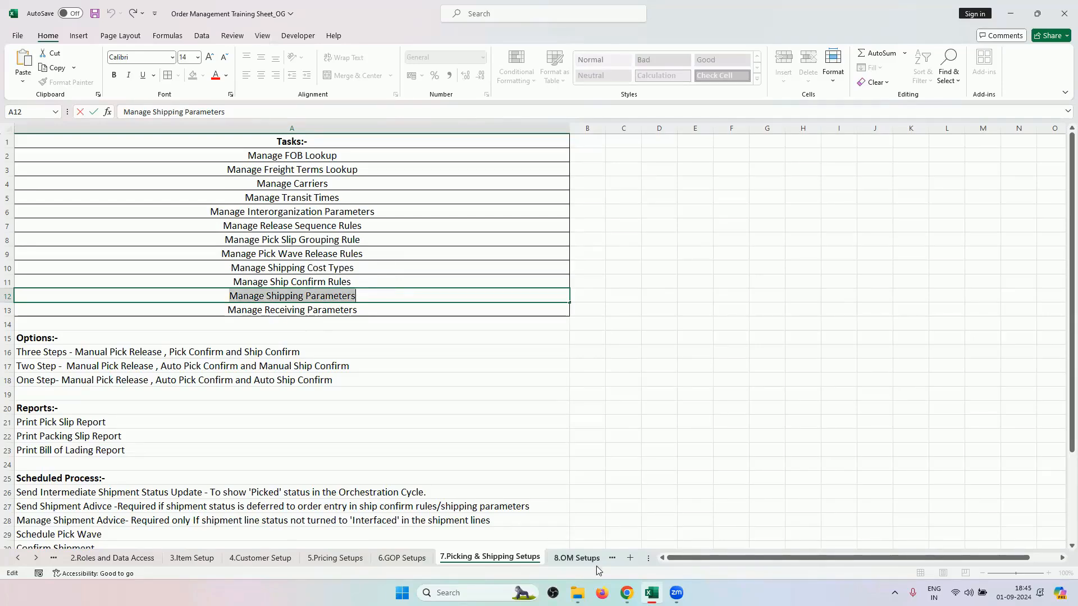
- In Oracle, search the setup tasks for Manage Shipping Parameters, open that task, and check its inventory organization
{"action": "left_click", "coordinate": [626, 592]}
{"action": "triple_click", "coordinate": [541, 138]}
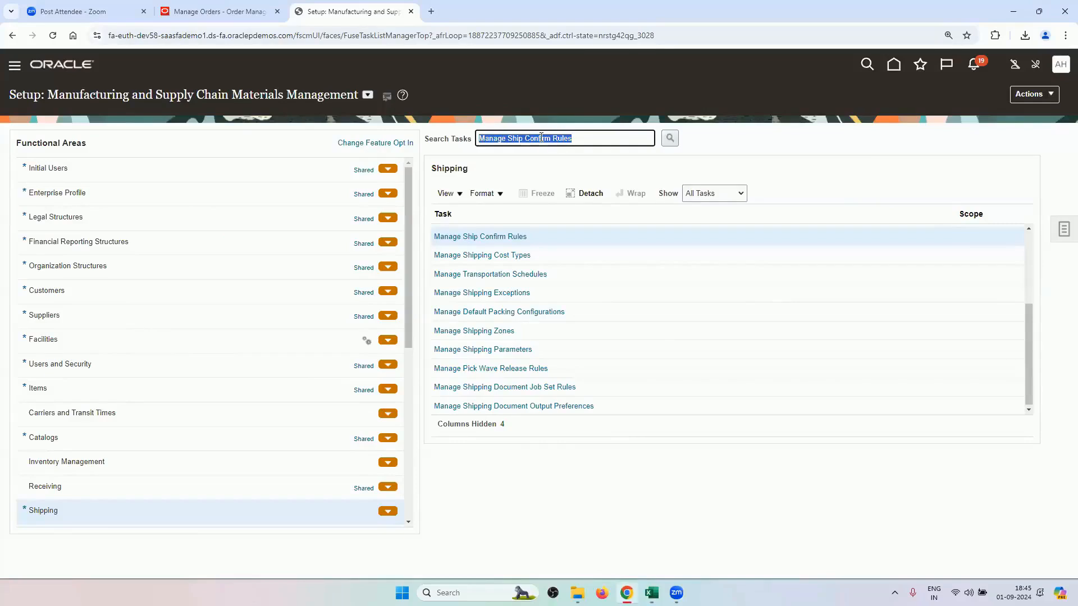
{"action": "key", "text": "BackSpace"}
{"action": "key", "text": "ctrl+v"}
{"action": "key", "text": "Return"}
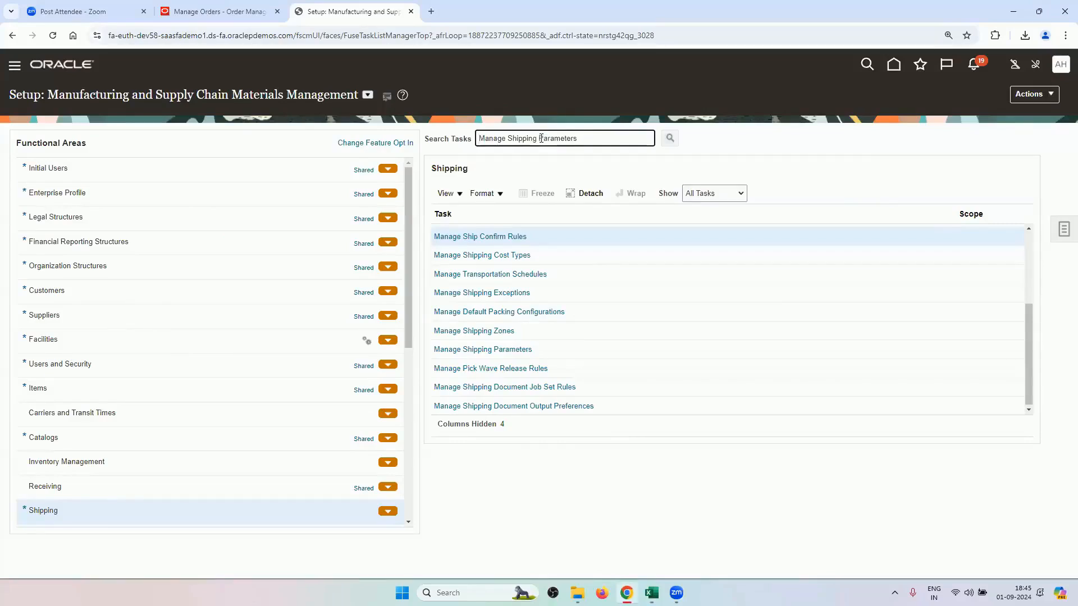
{"action": "left_click", "coordinate": [521, 349]}
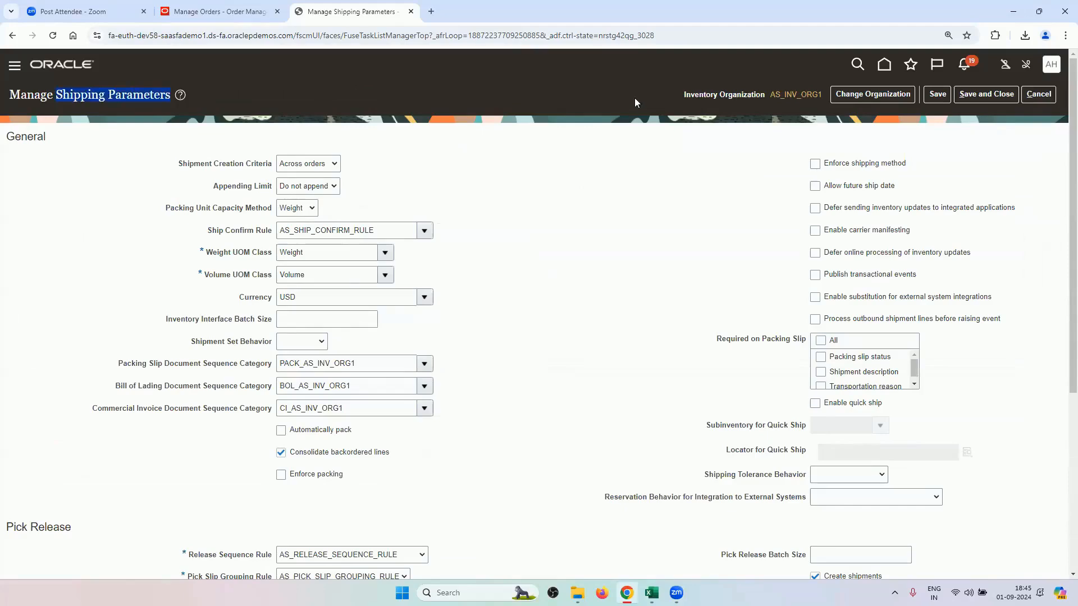
{"action": "mouse_move", "coordinate": [777, 98]}
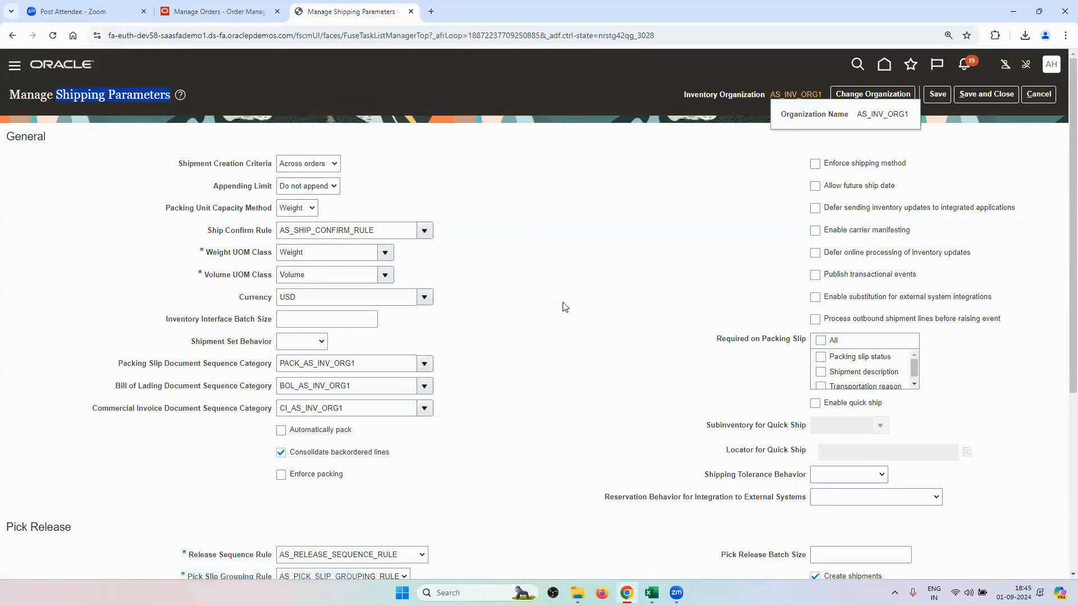
- In Excel, review the release sequence, pick slip grouping, pick wave release and ship confirm rule tasks on the setup list
{"action": "left_click", "coordinate": [651, 593]}
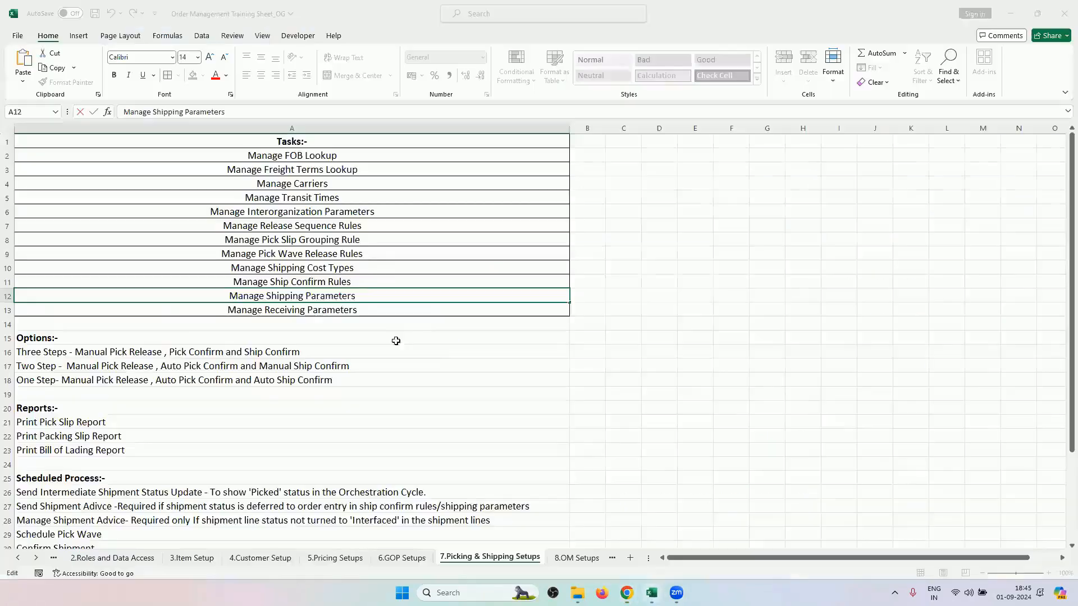
{"action": "left_click", "coordinate": [386, 251]}
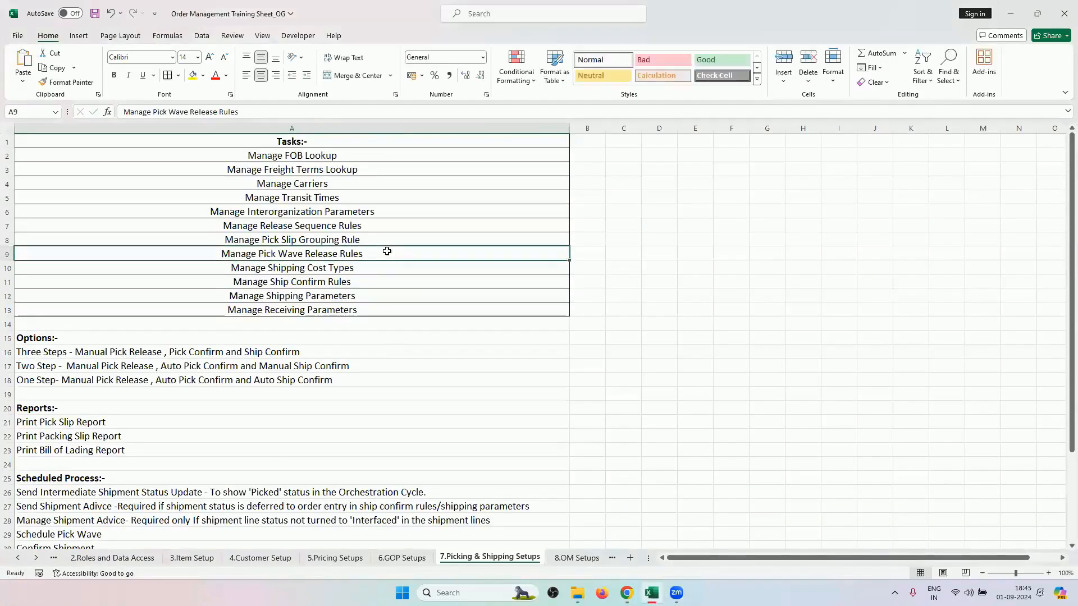
{"action": "left_click", "coordinate": [357, 227]}
{"action": "left_click", "coordinate": [356, 236]}
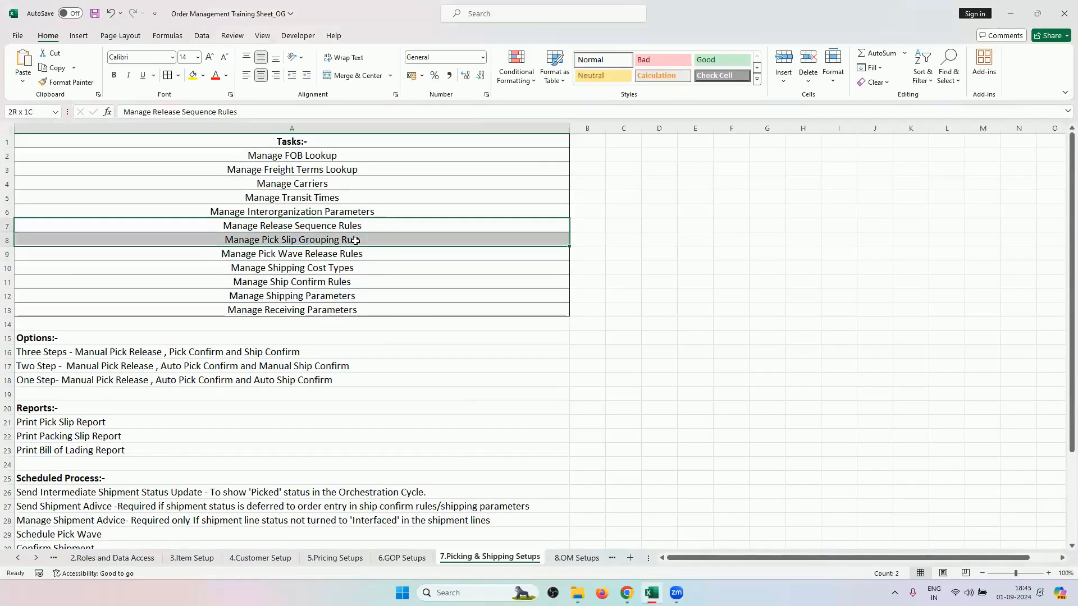
{"action": "left_click", "coordinate": [351, 284]}
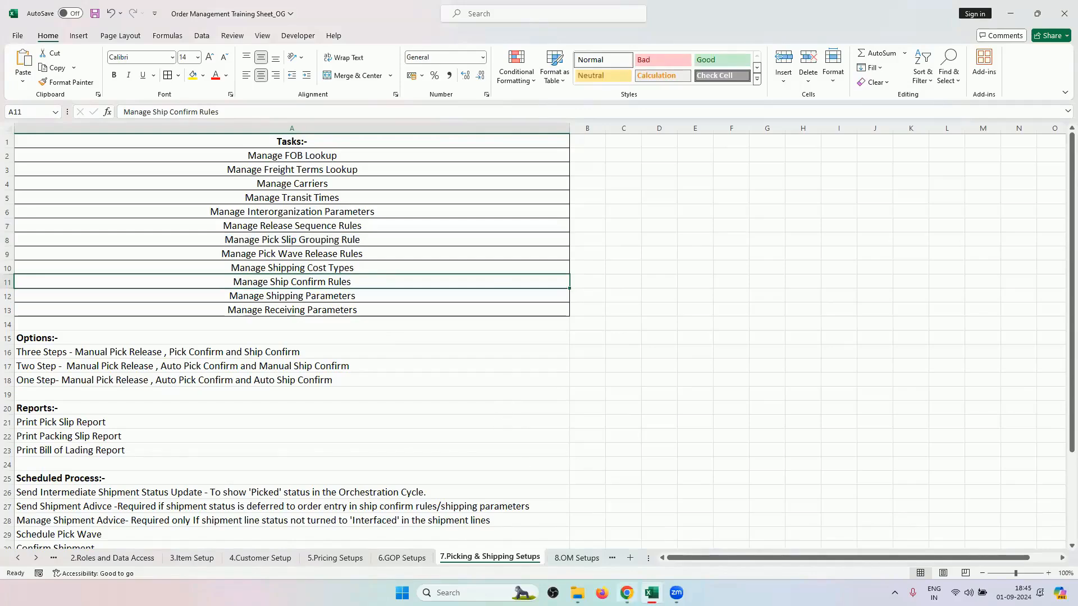
- Switch to Oracle's Manage Shipping Parameters page, search the organizations for RV, and change the inventory organization to RV_INV_ORG1
{"action": "mouse_move", "coordinate": [626, 593]}
{"action": "left_click", "coordinate": [627, 536]}
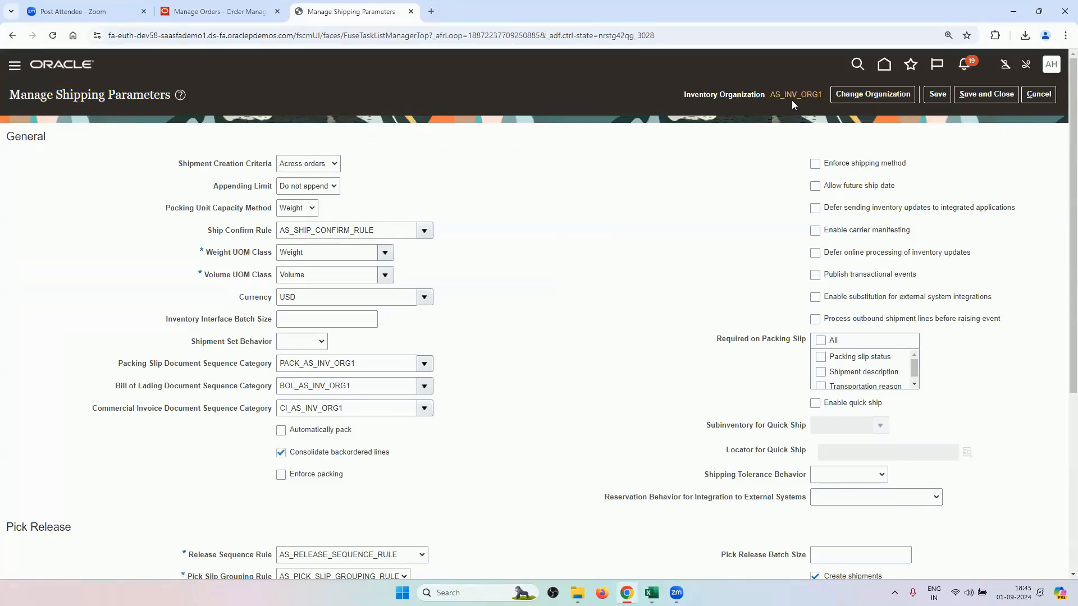
{"action": "mouse_move", "coordinate": [793, 101]}
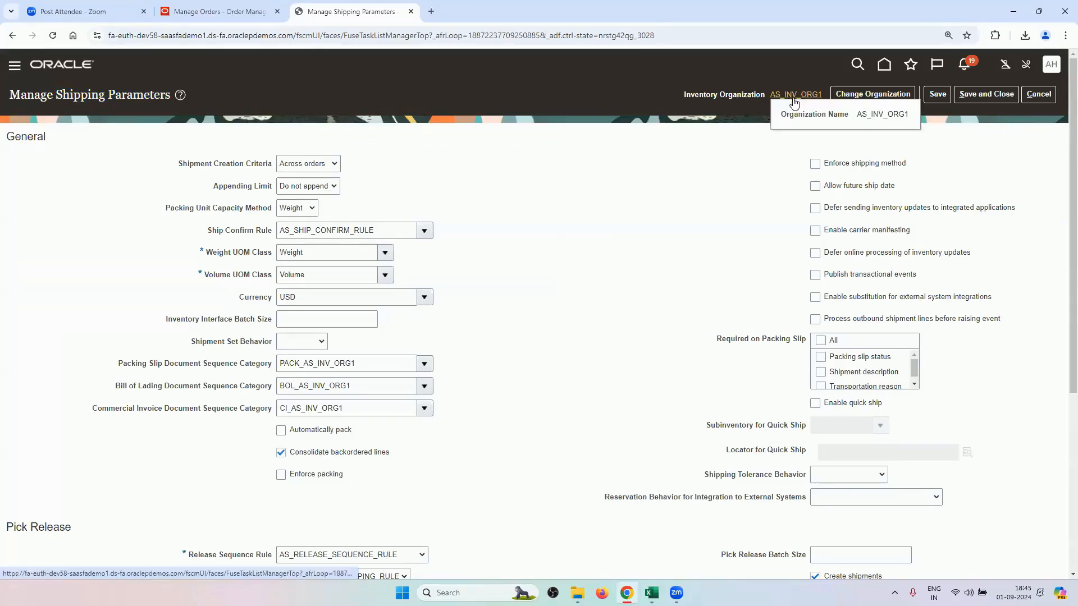
{"action": "left_click", "coordinate": [858, 94]}
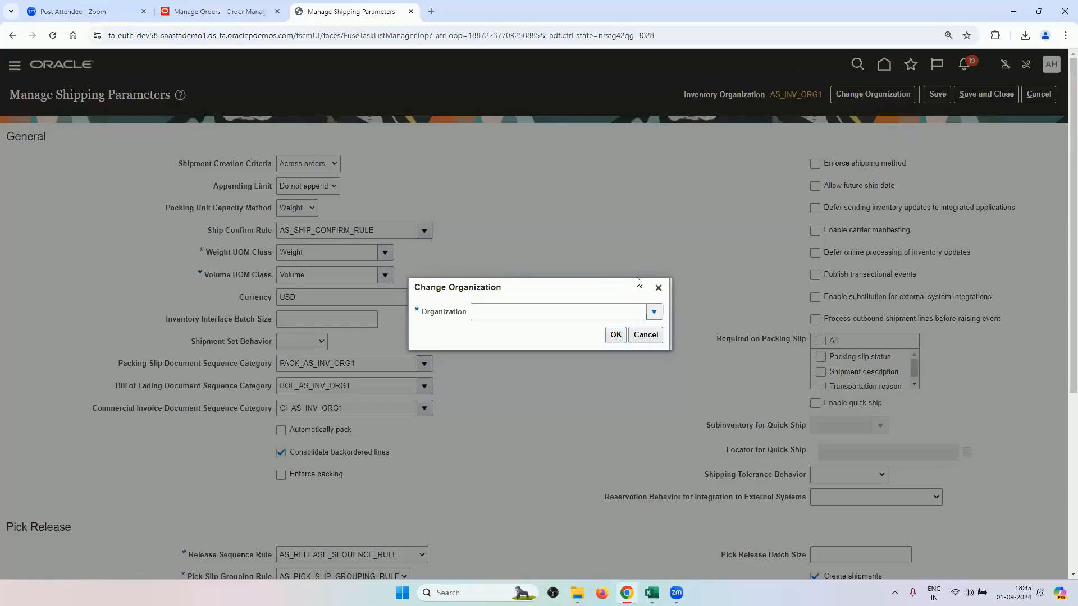
{"action": "left_click", "coordinate": [654, 311]}
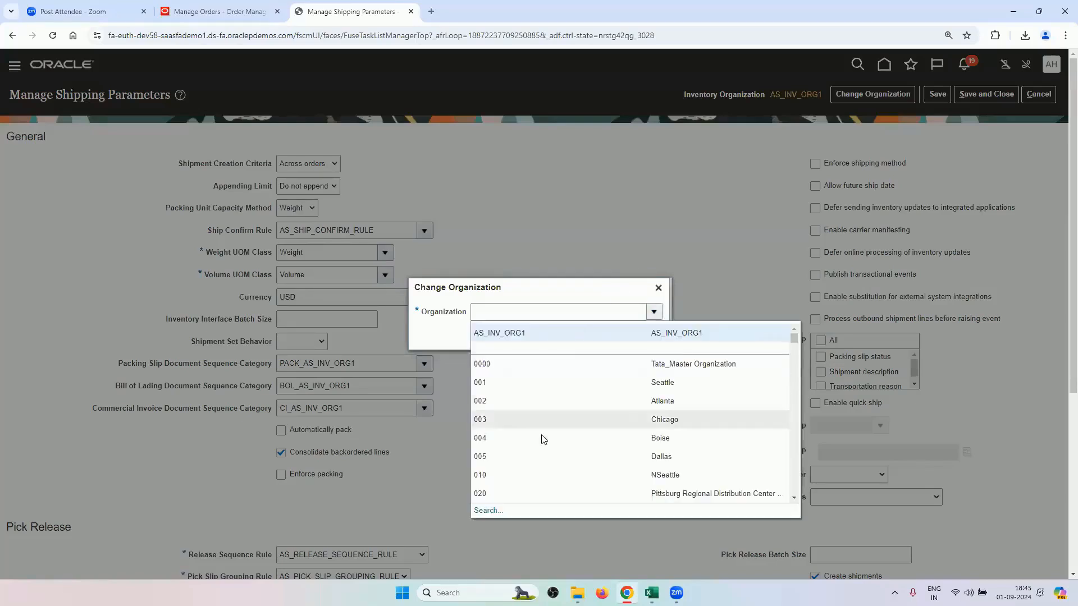
{"action": "left_click", "coordinate": [530, 510]}
{"action": "left_click", "coordinate": [499, 281]}
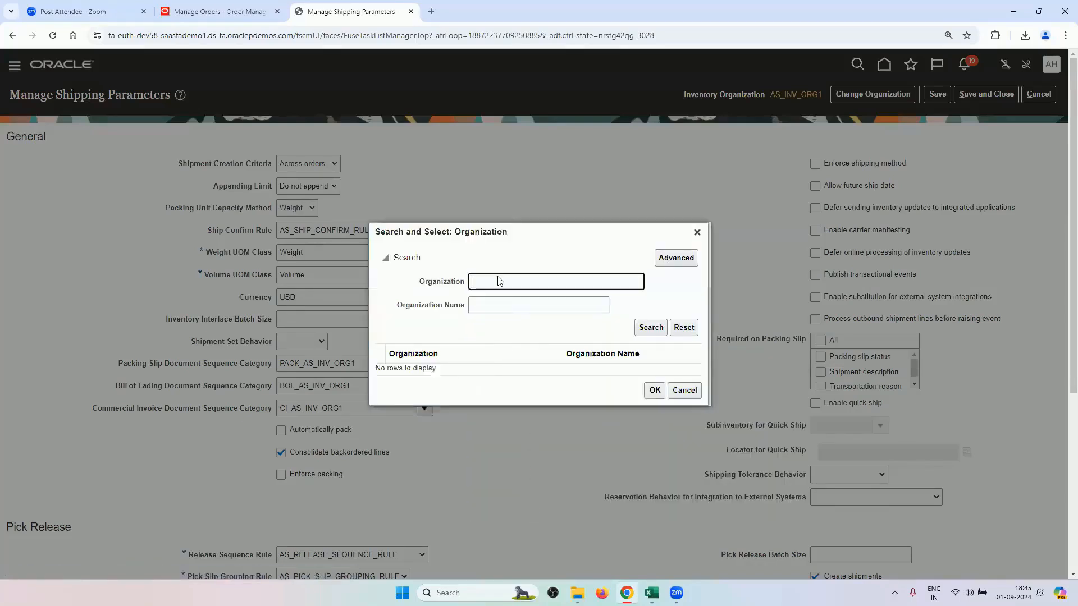
{"action": "key", "text": "Return"}
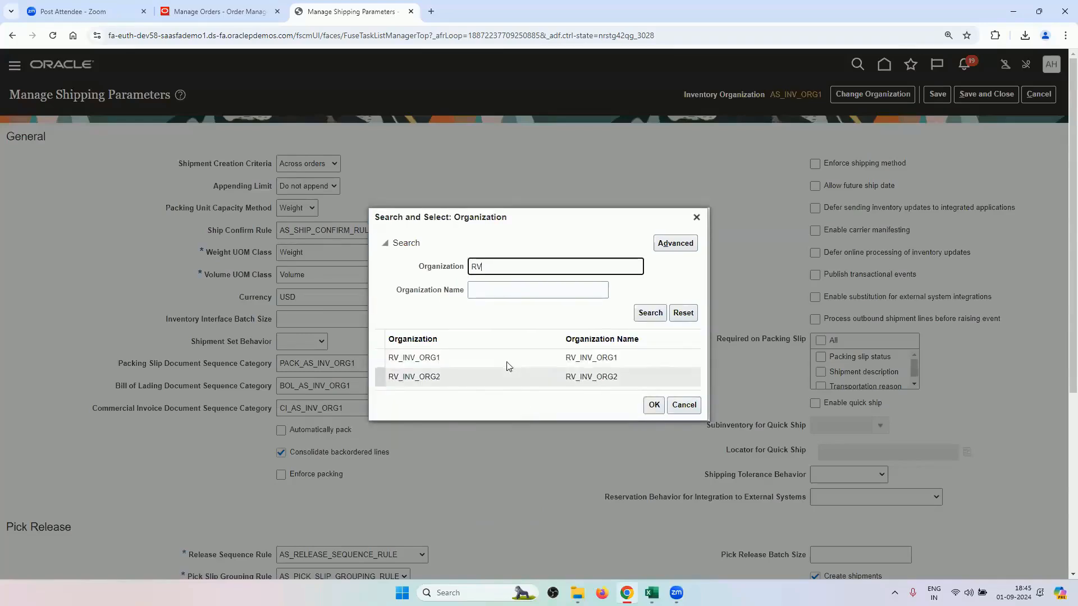
{"action": "left_click", "coordinate": [505, 362]}
{"action": "left_click", "coordinate": [651, 404]}
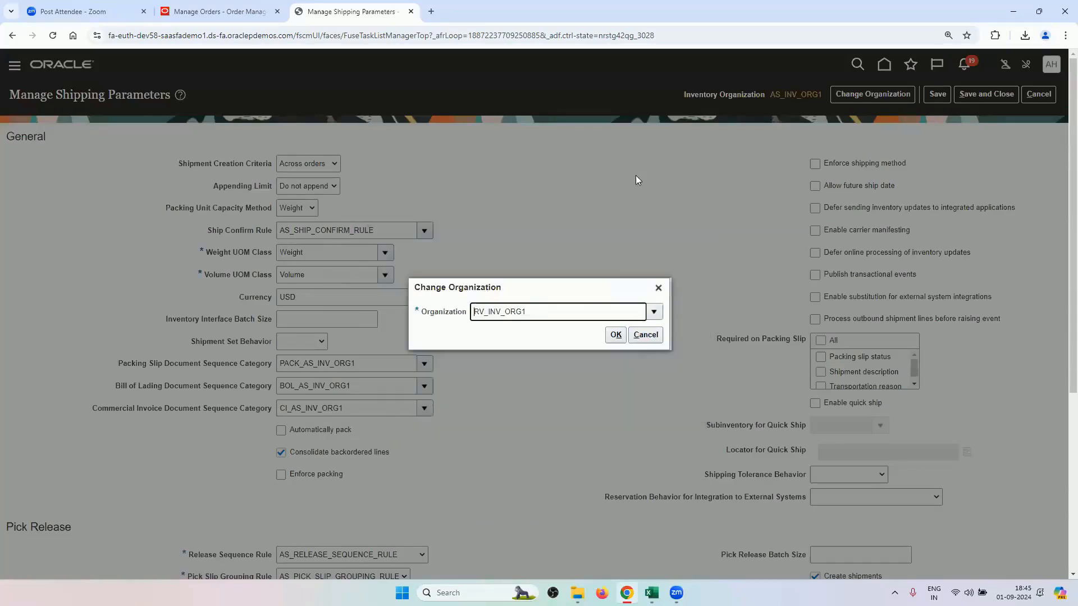
{"action": "left_click", "coordinate": [615, 335]}
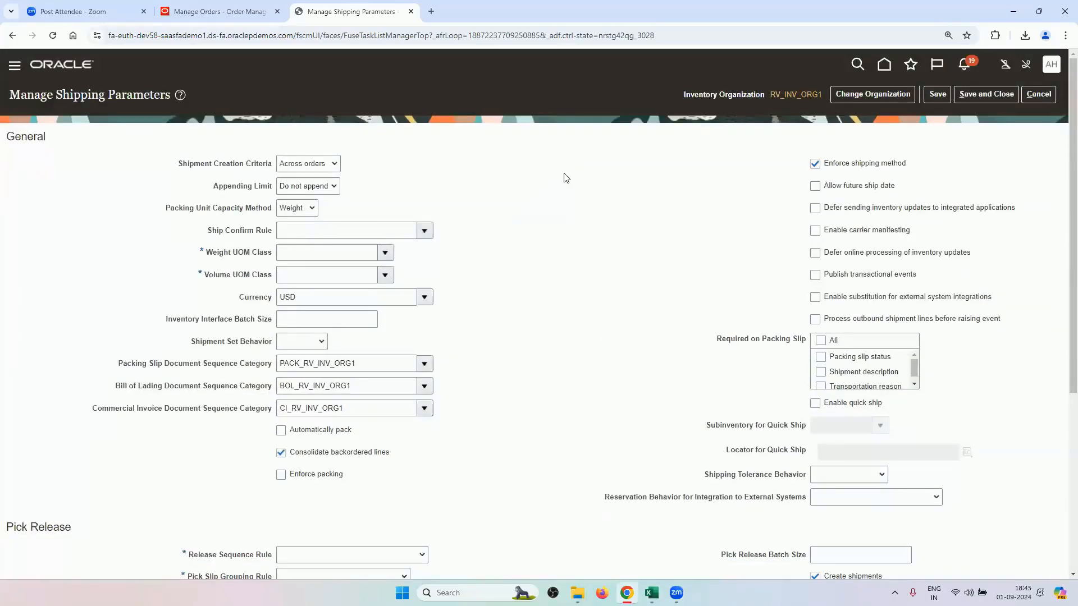
{"action": "left_click", "coordinate": [790, 95]}
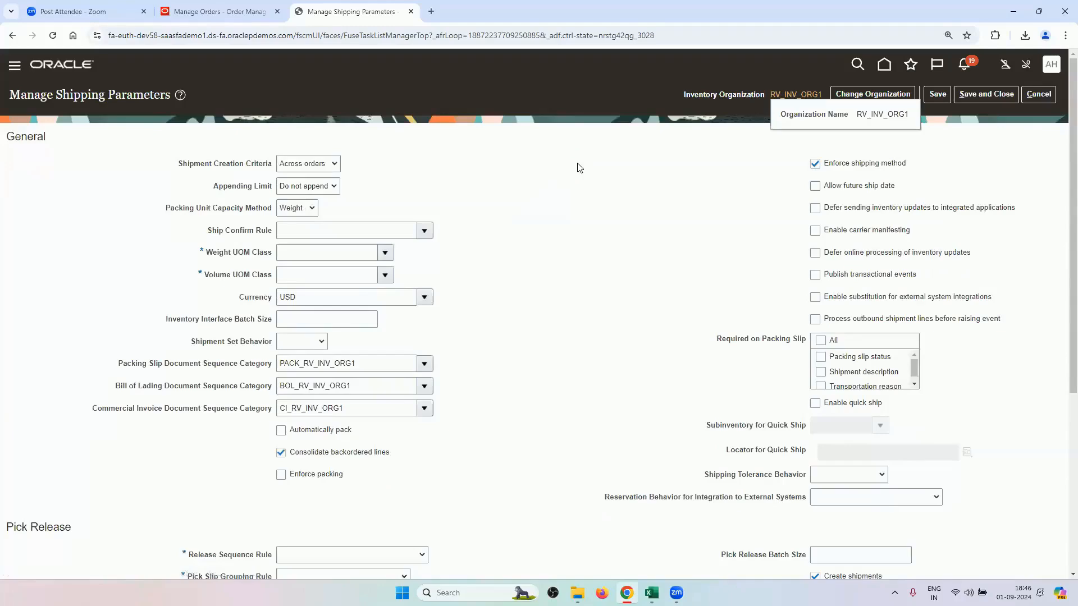
{"action": "left_click", "coordinate": [517, 299]}
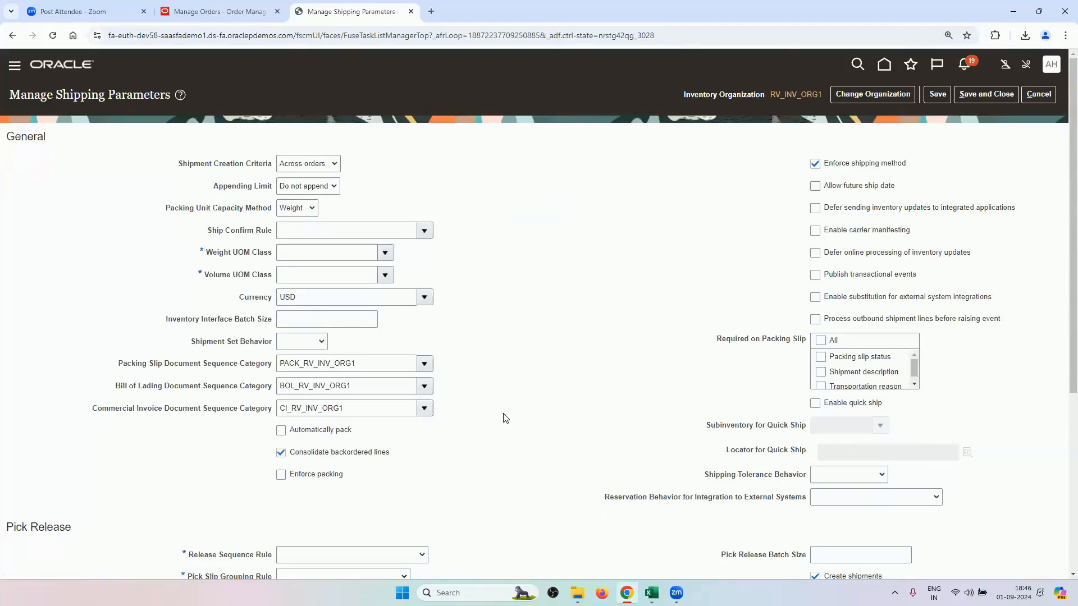
- Review the General and Pick Release shipping parameters and examine the available Shipment Creation Criteria options
{"action": "scroll", "coordinate": [505, 418], "scroll_direction": "down", "scroll_amount": 5}
{"action": "scroll", "coordinate": [498, 353], "scroll_direction": "up", "scroll_amount": 3}
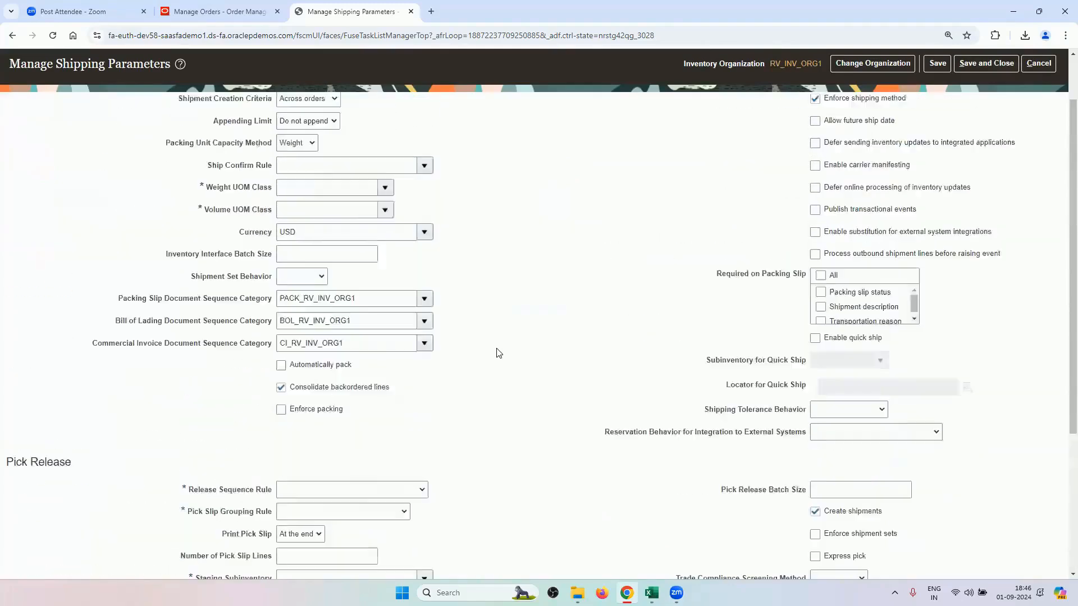
{"action": "scroll", "coordinate": [496, 353], "scroll_direction": "up", "scroll_amount": 2}
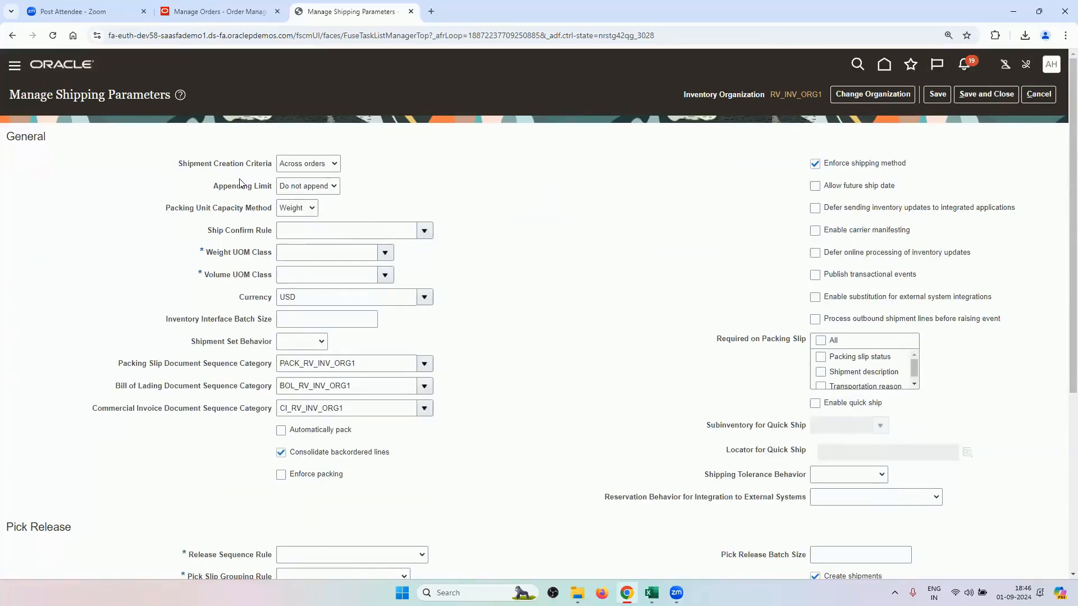
{"action": "left_click", "coordinate": [313, 162]}
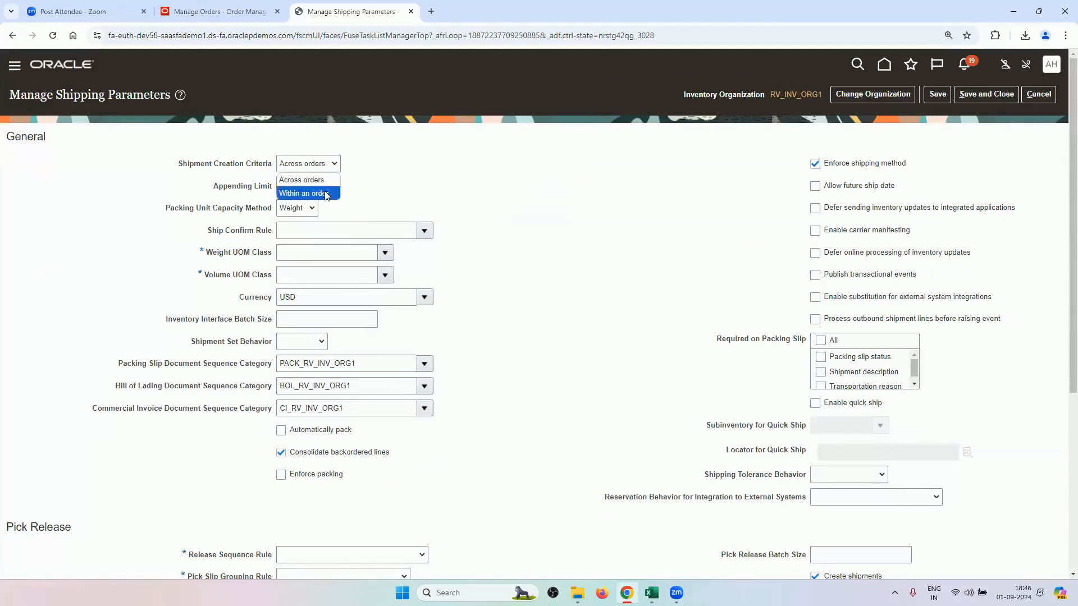
{"action": "left_click", "coordinate": [403, 176]}
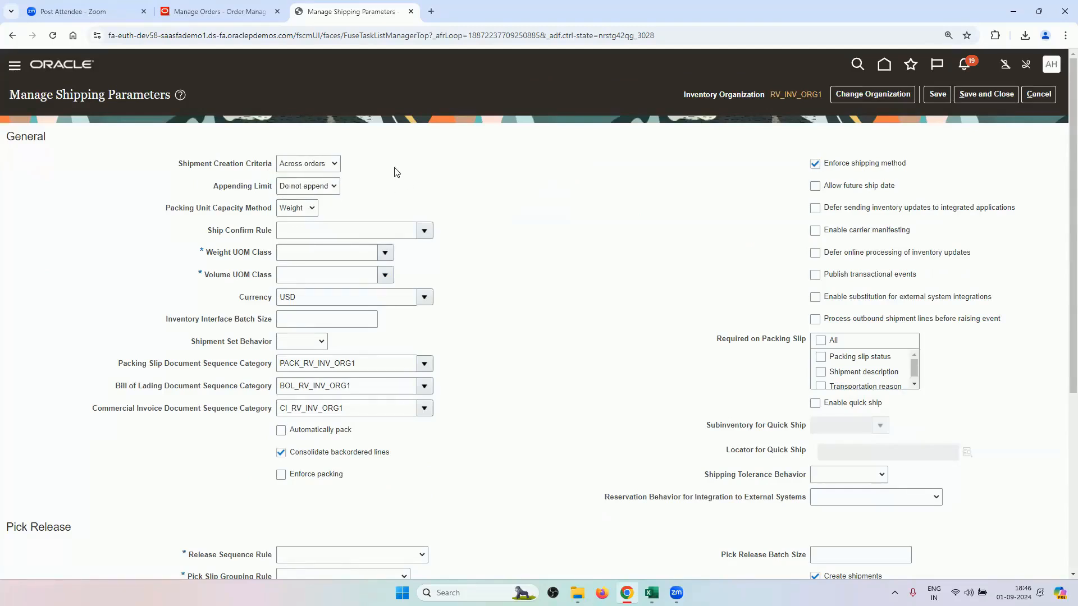
{"action": "left_click", "coordinate": [315, 166]}
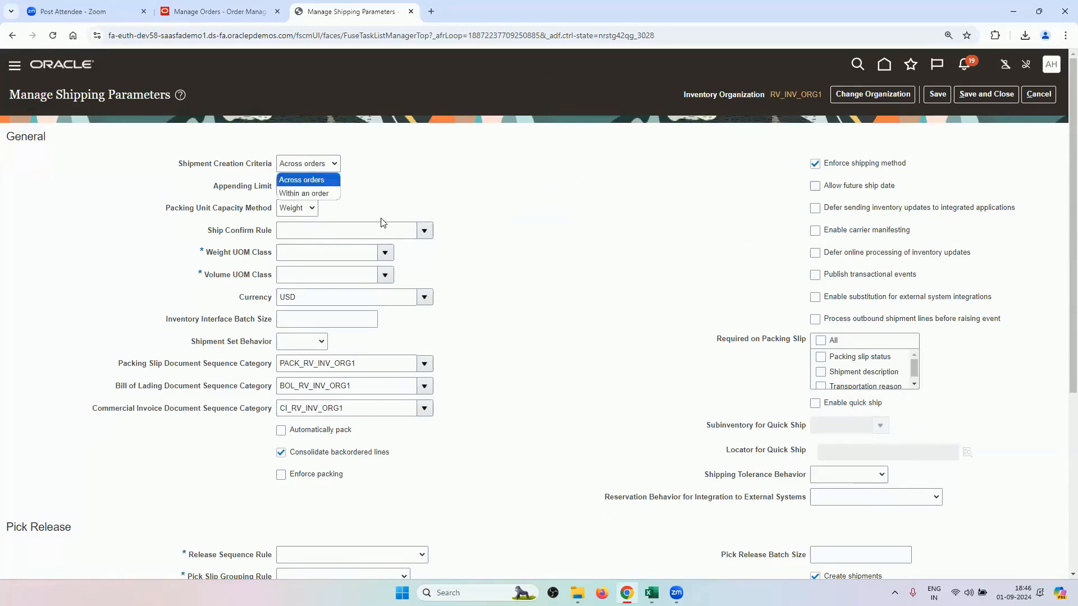
{"action": "left_click", "coordinate": [386, 178]}
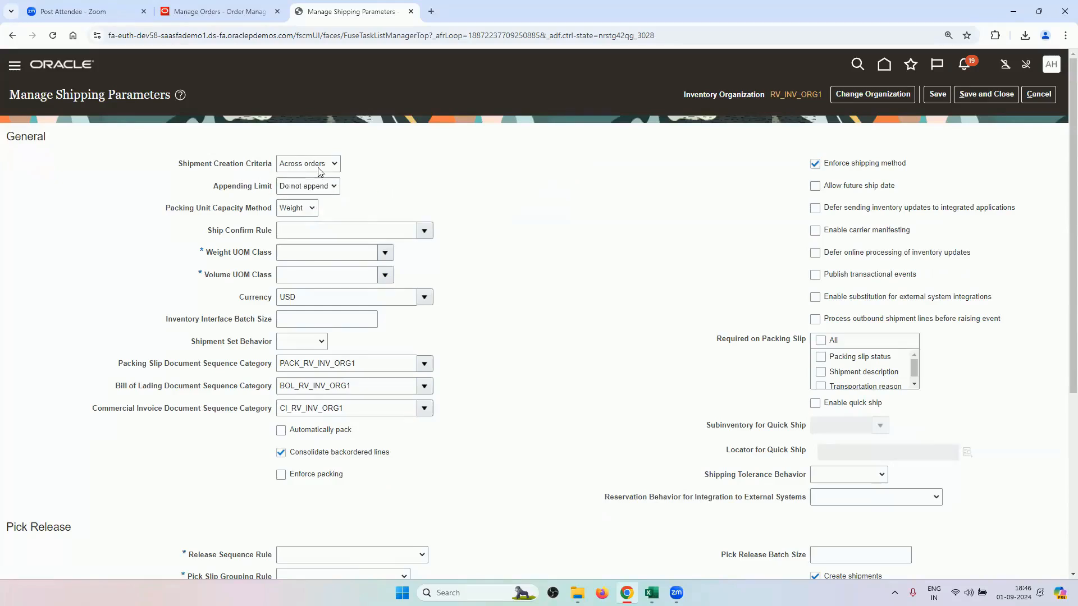
- Search the ship confirm rules for RV and set Ship Confirm Rule to RV_SHIP_CONFIRM_RULE
{"action": "left_click", "coordinate": [424, 231]}
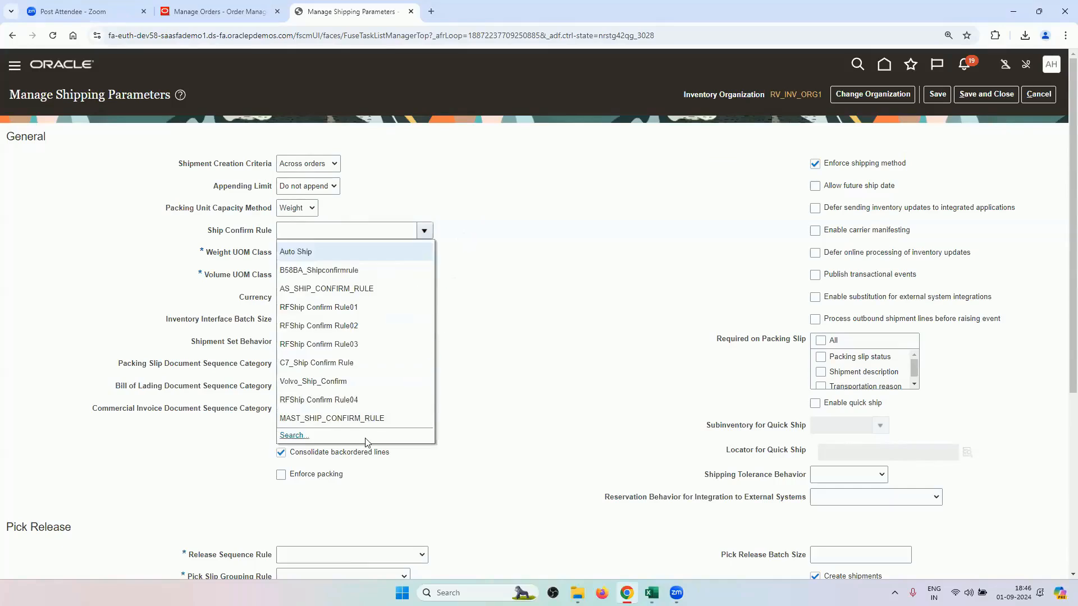
{"action": "left_click", "coordinate": [337, 437]}
{"action": "left_click", "coordinate": [512, 277]}
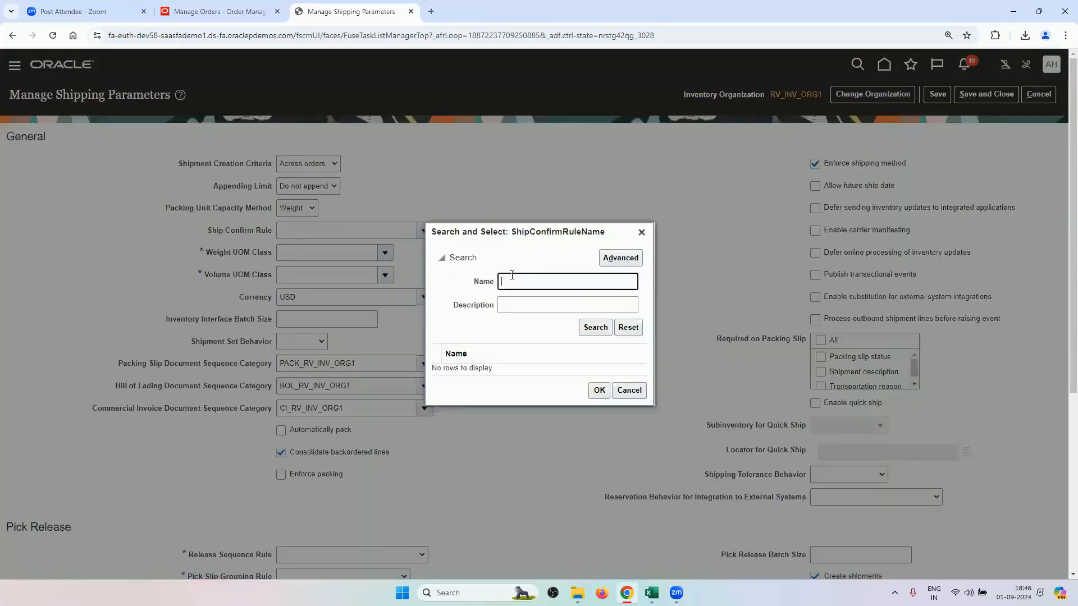
{"action": "type", "text": "RV"}
{"action": "left_click", "coordinate": [595, 328]}
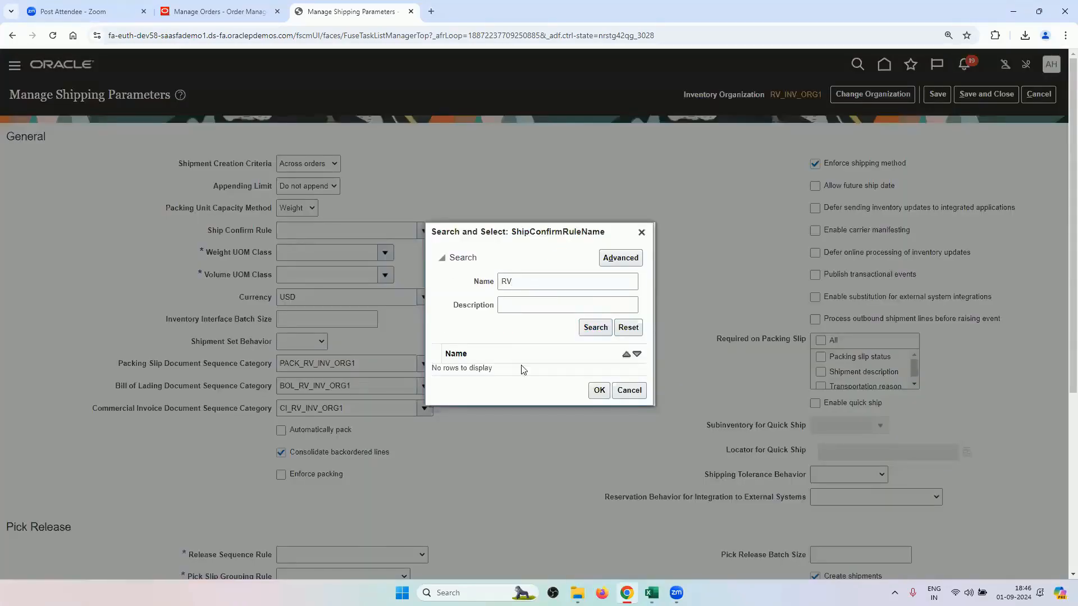
{"action": "left_click", "coordinate": [598, 396]}
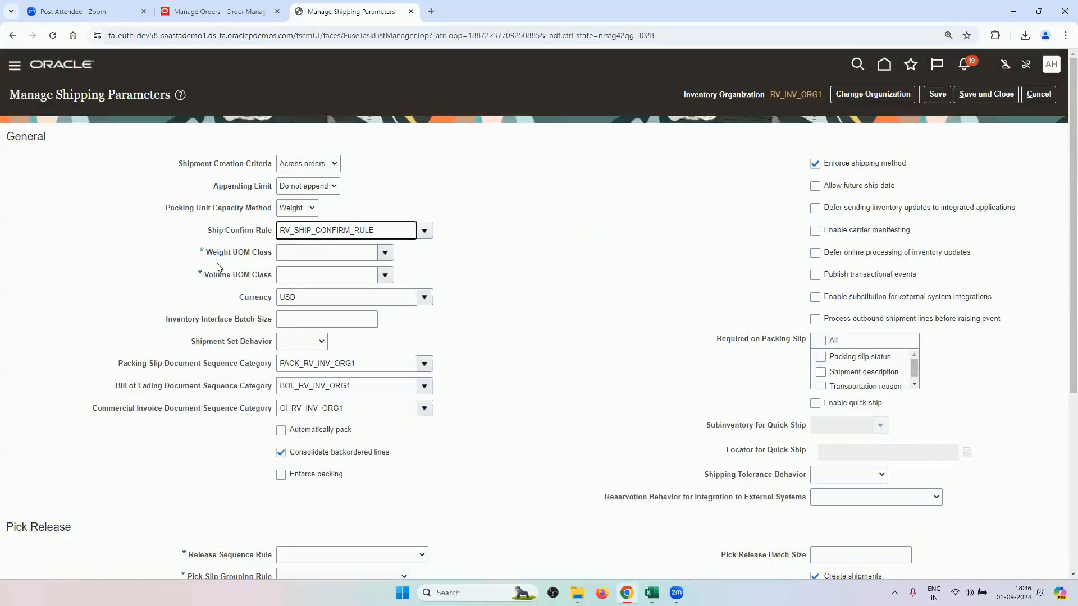
- Look up WEIGHT for the required Weight UOM Class and assign the Weight class
{"action": "left_click", "coordinate": [297, 256]}
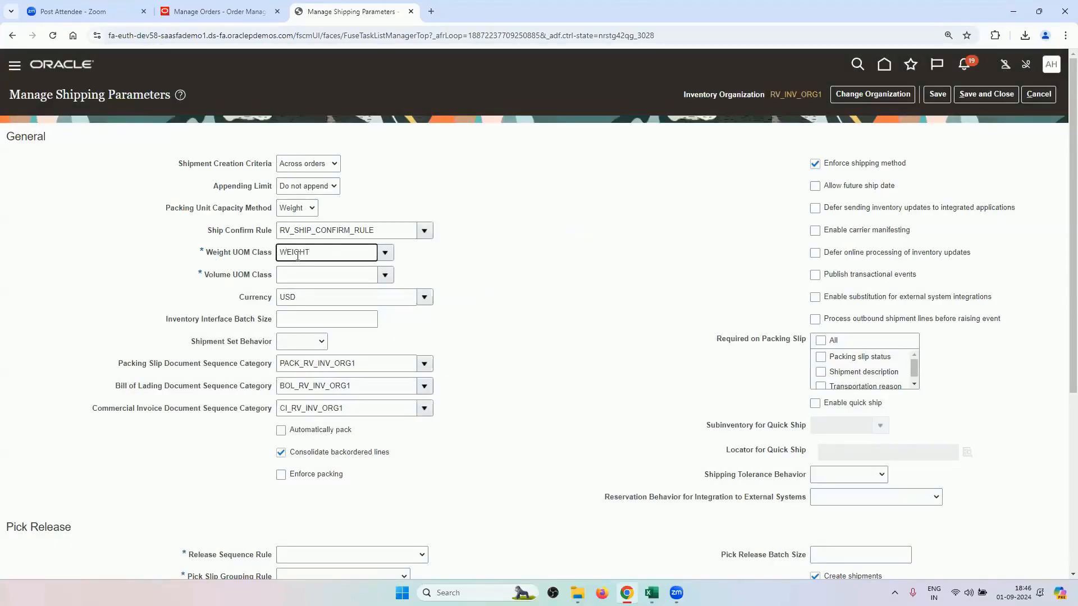
{"action": "type", "text": "WEIGHT"}
{"action": "key", "text": "Tab"}
{"action": "left_click", "coordinate": [502, 343]}
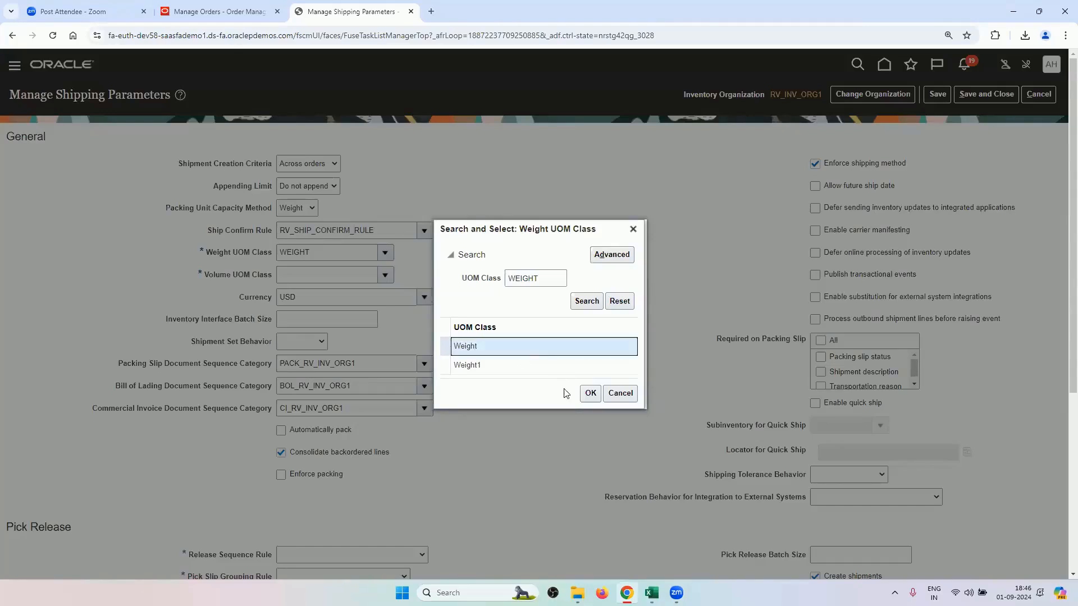
{"action": "left_click", "coordinate": [590, 393]}
- Look up VOLUME for the required Volume UOM Class and assign the Volume class
{"action": "left_click", "coordinate": [331, 275]}
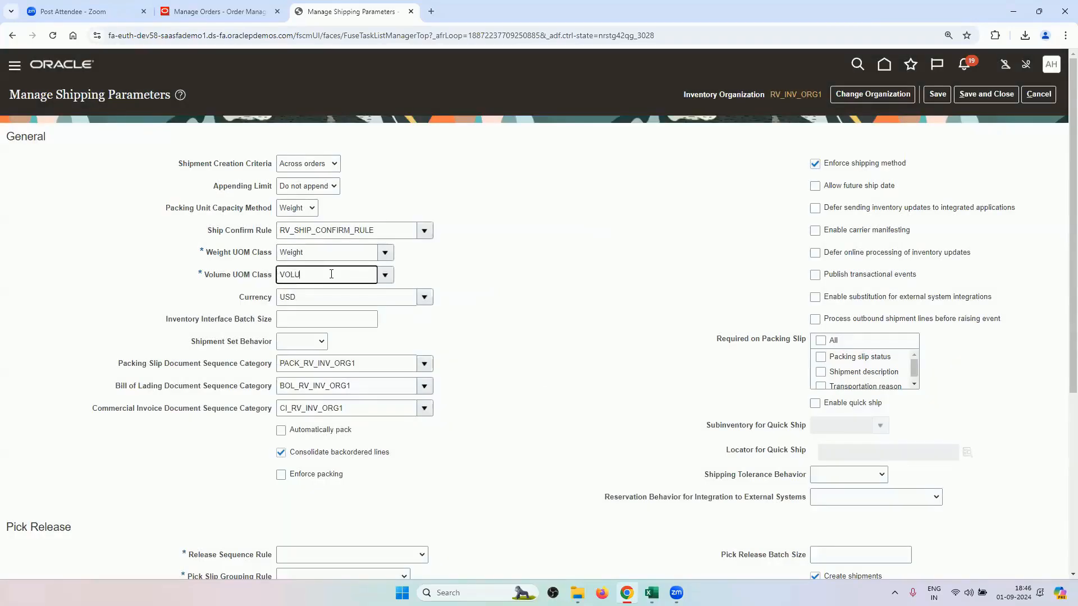
{"action": "type", "text": "VOLUME"}
{"action": "key", "text": "Tab"}
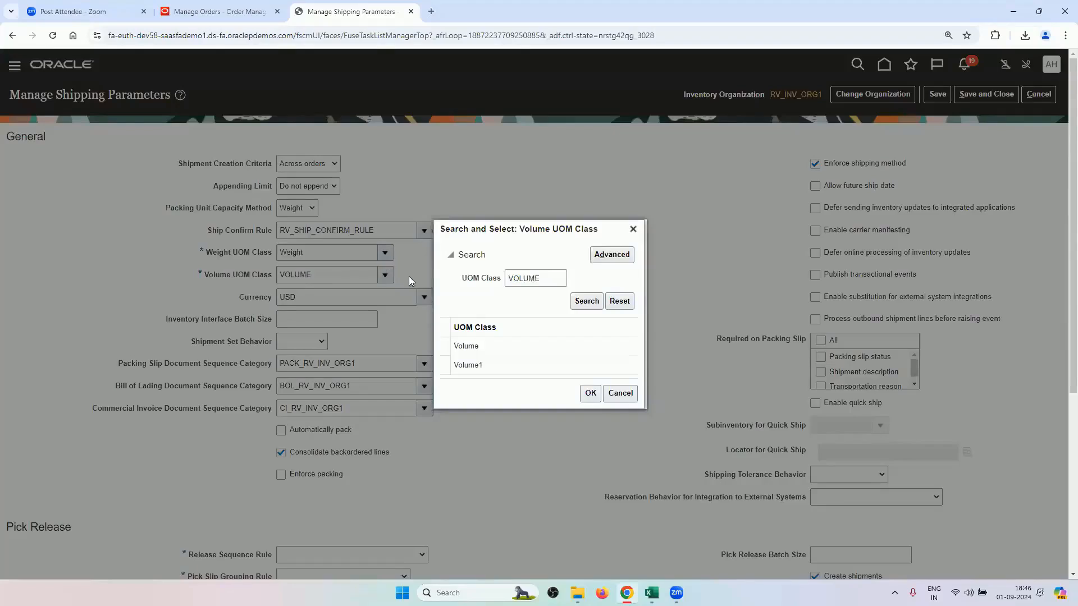
{"action": "left_click", "coordinate": [466, 345]}
{"action": "left_click", "coordinate": [590, 393]}
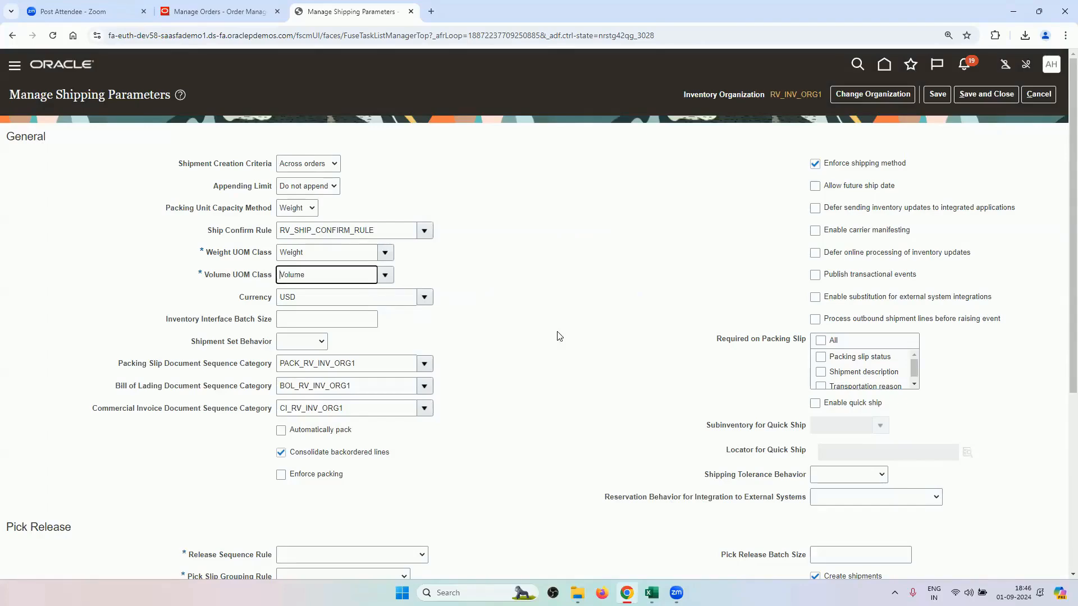
- In the Pick Release section, set Release Sequence Rule to RV_RELEASE_SEQUENCE_RULE
{"action": "scroll", "coordinate": [534, 328], "scroll_direction": "down", "scroll_amount": 5}
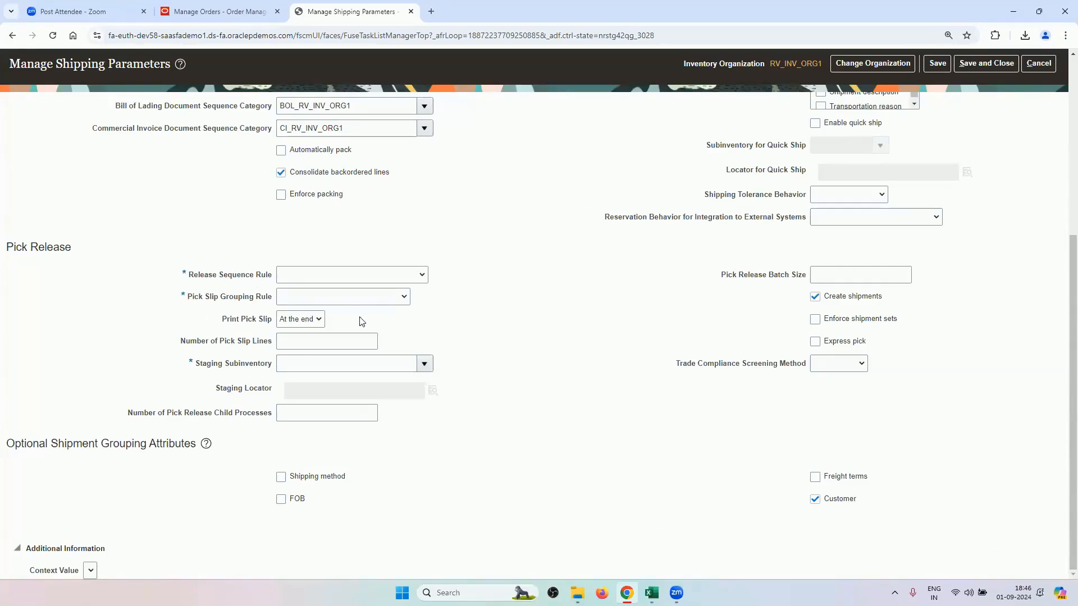
{"action": "left_click", "coordinate": [345, 276]}
{"action": "key", "text": "r"}
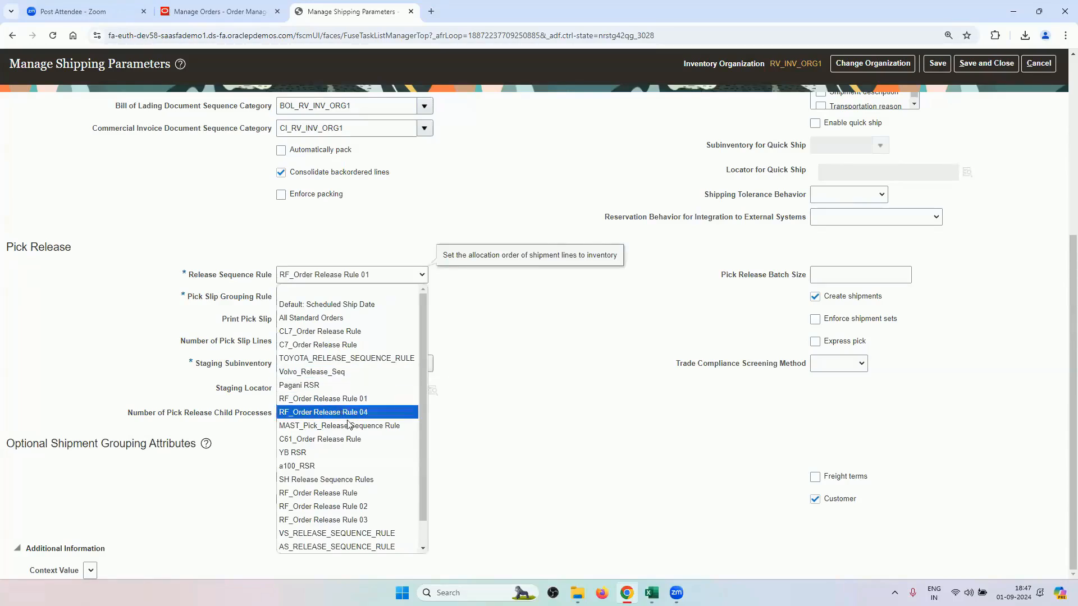
{"action": "scroll", "coordinate": [359, 447], "scroll_direction": "down", "scroll_amount": 1}
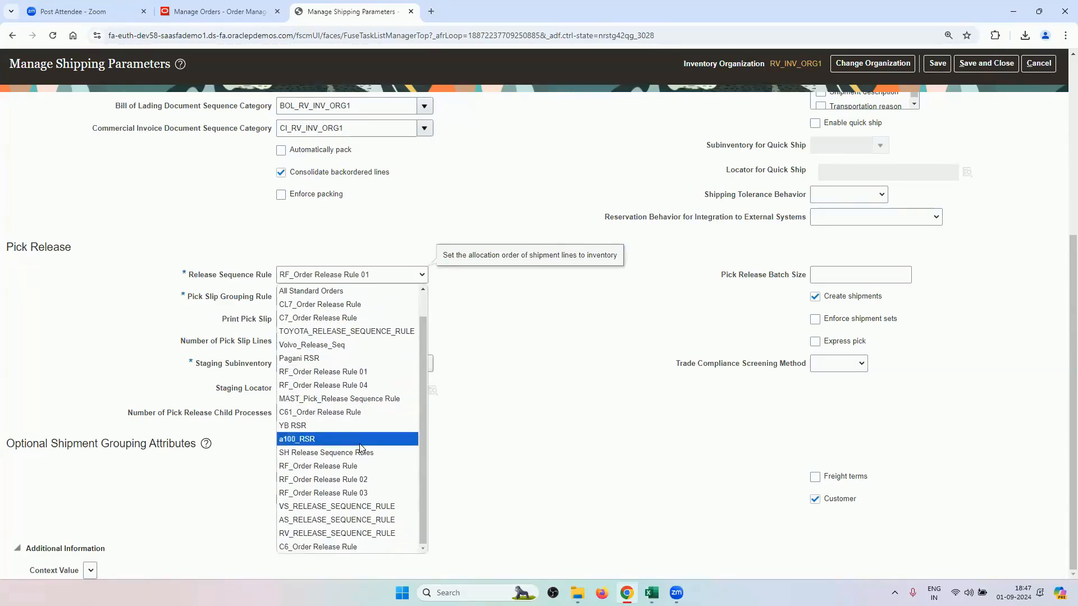
{"action": "left_click", "coordinate": [346, 534]}
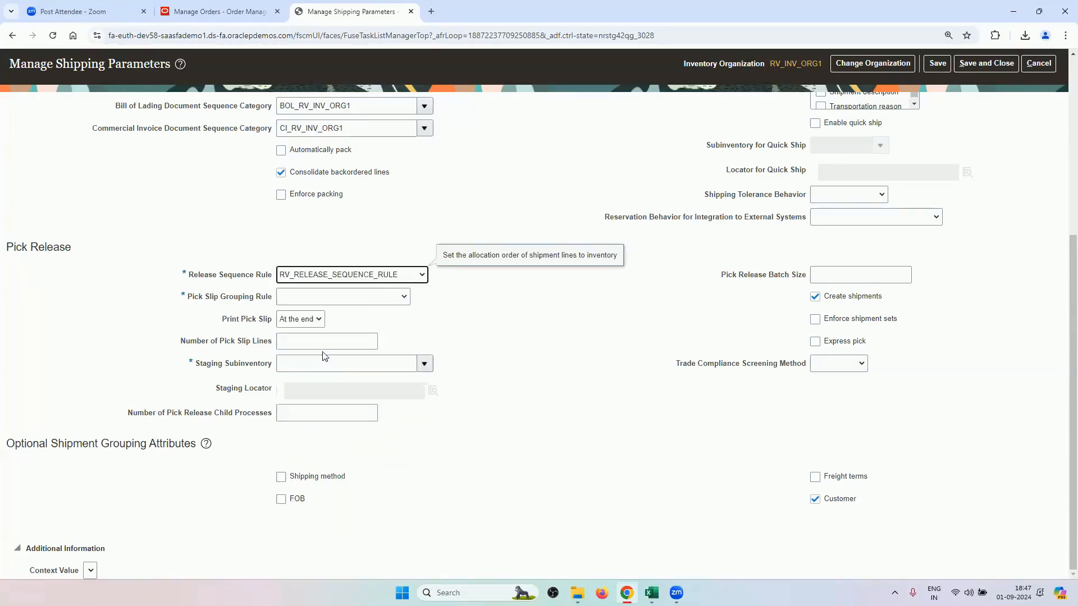
- Set Pick Slip Grouping Rule to RV_PICK_SLIP_GROUPING_RULE and choose RV_STAGE1 as the Staging Subinventory
{"action": "left_click", "coordinate": [306, 296]}
{"action": "scroll", "coordinate": [353, 498], "scroll_direction": "down", "scroll_amount": 1}
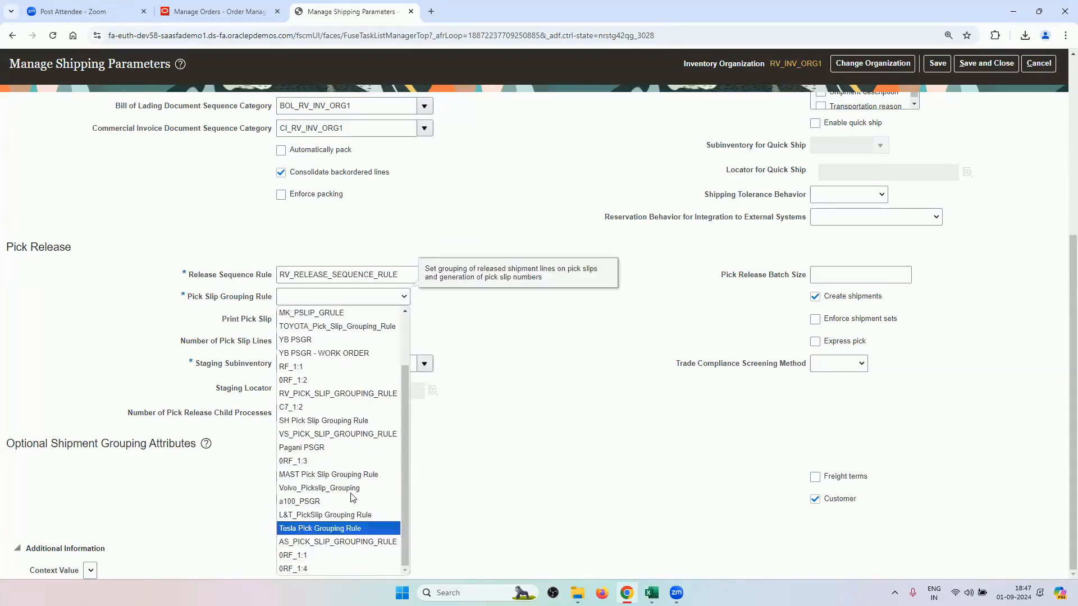
{"action": "scroll", "coordinate": [352, 445], "scroll_direction": "up", "scroll_amount": 2}
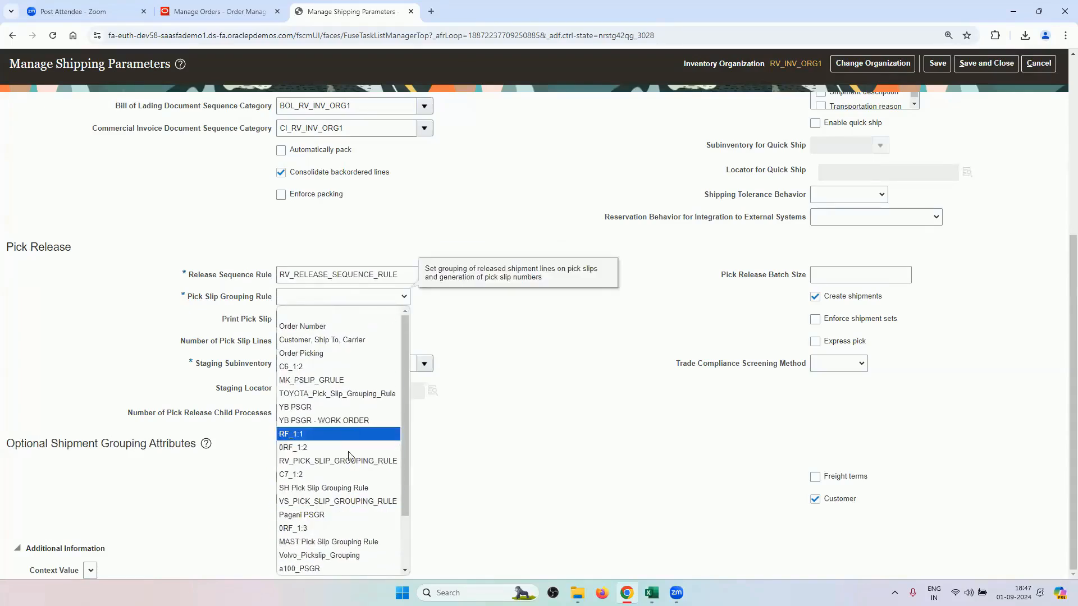
{"action": "left_click", "coordinate": [346, 460]}
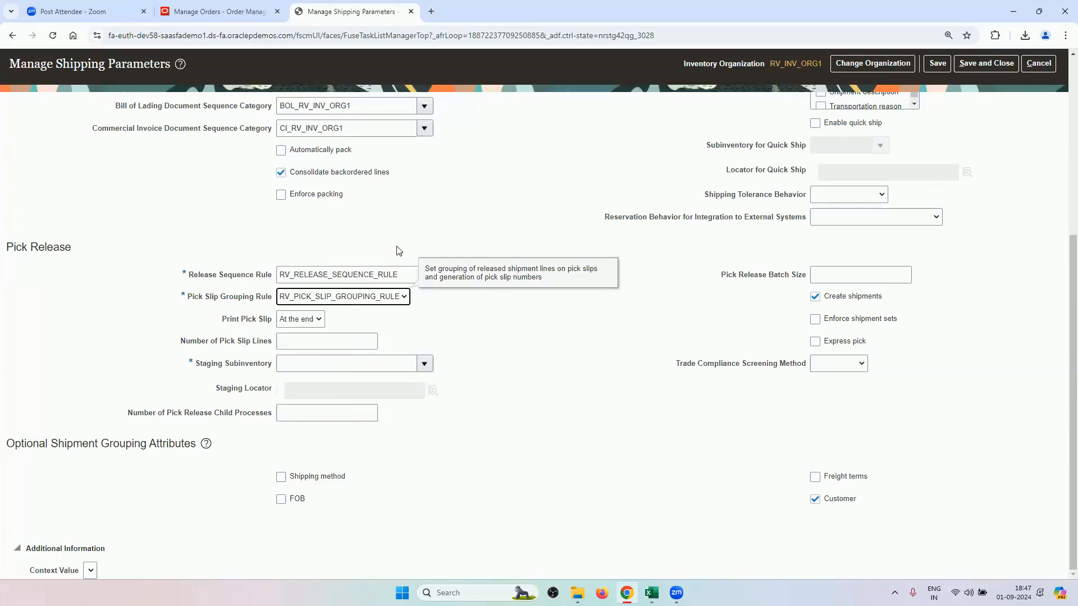
{"action": "left_click", "coordinate": [407, 235]}
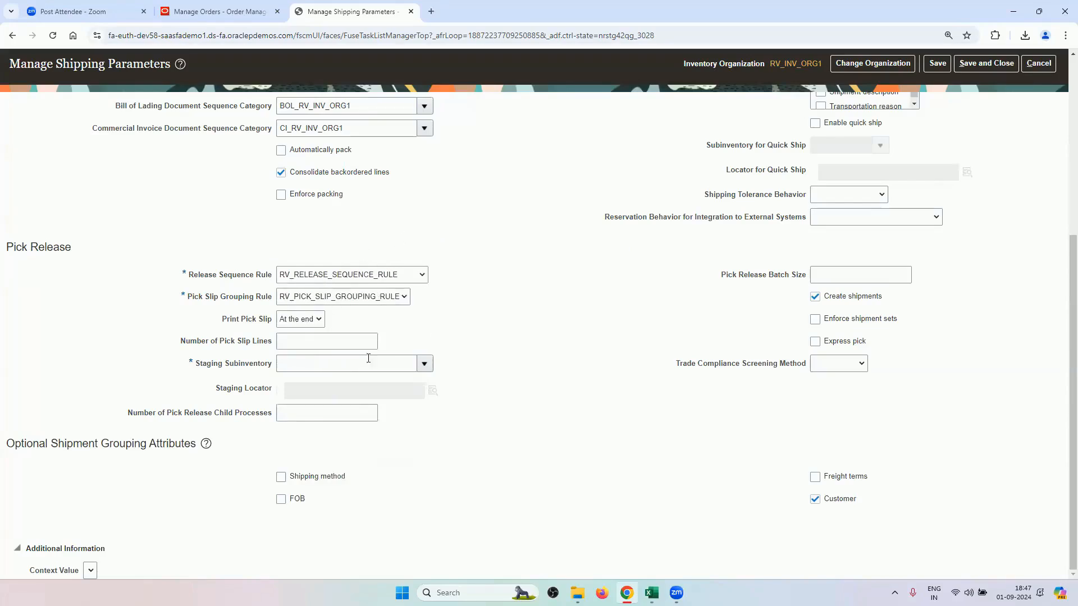
{"action": "left_click", "coordinate": [425, 365]}
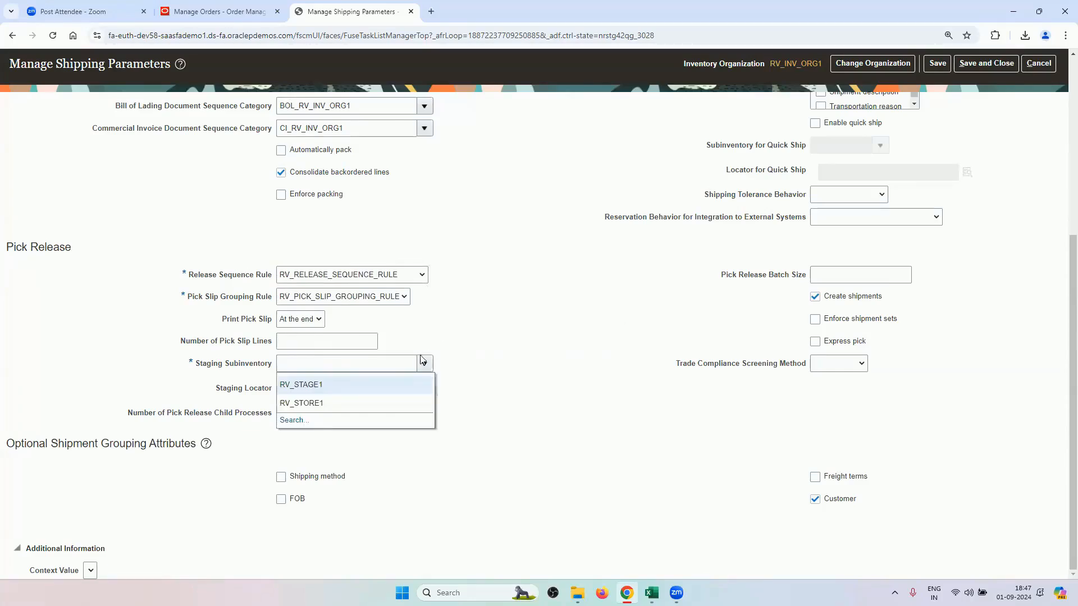
{"action": "left_click", "coordinate": [362, 385]}
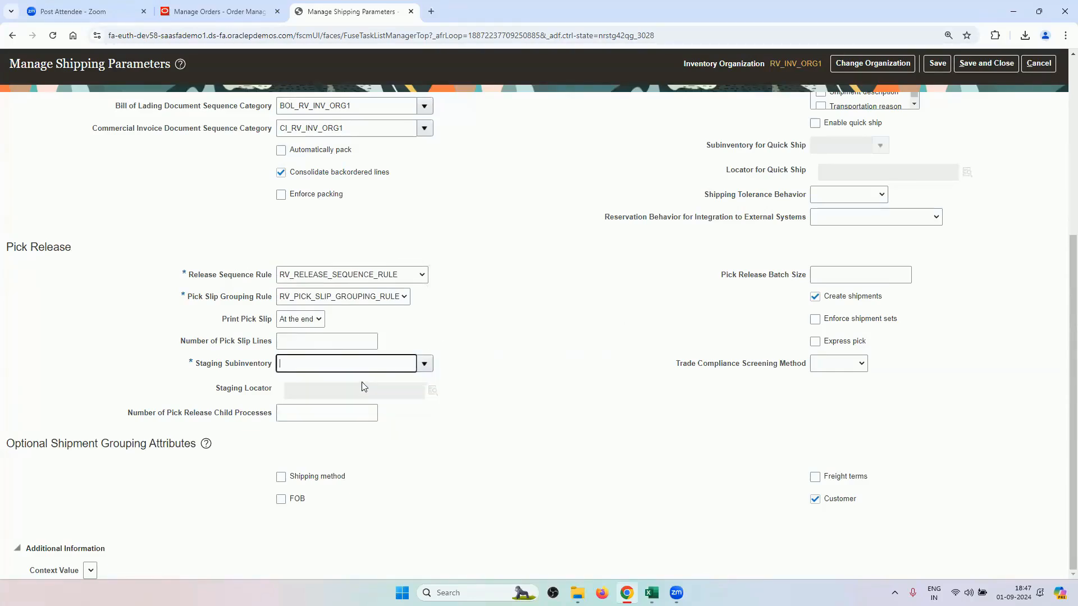
- Turn off Enforce shipping method in the General section for RV_INV_ORG1
{"action": "scroll", "coordinate": [631, 311], "scroll_direction": "up", "scroll_amount": 5}
{"action": "scroll", "coordinate": [528, 455], "scroll_direction": "up", "scroll_amount": 3}
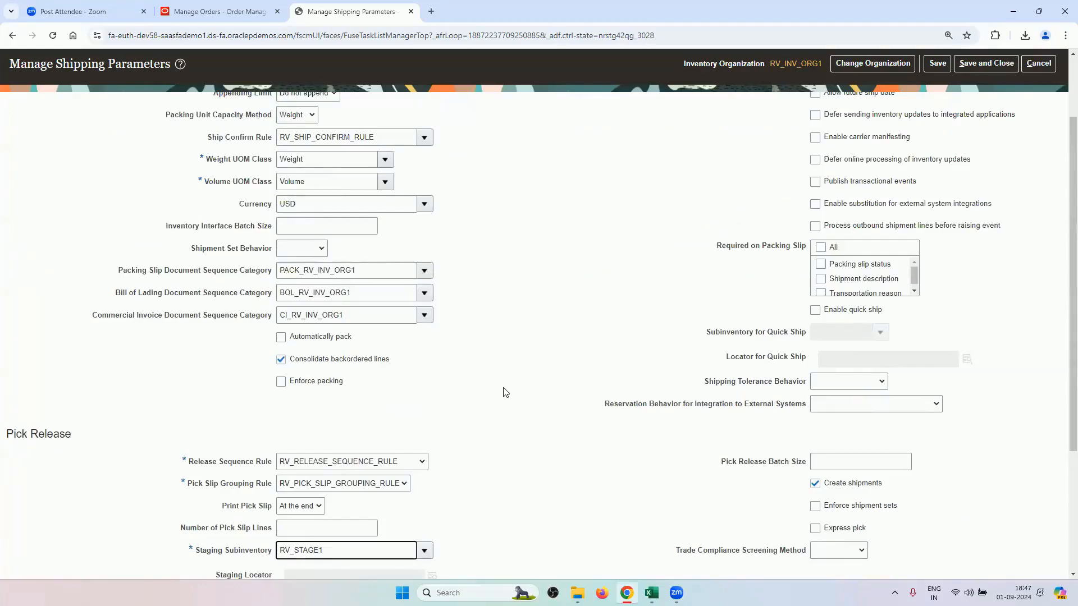
{"action": "scroll", "coordinate": [506, 391], "scroll_direction": "up", "scroll_amount": 2}
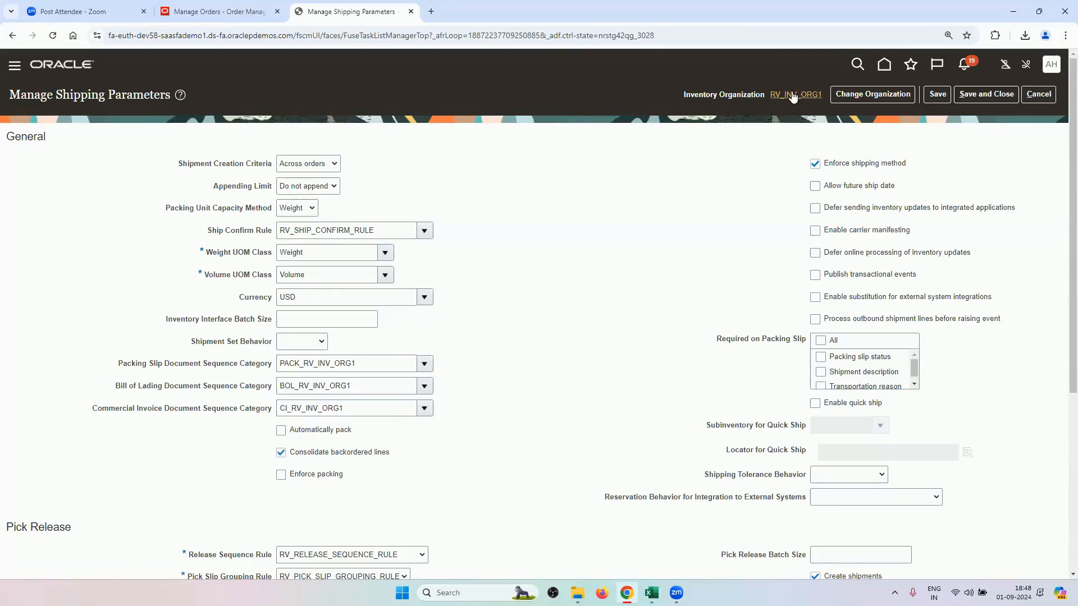
{"action": "mouse_move", "coordinate": [796, 97]}
{"action": "left_click", "coordinate": [815, 163]}
- Review the General, Pick Release and shipment grouping settings for RV_INV_ORG1, and save and close the shipping parameters
{"action": "scroll", "coordinate": [770, 261], "scroll_direction": "down", "scroll_amount": 2}
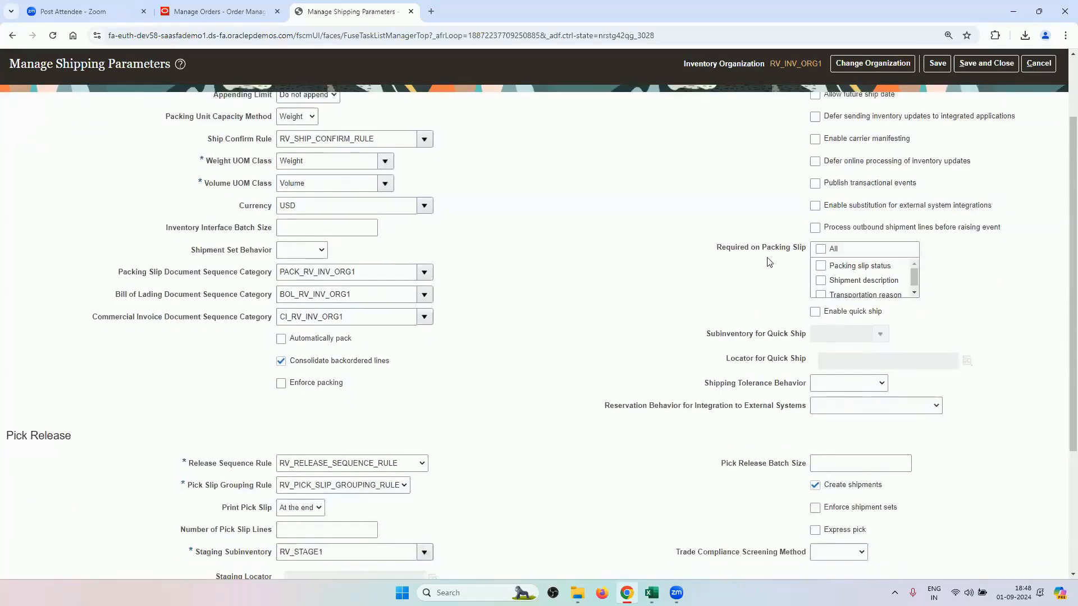
{"action": "scroll", "coordinate": [735, 277], "scroll_direction": "down", "scroll_amount": 2}
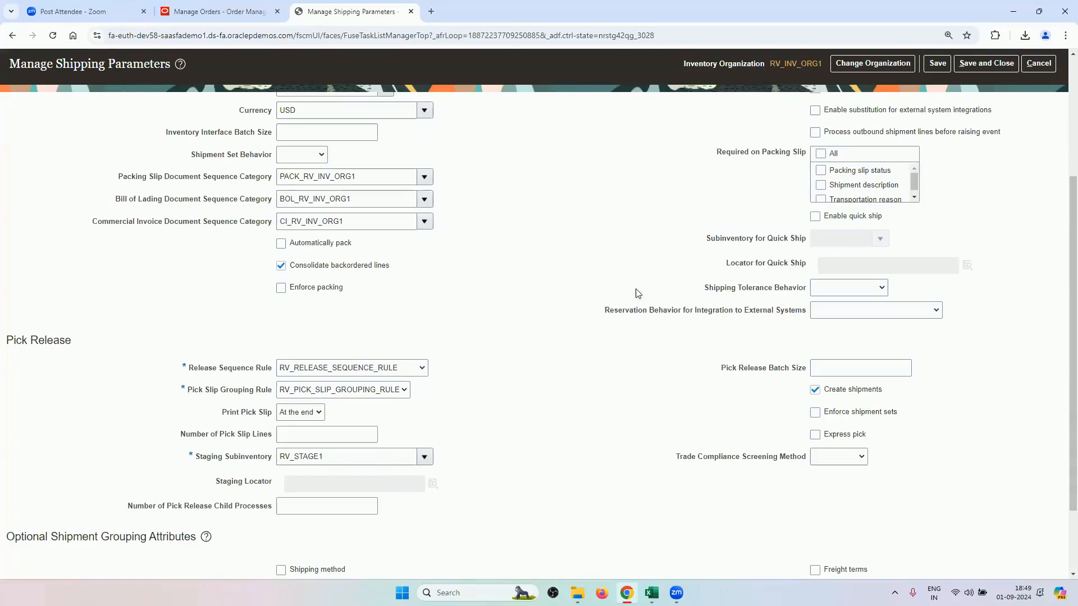
{"action": "scroll", "coordinate": [657, 362], "scroll_direction": "down", "scroll_amount": 2}
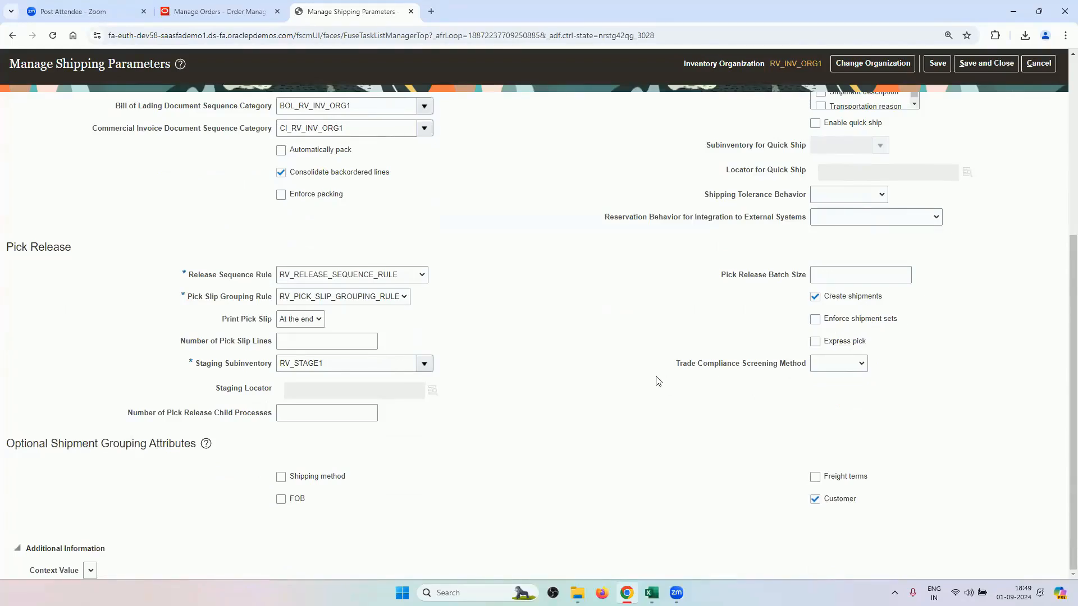
{"action": "scroll", "coordinate": [558, 446], "scroll_direction": "up", "scroll_amount": 2}
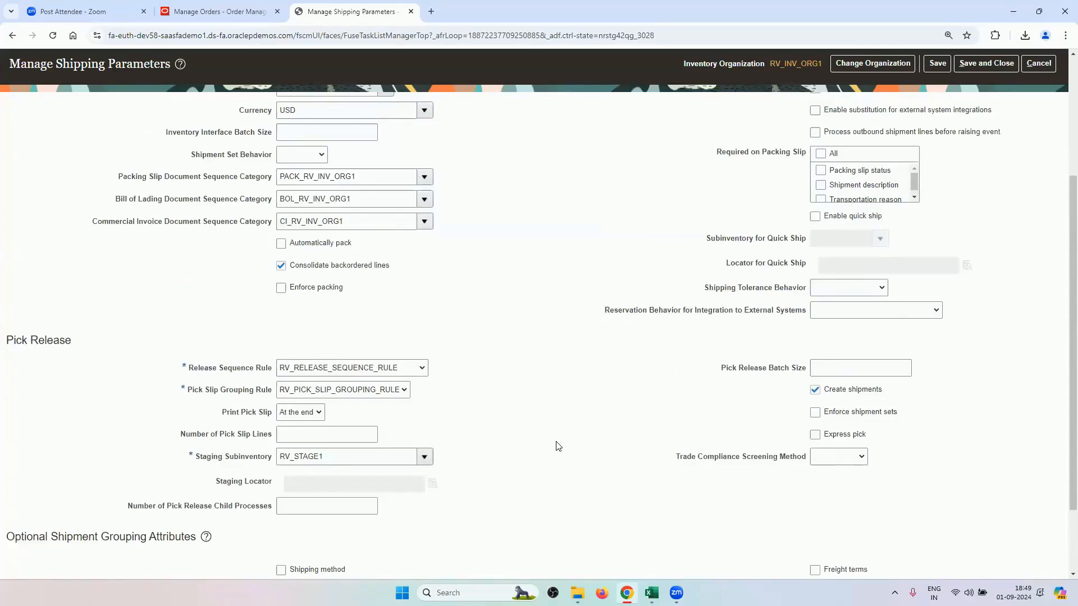
{"action": "scroll", "coordinate": [537, 397], "scroll_direction": "up", "scroll_amount": 4}
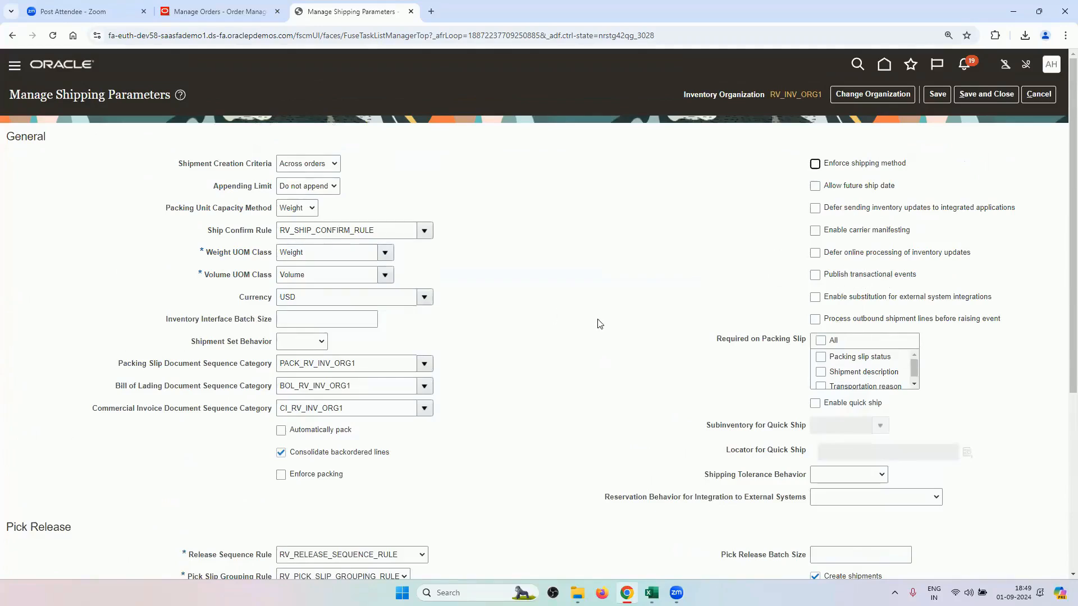
{"action": "scroll", "coordinate": [599, 324], "scroll_direction": "down", "scroll_amount": 2}
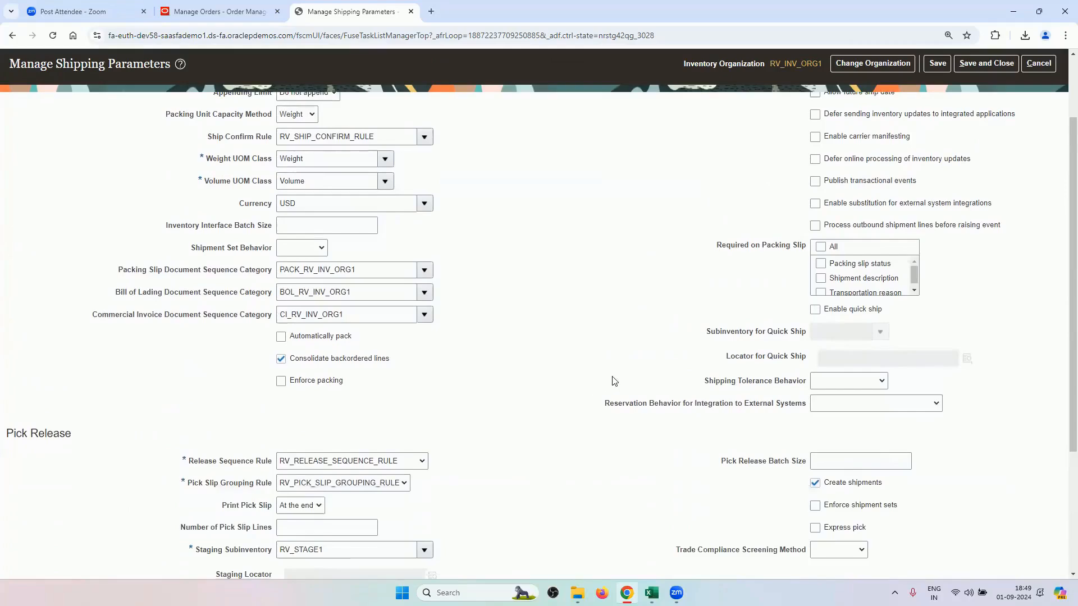
{"action": "scroll", "coordinate": [604, 387], "scroll_direction": "down", "scroll_amount": 3}
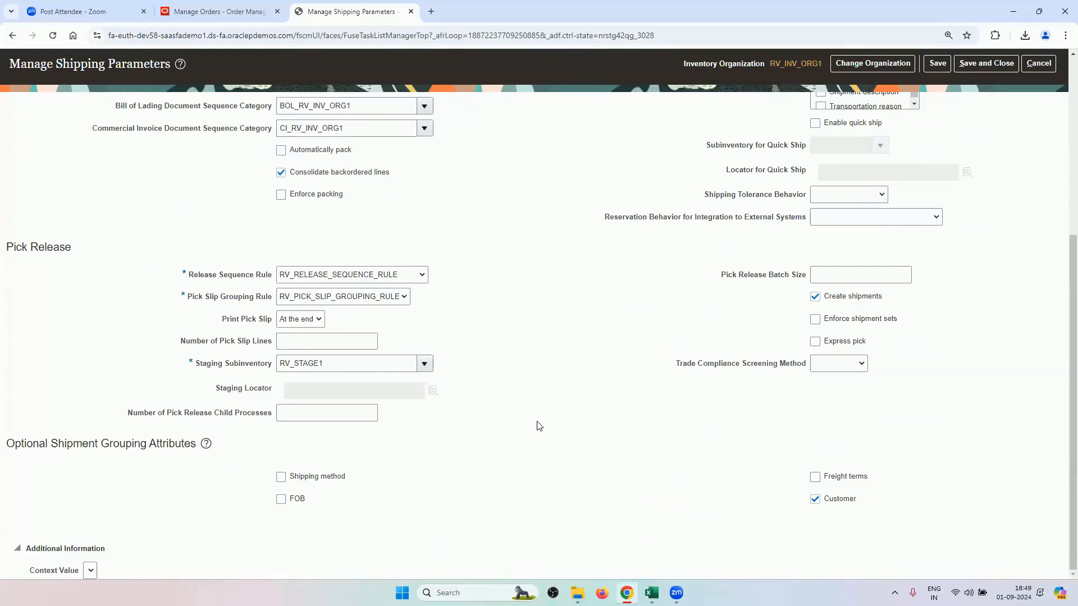
{"action": "scroll", "coordinate": [538, 426], "scroll_direction": "up", "scroll_amount": 5}
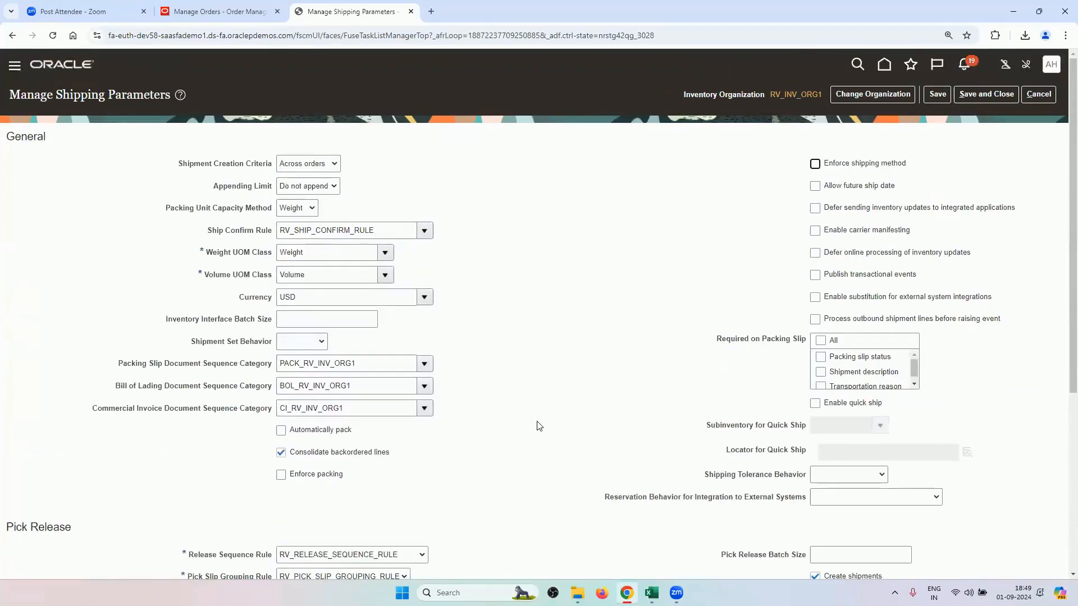
{"action": "left_click", "coordinate": [971, 96]}
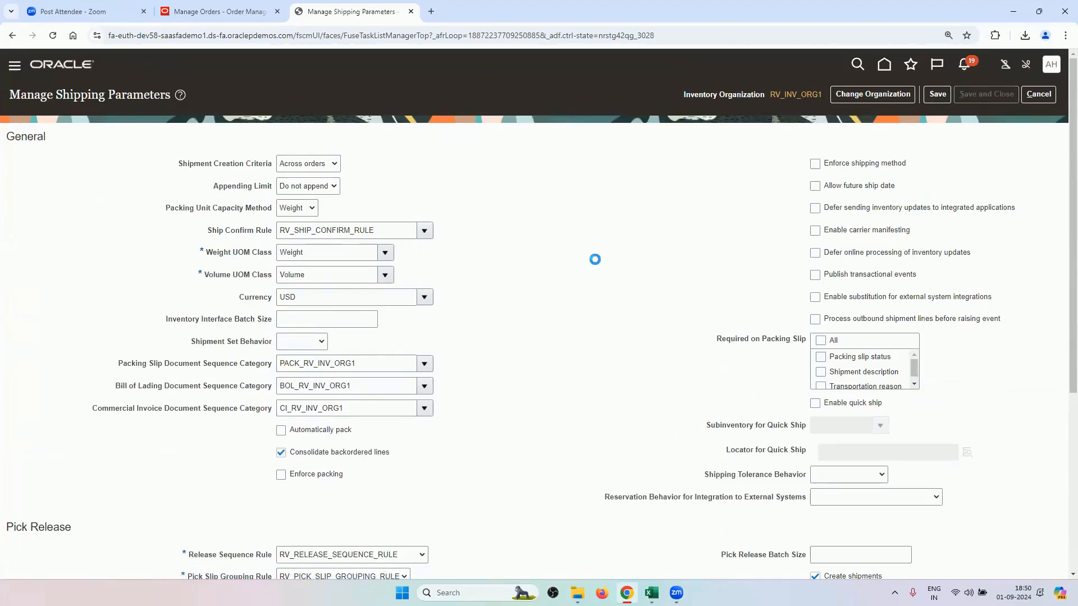
- Look up organizations starting with RV and switch the shipping parameters to inventory organization RV_INV_ORG2
{"action": "left_click", "coordinate": [498, 350]}
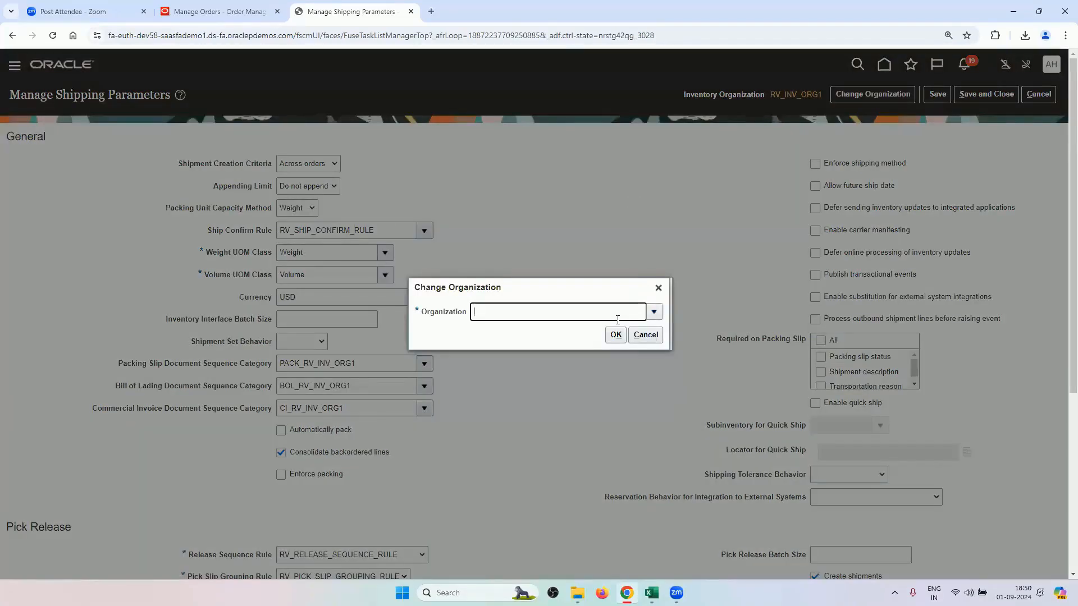
{"action": "type", "text": "V"}
{"action": "left_click", "coordinate": [615, 334]}
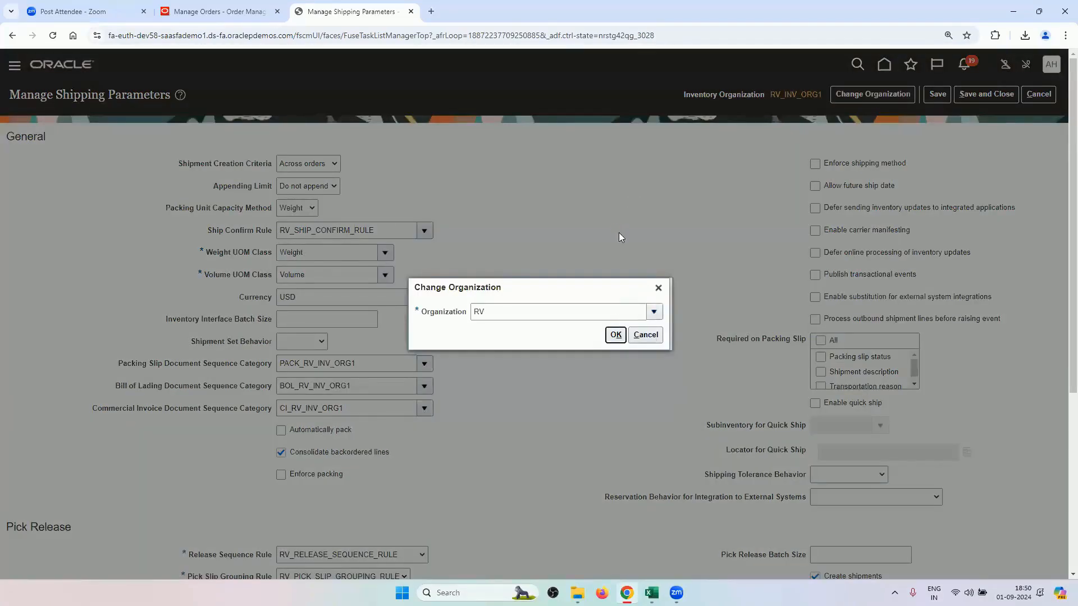
{"action": "left_click", "coordinate": [570, 375]}
{"action": "left_click", "coordinate": [654, 405]}
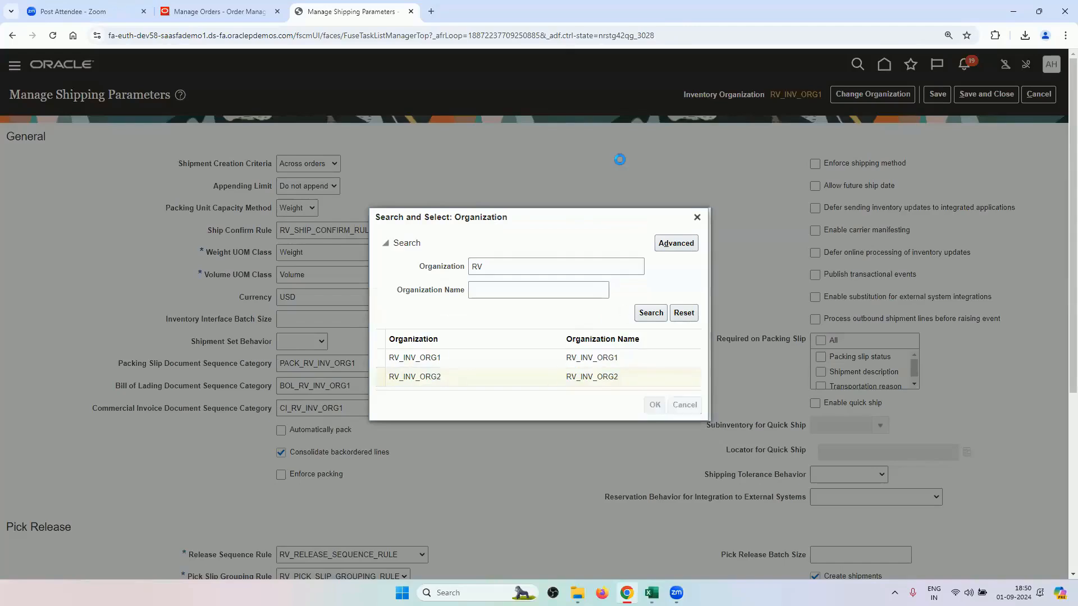
{"action": "left_click", "coordinate": [616, 335]}
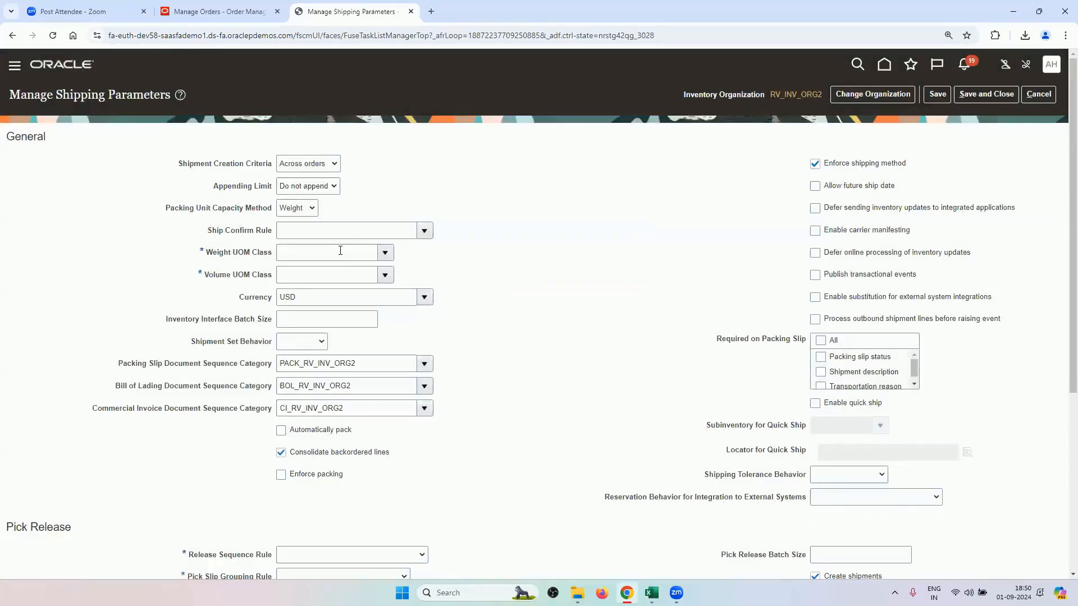
- Assign RV_SHIP_CONFIRM_RULE as the Ship Confirm Rule and Weight as the Weight UOM Class for RV_INV_ORG2
{"action": "left_click", "coordinate": [377, 231]}
{"action": "type", "text": "RV"}
{"action": "key", "text": "Tab"}
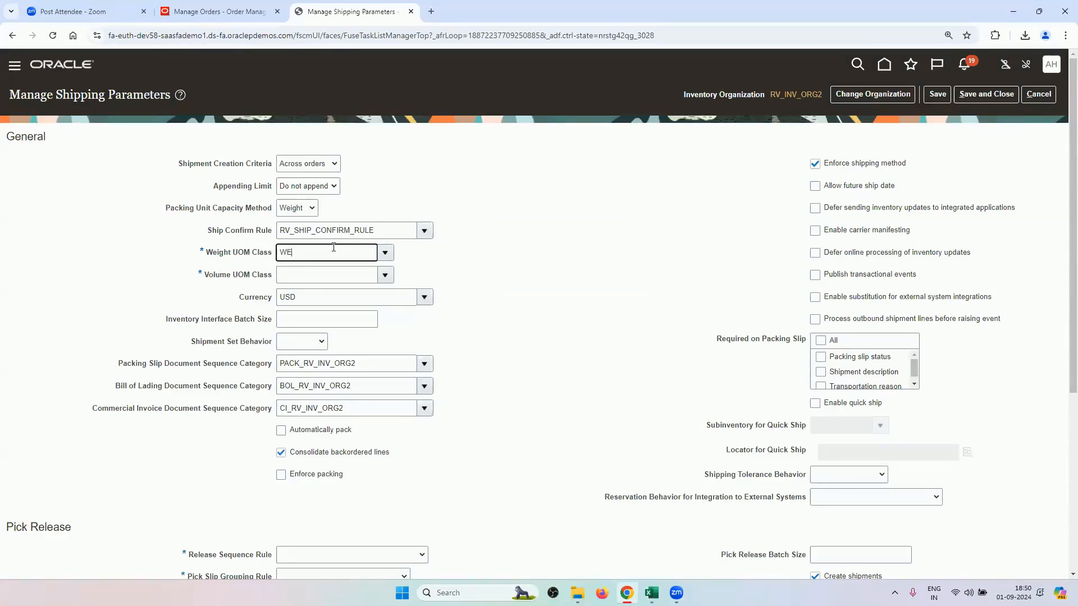
{"action": "type", "text": "WEIGHT"}
{"action": "key", "text": "Tab"}
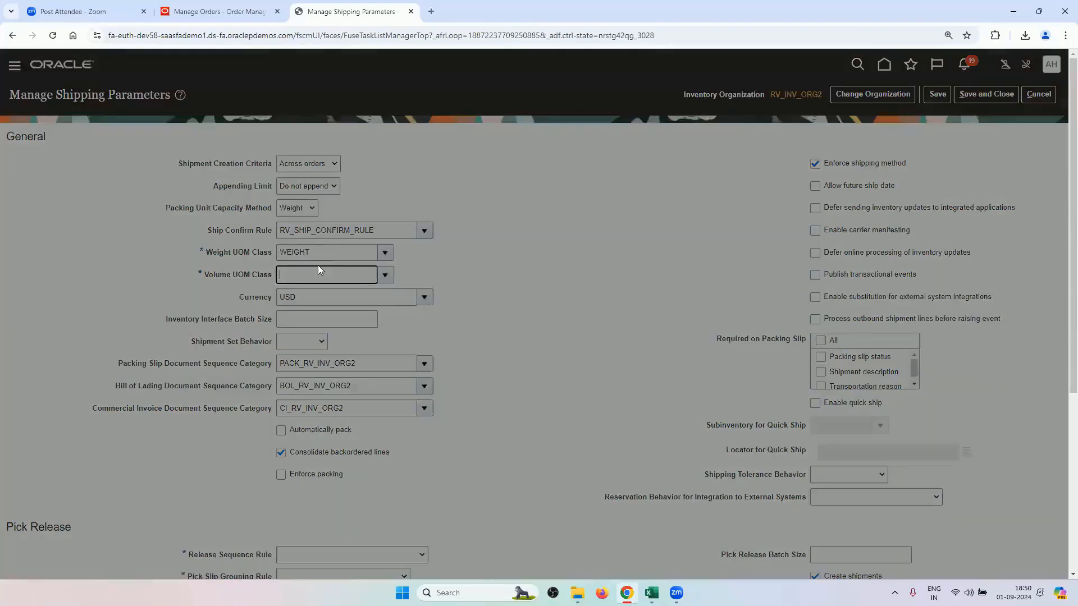
{"action": "left_click", "coordinate": [533, 346]}
{"action": "left_click", "coordinate": [591, 393]}
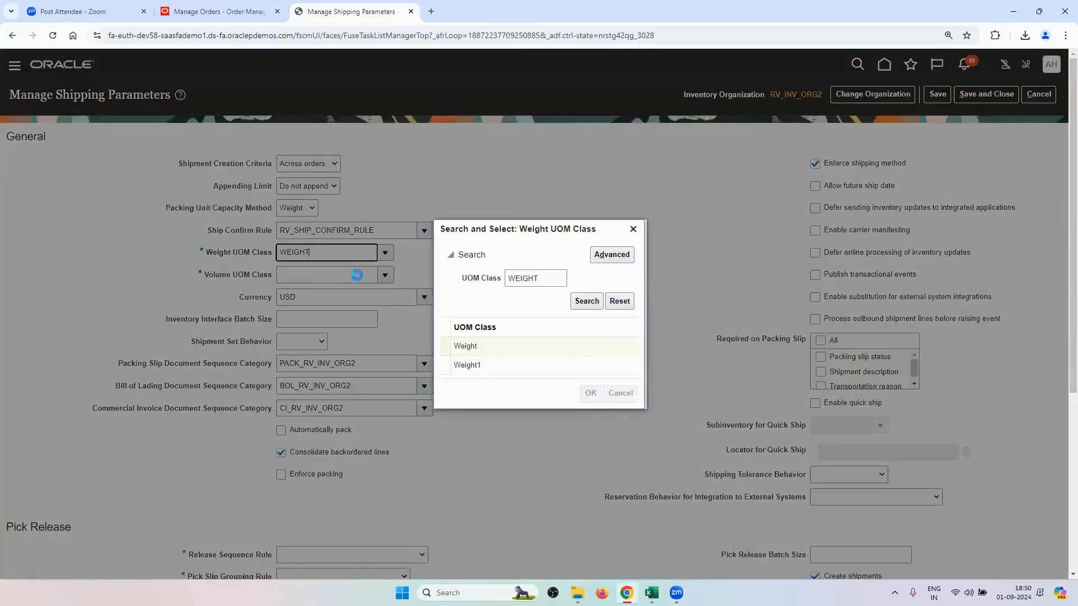
- Assign Volume as the Volume UOM Class and turn off Enforce shipping method for RV_INV_ORG2
{"action": "type", "text": "VOL"}
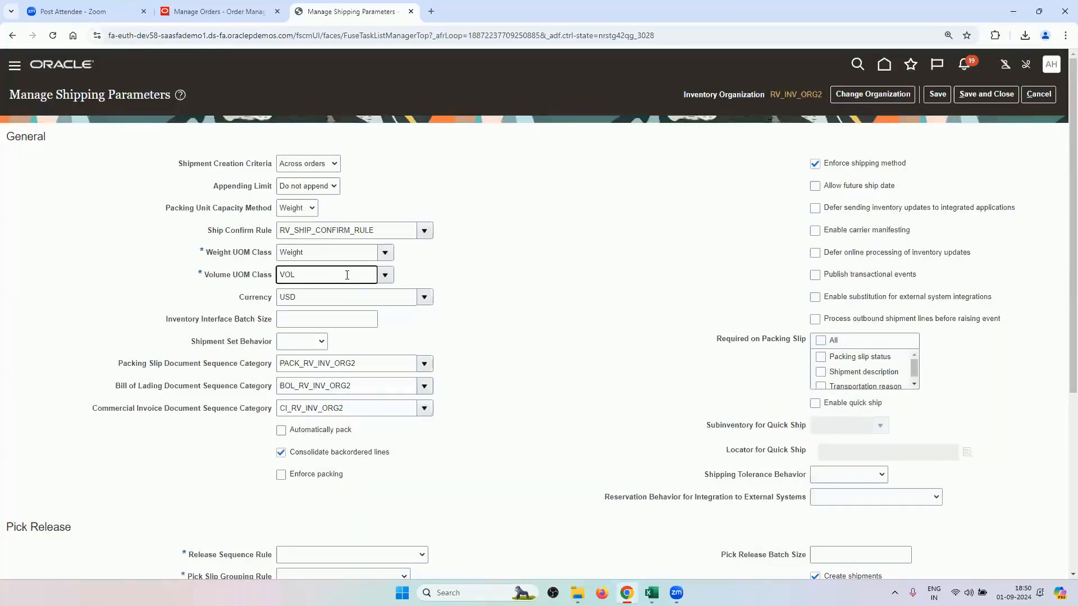
{"action": "type", "text": "UME"}
{"action": "key", "text": "Tab"}
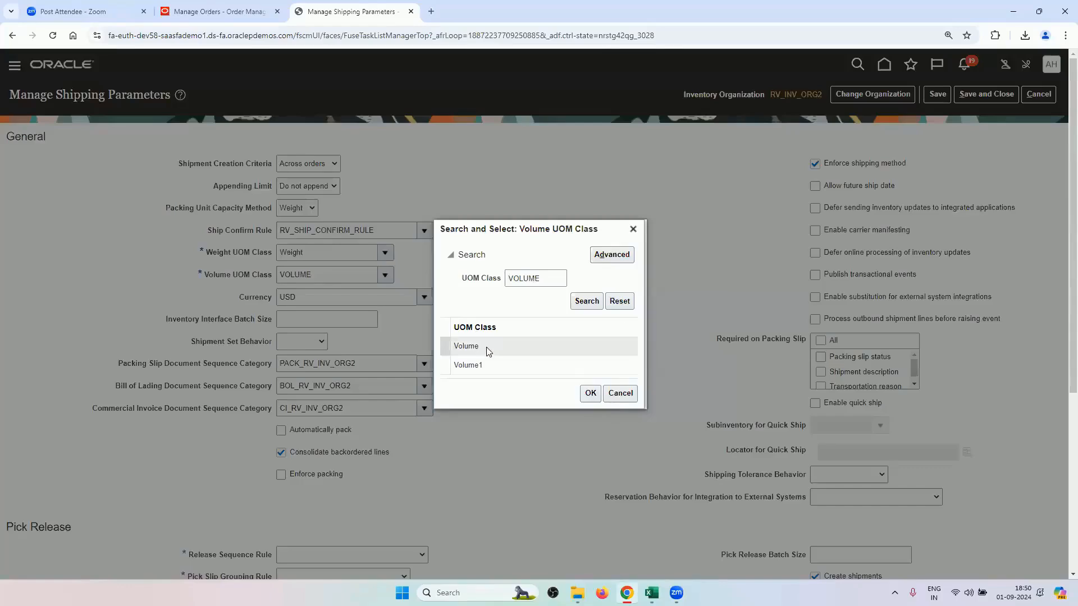
{"action": "left_click", "coordinate": [488, 349]}
{"action": "left_click", "coordinate": [590, 393]}
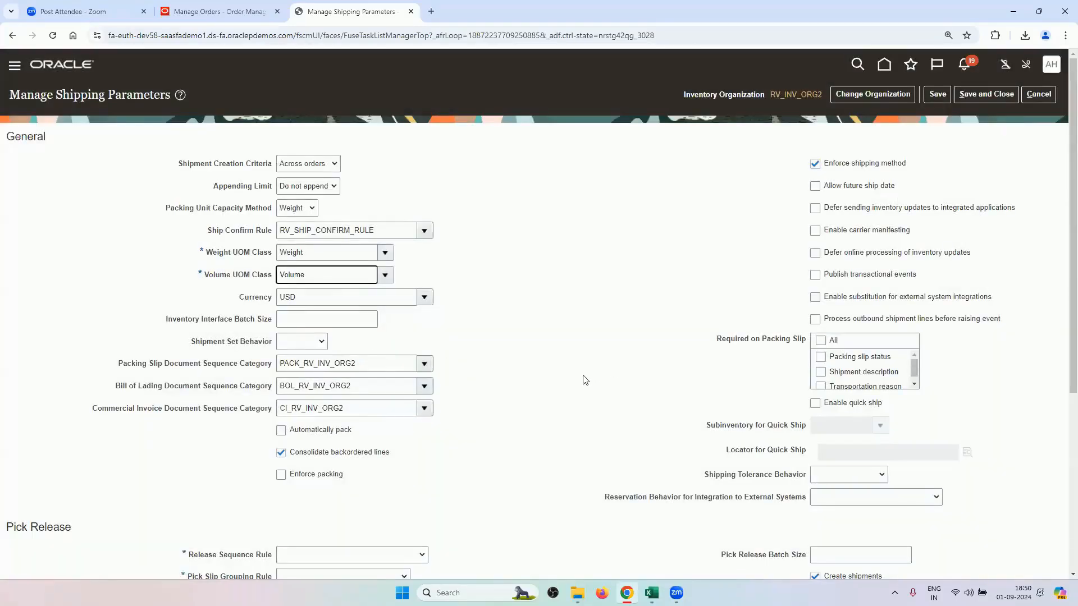
{"action": "left_click", "coordinate": [873, 164]}
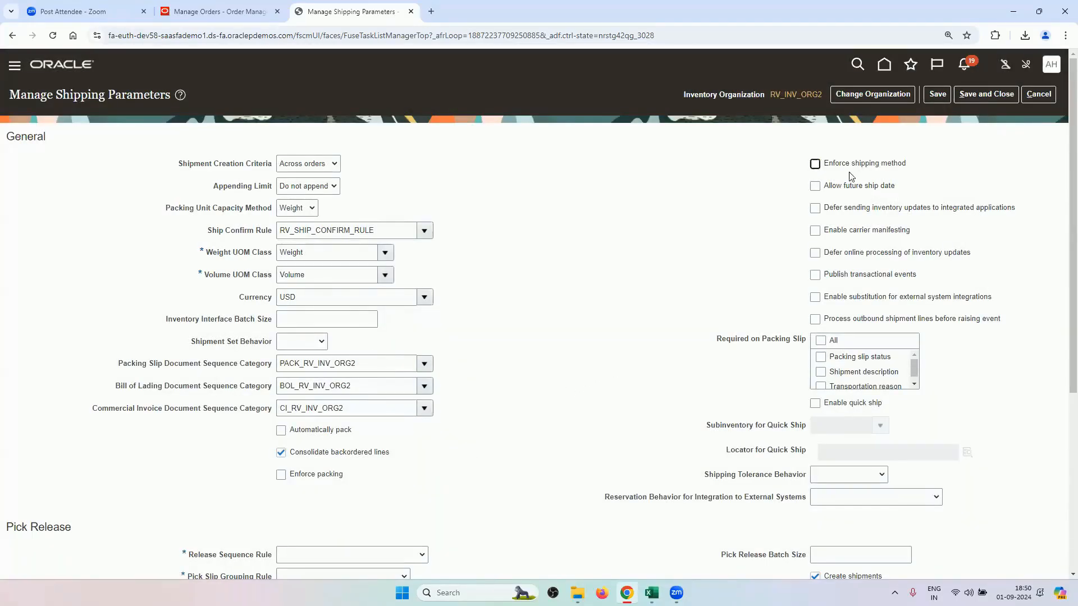
- In the Pick Release section for RV_INV_ORG2, set Release Sequence Rule to RV_RELEASE_SEQUENCE_RULE
{"action": "scroll", "coordinate": [638, 366], "scroll_direction": "down", "scroll_amount": 5}
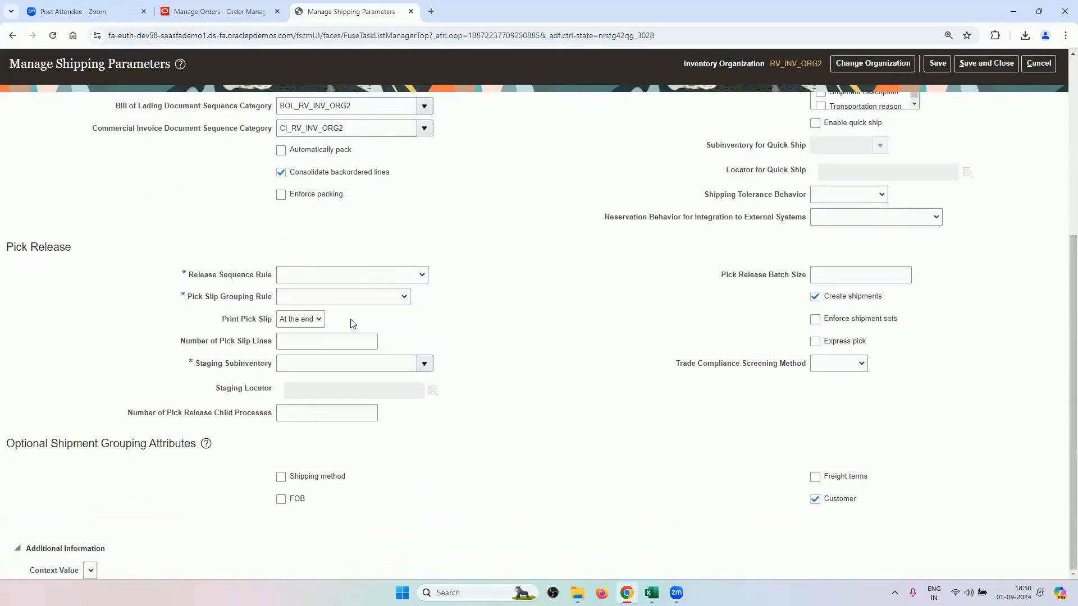
{"action": "left_click", "coordinate": [358, 276]}
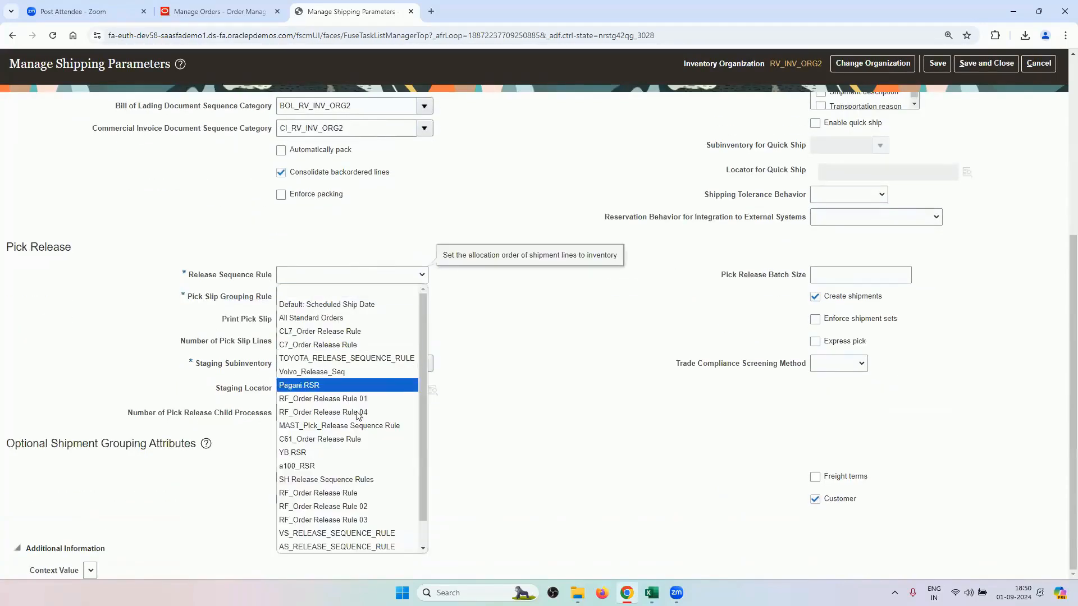
{"action": "scroll", "coordinate": [348, 525], "scroll_direction": "down", "scroll_amount": 1}
{"action": "left_click", "coordinate": [345, 519]}
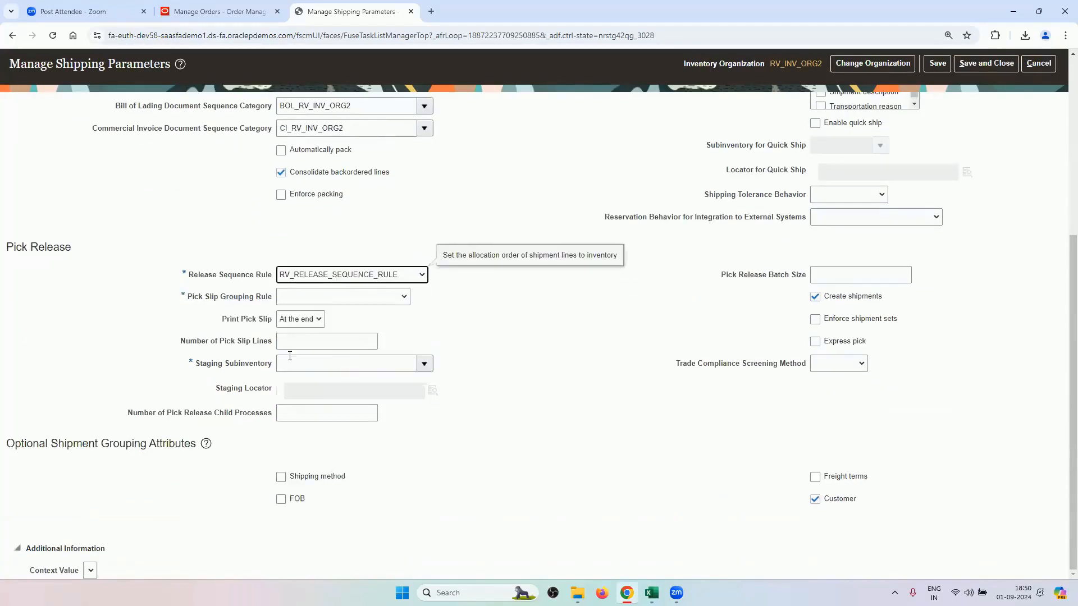
{"action": "left_click", "coordinate": [338, 296]}
{"action": "scroll", "coordinate": [347, 533], "scroll_direction": "down", "scroll_amount": 2}
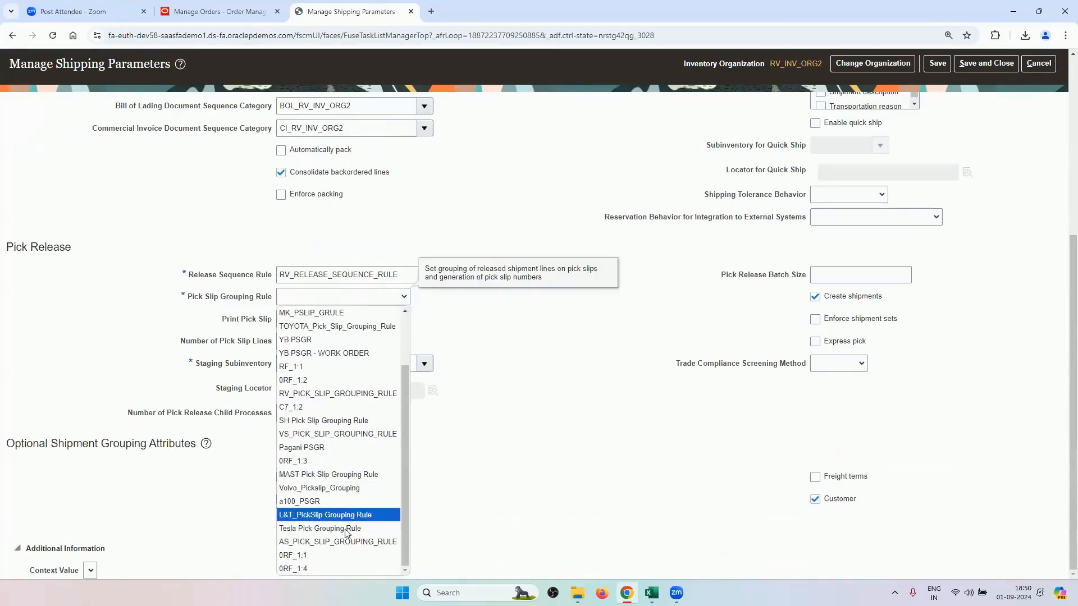
{"action": "scroll", "coordinate": [348, 483], "scroll_direction": "up", "scroll_amount": 2}
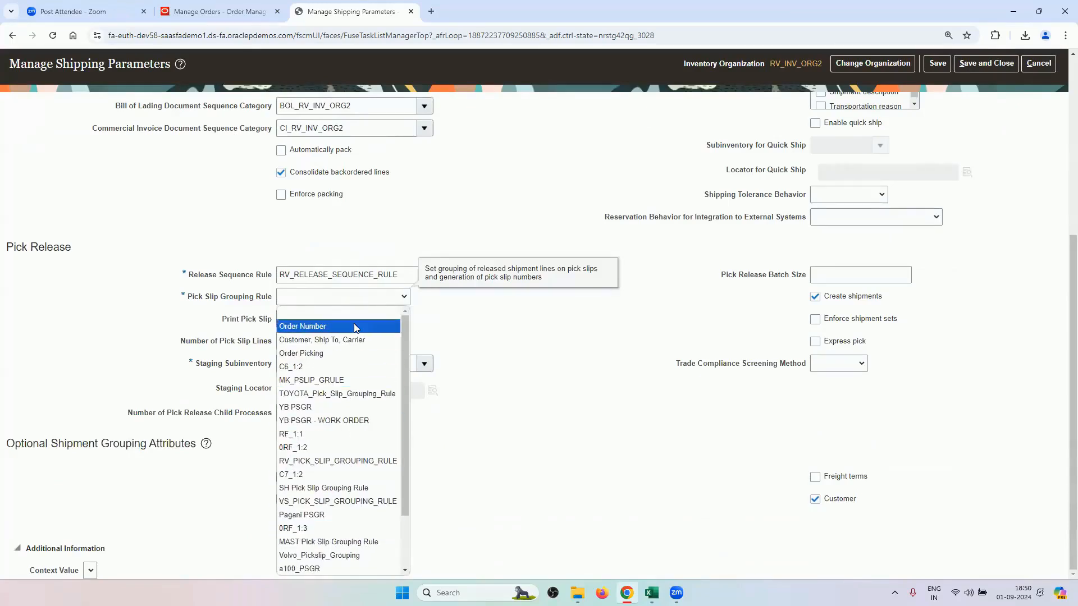
{"action": "scroll", "coordinate": [359, 421], "scroll_direction": "down", "scroll_amount": 2}
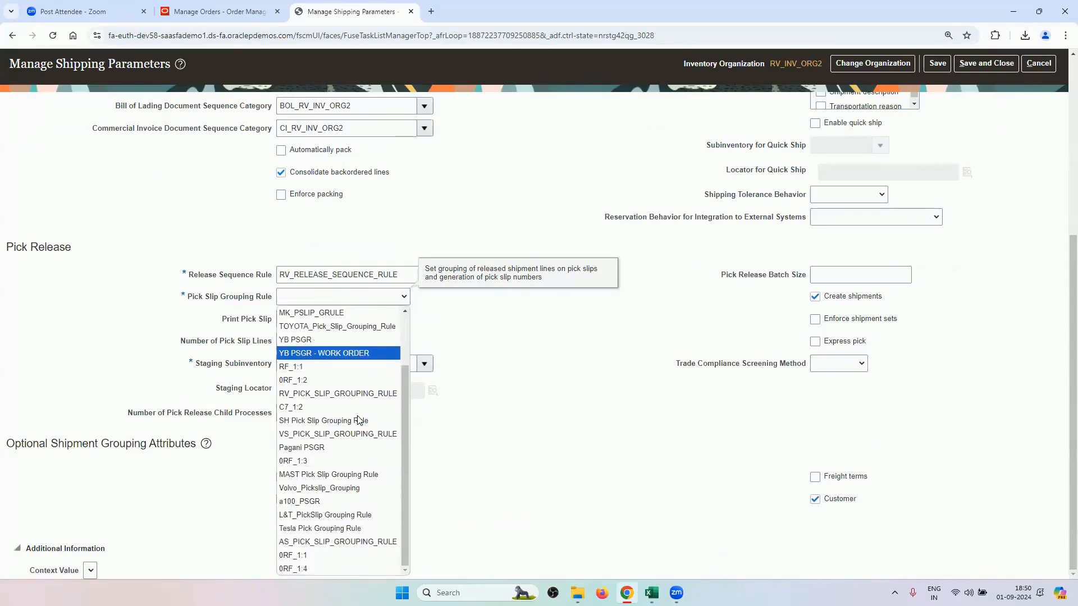
{"action": "scroll", "coordinate": [359, 421], "scroll_direction": "up", "scroll_amount": 2}
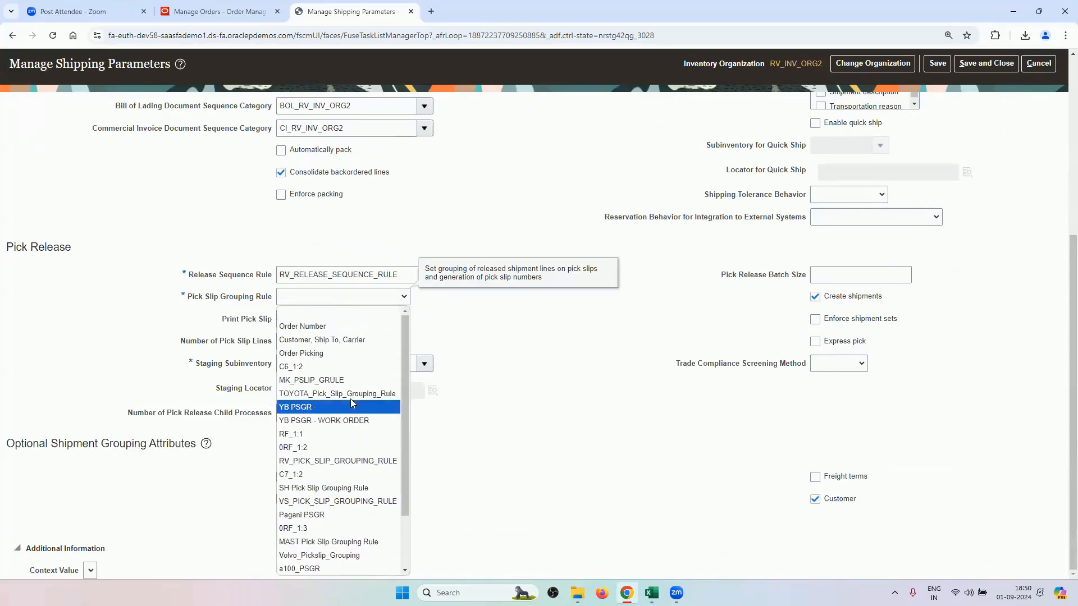
{"action": "key", "text": "Down"}
{"action": "key", "text": "Down"}
{"action": "key", "text": "Down"}
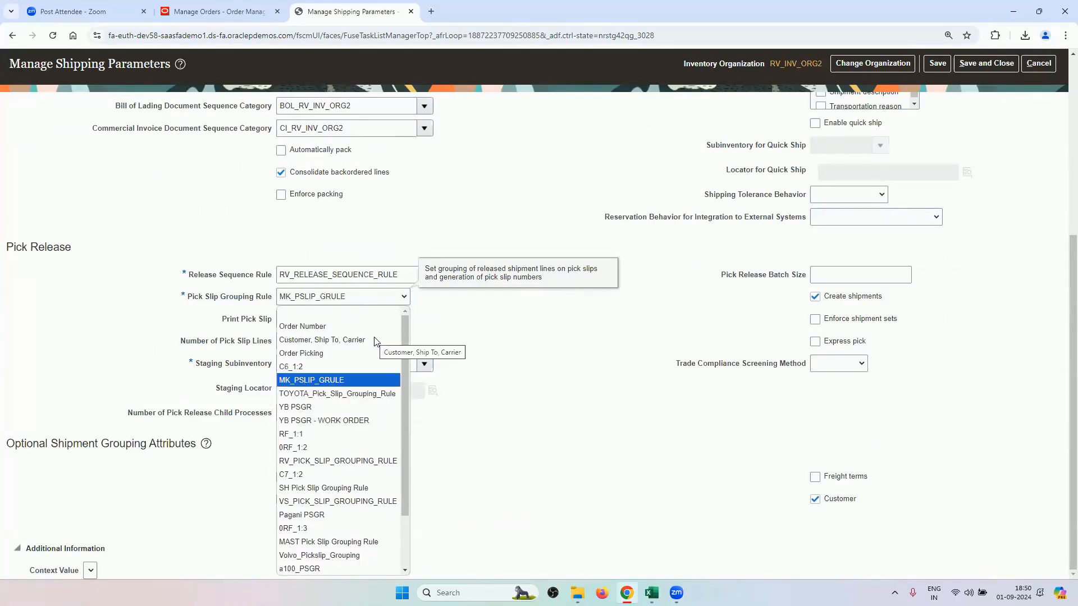
{"action": "key", "text": "Down"}
{"action": "key", "text": "Down"}
{"action": "key", "text": "Down"}
{"action": "key", "text": "Down"}
{"action": "key", "text": "Down"}
{"action": "key", "text": "Down"}
{"action": "key", "text": "Down"}
{"action": "key", "text": "Down"}
{"action": "key", "text": "Down"}
{"action": "key", "text": "Down"}
{"action": "key", "text": "Down"}
{"action": "key", "text": "Down"}
{"action": "key", "text": "Down"}
{"action": "key", "text": "Down"}
{"action": "key", "text": "Down"}
{"action": "key", "text": "Down"}
{"action": "key", "text": "Down"}
{"action": "key", "text": "Down"}
{"action": "key", "text": "Down"}
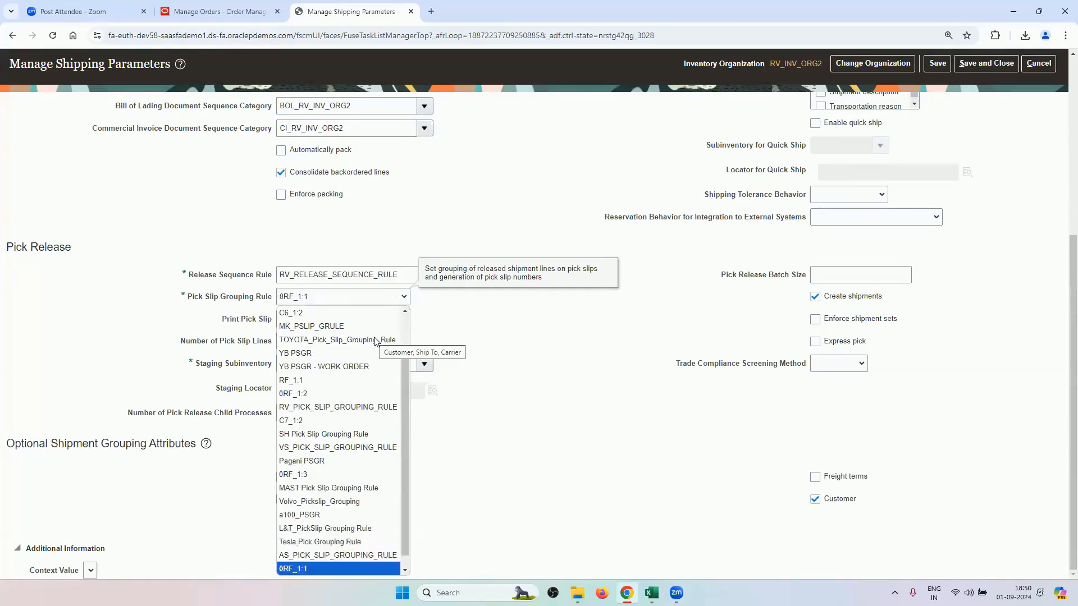
{"action": "left_click", "coordinate": [542, 393]}
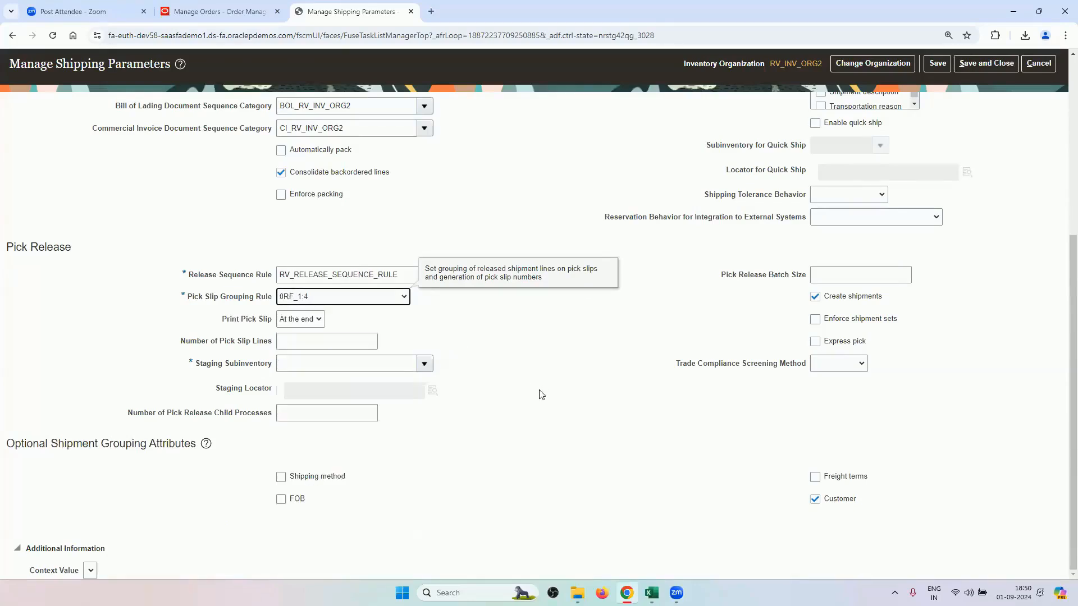
- Set the Pick Slip Grouping Rule for RV_INV_ORG2 to RV_PICK_SLIP_GROUPING_RULE
{"action": "left_click", "coordinate": [330, 303]}
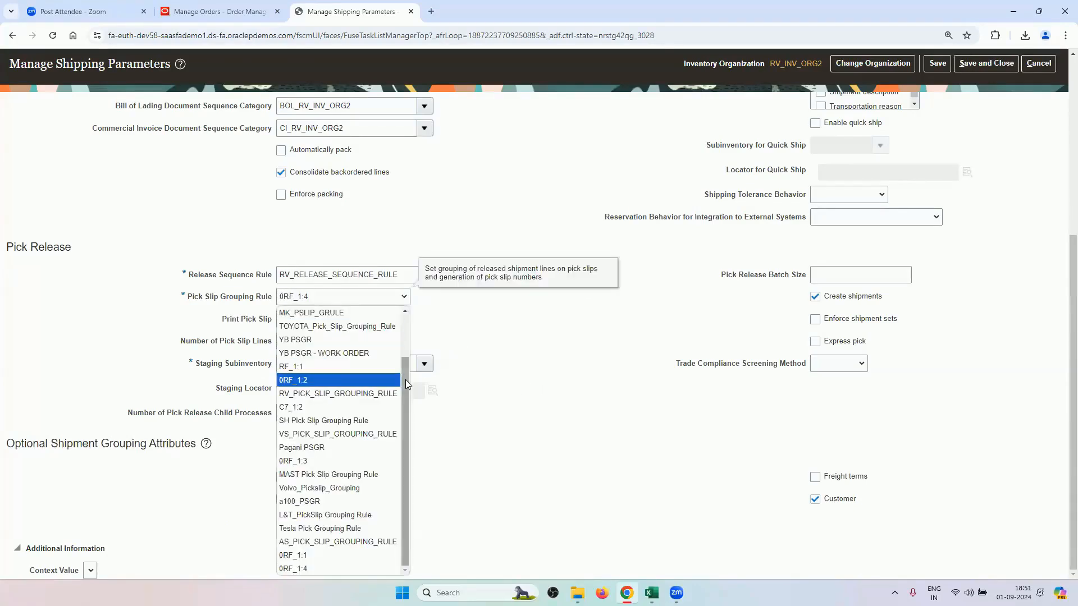
{"action": "mouse_move", "coordinate": [406, 379]}
{"action": "left_mouse_down"}
{"action": "mouse_move", "coordinate": [399, 344]}
{"action": "mouse_move", "coordinate": [400, 382]}
{"action": "left_mouse_up"}
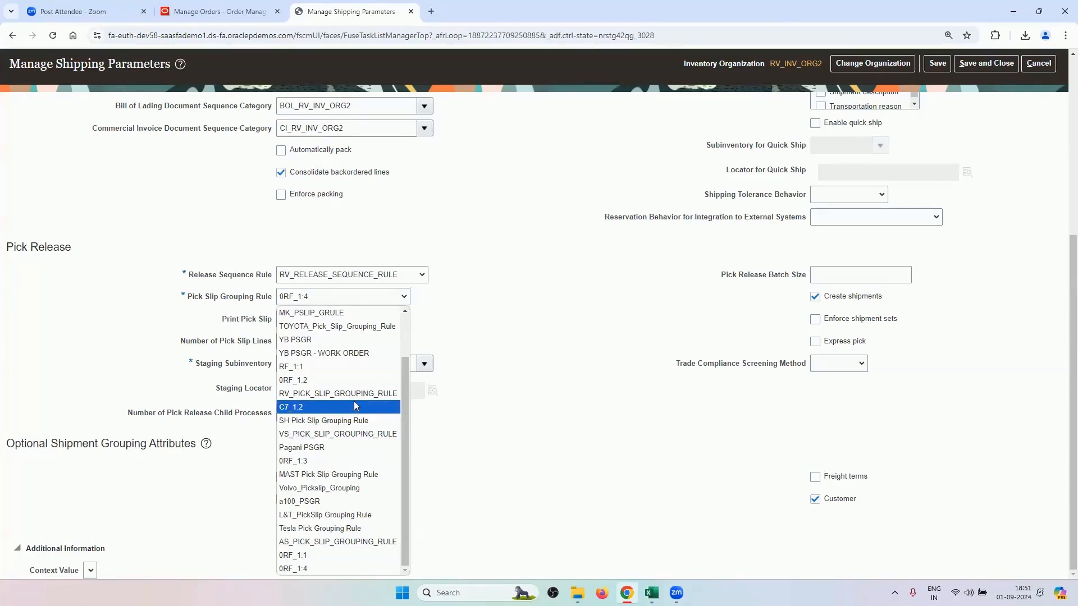
{"action": "left_click", "coordinate": [336, 394]}
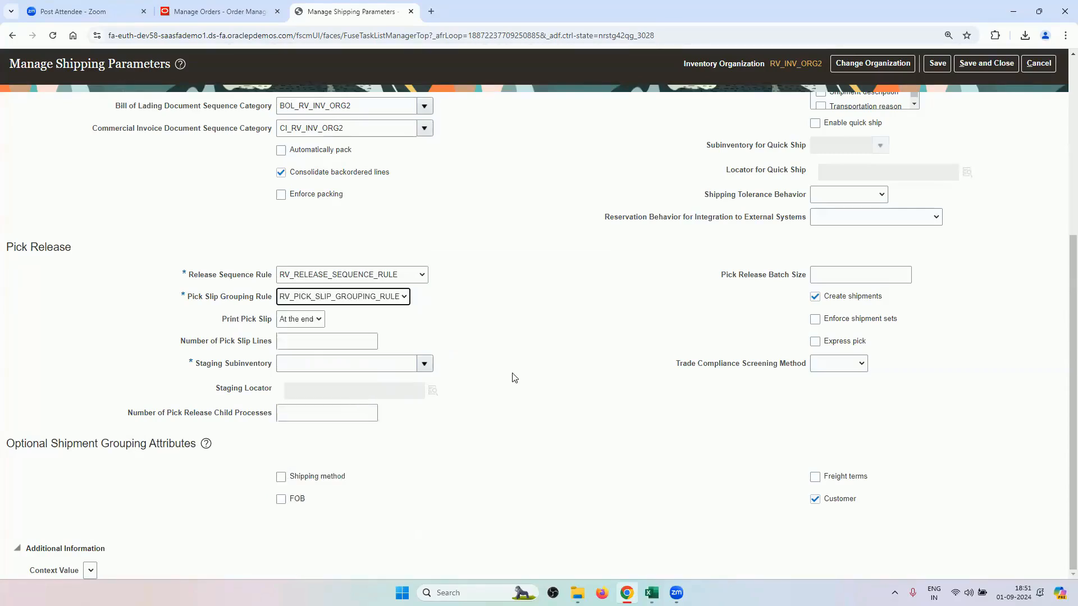
- Set the Staging Subinventory for RV_INV_ORG2 to RV_STAGE2, then save and close its shipping parameters
{"action": "left_click", "coordinate": [424, 363]}
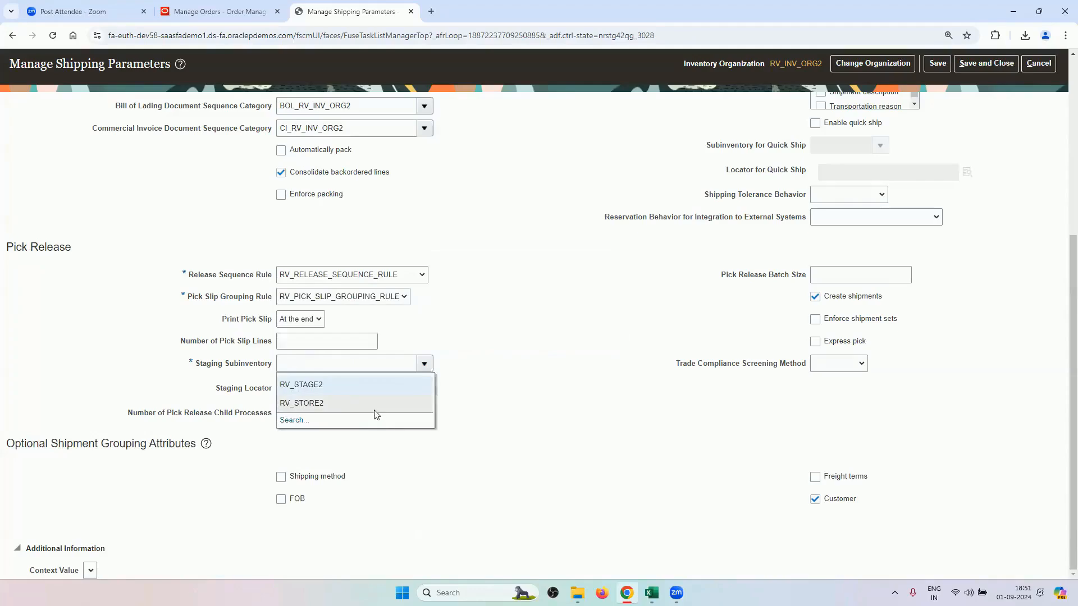
{"action": "left_click", "coordinate": [372, 393]}
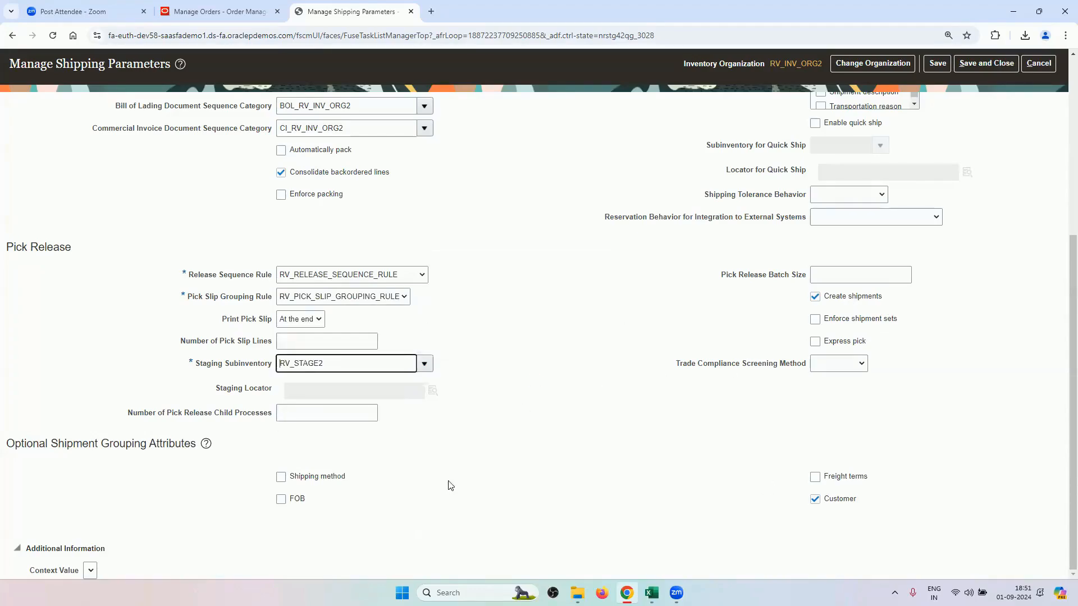
{"action": "scroll", "coordinate": [535, 449], "scroll_direction": "up", "scroll_amount": 2}
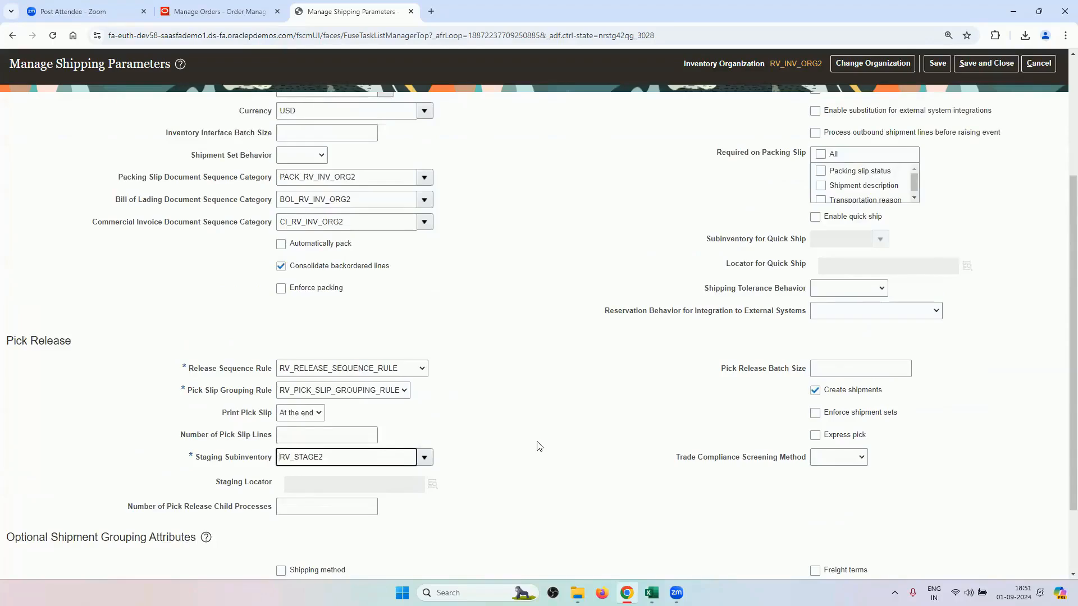
{"action": "scroll", "coordinate": [547, 443], "scroll_direction": "up", "scroll_amount": 2}
{"action": "scroll", "coordinate": [548, 442], "scroll_direction": "up", "scroll_amount": 2}
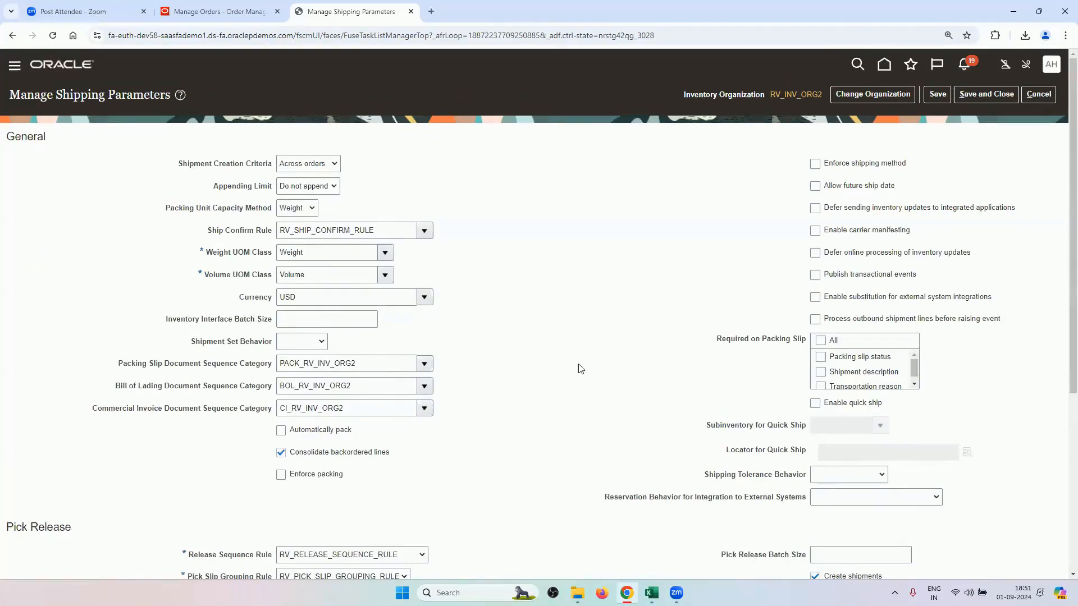
{"action": "scroll", "coordinate": [587, 349], "scroll_direction": "down", "scroll_amount": 5}
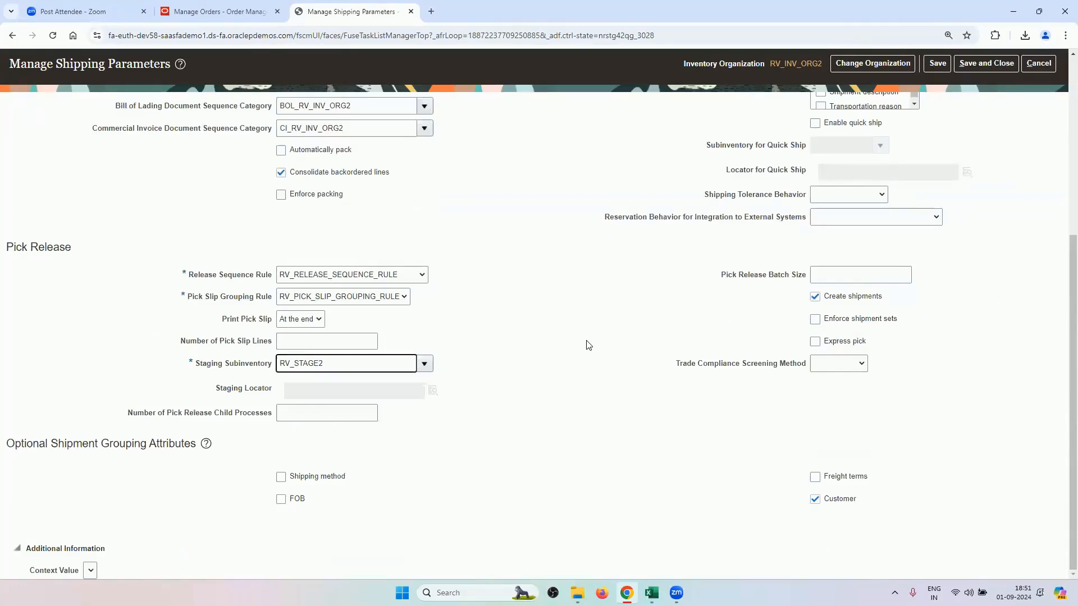
{"action": "scroll", "coordinate": [588, 344], "scroll_direction": "up", "scroll_amount": 5}
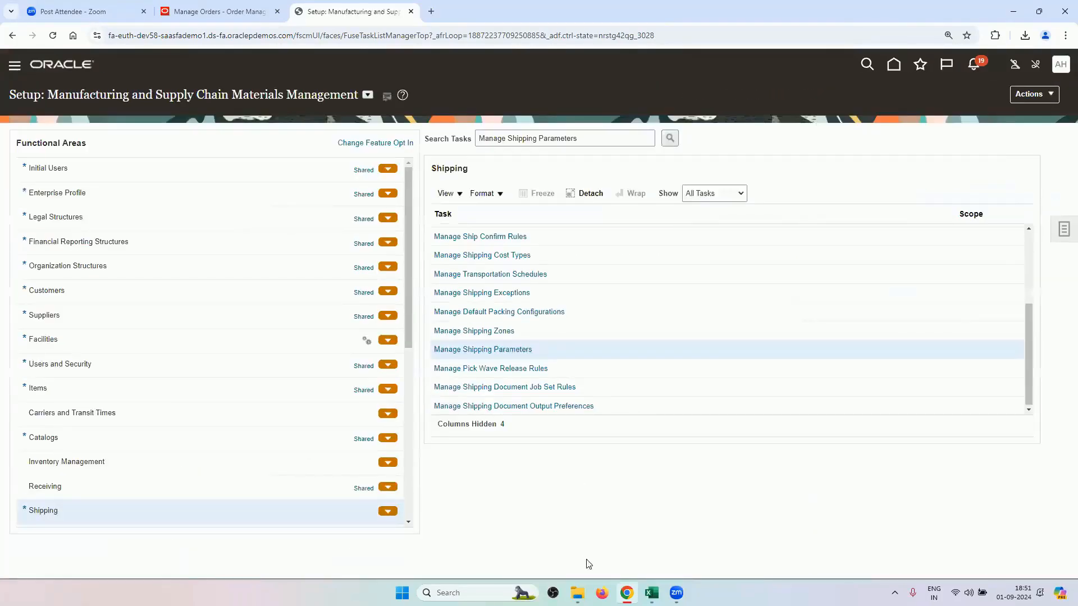
- Switch to Excel and review the shipping statuses, including the granular Picked status, on the Orchestration Cycle sheet
{"action": "key", "text": "alt+Tab"}
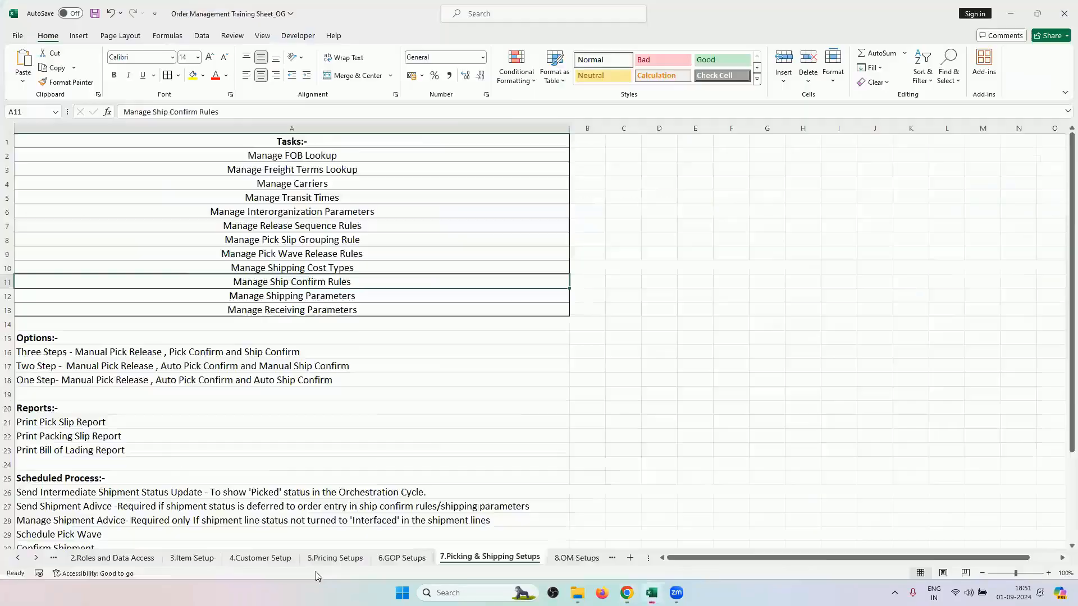
{"action": "left_click", "coordinate": [19, 558]}
{"action": "left_click", "coordinate": [19, 558]}
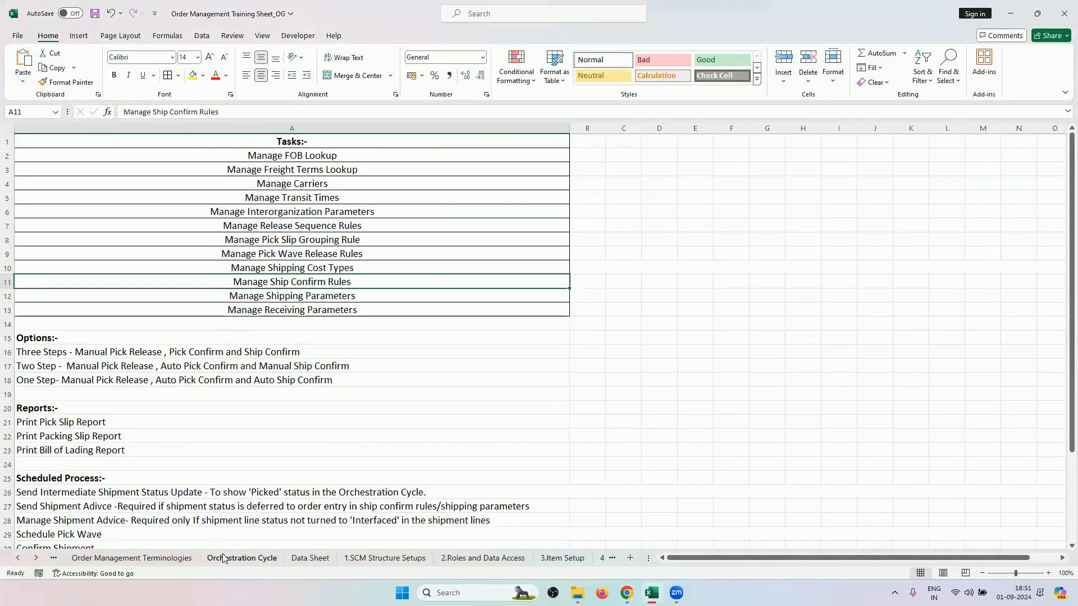
{"action": "left_click", "coordinate": [242, 558]}
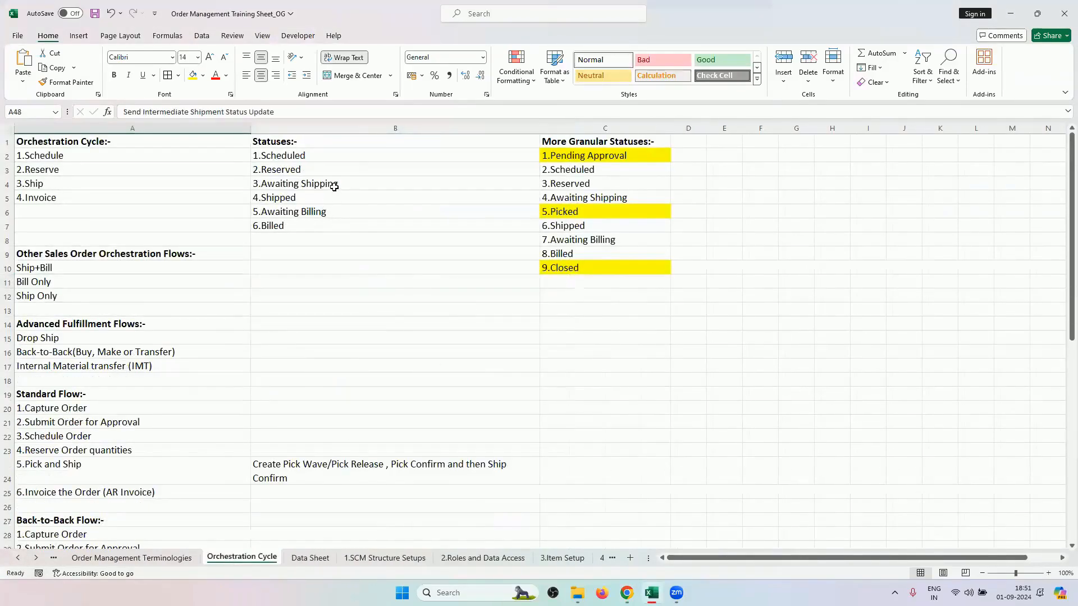
{"action": "left_click_drag", "start_coordinate": [335, 183], "coordinate": [328, 199]}
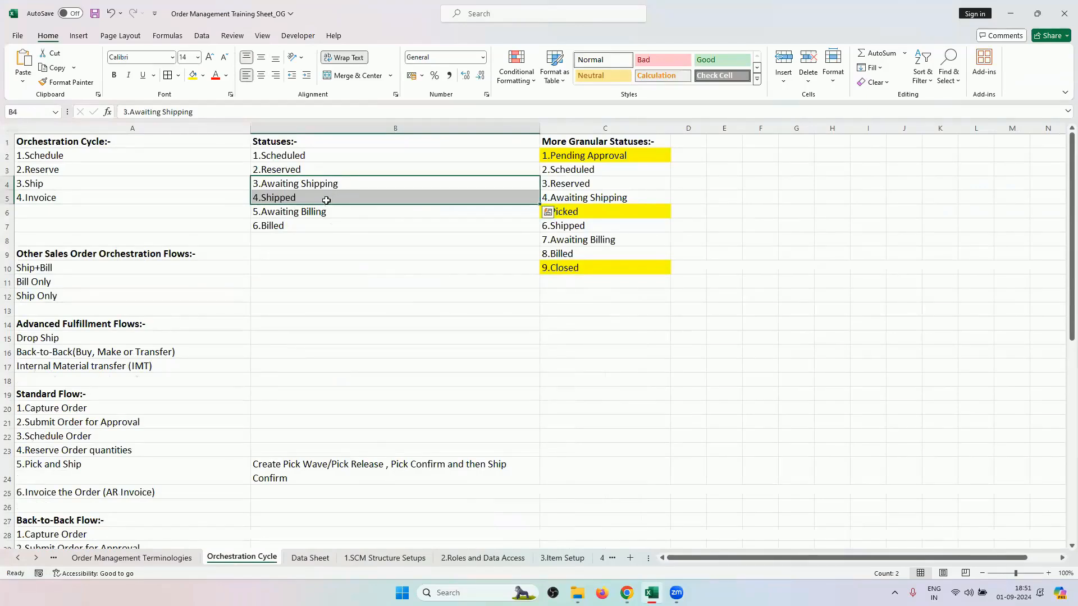
{"action": "left_click", "coordinate": [621, 211]}
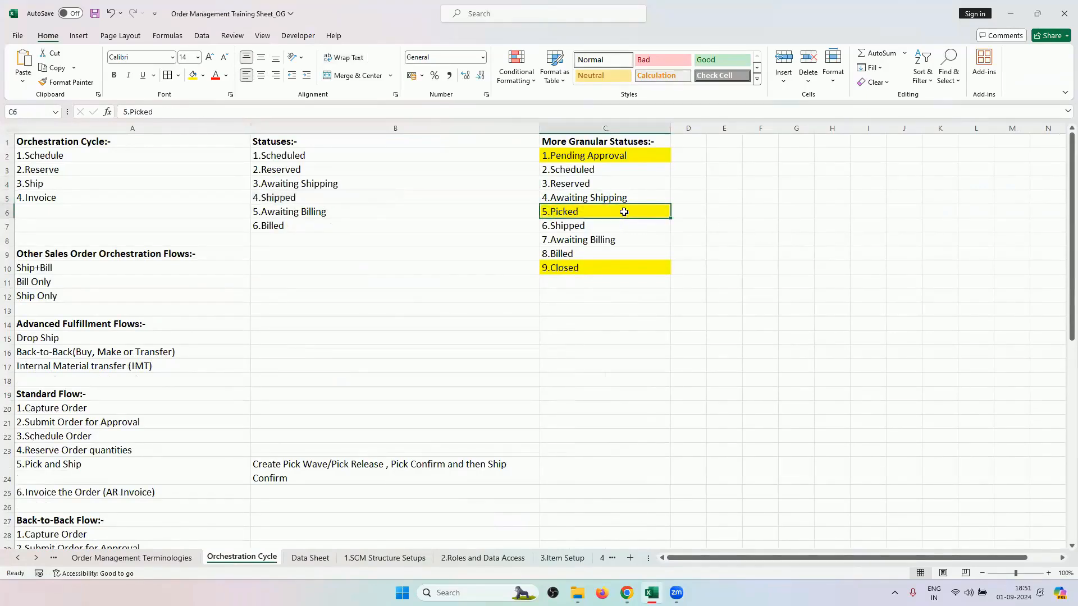
- Copy the task name Manage Pick Wave Release Rules from the 7.Picking & Shipping Setups sheet
{"action": "left_click", "coordinate": [37, 558]}
{"action": "left_click", "coordinate": [37, 557]}
{"action": "left_click", "coordinate": [36, 557]}
{"action": "left_click", "coordinate": [36, 558]}
{"action": "left_click", "coordinate": [36, 557]}
{"action": "left_click", "coordinate": [36, 557]}
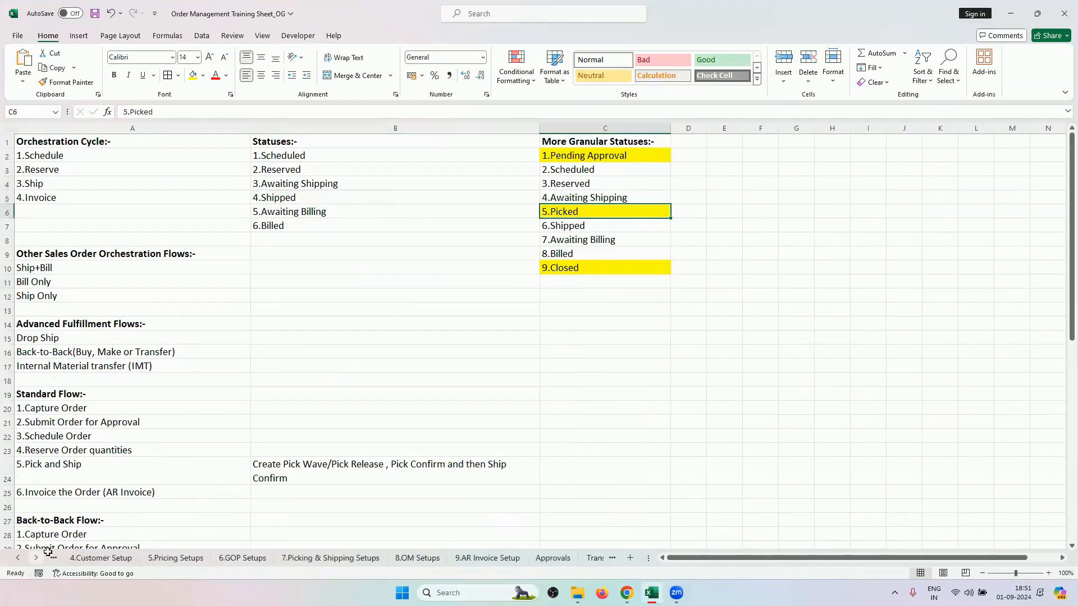
{"action": "left_click", "coordinate": [320, 561]}
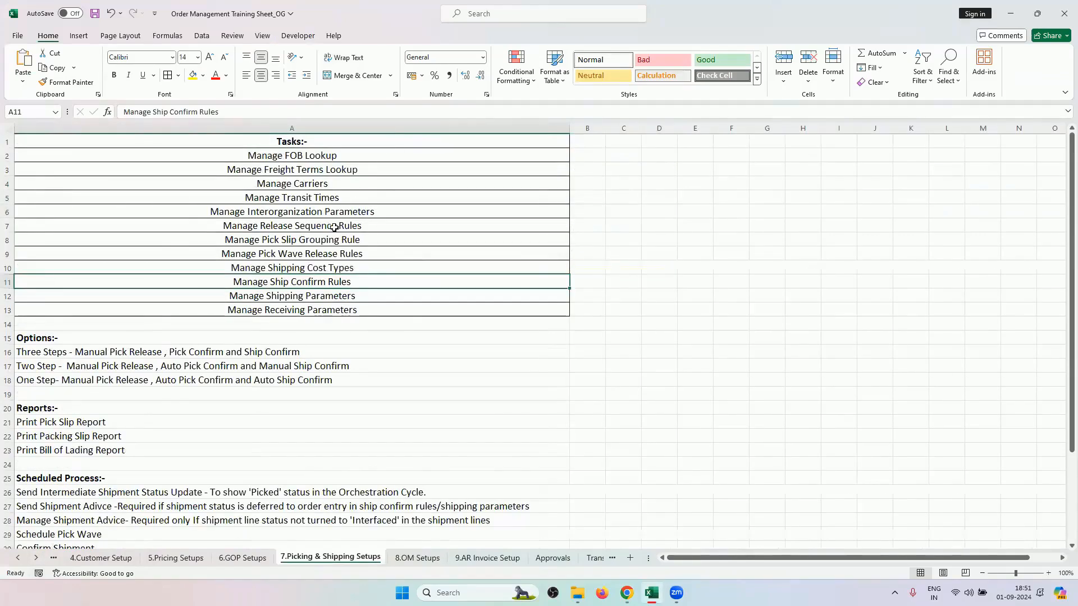
{"action": "left_click_drag", "start_coordinate": [335, 227], "coordinate": [335, 241]}
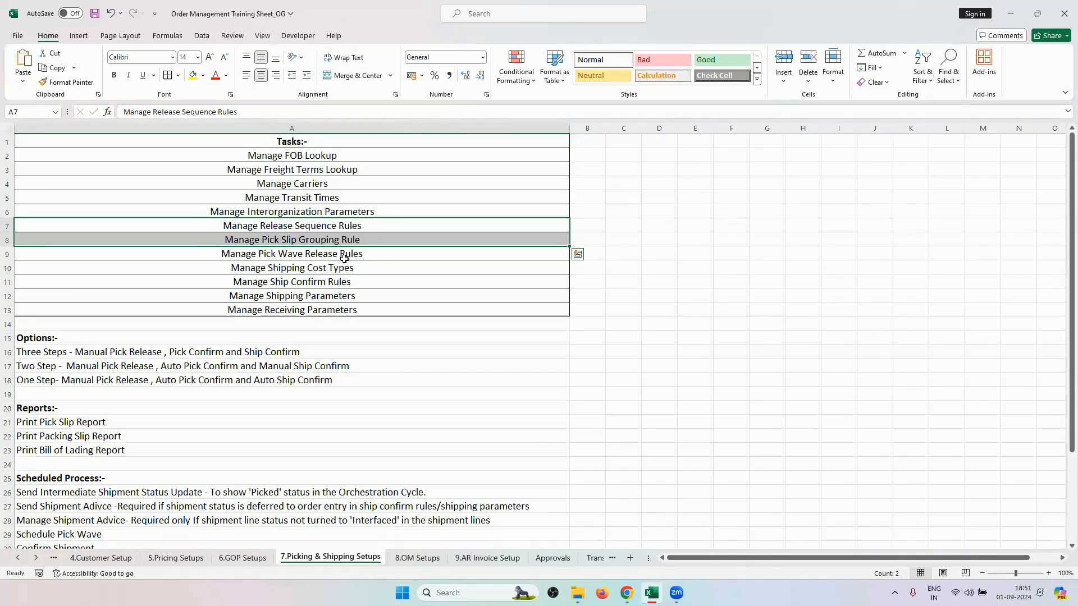
{"action": "left_click", "coordinate": [345, 256]}
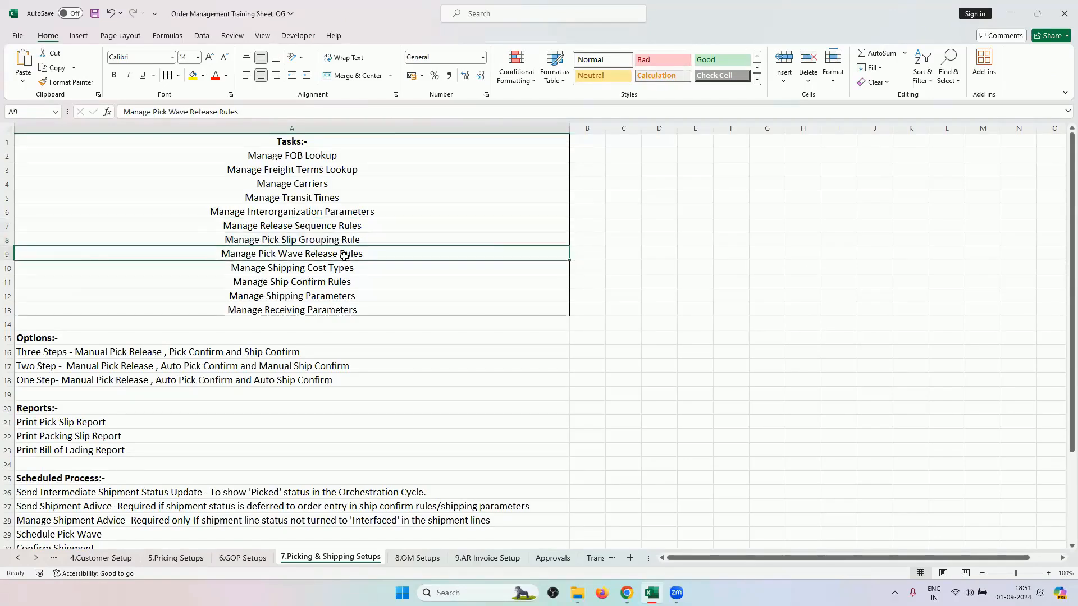
{"action": "key", "text": "ctrl+c"}
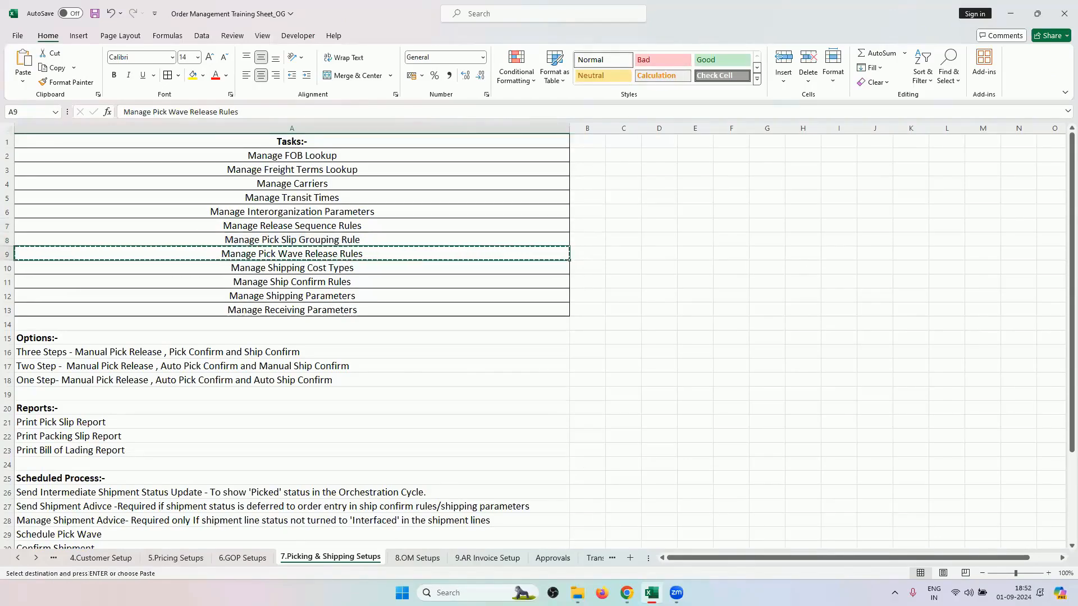
- Switch to Oracle Fusion in Chrome, enter Manage Pick Wave Release Rules as the task search, and open that task to create a rule
{"action": "left_click", "coordinate": [627, 593]}
{"action": "left_click", "coordinate": [600, 137]}
{"action": "key", "text": "ctrl+a"}
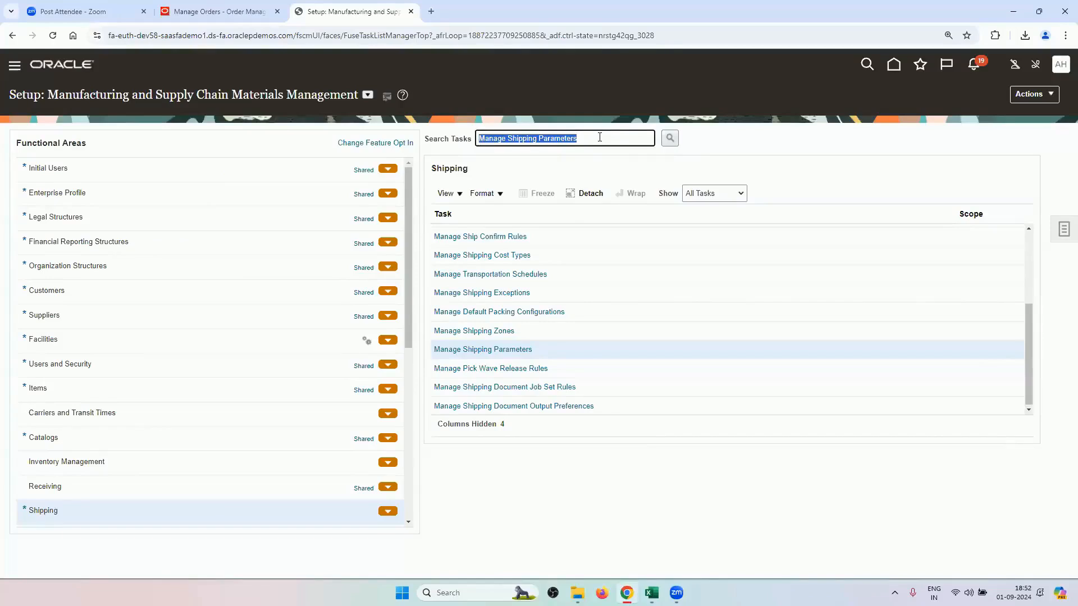
{"action": "key", "text": "BackSpace"}
{"action": "key", "text": "ctrl+v"}
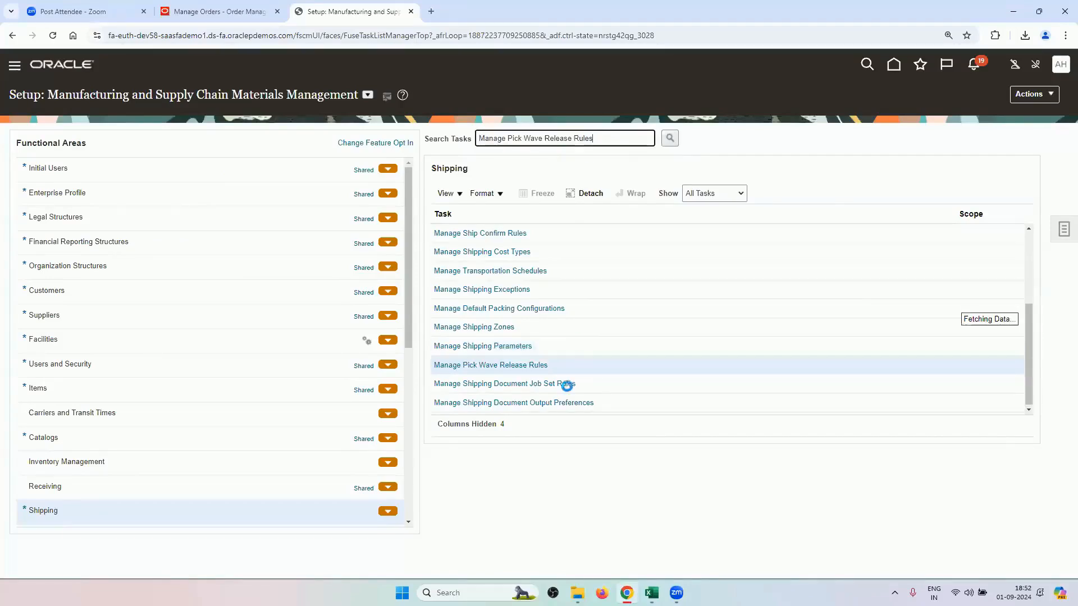
{"action": "left_click", "coordinate": [539, 369]}
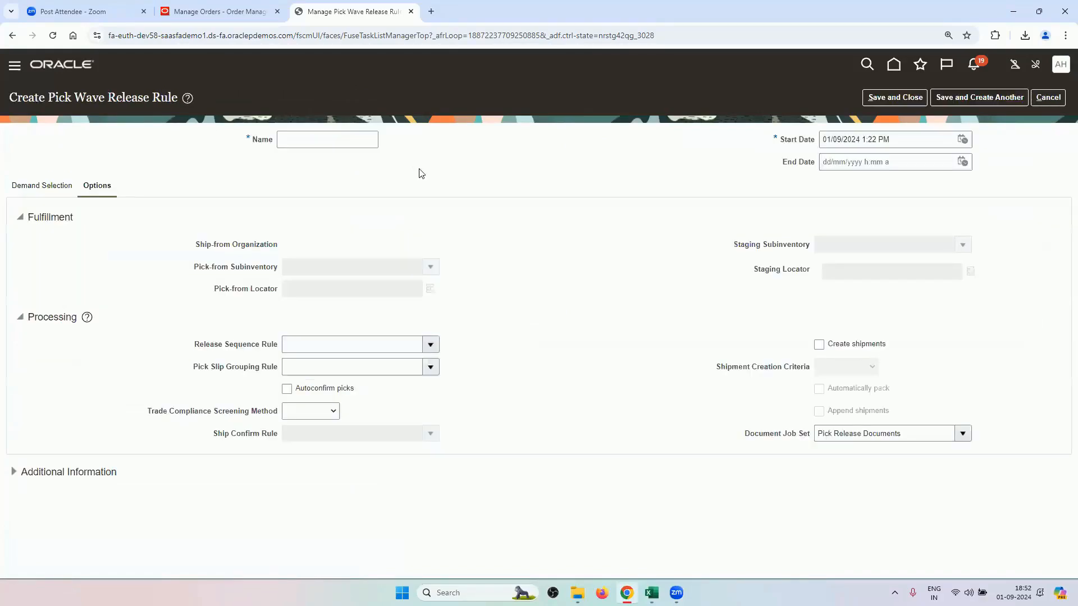
- Name the new pick wave release rule RV_PICK_WAVE_RELEASE_RULE1
{"action": "left_click", "coordinate": [334, 134]}
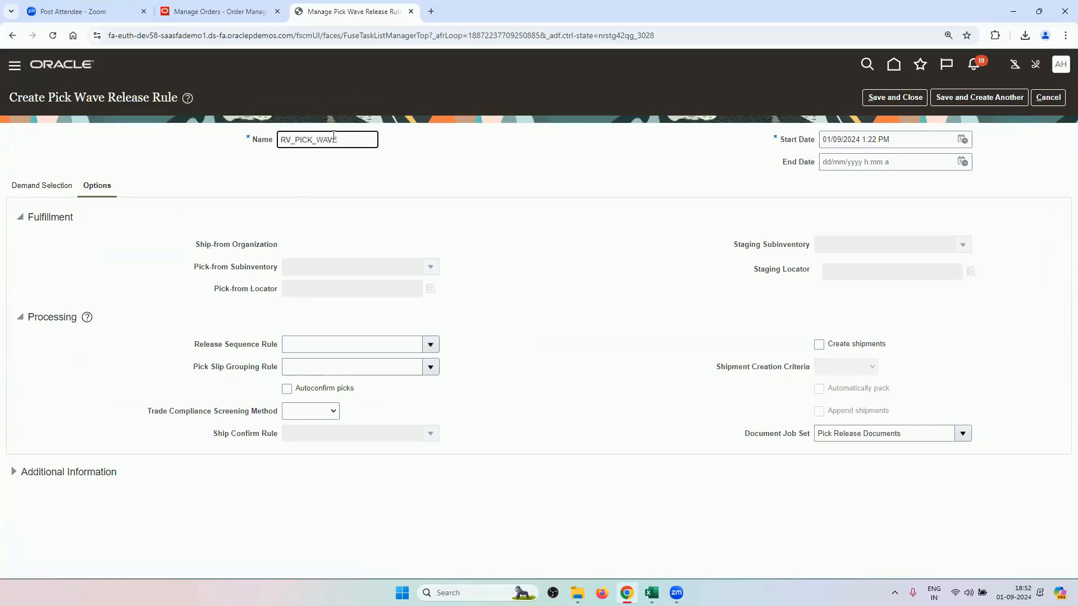
{"action": "type", "text": "LEASE"}
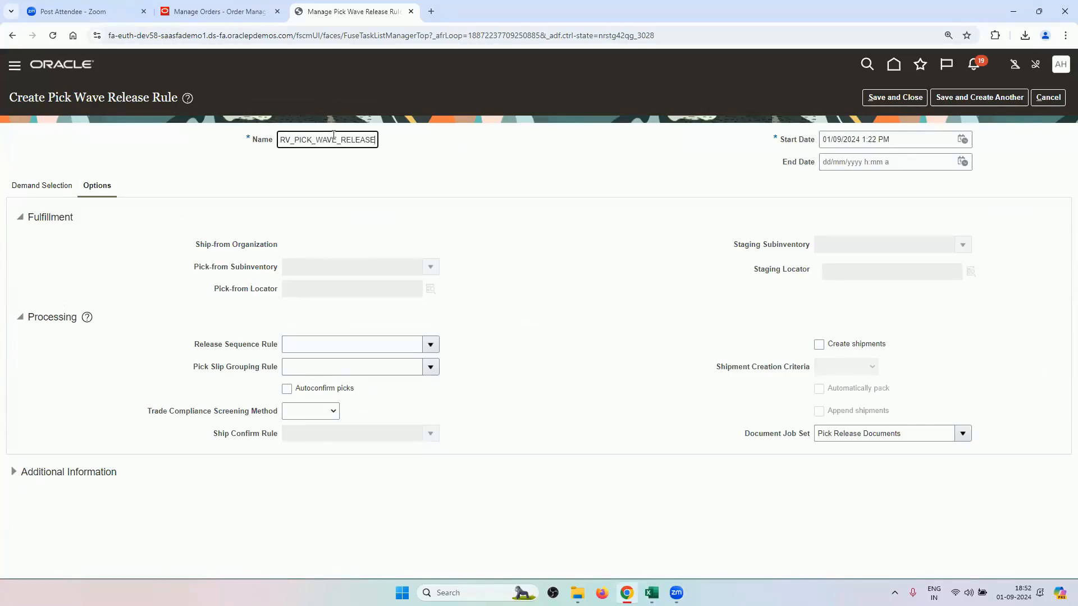
{"action": "type", "text": "_RULE1"}
{"action": "left_click", "coordinate": [351, 169]}
{"action": "left_click_drag", "start_coordinate": [297, 140], "coordinate": [392, 132]}
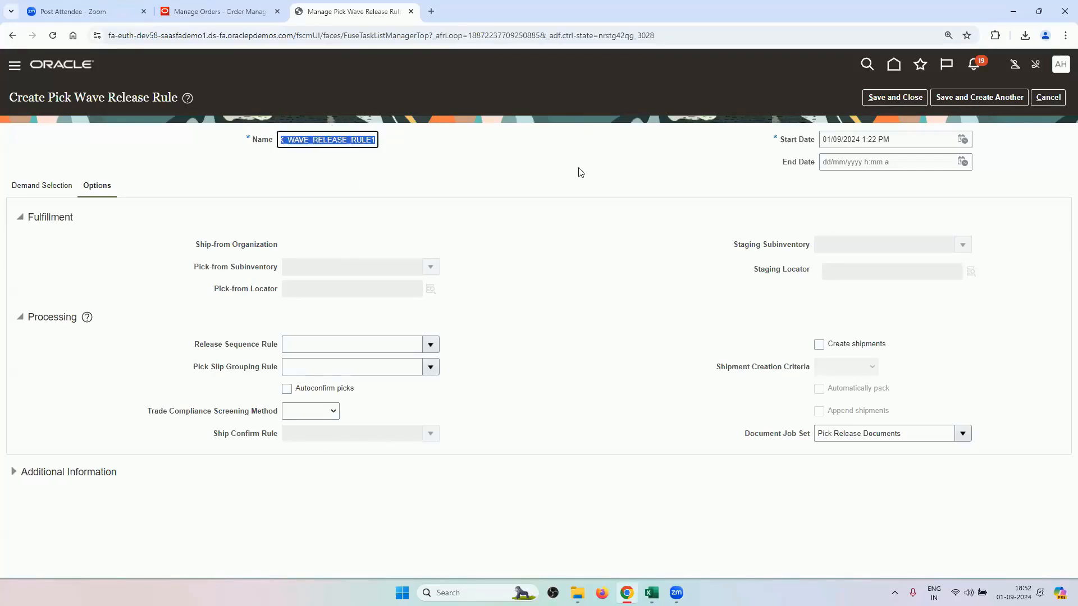
{"action": "left_click", "coordinate": [408, 244]}
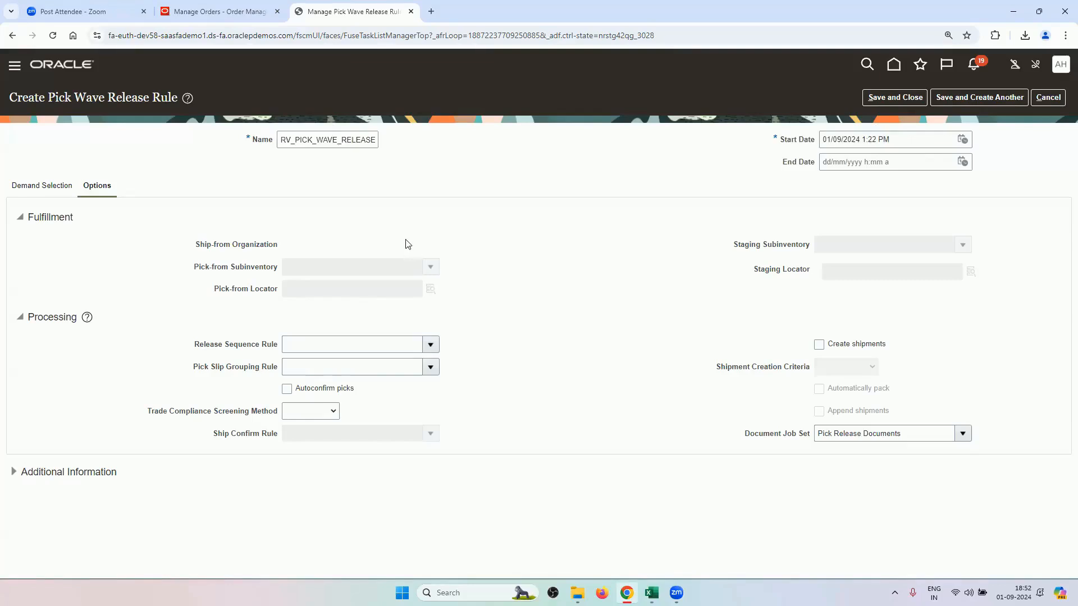
- In the rule's demand selection, search organizations for RV and assign RV_INV_ORG1 as the Ship-from Organization
{"action": "left_click", "coordinate": [55, 188]}
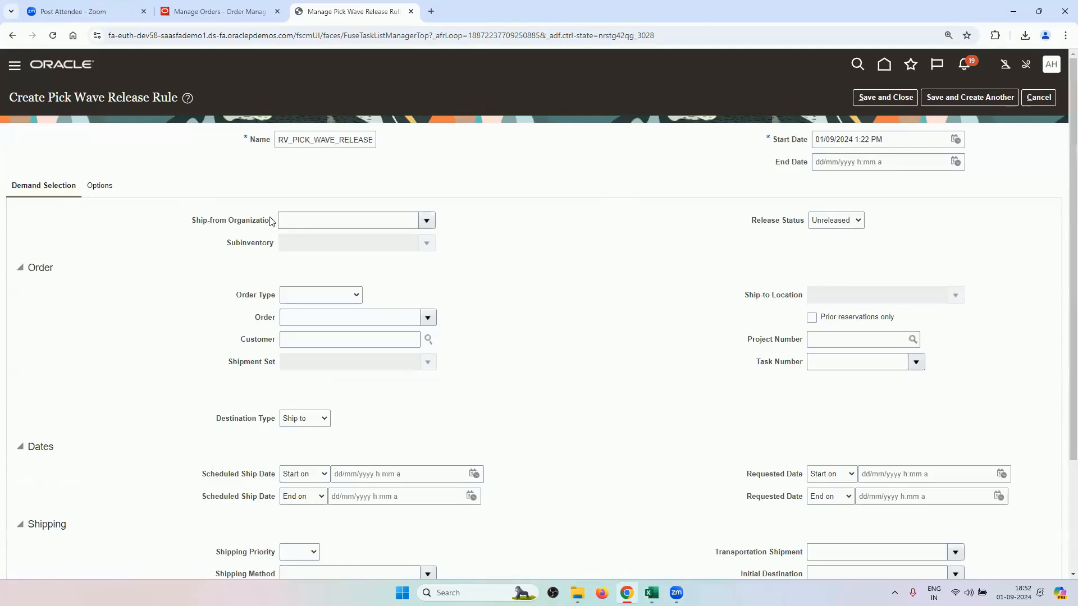
{"action": "left_click", "coordinate": [427, 220]}
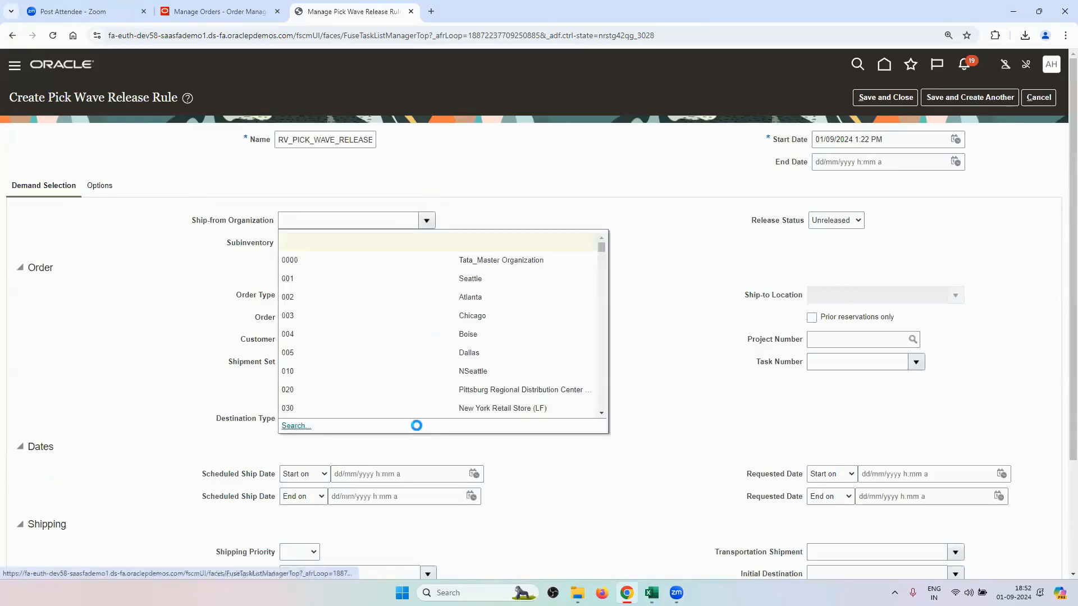
{"action": "left_click", "coordinate": [416, 425]}
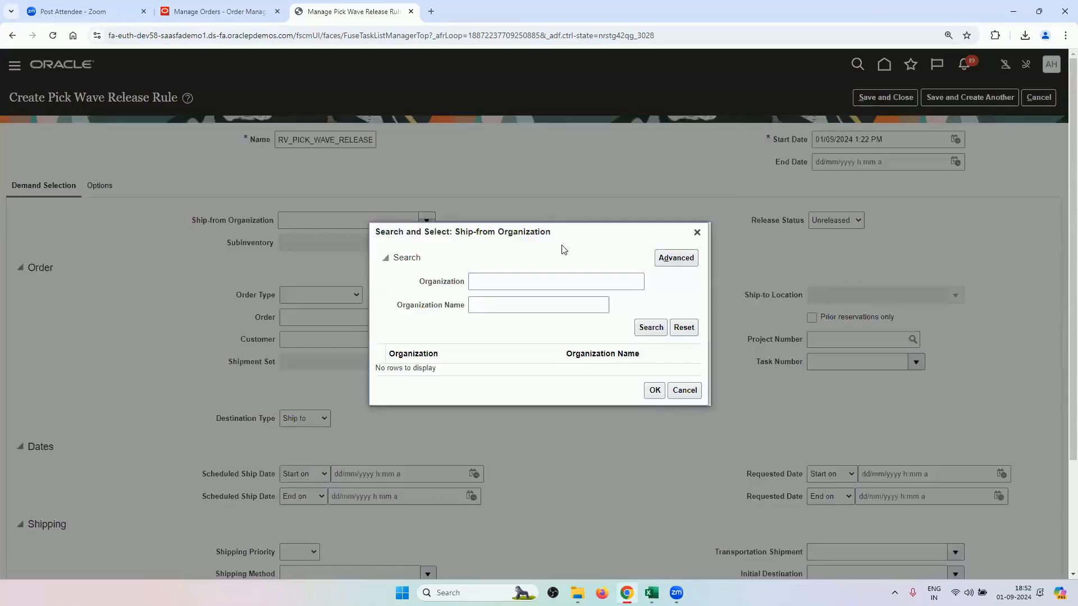
{"action": "left_click", "coordinate": [549, 280]}
{"action": "type", "text": "RV"}
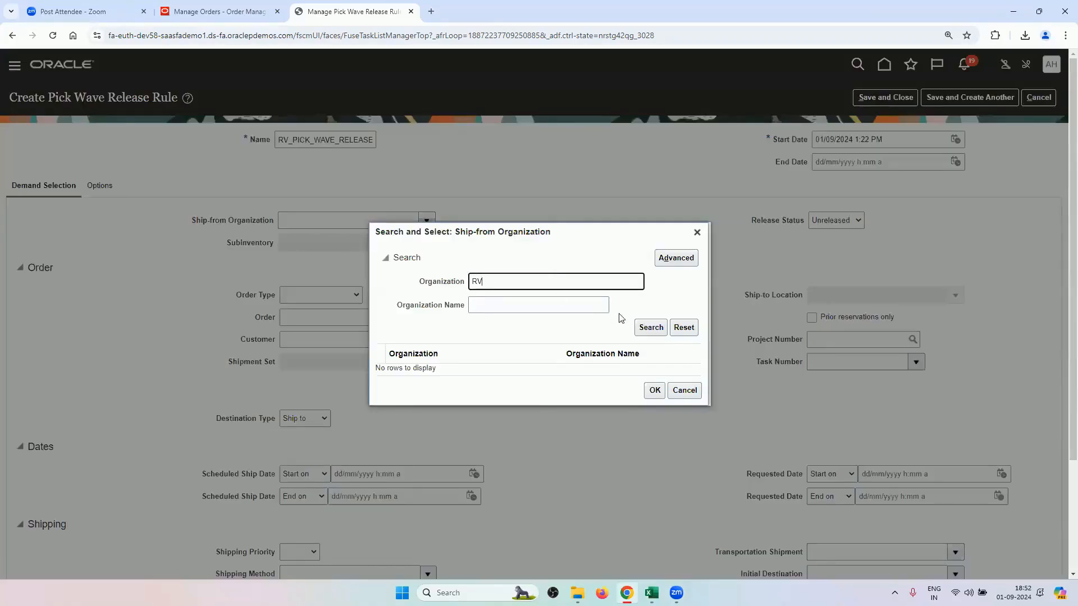
{"action": "left_click", "coordinate": [651, 328]}
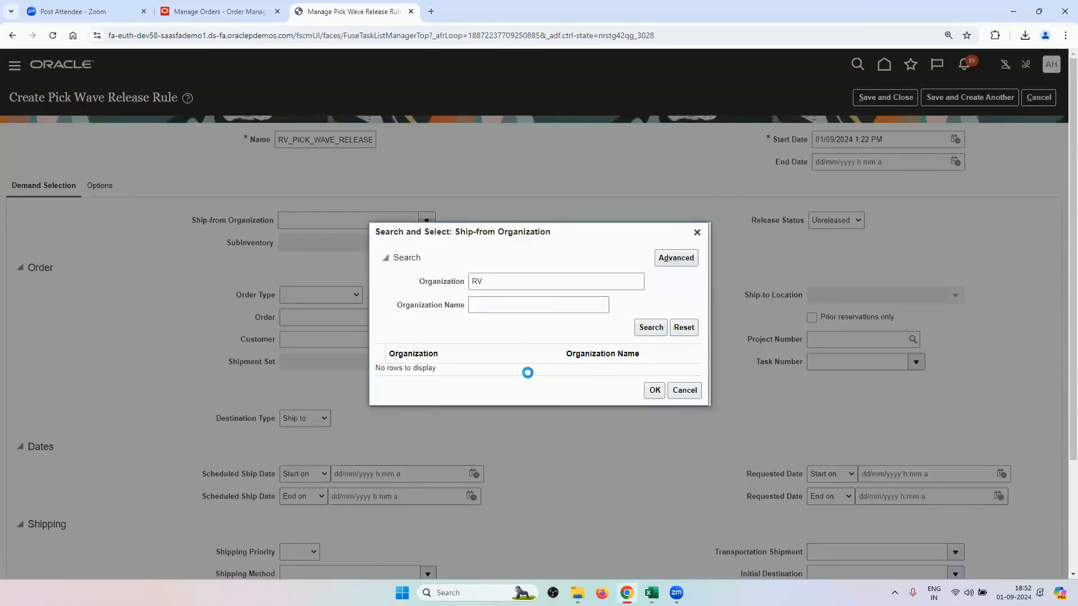
{"action": "left_click", "coordinate": [534, 358]}
{"action": "left_click", "coordinate": [654, 405]}
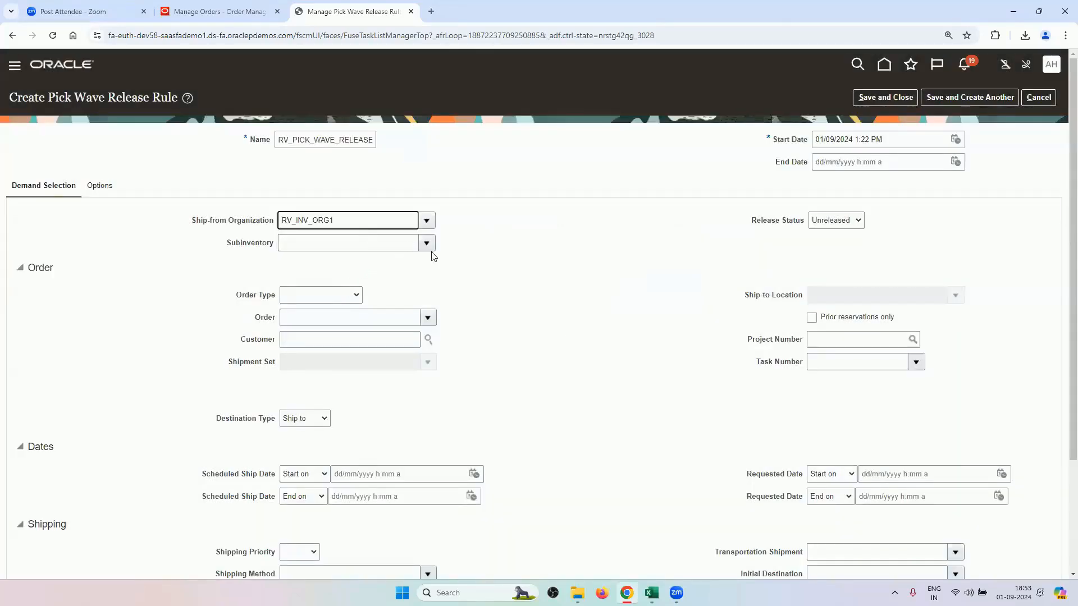
- Check which Order Type options are available for the pick wave release rule
{"action": "left_click", "coordinate": [348, 296]}
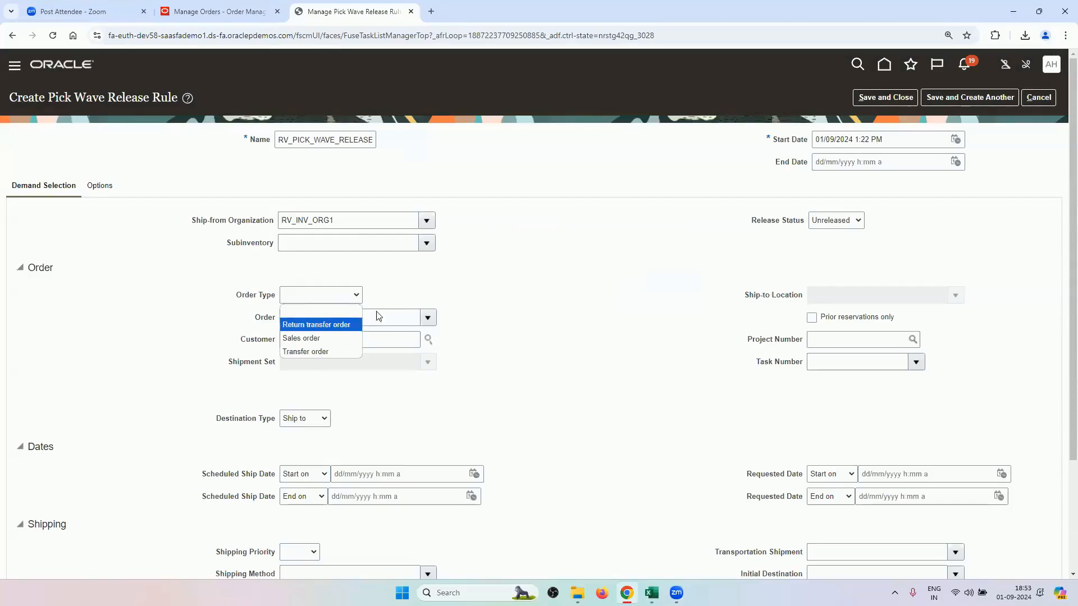
{"action": "left_click", "coordinate": [402, 298]}
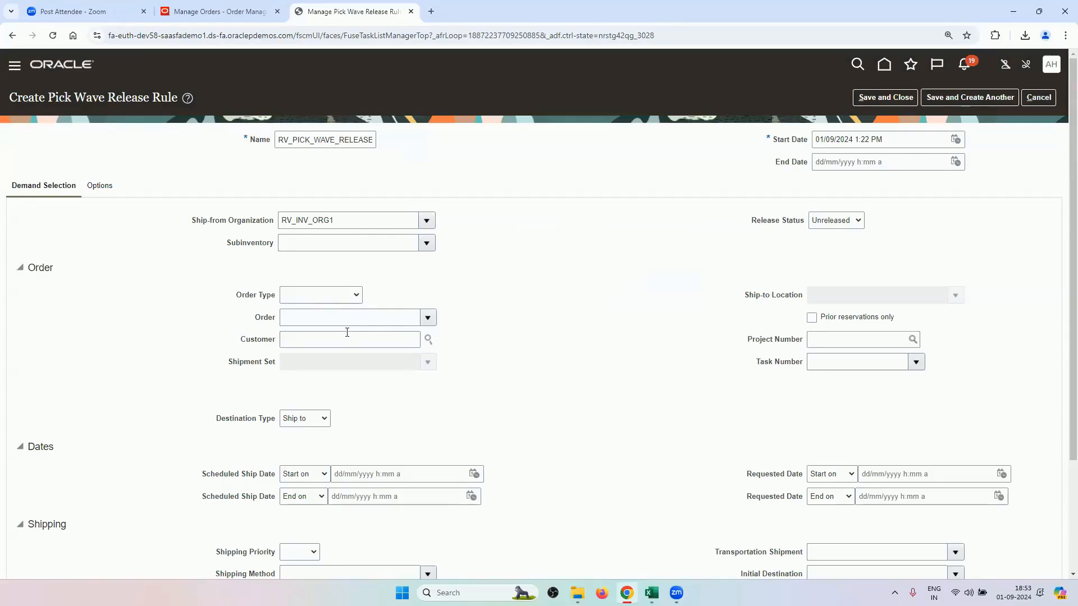
{"action": "left_click", "coordinate": [334, 296]}
{"action": "left_click", "coordinate": [335, 298]}
{"action": "left_click", "coordinate": [335, 297]}
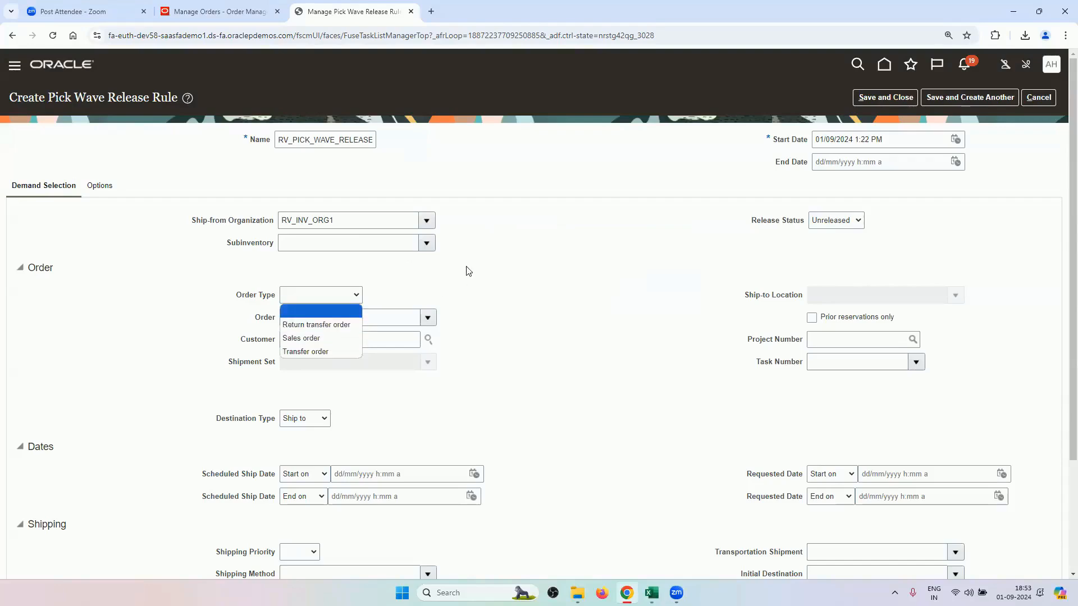
{"action": "left_click", "coordinate": [486, 287]}
- Set the rule's Shipping Method to RV_CARRIER-Air-Next day air
{"action": "scroll", "coordinate": [554, 358], "scroll_direction": "down", "scroll_amount": 3}
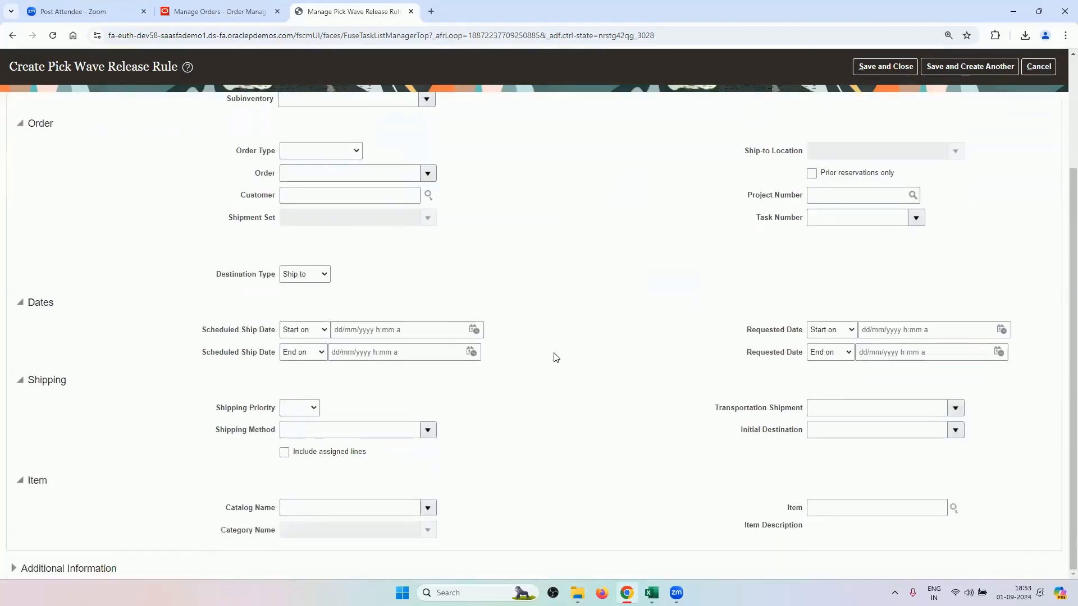
{"action": "left_click", "coordinate": [413, 431]}
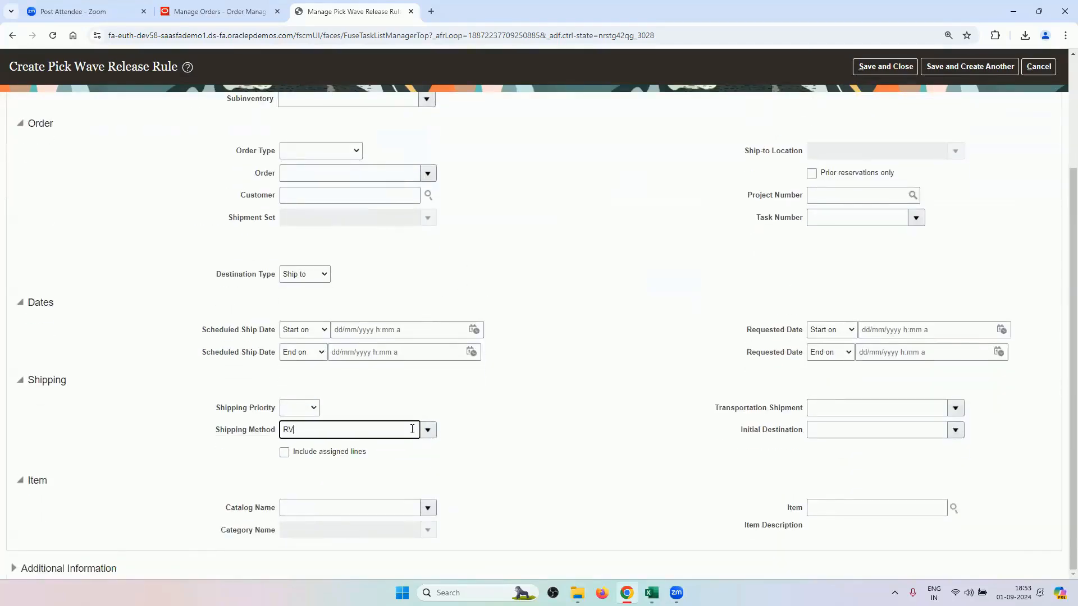
{"action": "type", "text": "RV"}
{"action": "key", "text": "Tab"}
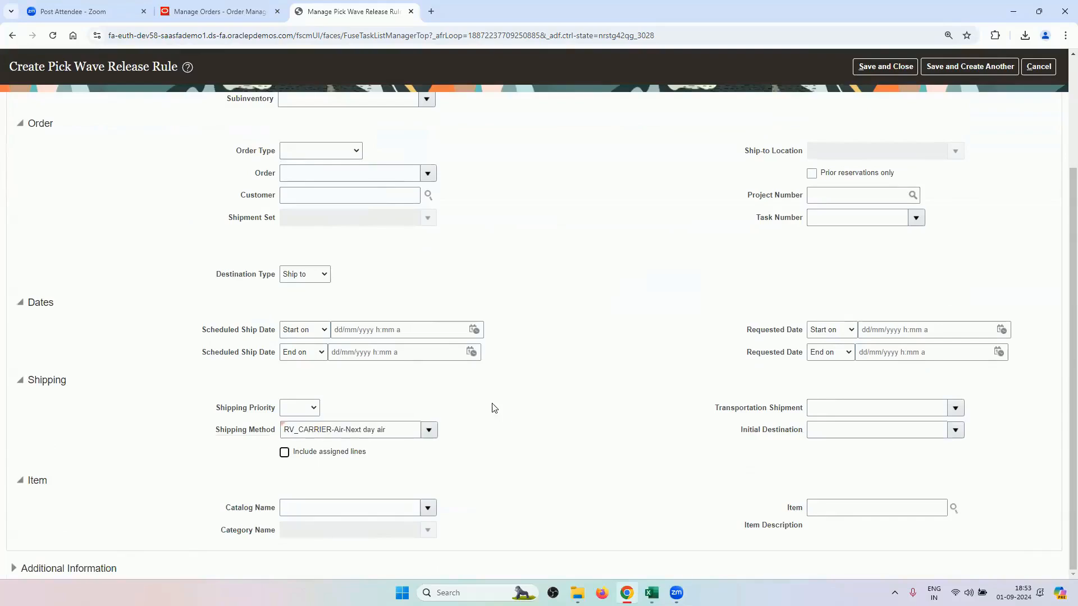
- Review the rule's demand selection and its fulfillment and processing options, including the Ship-from Organization and Staging Subinventory
{"action": "scroll", "coordinate": [516, 404], "scroll_direction": "up", "scroll_amount": 1}
{"action": "scroll", "coordinate": [516, 404], "scroll_direction": "up", "scroll_amount": 2}
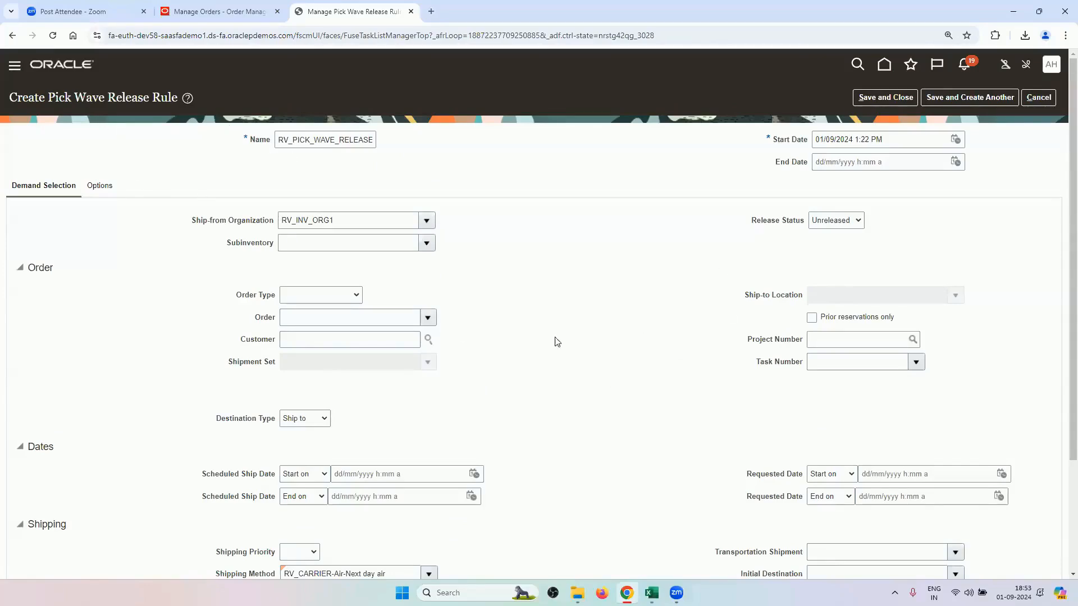
{"action": "scroll", "coordinate": [551, 399], "scroll_direction": "down", "scroll_amount": 3}
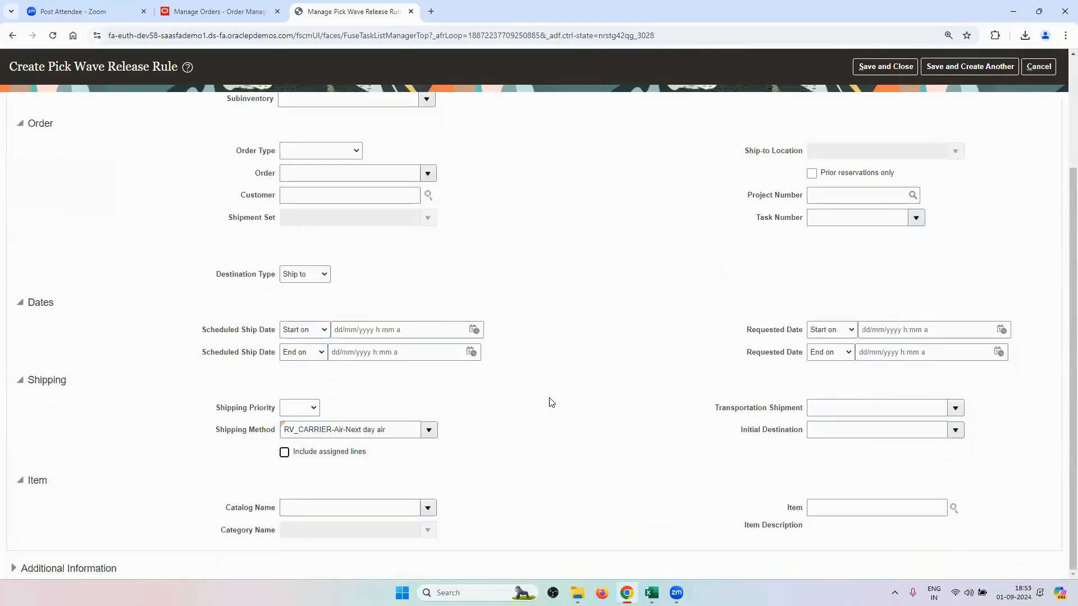
{"action": "scroll", "coordinate": [550, 401], "scroll_direction": "up", "scroll_amount": 3}
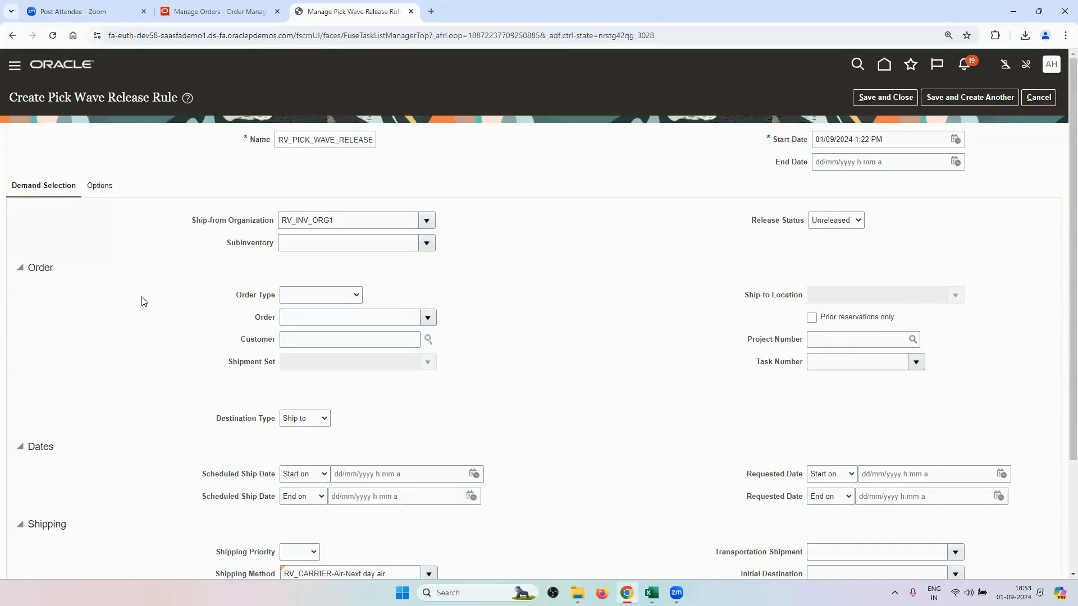
{"action": "double_click", "coordinate": [337, 219]}
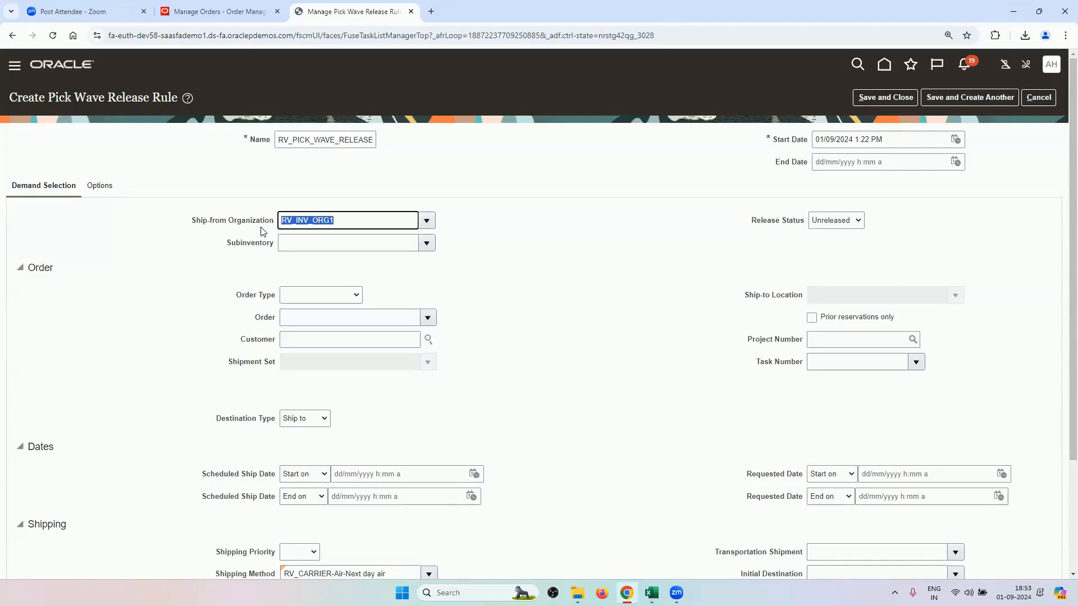
{"action": "left_click", "coordinate": [254, 231]}
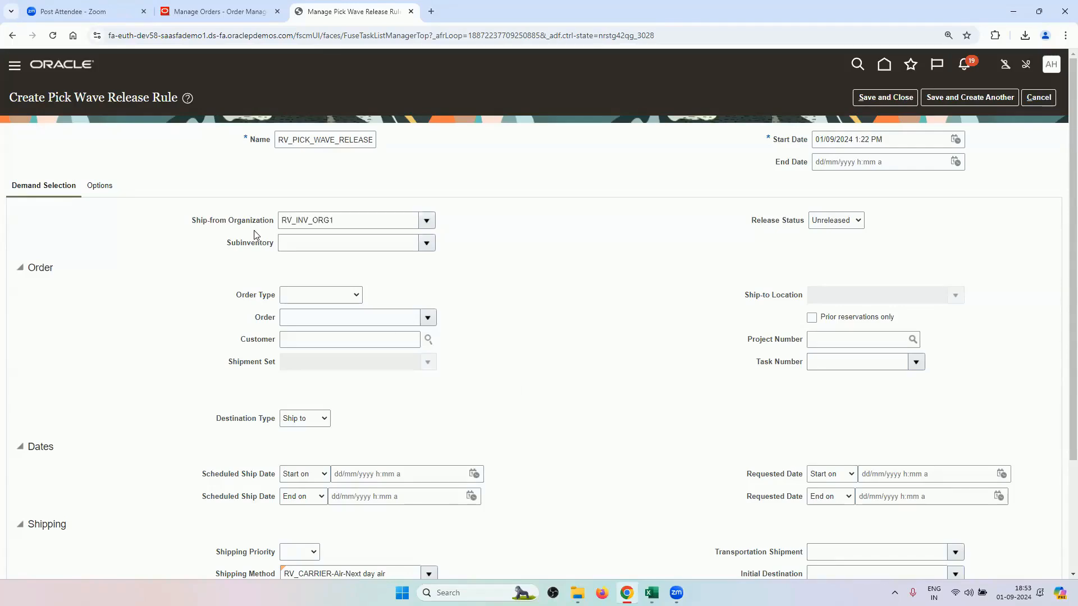
{"action": "left_click", "coordinate": [101, 186]}
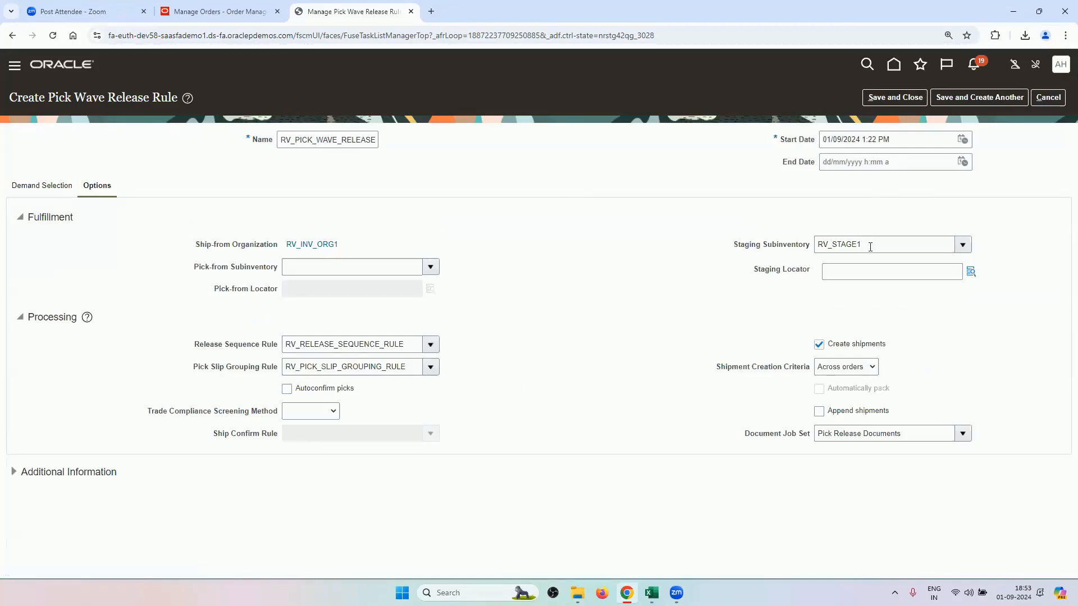
{"action": "left_click_drag", "start_coordinate": [870, 247], "coordinate": [806, 253]}
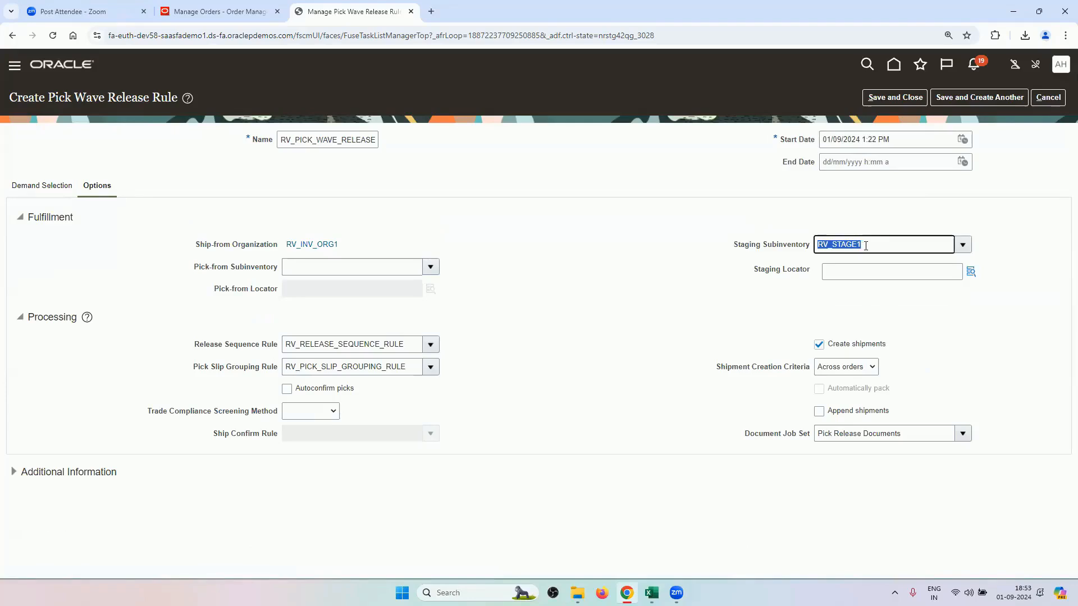
{"action": "left_click_drag", "start_coordinate": [869, 246], "coordinate": [820, 250]}
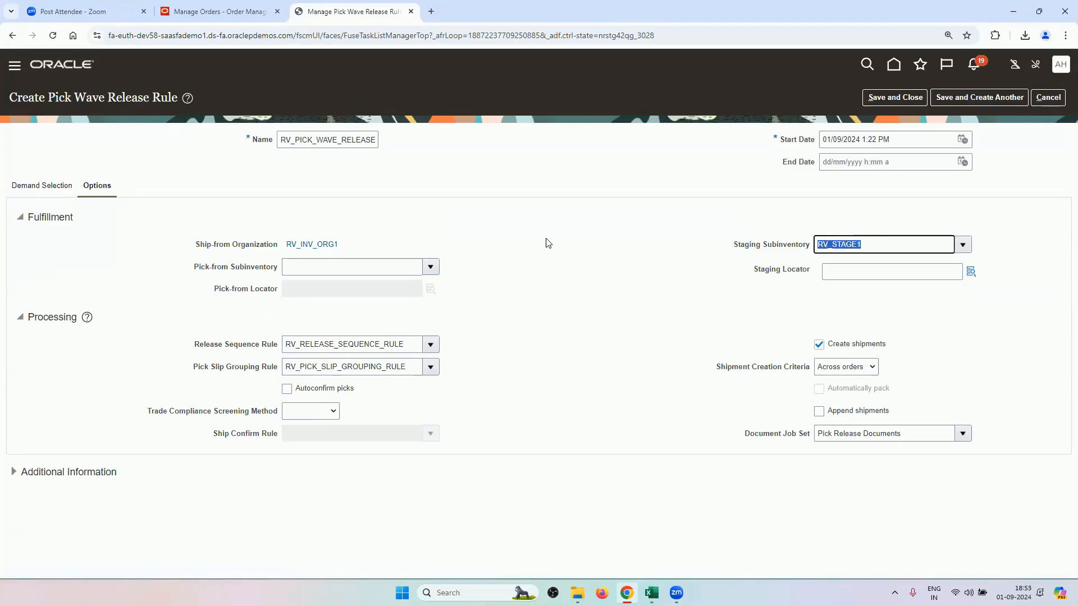
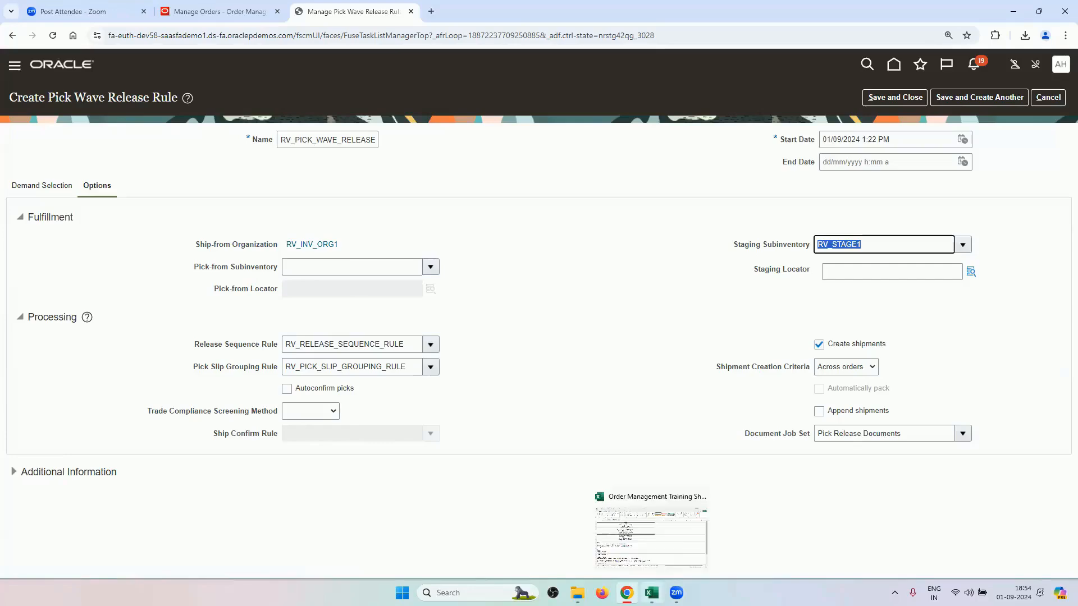
- Switch to the Order Management Training Sheet in Excel, examine the standard flow on the Orchestration Cycle sheet, and return to the browser
{"action": "left_click", "coordinate": [651, 592]}
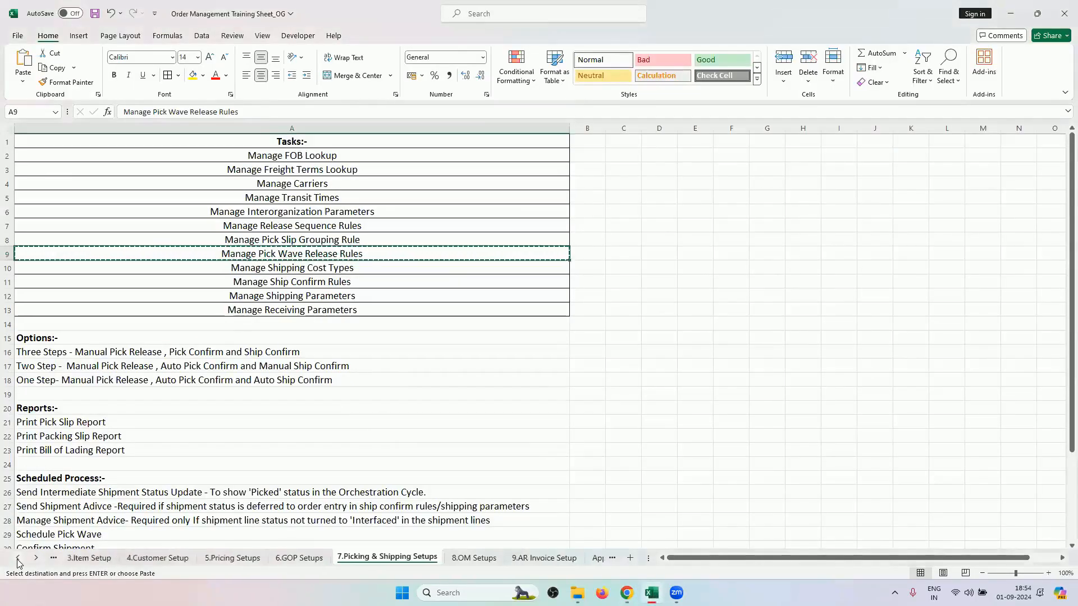
{"action": "left_click", "coordinate": [18, 559]}
{"action": "left_click", "coordinate": [18, 559]}
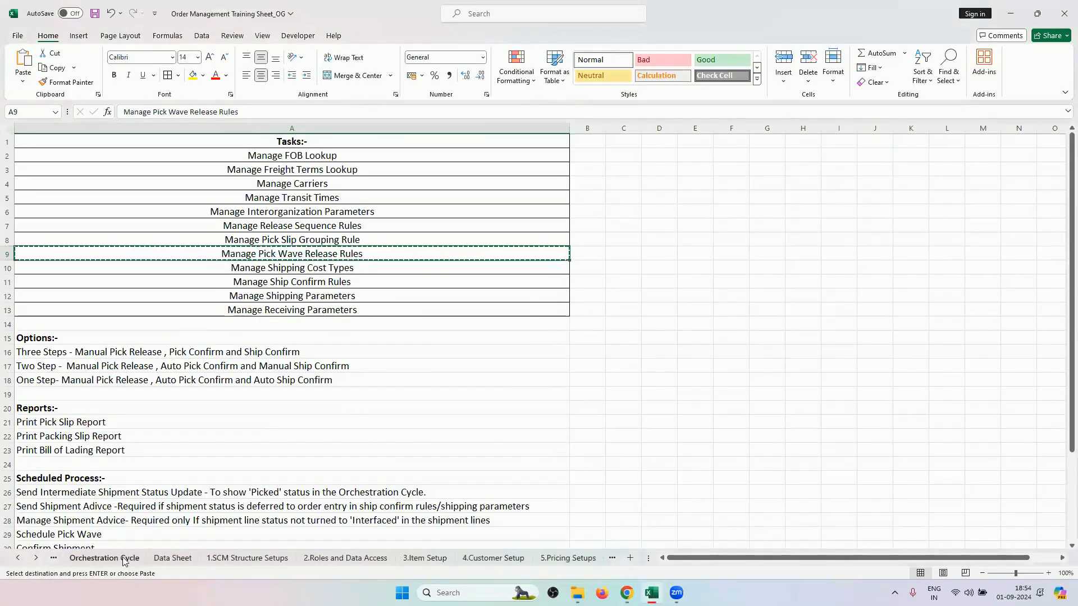
{"action": "left_click", "coordinate": [125, 556]}
{"action": "scroll", "coordinate": [282, 442], "scroll_direction": "down", "scroll_amount": 1}
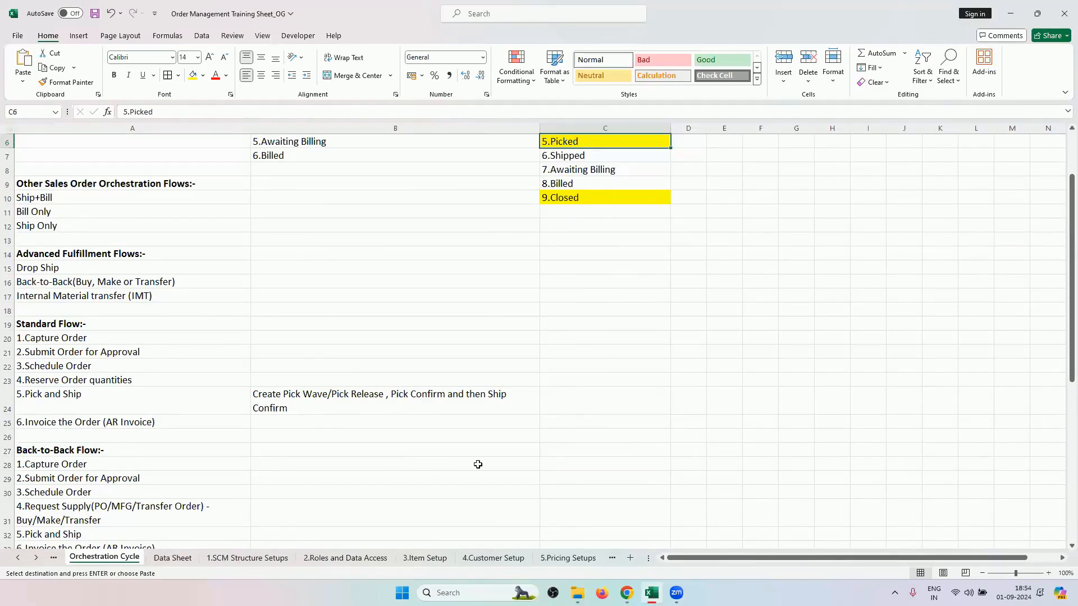
{"action": "mouse_move", "coordinate": [626, 592]}
{"action": "left_click", "coordinate": [626, 533]}
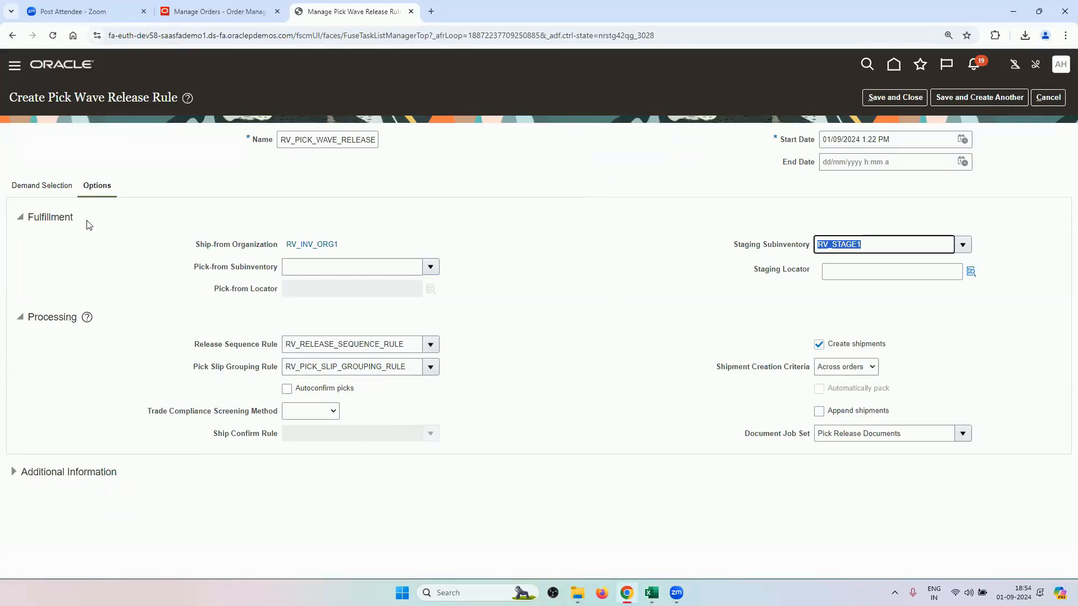
- Recheck the rule's demand selection, copy the rule's name, and save and close the rule
{"action": "left_click", "coordinate": [49, 191]}
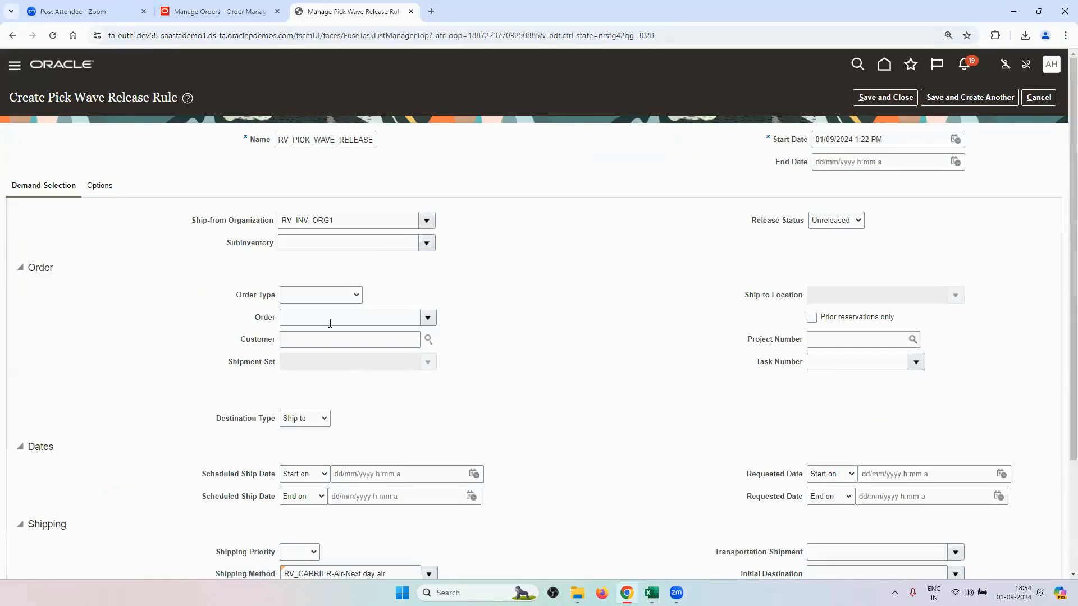
{"action": "scroll", "coordinate": [327, 324], "scroll_direction": "down", "scroll_amount": 3}
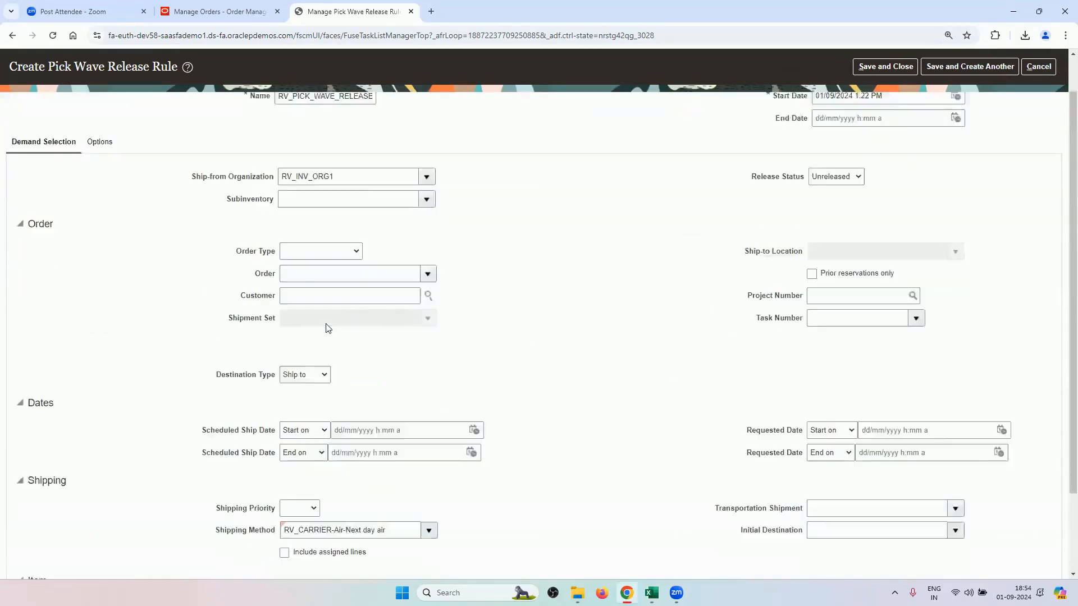
{"action": "scroll", "coordinate": [376, 406], "scroll_direction": "up", "scroll_amount": 3}
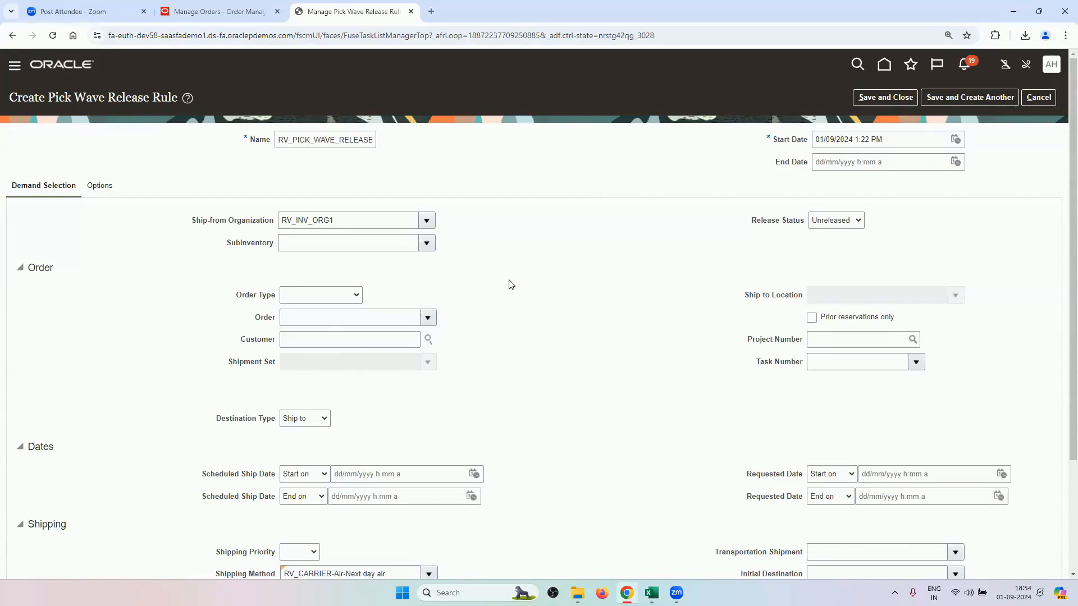
{"action": "double_click", "coordinate": [338, 140]}
{"action": "right_click", "coordinate": [338, 143]}
{"action": "left_click", "coordinate": [368, 195]}
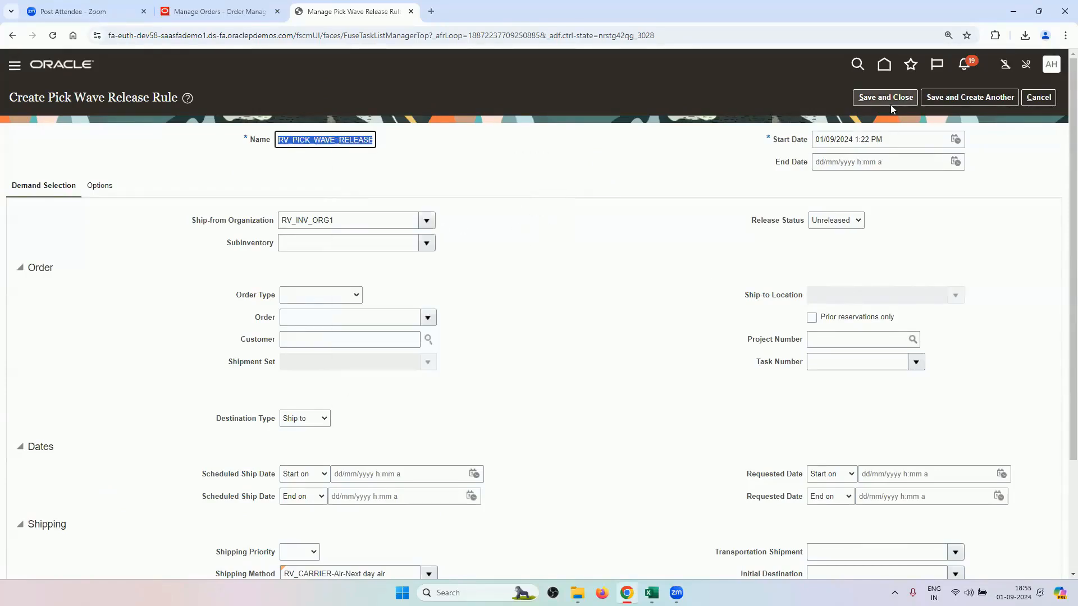
{"action": "left_click", "coordinate": [879, 104]}
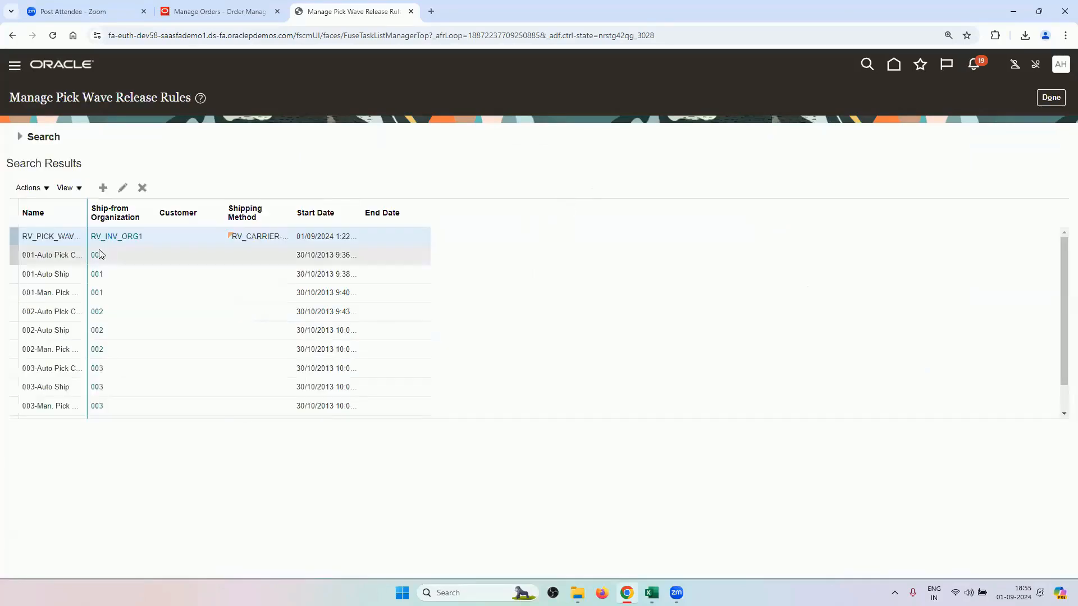
- Create another pick wave release rule, reusing the copied name with its ending changed to make it RV_PICK_WAVE_RELEASE_RULE2
{"action": "left_click", "coordinate": [102, 188]}
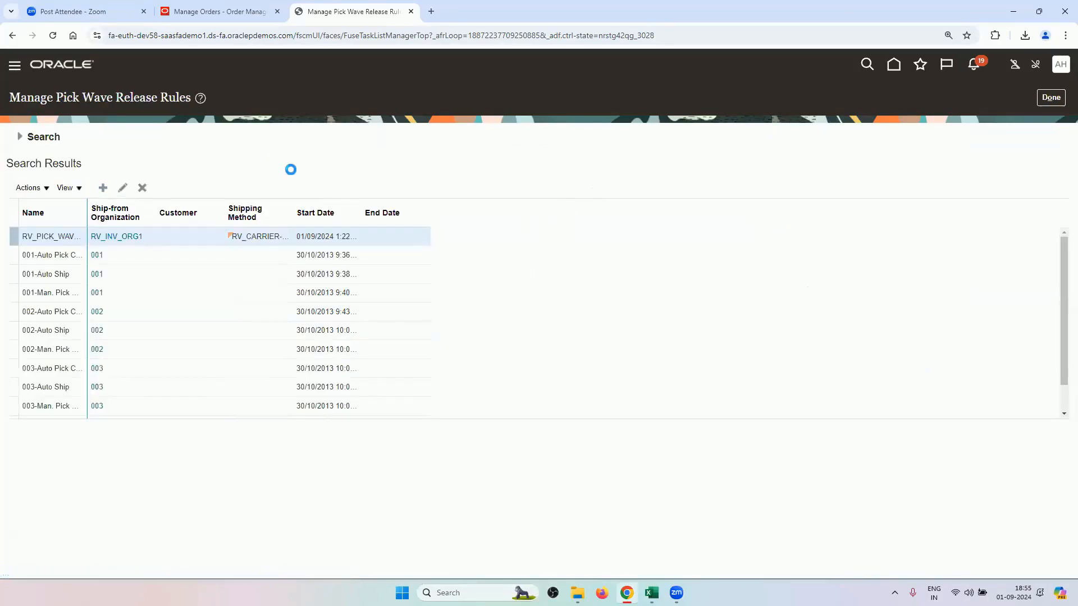
{"action": "left_click", "coordinate": [305, 135]}
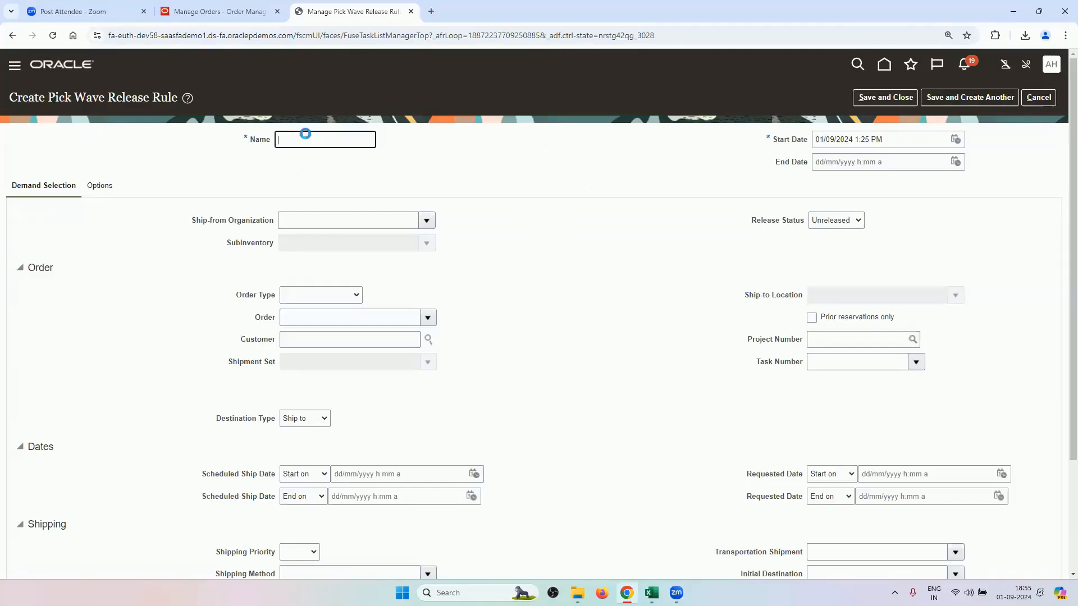
{"action": "key", "text": "ctrl+v"}
{"action": "key", "text": "BackSpace"}
{"action": "type", "text": "2"}
- Search the ship-from organizations for RV and assign RV_INV_ORG2 as the rule's Ship-from Organization
{"action": "left_click", "coordinate": [427, 221]}
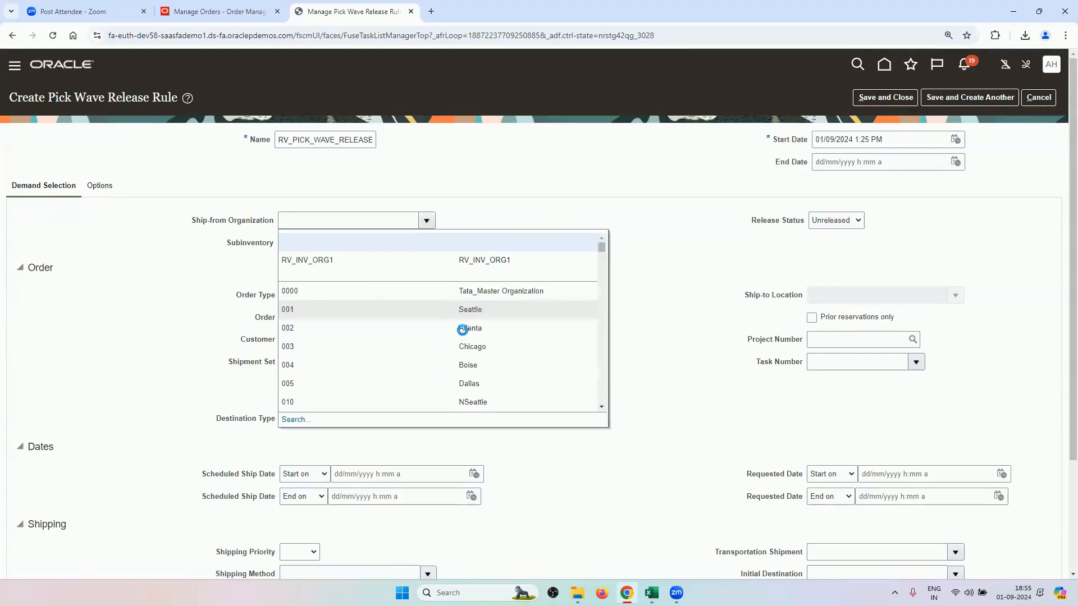
{"action": "left_click", "coordinate": [445, 423]}
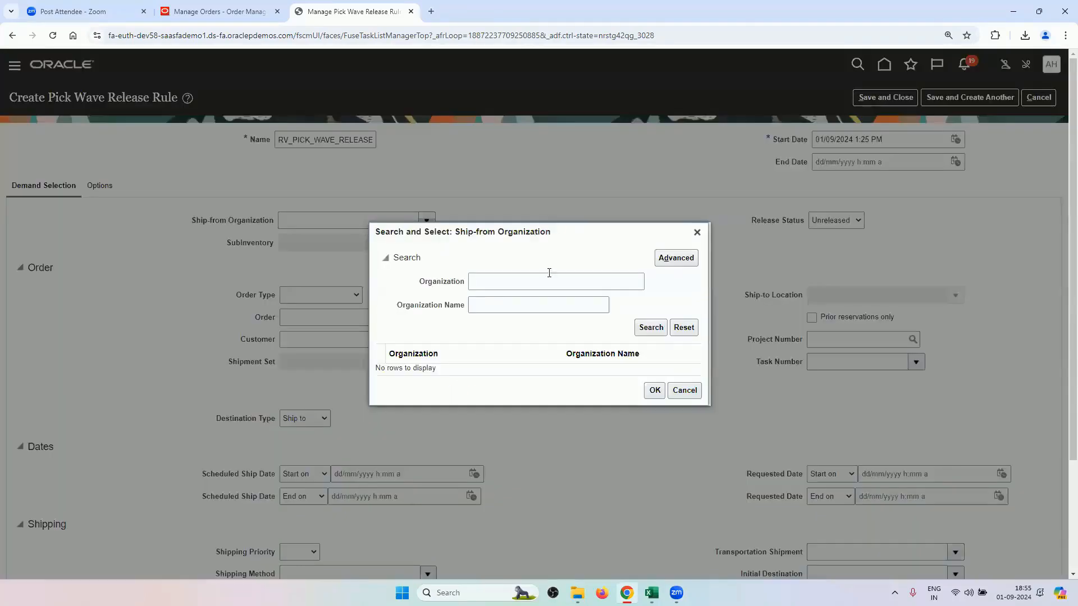
{"action": "left_click", "coordinate": [553, 279]}
{"action": "type", "text": "R"}
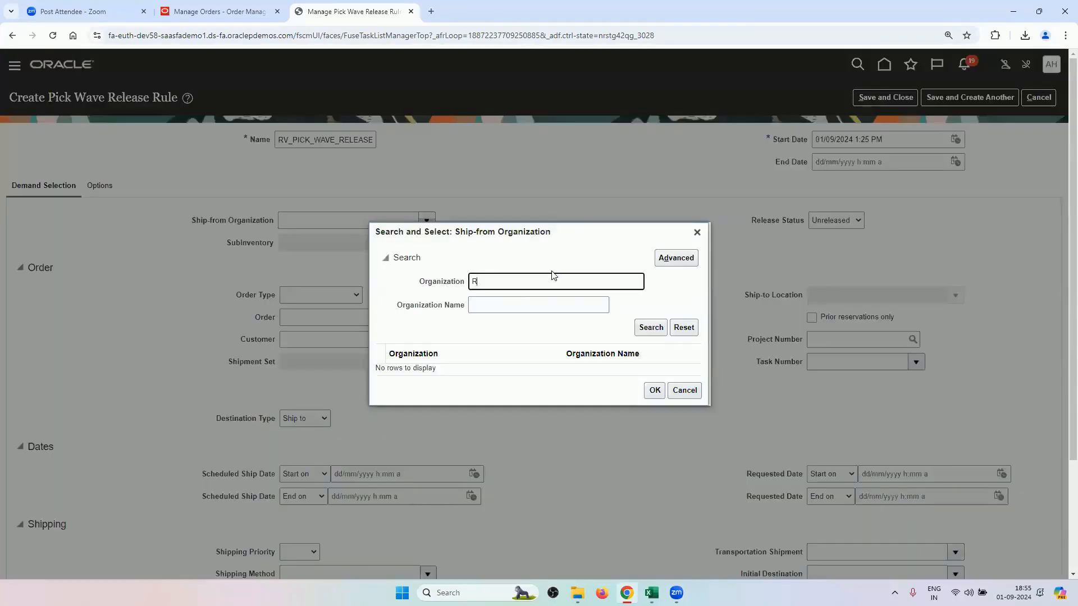
{"action": "type", "text": "V"}
{"action": "left_click", "coordinate": [652, 327]}
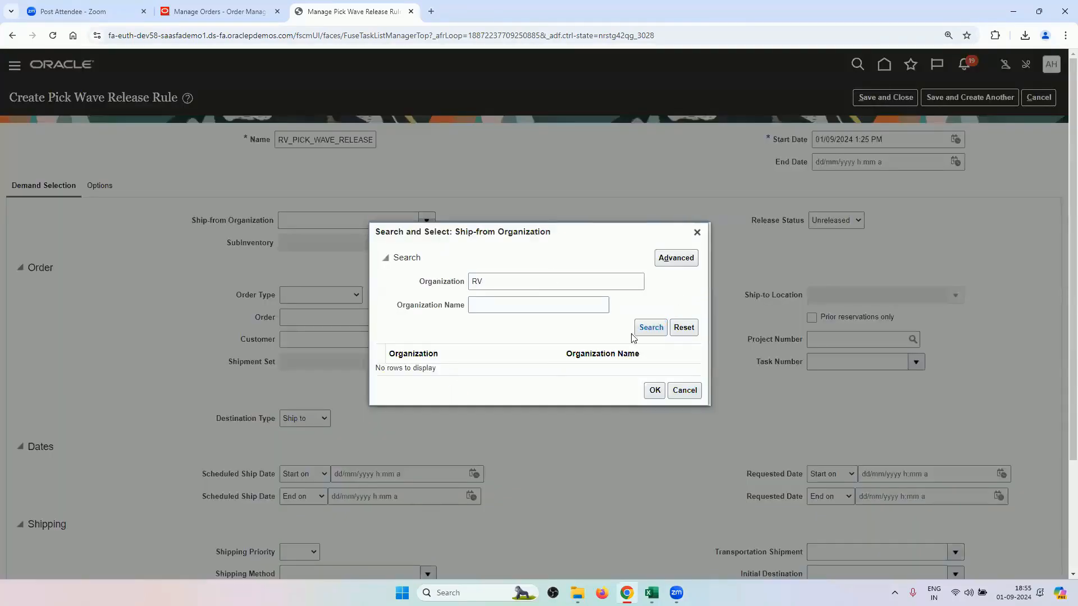
{"action": "left_click", "coordinate": [541, 377]}
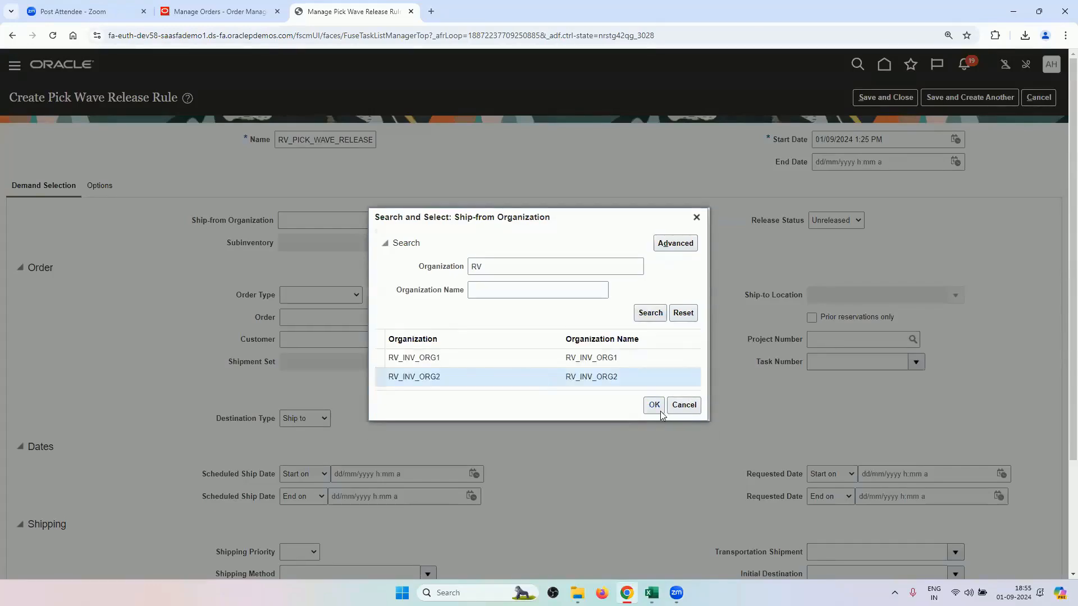
{"action": "left_click", "coordinate": [659, 410]}
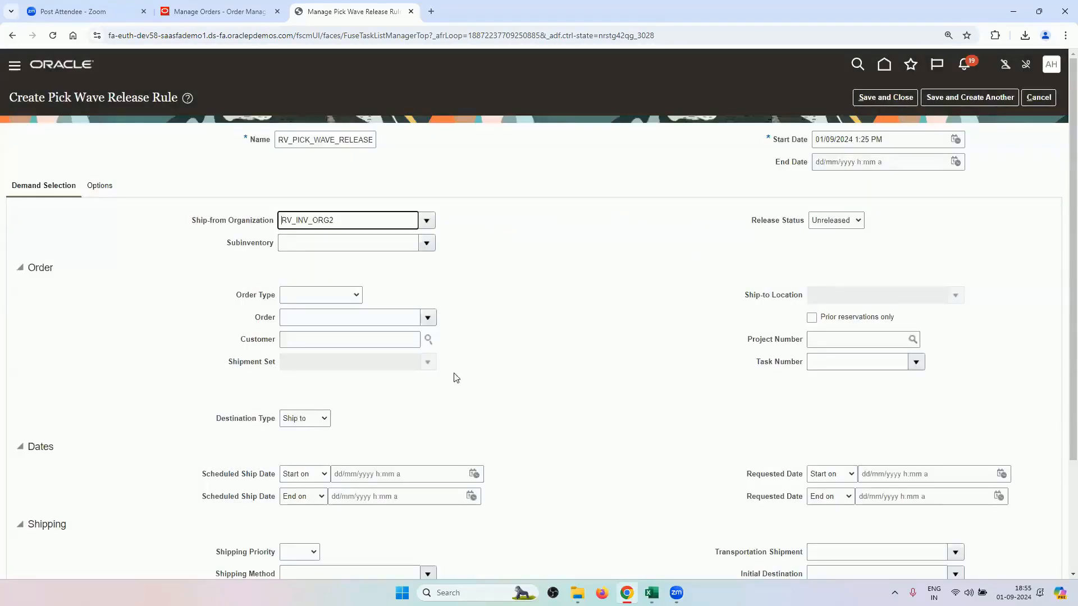
- Look up RV shipping methods and set the second rule's Shipping Method to RV_CARRIER-Air-Next day air
{"action": "scroll", "coordinate": [464, 363], "scroll_direction": "down", "scroll_amount": 3}
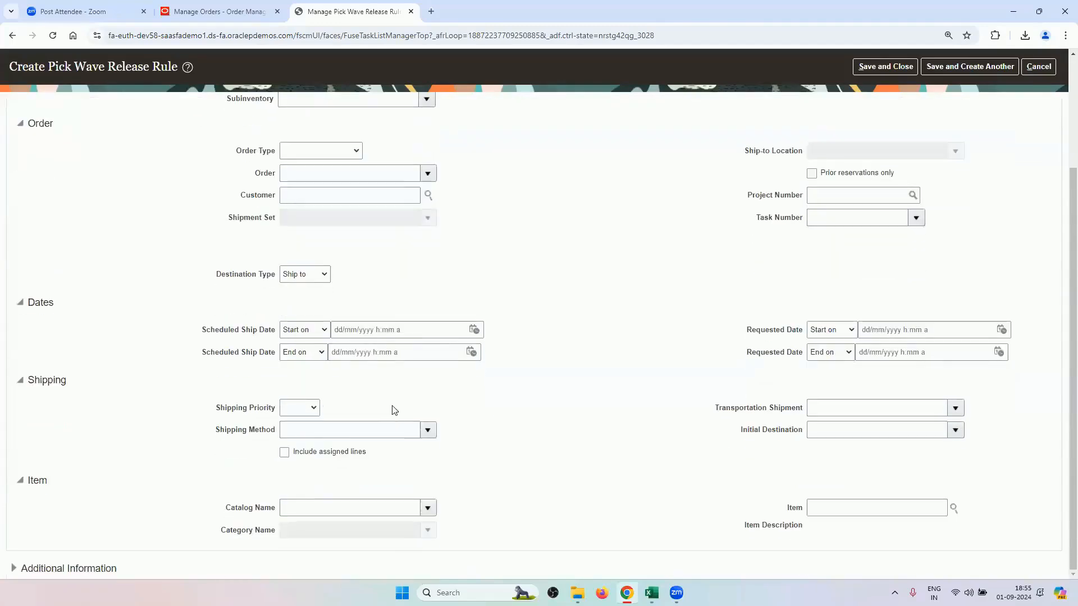
{"action": "left_click", "coordinate": [391, 426]}
{"action": "type", "text": "RV"}
{"action": "key", "text": "Tab"}
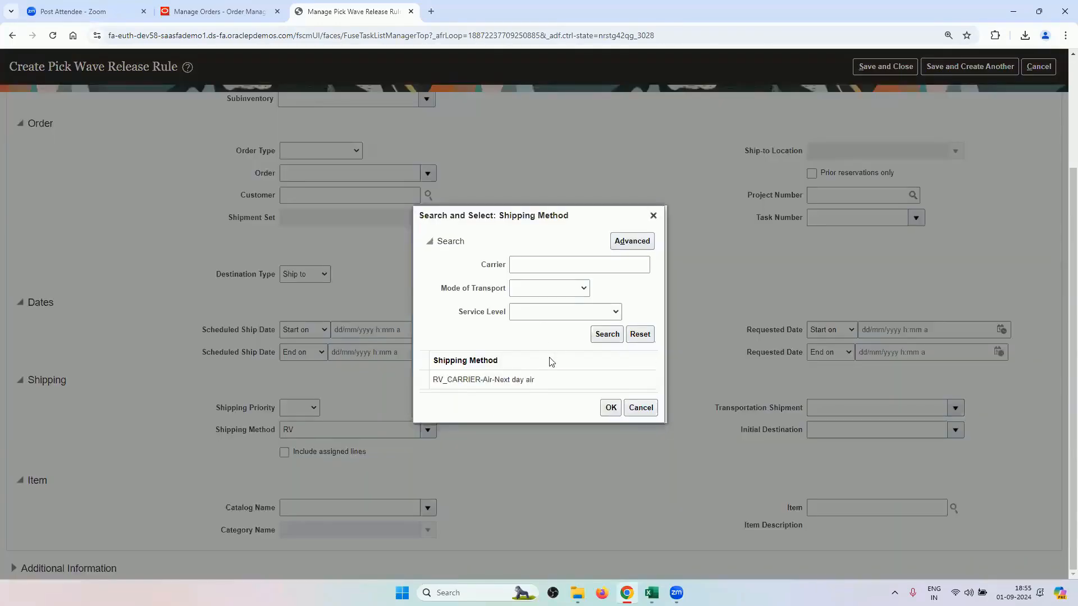
{"action": "left_click", "coordinate": [547, 380]}
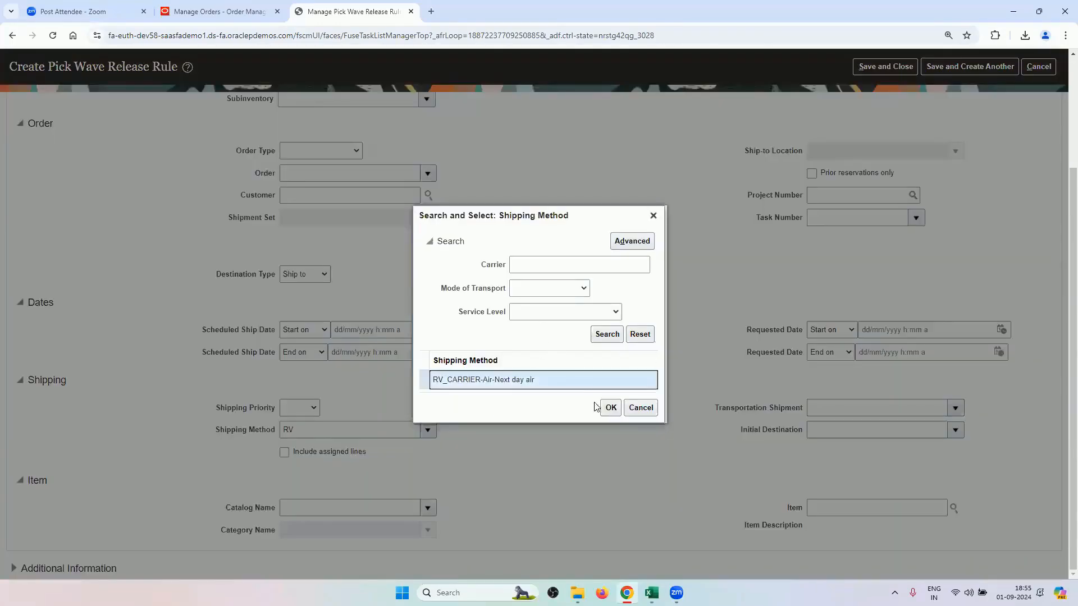
{"action": "left_click", "coordinate": [609, 409]}
- Check the second rule's fulfillment and processing options, save and close it, and finish the Manage Pick Wave Release Rules task
{"action": "scroll", "coordinate": [211, 255], "scroll_direction": "up", "scroll_amount": 3}
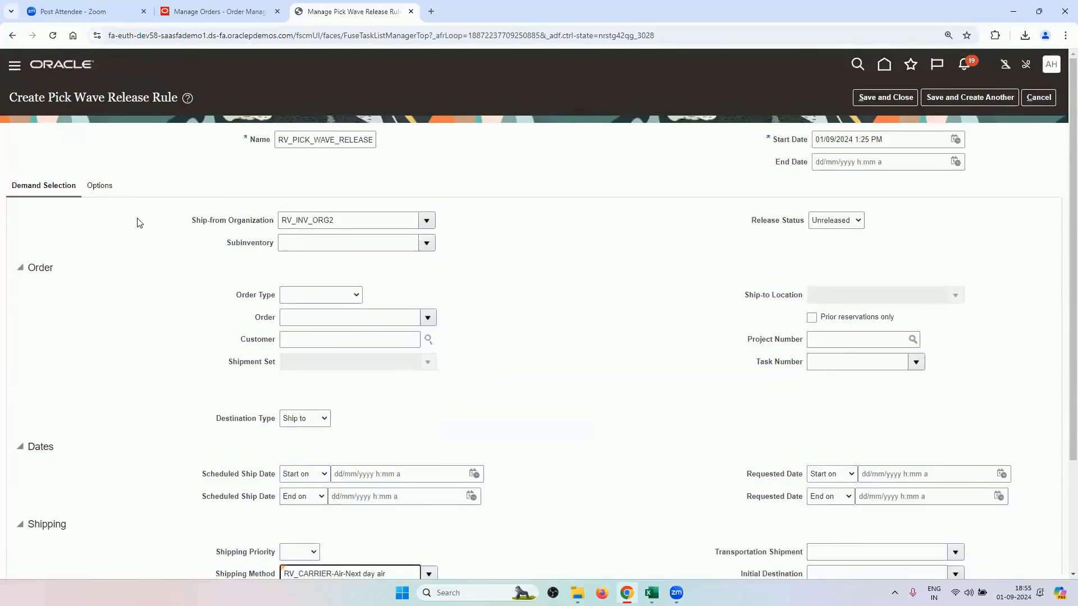
{"action": "left_click", "coordinate": [102, 186]}
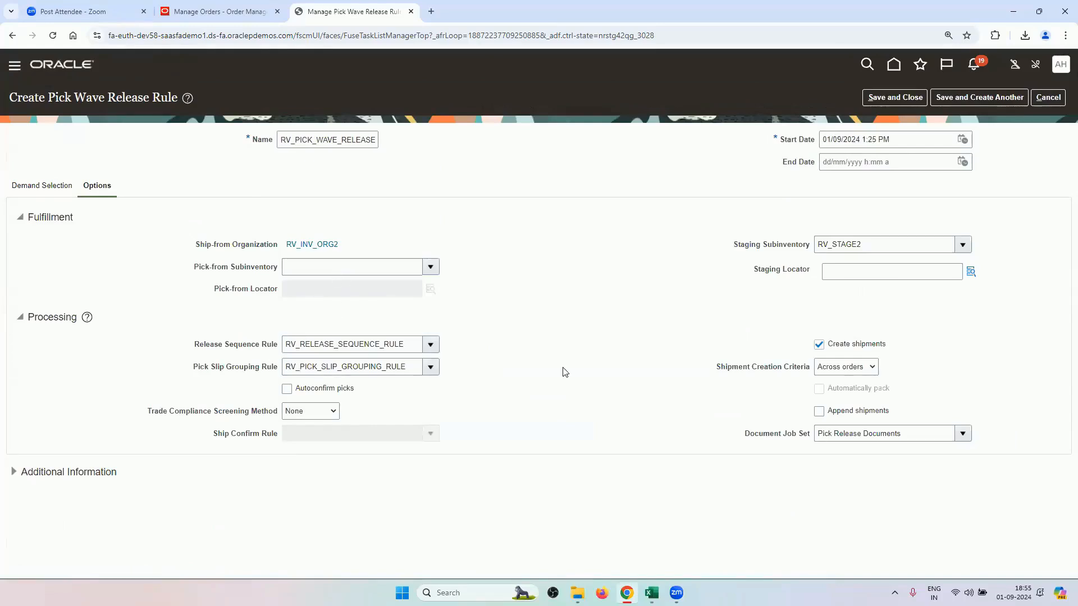
{"action": "left_click", "coordinate": [898, 105]}
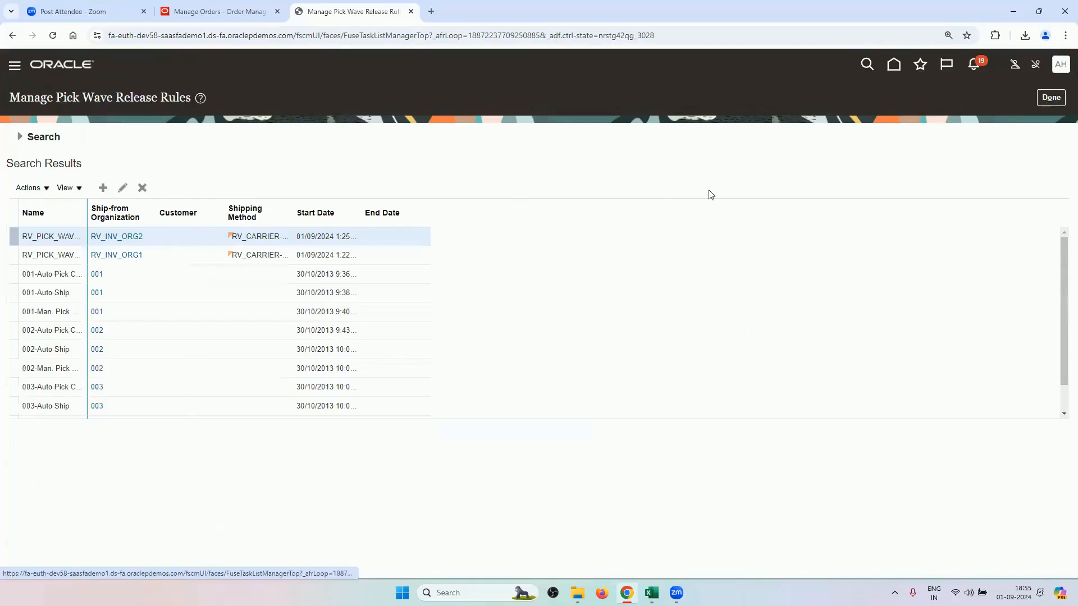
{"action": "left_click", "coordinate": [1051, 99]}
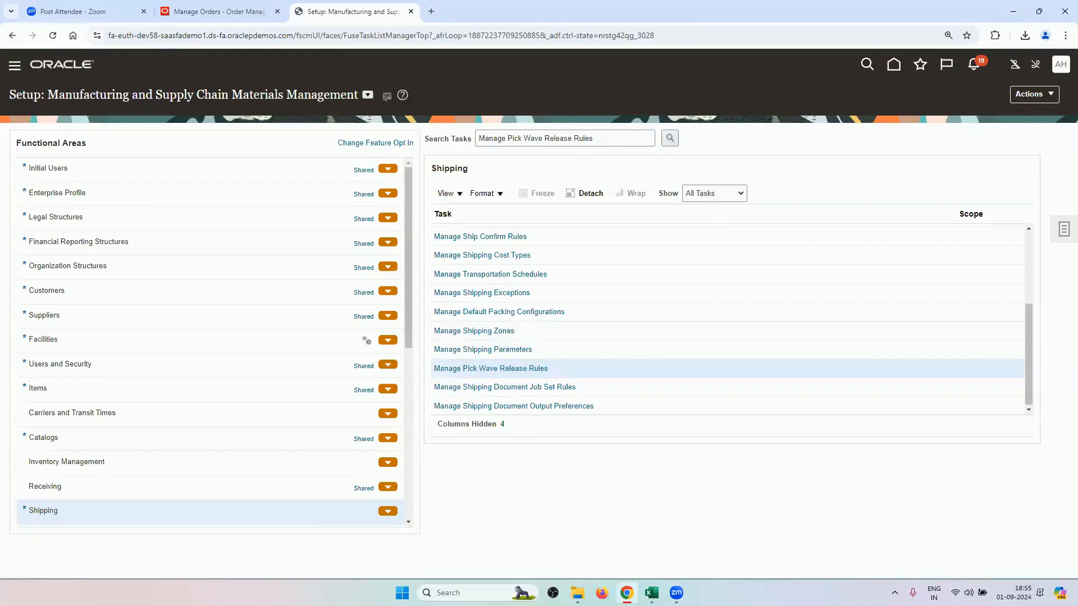
- Switch to the Excel training workbook and open the 7.Picking & Shipping Setups sheet to consult the task list
{"action": "left_click", "coordinate": [651, 592]}
{"action": "left_click", "coordinate": [568, 561]}
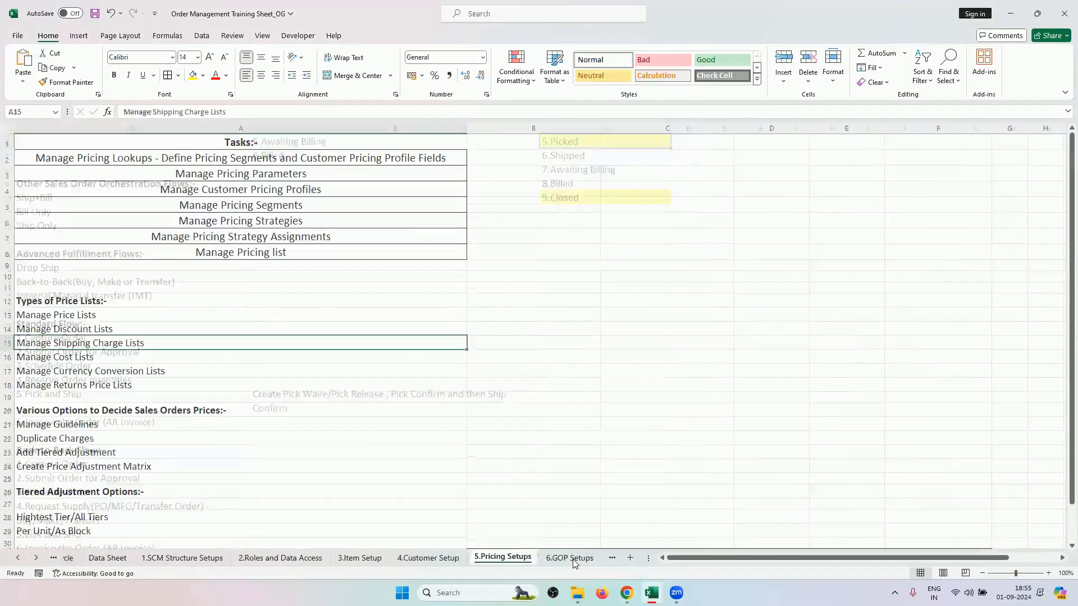
{"action": "left_click", "coordinate": [573, 561]}
{"action": "left_click", "coordinate": [588, 561]}
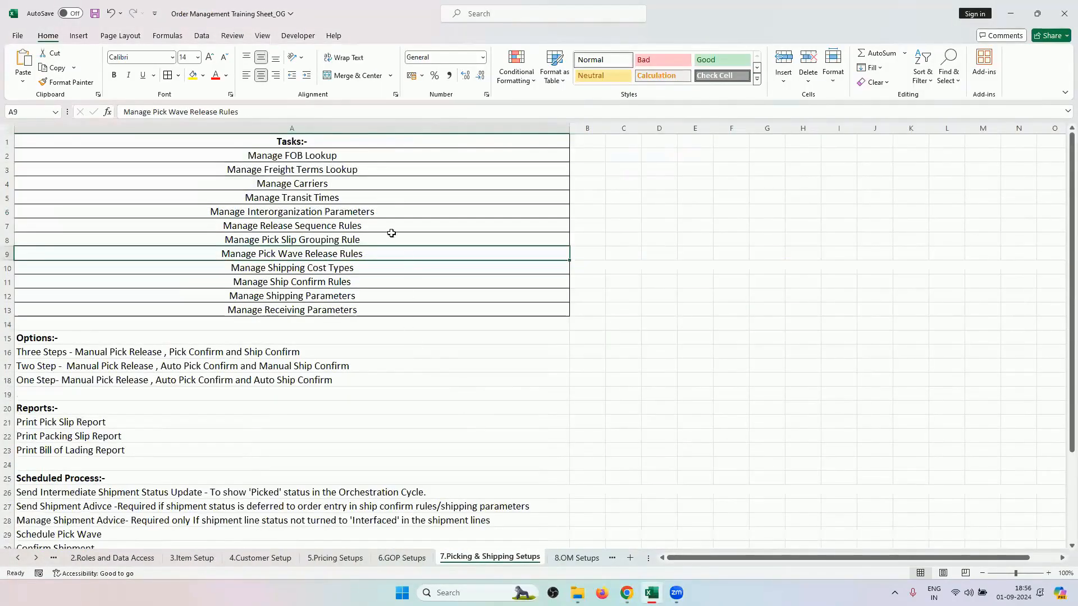
- Review the completed setup tasks in the workbook list and copy the task name Manage Receiving Parameters
{"action": "left_click_drag", "start_coordinate": [363, 159], "coordinate": [363, 292]}
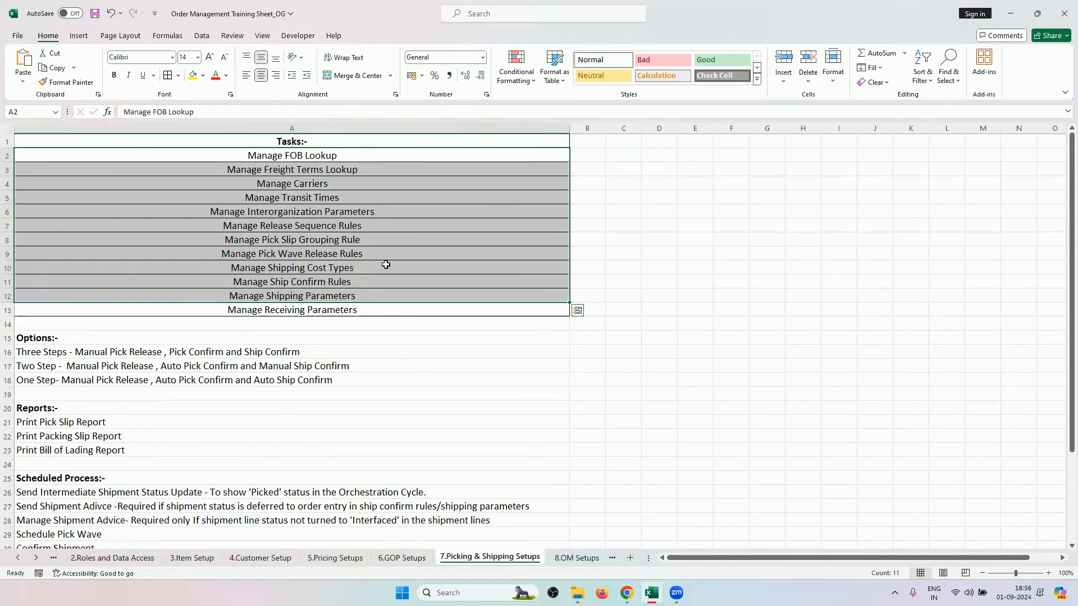
{"action": "left_click", "coordinate": [367, 311]}
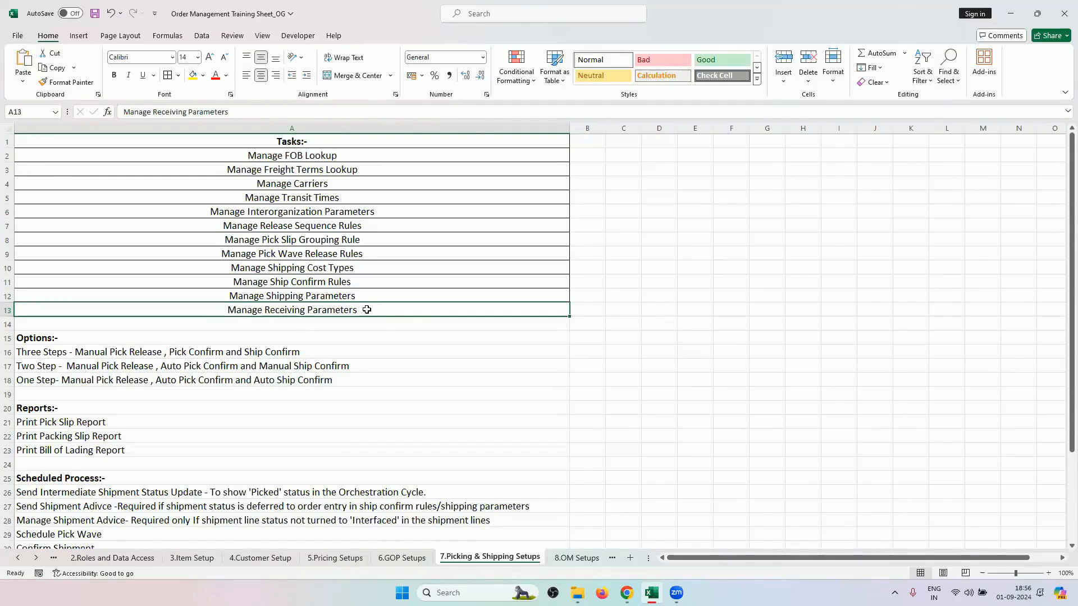
{"action": "key", "text": "ctrl+c"}
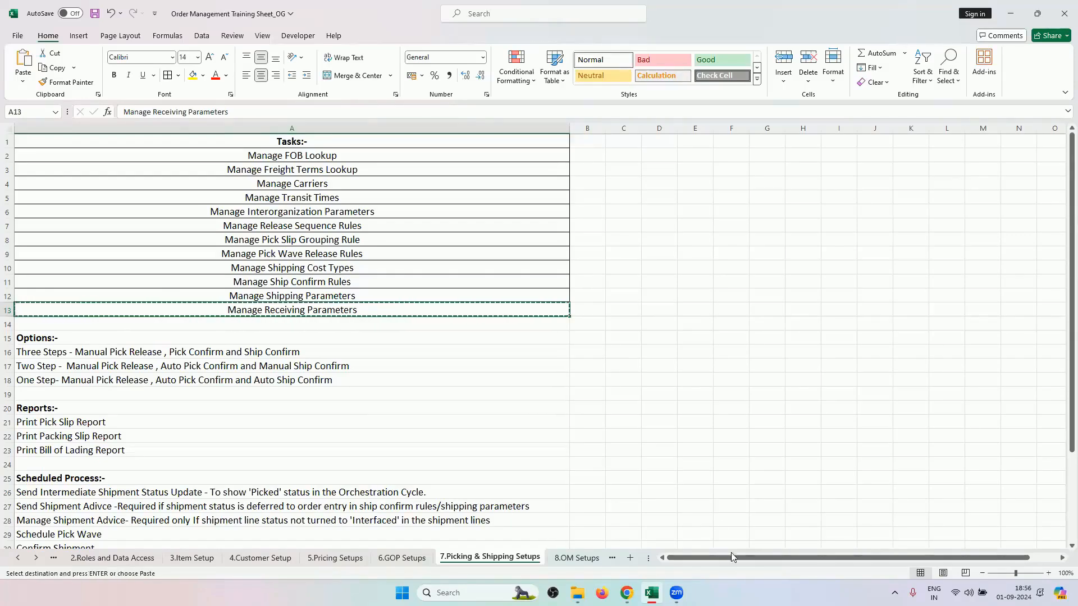
- Switch to Oracle Fusion in Chrome, search the setup tasks for the copied Manage Receiving Parameters name, and open that task
{"action": "left_click", "coordinate": [626, 593]}
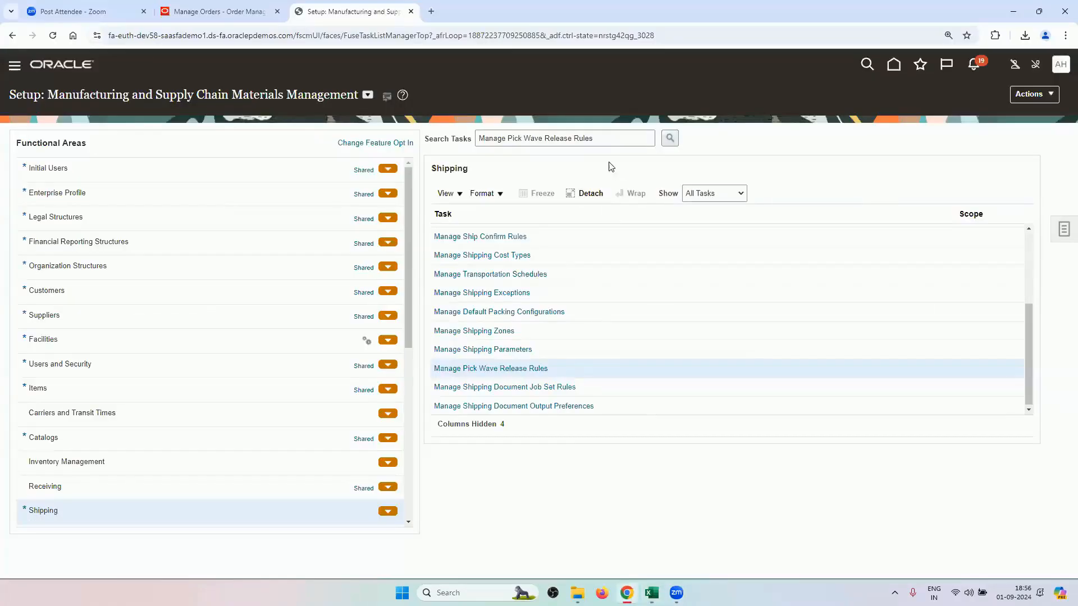
{"action": "triple_click", "coordinate": [588, 145]}
{"action": "key", "text": "BackSpace"}
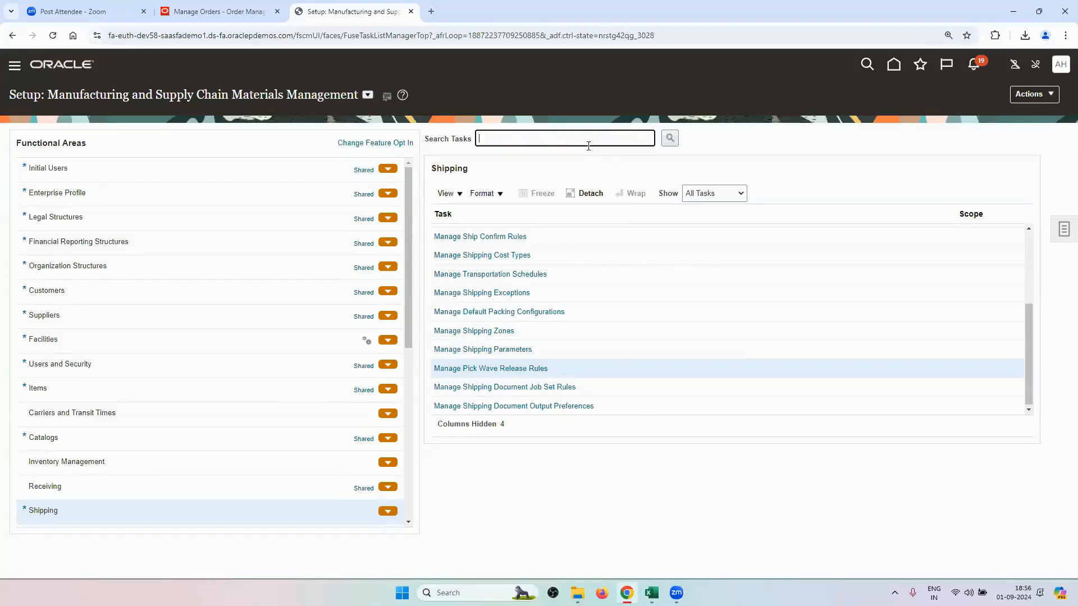
{"action": "key", "text": "ctrl+v"}
{"action": "key", "text": "Return"}
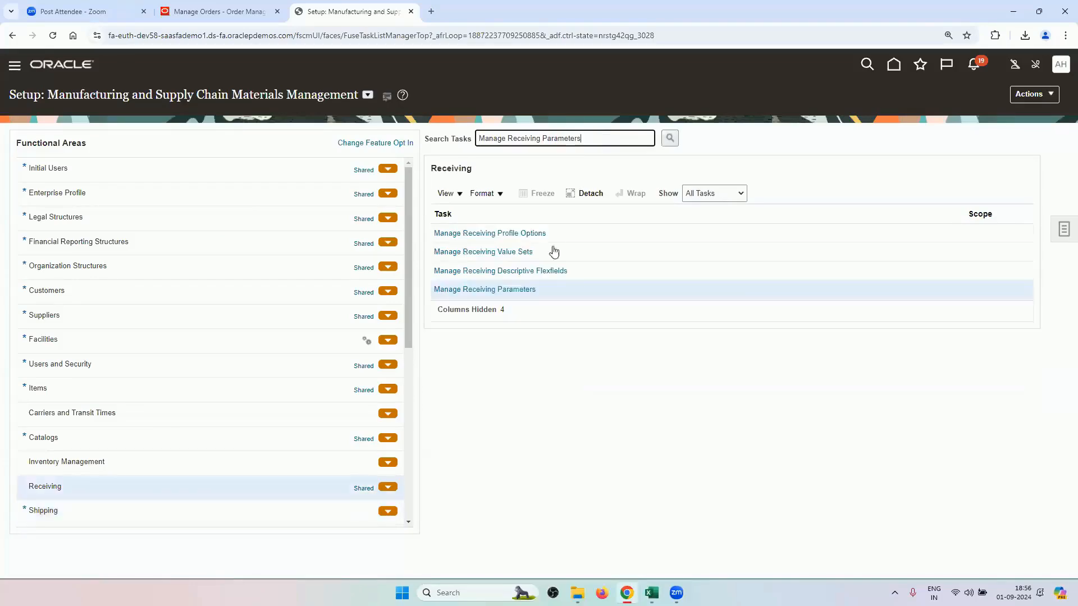
{"action": "left_click", "coordinate": [484, 289]}
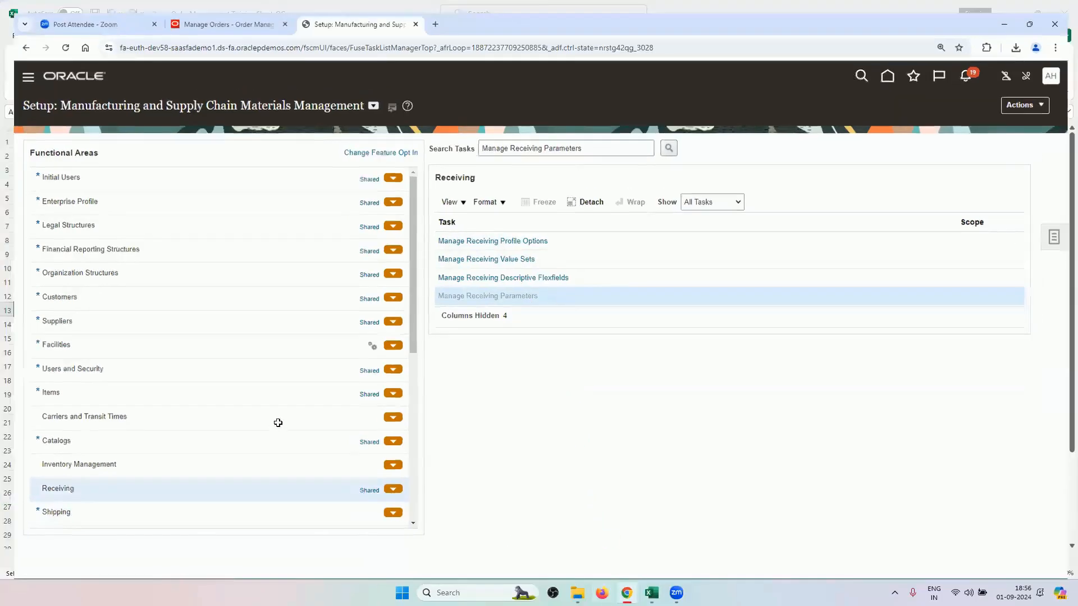
- Switch to the Excel workbook and review the task list from Manage FOB Lookup through Manage Shipping Parameters
{"action": "key", "text": "alt+Tab"}
{"action": "left_click", "coordinate": [8, 309]}
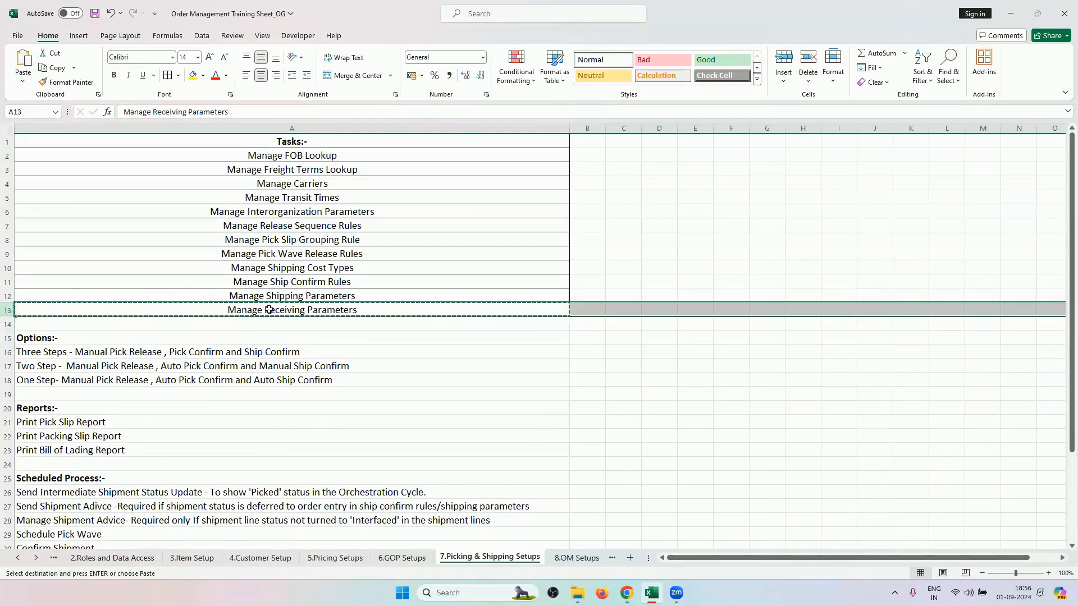
{"action": "left_click_drag", "start_coordinate": [352, 155], "coordinate": [348, 300]}
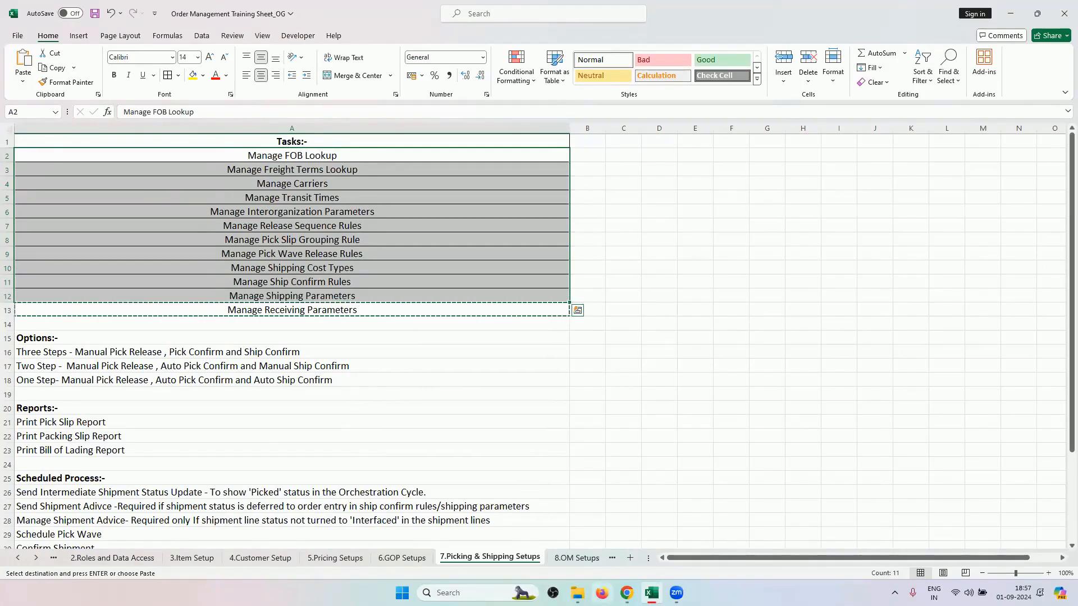
- Switch back to Oracle Fusion in Chrome and try to change the inventory organization for the receiving parameters
{"action": "left_click", "coordinate": [626, 592]}
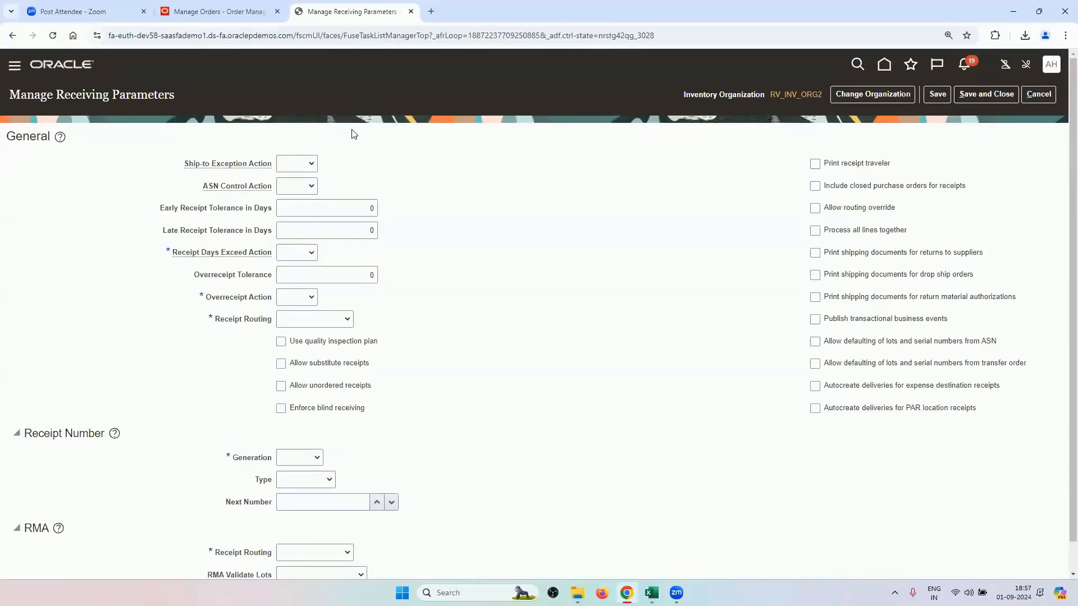
{"action": "left_click", "coordinate": [844, 98]}
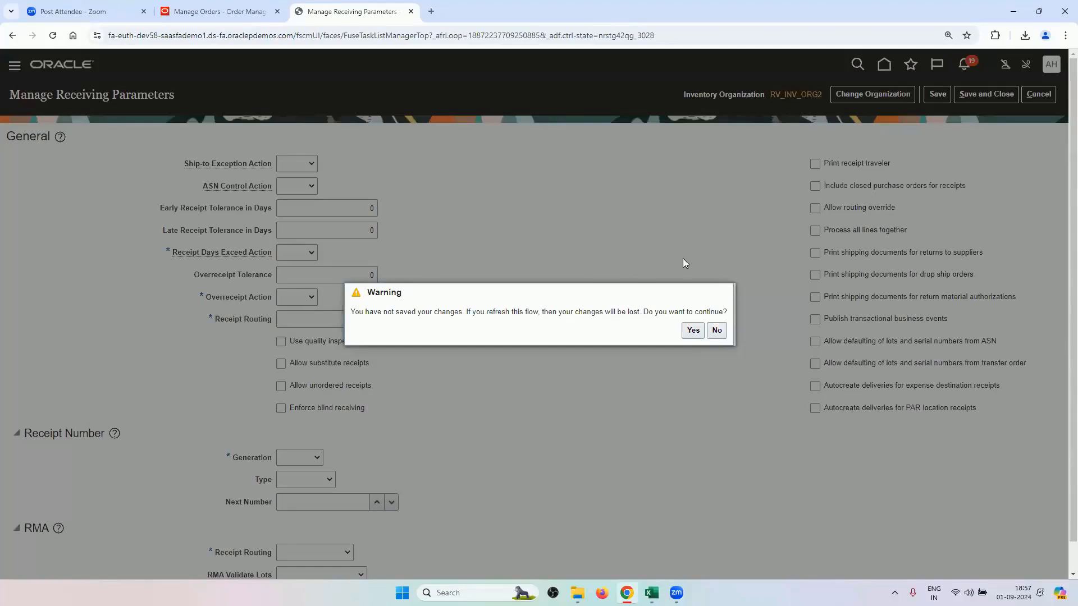
{"action": "left_click", "coordinate": [715, 332]}
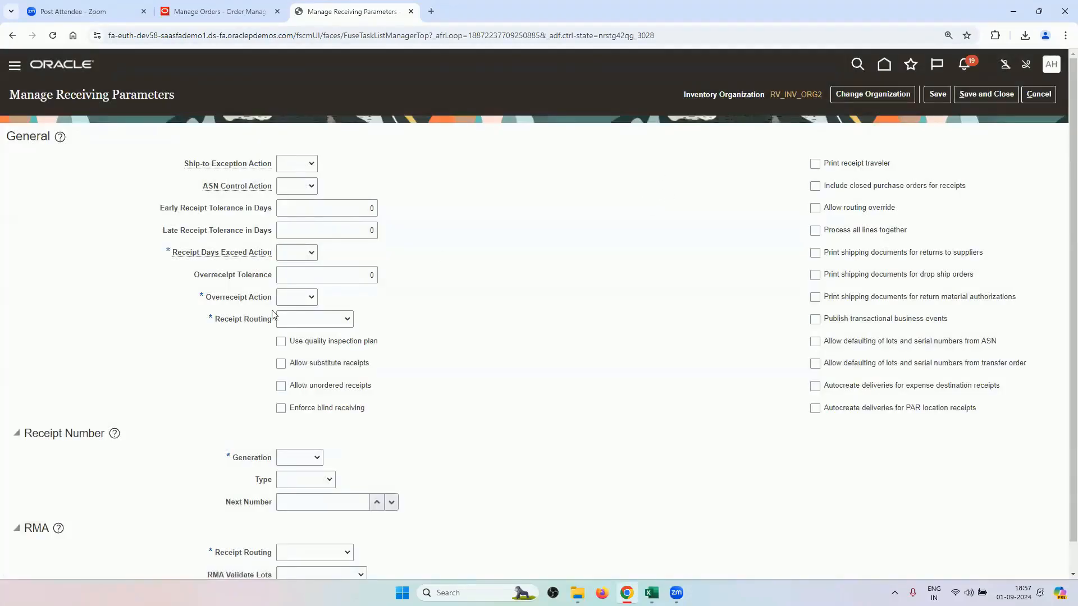
- Check the RMA Validate Lots choices and set the RMA Receipt Routing to Direct delivery
{"action": "scroll", "coordinate": [460, 324], "scroll_direction": "down", "scroll_amount": 1}
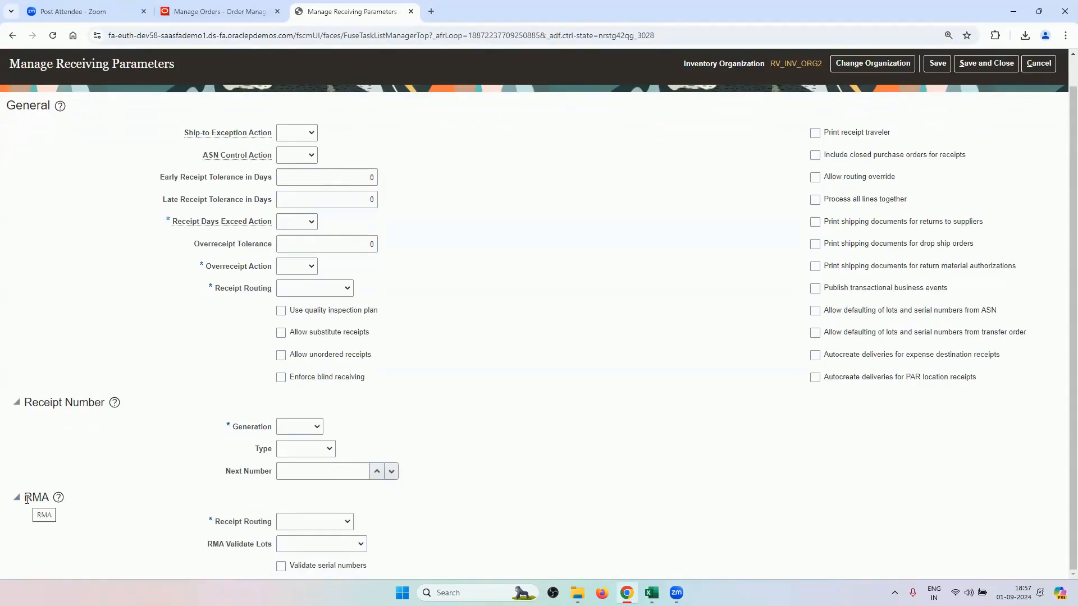
{"action": "left_click_drag", "start_coordinate": [27, 499], "coordinate": [50, 497]}
{"action": "left_click", "coordinate": [306, 545]}
{"action": "left_click", "coordinate": [308, 548]}
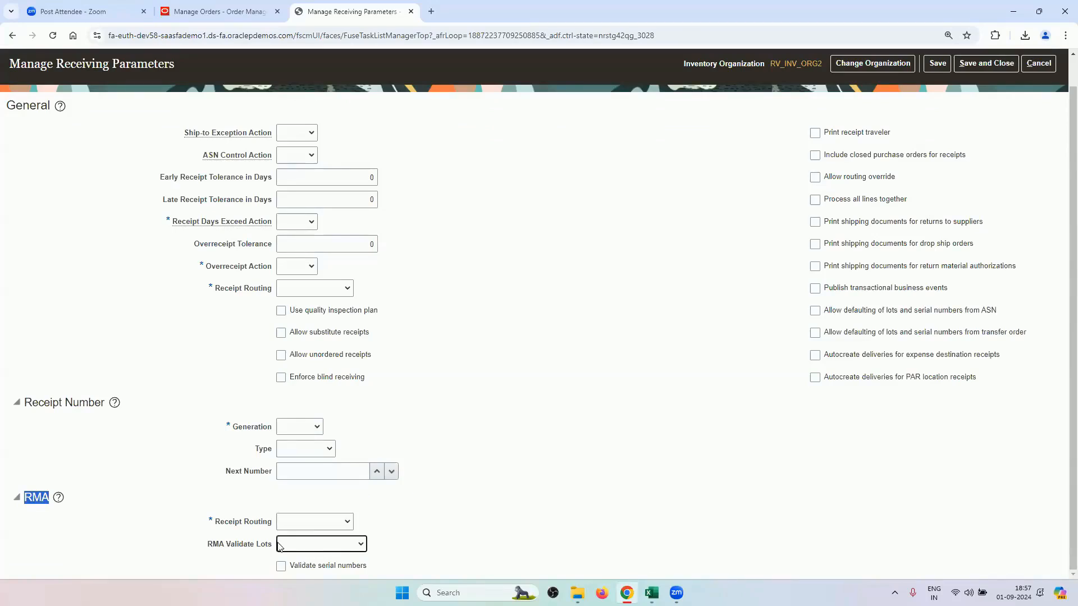
{"action": "left_click", "coordinate": [311, 523]}
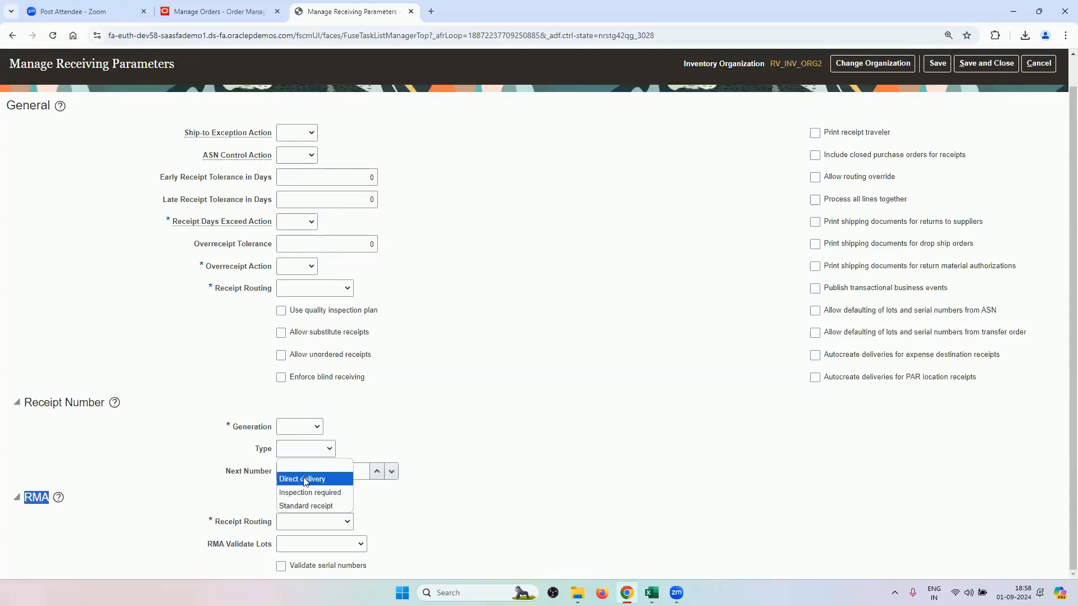
{"action": "left_click", "coordinate": [306, 478]}
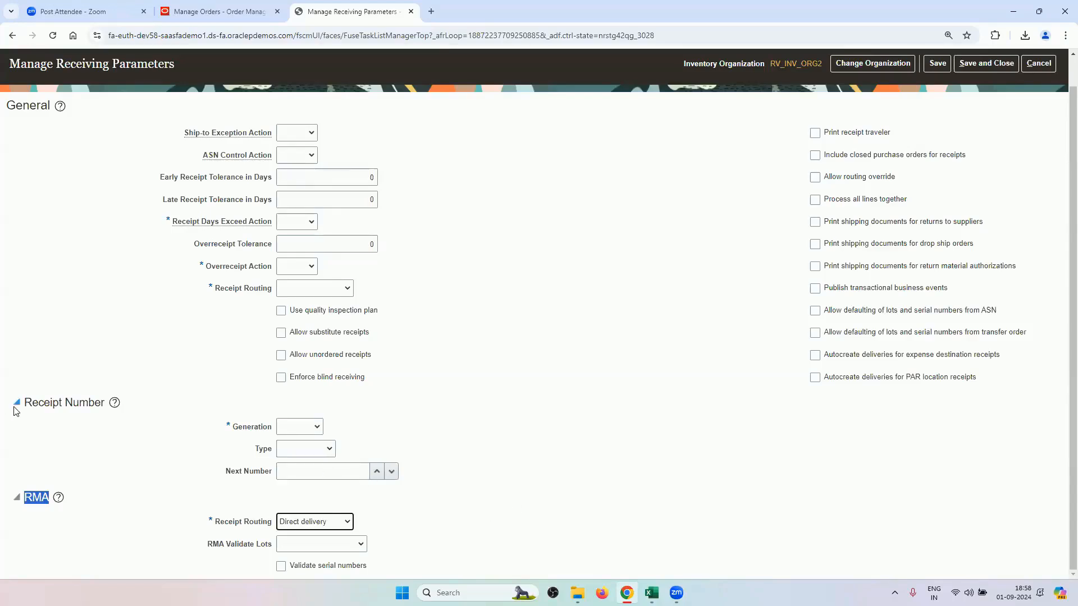
- Set the receipt number Generation to Automatic, its Type to Numeric, and the Next Number to 333
{"action": "left_click", "coordinate": [292, 425]}
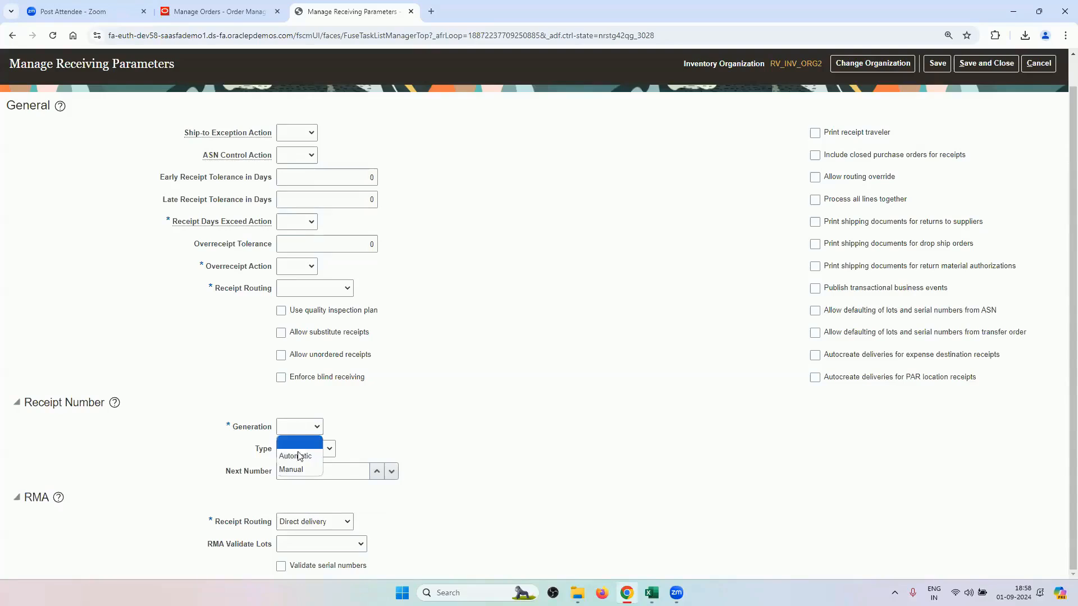
{"action": "left_click", "coordinate": [297, 450]}
{"action": "left_click", "coordinate": [306, 448]}
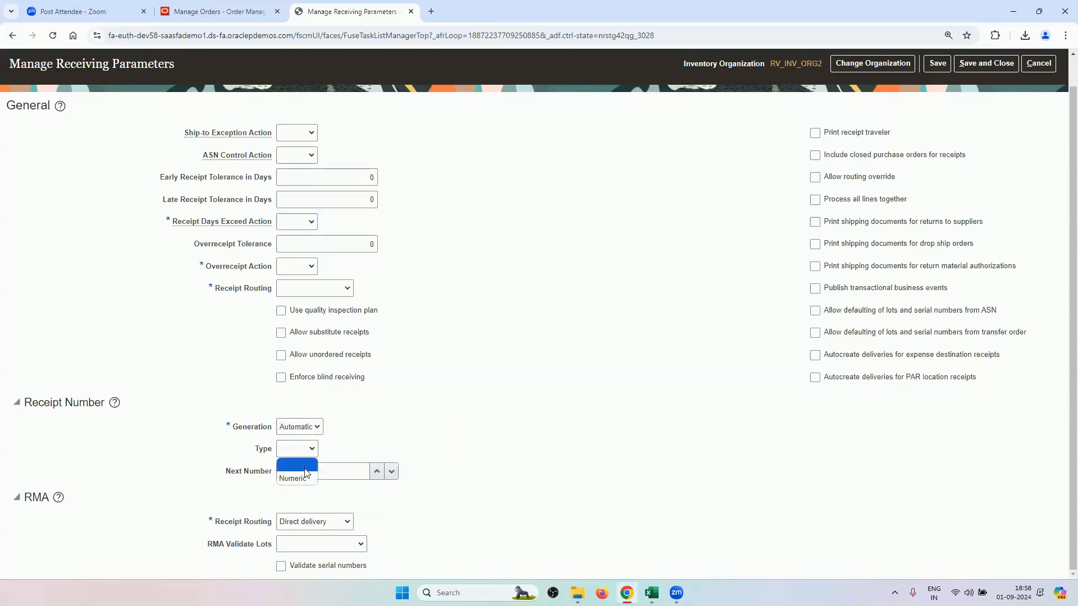
{"action": "left_click", "coordinate": [306, 472]}
{"action": "left_click", "coordinate": [321, 474]}
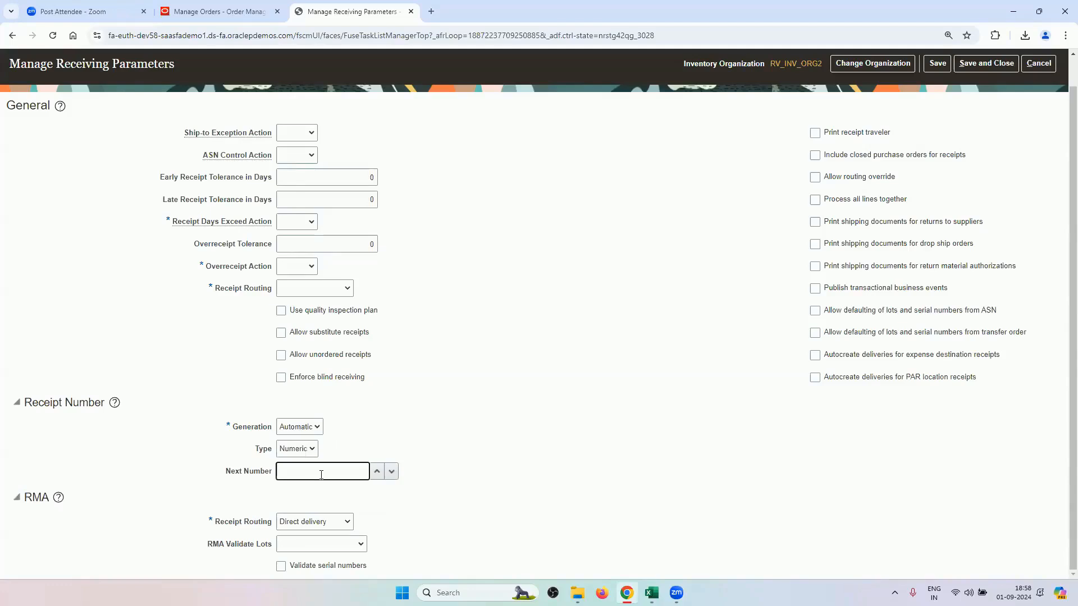
{"action": "type", "text": "333"}
{"action": "left_click", "coordinate": [497, 440]}
- In the General receiving parameters, set Overreceipt Action to Reject and Receipt Routing to Direct delivery
{"action": "scroll", "coordinate": [639, 469], "scroll_direction": "up", "scroll_amount": 1}
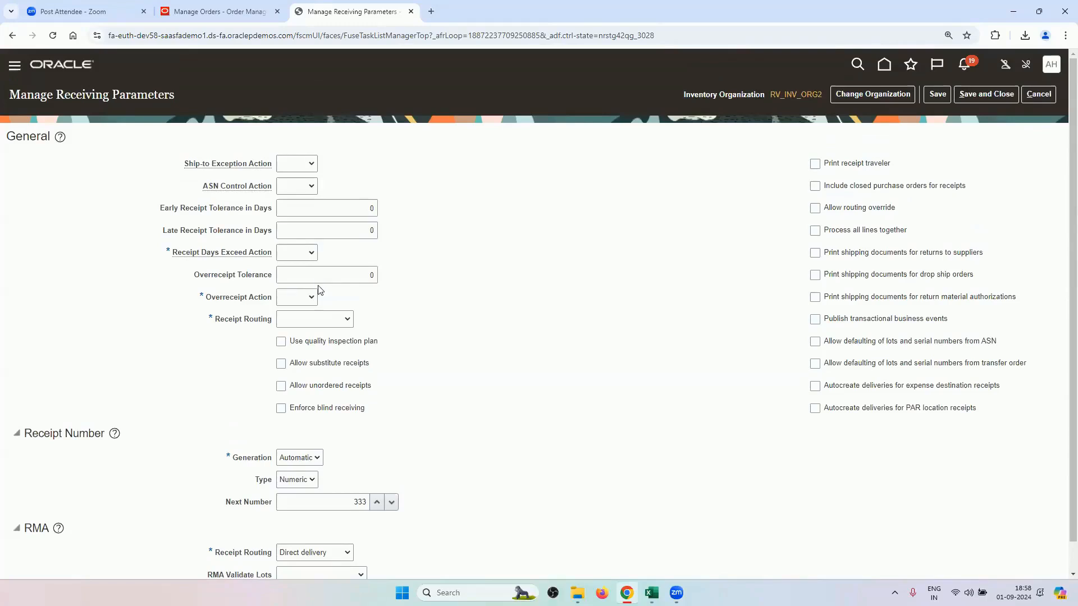
{"action": "left_click", "coordinate": [294, 298]}
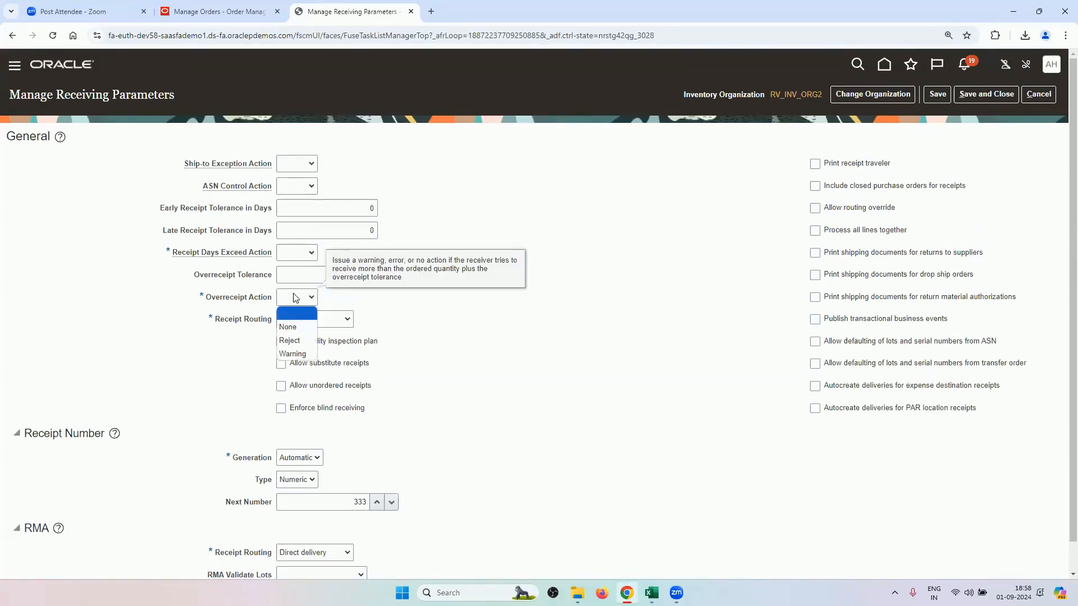
{"action": "left_click", "coordinate": [290, 340]}
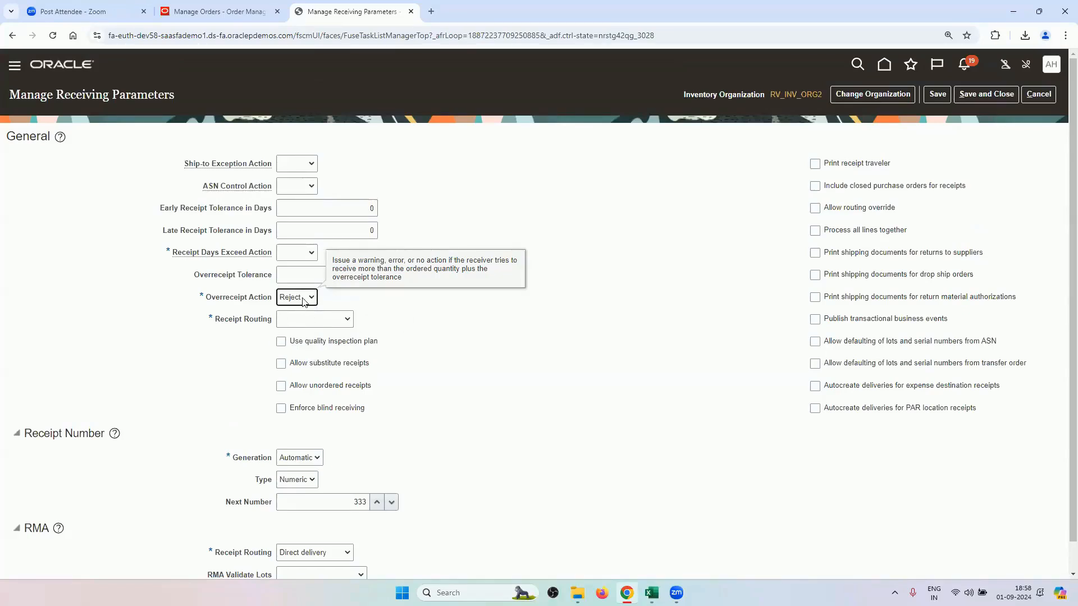
{"action": "left_click", "coordinate": [315, 320]}
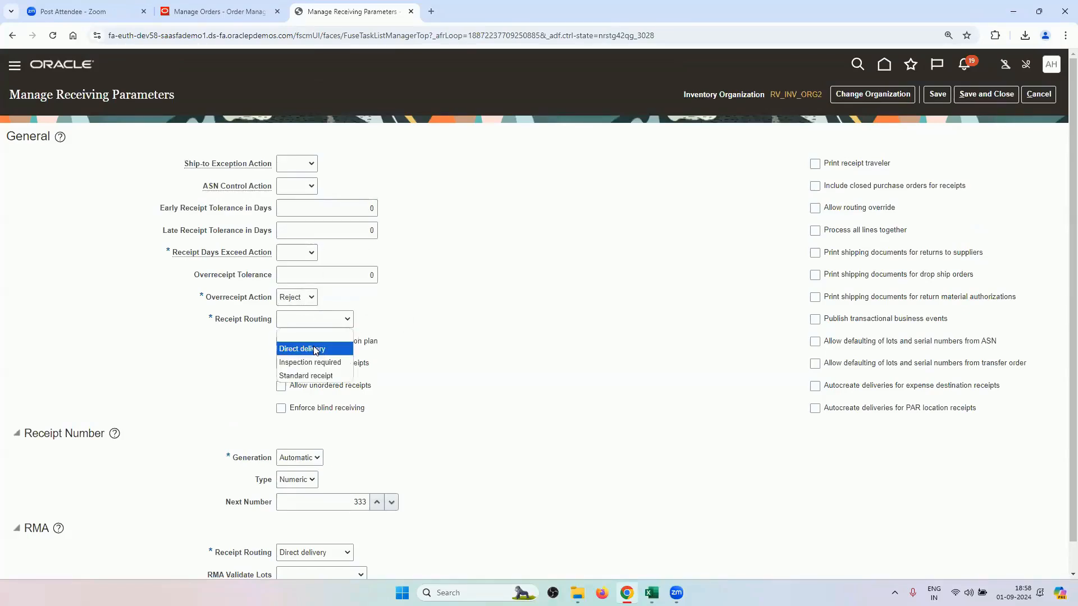
{"action": "left_click", "coordinate": [315, 348]}
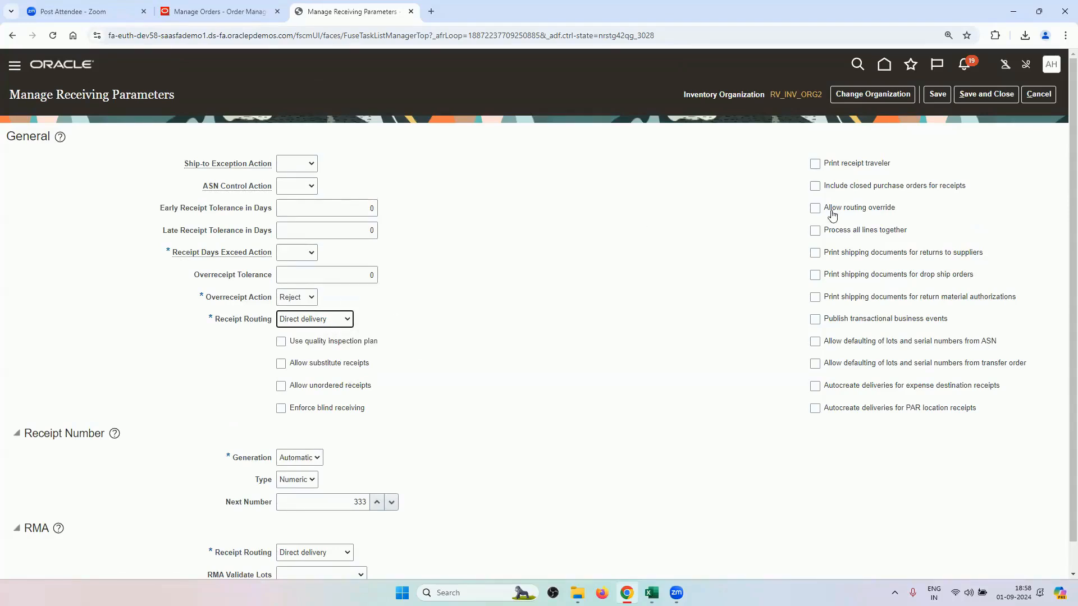
- Enable Print receipt traveler and shipping documents for supplier returns, drop ship orders and return material authorizations, and set Receipt Days Exceed Action to None
{"action": "left_click", "coordinate": [814, 164]}
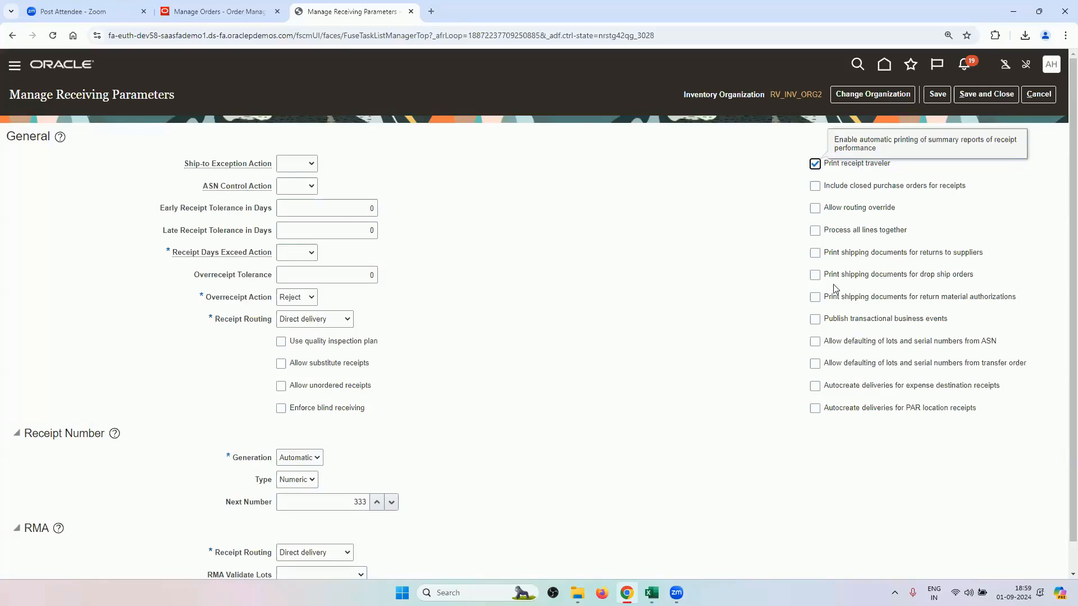
{"action": "left_click", "coordinate": [815, 275]}
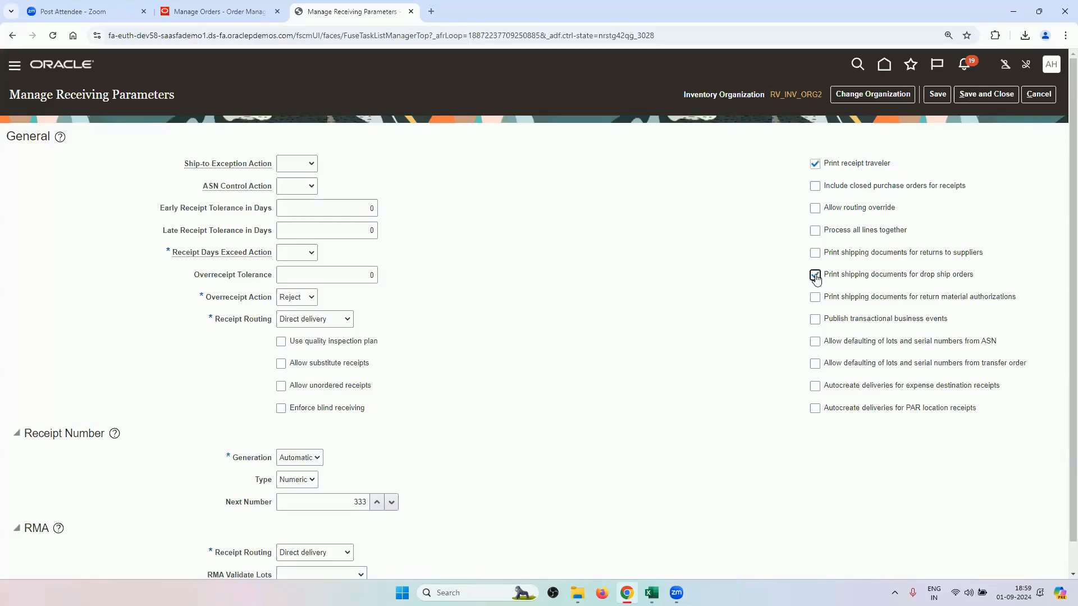
{"action": "left_click", "coordinate": [814, 253]}
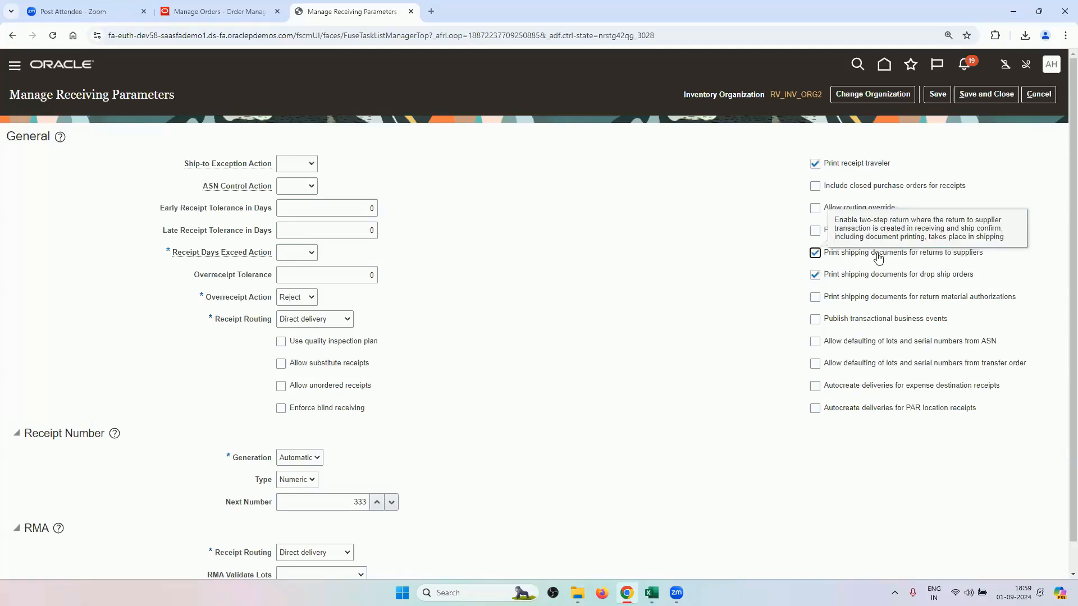
{"action": "left_click", "coordinate": [815, 298]}
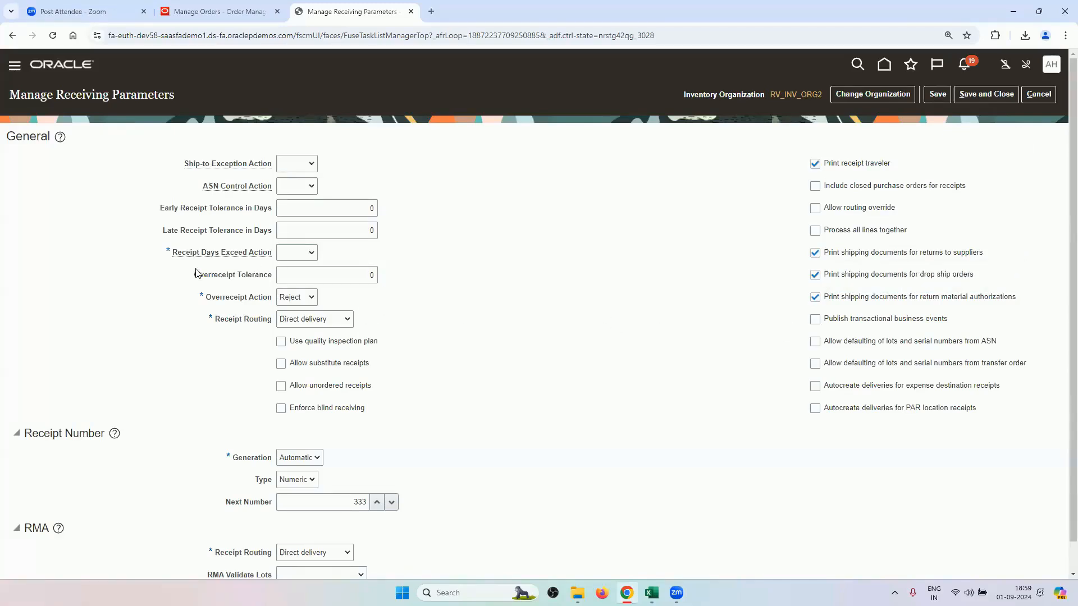
{"action": "left_click", "coordinate": [294, 253]}
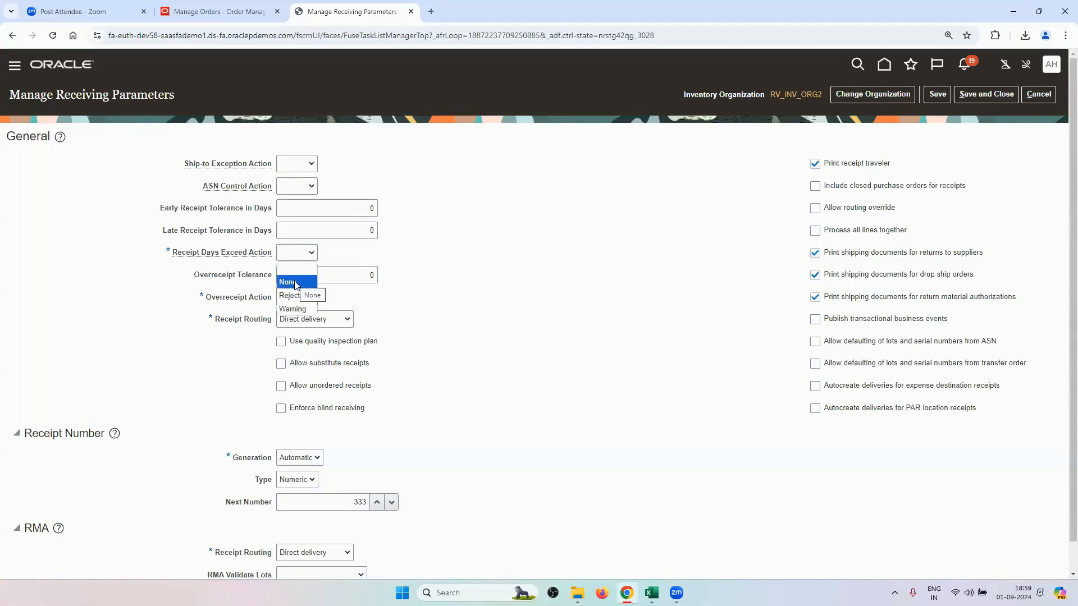
{"action": "left_click", "coordinate": [288, 282]}
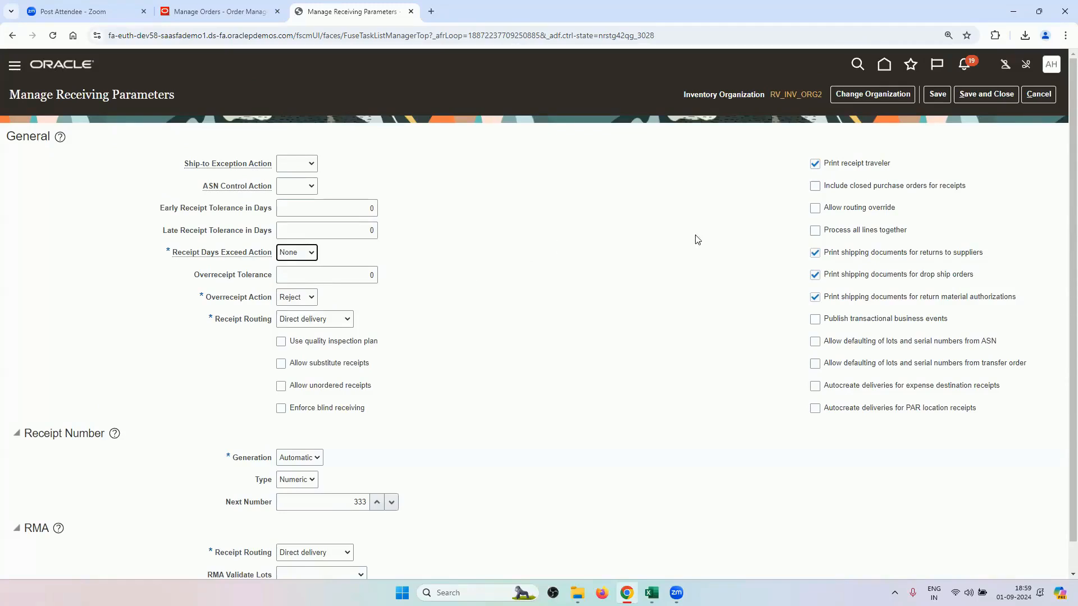
- Try enabling Allow routing override while checking the RMA Receipt Routing choices, clear the option again, and review the parameters
{"action": "left_click", "coordinate": [830, 212]}
{"action": "scroll", "coordinate": [602, 234], "scroll_direction": "down", "scroll_amount": 1}
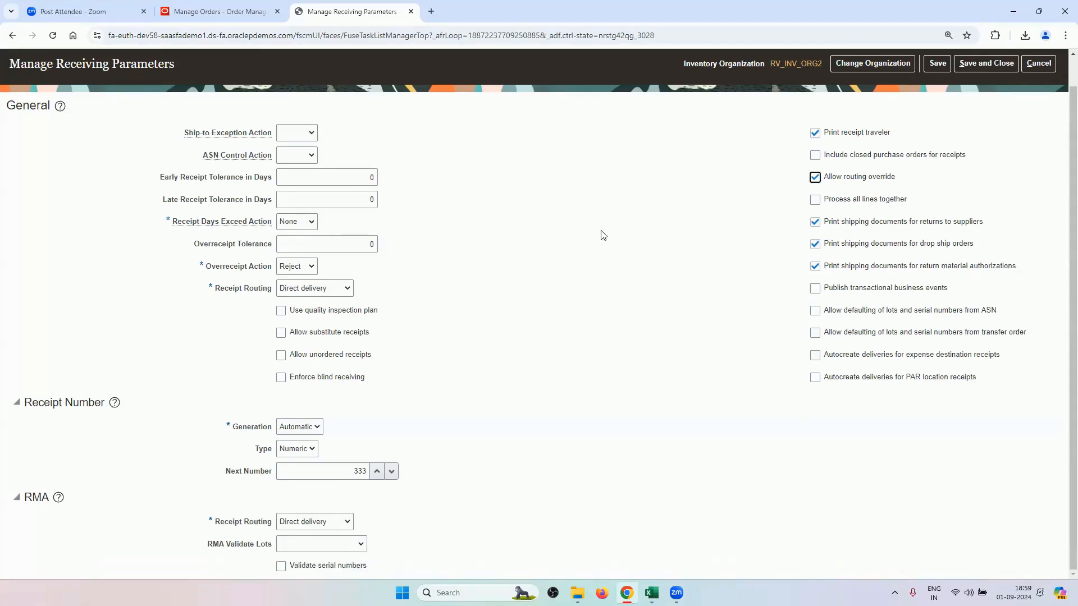
{"action": "left_click", "coordinate": [299, 522]}
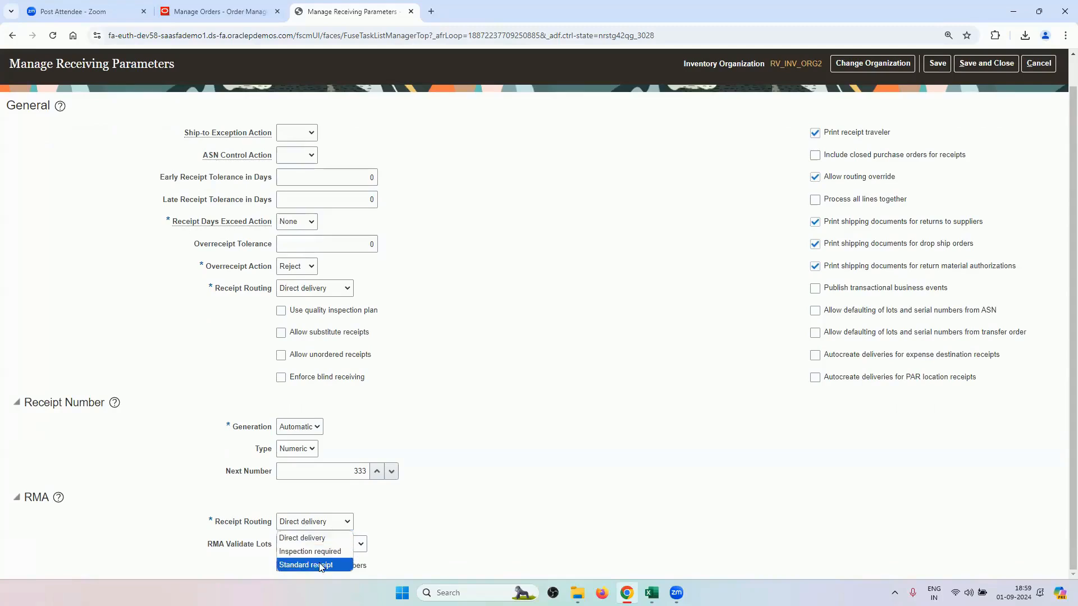
{"action": "left_click", "coordinate": [654, 294]}
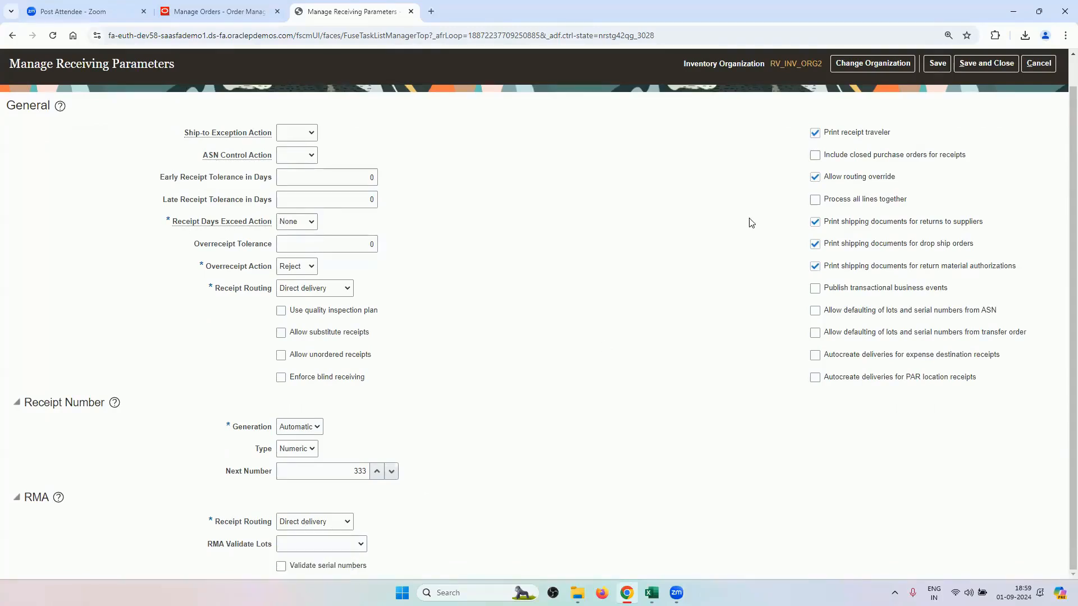
{"action": "left_click", "coordinate": [815, 178]}
{"action": "scroll", "coordinate": [319, 262], "scroll_direction": "up", "scroll_amount": 1}
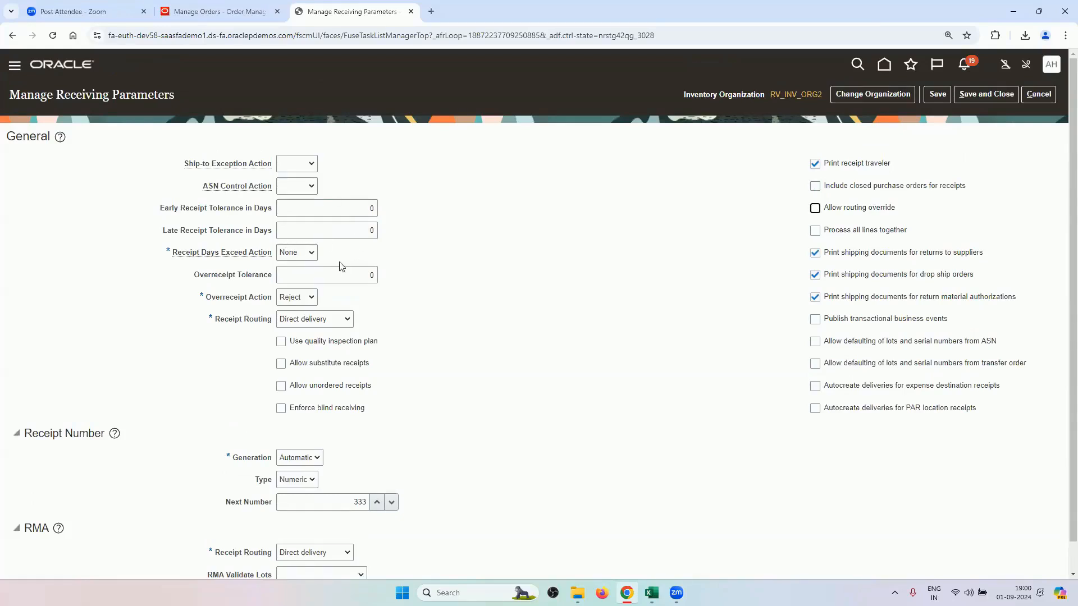
{"action": "scroll", "coordinate": [526, 288], "scroll_direction": "down", "scroll_amount": 1}
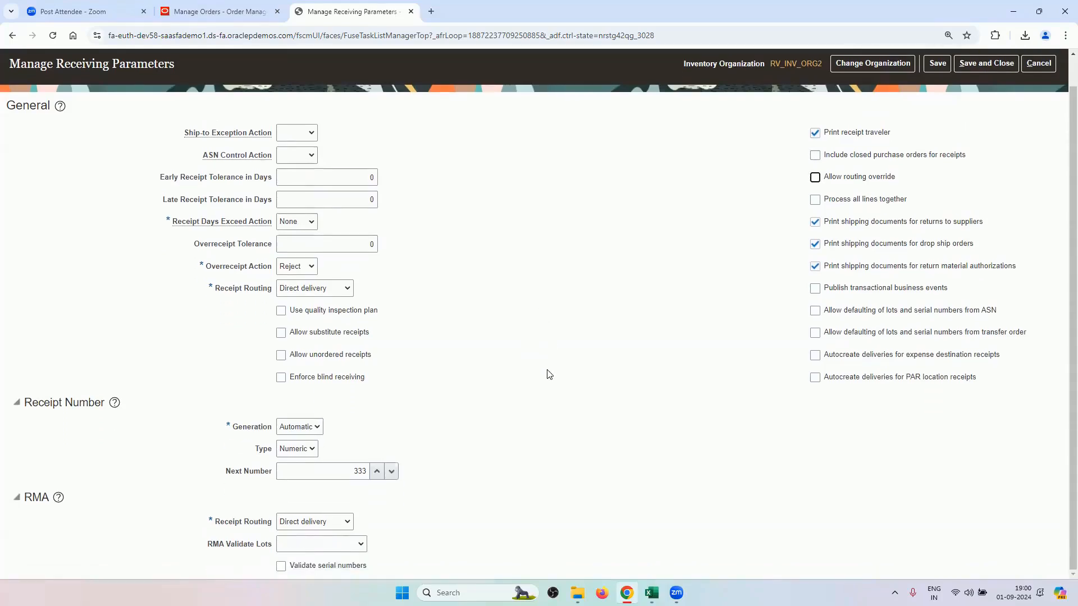
- Set the receipt number's Next Number to 300 for RV_INV_ORG2 and save the receiving parameters
{"action": "scroll", "coordinate": [548, 375], "scroll_direction": "up", "scroll_amount": 1}
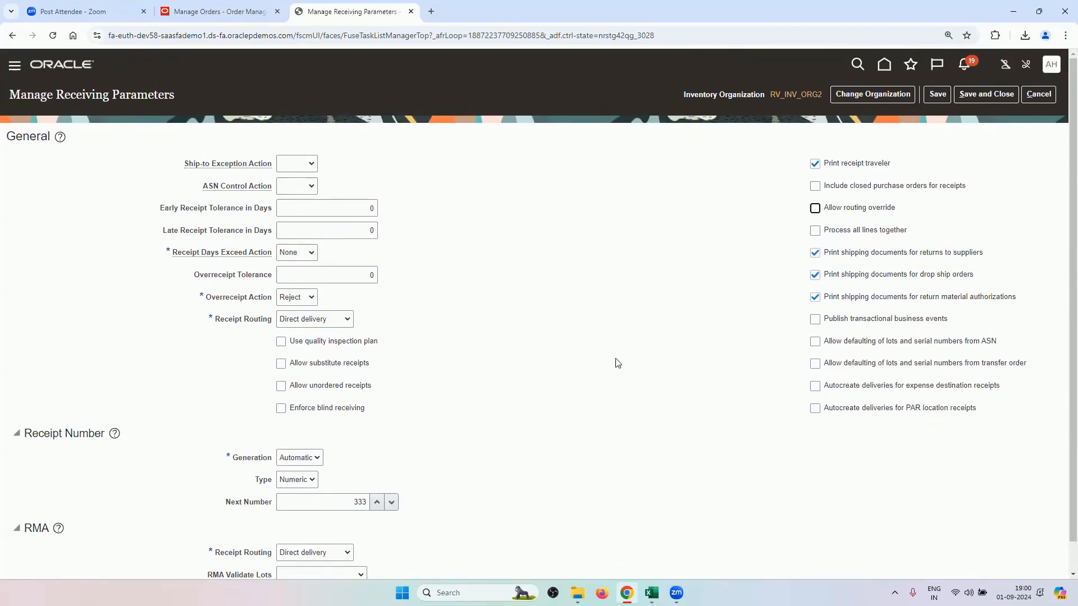
{"action": "scroll", "coordinate": [366, 512], "scroll_direction": "down", "scroll_amount": 1}
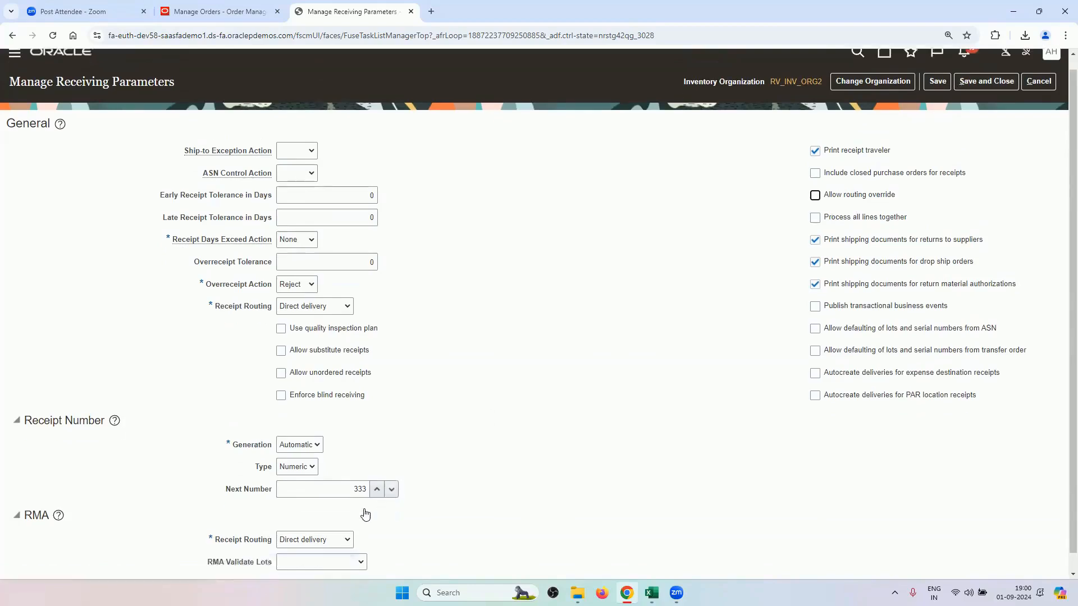
{"action": "double_click", "coordinate": [351, 471]}
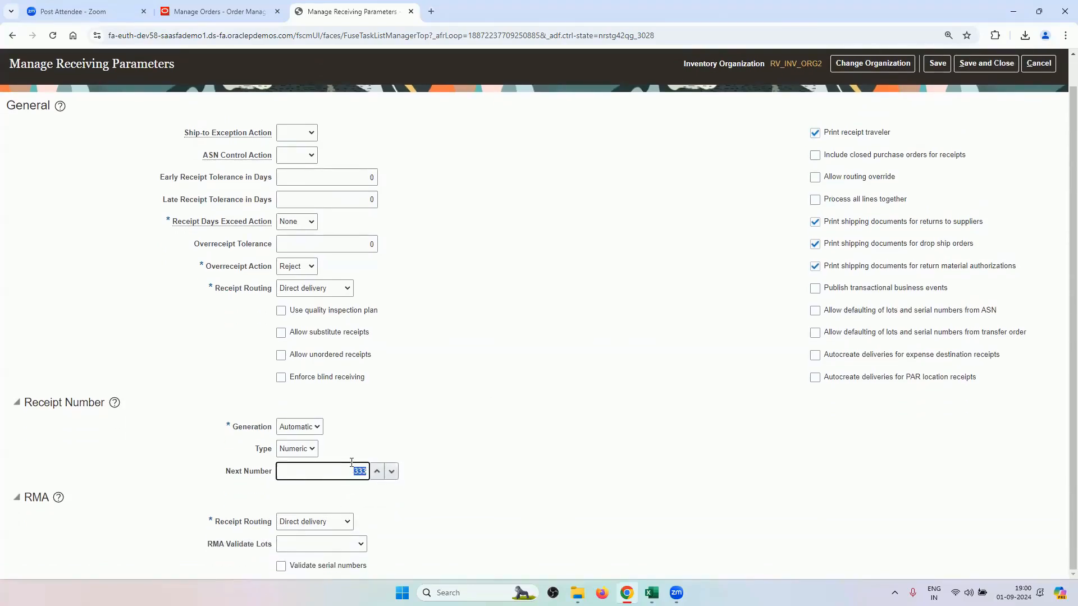
{"action": "type", "text": "300"}
{"action": "scroll", "coordinate": [898, 134], "scroll_direction": "up", "scroll_amount": 1}
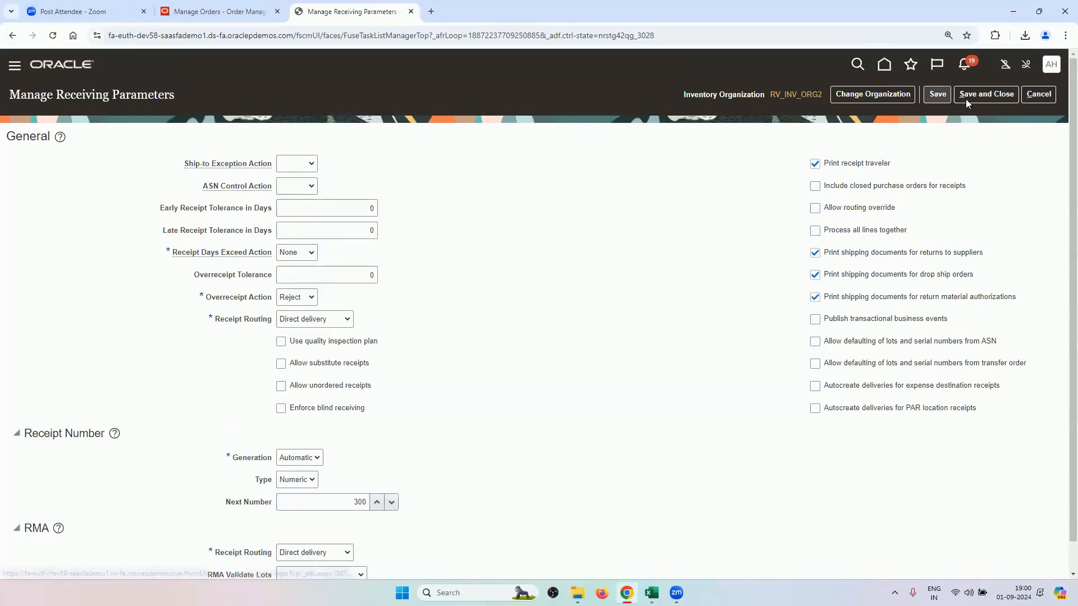
{"action": "left_click", "coordinate": [967, 98]}
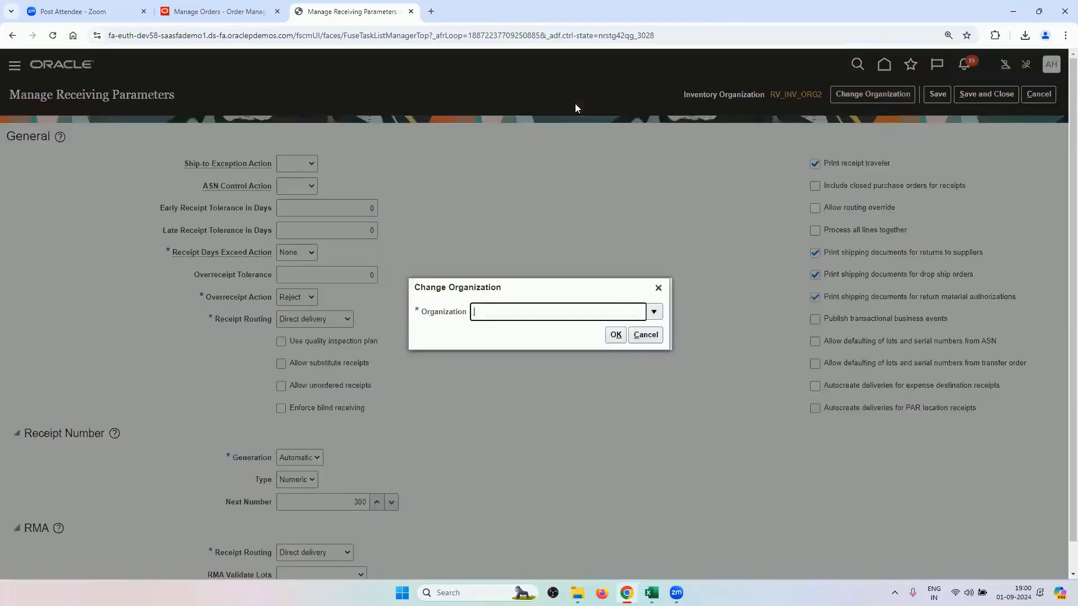
- Change the inventory organization for the receiving parameters to RV_INV_ORG1
{"action": "type", "text": "RV"}
{"action": "key", "text": "Tab"}
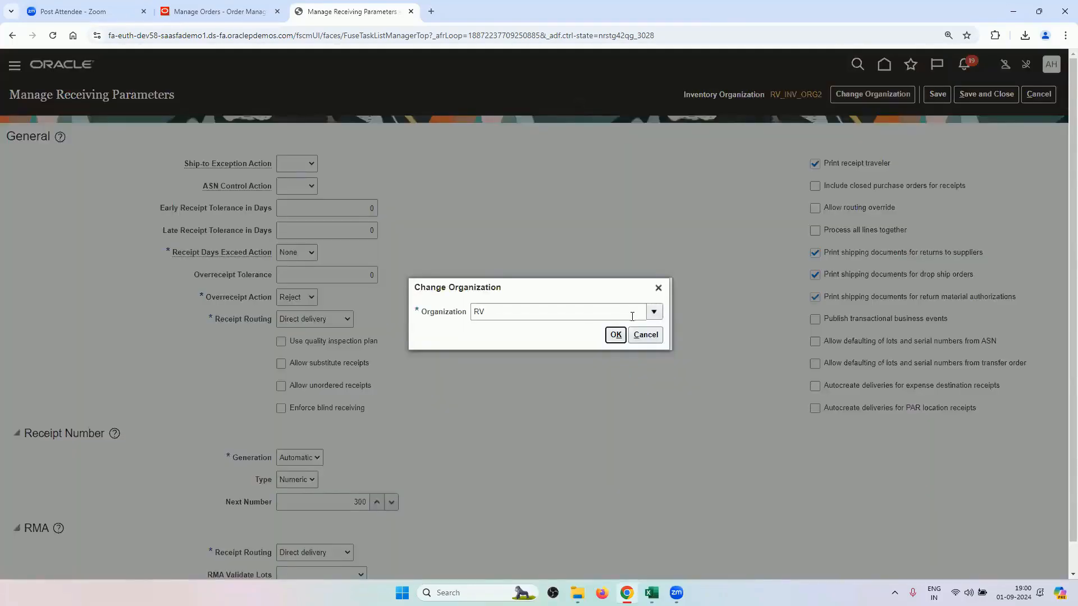
{"action": "left_click", "coordinate": [535, 358]}
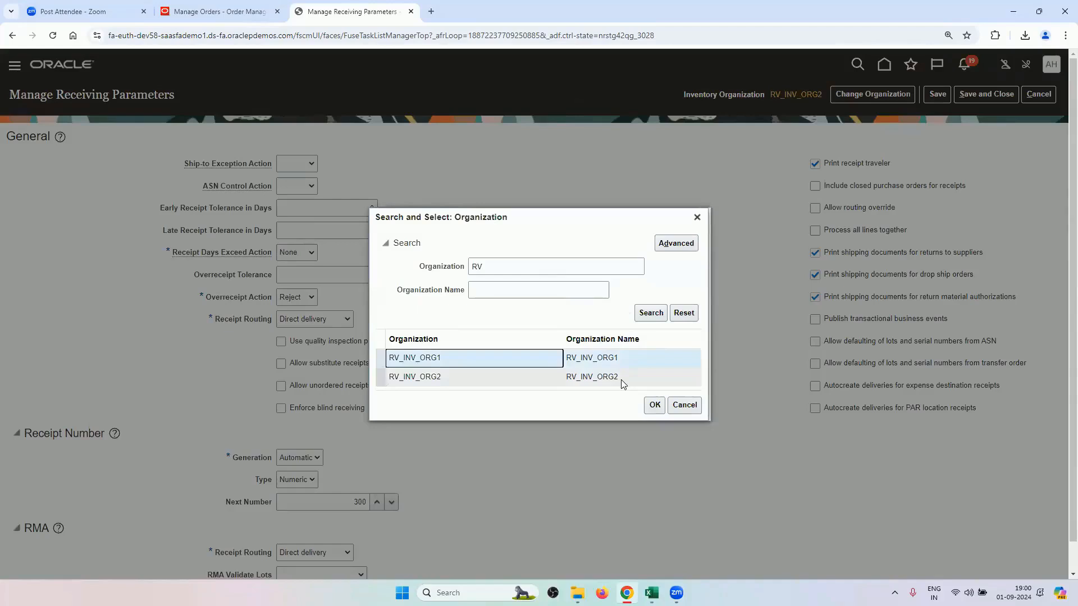
{"action": "left_click", "coordinate": [652, 404]}
{"action": "left_click", "coordinate": [616, 335]}
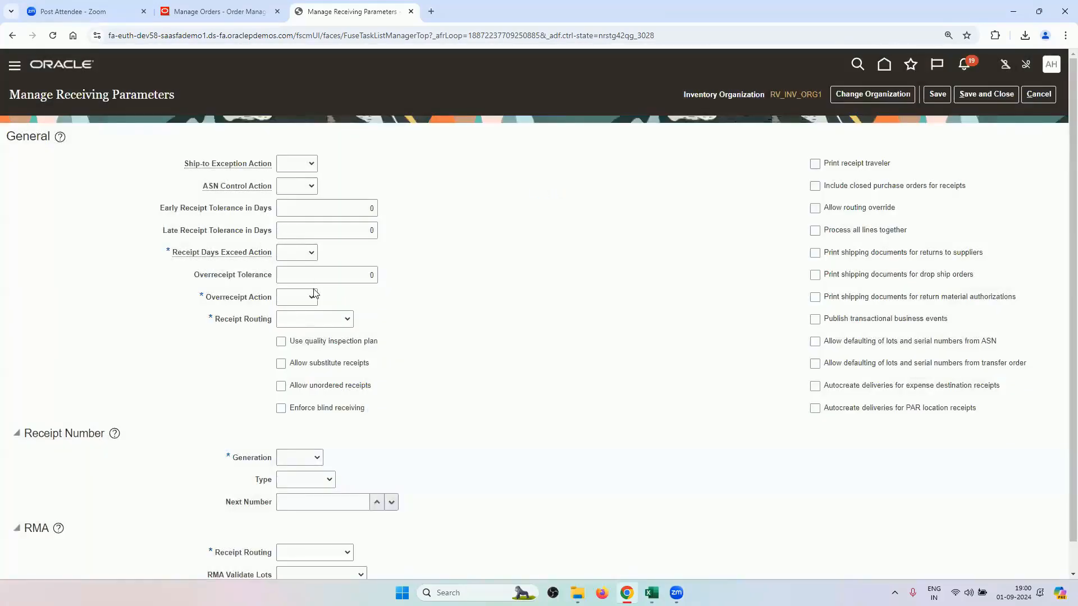
- In the General parameters, set Overreceipt Action to Reject, Receipt Routing to Direct delivery and Receipt Days Exceed Action to None
{"action": "left_click", "coordinate": [311, 297]}
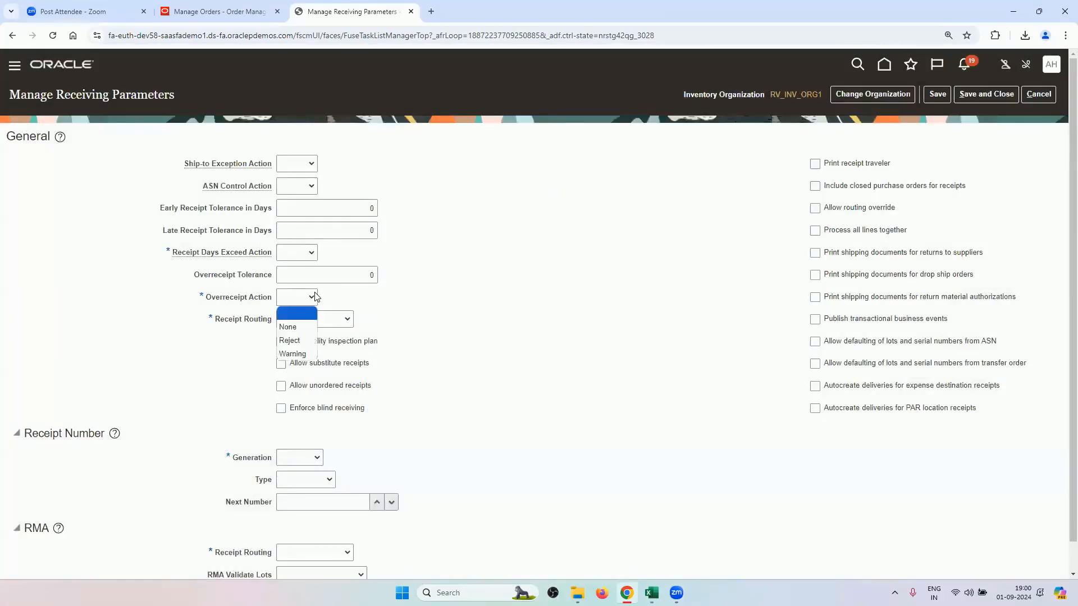
{"action": "left_click", "coordinate": [306, 340]}
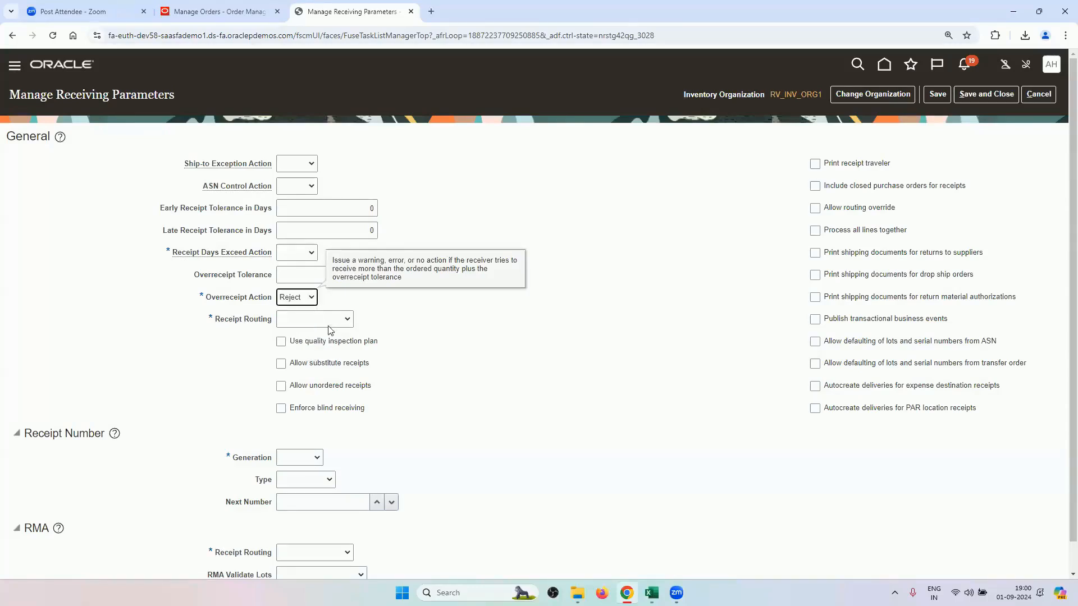
{"action": "left_click", "coordinate": [323, 318]}
{"action": "left_click", "coordinate": [321, 349]}
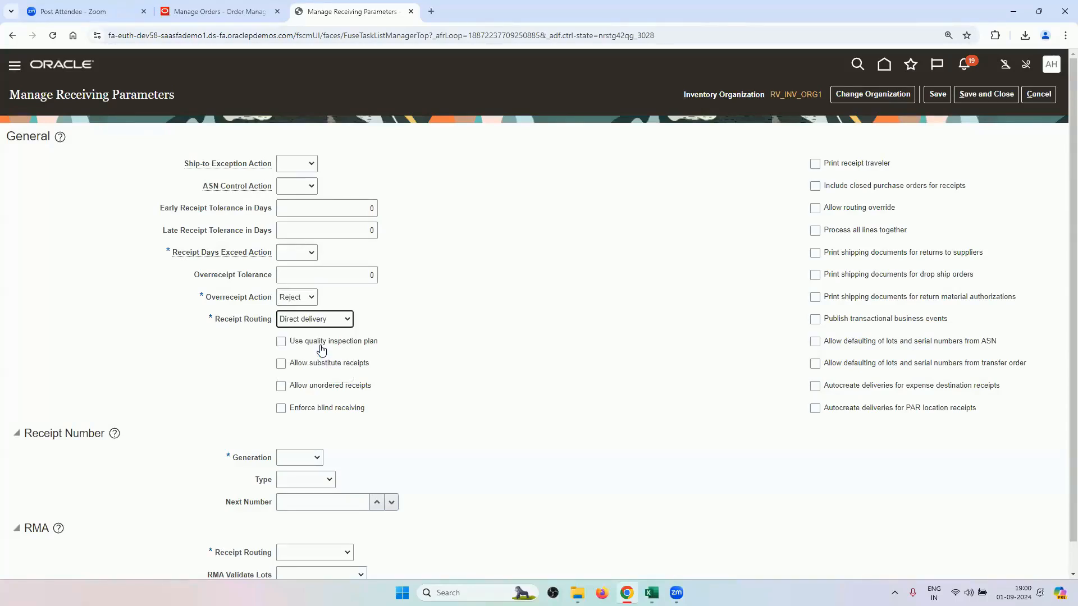
{"action": "left_click", "coordinate": [296, 253]}
{"action": "left_click", "coordinate": [317, 284]}
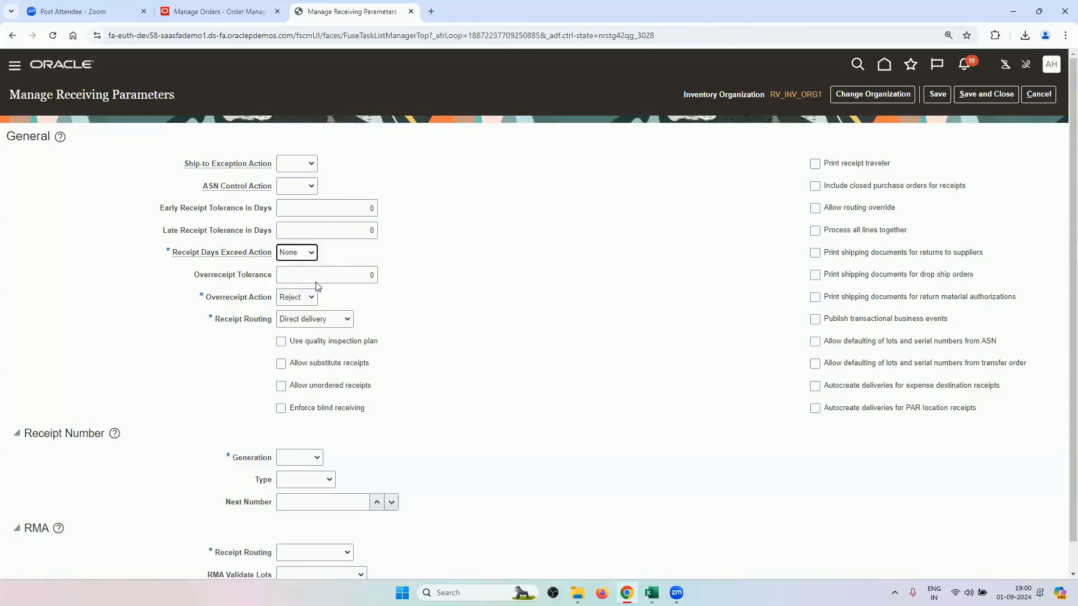
- Enable Print receipt traveler and printing of shipping documents for returns to suppliers, drop ship orders and return material authorizations
{"action": "left_click", "coordinate": [815, 163]}
{"action": "left_click", "coordinate": [847, 253]}
{"action": "left_click", "coordinate": [853, 274]}
{"action": "left_click", "coordinate": [858, 297]}
- Set RV_INV_ORG1's receipt number Generation to Automatic, Type to Numeric and Next Number to 400
{"action": "scroll", "coordinate": [493, 334], "scroll_direction": "down", "scroll_amount": 1}
{"action": "left_click", "coordinate": [299, 427]}
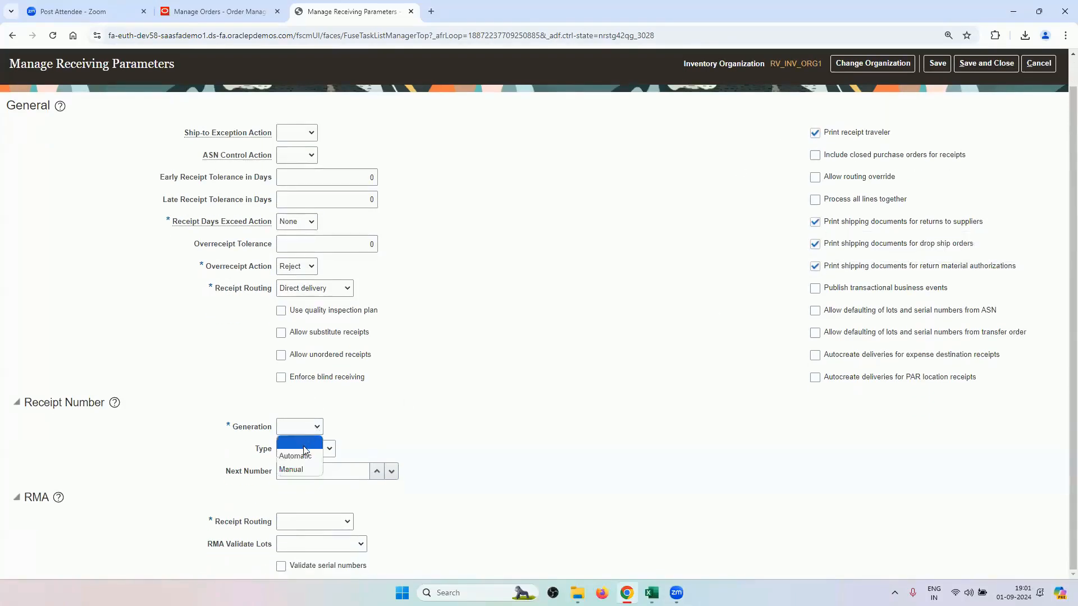
{"action": "left_click", "coordinate": [297, 451]}
{"action": "left_click", "coordinate": [295, 452]}
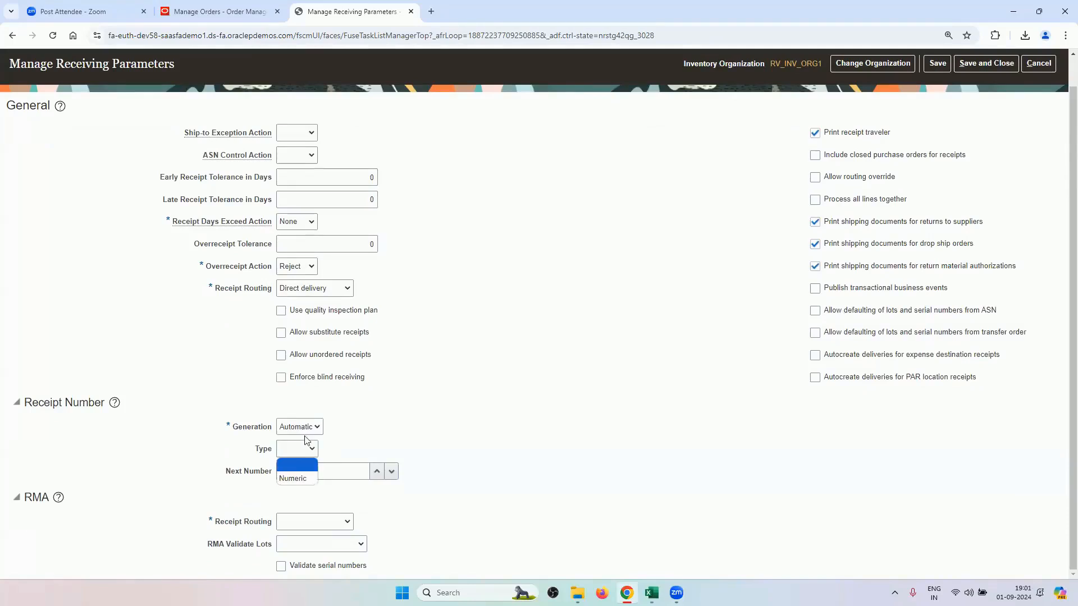
{"action": "left_click", "coordinate": [301, 478]}
{"action": "left_click", "coordinate": [302, 470]}
{"action": "type", "text": "400"}
- Set the RMA Receipt Routing to Direct delivery, then save and close the receiving parameters
{"action": "left_click", "coordinate": [323, 522]}
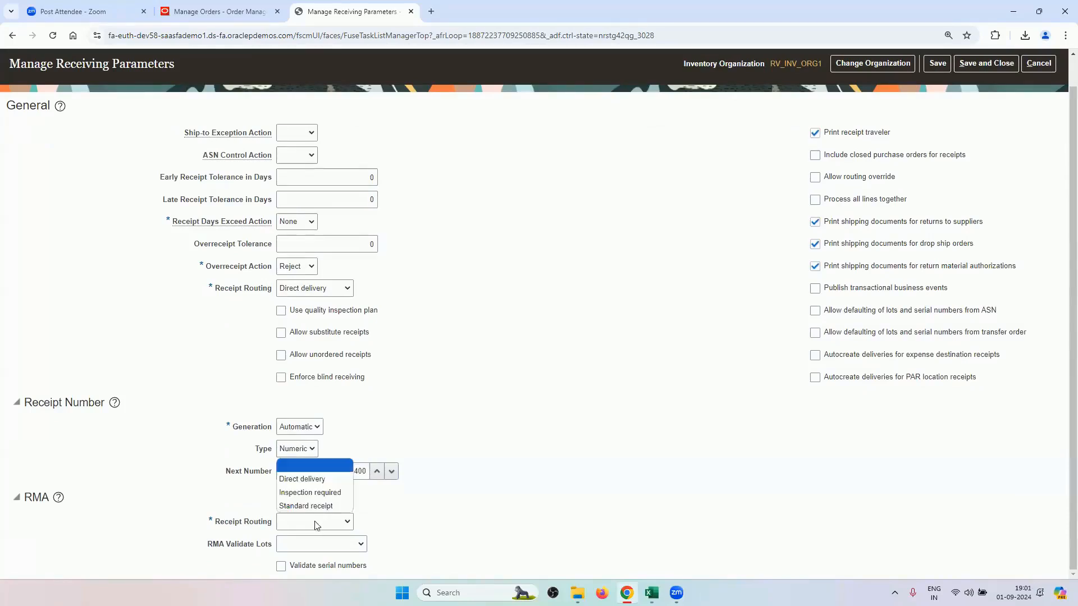
{"action": "left_click", "coordinate": [302, 479]}
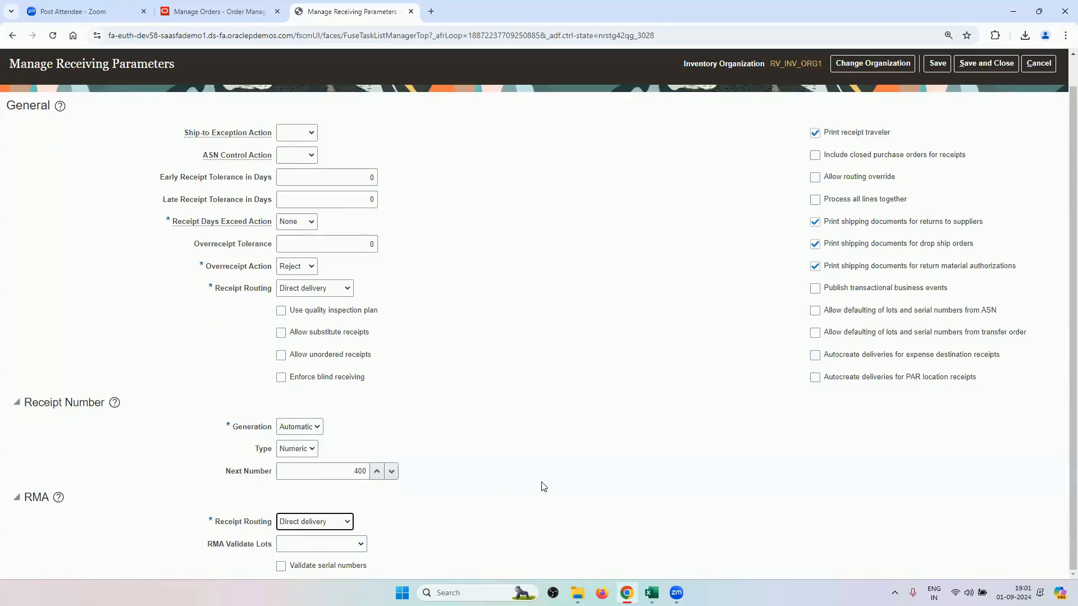
{"action": "scroll", "coordinate": [533, 462], "scroll_direction": "up", "scroll_amount": 2}
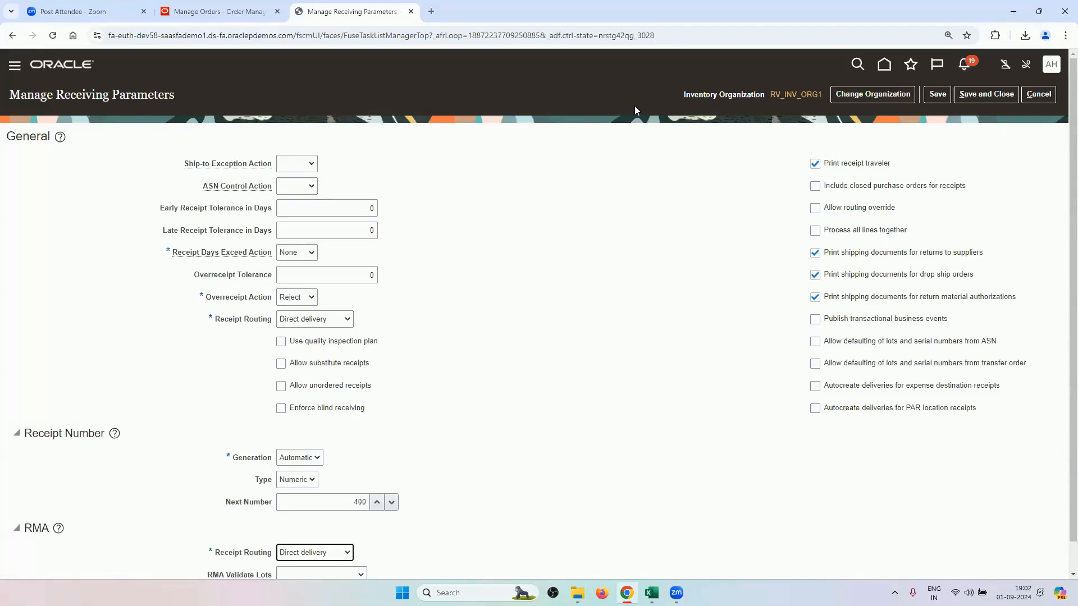
{"action": "key", "text": "alt+Tab"}
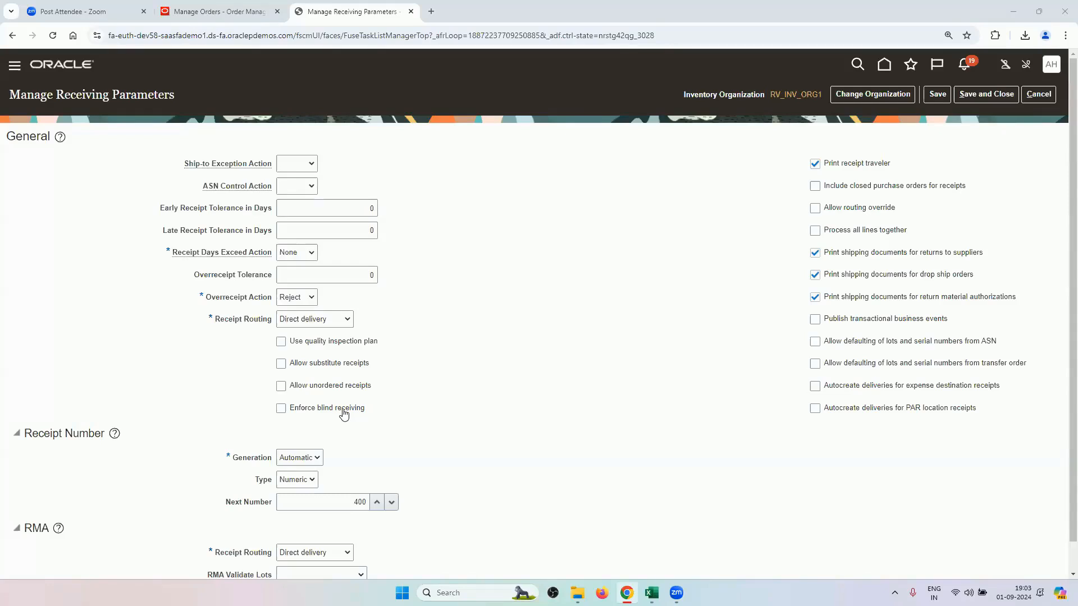
{"action": "scroll", "coordinate": [482, 370], "scroll_direction": "down", "scroll_amount": 1}
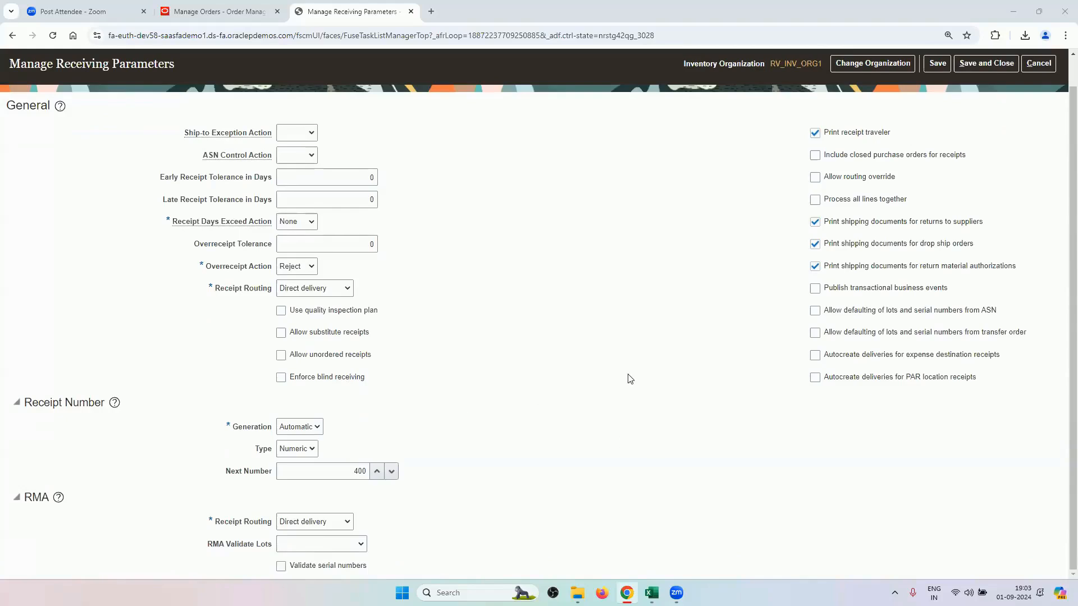
{"action": "scroll", "coordinate": [617, 359], "scroll_direction": "up", "scroll_amount": 1}
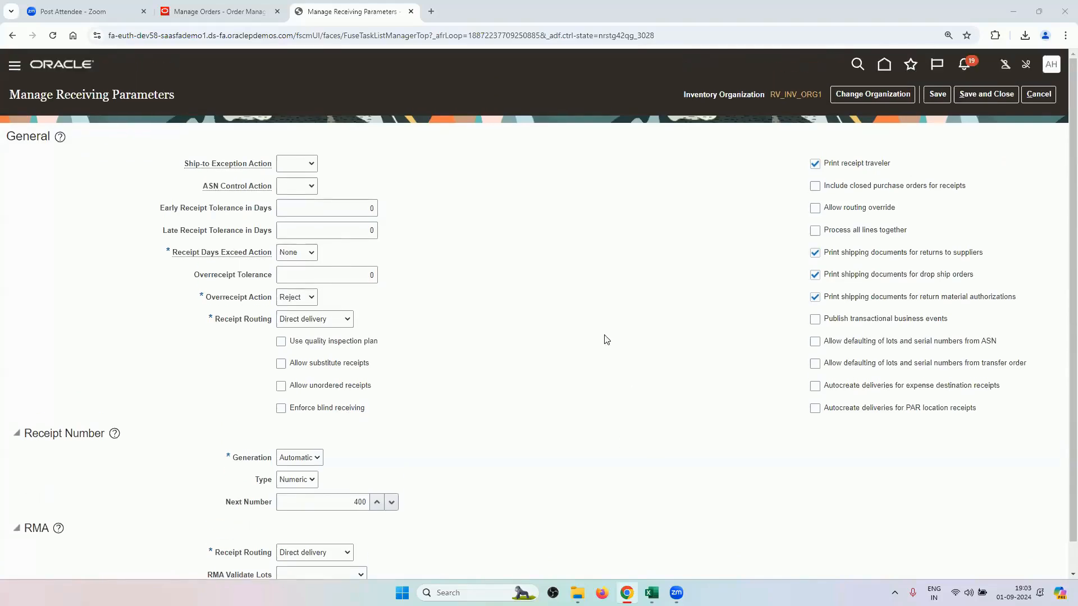
{"action": "left_click", "coordinate": [973, 97]}
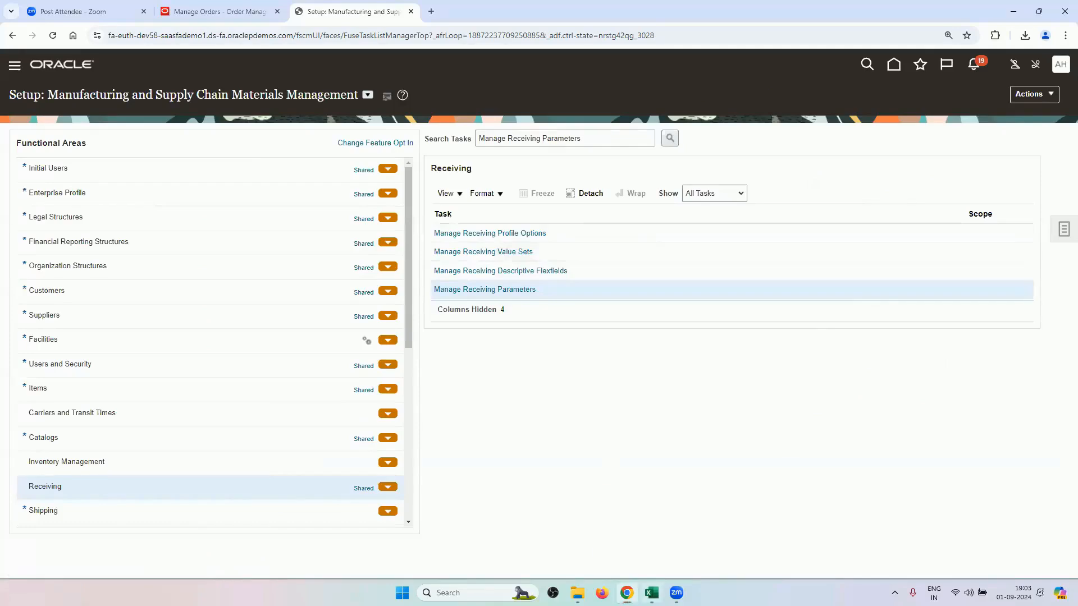
- Switch to the Order Management Training Sheet_OG workbook in Excel and save it
{"action": "left_click", "coordinate": [651, 592]}
{"action": "left_click", "coordinate": [659, 311]}
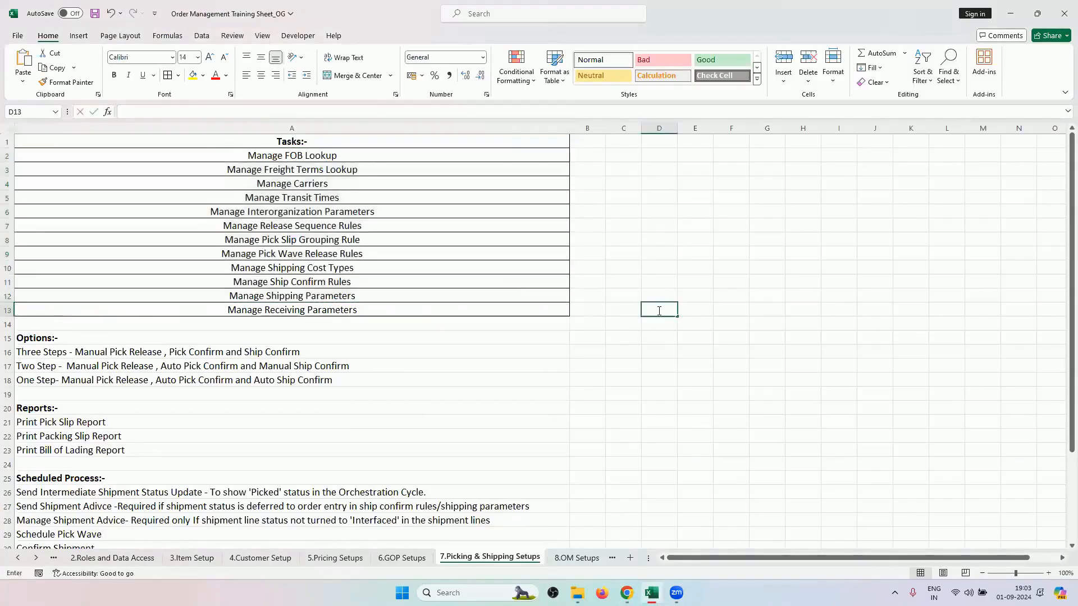
{"action": "double_click", "coordinate": [658, 311]}
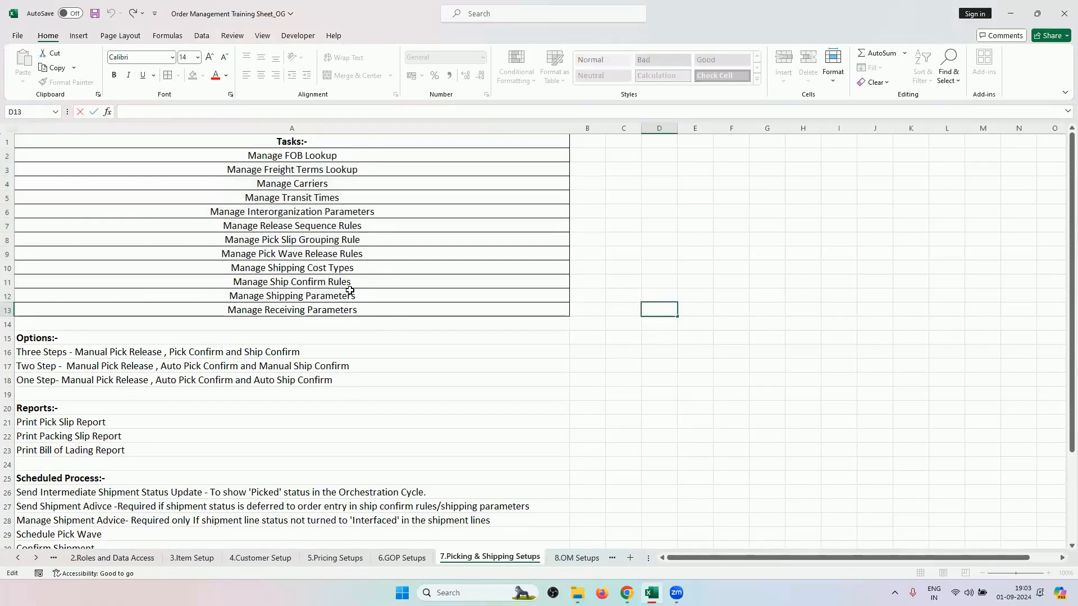
{"action": "key", "text": "ctrl+s"}
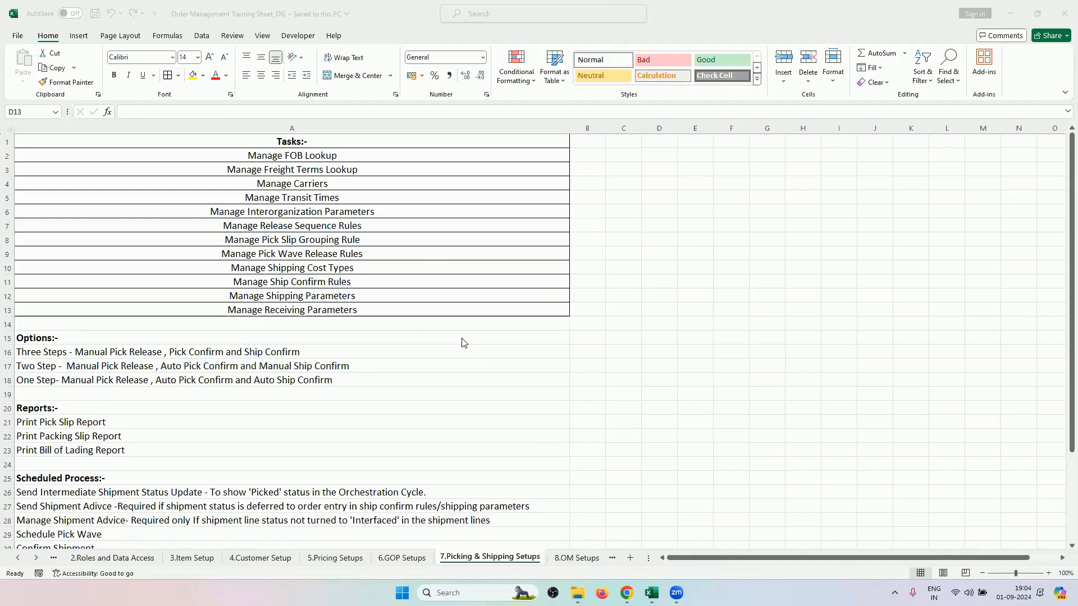
- Review the setup tasks listed on the 6.GOP Setups and 7.Picking & Shipping Setups sheets
{"action": "left_click", "coordinate": [413, 406]}
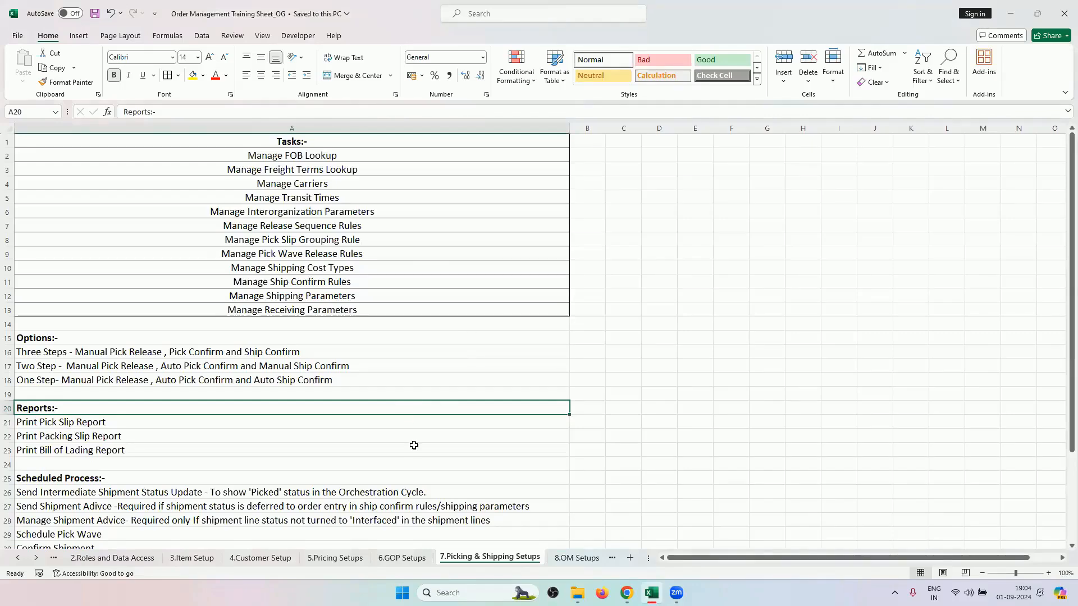
{"action": "left_click", "coordinate": [396, 558]}
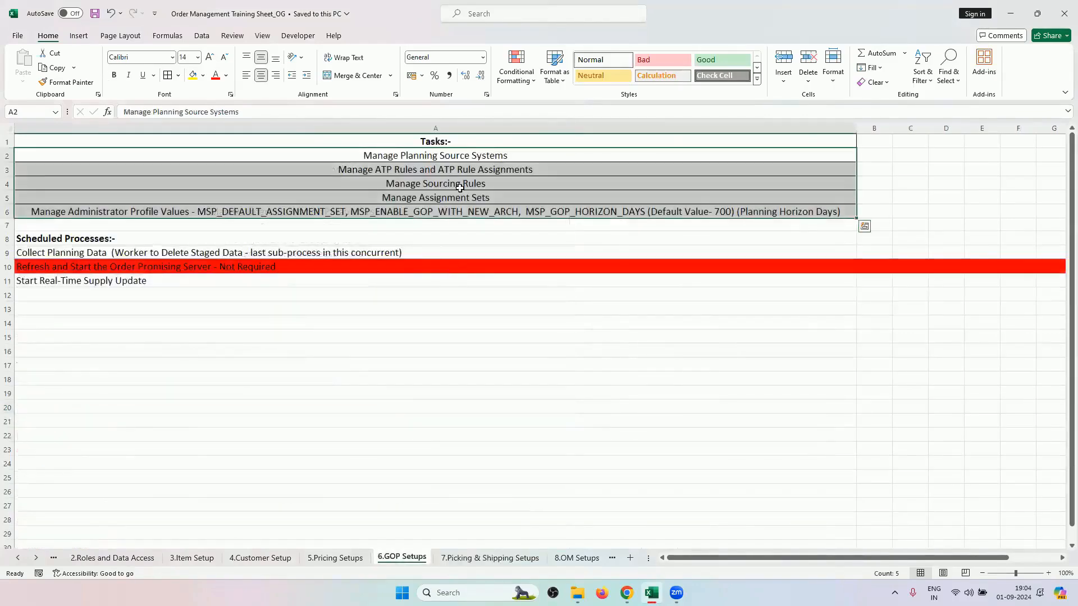
{"action": "left_click_drag", "start_coordinate": [443, 155], "coordinate": [454, 212]}
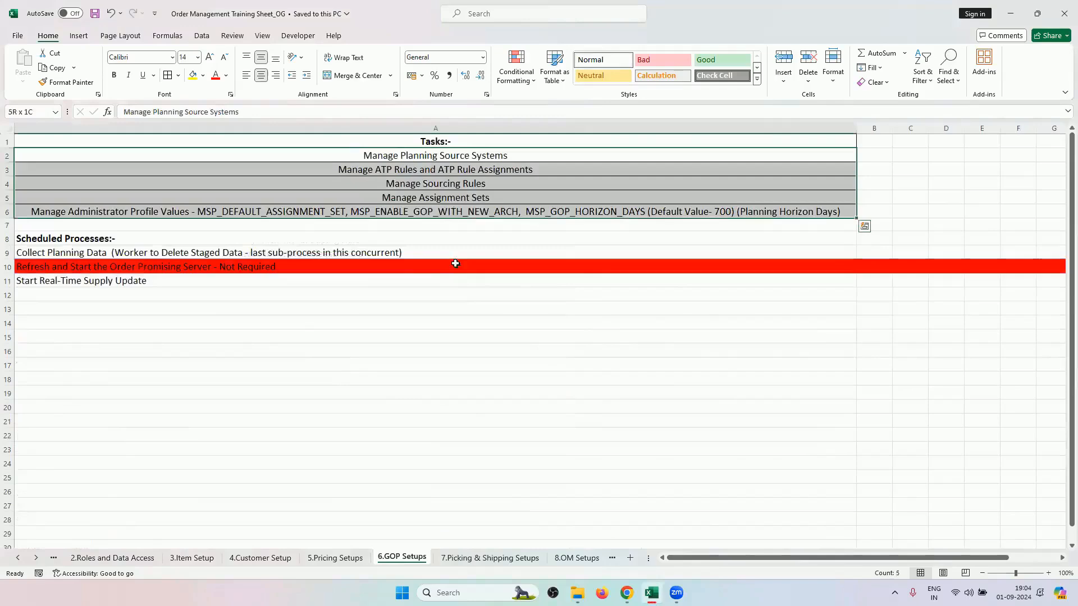
{"action": "left_click", "coordinate": [490, 557]}
{"action": "left_click_drag", "start_coordinate": [365, 158], "coordinate": [349, 310]}
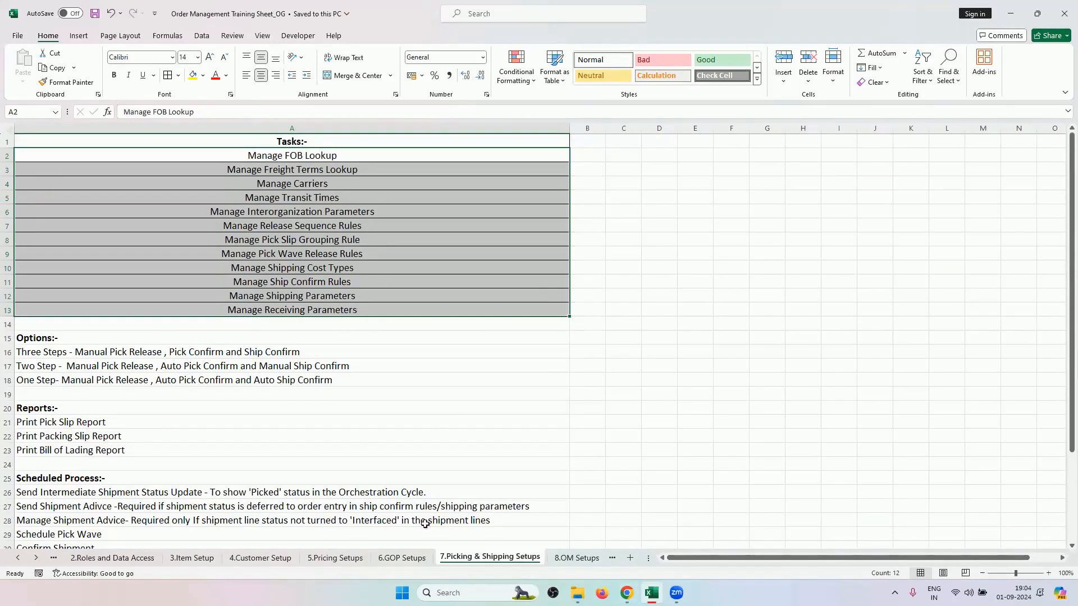
- Examine the order statuses from Scheduled to Awaiting Billing on the Orchestration Cycle sheet
{"action": "left_click", "coordinate": [18, 561]}
{"action": "left_click", "coordinate": [18, 562]}
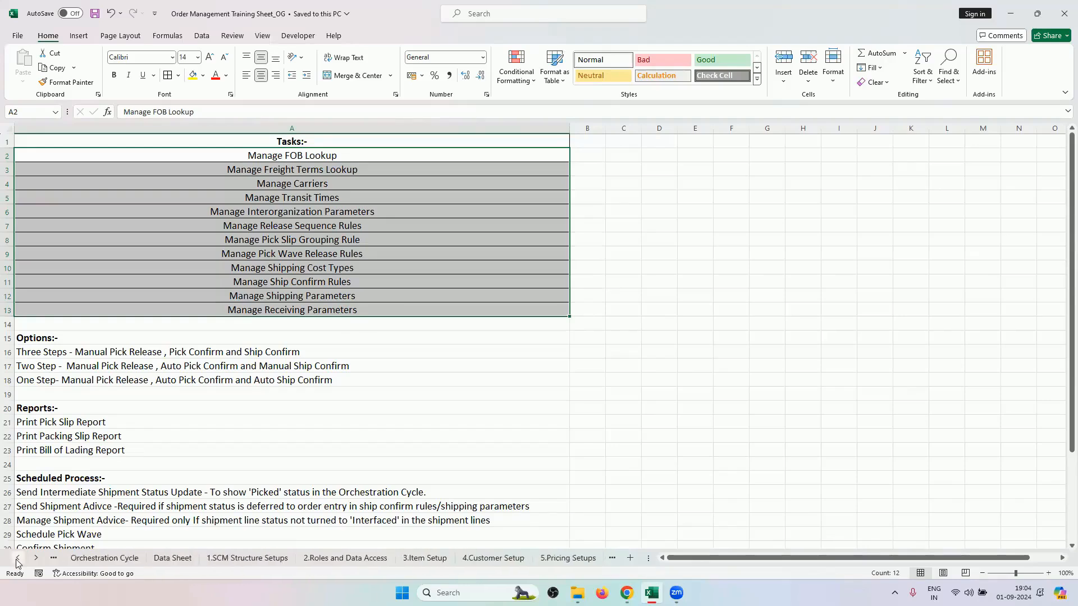
{"action": "left_click", "coordinate": [236, 559]}
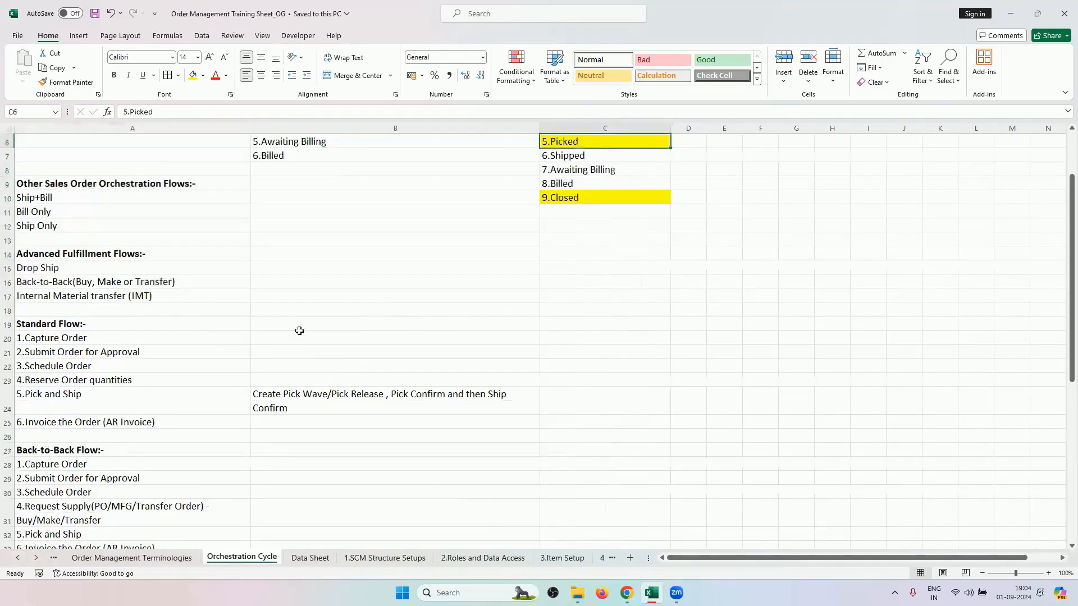
{"action": "scroll", "coordinate": [298, 330], "scroll_direction": "up", "scroll_amount": 2}
{"action": "left_click", "coordinate": [316, 156]}
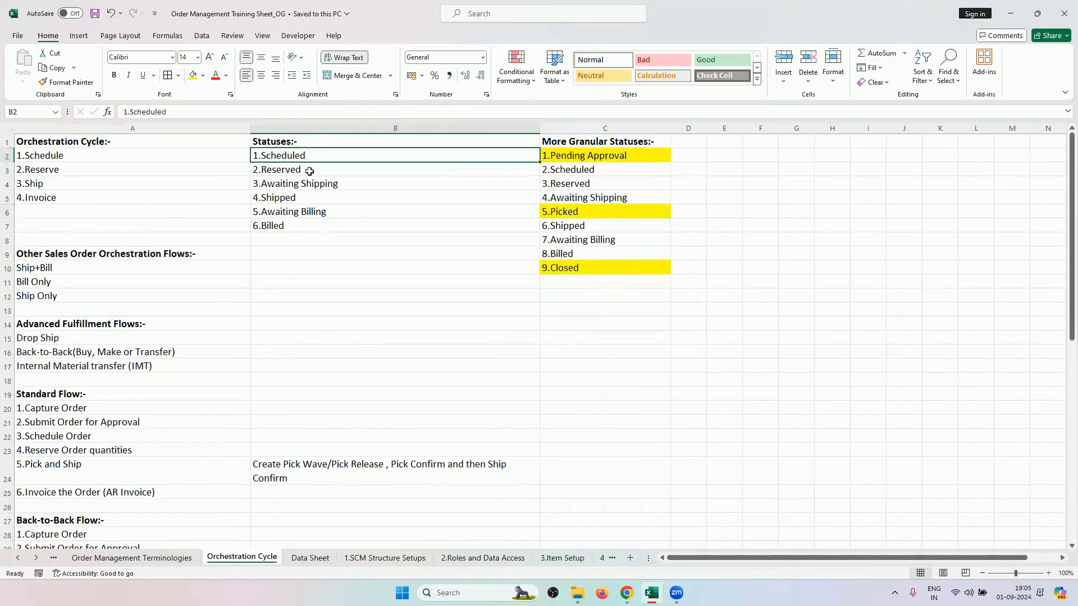
{"action": "left_click", "coordinate": [312, 169]}
{"action": "left_click", "coordinate": [311, 184]}
{"action": "left_click", "coordinate": [312, 207]}
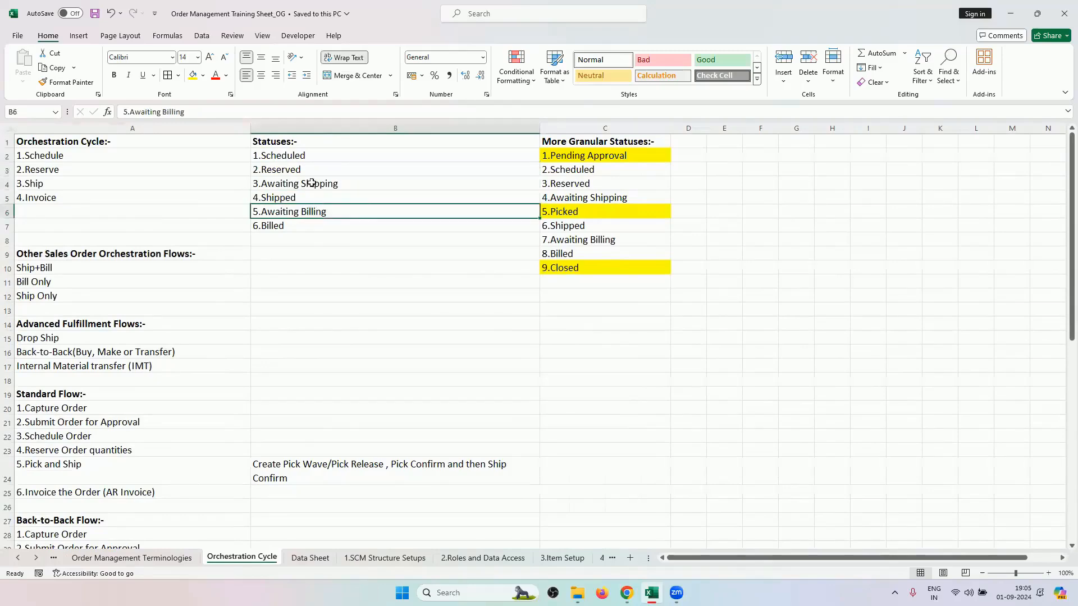
- Return to the 7.Picking & Shipping Setups sheet and look at the one-step pick release and ship confirm option
{"action": "left_click", "coordinate": [36, 558]}
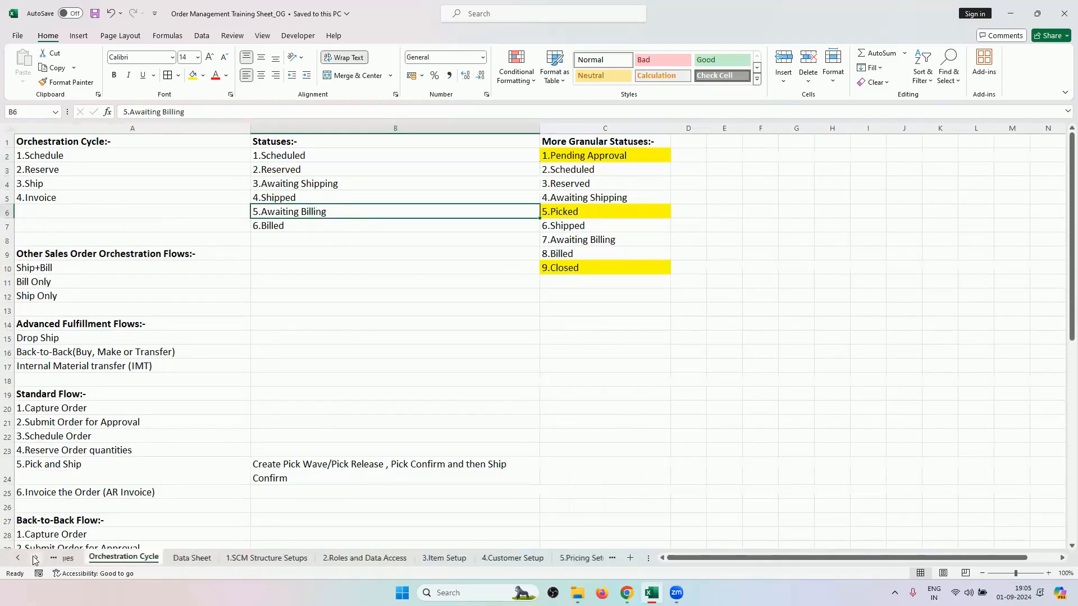
{"action": "left_click", "coordinate": [36, 558]}
{"action": "left_click", "coordinate": [36, 558]}
{"action": "left_click", "coordinate": [36, 558]}
{"action": "left_click", "coordinate": [36, 557]}
{"action": "left_click", "coordinate": [36, 558]}
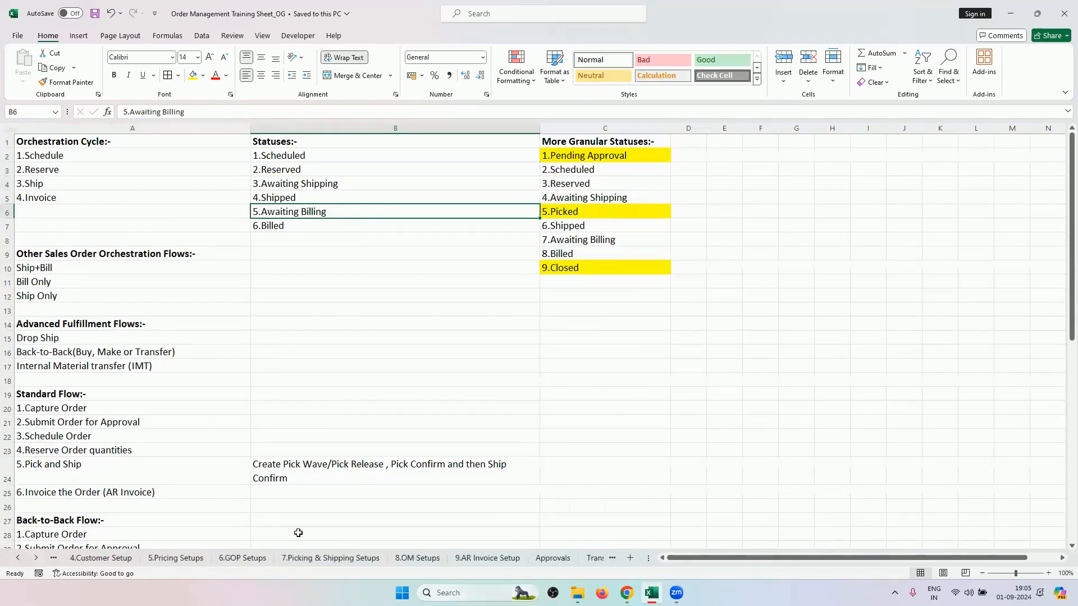
{"action": "left_click", "coordinate": [331, 558]}
{"action": "left_click", "coordinate": [380, 377]}
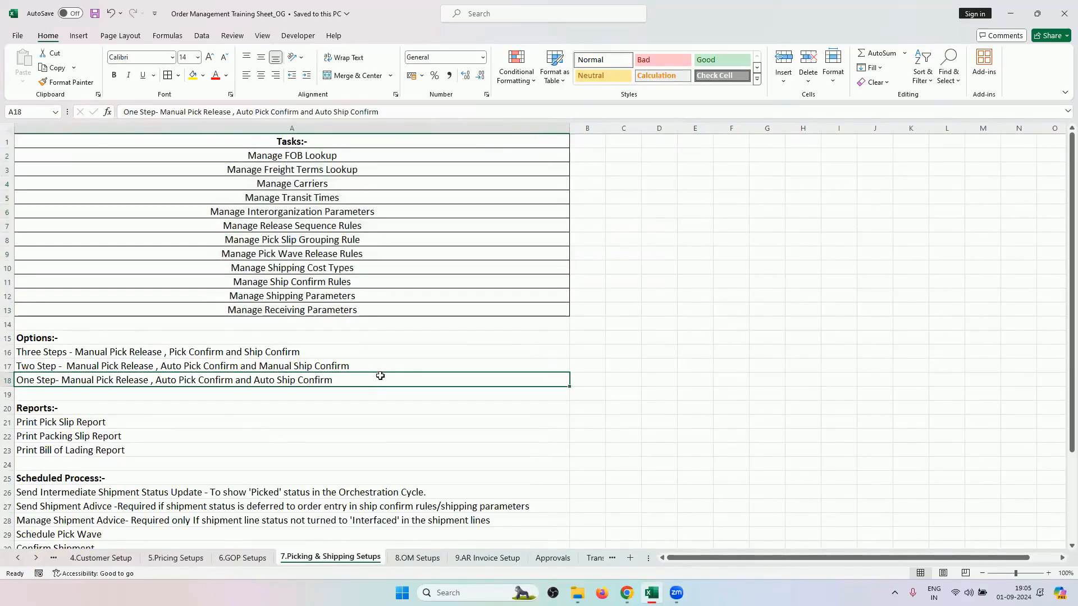
- Compare the setup task lists on the 7.Picking & Shipping Setups and 6.GOP Setups sheets, ending at the shipping reports
{"action": "left_click", "coordinate": [387, 310]}
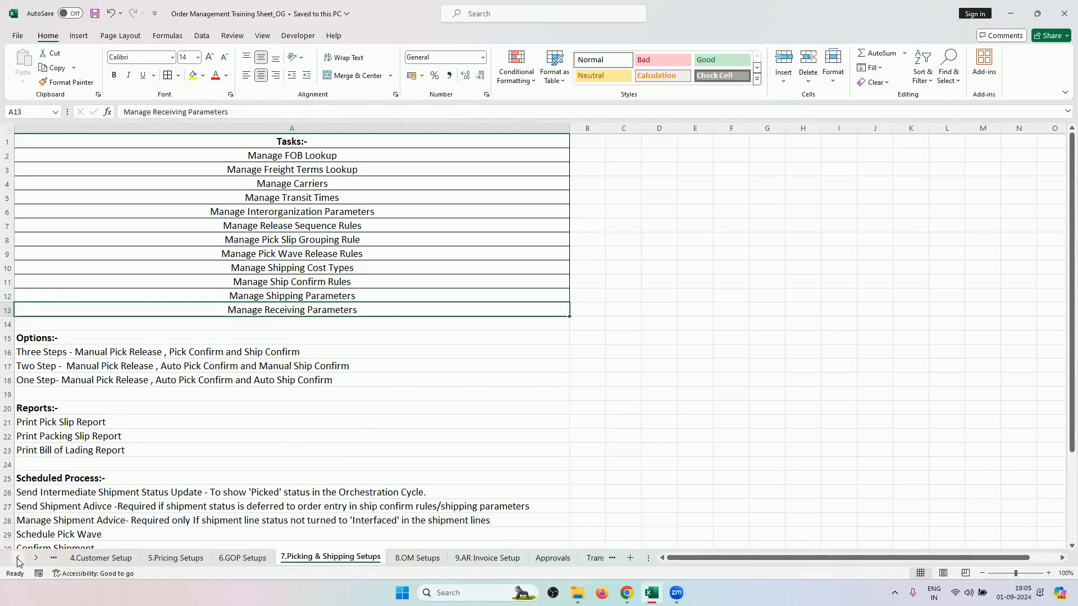
{"action": "left_click_drag", "start_coordinate": [367, 158], "coordinate": [359, 323]}
{"action": "left_click", "coordinate": [242, 558]}
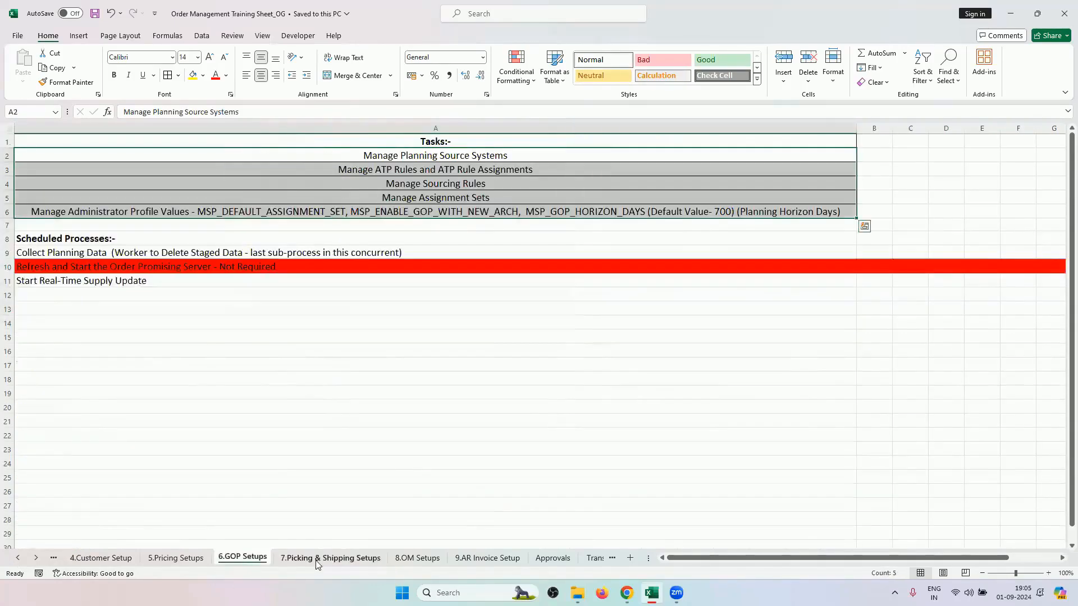
{"action": "left_click", "coordinate": [318, 559]}
{"action": "left_click", "coordinate": [389, 434]}
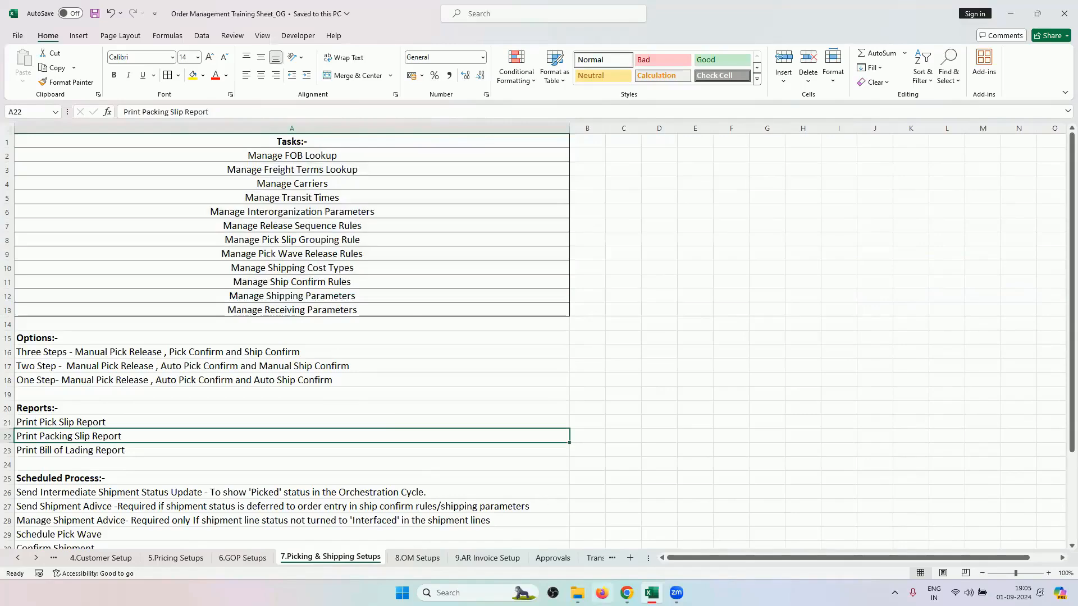
- Switch to Oracle Fusion in Chrome and open the Collect Planning Data process from the Plan Inputs work area
{"action": "left_click", "coordinate": [626, 592]}
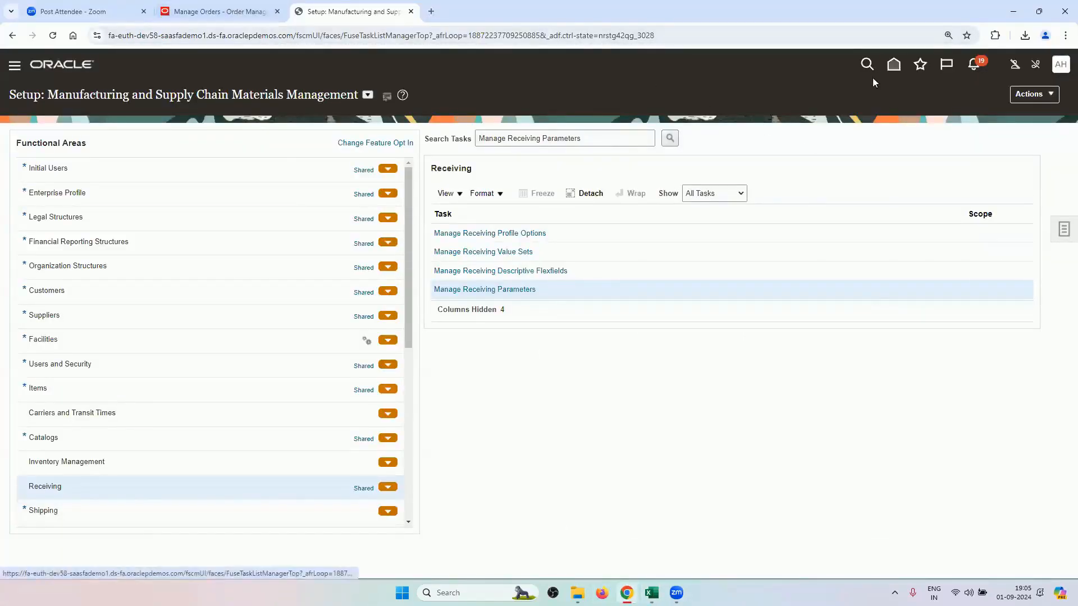
{"action": "left_click", "coordinate": [893, 65]}
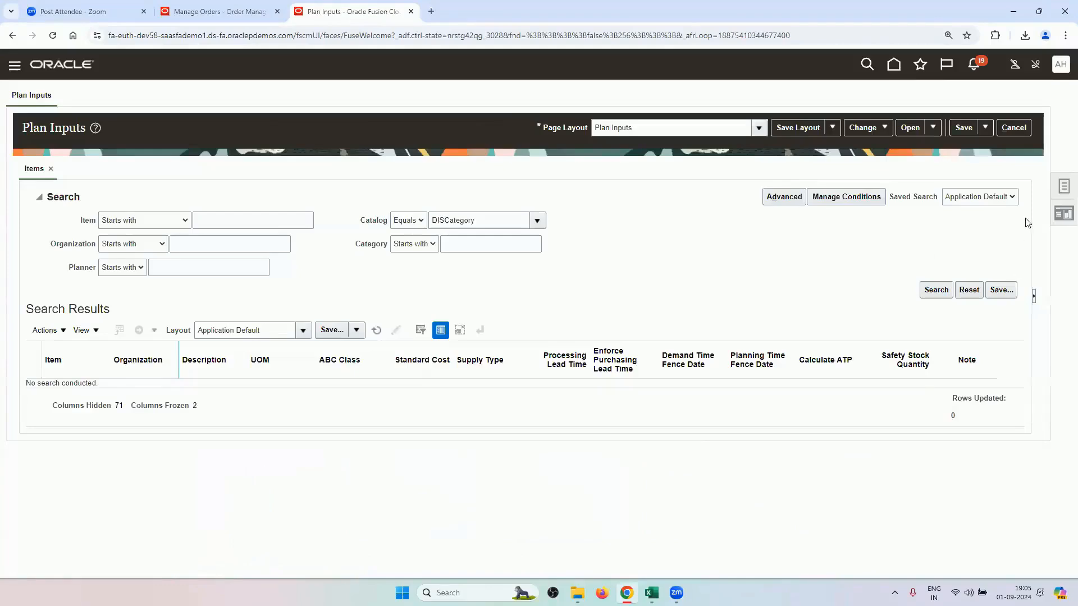
{"action": "left_click", "coordinate": [1063, 191]}
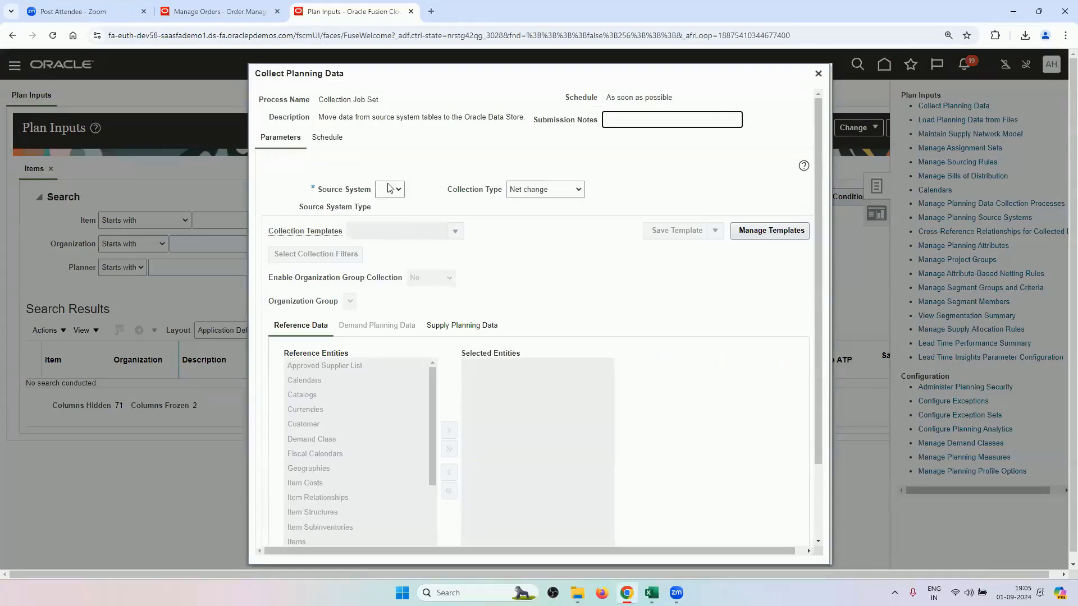
- Set the planning data collection's source system to OPS and its collection type to Targeted
{"action": "left_click", "coordinate": [389, 188]}
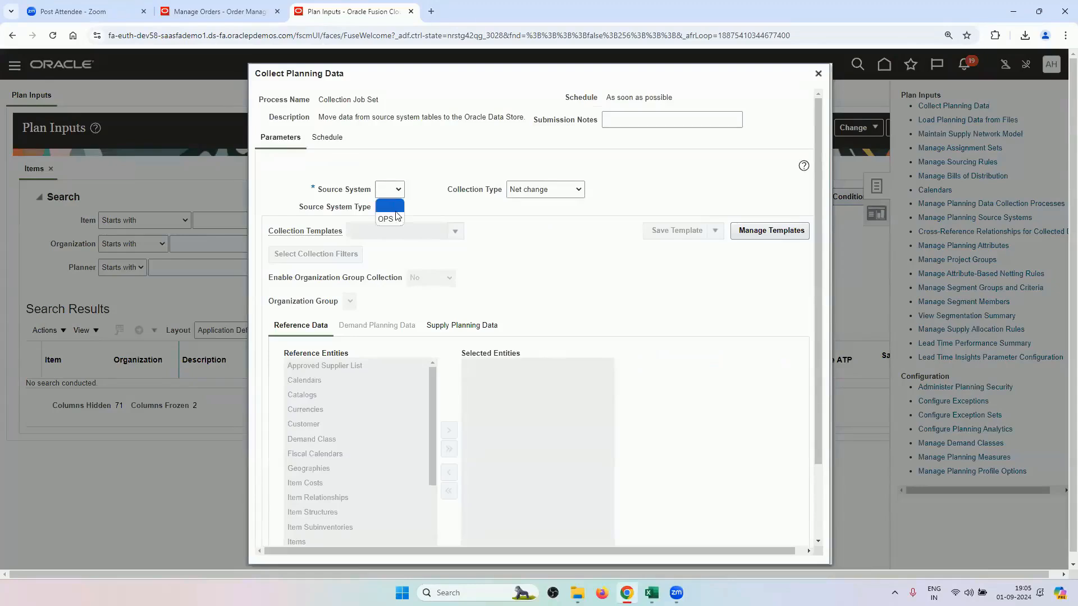
{"action": "left_click", "coordinate": [393, 220]}
{"action": "left_click", "coordinate": [539, 188]}
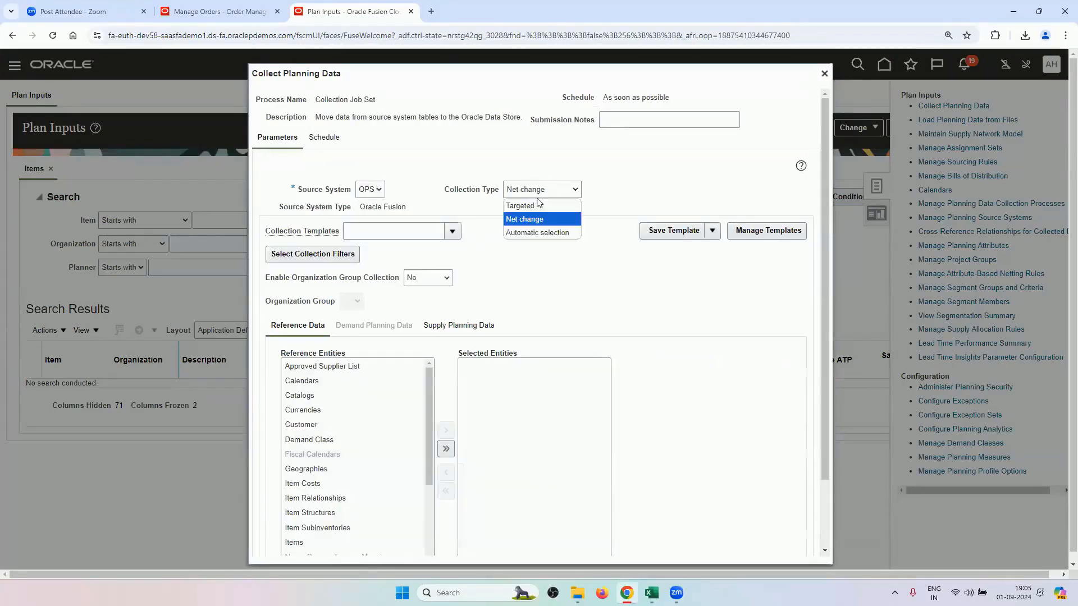
{"action": "left_click", "coordinate": [540, 203]}
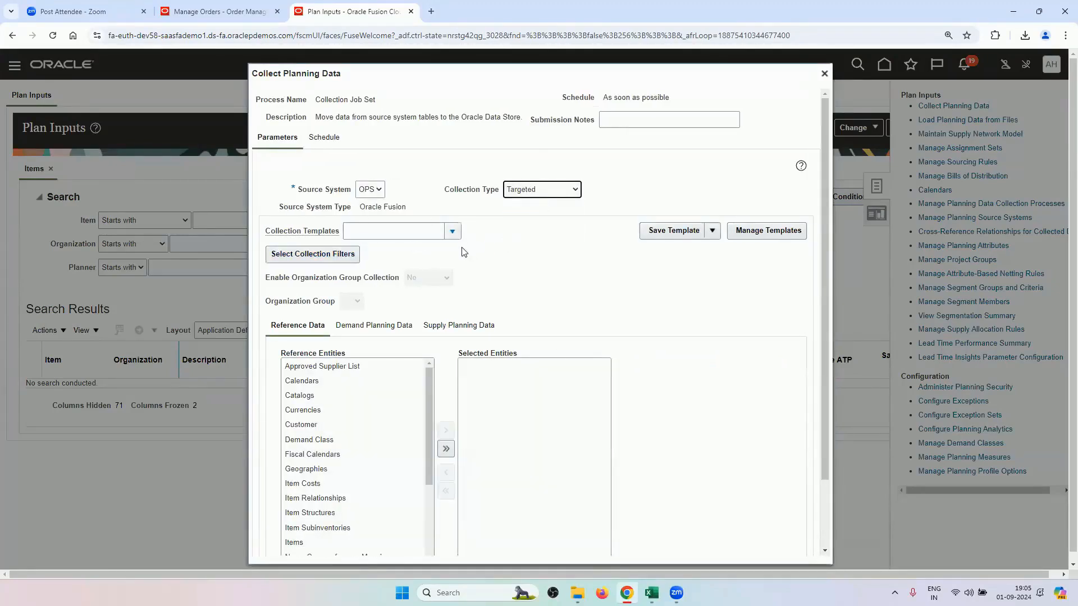
- Add all reference entities to the selected entities for the collection and look through the resulting list
{"action": "scroll", "coordinate": [374, 168], "scroll_direction": "down", "scroll_amount": 2}
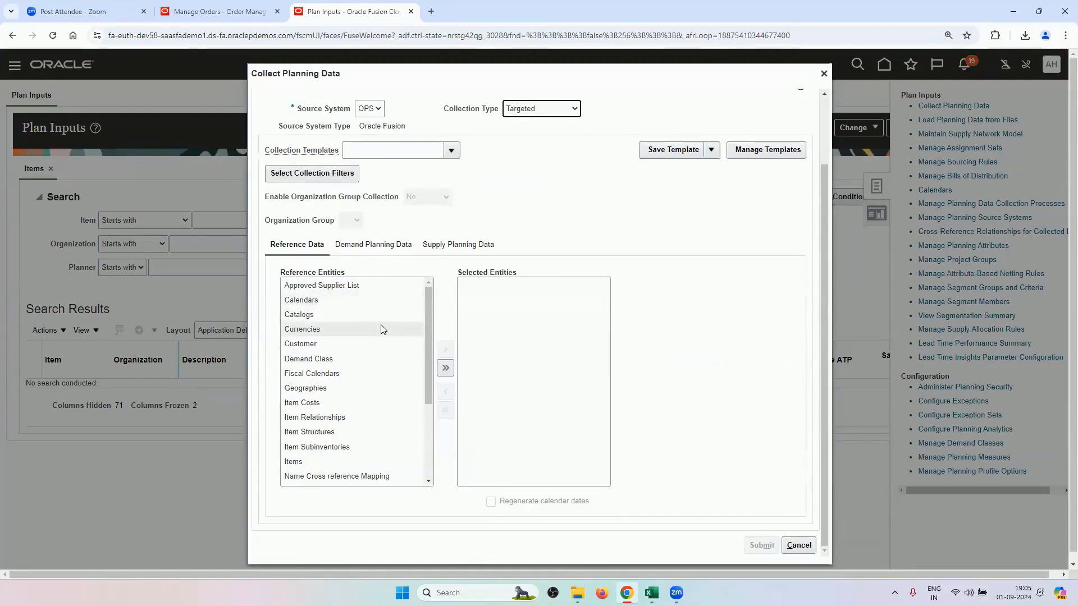
{"action": "scroll", "coordinate": [380, 324], "scroll_direction": "down", "scroll_amount": 2}
{"action": "left_click", "coordinate": [445, 369]}
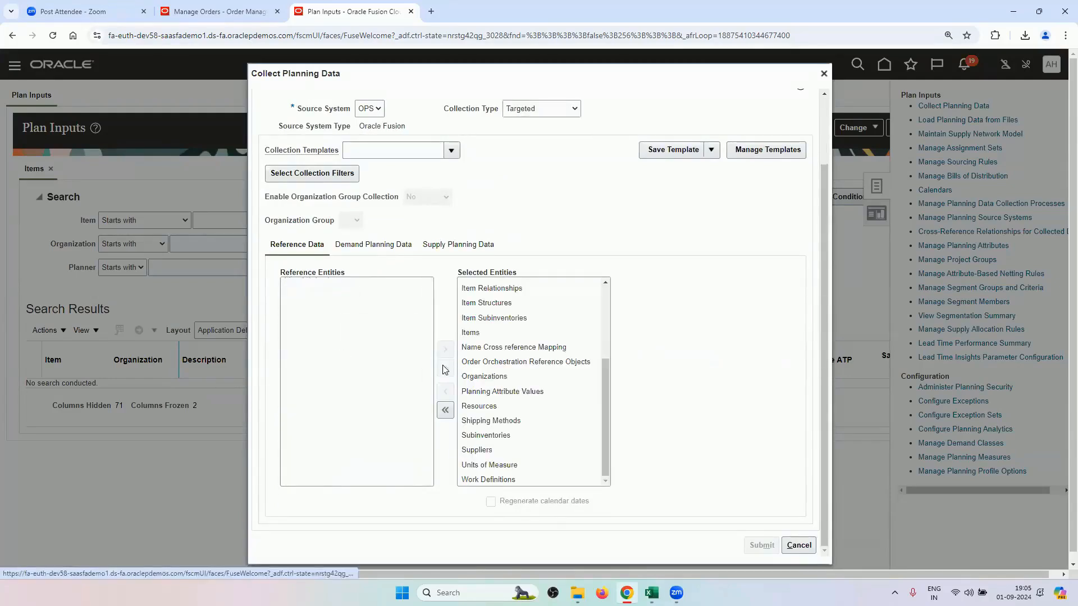
{"action": "scroll", "coordinate": [547, 368], "scroll_direction": "up", "scroll_amount": 5}
{"action": "scroll", "coordinate": [558, 291], "scroll_direction": "down", "scroll_amount": 1}
{"action": "scroll", "coordinate": [558, 291], "scroll_direction": "down", "scroll_amount": 1}
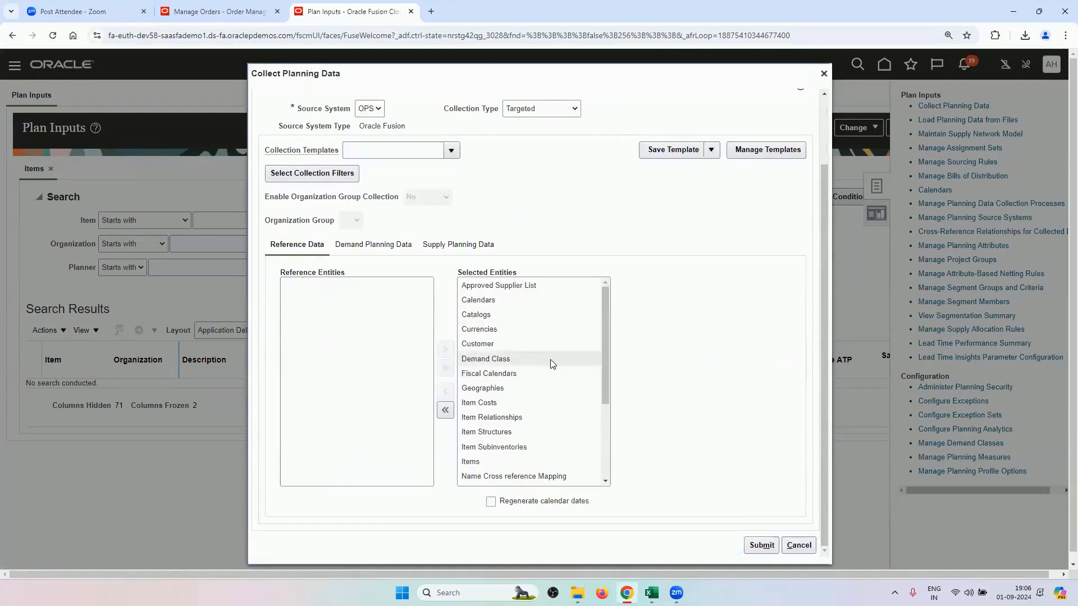
{"action": "scroll", "coordinate": [602, 379], "scroll_direction": "down", "scroll_amount": 2}
{"action": "scroll", "coordinate": [612, 442], "scroll_direction": "down", "scroll_amount": 1}
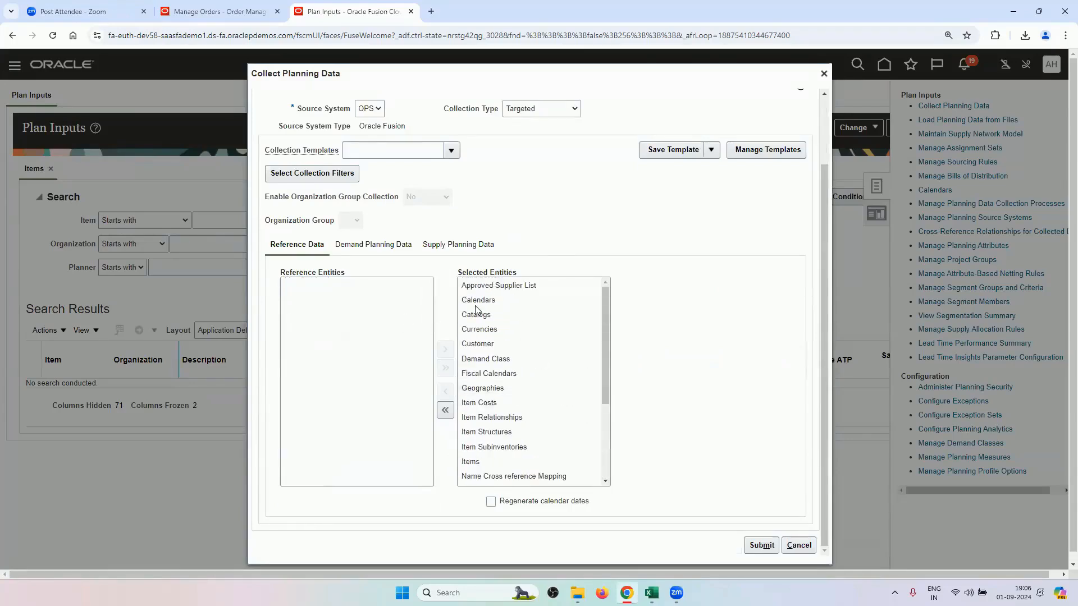
- Select all supply planning entities for the targeted collection from OPS and submit the planning data collection process
{"action": "left_click", "coordinate": [482, 245]}
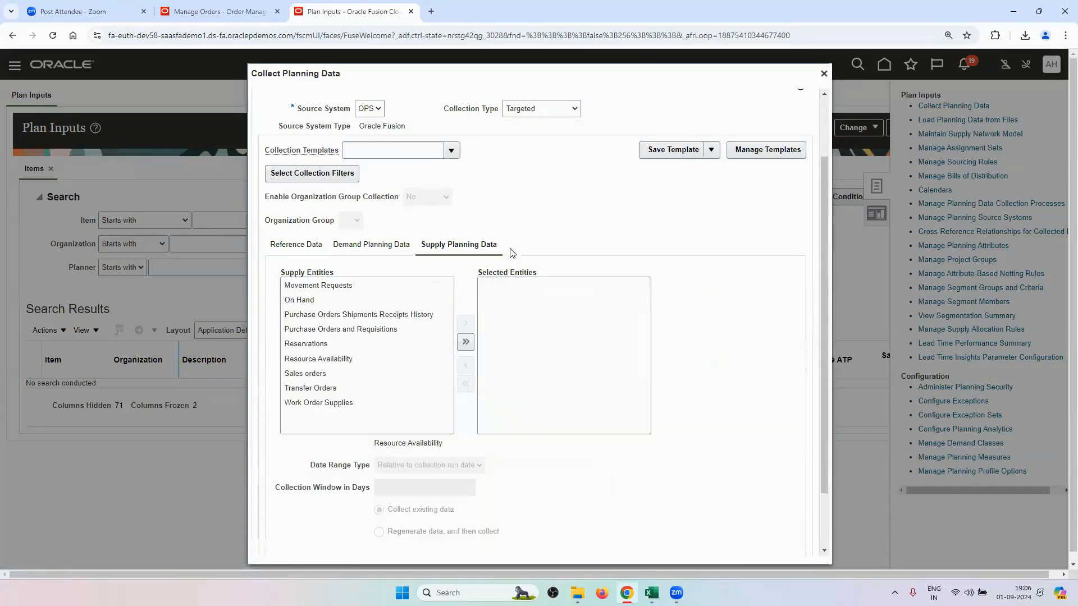
{"action": "left_click", "coordinate": [465, 342]}
{"action": "scroll", "coordinate": [585, 272], "scroll_direction": "down", "scroll_amount": 2}
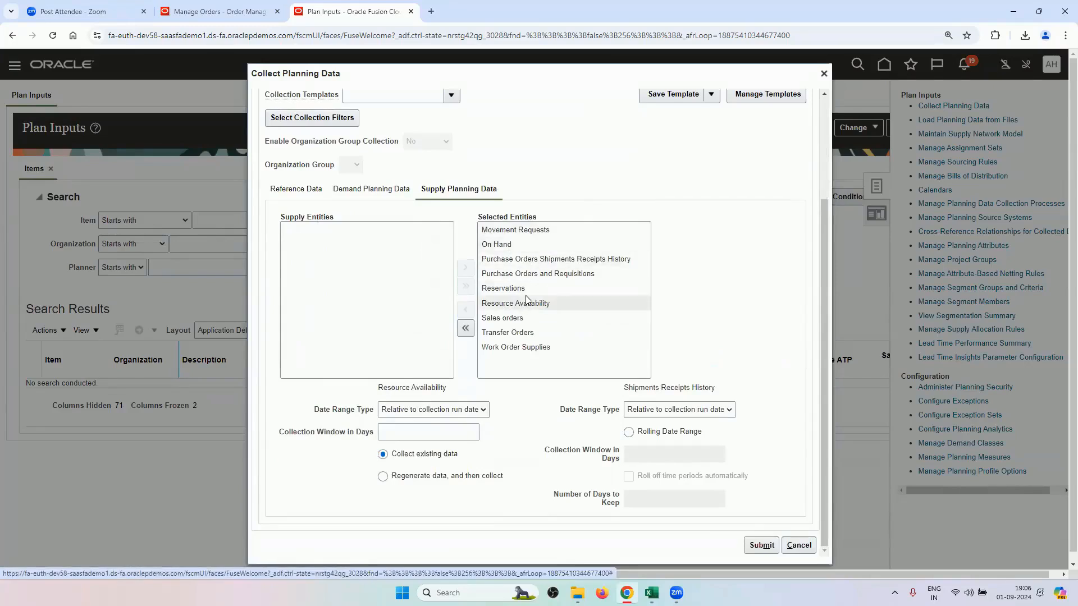
{"action": "left_click", "coordinate": [758, 544]}
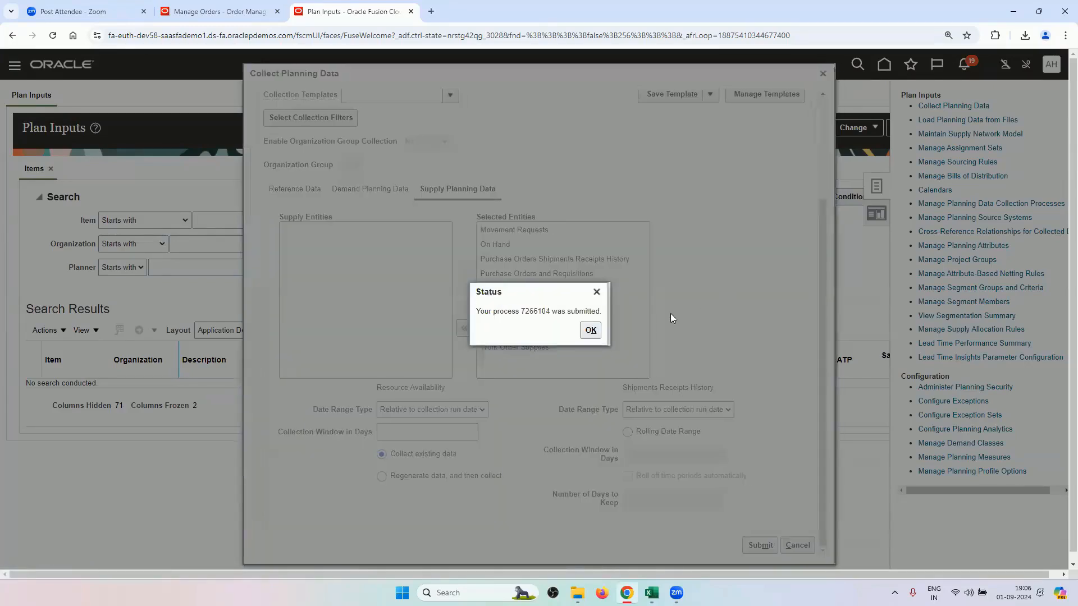
{"action": "left_click", "coordinate": [600, 333]}
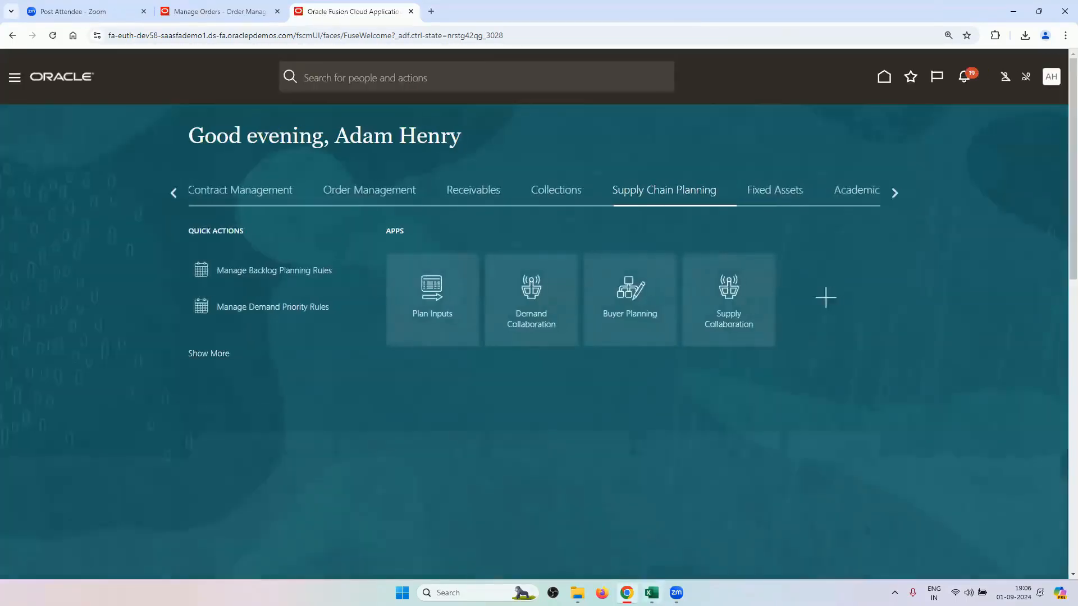
- Switch to the Excel training sheet and review the task lists for GOP, Picking & Shipping, OM and AR Invoice setups
{"action": "left_click", "coordinate": [651, 591]}
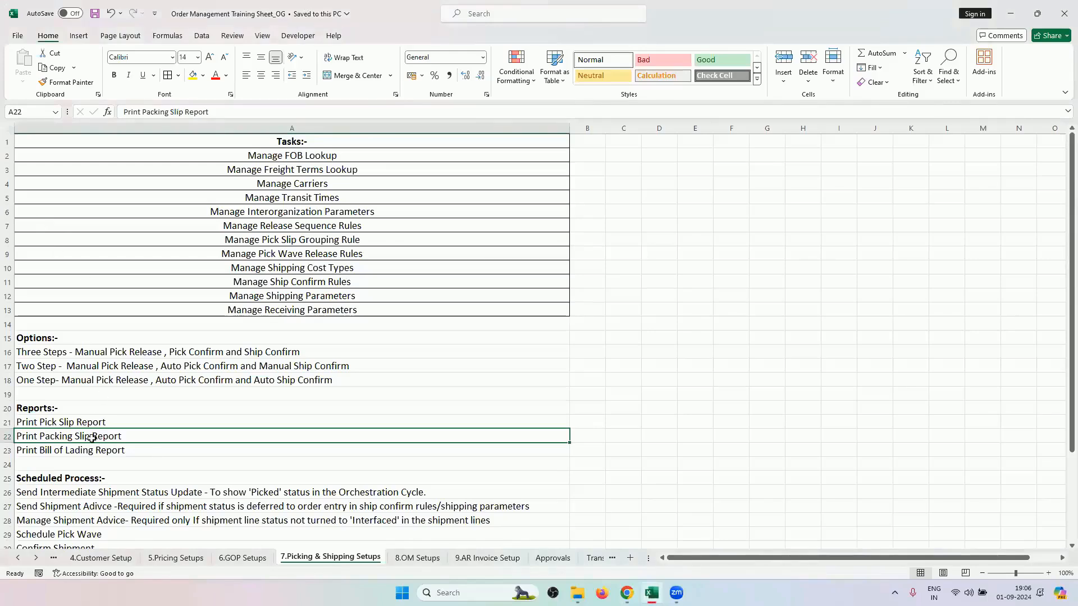
{"action": "left_click", "coordinate": [149, 558]}
{"action": "left_click", "coordinate": [243, 557]}
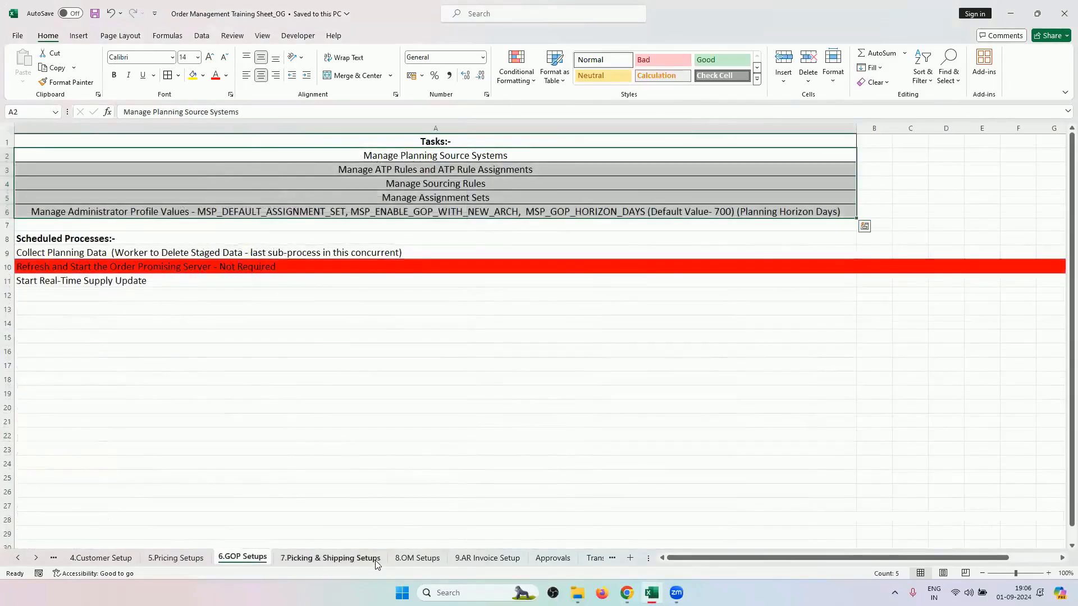
{"action": "left_click", "coordinate": [375, 561]}
{"action": "left_click", "coordinate": [430, 564]}
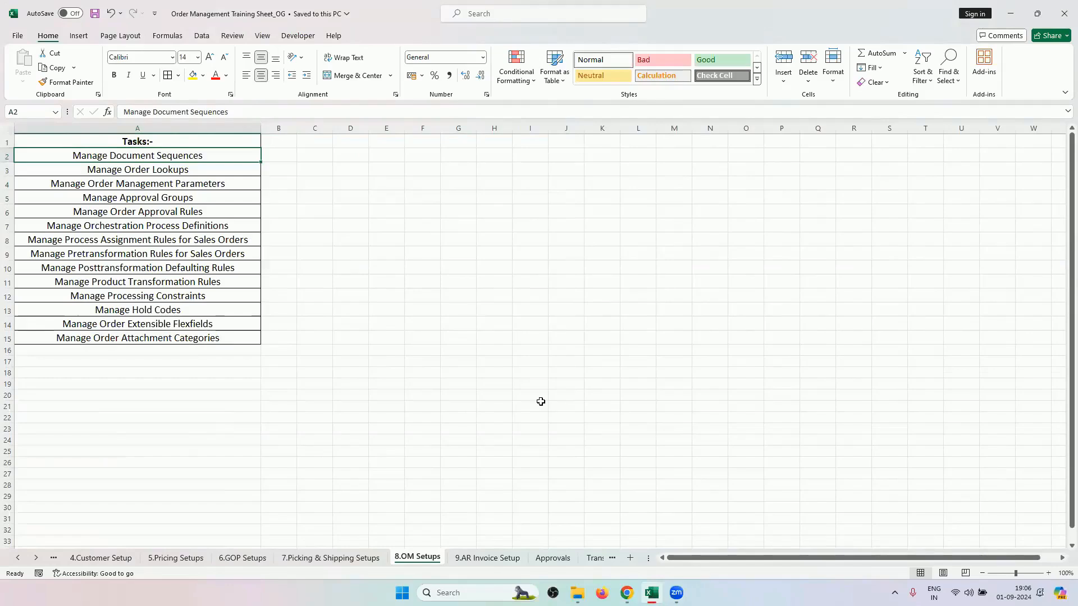
{"action": "left_click", "coordinate": [203, 182]}
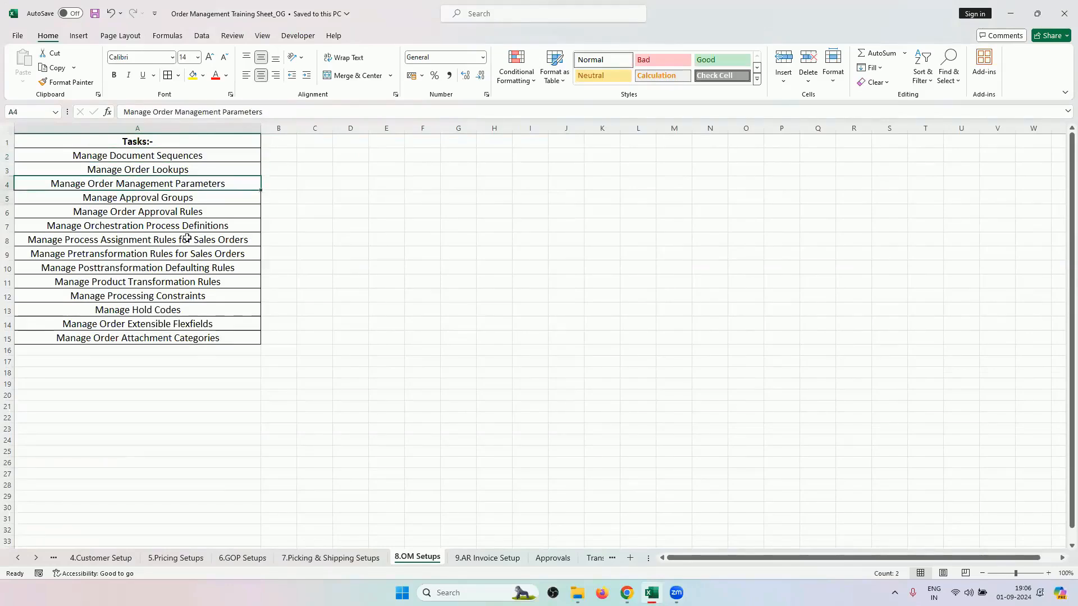
{"action": "left_click_drag", "start_coordinate": [187, 238], "coordinate": [181, 281]}
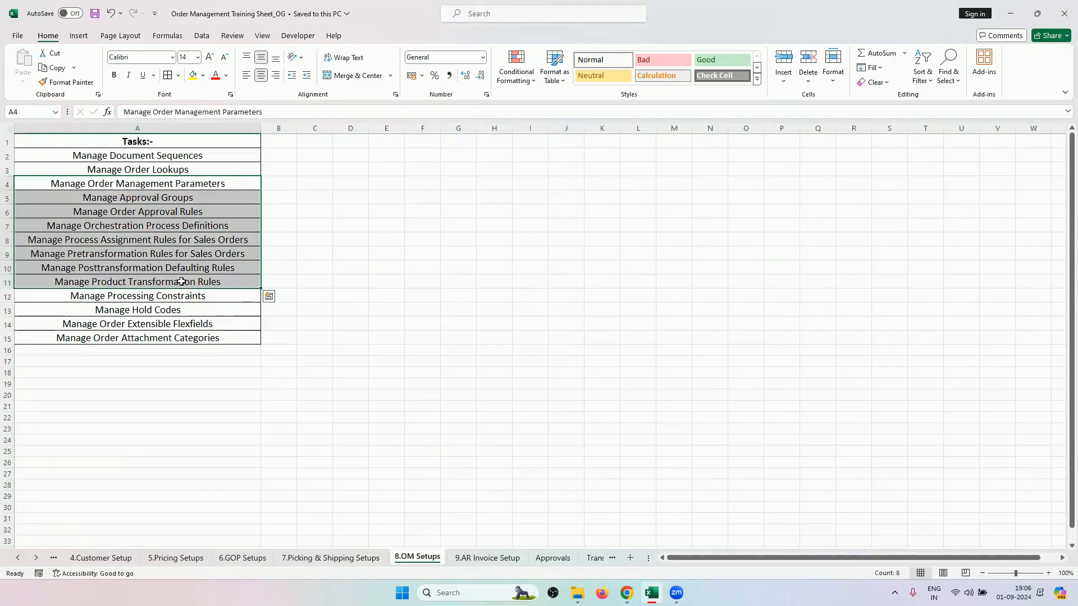
{"action": "left_click", "coordinate": [156, 266]}
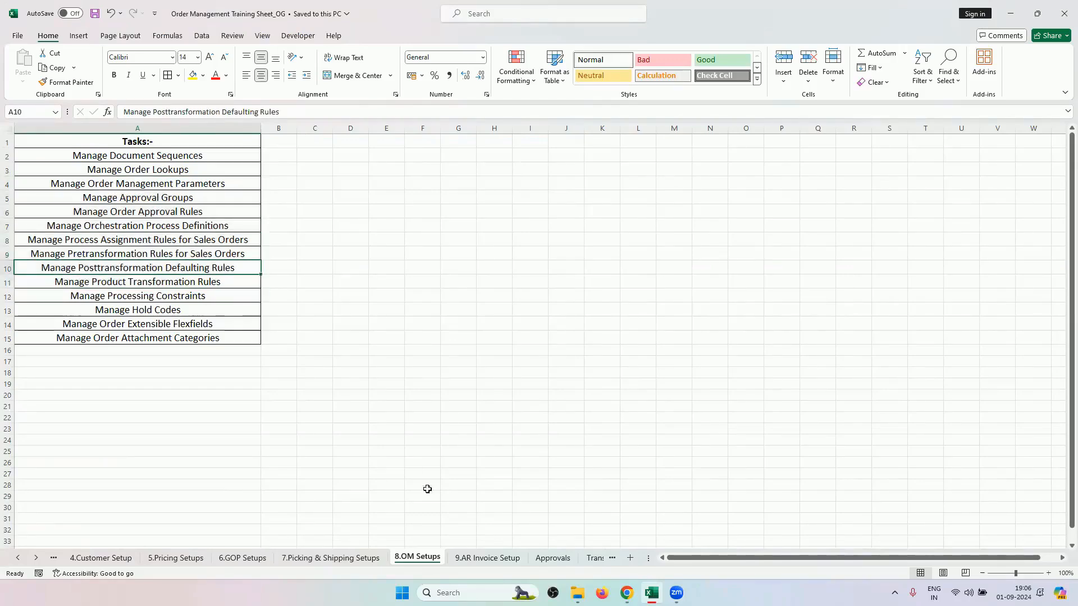
{"action": "left_click", "coordinate": [486, 557]}
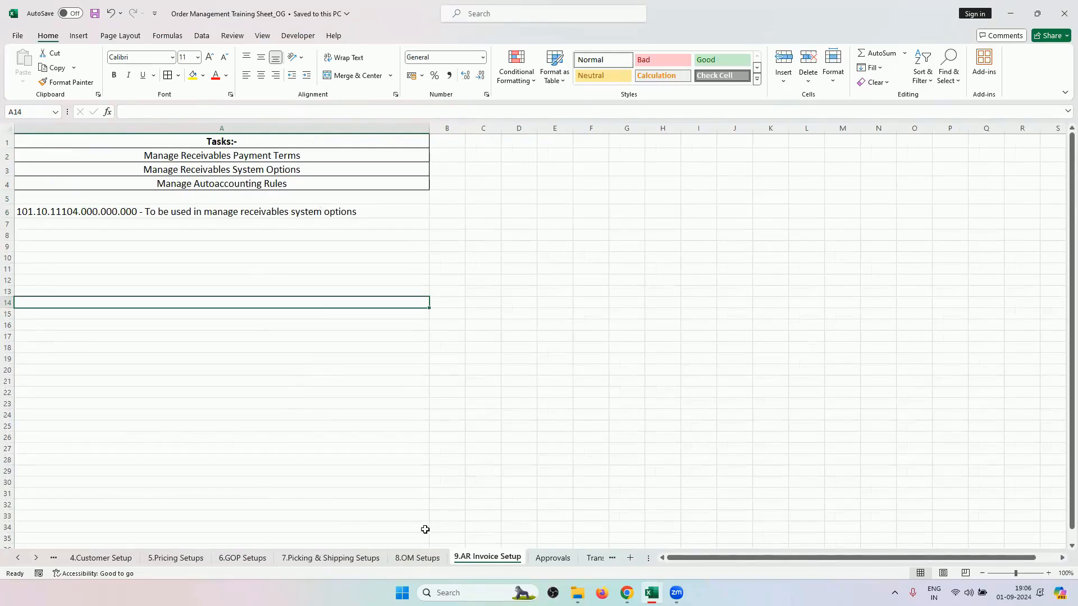
{"action": "left_click", "coordinate": [418, 558]}
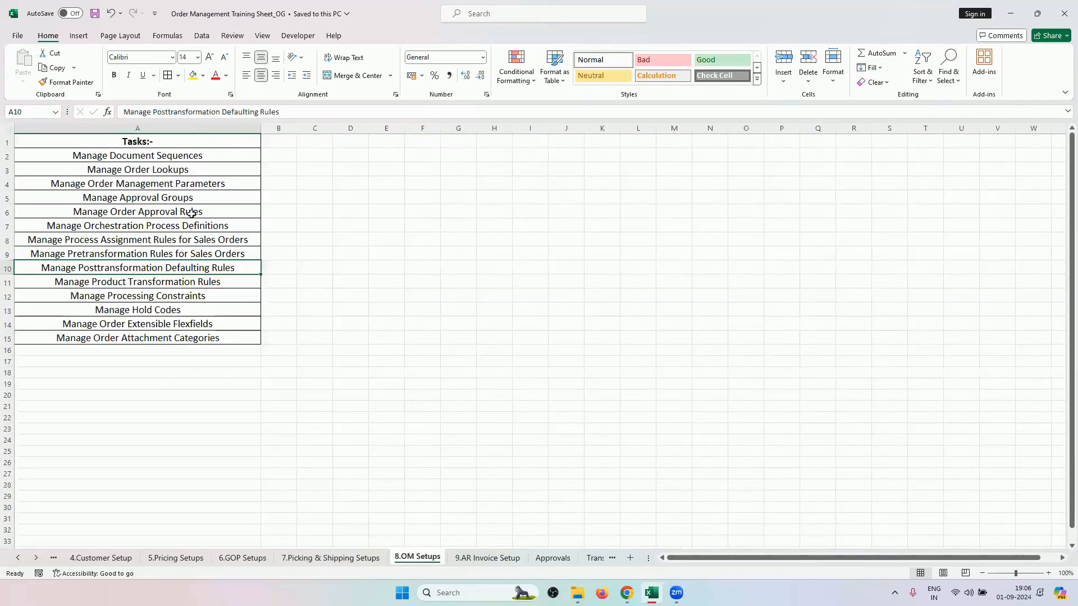
{"action": "mouse_move", "coordinate": [192, 201]}
{"action": "left_mouse_down"}
{"action": "mouse_move", "coordinate": [190, 327]}
{"action": "mouse_move", "coordinate": [176, 205]}
{"action": "left_mouse_up"}
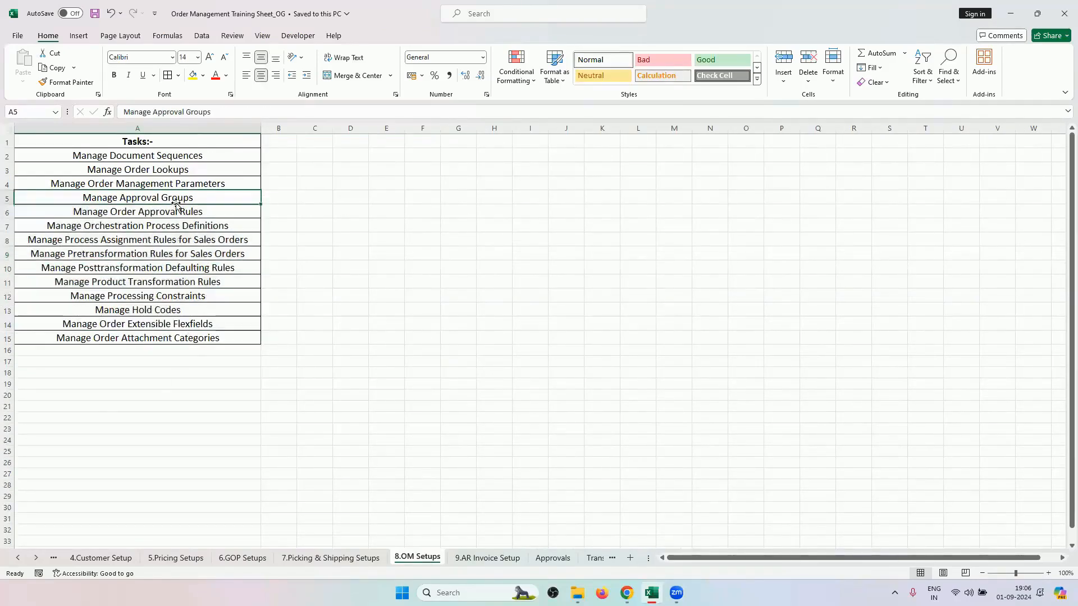
- Copy the task name Manage Receivables Payment Terms from the 9.AR Invoice Setup sheet
{"action": "left_click", "coordinate": [471, 559]}
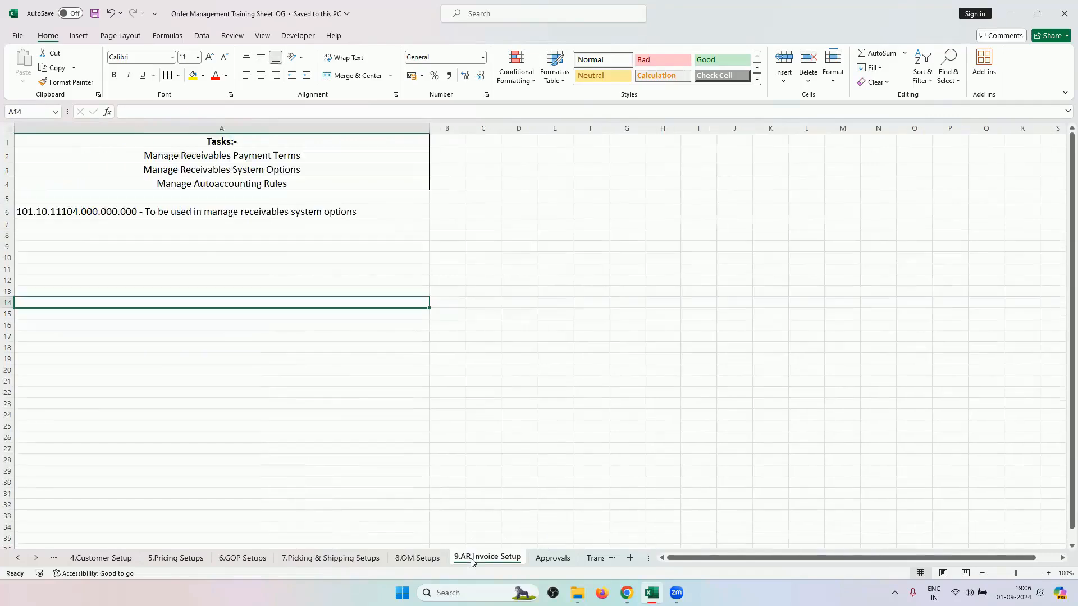
{"action": "left_click", "coordinate": [266, 155]}
{"action": "key", "text": "ctrl+c"}
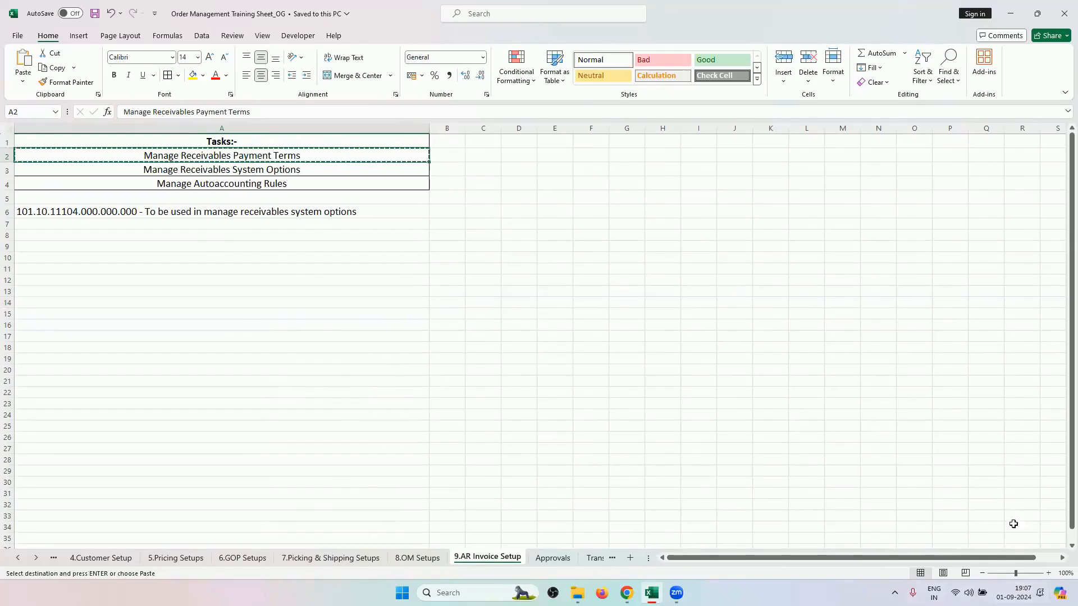
- Switch to Oracle Fusion in Chrome and open the Setup and Maintenance work area
{"action": "left_click", "coordinate": [626, 593]}
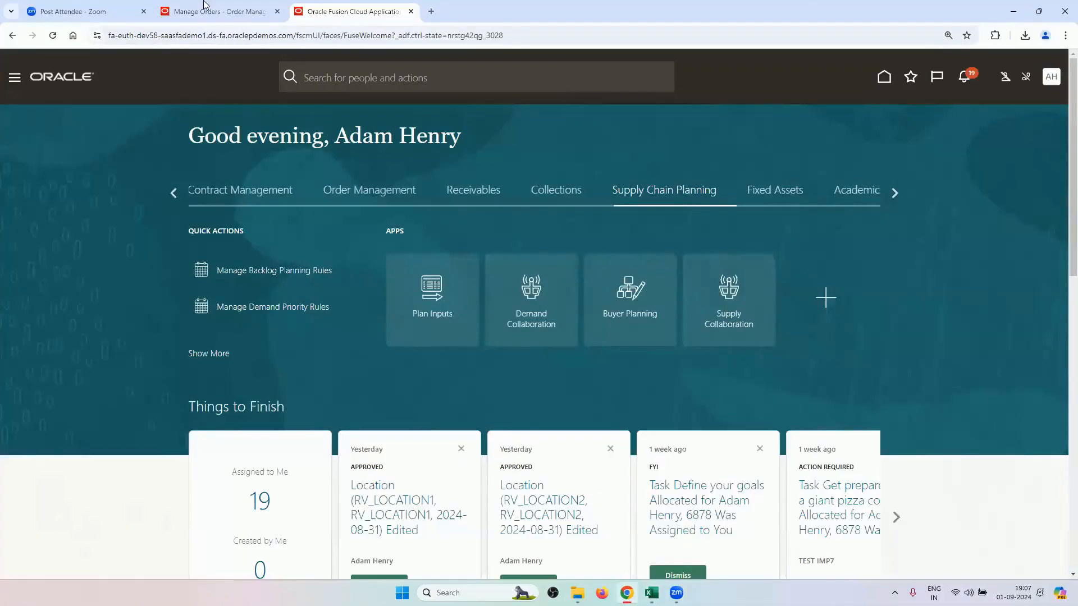
{"action": "left_click", "coordinate": [206, 10]}
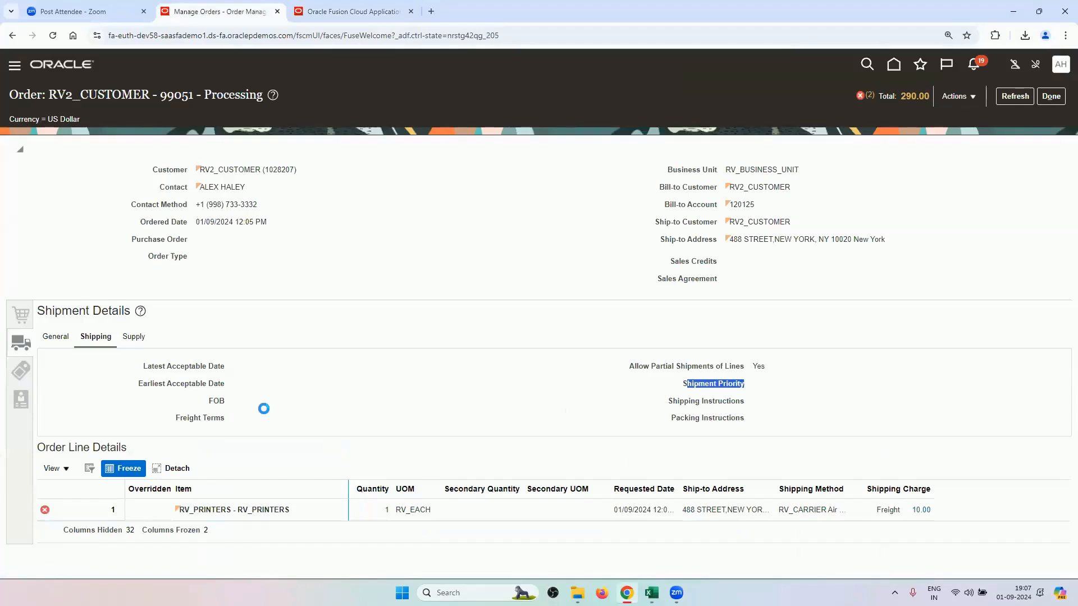
{"action": "left_click", "coordinate": [302, 9]}
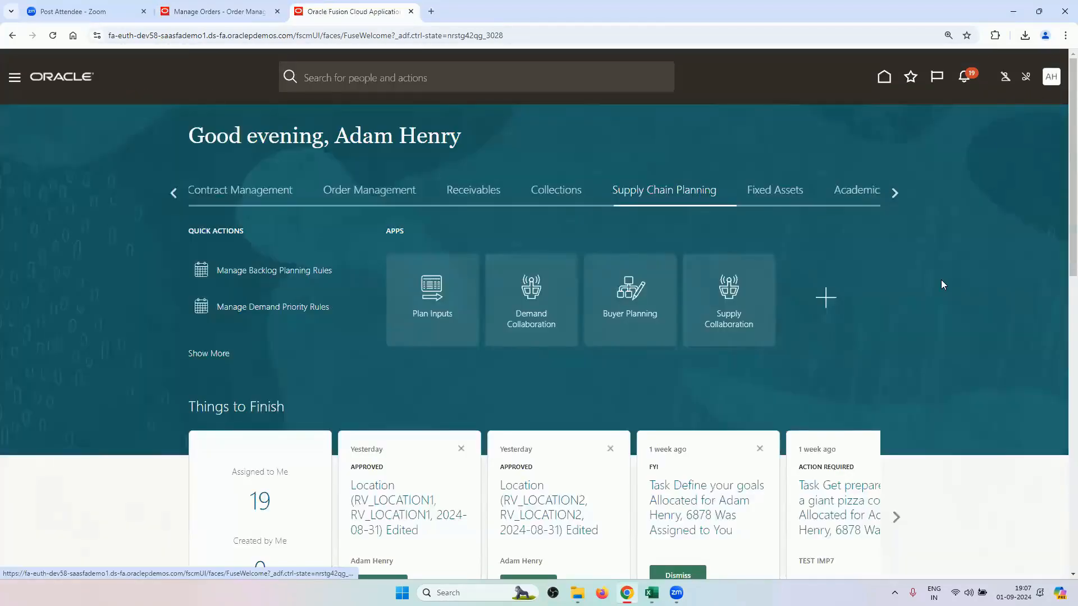
{"action": "left_click", "coordinate": [840, 264]}
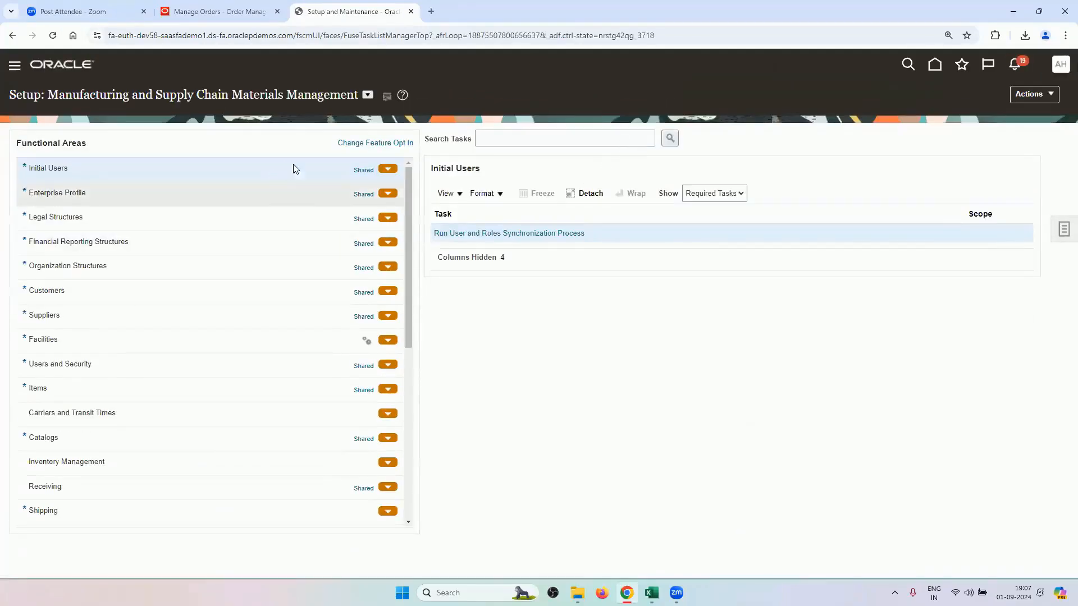
- Recopy the task name from Excel, search the setup tasks for Manage Receivables Payment Terms and start creating a payment term
{"action": "key", "text": "alt+Tab"}
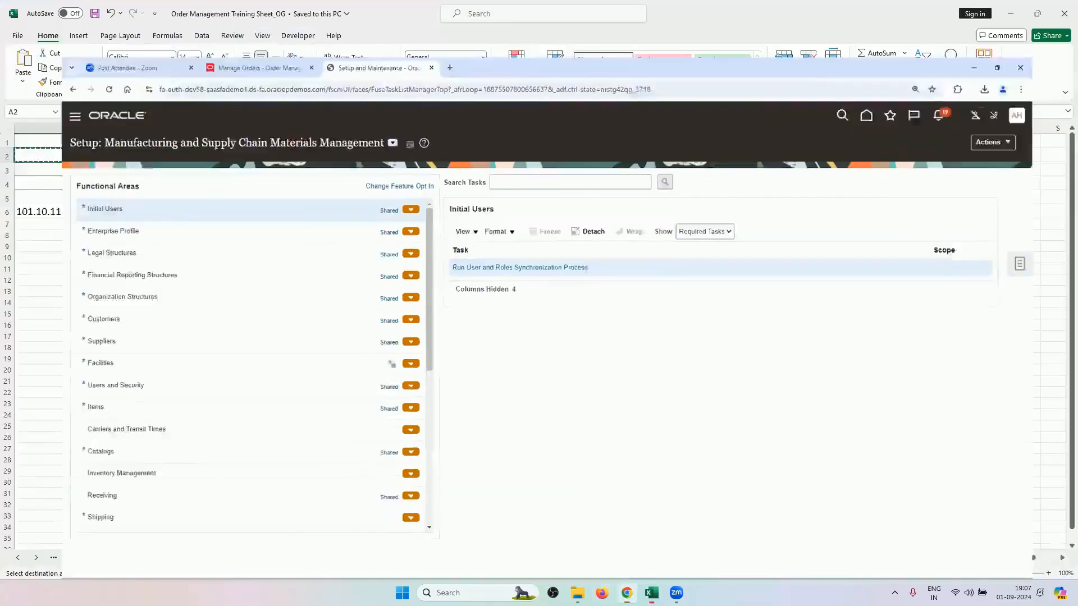
{"action": "key", "text": "ctrl+c"}
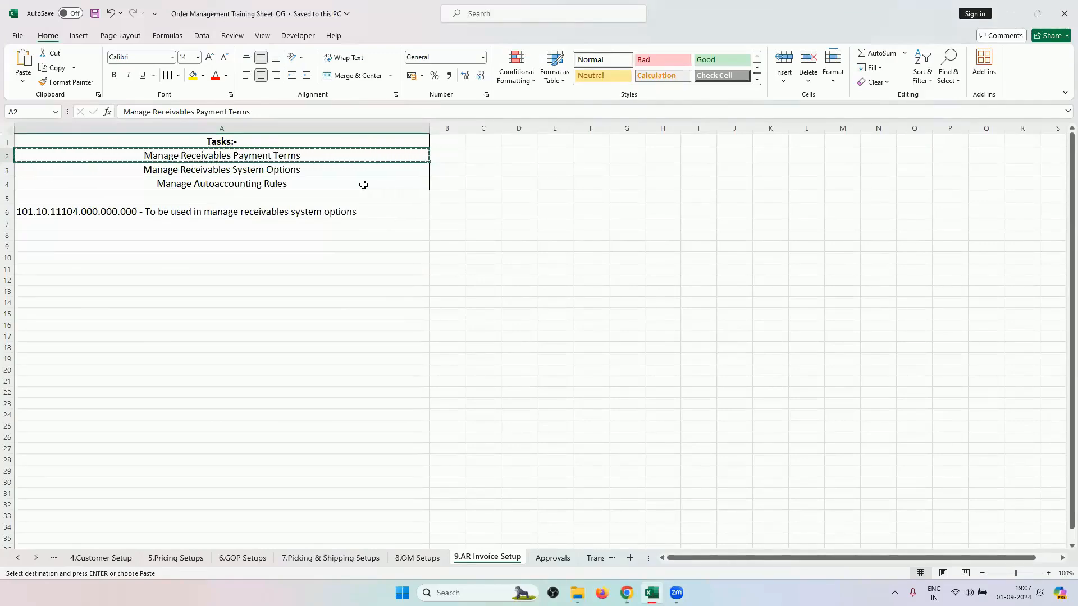
{"action": "key", "text": "alt+Tab"}
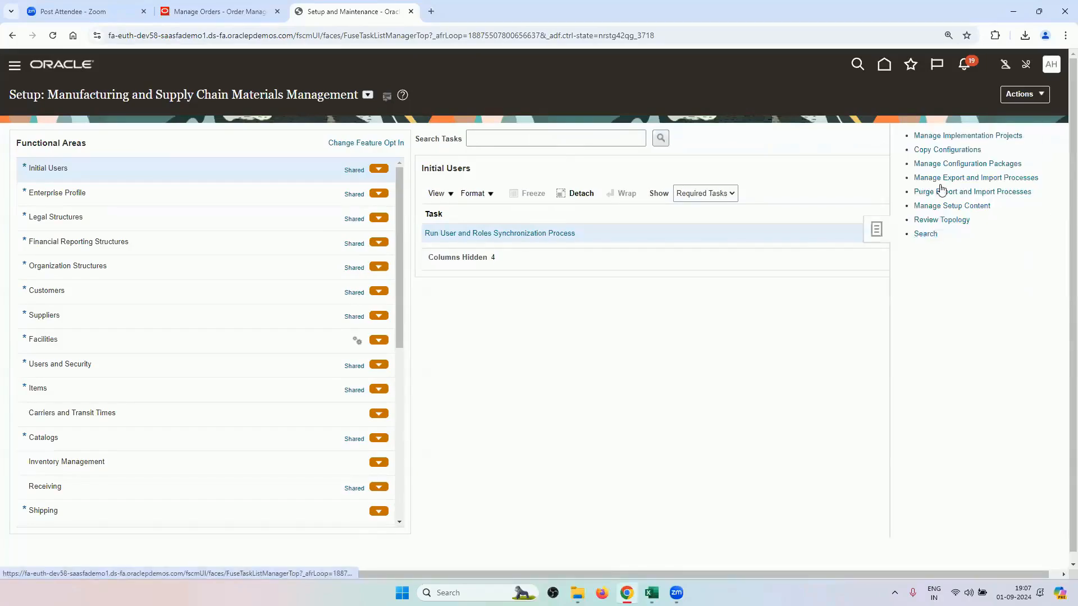
{"action": "left_click", "coordinate": [925, 233]}
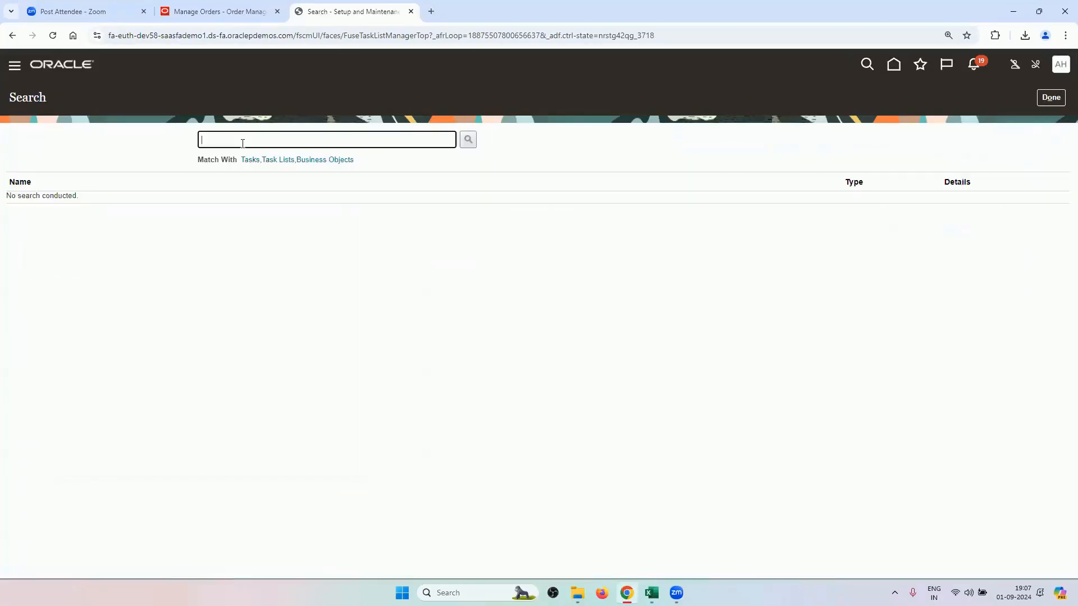
{"action": "key", "text": "ctrl+v"}
{"action": "key", "text": "Return"}
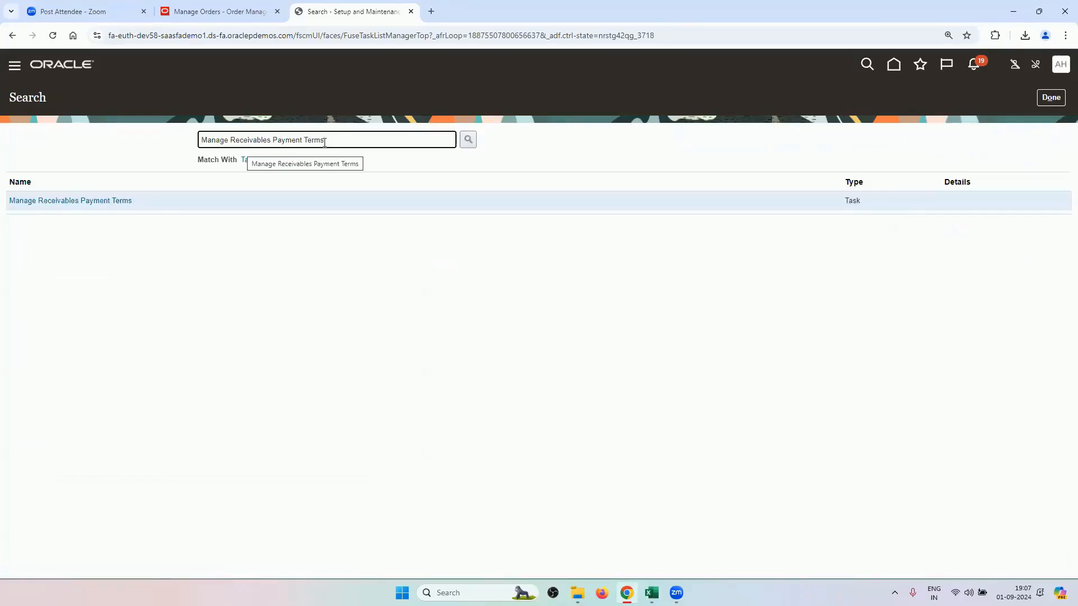
{"action": "left_click", "coordinate": [105, 202]}
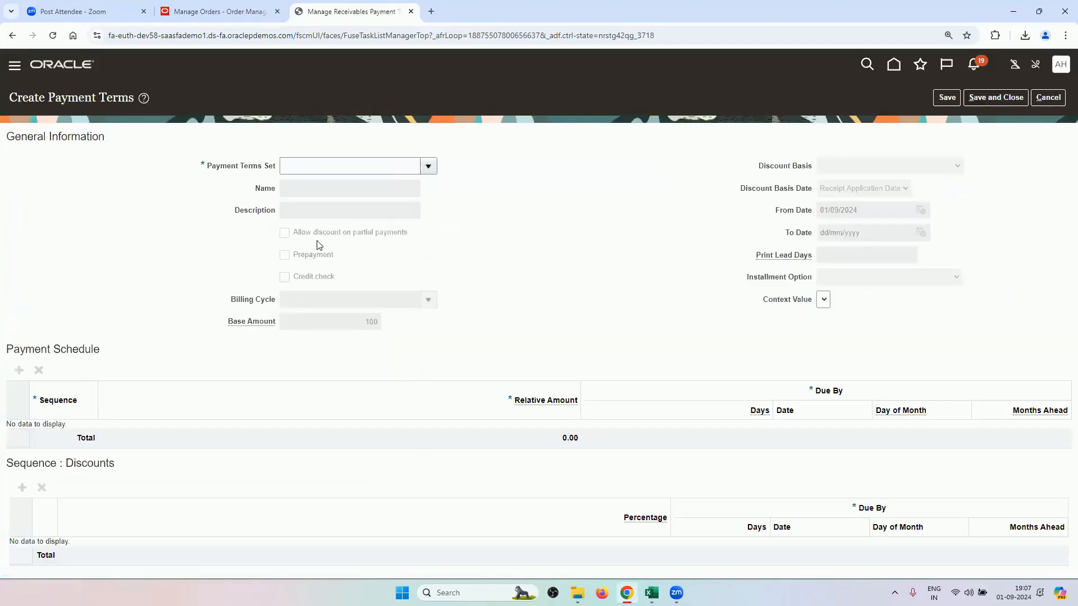
- Search for COMMON and assign Common Set as the payment terms set
{"action": "left_click", "coordinate": [340, 169]}
{"action": "type", "text": "COMMON"}
{"action": "key", "text": "Tab"}
{"action": "left_click", "coordinate": [332, 384]}
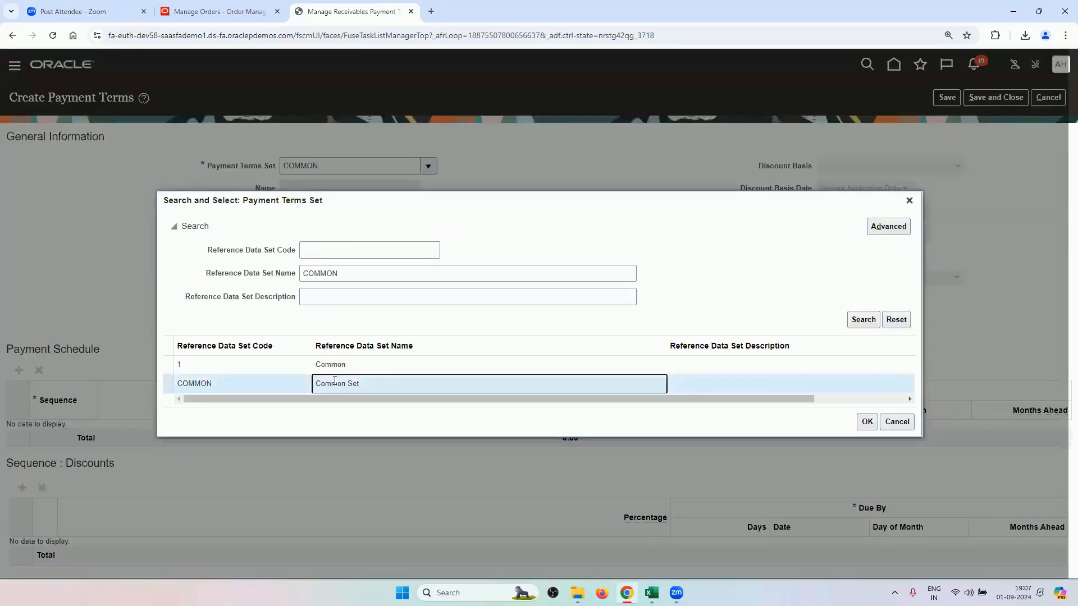
{"action": "left_click", "coordinate": [867, 422]}
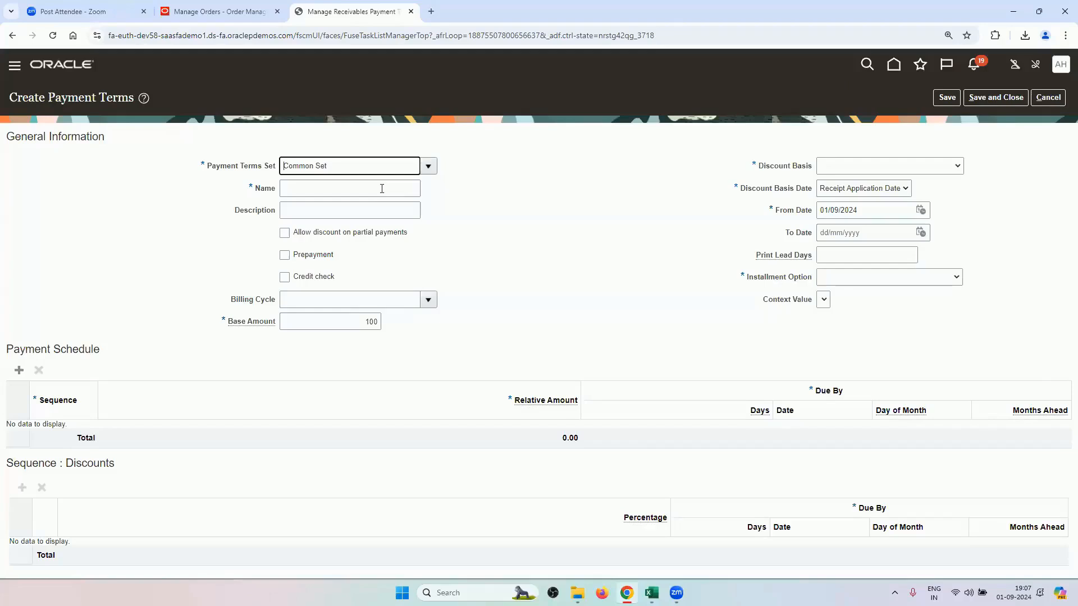
- Name the payment term RV_NET30, with discount basis Invoice Amount and installment option Allocate tax and freight
{"action": "left_click", "coordinate": [381, 189]}
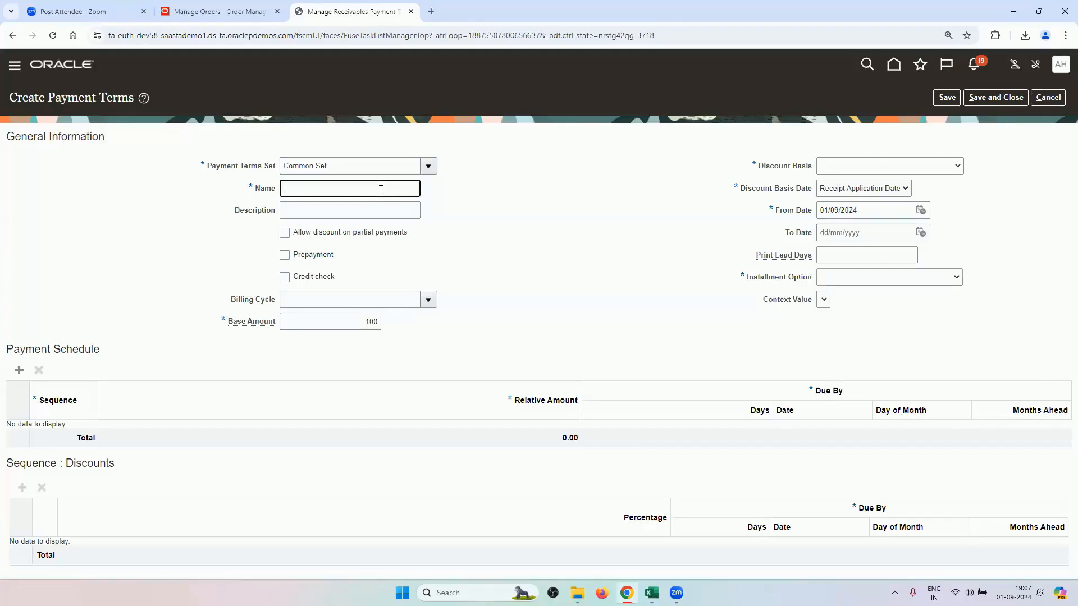
{"action": "type", "text": "RV_NET30"}
{"action": "left_click", "coordinate": [920, 166]}
{"action": "left_click", "coordinate": [859, 195]}
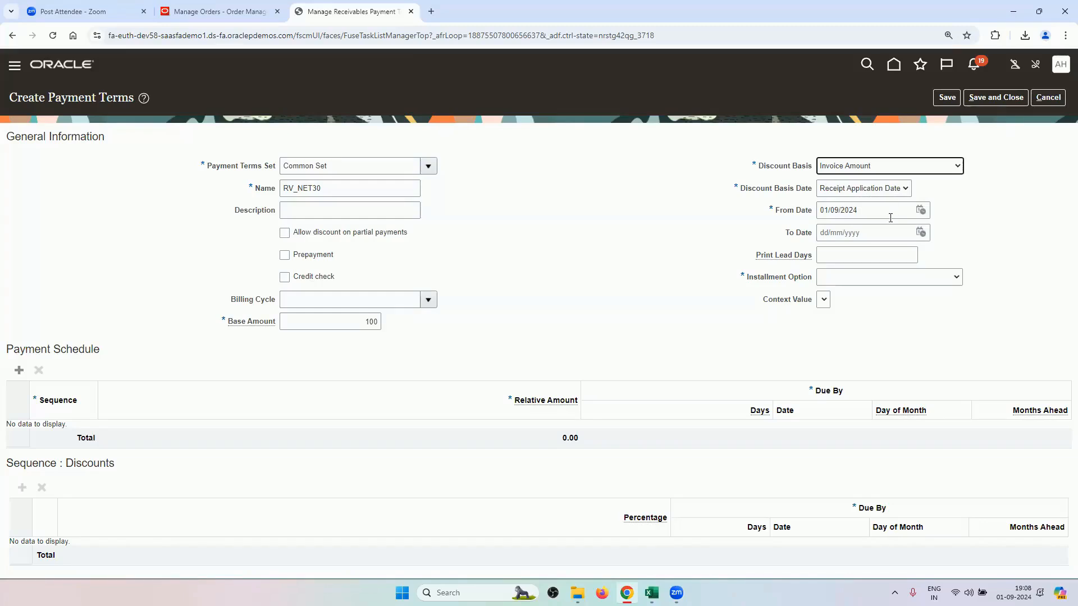
{"action": "left_click", "coordinate": [853, 277]}
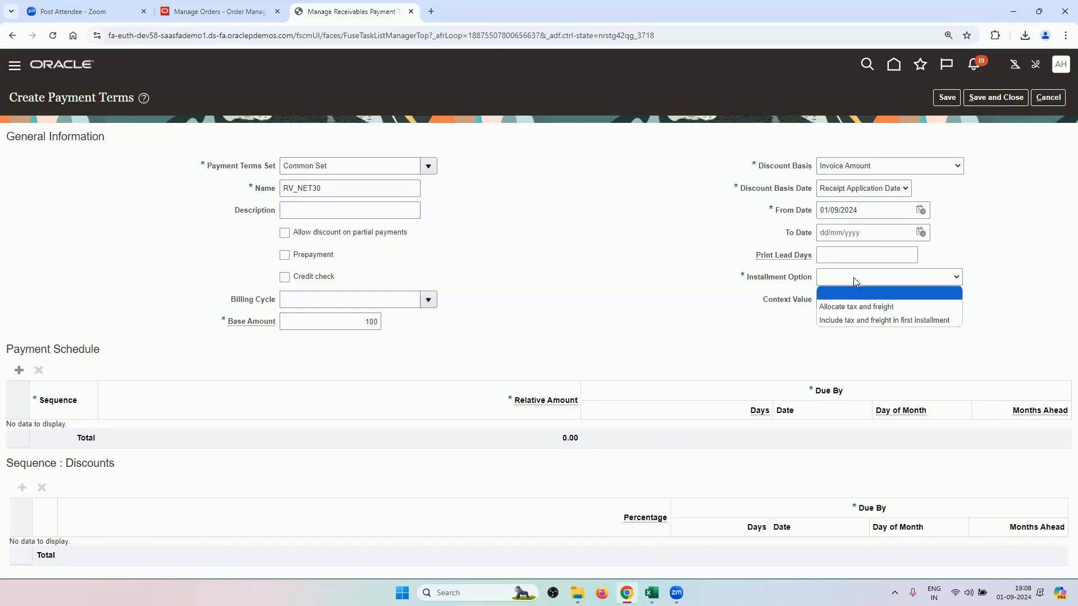
{"action": "left_click", "coordinate": [856, 307]}
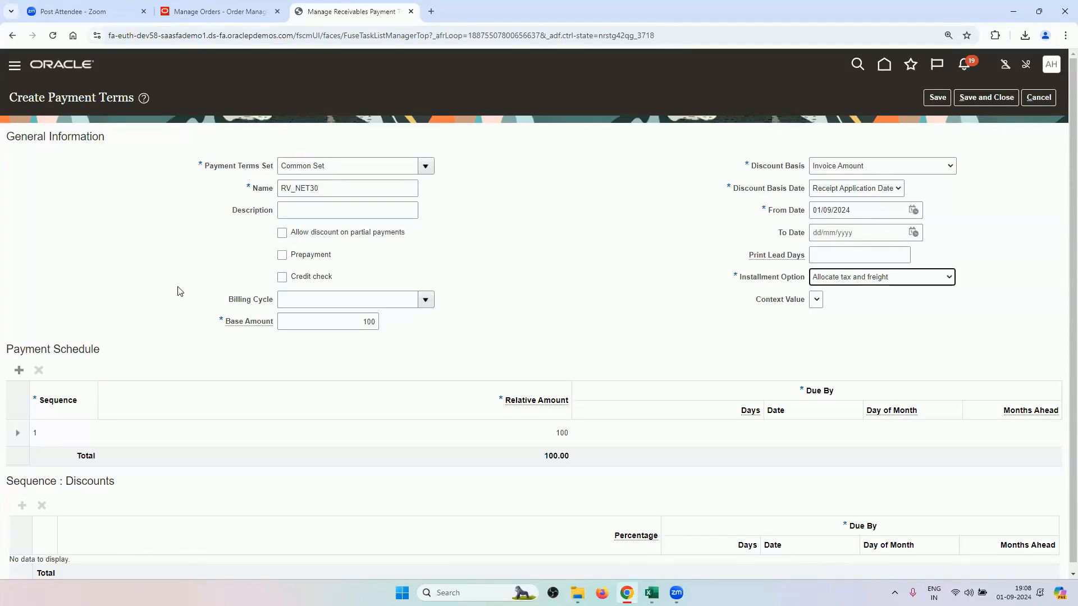
- Make sequence 1 of the payment schedule due in 30 days
{"action": "scroll", "coordinate": [179, 292], "scroll_direction": "down", "scroll_amount": 1}
{"action": "left_click", "coordinate": [130, 418]}
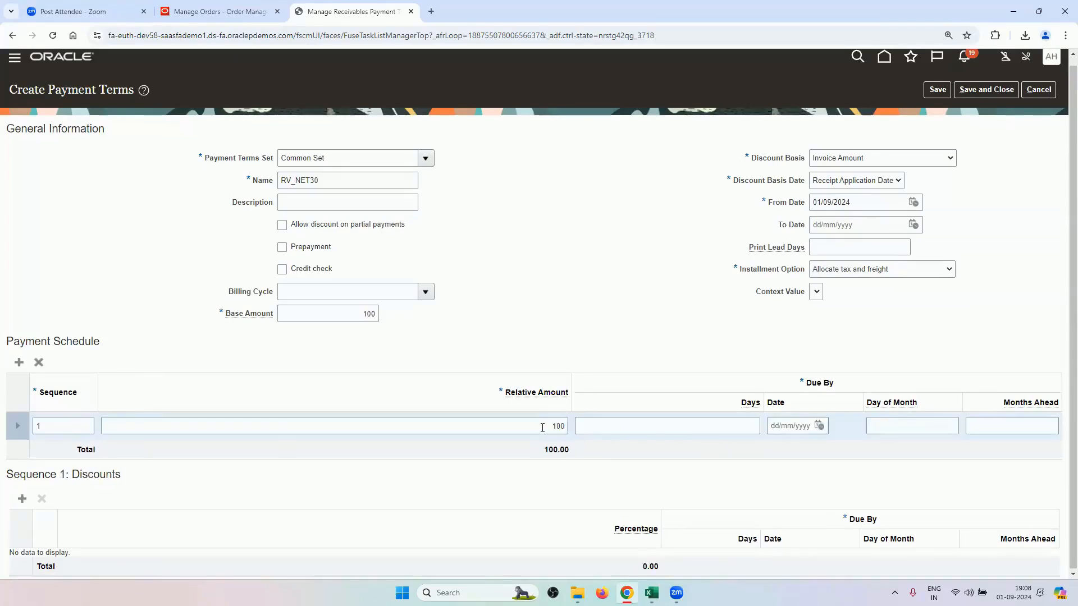
{"action": "left_click", "coordinate": [740, 428]}
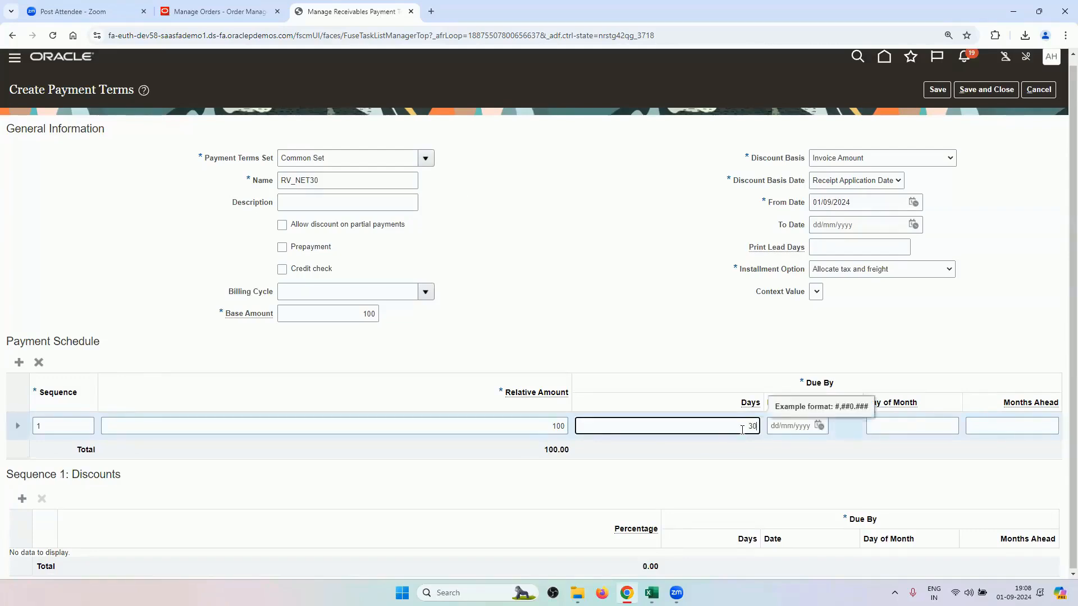
{"action": "left_click", "coordinate": [598, 351]}
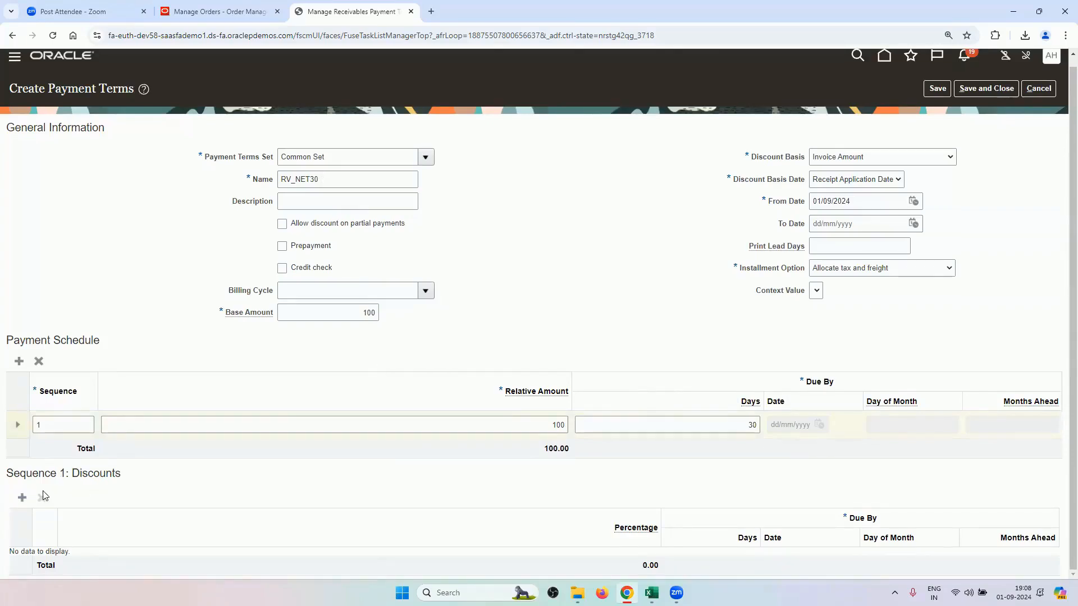
- Add trial discounts of 5% within 10 days and 10% within 5 days to sequence 1 and delete both
{"action": "left_click", "coordinate": [22, 499]}
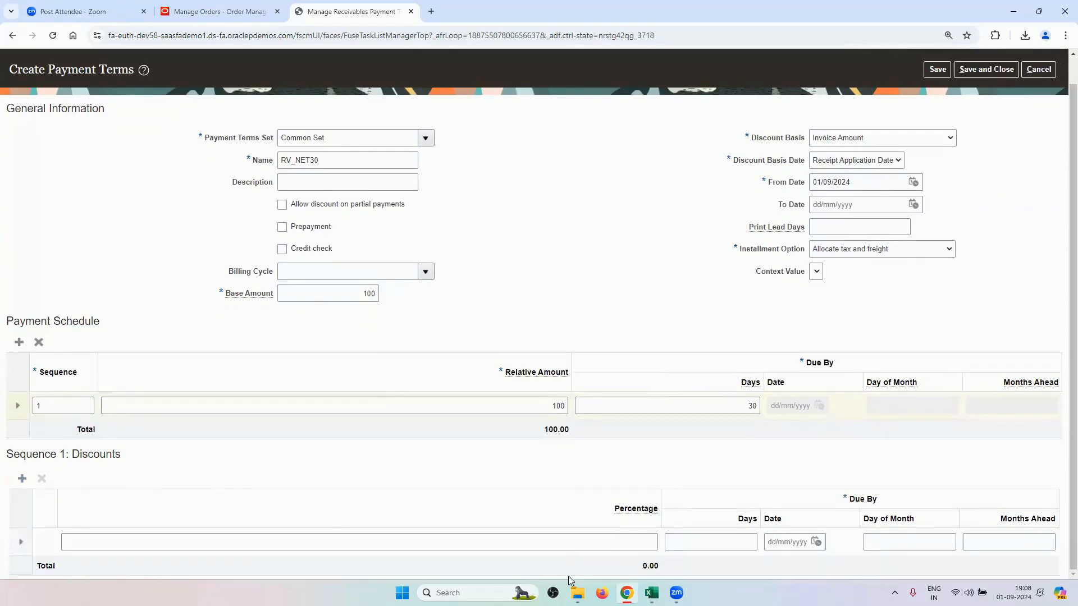
{"action": "left_click", "coordinate": [556, 542]}
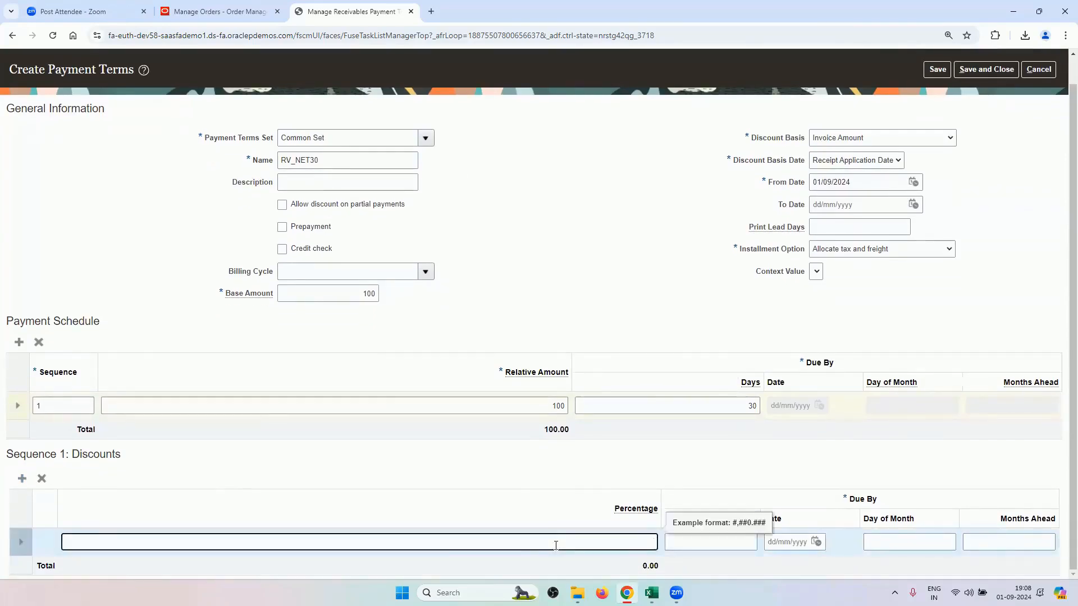
{"action": "left_click", "coordinate": [741, 541]}
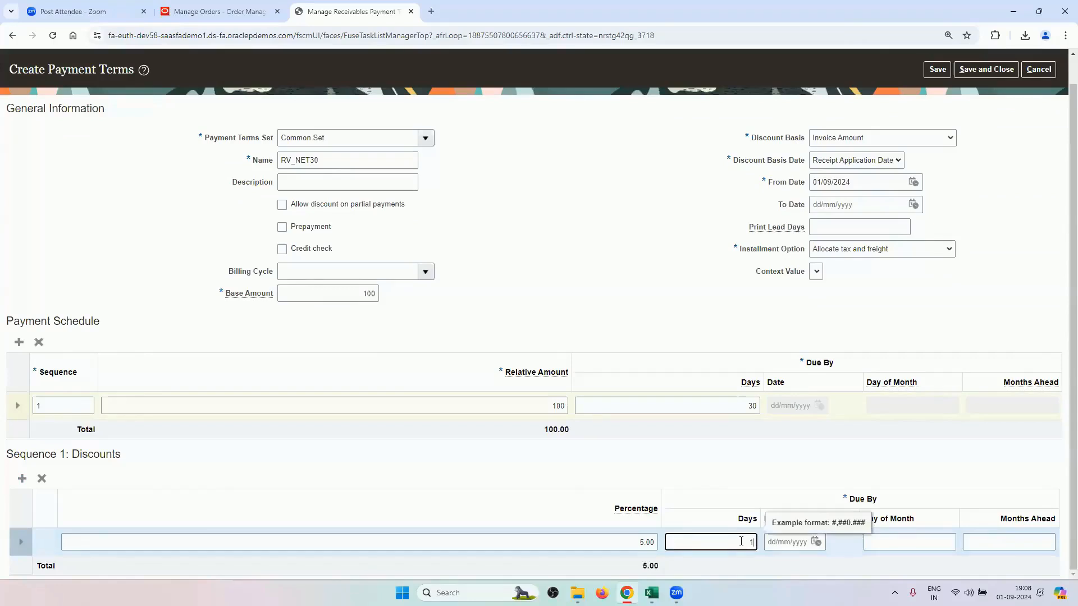
{"action": "left_click", "coordinate": [22, 480]}
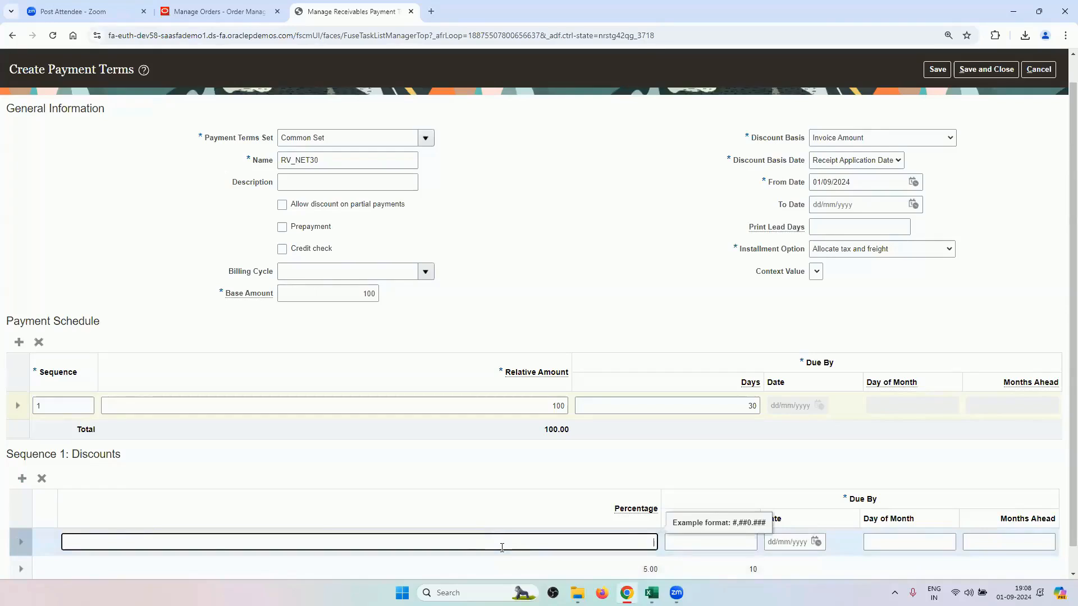
{"action": "type", "text": "10"}
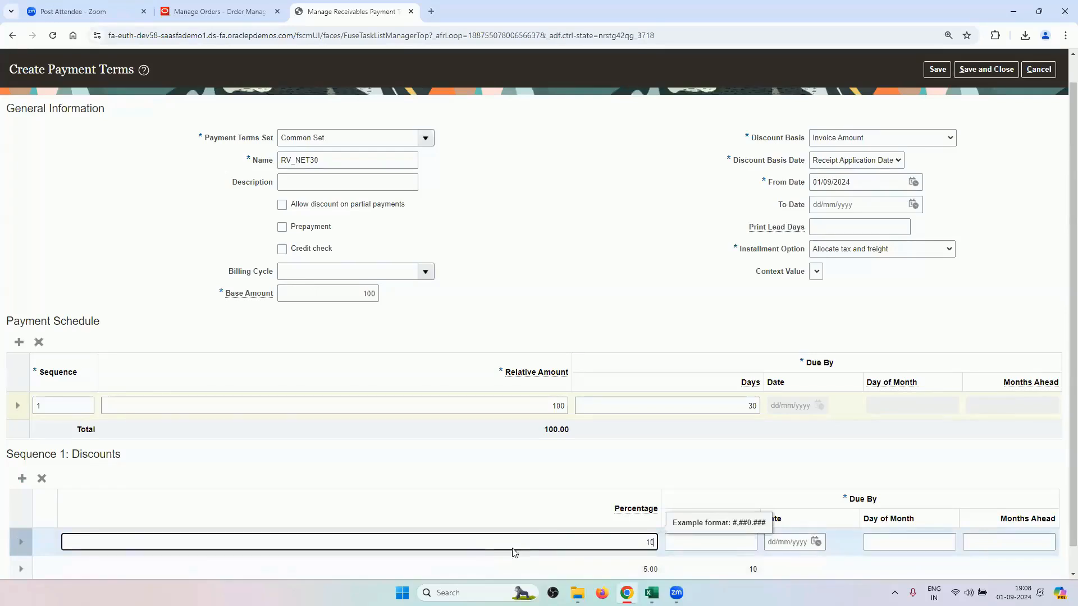
{"action": "left_click", "coordinate": [680, 542]}
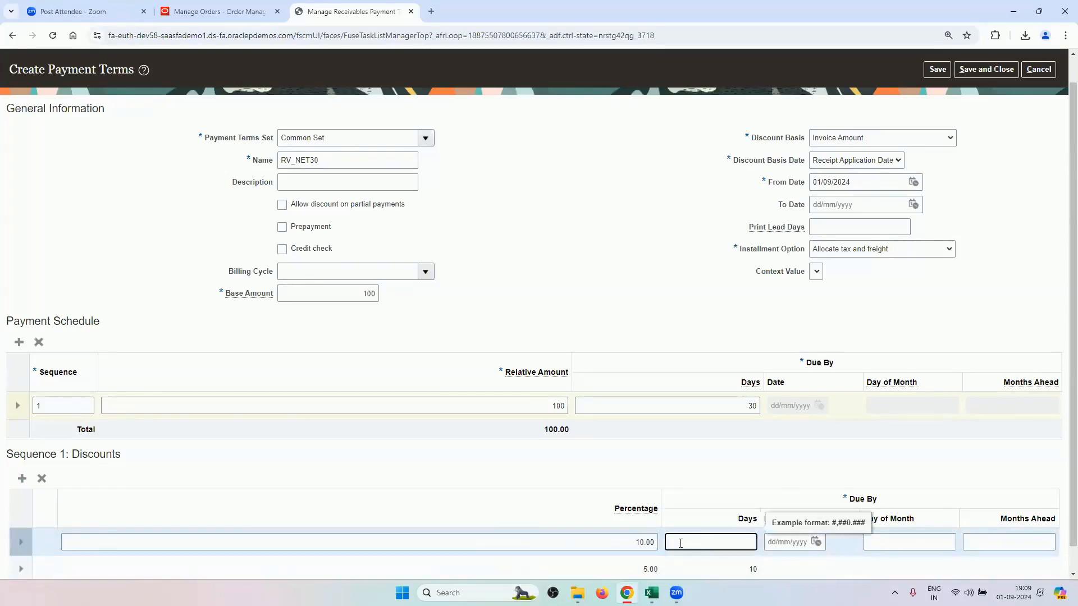
{"action": "type", "text": "5"}
{"action": "left_click", "coordinate": [689, 472]}
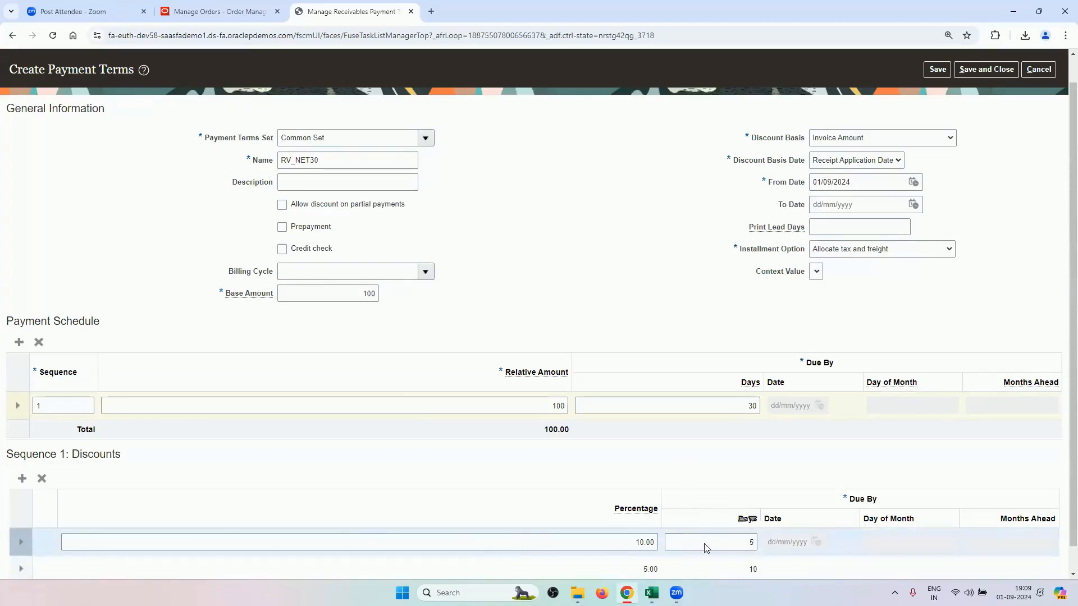
{"action": "left_click", "coordinate": [41, 478]}
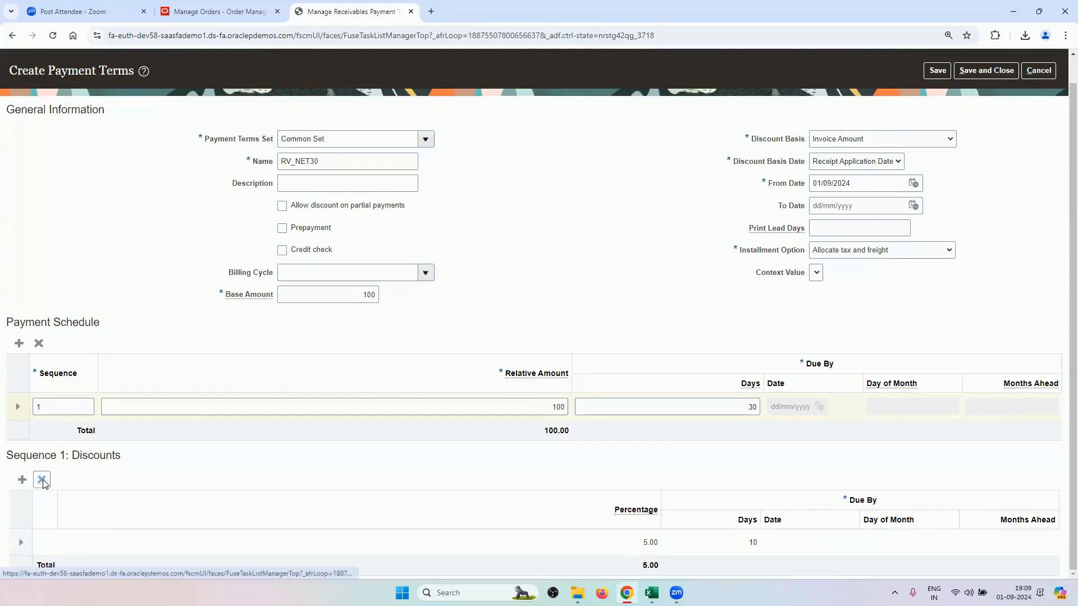
{"action": "left_click", "coordinate": [42, 479]}
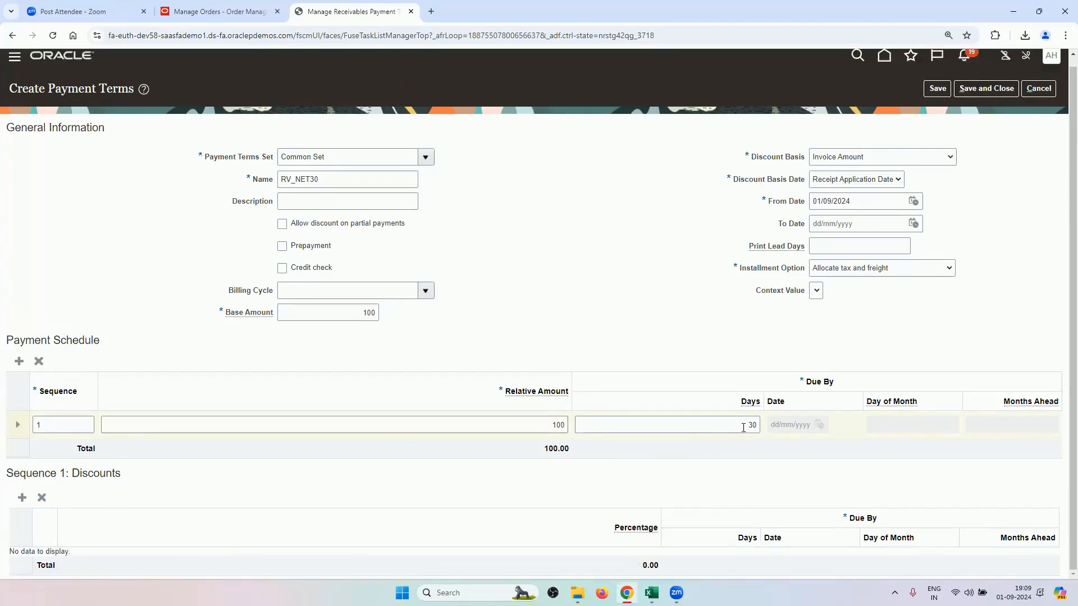
- Check the relative amount and due days of the payment schedule, and save and close the payment term
{"action": "left_click_drag", "start_coordinate": [515, 428], "coordinate": [566, 427]}
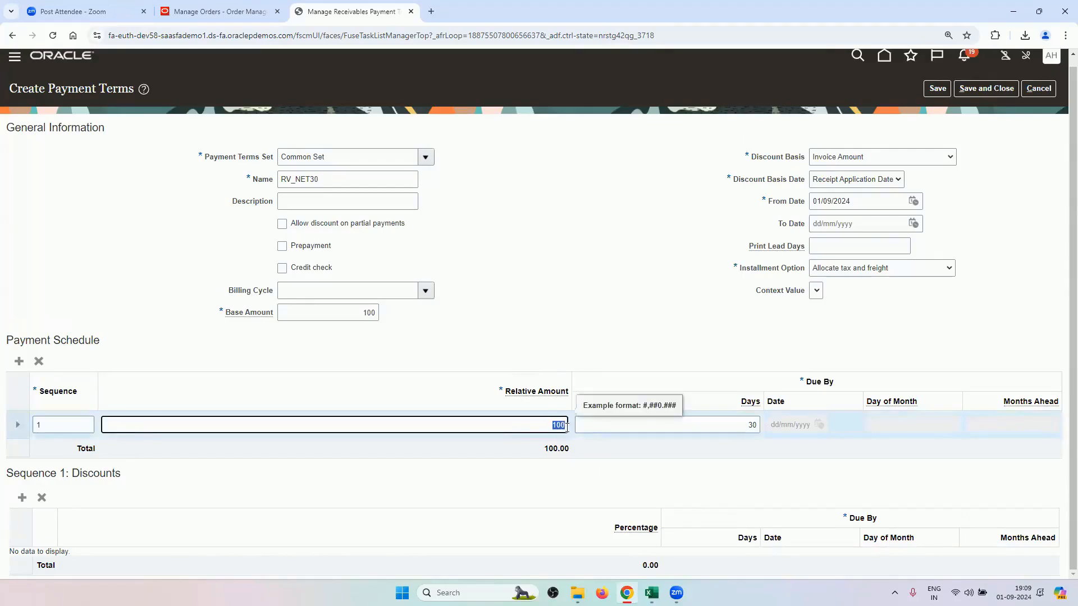
{"action": "left_click", "coordinate": [751, 425]}
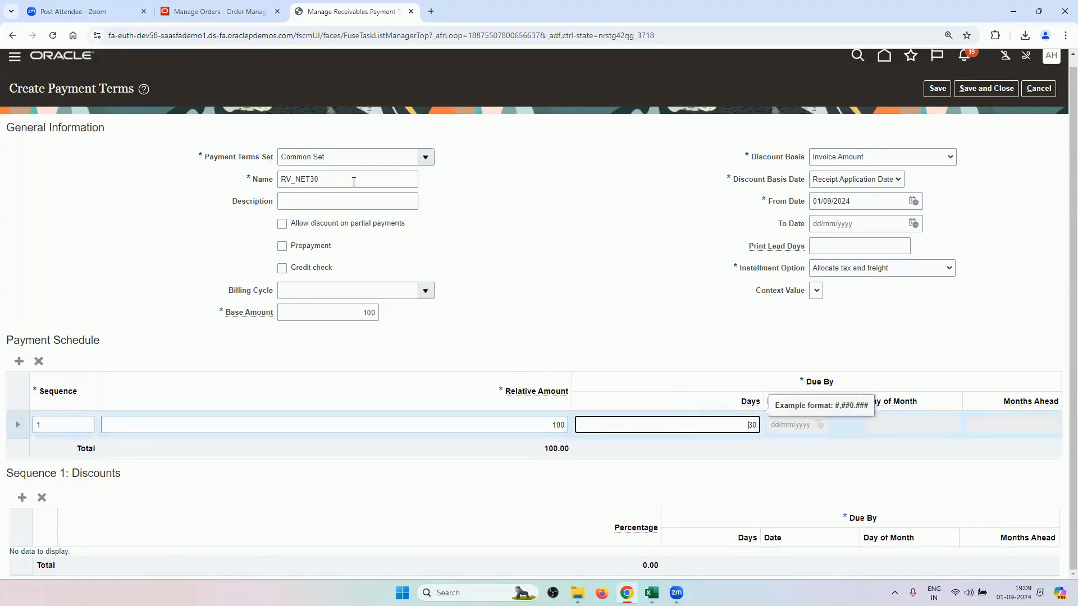
{"action": "left_click", "coordinate": [993, 92]}
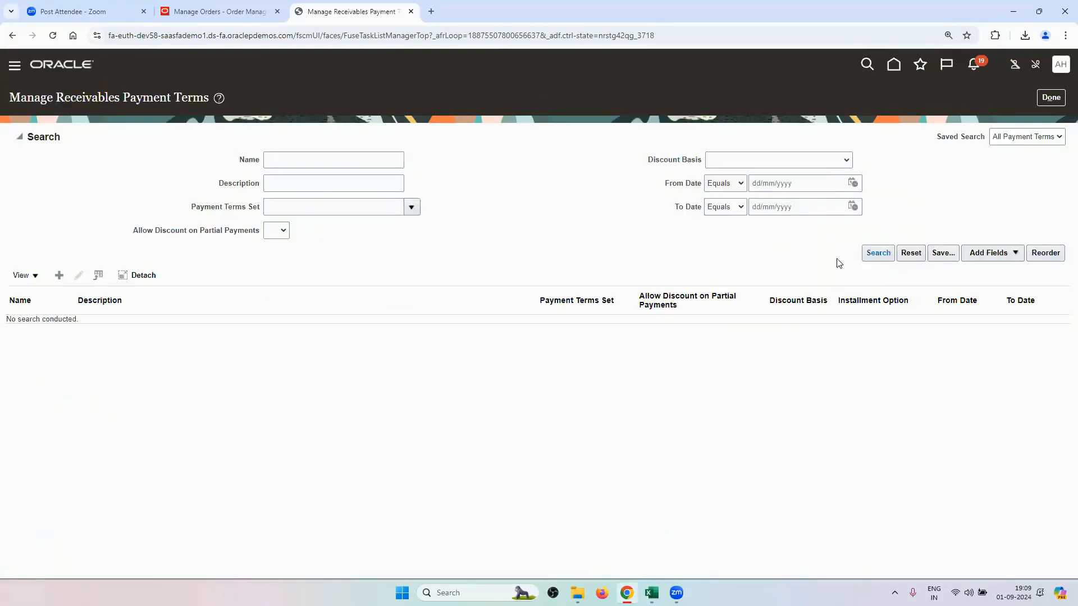
- List all receivables payment terms and open 2/20, Net 30 to examine its payment schedule and discount
{"action": "left_click", "coordinate": [878, 253]}
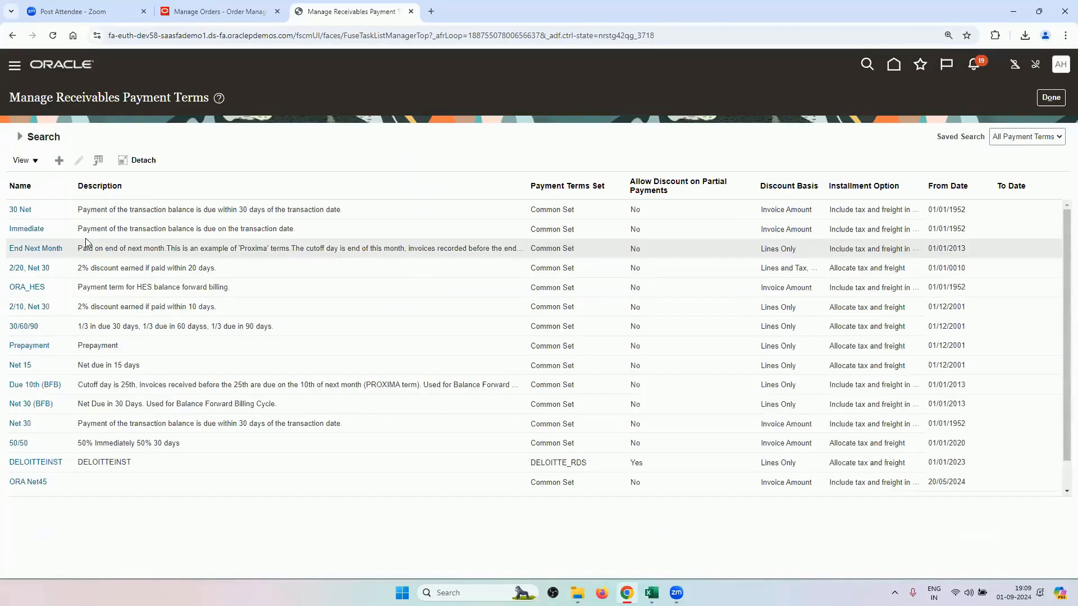
{"action": "left_click", "coordinate": [72, 271]}
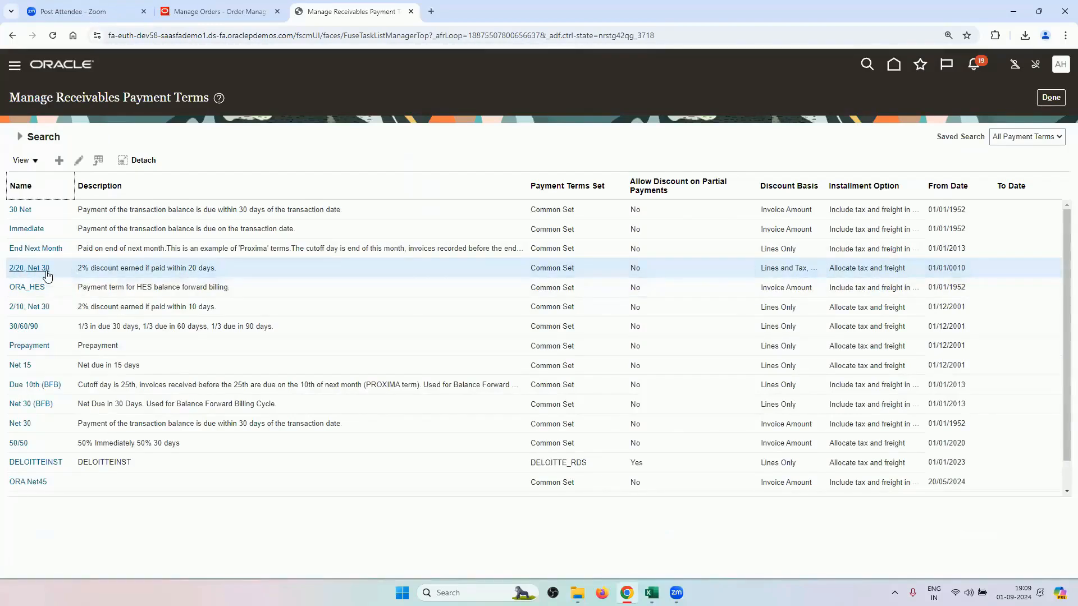
{"action": "left_click", "coordinate": [78, 164]}
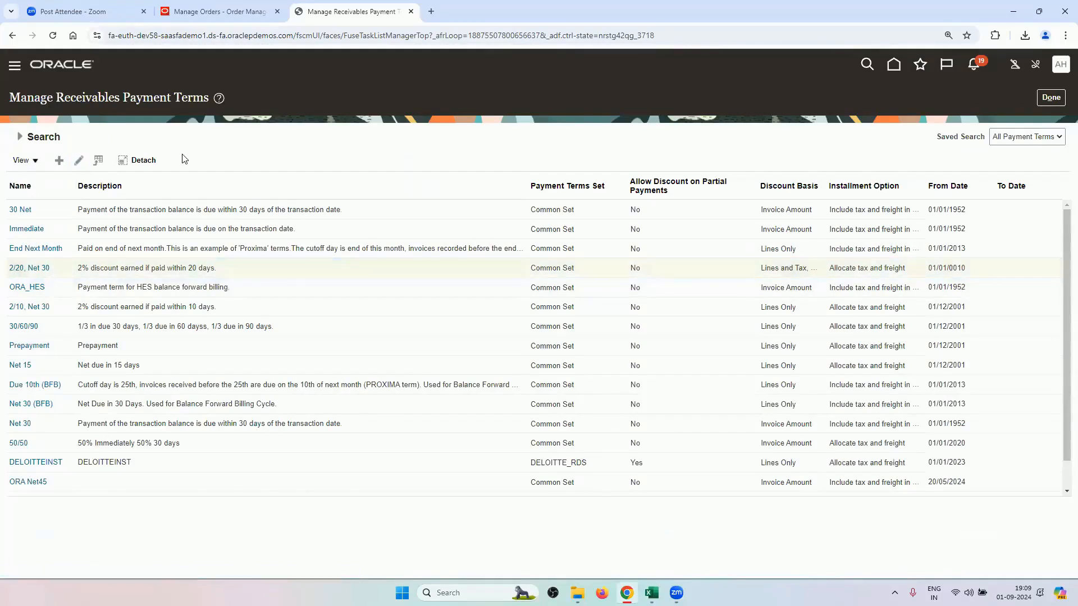
{"action": "scroll", "coordinate": [214, 261], "scroll_direction": "down", "scroll_amount": 1}
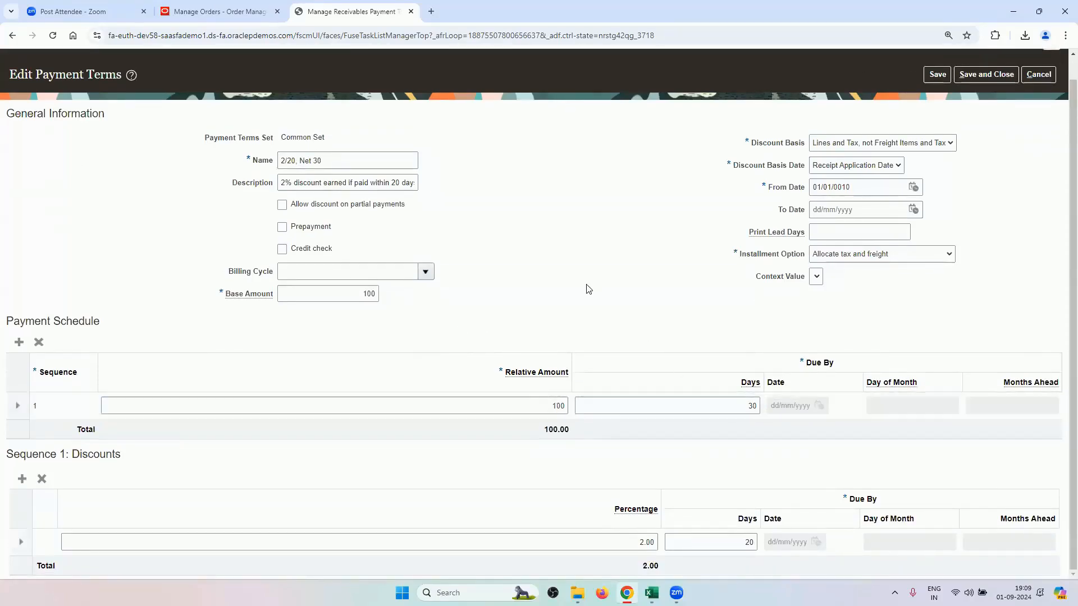
{"action": "left_click", "coordinate": [725, 542]}
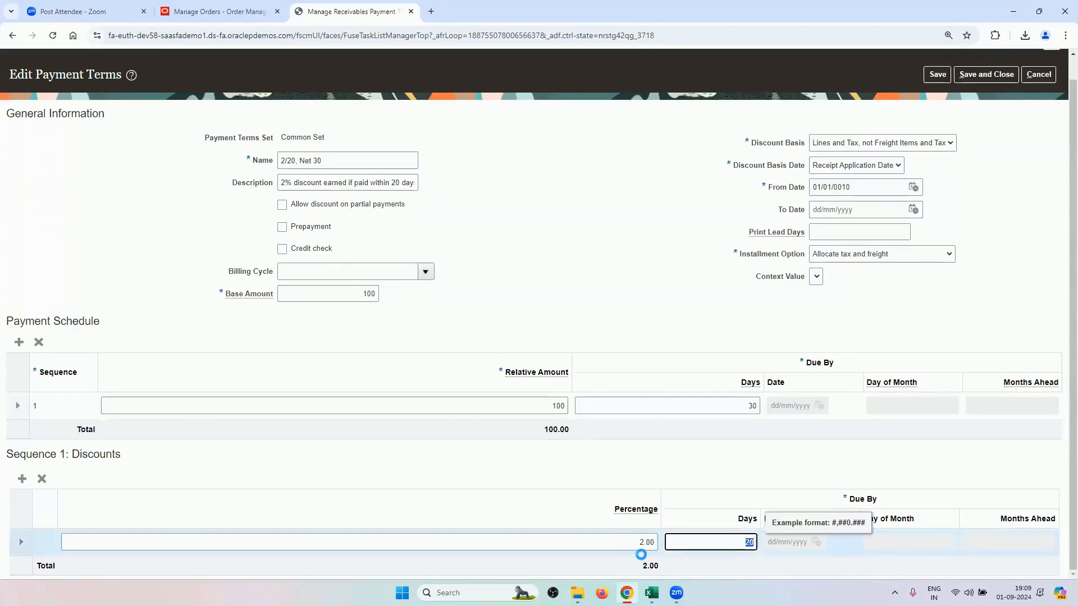
{"action": "double_click", "coordinate": [656, 542]}
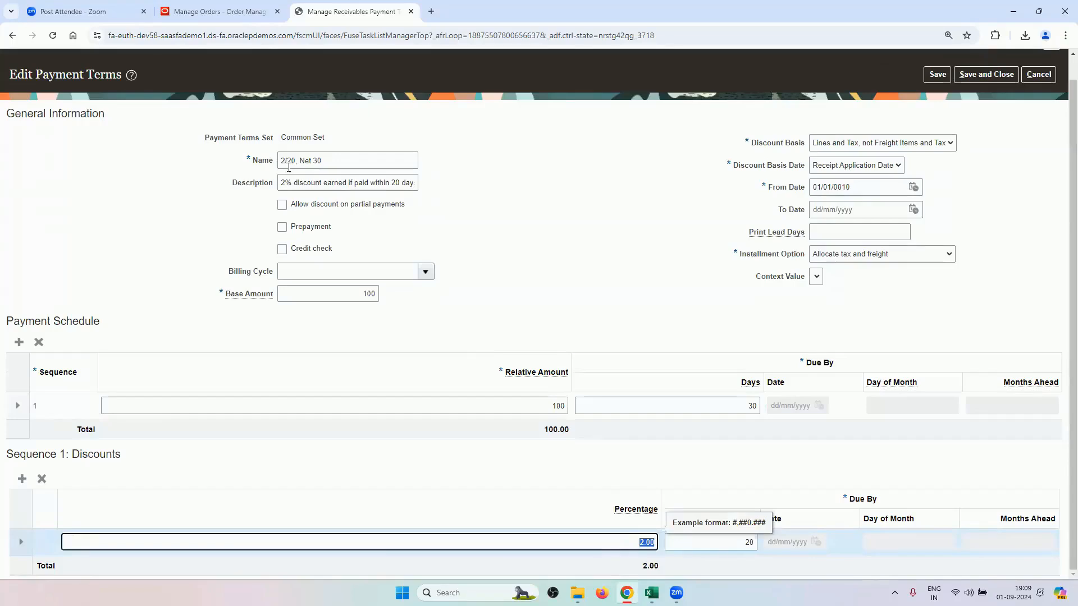
{"action": "left_click", "coordinate": [1039, 74]}
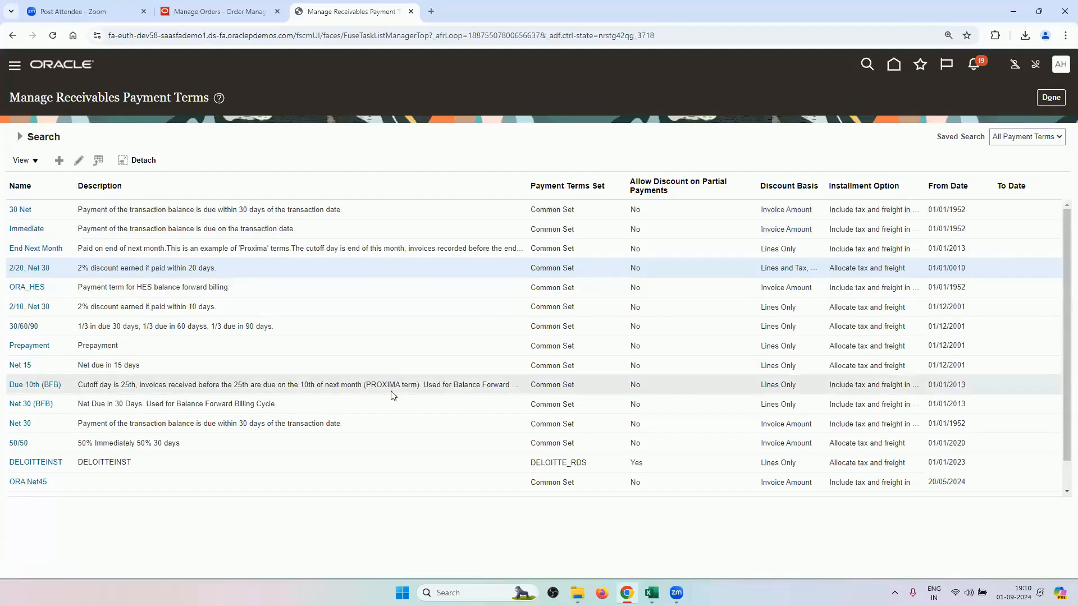
{"action": "scroll", "coordinate": [356, 295], "scroll_direction": "down", "scroll_amount": 1}
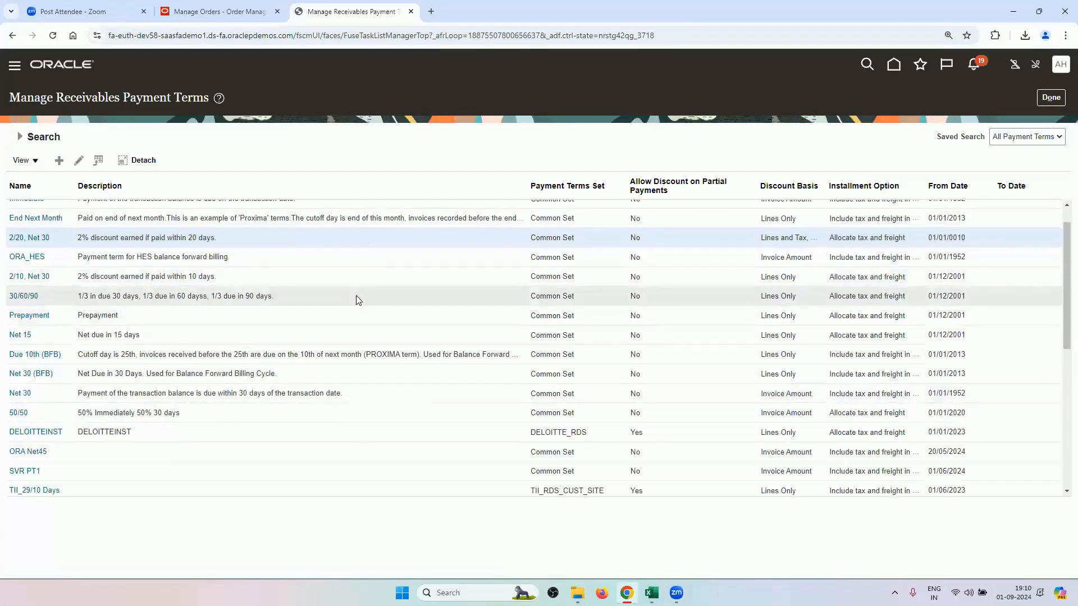
- Leave the payment terms task and copy the task name Manage Receivables System Options from the Excel training sheet
{"action": "left_click", "coordinate": [1038, 98]}
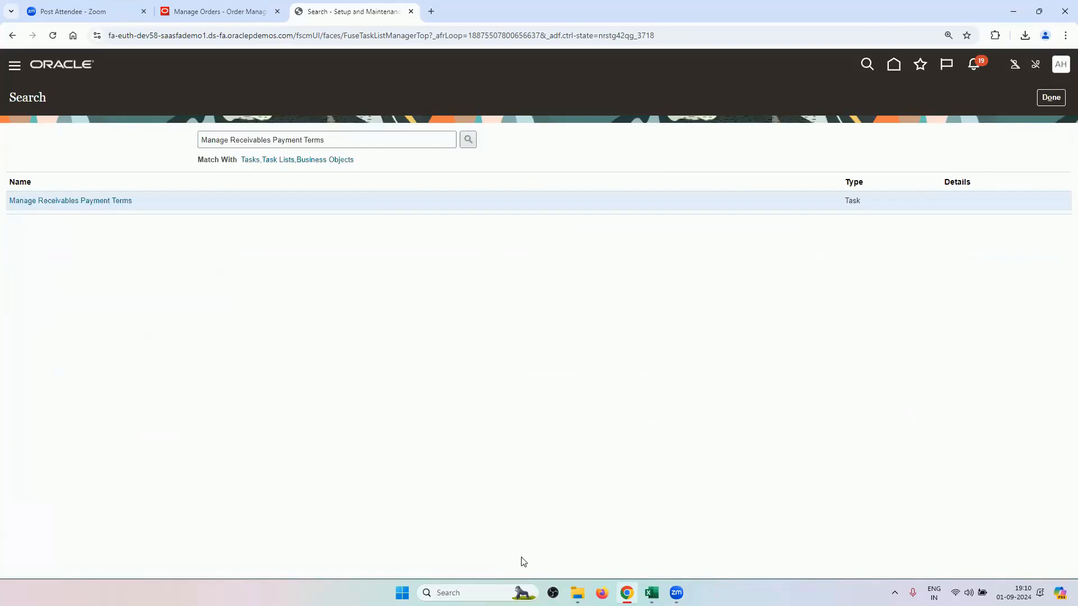
{"action": "left_click", "coordinate": [651, 592]}
{"action": "left_click", "coordinate": [386, 268]}
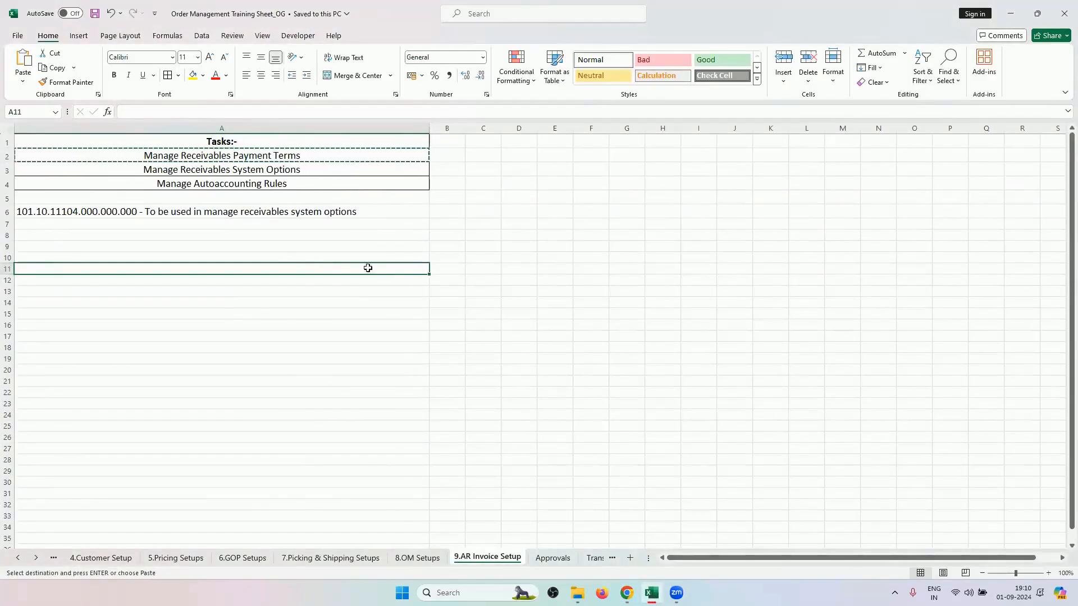
{"action": "left_click", "coordinate": [277, 168]}
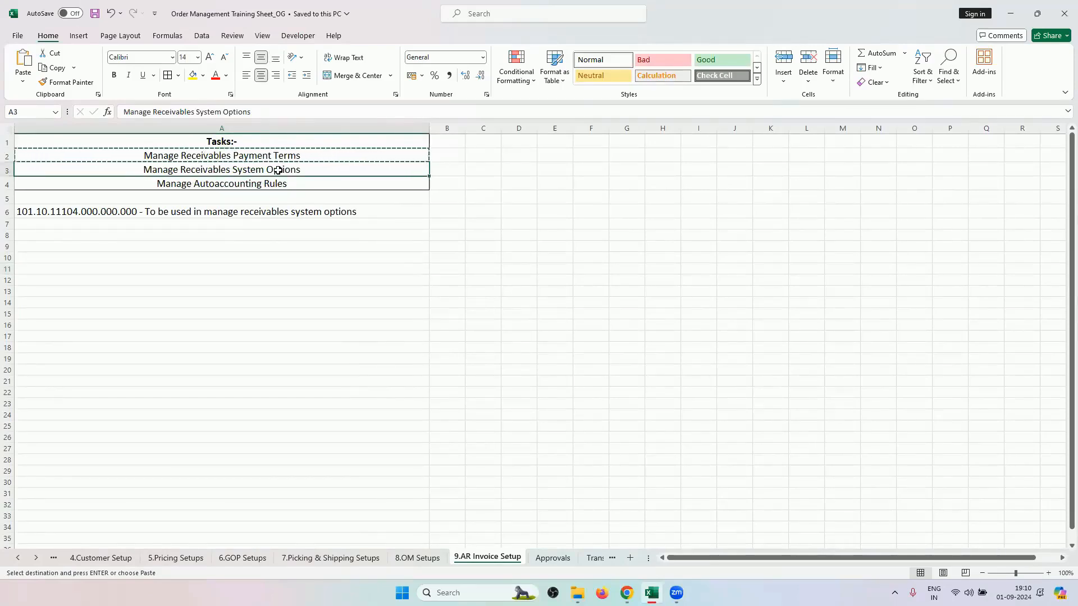
{"action": "key", "text": "ctrl+c"}
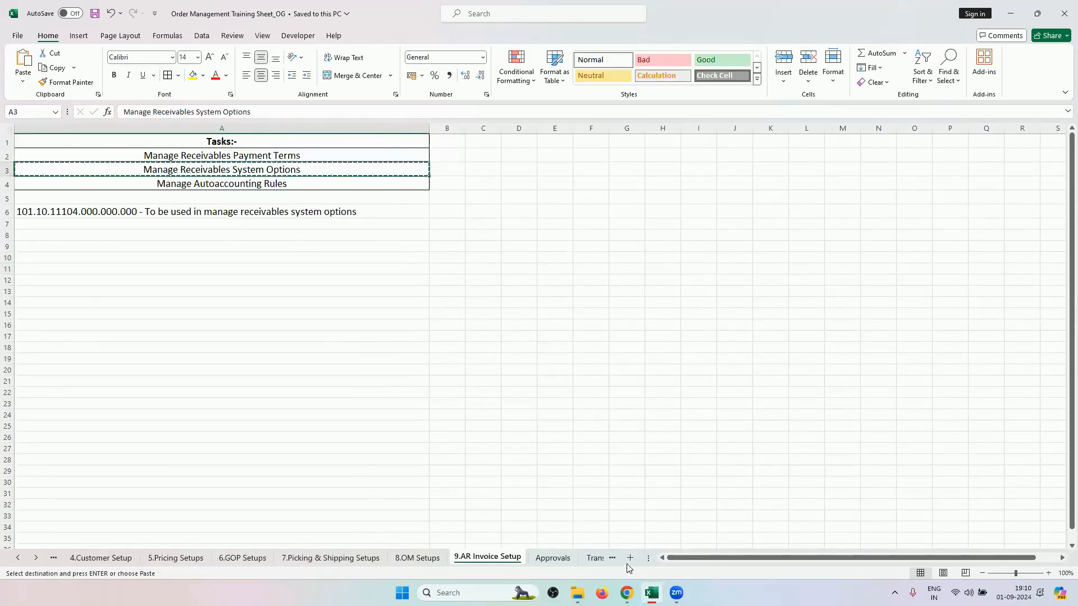
- Search the Oracle setup tasks for Manage Receivables System Options and open that task
{"action": "left_click", "coordinate": [627, 592]}
{"action": "triple_click", "coordinate": [441, 145]}
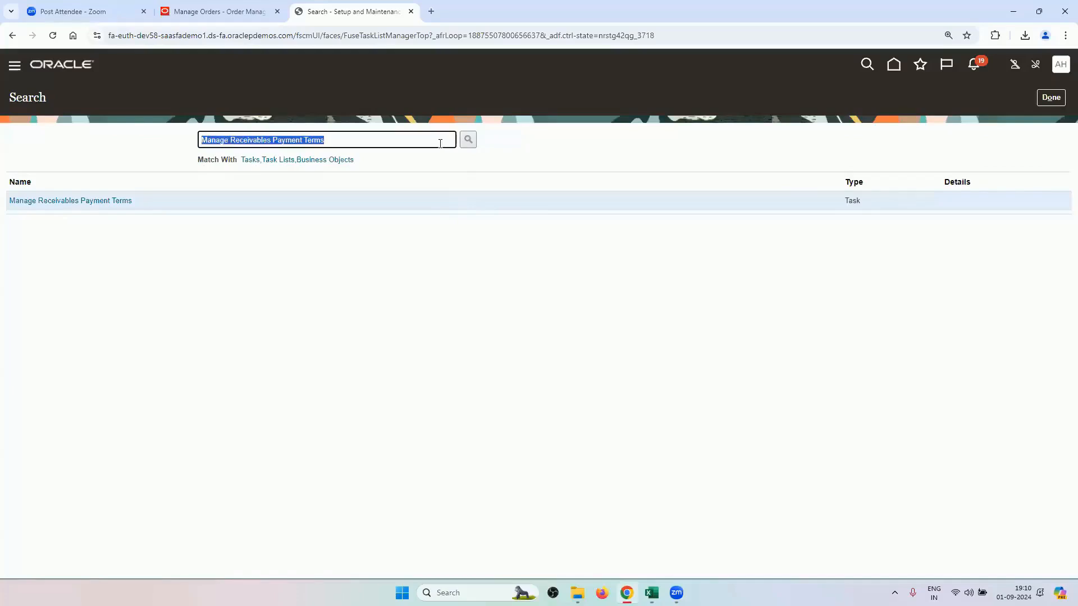
{"action": "key", "text": "BackSpace"}
{"action": "key", "text": "ctrl+v"}
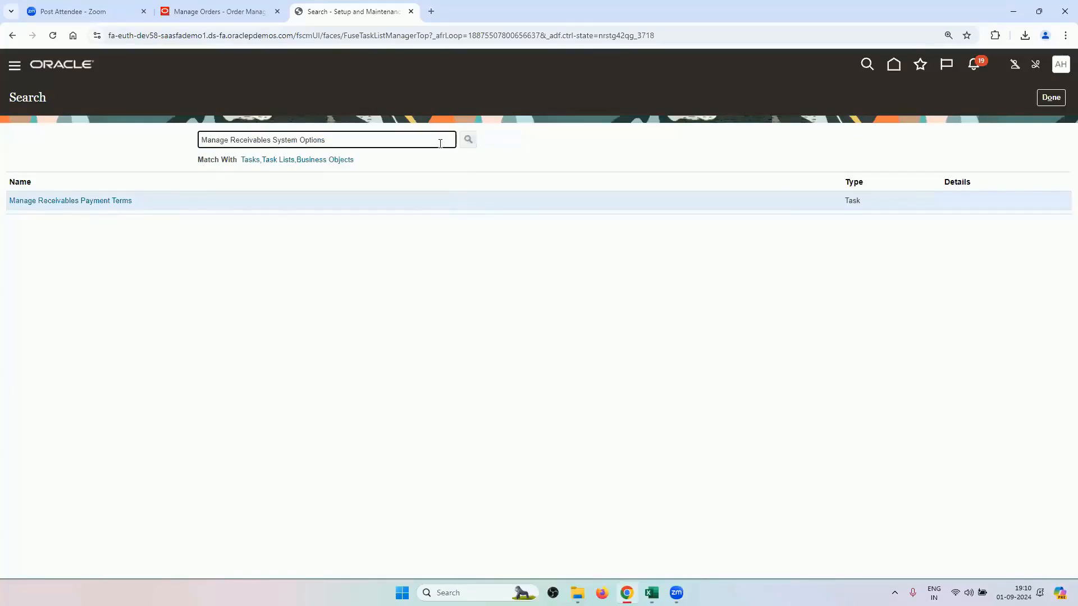
{"action": "key", "text": "Return"}
{"action": "left_click", "coordinate": [79, 201]}
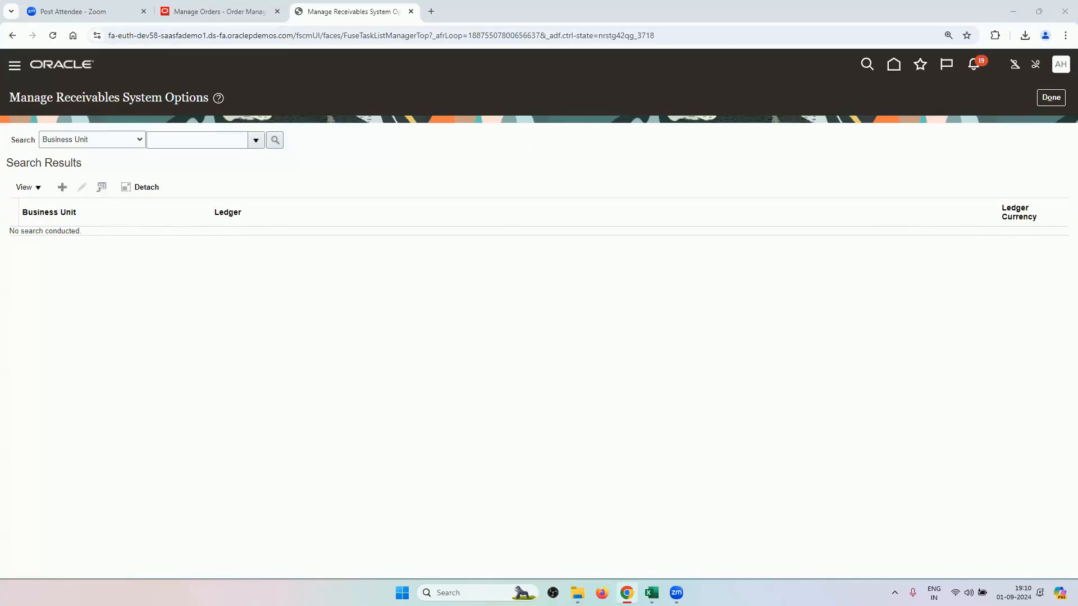
- Look up the business unit name in the Data Sheet of the Excel training workbook
{"action": "key", "text": "alt+Tab"}
{"action": "left_click", "coordinate": [19, 560]}
{"action": "left_click", "coordinate": [19, 559]}
{"action": "left_click", "coordinate": [19, 559]}
{"action": "left_click", "coordinate": [19, 559]}
{"action": "left_click", "coordinate": [18, 560]}
{"action": "left_click", "coordinate": [19, 559]}
{"action": "left_click", "coordinate": [19, 560]}
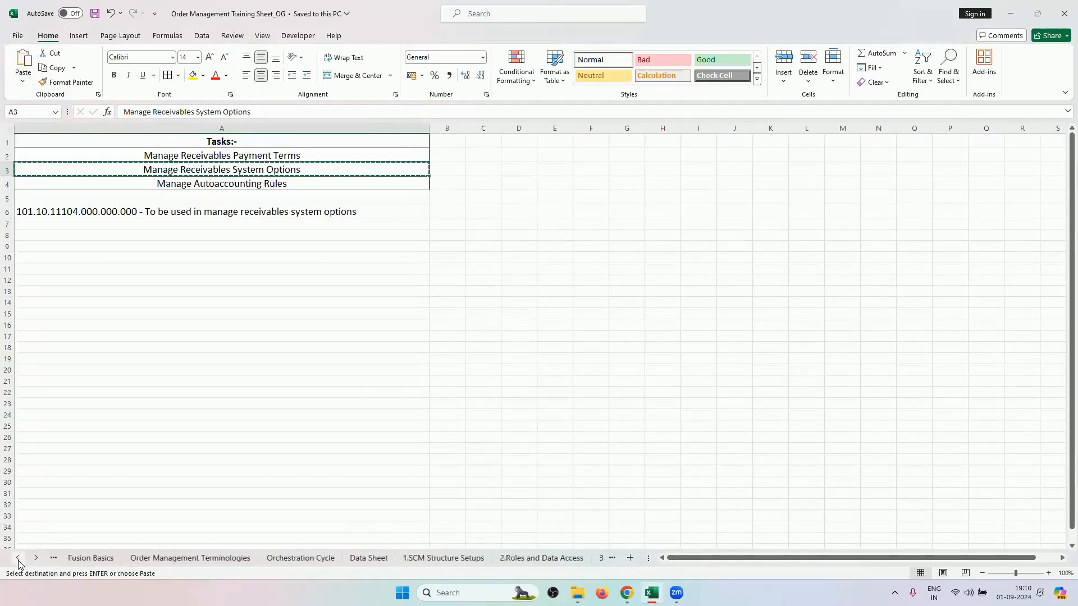
{"action": "left_click", "coordinate": [19, 560]}
{"action": "left_click", "coordinate": [504, 557]}
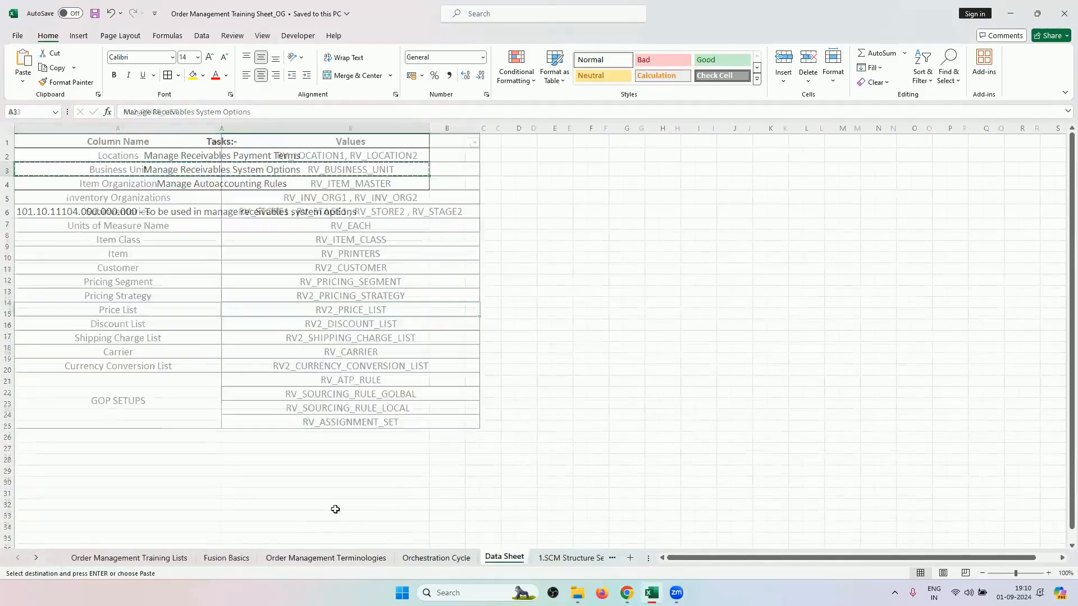
{"action": "left_click", "coordinate": [355, 175]}
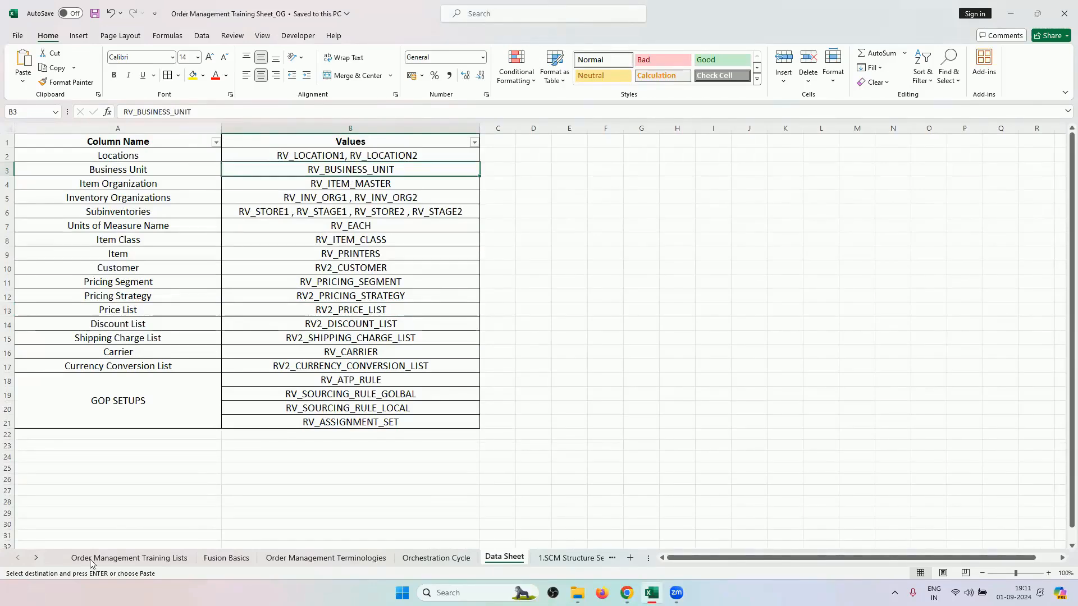
- Return to the 9.AR Invoice Setup sheet of the training workbook
{"action": "left_click", "coordinate": [33, 559]}
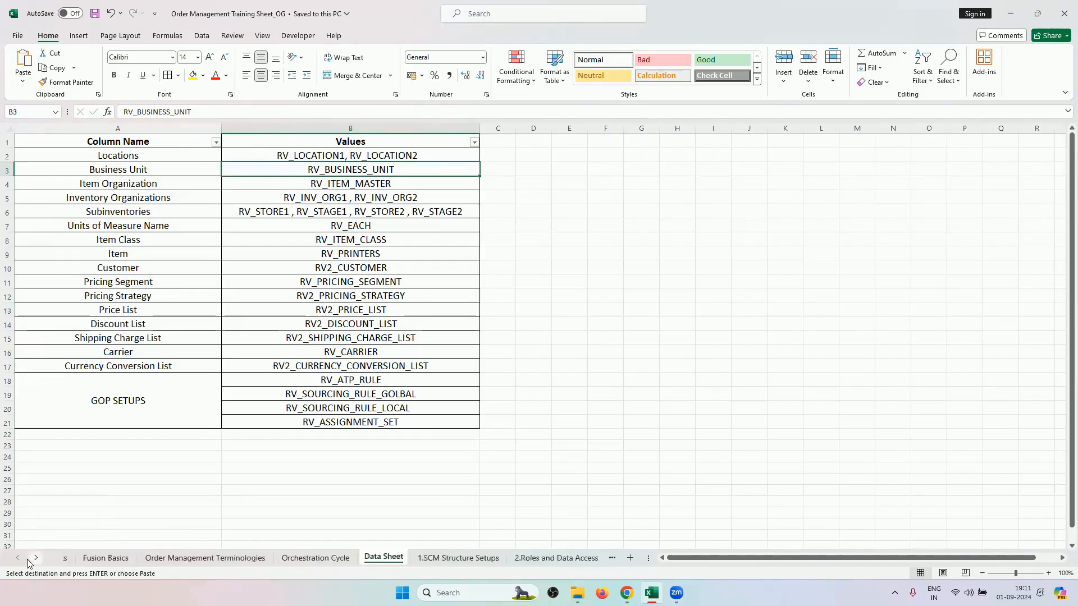
{"action": "left_click", "coordinate": [32, 558]}
{"action": "left_click", "coordinate": [32, 559]}
{"action": "left_click", "coordinate": [33, 558]}
{"action": "left_click", "coordinate": [33, 558]}
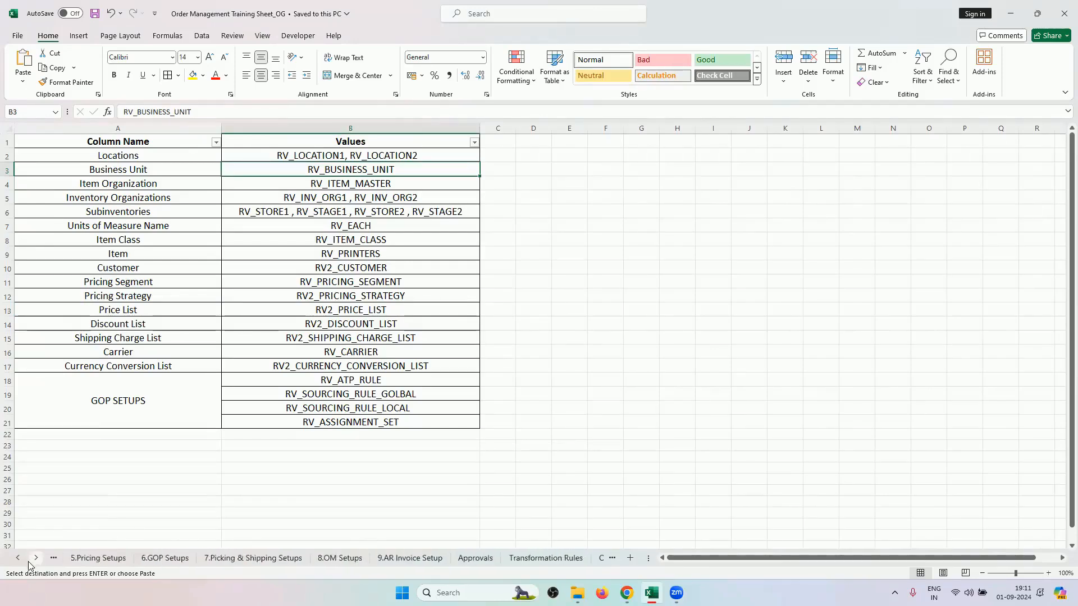
{"action": "left_click", "coordinate": [33, 558]}
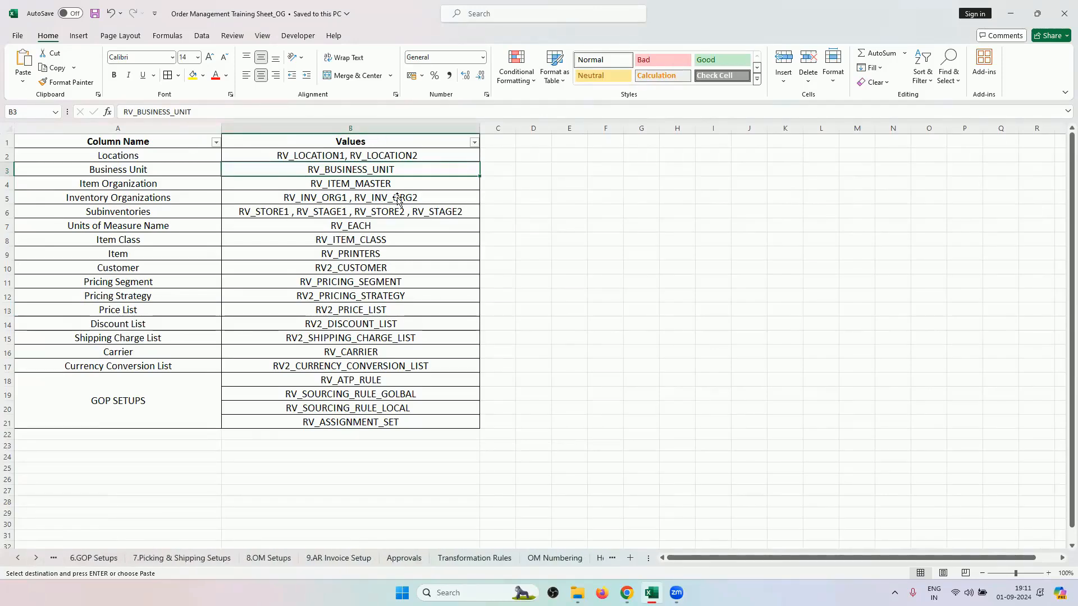
{"action": "left_click", "coordinate": [314, 556]}
- Switch to Oracle, add a new receivables system options record, and select RV_BUSINESS_UNIT as its business unit
{"action": "key", "text": "alt+Tab"}
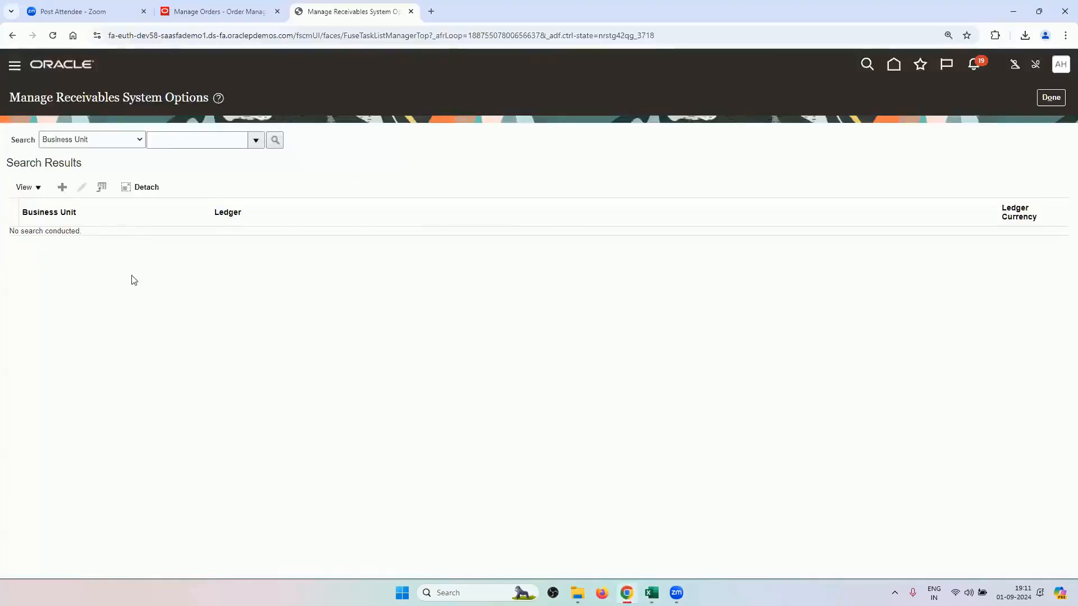
{"action": "left_click", "coordinate": [62, 187]}
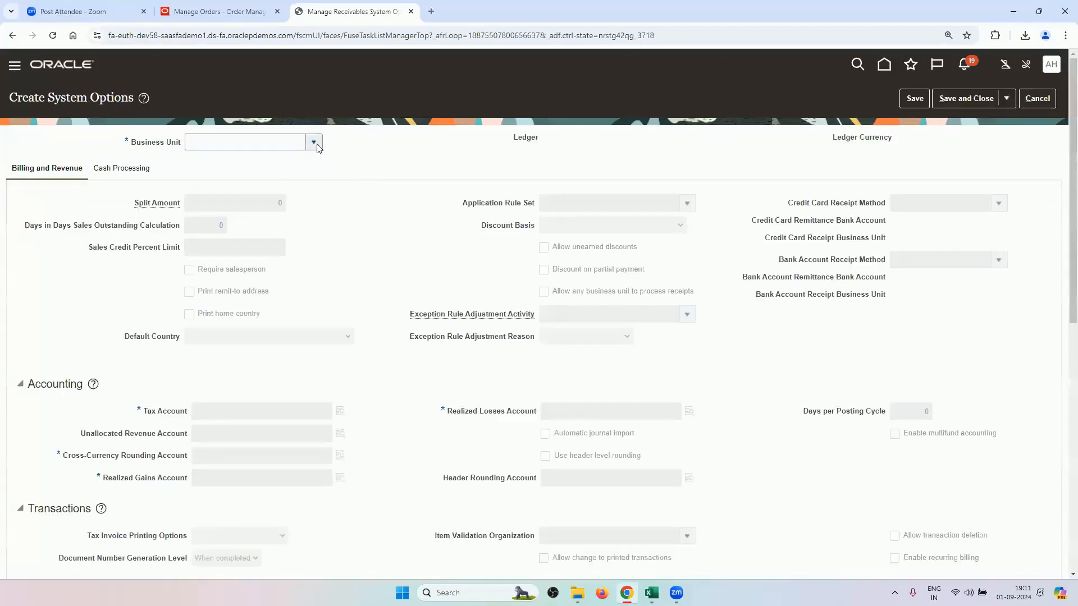
{"action": "left_click", "coordinate": [316, 147]}
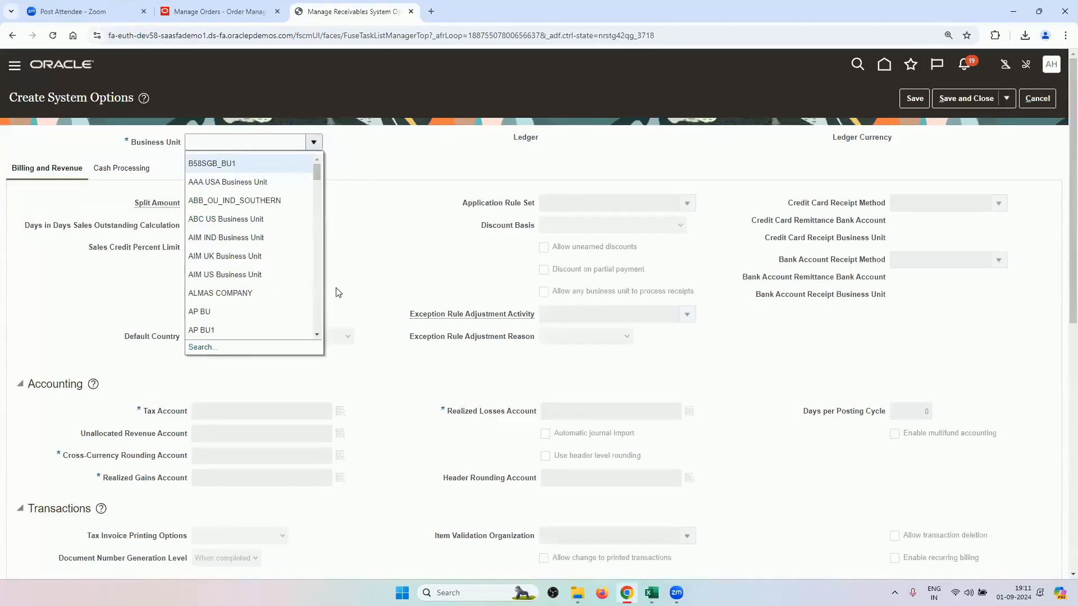
{"action": "left_click", "coordinate": [256, 354]}
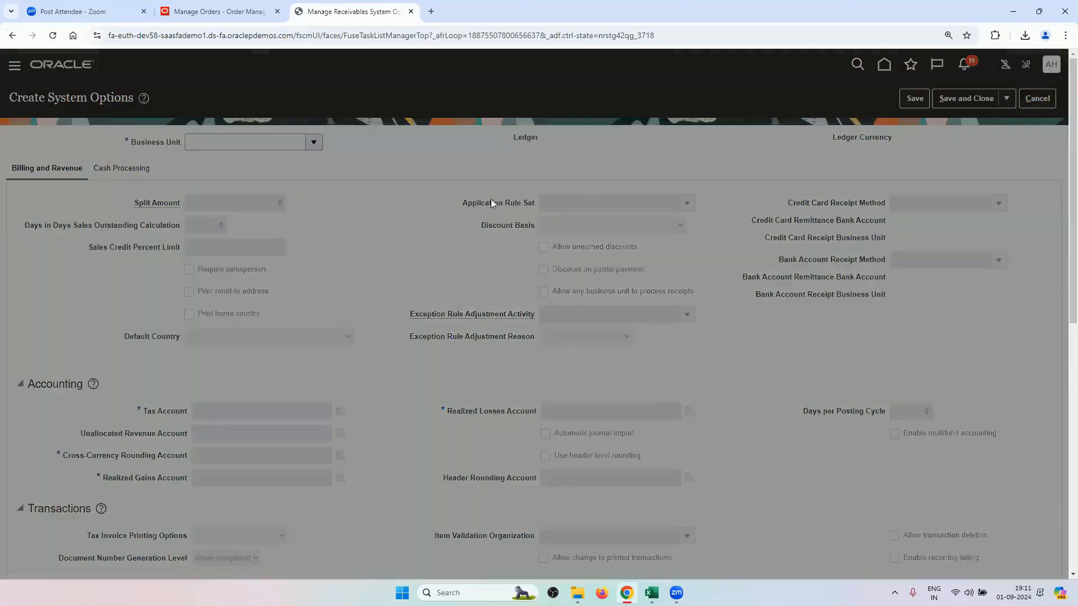
{"action": "left_click", "coordinate": [521, 292]}
{"action": "type", "text": "RV"}
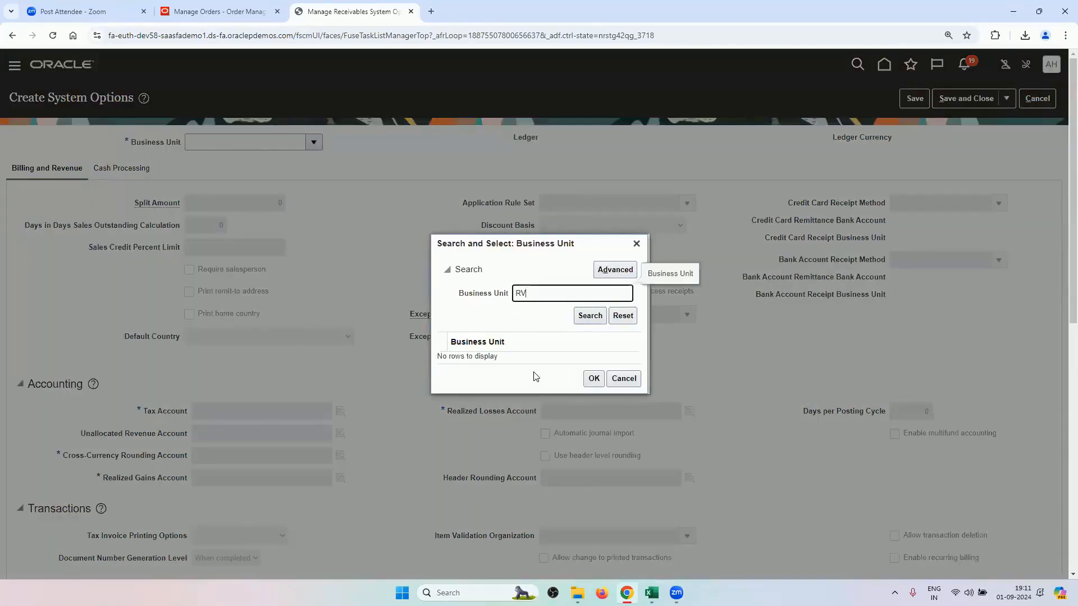
{"action": "left_click", "coordinate": [581, 315]}
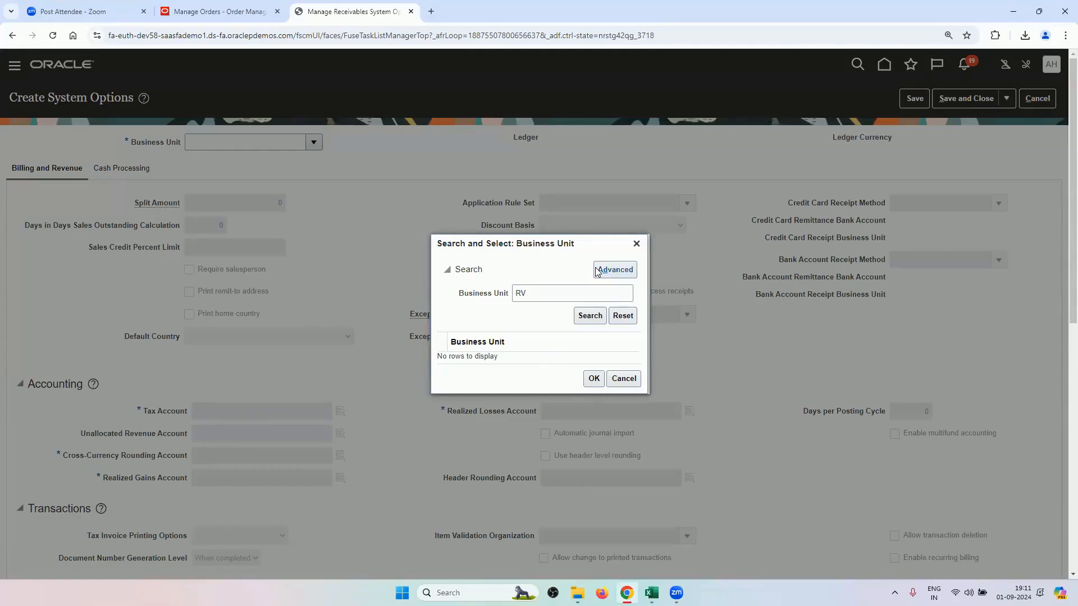
{"action": "left_click", "coordinate": [526, 292]}
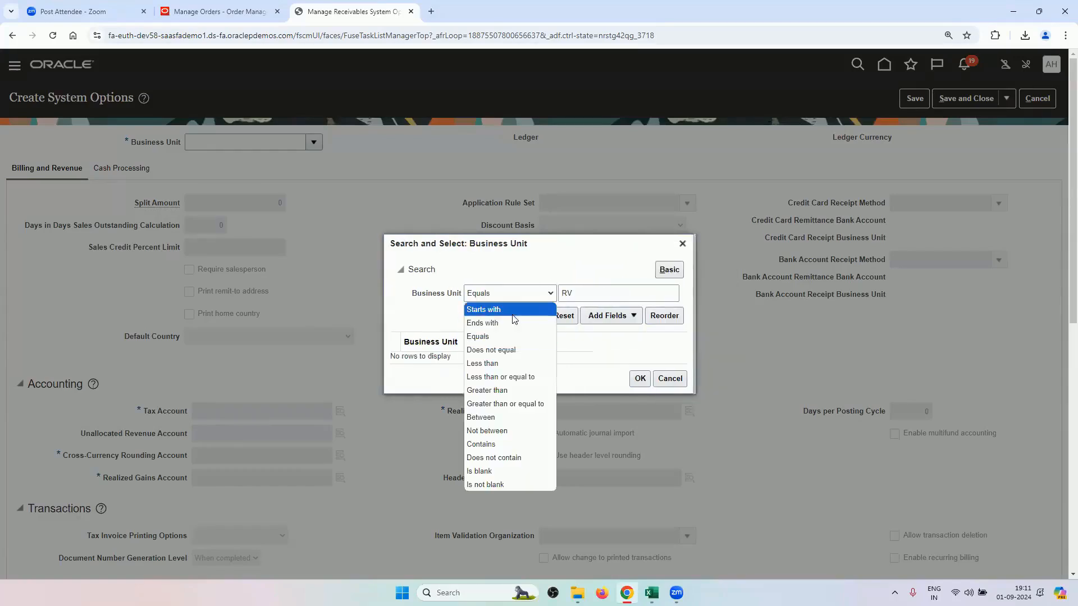
{"action": "left_click", "coordinate": [513, 308]}
{"action": "left_click", "coordinate": [522, 316]}
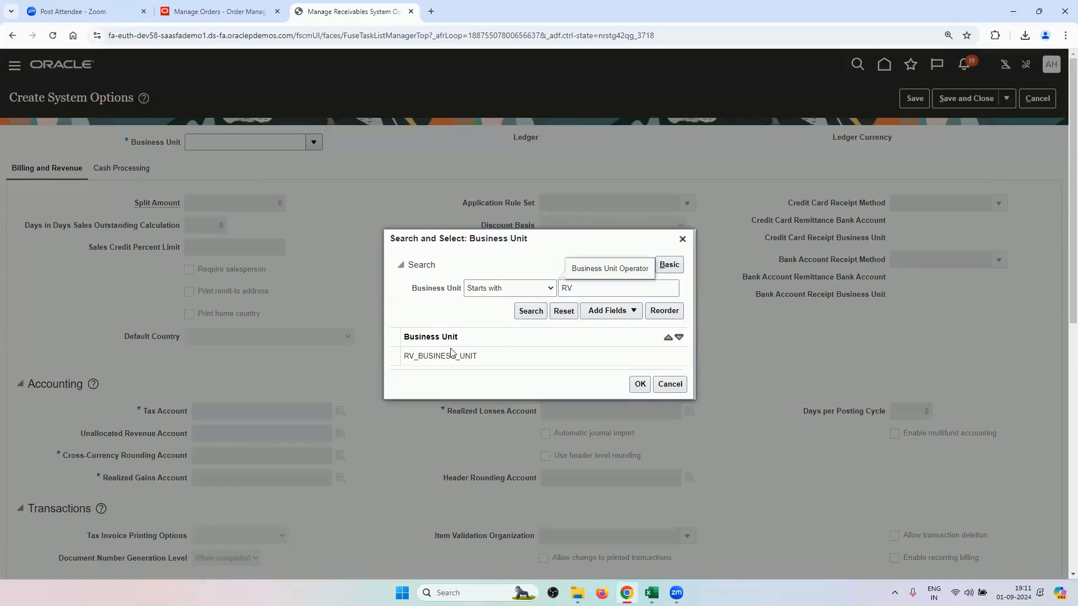
{"action": "left_click", "coordinate": [451, 355]}
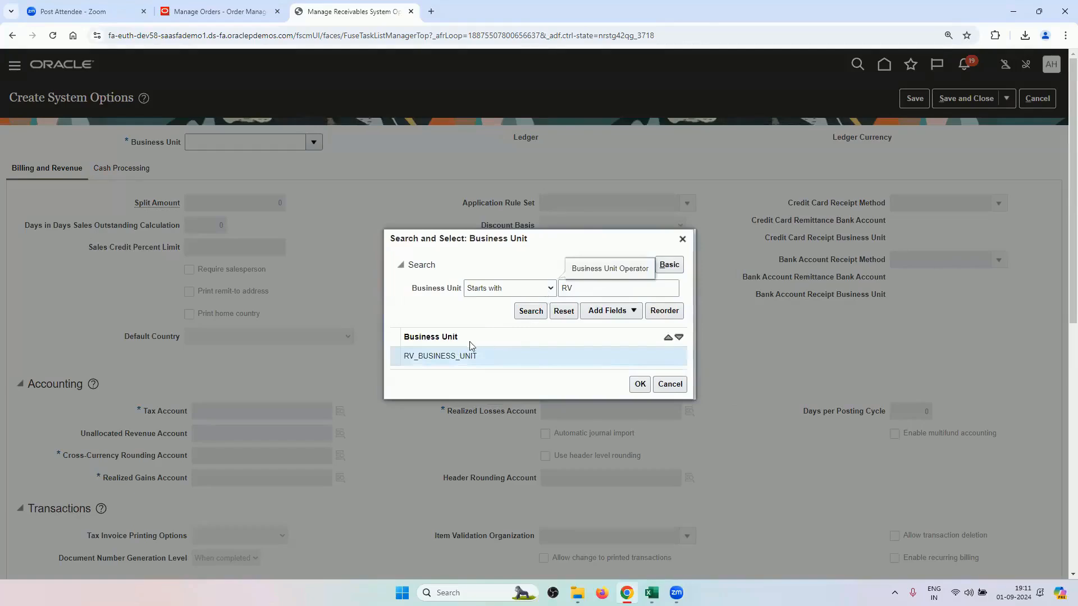
{"action": "left_click", "coordinate": [639, 384]}
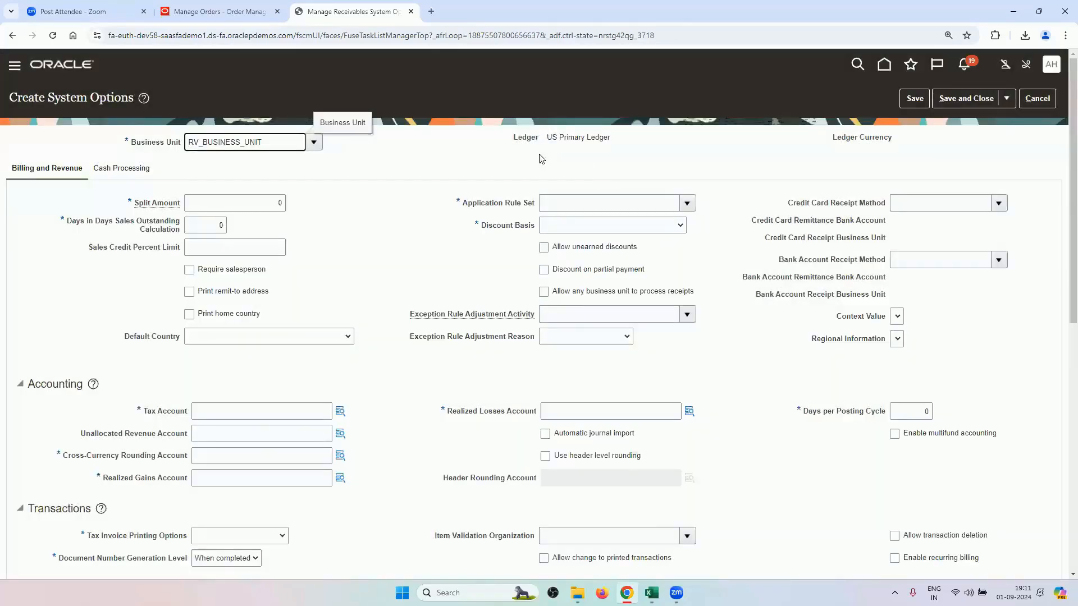
- Set the application rule set to Prorate All and the discount basis to Lines and Tax, not Freight Items and Tax
{"action": "scroll", "coordinate": [549, 342], "scroll_direction": "down", "scroll_amount": 3}
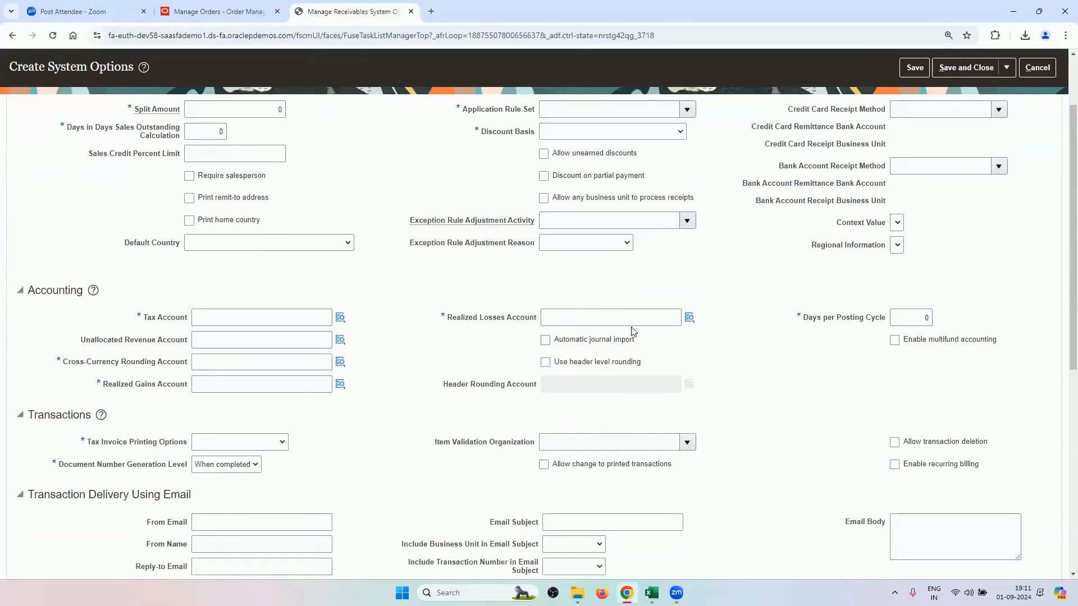
{"action": "scroll", "coordinate": [634, 334], "scroll_direction": "down", "scroll_amount": 3}
{"action": "scroll", "coordinate": [539, 327], "scroll_direction": "down", "scroll_amount": 10}
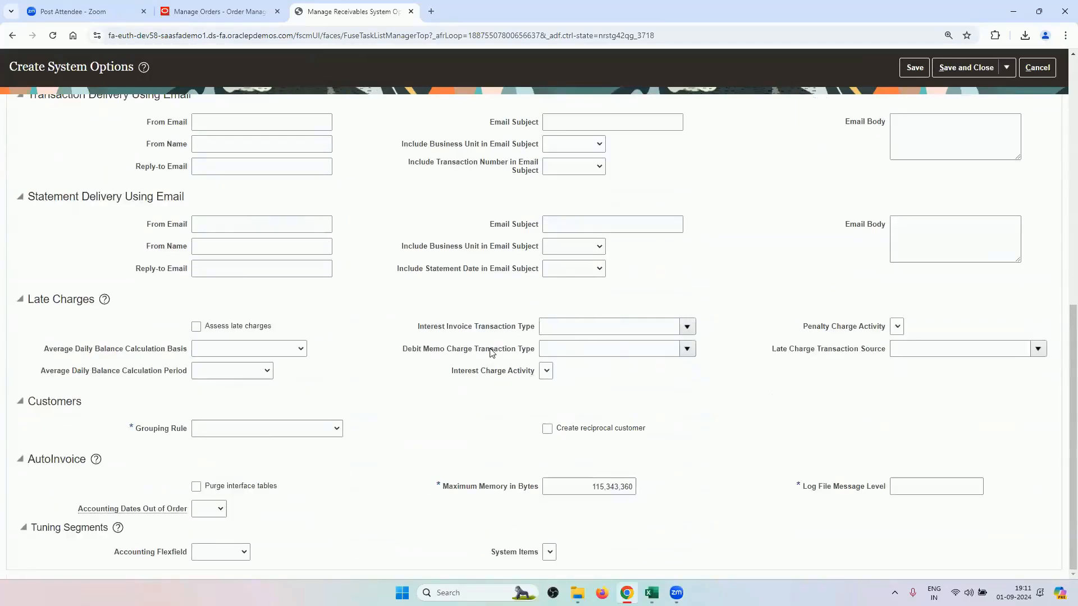
{"action": "scroll", "coordinate": [494, 351], "scroll_direction": "up", "scroll_amount": 16}
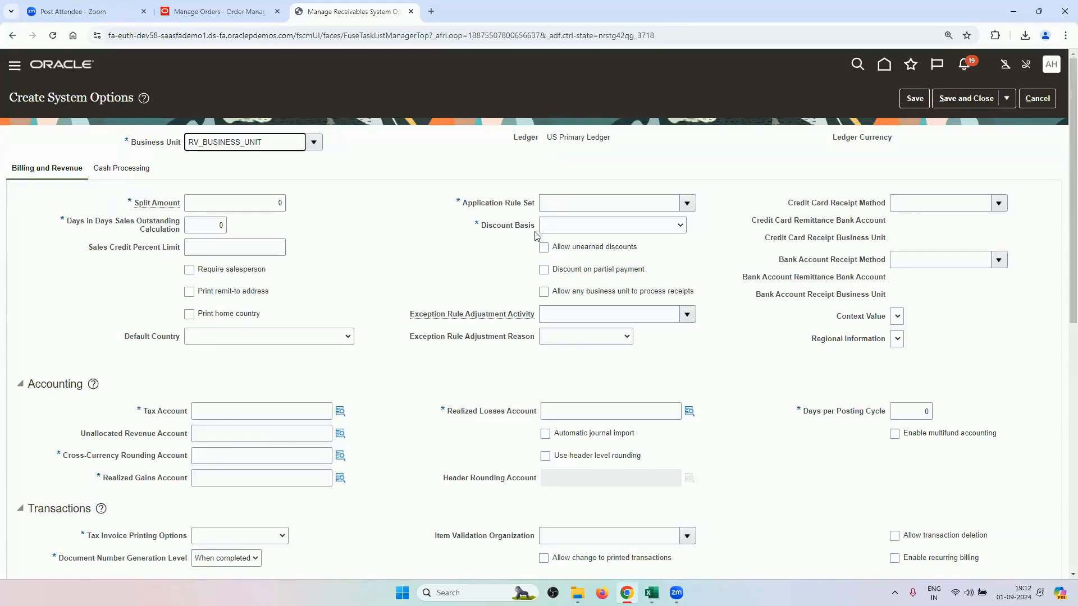
{"action": "left_click", "coordinate": [686, 204]}
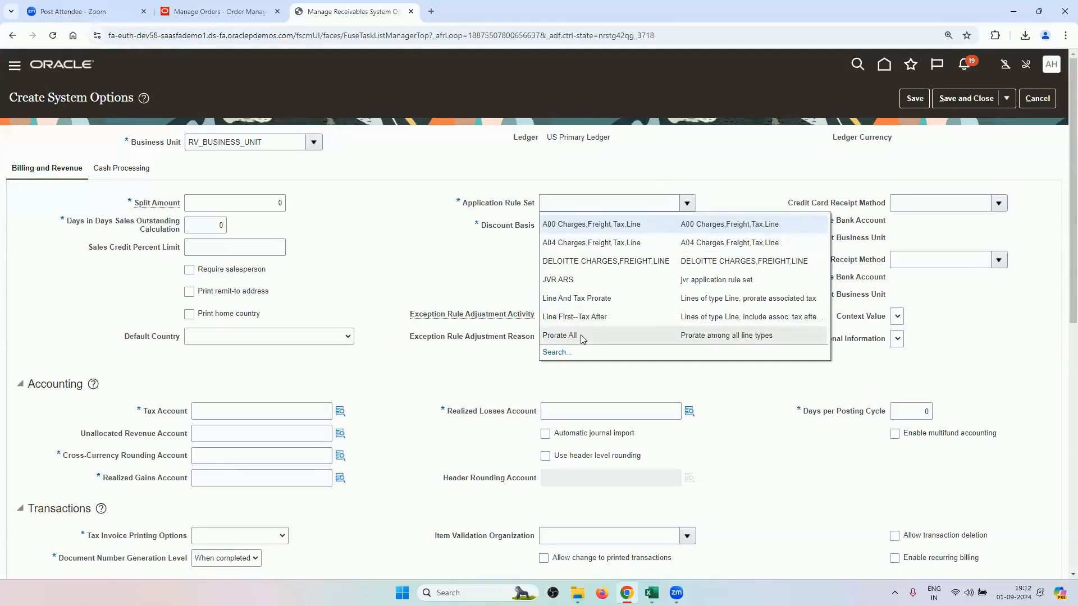
{"action": "left_click", "coordinate": [582, 336]}
{"action": "left_click", "coordinate": [608, 225]}
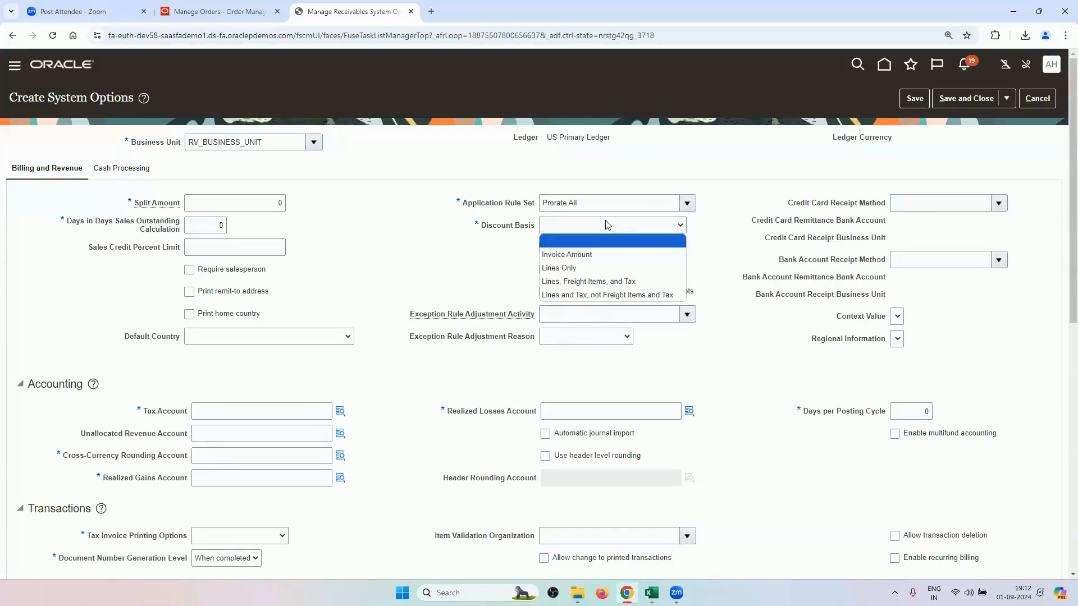
{"action": "left_click", "coordinate": [601, 296]}
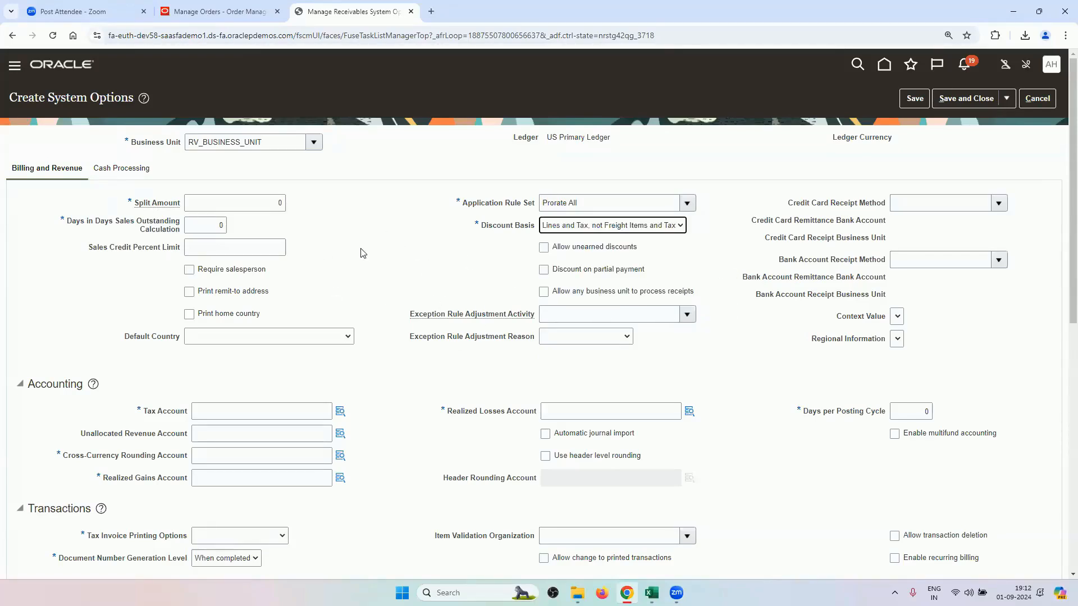
- Switch to the Excel training sheet and copy only the account combination from the receivables system options note in cell A6
{"action": "scroll", "coordinate": [387, 272], "scroll_direction": "down", "scroll_amount": 2}
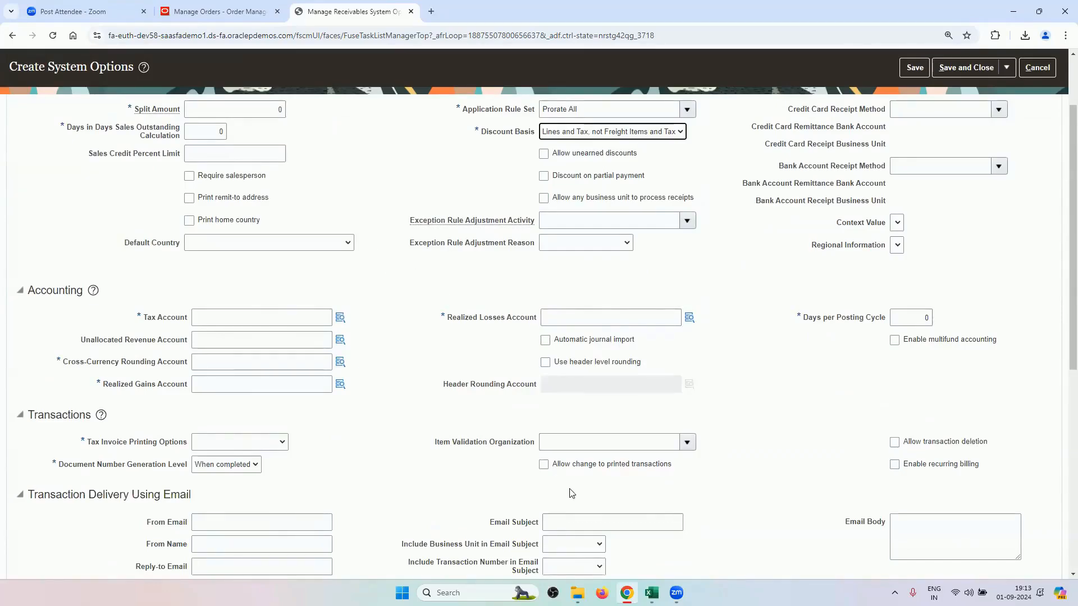
{"action": "left_click", "coordinate": [651, 593]}
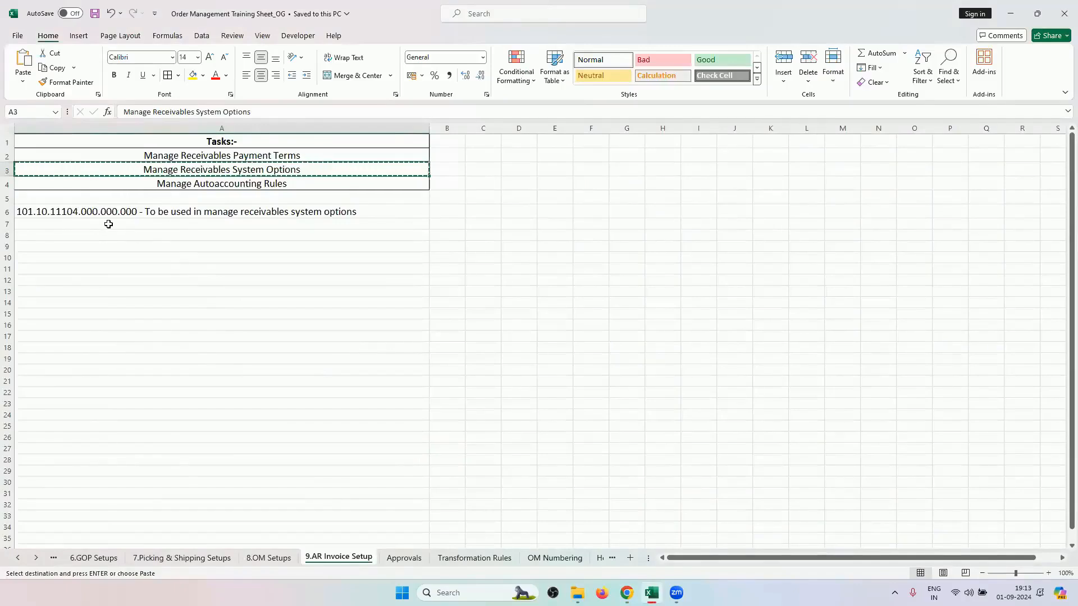
{"action": "left_click", "coordinate": [138, 212]}
{"action": "double_click", "coordinate": [138, 212]}
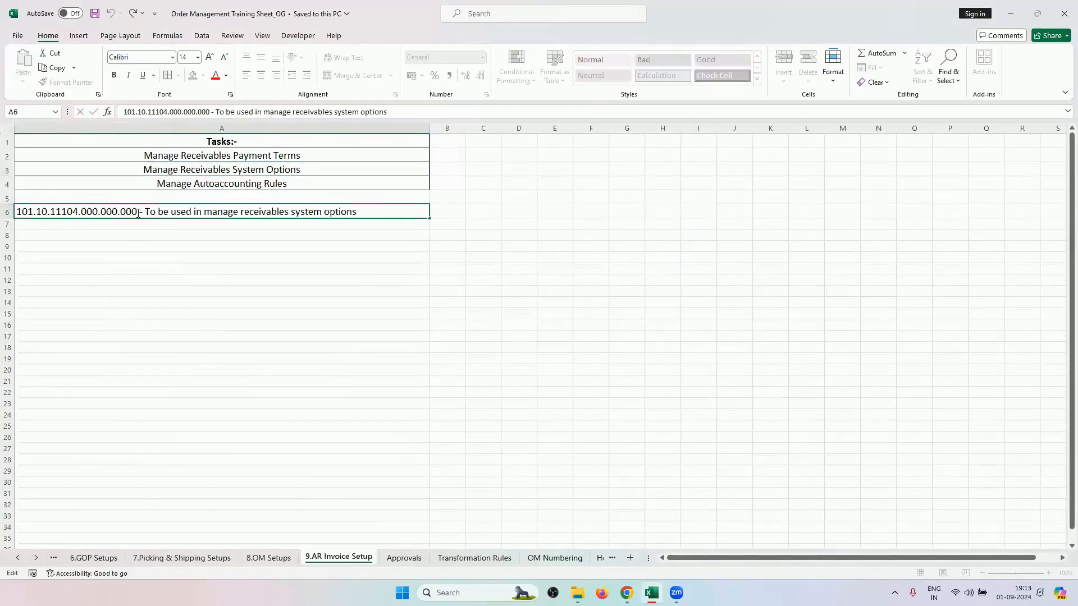
{"action": "left_click_drag", "start_coordinate": [138, 213], "coordinate": [16, 212]}
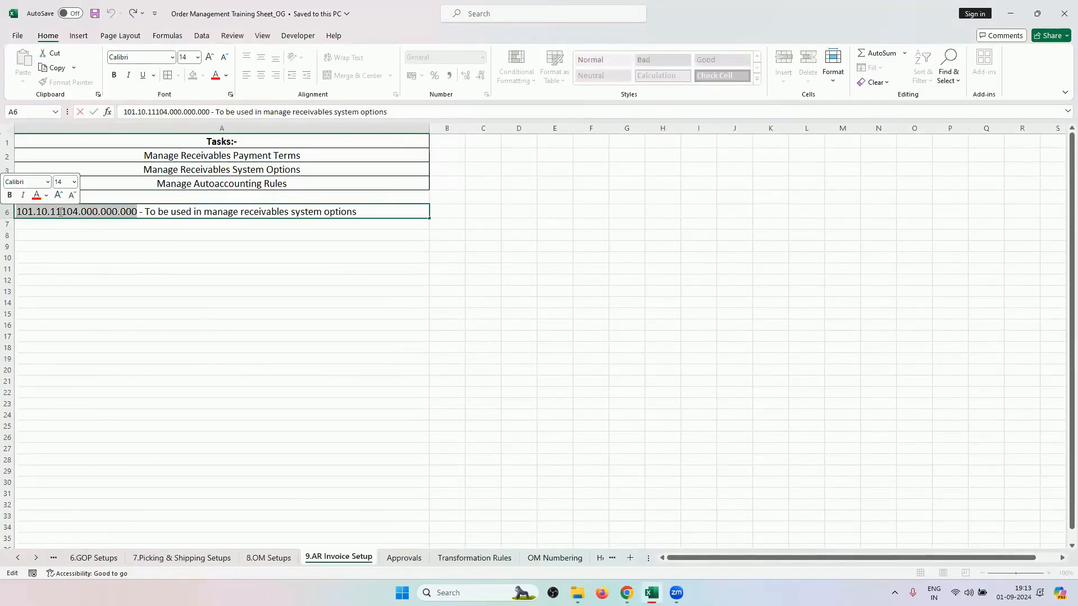
{"action": "key", "text": "ctrl+c"}
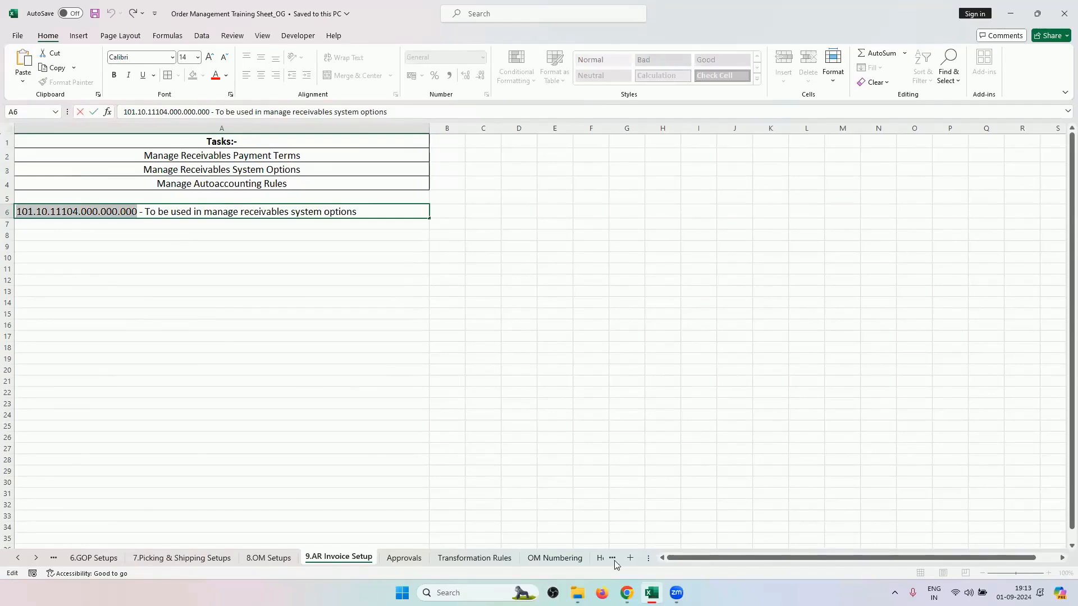
- Back in Oracle, enter the copied account combination as the Tax, Realized Losses, Cross-Currency Rounding and Realized Gains accounts
{"action": "left_click", "coordinate": [626, 593]}
{"action": "left_click", "coordinate": [269, 318]}
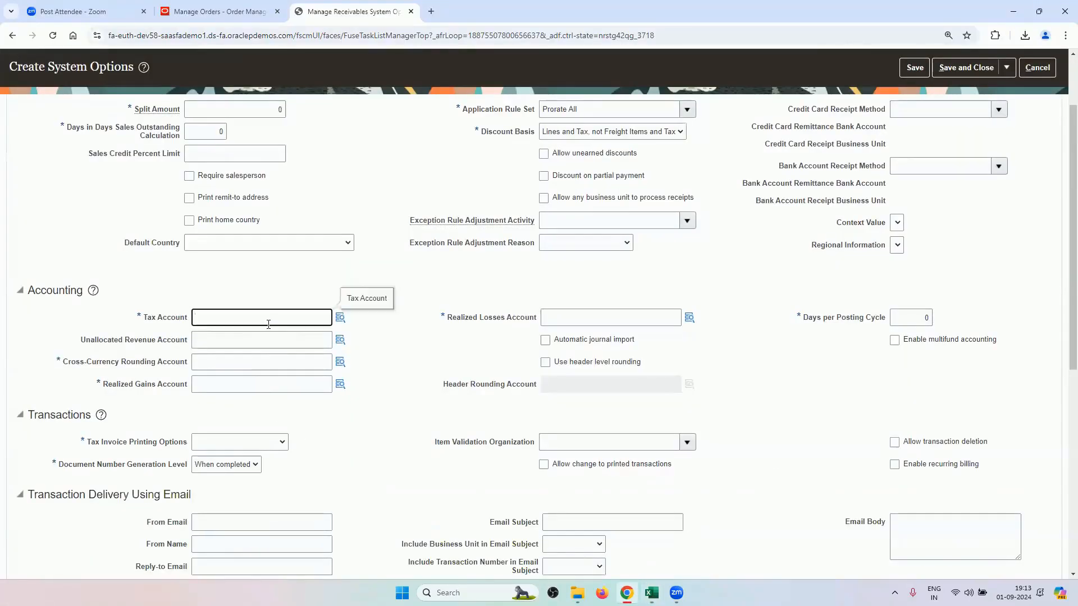
{"action": "key", "text": "ctrl+v"}
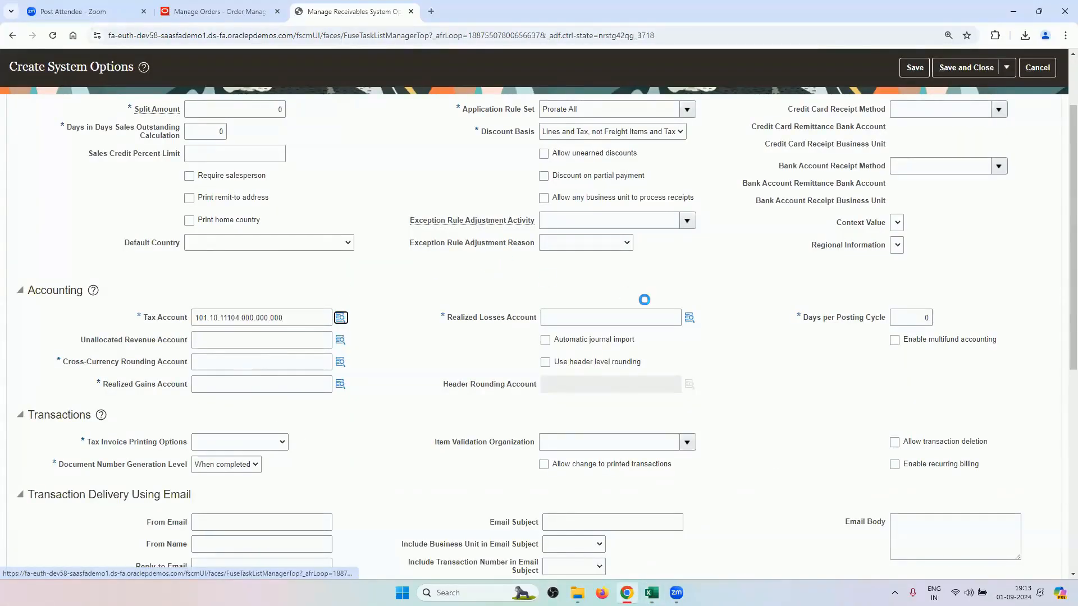
{"action": "left_click", "coordinate": [629, 316]}
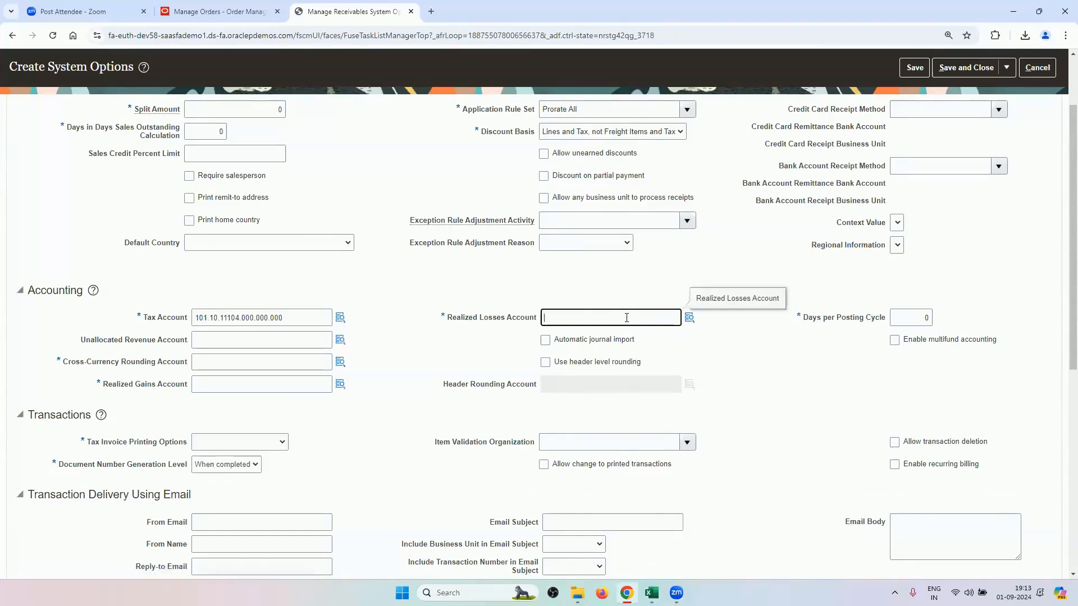
{"action": "key", "text": "ctrl+v"}
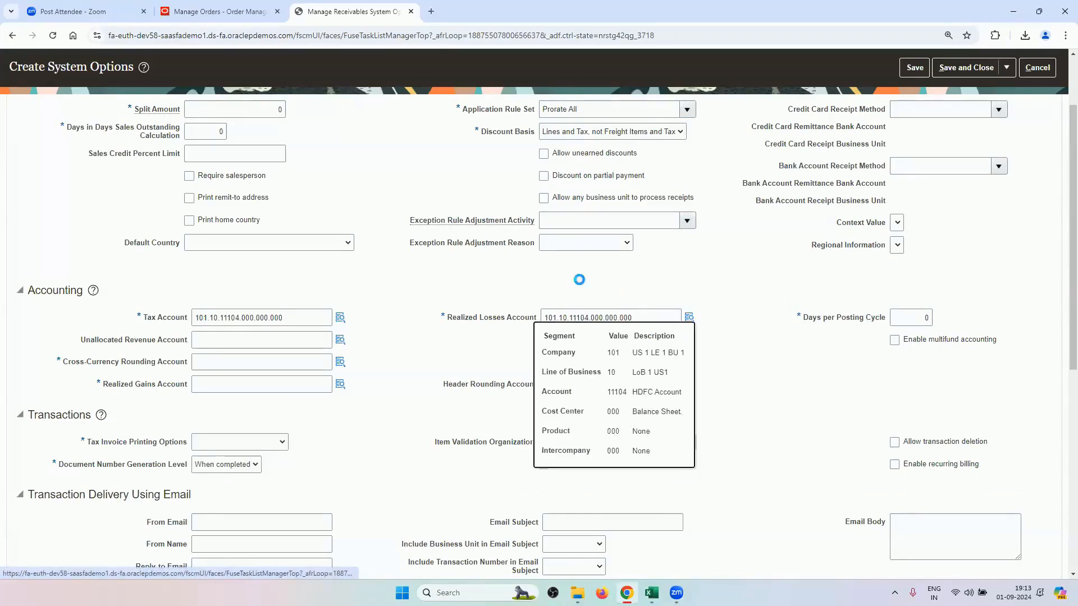
{"action": "left_click", "coordinate": [236, 363]}
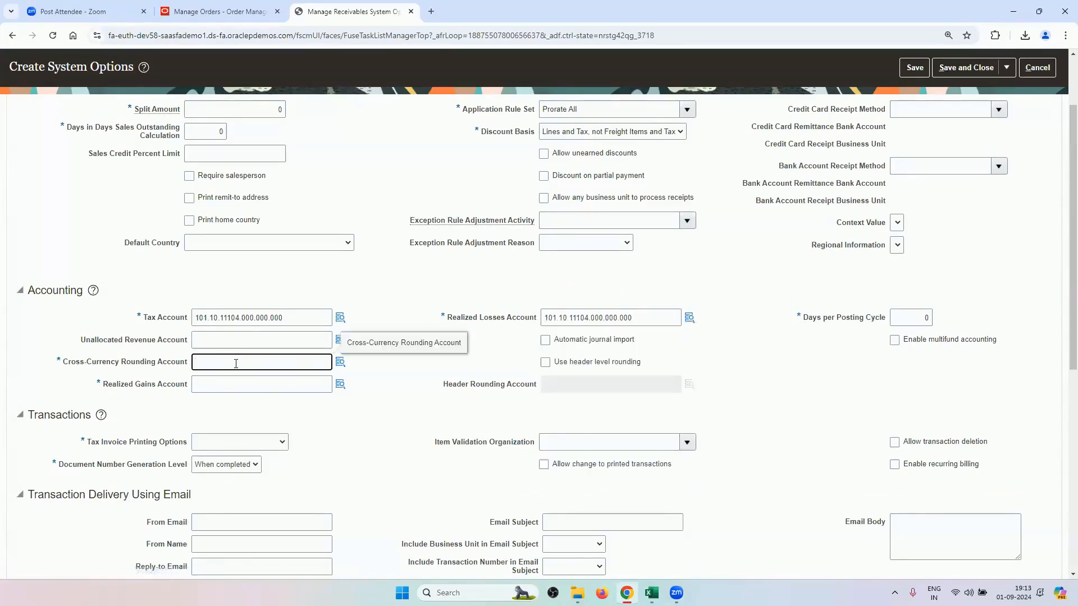
{"action": "key", "text": "ctrl+v"}
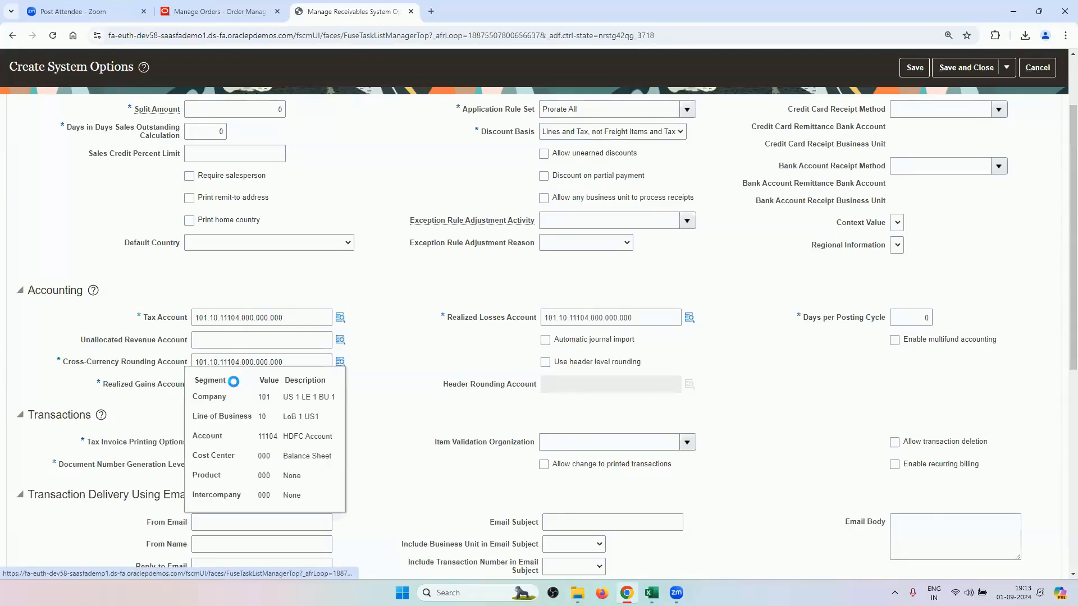
{"action": "left_click", "coordinate": [209, 381]}
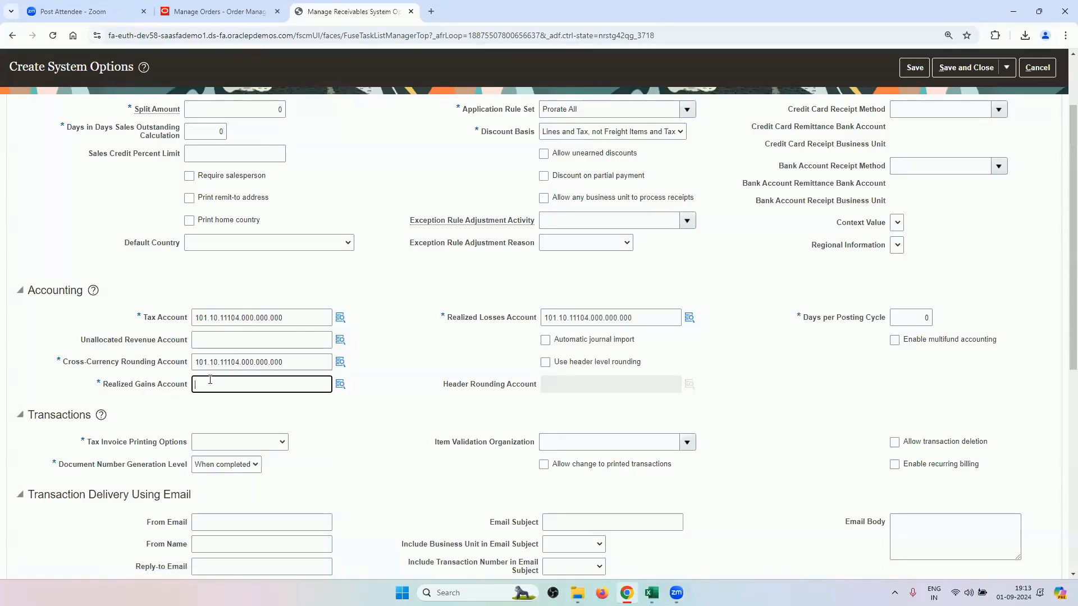
{"action": "type", "text": "101.10.11104.000.000.000"}
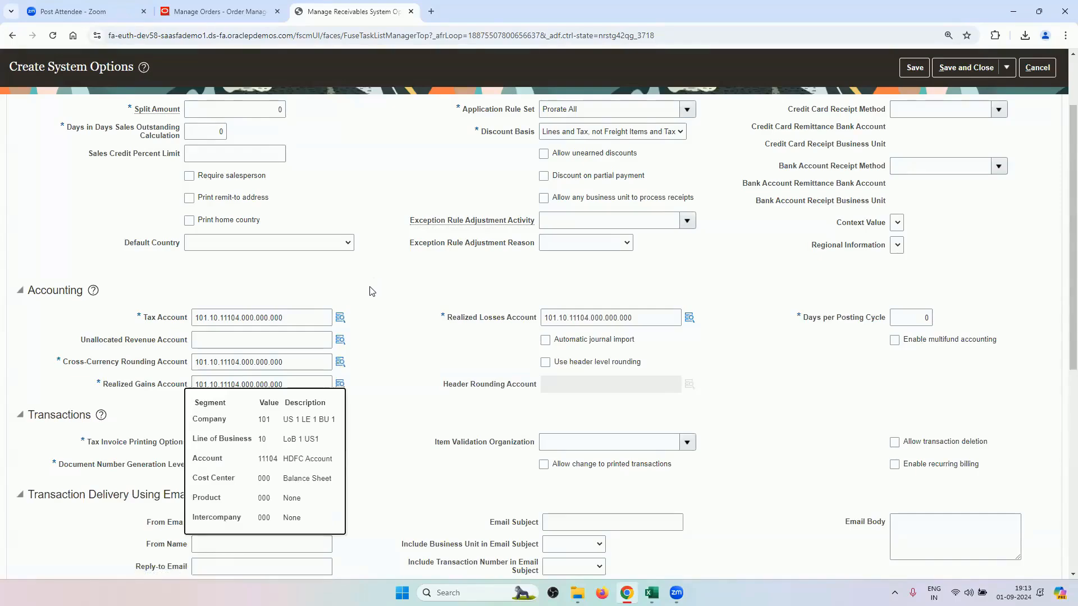
- Set the tax invoice printing options for transactions to Total Tax Only
{"action": "scroll", "coordinate": [392, 278], "scroll_direction": "down", "scroll_amount": 3}
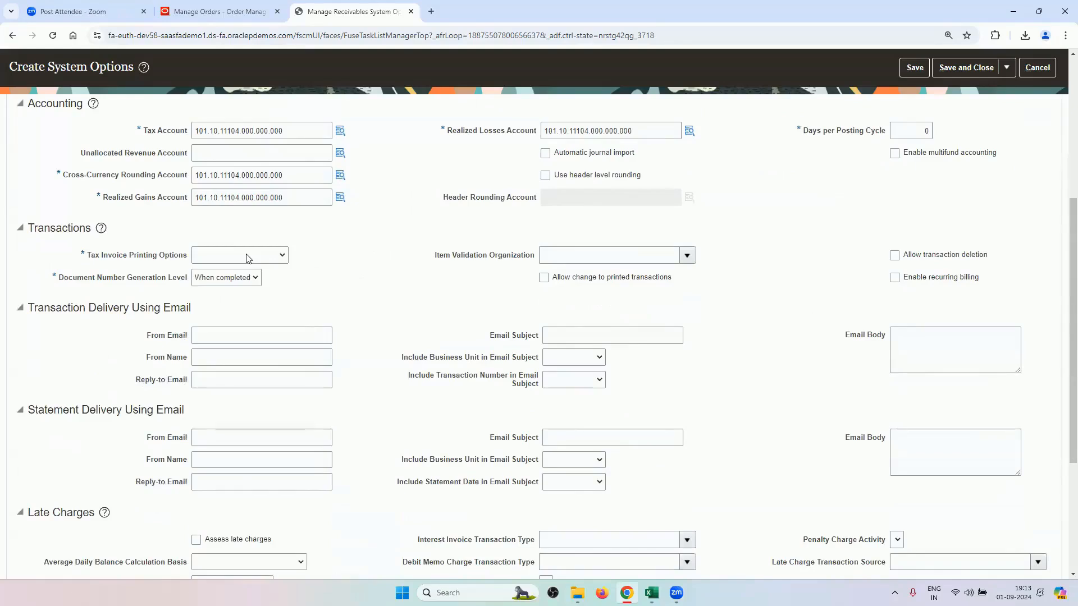
{"action": "left_click", "coordinate": [257, 260]}
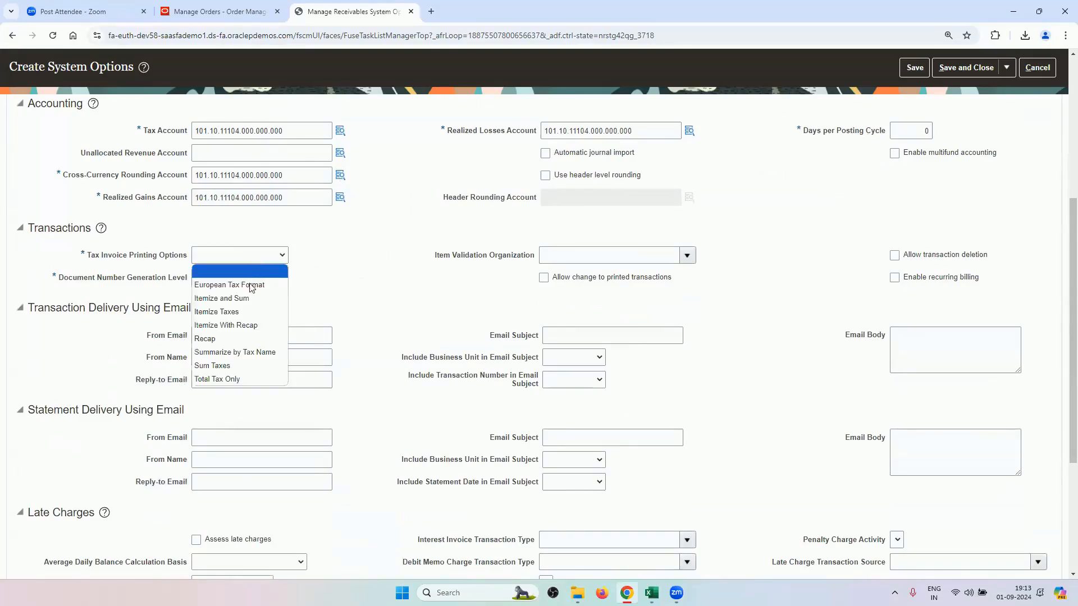
{"action": "left_click", "coordinate": [250, 378]}
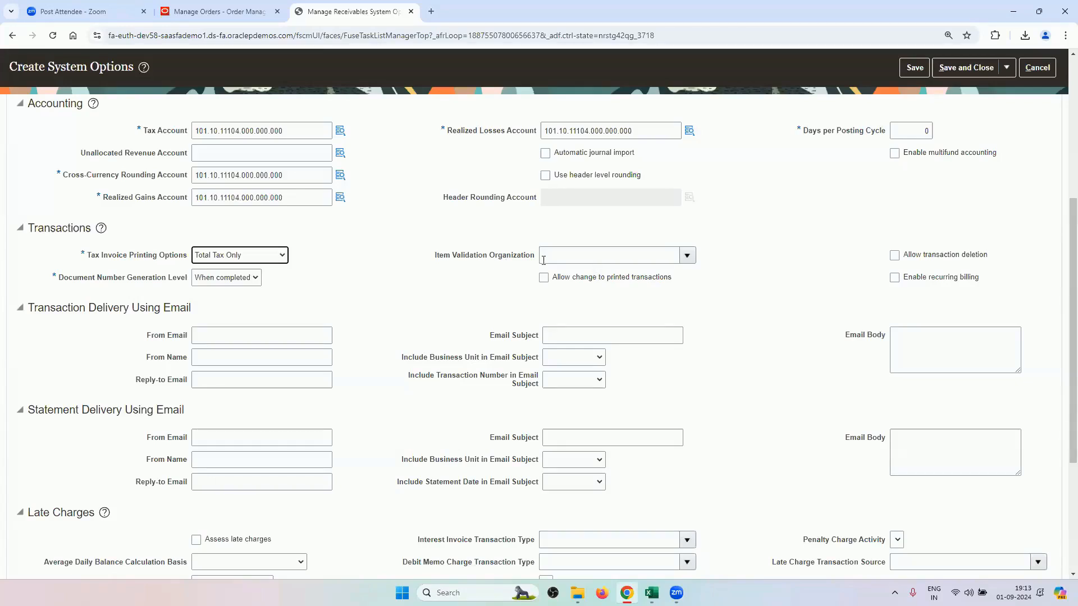
- Set the transactions' Item Validation Organization to RV_ITEM_MASTER, searching for organization names that start with RV
{"action": "left_click", "coordinate": [688, 257]}
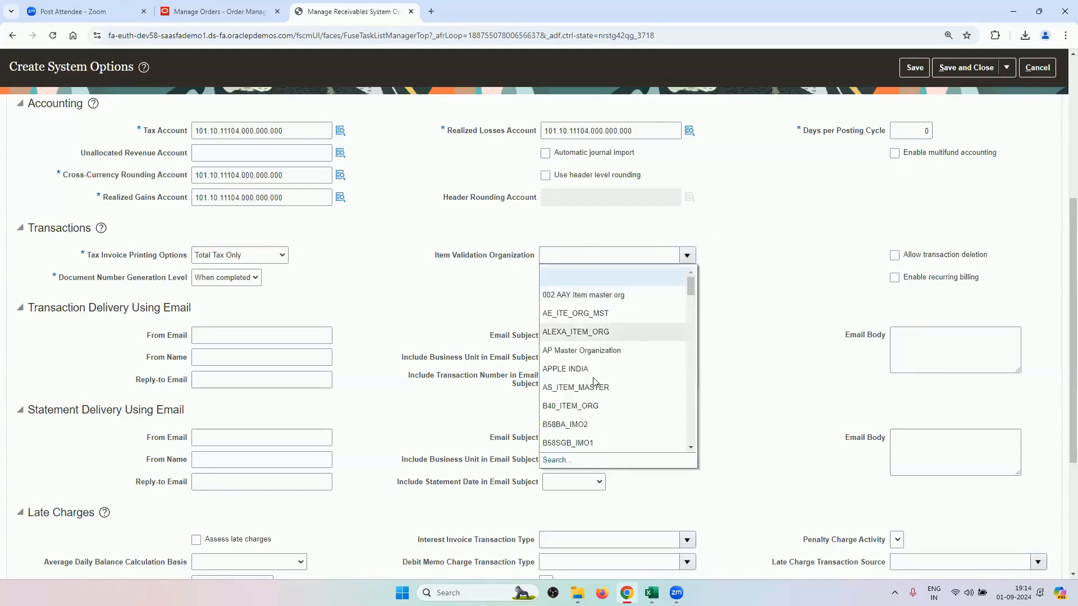
{"action": "left_click", "coordinate": [577, 462]}
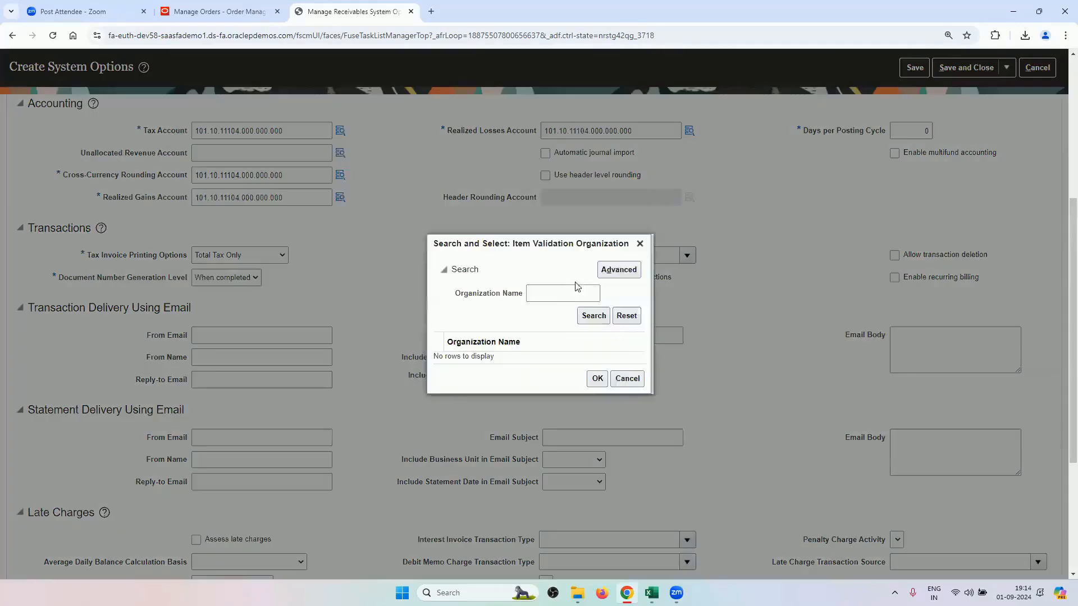
{"action": "type", "text": "RV"}
{"action": "left_click", "coordinate": [619, 271]}
{"action": "left_click", "coordinate": [517, 292]}
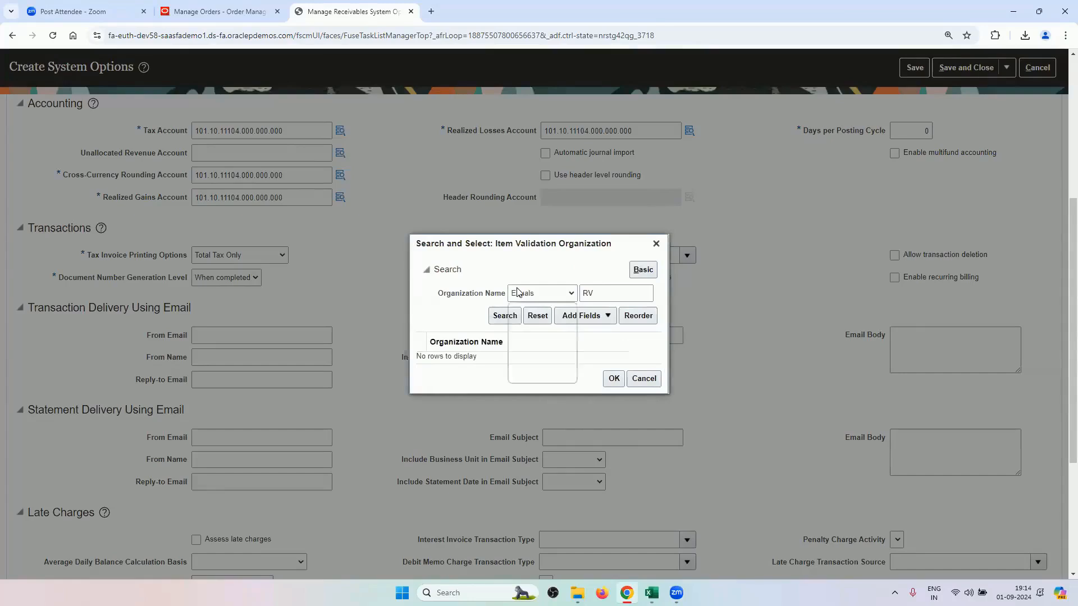
{"action": "left_click", "coordinate": [523, 308]}
{"action": "left_click", "coordinate": [504, 315]}
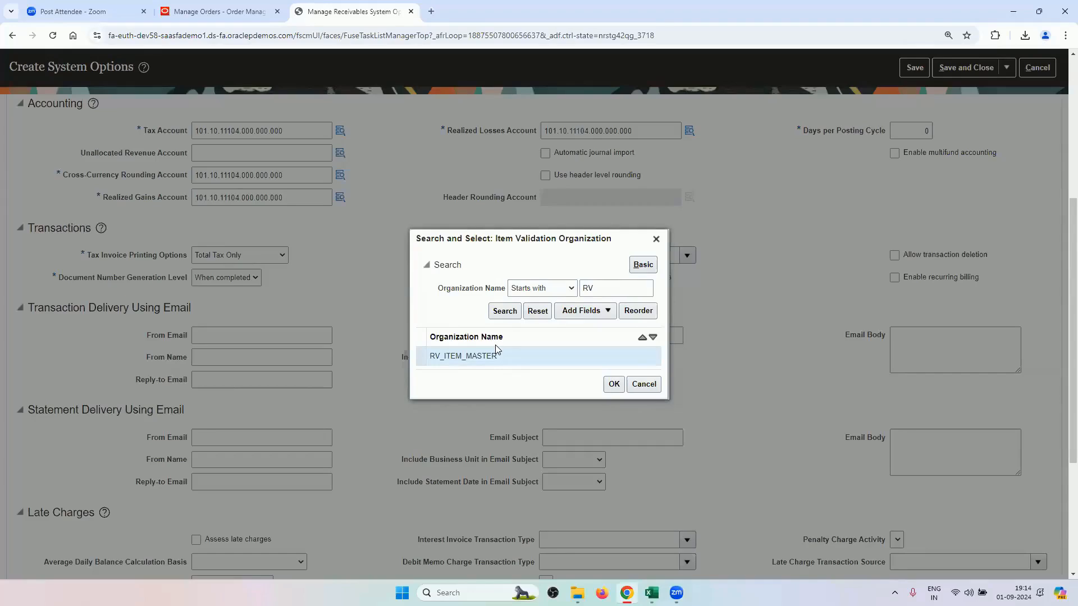
{"action": "left_click", "coordinate": [614, 385]}
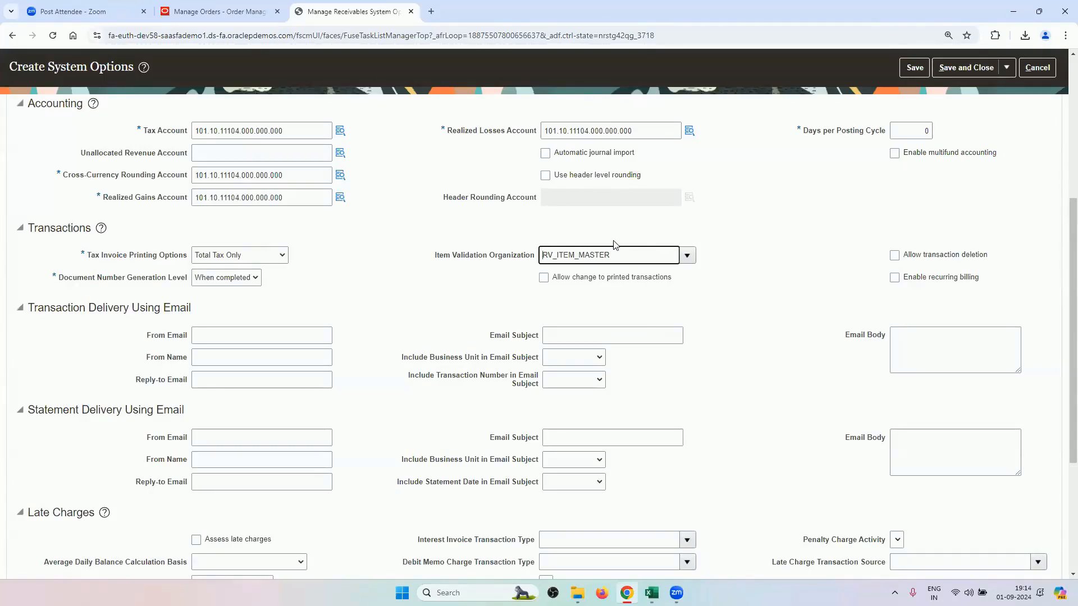
- Set the customers' Grouping Rule to DEFAULT and the AutoInvoice Log File Message Level to 1234
{"action": "scroll", "coordinate": [370, 332], "scroll_direction": "down", "scroll_amount": 4}
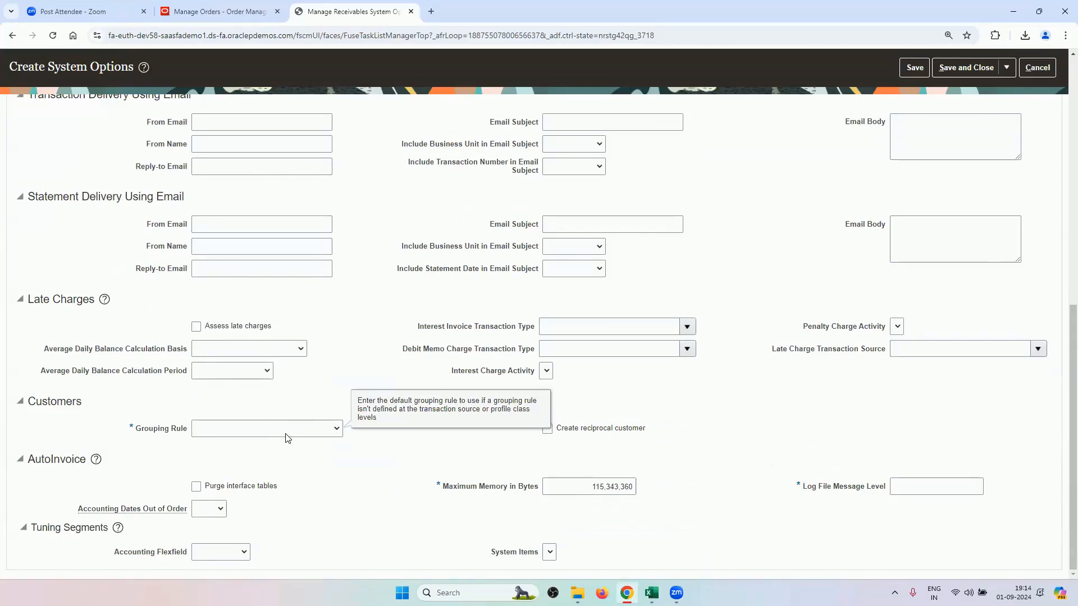
{"action": "left_click", "coordinate": [288, 436]}
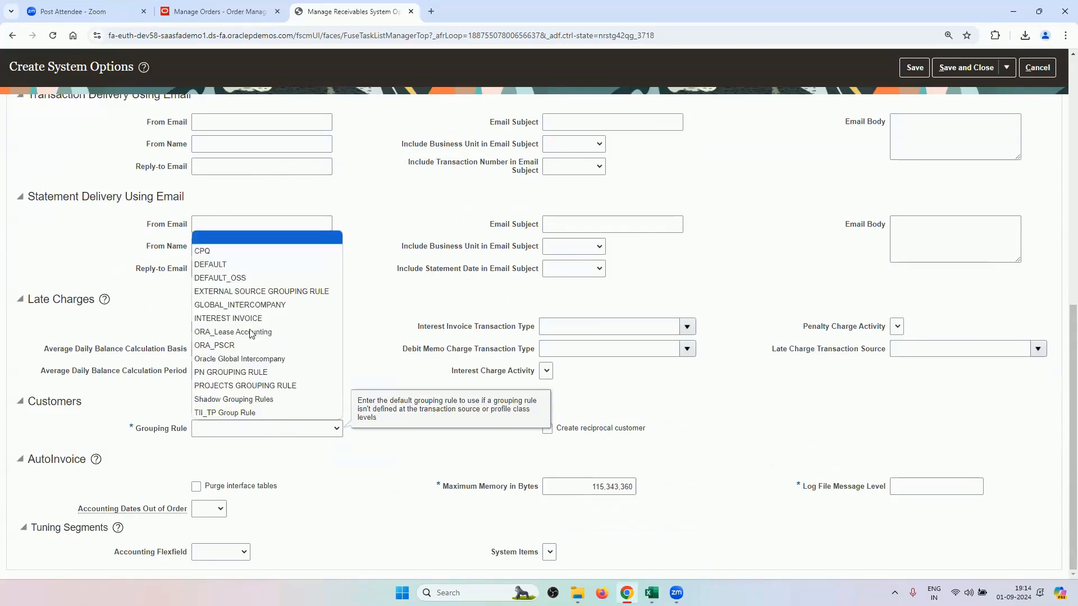
{"action": "left_click", "coordinate": [257, 265]}
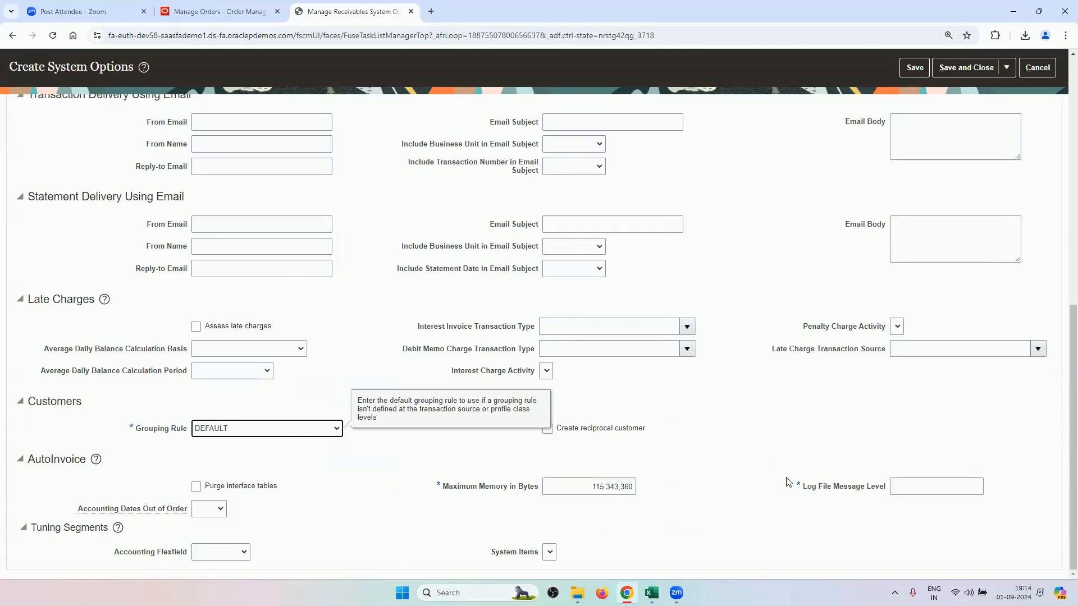
{"action": "left_click", "coordinate": [934, 484]}
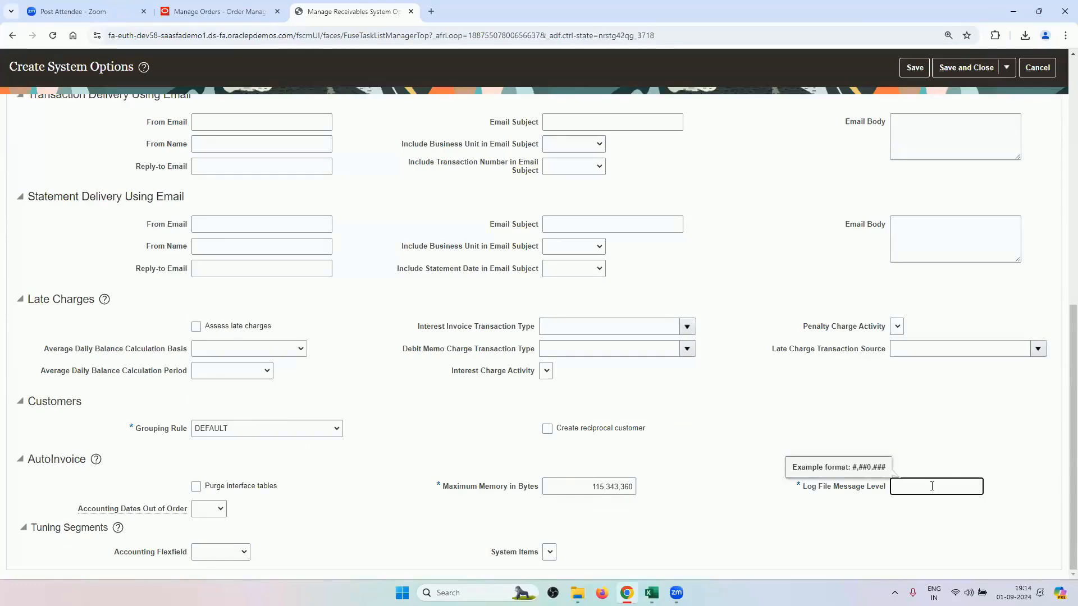
{"action": "type", "text": "1234"}
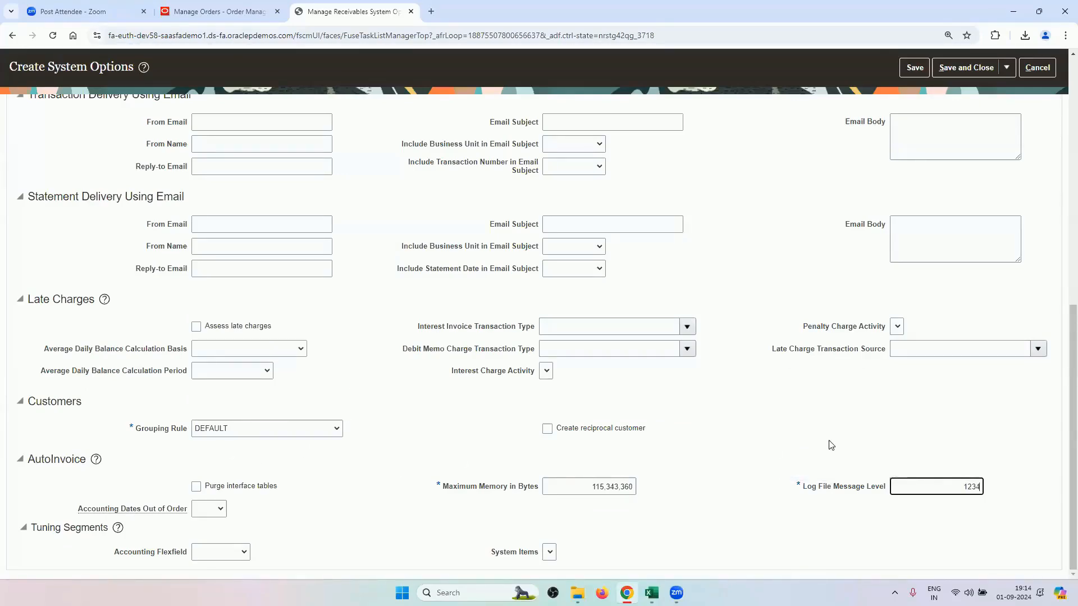
- In the Cash Processing options, set the Chargeback Due Date to Deposit date
{"action": "scroll", "coordinate": [830, 443], "scroll_direction": "up", "scroll_amount": 1}
{"action": "scroll", "coordinate": [733, 384], "scroll_direction": "up", "scroll_amount": 5}
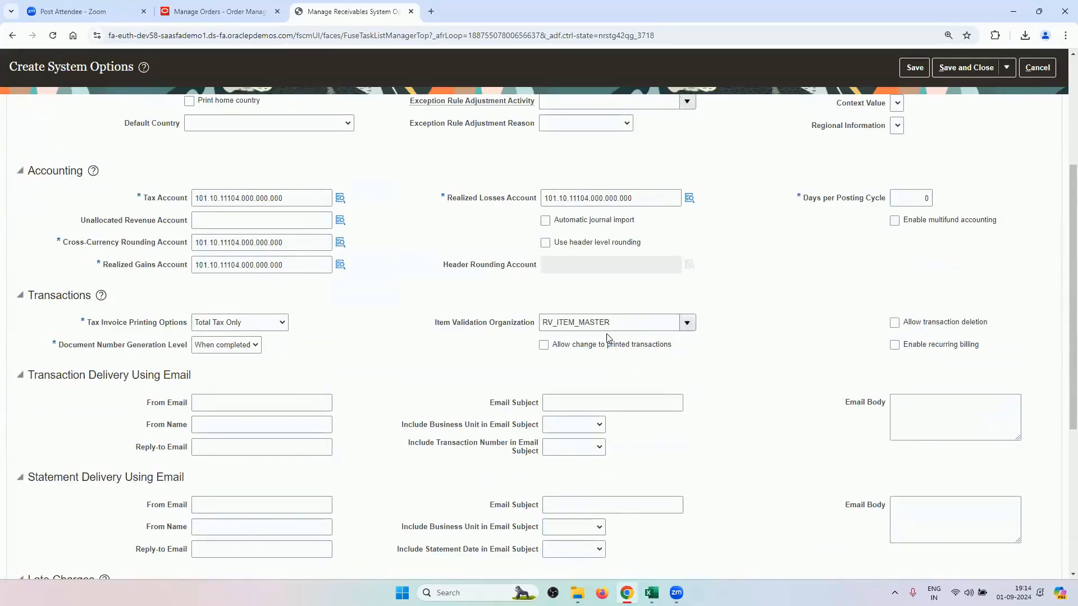
{"action": "scroll", "coordinate": [596, 347], "scroll_direction": "up", "scroll_amount": 4}
{"action": "scroll", "coordinate": [596, 347], "scroll_direction": "up", "scroll_amount": 1}
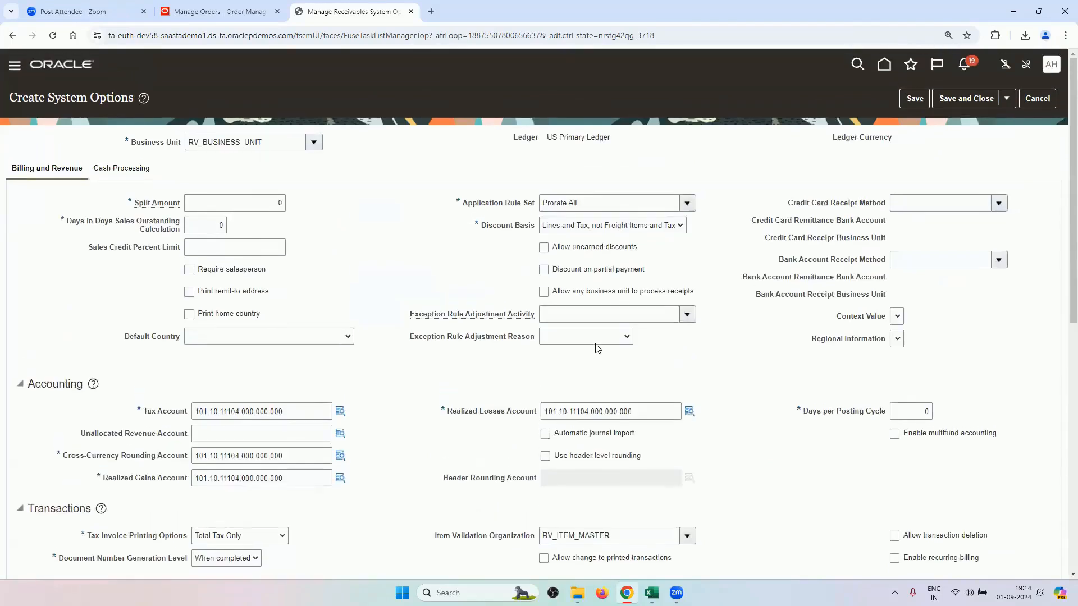
{"action": "left_click", "coordinate": [138, 168]}
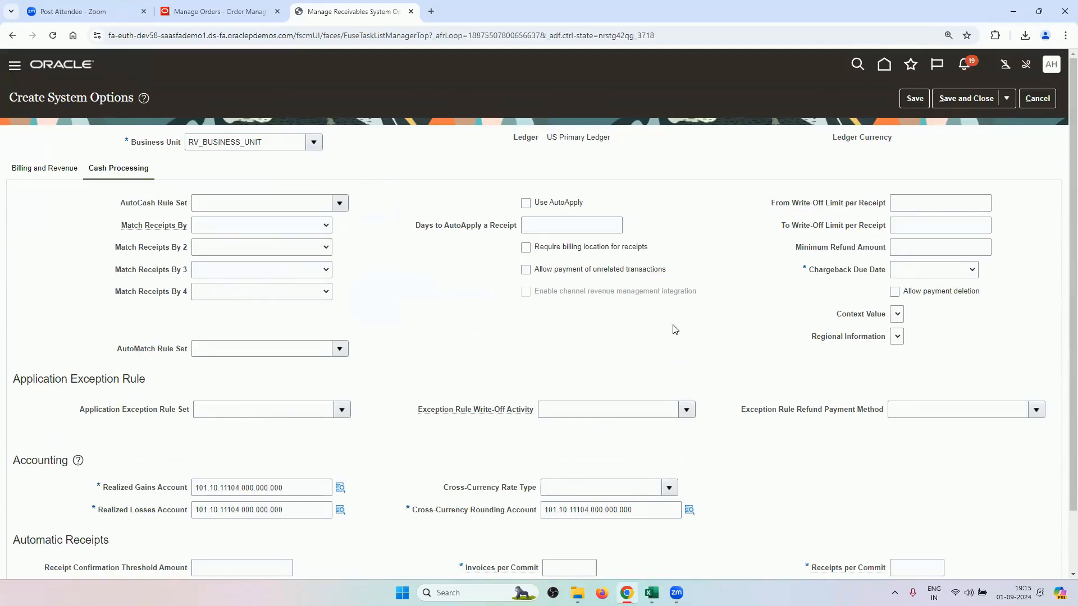
{"action": "scroll", "coordinate": [668, 328], "scroll_direction": "down", "scroll_amount": 2}
{"action": "left_click", "coordinate": [911, 205]}
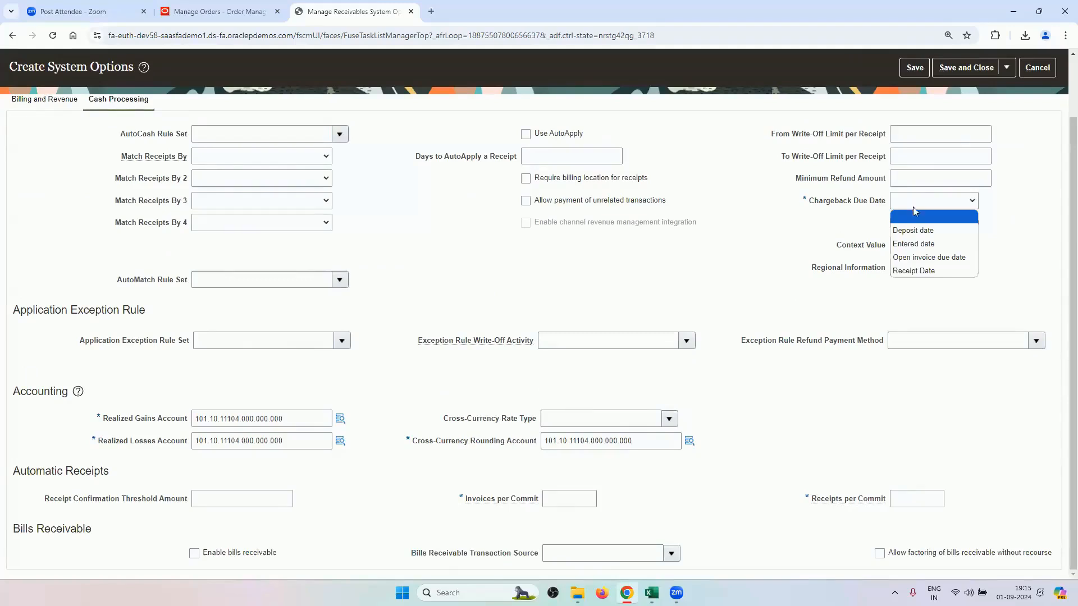
{"action": "left_click", "coordinate": [913, 230]}
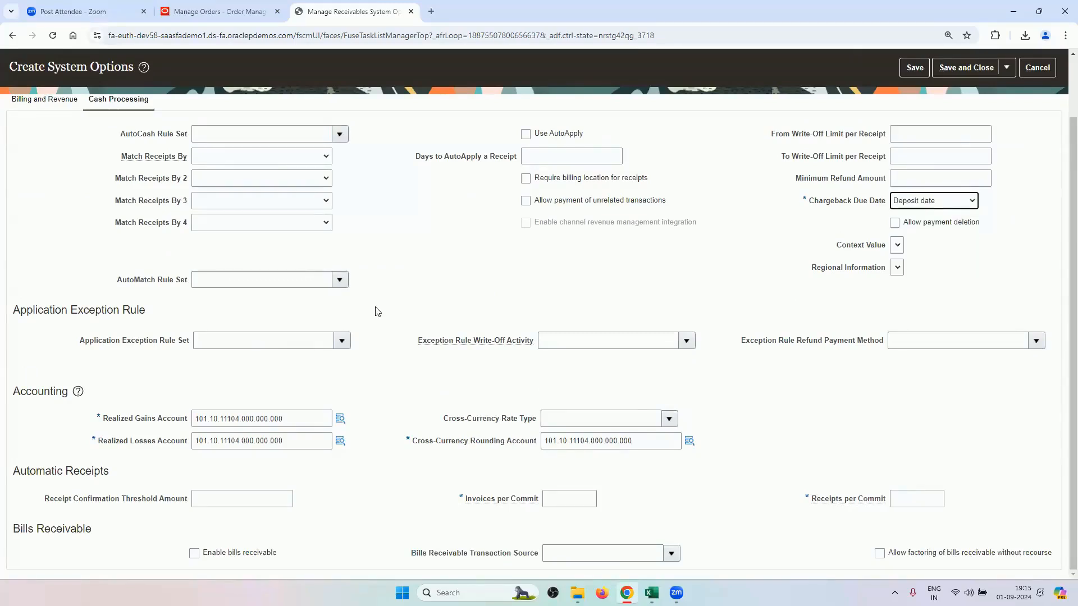
- Set both Invoices per Commit and Receipts per Commit to 400 for automatic receipts
{"action": "left_click", "coordinate": [568, 496]}
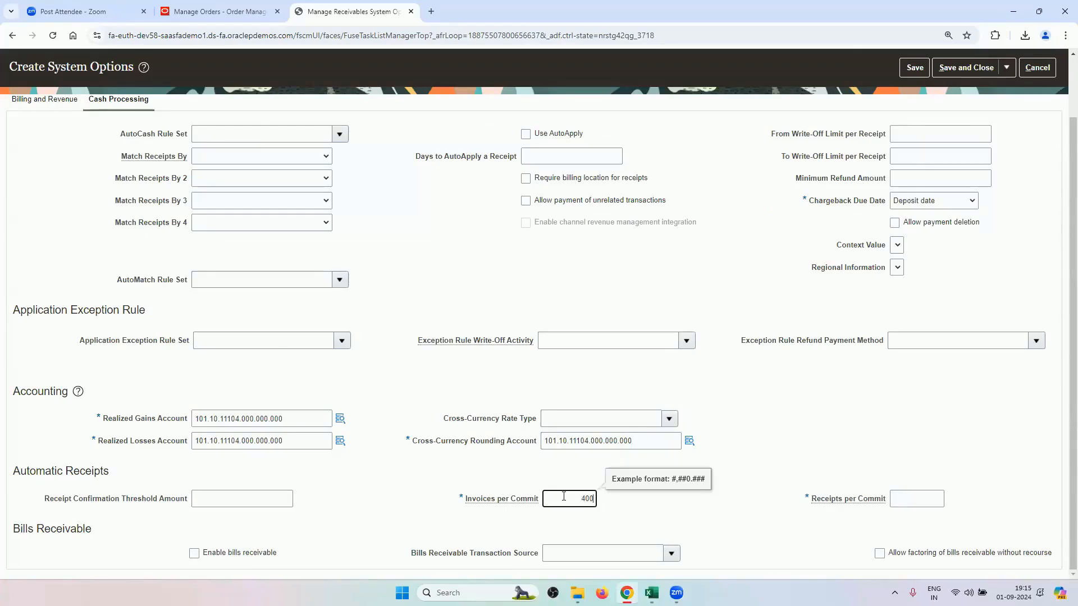
{"action": "left_click", "coordinate": [908, 498]}
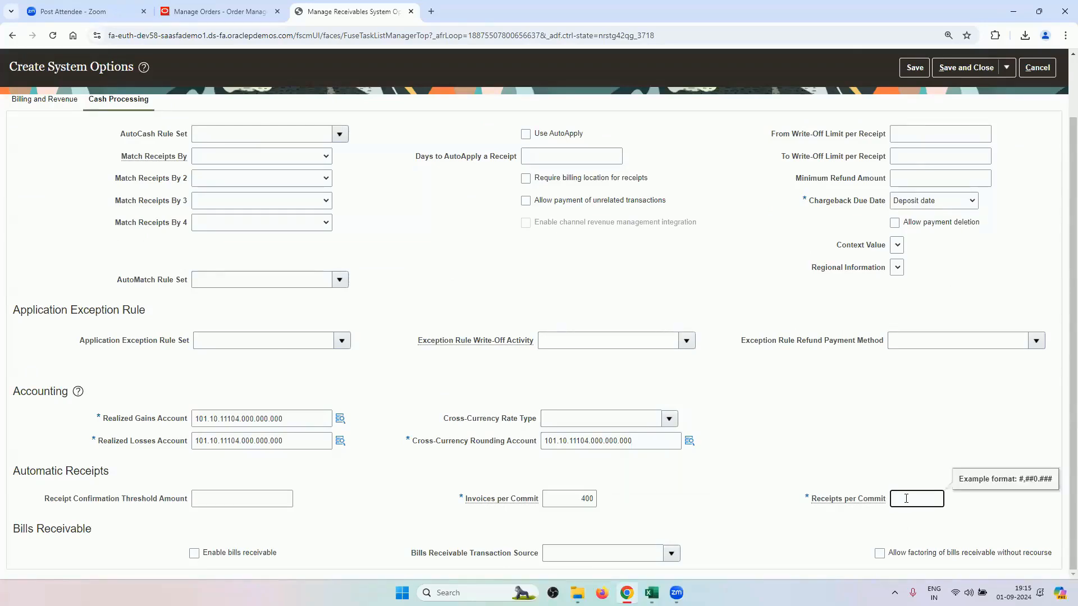
{"action": "type", "text": "400"}
- Return to the Billing and Revenue options and enable Automatic journal import and Use header level rounding
{"action": "scroll", "coordinate": [449, 399], "scroll_direction": "up", "scroll_amount": 2}
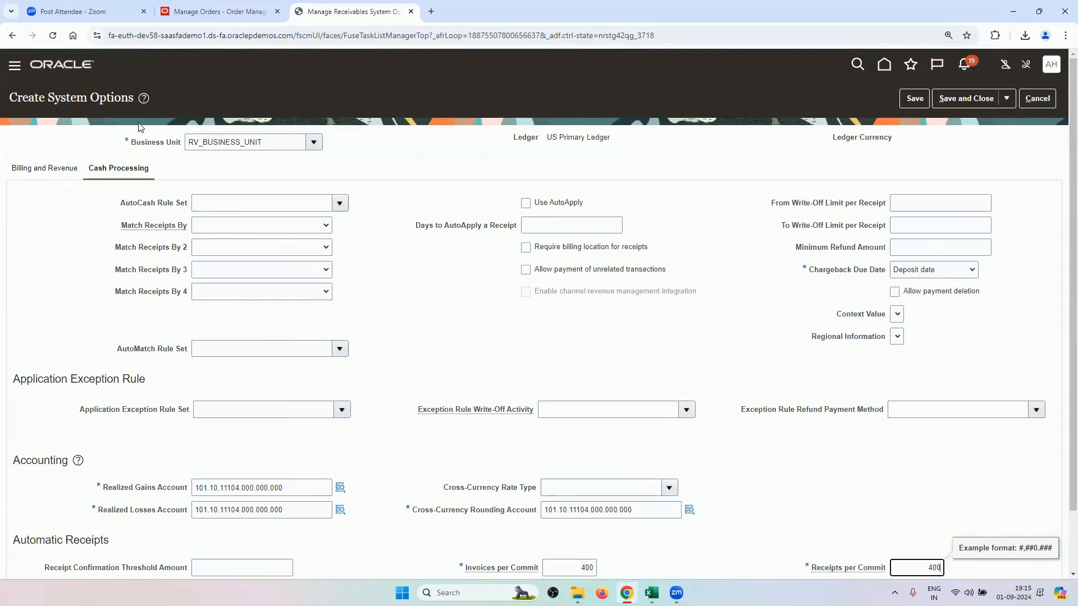
{"action": "left_click", "coordinate": [63, 170]}
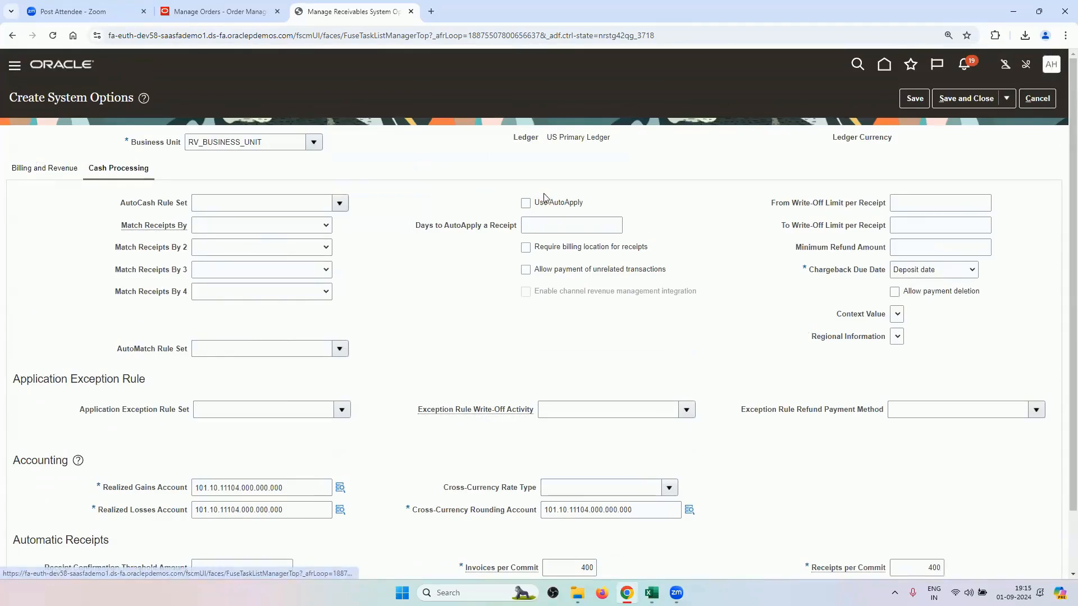
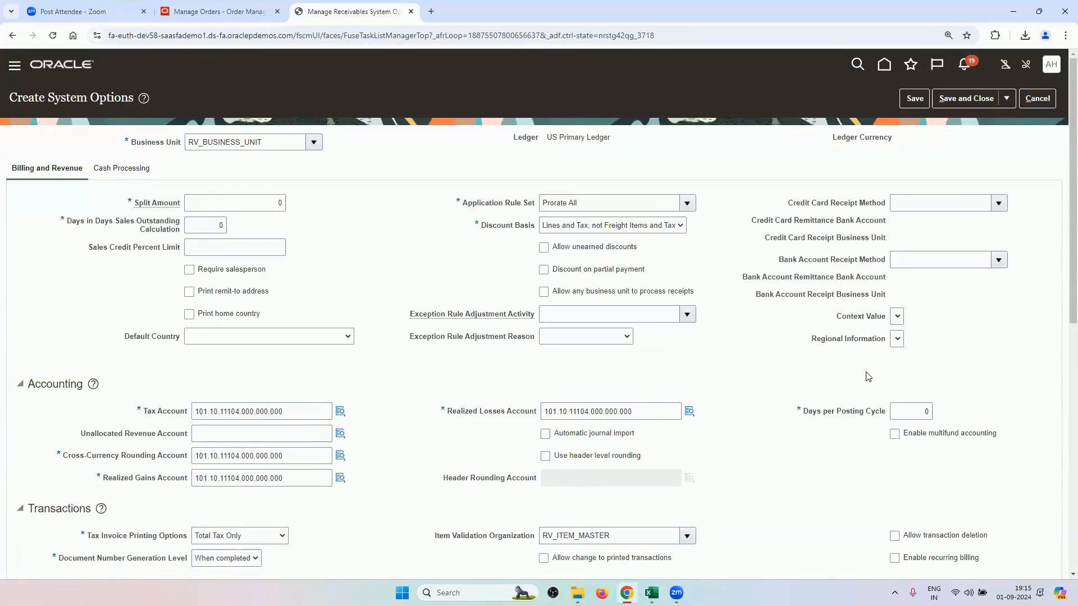
{"action": "left_click", "coordinate": [621, 434]}
{"action": "left_click", "coordinate": [609, 459]}
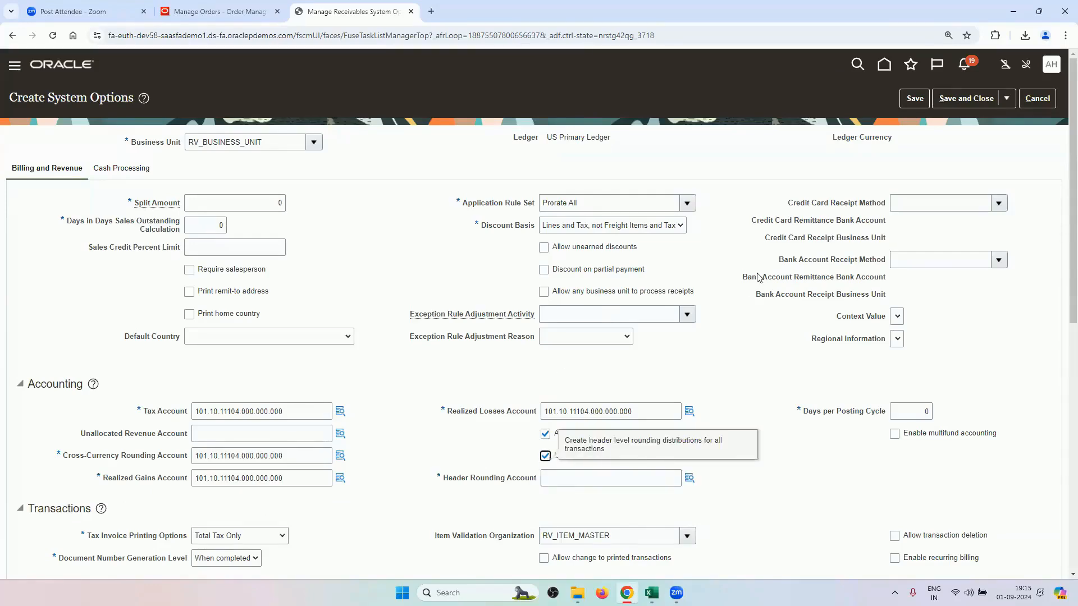
- Review the remaining Billing and Revenue options and try to save and close the system options
{"action": "scroll", "coordinate": [690, 334], "scroll_direction": "down", "scroll_amount": 2}
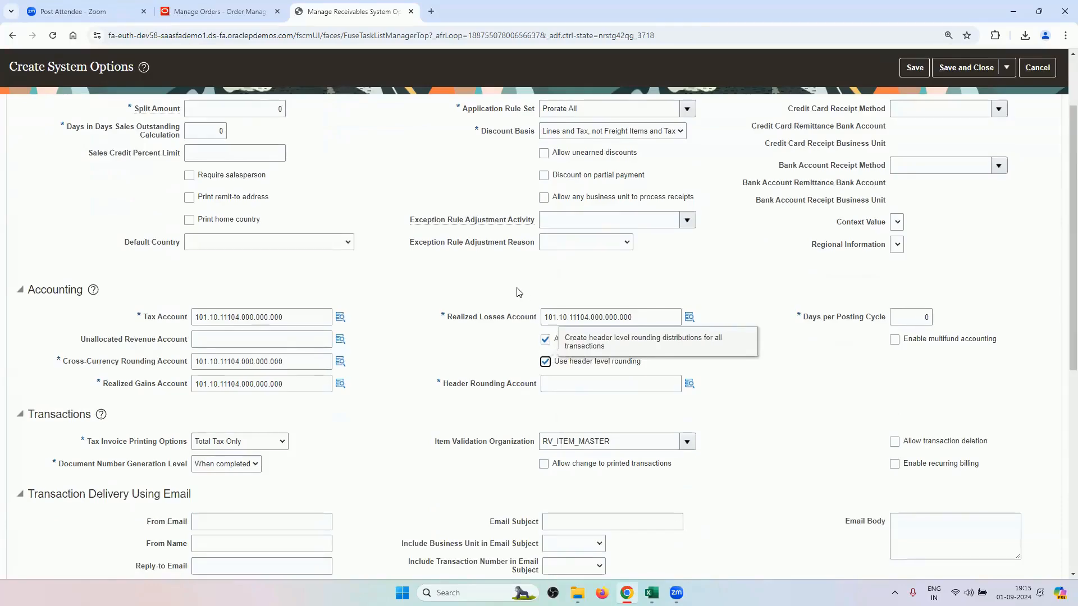
{"action": "scroll", "coordinate": [516, 292], "scroll_direction": "down", "scroll_amount": 7}
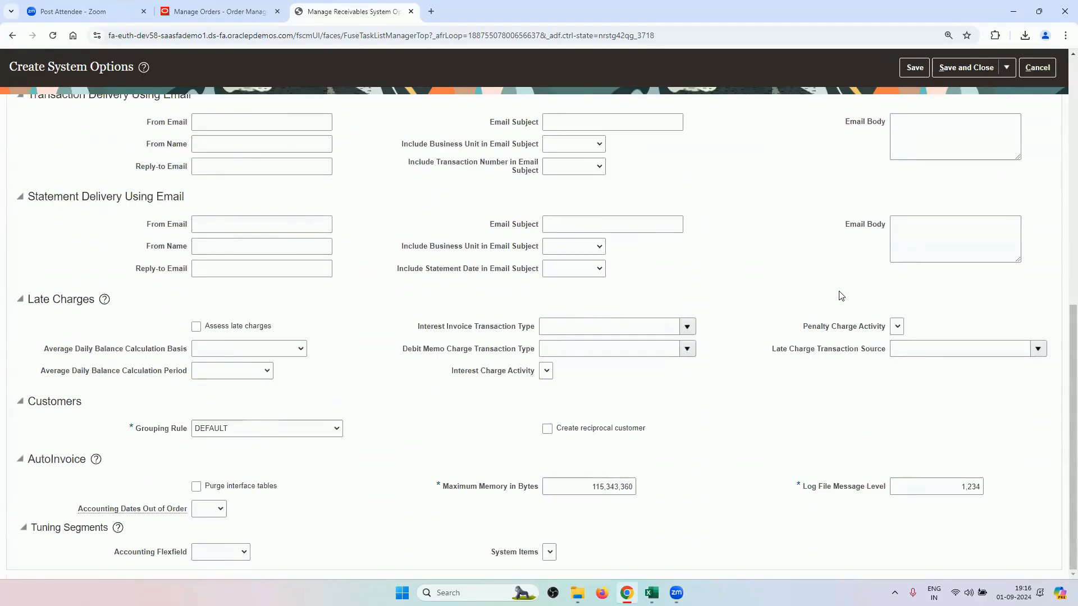
{"action": "scroll", "coordinate": [763, 305], "scroll_direction": "up", "scroll_amount": 10}
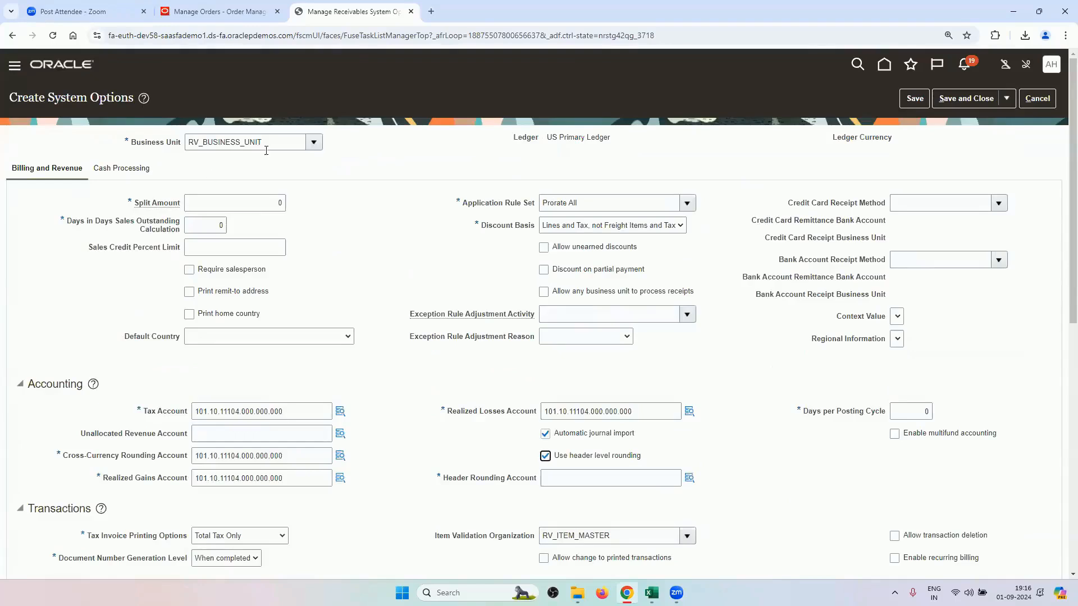
{"action": "left_click", "coordinate": [966, 98]}
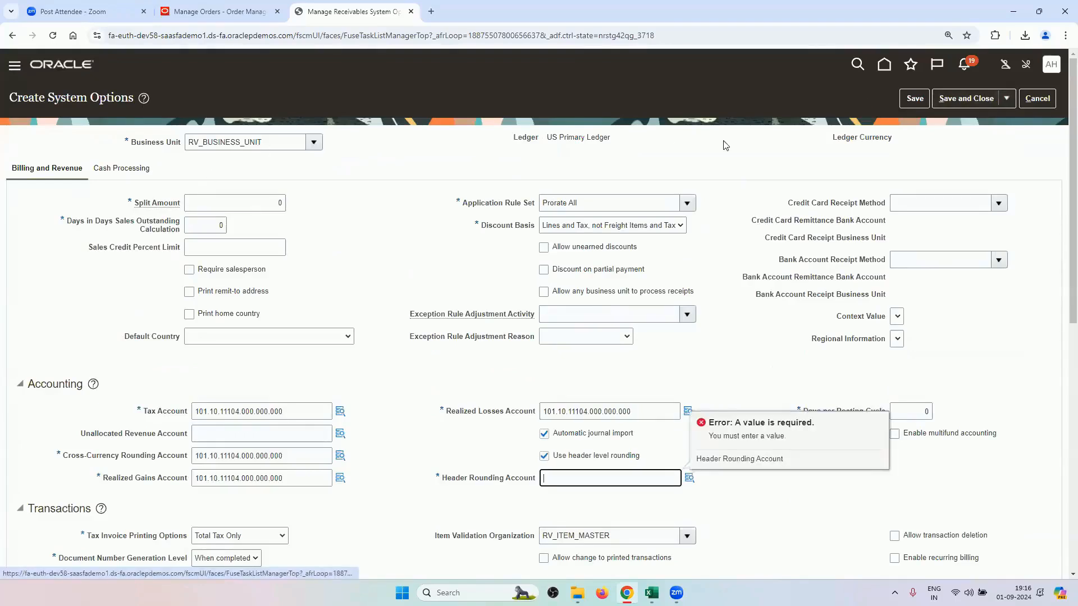
- Copy the Realized Losses account combination into the Header Rounding Account, save and close the system options, and finish the task
{"action": "triple_click", "coordinate": [566, 411]}
{"action": "key", "text": "ctrl+c"}
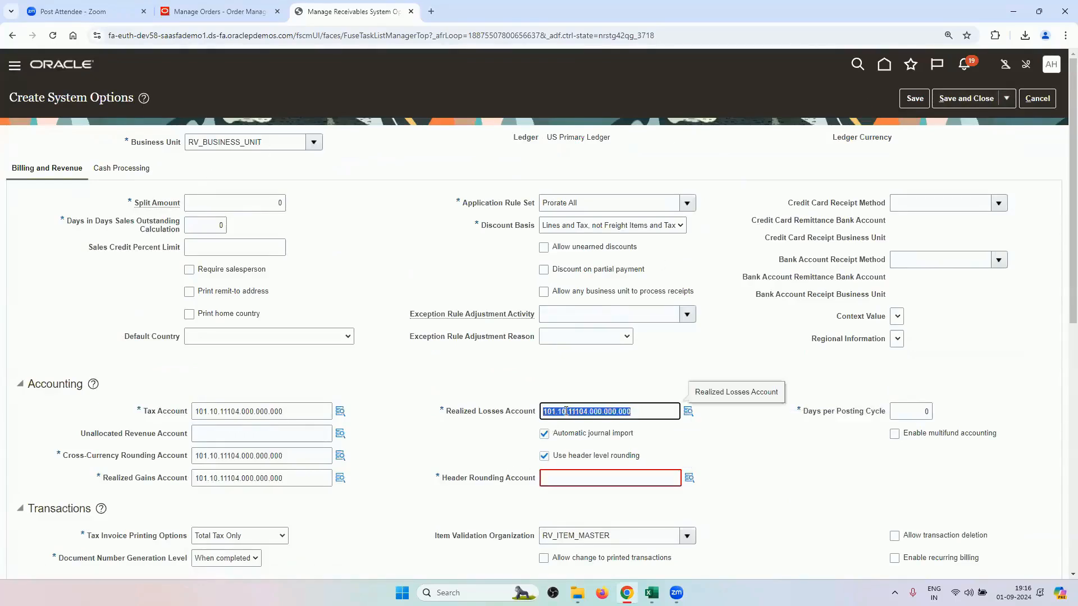
{"action": "left_click", "coordinate": [574, 479]}
{"action": "key", "text": "ctrl+v"}
{"action": "key", "text": "Tab"}
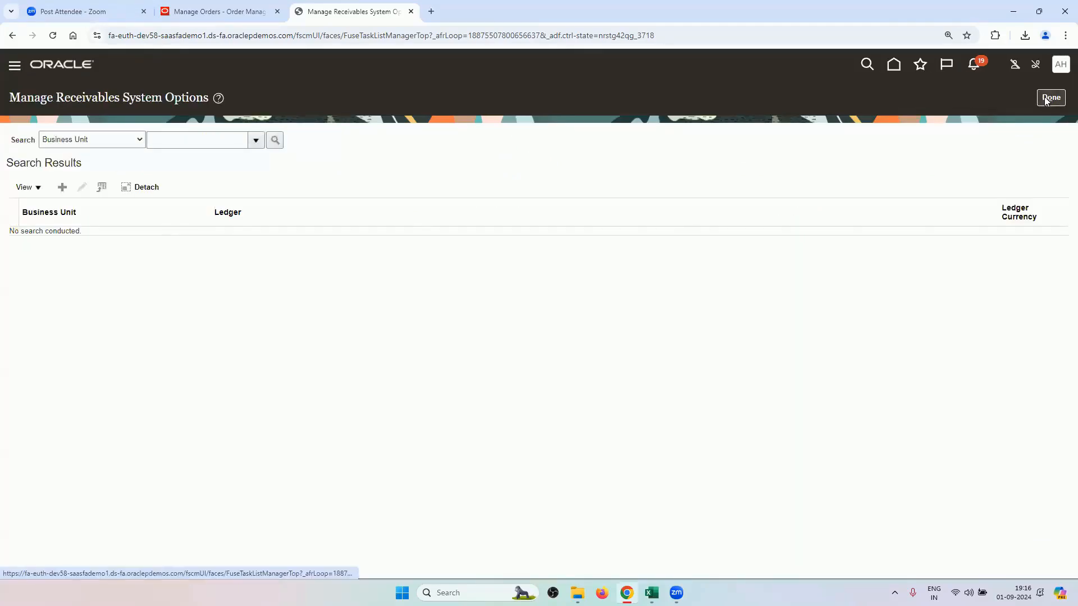
{"action": "left_click", "coordinate": [1049, 98]}
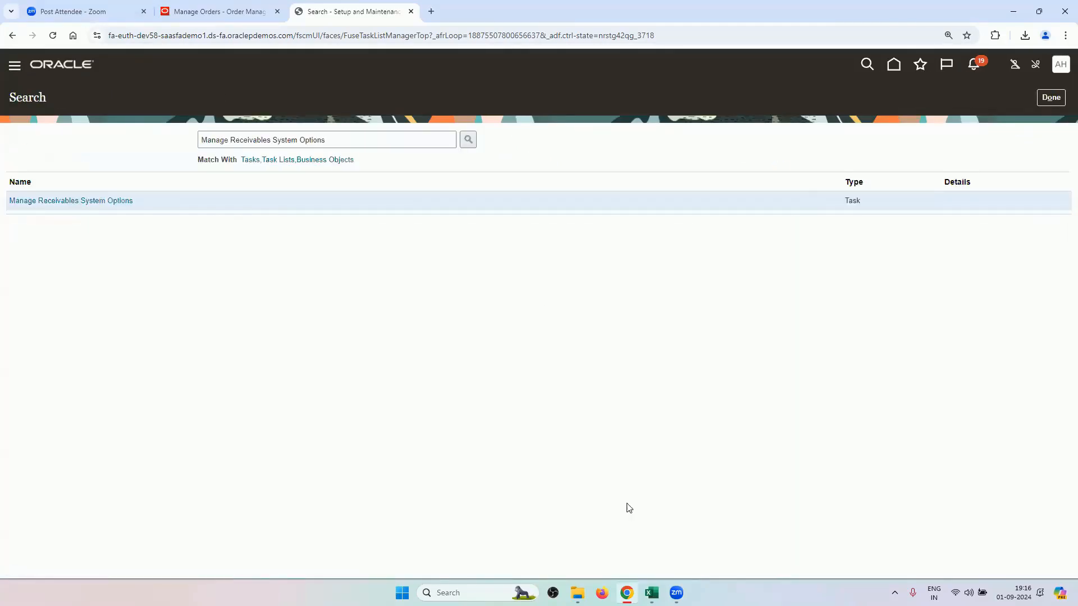
- Switch to the Excel training sheet and copy the task name Manage Autoaccounting Rules from cell A4
{"action": "left_click", "coordinate": [651, 592]}
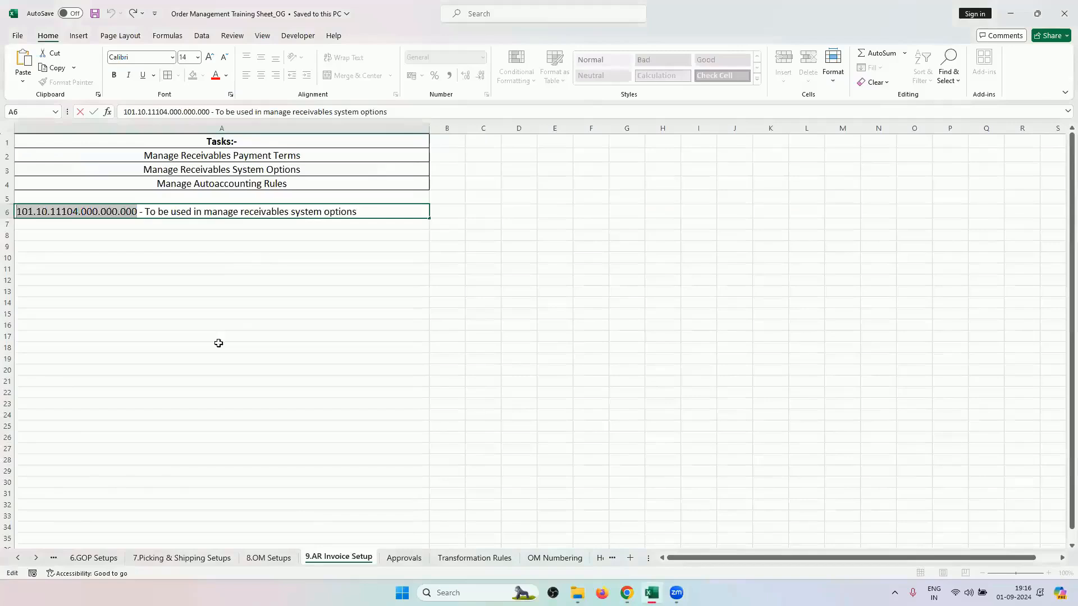
{"action": "left_click", "coordinate": [256, 256]}
{"action": "left_click", "coordinate": [261, 246]}
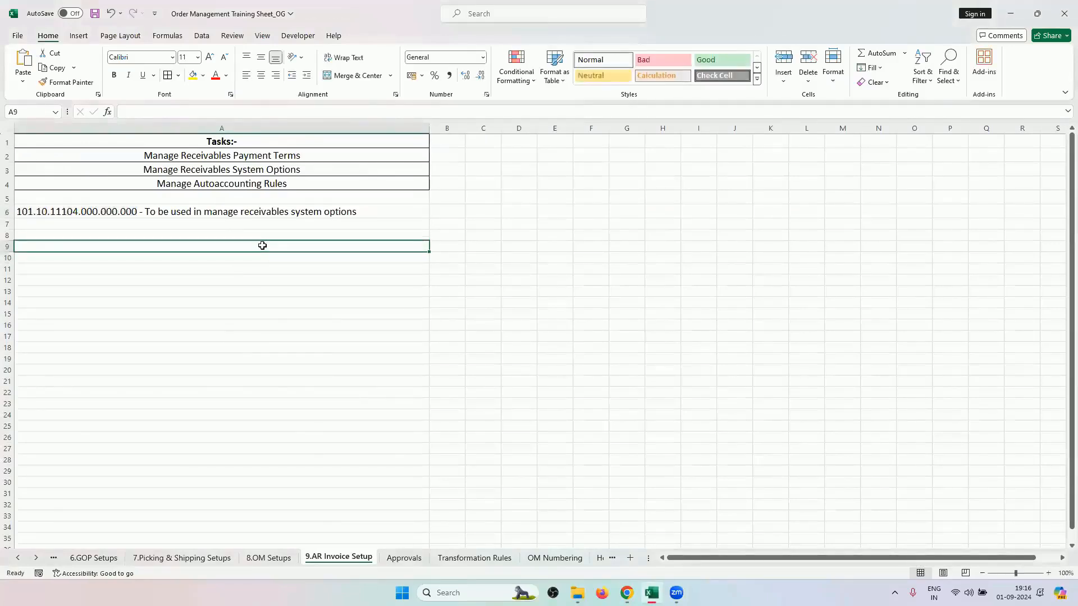
{"action": "left_click", "coordinate": [310, 184]}
{"action": "key", "text": "ctrl+c"}
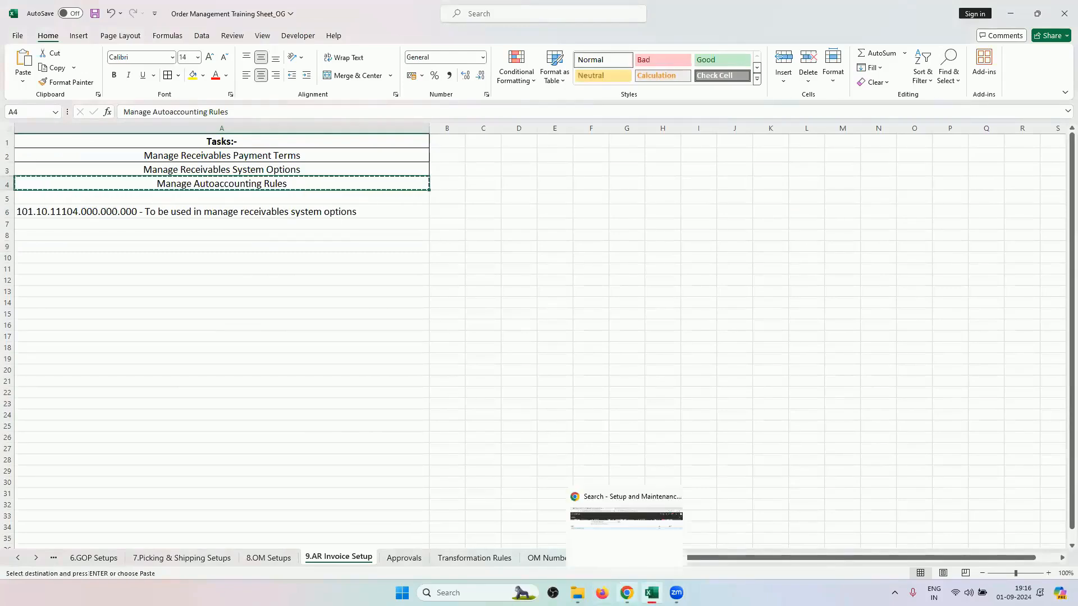
- Back in Oracle, search the setup tasks for Manage Autoaccounting Rules and open the matching task
{"action": "left_click", "coordinate": [624, 591]}
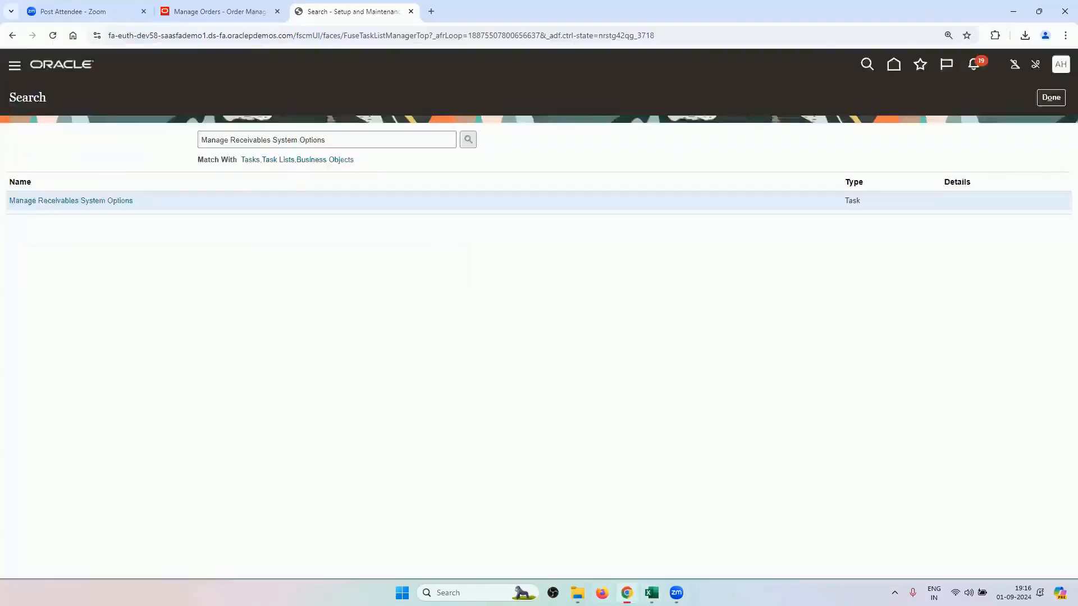
{"action": "triple_click", "coordinate": [377, 145]}
{"action": "key", "text": "BackSpace"}
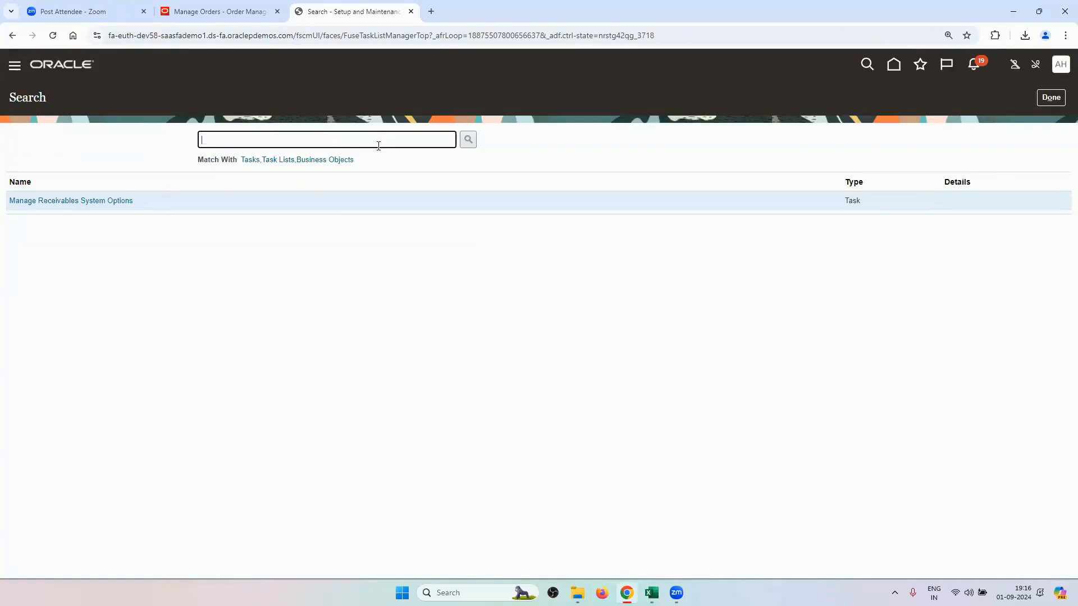
{"action": "key", "text": "ctrl+v"}
{"action": "key", "text": "Return"}
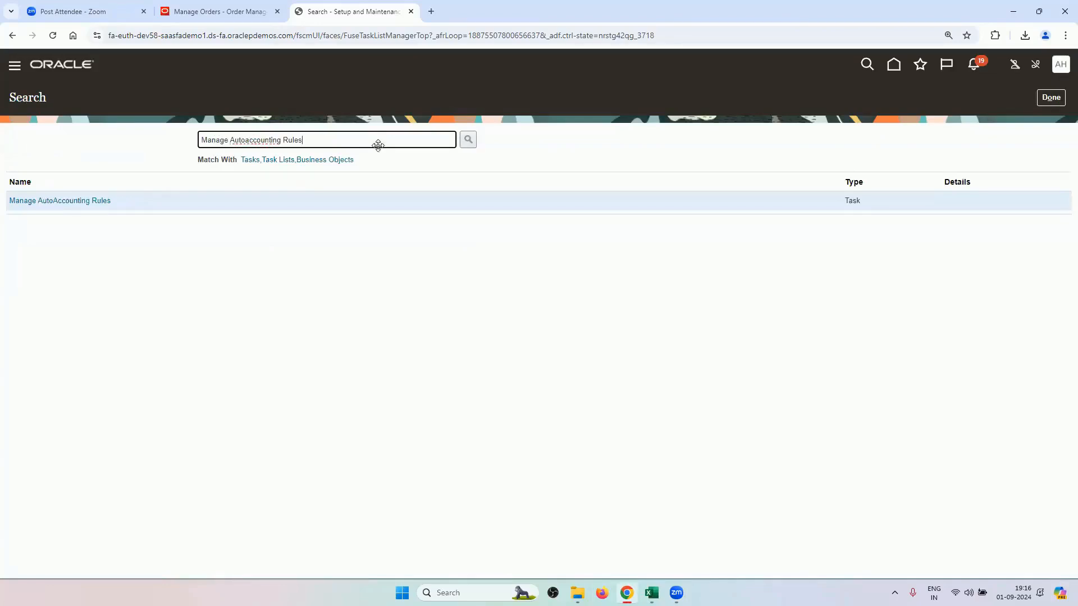
{"action": "left_click", "coordinate": [69, 200]}
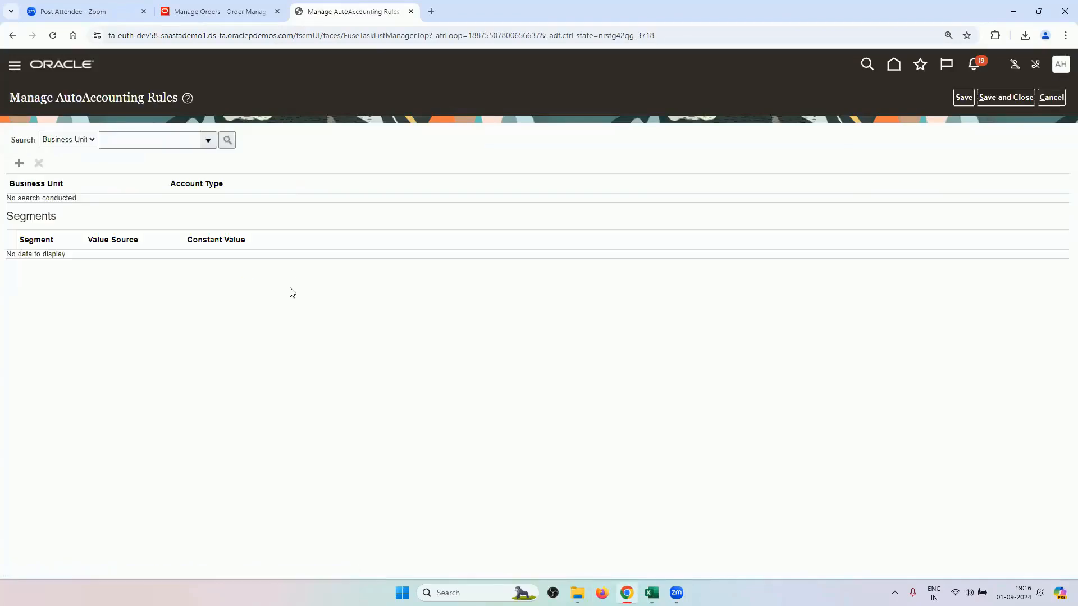
- Duplicate the AutoAccounting Rules browser tab and, in one copy, go to Setup and Maintenance and open the setup task search
{"action": "right_click", "coordinate": [370, 17]}
{"action": "left_click", "coordinate": [433, 117]}
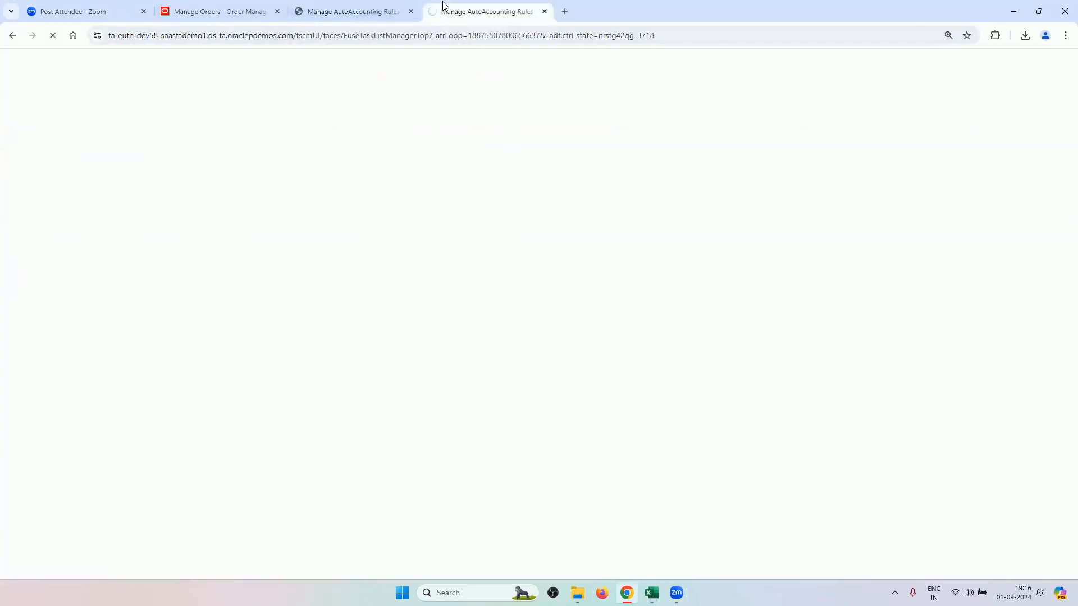
{"action": "left_click_drag", "start_coordinate": [443, 5], "coordinate": [322, 16]}
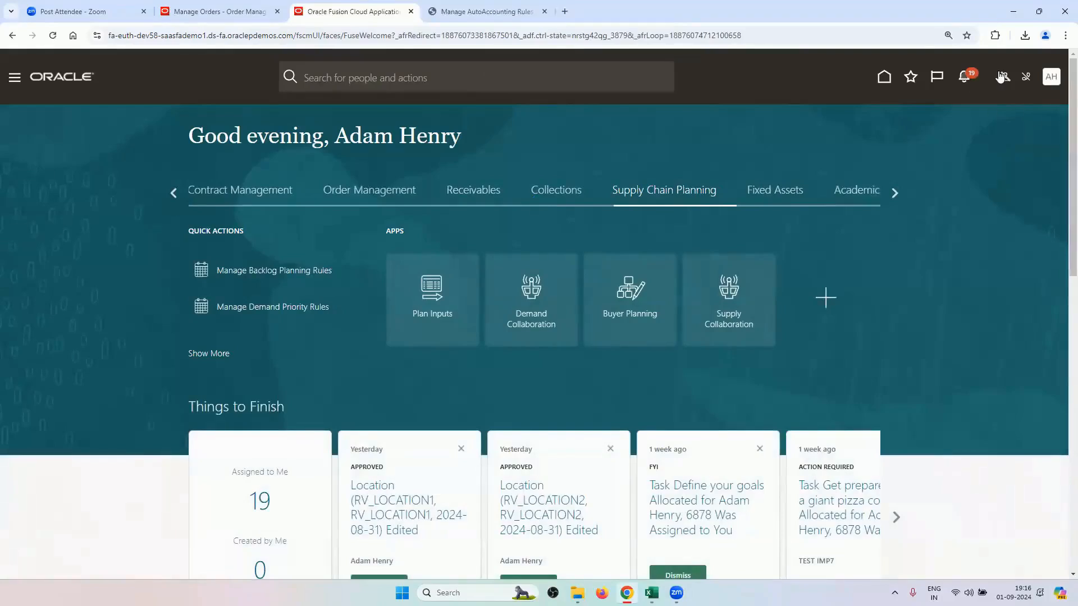
{"action": "left_click", "coordinate": [1047, 80]}
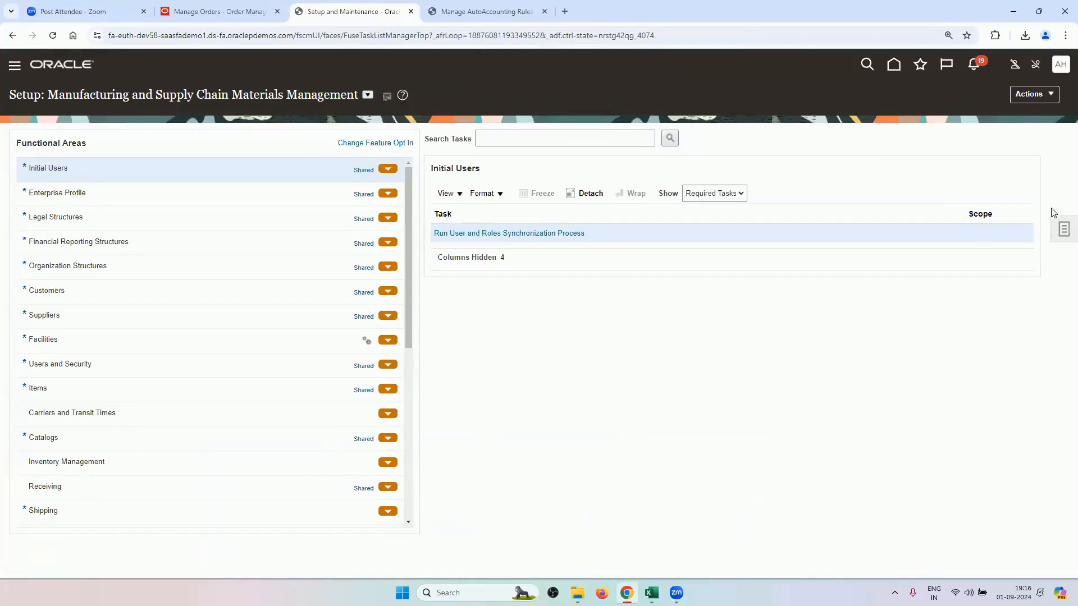
{"action": "left_click", "coordinate": [1064, 229]}
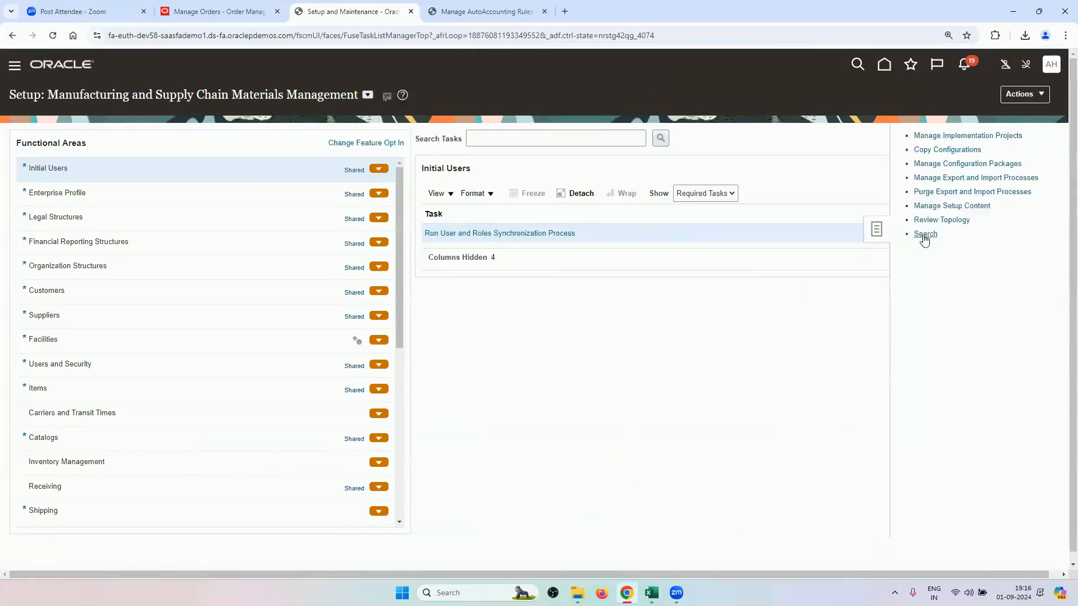
{"action": "left_click", "coordinate": [924, 234]}
- Search the setup tasks for MANAGE CUSTOMER and open the Manage Customers task
{"action": "left_click", "coordinate": [377, 142]}
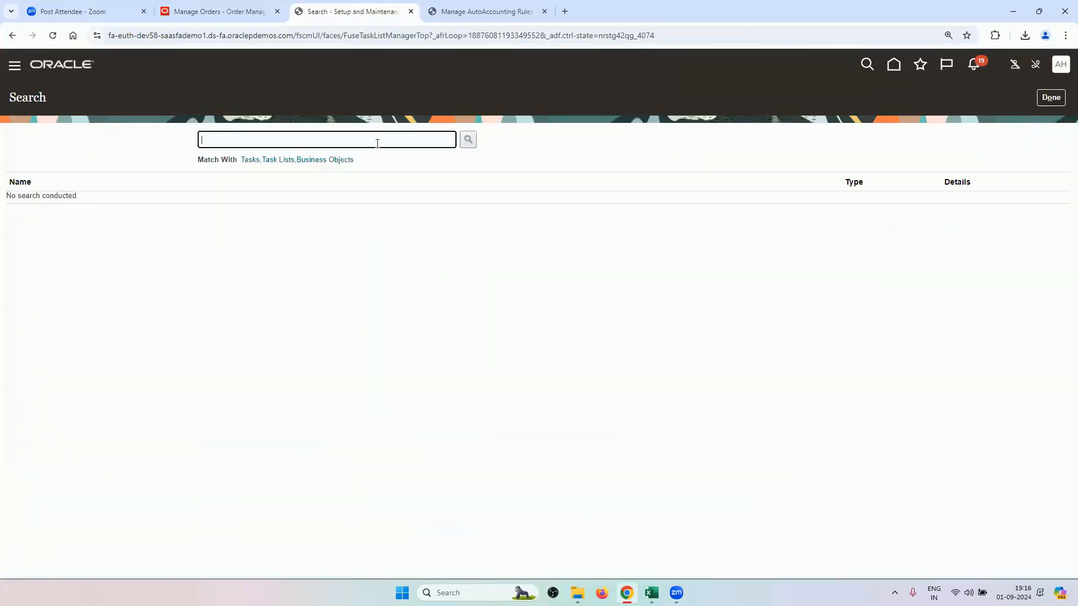
{"action": "type", "text": "MANAGE CUSTOMER"}
{"action": "key", "text": "Return"}
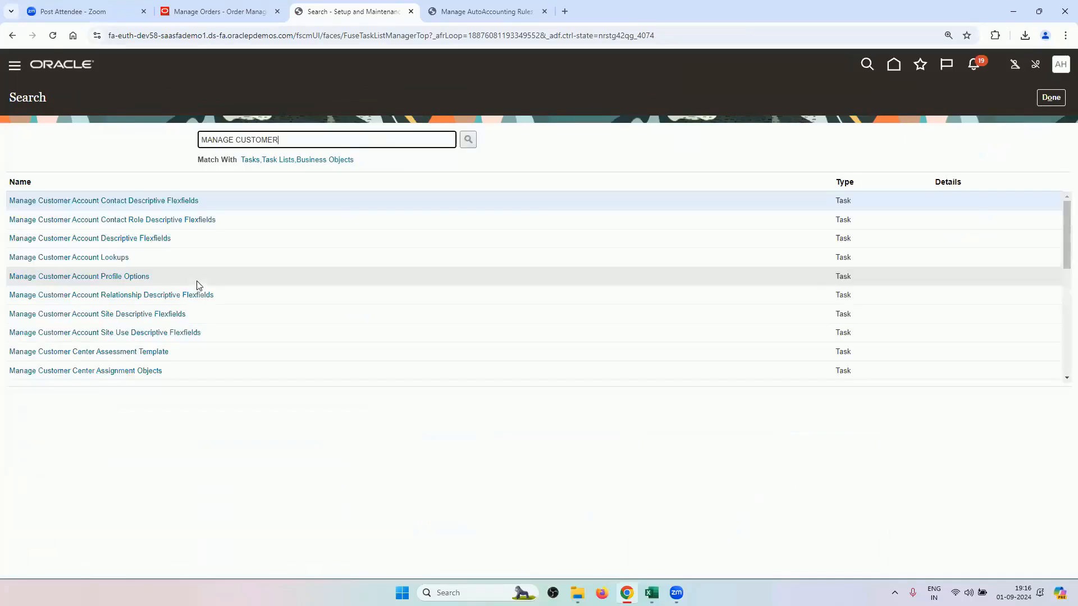
{"action": "scroll", "coordinate": [180, 288], "scroll_direction": "down", "scroll_amount": 5}
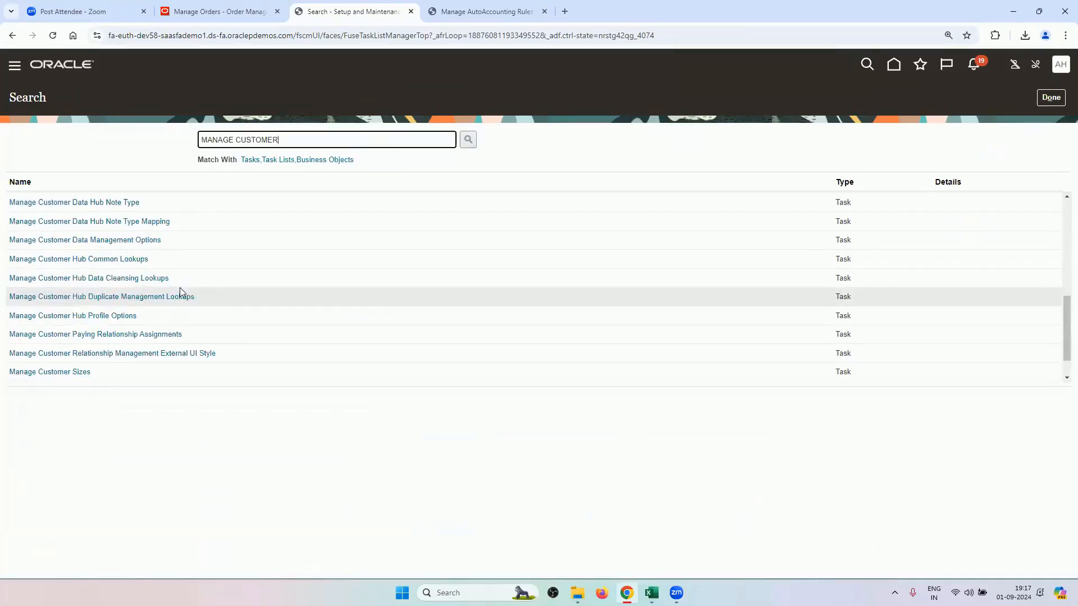
{"action": "scroll", "coordinate": [180, 288], "scroll_direction": "down", "scroll_amount": 2}
{"action": "left_click", "coordinate": [58, 377]}
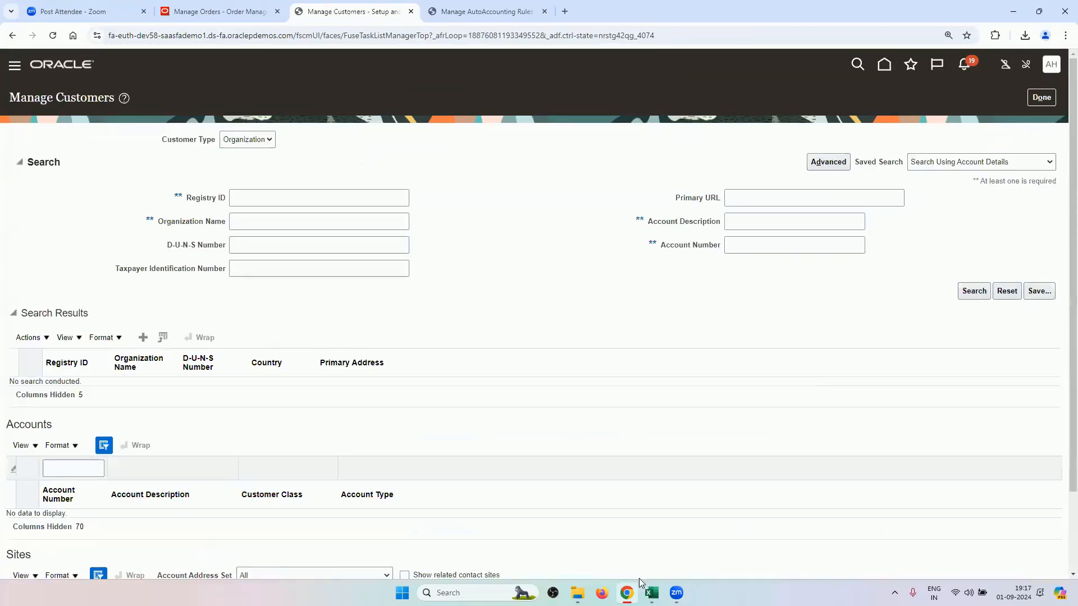
- Switch to the Excel training workbook and look up the Customer value on the Data Sheet worksheet
{"action": "left_click", "coordinate": [651, 592]}
{"action": "left_click", "coordinate": [16, 558]}
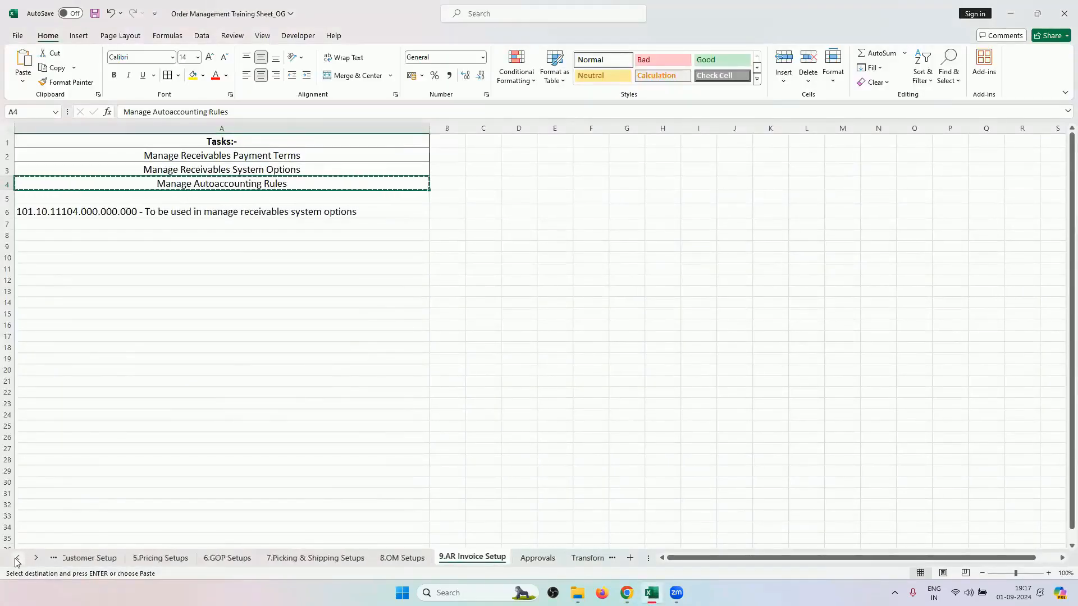
{"action": "left_click", "coordinate": [17, 558]}
{"action": "left_click", "coordinate": [16, 558]}
{"action": "left_click", "coordinate": [16, 558]}
{"action": "left_click", "coordinate": [17, 558]}
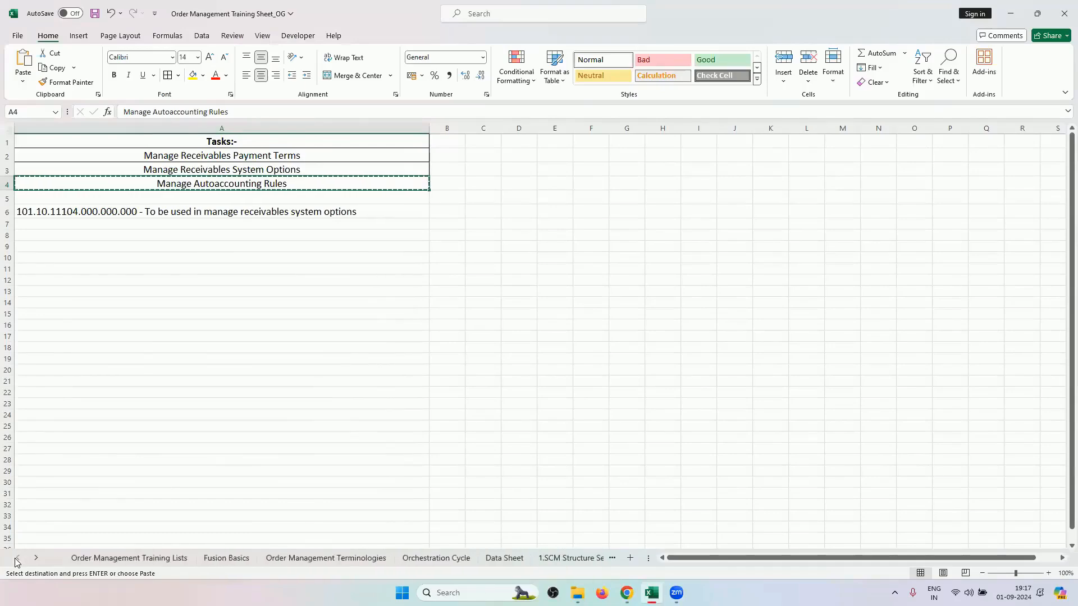
{"action": "left_click", "coordinate": [512, 558]}
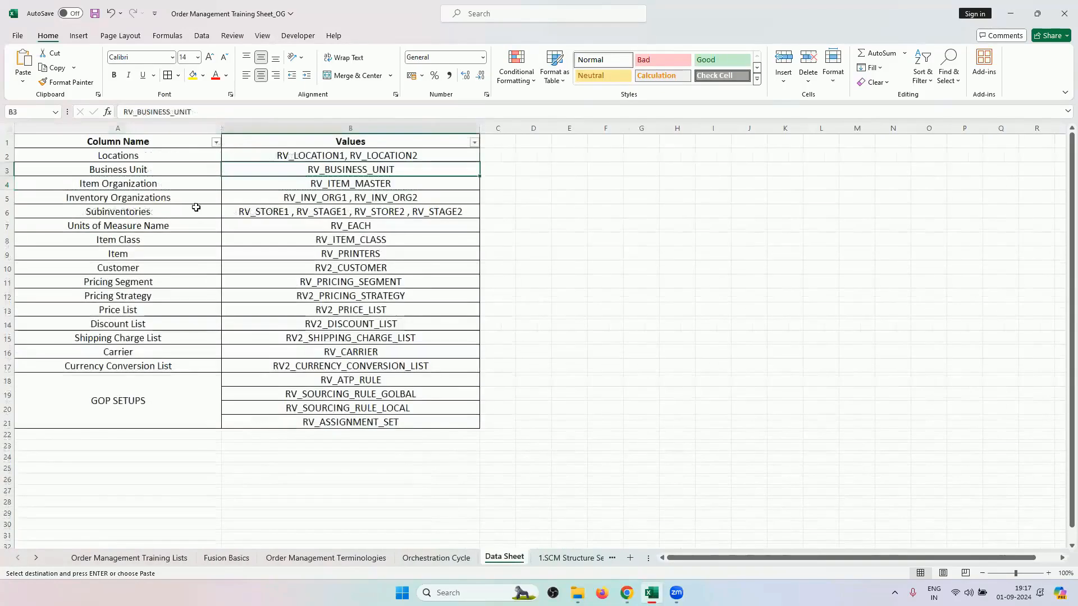
{"action": "left_click", "coordinate": [377, 274]}
- Return to Oracle in Chrome and search the customers by Organization Name RV2
{"action": "left_click", "coordinate": [626, 593]}
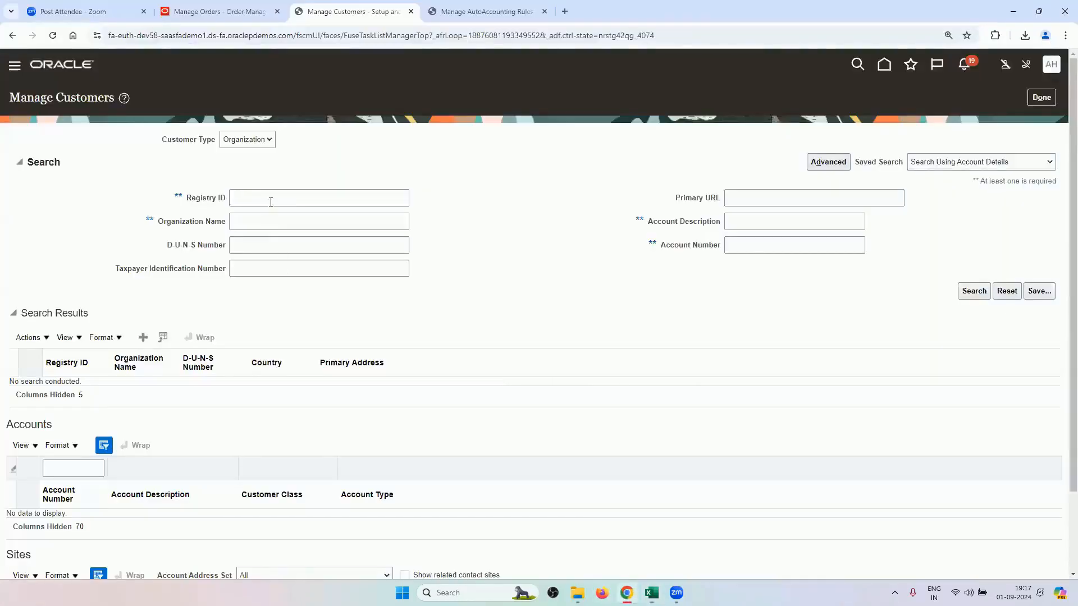
{"action": "left_click", "coordinate": [272, 199]}
{"action": "left_click", "coordinate": [270, 225]}
{"action": "type", "text": "RV2"}
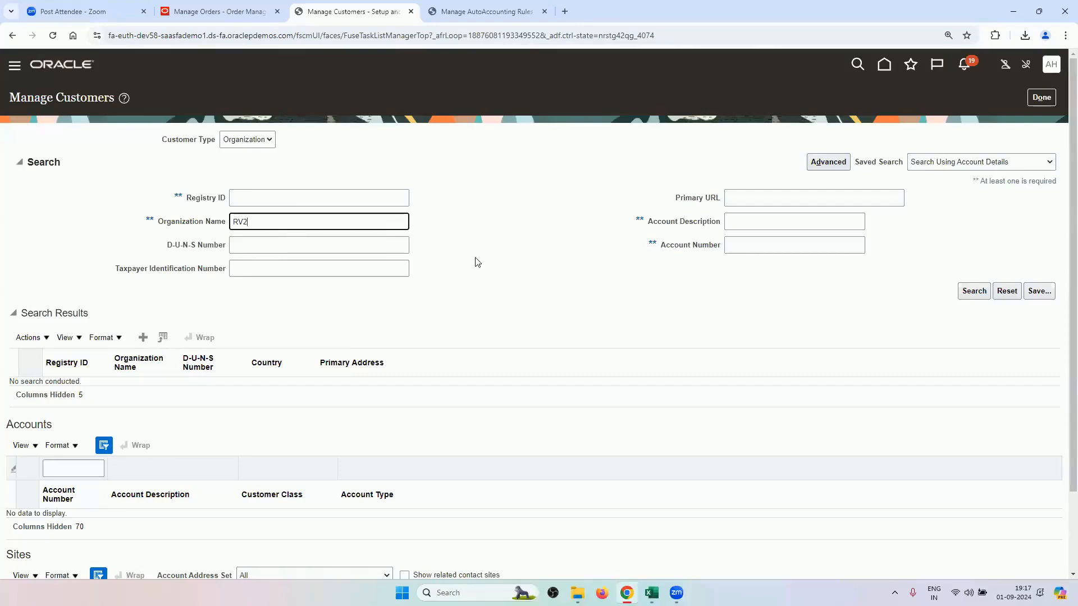
{"action": "key", "text": "Return"}
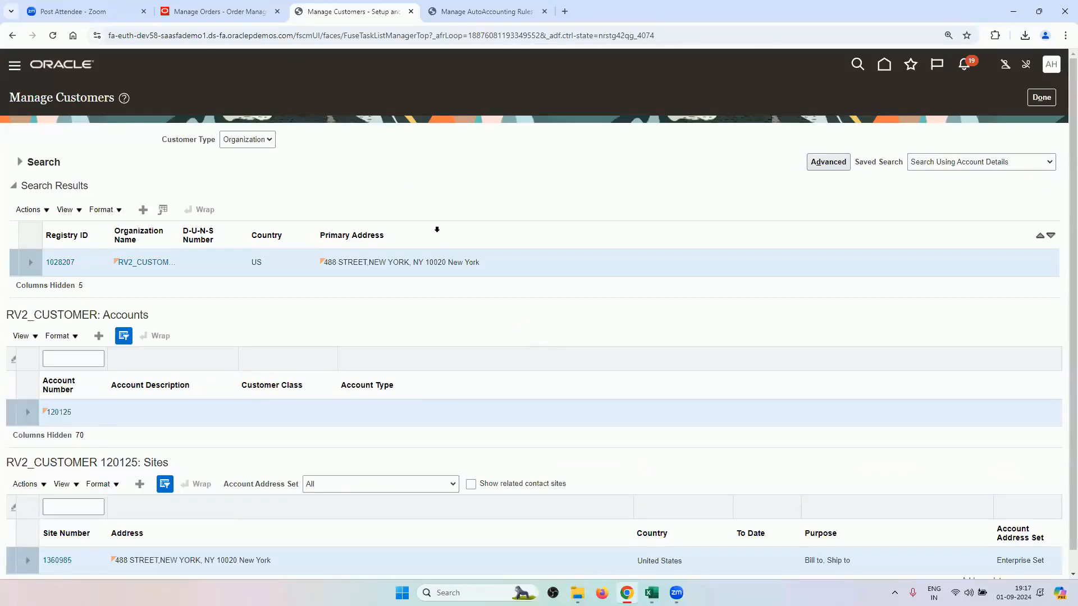
- Open the RV2_CUSTOMER account site and review its Reference Accounts for RV_BUSINESS_UNIT
{"action": "scroll", "coordinate": [444, 217], "scroll_direction": "down", "scroll_amount": 1}
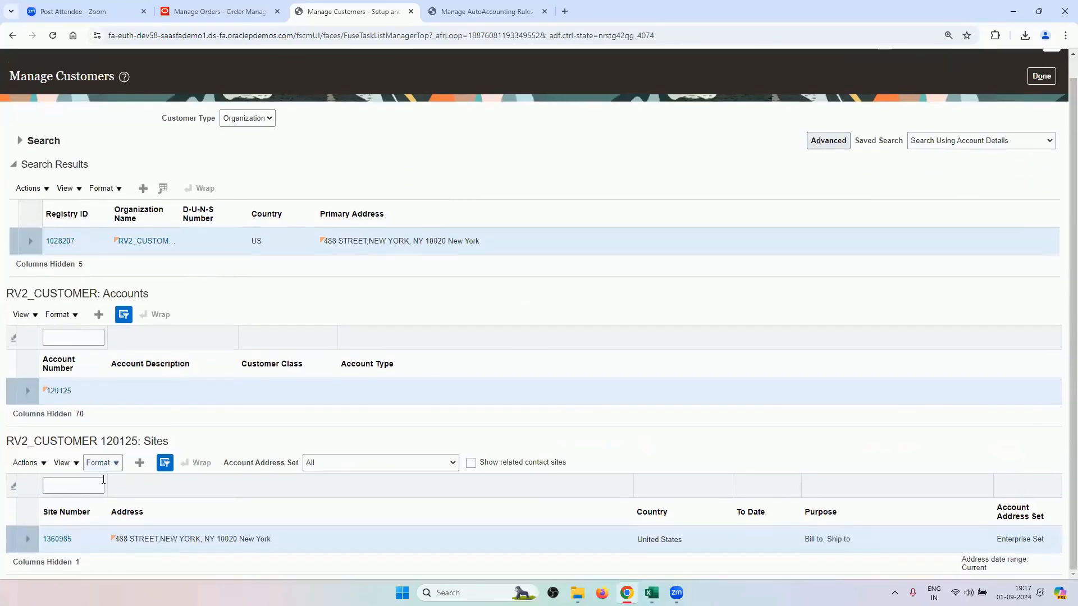
{"action": "left_click", "coordinate": [56, 539]}
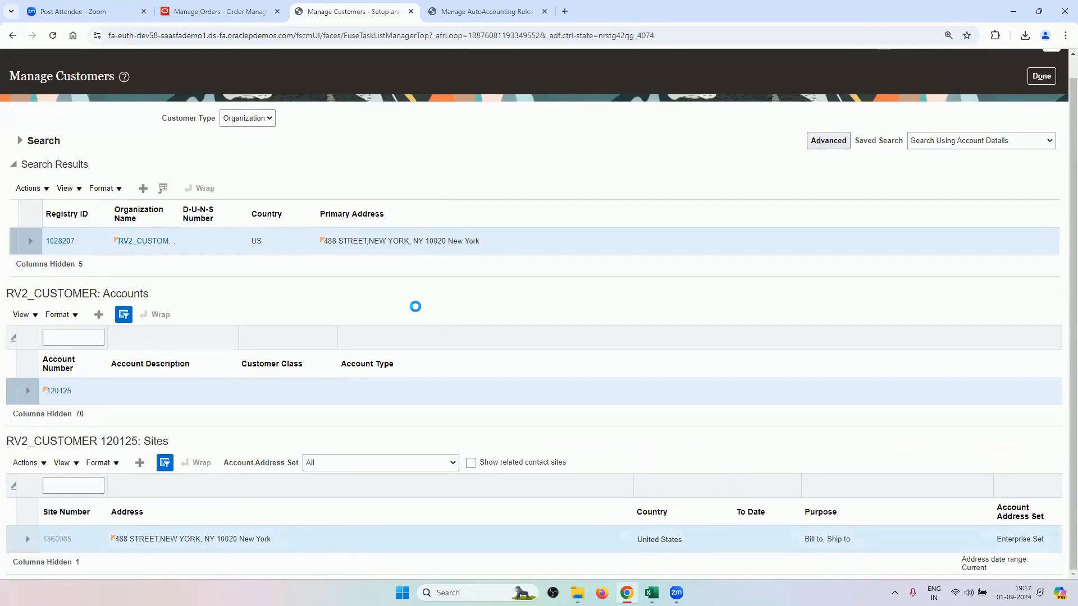
{"action": "scroll", "coordinate": [421, 306], "scroll_direction": "down", "scroll_amount": 10}
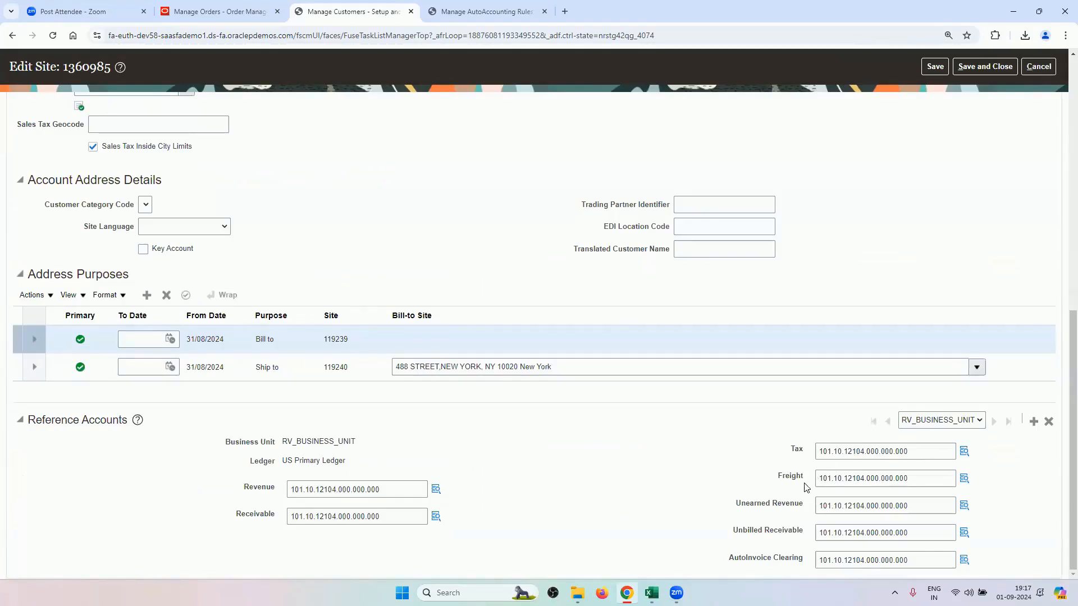
{"action": "key", "text": "ctrl+Tab"}
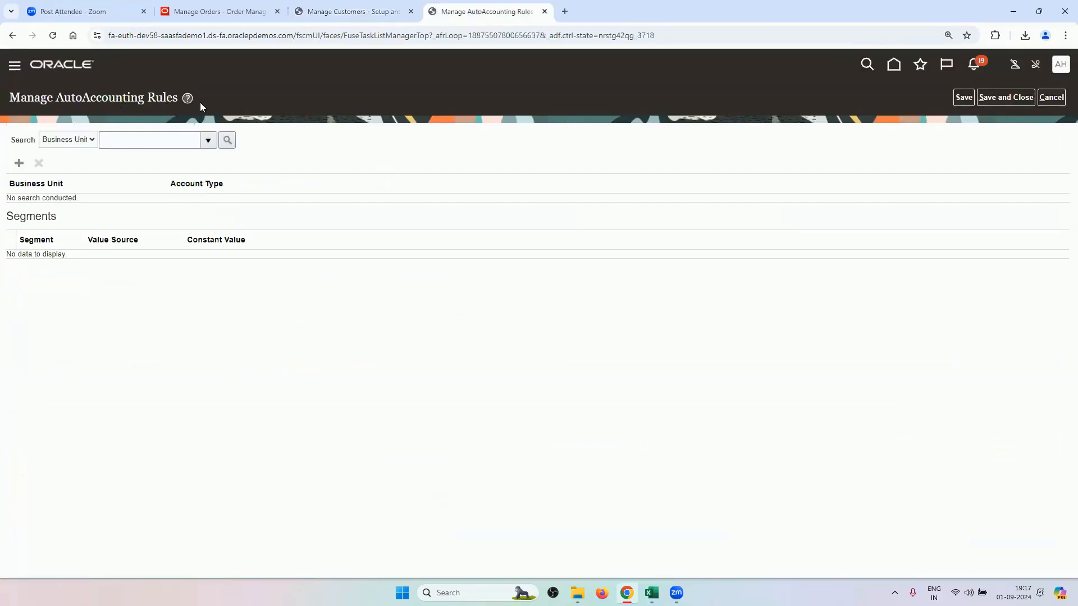
{"action": "left_click", "coordinate": [348, 4]}
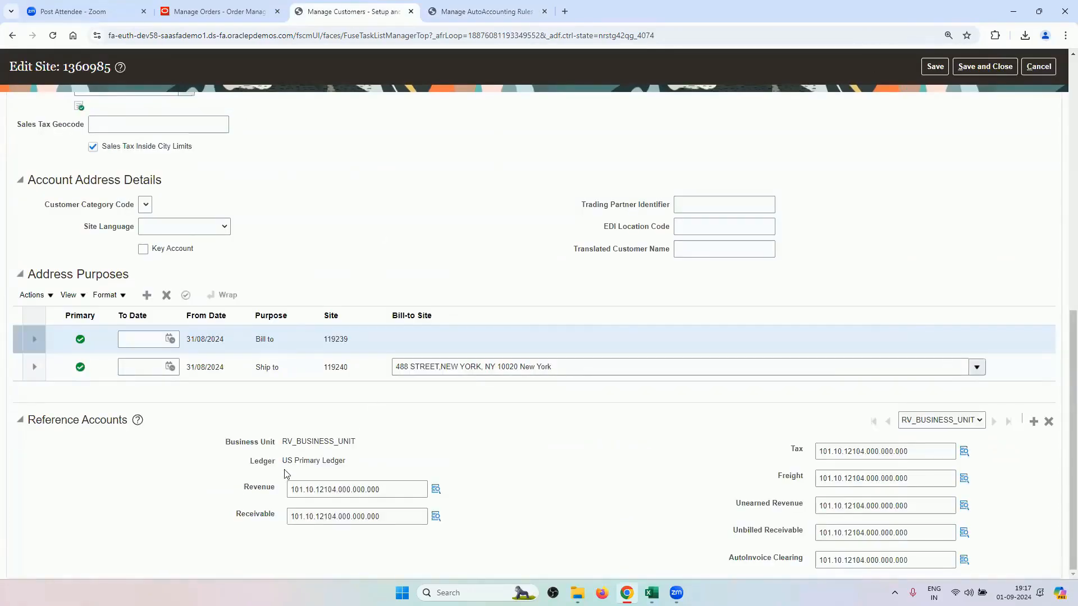
- Back in Manage AutoAccounting Rules, start a rule and set its Business Unit to RV_BUSINESS_UNIT by searching for RV
{"action": "left_click", "coordinate": [486, 5]}
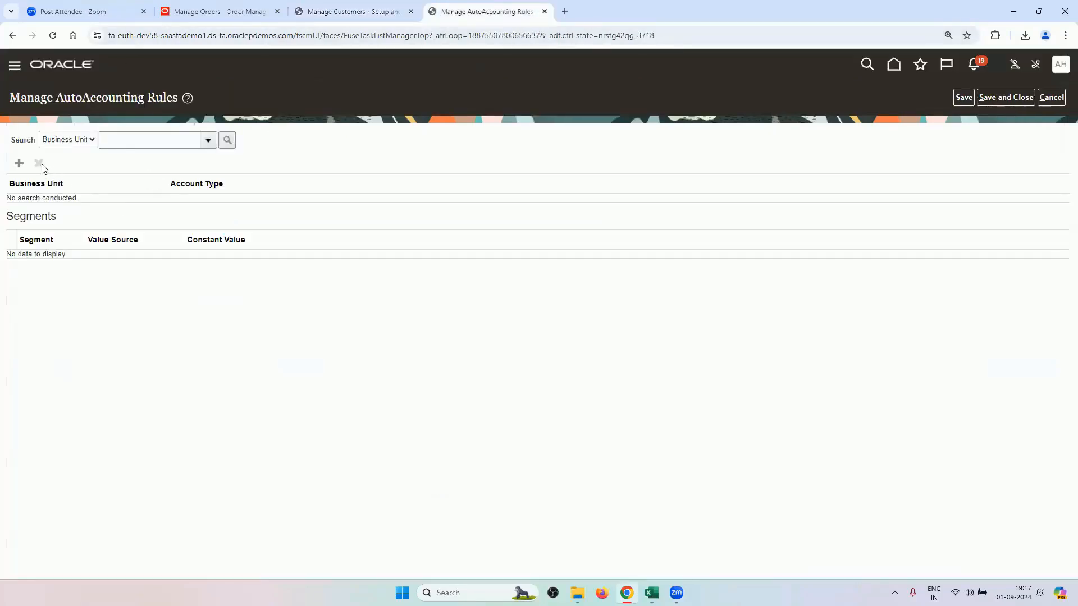
{"action": "left_click", "coordinate": [20, 164]}
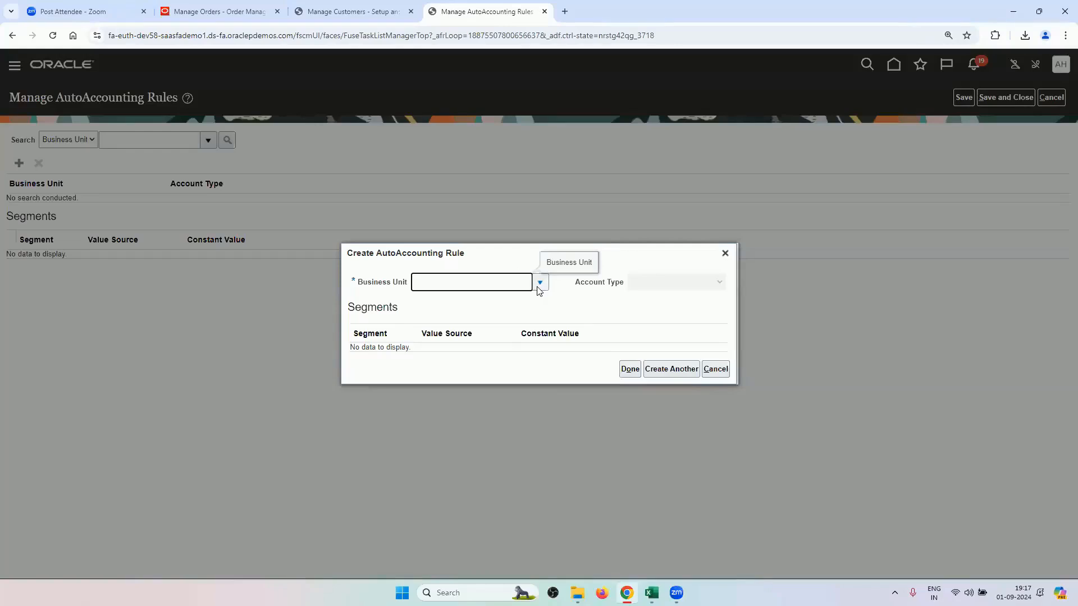
{"action": "left_click", "coordinate": [539, 284]}
{"action": "left_click", "coordinate": [461, 487]}
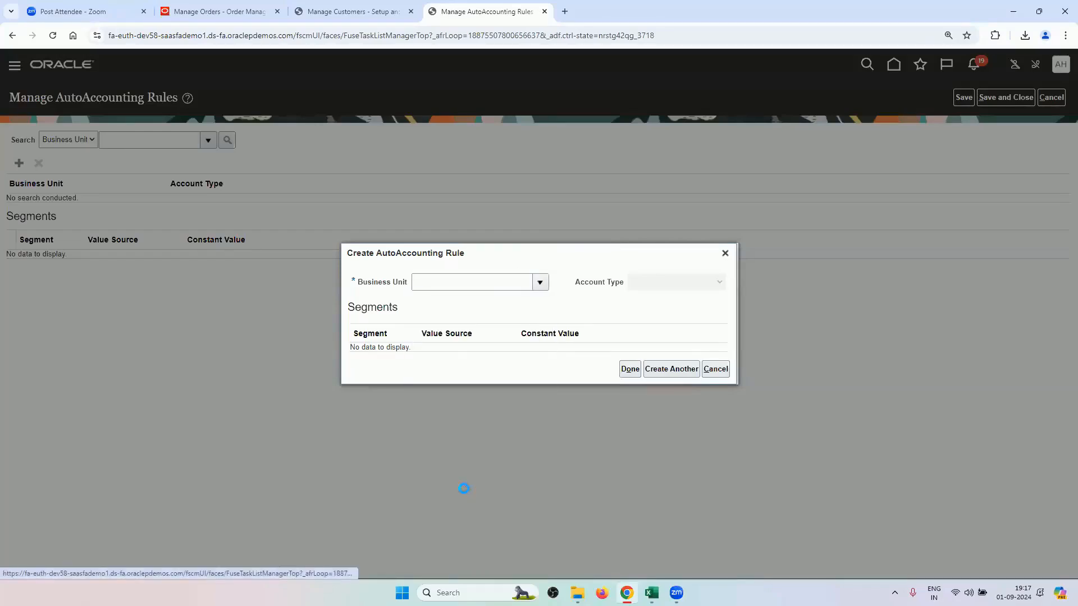
{"action": "left_click", "coordinate": [590, 298]}
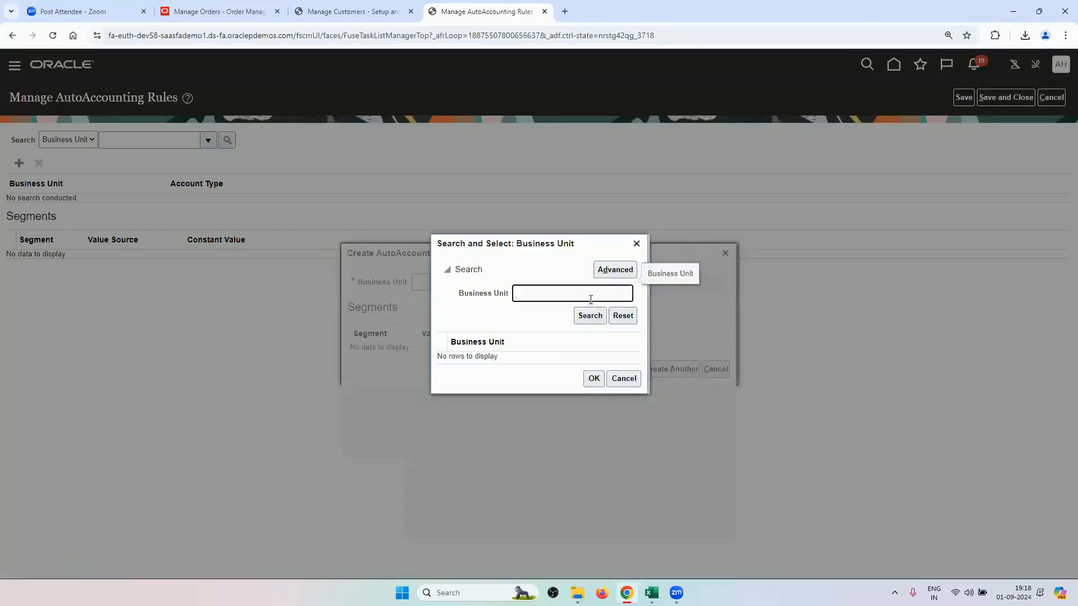
{"action": "left_click", "coordinate": [588, 316]}
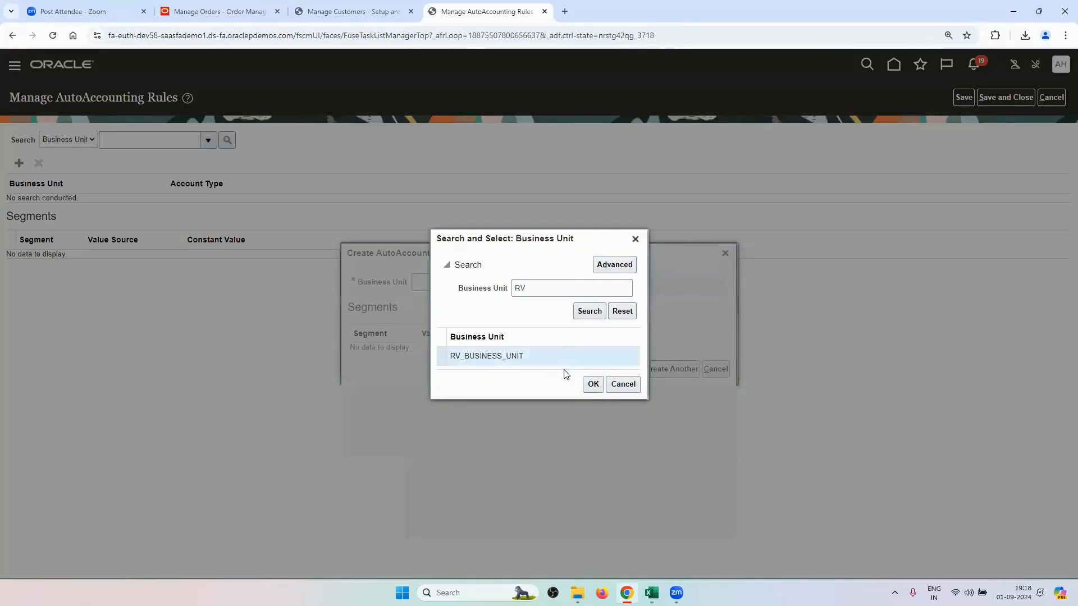
{"action": "left_click", "coordinate": [592, 385]}
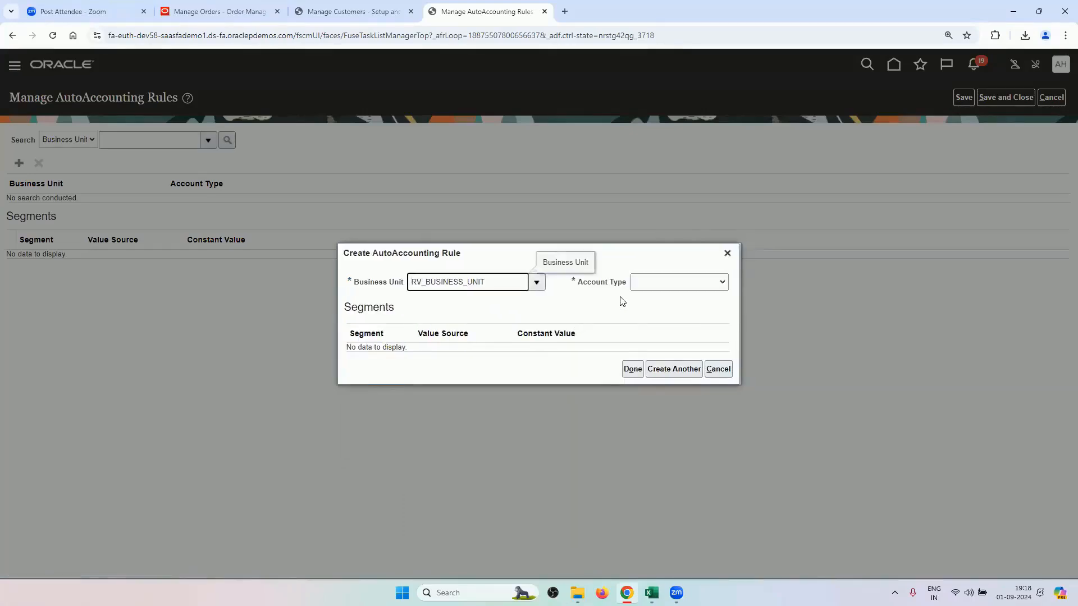
- Check the account types against the customer site's Reference Accounts and set the rule's Account Type to AutoInvoice Clearing
{"action": "left_click", "coordinate": [654, 282]}
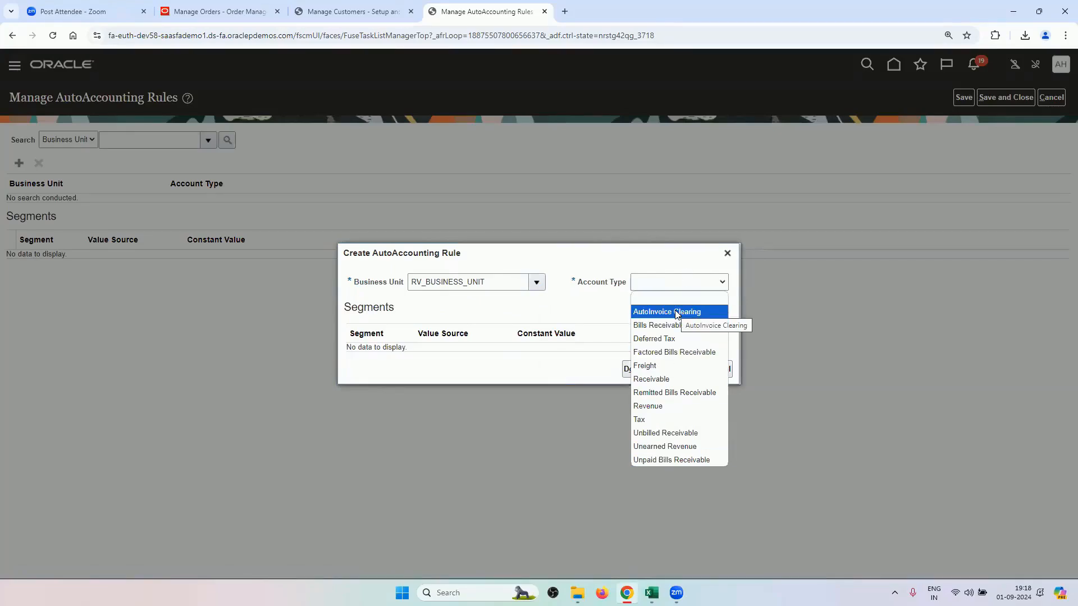
{"action": "left_click", "coordinate": [351, 11]}
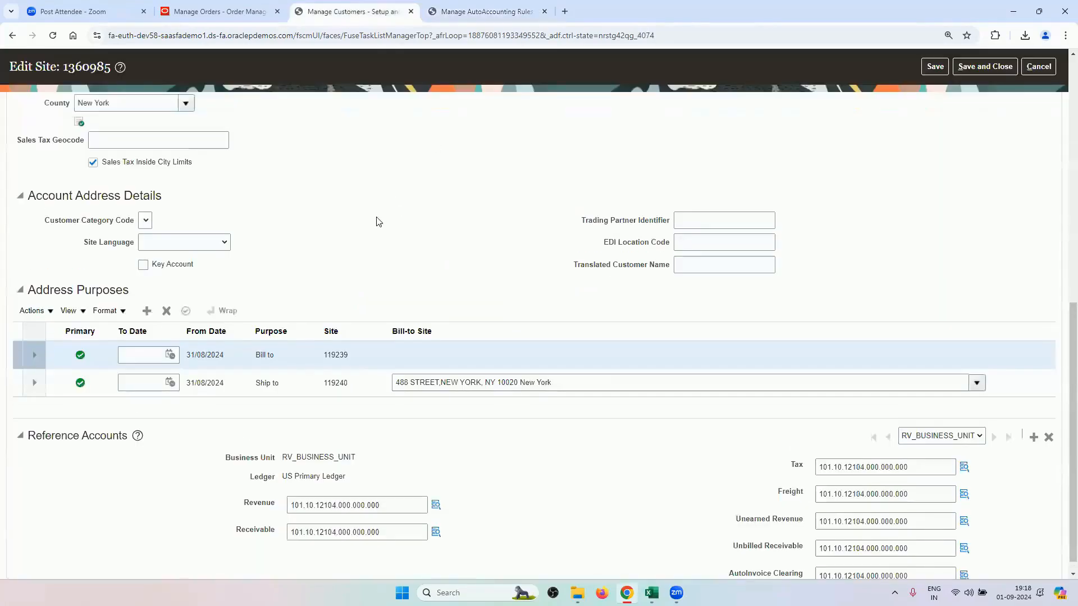
{"action": "scroll", "coordinate": [380, 225], "scroll_direction": "up", "scroll_amount": 10}
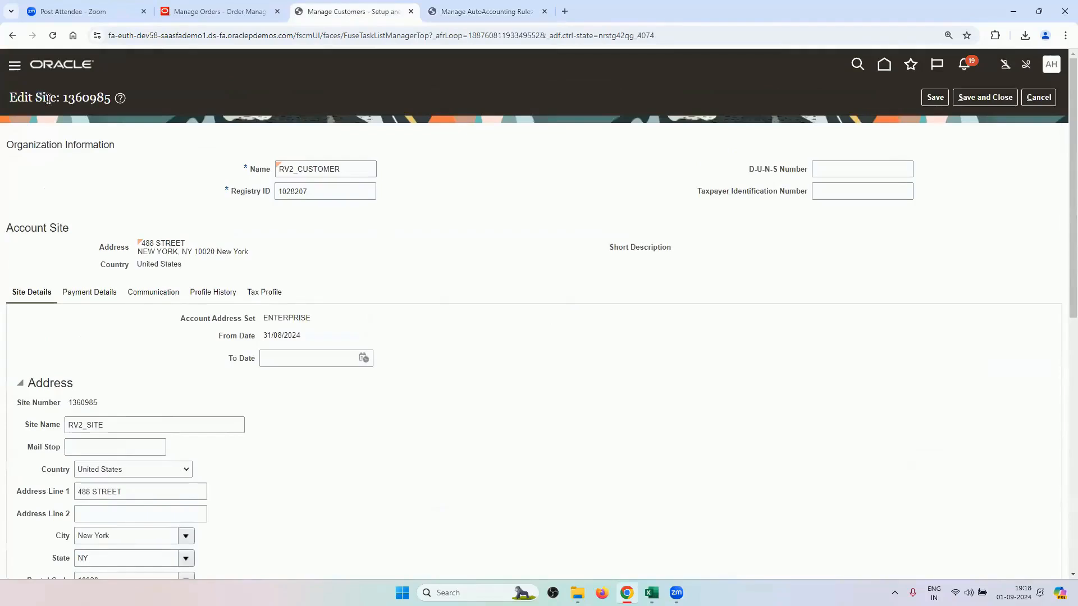
{"action": "scroll", "coordinate": [321, 267], "scroll_direction": "down", "scroll_amount": 10}
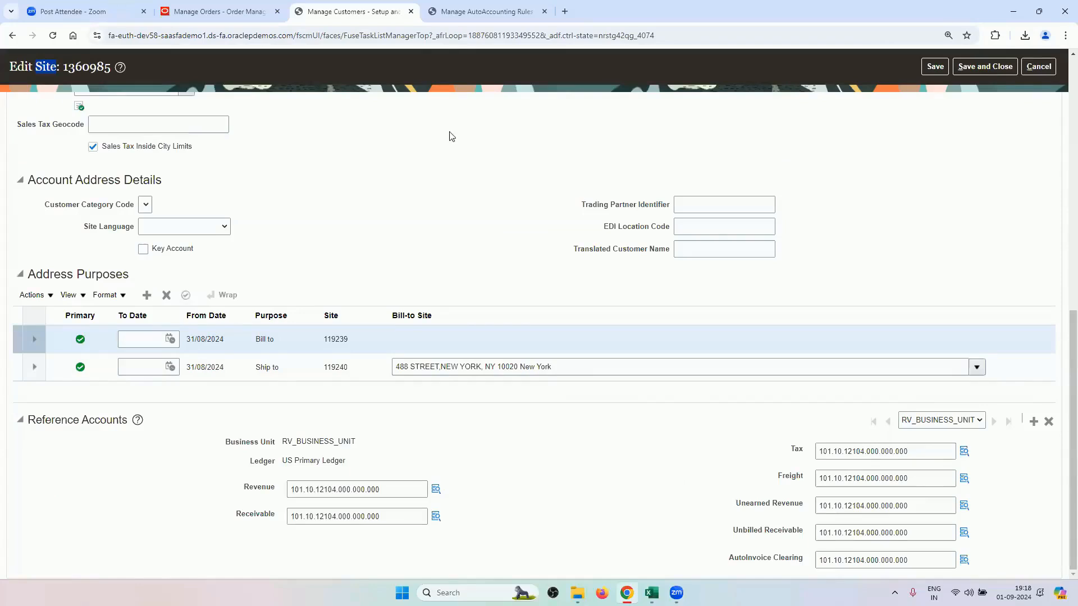
{"action": "left_click", "coordinate": [500, 4]}
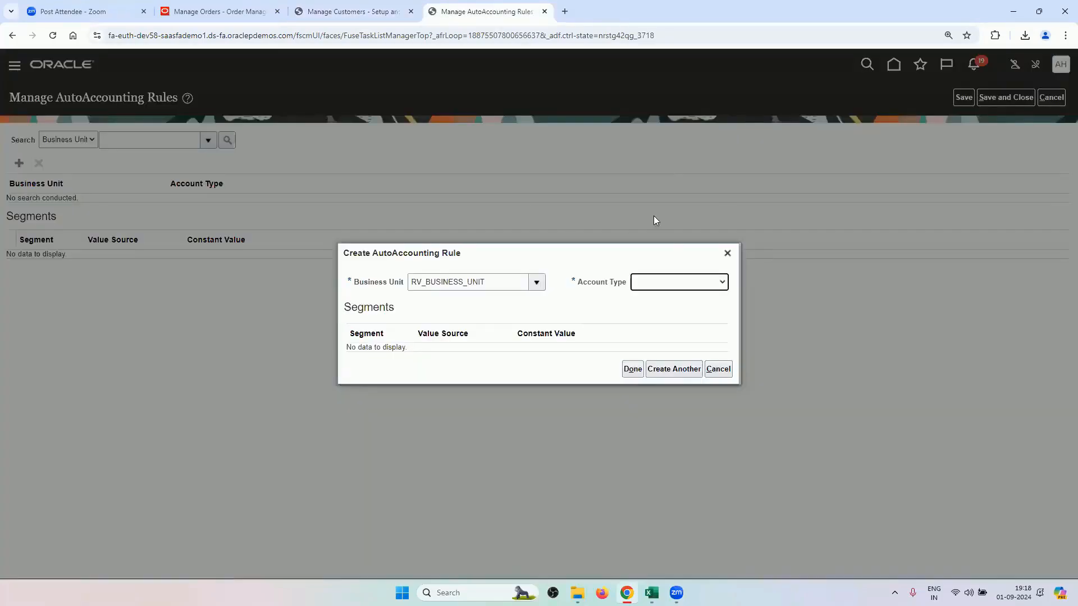
{"action": "left_click", "coordinate": [668, 283]}
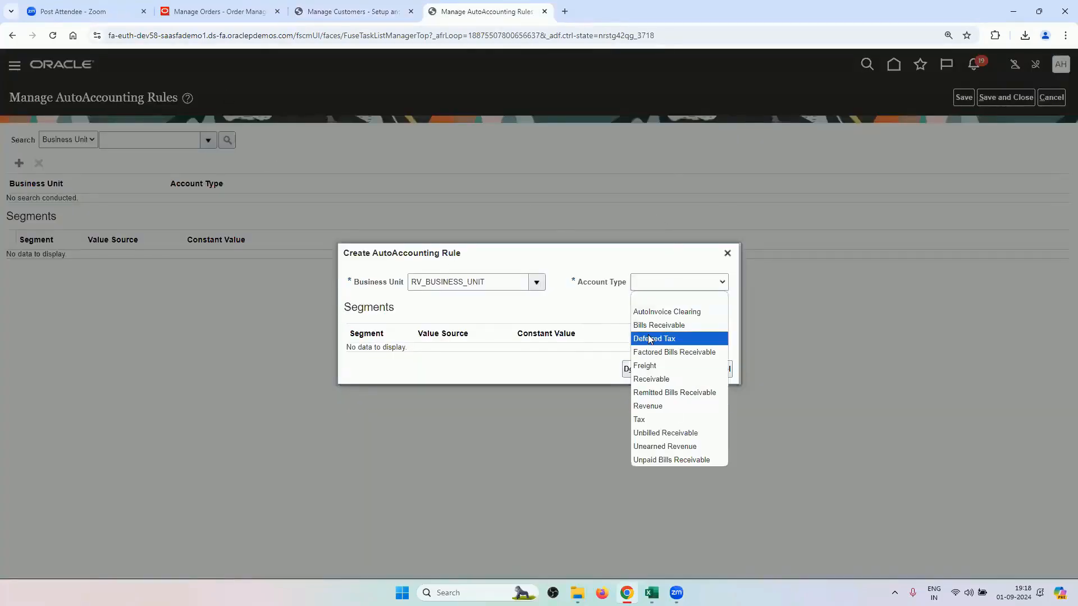
{"action": "left_click", "coordinate": [660, 312]}
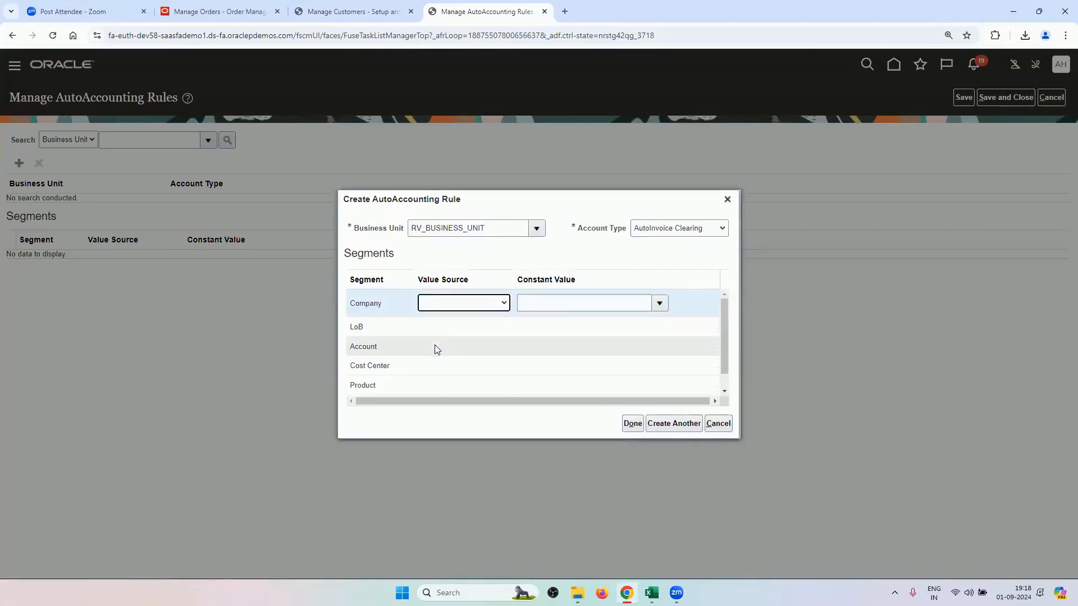
- Return to the customer site and examine its Reference Accounts, including the Revenue account
{"action": "left_click", "coordinate": [353, 11]}
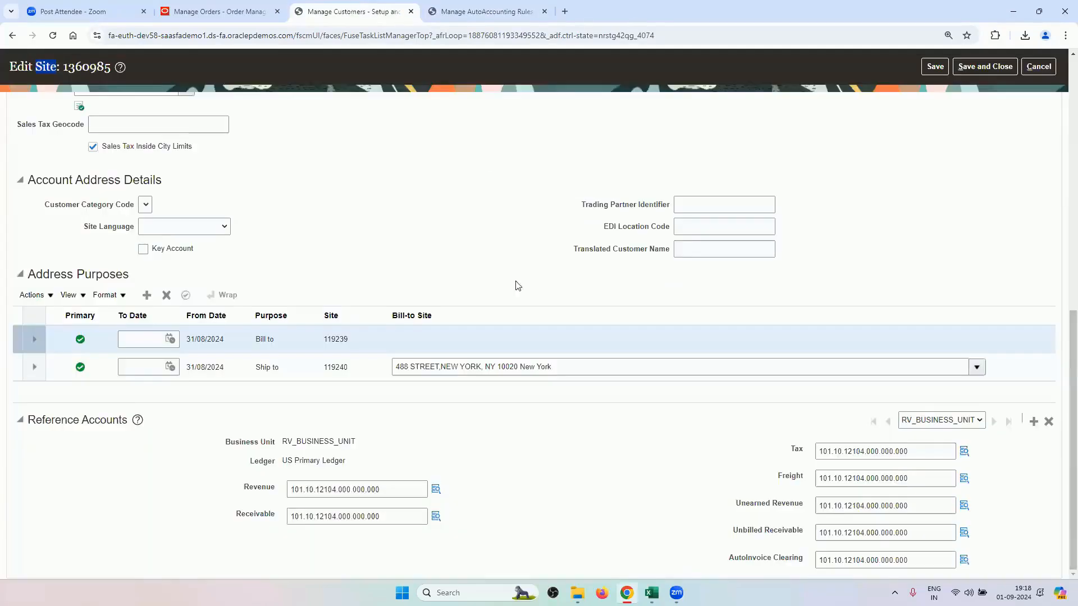
{"action": "left_click", "coordinate": [435, 491]}
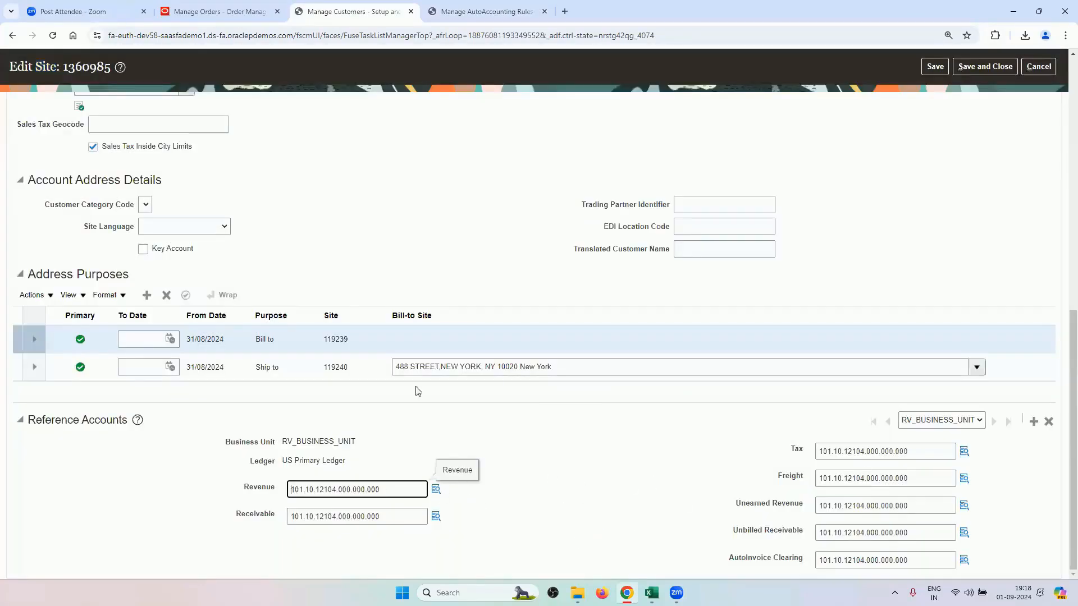
{"action": "scroll", "coordinate": [387, 255], "scroll_direction": "up", "scroll_amount": 6}
{"action": "scroll", "coordinate": [438, 283], "scroll_direction": "down", "scroll_amount": 6}
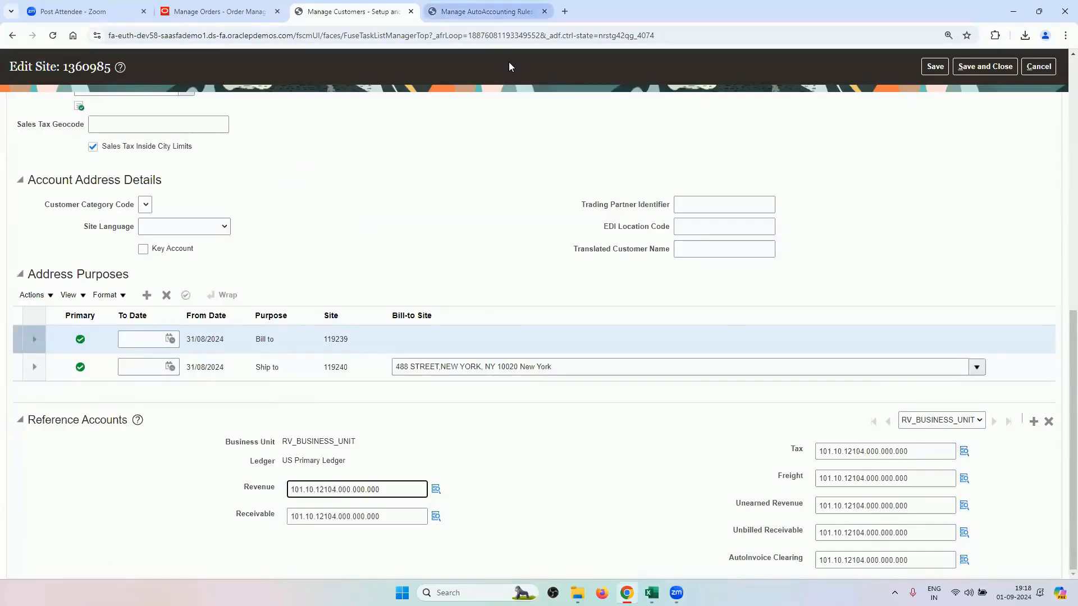
- Back in Manage AutoAccounting Rules, set the Company segment's Value Source to Site for the AutoInvoice Clearing rule
{"action": "left_click", "coordinate": [487, 11]}
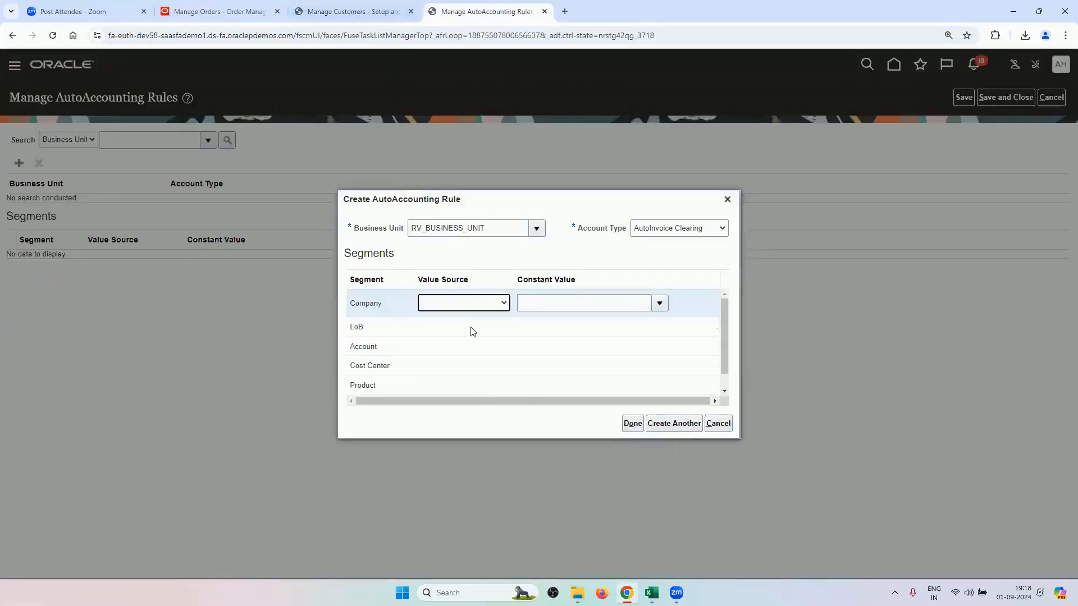
{"action": "left_click", "coordinate": [458, 301]}
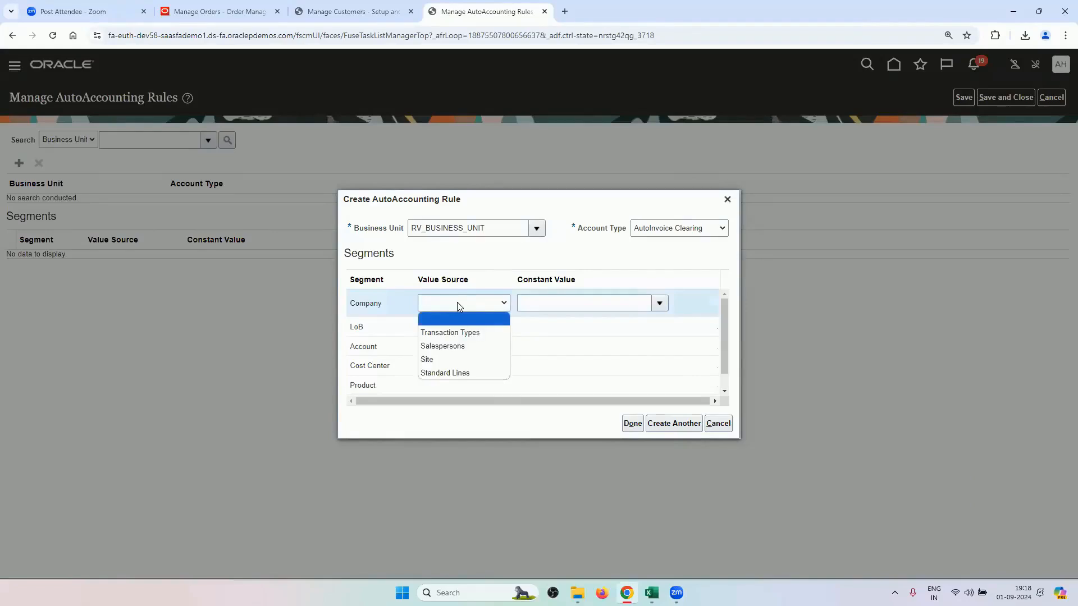
{"action": "left_click", "coordinate": [457, 361]}
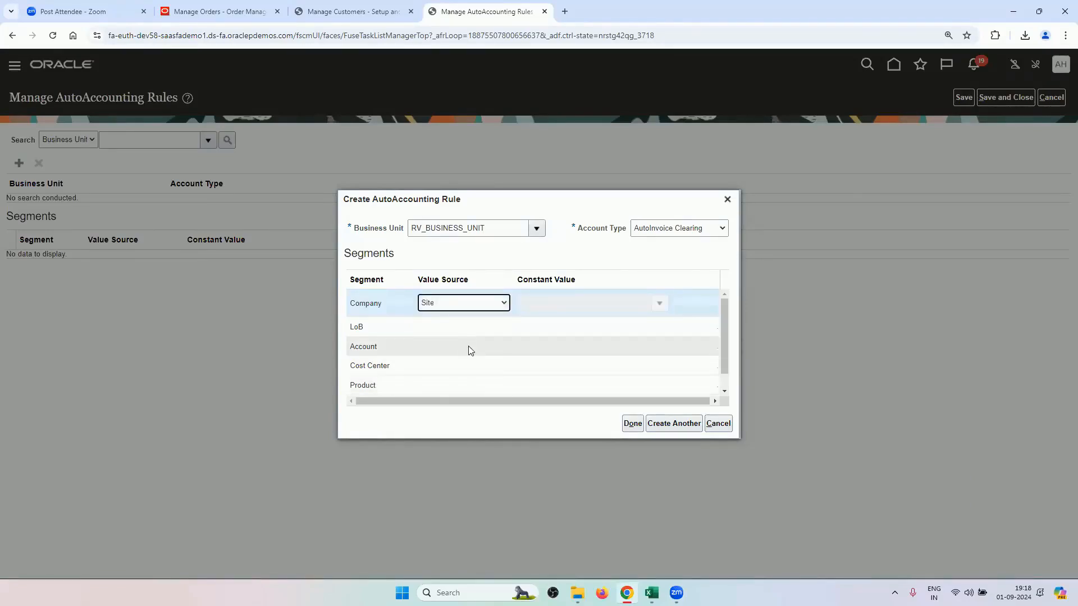
- Review the RV2_CUSTOMER site page from its header down to the Reference Accounts for RV_BUSINESS_UNIT
{"action": "left_click", "coordinate": [359, 11]}
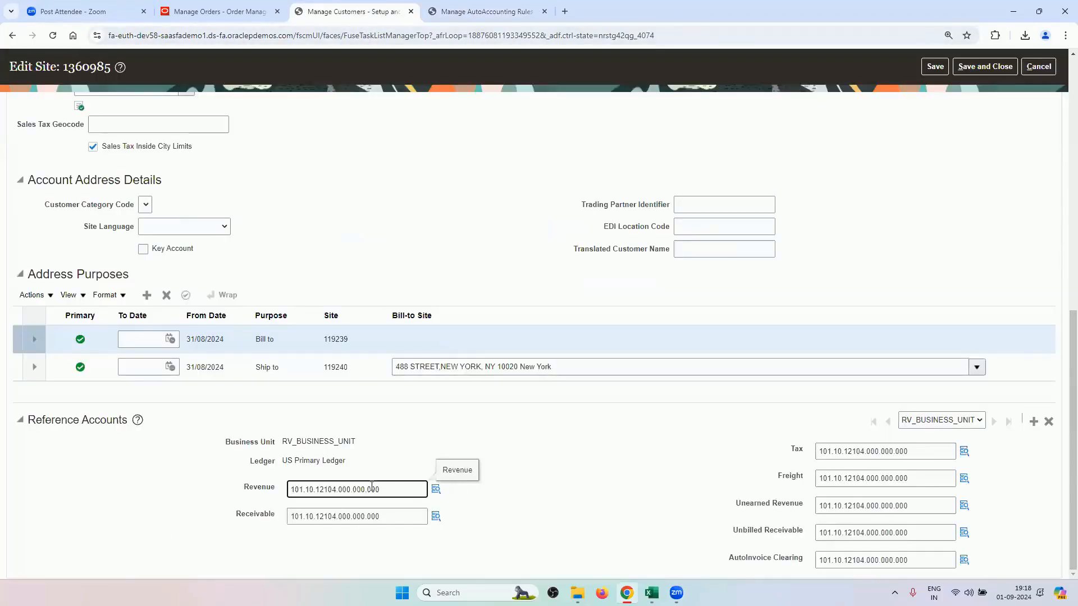
{"action": "scroll", "coordinate": [372, 486], "scroll_direction": "up", "scroll_amount": 15}
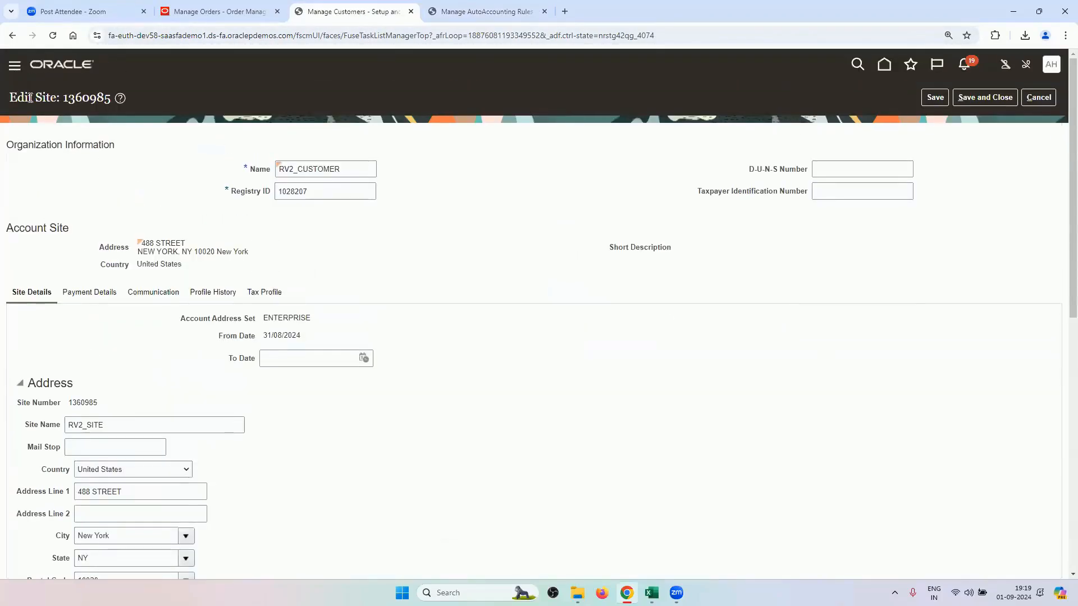
{"action": "scroll", "coordinate": [255, 374], "scroll_direction": "down", "scroll_amount": 10}
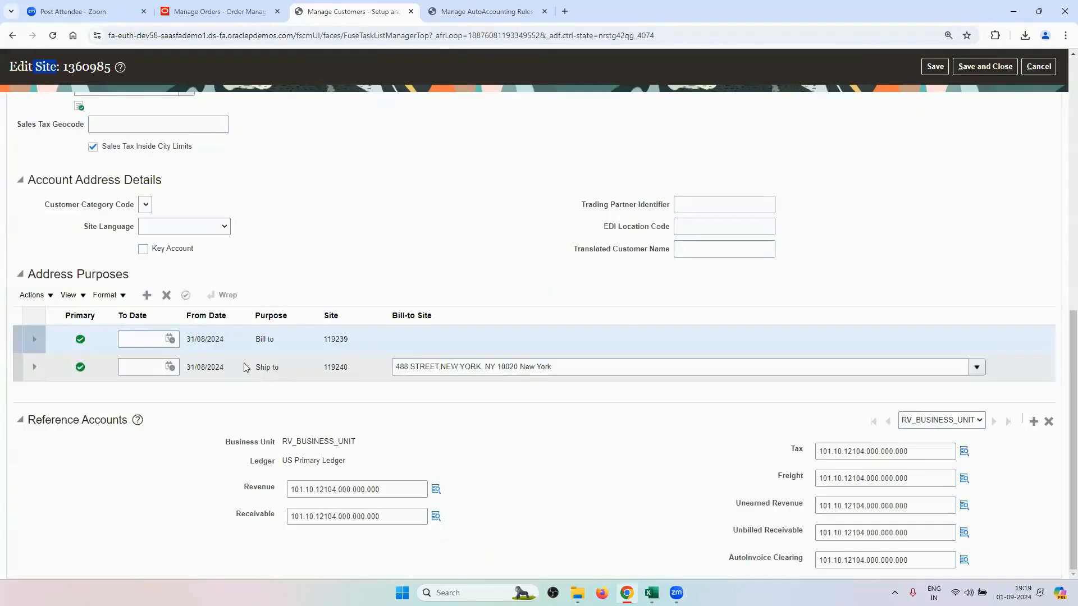
- Switch to the Excel training workbook and review the receivables tasks listed on the 9.AR Invoice Setup sheet
{"action": "left_click", "coordinate": [651, 593]}
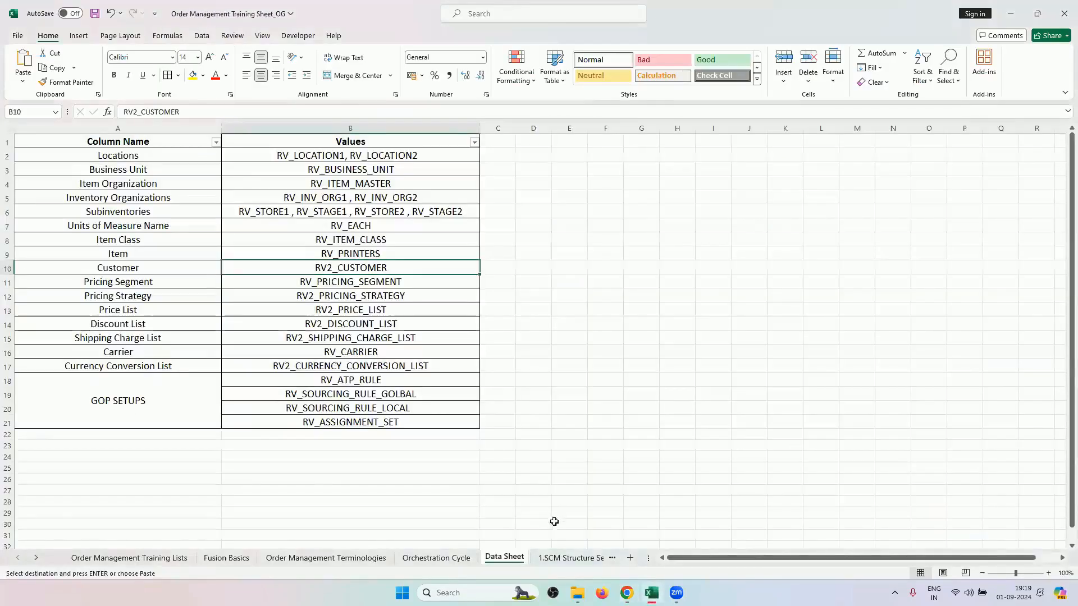
{"action": "left_click", "coordinate": [35, 558]}
{"action": "left_click", "coordinate": [35, 558]}
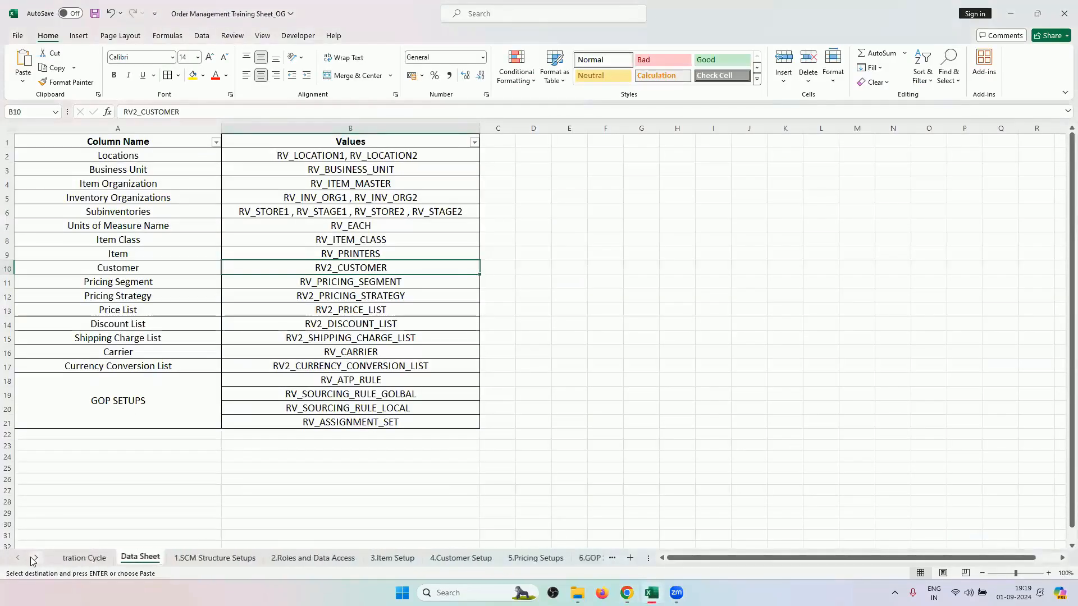
{"action": "left_click", "coordinate": [34, 560]}
{"action": "left_click", "coordinate": [34, 560]}
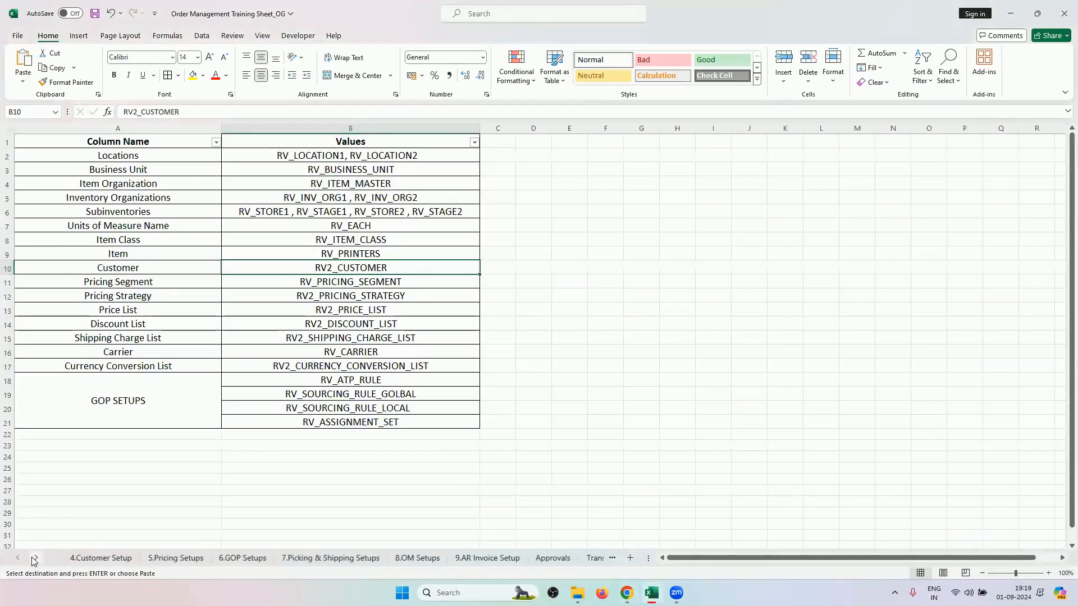
{"action": "left_click", "coordinate": [487, 557]}
{"action": "left_click_drag", "start_coordinate": [332, 158], "coordinate": [330, 182]}
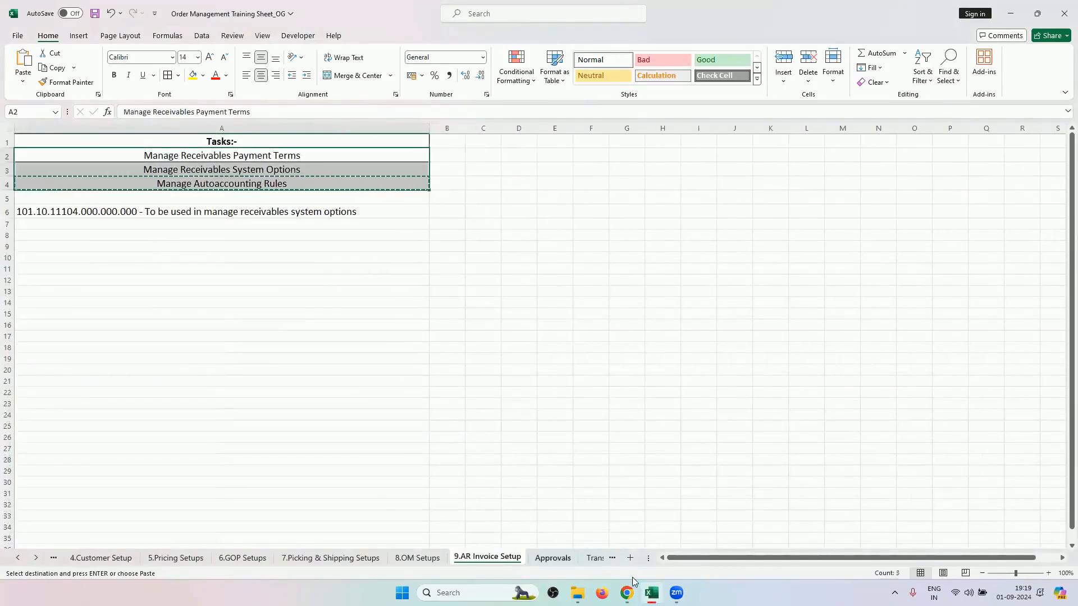
- Return to the AutoInvoice Clearing rule in the browser and set the LoB and Account segments' Value Source to Site
{"action": "left_click", "coordinate": [627, 592]}
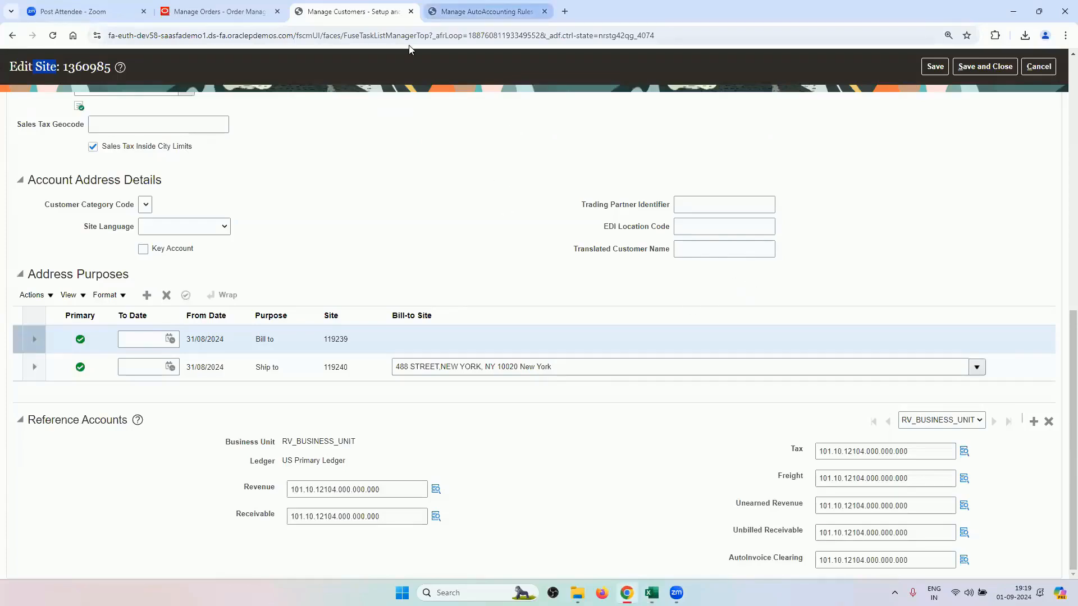
{"action": "left_click", "coordinate": [483, 11]}
{"action": "left_click", "coordinate": [482, 325]}
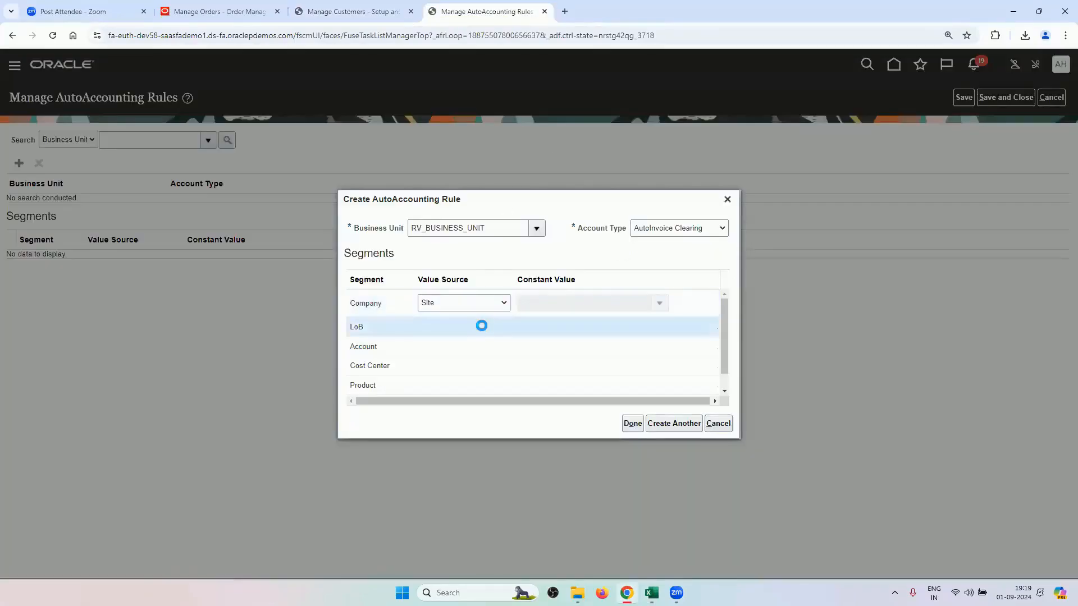
{"action": "left_click", "coordinate": [481, 324]}
{"action": "left_click", "coordinate": [456, 378]}
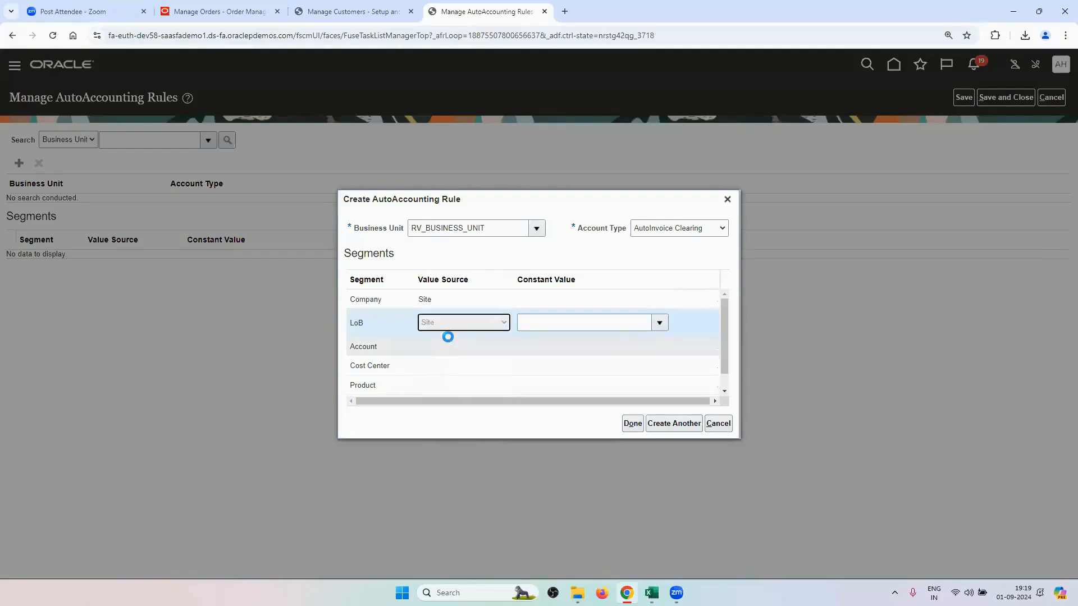
{"action": "left_click", "coordinate": [452, 350]}
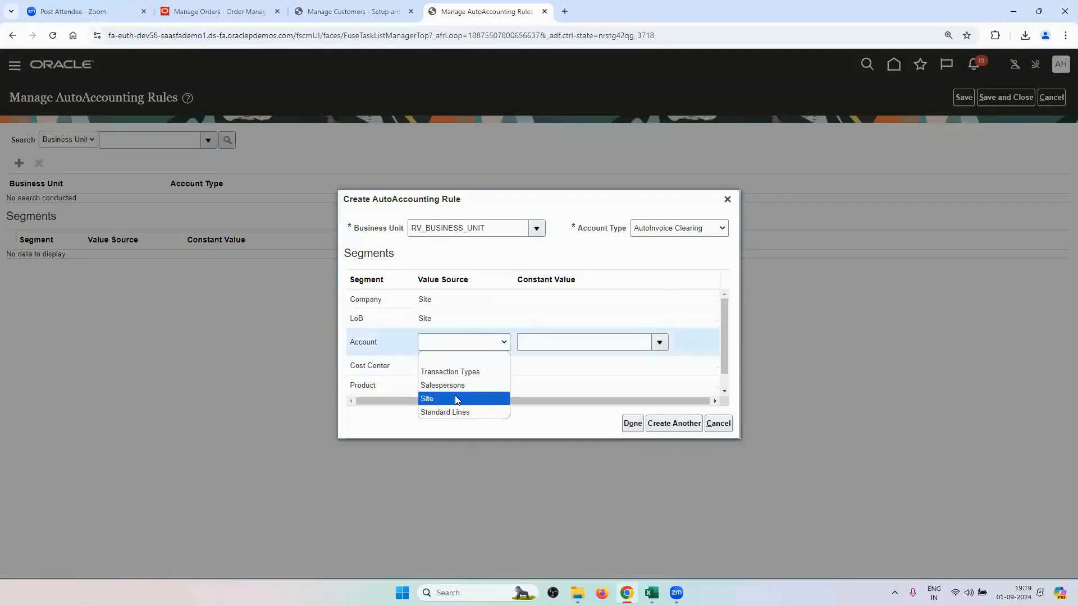
{"action": "left_click", "coordinate": [452, 398]}
- Set the Cost Center, Product and Intercompany segments' Value Source to Site and submit the AutoInvoice Clearing rule to create another
{"action": "left_click", "coordinate": [452, 371]}
{"action": "left_click", "coordinate": [457, 364]}
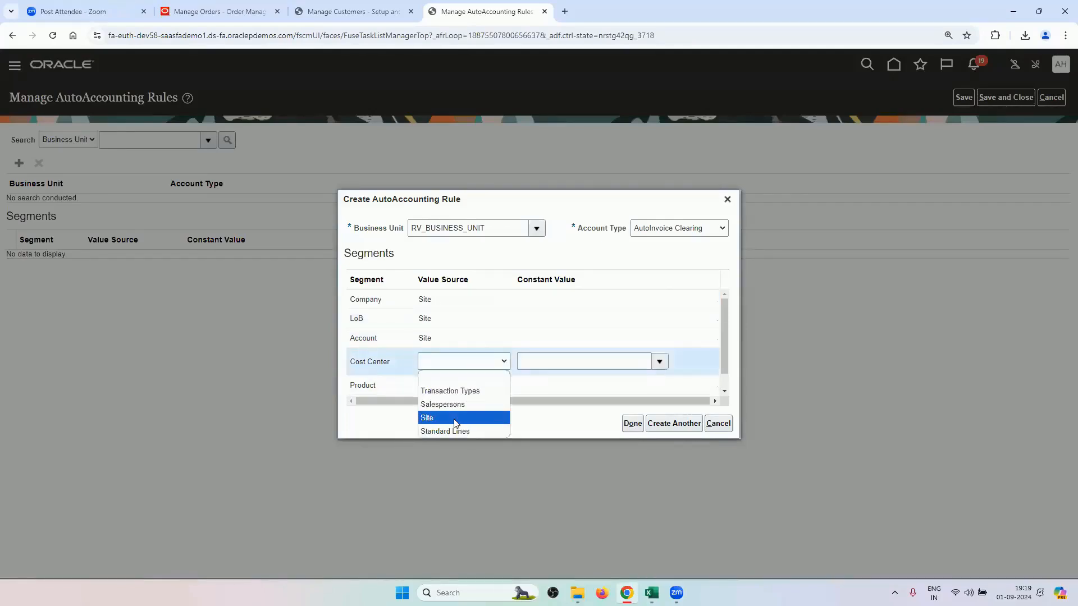
{"action": "left_click", "coordinate": [453, 418]}
{"action": "left_click", "coordinate": [453, 387]}
{"action": "left_click", "coordinate": [457, 381]}
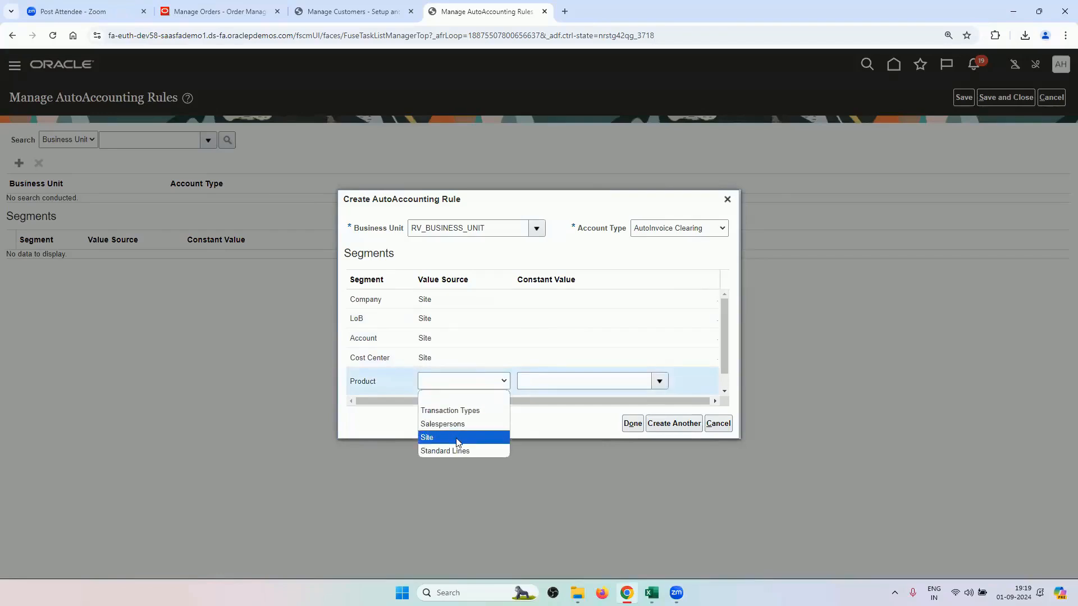
{"action": "left_click", "coordinate": [453, 438]}
{"action": "left_click", "coordinate": [454, 385]}
{"action": "left_click", "coordinate": [459, 383]}
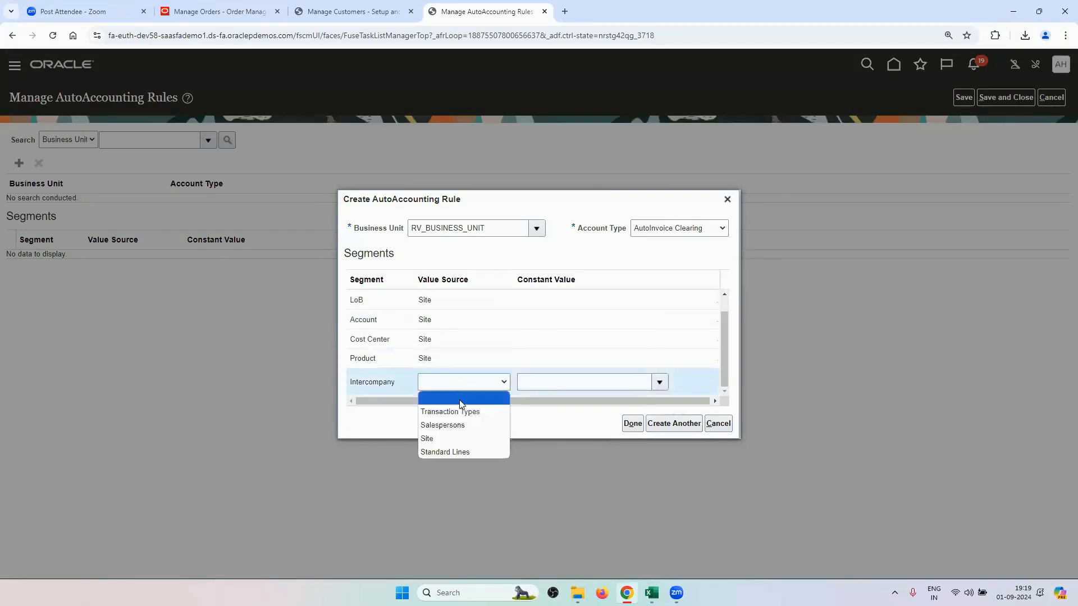
{"action": "left_click", "coordinate": [459, 438]}
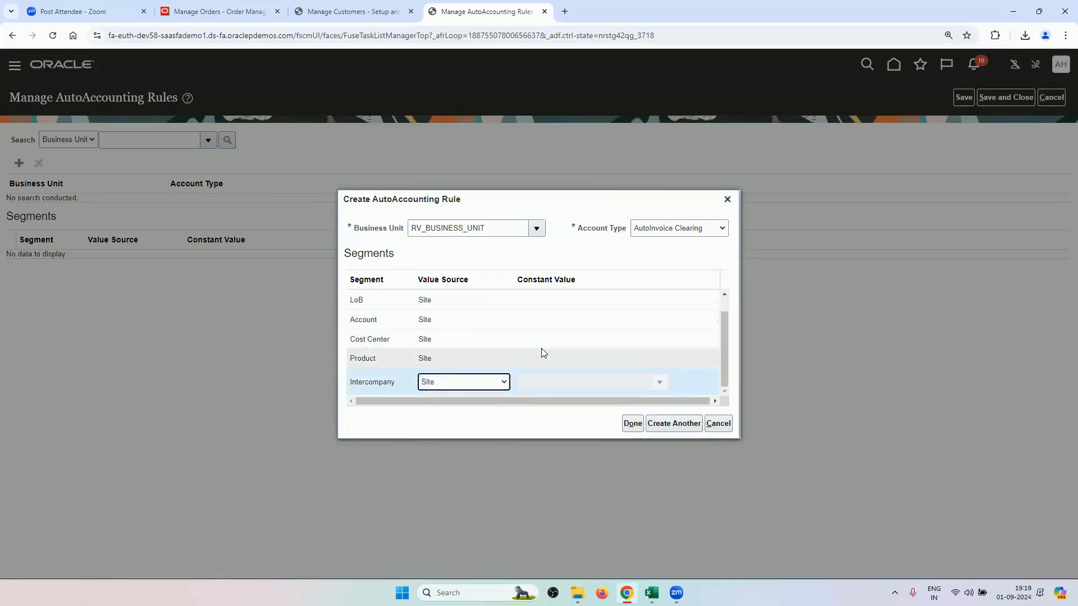
{"action": "left_click", "coordinate": [667, 425]}
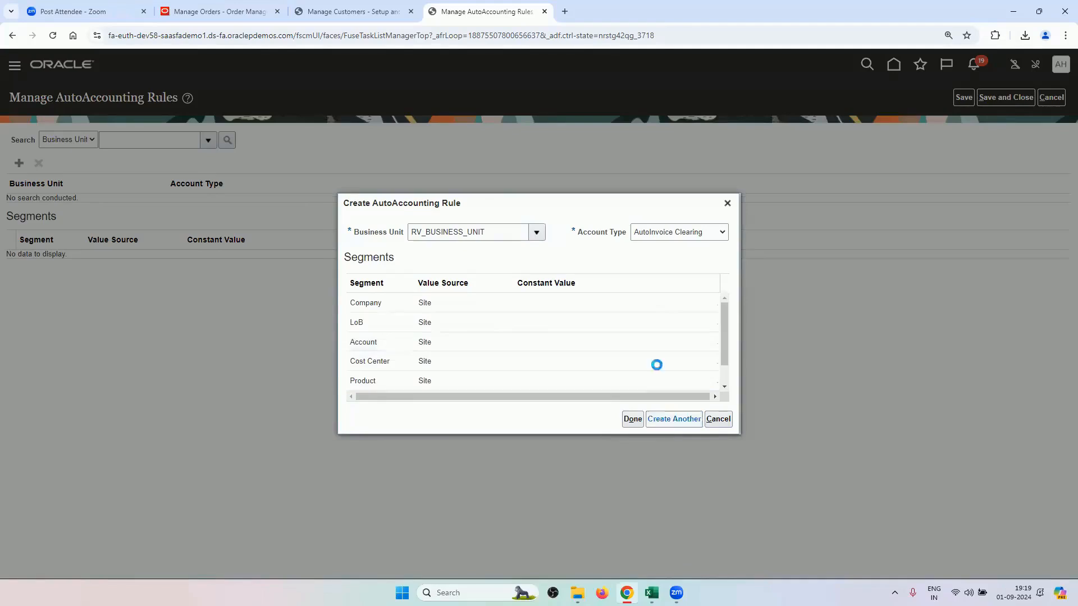
- Create a Bills Receivable rule with Value Source Site for Company and Account, and Transaction Types for LoB
{"action": "left_click", "coordinate": [665, 282]}
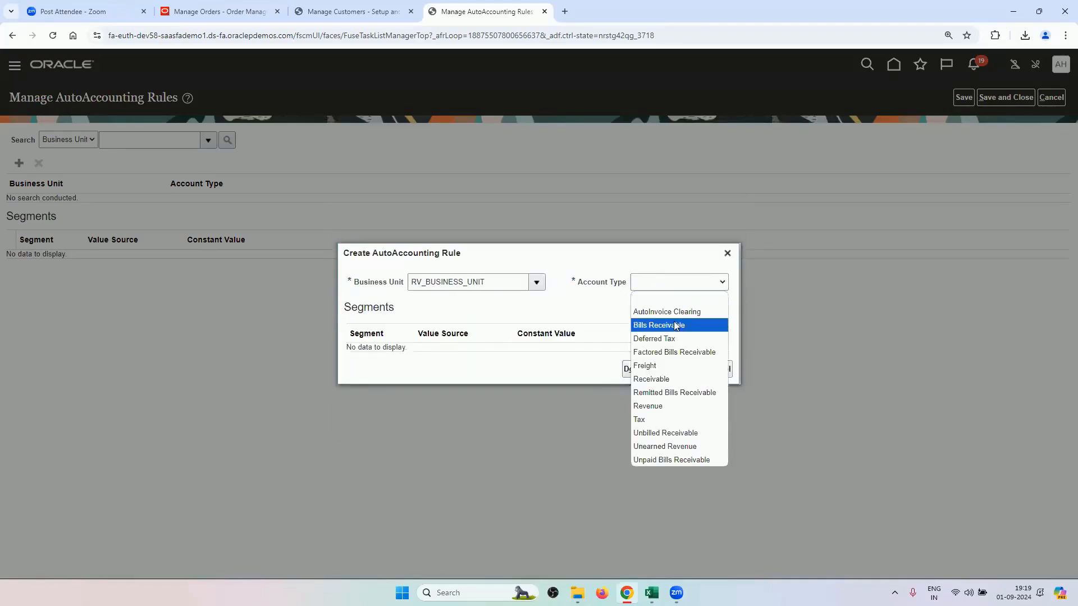
{"action": "left_click", "coordinate": [676, 325]}
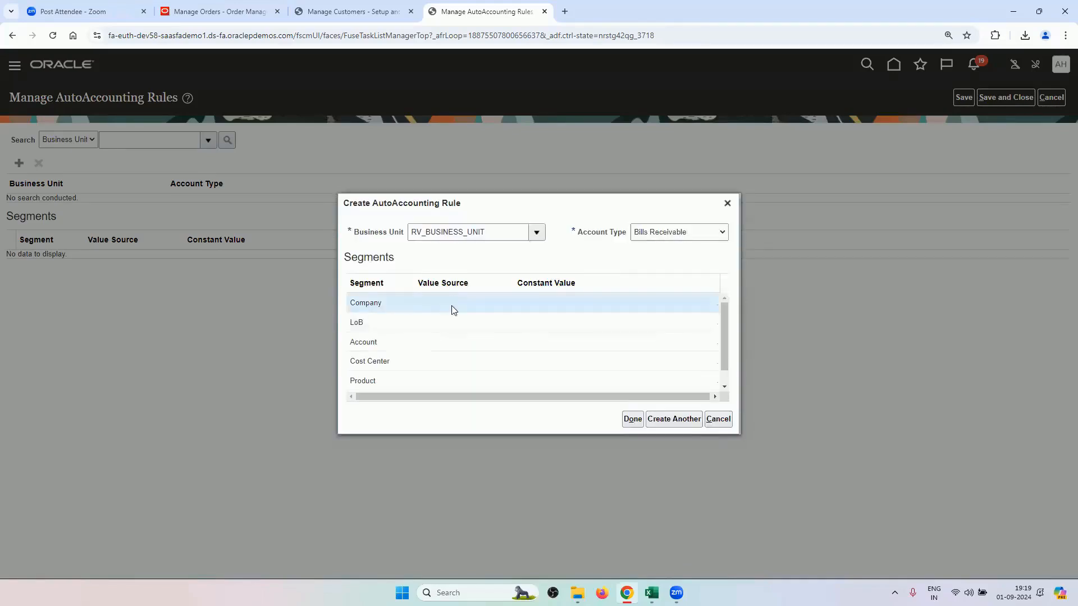
{"action": "left_click", "coordinate": [454, 310]}
{"action": "left_click", "coordinate": [458, 340]}
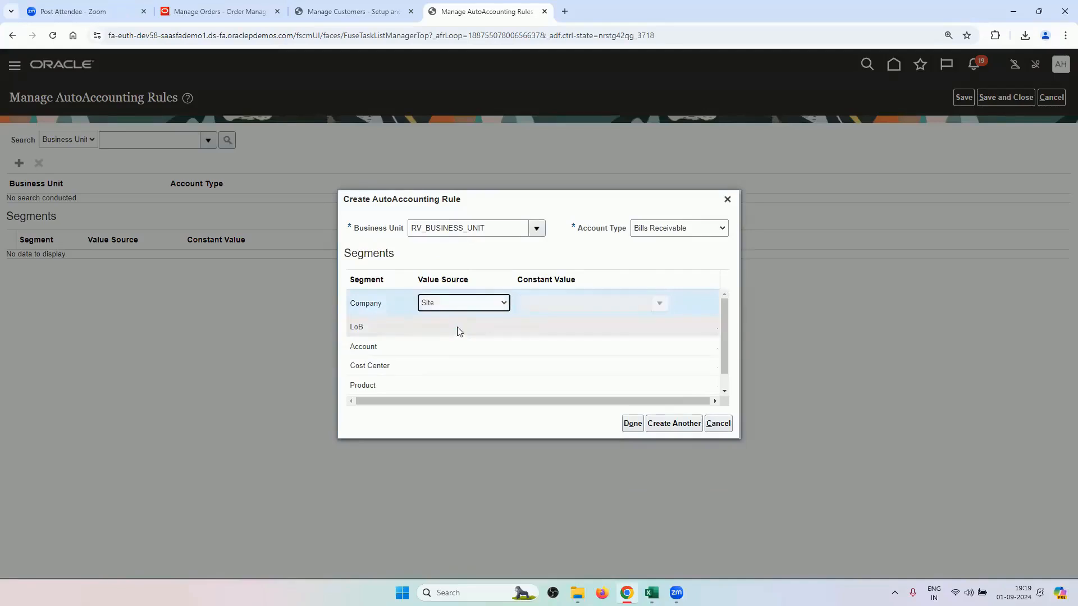
{"action": "left_click", "coordinate": [459, 331]}
{"action": "left_click", "coordinate": [453, 350]}
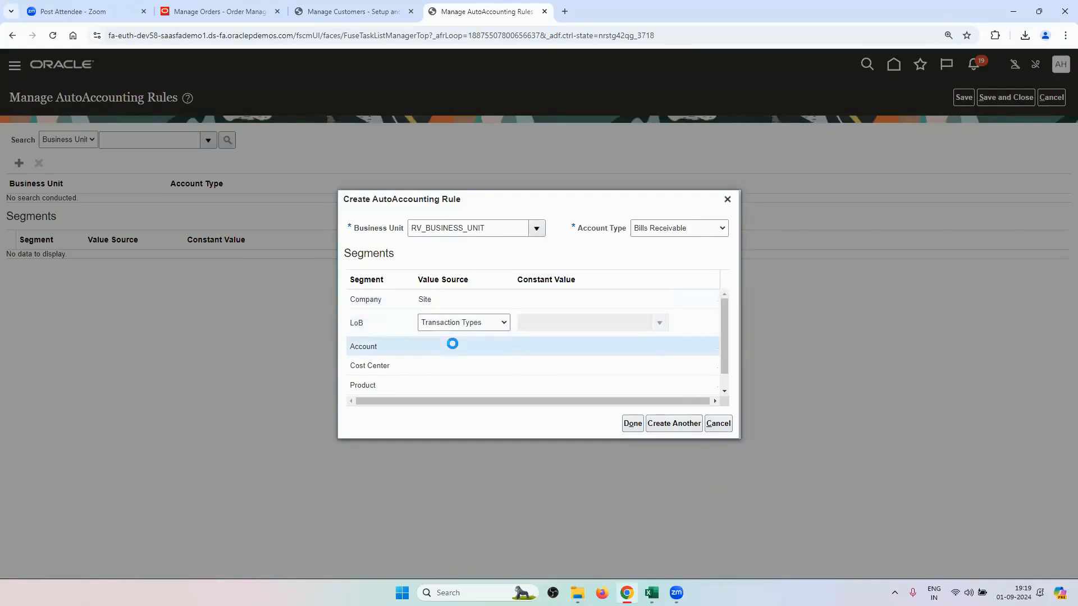
{"action": "left_click", "coordinate": [453, 342]}
{"action": "left_click", "coordinate": [456, 383]}
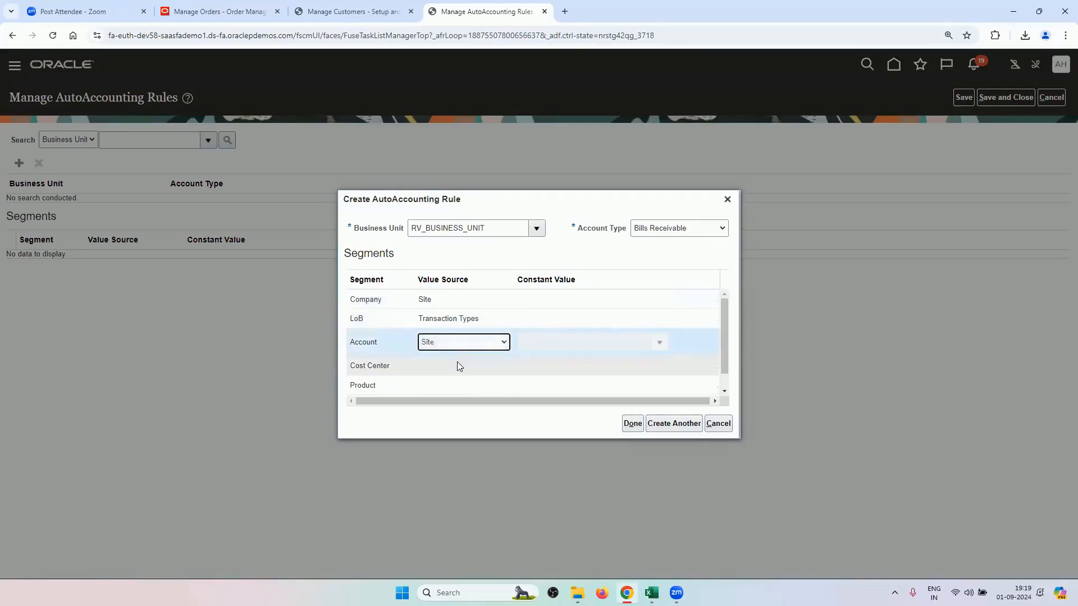
- Set the Bills Receivable rule's Cost Center, Product and Intercompany Value Source to Site and submit it to create another
{"action": "left_click", "coordinate": [456, 365]}
{"action": "left_click", "coordinate": [446, 366]}
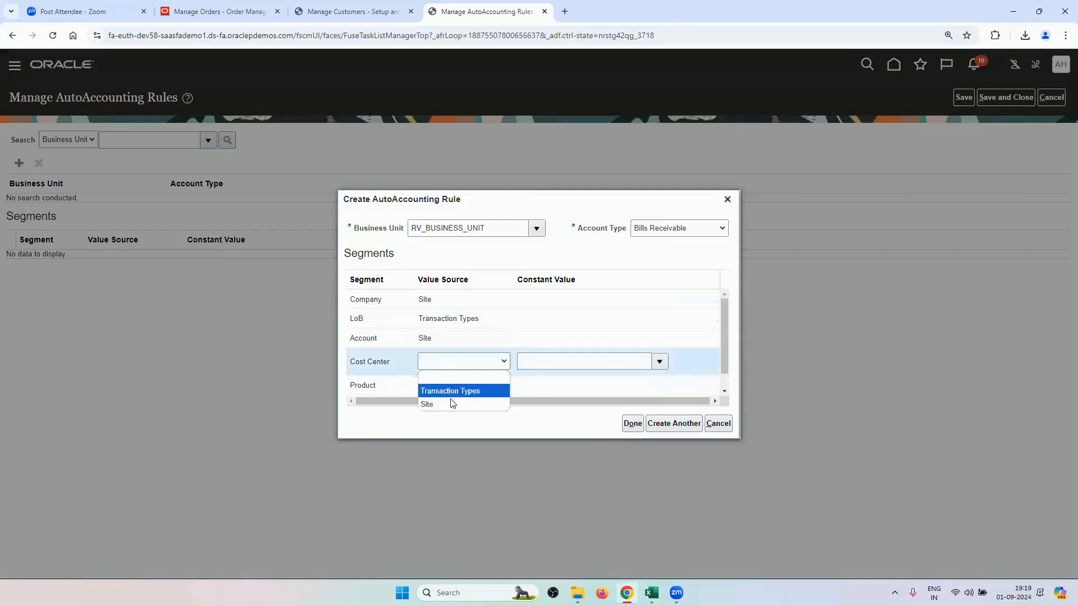
{"action": "left_click", "coordinate": [452, 403]}
{"action": "left_click", "coordinate": [469, 360]}
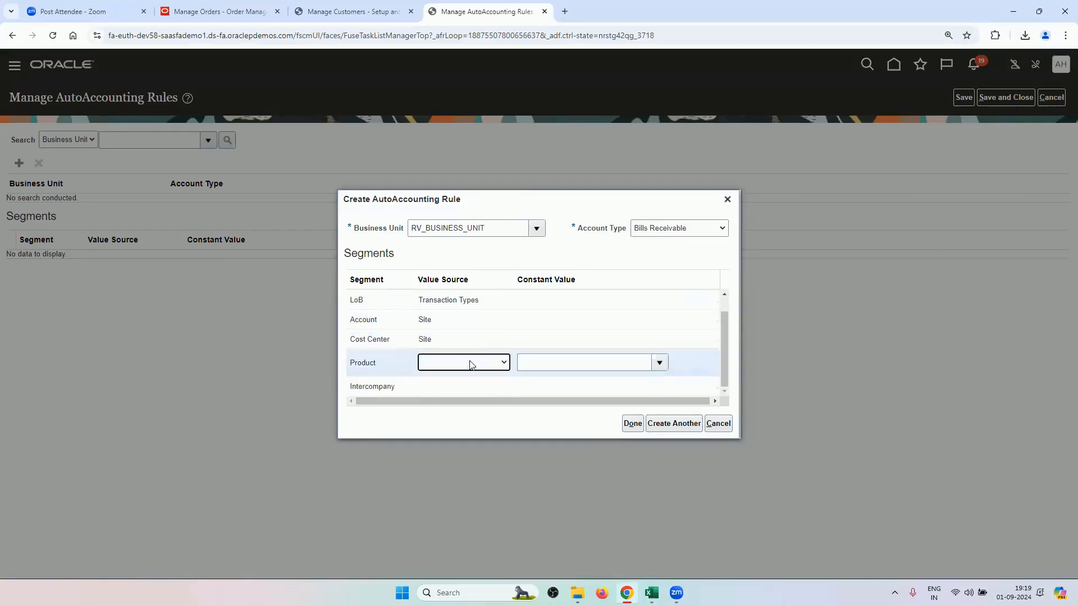
{"action": "left_click", "coordinate": [471, 364]}
{"action": "left_click", "coordinate": [459, 402]}
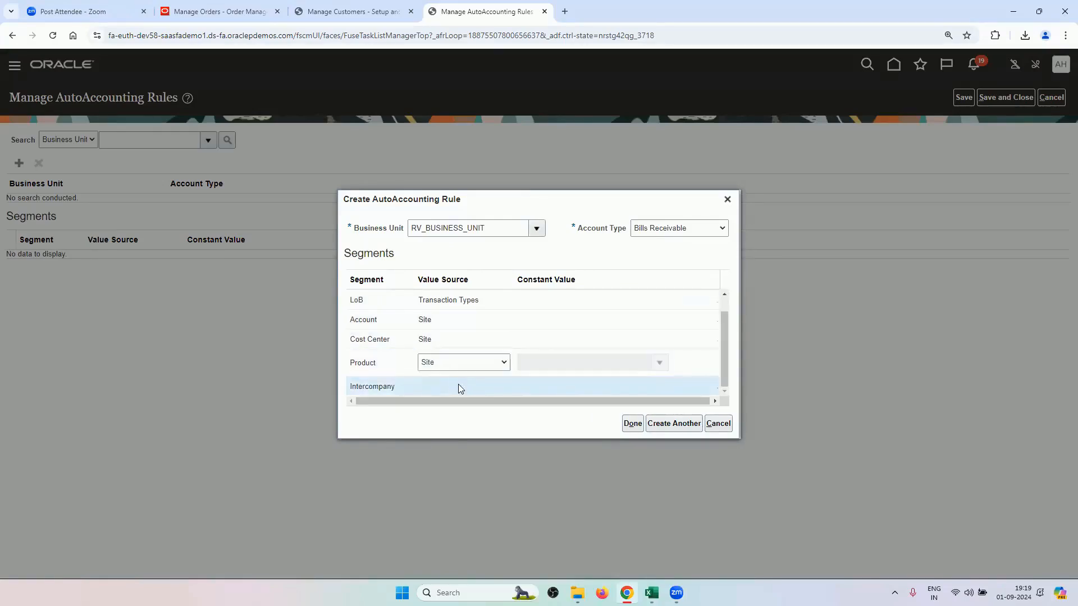
{"action": "left_click", "coordinate": [458, 388]}
{"action": "left_click", "coordinate": [458, 383]}
{"action": "left_click", "coordinate": [457, 429]}
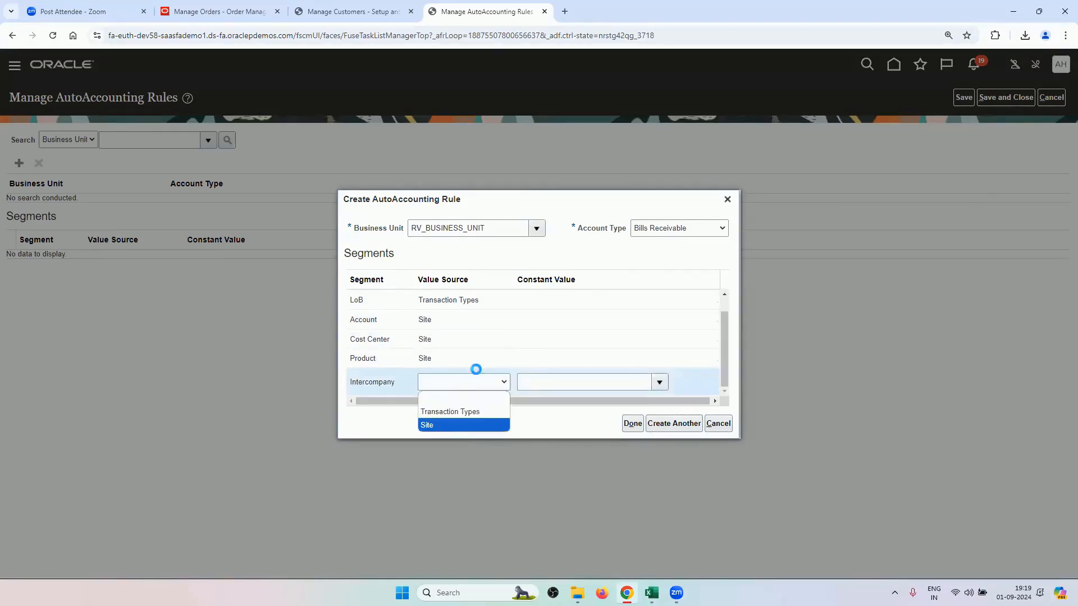
{"action": "left_click", "coordinate": [667, 424]}
- Set the new rule's Account Type to Deferred Tax and the Company, LoB and Account segments' Value Source to Site
{"action": "left_click", "coordinate": [669, 287]}
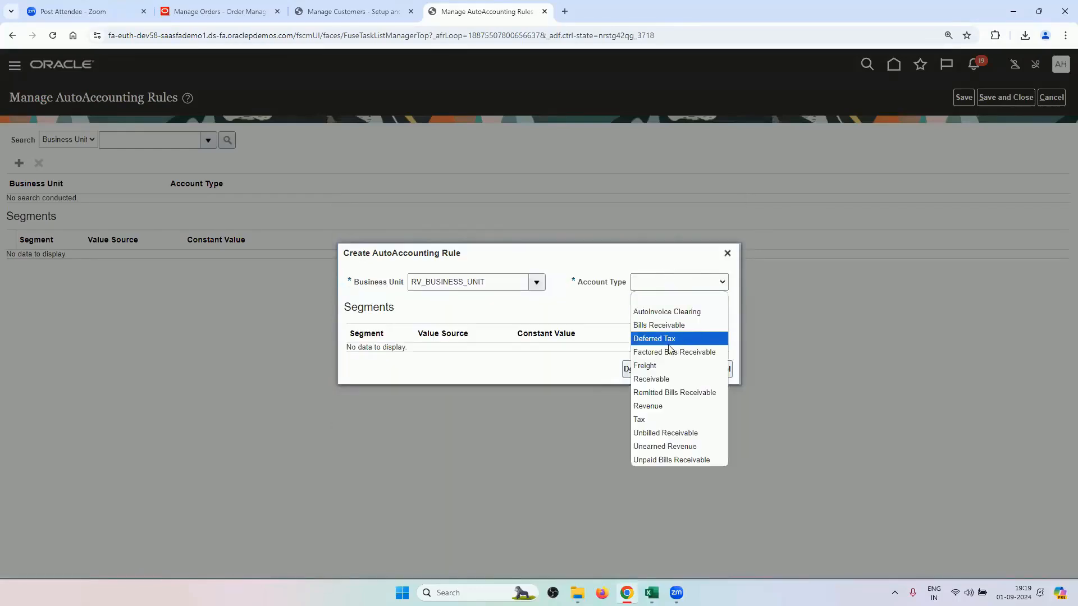
{"action": "left_click", "coordinate": [662, 337]}
{"action": "left_click", "coordinate": [443, 303]}
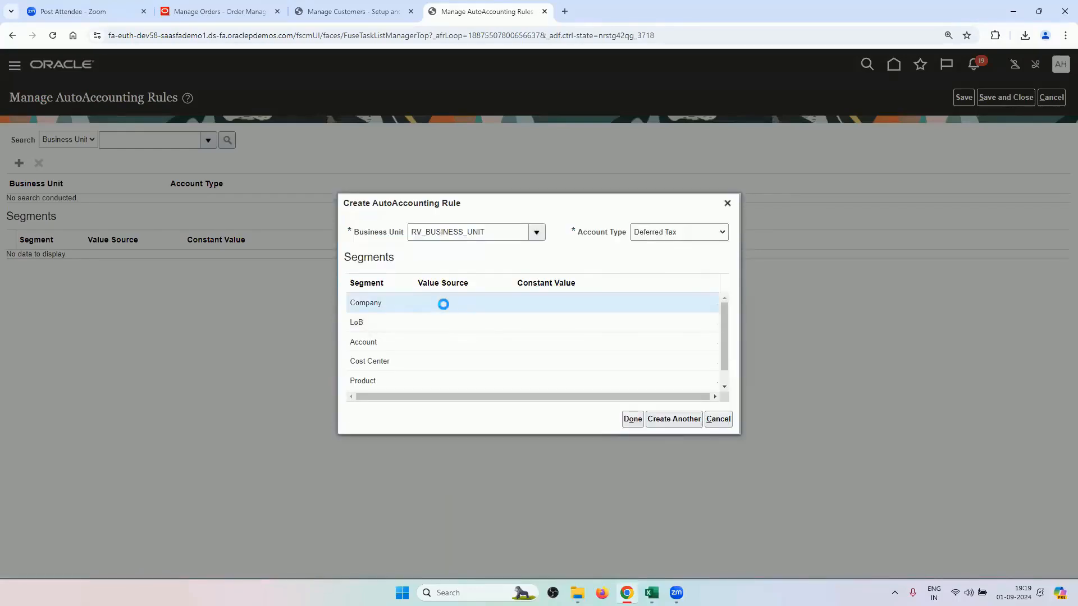
{"action": "left_click", "coordinate": [450, 304]}
{"action": "left_click", "coordinate": [454, 372]}
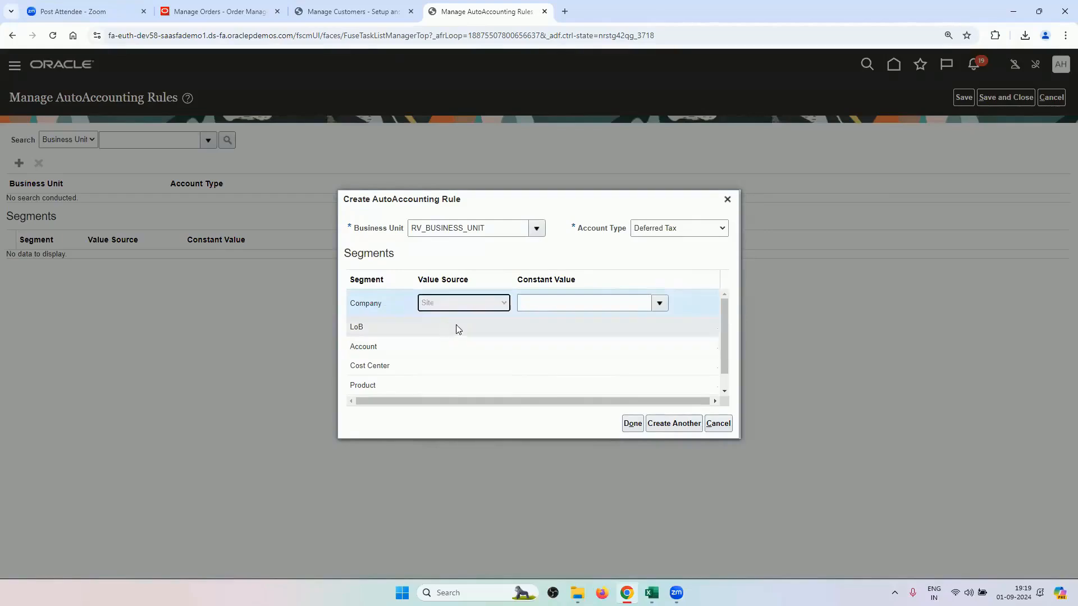
{"action": "left_click", "coordinate": [455, 325]}
{"action": "left_click", "coordinate": [457, 323]}
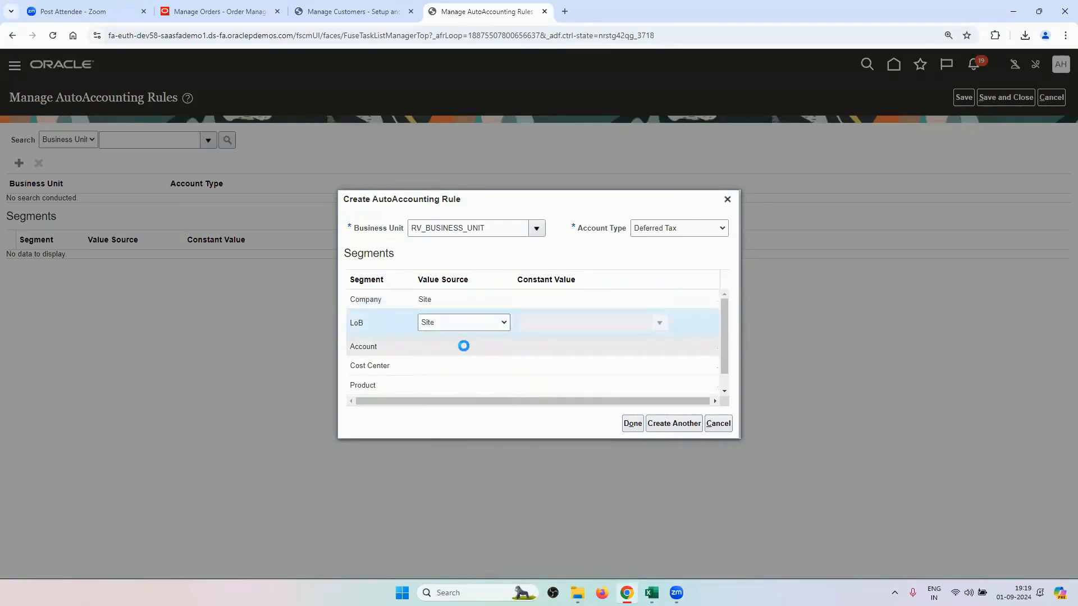
{"action": "left_click", "coordinate": [462, 344]}
{"action": "left_click", "coordinate": [464, 343]}
{"action": "left_click", "coordinate": [457, 414]}
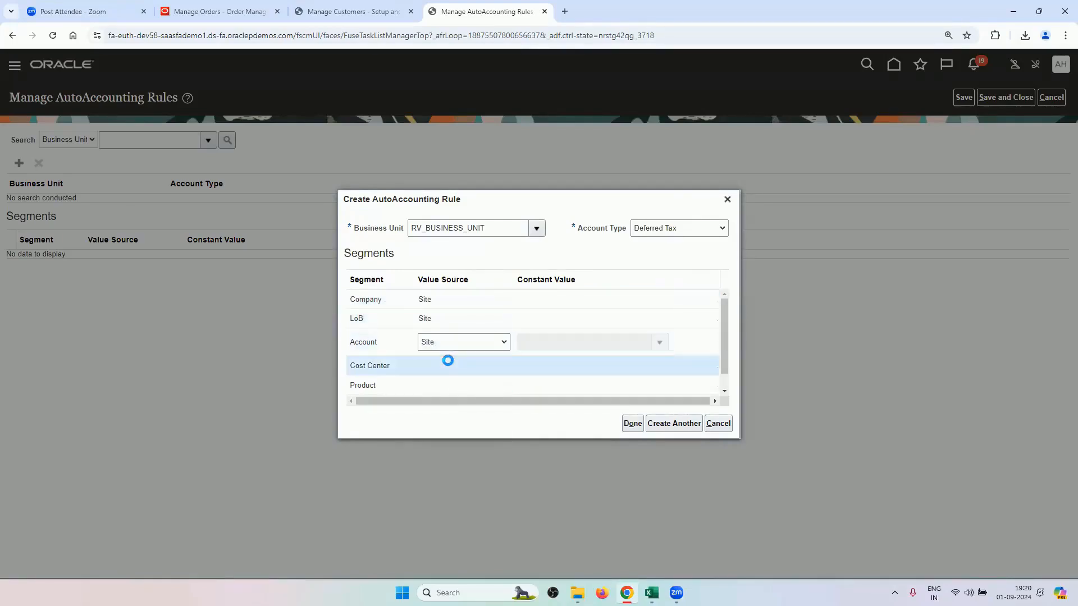
- Set the Deferred Tax rule's Cost Center, Product and Intercompany Value Source to Site and submit it to create another
{"action": "left_click", "coordinate": [448, 362]}
{"action": "left_click", "coordinate": [448, 361]}
{"action": "left_click", "coordinate": [448, 433]}
{"action": "left_click", "coordinate": [463, 388]}
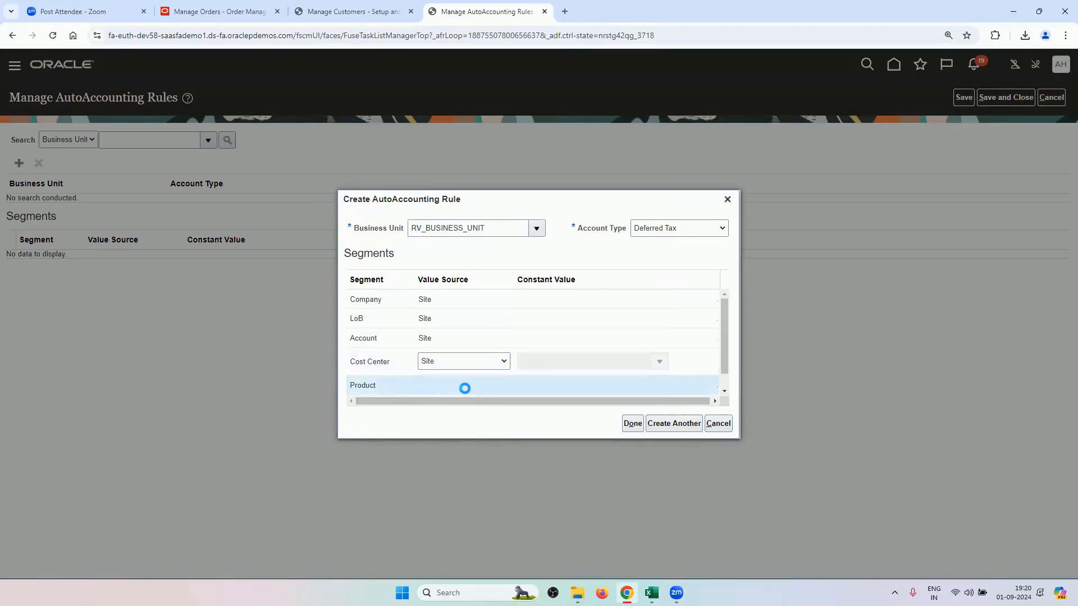
{"action": "left_click", "coordinate": [464, 381]}
{"action": "left_click", "coordinate": [458, 435]}
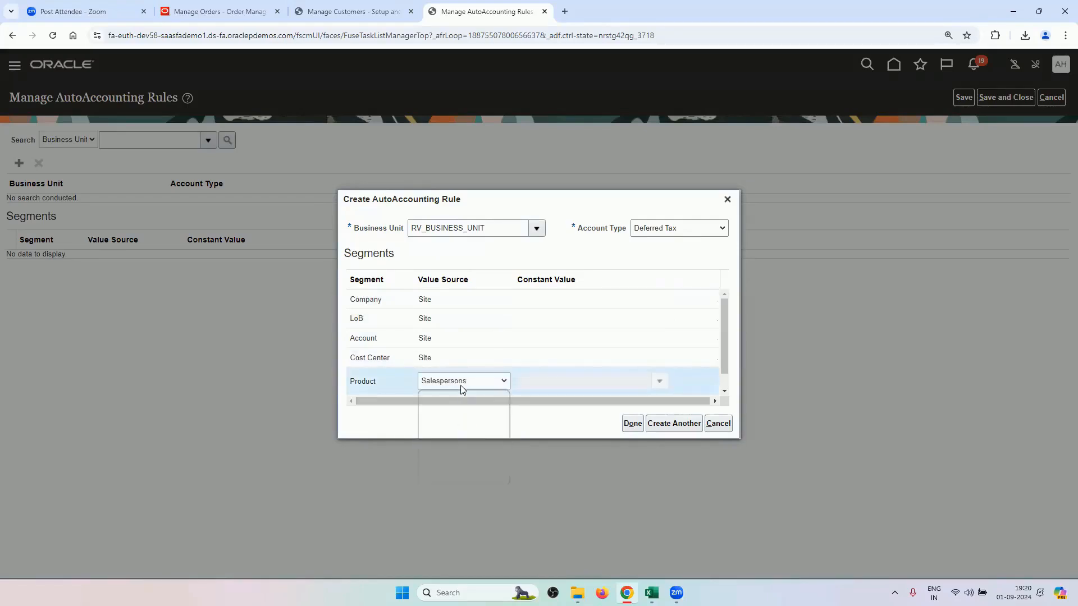
{"action": "left_click", "coordinate": [464, 381]}
{"action": "left_click", "coordinate": [449, 451]}
{"action": "left_click", "coordinate": [463, 387]}
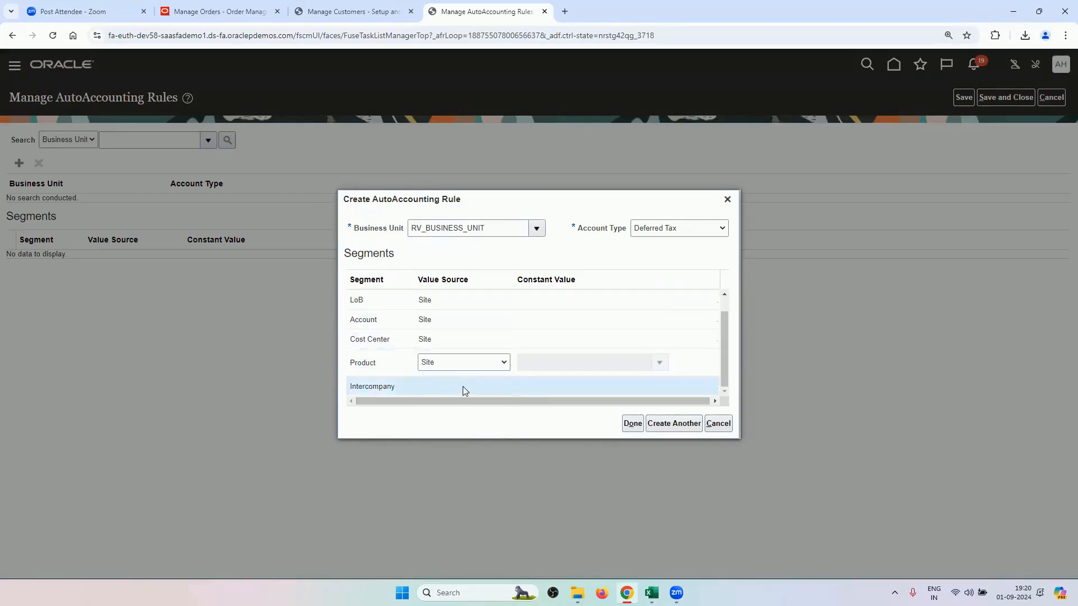
{"action": "left_click", "coordinate": [462, 385]}
{"action": "left_click", "coordinate": [452, 452]}
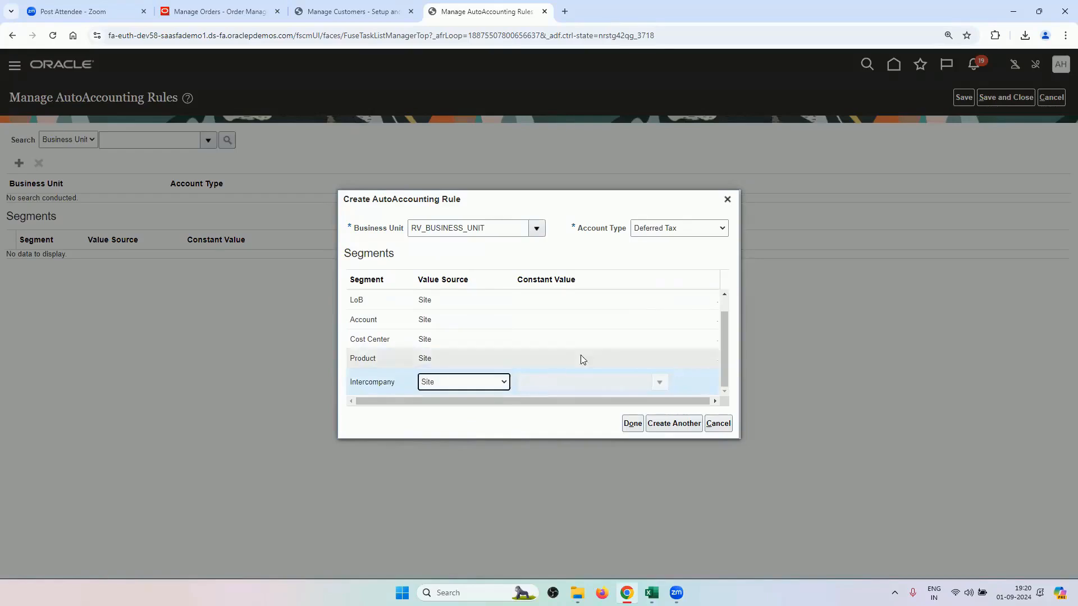
{"action": "left_click", "coordinate": [659, 430]}
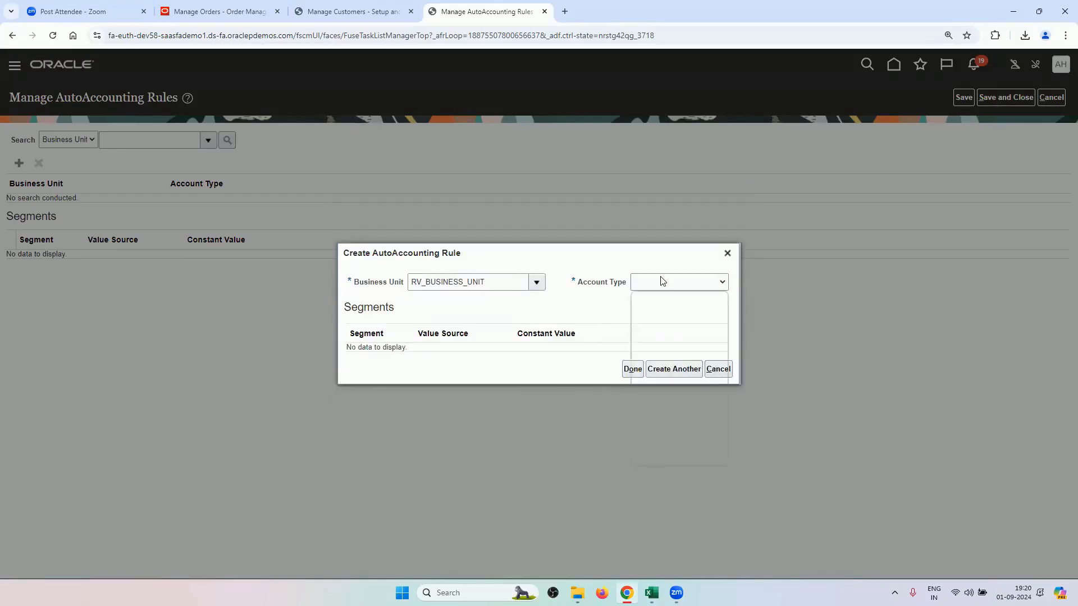
- Set the new rule's Account Type to Factored Bills Receivable and the Company, LoB and Account segments' Value Source to Site
{"action": "left_click", "coordinate": [670, 352]}
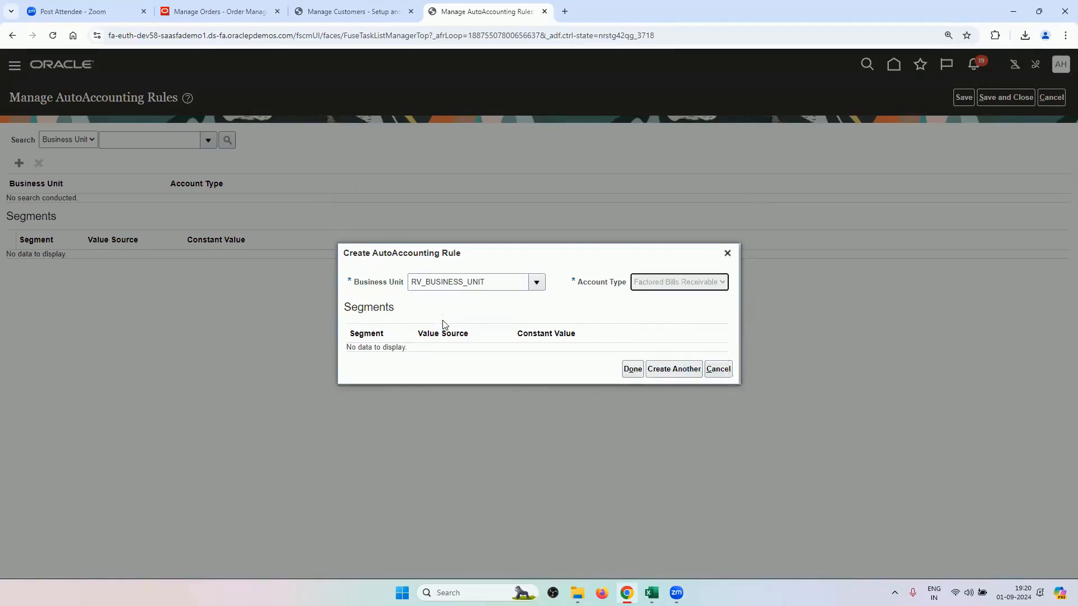
{"action": "left_click", "coordinate": [447, 303]}
{"action": "left_click", "coordinate": [449, 308]}
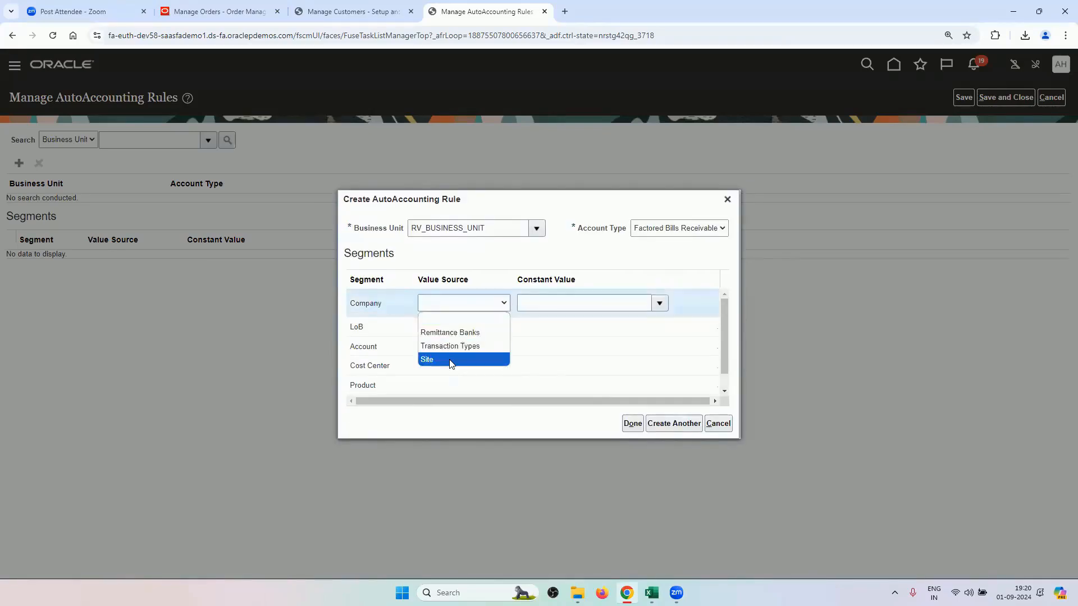
{"action": "left_click", "coordinate": [449, 360]}
{"action": "left_click", "coordinate": [453, 323]}
{"action": "left_click", "coordinate": [452, 322]}
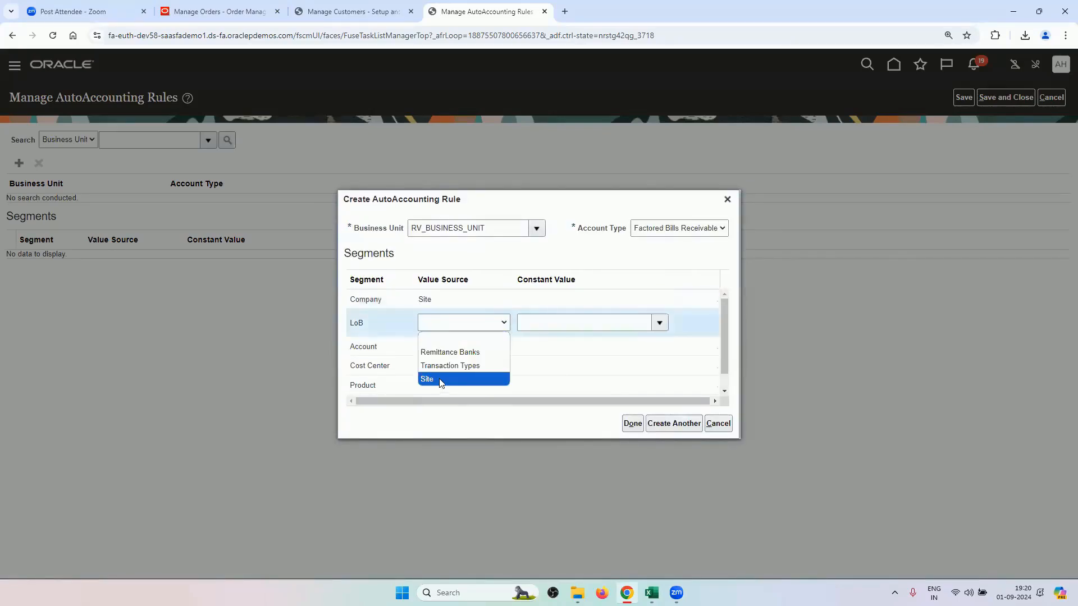
{"action": "left_click", "coordinate": [441, 380]}
{"action": "left_click", "coordinate": [445, 343]}
{"action": "left_click", "coordinate": [447, 342]}
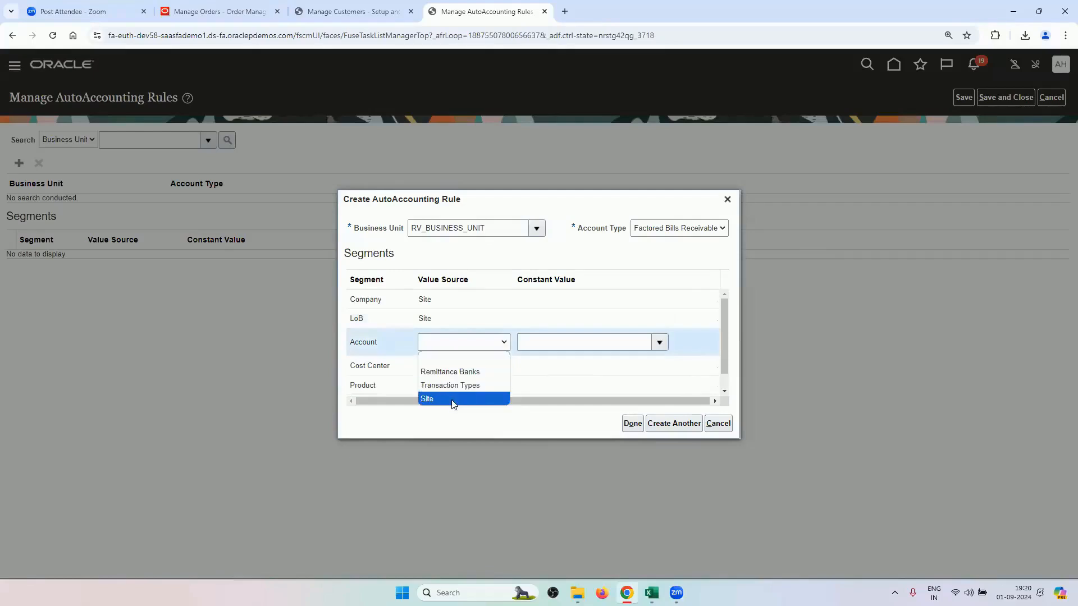
{"action": "left_click", "coordinate": [454, 399]}
- Set the Factored Bills Receivable rule's Cost Center, Product and Intercompany Value Source to Site and submit it to create another
{"action": "left_click", "coordinate": [452, 368]}
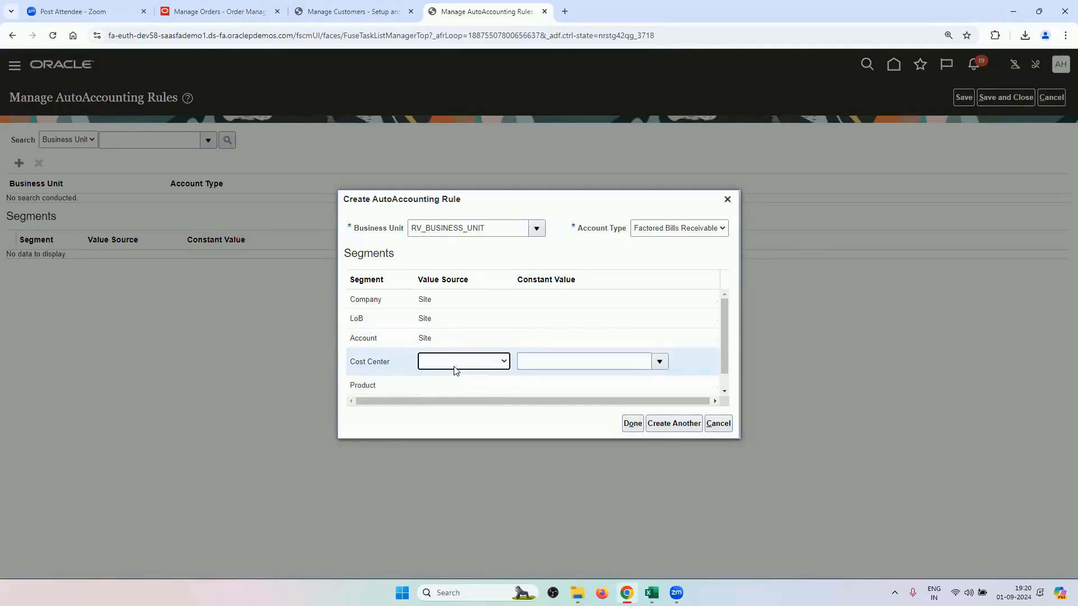
{"action": "left_click", "coordinate": [454, 366]}
{"action": "left_click", "coordinate": [461, 417]}
{"action": "left_click", "coordinate": [448, 382]}
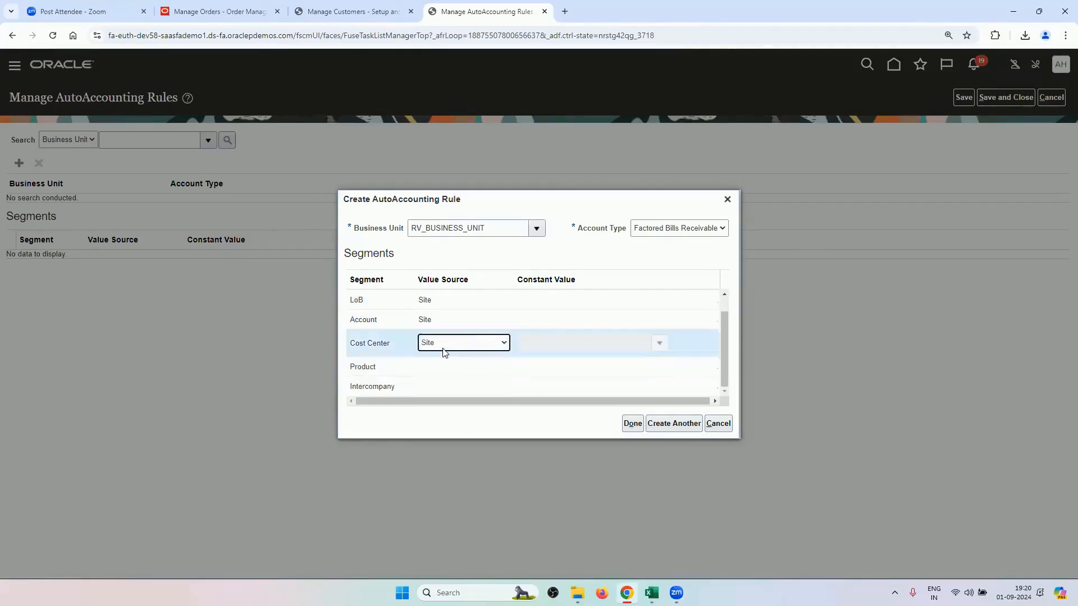
{"action": "left_click", "coordinate": [447, 362]}
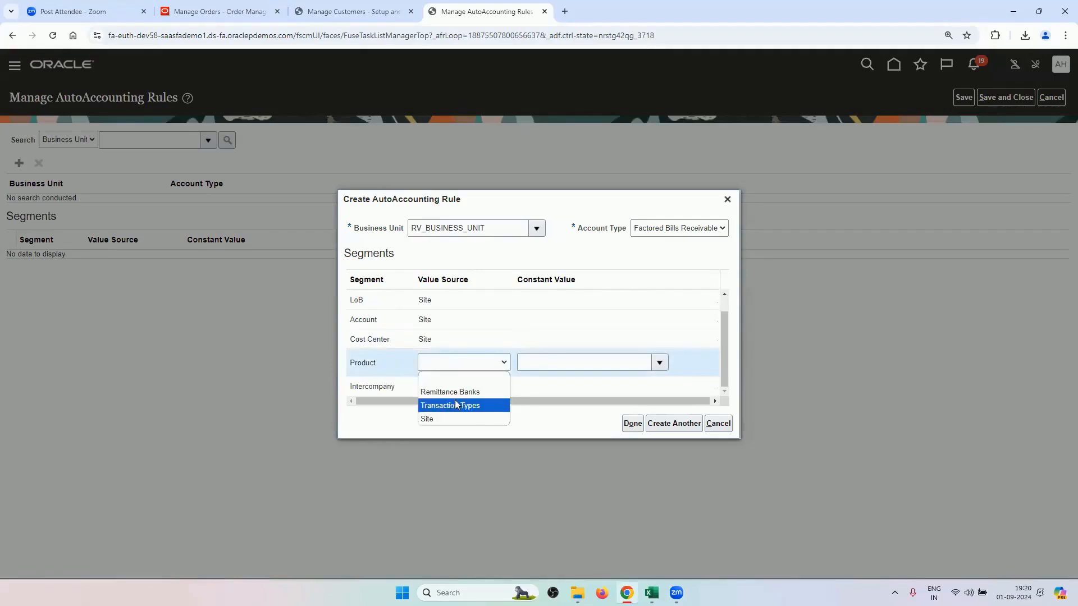
{"action": "left_click", "coordinate": [459, 418]}
{"action": "left_click", "coordinate": [453, 385]}
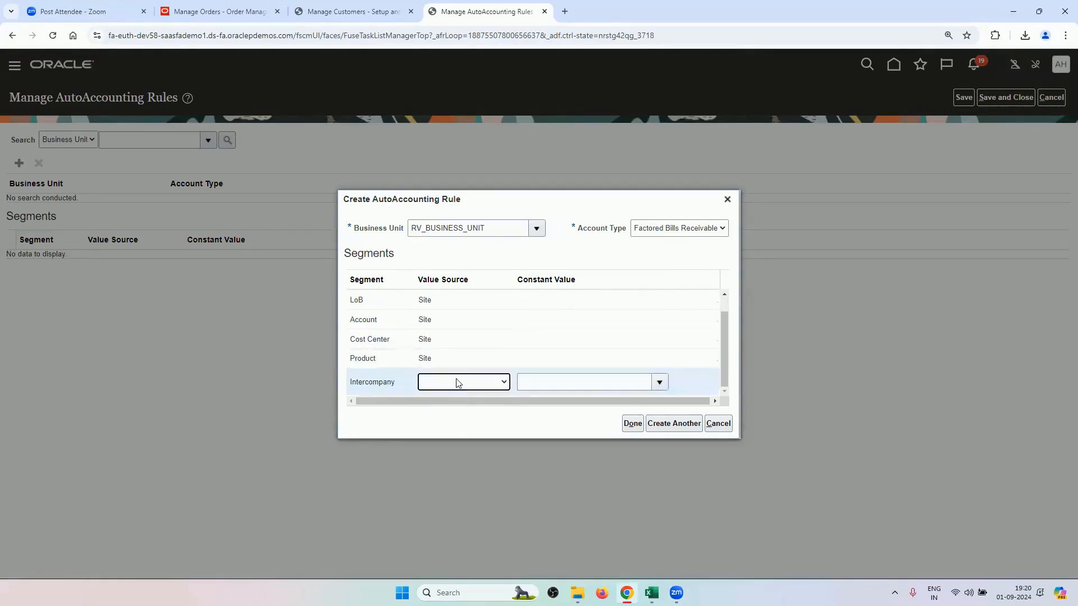
{"action": "left_click", "coordinate": [457, 381]}
{"action": "left_click", "coordinate": [428, 438]}
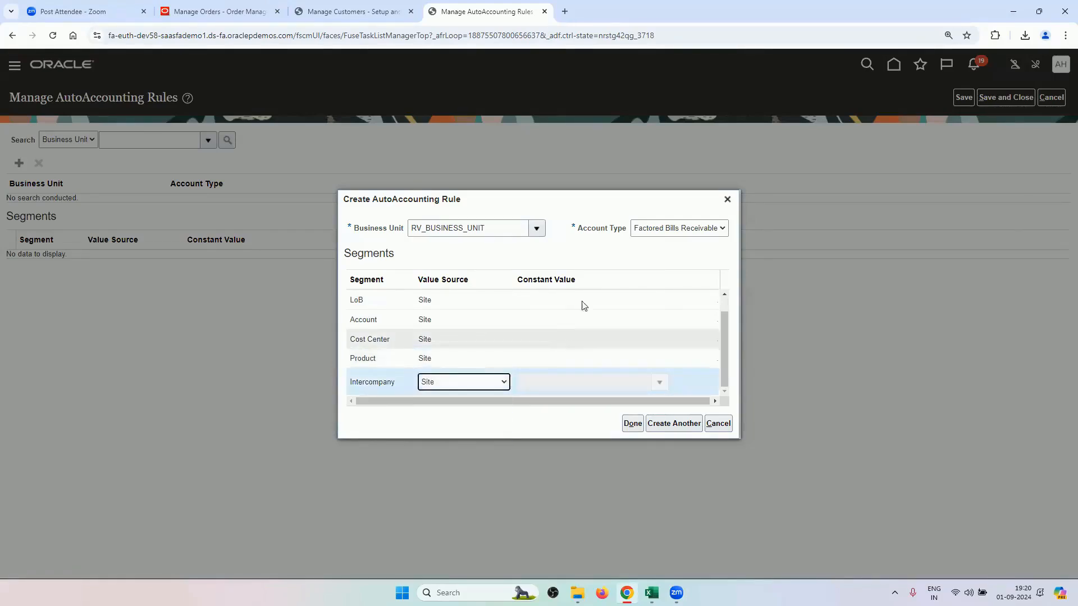
{"action": "left_click", "coordinate": [660, 421]}
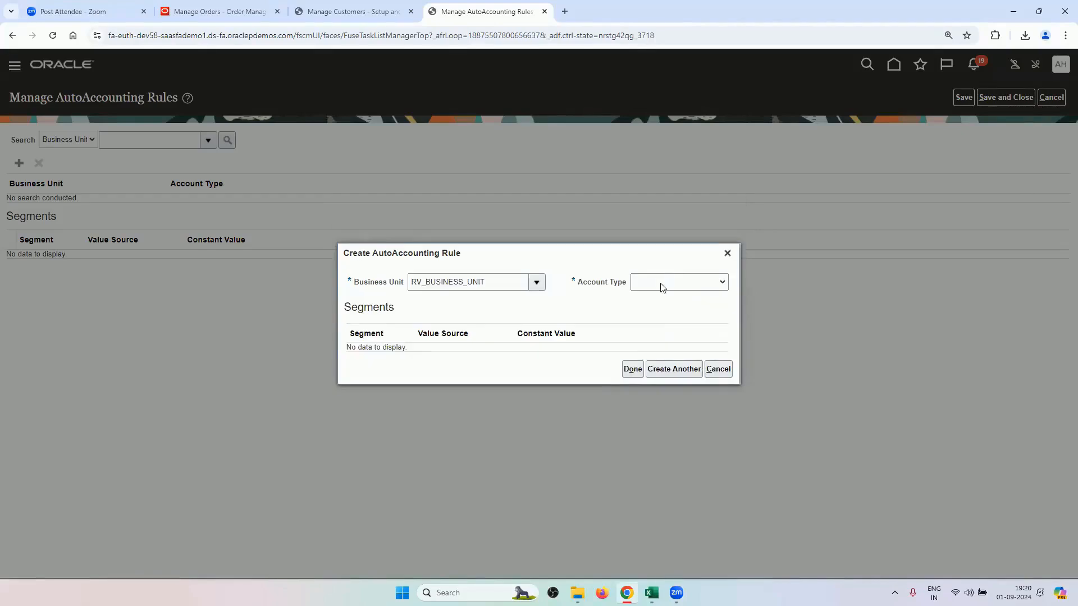
- Set the new rule's Account Type to Freight and the Company, LoB and Account segments' Value Source to Site
{"action": "left_click", "coordinate": [662, 283]}
{"action": "left_click", "coordinate": [644, 365]}
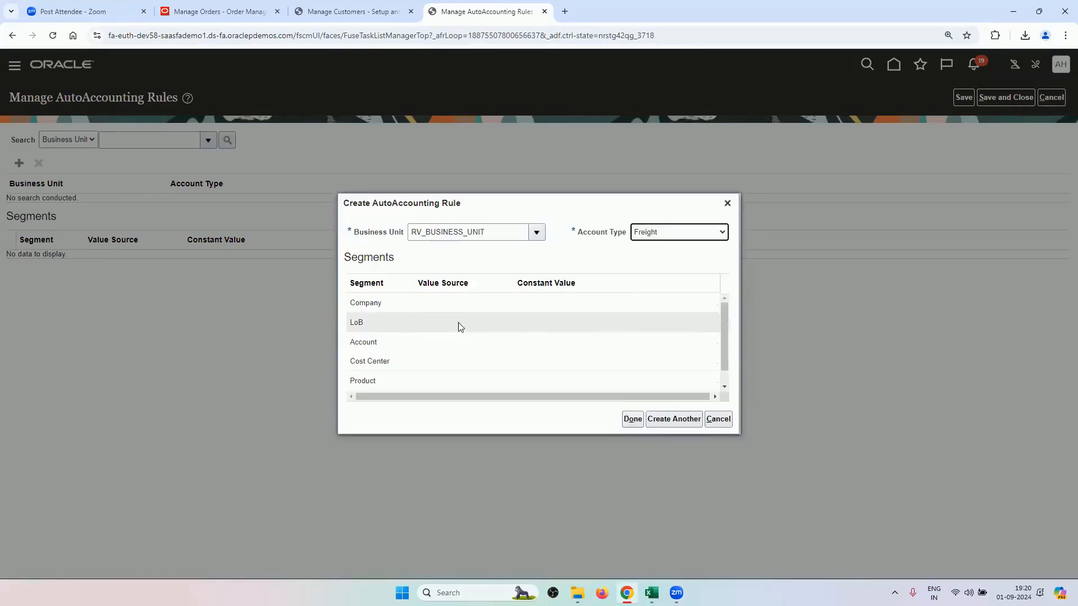
{"action": "left_click", "coordinate": [447, 301]}
{"action": "left_click", "coordinate": [448, 303]}
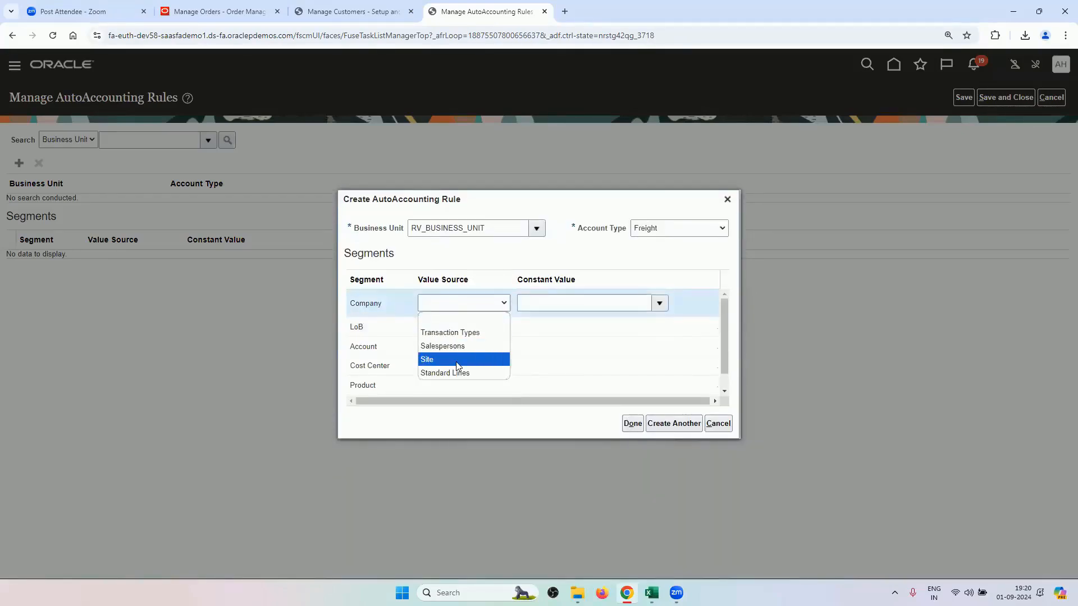
{"action": "left_click", "coordinate": [453, 359]}
{"action": "left_click", "coordinate": [459, 326]}
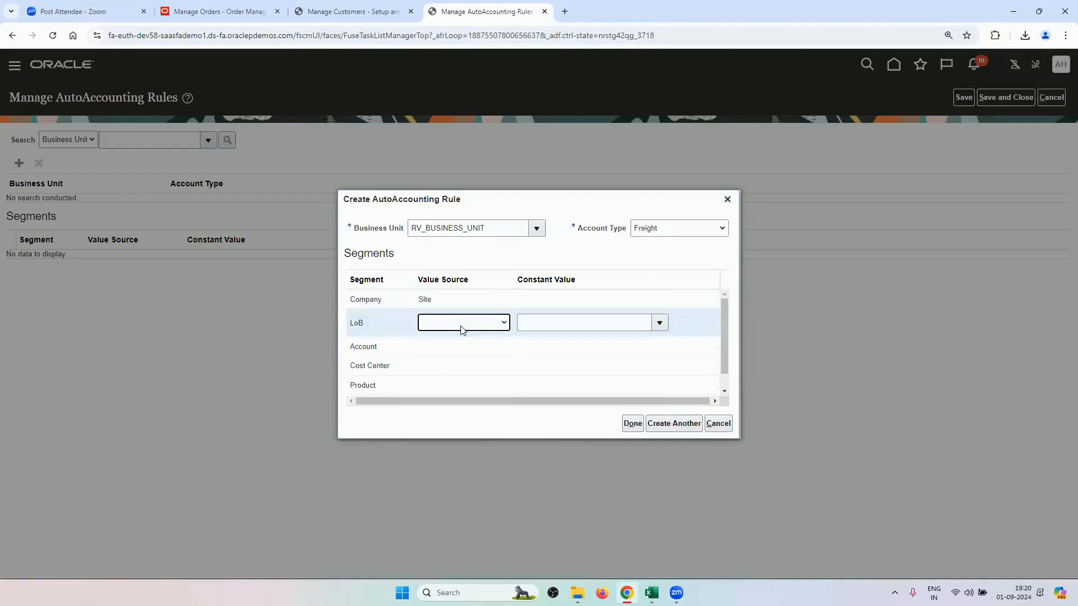
{"action": "left_click", "coordinate": [462, 324]}
{"action": "left_click", "coordinate": [463, 380]}
{"action": "left_click", "coordinate": [465, 342]}
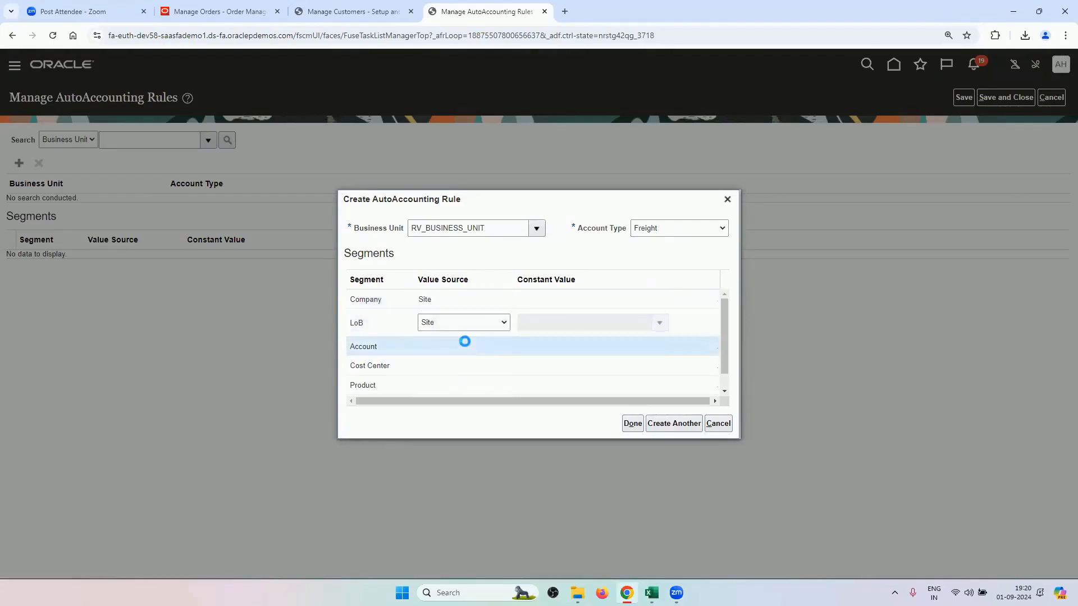
{"action": "left_click", "coordinate": [466, 344]}
{"action": "left_click", "coordinate": [459, 395]}
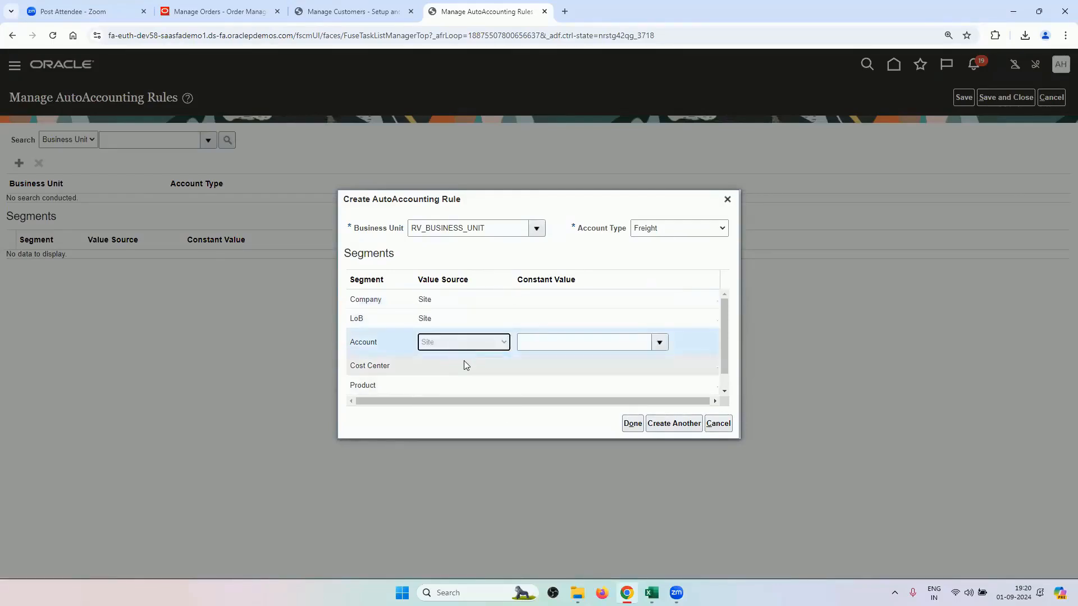
- Set the Freight rule's Cost Center, Product and Intercompany Value Source to Site and submit it to create another
{"action": "left_click", "coordinate": [464, 360]}
{"action": "left_click", "coordinate": [464, 365]}
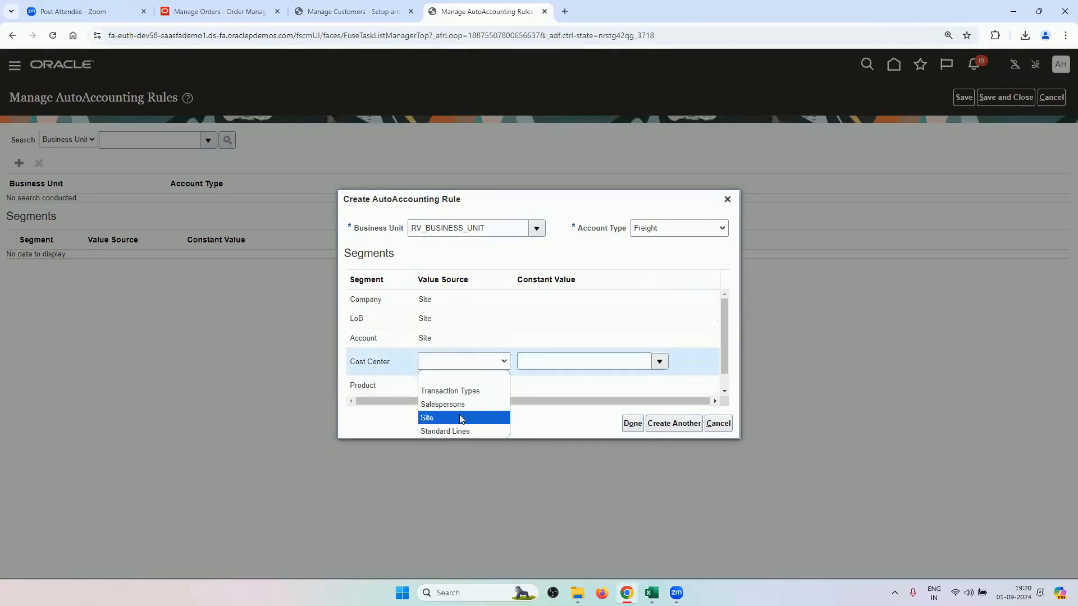
{"action": "left_click", "coordinate": [464, 416]}
{"action": "left_click", "coordinate": [465, 366]}
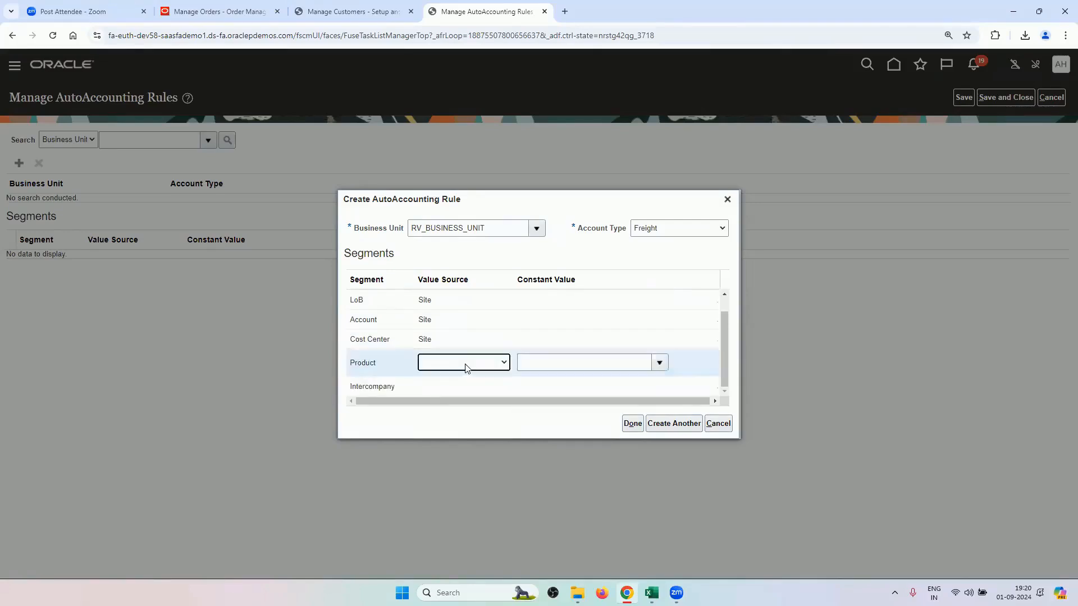
{"action": "left_click", "coordinate": [464, 362]}
{"action": "left_click", "coordinate": [456, 419]}
{"action": "left_click", "coordinate": [459, 379]}
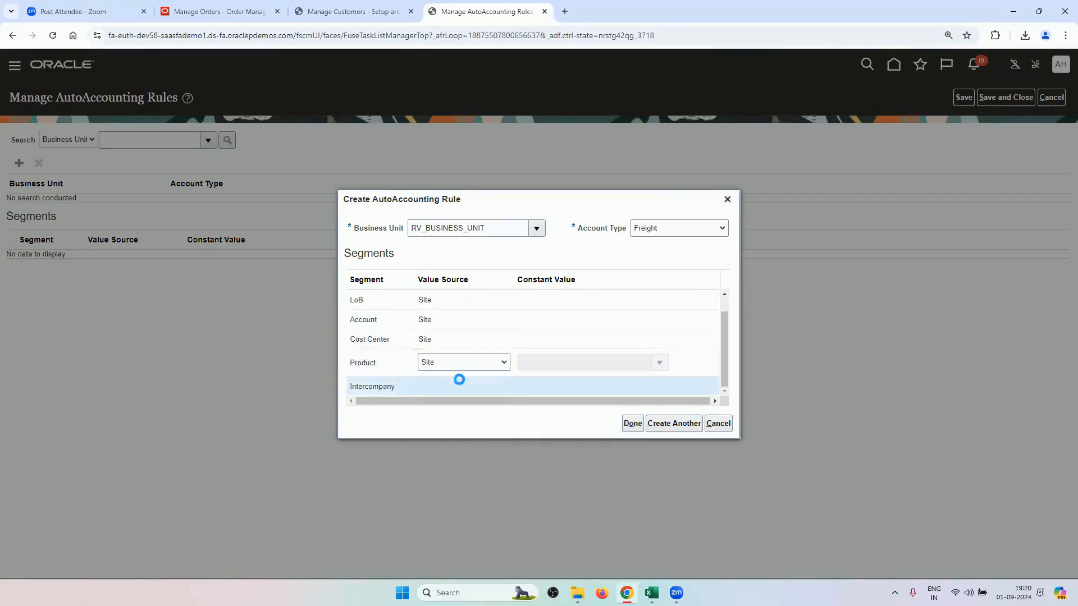
{"action": "left_click", "coordinate": [459, 386]}
{"action": "left_click", "coordinate": [460, 388]}
{"action": "left_click", "coordinate": [446, 435]}
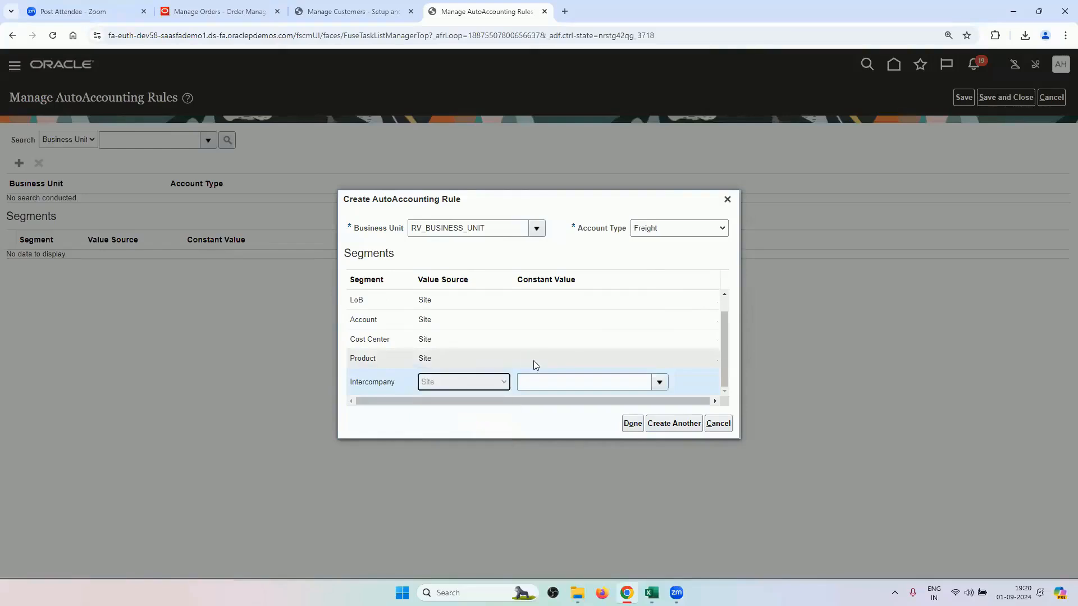
{"action": "left_click", "coordinate": [670, 425]}
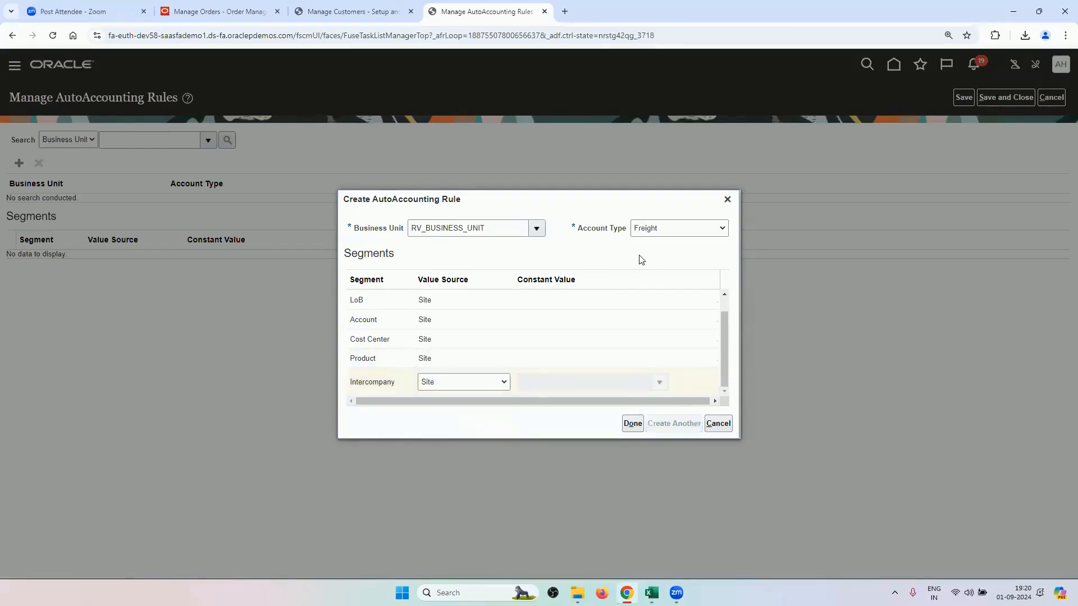
- Set the new rule's Account Type to Receivable and the Company, LoB and Account segments' Value Source to Site
{"action": "left_click", "coordinate": [646, 282]}
{"action": "left_click", "coordinate": [676, 381]}
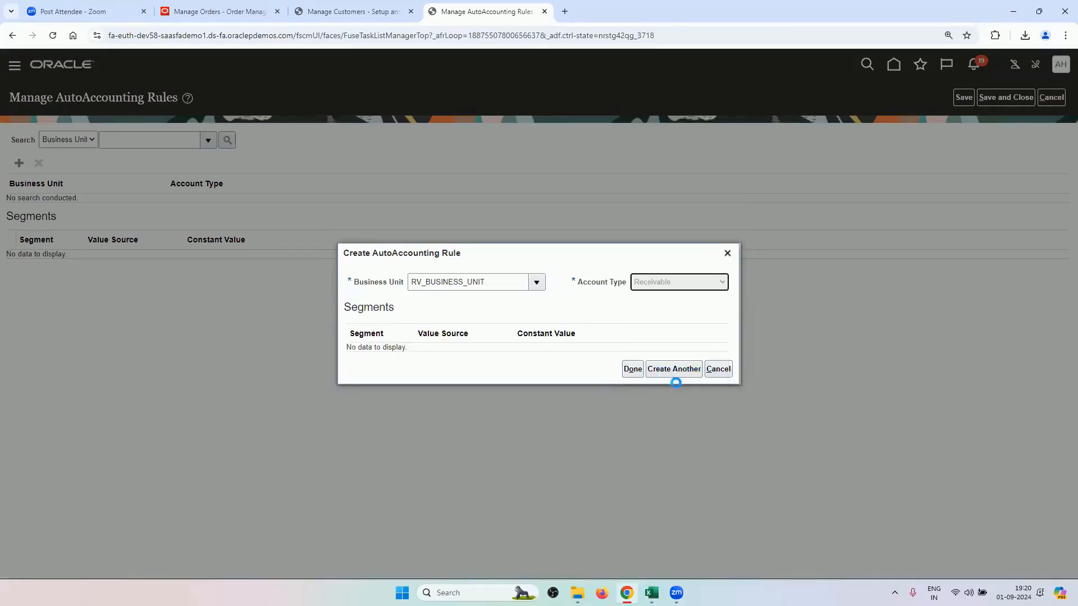
{"action": "left_click", "coordinate": [466, 301]}
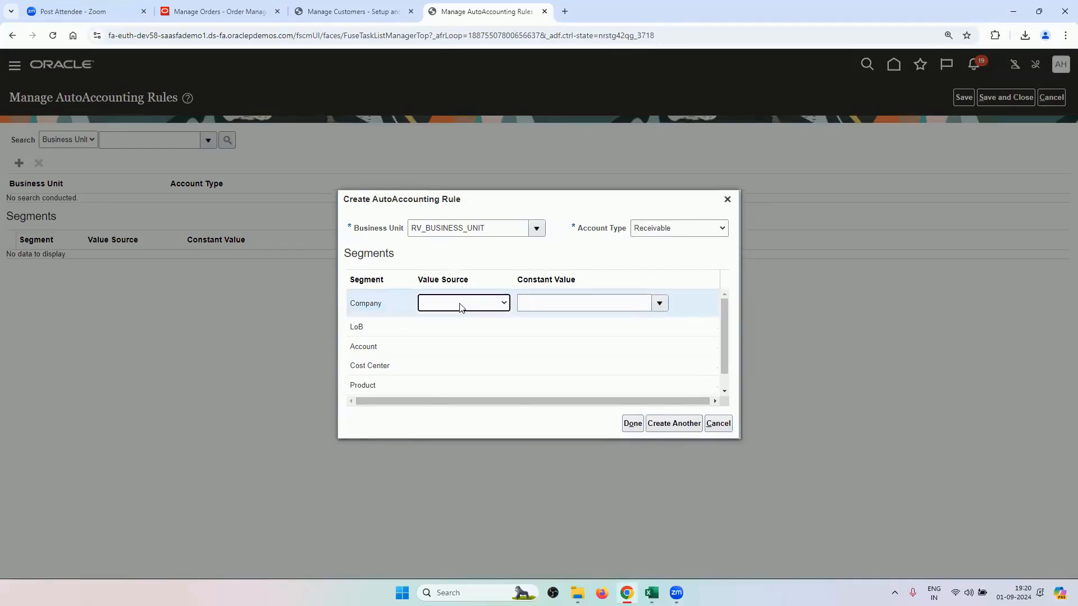
{"action": "left_click", "coordinate": [457, 305]}
{"action": "left_click", "coordinate": [456, 355]}
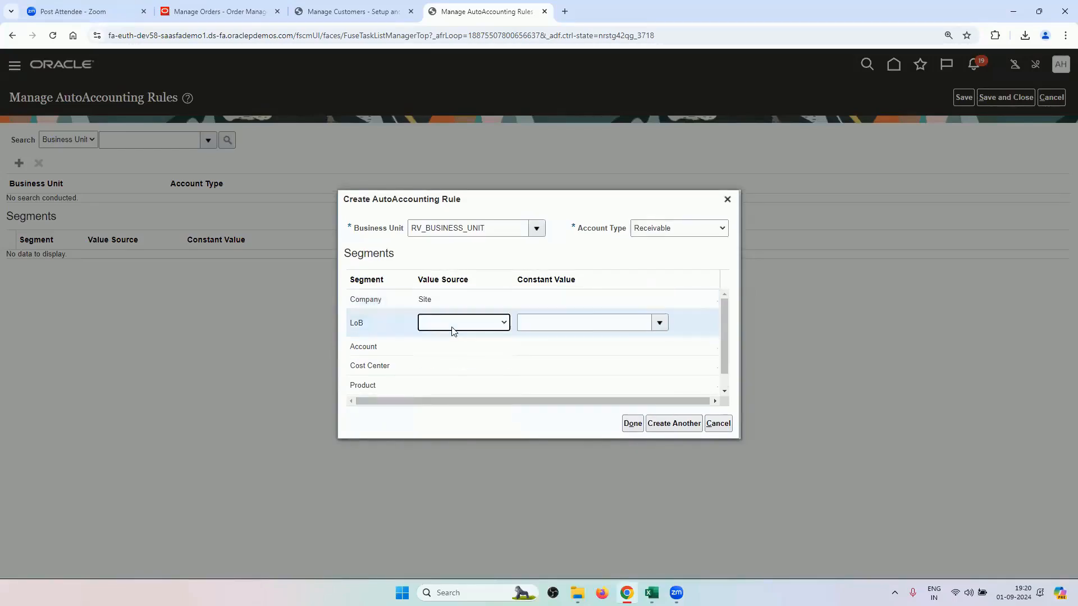
{"action": "left_click", "coordinate": [453, 324]}
{"action": "left_click", "coordinate": [450, 376]}
{"action": "left_click", "coordinate": [445, 347]}
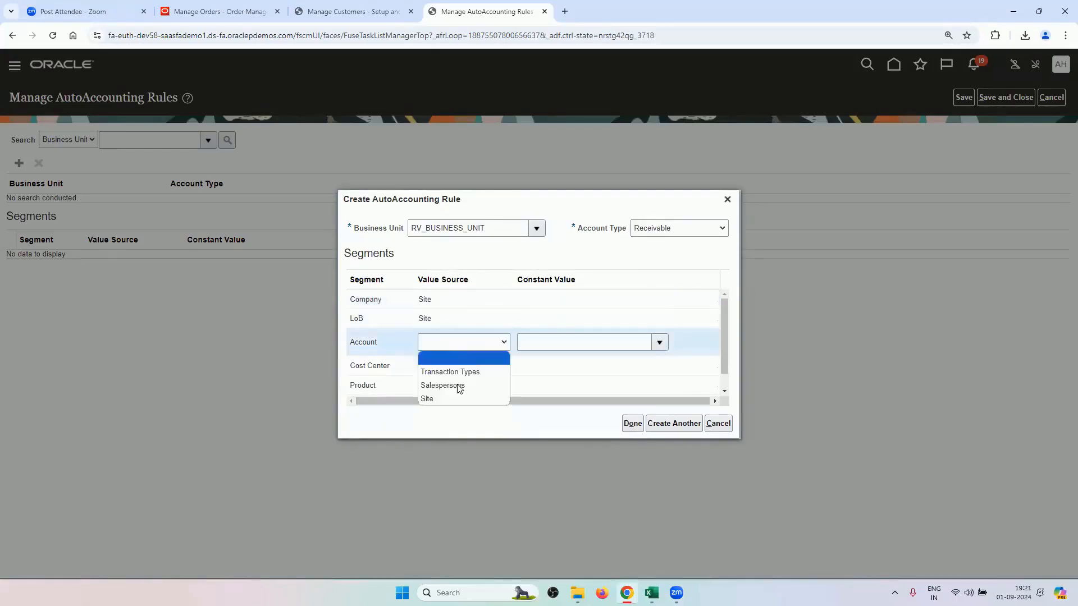
{"action": "left_click", "coordinate": [451, 396]}
- Set the Receivable rule's Cost Center, Product and Intercompany Value Source to Site and submit it to create another
{"action": "left_click", "coordinate": [447, 361]}
{"action": "left_click", "coordinate": [450, 365]}
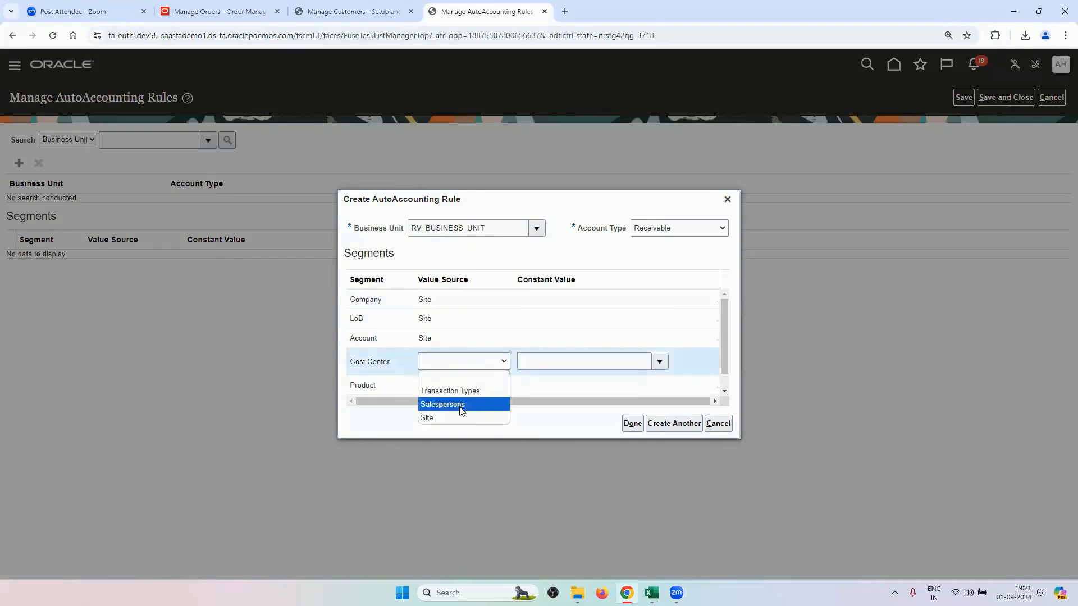
{"action": "left_click", "coordinate": [462, 416]}
{"action": "left_click", "coordinate": [461, 391]}
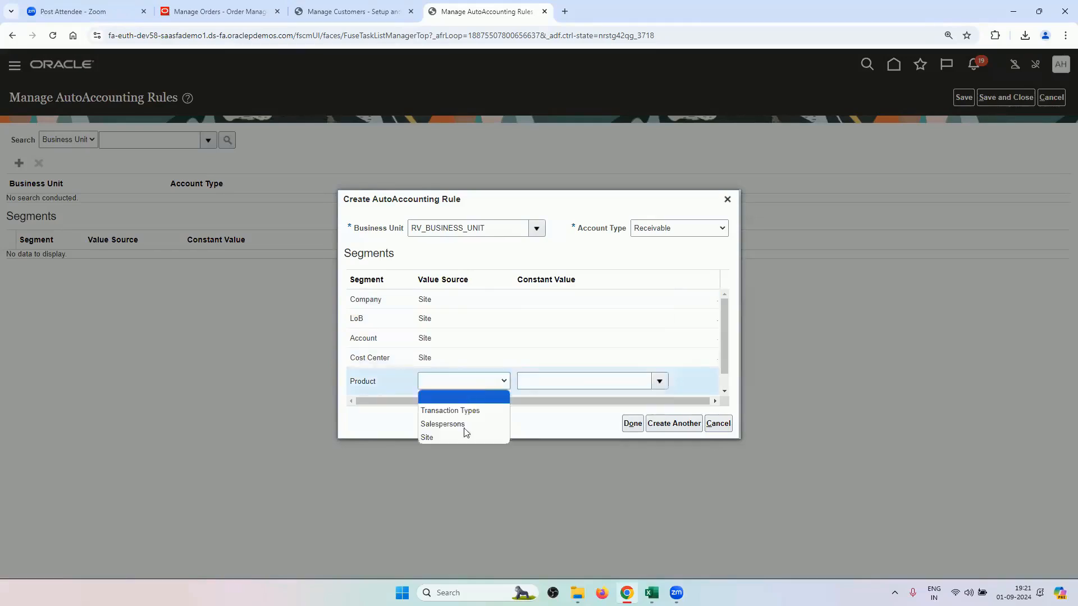
{"action": "left_click", "coordinate": [463, 437]}
{"action": "left_click", "coordinate": [465, 387]}
{"action": "left_click", "coordinate": [465, 382]}
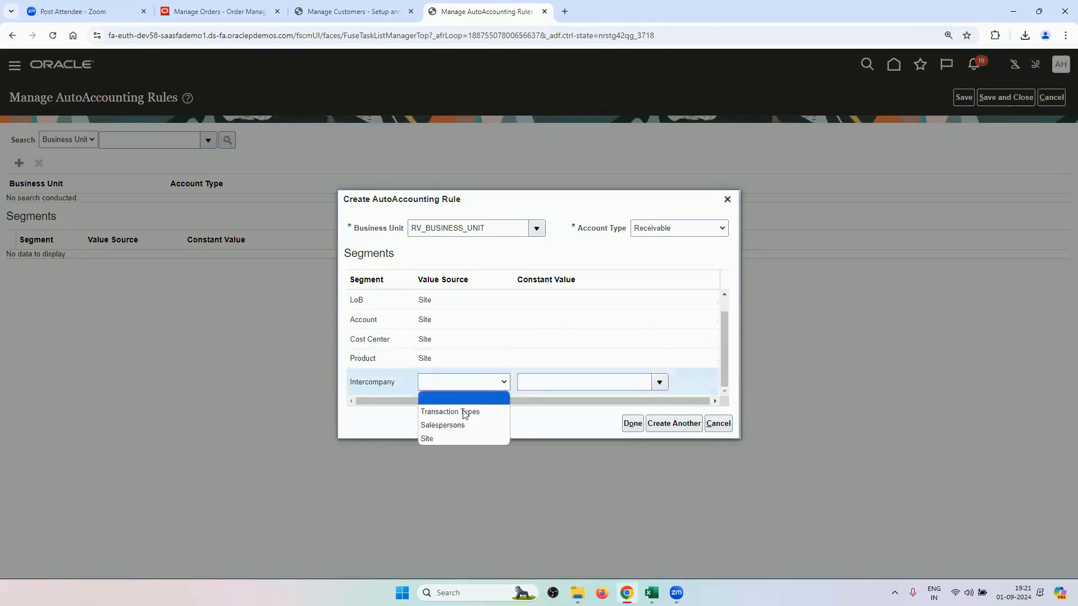
{"action": "left_click", "coordinate": [462, 435]}
{"action": "left_click", "coordinate": [669, 426]}
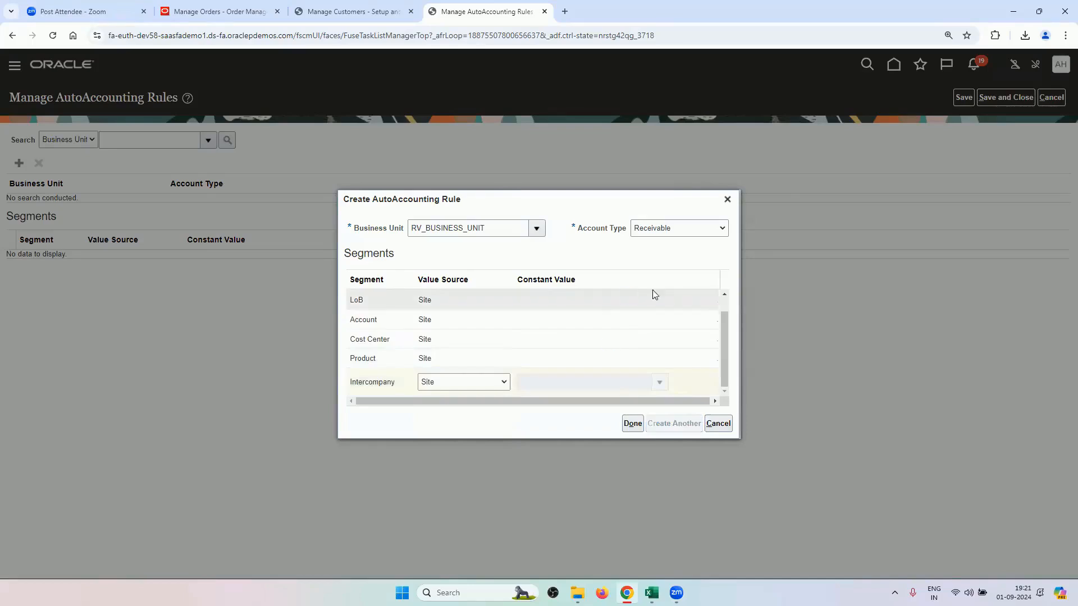
- Set the new rule's Account Type to Remitted Bills Receivable and the Company, LoB and Account segments' Value Source to Site
{"action": "left_click", "coordinate": [662, 284]}
{"action": "left_click", "coordinate": [677, 394]}
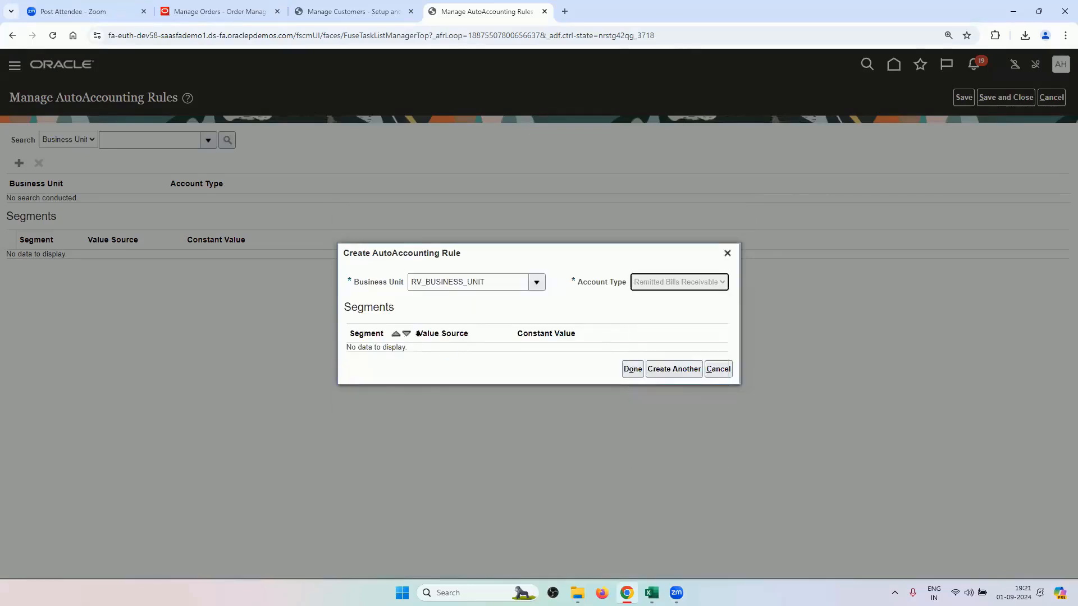
{"action": "left_click", "coordinate": [456, 299]}
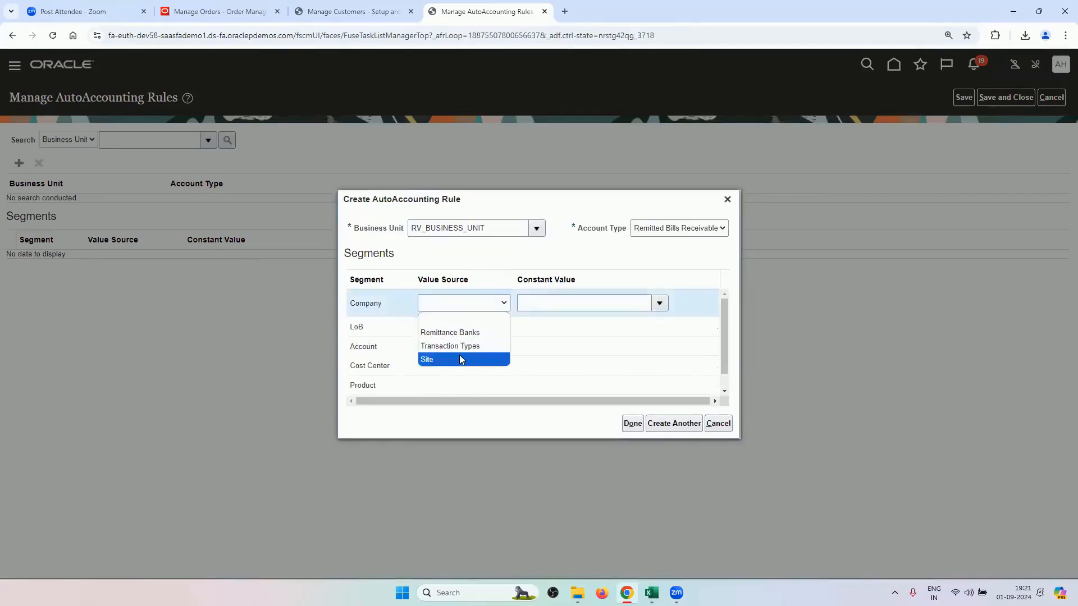
{"action": "left_click", "coordinate": [459, 354]}
{"action": "left_click", "coordinate": [450, 327]}
{"action": "left_click", "coordinate": [450, 323]}
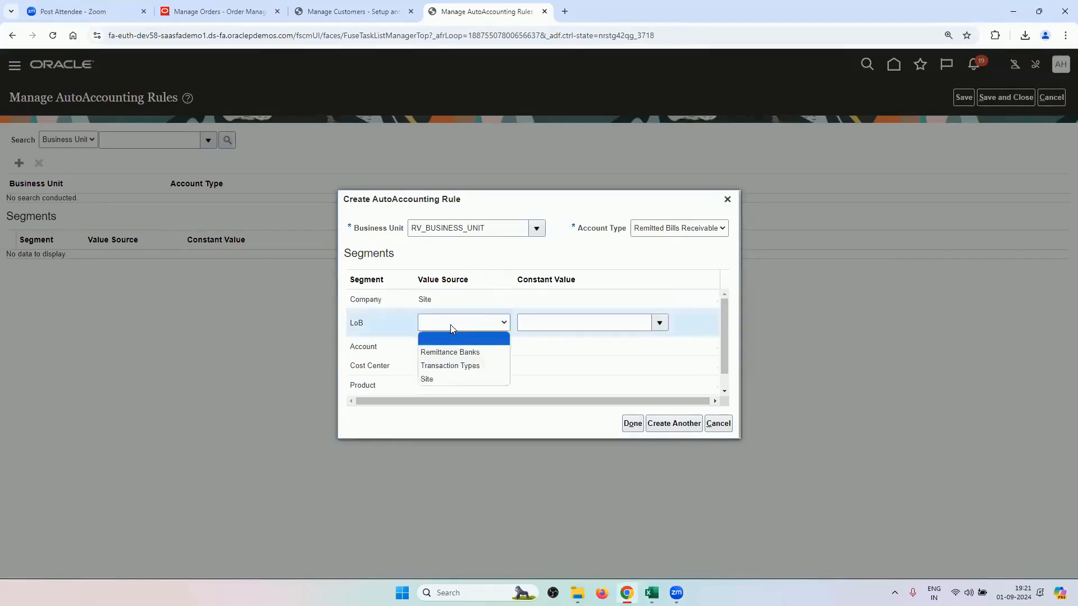
{"action": "left_click", "coordinate": [464, 378]}
{"action": "left_click", "coordinate": [457, 344]}
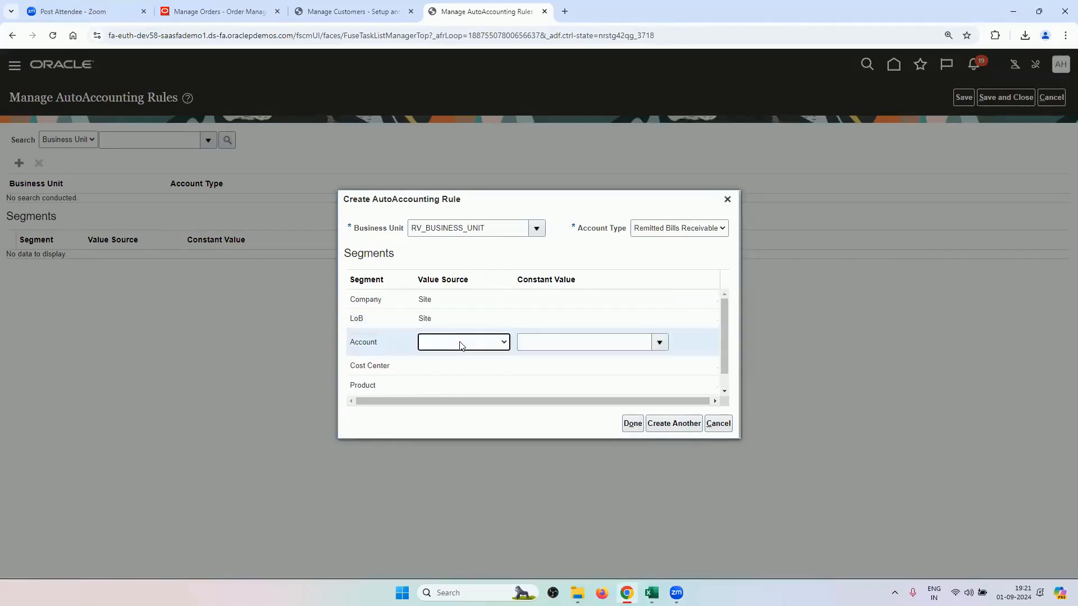
{"action": "left_click", "coordinate": [459, 343]}
{"action": "left_click", "coordinate": [458, 398]}
- Set the Remitted Bills Receivable rule's Cost Center, Product and Intercompany Value Source to Site and submit it to create another
{"action": "left_click", "coordinate": [458, 362]}
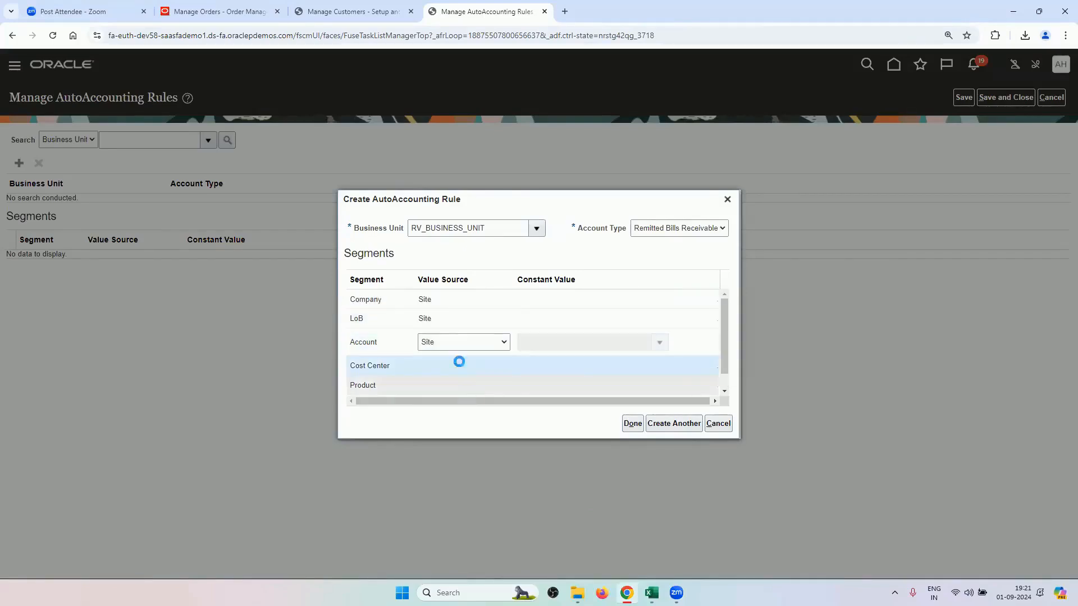
{"action": "left_click", "coordinate": [459, 361]}
{"action": "left_click", "coordinate": [465, 416]}
{"action": "left_click", "coordinate": [452, 365]}
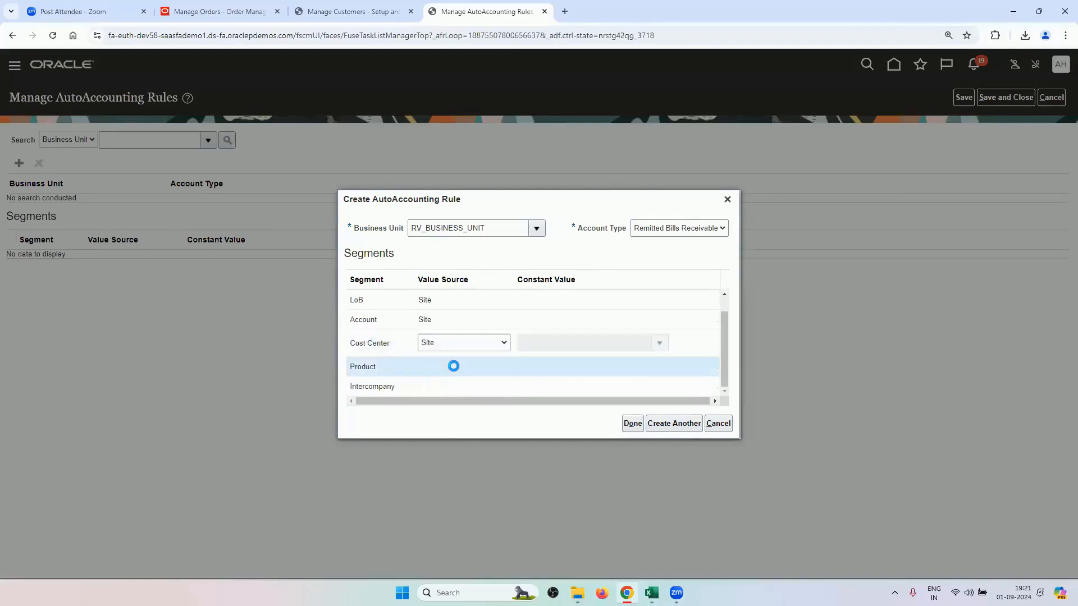
{"action": "left_click", "coordinate": [452, 363]}
{"action": "left_click", "coordinate": [453, 419]}
{"action": "left_click", "coordinate": [456, 385]}
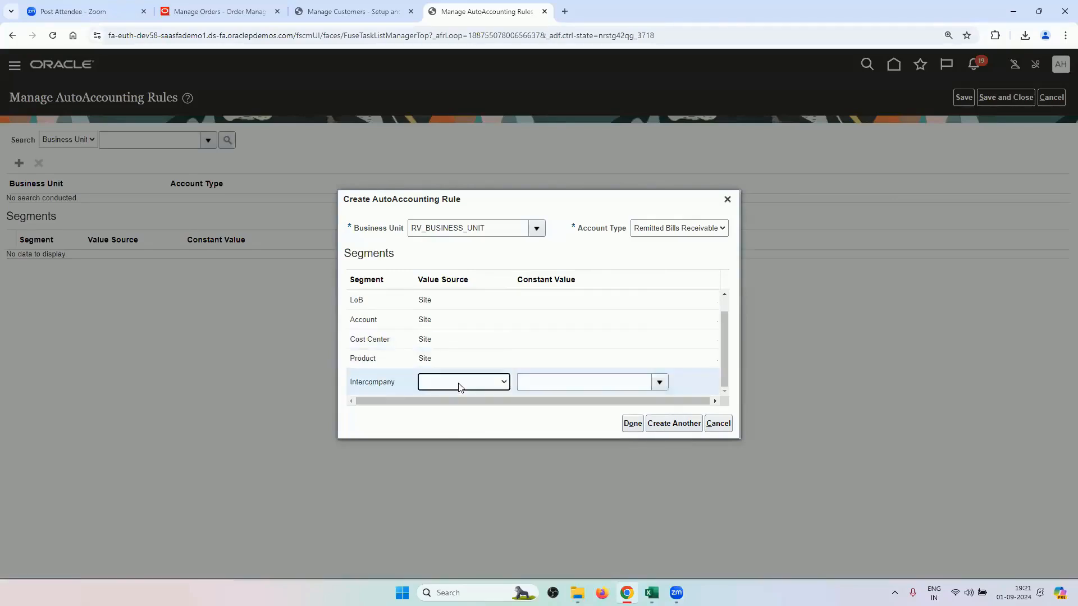
{"action": "left_click", "coordinate": [457, 383]}
{"action": "left_click", "coordinate": [454, 437]}
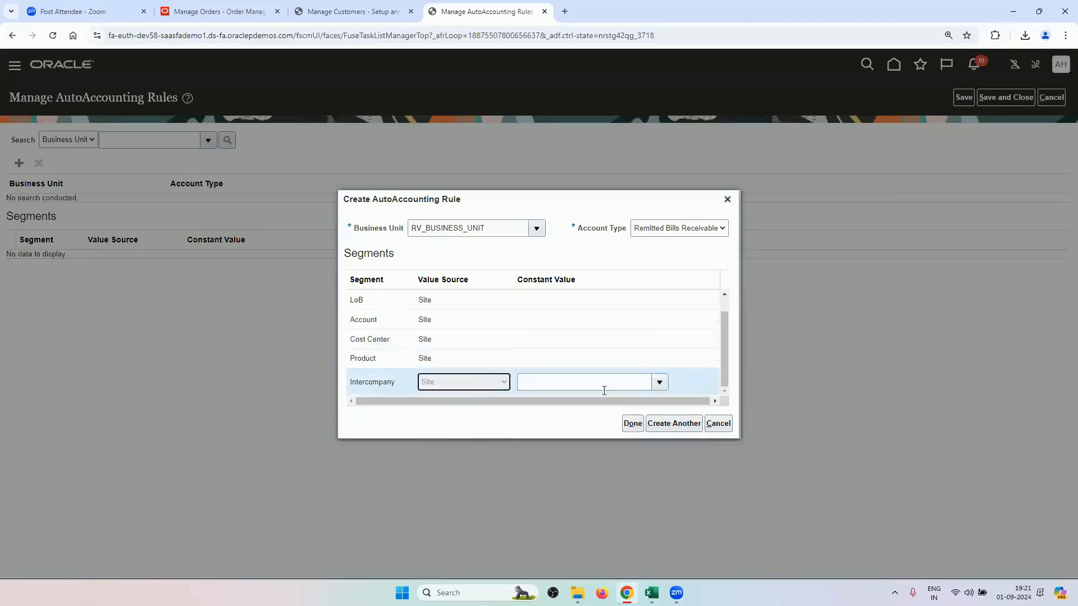
{"action": "left_click", "coordinate": [668, 425]}
- Set the new rule's Account Type to Revenue and the Company, LoB and Account segments' Value Source to Site
{"action": "left_click", "coordinate": [665, 282]}
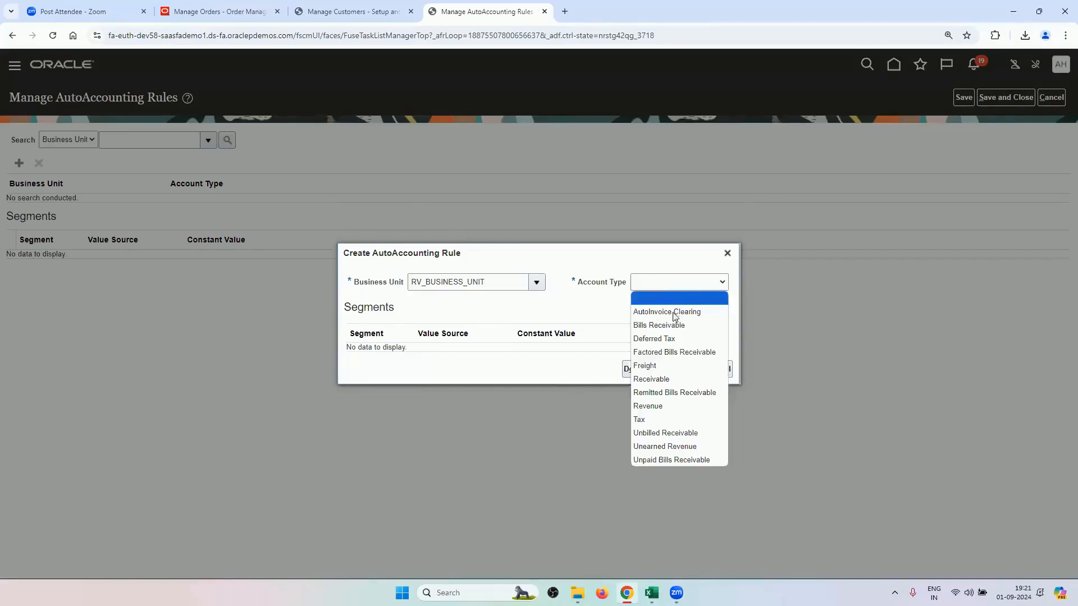
{"action": "left_click", "coordinate": [653, 404]}
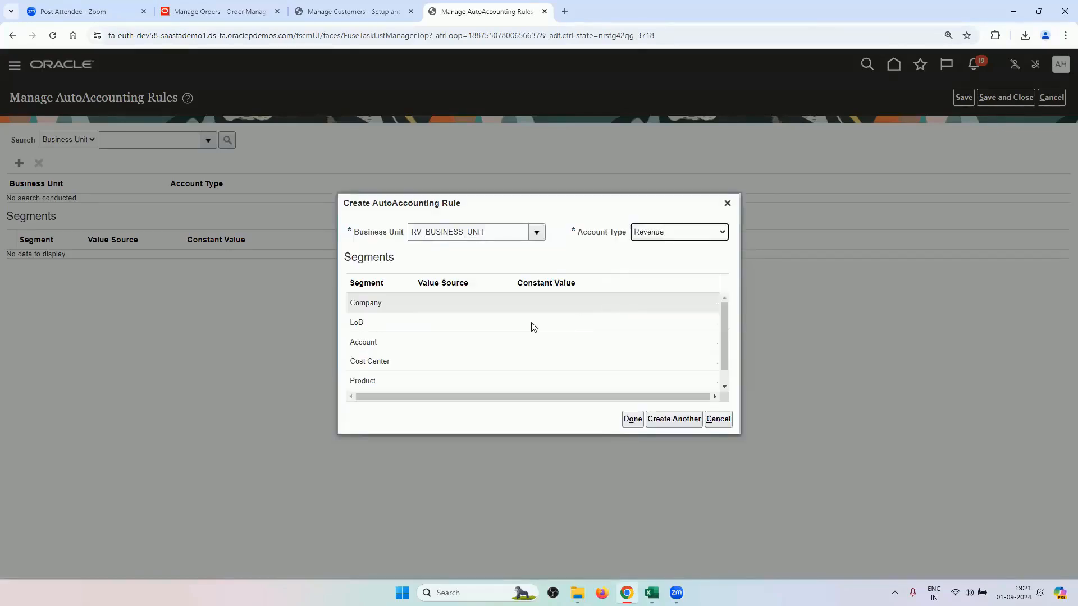
{"action": "left_click", "coordinate": [451, 309]}
{"action": "left_click", "coordinate": [450, 309]}
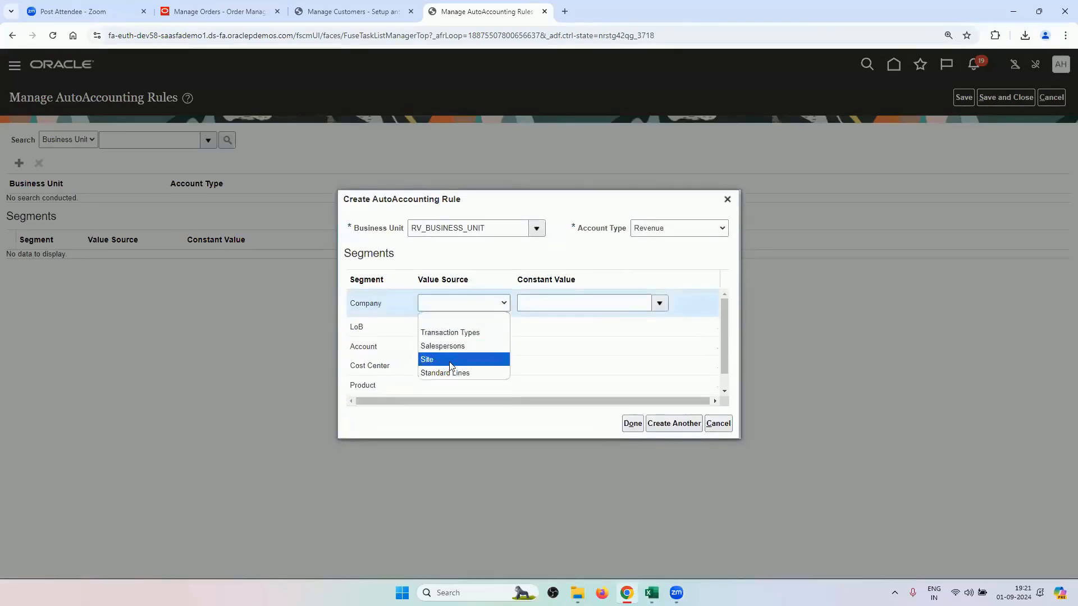
{"action": "left_click", "coordinate": [449, 360]}
{"action": "left_click", "coordinate": [459, 324]}
{"action": "left_click", "coordinate": [460, 323]}
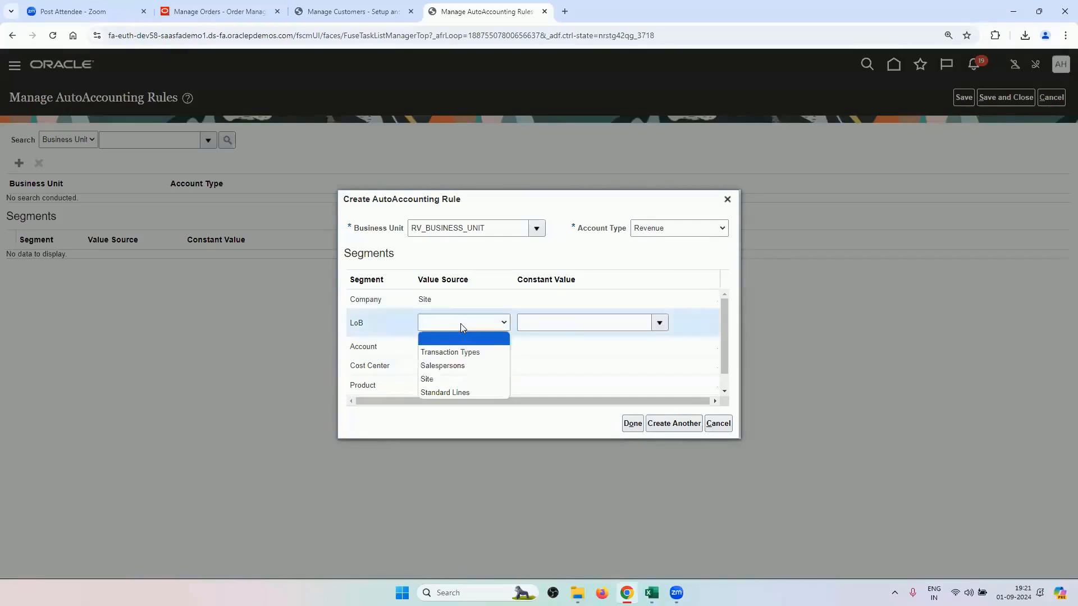
{"action": "left_click", "coordinate": [449, 378]}
{"action": "left_click", "coordinate": [452, 340]}
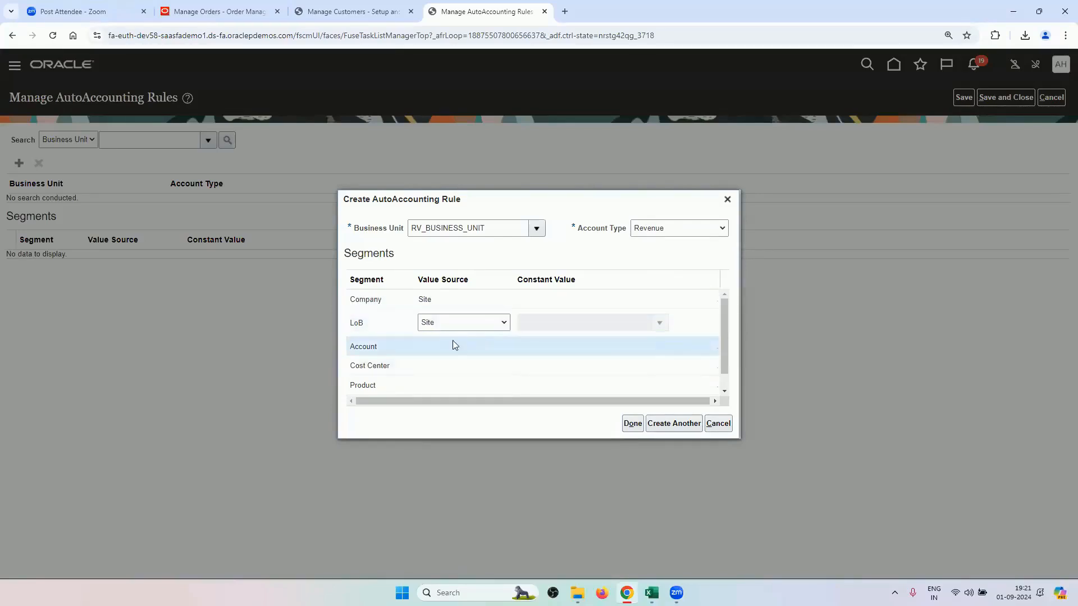
{"action": "left_click", "coordinate": [453, 340]}
{"action": "left_click", "coordinate": [453, 398]}
- Set the Revenue rule's Cost Center, Product and Intercompany Value Source to Site and submit it to create another
{"action": "left_click", "coordinate": [453, 362]}
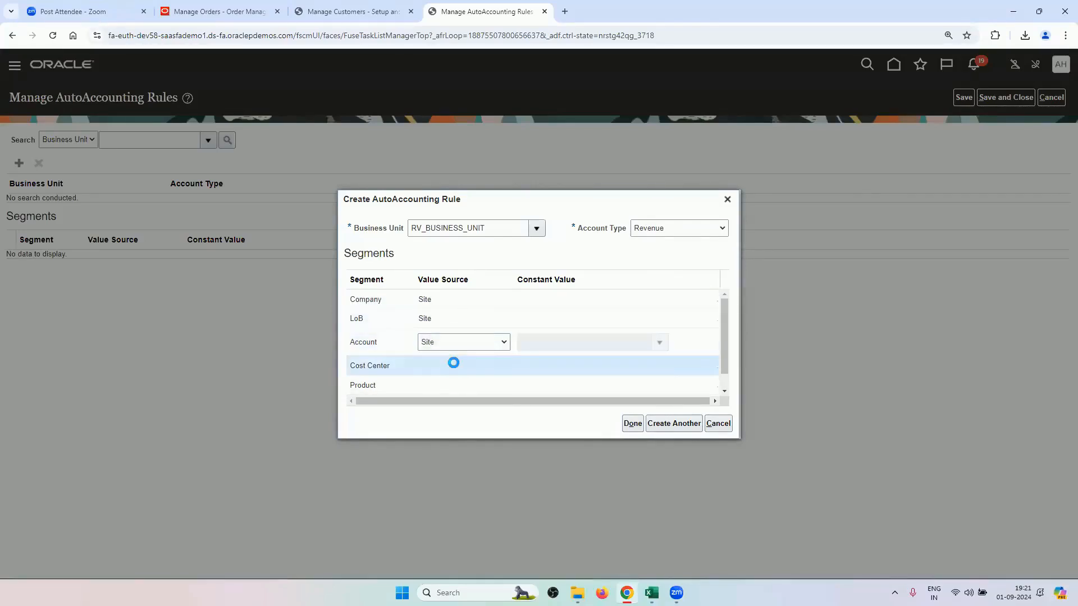
{"action": "left_click", "coordinate": [455, 365]}
{"action": "left_click", "coordinate": [453, 420]}
{"action": "left_click", "coordinate": [457, 386]}
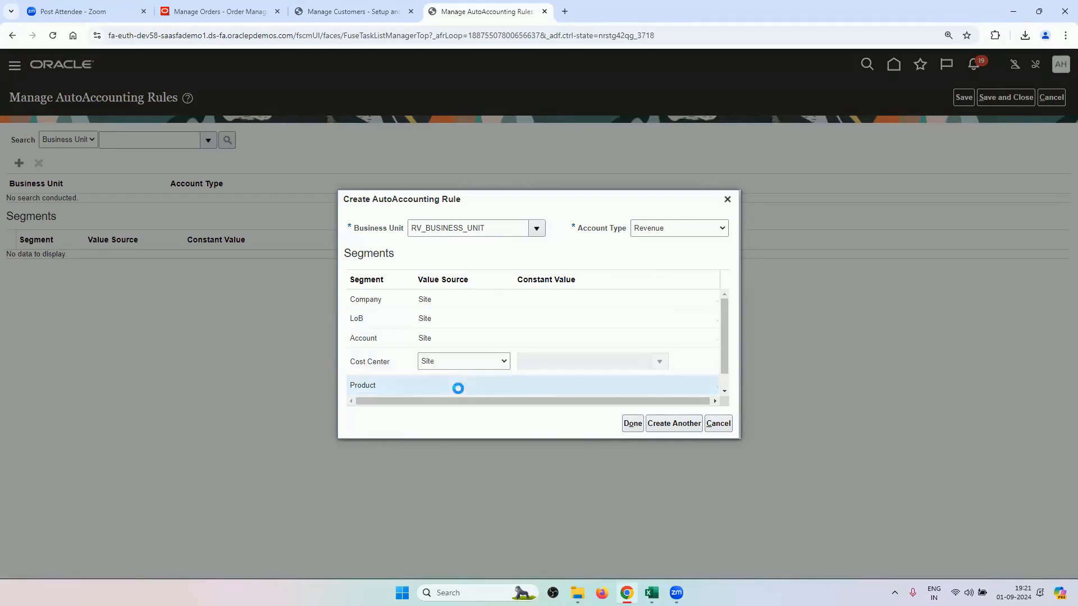
{"action": "left_click", "coordinate": [459, 387]}
{"action": "left_click", "coordinate": [455, 420]}
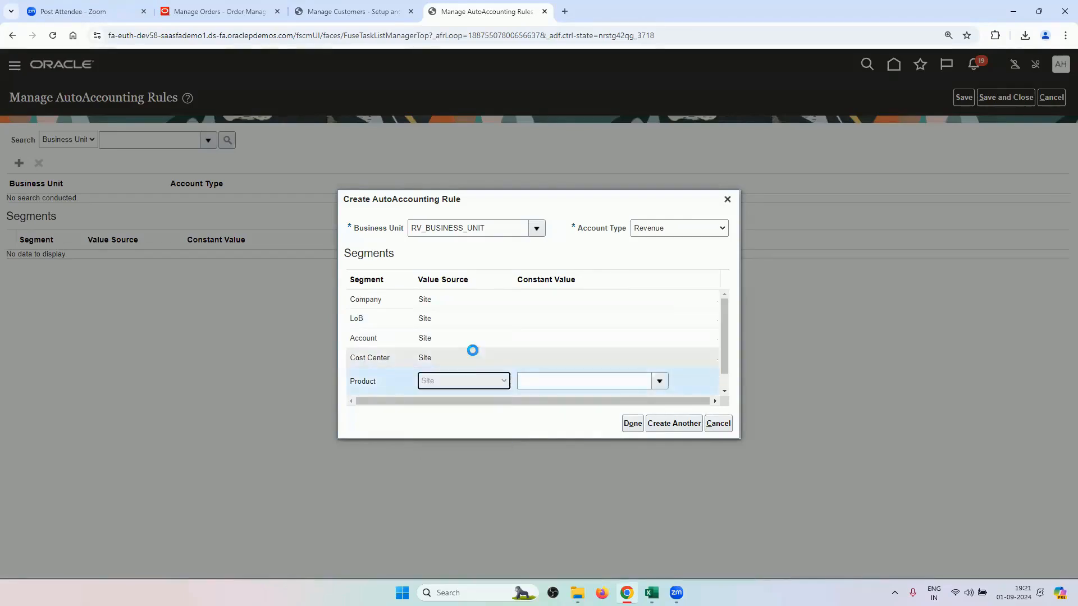
{"action": "left_click", "coordinate": [462, 384]}
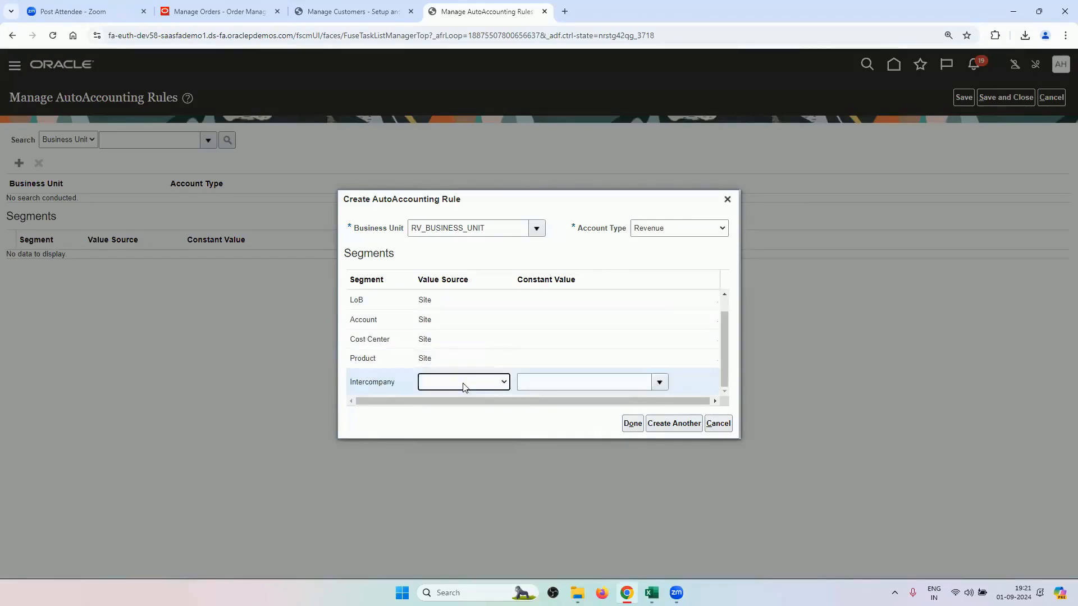
{"action": "left_click", "coordinate": [464, 386]}
{"action": "left_click", "coordinate": [475, 438]}
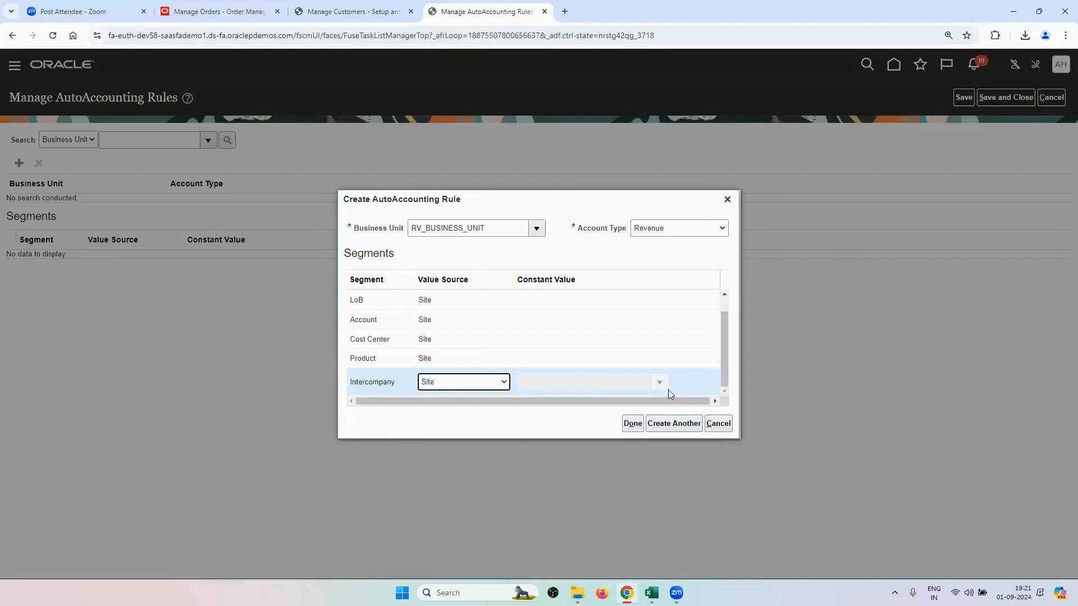
{"action": "left_click", "coordinate": [675, 424]}
- Set the new rule's Account Type to Tax and the Company, LoB and Account segments' Value Source to Site
{"action": "left_click", "coordinate": [647, 282]}
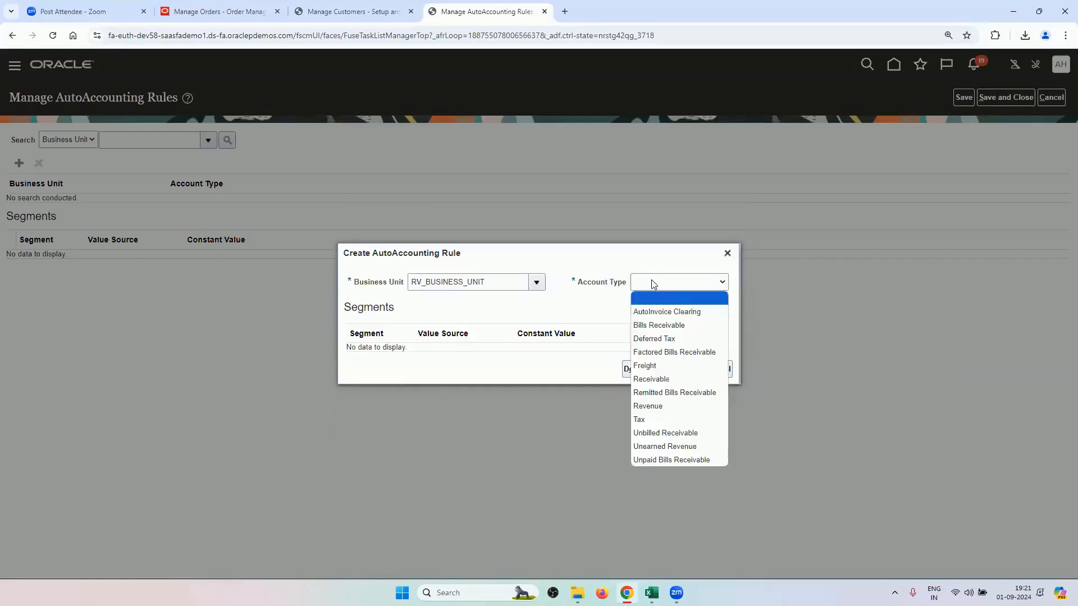
{"action": "left_click", "coordinate": [676, 419]}
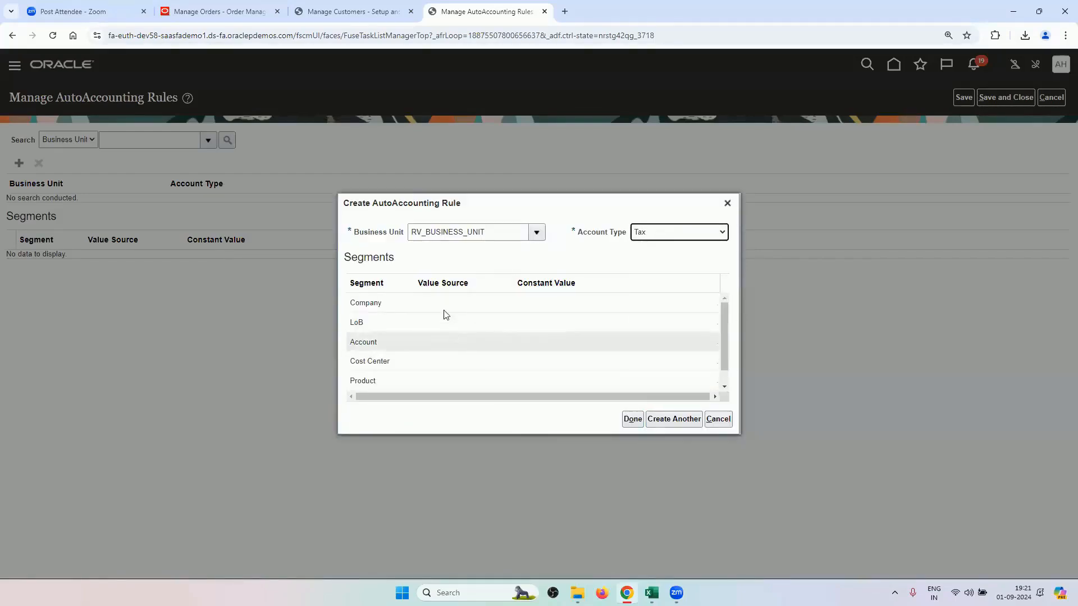
{"action": "left_click", "coordinate": [441, 299]}
{"action": "left_click", "coordinate": [440, 303]}
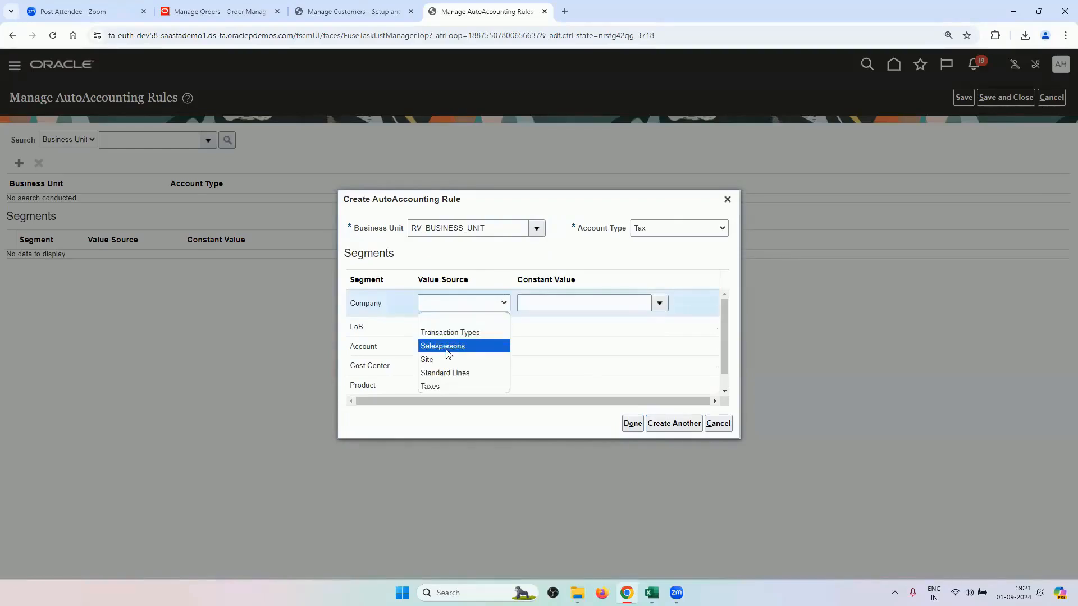
{"action": "left_click", "coordinate": [443, 359]}
{"action": "left_click", "coordinate": [448, 324]}
{"action": "left_click", "coordinate": [447, 323]}
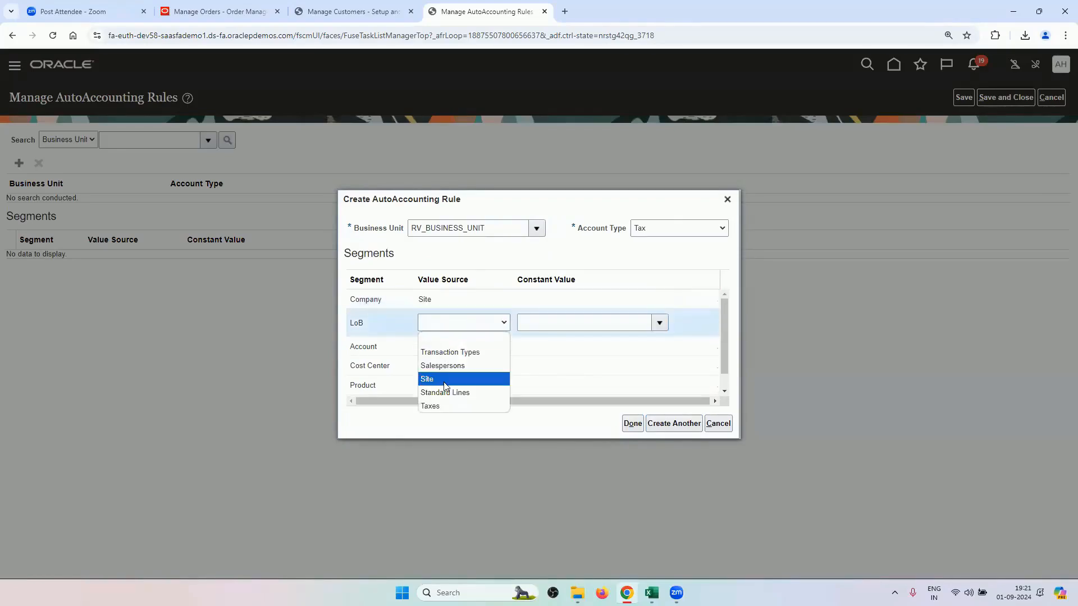
{"action": "left_click", "coordinate": [447, 378]}
{"action": "left_click", "coordinate": [454, 346]}
{"action": "left_click", "coordinate": [456, 342]}
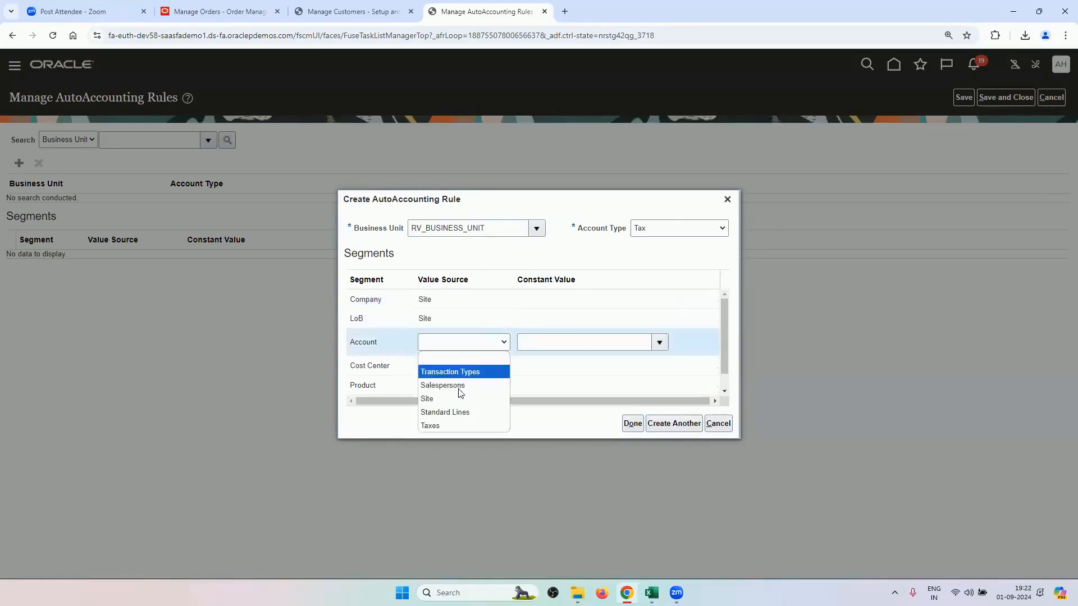
{"action": "left_click", "coordinate": [458, 399]}
- Set the Tax rule's Cost Center, Product and Intercompany Value Source to Site and submit it to create another
{"action": "left_click", "coordinate": [457, 363]}
{"action": "left_click", "coordinate": [456, 362]}
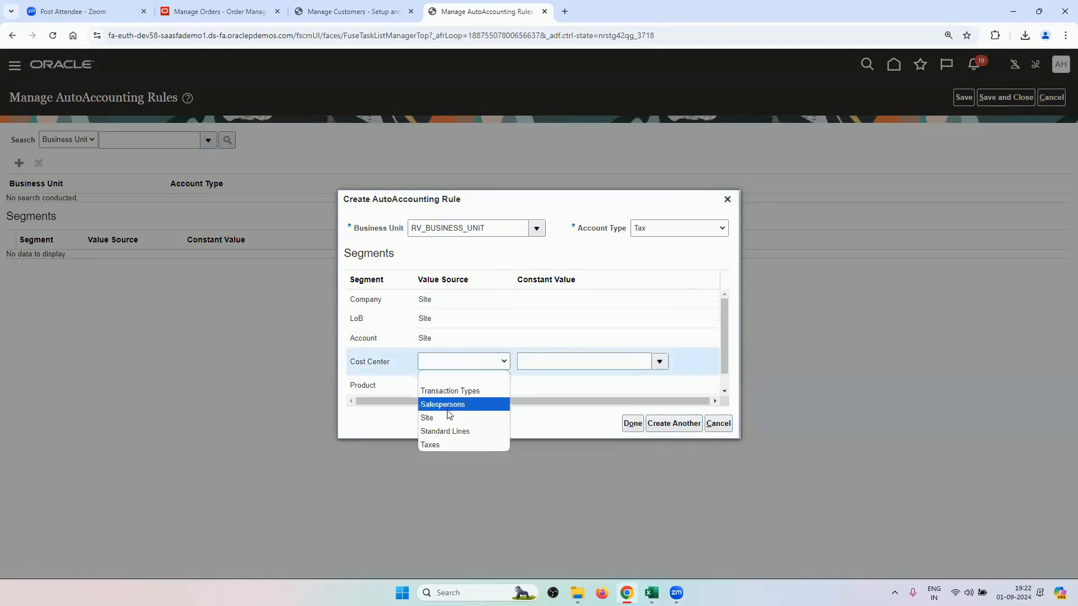
{"action": "left_click", "coordinate": [453, 416]}
{"action": "left_click", "coordinate": [465, 379]}
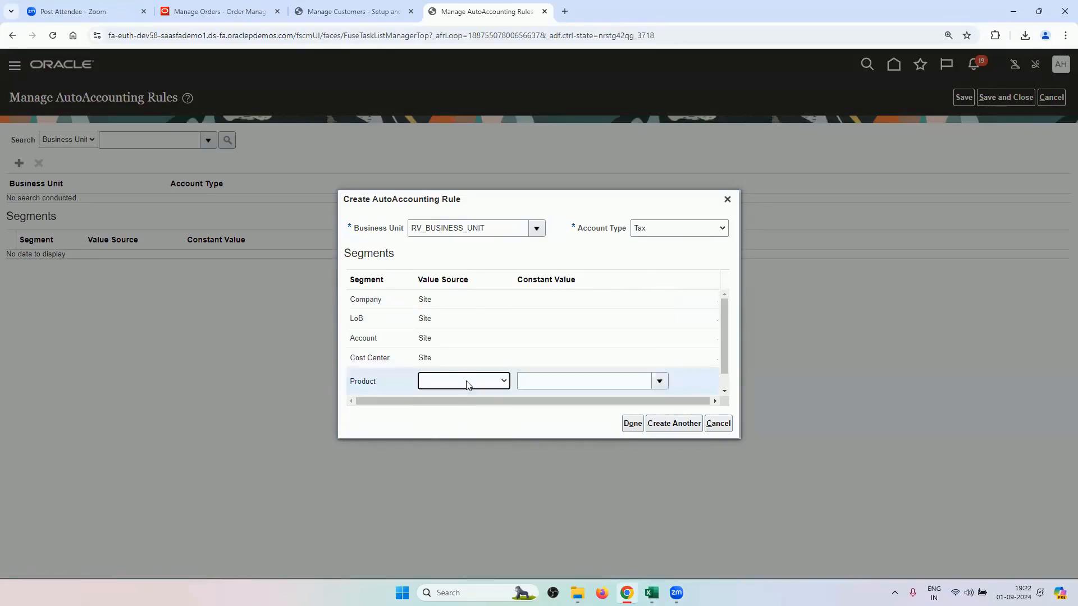
{"action": "left_click", "coordinate": [465, 382]}
{"action": "left_click", "coordinate": [465, 437]}
{"action": "scroll", "coordinate": [470, 360], "scroll_direction": "down", "scroll_amount": 1}
{"action": "left_click", "coordinate": [469, 379]}
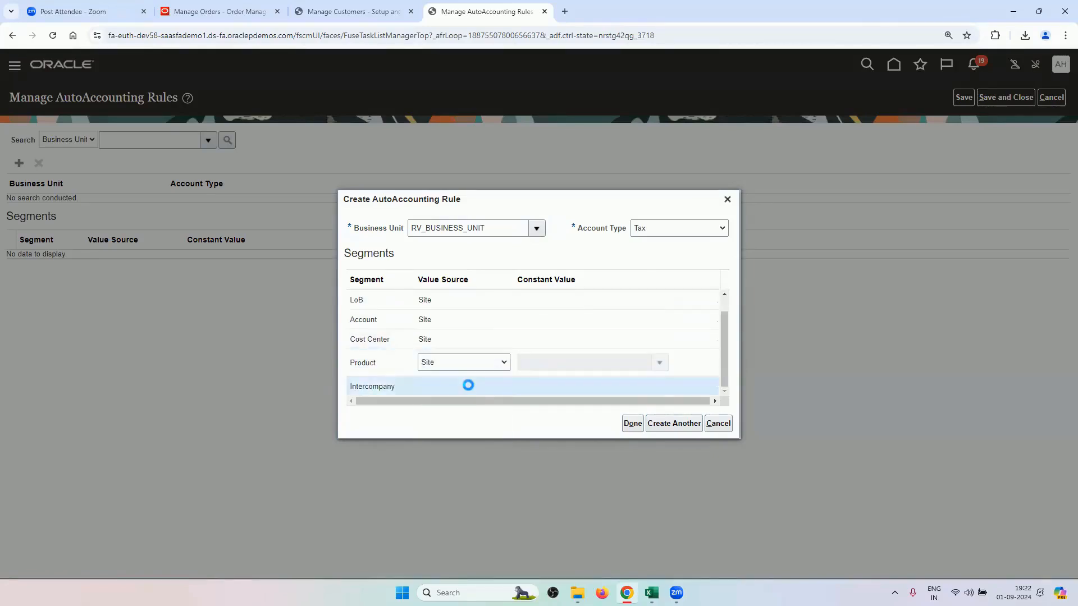
{"action": "left_click", "coordinate": [470, 385]}
{"action": "left_click", "coordinate": [465, 439]}
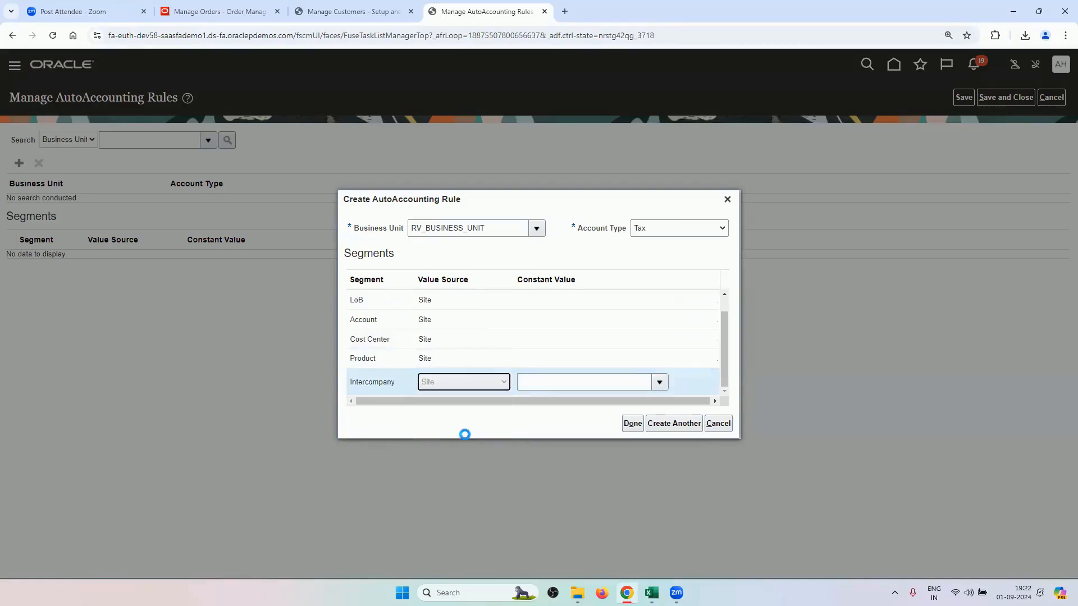
{"action": "left_click", "coordinate": [673, 425]}
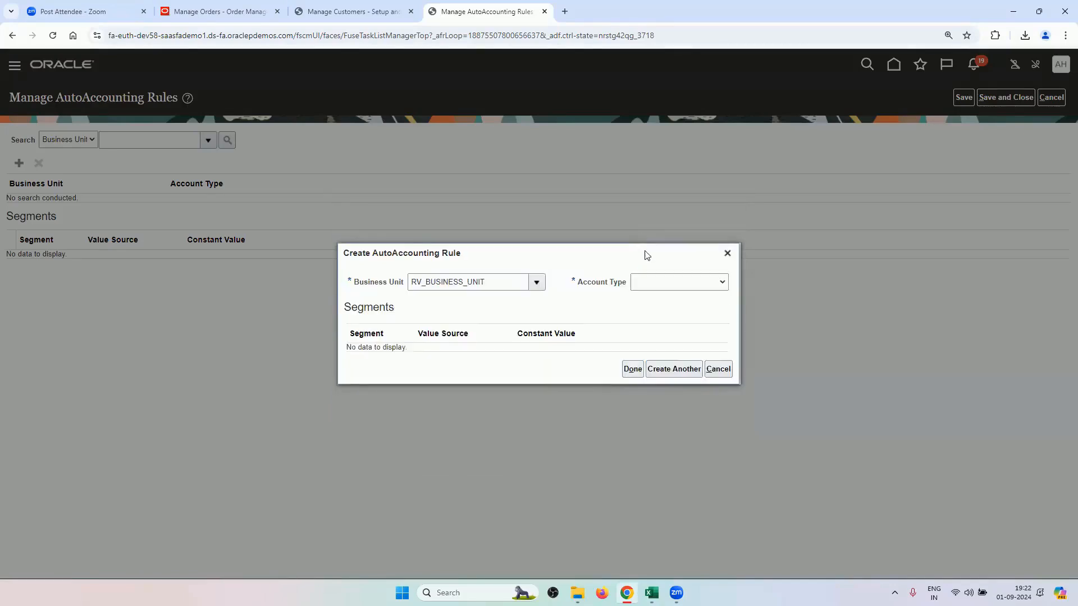
- Set the new rule's Account Type to Unbilled Receivable and the Company, LoB and Account segments' Value Source to Site
{"action": "left_click", "coordinate": [649, 278]}
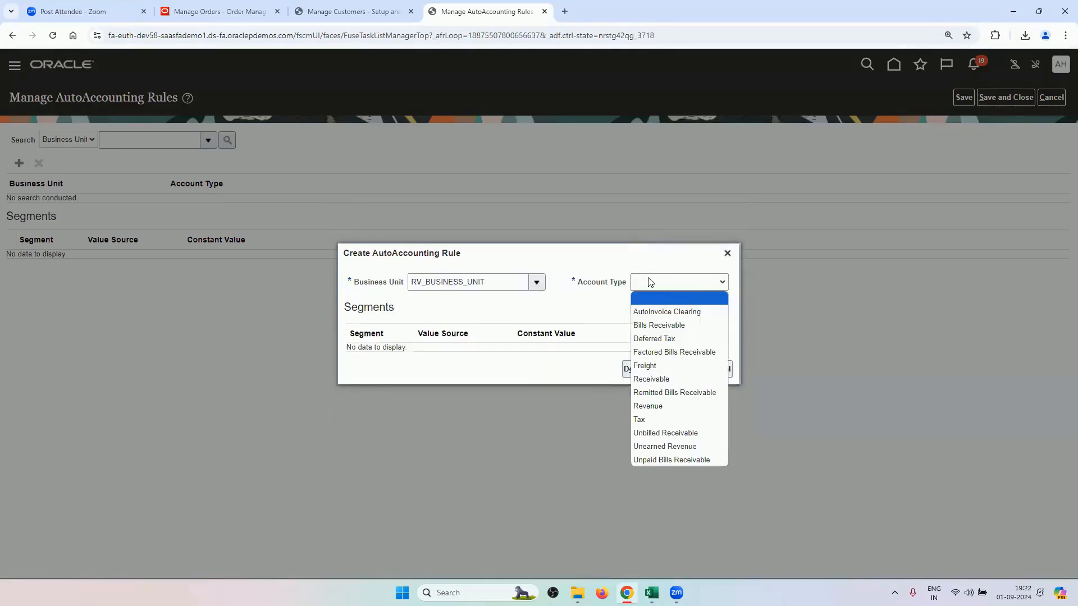
{"action": "left_click", "coordinate": [676, 430]}
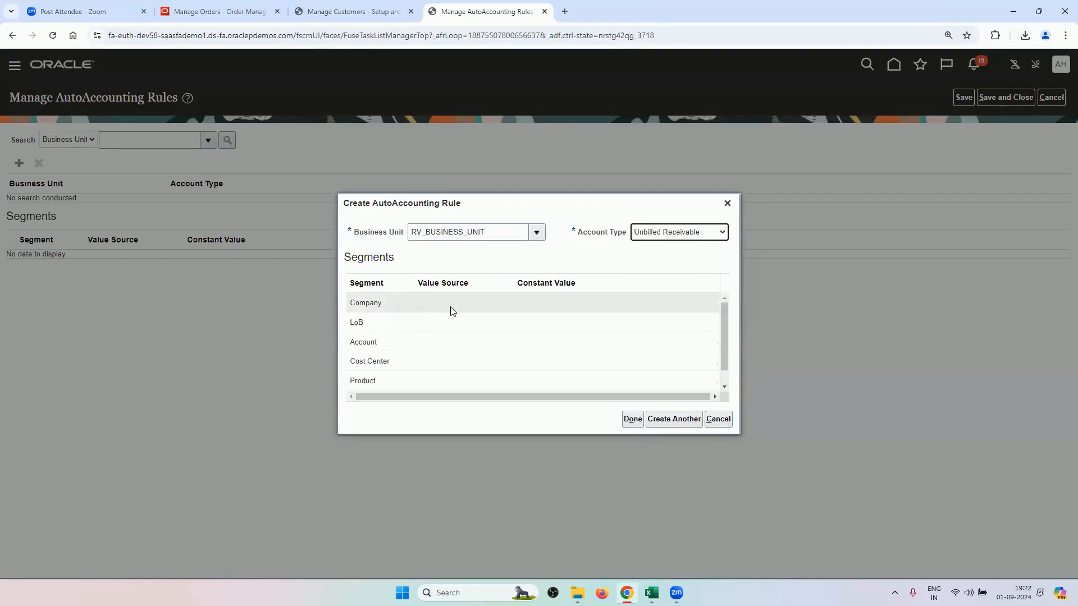
{"action": "left_click", "coordinate": [461, 304]}
{"action": "left_click", "coordinate": [473, 356]}
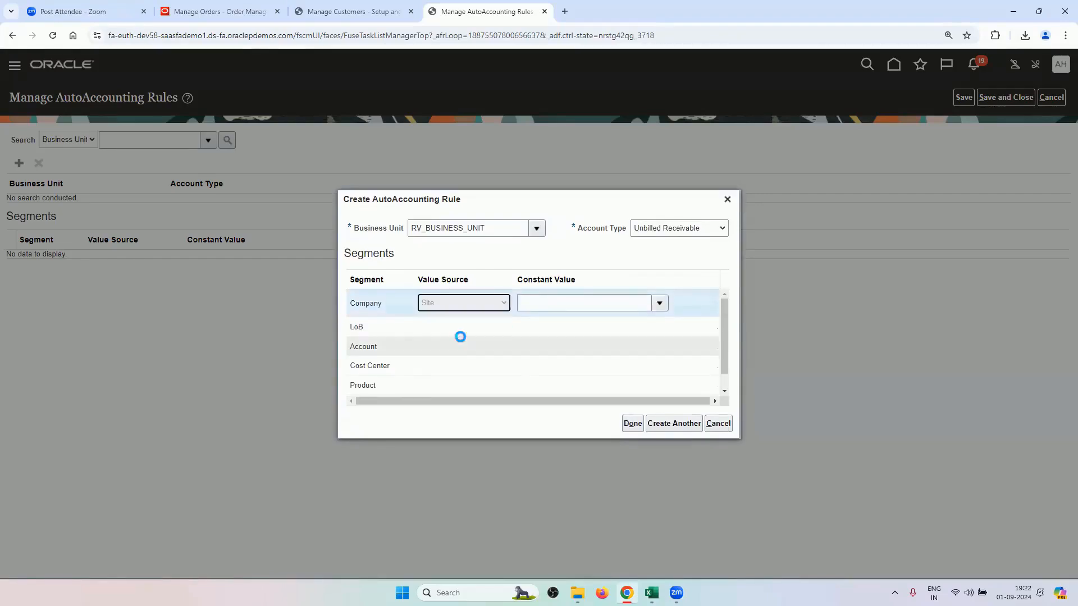
{"action": "left_click", "coordinate": [460, 329]}
{"action": "left_click", "coordinate": [462, 324]}
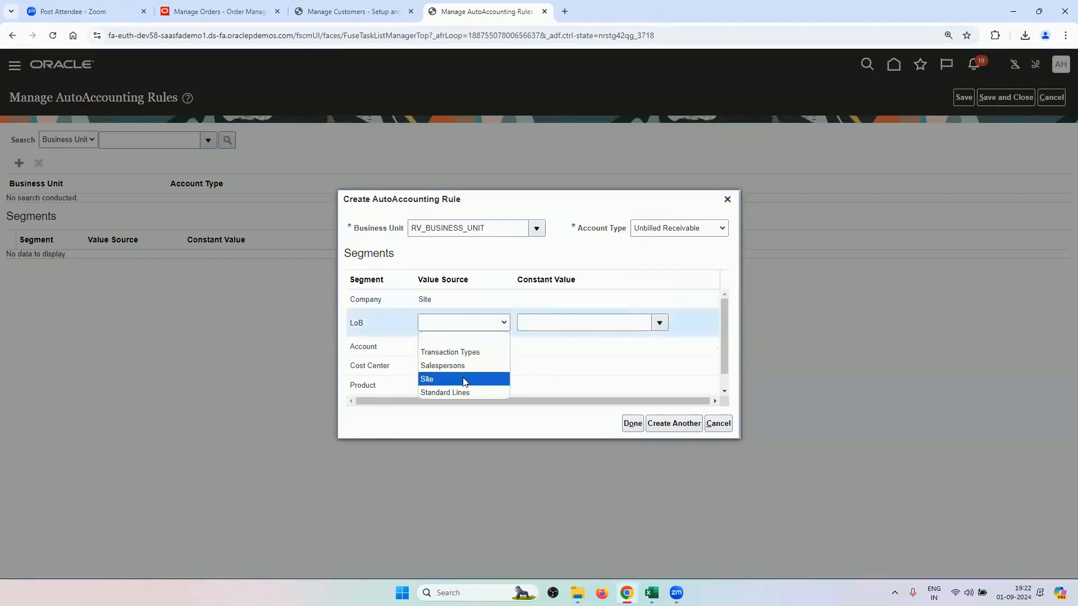
{"action": "left_click", "coordinate": [462, 377]}
{"action": "left_click", "coordinate": [462, 346]}
{"action": "left_click", "coordinate": [464, 342]}
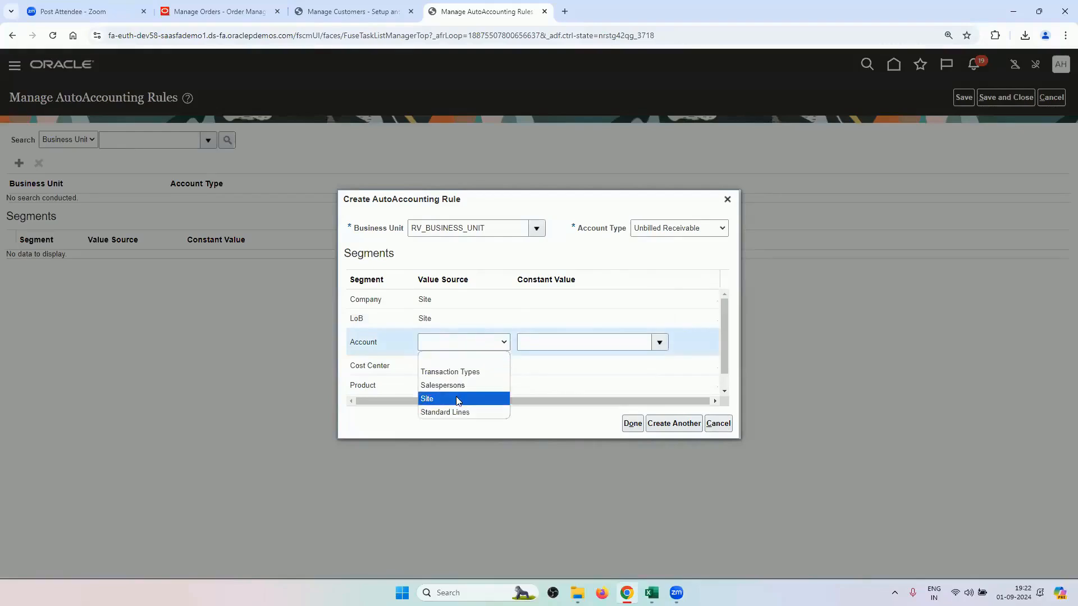
{"action": "left_click", "coordinate": [464, 396]}
- Set the Unbilled Receivable rule's Cost Center, Product and Intercompany Value Source to Site and submit it to create another
{"action": "left_click", "coordinate": [454, 362]}
{"action": "left_click", "coordinate": [456, 362]}
{"action": "left_click", "coordinate": [458, 415]}
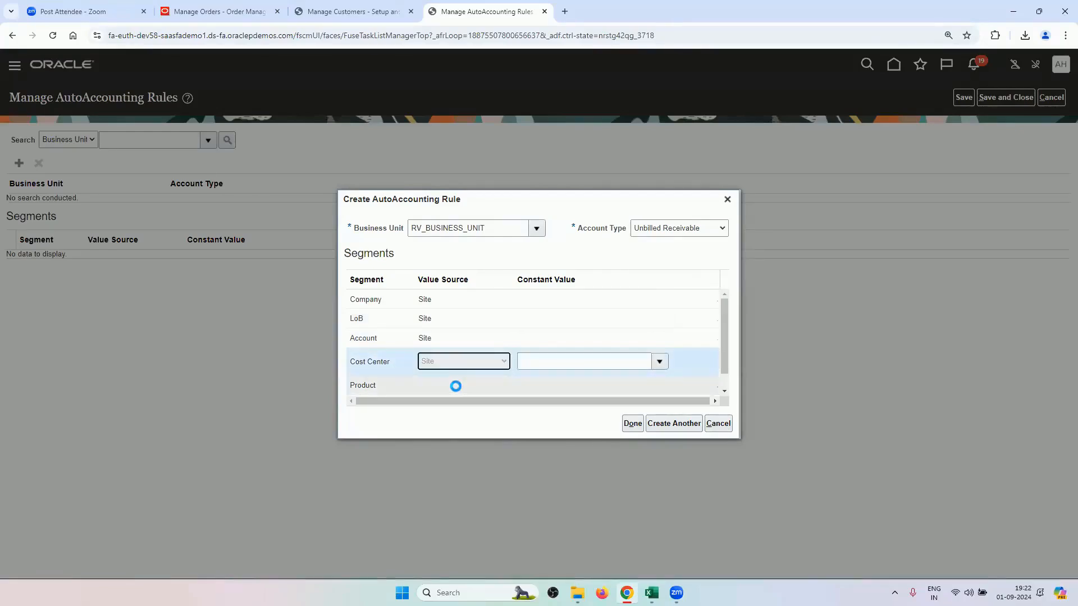
{"action": "left_click", "coordinate": [459, 389]}
{"action": "left_click", "coordinate": [459, 385]}
{"action": "left_click", "coordinate": [457, 437]}
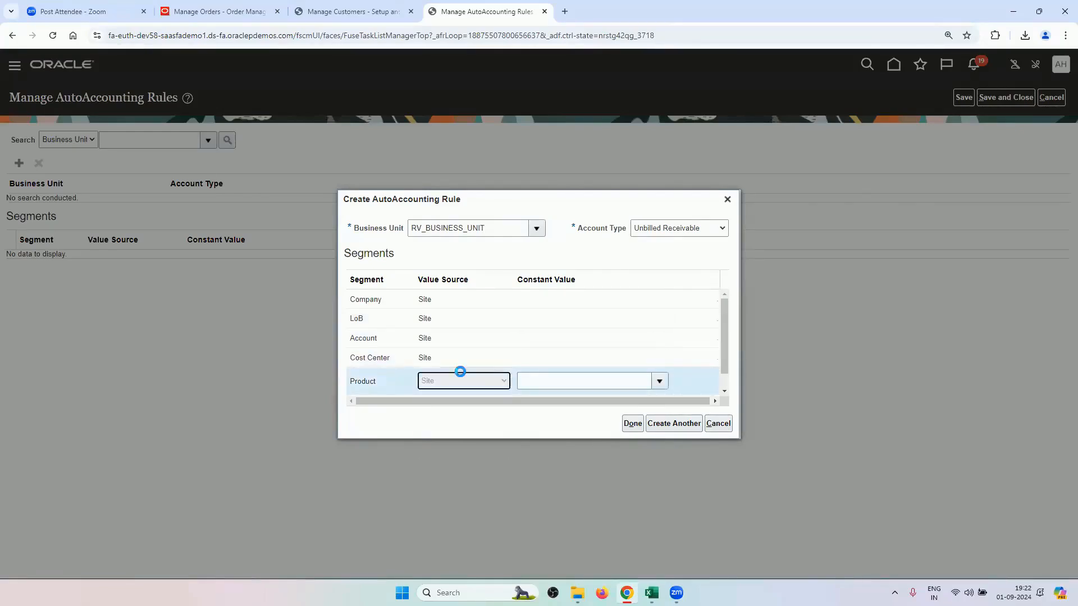
{"action": "left_click", "coordinate": [456, 382]}
{"action": "left_click", "coordinate": [457, 384]}
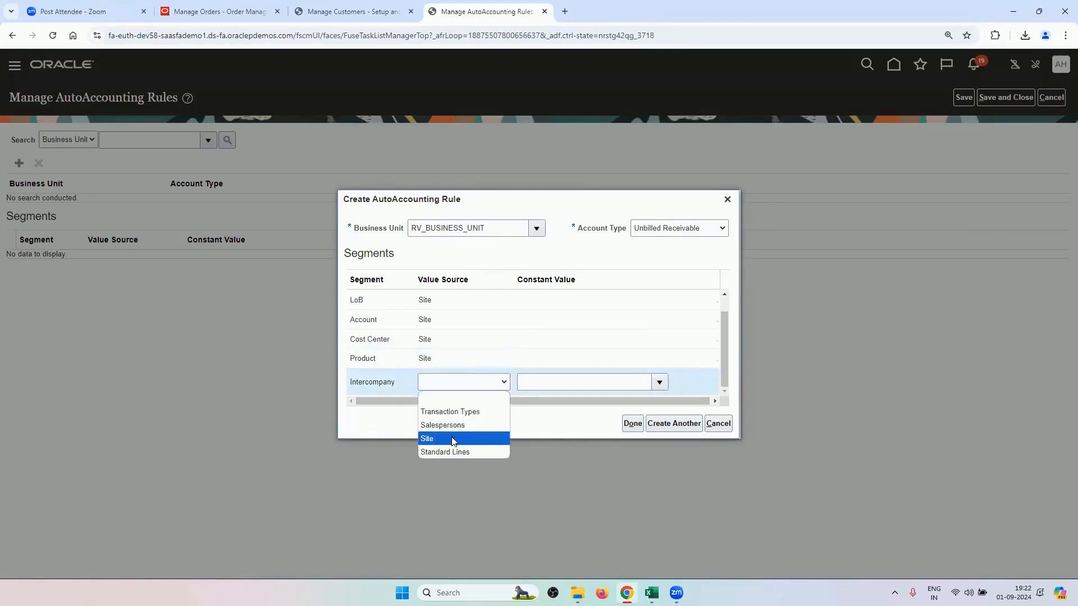
{"action": "left_click", "coordinate": [452, 437]}
{"action": "left_click", "coordinate": [675, 424]}
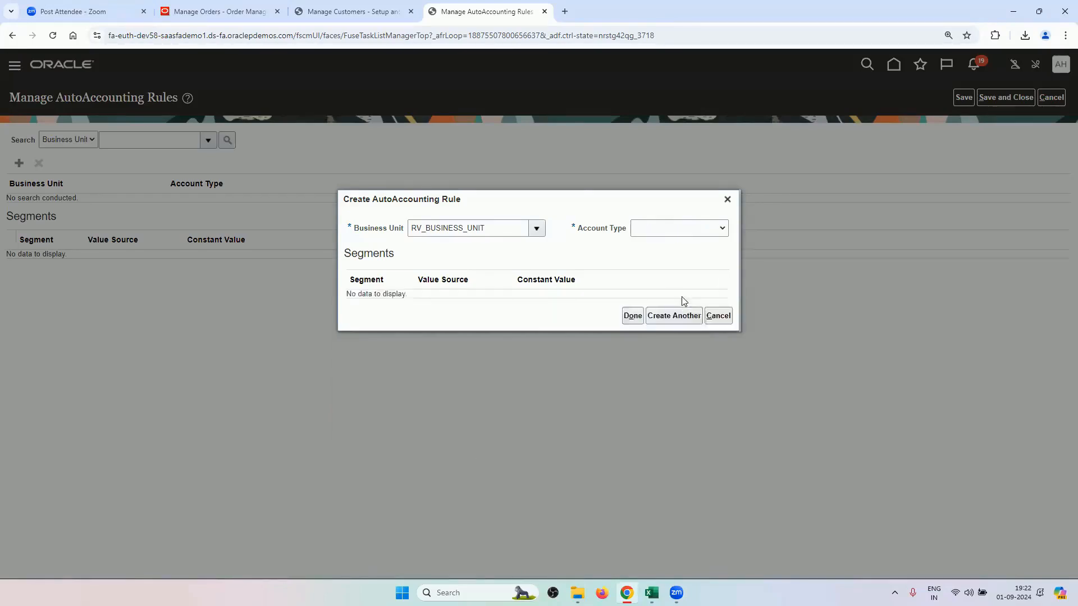
- Set the new rule's Account Type to Unearned Revenue and the Company segment's Value Source to Site
{"action": "left_click", "coordinate": [677, 283]}
{"action": "left_click", "coordinate": [663, 447]}
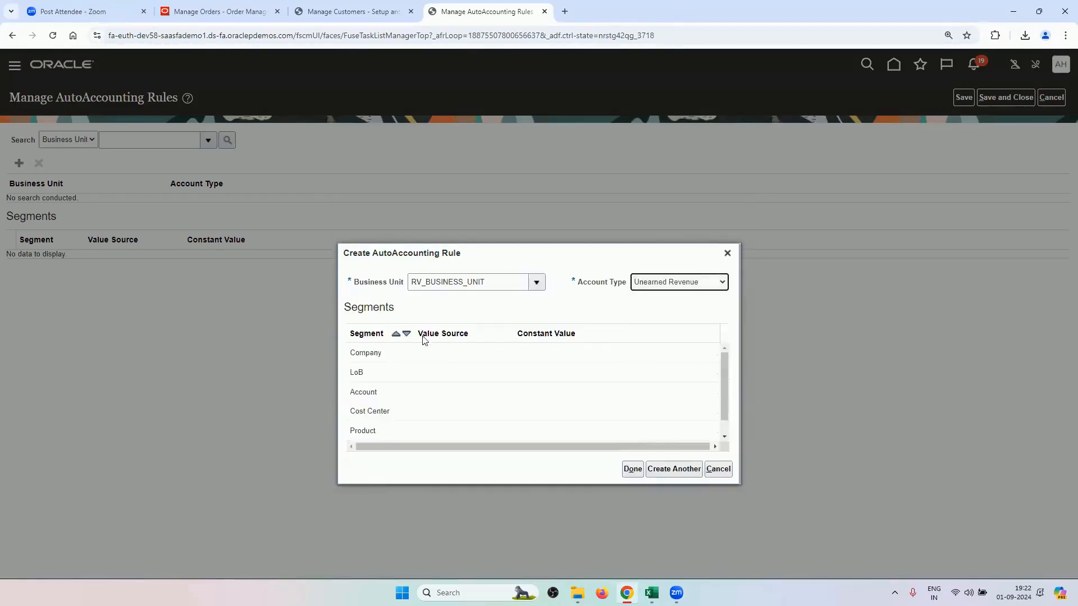
{"action": "left_click", "coordinate": [443, 307]}
{"action": "left_click", "coordinate": [443, 307]}
{"action": "left_click", "coordinate": [445, 337]}
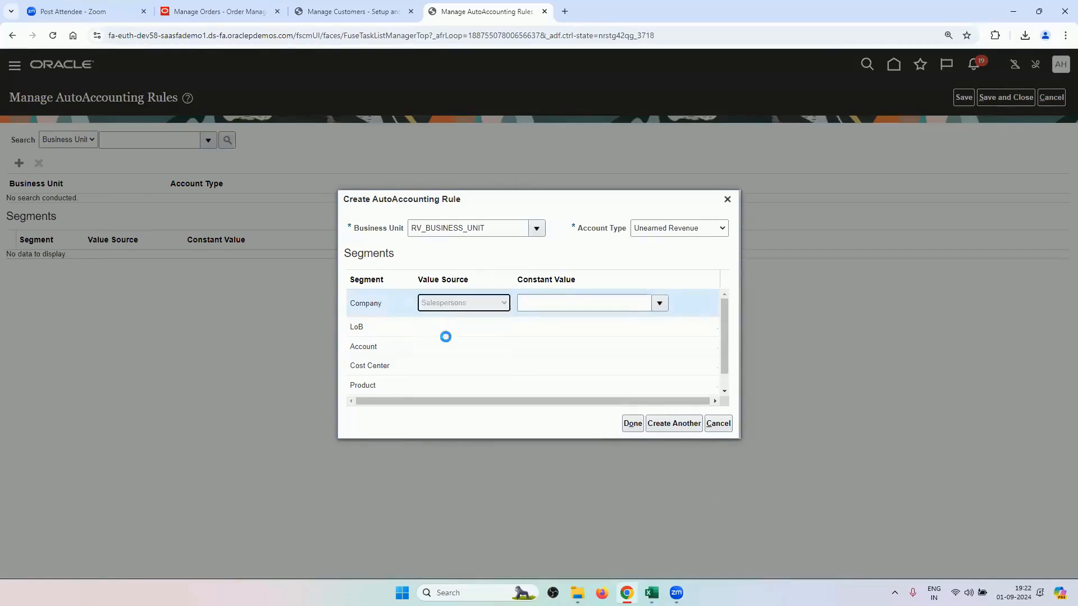
{"action": "left_click", "coordinate": [446, 321]}
{"action": "left_click", "coordinate": [455, 302]}
{"action": "left_click", "coordinate": [454, 303]}
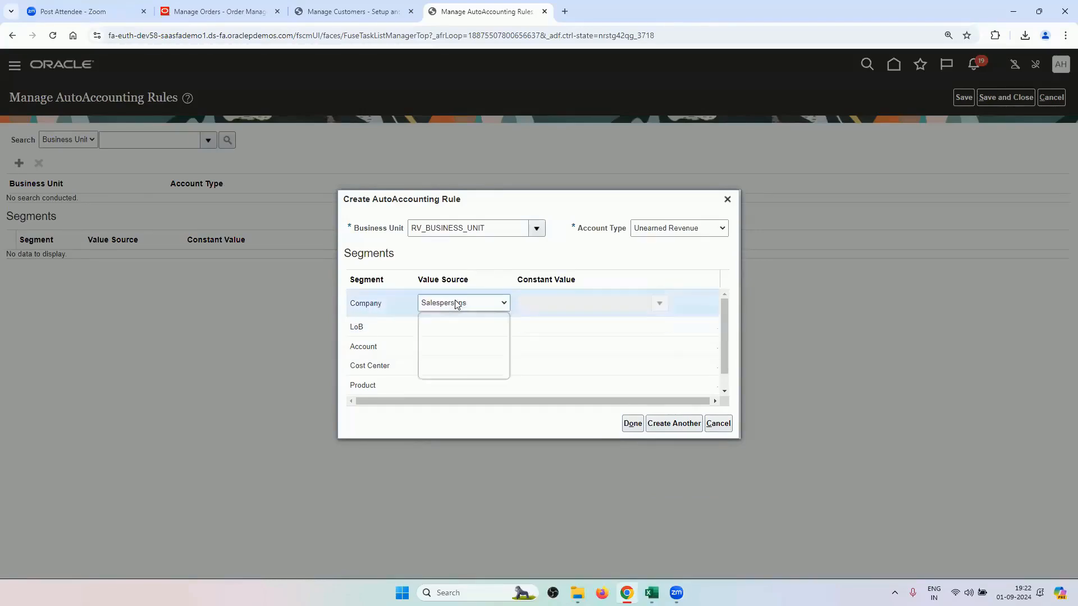
{"action": "left_click", "coordinate": [455, 355]}
- Set the Unearned Revenue rule's LoB and Account segments' Value Source to Site
{"action": "left_click", "coordinate": [453, 321]}
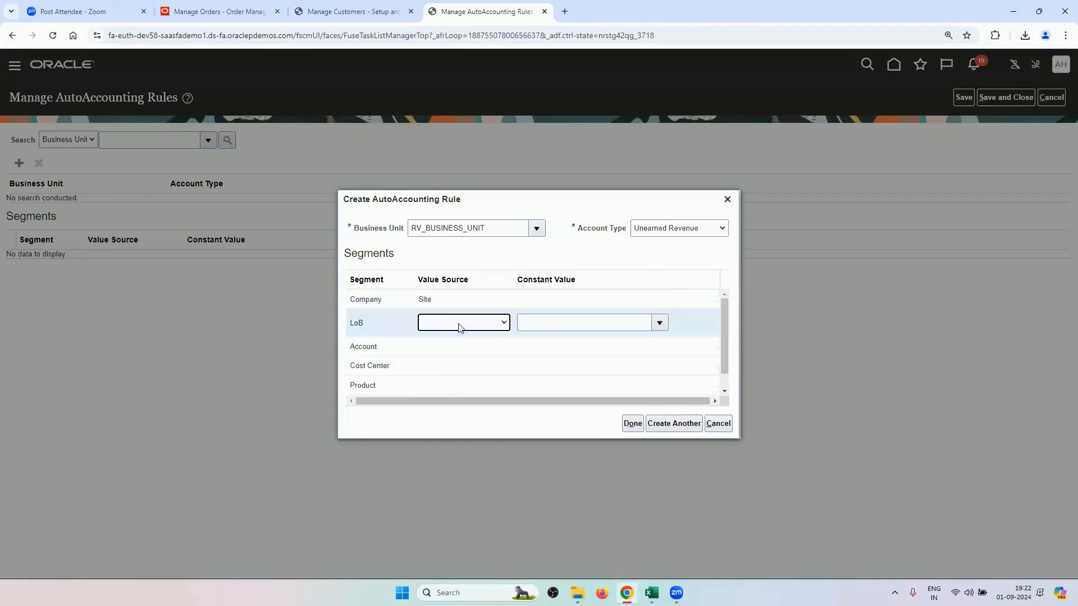
{"action": "left_click", "coordinate": [460, 322]}
{"action": "left_click", "coordinate": [449, 375]}
{"action": "left_click", "coordinate": [449, 342]}
{"action": "left_click", "coordinate": [449, 342]}
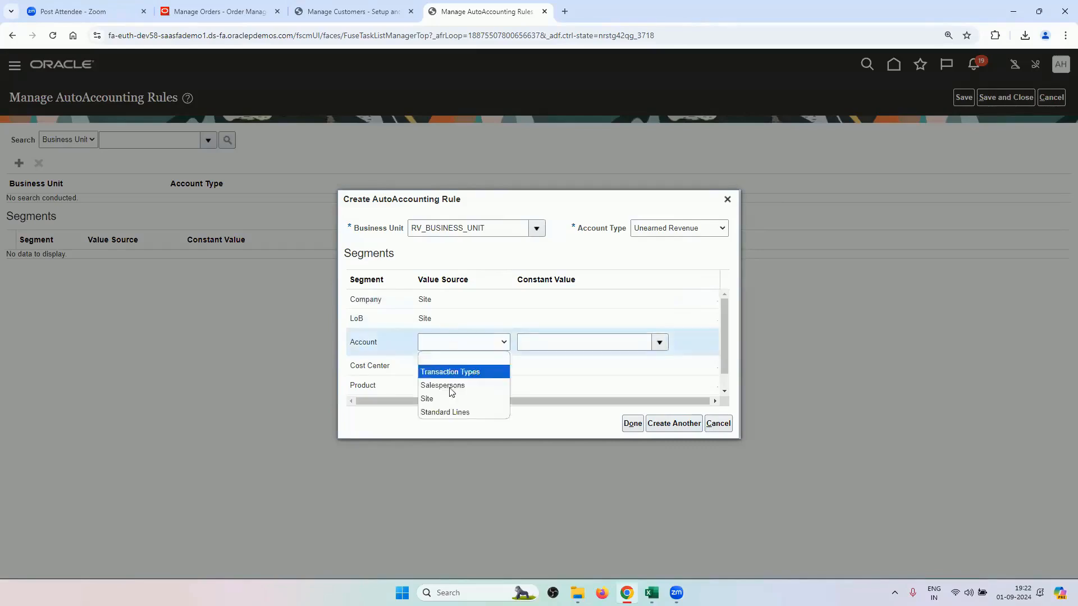
{"action": "left_click", "coordinate": [449, 396]}
- Set the Unearned Revenue rule's Cost Center, Product and Intercompany Value Source to Site and submit it to create another
{"action": "left_click", "coordinate": [451, 359]}
{"action": "left_click", "coordinate": [450, 363]}
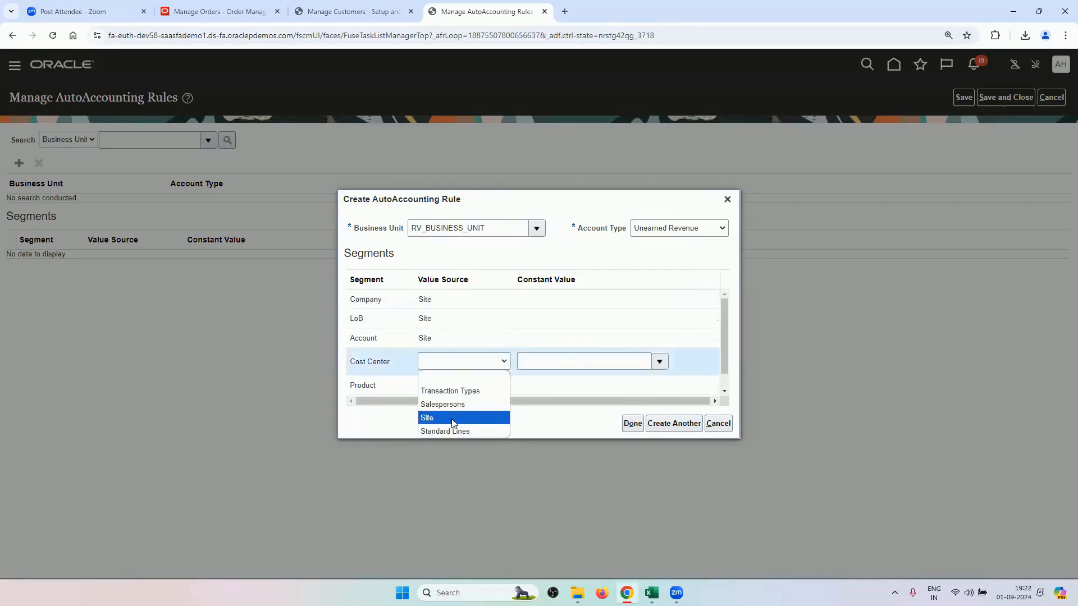
{"action": "left_click", "coordinate": [450, 417]}
{"action": "left_click", "coordinate": [456, 389]}
{"action": "left_click", "coordinate": [454, 386]}
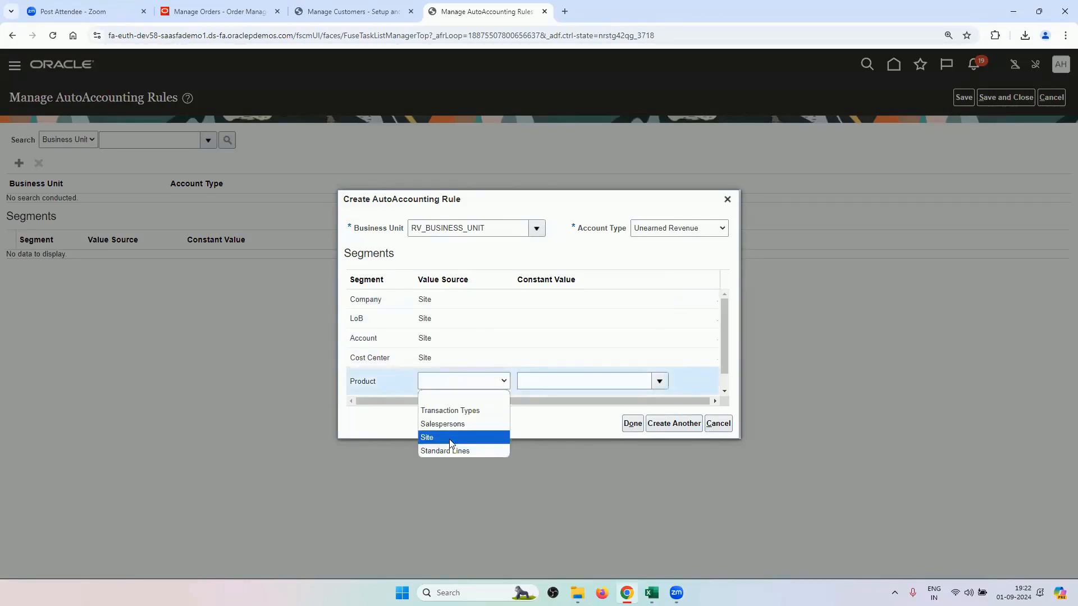
{"action": "left_click", "coordinate": [450, 437]}
{"action": "left_click", "coordinate": [440, 381]}
{"action": "left_click", "coordinate": [441, 381]}
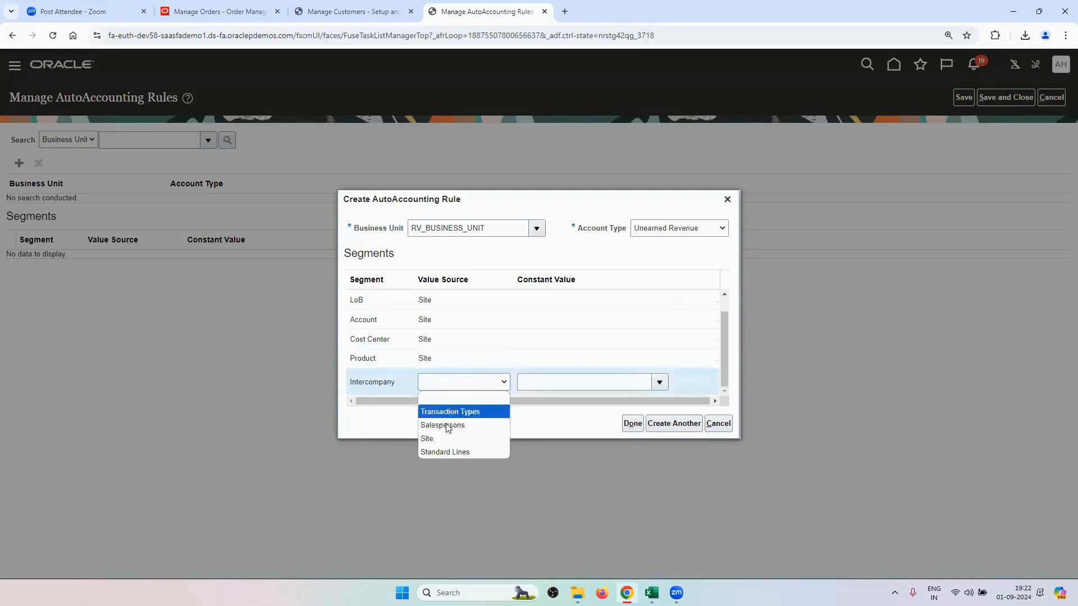
{"action": "left_click", "coordinate": [443, 438]}
{"action": "left_click", "coordinate": [672, 428]}
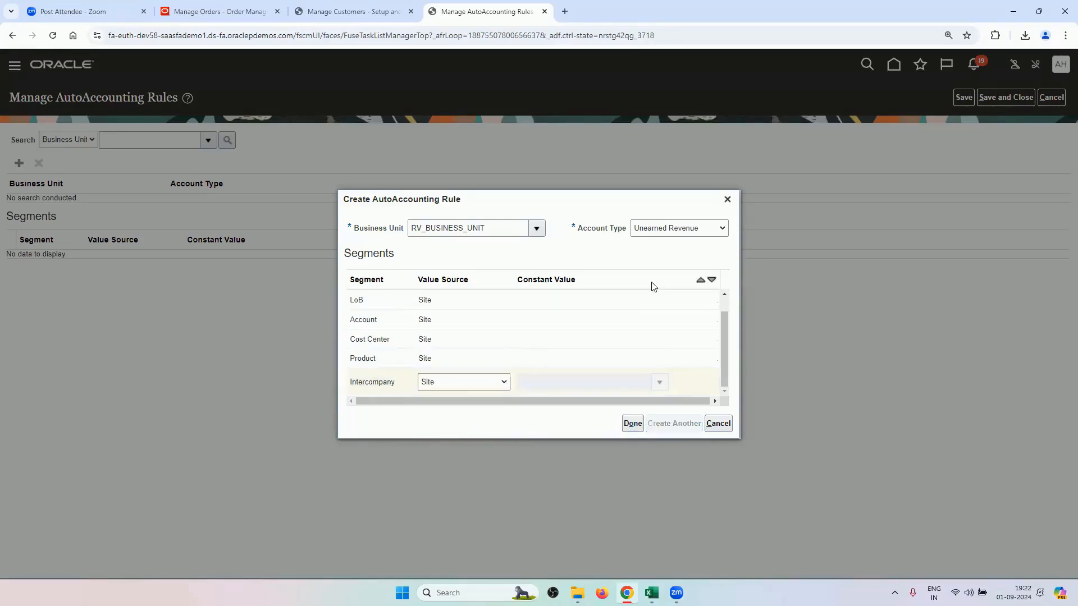
- Set the new rule's Account Type to Unpaid Bills Receivable and the Company, LoB and Account segments' Value Source to Site
{"action": "left_click", "coordinate": [659, 281]}
{"action": "left_click", "coordinate": [672, 460]}
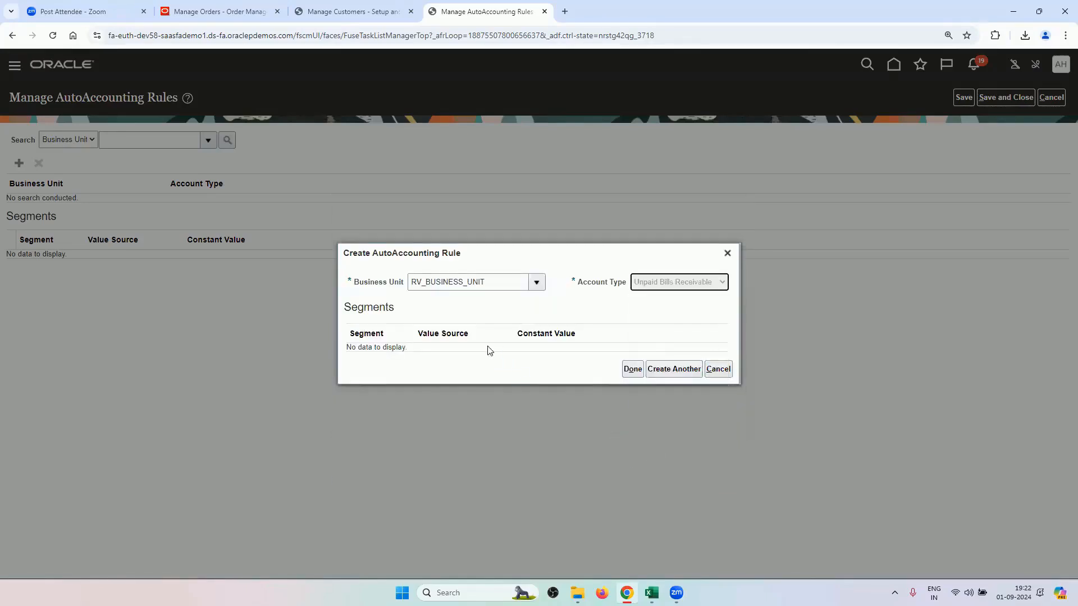
{"action": "left_click", "coordinate": [455, 300]}
{"action": "left_click", "coordinate": [462, 305]}
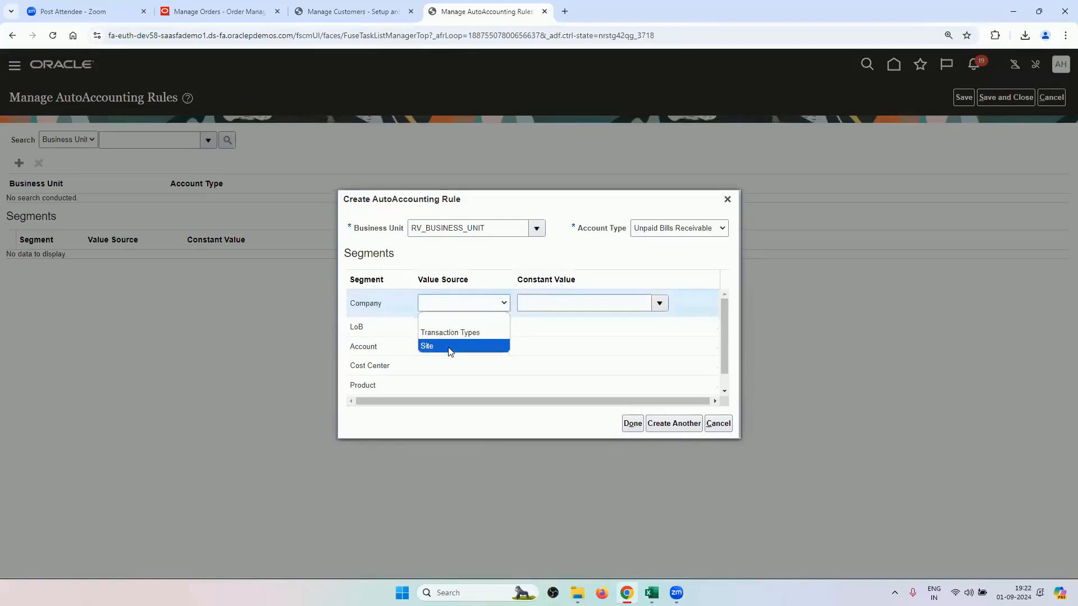
{"action": "left_click", "coordinate": [447, 348]}
{"action": "left_click", "coordinate": [450, 325]}
{"action": "left_click", "coordinate": [447, 369]}
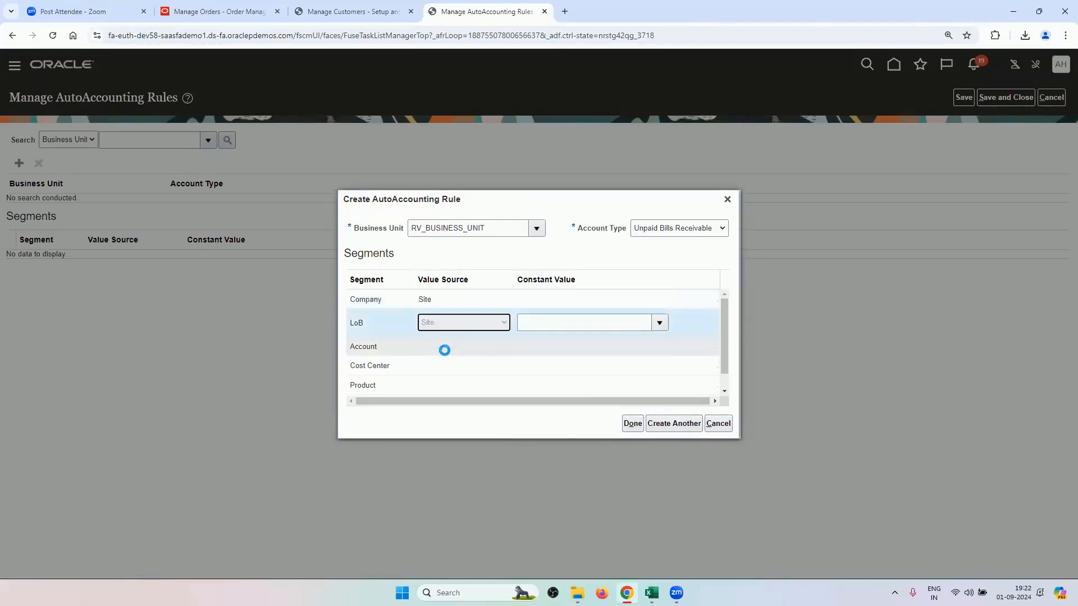
{"action": "left_click", "coordinate": [457, 343]}
{"action": "left_click", "coordinate": [468, 388]}
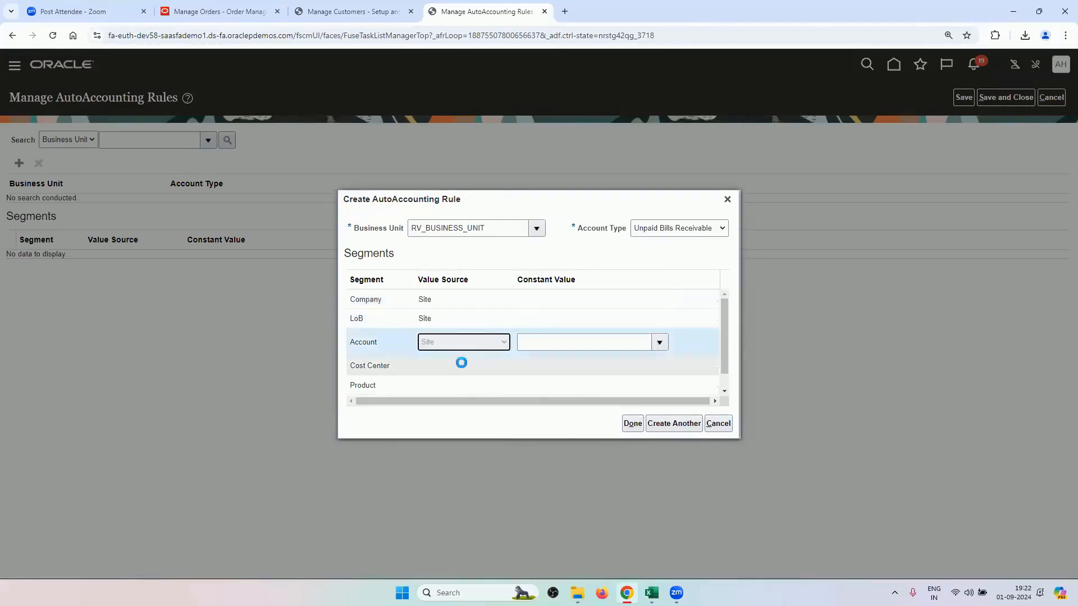
- Set the Unpaid Bills Receivable rule's Cost Center, Product and Intercompany segments' Value Source to Site
{"action": "left_click", "coordinate": [460, 362]}
{"action": "left_click", "coordinate": [464, 362]}
{"action": "left_click", "coordinate": [470, 401]}
{"action": "left_click", "coordinate": [469, 383]}
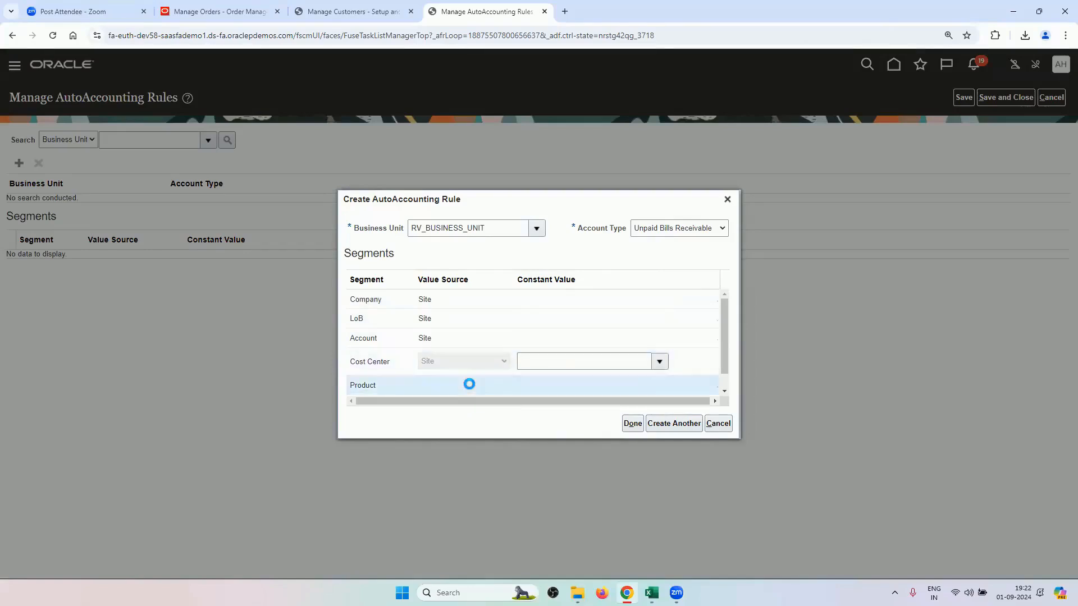
{"action": "left_click", "coordinate": [466, 382]}
{"action": "left_click", "coordinate": [464, 425]}
{"action": "scroll", "coordinate": [469, 352], "scroll_direction": "down", "scroll_amount": 1}
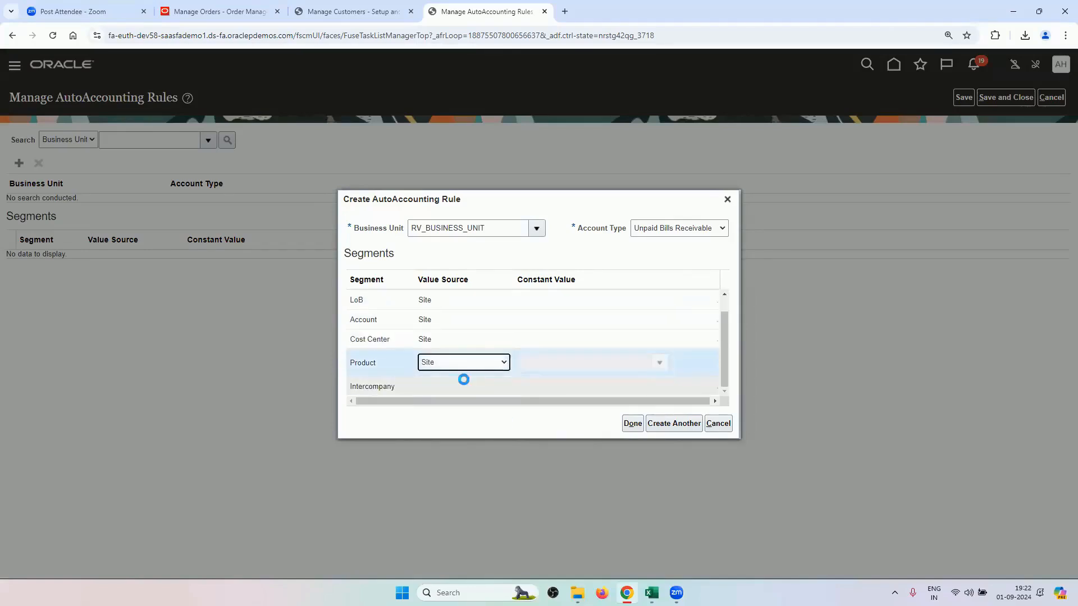
{"action": "left_click", "coordinate": [464, 382]}
{"action": "left_click", "coordinate": [464, 383]}
{"action": "left_click", "coordinate": [464, 424]}
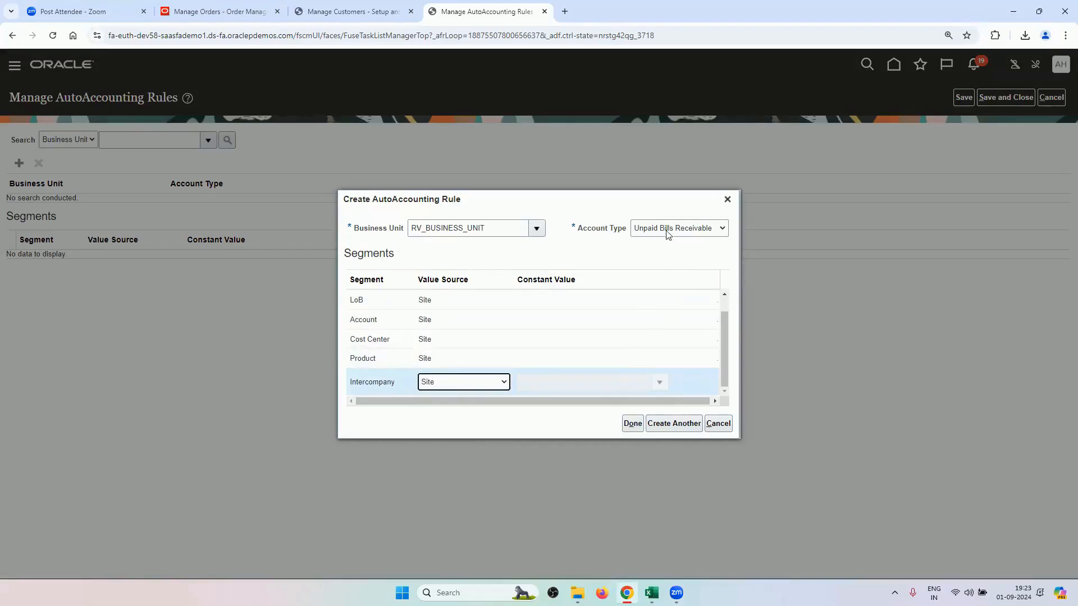
- Finish creating the Unpaid Bills Receivable rule, then save and close the AutoAccounting rules for RV_BUSINESS_UNIT
{"action": "left_click", "coordinate": [667, 235]}
{"action": "left_click", "coordinate": [664, 404]}
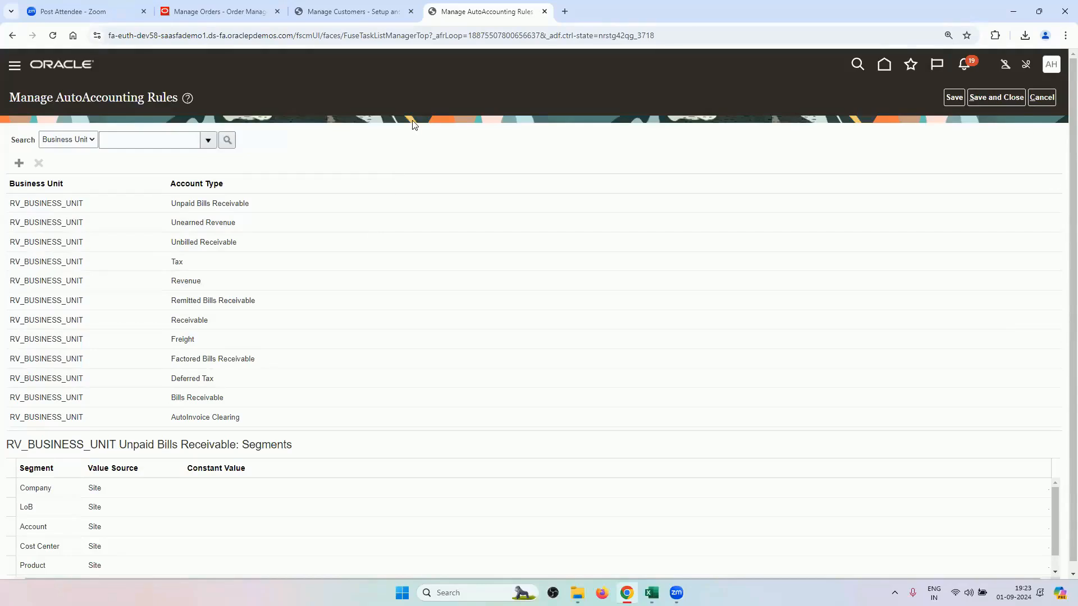
{"action": "scroll", "coordinate": [408, 135], "scroll_direction": "down", "scroll_amount": 1}
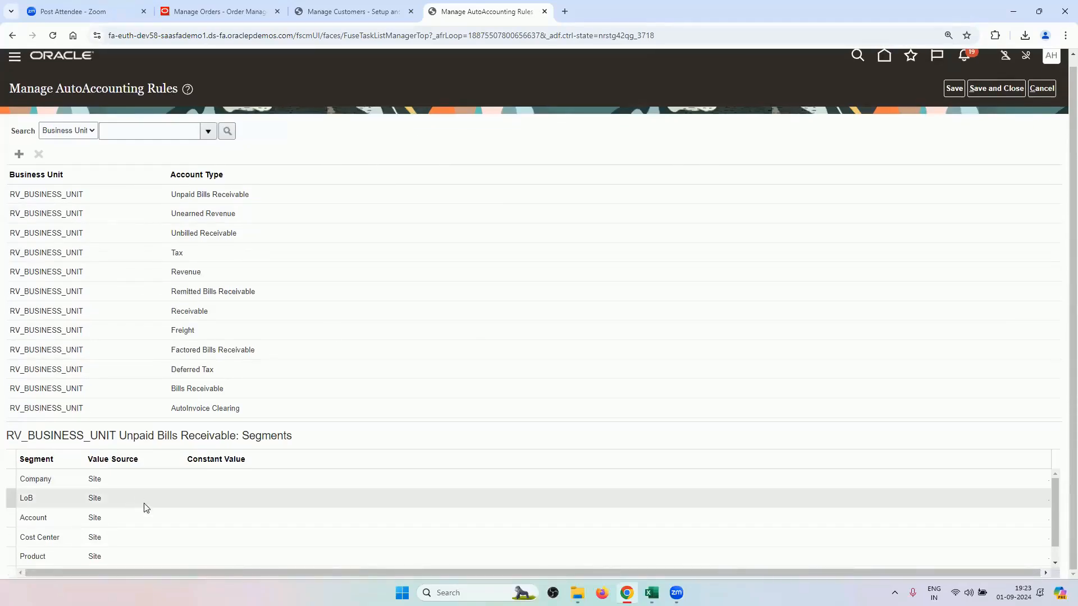
{"action": "scroll", "coordinate": [121, 522], "scroll_direction": "down", "scroll_amount": 1}
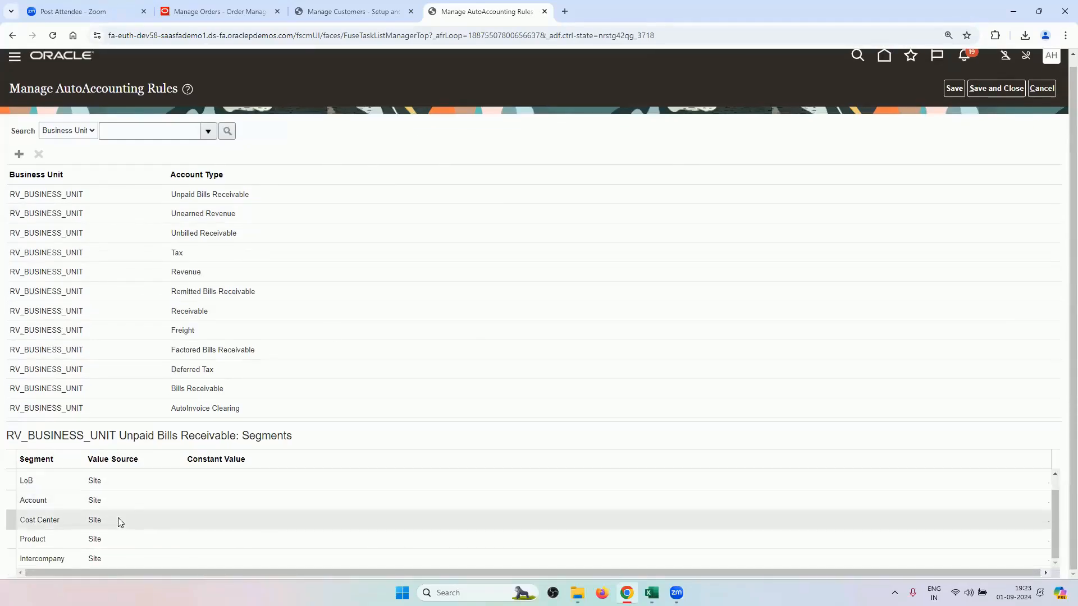
{"action": "left_click", "coordinate": [1013, 90]}
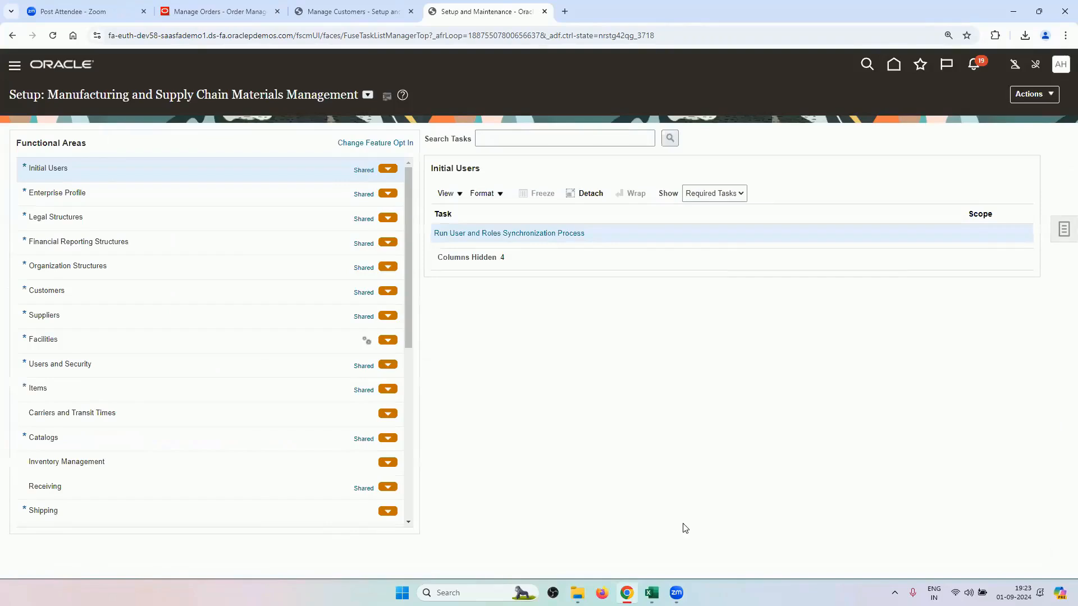
- Switch to the Order Management Training Sheet workbook in Excel and view the task list on the 8.OM Setups sheet
{"action": "key", "text": "alt+Tab"}
{"action": "left_click", "coordinate": [632, 284]}
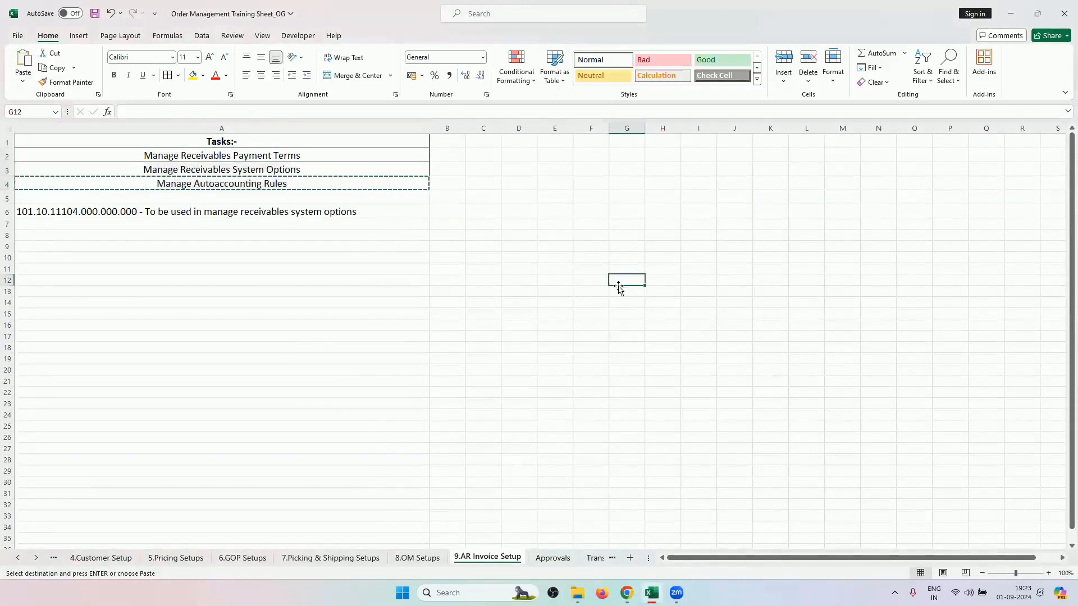
{"action": "double_click", "coordinate": [621, 279]}
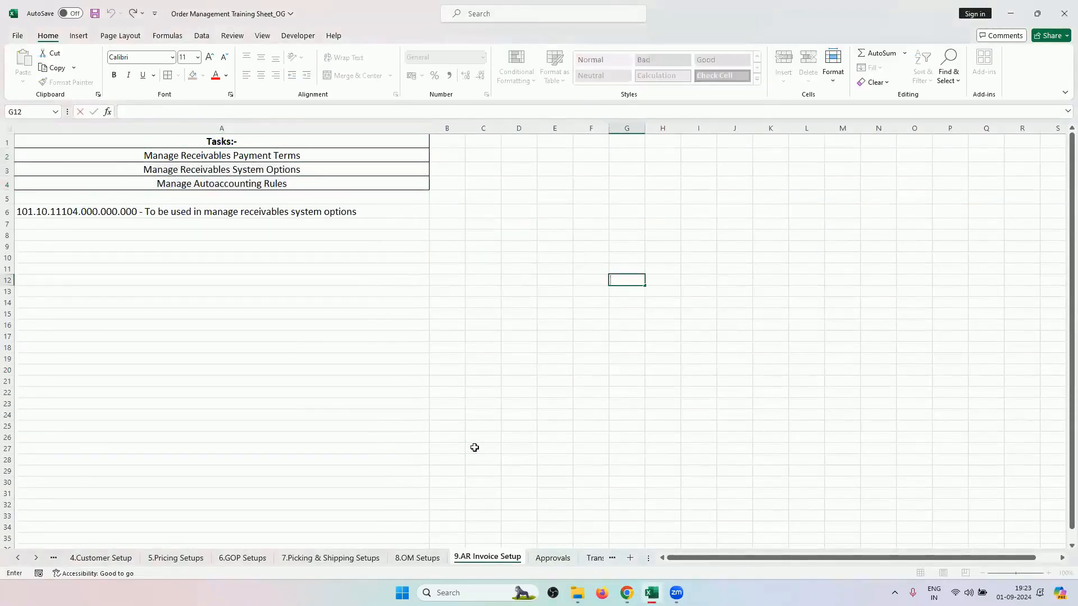
{"action": "left_click", "coordinate": [428, 558]}
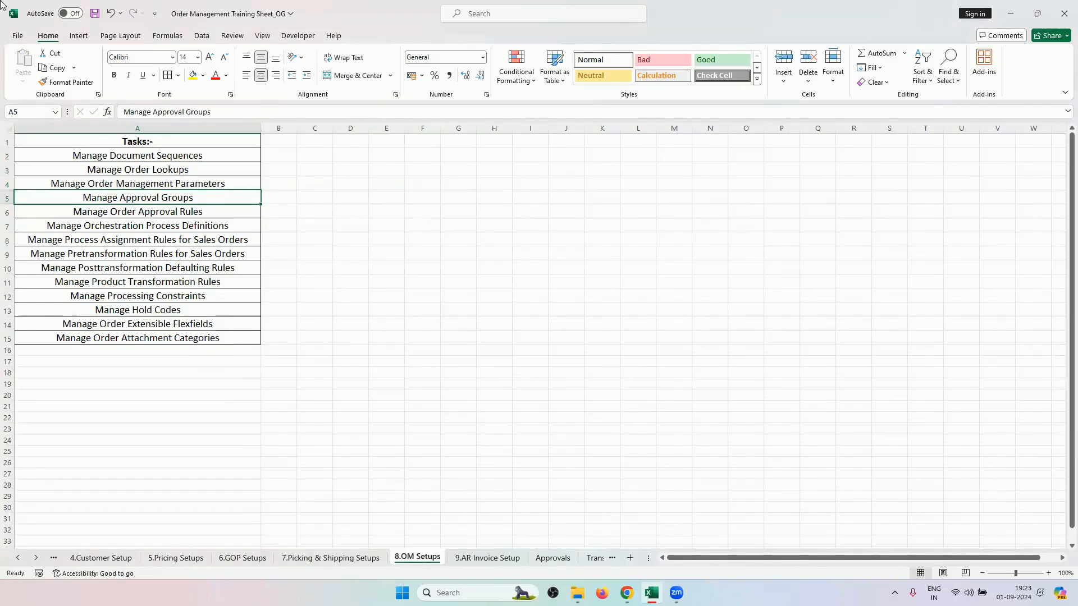
- Review the task lists on the 1.SCM Structure Setups, 2.Roles and Data Access and 3.Item Setup sheets
{"action": "left_click", "coordinate": [21, 559]}
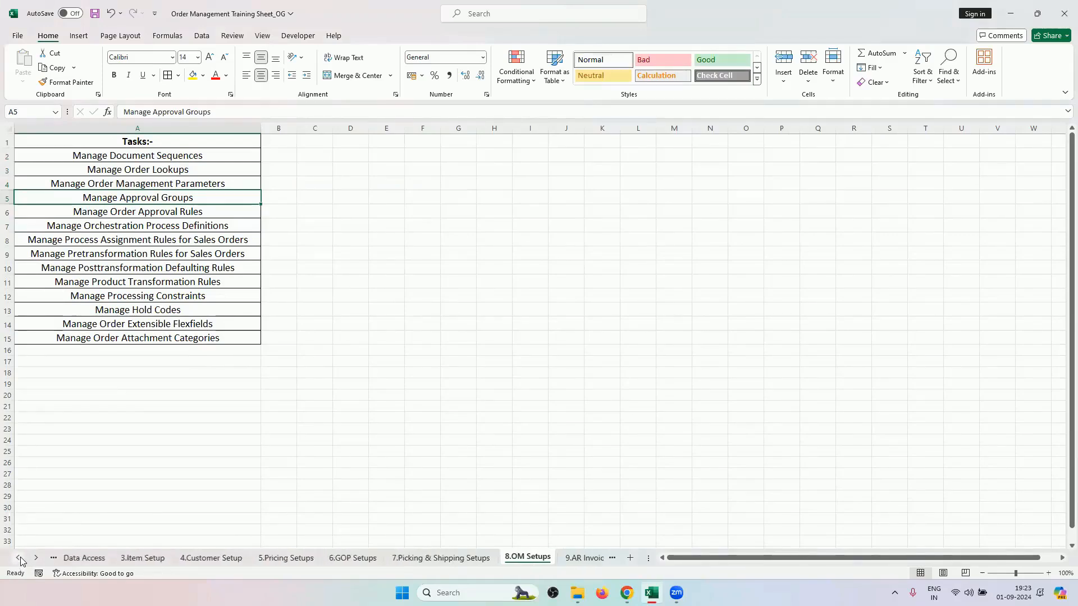
{"action": "left_click", "coordinate": [22, 559]}
{"action": "left_click", "coordinate": [22, 558]}
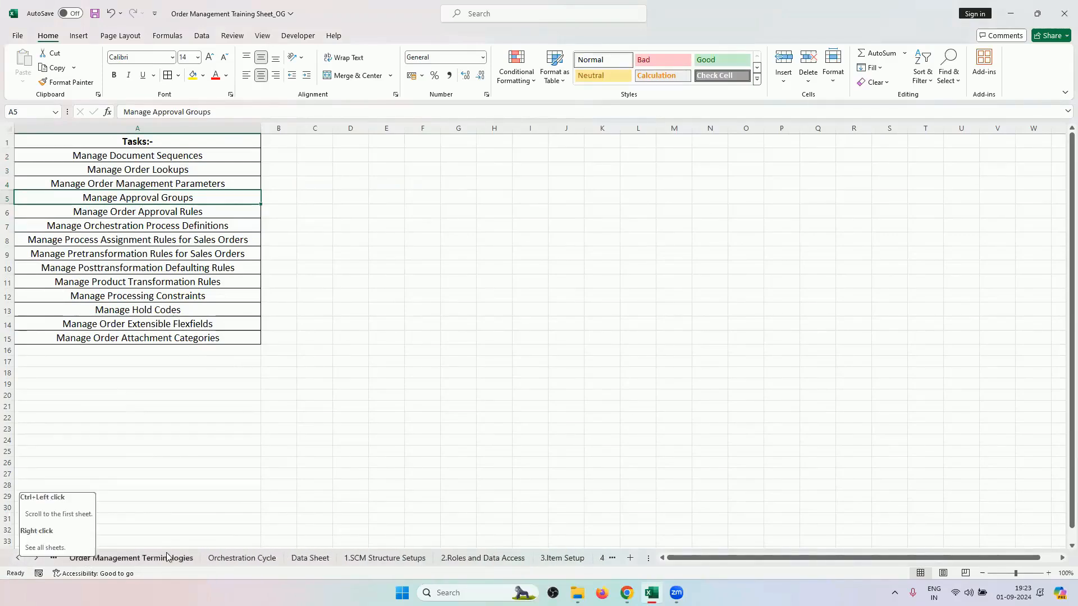
{"action": "left_click", "coordinate": [377, 558]}
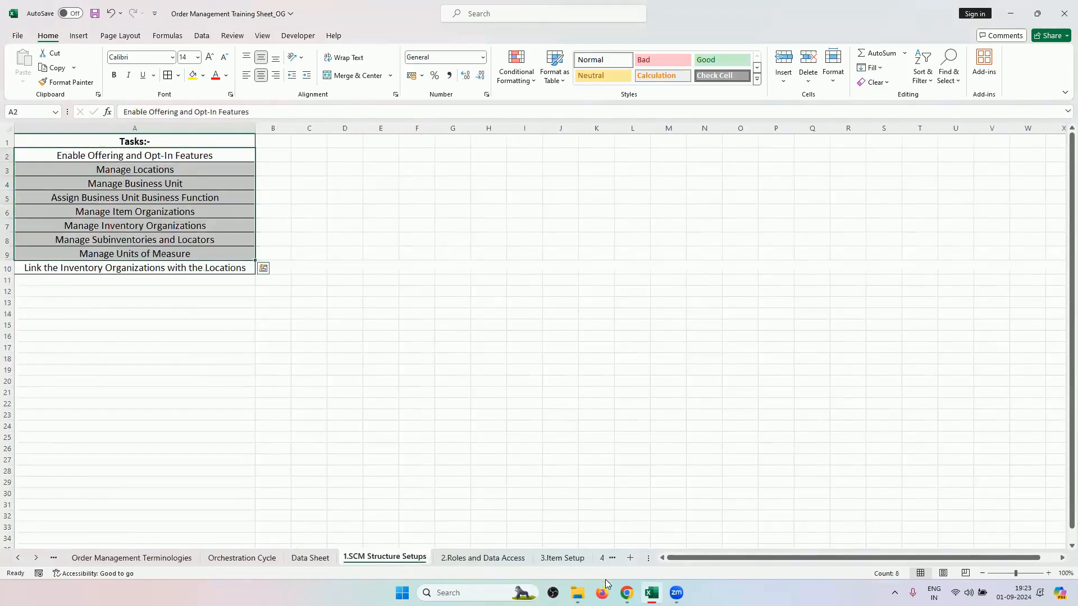
{"action": "left_click", "coordinate": [531, 560]}
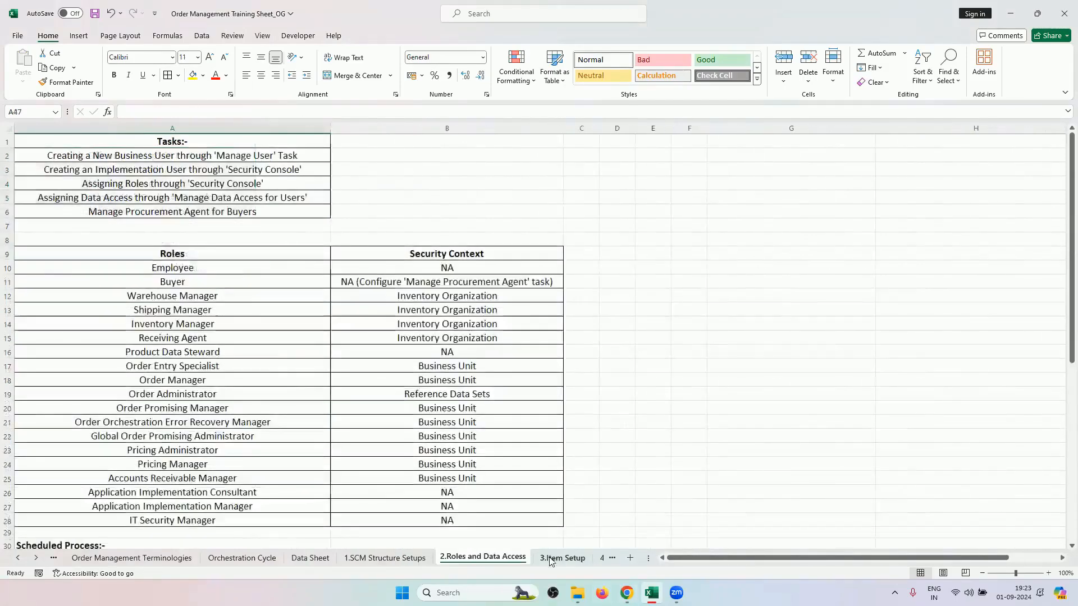
{"action": "left_click", "coordinate": [552, 561]}
- Look through the names of the workbook's remaining sheets and return to the 9.AR Invoice Setup sheet
{"action": "left_click", "coordinate": [36, 558]}
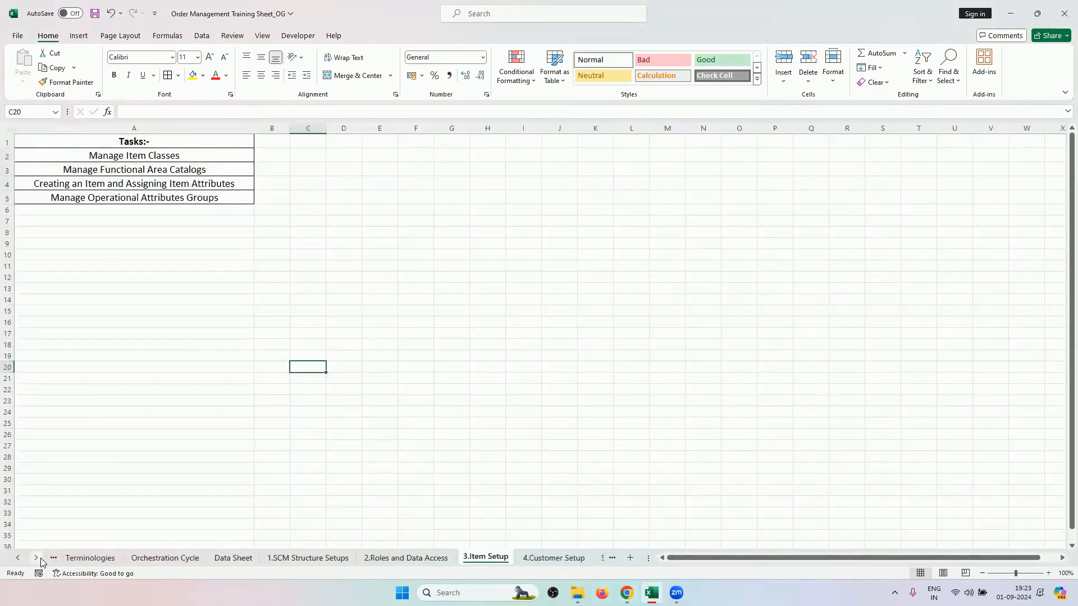
{"action": "left_click", "coordinate": [36, 557]}
{"action": "left_click", "coordinate": [35, 557]}
{"action": "left_click", "coordinate": [36, 557]}
{"action": "left_click", "coordinate": [36, 557]}
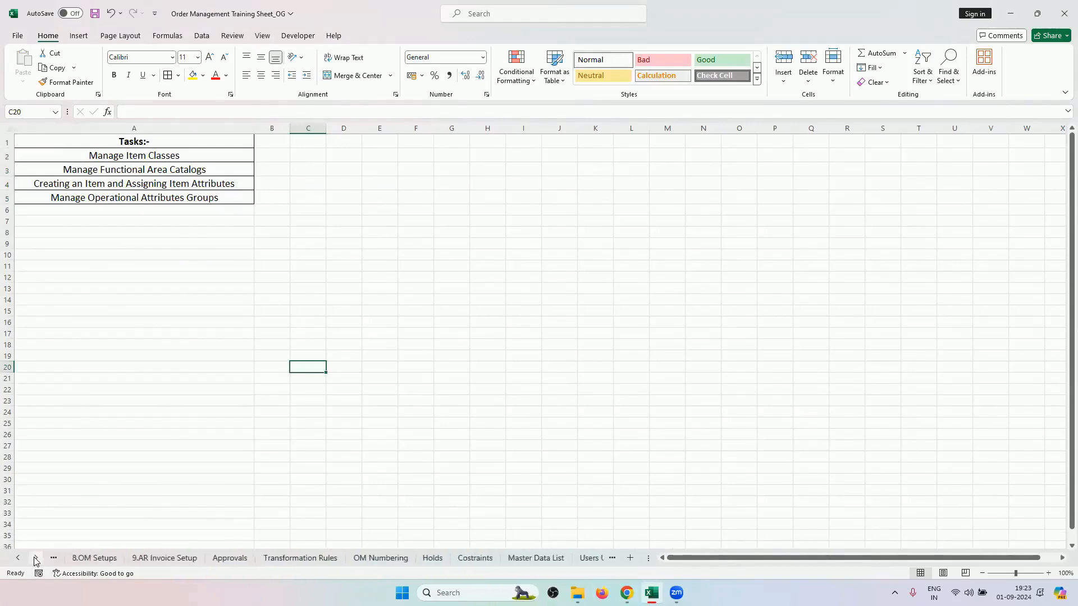
{"action": "left_click", "coordinate": [36, 557]}
{"action": "left_click", "coordinate": [36, 557]}
{"action": "left_click", "coordinate": [20, 558]}
{"action": "left_click", "coordinate": [19, 558]}
{"action": "left_click", "coordinate": [19, 558]}
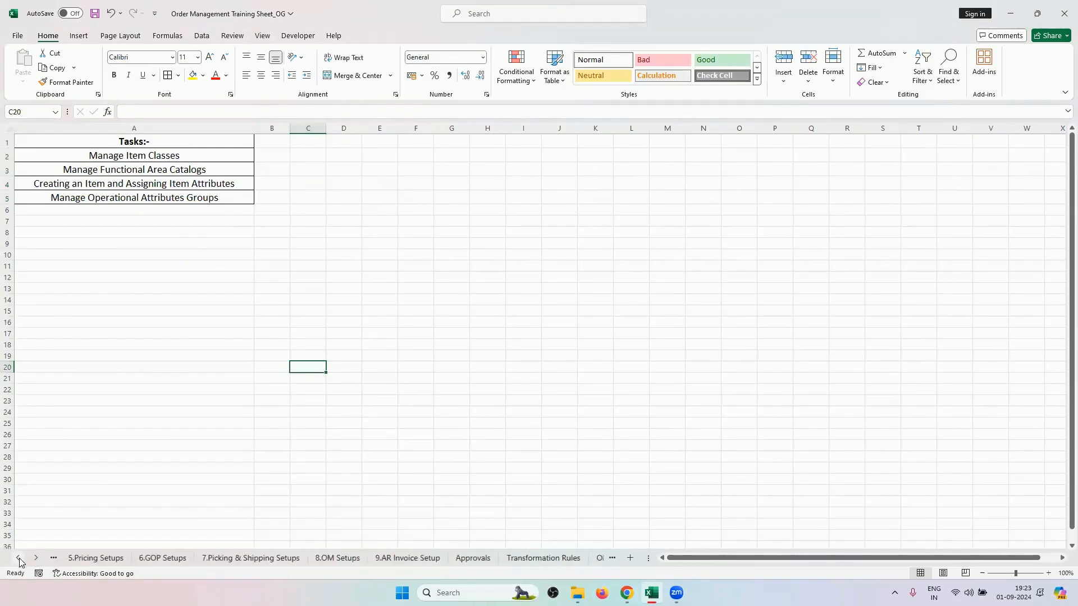
{"action": "left_click", "coordinate": [19, 558]}
{"action": "left_click", "coordinate": [380, 560]}
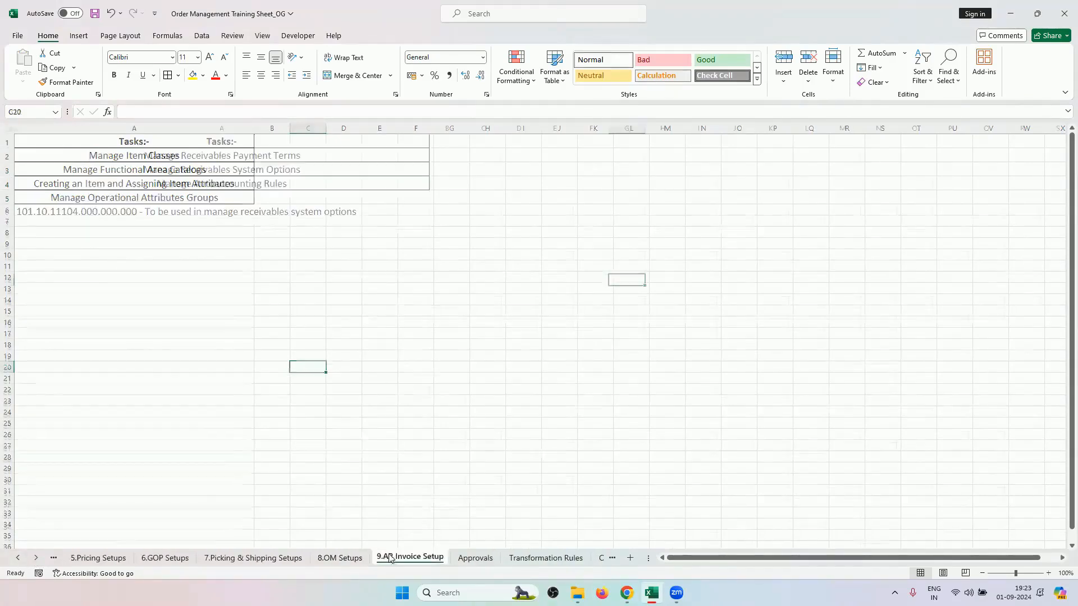
- Look at the task lists on the 8.OM Setups and 7.Picking & Shipping Setups sheets
{"action": "left_click", "coordinate": [340, 558]}
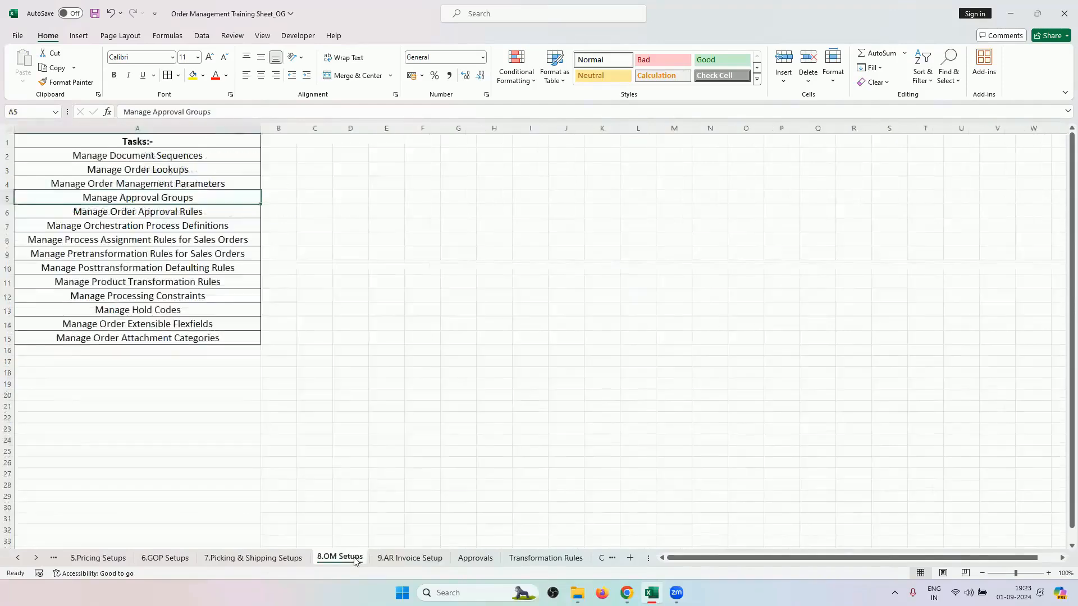
{"action": "left_click", "coordinate": [287, 560]}
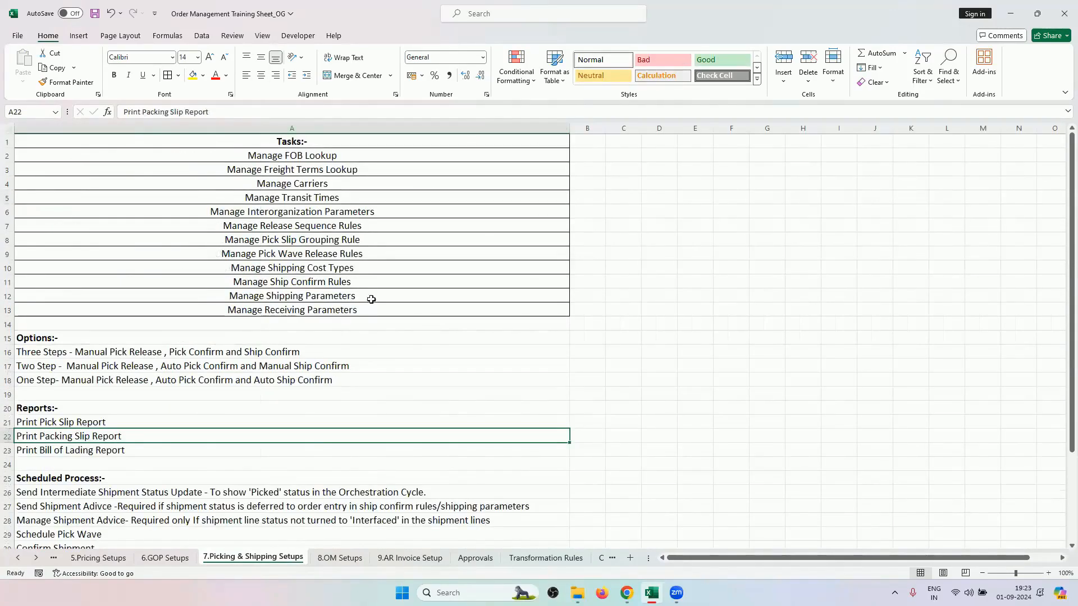
- Switch to Oracle Fusion and open Collect Planning Data from the Plan Inputs work area
{"action": "key", "text": "alt+Tab"}
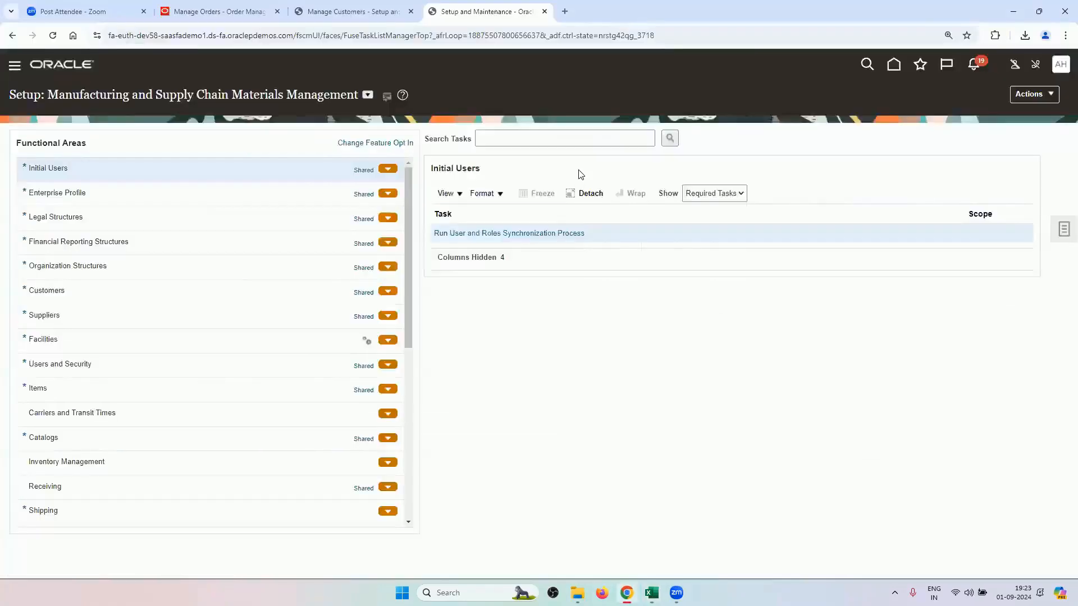
{"action": "left_click", "coordinate": [893, 65]}
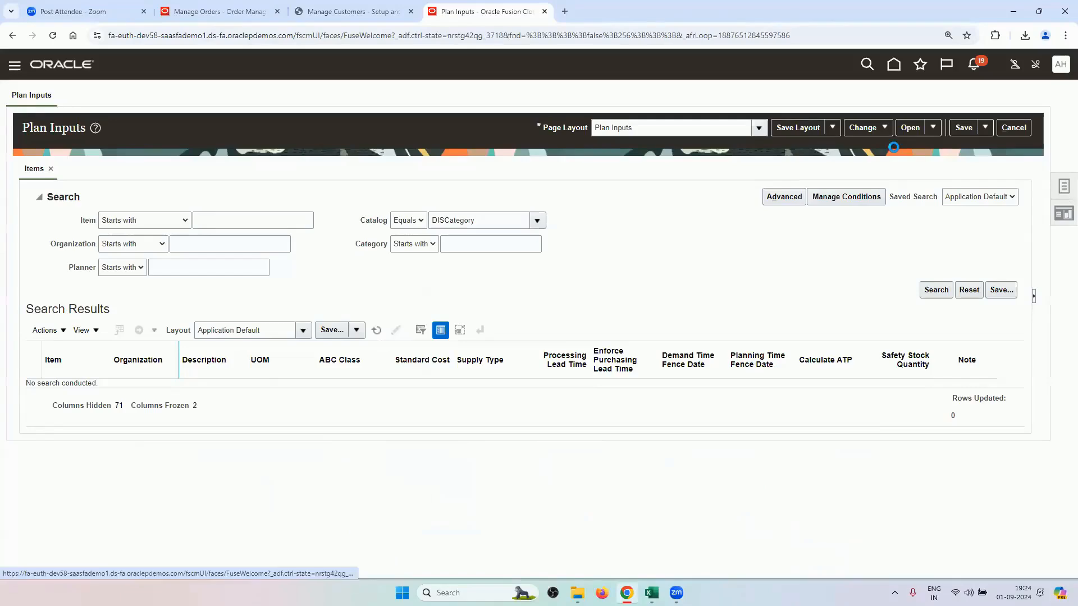
{"action": "left_click", "coordinate": [1063, 188]}
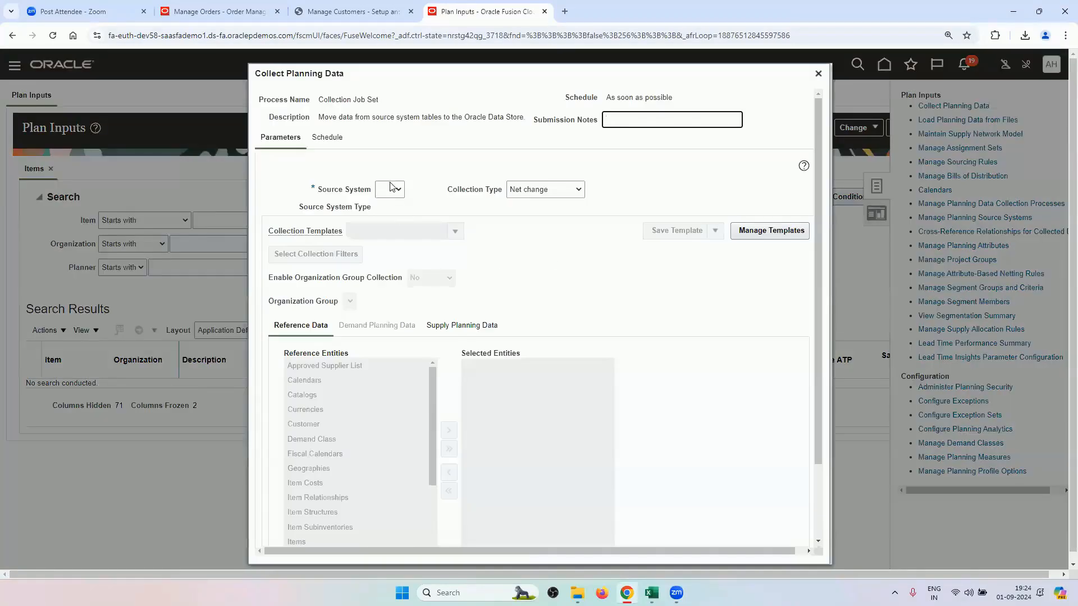
- Set the source system to OPS and the collection type to Targeted, and include all reference entities
{"action": "left_click", "coordinate": [390, 186]}
{"action": "left_click", "coordinate": [388, 216]}
{"action": "left_click", "coordinate": [538, 189]}
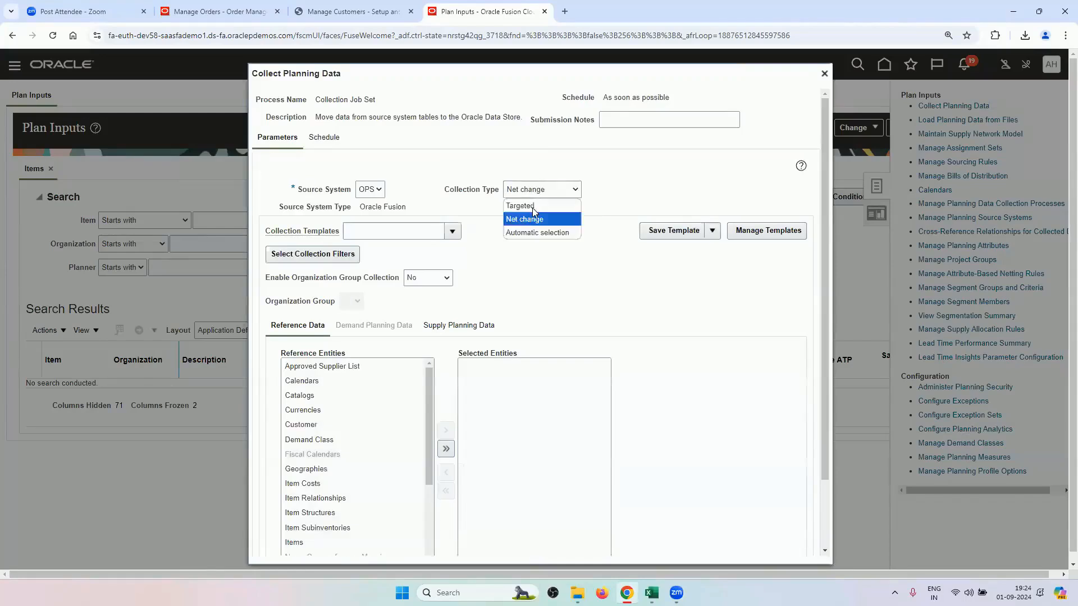
{"action": "left_click", "coordinate": [519, 203]}
{"action": "left_click", "coordinate": [445, 448]}
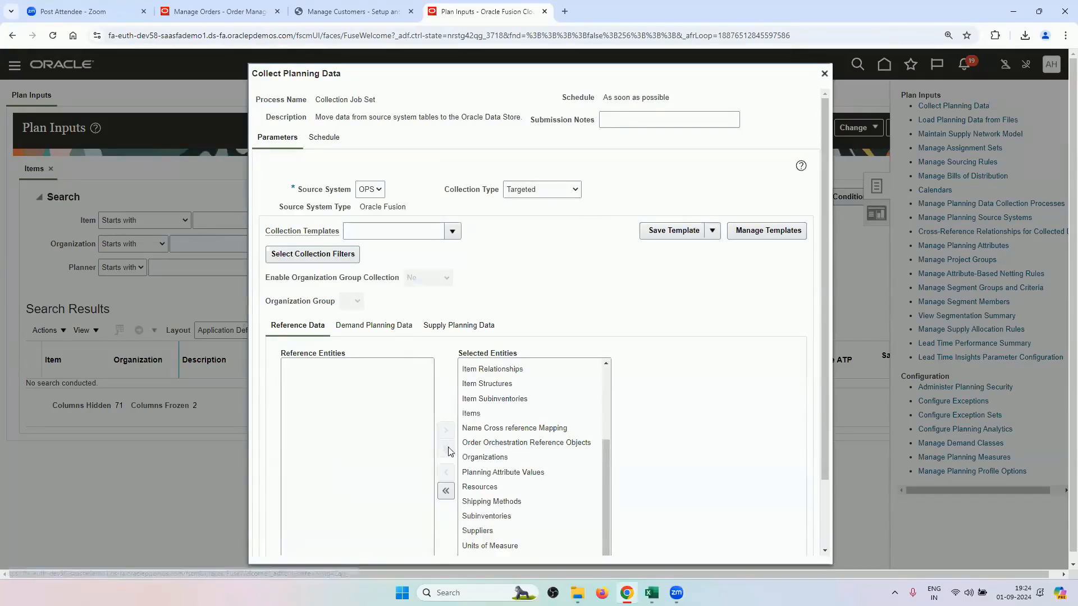
- Include all supply planning entities and submit the planning data collection
{"action": "left_click", "coordinate": [457, 325]}
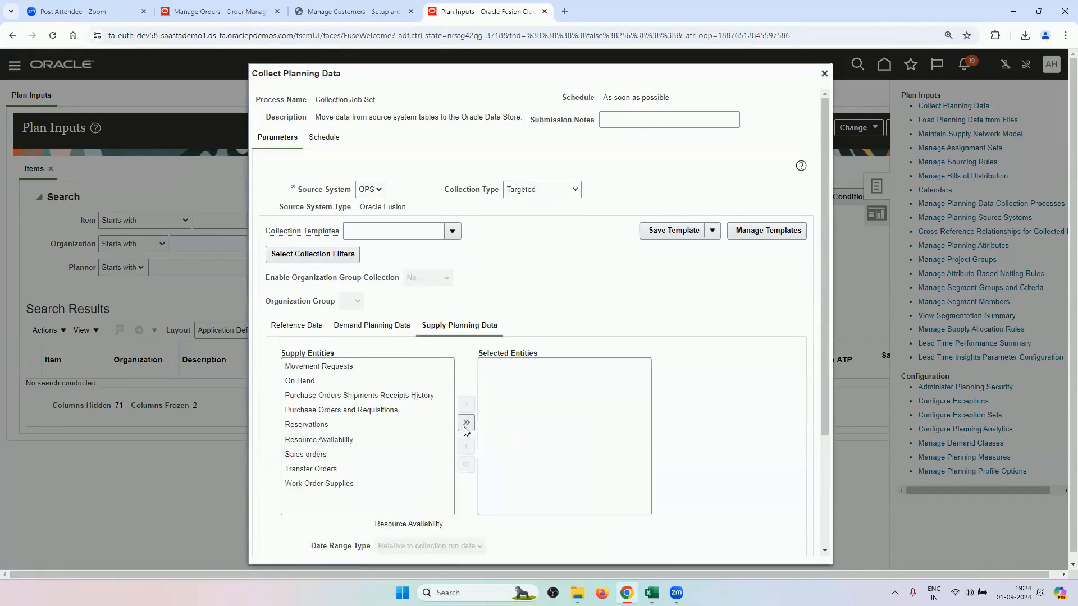
{"action": "left_click", "coordinate": [466, 424]}
{"action": "scroll", "coordinate": [636, 369], "scroll_direction": "down", "scroll_amount": 3}
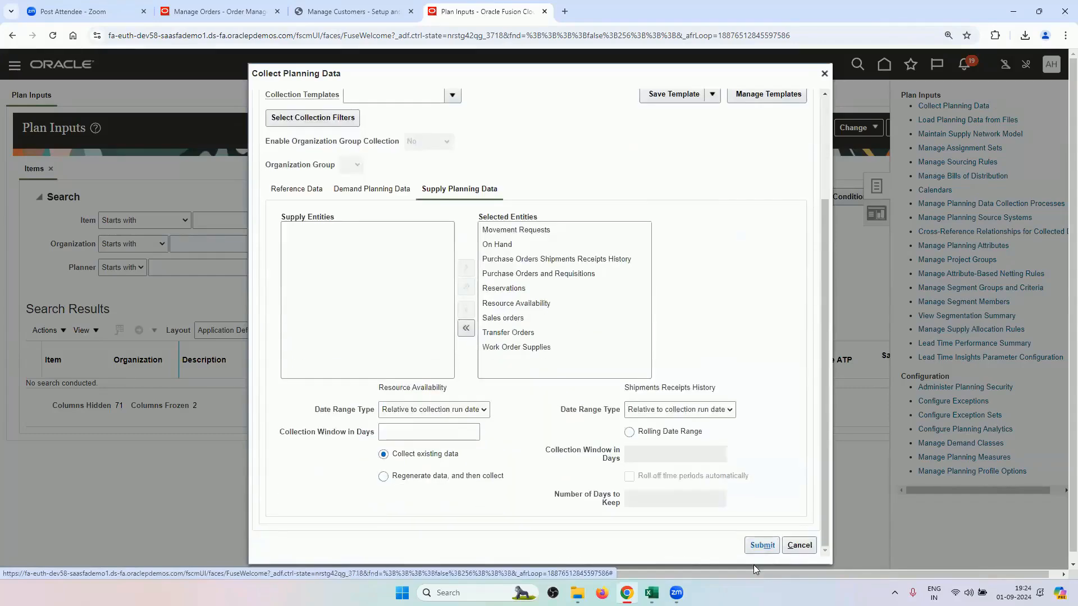
{"action": "left_click", "coordinate": [761, 545]}
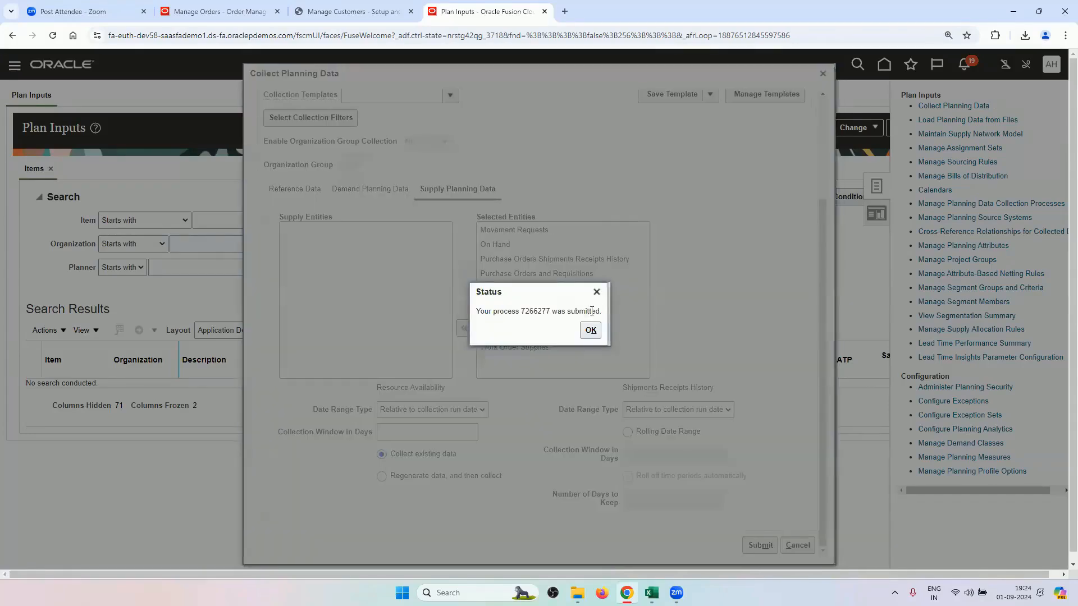
{"action": "left_click", "coordinate": [590, 330]}
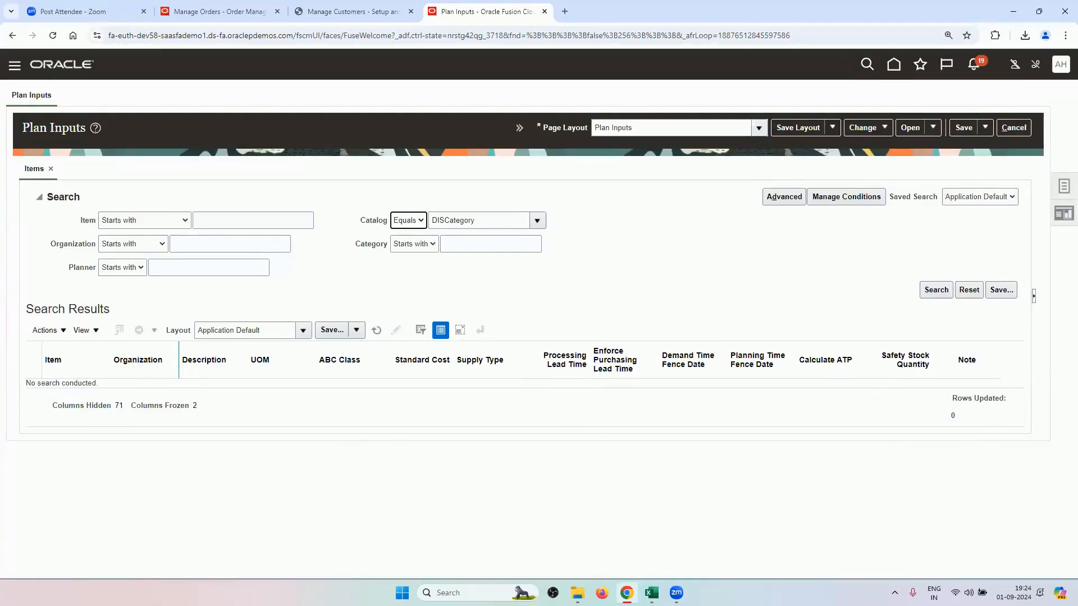
- Switch back to the Excel workbook and examine the Pick and Ship note under Standard Flow on the Orchestration Cycle sheet
{"action": "left_click", "coordinate": [651, 592]}
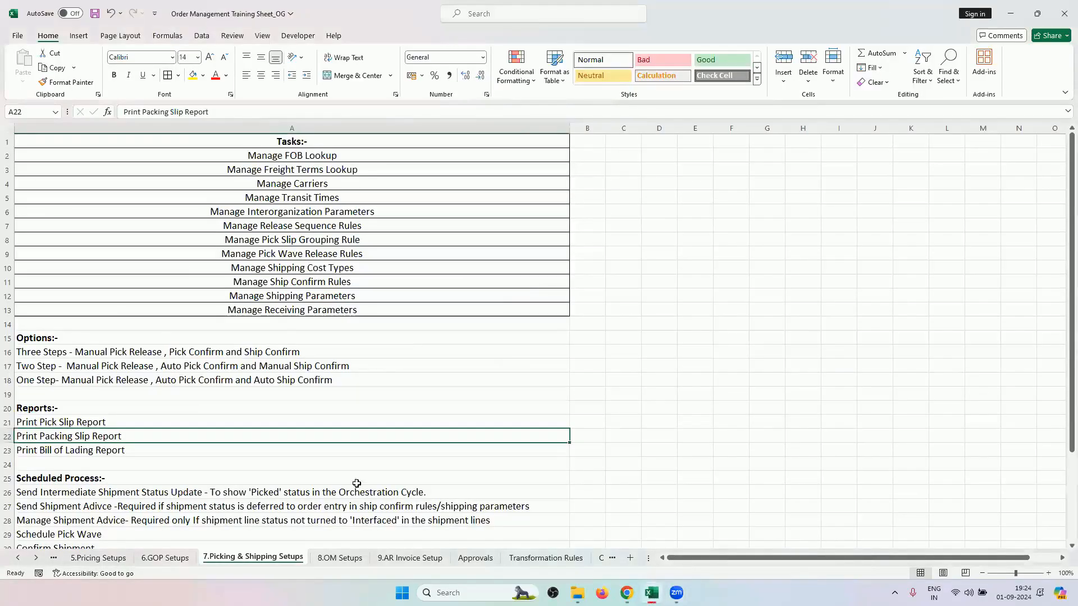
{"action": "left_click", "coordinate": [41, 560]}
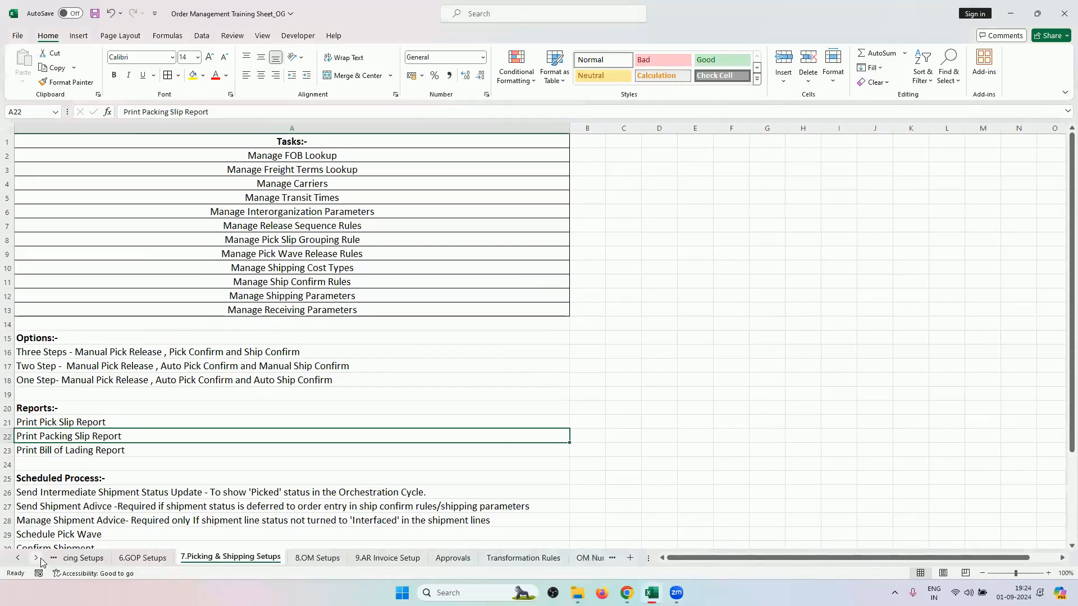
{"action": "left_click", "coordinate": [41, 560]}
{"action": "left_click", "coordinate": [19, 559]}
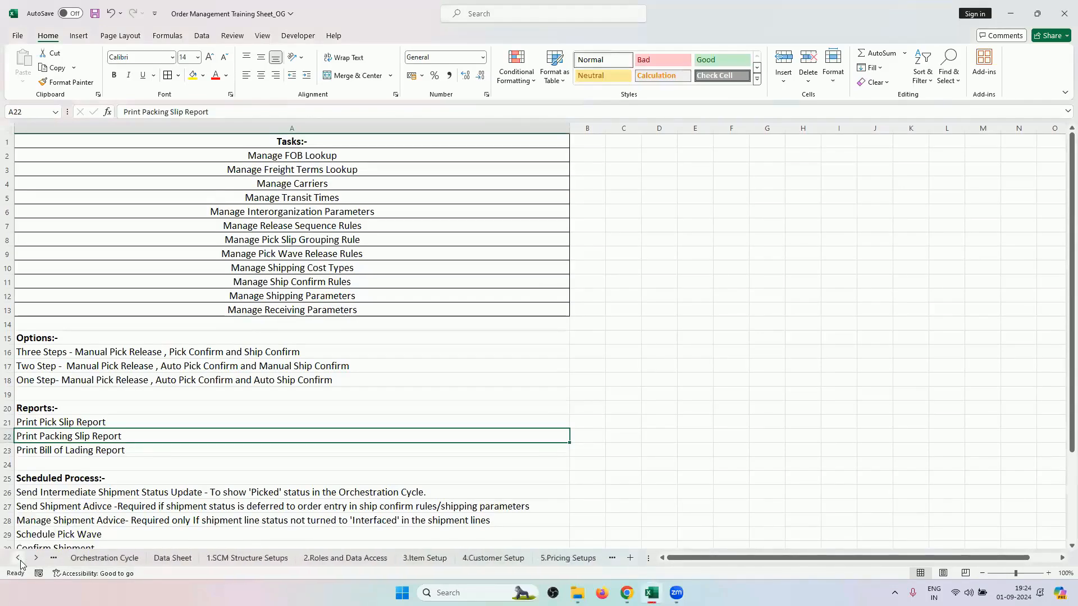
{"action": "left_click", "coordinate": [233, 558]}
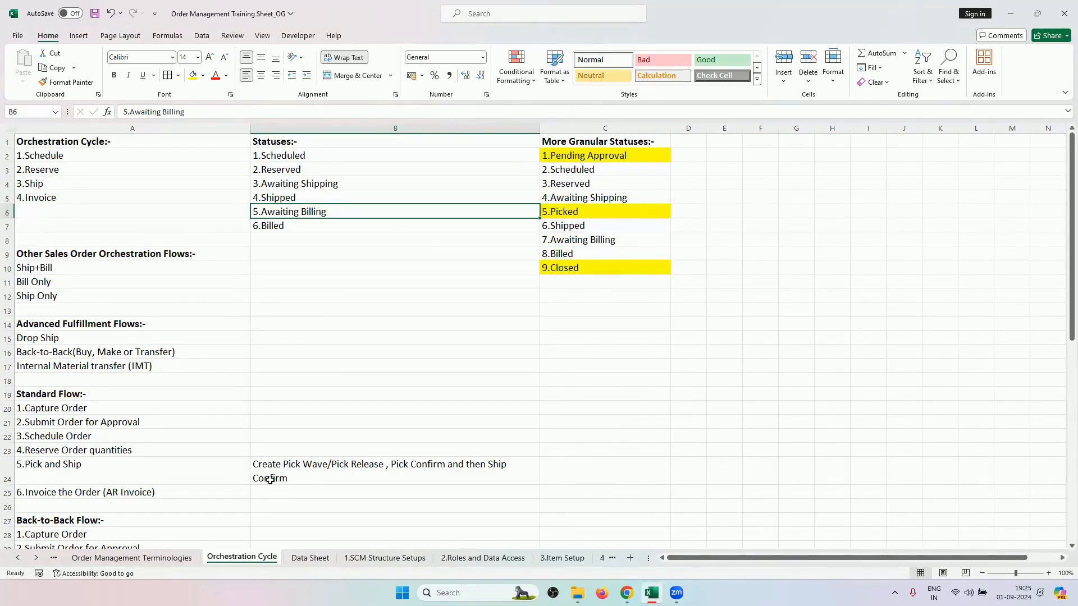
{"action": "left_click", "coordinate": [270, 480]}
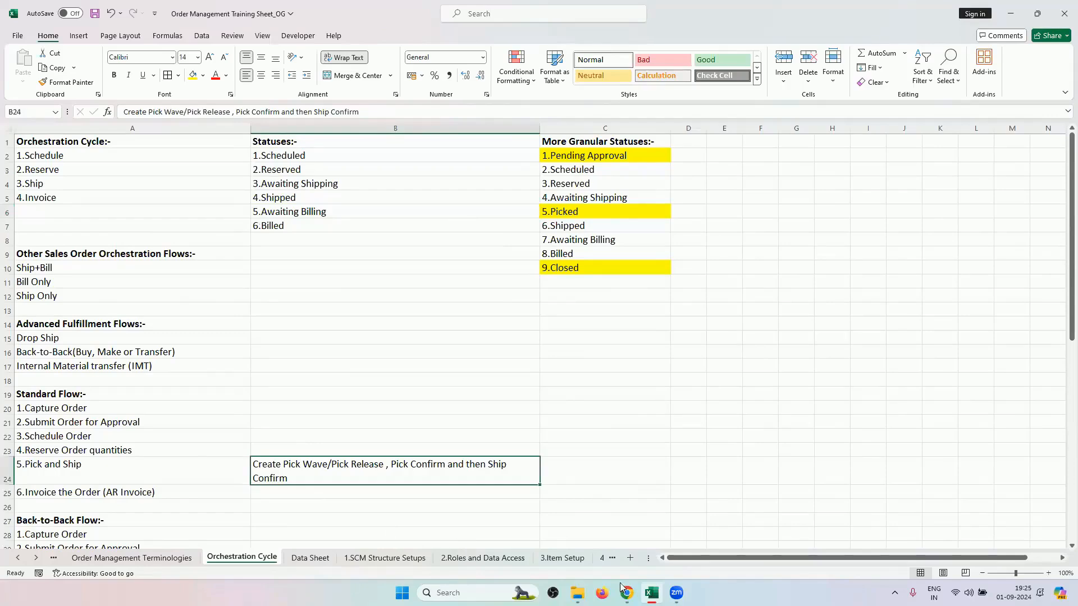
- Review the release-sequence-to-shipping-parameters tasks on the 7.Picking & Shipping Setups sheet and the Manage Sourcing Rules task on 6.GOP Setups
{"action": "left_click", "coordinate": [563, 558]}
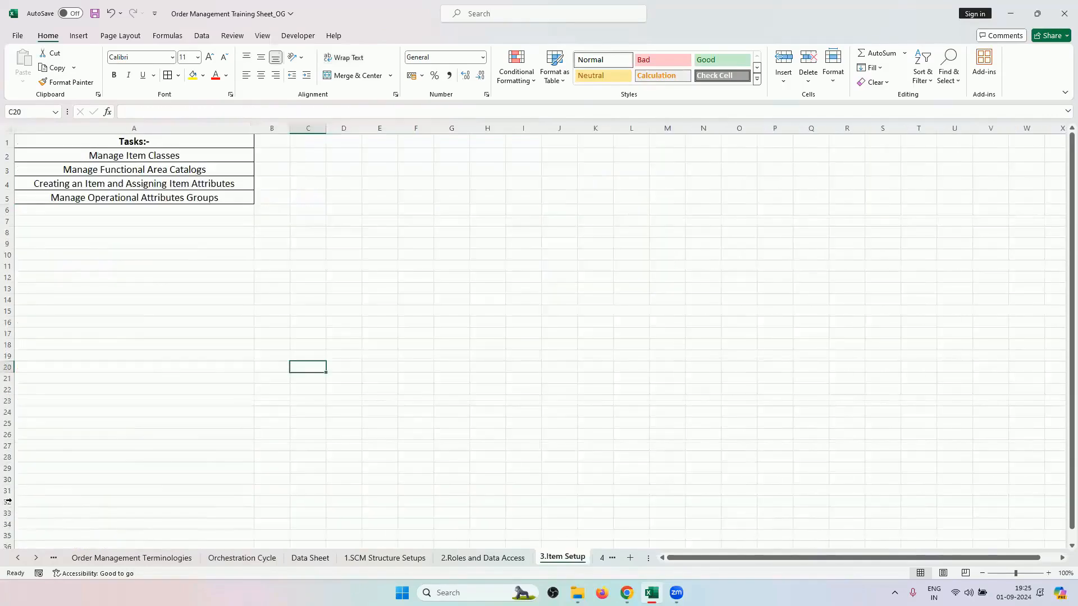
{"action": "left_click", "coordinate": [34, 558]}
{"action": "left_click", "coordinate": [34, 558]}
{"action": "left_click", "coordinate": [34, 558]}
{"action": "left_click", "coordinate": [34, 558]}
{"action": "left_click", "coordinate": [489, 557]}
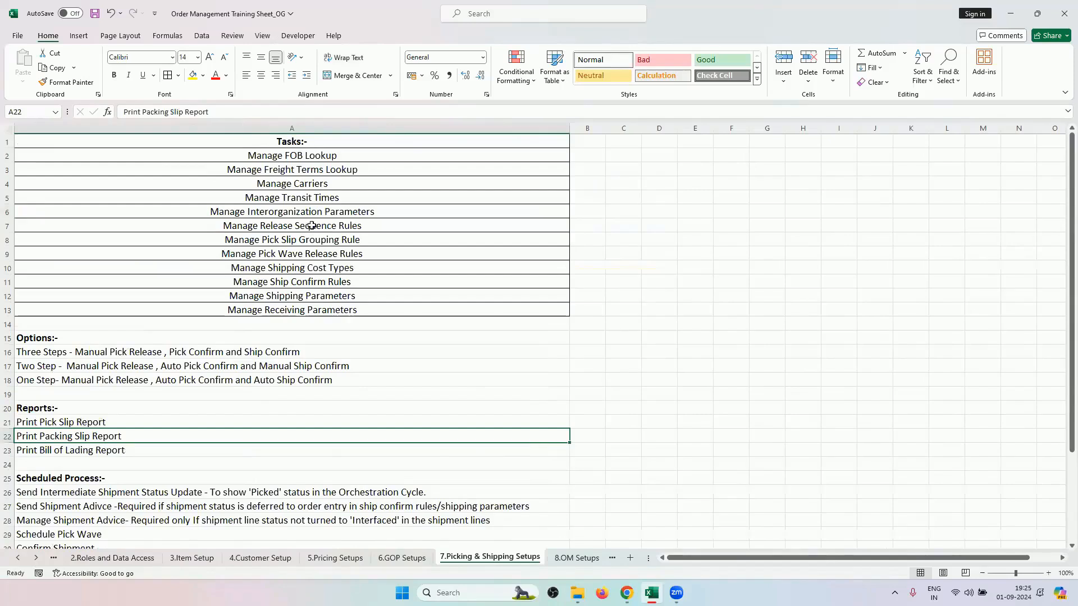
{"action": "left_click_drag", "start_coordinate": [313, 227], "coordinate": [324, 298]}
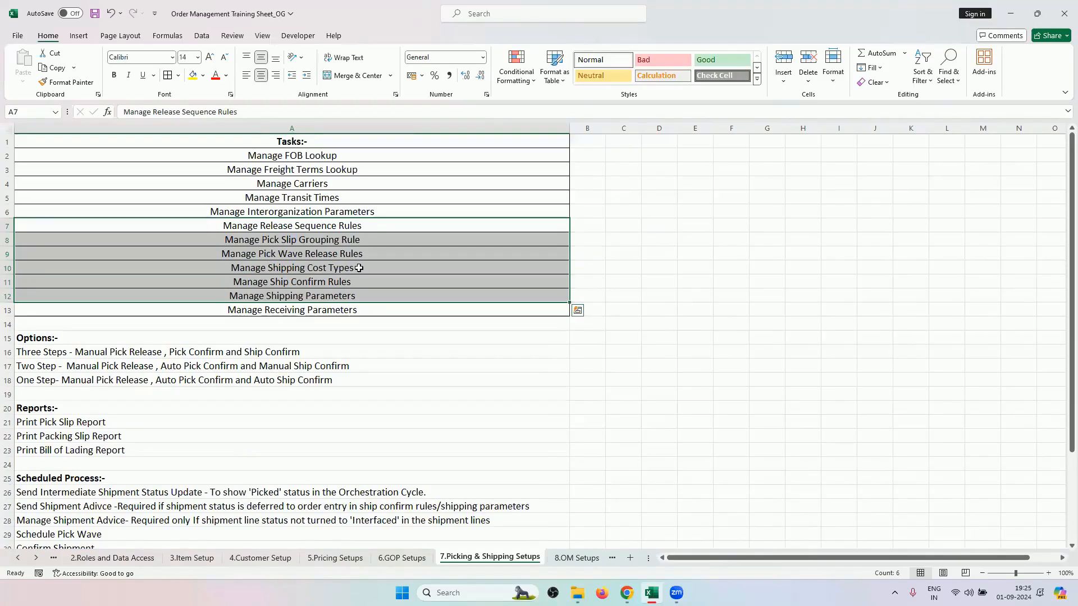
{"action": "left_click", "coordinate": [402, 557]}
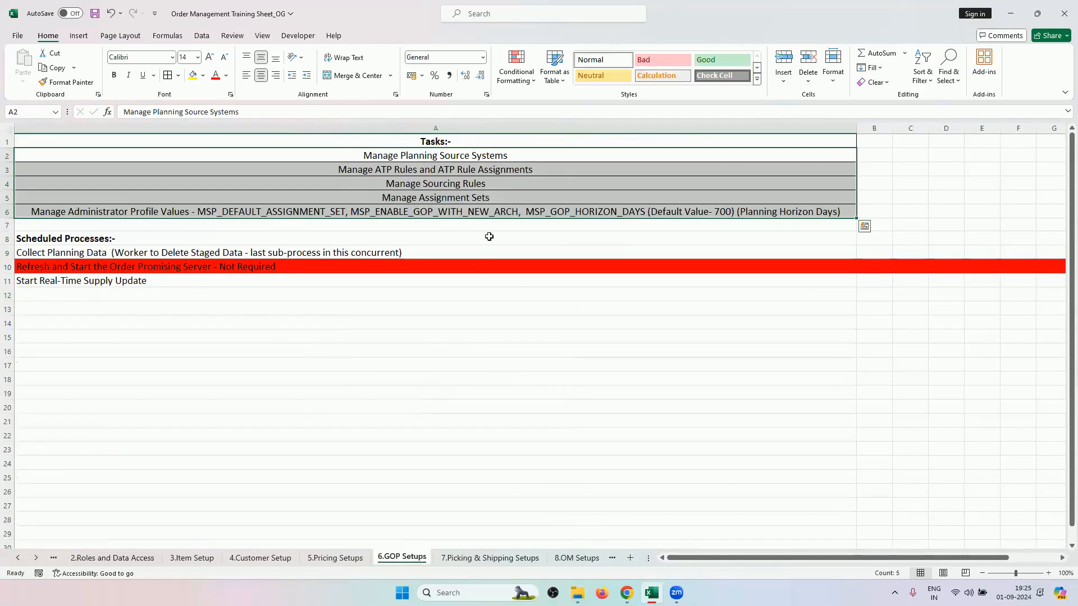
{"action": "left_click", "coordinate": [494, 184]}
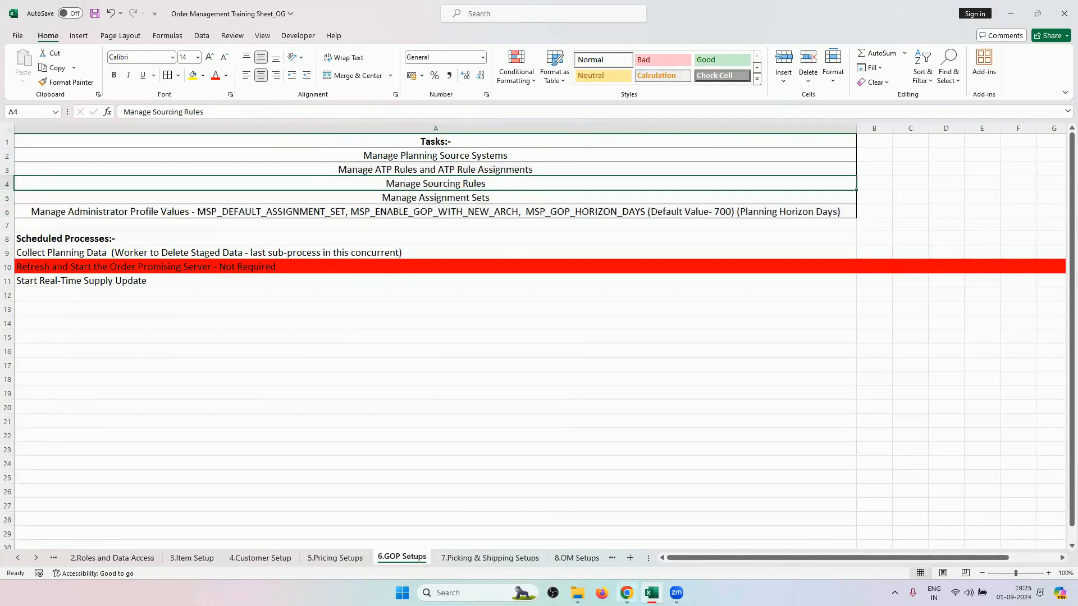
- Switch to Oracle Fusion, open Manage Sourcing Rules in Global Order Promising and search for rules whose name starts with RV
{"action": "left_click", "coordinate": [627, 592]}
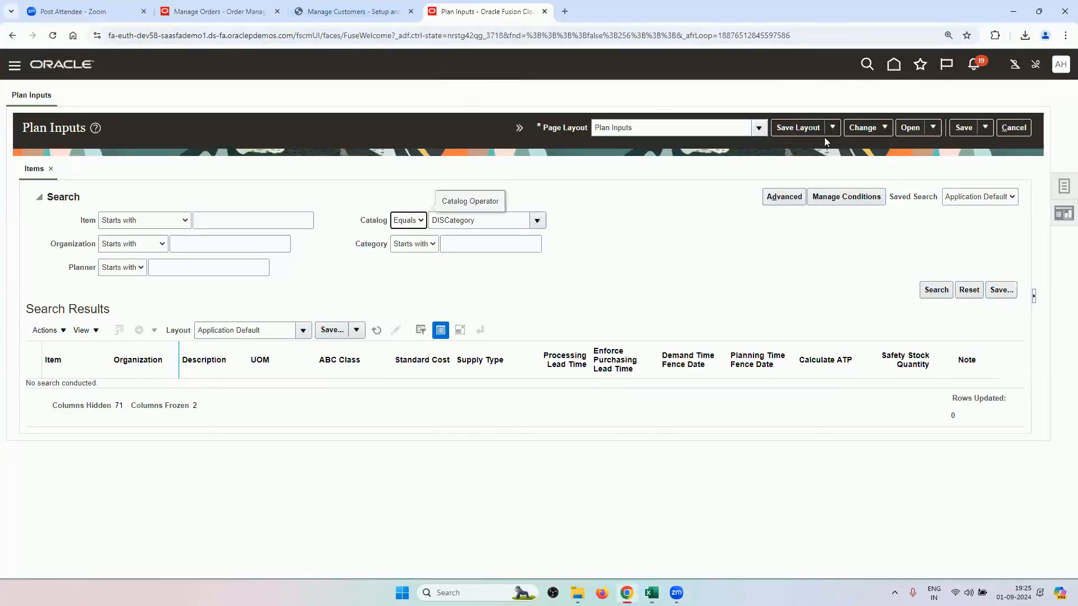
{"action": "left_click", "coordinate": [893, 64]}
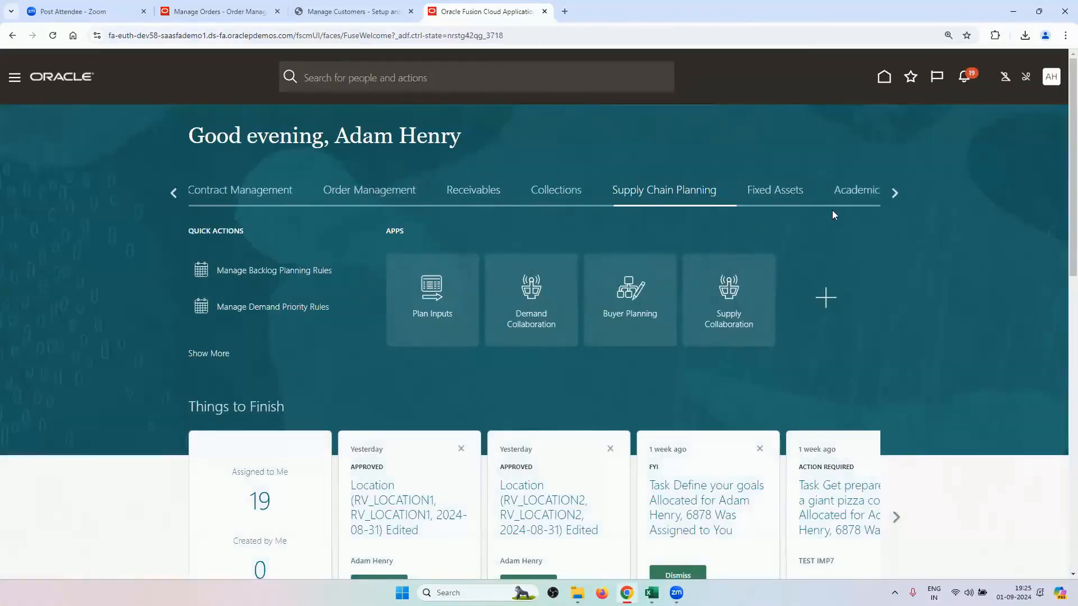
{"action": "left_click", "coordinate": [413, 193]}
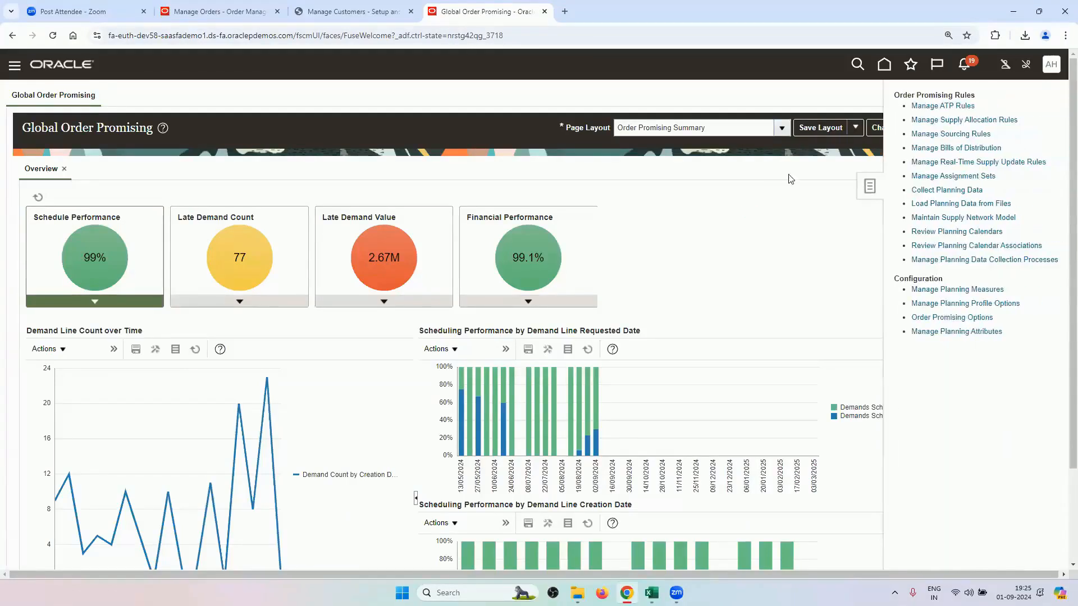
{"action": "left_click", "coordinate": [924, 134]}
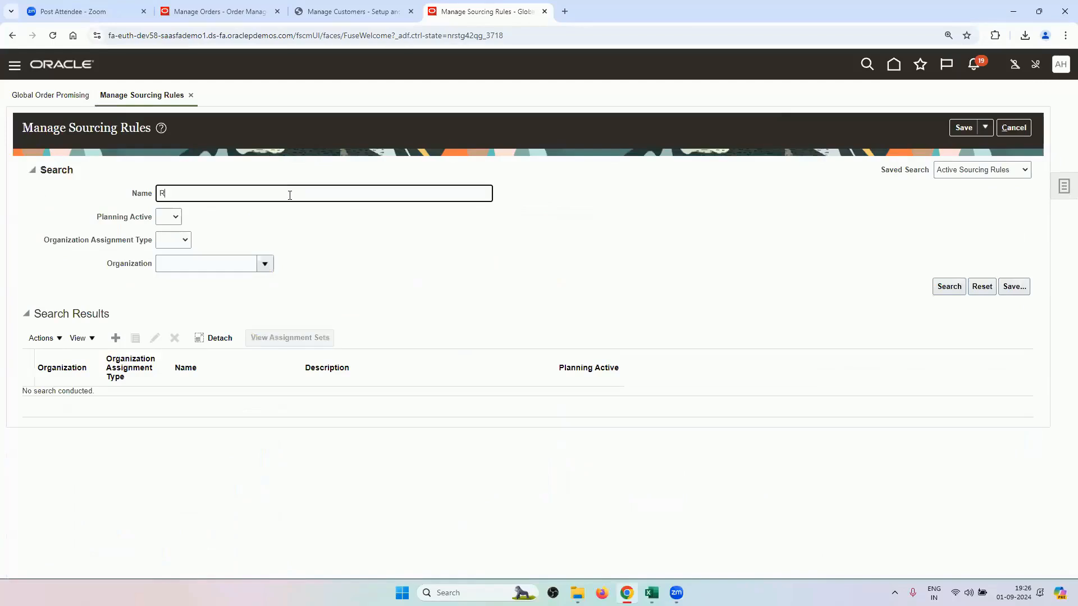
{"action": "left_click", "coordinate": [289, 195]}
{"action": "type", "text": "RV"}
{"action": "key", "text": "Return"}
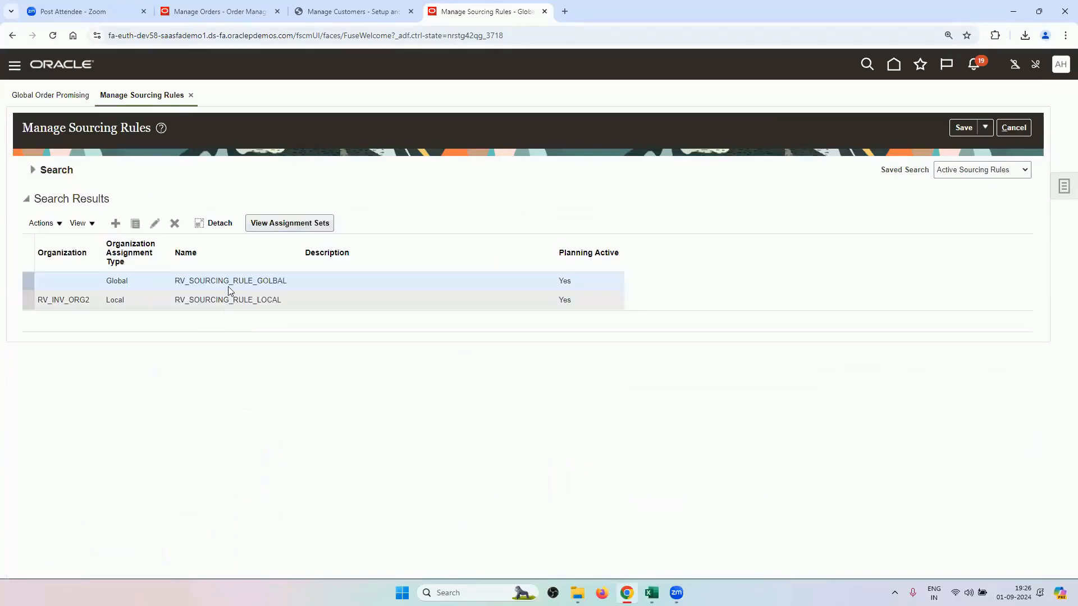
- Examine the source organizations and ranks of RV_SOURCING_RULE_GOLBAL, and leave the rule without saving
{"action": "left_click", "coordinate": [156, 224]}
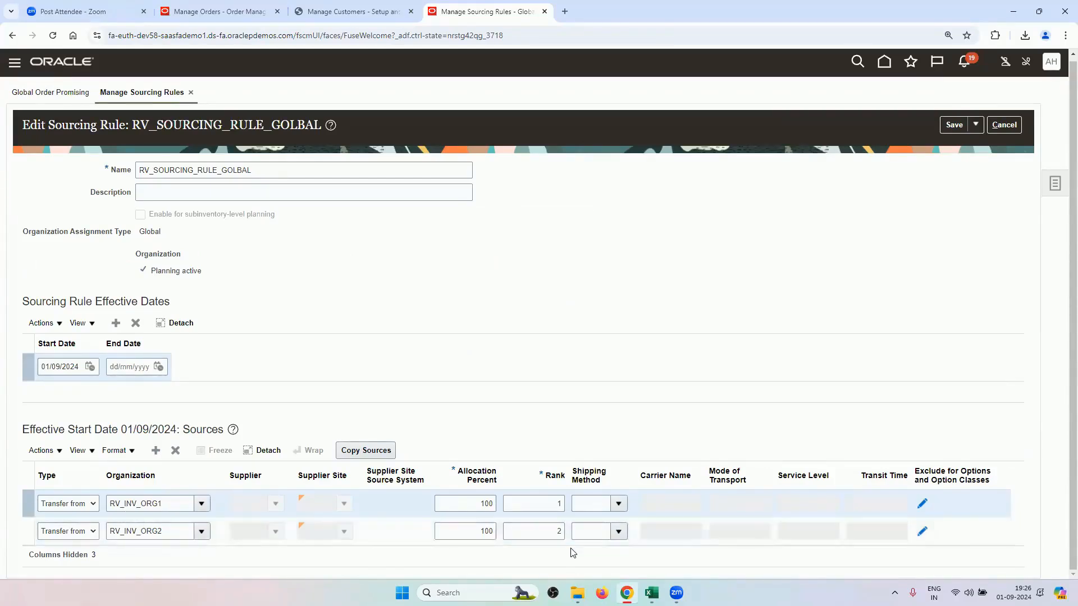
{"action": "left_click", "coordinate": [558, 500]}
{"action": "key", "text": "BackSpace"}
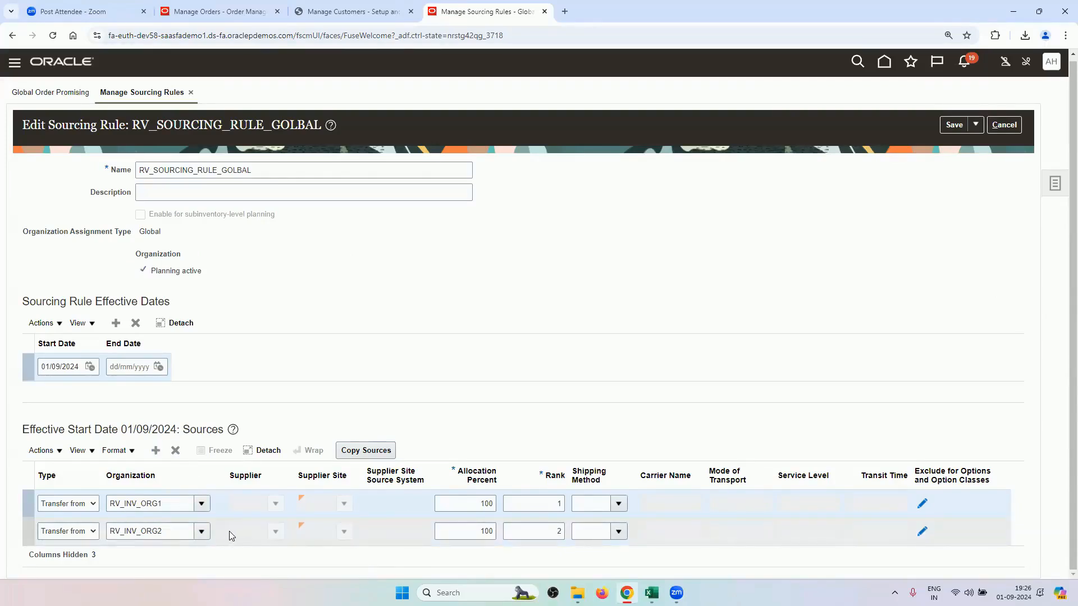
{"action": "left_click", "coordinate": [1000, 126]}
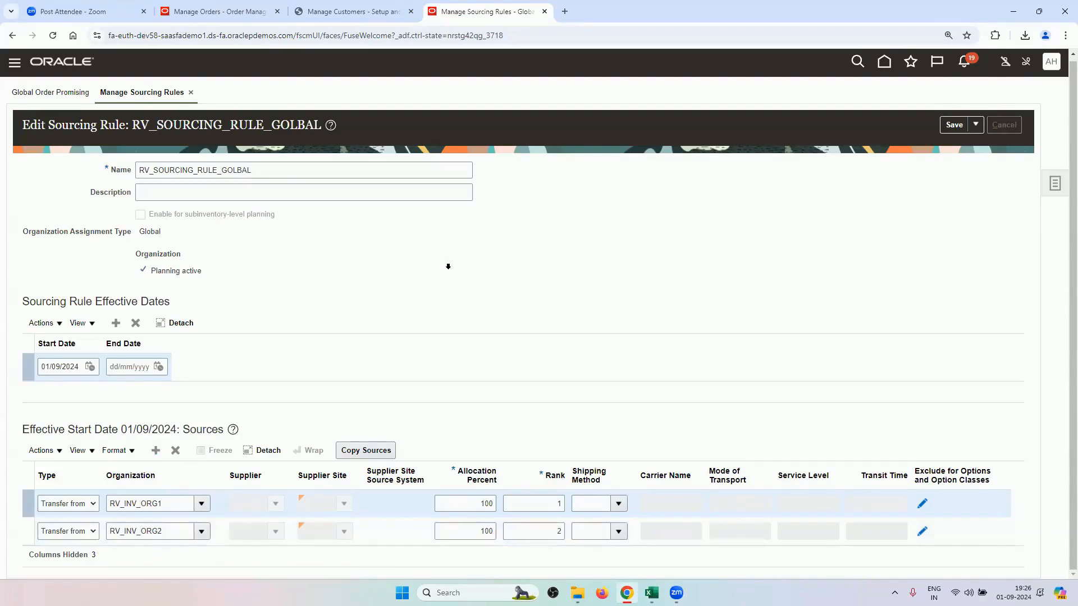
- Examine the supplier and the available source types of RV_SOURCING_RULE_LOCAL, and leave the rule without saving
{"action": "left_click", "coordinate": [280, 299]}
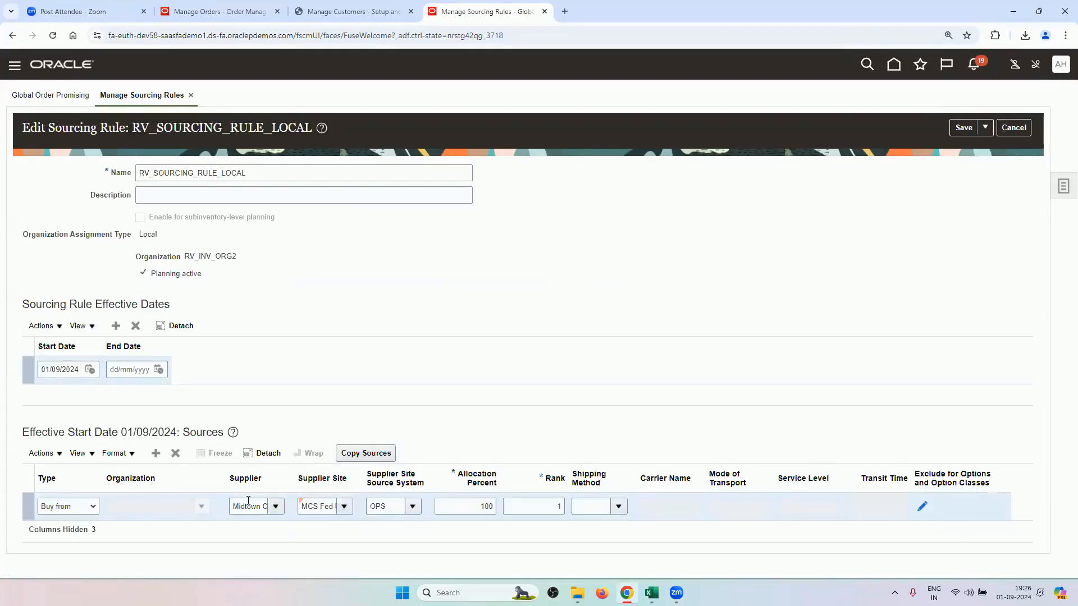
{"action": "triple_click", "coordinate": [246, 507]}
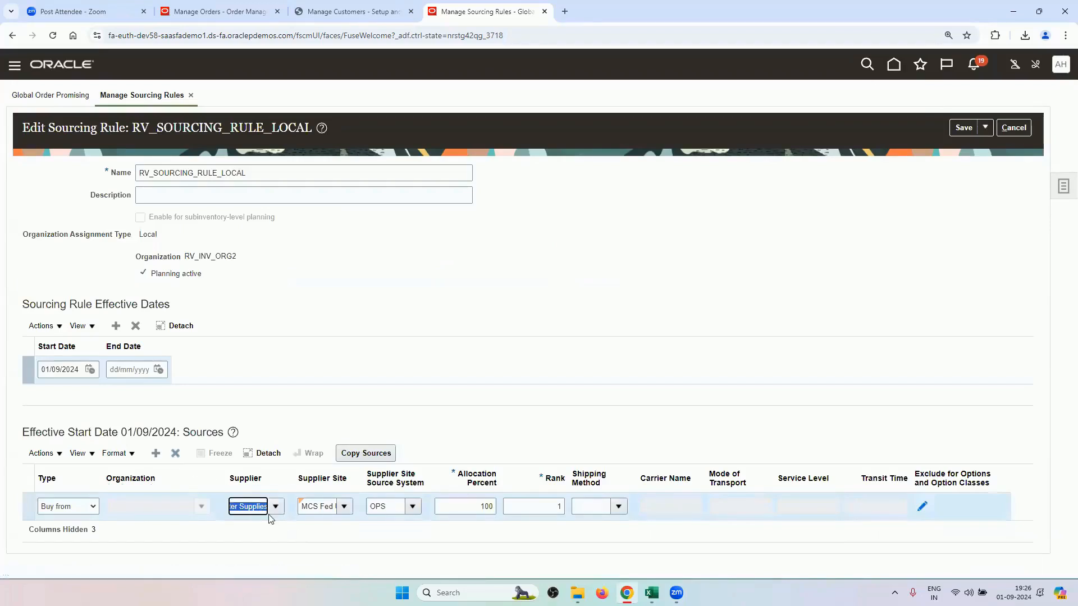
{"action": "left_click", "coordinate": [70, 507]}
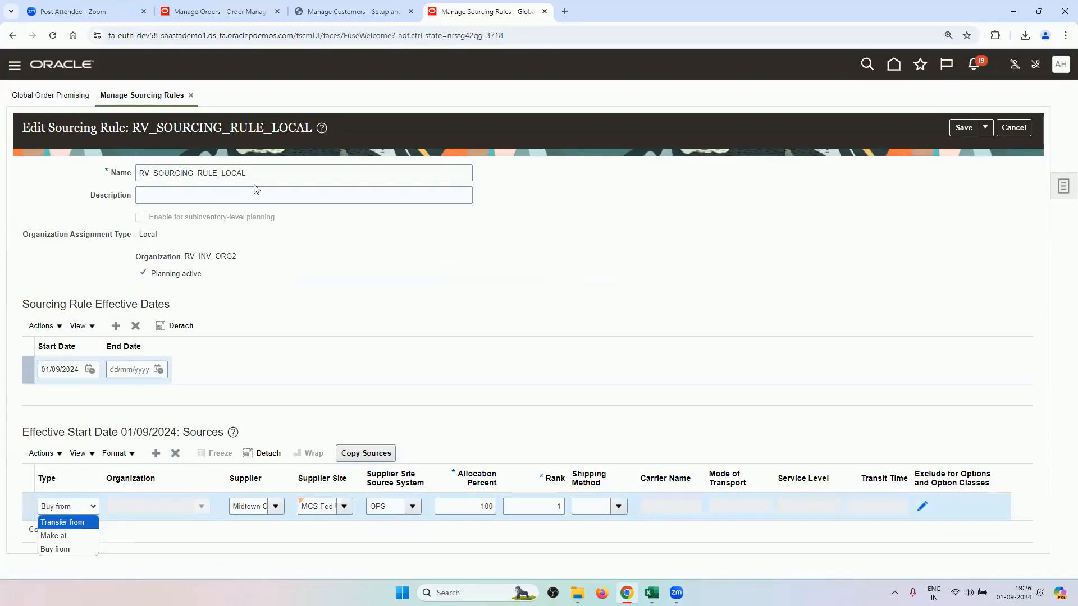
{"action": "left_click", "coordinate": [1011, 128]}
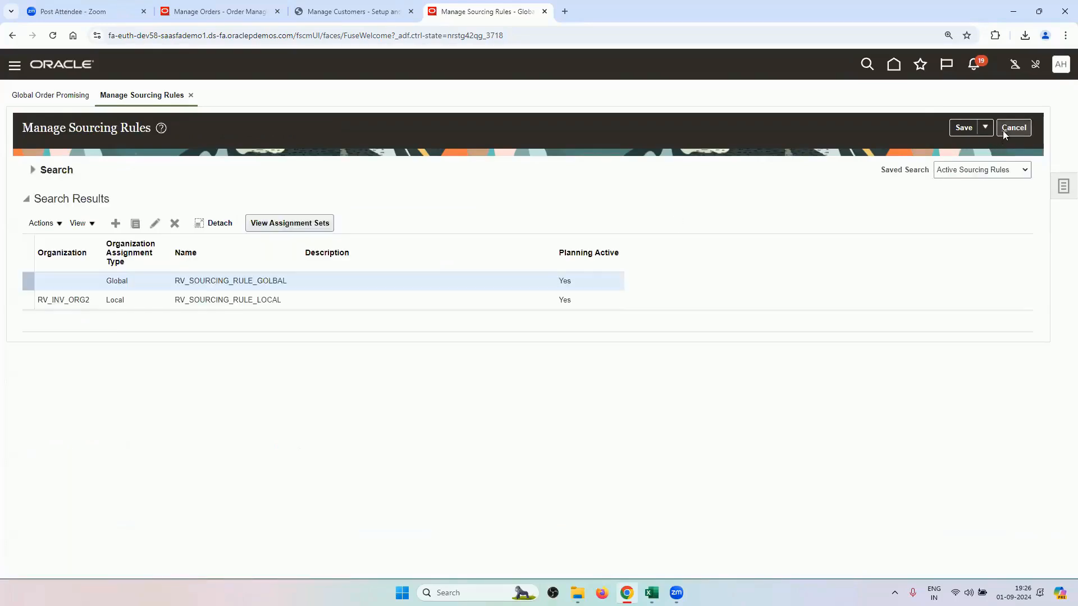
- Leave the sourcing rules and return to the RV2_CUSTOMER sales order in Manage Orders
{"action": "left_click", "coordinate": [1002, 128]}
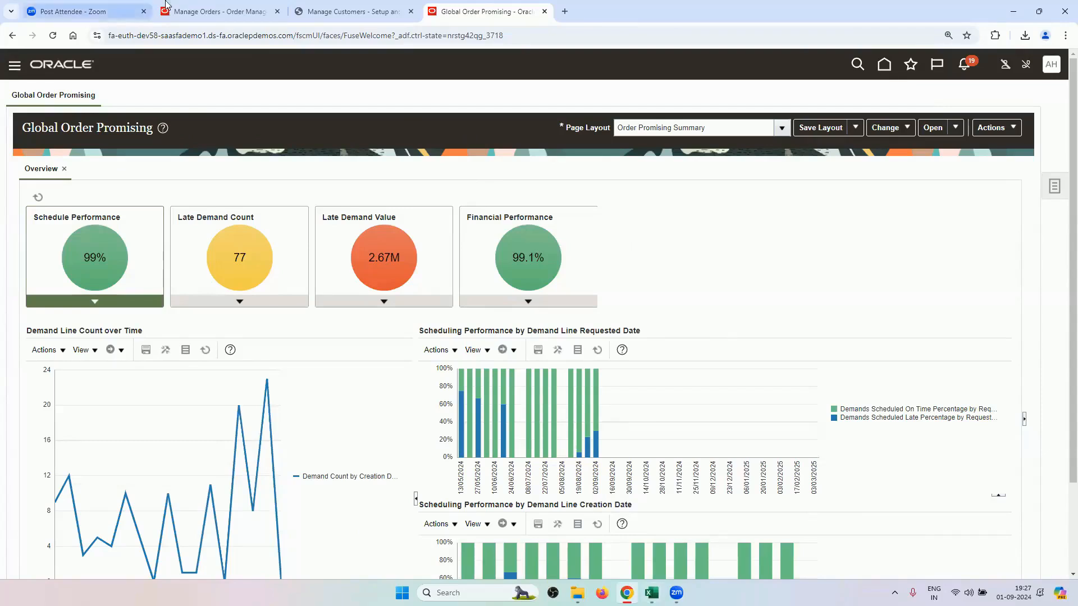
{"action": "left_click", "coordinate": [219, 11]}
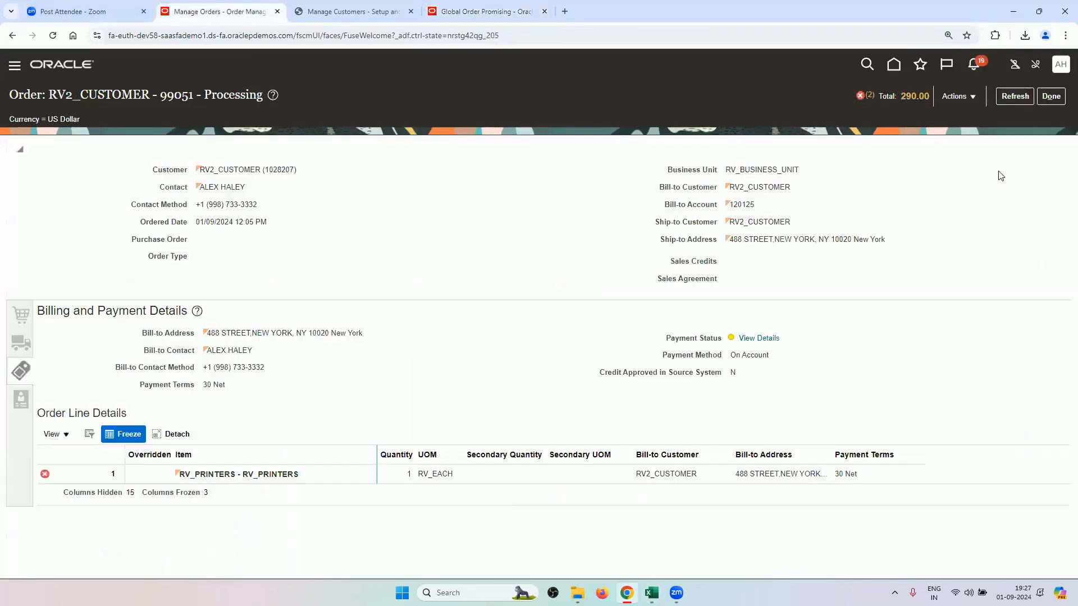
- Close the RV2_CUSTOMER sales order, switch to the Excel training workbook and review the setup values listed on the Data Sheet
{"action": "left_click", "coordinate": [1051, 96]}
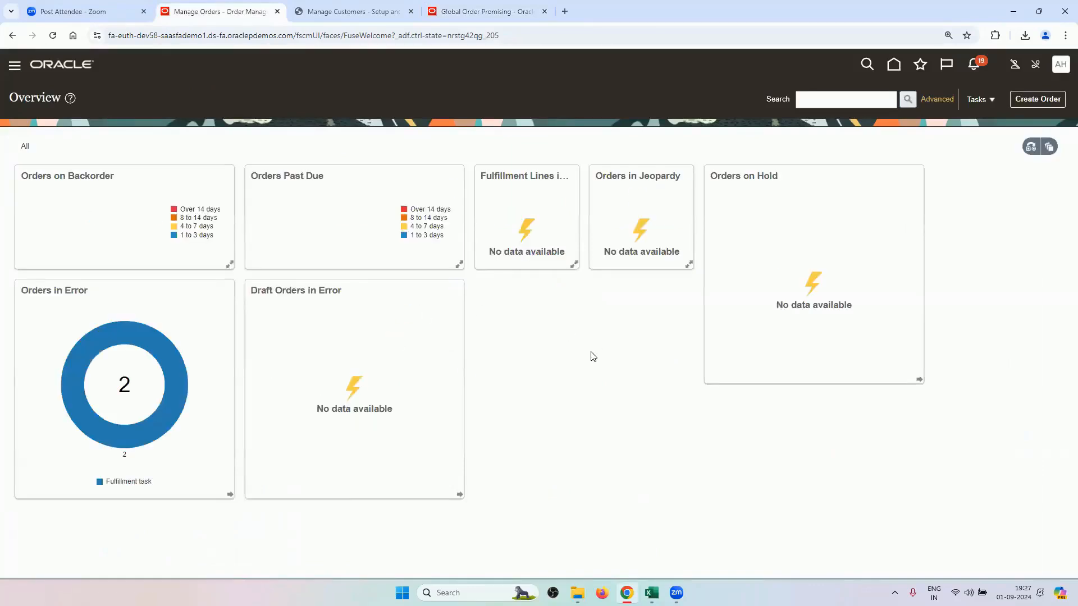
{"action": "left_click", "coordinate": [651, 593]}
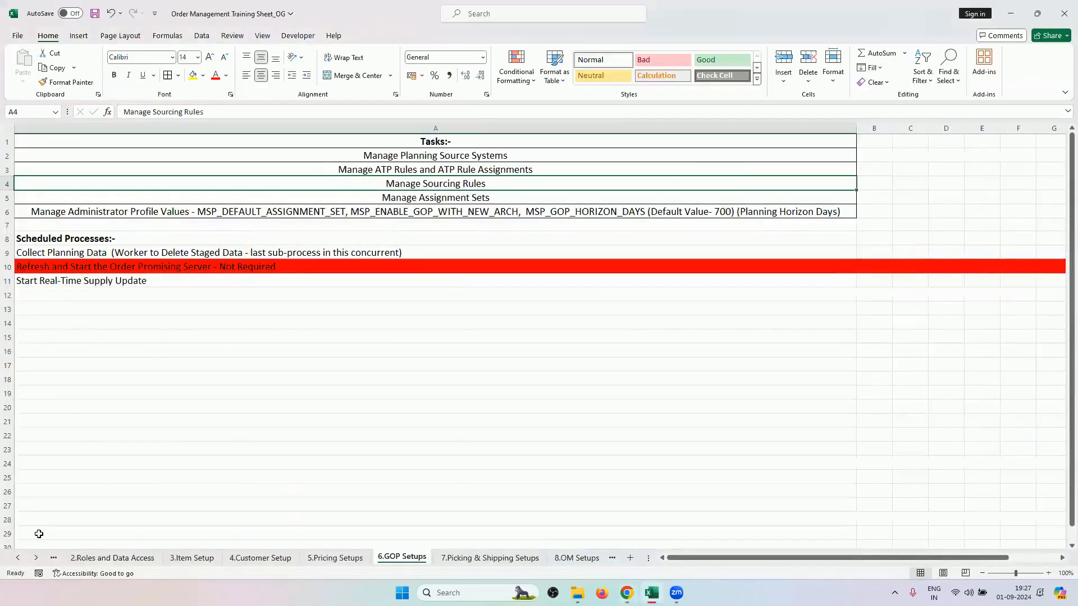
{"action": "left_click", "coordinate": [12, 557]}
{"action": "left_click", "coordinate": [89, 556]}
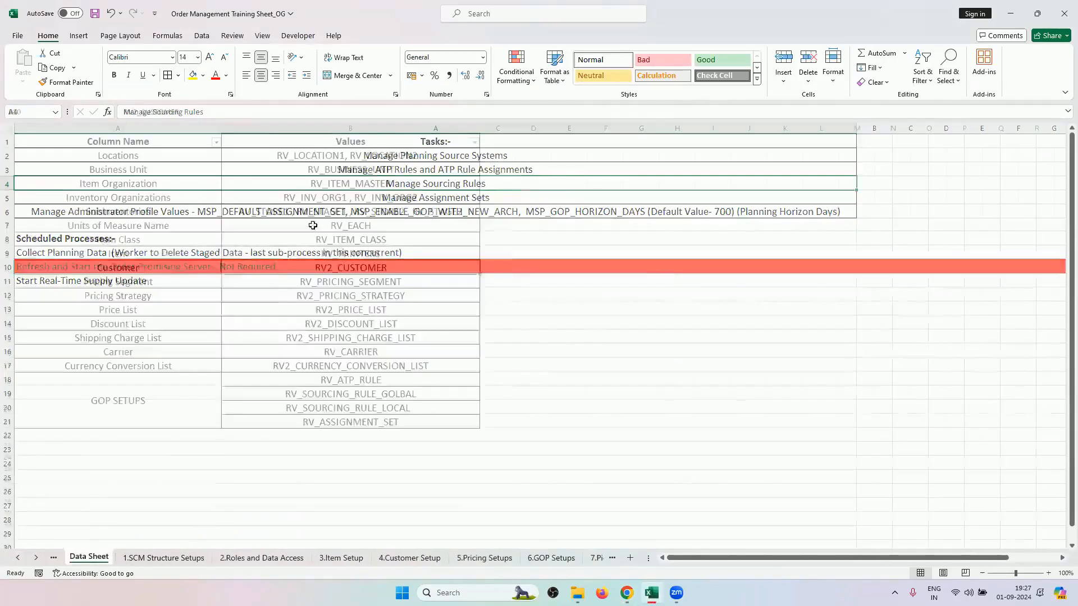
{"action": "scroll", "coordinate": [331, 323], "scroll_direction": "down", "scroll_amount": 3}
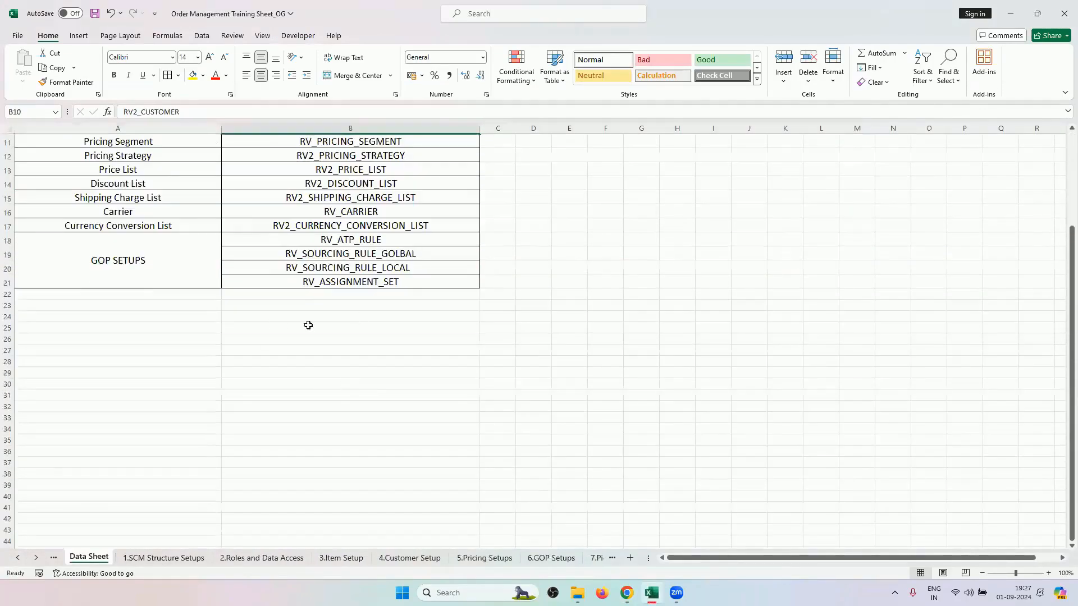
{"action": "left_click_drag", "start_coordinate": [313, 294], "coordinate": [359, 467]}
{"action": "scroll", "coordinate": [354, 401], "scroll_direction": "up", "scroll_amount": 3}
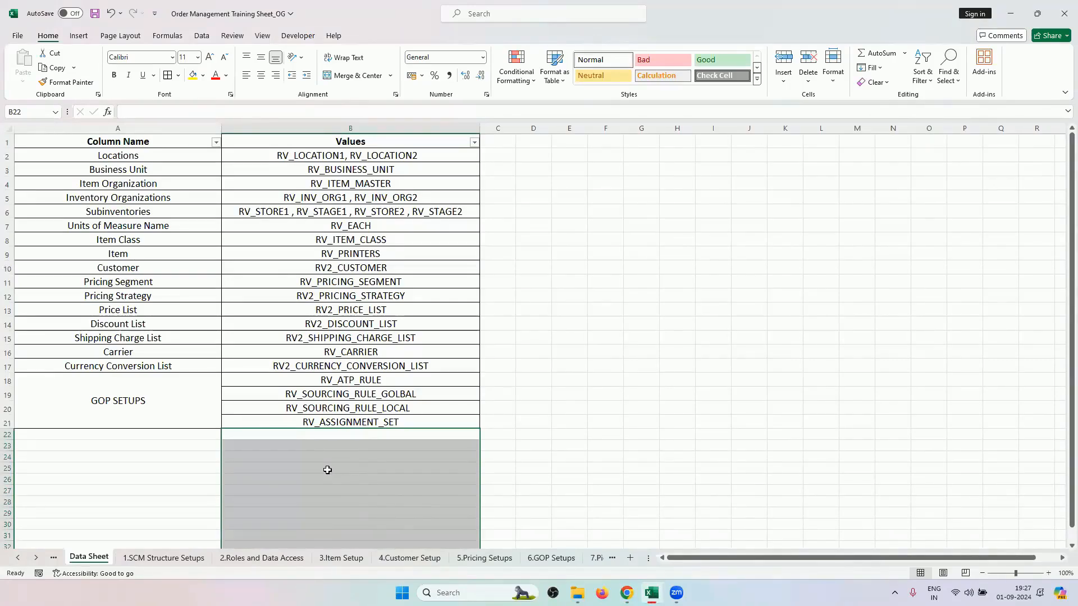
- Review the item setup, customer setup, and roles and data access sheets of the training workbook
{"action": "left_click", "coordinate": [334, 558]}
{"action": "left_click", "coordinate": [396, 558]}
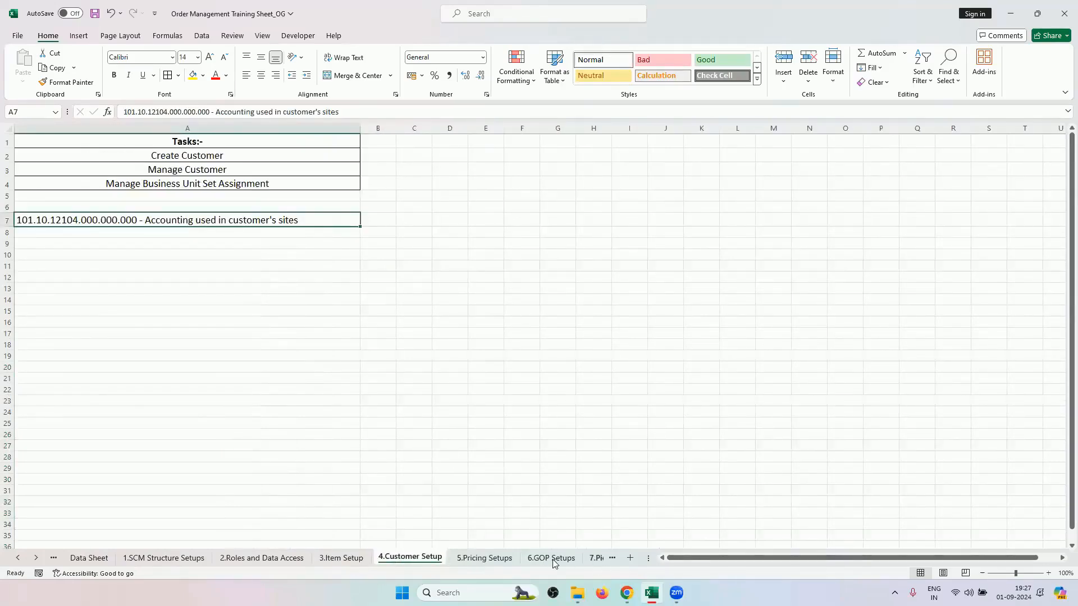
{"action": "left_click", "coordinate": [336, 558]}
{"action": "left_click", "coordinate": [275, 557]}
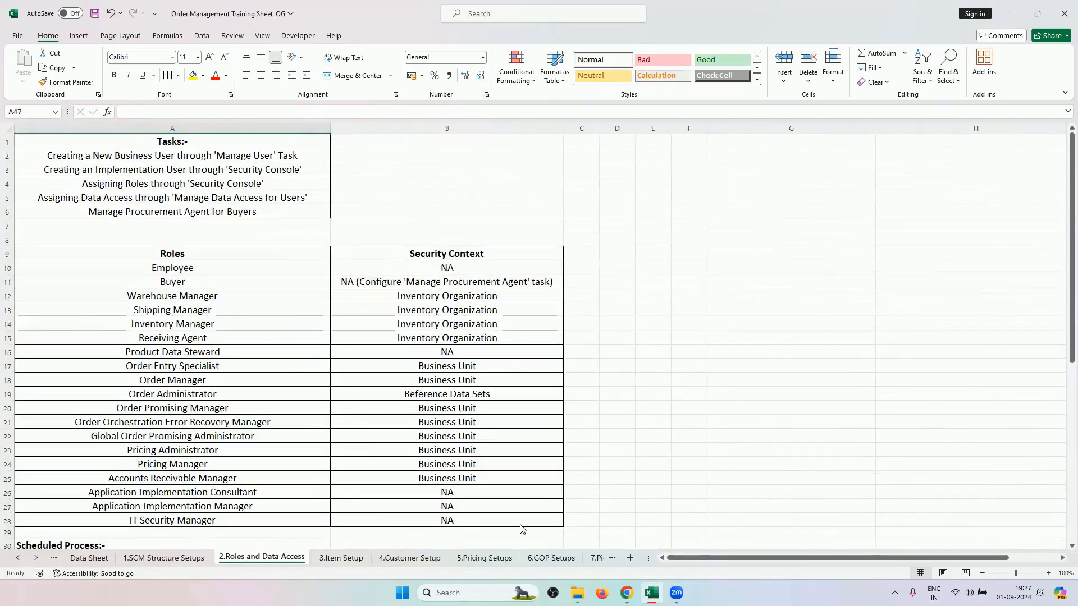
- Review the tasks and pick release options on the 7.Picking & Shipping Setups sheet, and save the workbook
{"action": "left_click", "coordinate": [596, 558]}
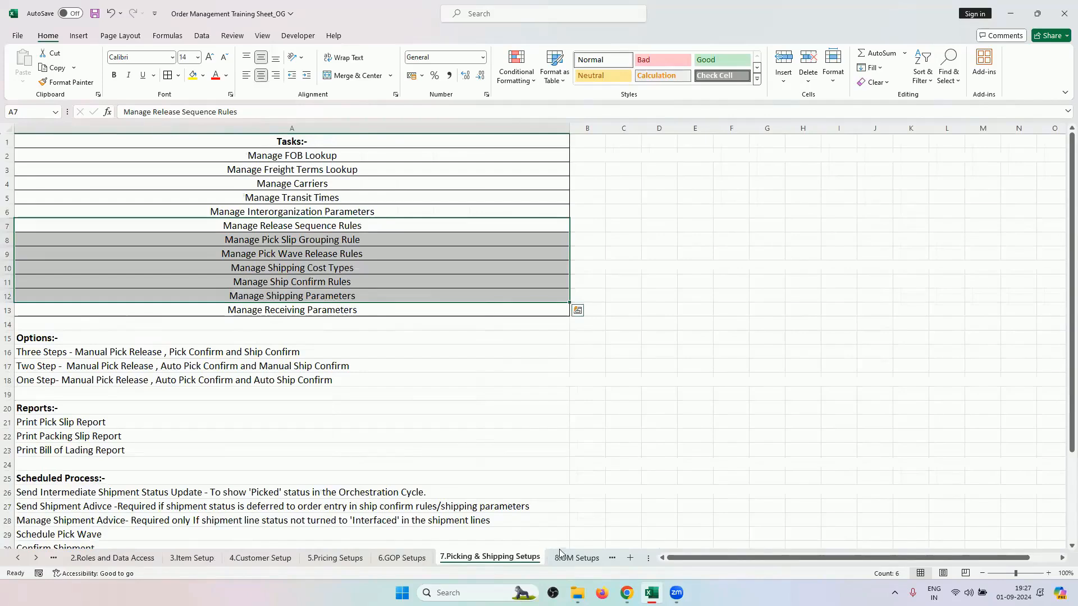
{"action": "left_click", "coordinate": [484, 450]}
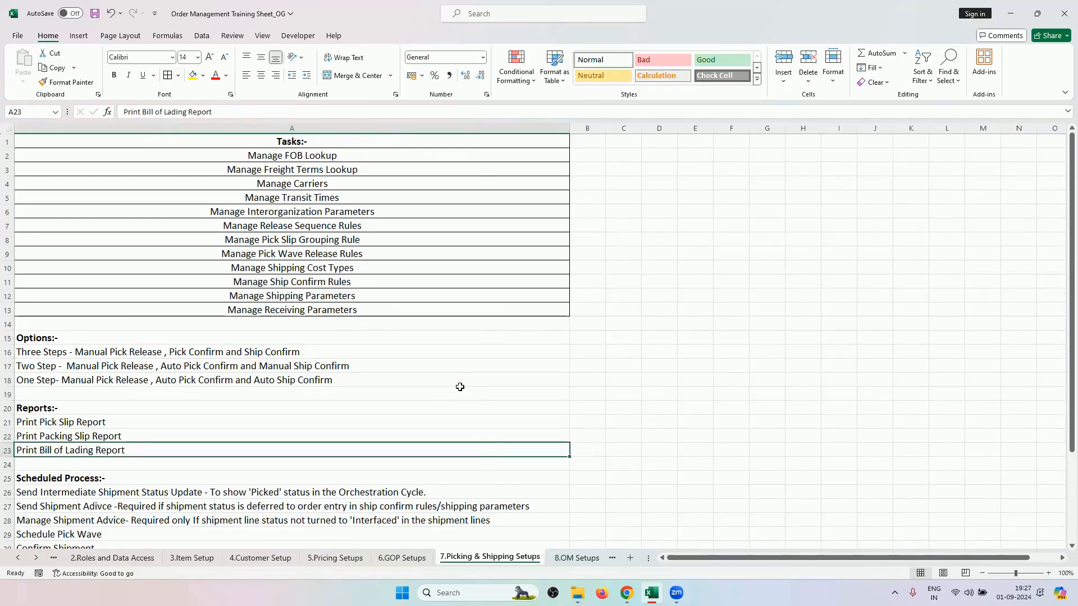
{"action": "left_click", "coordinate": [392, 360]}
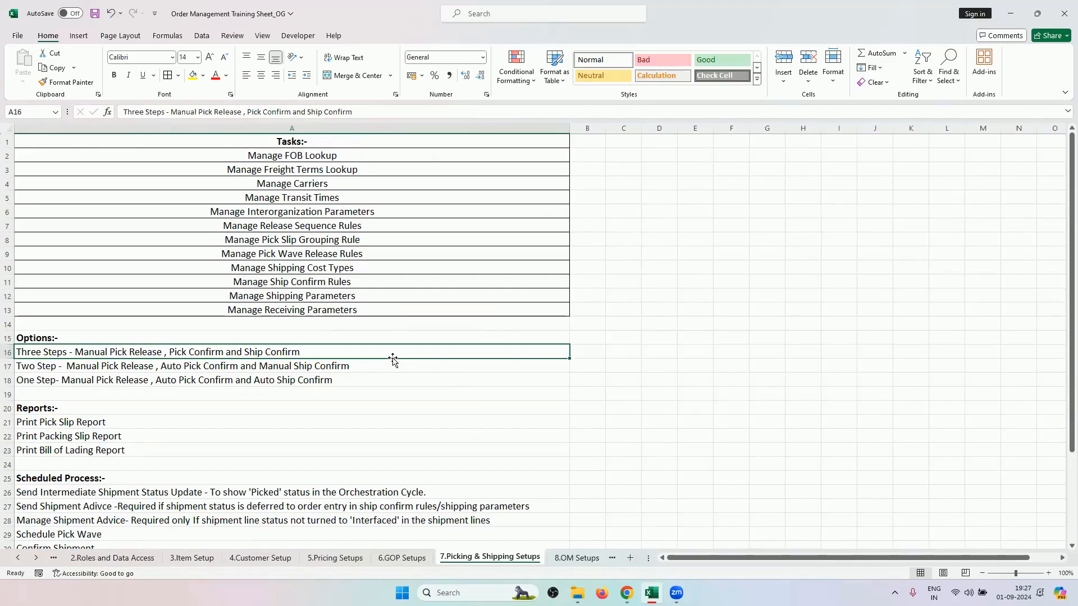
{"action": "key", "text": "ctrl+s"}
{"action": "left_click", "coordinate": [671, 339]}
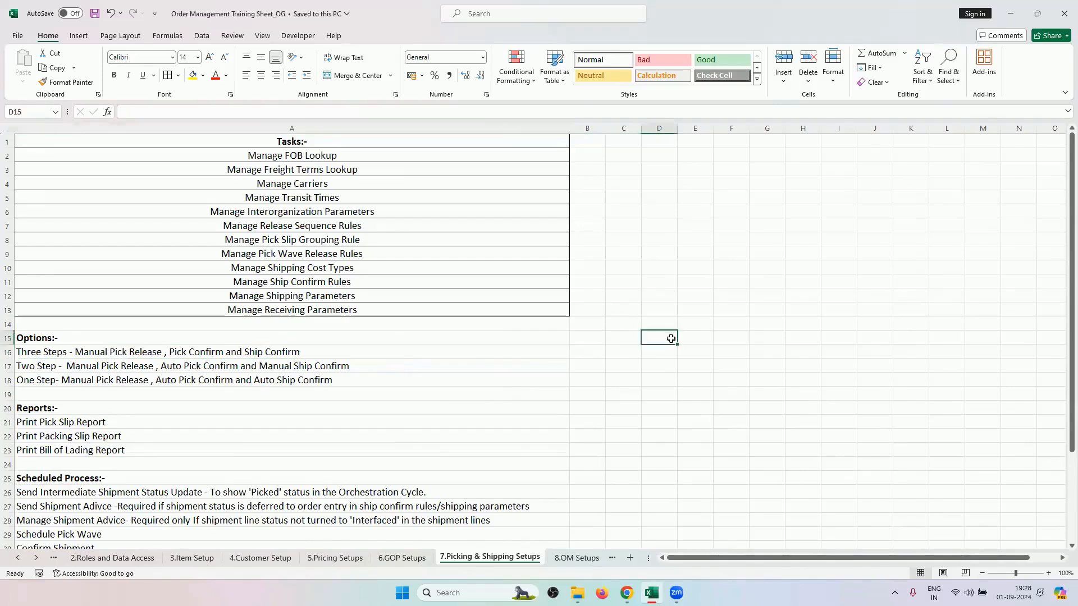
- Examine the list of order management setup tasks on the 8.OM Setups sheet
{"action": "left_click", "coordinate": [578, 557]}
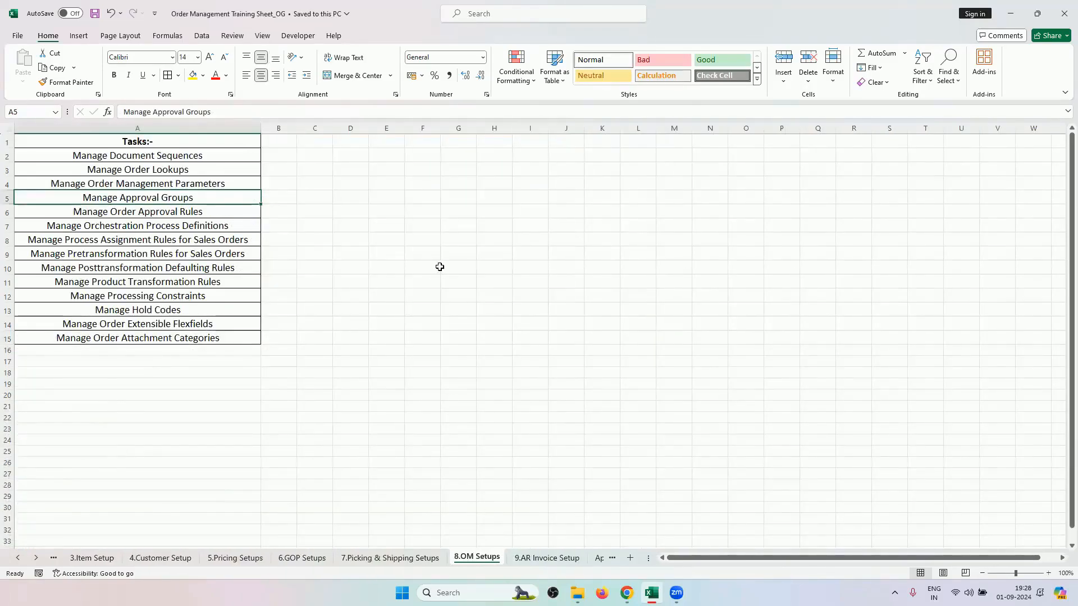
{"action": "left_click_drag", "start_coordinate": [439, 267], "coordinate": [467, 310]}
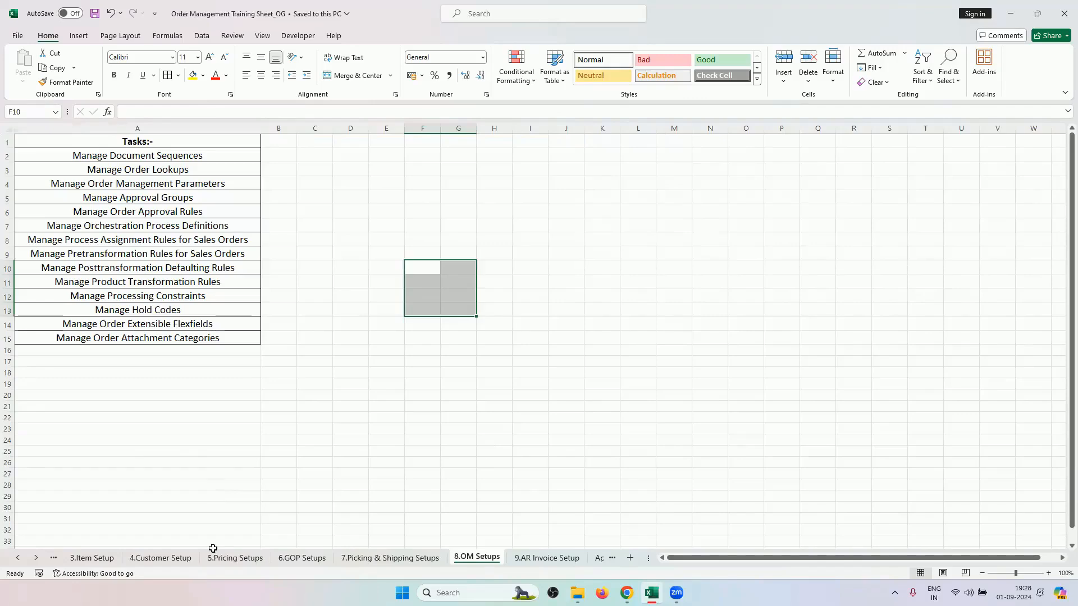
{"action": "left_click", "coordinate": [17, 559]}
{"action": "left_click", "coordinate": [17, 559]}
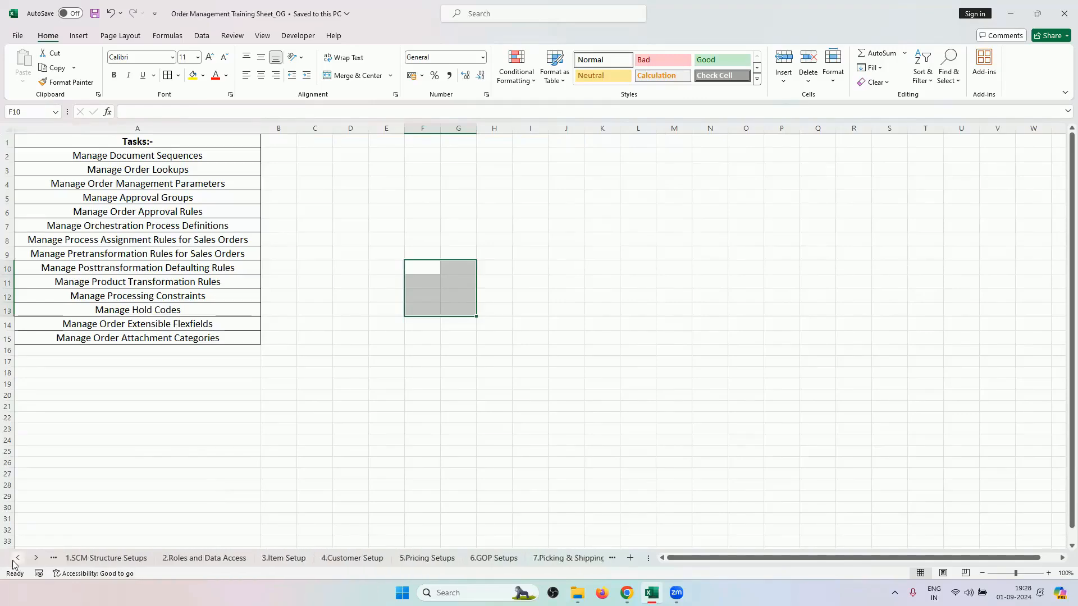
{"action": "left_click", "coordinate": [577, 559]}
{"action": "left_click", "coordinate": [567, 559]}
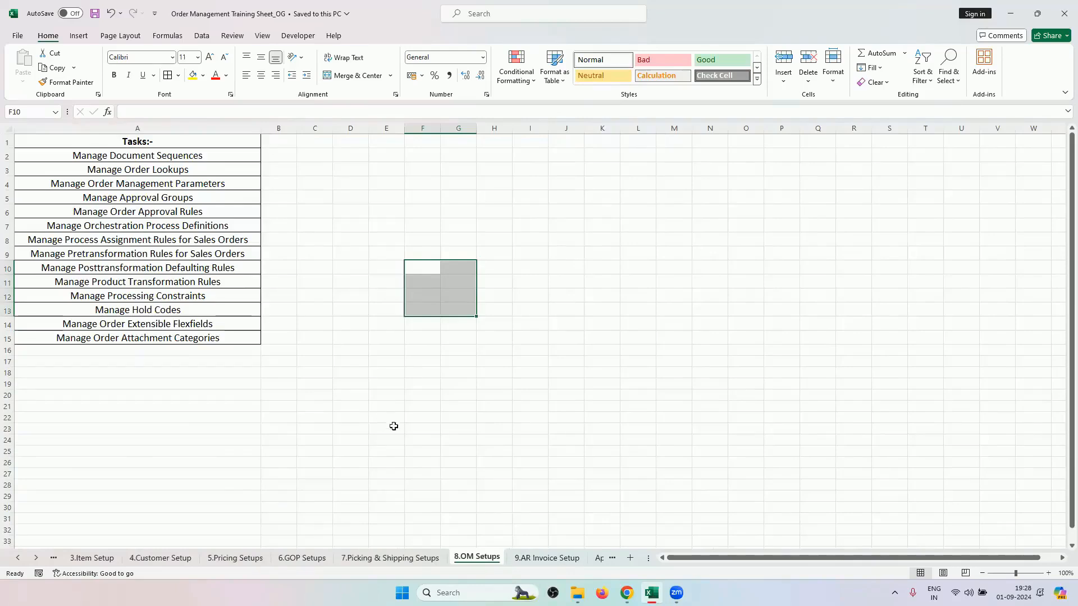
- Review the task lists on the 5.Pricing Setups, 4.Customer Setup and 6.GOP Setups sheets
{"action": "left_click", "coordinate": [230, 559]}
{"action": "scroll", "coordinate": [296, 441], "scroll_direction": "down", "scroll_amount": 2}
{"action": "scroll", "coordinate": [295, 441], "scroll_direction": "up", "scroll_amount": 2}
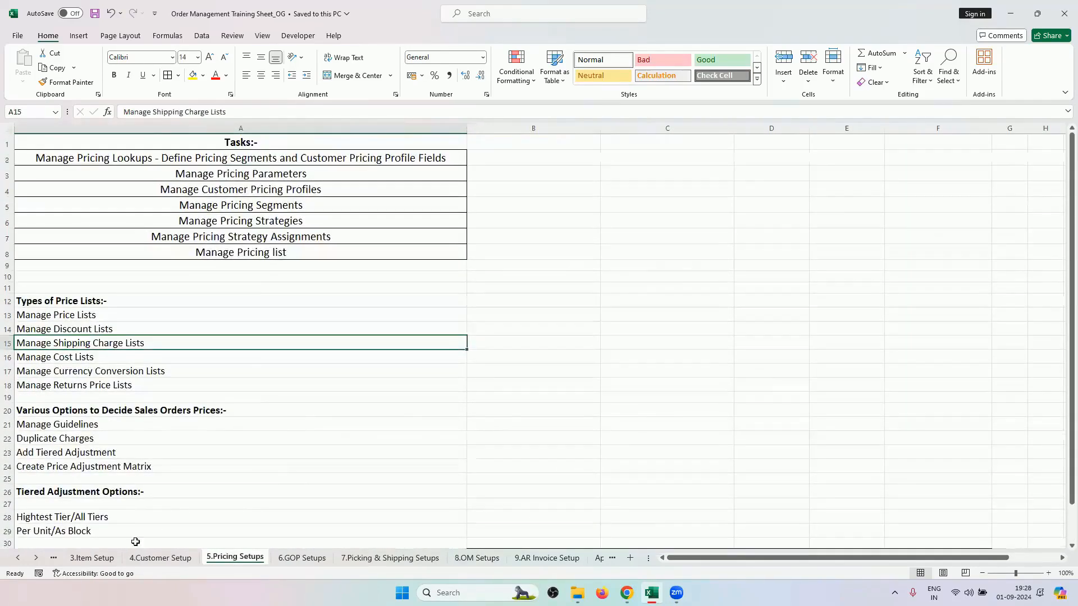
{"action": "left_click", "coordinate": [160, 559]}
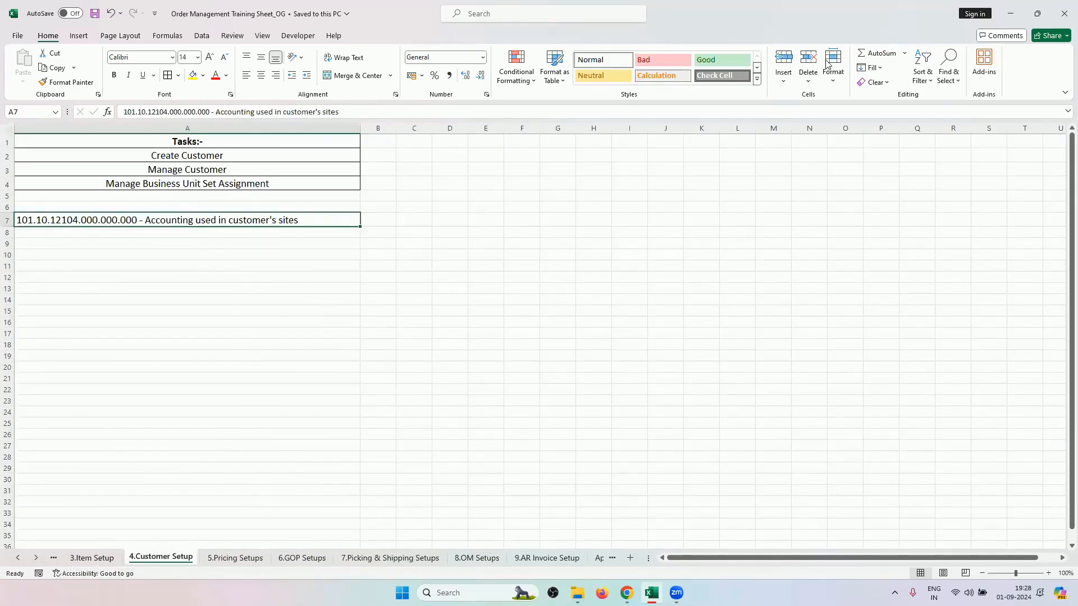
{"action": "left_click", "coordinate": [303, 558]}
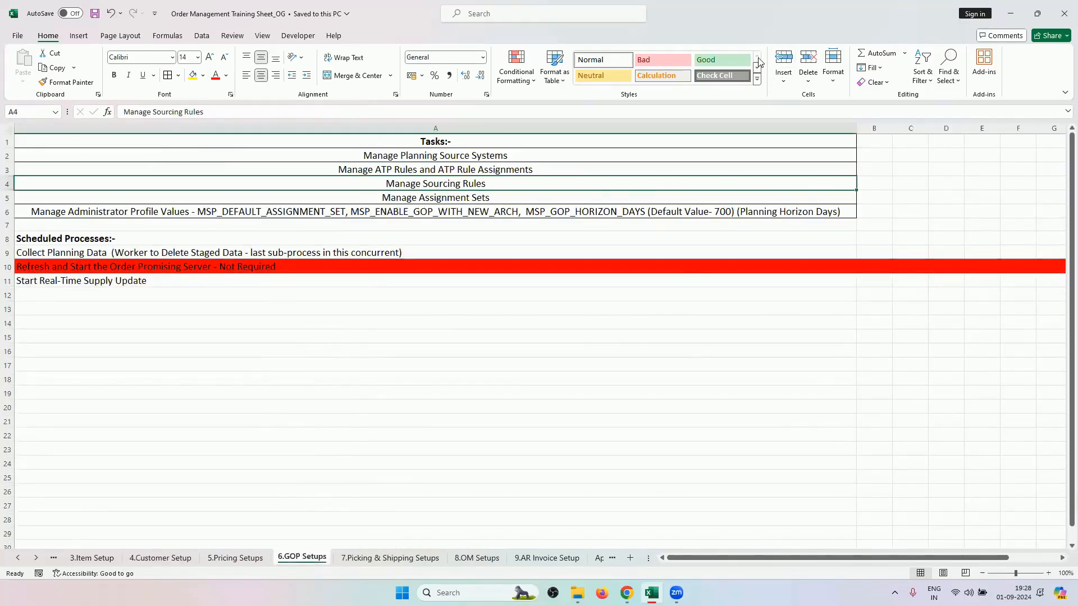